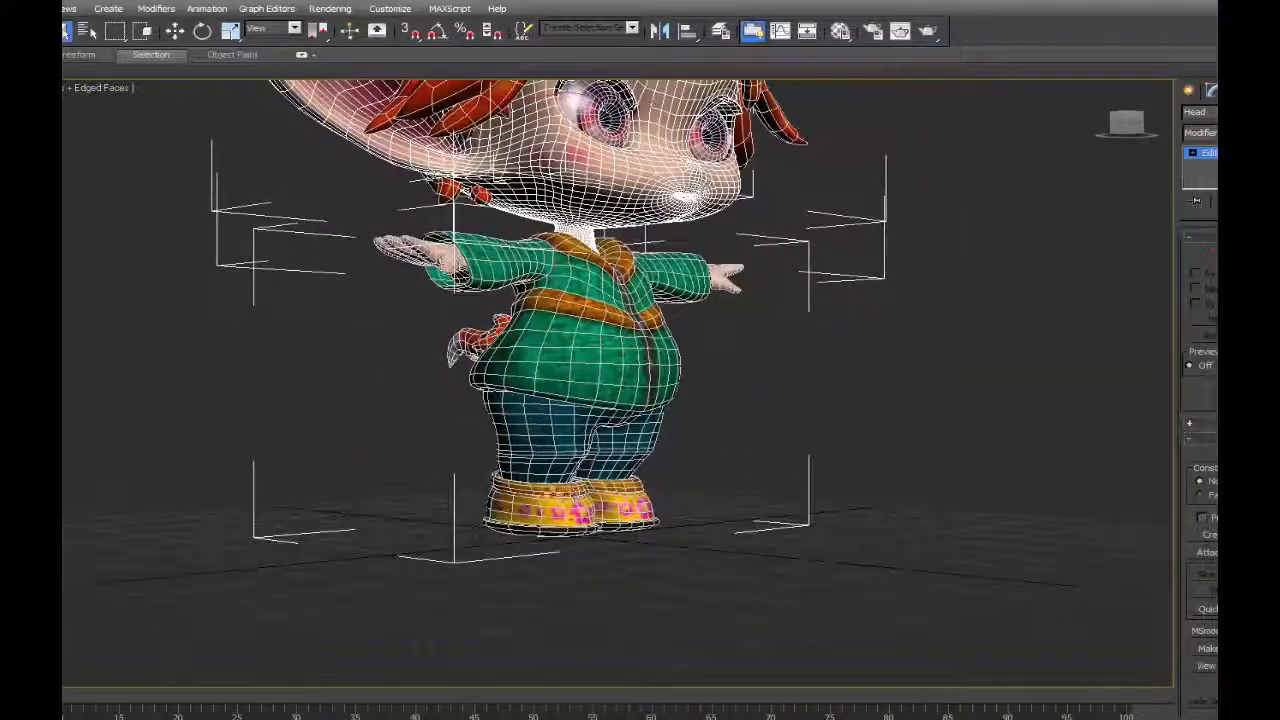
# Try the NURMS and Classic subdivision methods on the hair's MeshSmooth modifier.
pyautogui.moveTo(843, 118); pyautogui.dragTo(775, 340, button='middle')
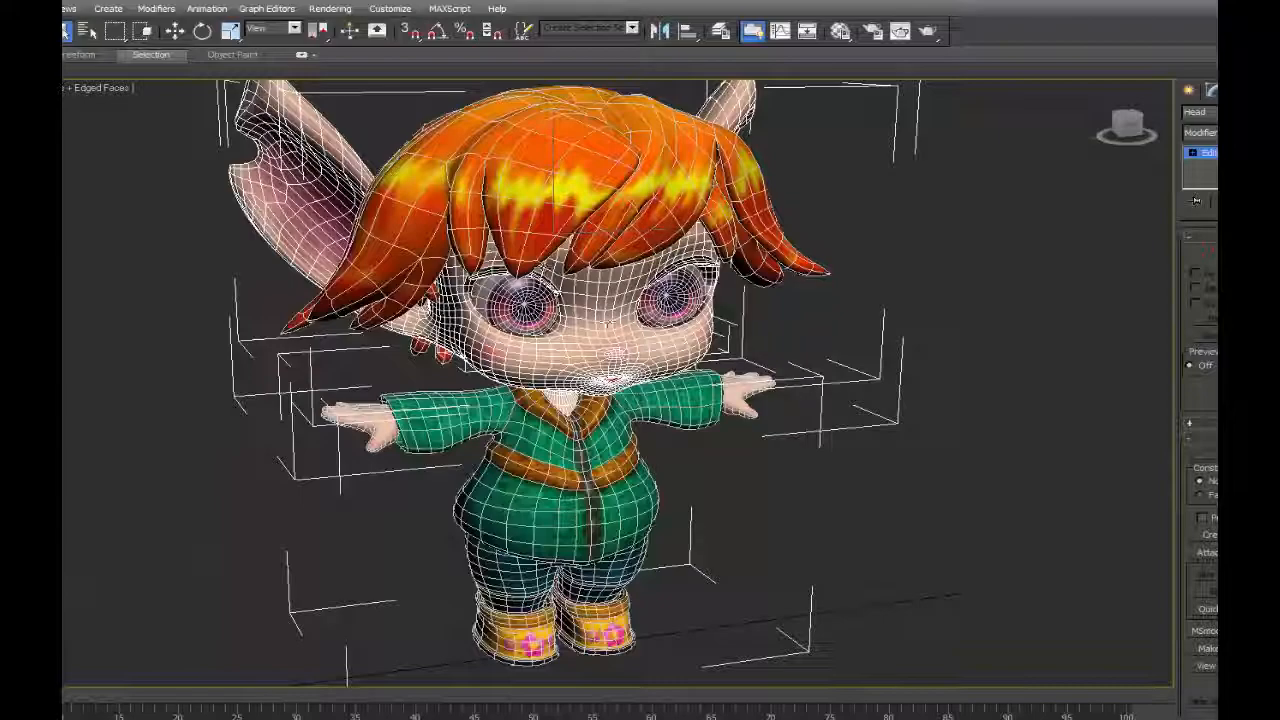
pyautogui.keyDown('alt'); pyautogui.moveTo(636, 354); pyautogui.dragTo(712, 352, button='middle'); pyautogui.keyUp('alt')
pyautogui.scroll(3, 670, 260)
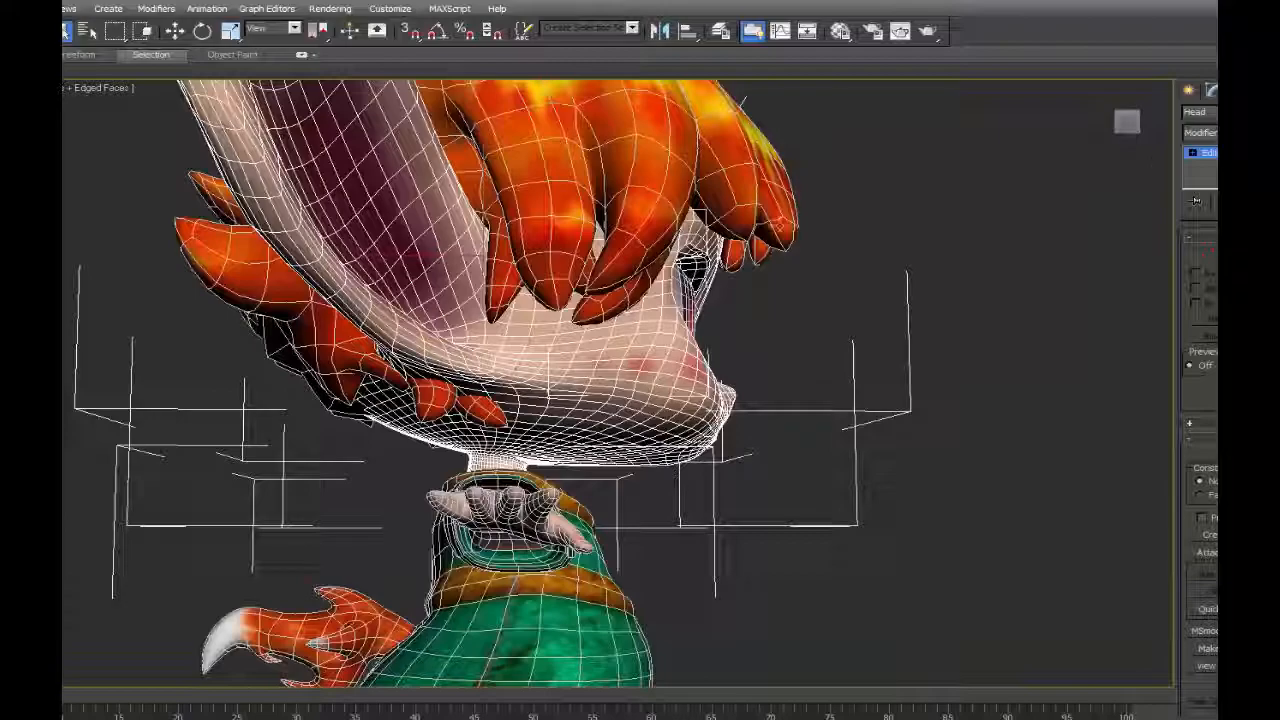
pyautogui.moveTo(750, 230); pyautogui.dragTo(728, 268, button='middle')
pyautogui.scroll(-3, 728, 268)
pyautogui.click(690, 255)
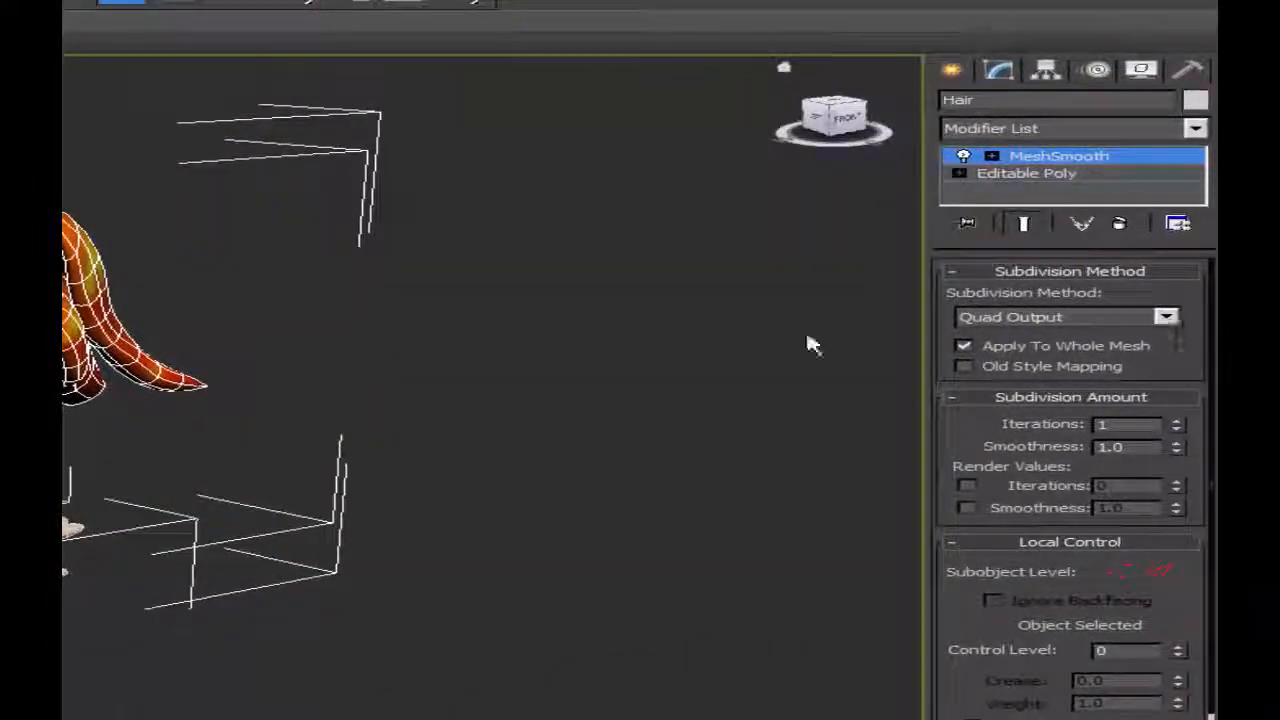
pyautogui.click(1166, 316)
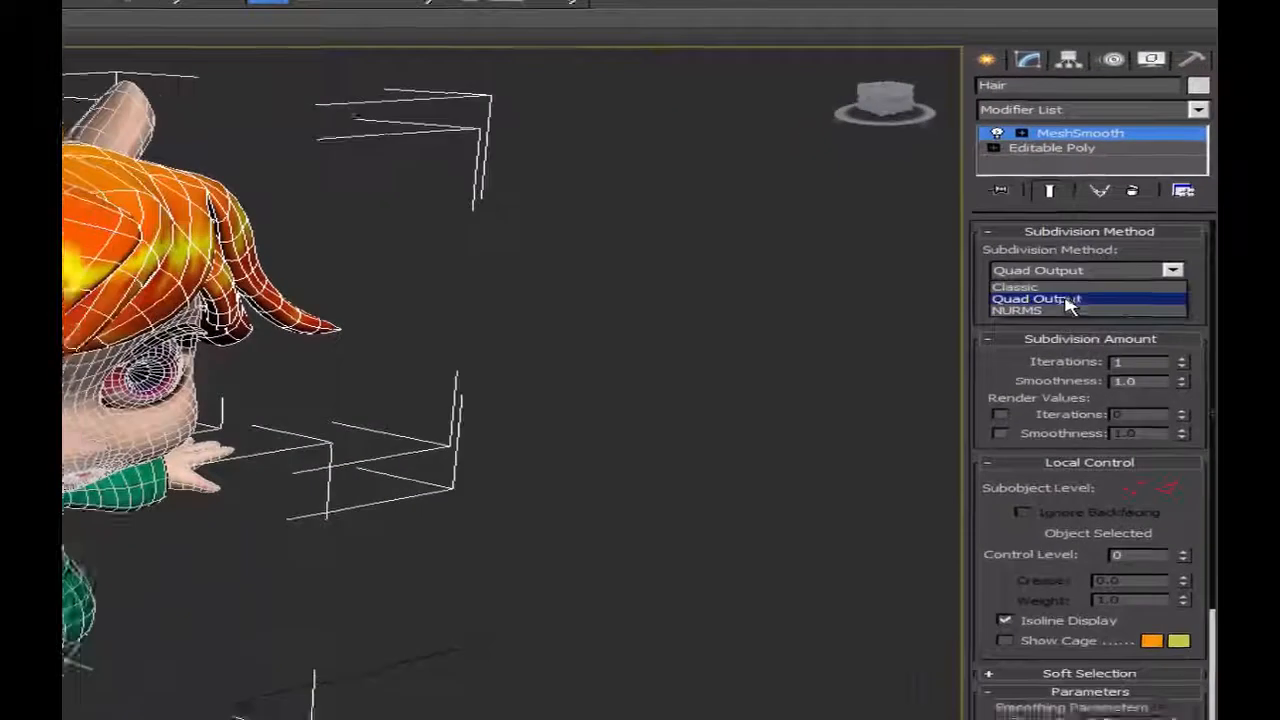
pyautogui.click(1060, 310)
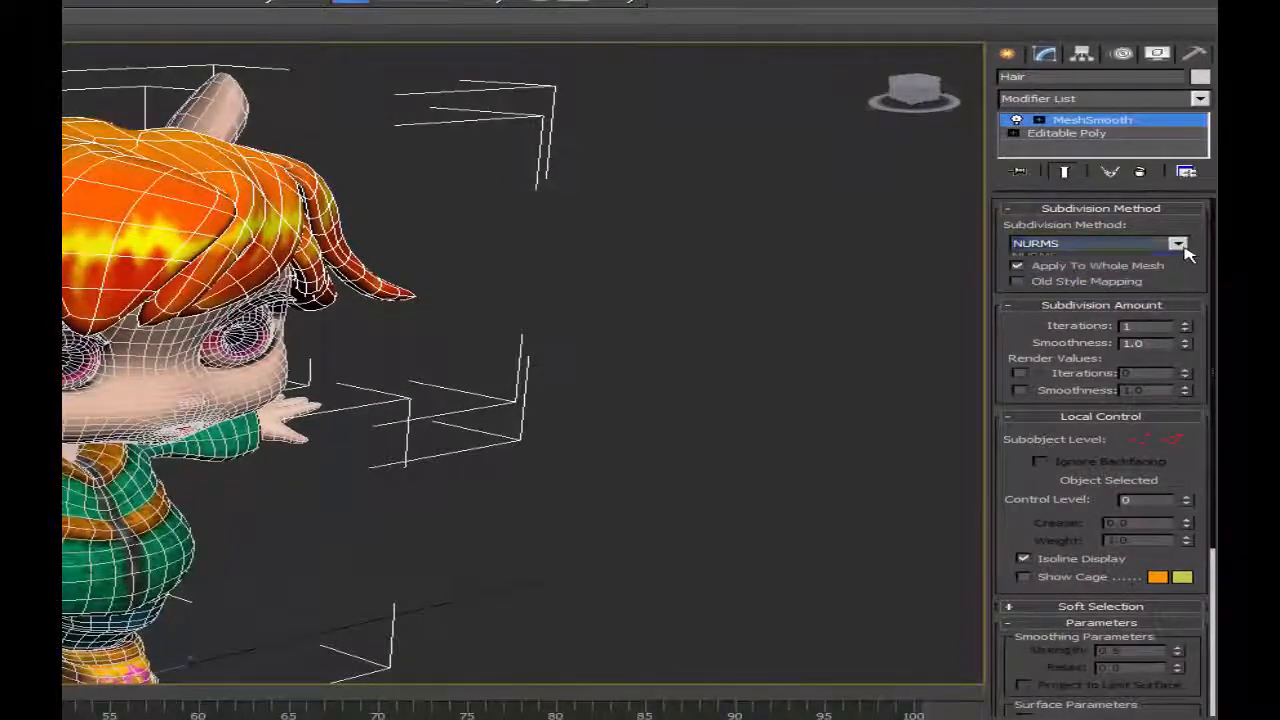
pyautogui.click(1177, 243)
pyautogui.click(1060, 257)
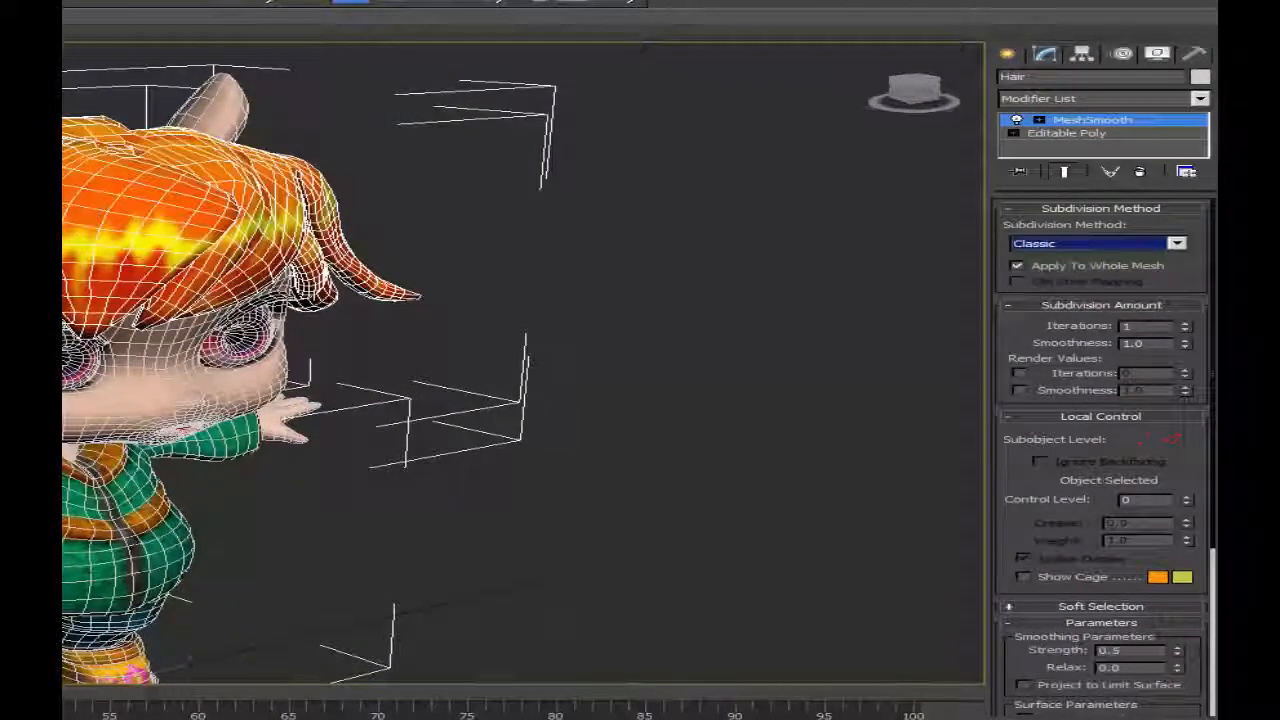
pyautogui.click(1177, 244)
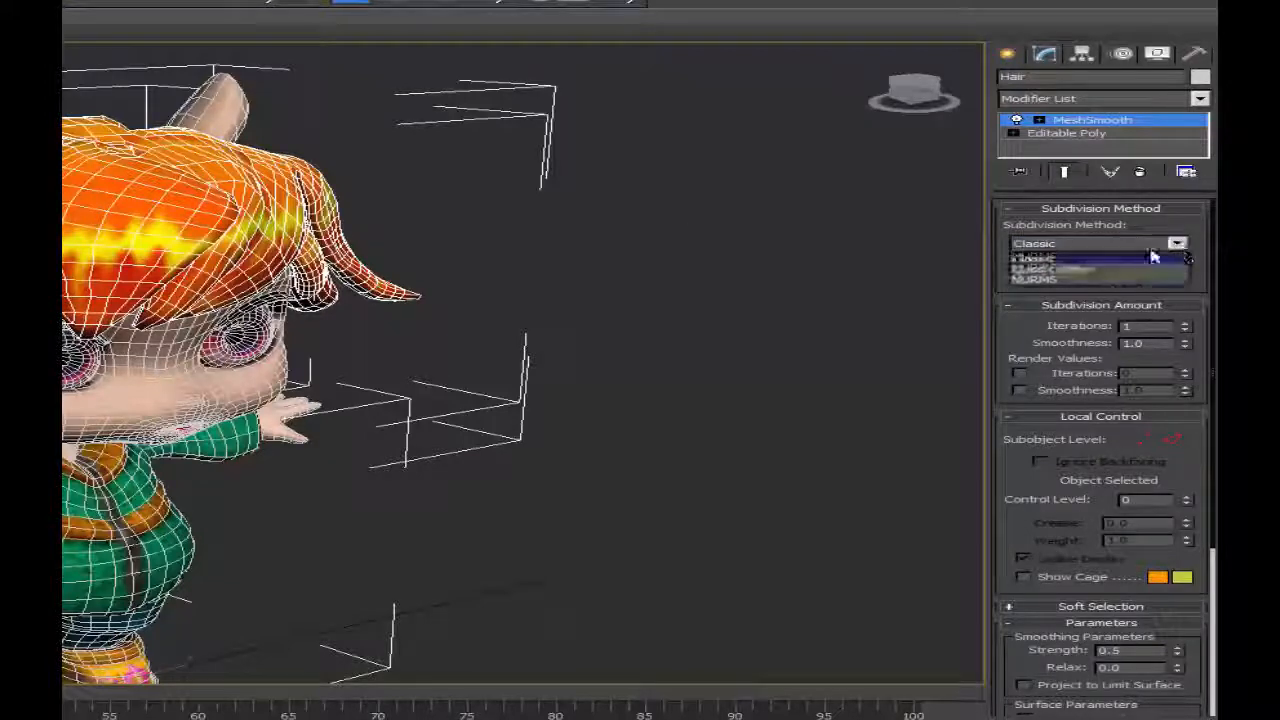
pyautogui.click(1098, 272)
# Select the body and examine its MeshSmooth modifier settings and mesh density.
pyautogui.keyDown('alt'); pyautogui.moveTo(408, 294); pyautogui.dragTo(440, 220, button='middle'); pyautogui.keyUp('alt')
pyautogui.click(131, 426)
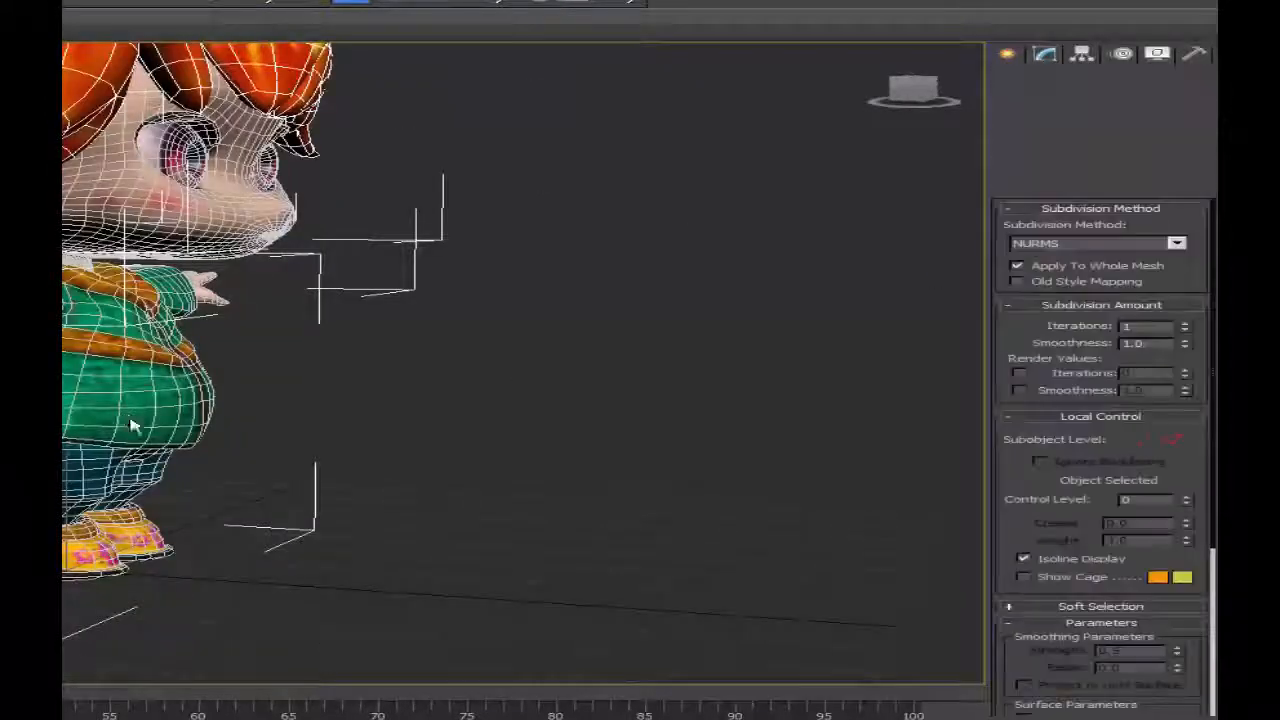
pyautogui.keyDown('alt'); pyautogui.moveTo(735, 318); pyautogui.dragTo(620, 346, button='middle'); pyautogui.keyUp('alt')
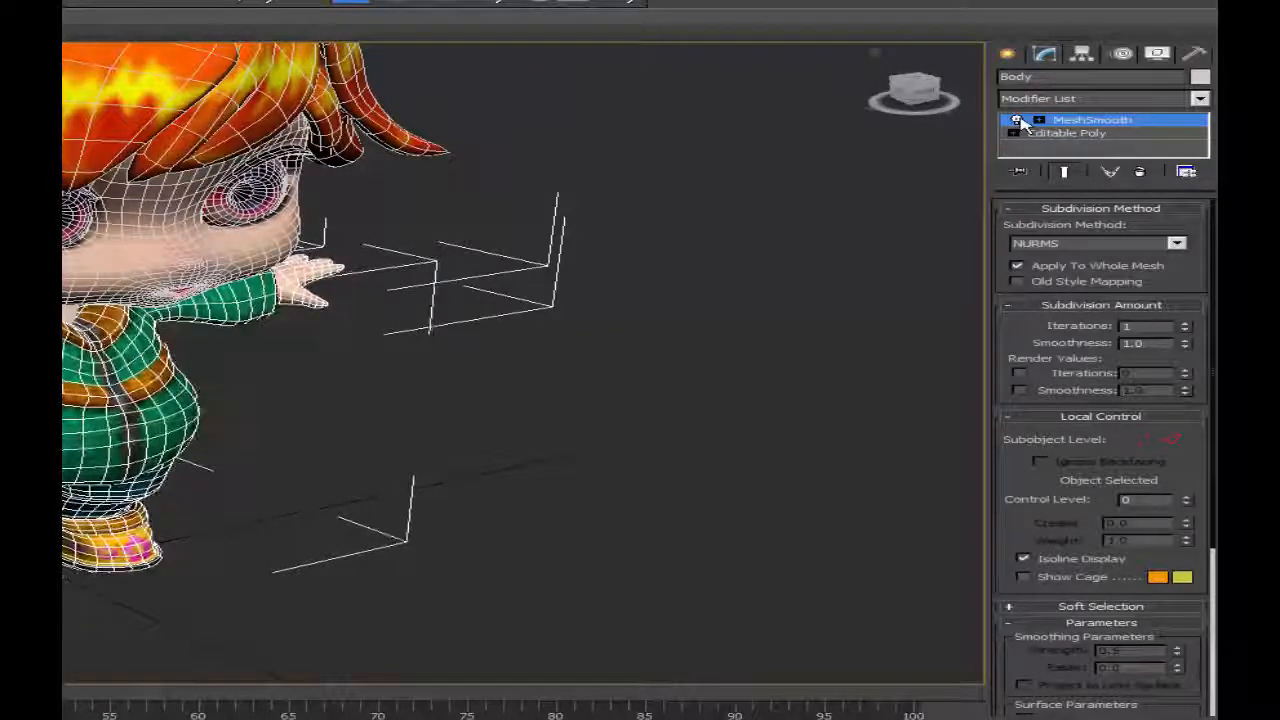
pyautogui.keyDown('alt'); pyautogui.moveTo(280, 397); pyautogui.dragTo(290, 370, button='middle'); pyautogui.keyUp('alt')
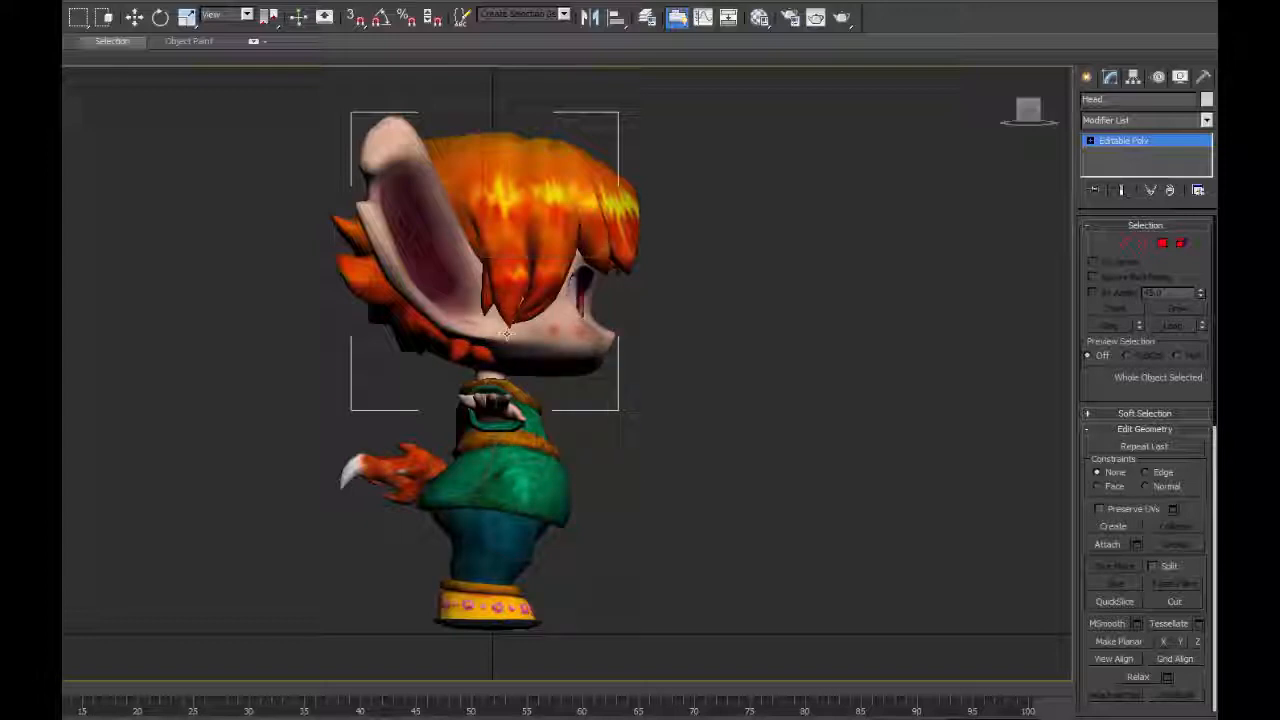
# Open the Bone Tools and set new bones to 2.0 cm width, 2.0 cm height and 90 taper.
pyautogui.click(292, 3)
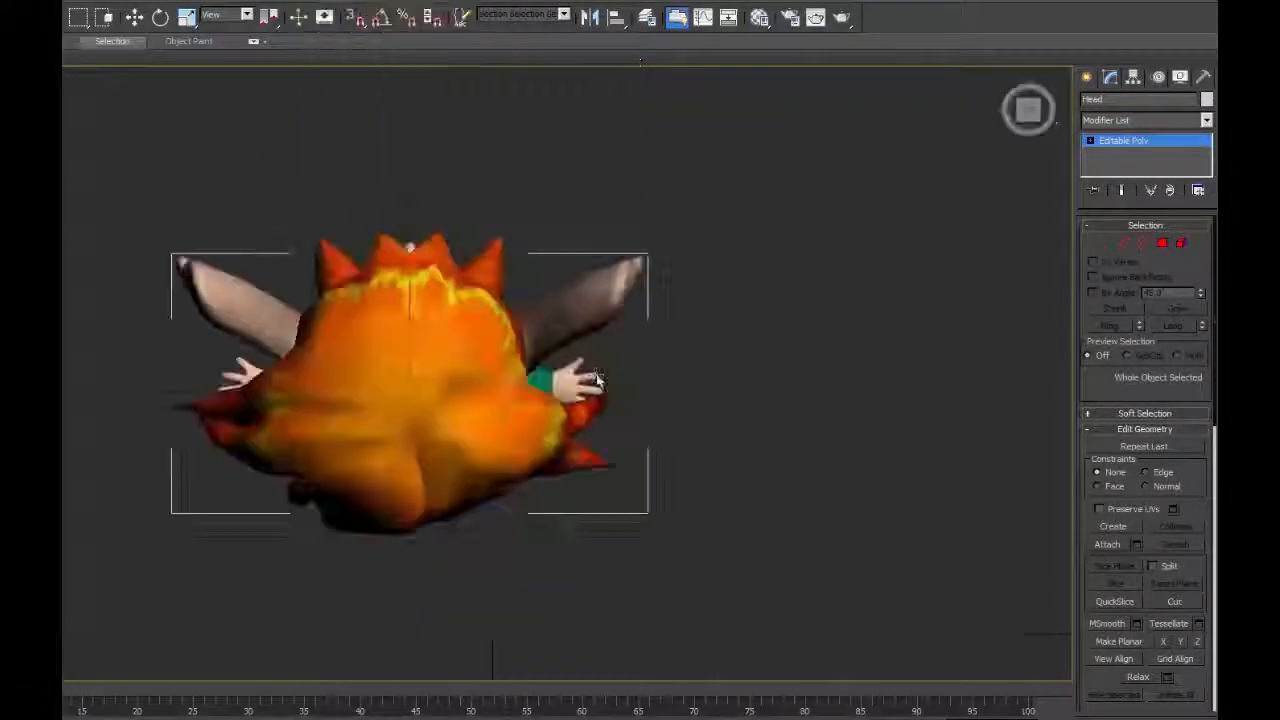
pyautogui.press('l')
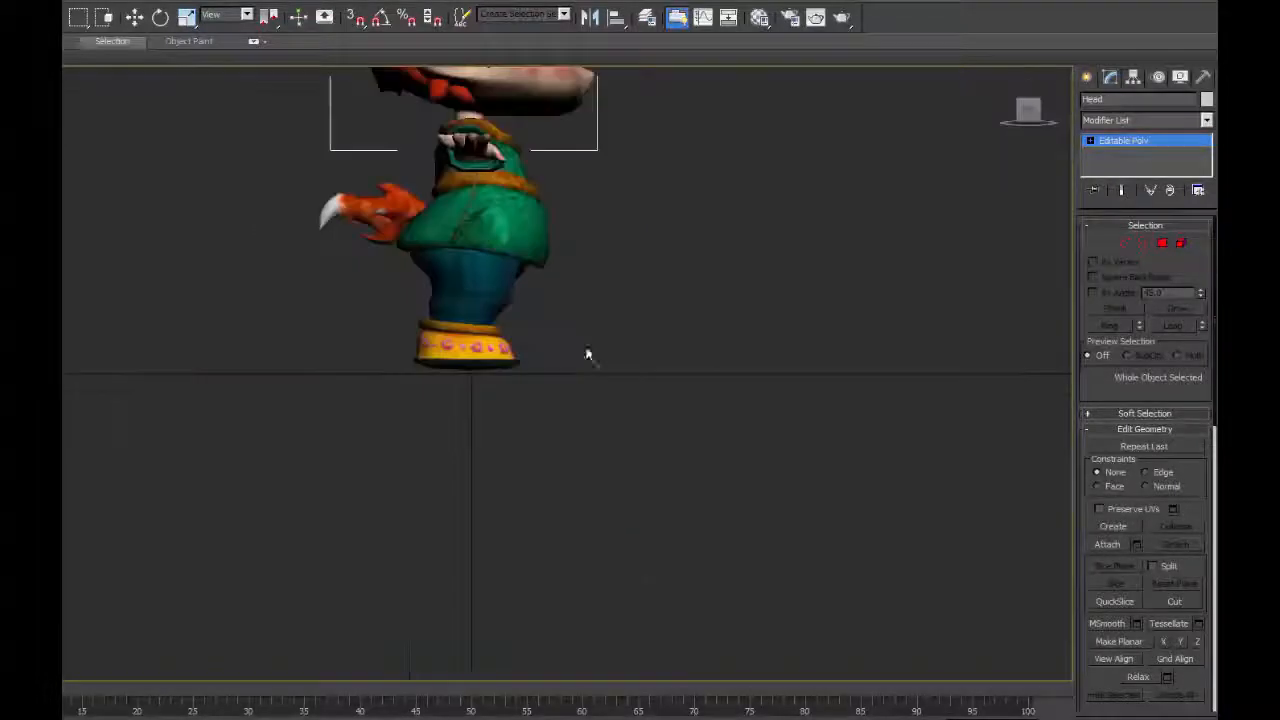
pyautogui.press('f')
pyautogui.moveTo(429, 471); pyautogui.dragTo(342, 503, button='middle')
pyautogui.scroll(6, 520, 372)
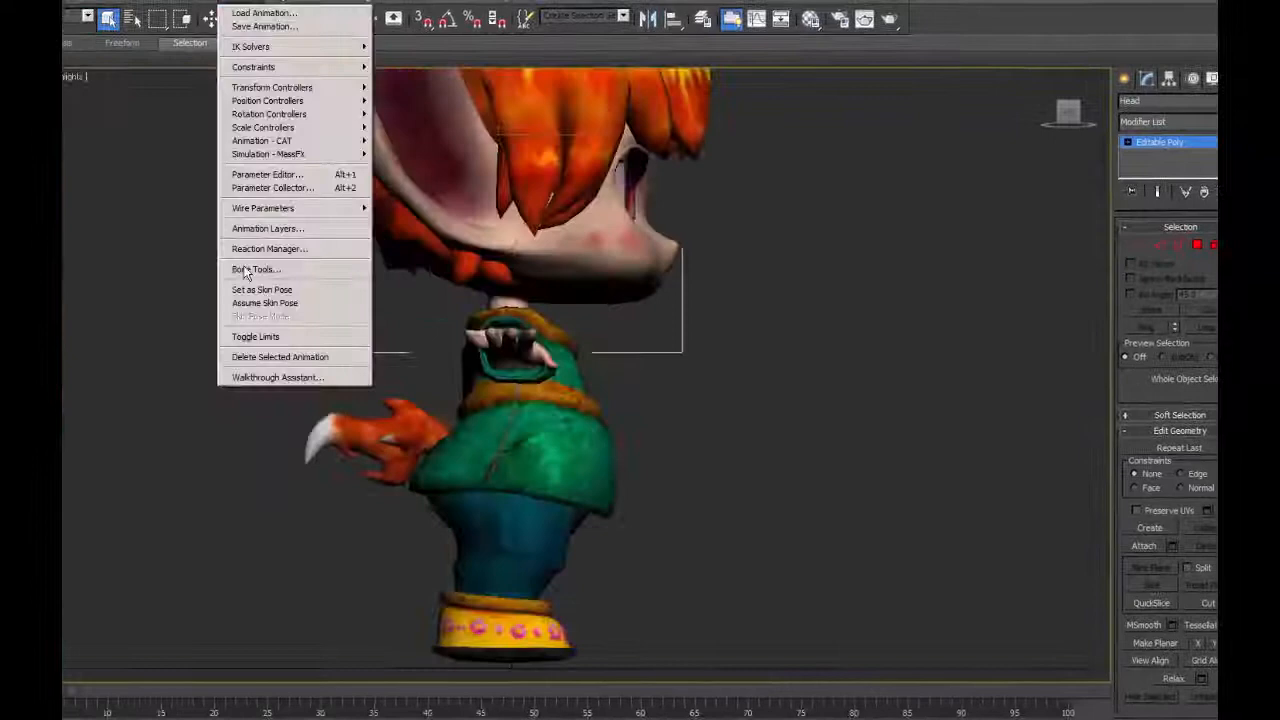
pyautogui.click(319, 268)
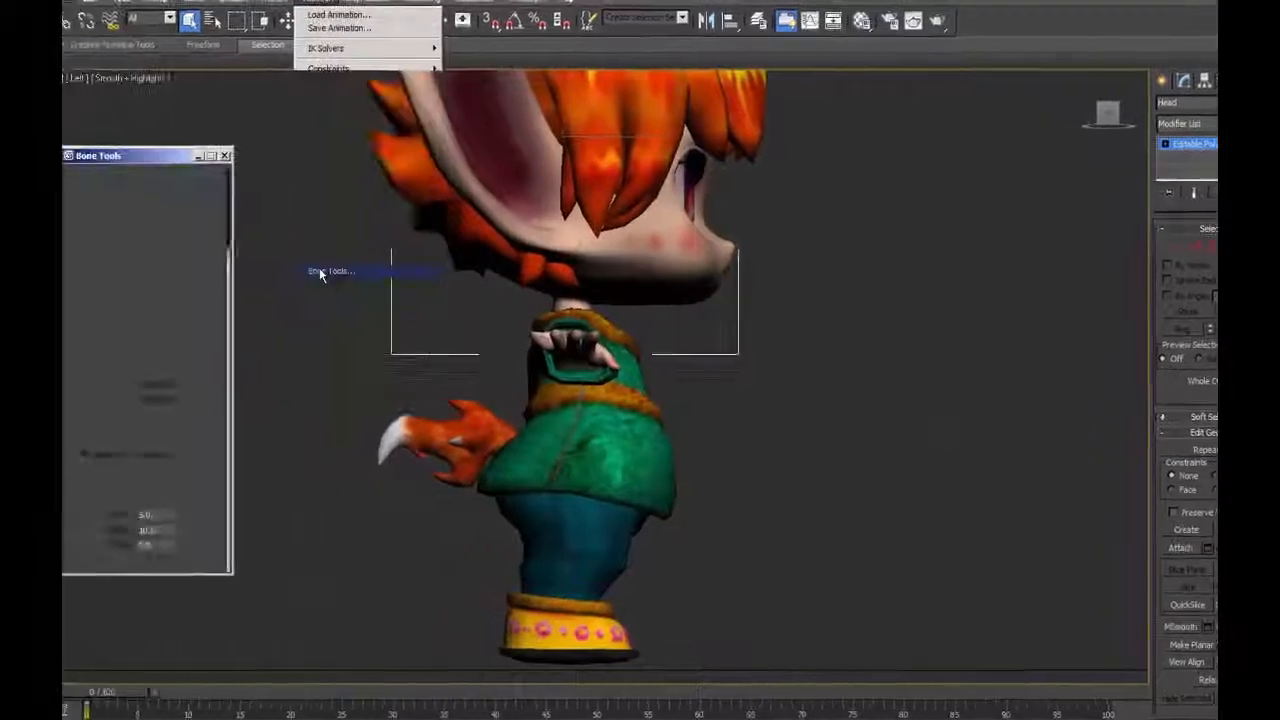
pyautogui.click(100, 252)
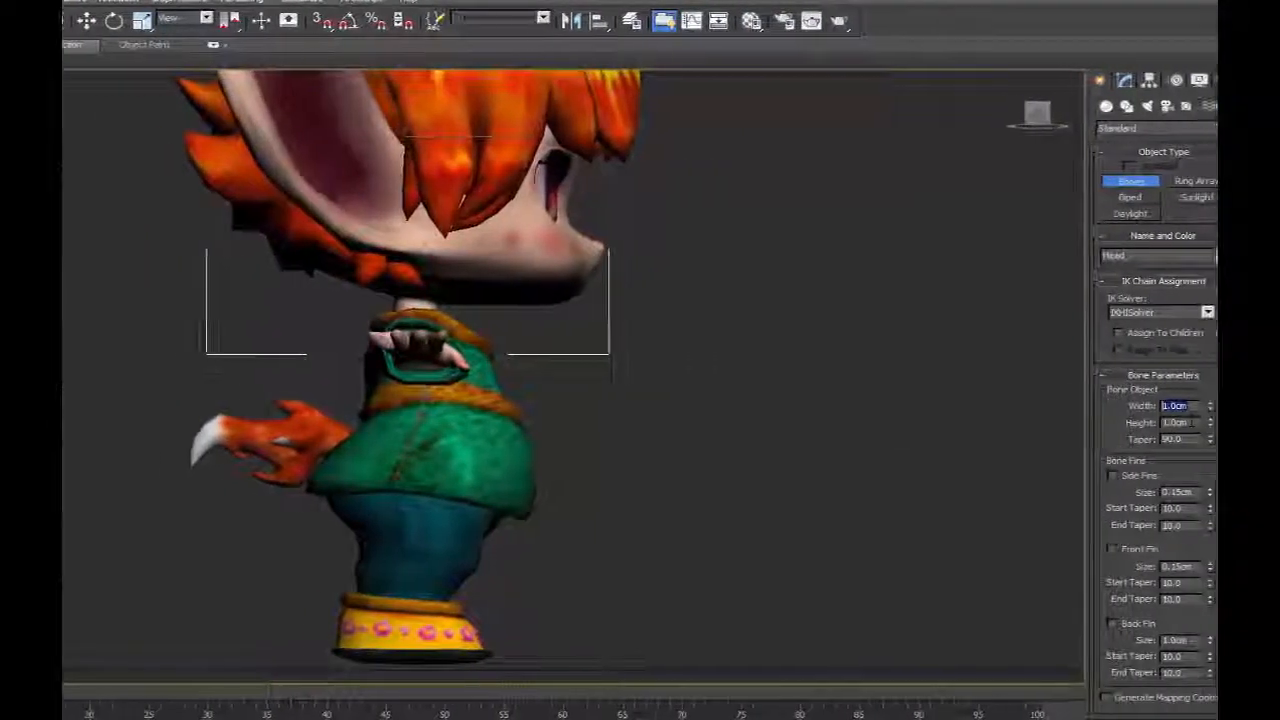
pyautogui.write('90')
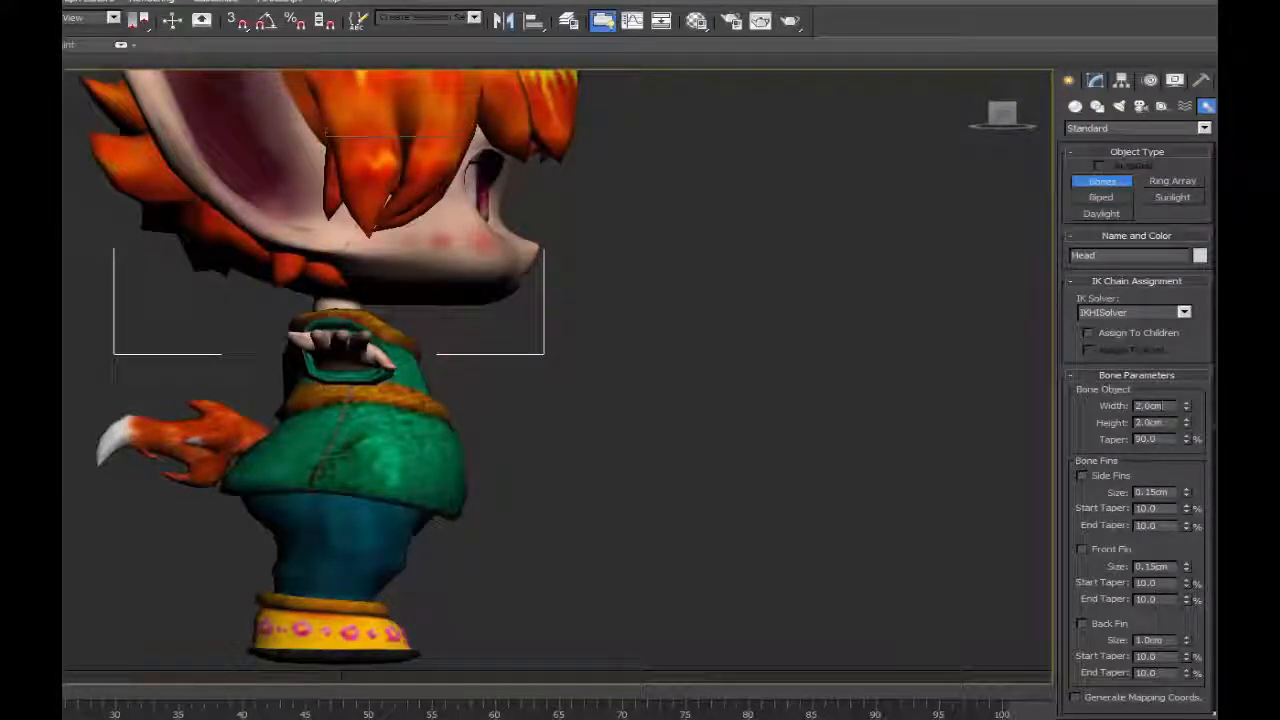
# Try drawing bones in the empty space in front of the character in the left view.
pyautogui.click(600, 482)
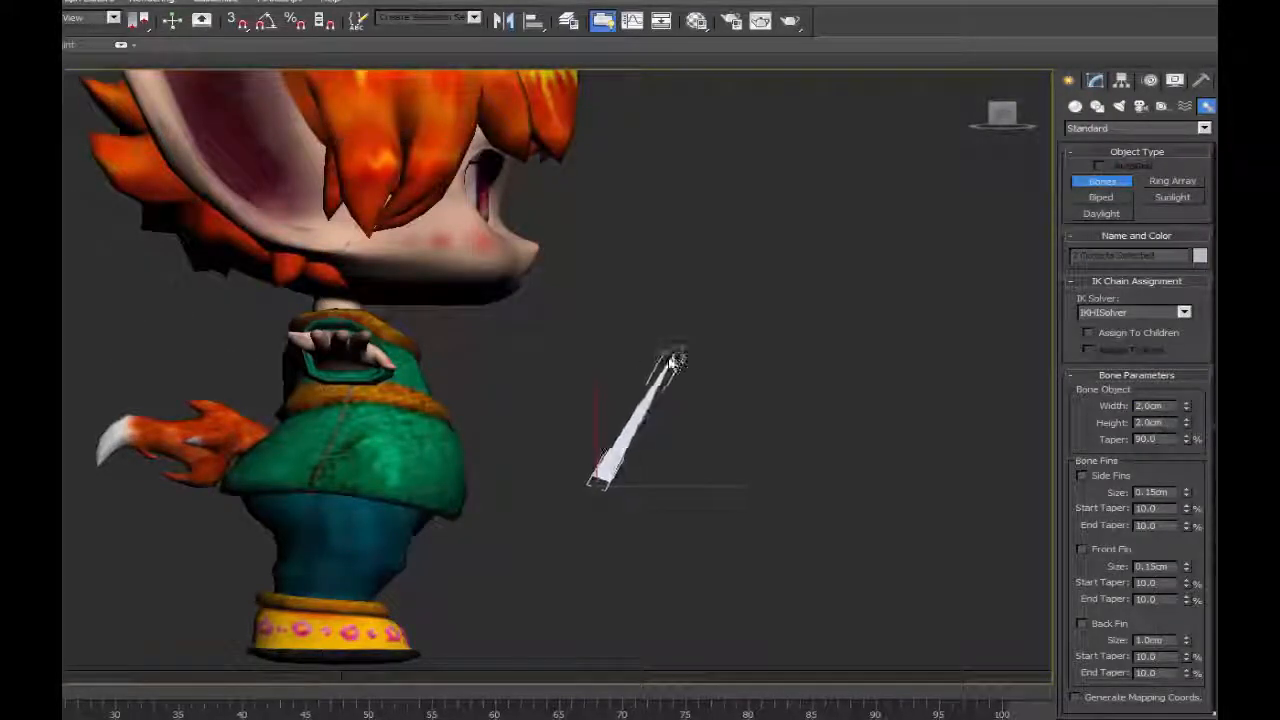
pyautogui.click(651, 397)
pyautogui.click(750, 401)
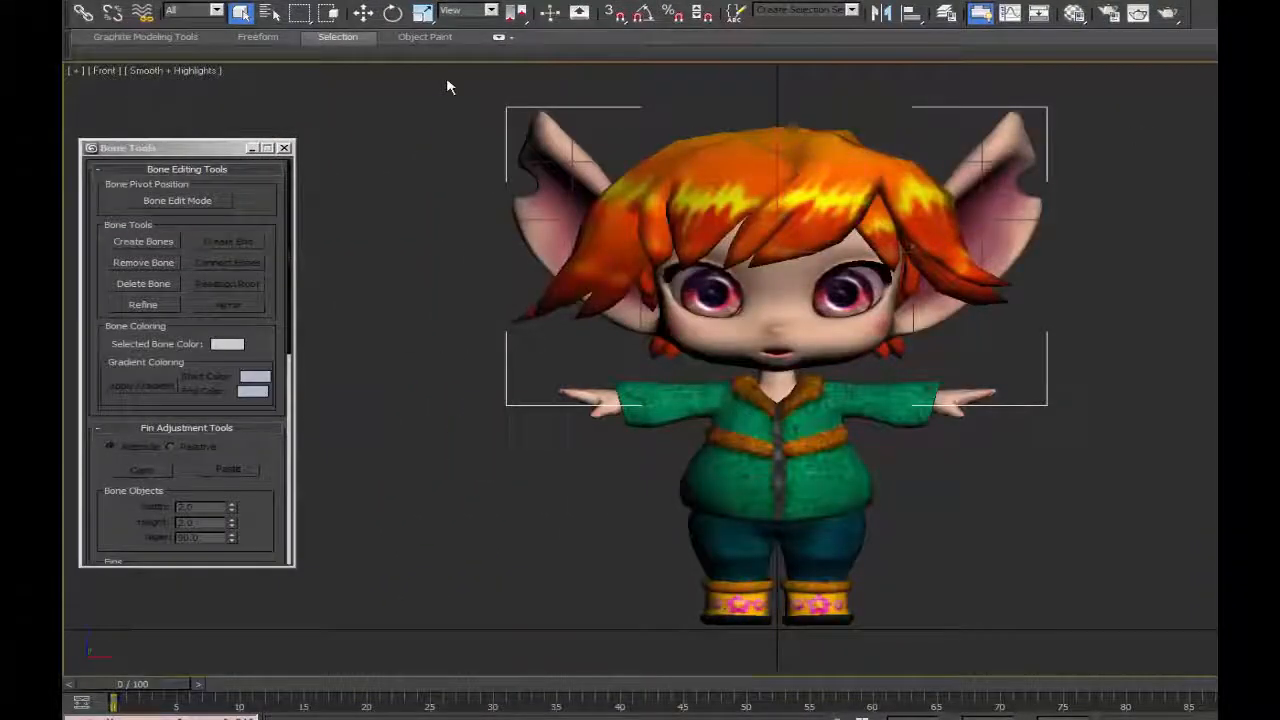
# Limit selection to geometry and select all of the character's meshes in the front view.
pyautogui.click(217, 11)
pyautogui.click(196, 33)
pyautogui.moveTo(416, 75); pyautogui.dragTo(716, 287)
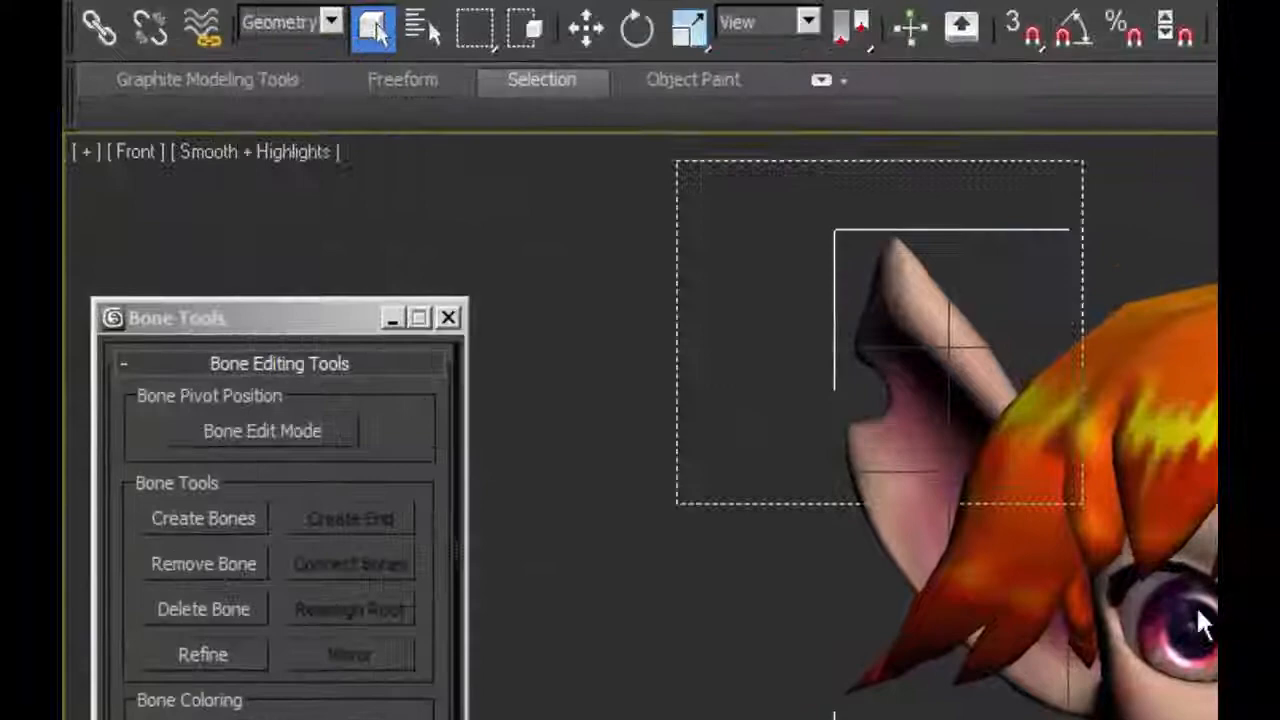
pyautogui.moveTo(1203, 623); pyautogui.dragTo(1212, 640)
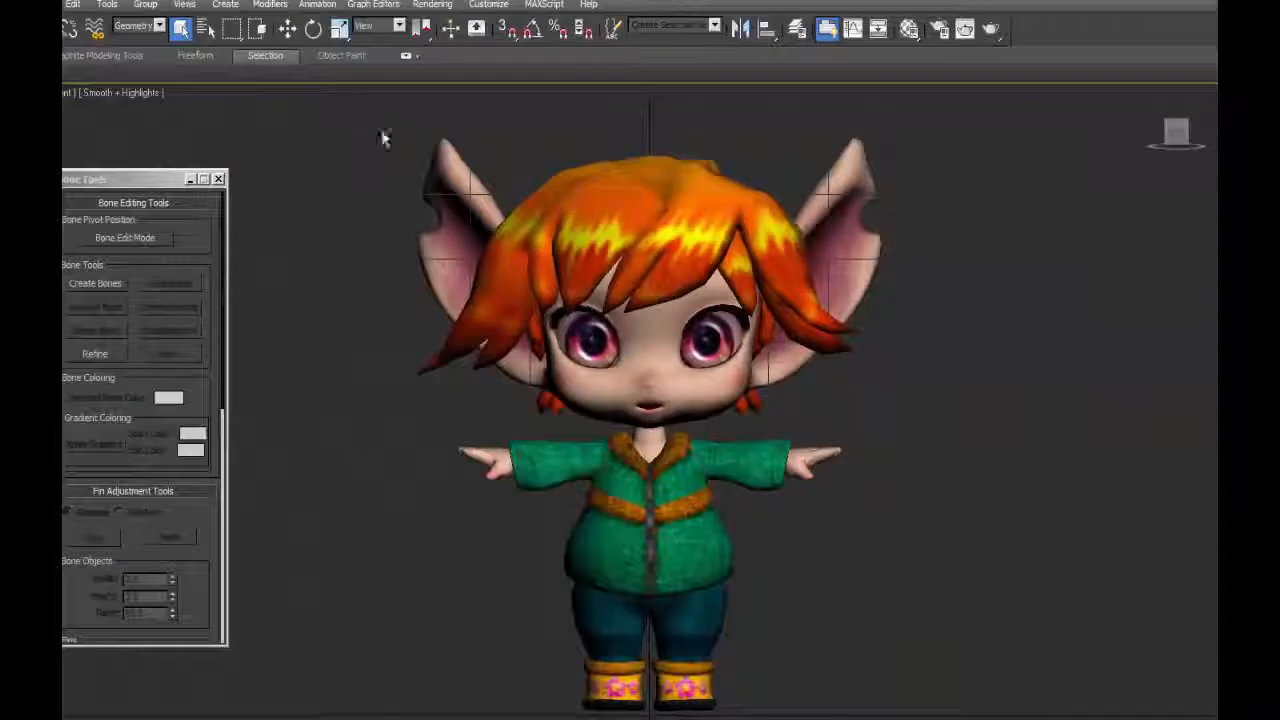
pyautogui.moveTo(383, 138); pyautogui.dragTo(720, 490)
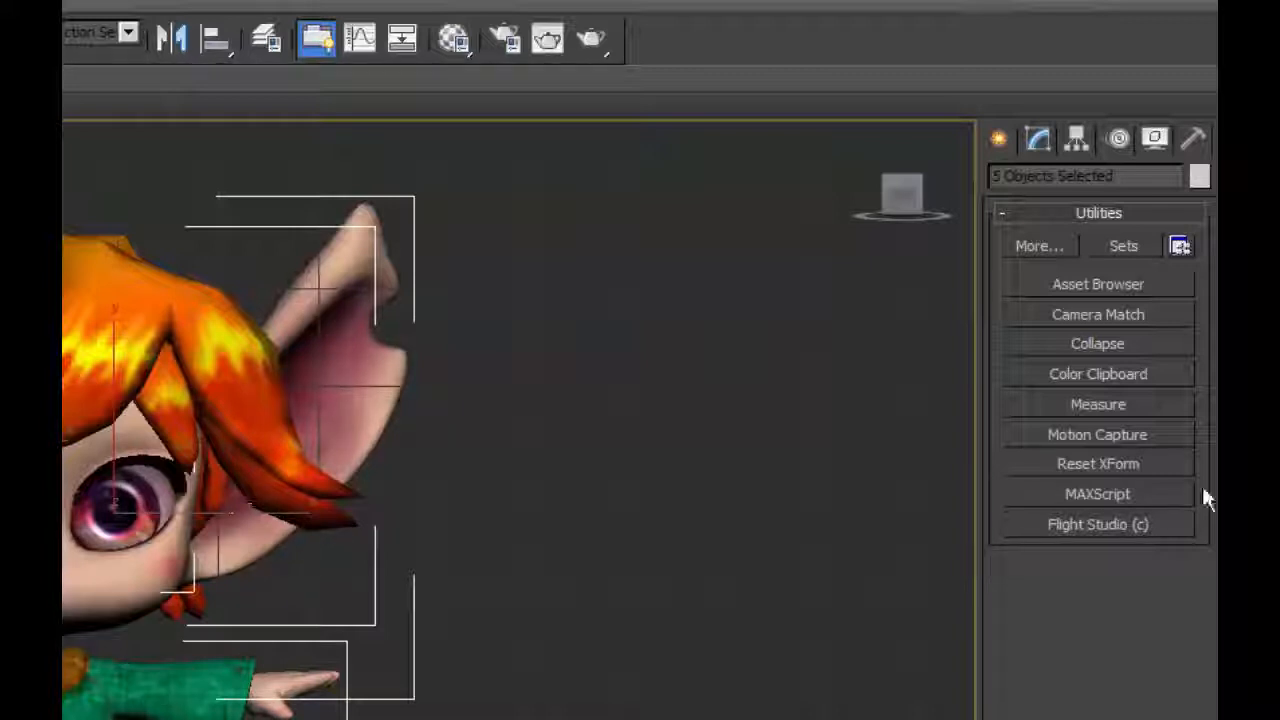
# Apply Reset XForm to the selected meshes and check the modifier stacks of the hair and body.
pyautogui.click(1069, 464)
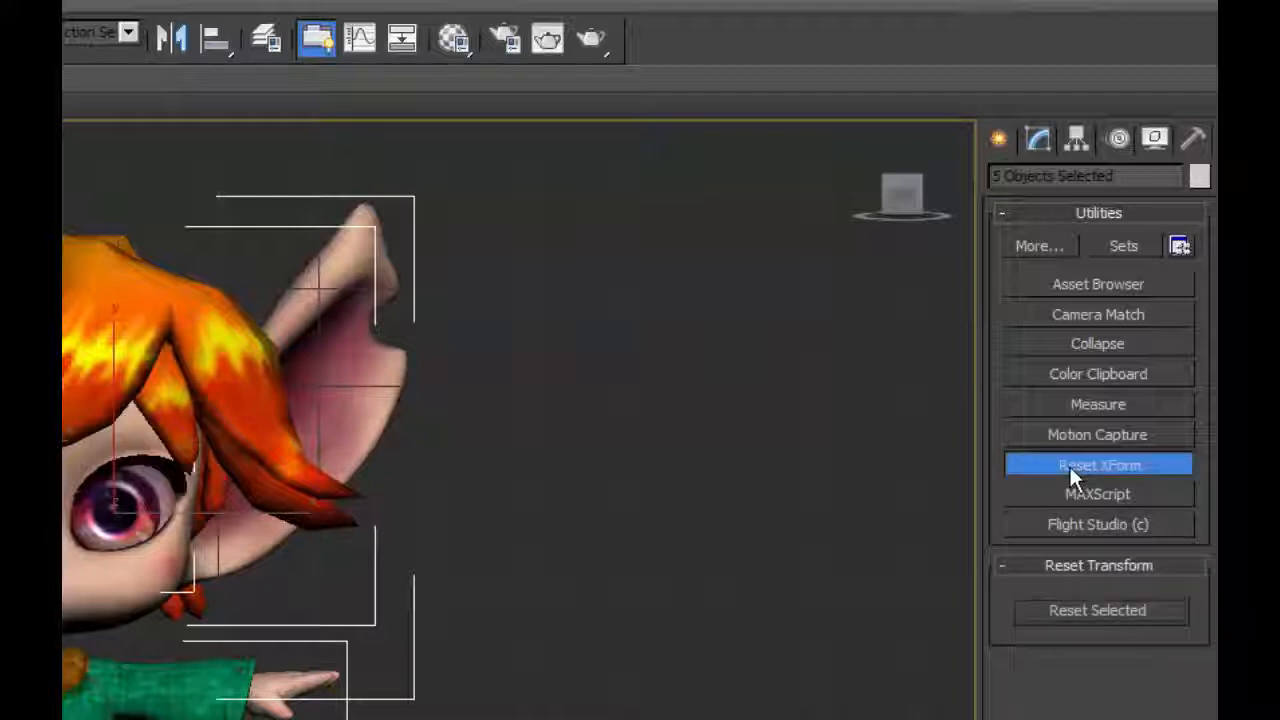
pyautogui.click(1093, 612)
pyautogui.click(1037, 138)
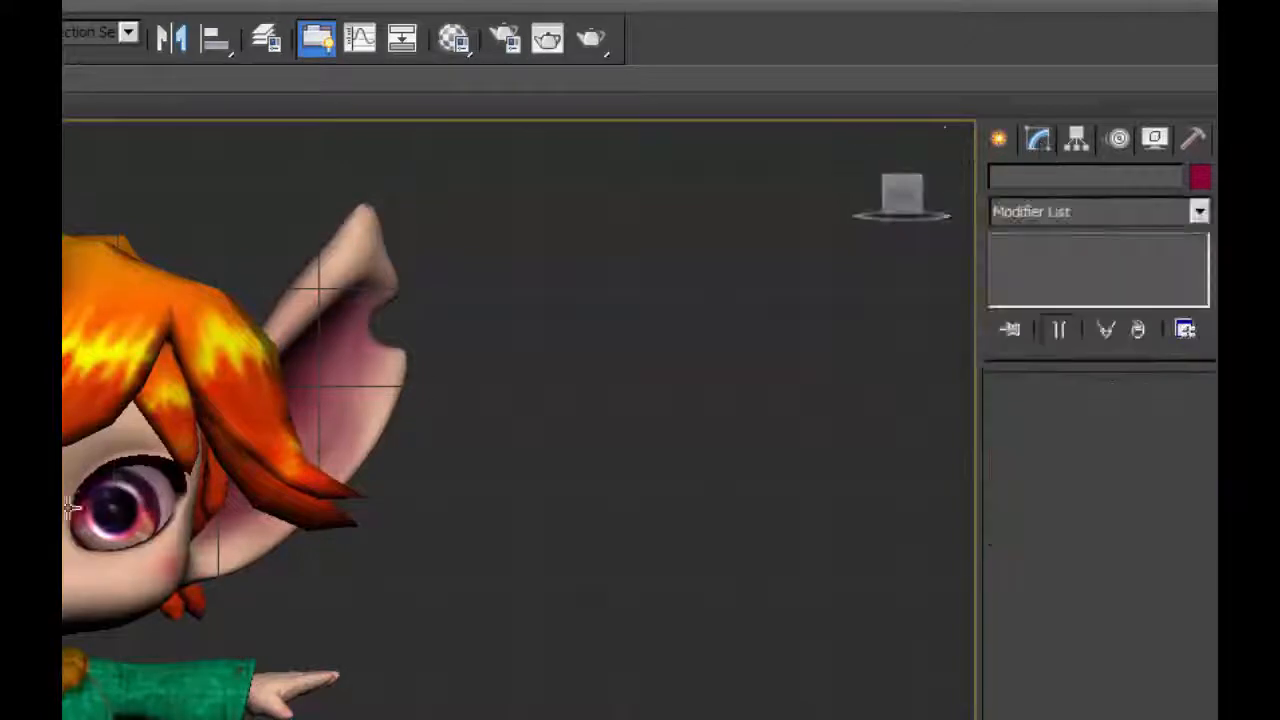
pyautogui.click(72, 507)
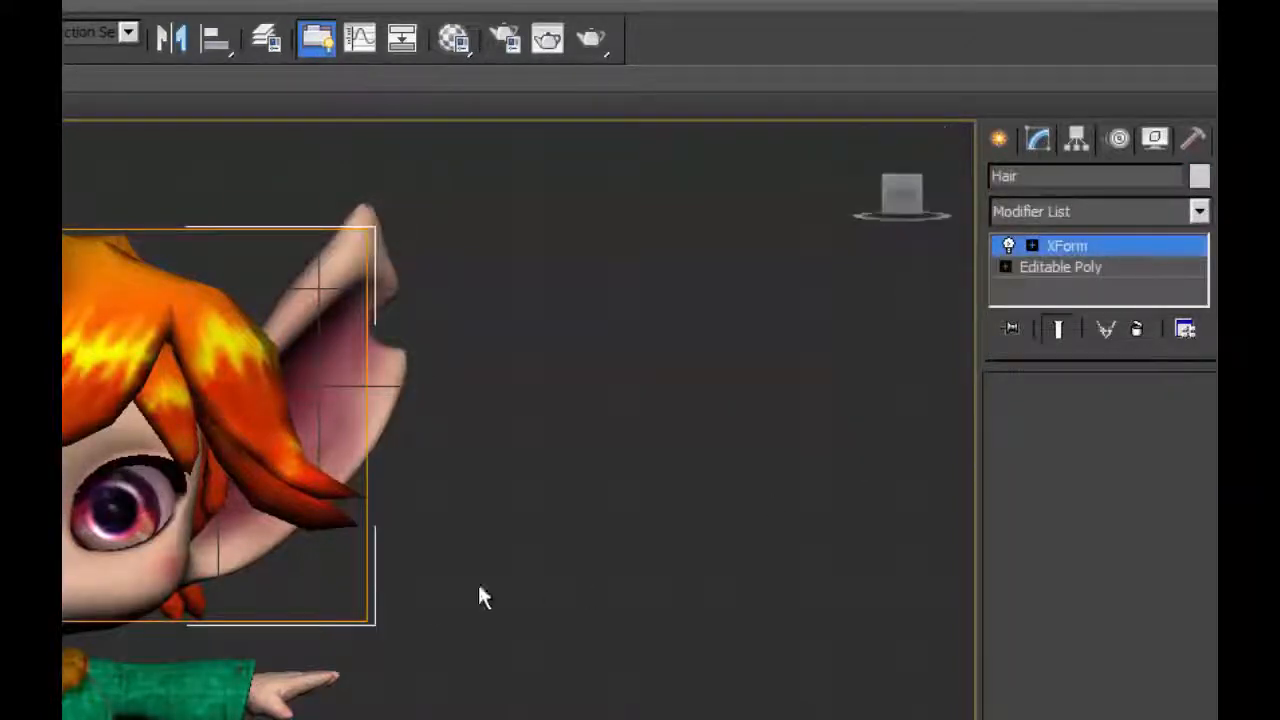
pyautogui.click(266, 560)
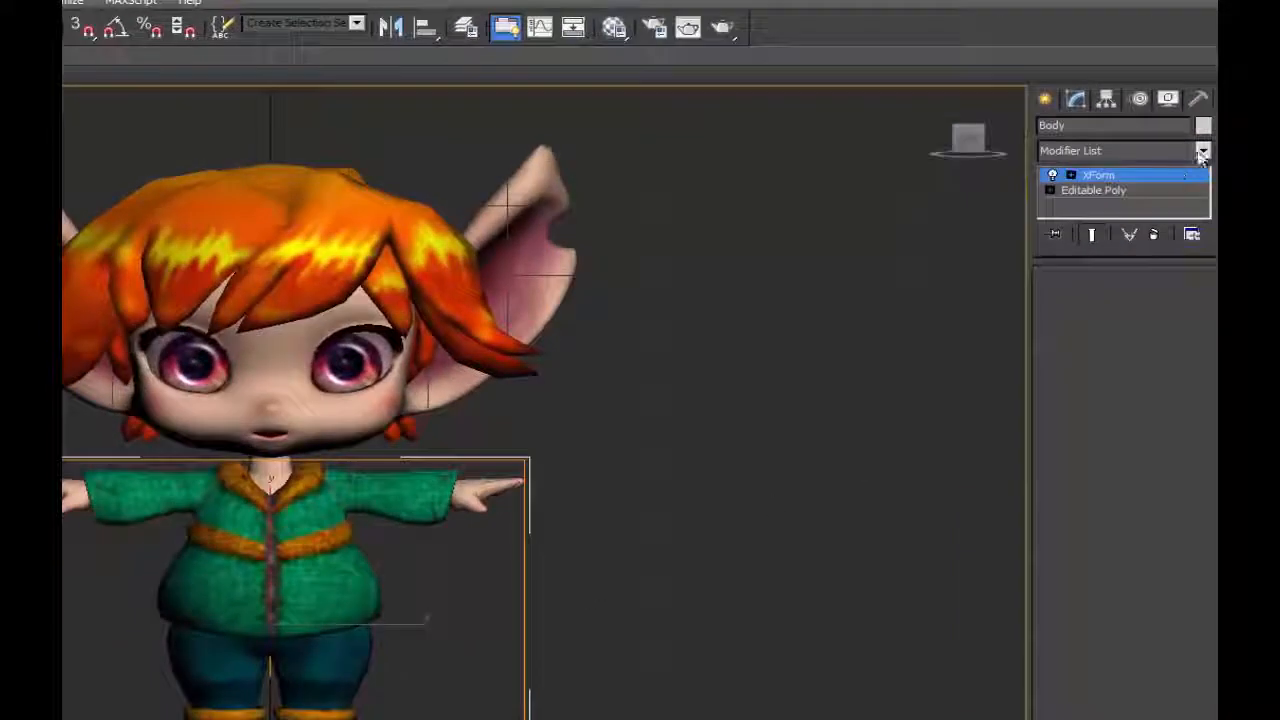
# Collapse all character meshes with output type Mesh and Multiple Objects, leaving nothing selected.
pyautogui.hotkey('ctrl', 'a')
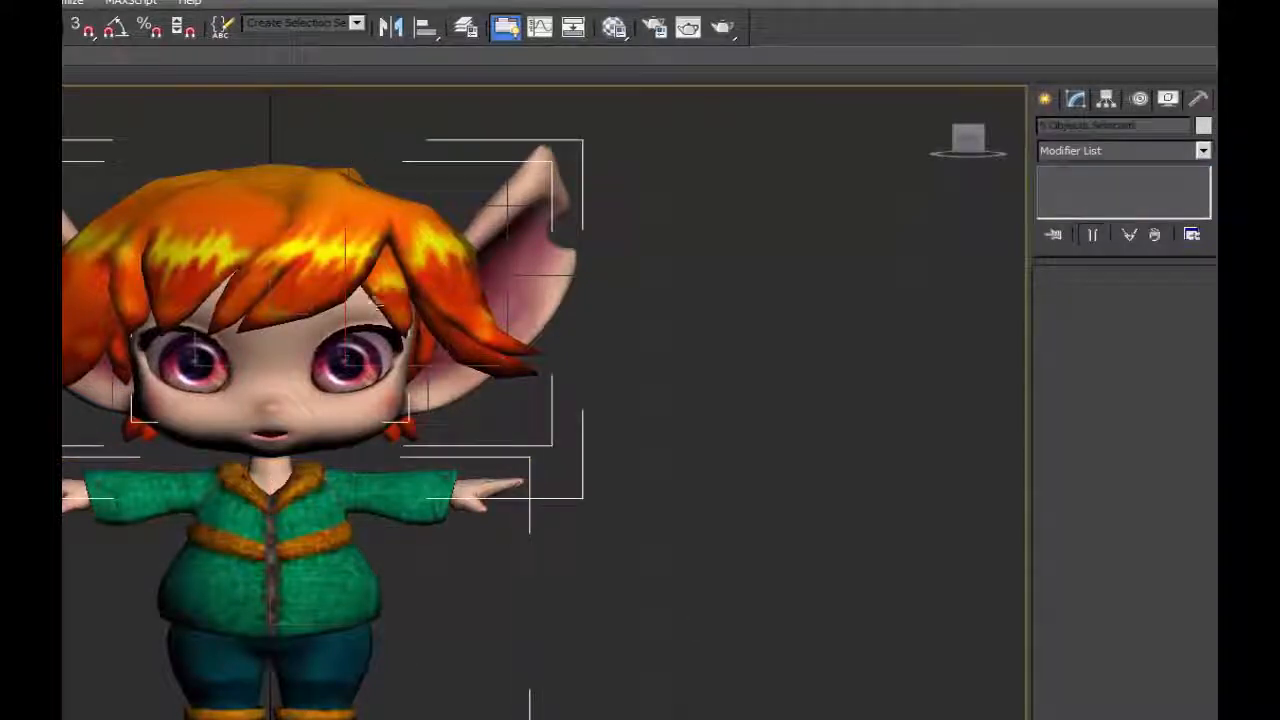
pyautogui.click(1199, 98)
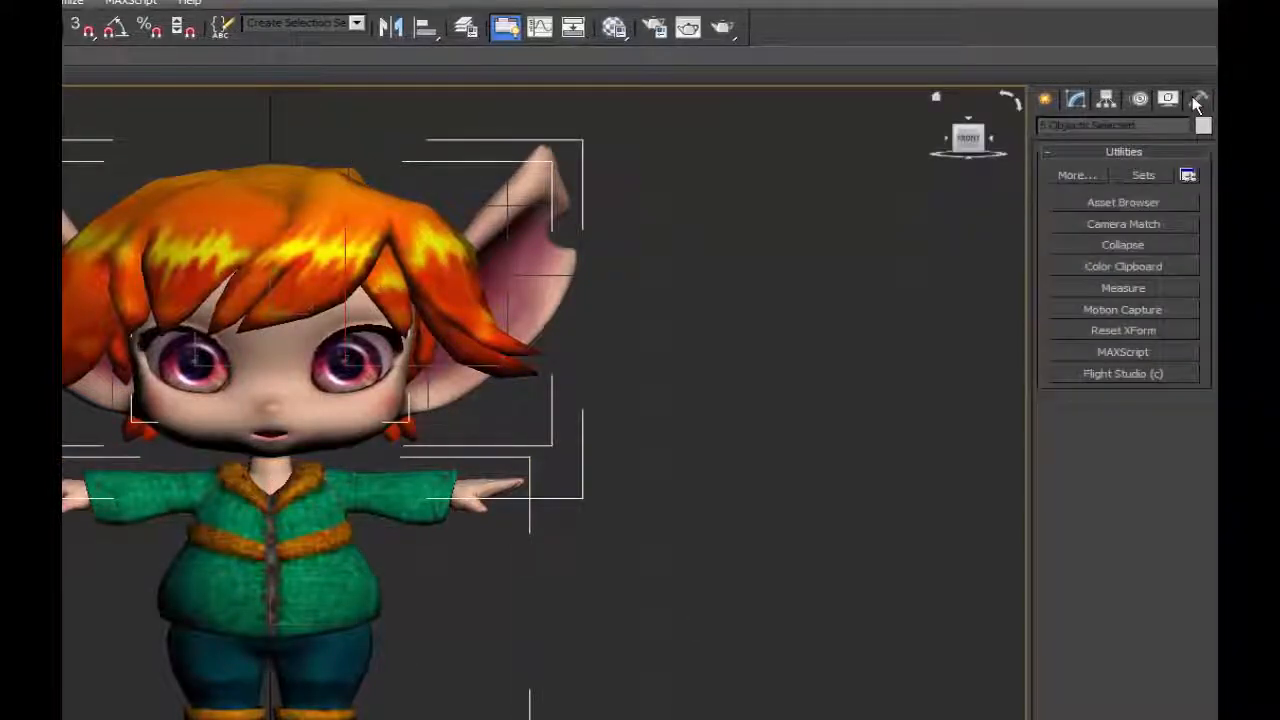
pyautogui.click(1130, 246)
pyautogui.click(1067, 572)
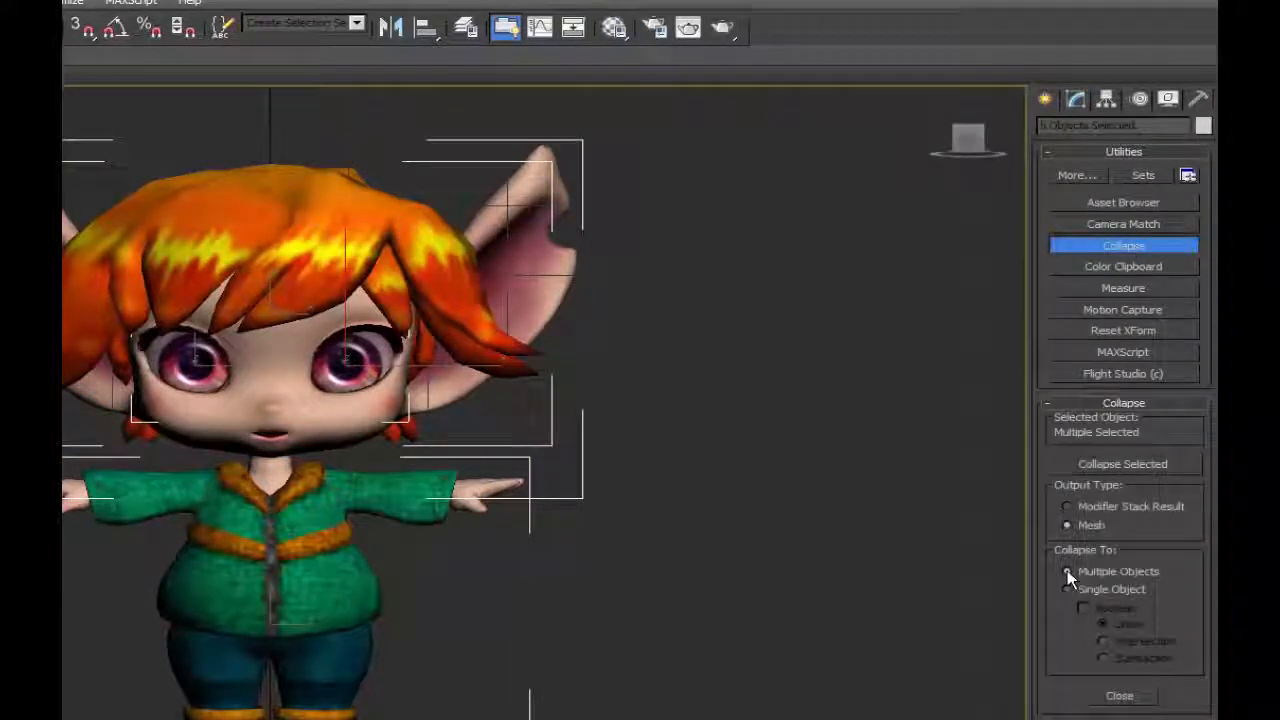
pyautogui.click(1122, 464)
pyautogui.click(1120, 695)
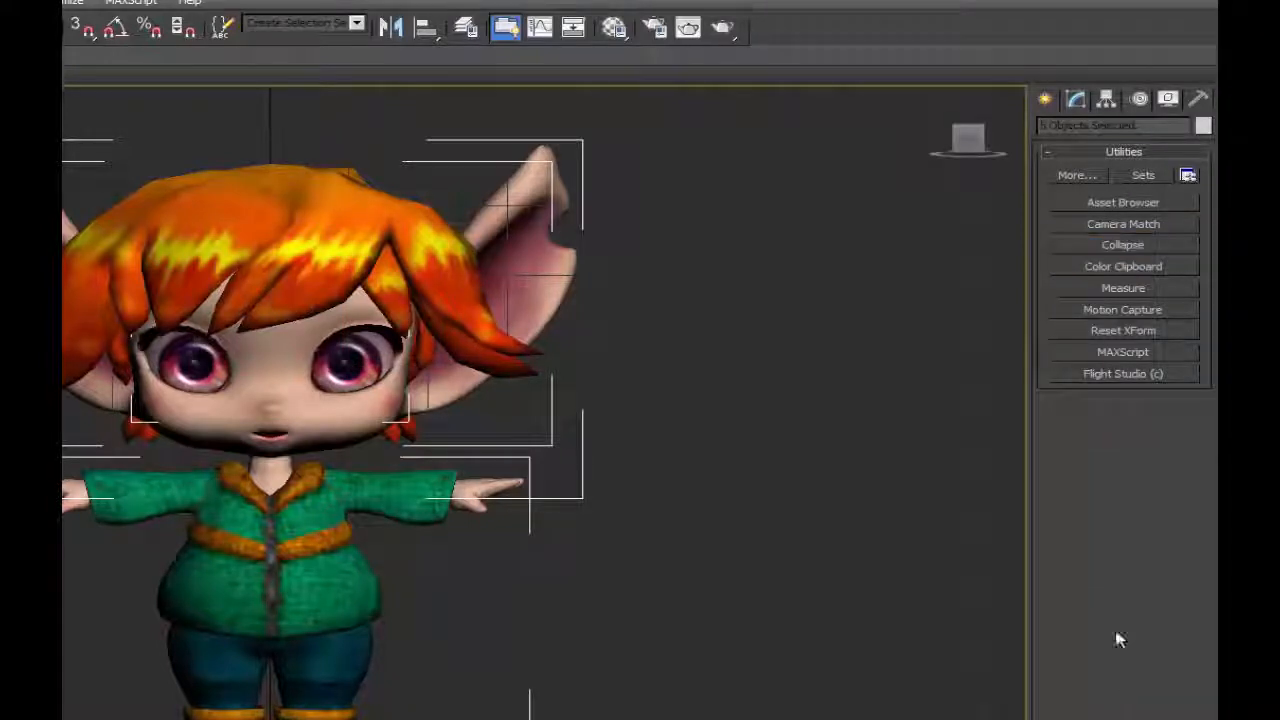
pyautogui.click(1076, 99)
pyautogui.click(803, 143)
# Select all of the character's meshes in the left view and turn on see-through display for them.
pyautogui.press('p')
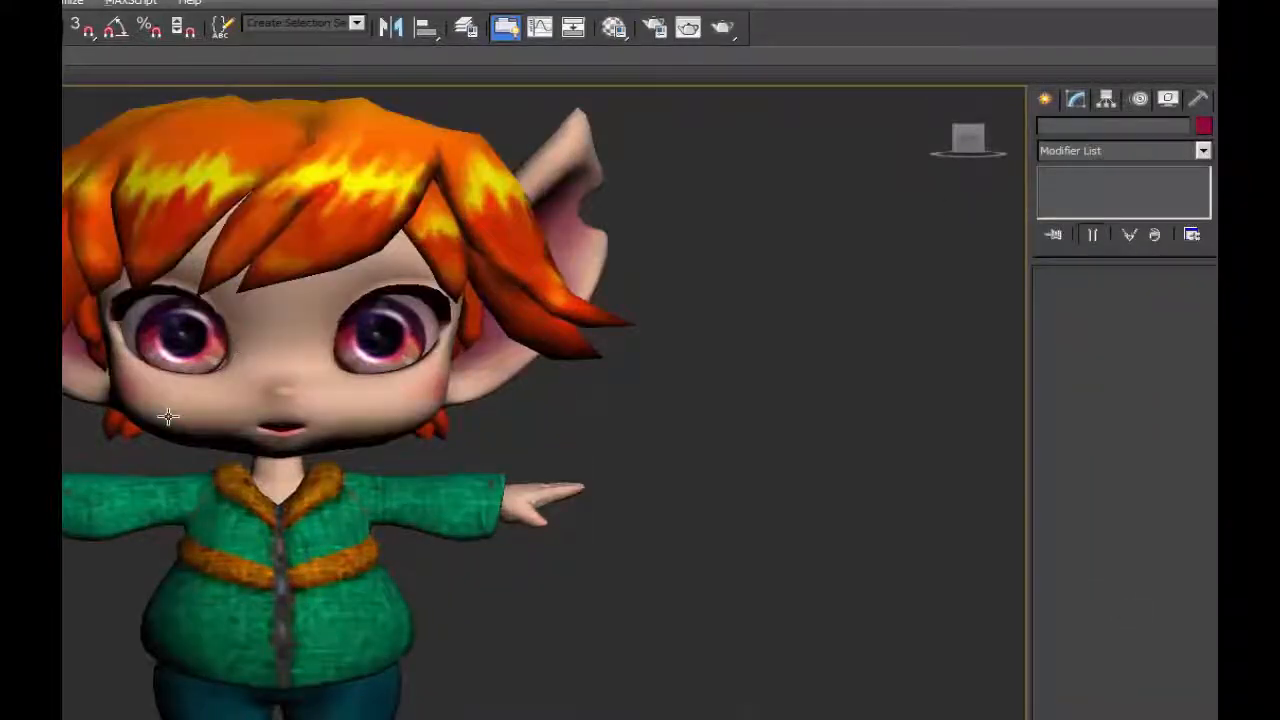
pyautogui.keyDown('alt'); pyautogui.moveTo(168, 416); pyautogui.dragTo(374, 390, button='middle'); pyautogui.keyUp('alt')
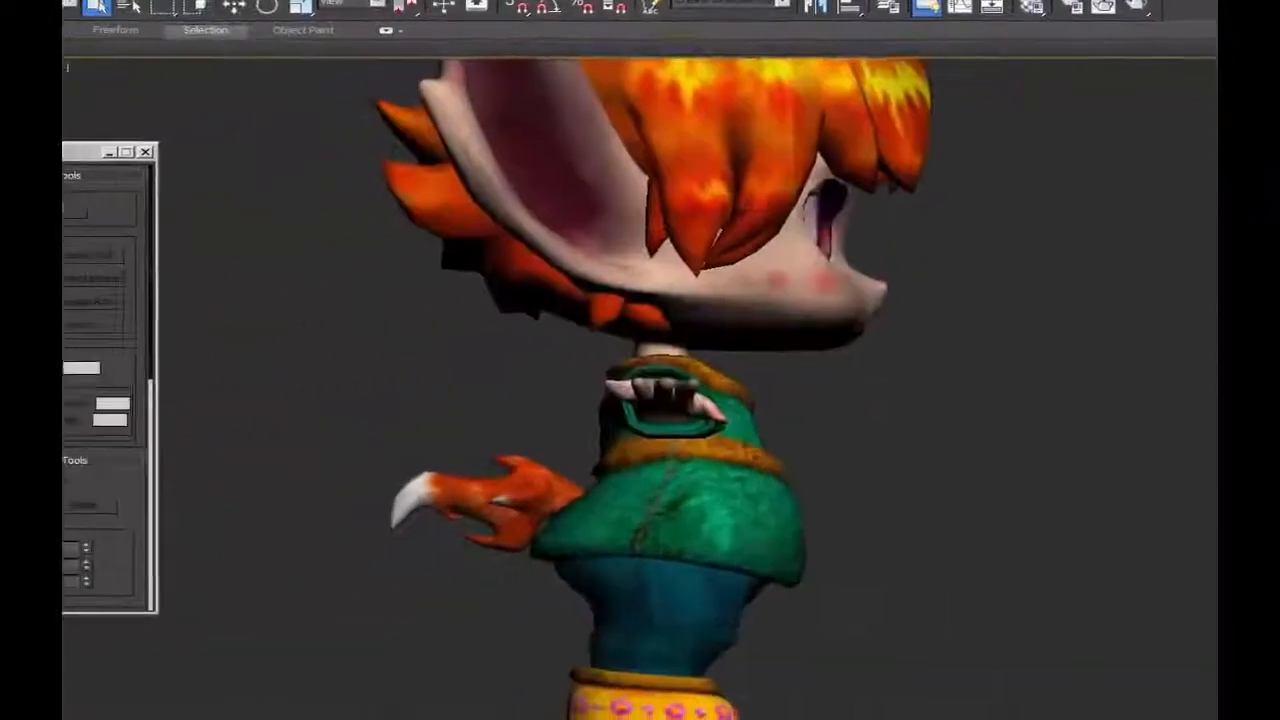
pyautogui.click(125, 241)
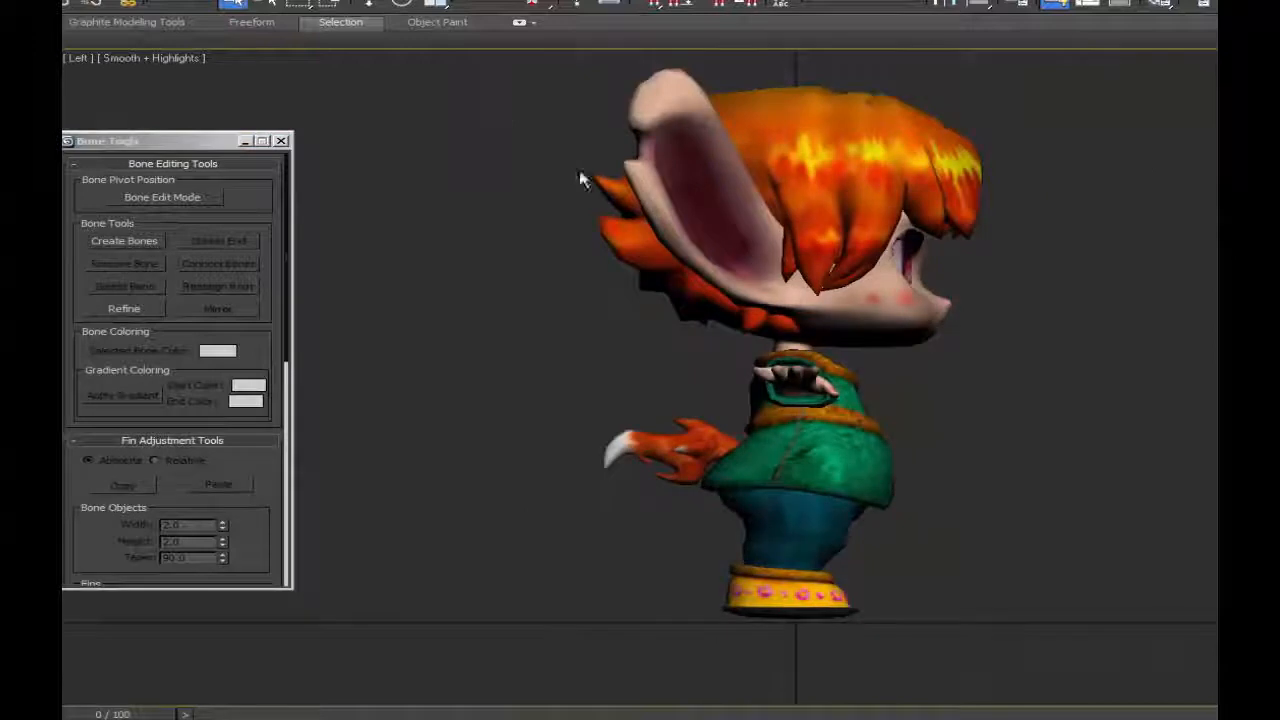
pyautogui.moveTo(502, 121); pyautogui.dragTo(1174, 624)
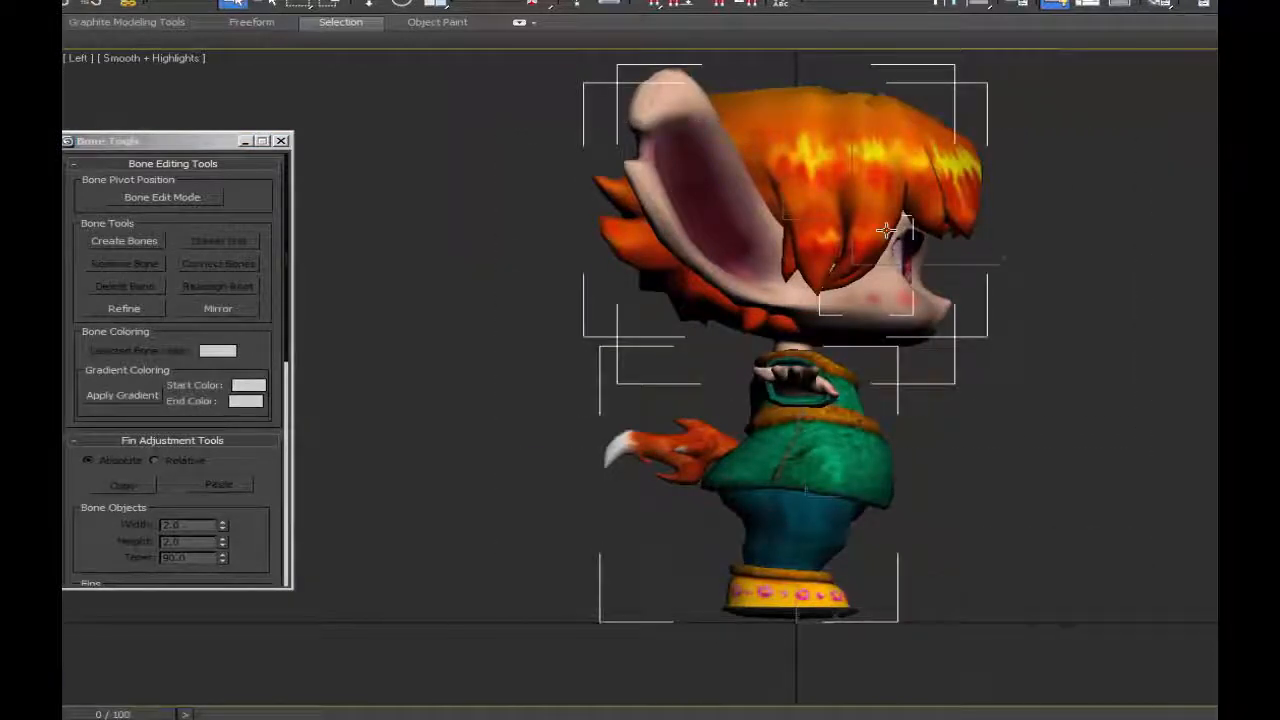
pyautogui.hotkey('alt', 'x')
# Limit selection to bones and create a vertical bone chain from the lower torso through the neck to the top of the head.
pyautogui.click(208, 2)
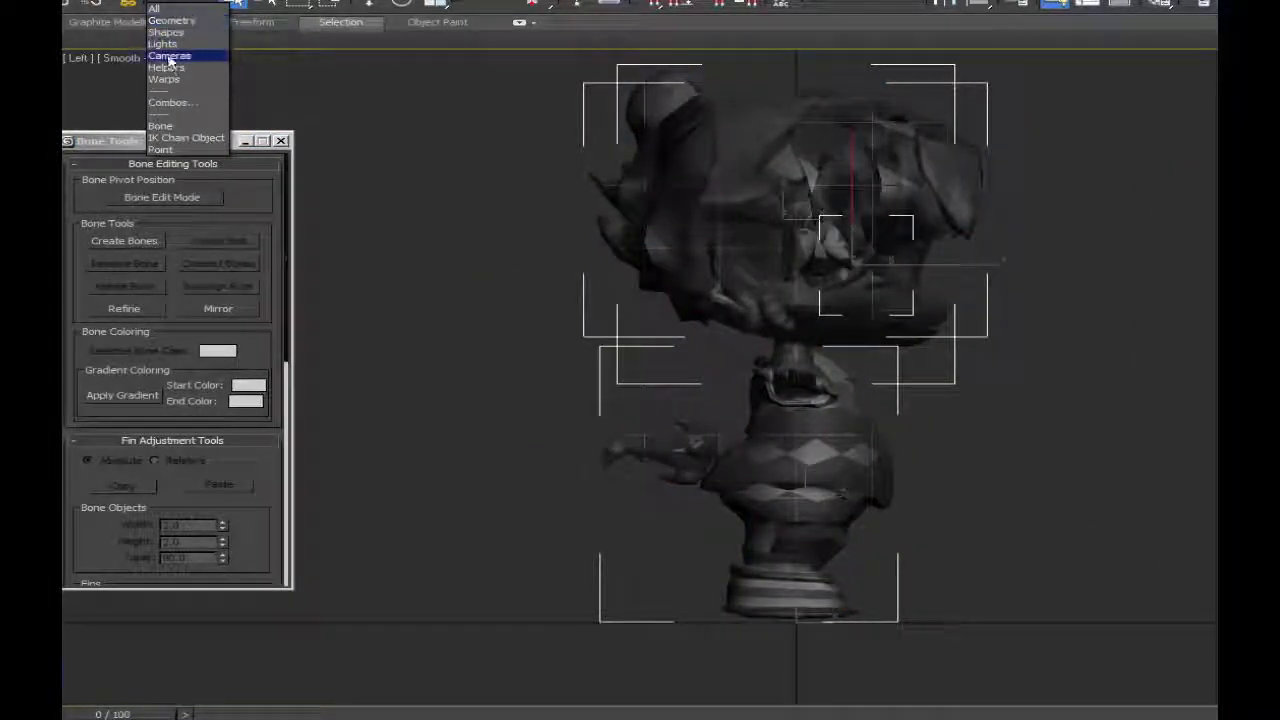
pyautogui.click(170, 132)
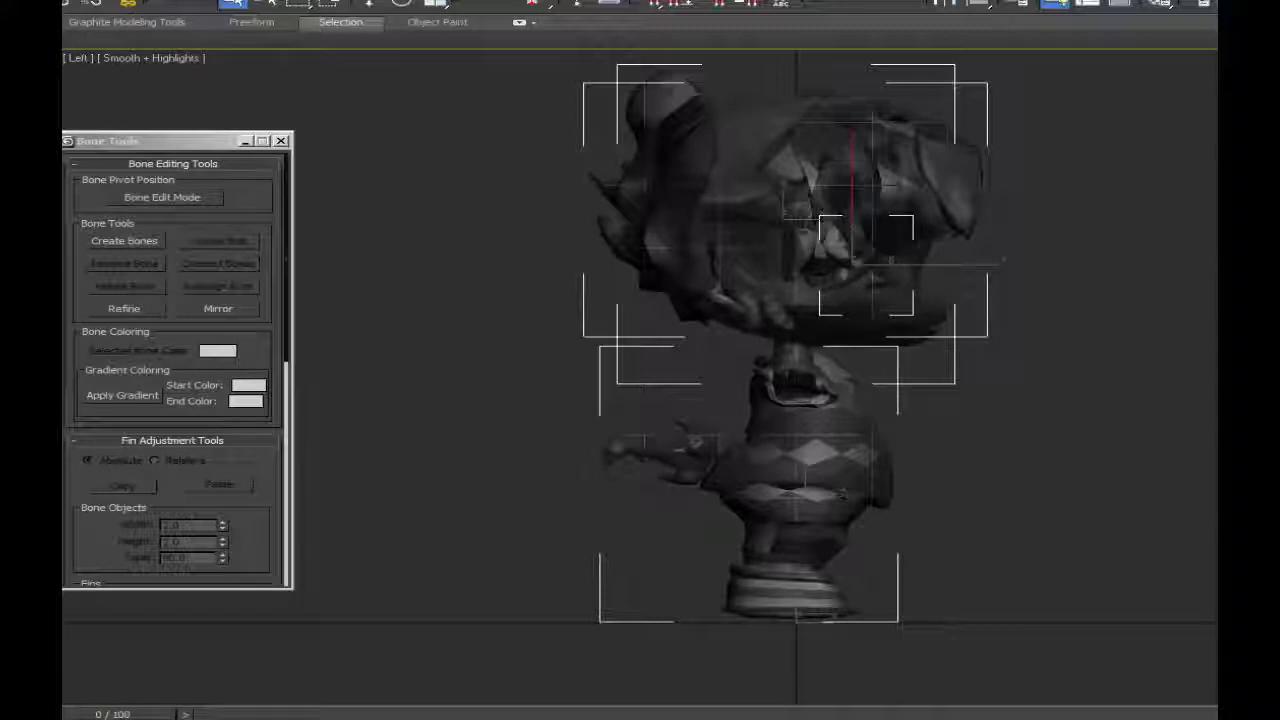
pyautogui.click(125, 241)
pyautogui.moveTo(791, 463); pyautogui.dragTo(800, 490, button='middle')
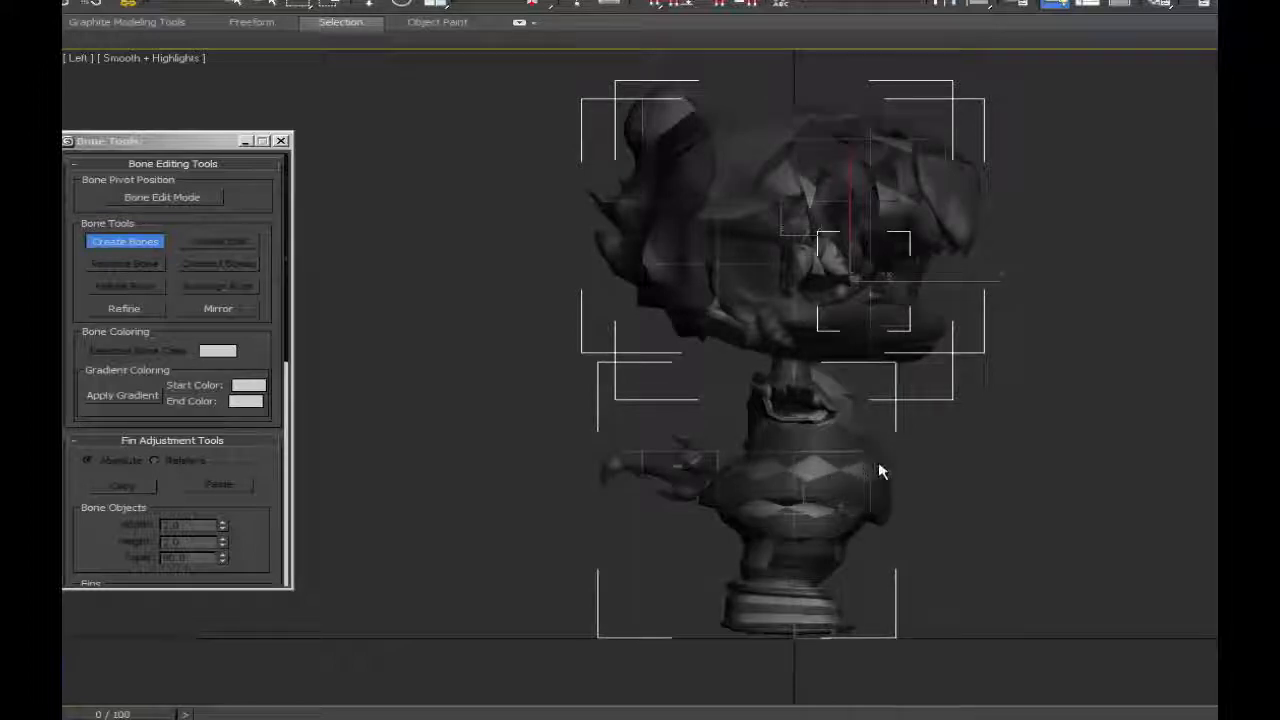
pyautogui.click(786, 470)
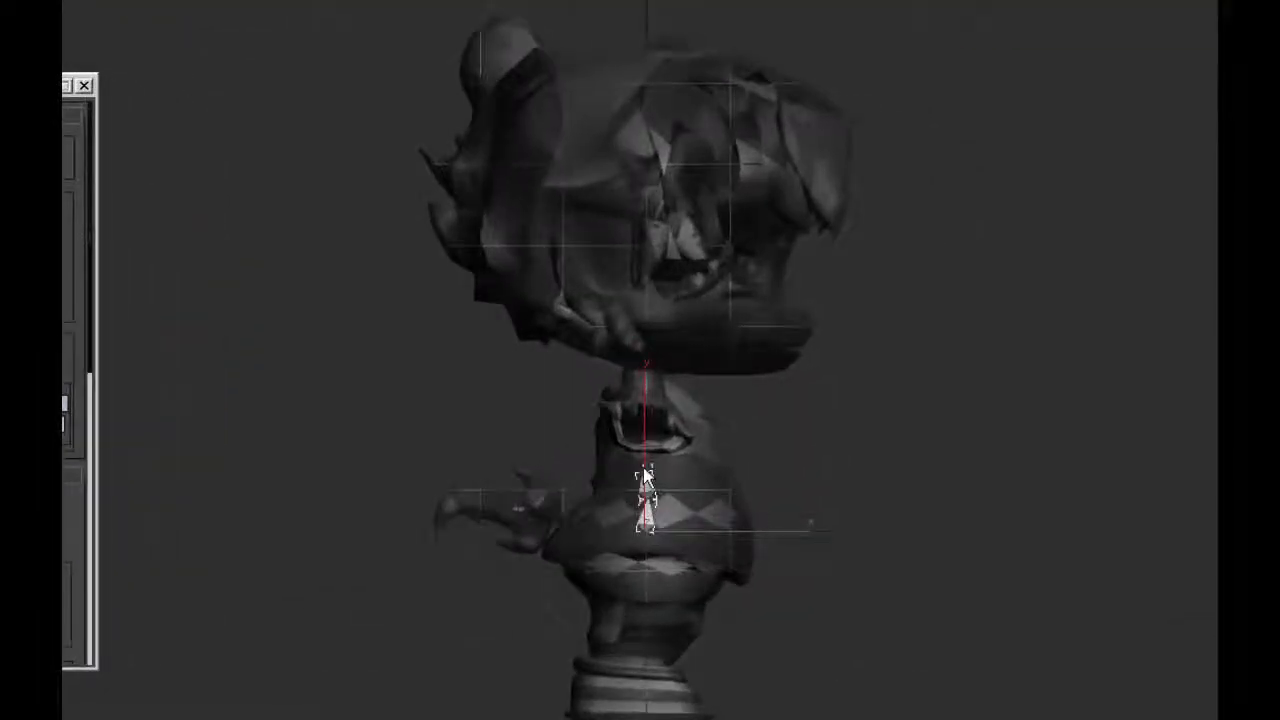
pyautogui.click(645, 470)
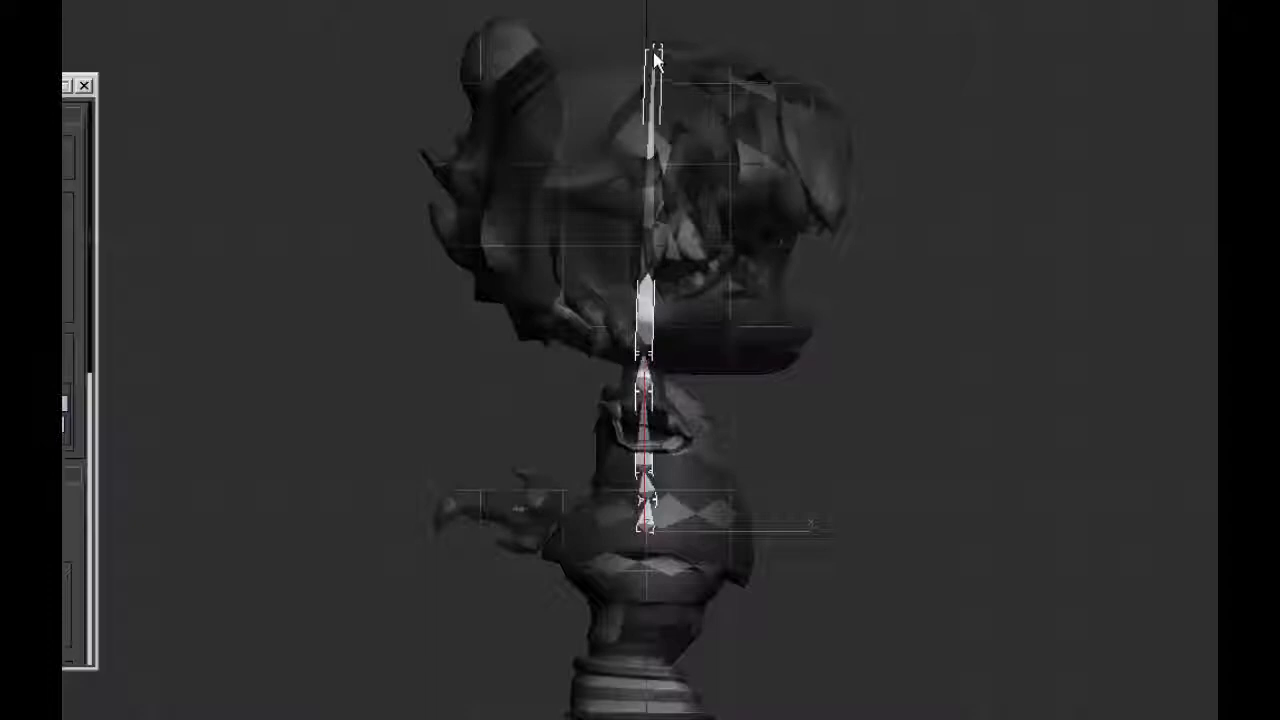
pyautogui.click(651, 44)
pyautogui.rightClick(651, 33)
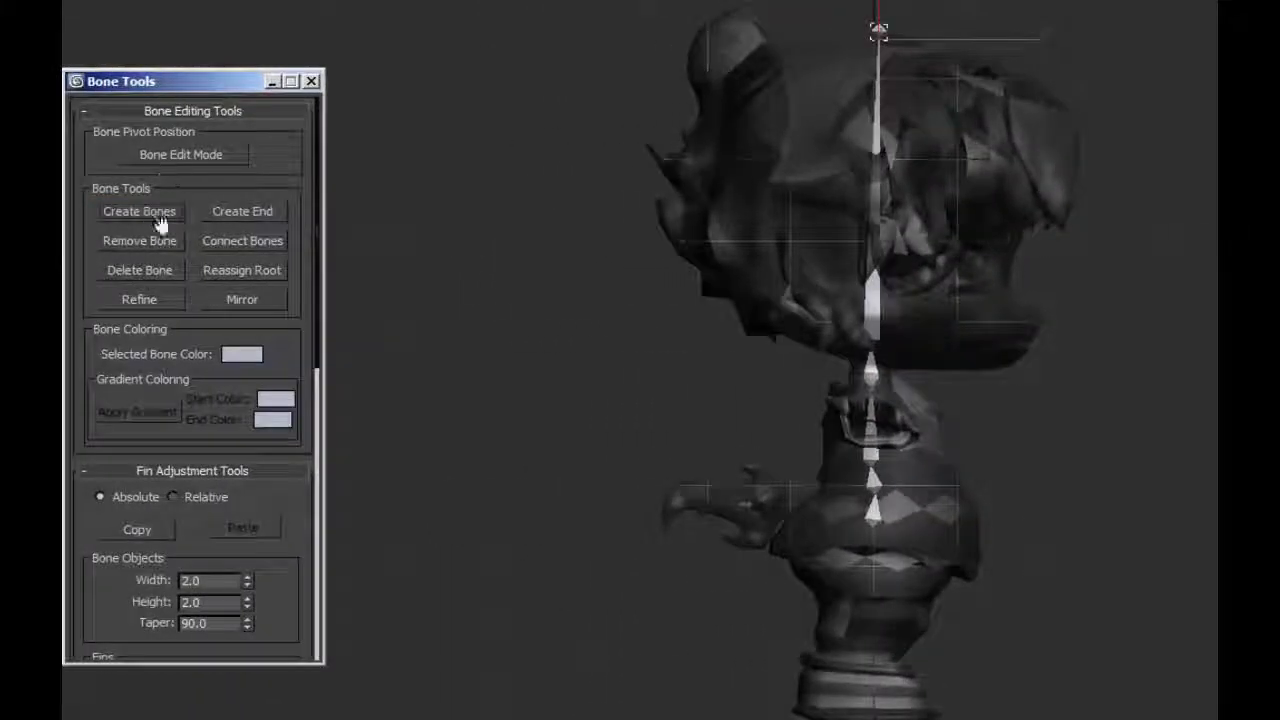
# Turn on Bone Edit Mode and shift the lowest spine joint slightly toward the character's back.
pyautogui.click(192, 154)
pyautogui.click(872, 498)
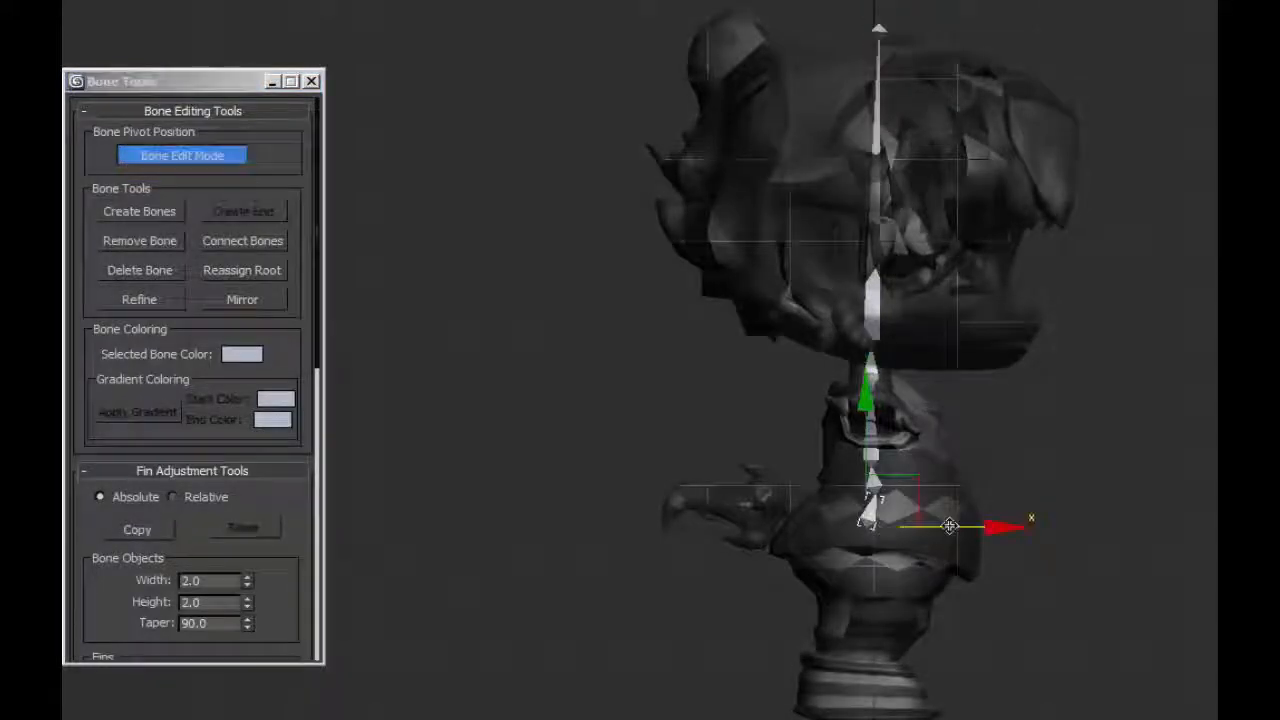
pyautogui.moveTo(950, 526); pyautogui.dragTo(865, 518)
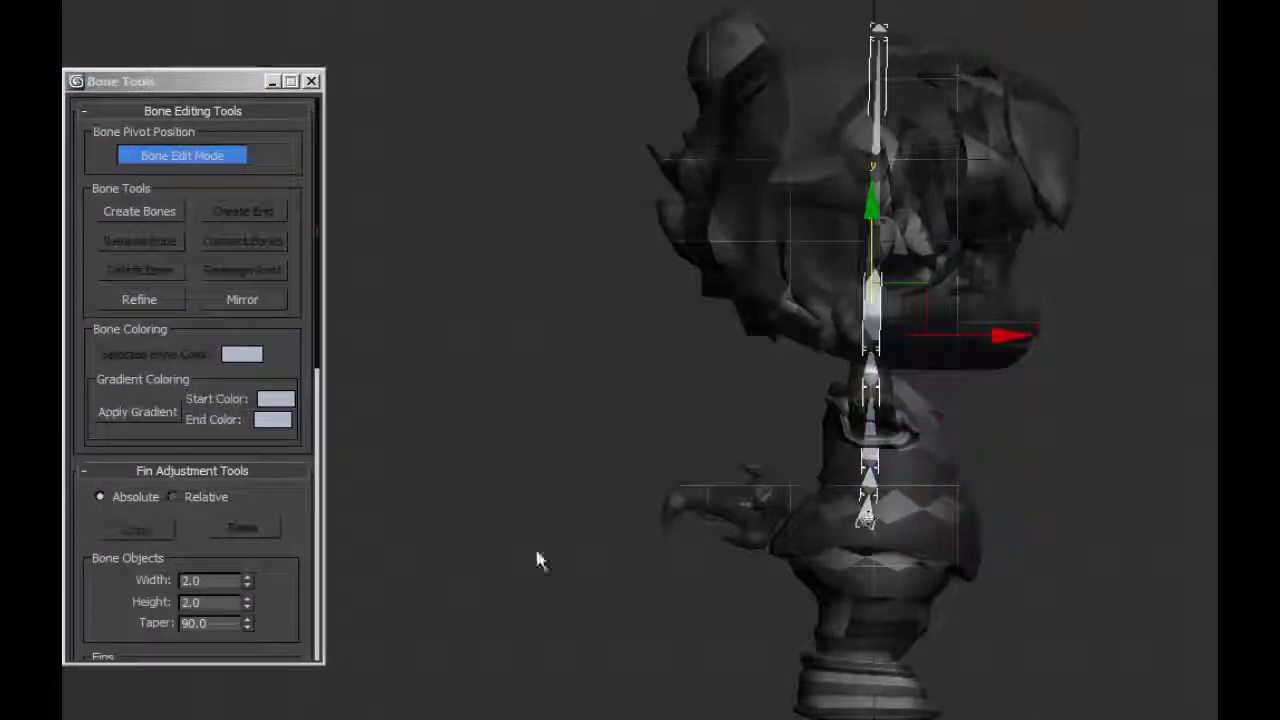
# Color the whole bone chain with a gradient from dark purple (RGB 47, 0, 91) to bright violet.
pyautogui.click(275, 400)
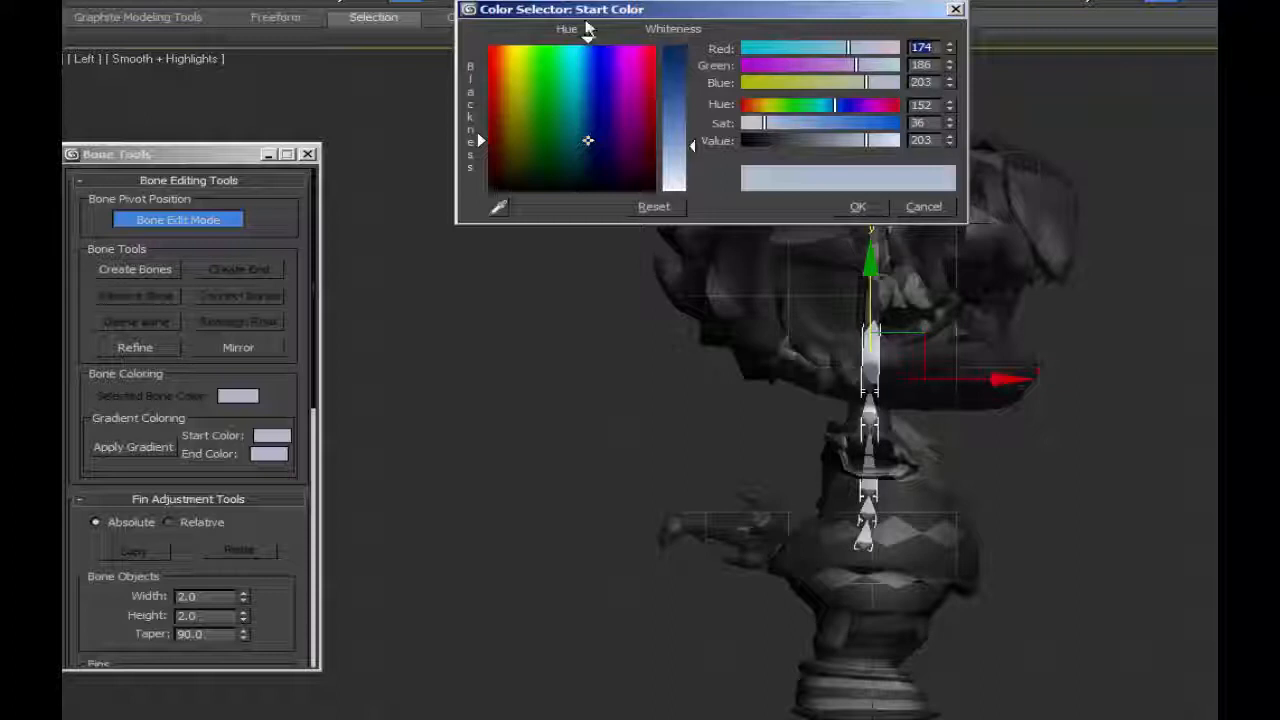
pyautogui.moveTo(588, 30); pyautogui.dragTo(615, 30)
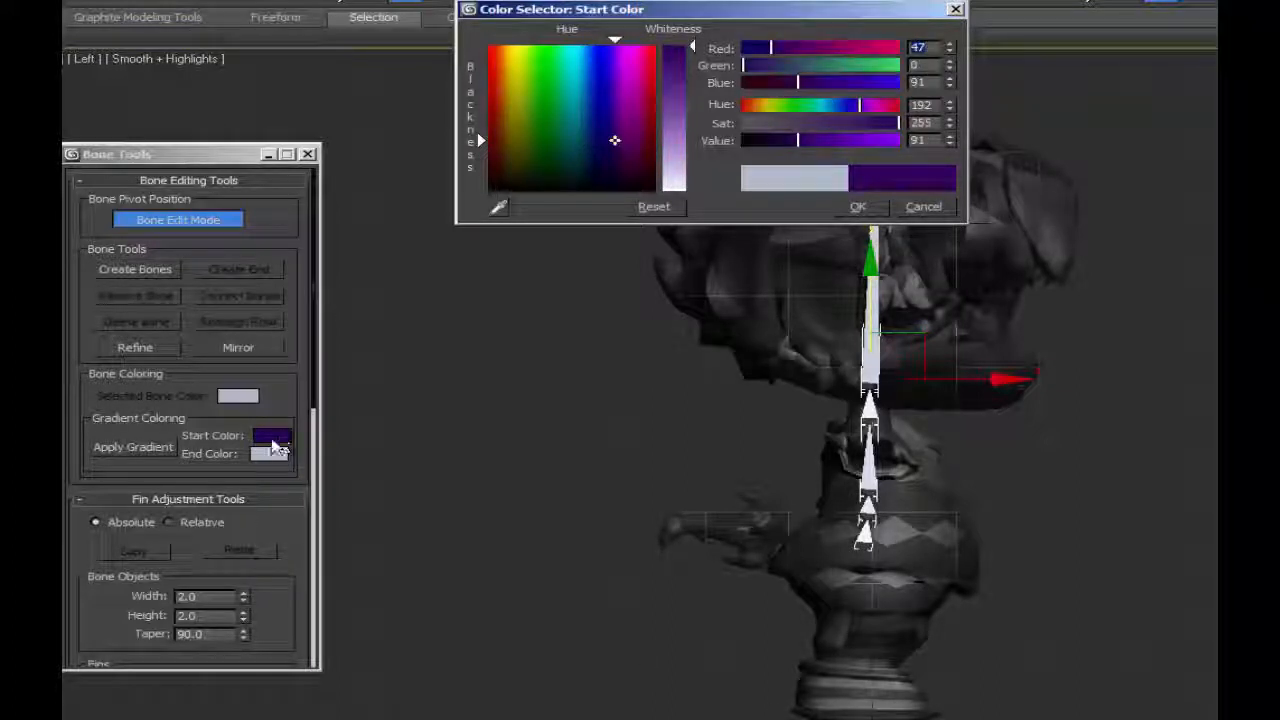
pyautogui.click(857, 206)
pyautogui.click(269, 454)
pyautogui.moveTo(846, 106); pyautogui.dragTo(863, 106)
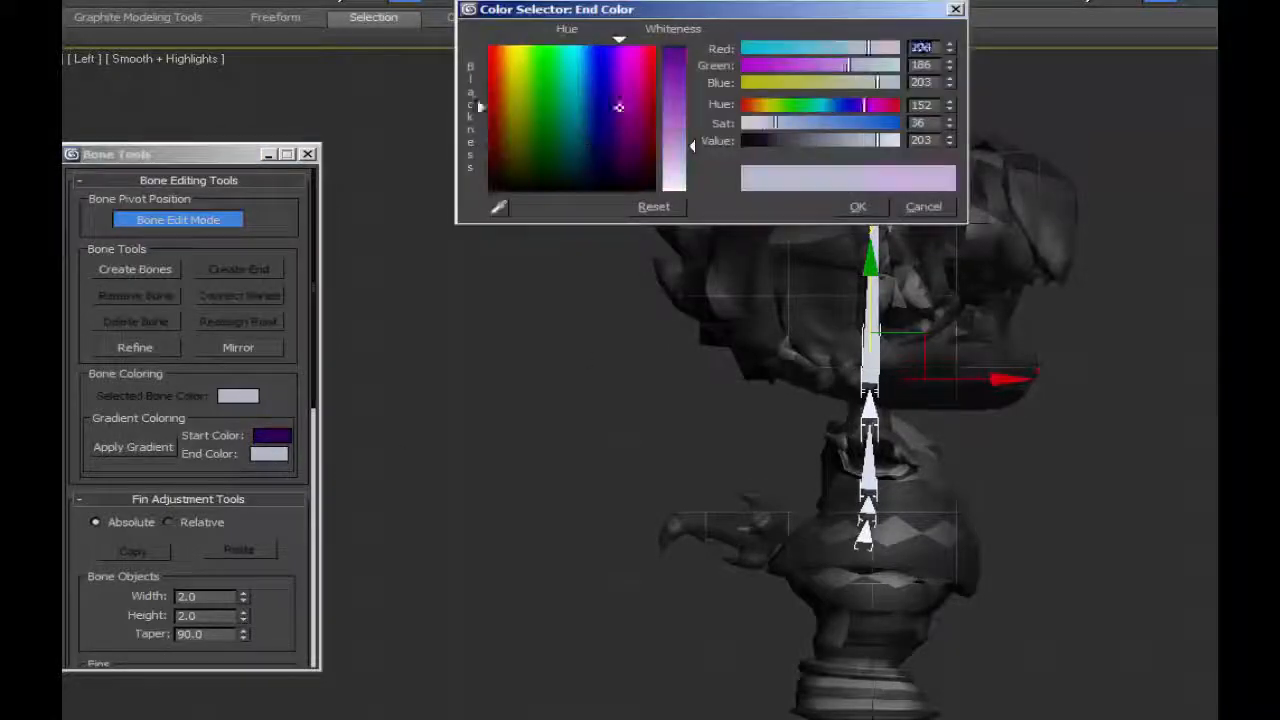
pyautogui.moveTo(768, 123); pyautogui.dragTo(899, 123)
pyautogui.click(863, 207)
pyautogui.click(130, 447)
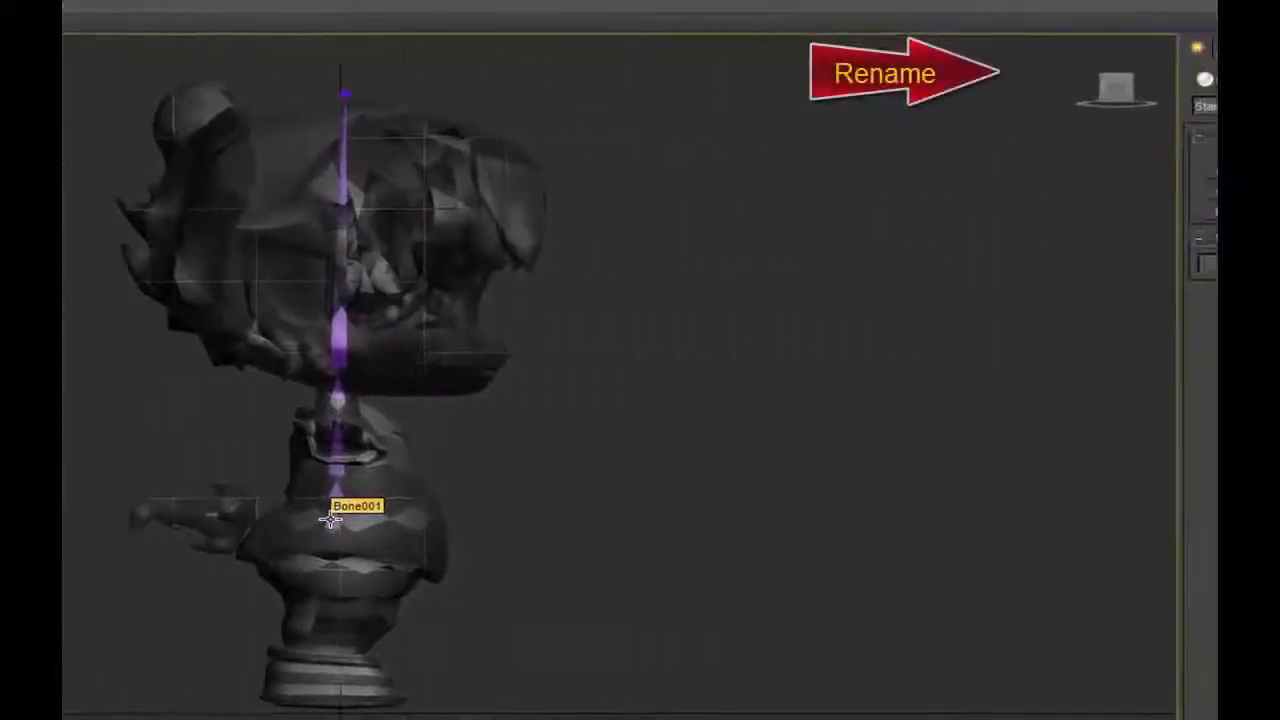
# Rename the three lowest bones of the chain, from bottom to top, spine1, spine2 and spine3.
pyautogui.click(678, 529)
pyautogui.click(1066, 42)
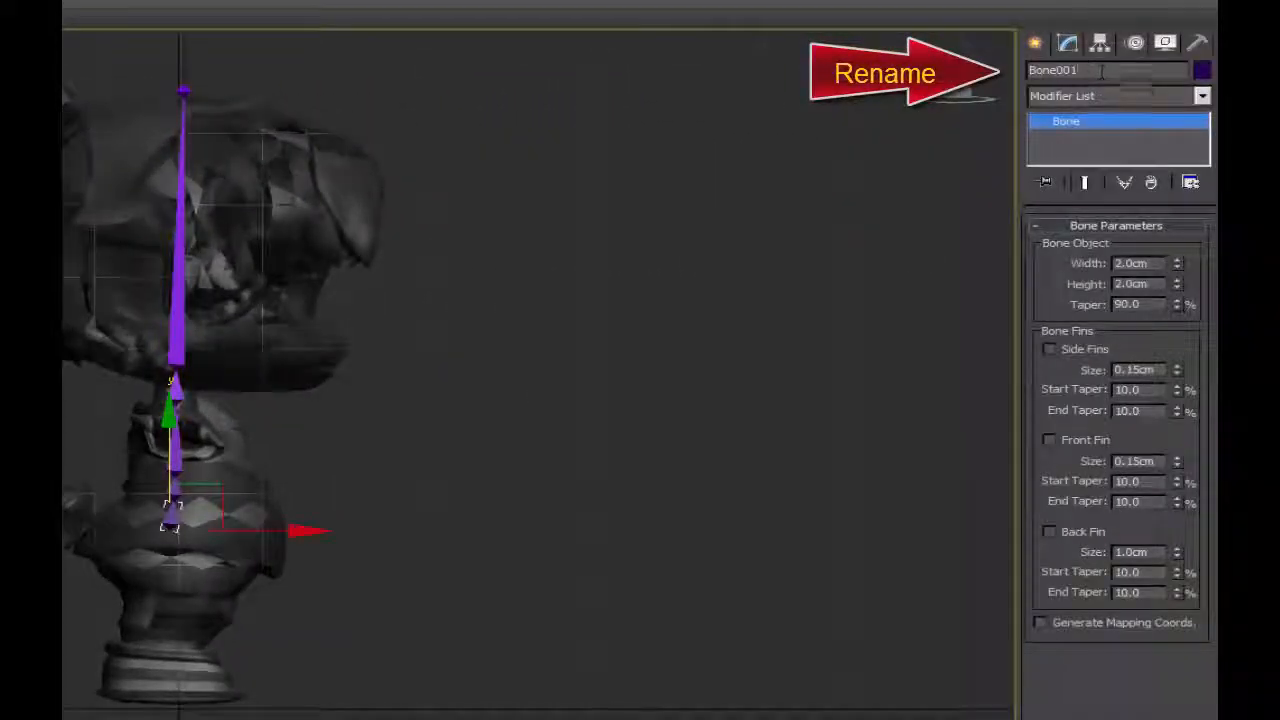
pyautogui.click(1100, 70)
pyautogui.write('spine1')
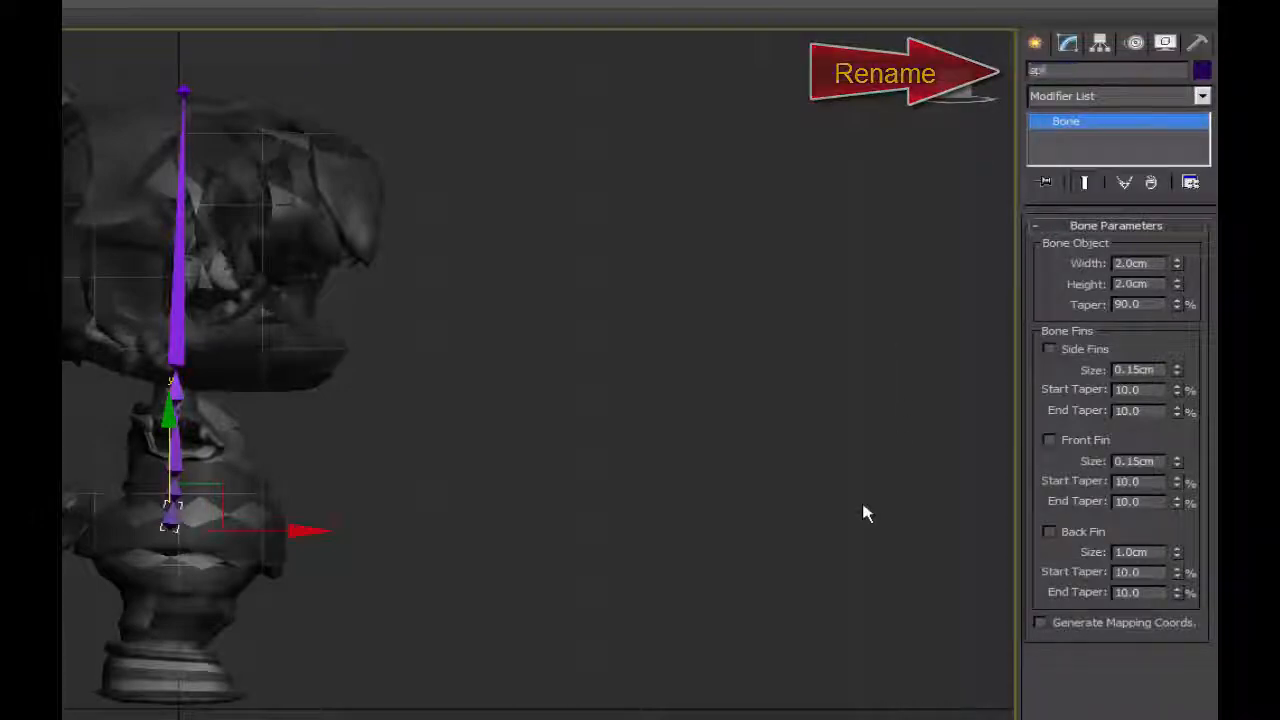
pyautogui.click(175, 488)
pyautogui.moveTo(1084, 70); pyautogui.dragTo(824, 60)
pyautogui.write('spine2')
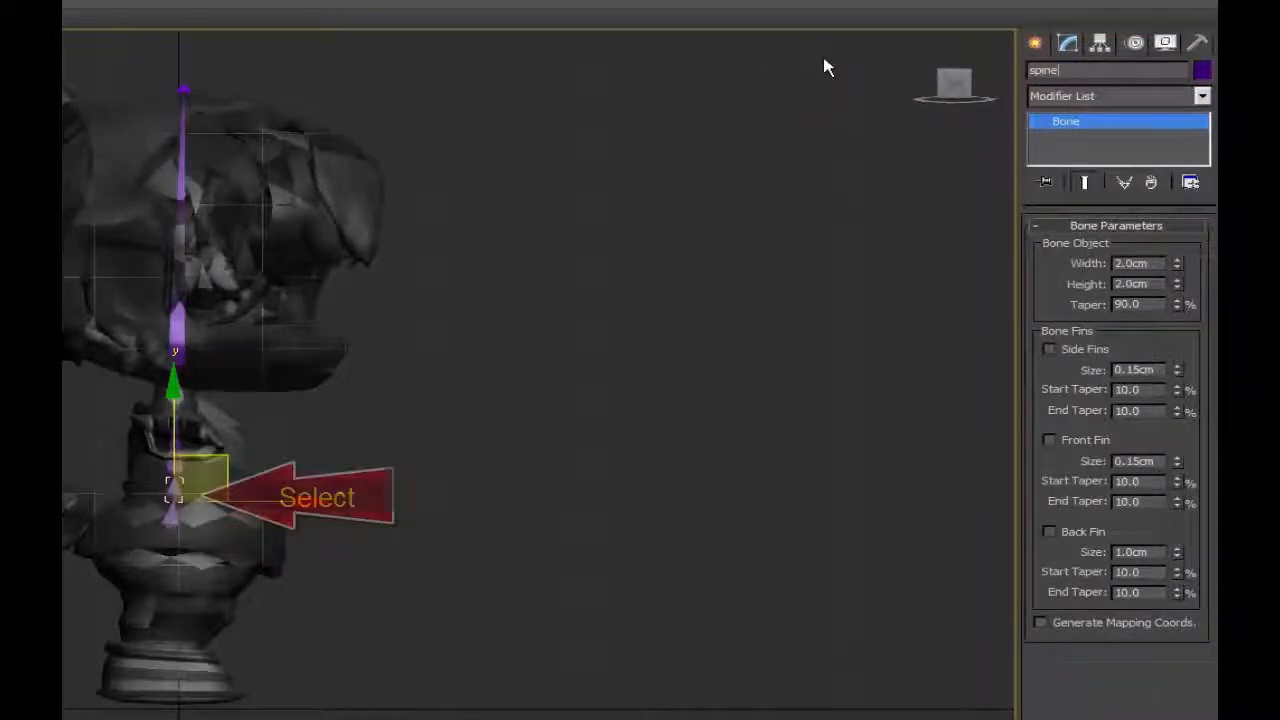
pyautogui.press('pagedown')
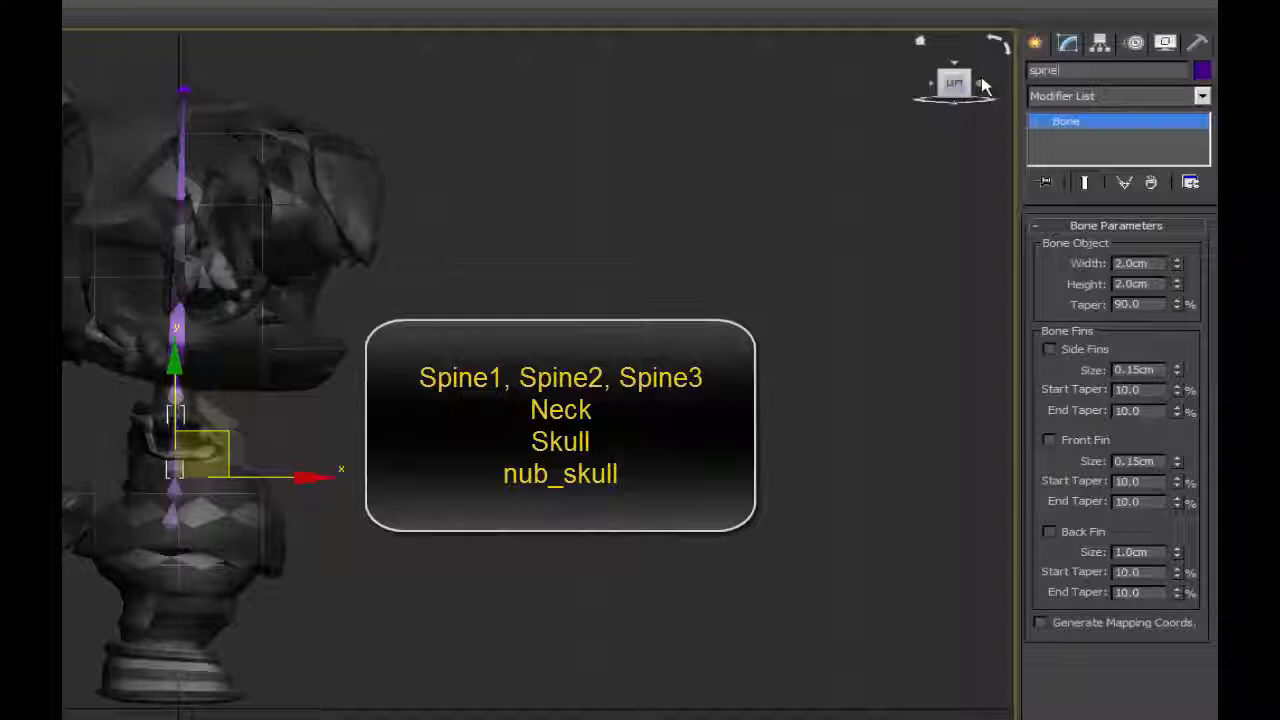
pyautogui.write('3')
# Rename the neck bone neck, the head bone Skull and the small end bone nub_skull.
pyautogui.click(176, 393)
pyautogui.moveTo(1084, 71); pyautogui.dragTo(889, 77)
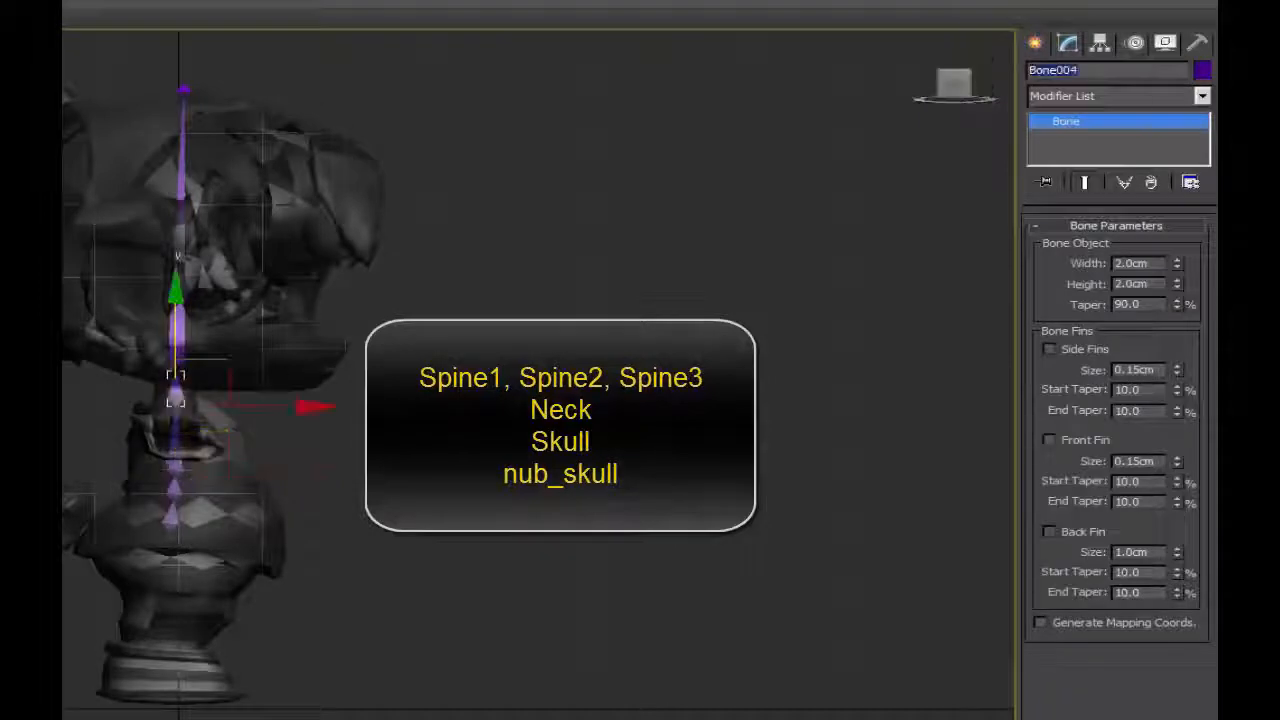
pyautogui.write('neck')
pyautogui.press('pagedown')
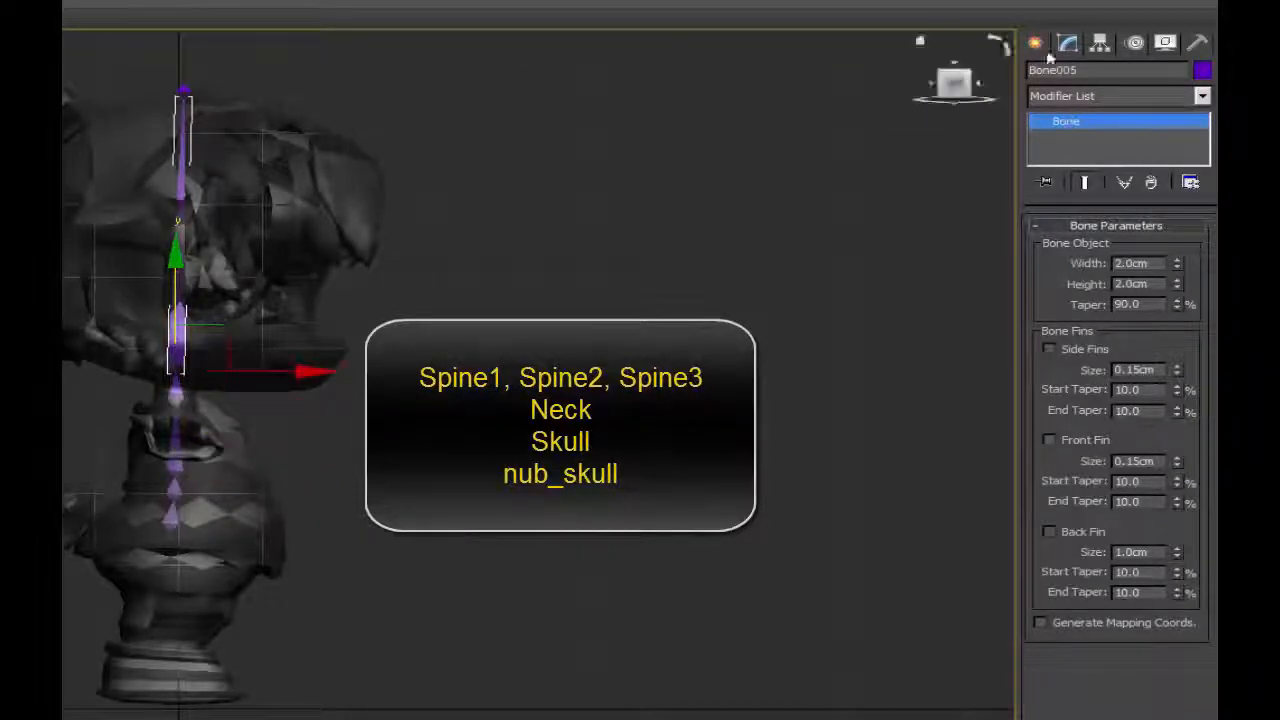
pyautogui.moveTo(1114, 72); pyautogui.dragTo(840, 262)
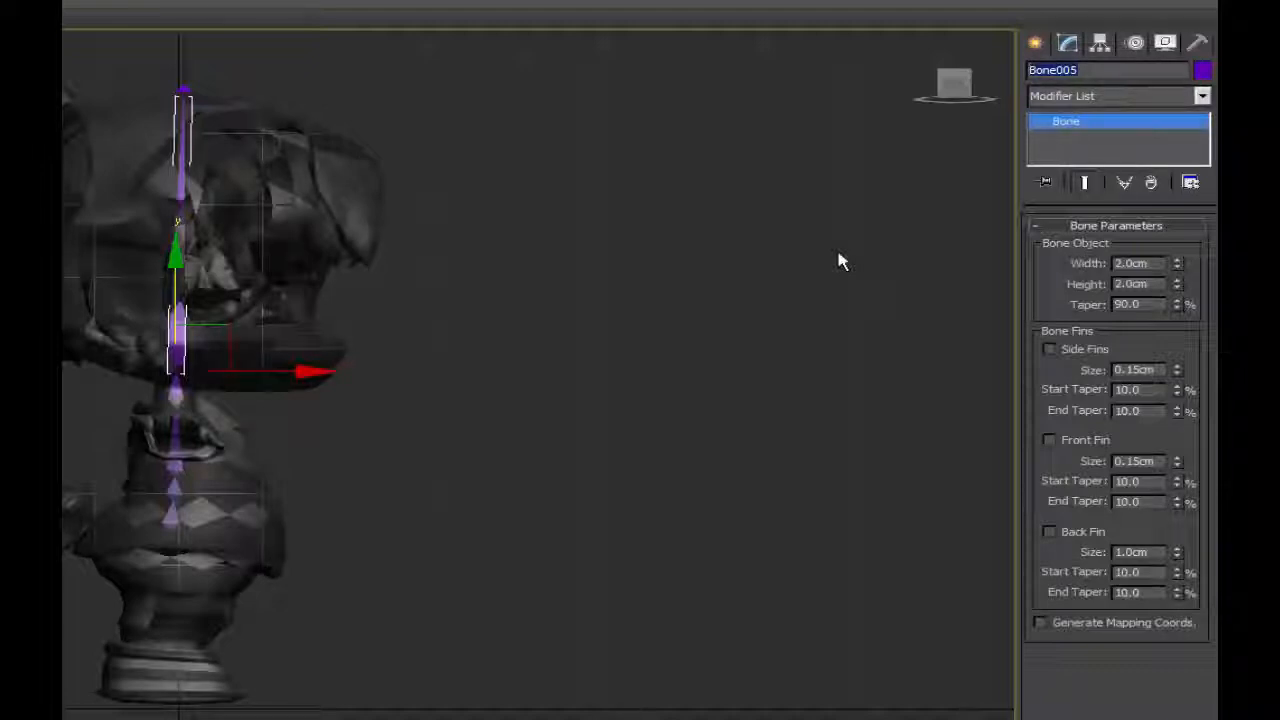
pyautogui.press('pagedown')
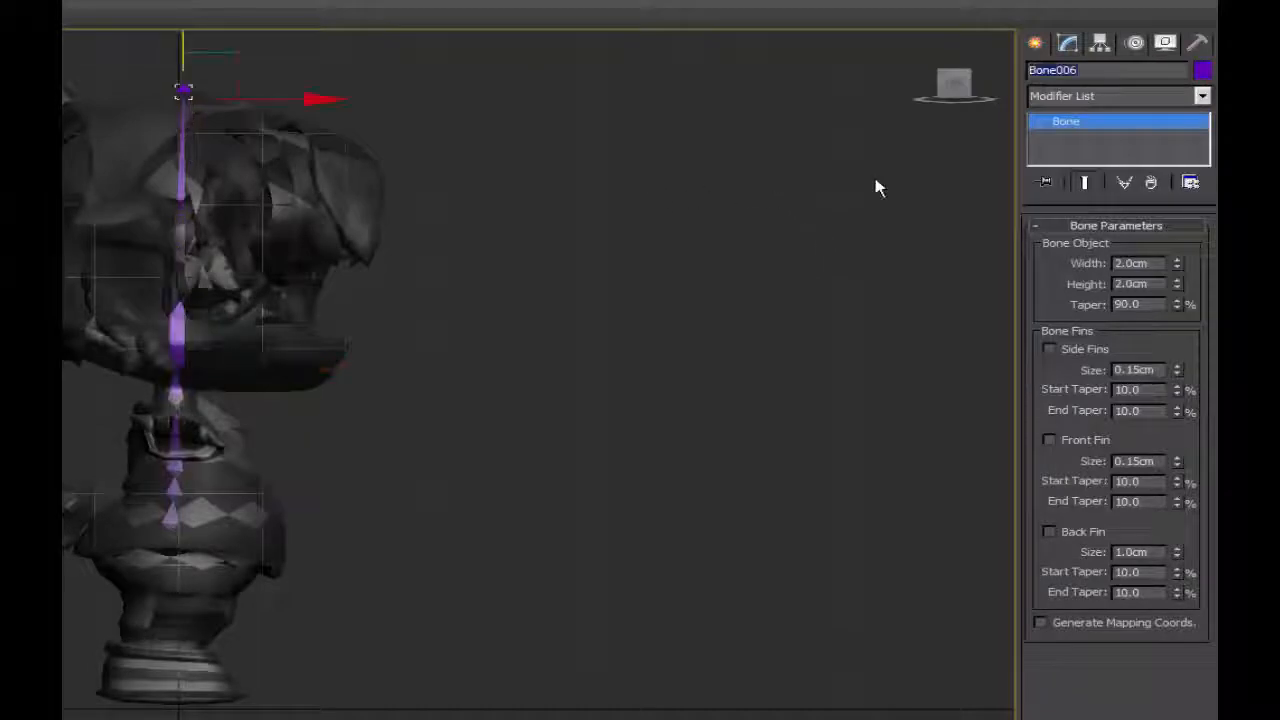
pyautogui.click(878, 188)
pyautogui.moveTo(878, 188); pyautogui.dragTo(872, 203, button='middle')
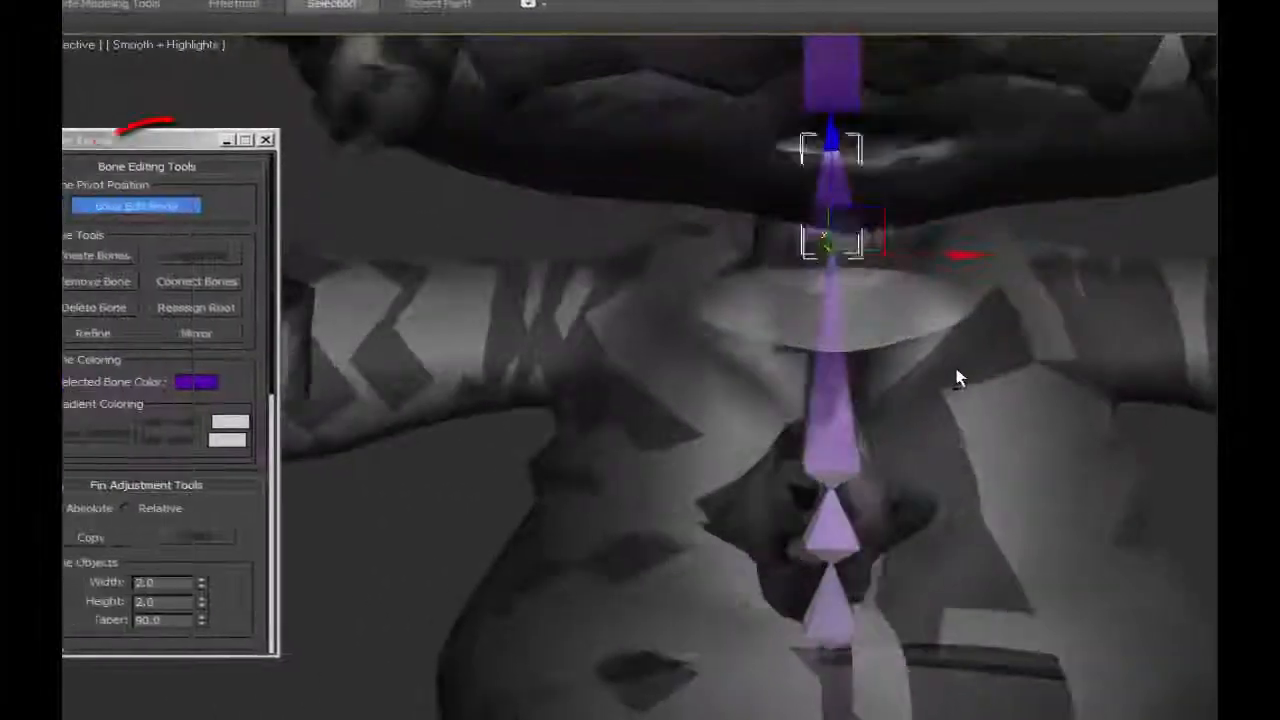
# Lower the neck bone's base joint and the skull bone's base joint slightly to fit the character's neck.
pyautogui.moveTo(956, 368)
pyautogui.keyDown('alt'); pyautogui.mouseDown(button='middle')
pyautogui.moveTo(1001, 363)
pyautogui.moveTo(949, 358)
pyautogui.moveTo(949, 343)
pyautogui.mouseUp(button='middle'); pyautogui.keyUp('alt')
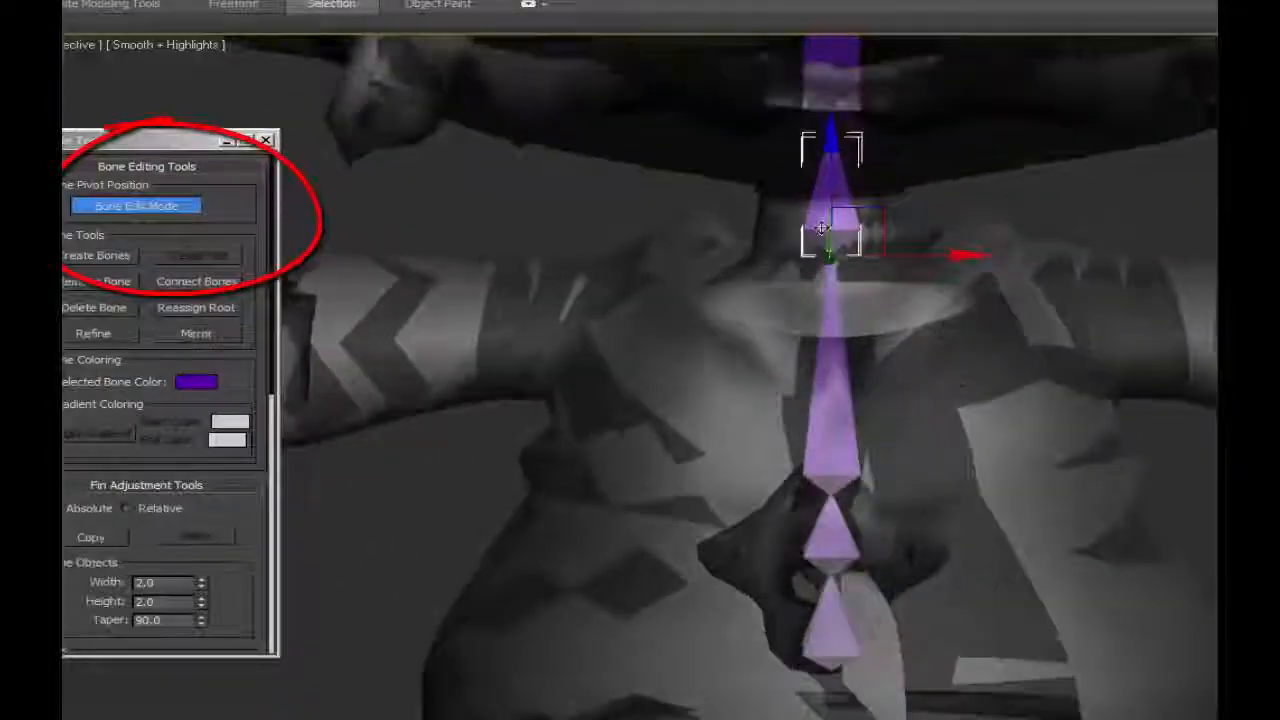
pyautogui.moveTo(830, 170); pyautogui.dragTo(838, 218)
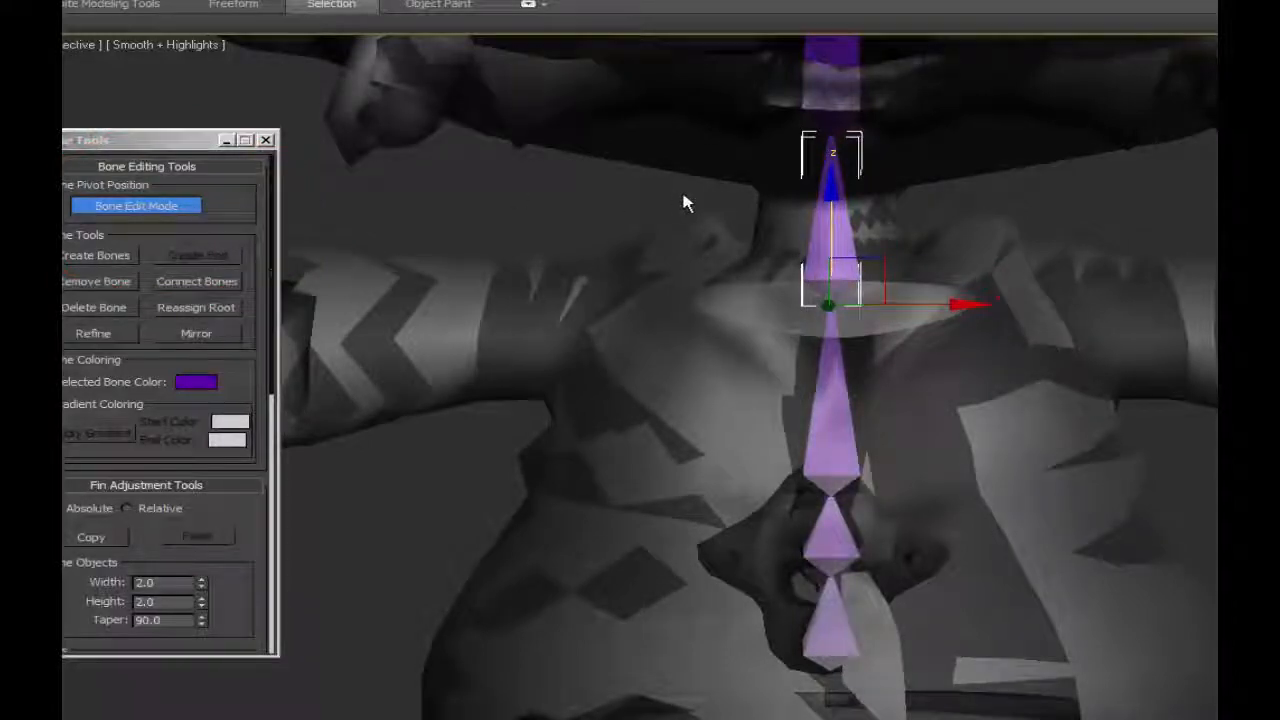
pyautogui.moveTo(1009, 450)
pyautogui.keyDown('alt'); pyautogui.mouseDown(button='middle')
pyautogui.moveTo(1042, 440)
pyautogui.moveTo(994, 457)
pyautogui.moveTo(1010, 456)
pyautogui.mouseUp(button='middle'); pyautogui.keyUp('alt')
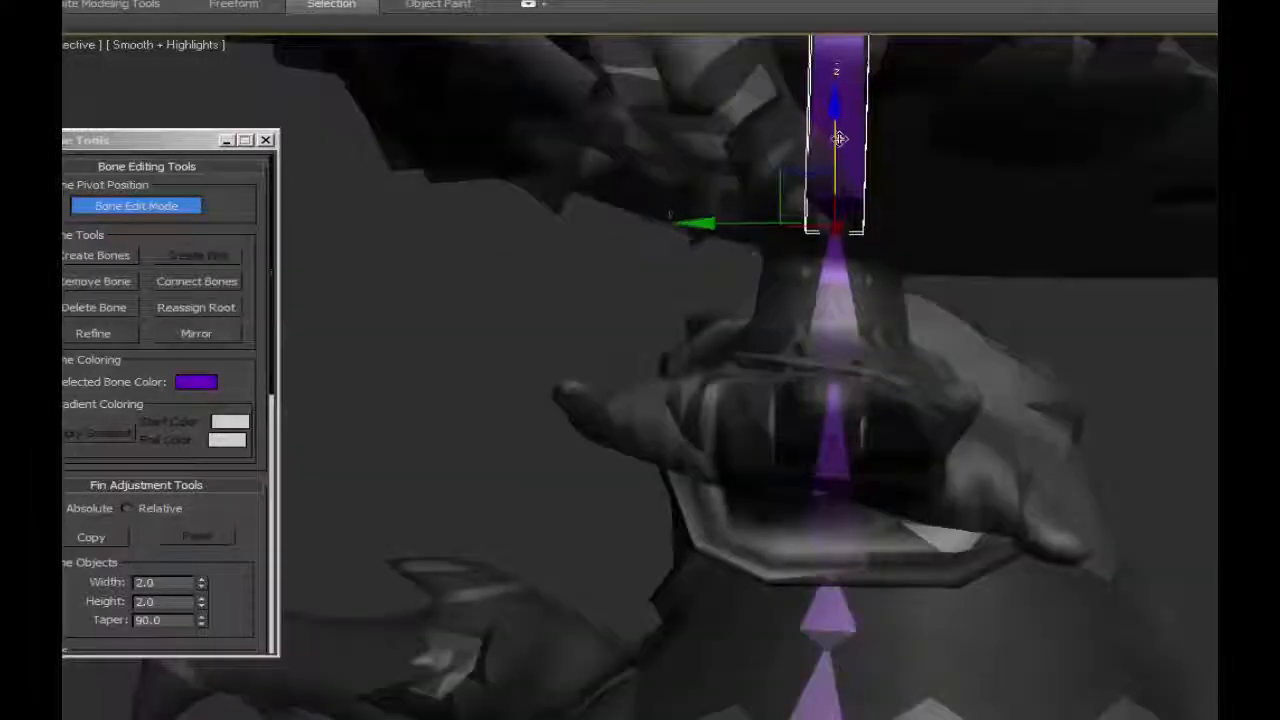
pyautogui.moveTo(838, 137); pyautogui.dragTo(840, 141)
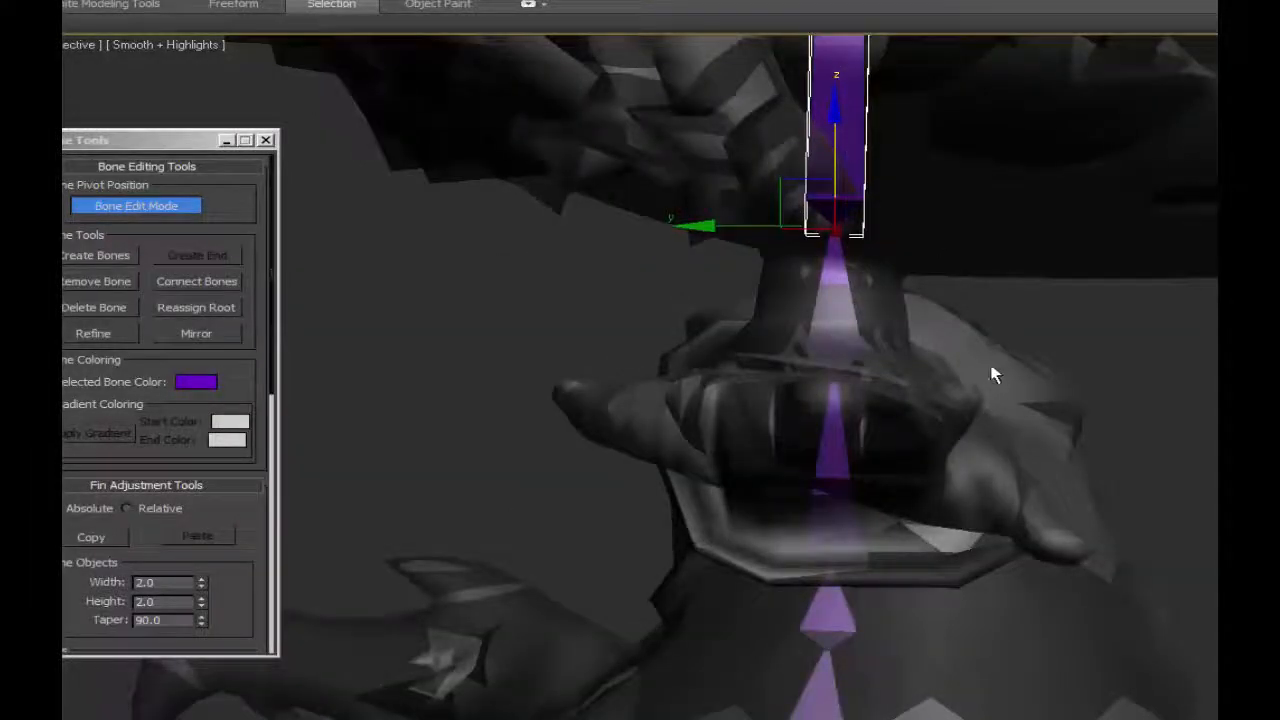
pyautogui.keyDown('alt'); pyautogui.moveTo(991, 371); pyautogui.dragTo(848, 366, button='middle'); pyautogui.keyUp('alt')
pyautogui.press('f')
pyautogui.moveTo(1121, 358); pyautogui.dragTo(1117, 391, button='middle')
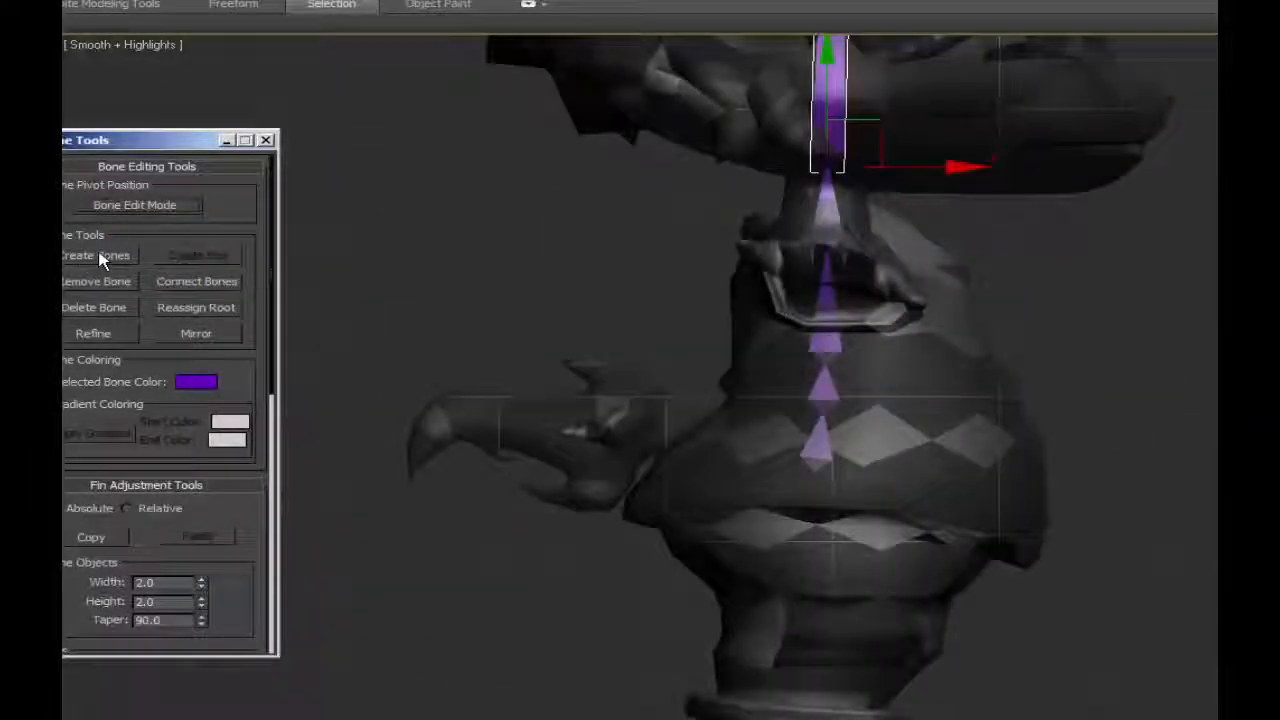
# Select the whole bone chain and review the fin adjustment and object properties options in Bone Tools.
pyautogui.click(134, 205)
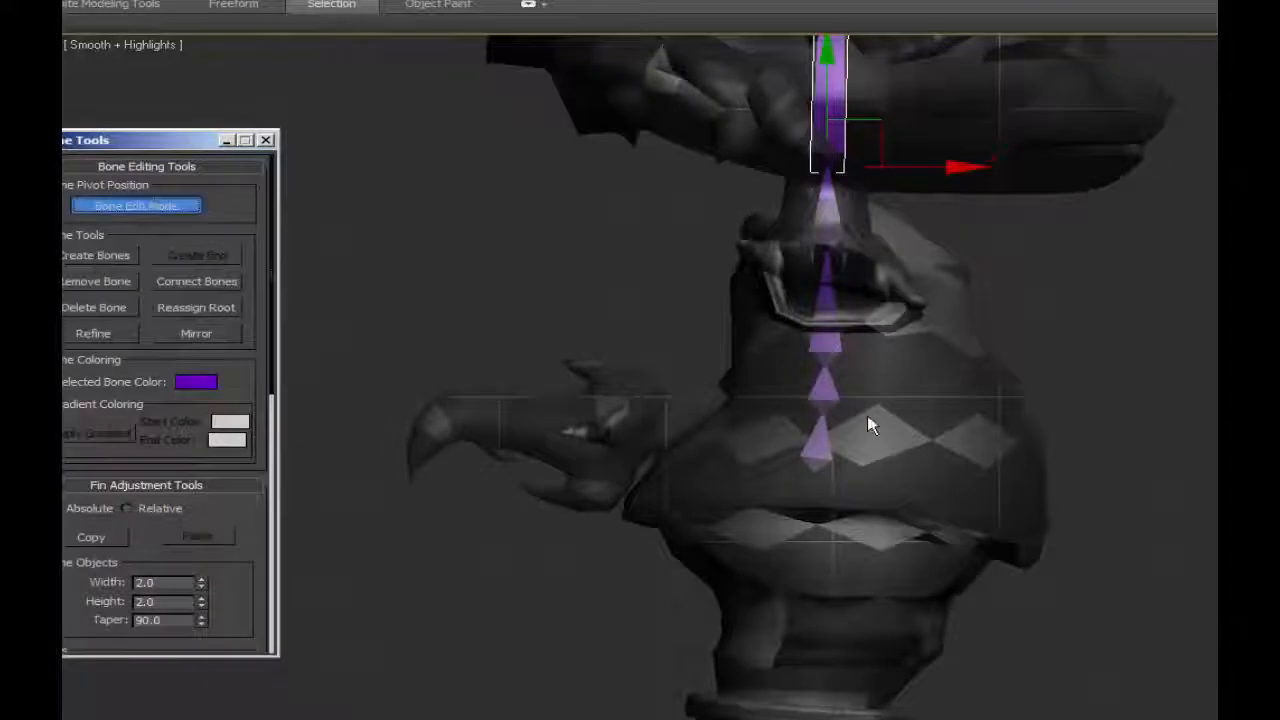
pyautogui.moveTo(871, 423); pyautogui.dragTo(880, 600, button='middle')
pyautogui.scroll(-3, 880, 592)
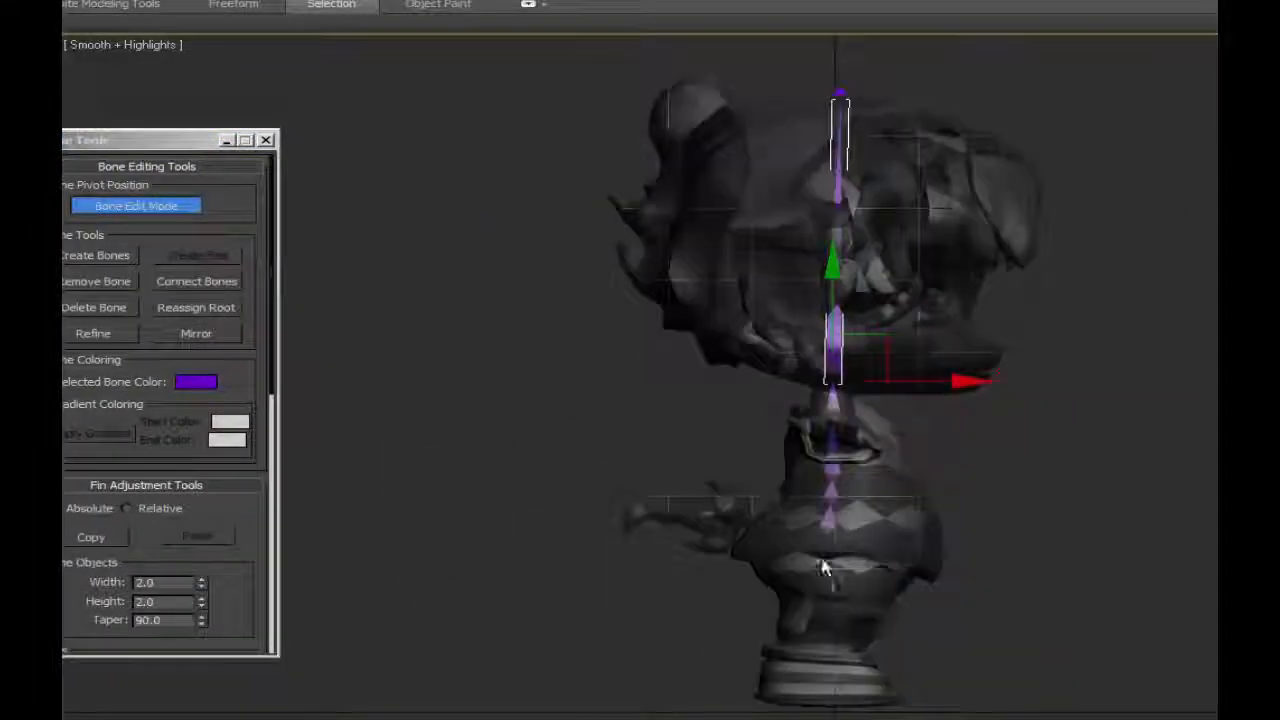
pyautogui.doubleClick(827, 522)
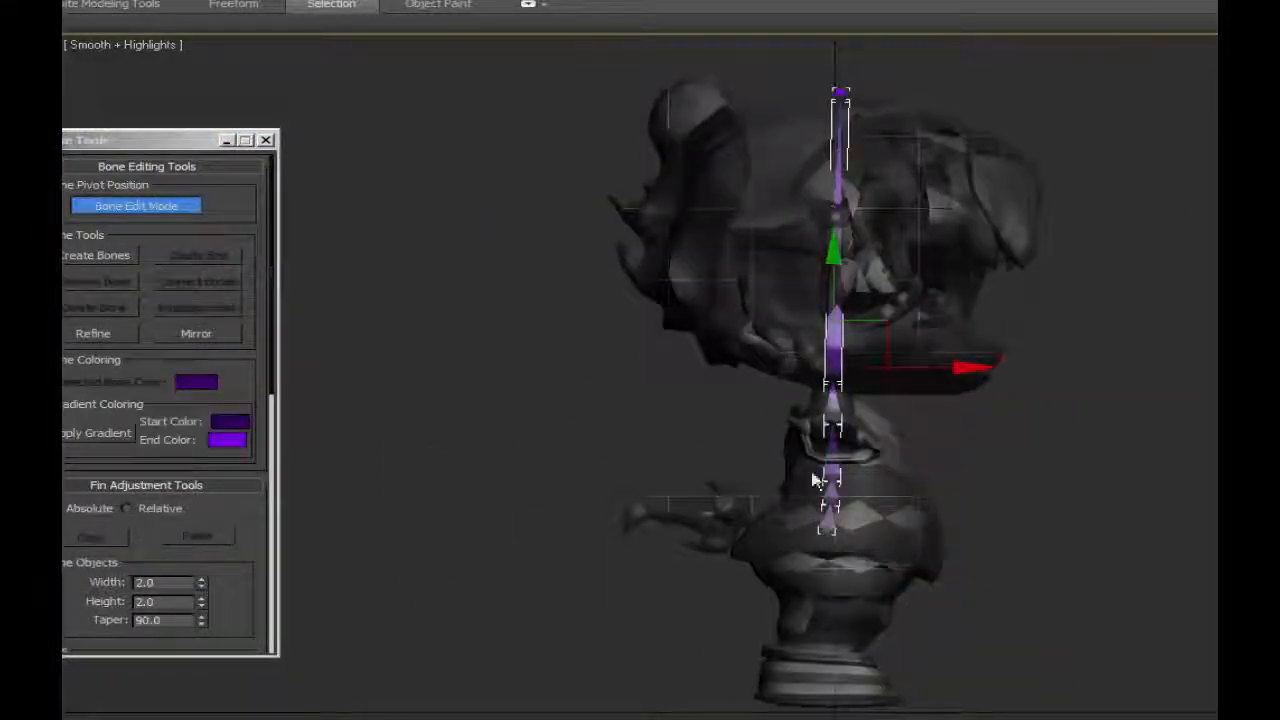
pyautogui.moveTo(271, 294); pyautogui.dragTo(270, 627)
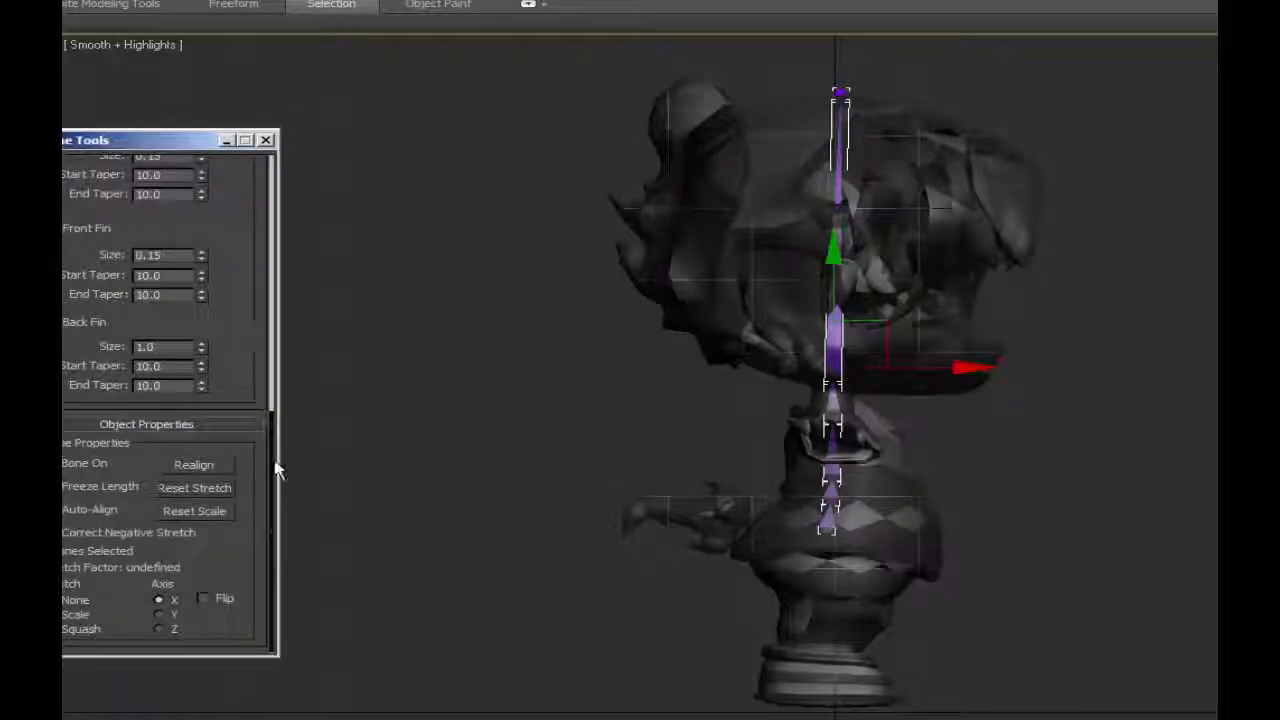
pyautogui.moveTo(273, 430); pyautogui.dragTo(296, 165)
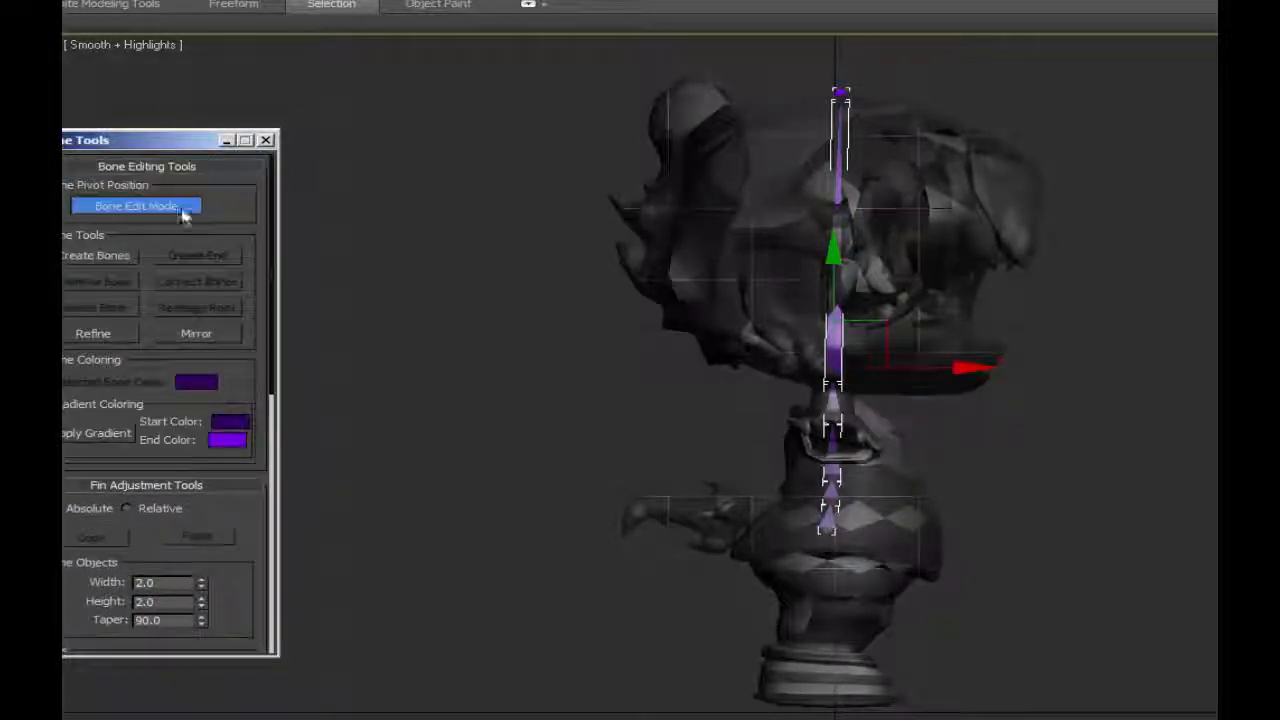
# Remove the small end bone at the top of the head.
pyautogui.click(841, 92)
pyautogui.moveTo(941, 166); pyautogui.dragTo(935, 406, button='middle')
pyautogui.scroll(6, 938, 406)
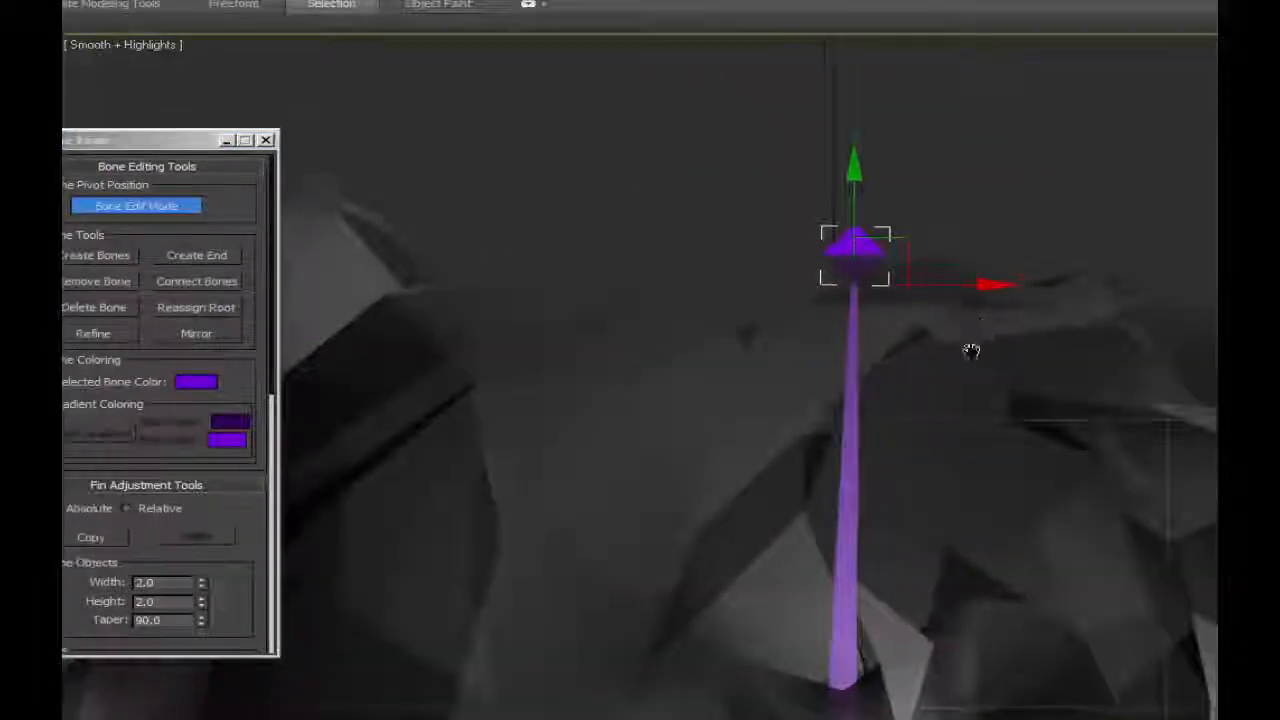
pyautogui.moveTo(971, 350); pyautogui.dragTo(955, 395, button='middle')
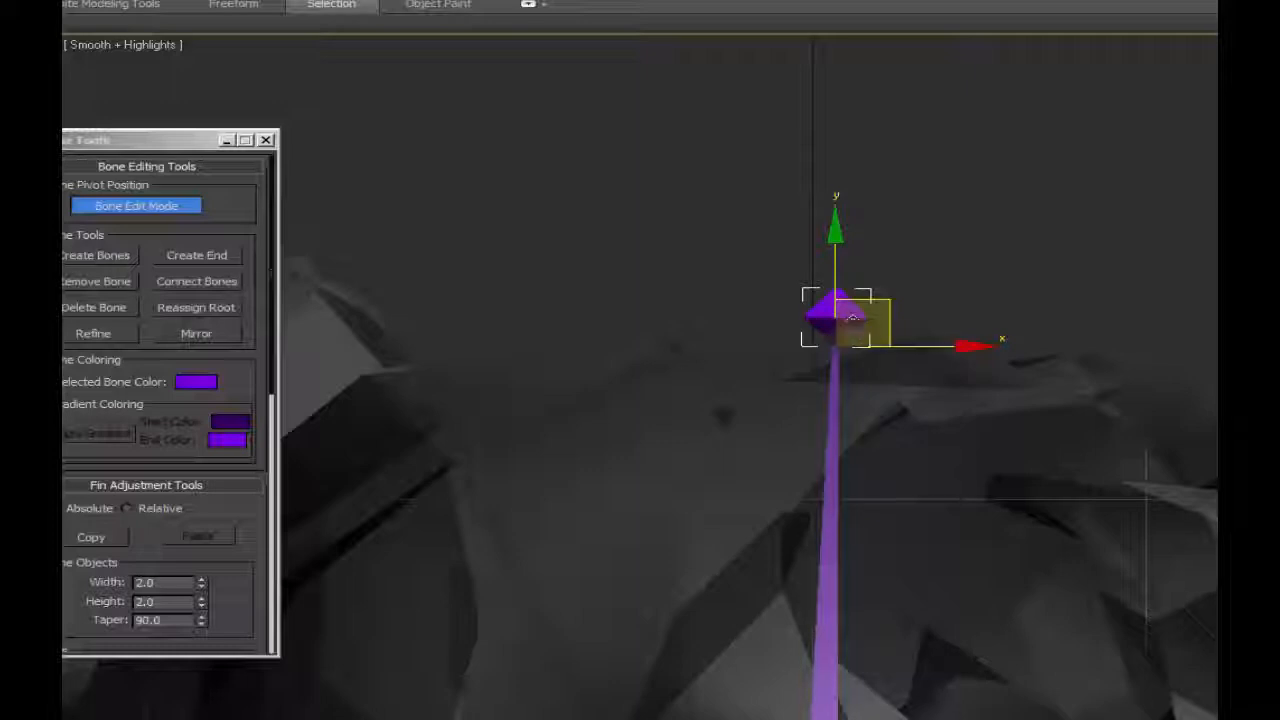
pyautogui.moveTo(274, 302); pyautogui.dragTo(722, 330)
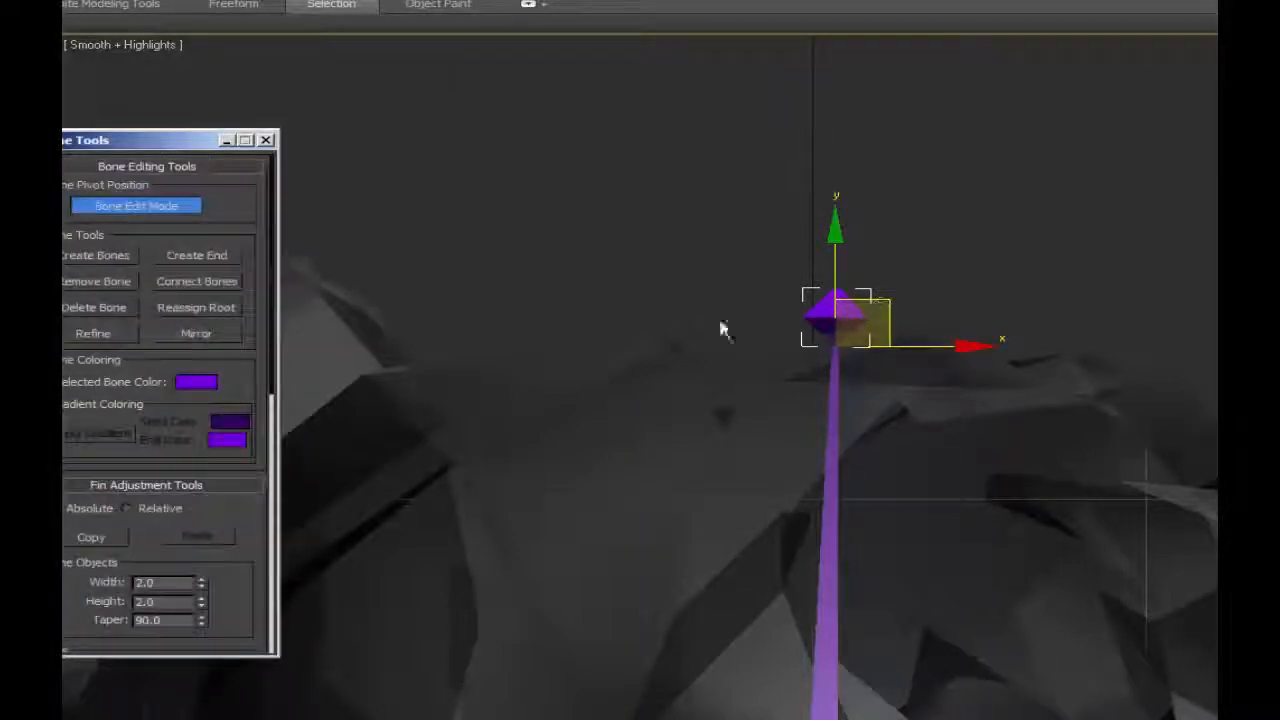
pyautogui.click(112, 284)
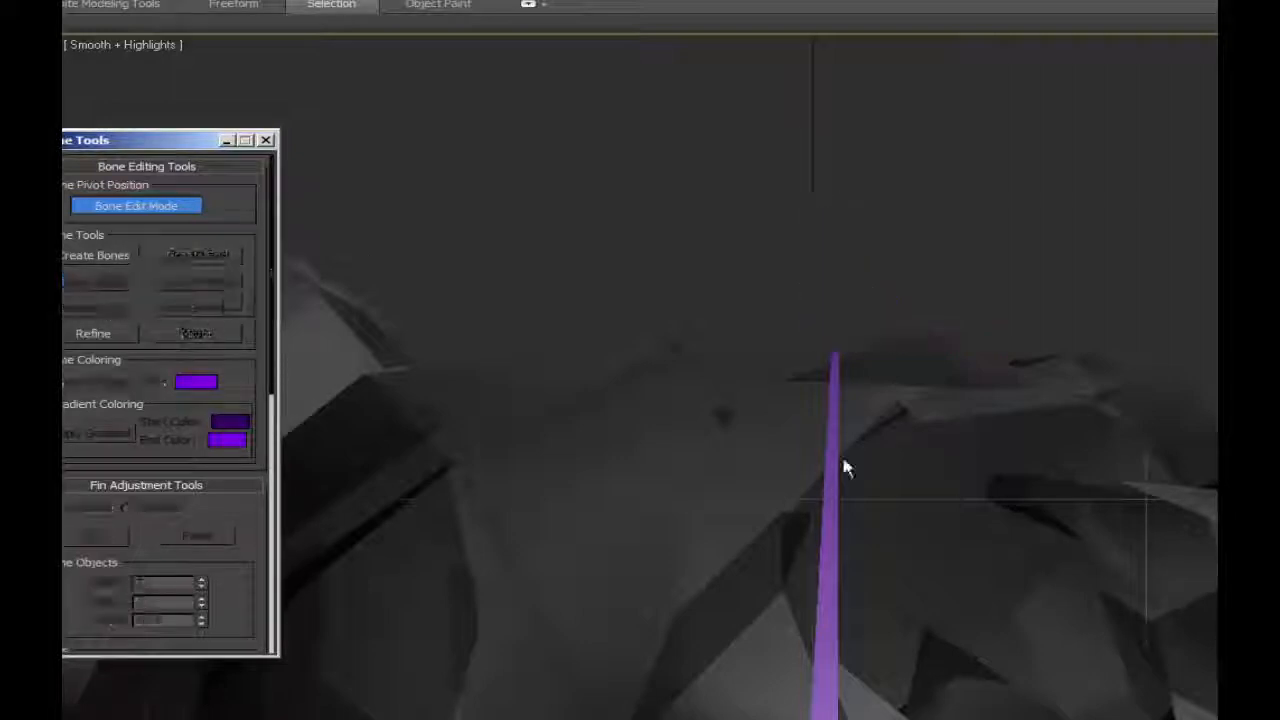
# Create a new end bone on the tip of the skull bone with Create End.
pyautogui.click(835, 467)
pyautogui.click(205, 256)
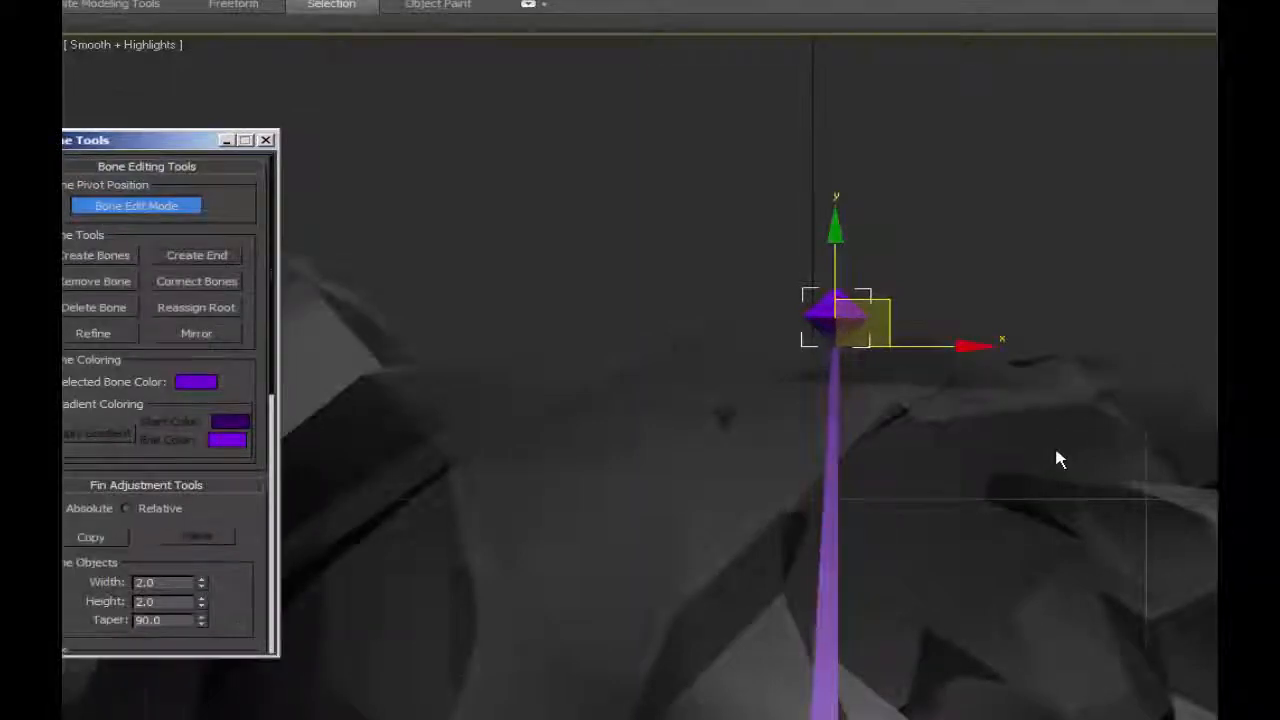
pyautogui.scroll(-4, 1054, 443)
pyautogui.moveTo(896, 383); pyautogui.dragTo(783, 166, button='middle')
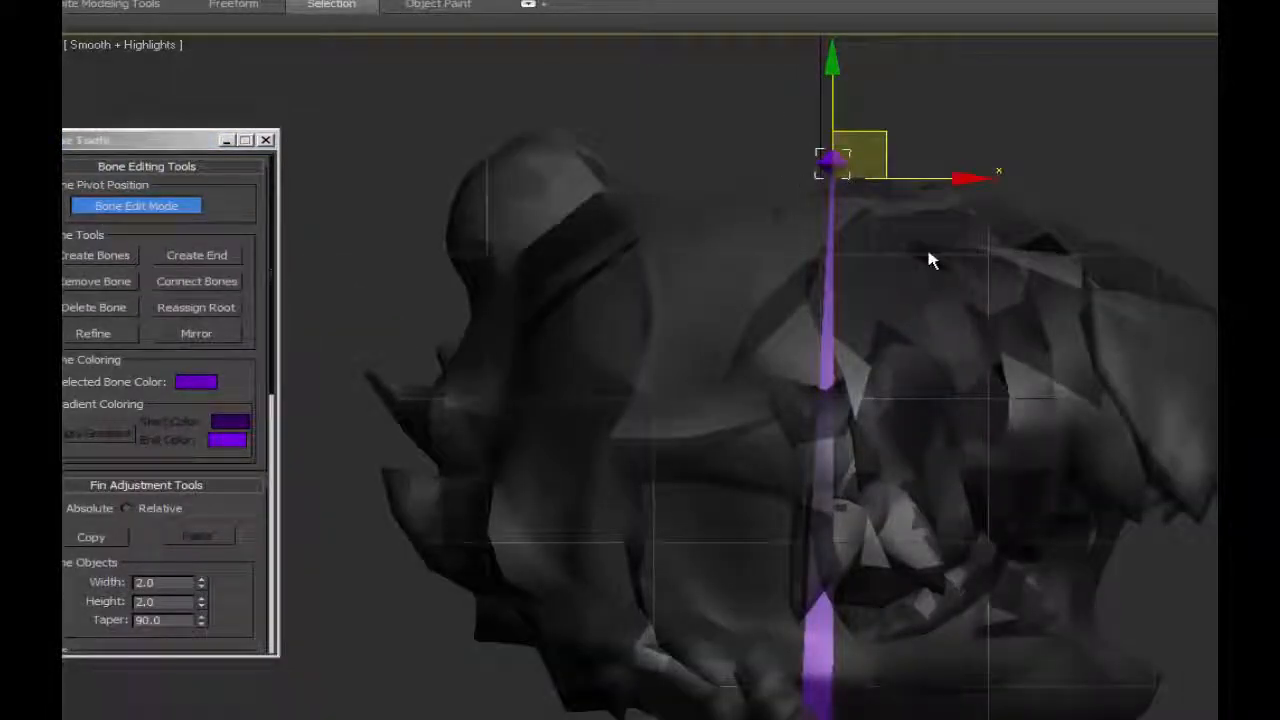
# Create a short downward-pointing bone in the pelvis area below the lowest spine bone and adjust its joint positions.
pyautogui.moveTo(928, 257); pyautogui.dragTo(934, 151, button='middle')
pyautogui.moveTo(922, 470); pyautogui.dragTo(918, 62, button='middle')
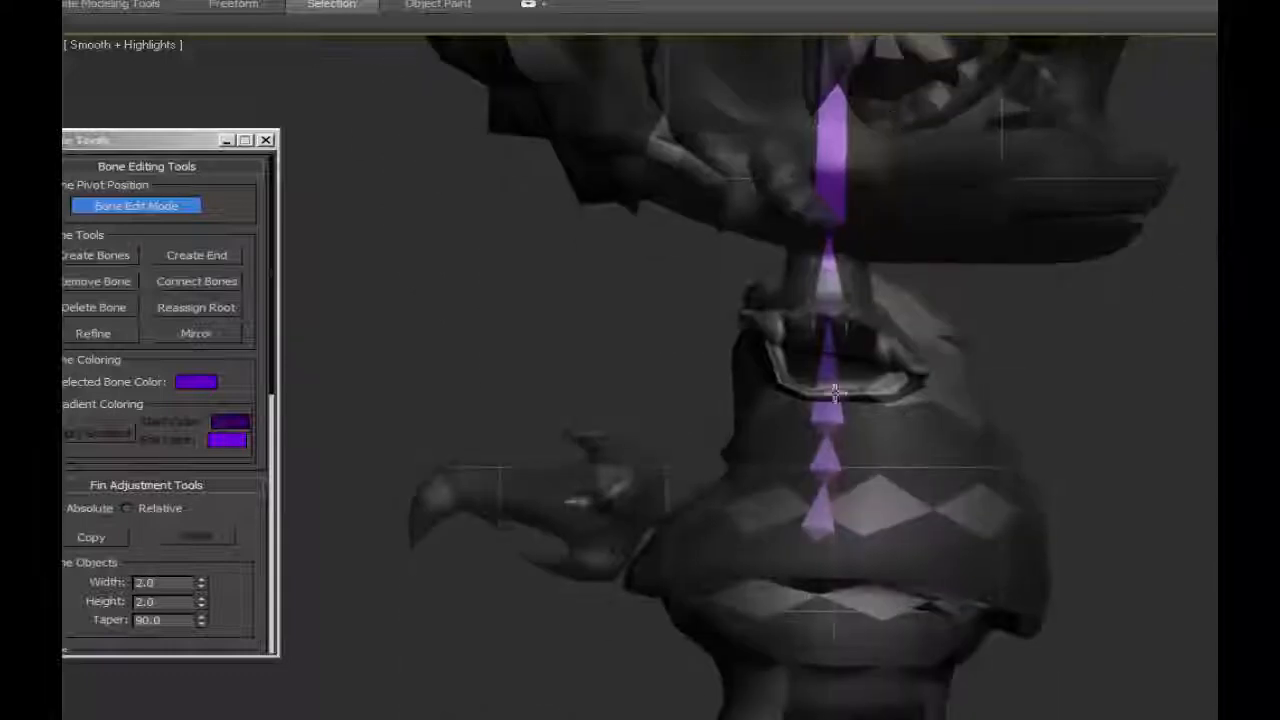
pyautogui.moveTo(832, 428); pyautogui.dragTo(894, 249, button='middle')
pyautogui.moveTo(1100, 245); pyautogui.dragTo(1080, 436, button='middle')
pyautogui.scroll(-2, 1081, 286)
pyautogui.moveTo(1081, 286); pyautogui.dragTo(1088, 348, button='middle')
pyautogui.scroll(2, 1066, 462)
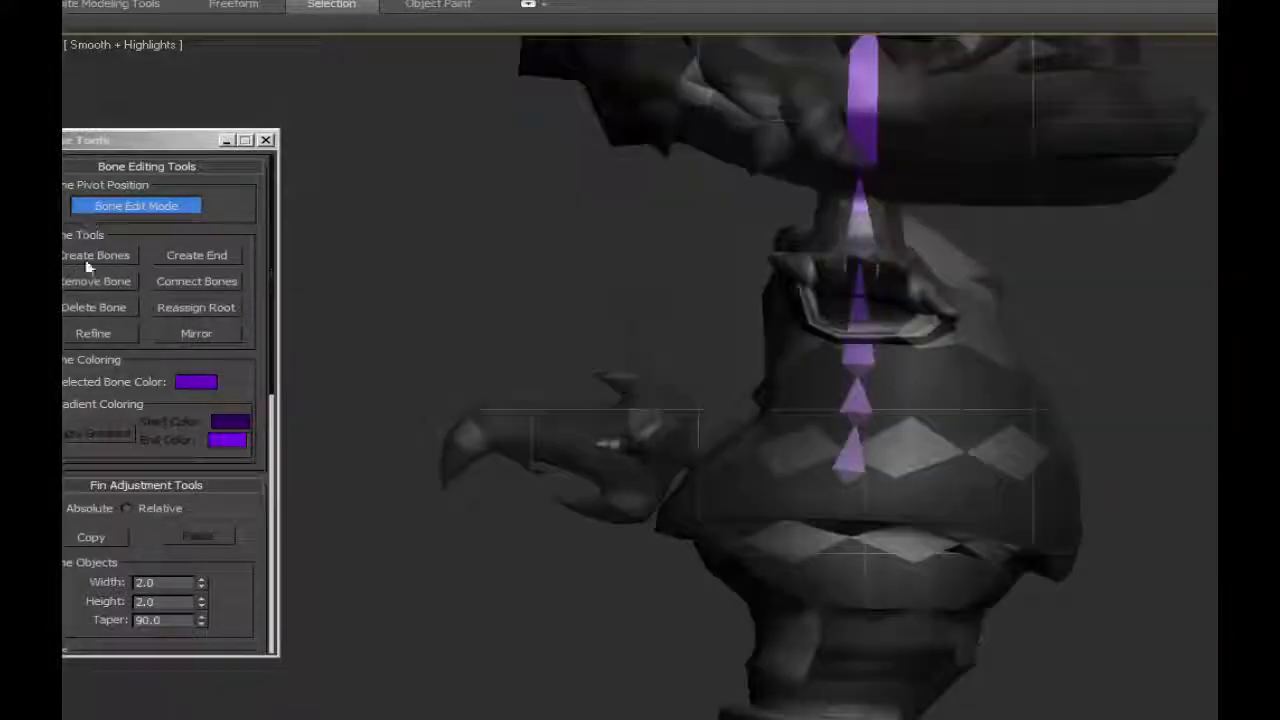
pyautogui.click(88, 257)
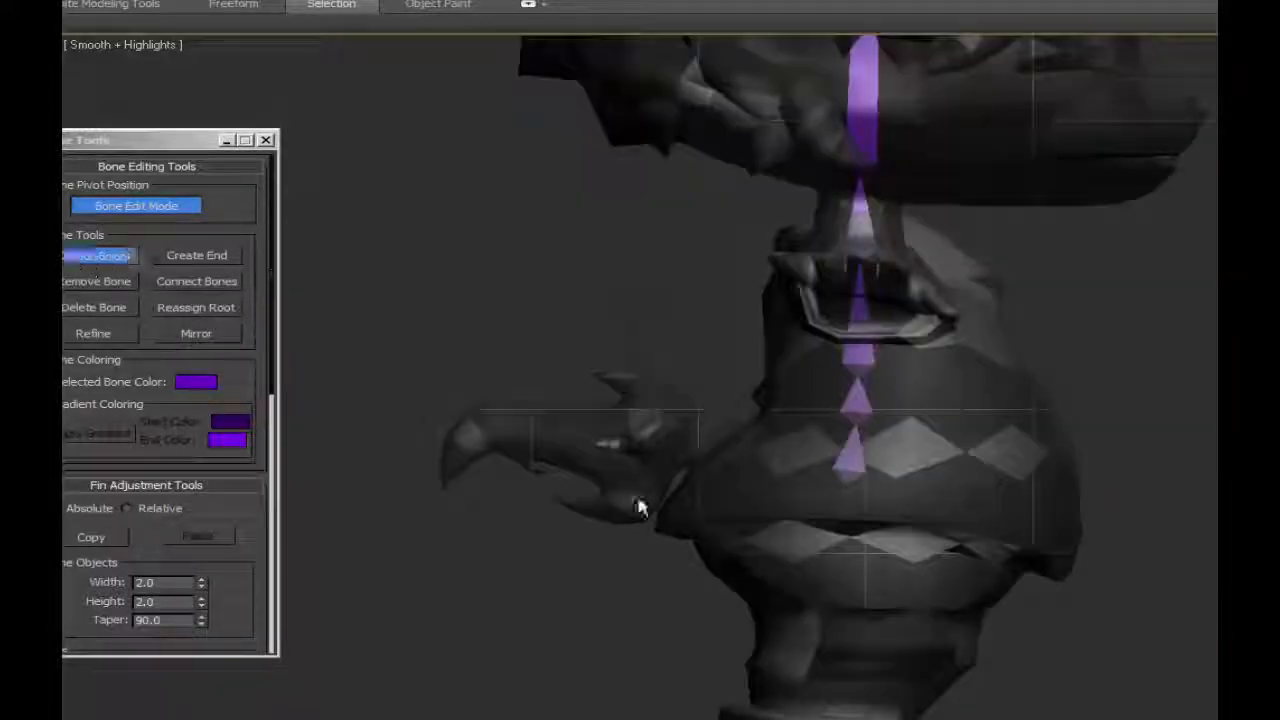
pyautogui.click(816, 482)
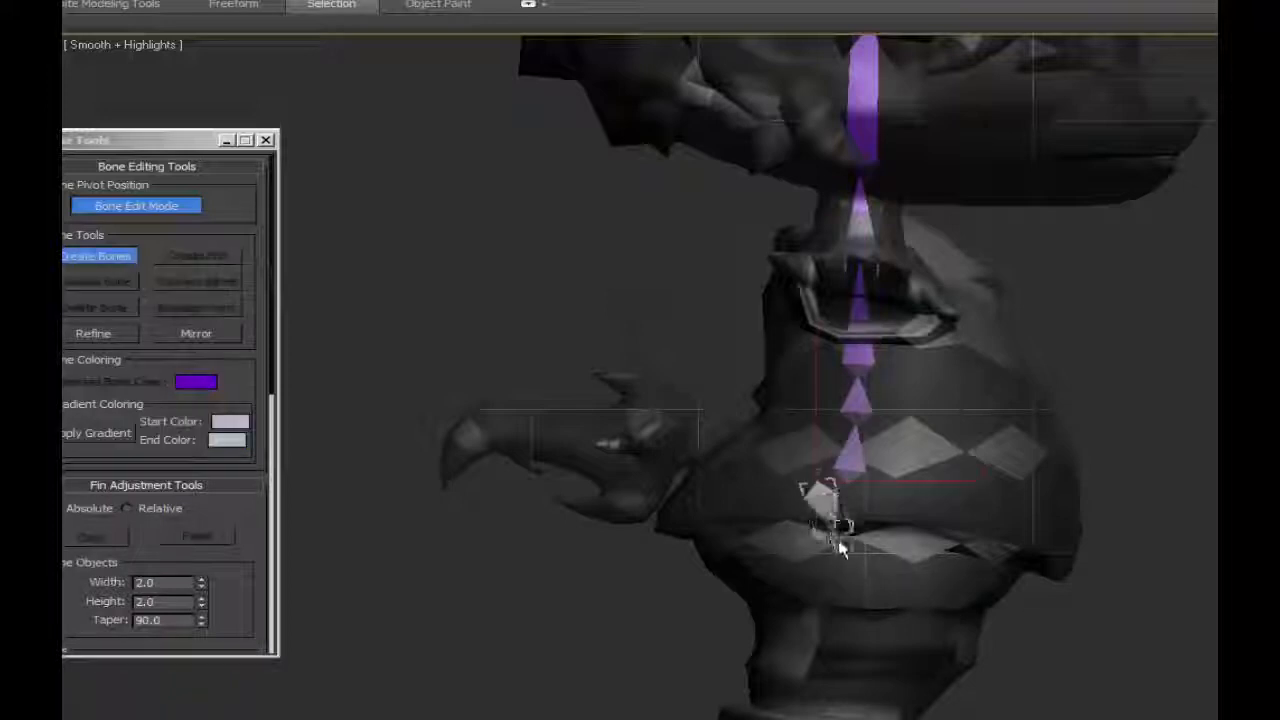
pyautogui.click(836, 552)
pyautogui.rightClick(840, 558)
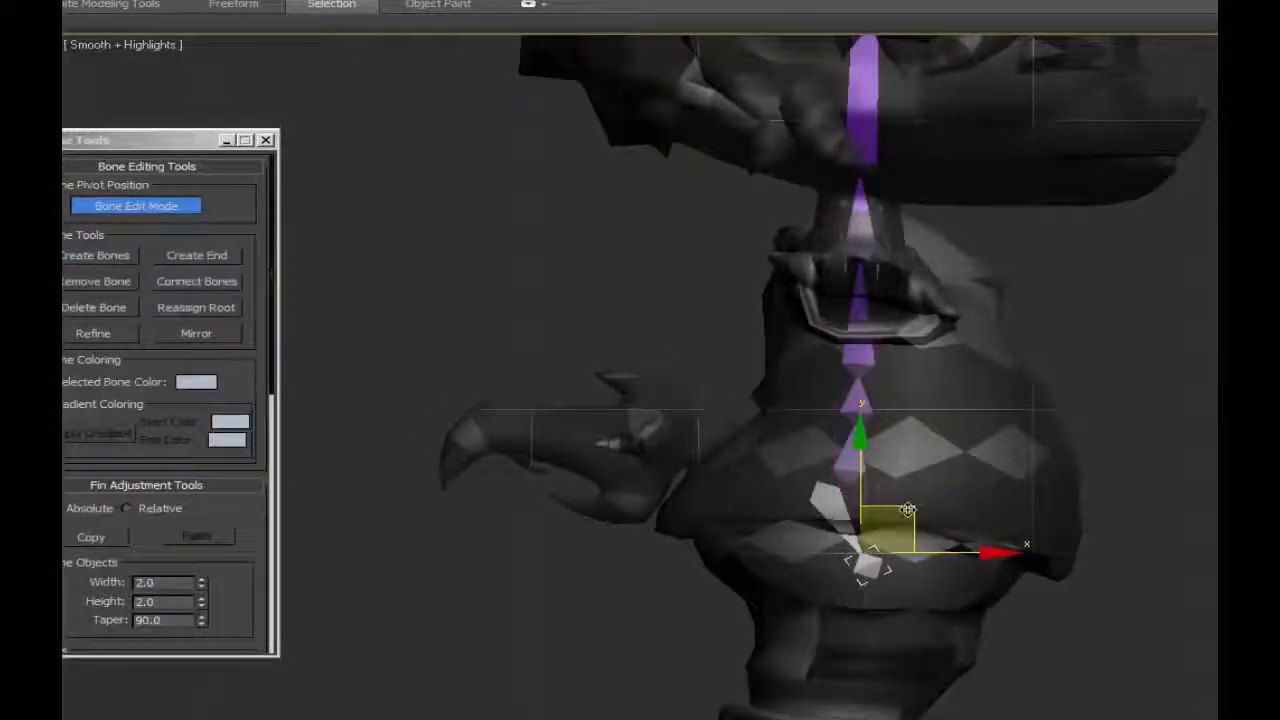
pyautogui.moveTo(879, 484); pyautogui.dragTo(875, 478)
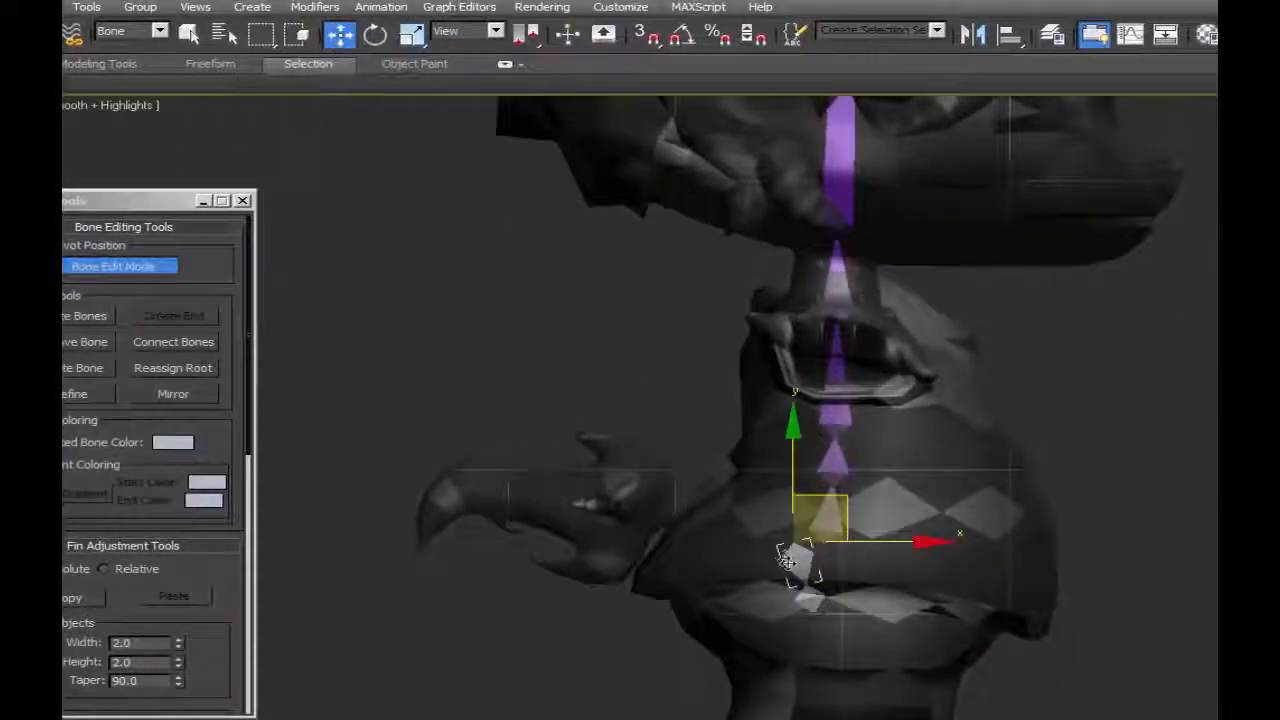
# Leave Bone Edit Mode and align the pelvis bone to spine1, pivot point to pivot point, on the X, Y and Z positions.
pyautogui.click(113, 265)
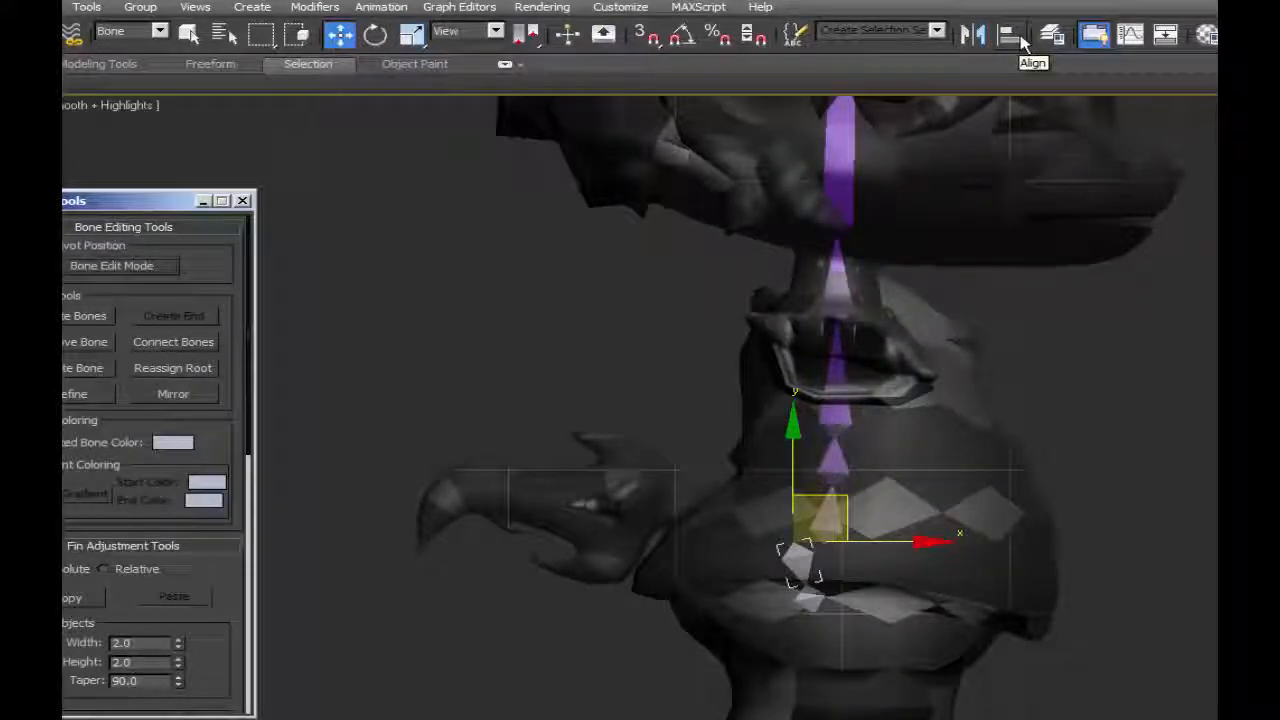
pyautogui.click(1010, 36)
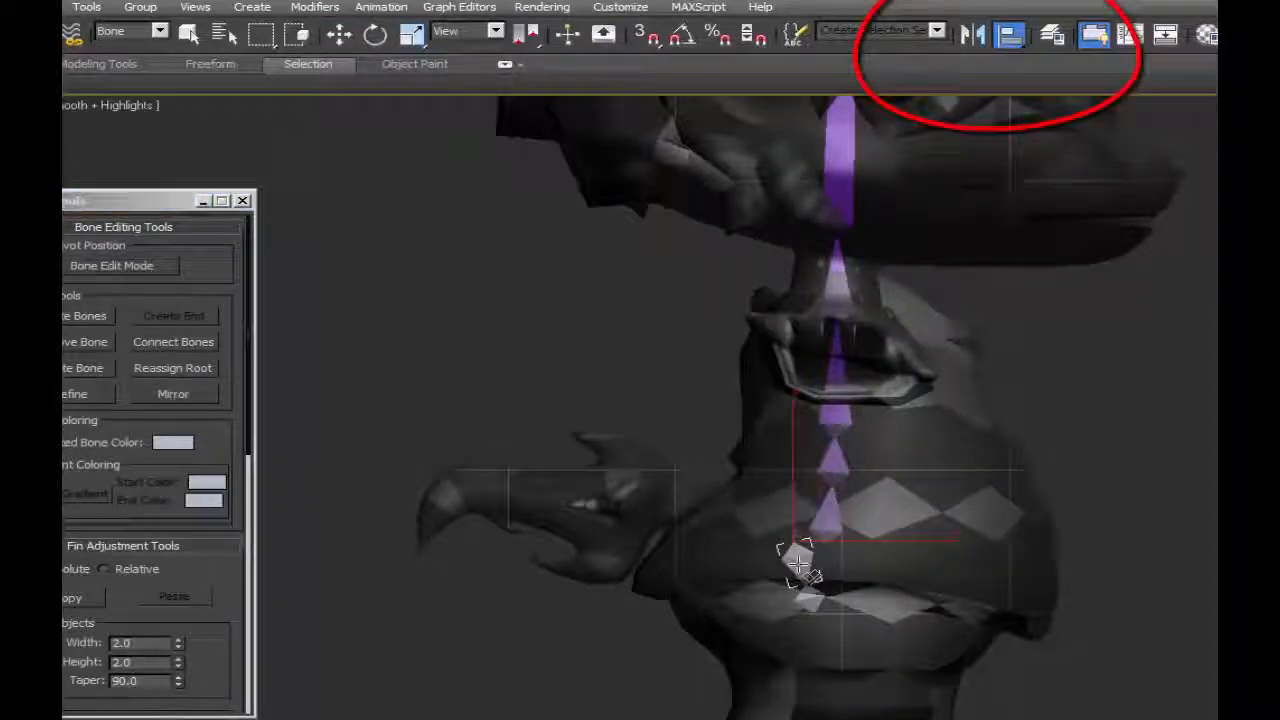
pyautogui.click(797, 566)
pyautogui.press('Return')
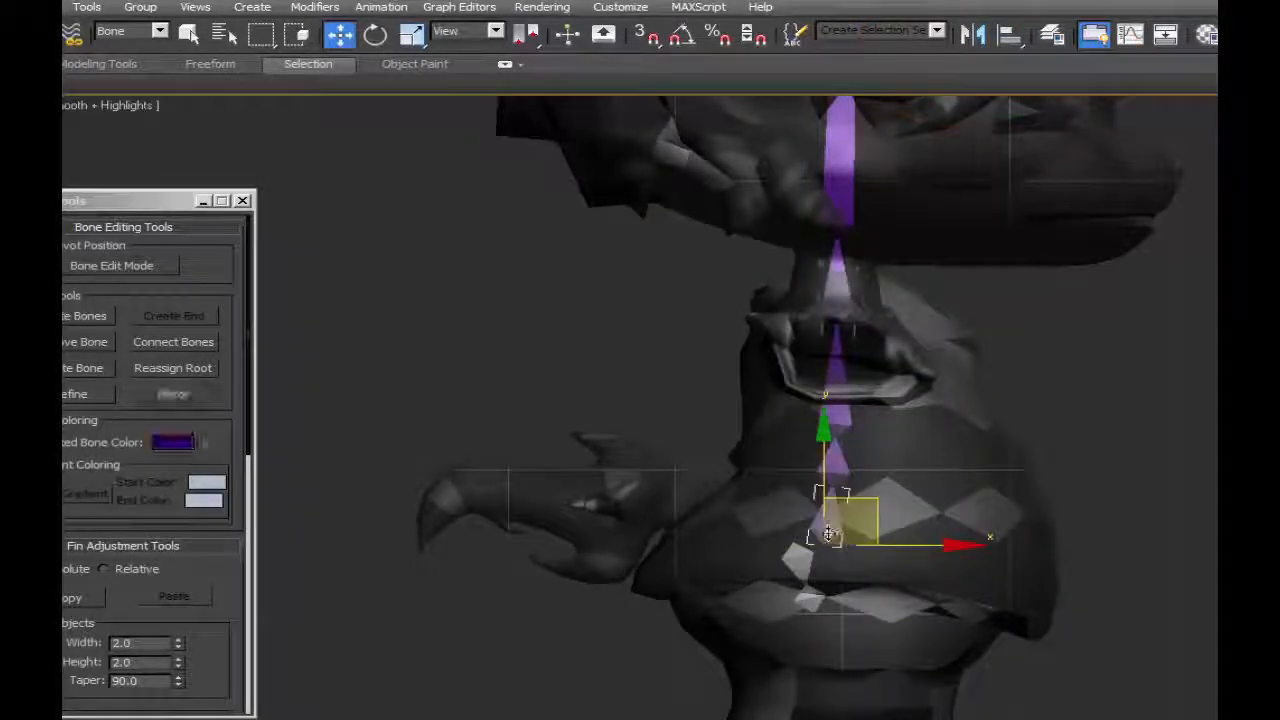
pyautogui.click(802, 562)
pyautogui.click(1010, 36)
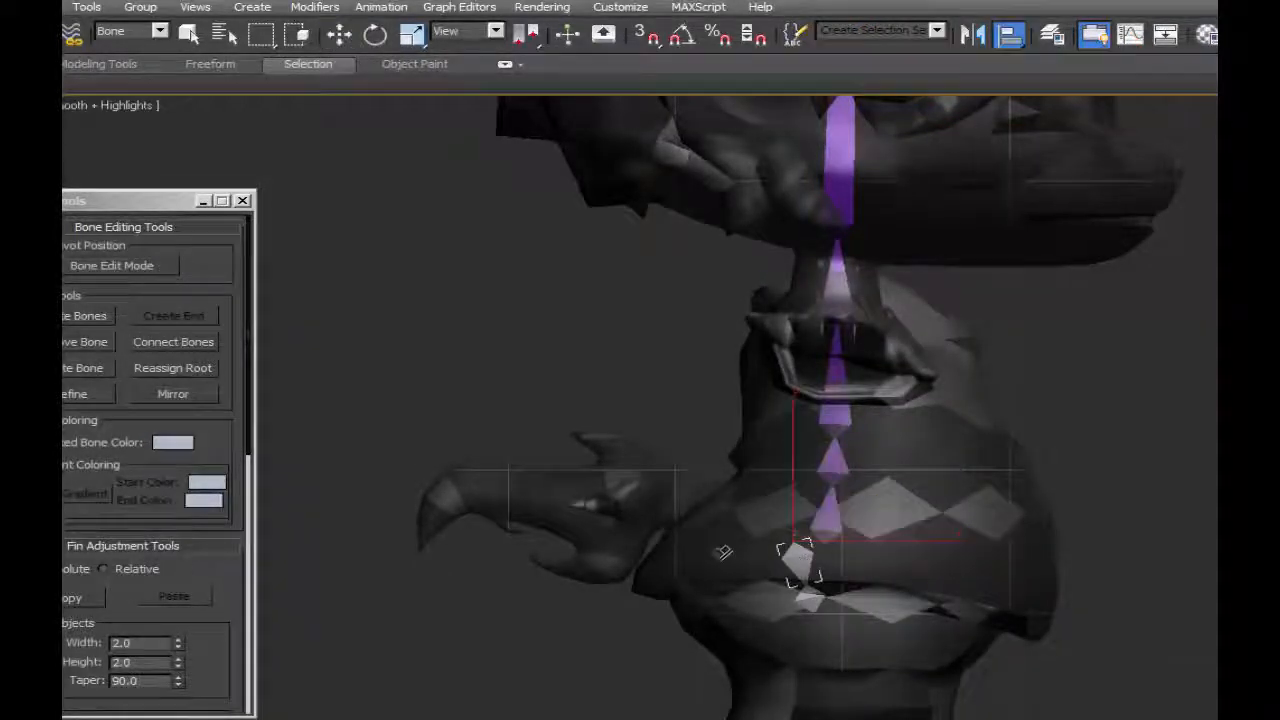
pyautogui.click(818, 542)
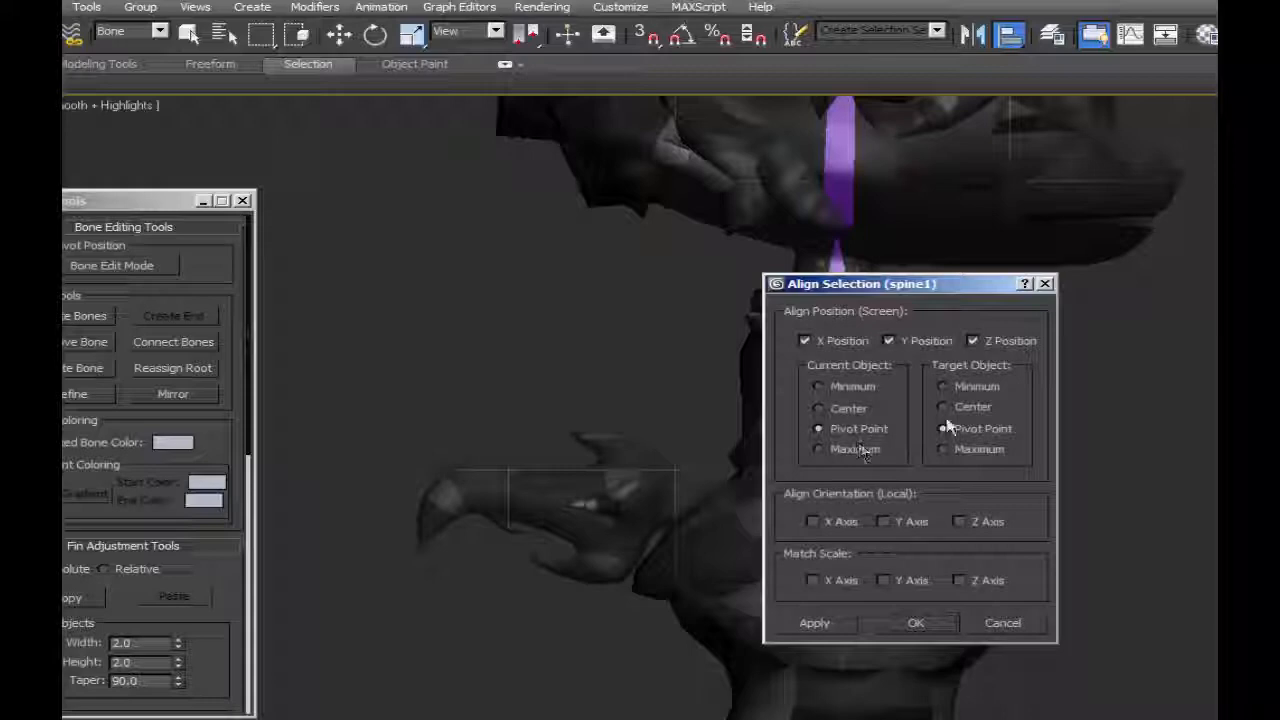
pyautogui.click(914, 624)
# Create a leg bone chain in the left view running from hip to knee, ankle, ball of the foot and toe.
pyautogui.scroll(5, 829, 634)
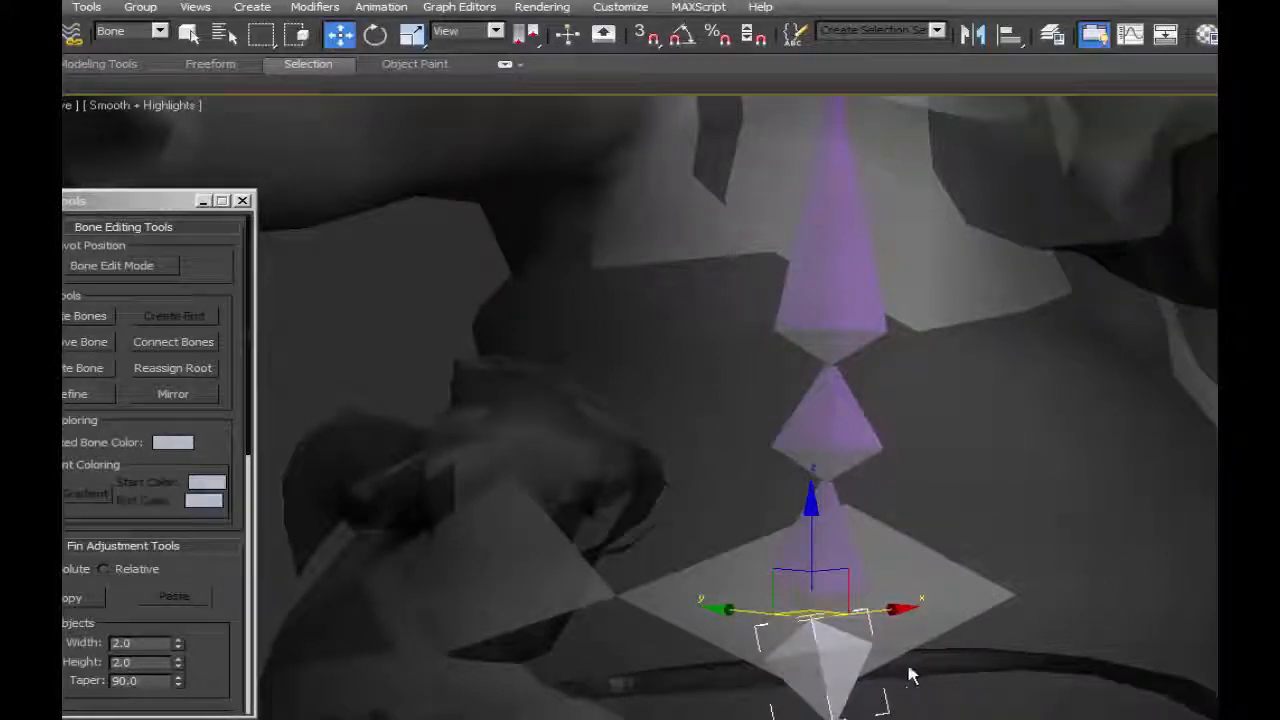
pyautogui.press('l')
pyautogui.moveTo(909, 675); pyautogui.dragTo(841, 543, button='middle')
pyautogui.scroll(3, 844, 535)
pyautogui.moveTo(866, 454); pyautogui.dragTo(860, 497, button='middle')
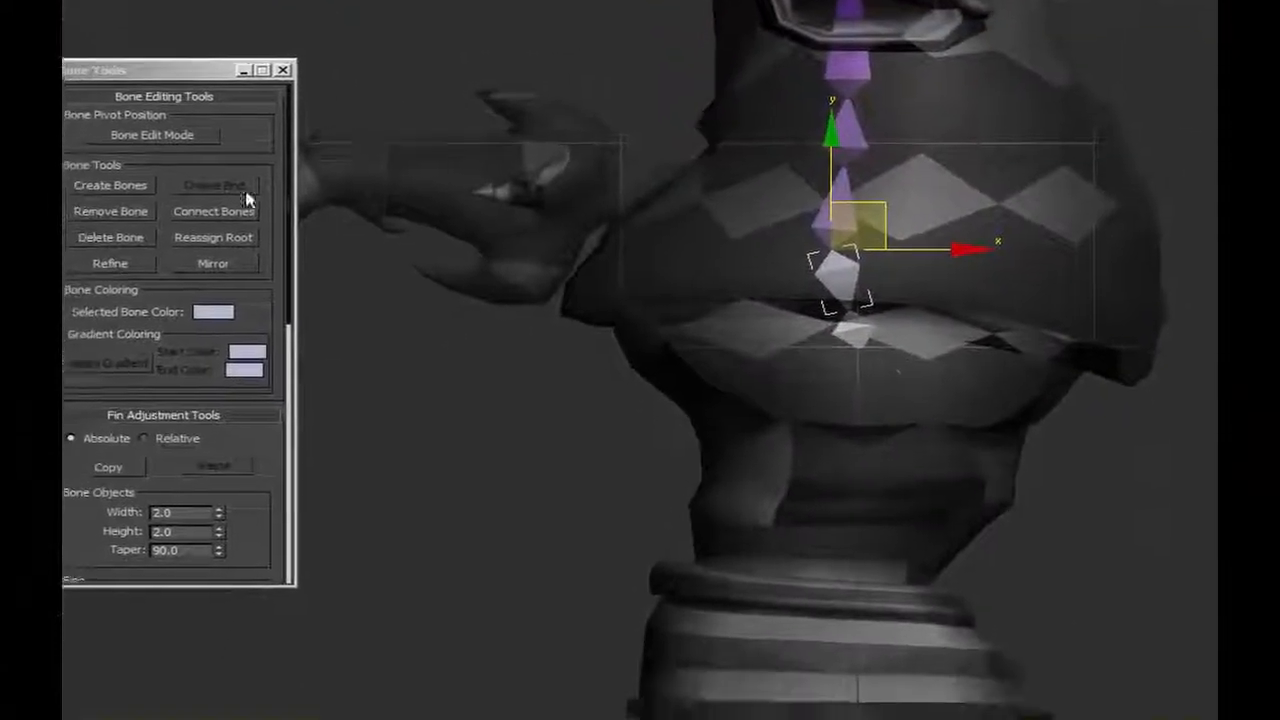
pyautogui.click(111, 181)
pyautogui.click(803, 291)
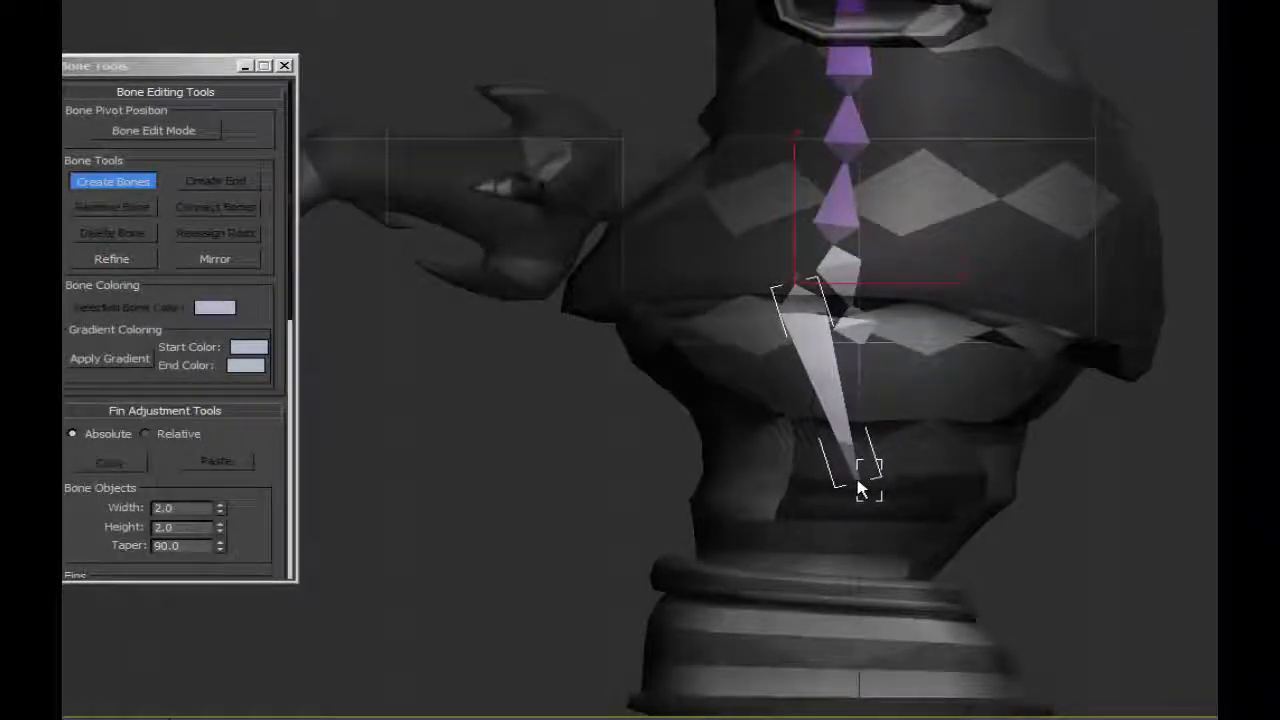
pyautogui.click(848, 493)
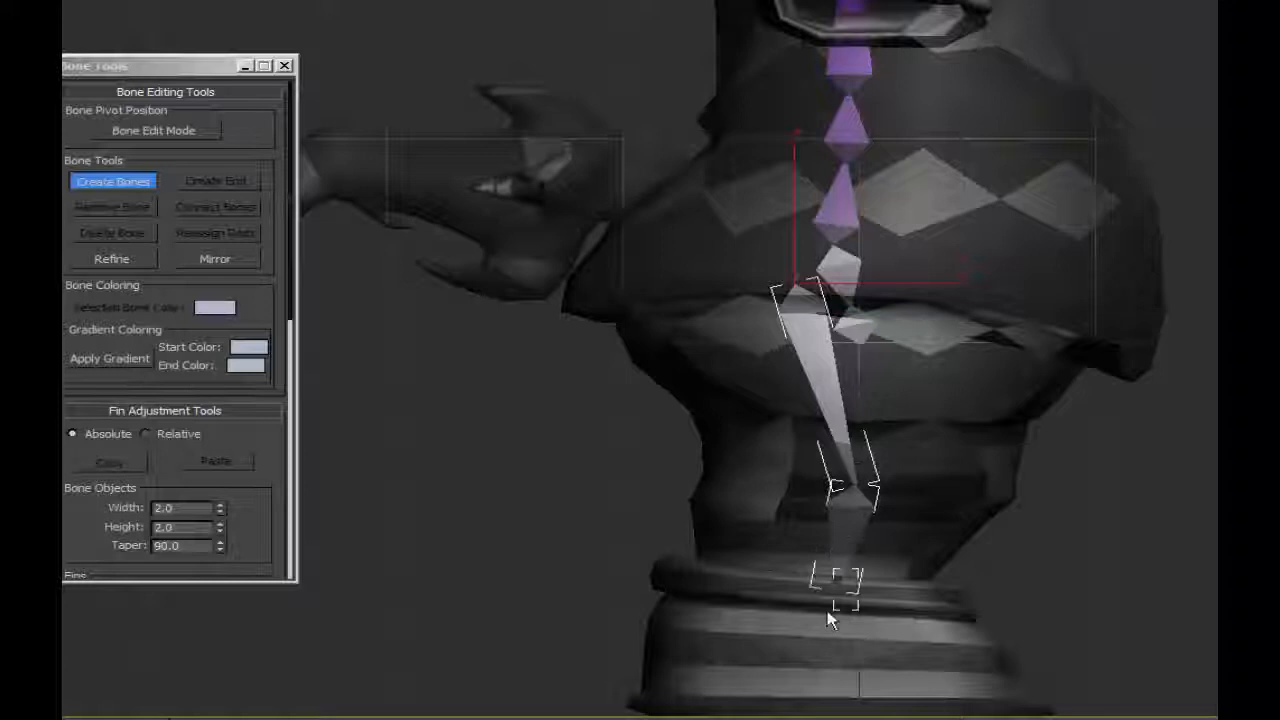
pyautogui.click(730, 624)
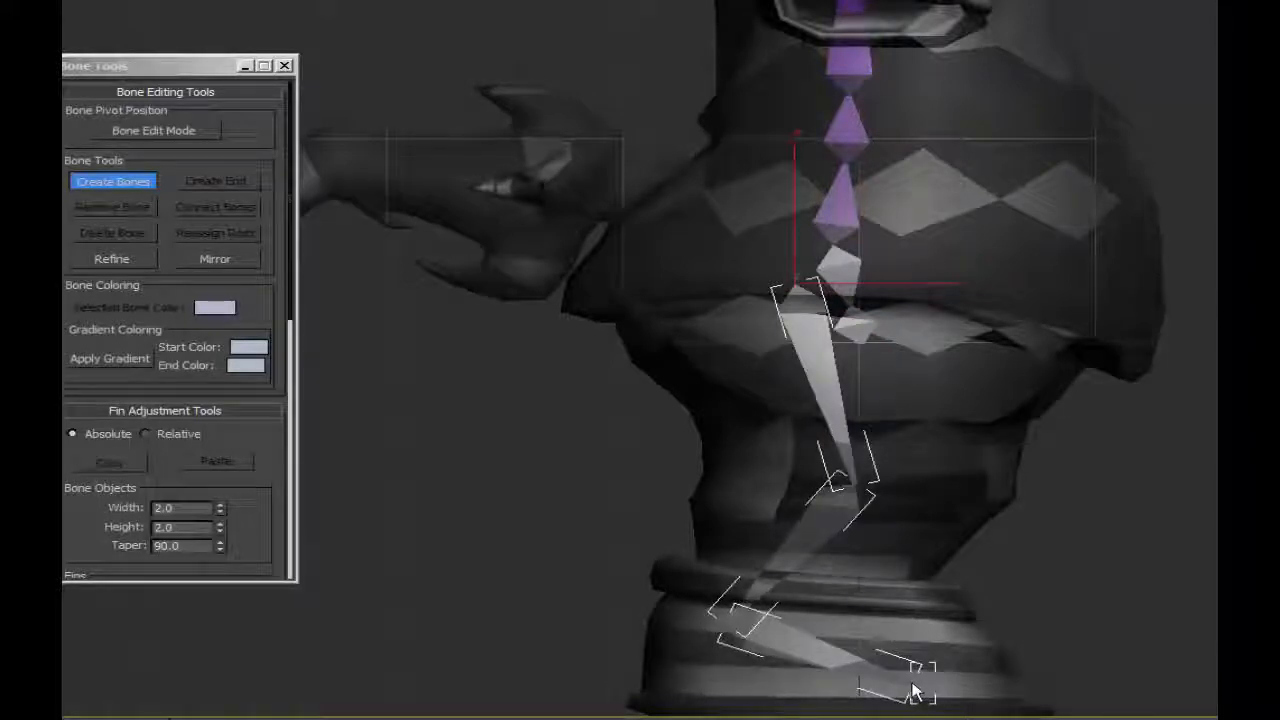
pyautogui.click(913, 690)
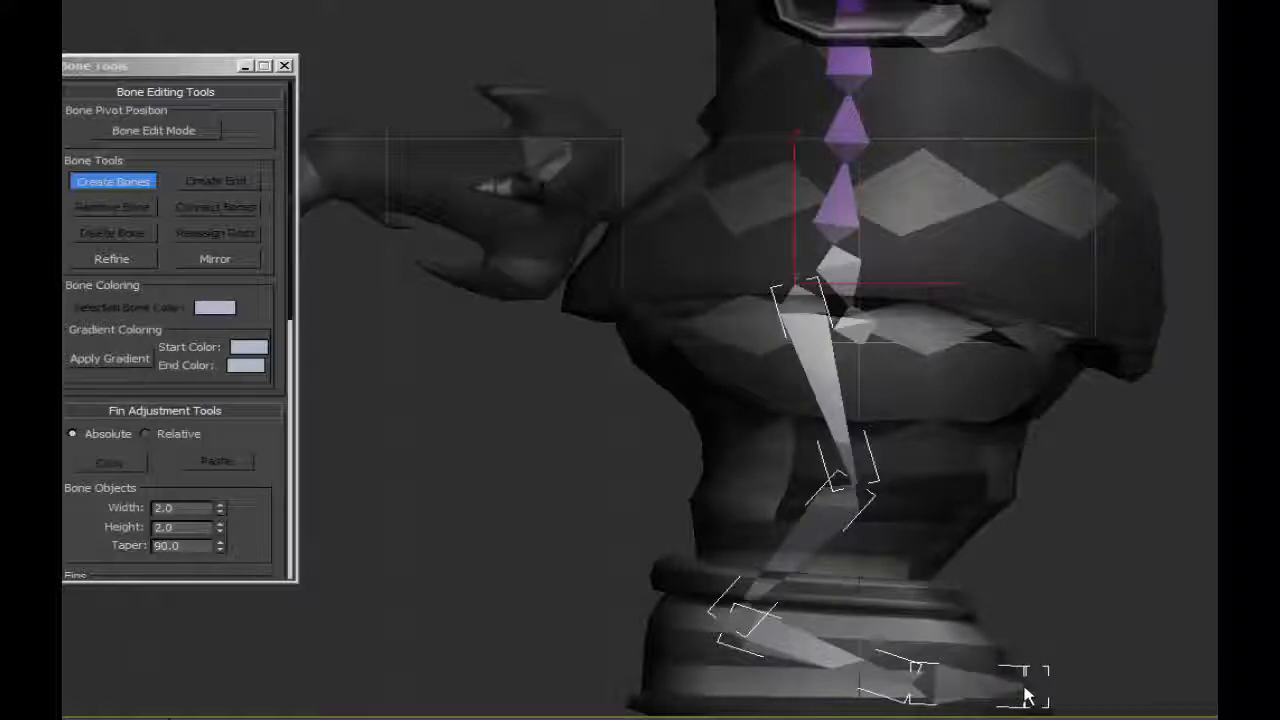
pyautogui.rightClick(1029, 686)
# In Bone Edit Mode, move the upper leg bone's base joint forward so it stands directly above the knee.
pyautogui.click(162, 133)
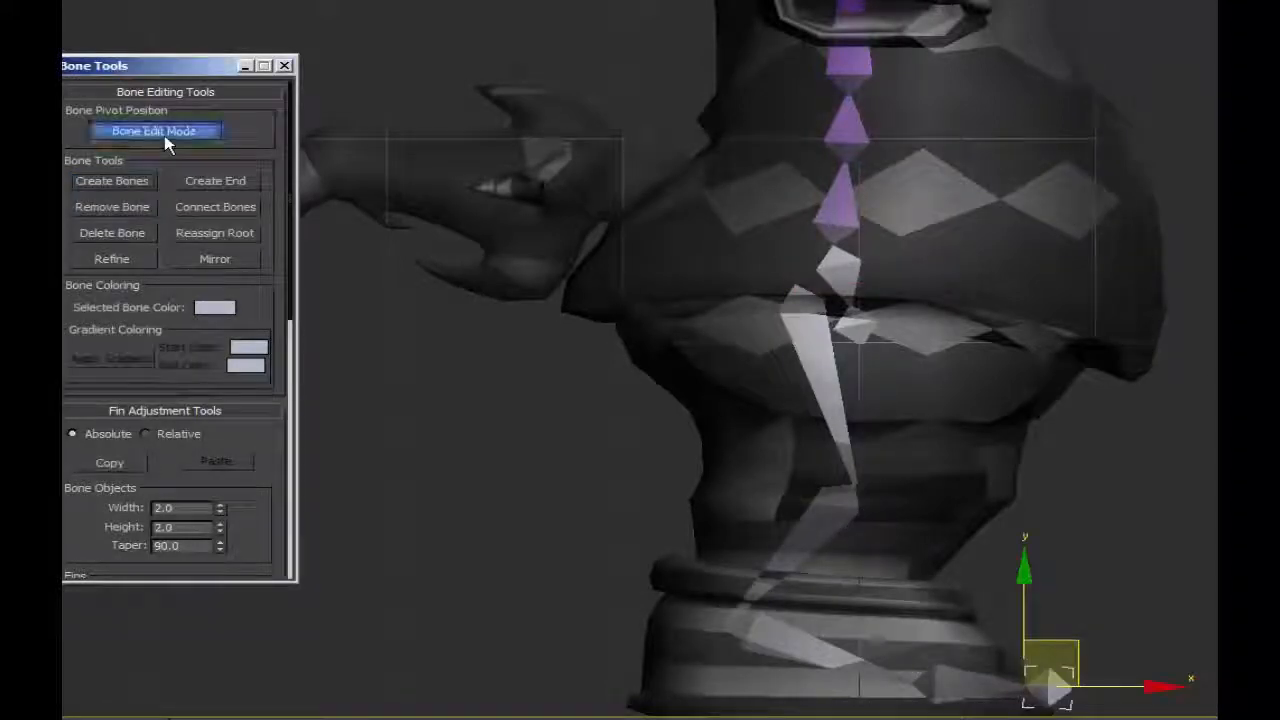
pyautogui.click(818, 324)
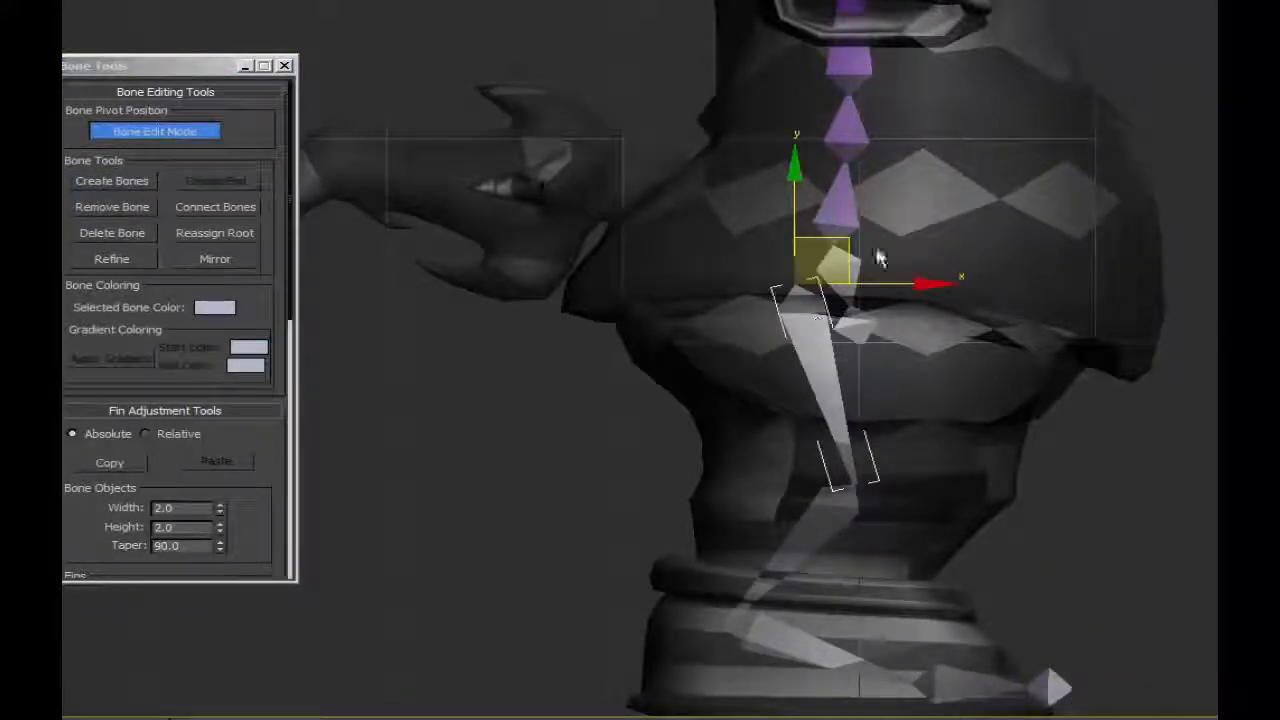
pyautogui.moveTo(850, 246); pyautogui.dragTo(904, 253)
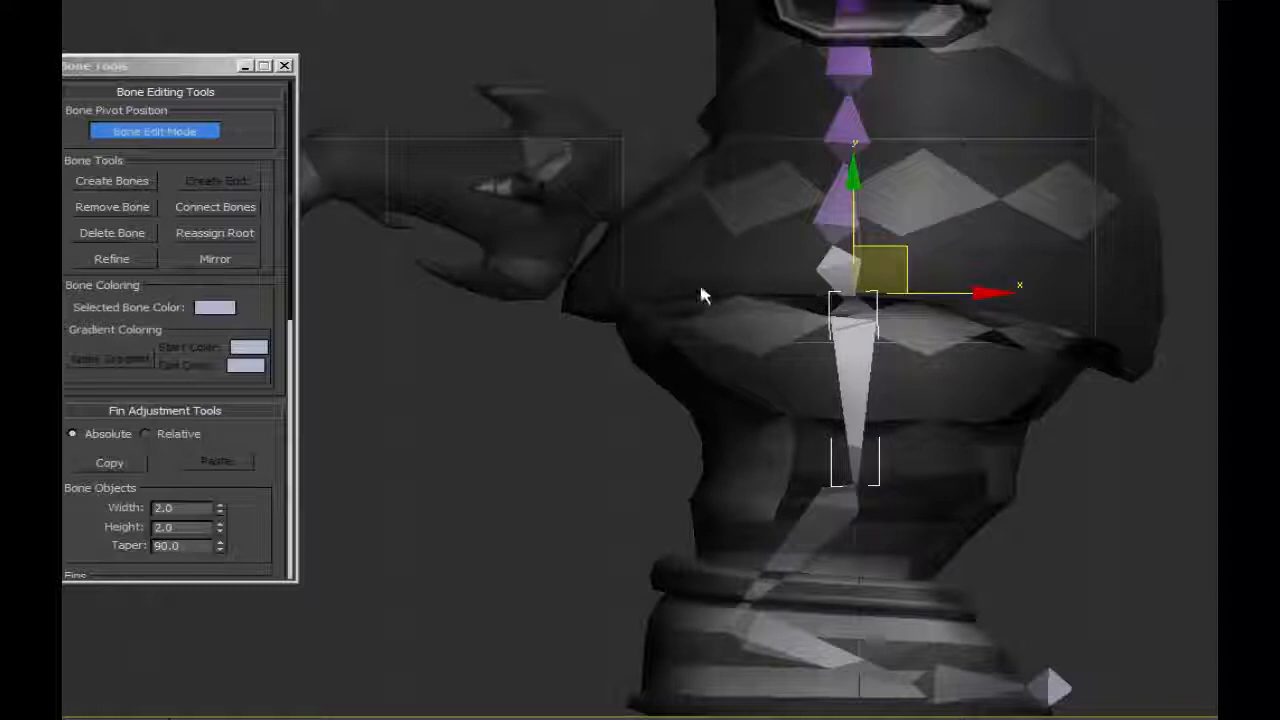
pyautogui.moveTo(905, 248)
pyautogui.mouseDown()
pyautogui.moveTo(907, 302)
pyautogui.moveTo(906, 230)
pyautogui.moveTo(921, 232)
pyautogui.moveTo(902, 229)
pyautogui.mouseUp()
# In the front view, move the whole leg chain sideways from the body's centre line into the middle of the character's leg.
pyautogui.moveTo(840, 656); pyautogui.dragTo(831, 245, button='middle')
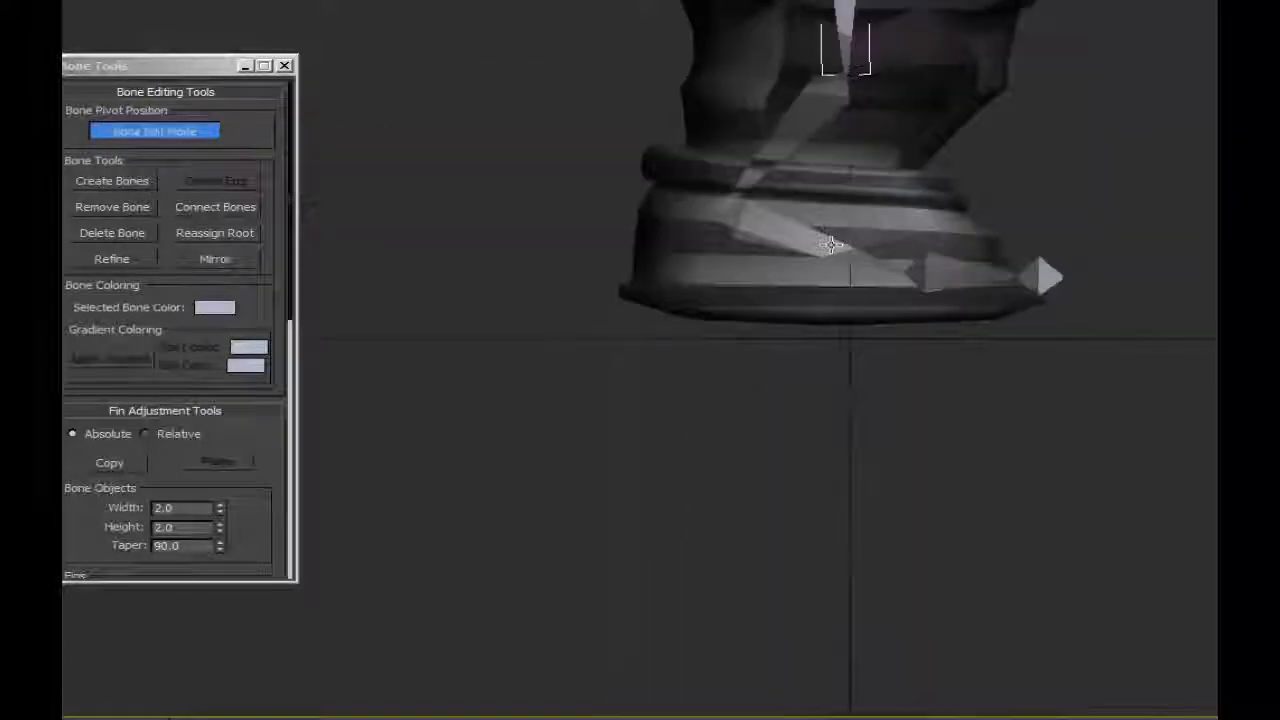
pyautogui.press('f')
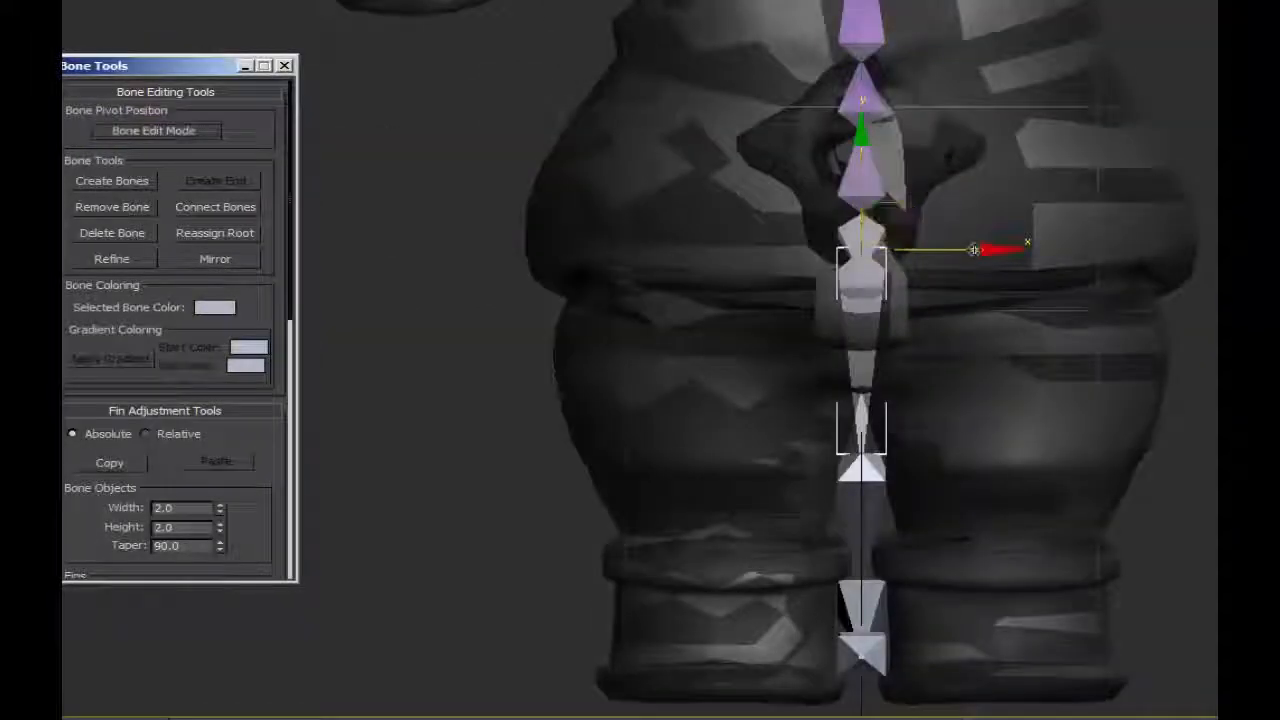
pyautogui.doubleClick(843, 266)
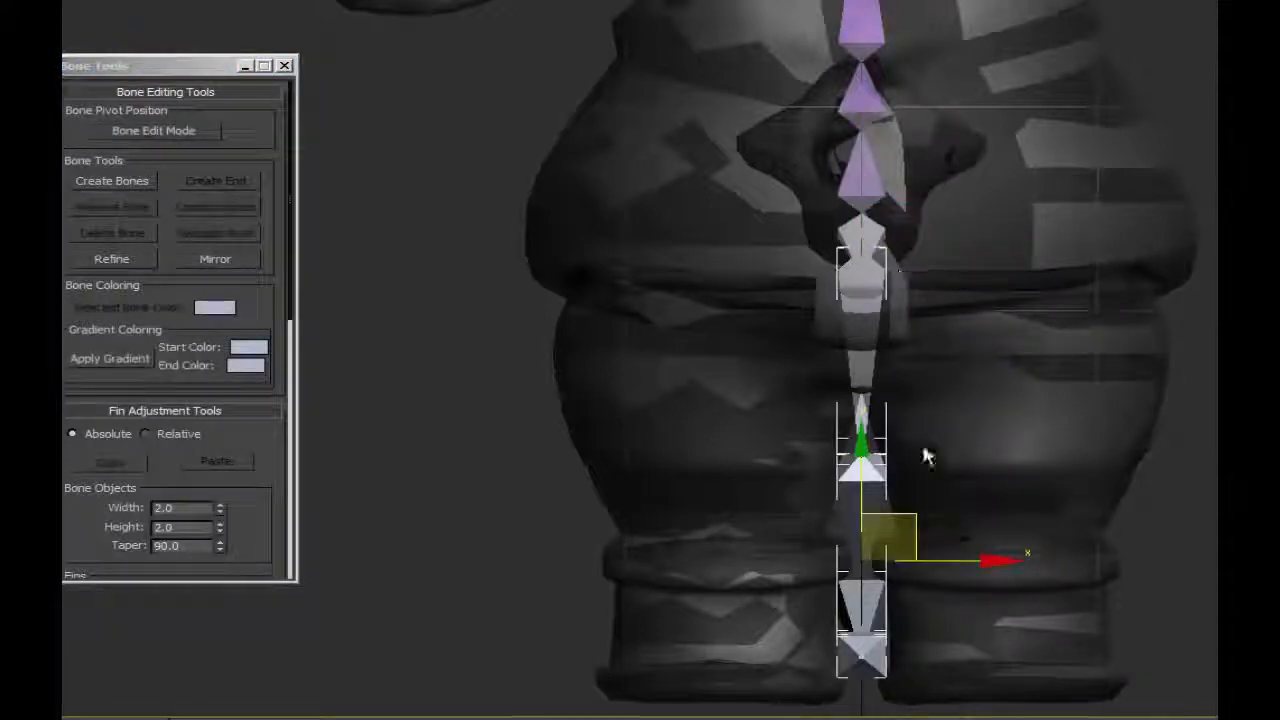
pyautogui.click(866, 262)
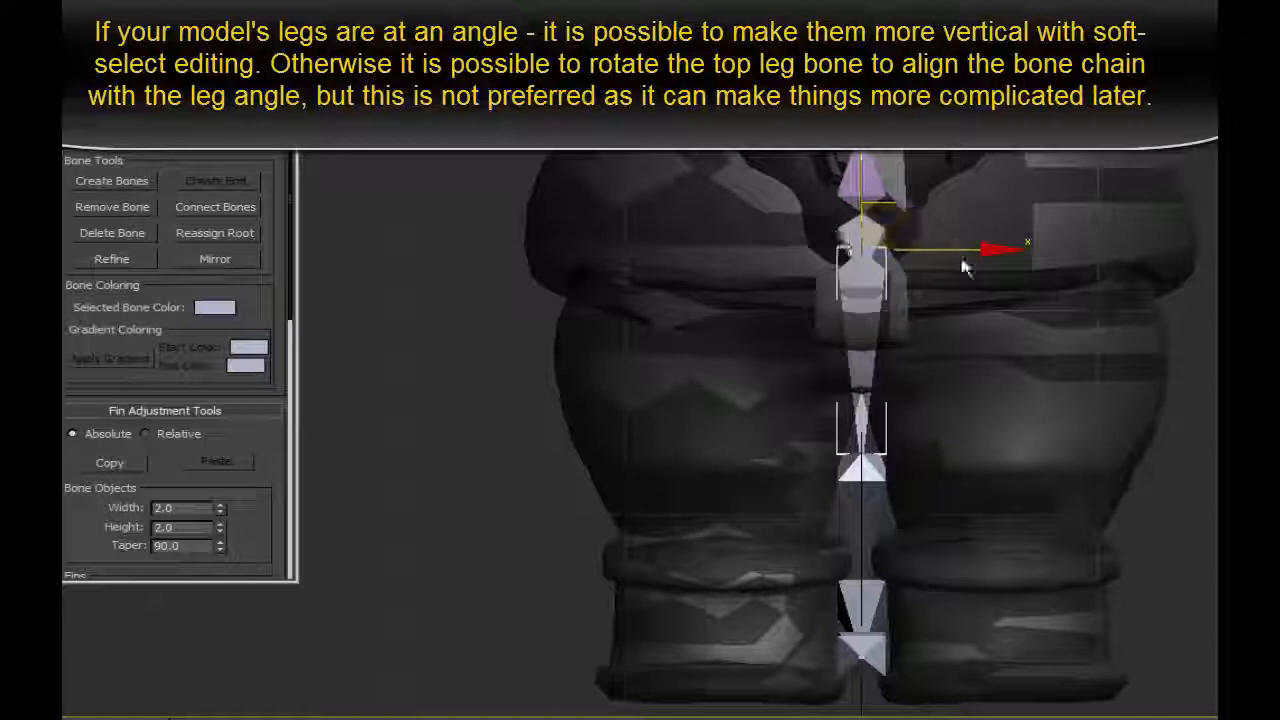
pyautogui.moveTo(961, 251); pyautogui.dragTo(824, 255)
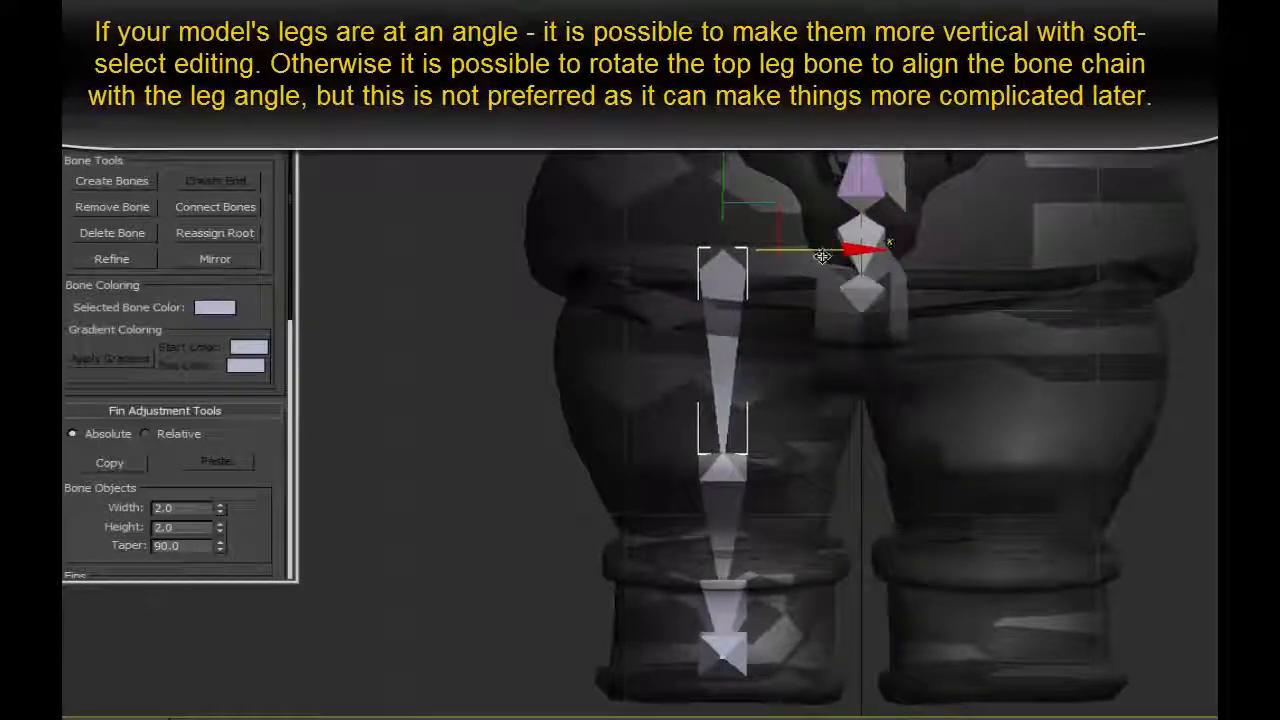
# Mirror the entire leg bone chain with bone axis Y flipped and place the mirrored chain inside the opposite leg.
pyautogui.doubleClick(723, 276)
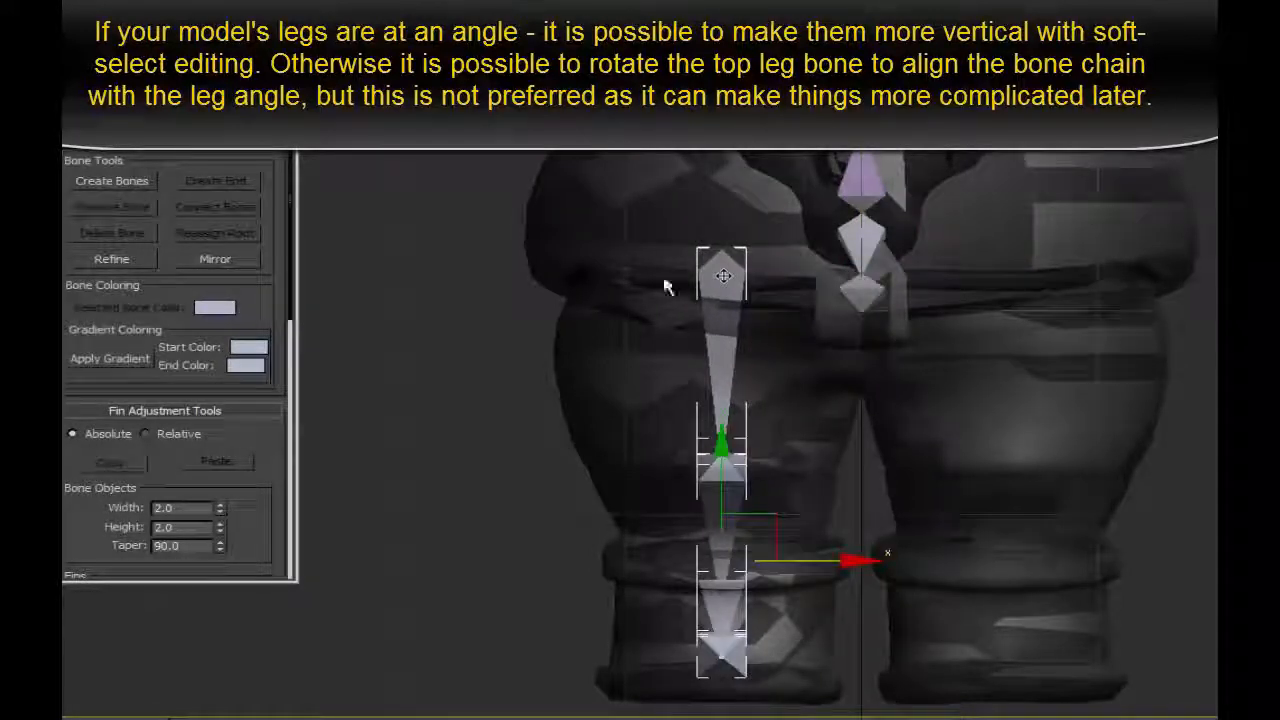
pyautogui.click(207, 265)
pyautogui.click(320, 366)
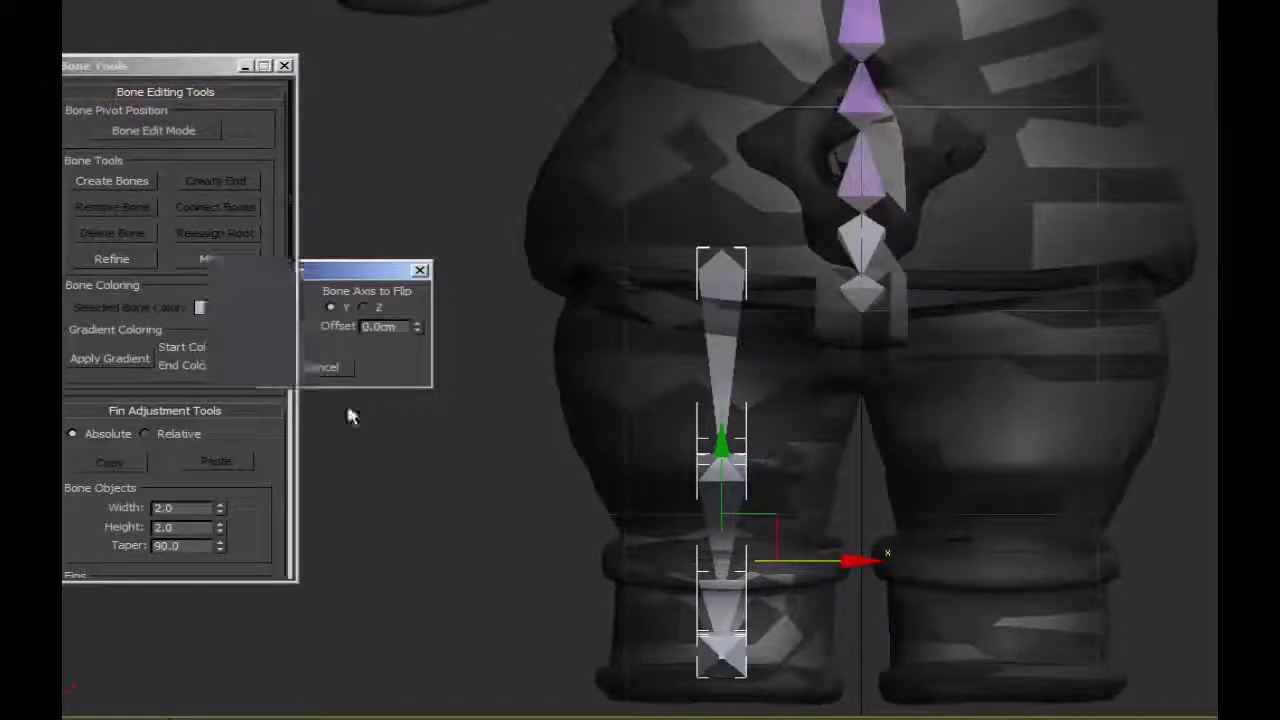
pyautogui.moveTo(820, 557); pyautogui.dragTo(1104, 578)
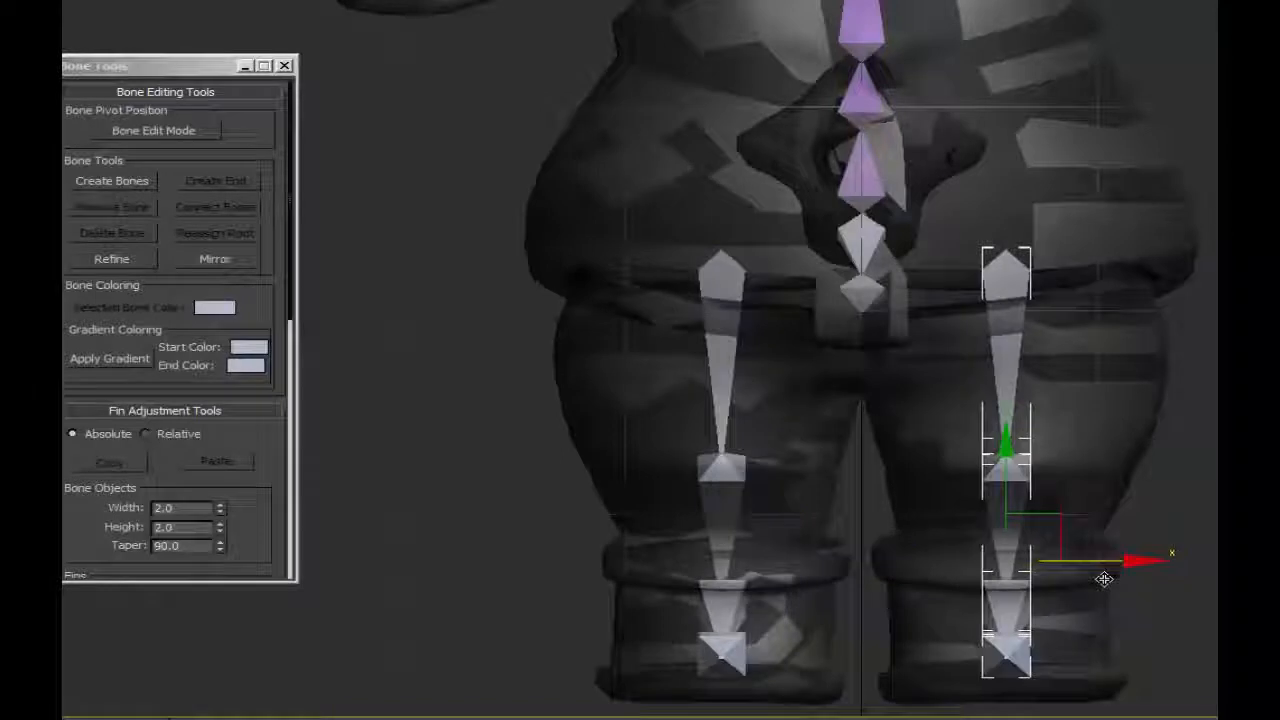
# Copy the original top leg bone's X position and set the mirrored top leg bone's X to its positive value, 5.923 cm.
pyautogui.click(712, 260)
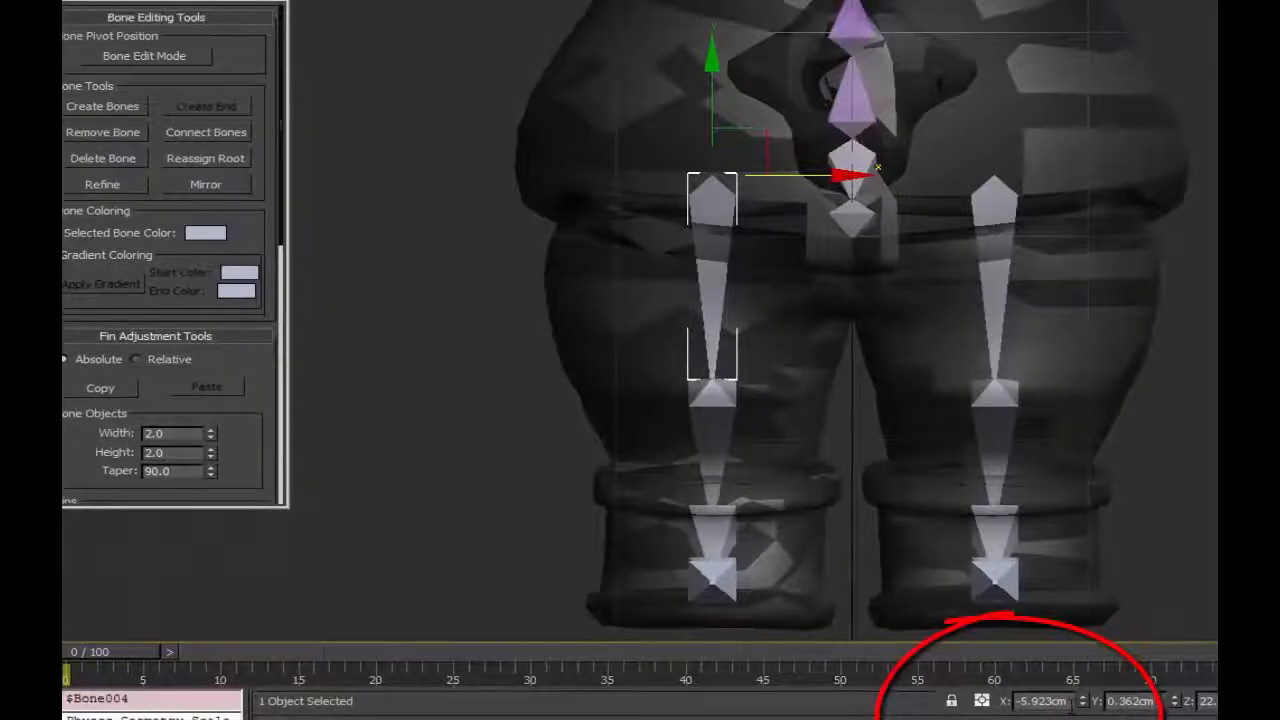
pyautogui.doubleClick(1042, 701)
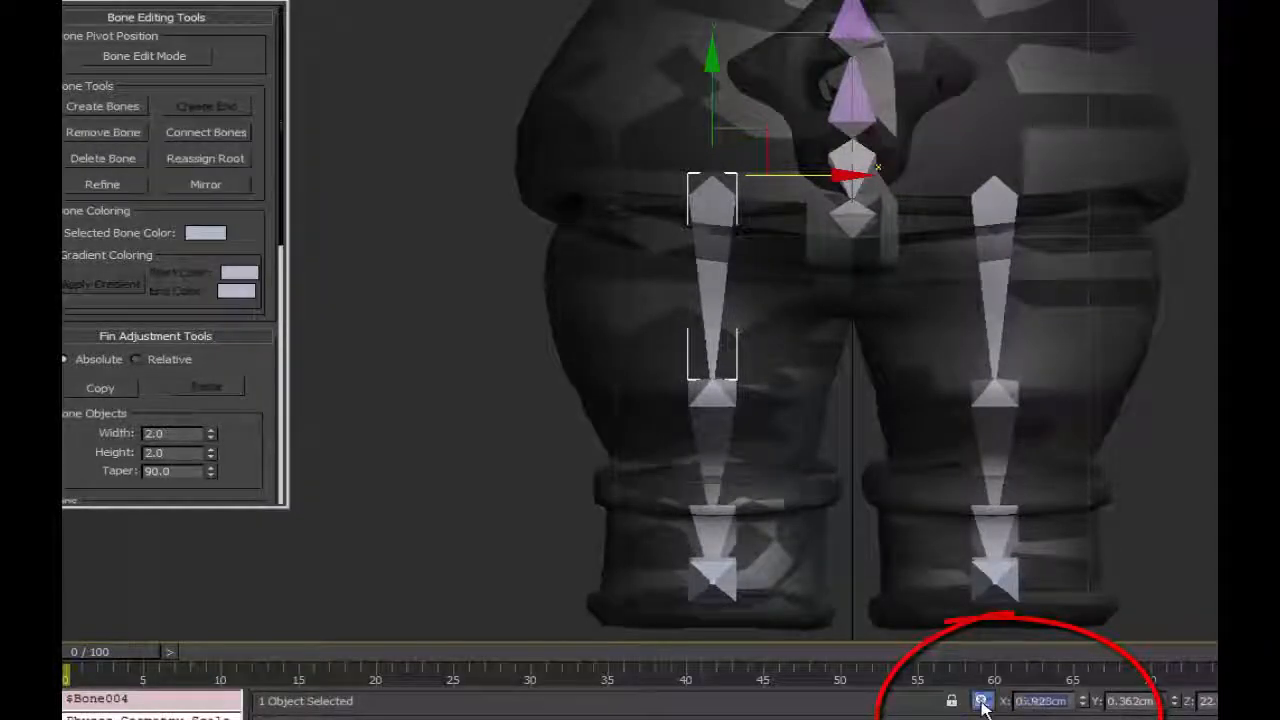
pyautogui.rightClick(1040, 701)
pyautogui.click(880, 549)
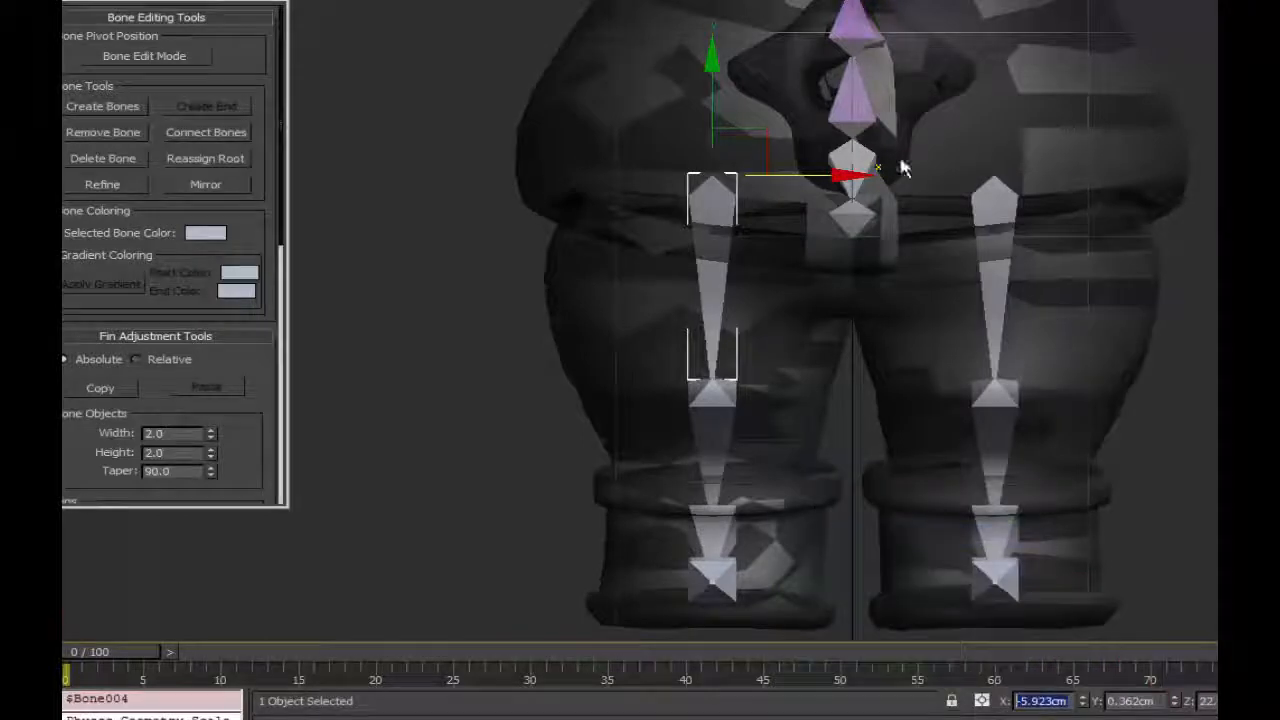
pyautogui.press('Return')
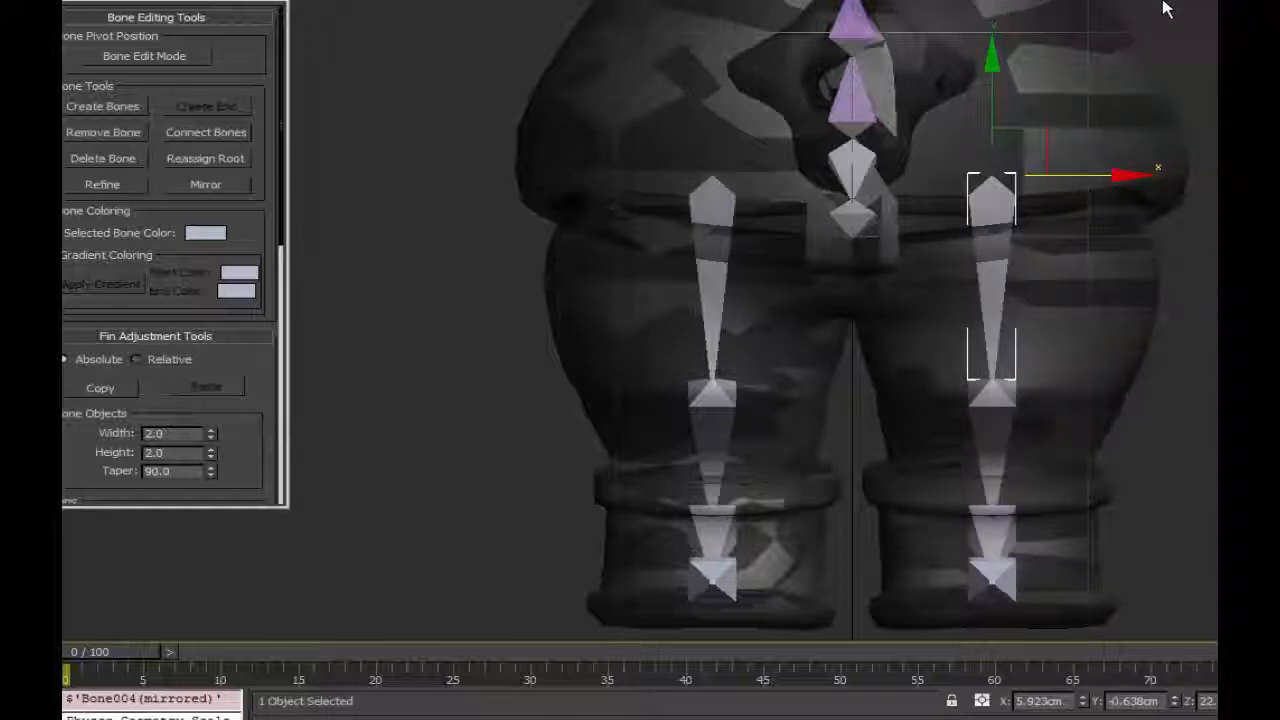
pyautogui.moveTo(1165, 9); pyautogui.dragTo(1077, 151, button='middle')
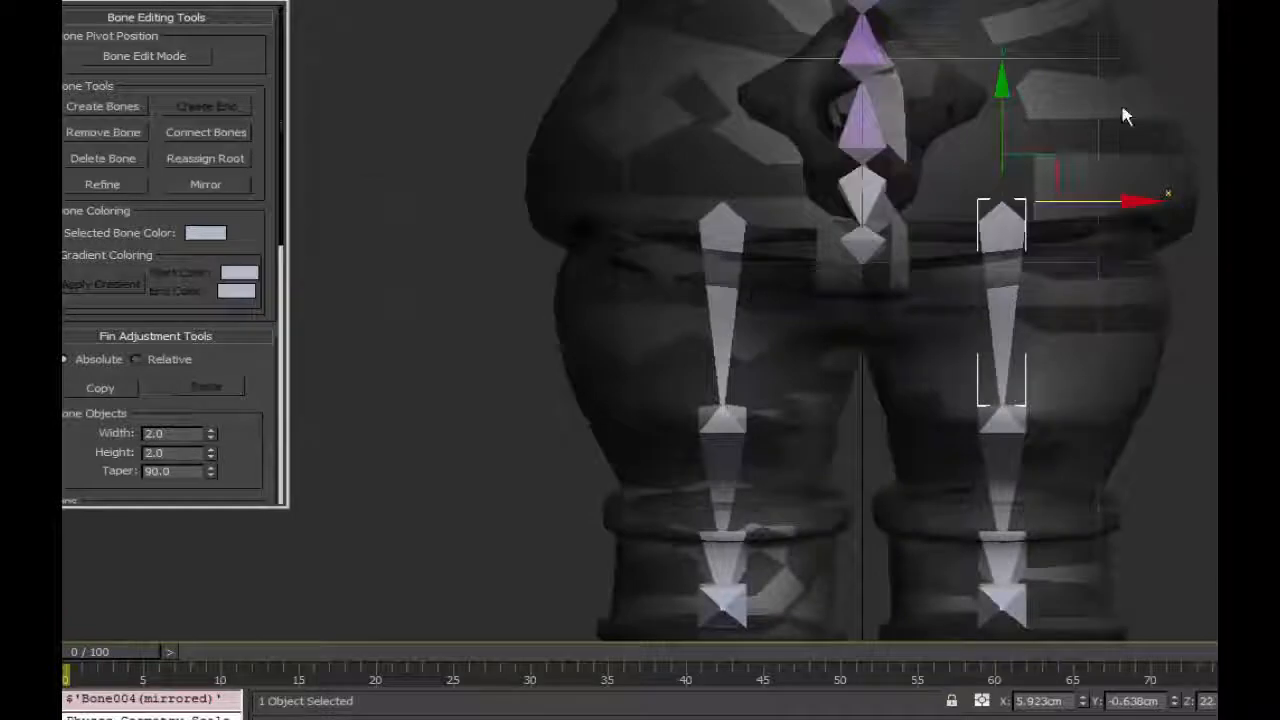
pyautogui.moveTo(1124, 116); pyautogui.dragTo(1006, 206, button='middle')
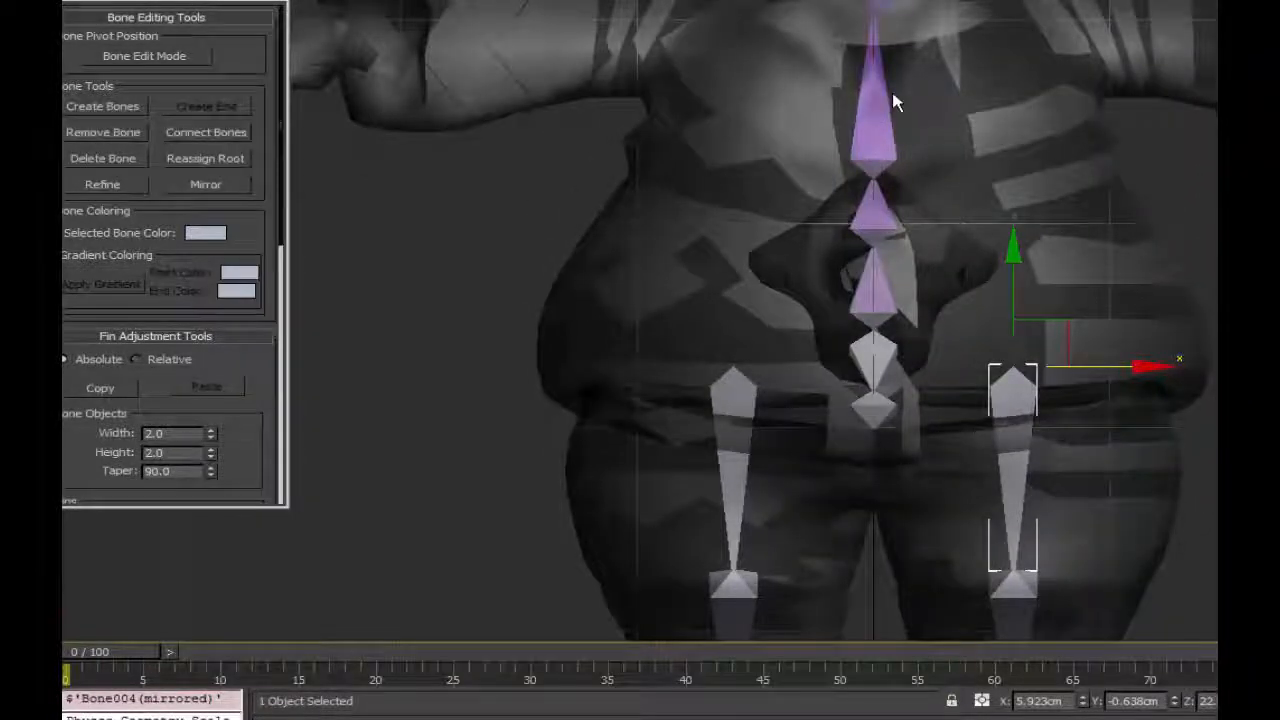
pyautogui.scroll(-3, 986, 209)
pyautogui.scroll(1, 1000, 212)
pyautogui.moveTo(1006, 209); pyautogui.dragTo(1000, 77, button='middle')
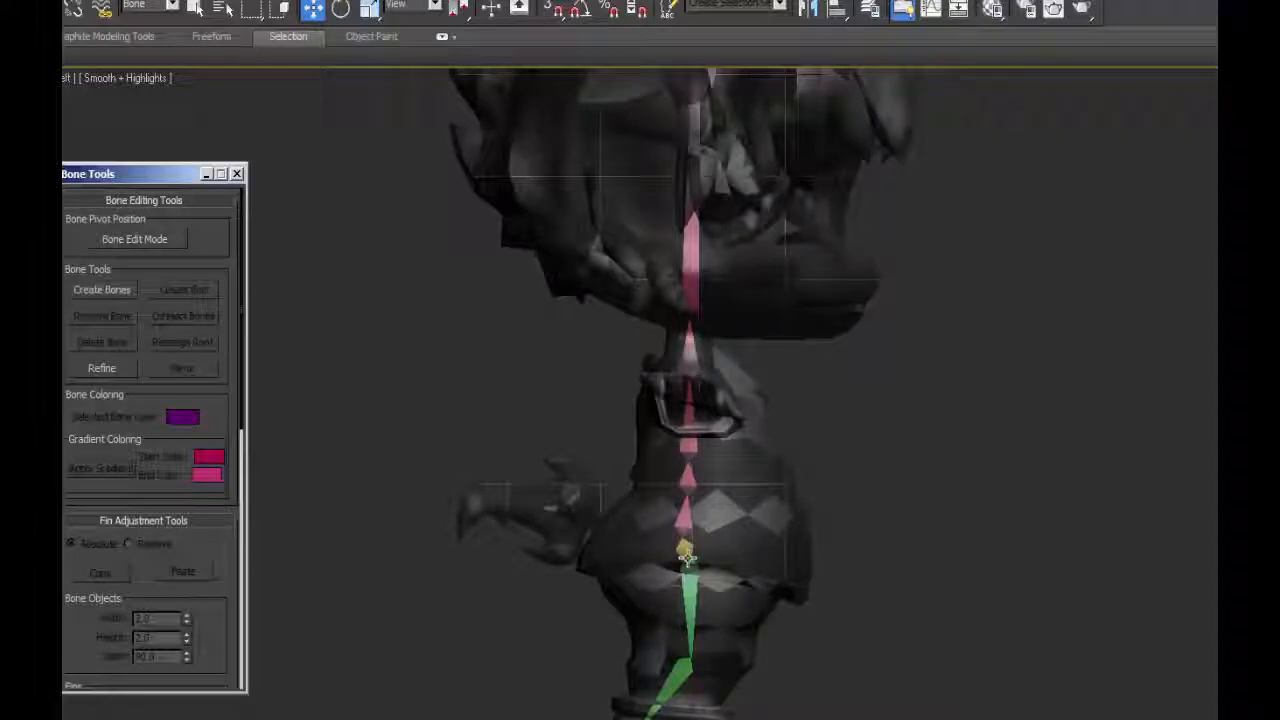
pyautogui.click(347, 1)
pyautogui.moveTo(364, 48)
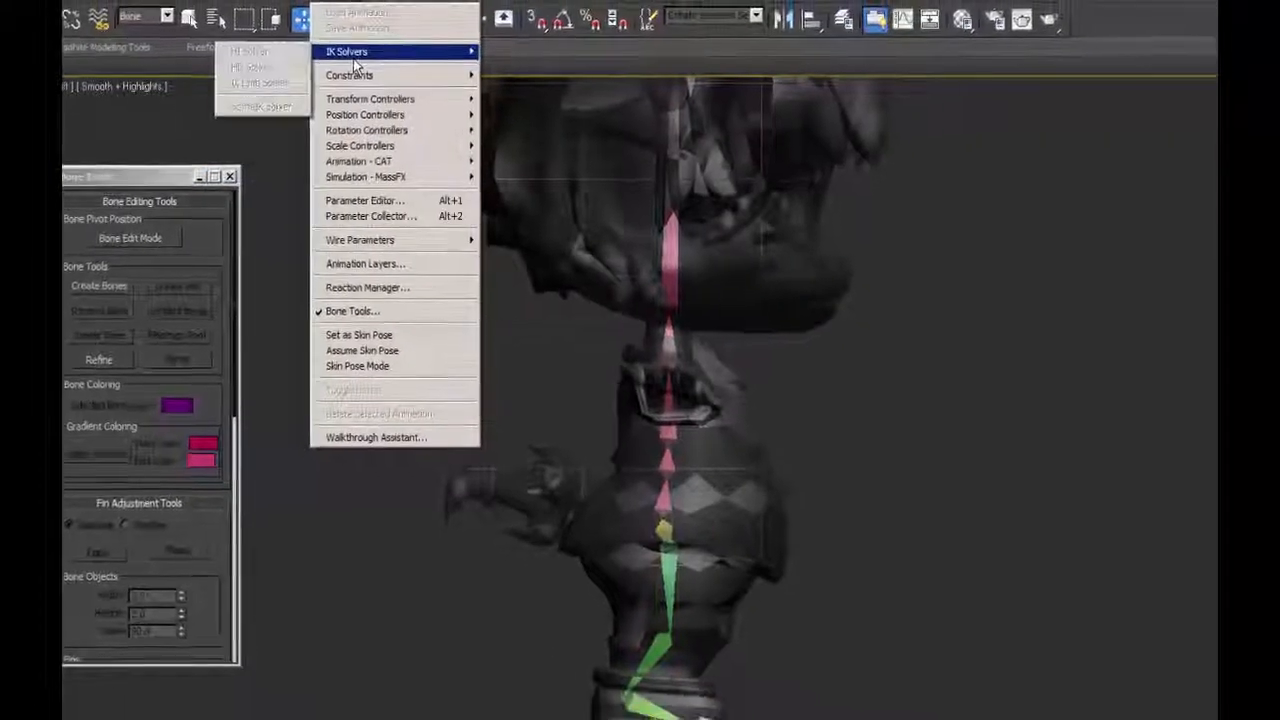
pyautogui.click(500, 62)
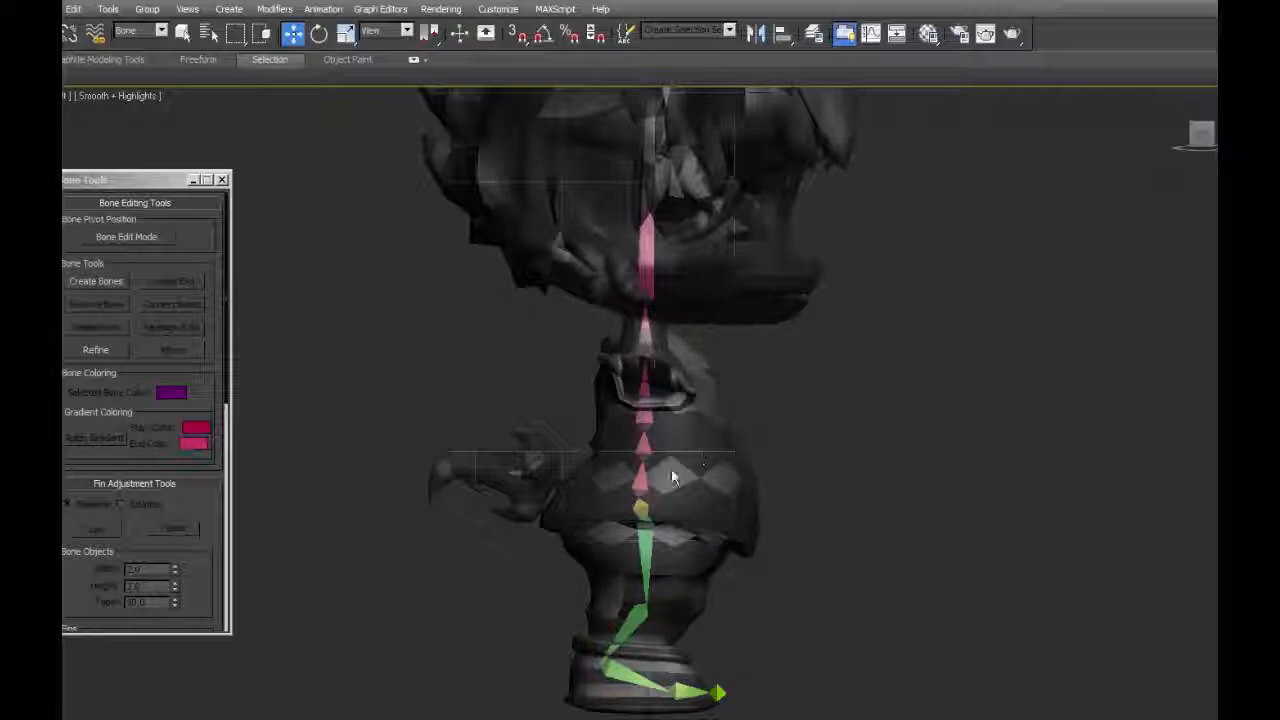
# Select both upper leg bones together with the lowest spine bone and link them to the yellow pelvis bone.
pyautogui.scroll(2, 671, 469)
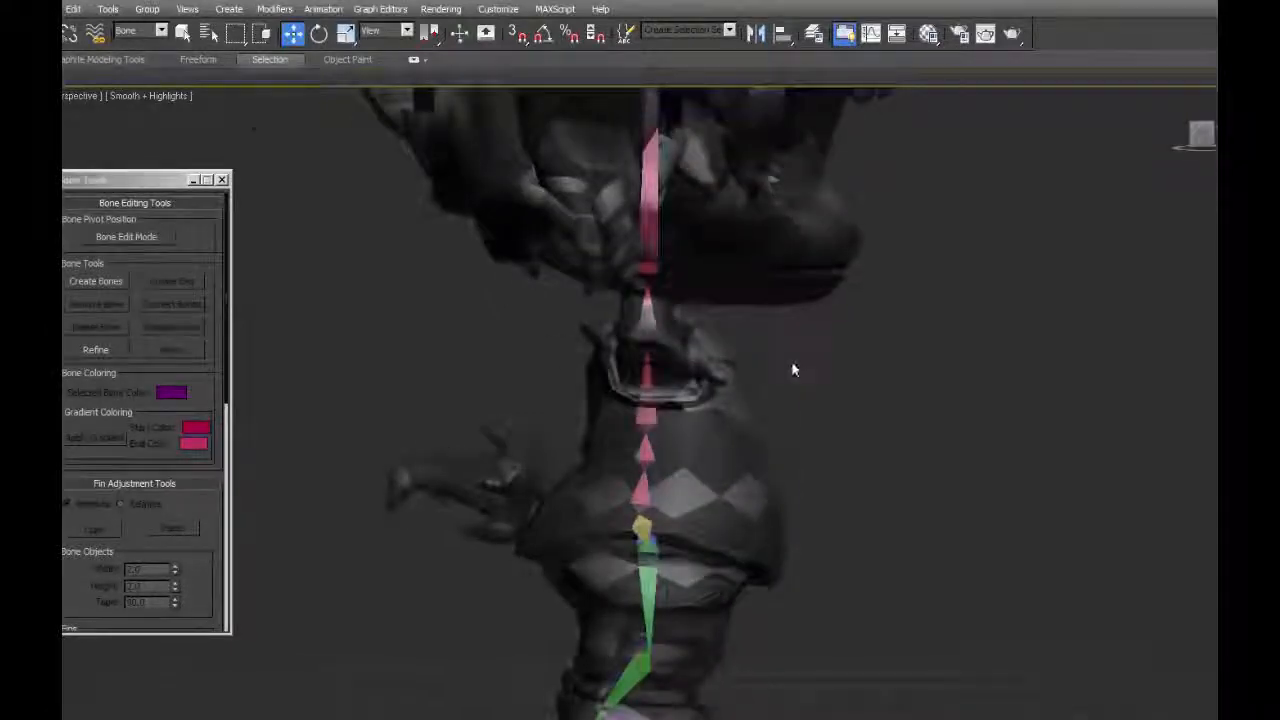
pyautogui.keyDown('alt'); pyautogui.moveTo(793, 364); pyautogui.dragTo(660, 364, button='middle'); pyautogui.keyUp('alt')
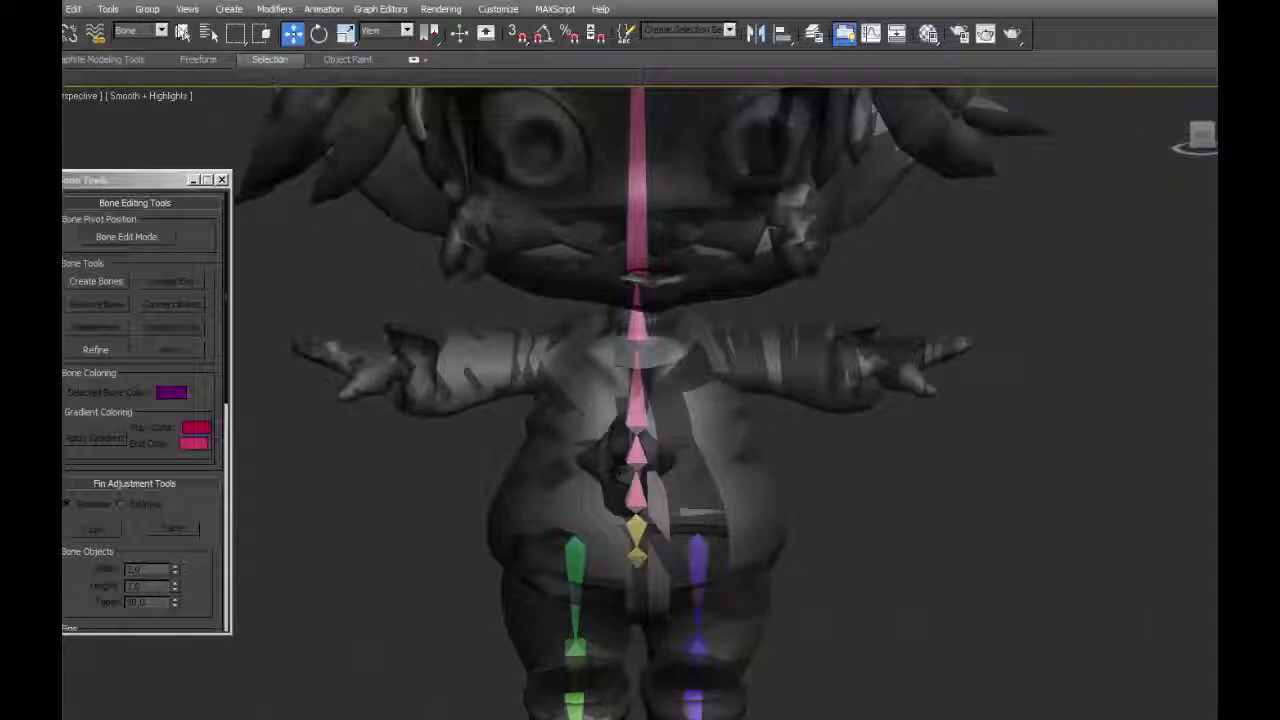
pyautogui.click(183, 34)
pyautogui.click(577, 562)
pyautogui.keyDown('ctrl'); pyautogui.click(704, 543); pyautogui.keyUp('ctrl')
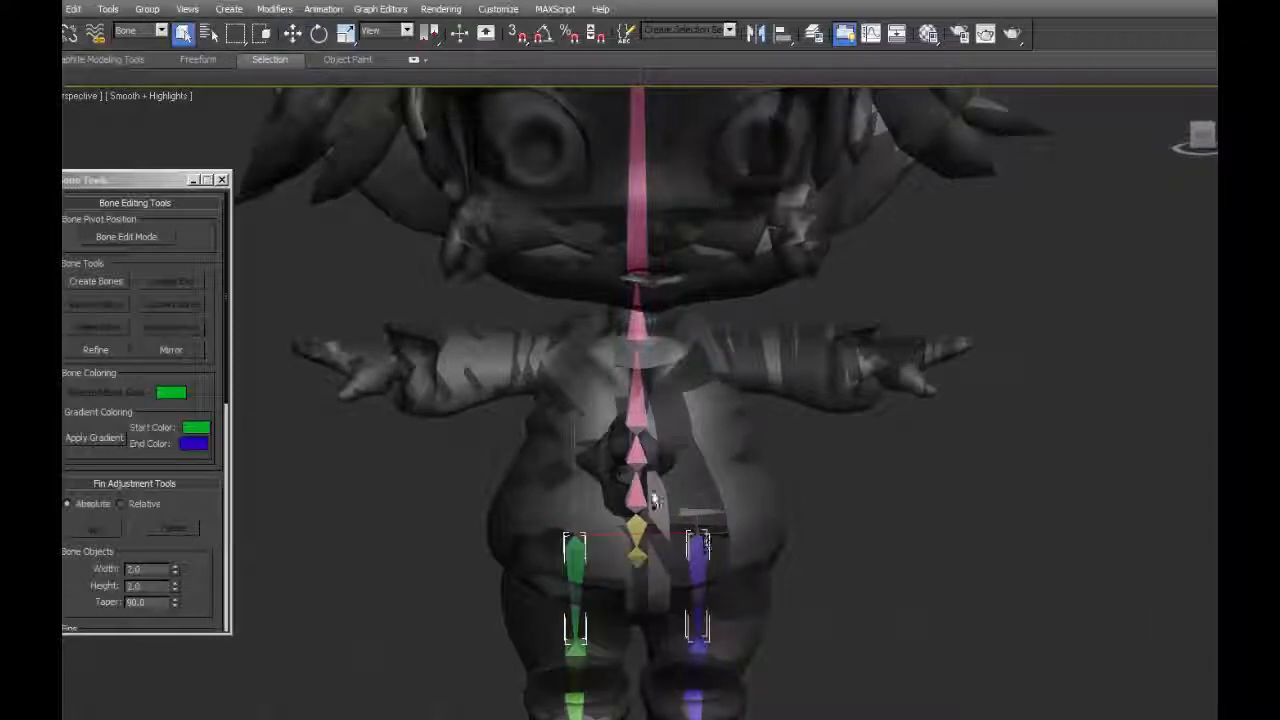
pyautogui.keyDown('ctrl'); pyautogui.click(640, 505); pyautogui.keyUp('ctrl')
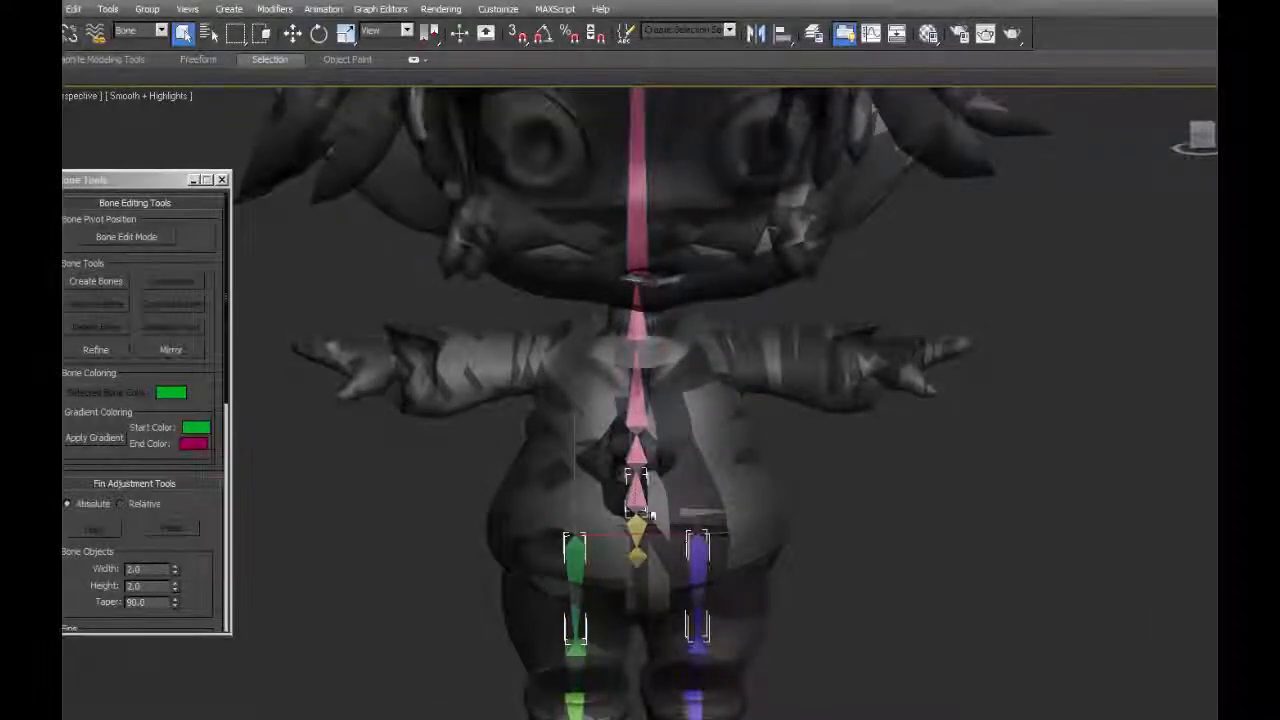
pyautogui.keyDown('alt'); pyautogui.moveTo(651, 514); pyautogui.dragTo(630, 532, button='middle'); pyautogui.keyUp('alt')
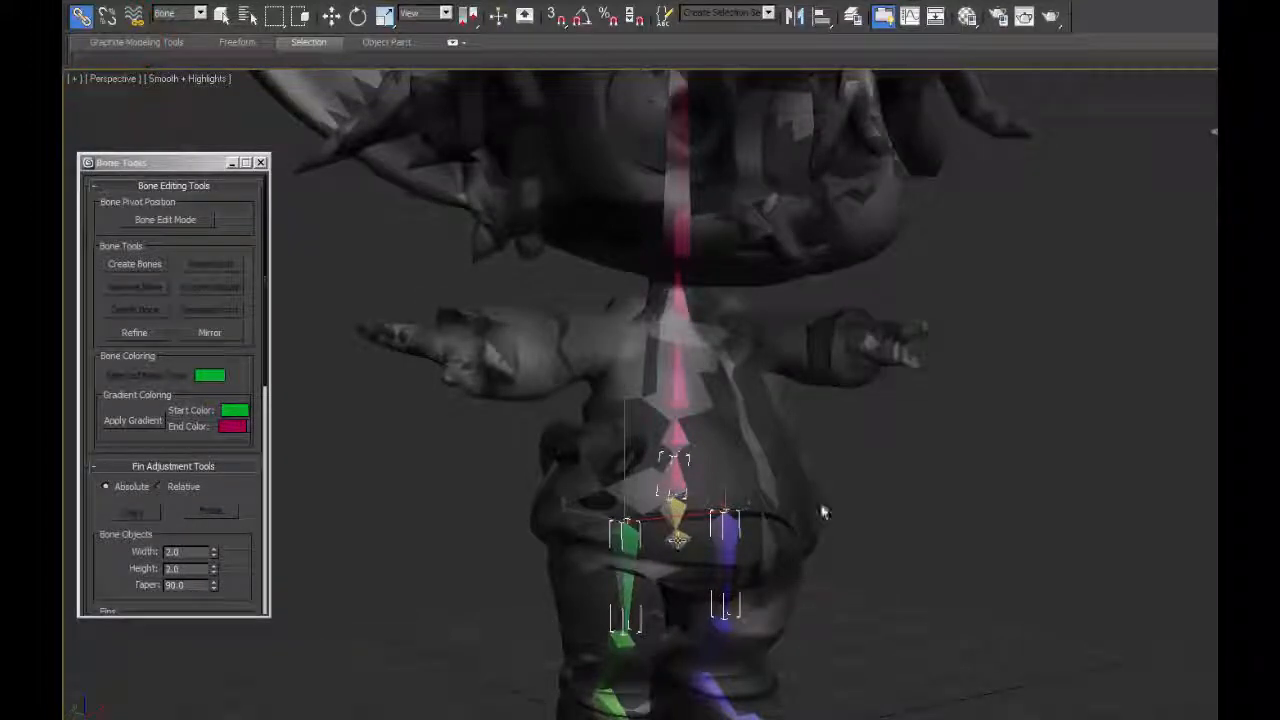
# Examine the linked skeleton inside the character from the front and side, from the feet up to the head.
pyautogui.keyDown('alt'); pyautogui.moveTo(824, 512); pyautogui.dragTo(911, 560, button='middle'); pyautogui.keyUp('alt')
pyautogui.moveTo(703, 557); pyautogui.dragTo(757, 446, button='middle')
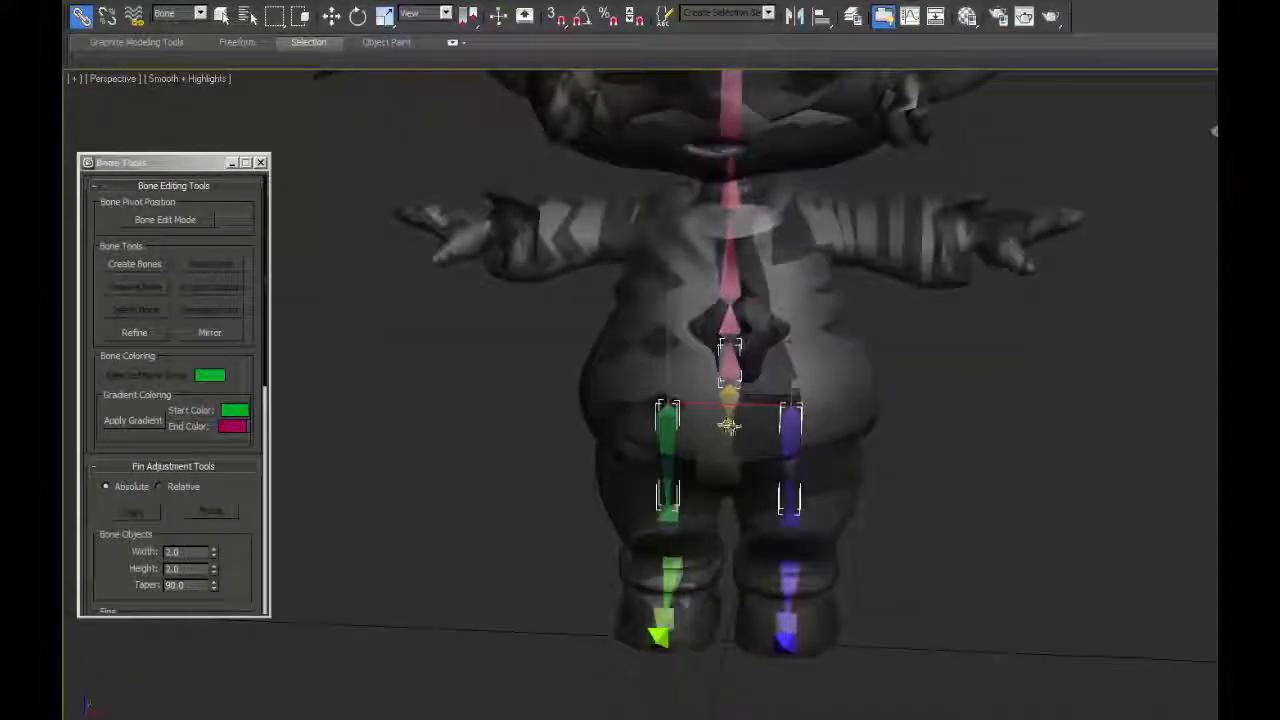
pyautogui.keyDown('alt'); pyautogui.moveTo(890, 497); pyautogui.dragTo(934, 491, button='middle'); pyautogui.keyUp('alt')
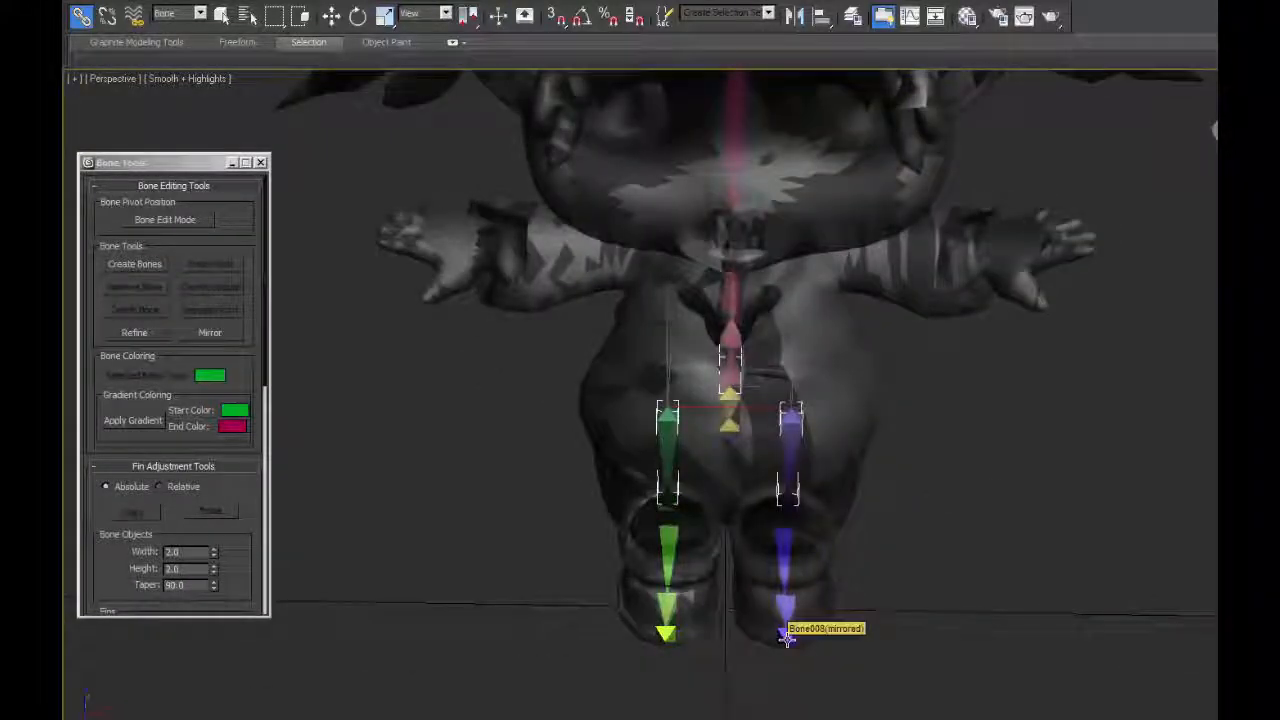
pyautogui.keyDown('alt'); pyautogui.moveTo(717, 651); pyautogui.dragTo(751, 618, button='middle'); pyautogui.keyUp('alt')
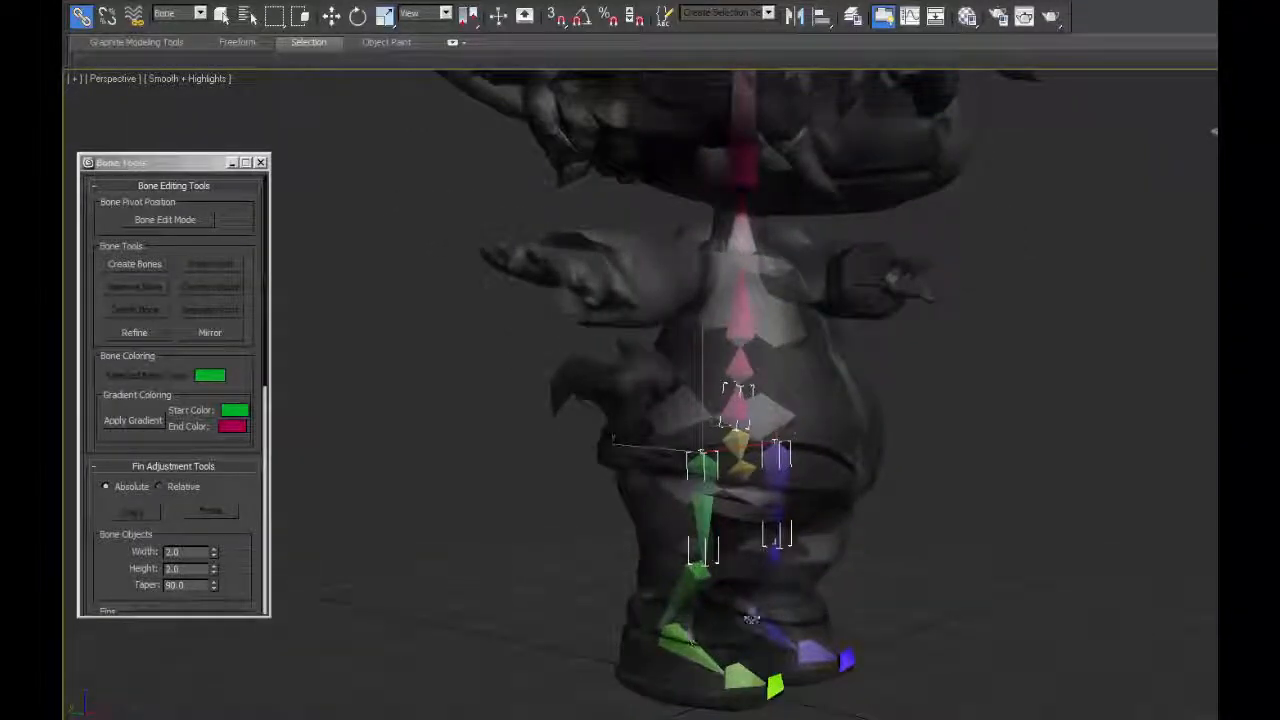
pyautogui.keyDown('alt'); pyautogui.moveTo(920, 437); pyautogui.dragTo(745, 655, button='middle'); pyautogui.keyUp('alt')
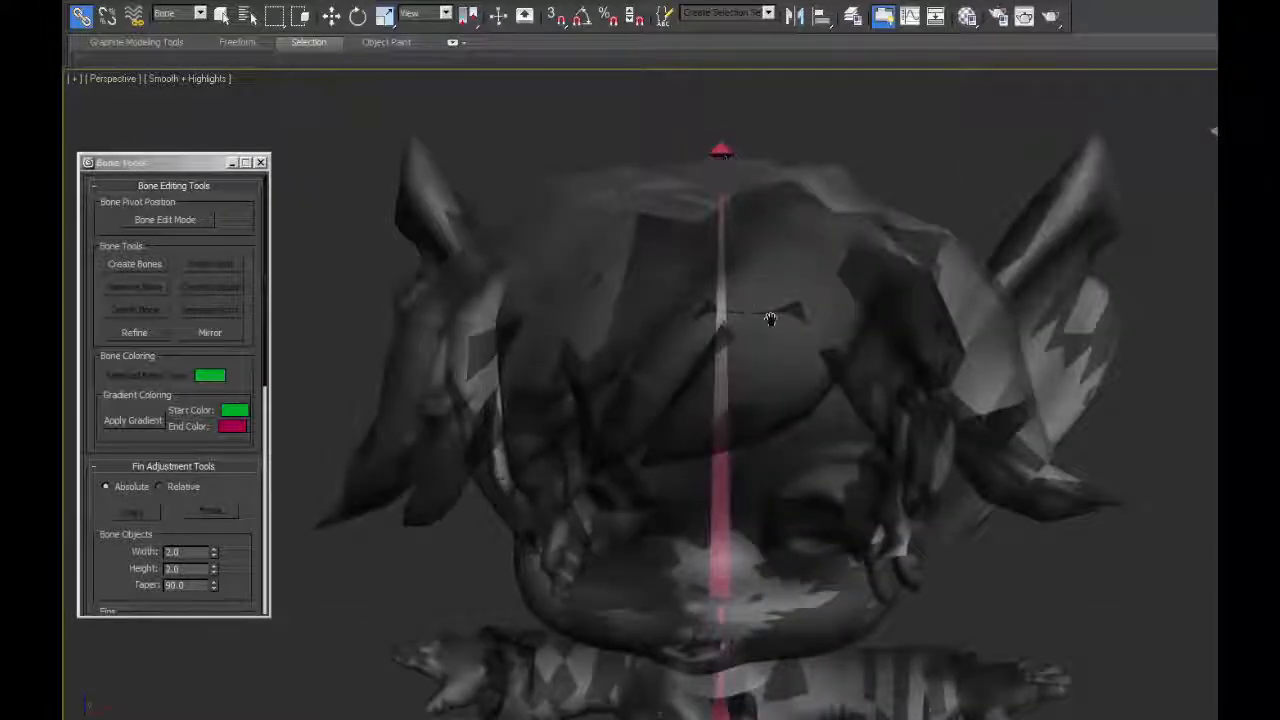
pyautogui.moveTo(770, 318); pyautogui.dragTo(777, 237, button='middle')
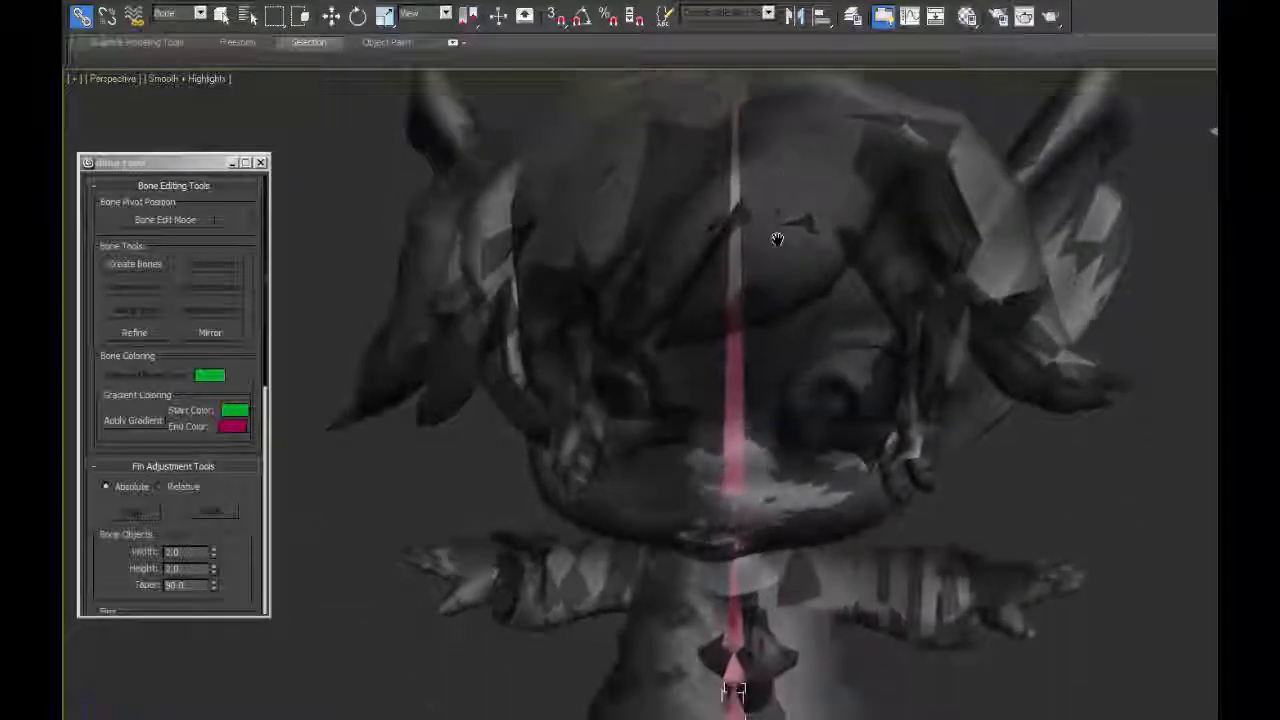
pyautogui.scroll(-3, 876, 523)
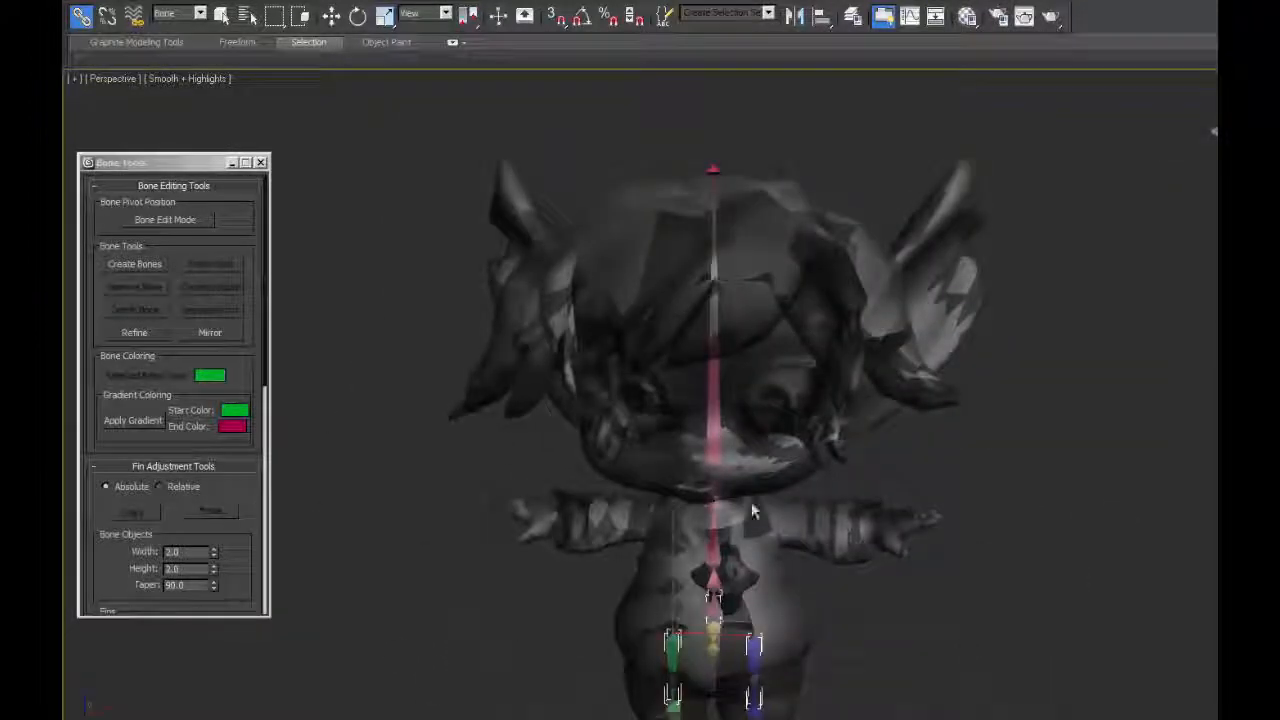
# Limit selection to Geometry and select the character's Head mesh in the front view.
pyautogui.press('t')
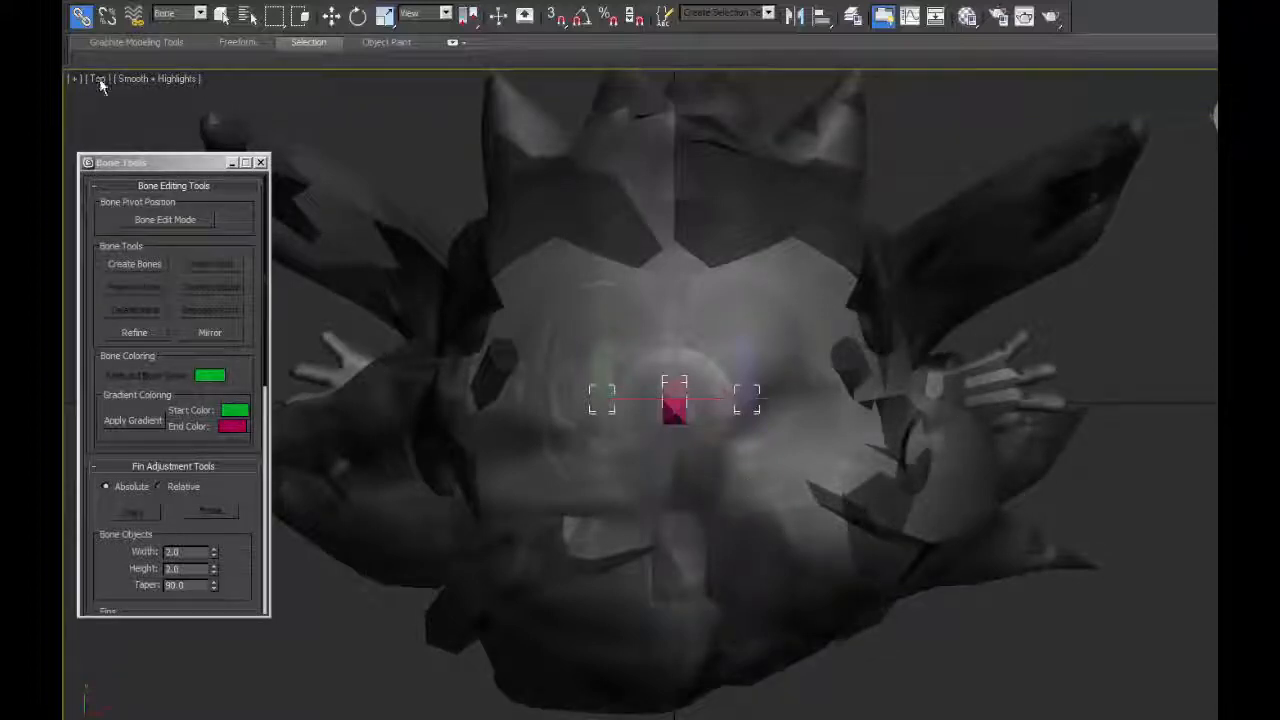
pyautogui.press('b')
pyautogui.scroll(-3, 828, 269)
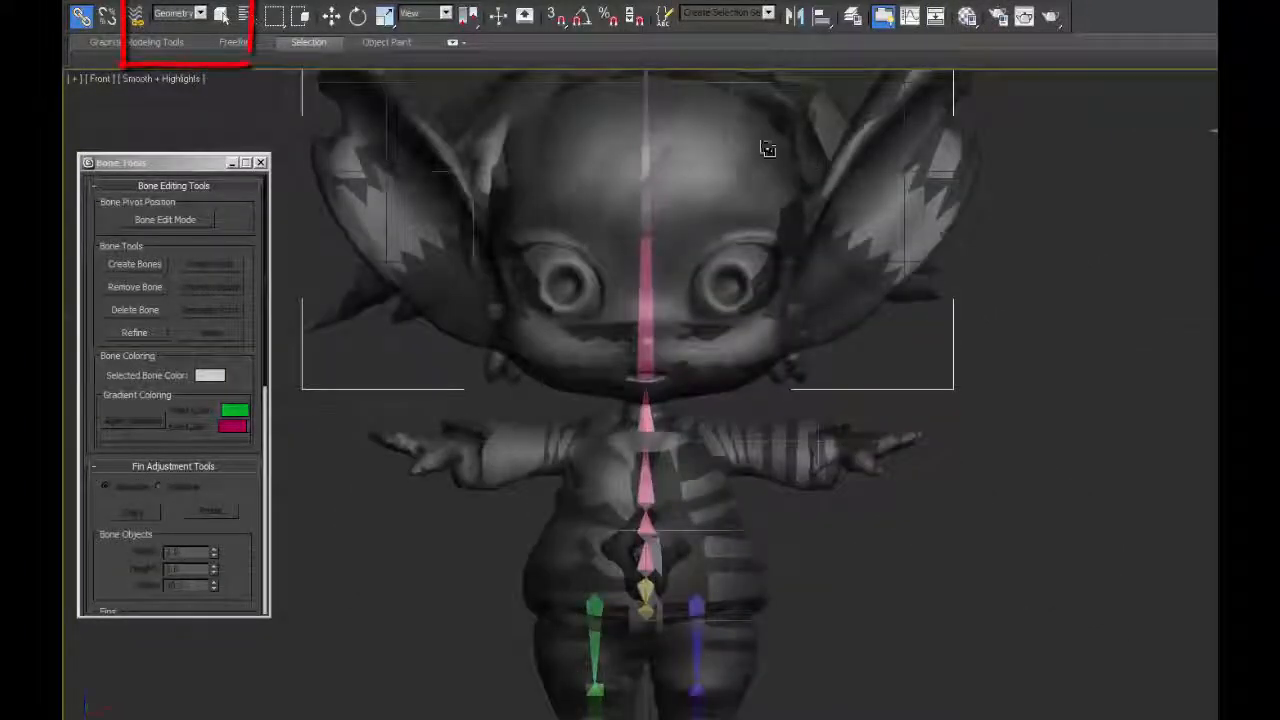
pyautogui.click(221, 16)
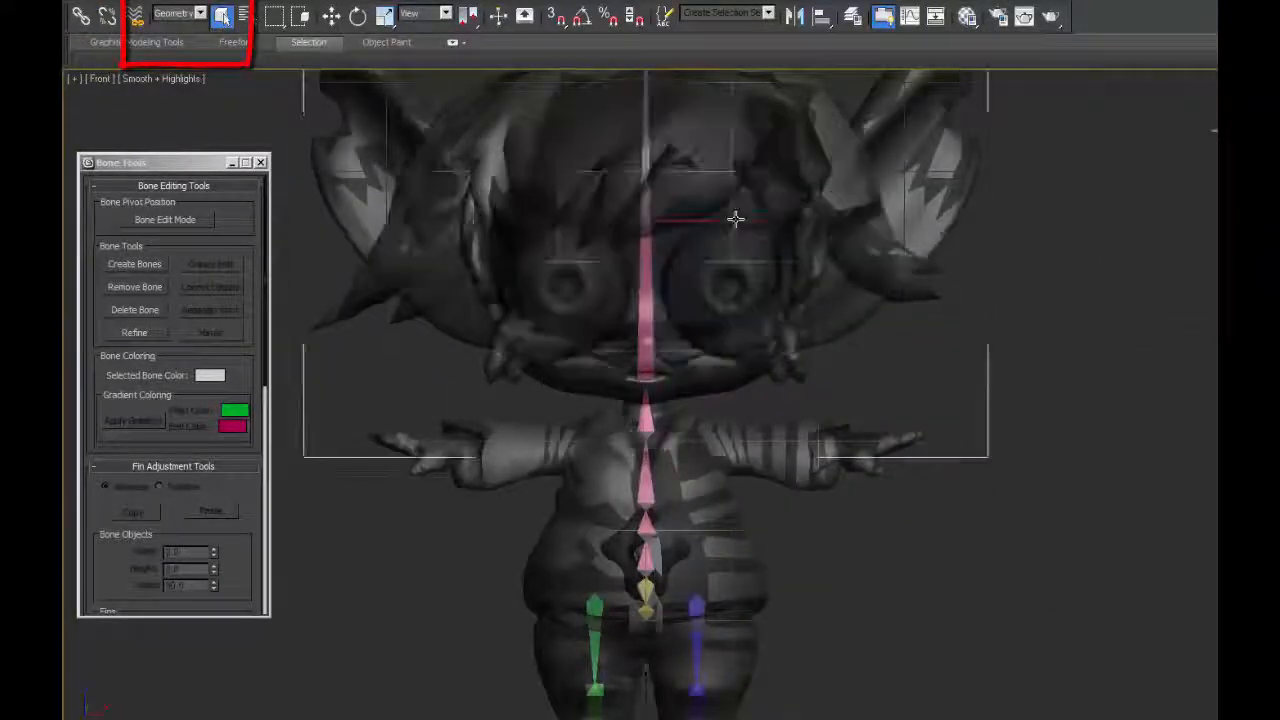
pyautogui.moveTo(971, 249)
pyautogui.mouseDown(button='middle')
pyautogui.moveTo(1038, 215)
pyautogui.moveTo(1005, 215)
pyautogui.mouseUp(button='middle')
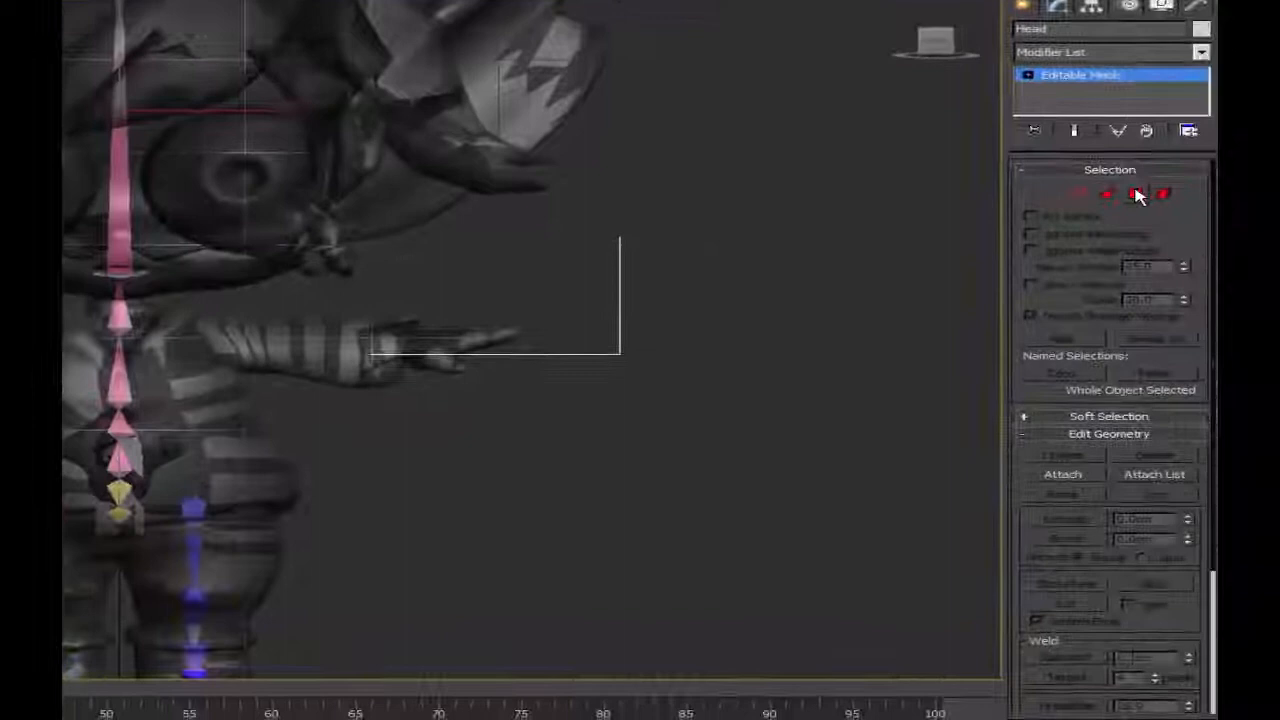
# Leave the Head mesh's Polygon selection level and convert the mesh to Editable Poly.
pyautogui.moveTo(1215, 348); pyautogui.dragTo(1217, 454)
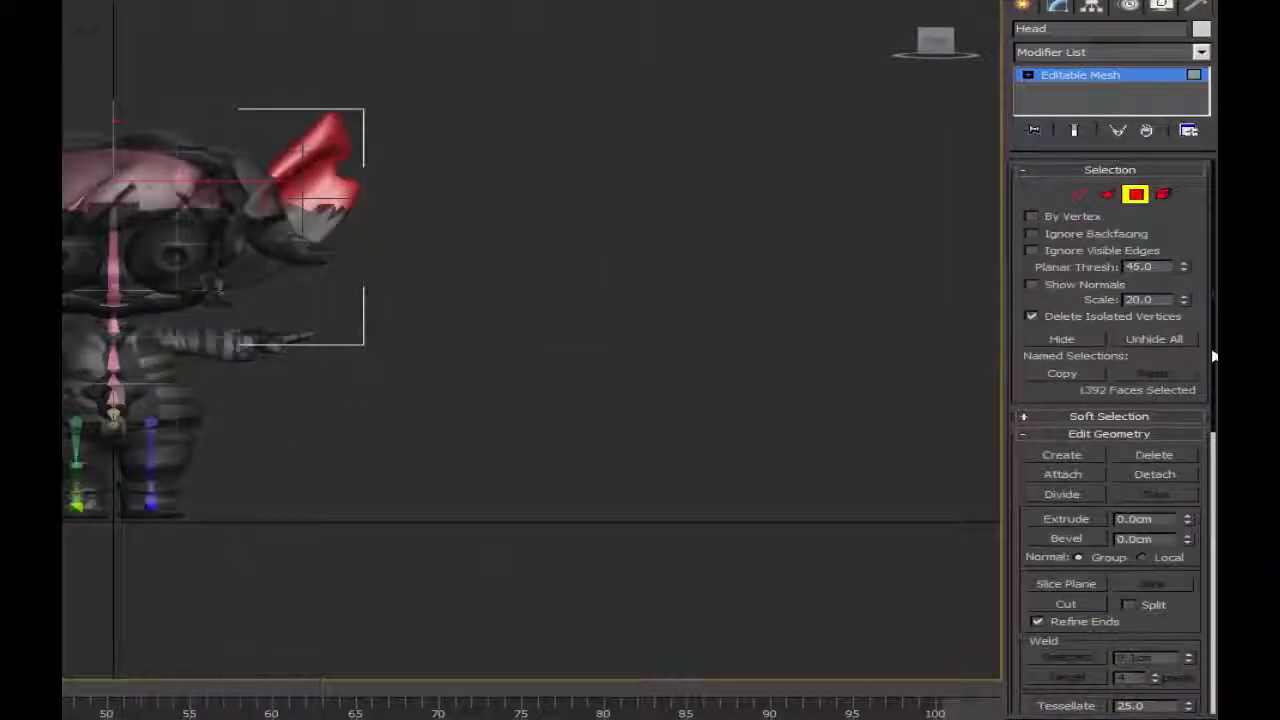
pyautogui.moveTo(1213, 352)
pyautogui.mouseDown()
pyautogui.moveTo(1214, 534)
pyautogui.moveTo(1213, 352)
pyautogui.mouseUp()
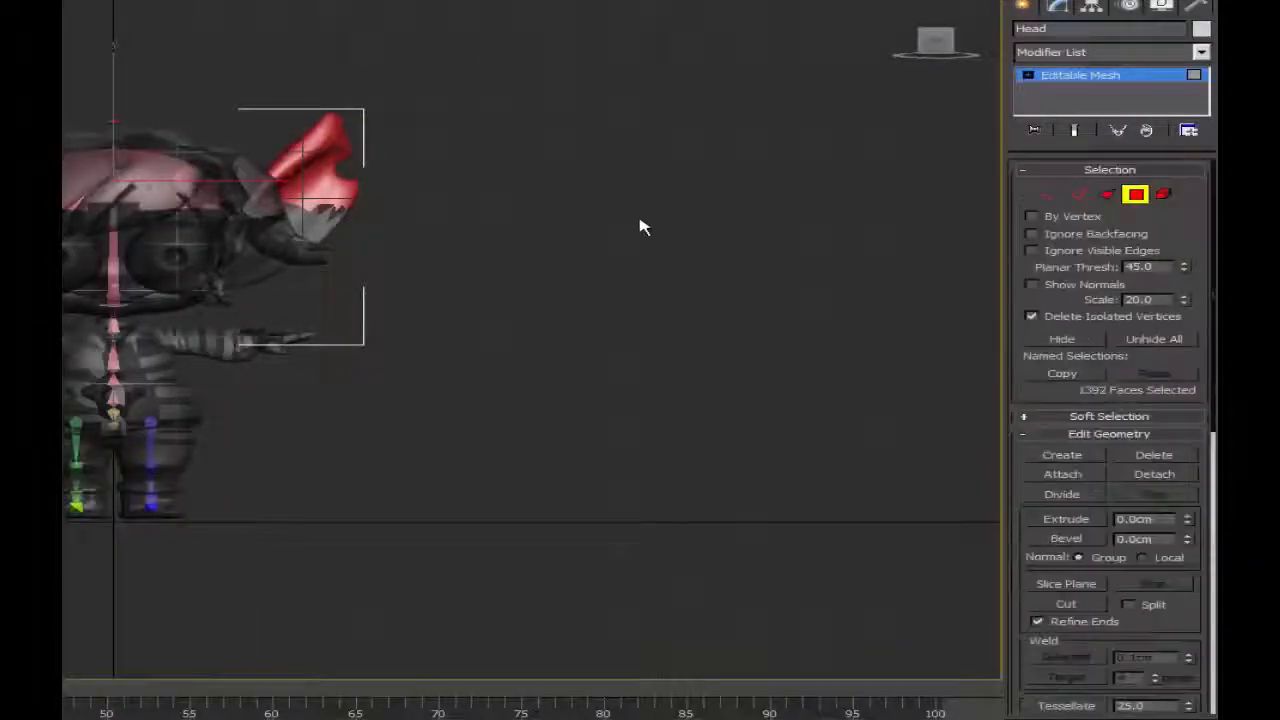
pyautogui.click(214, 217)
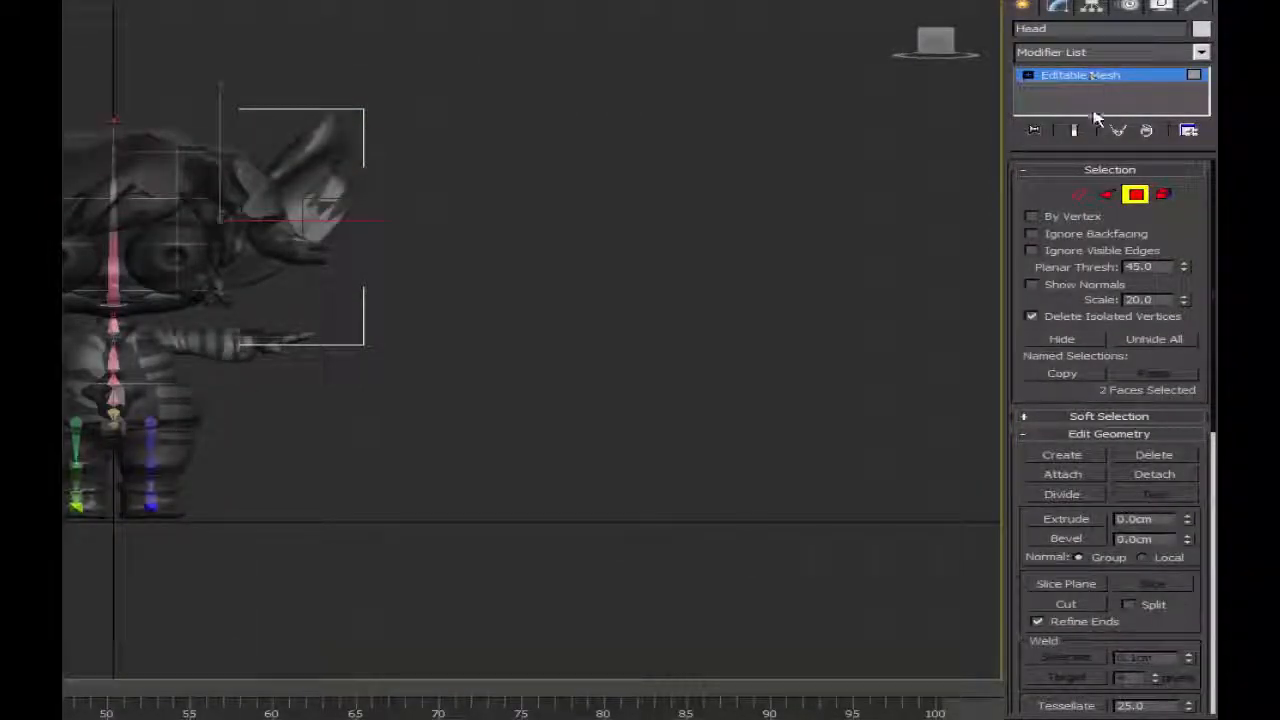
pyautogui.click(1136, 194)
pyautogui.rightClick(1066, 78)
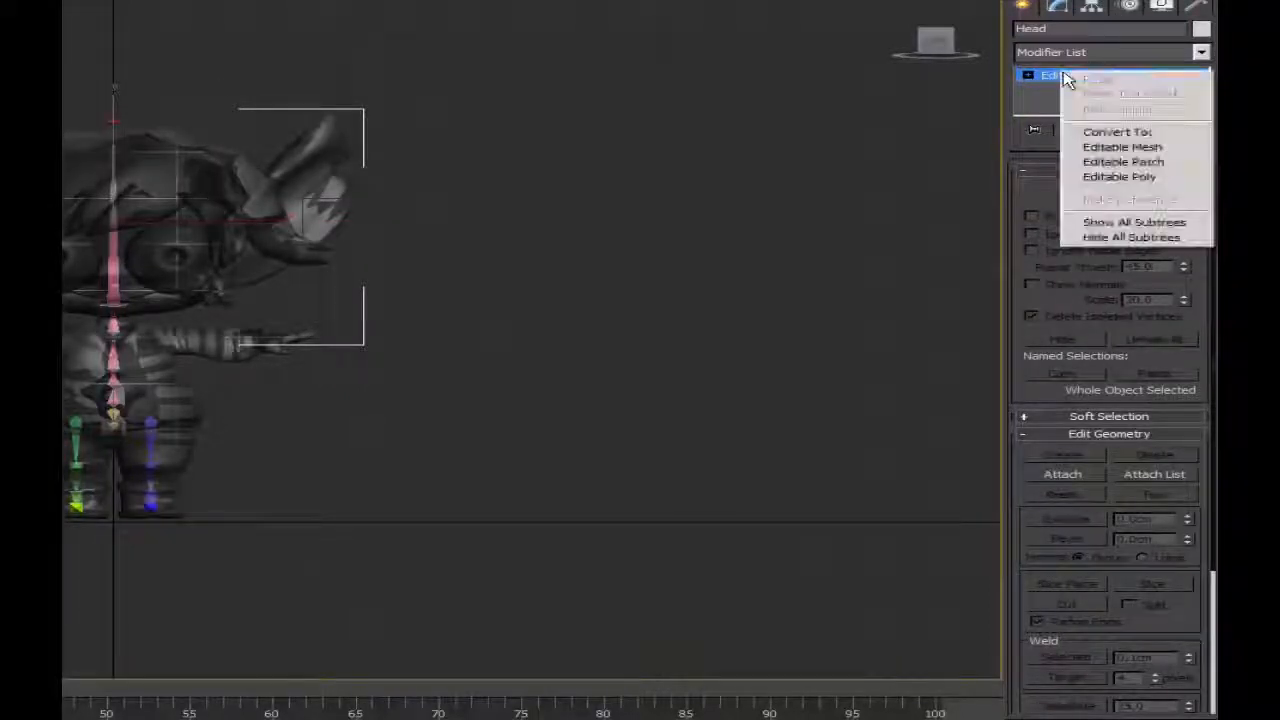
pyautogui.click(1121, 176)
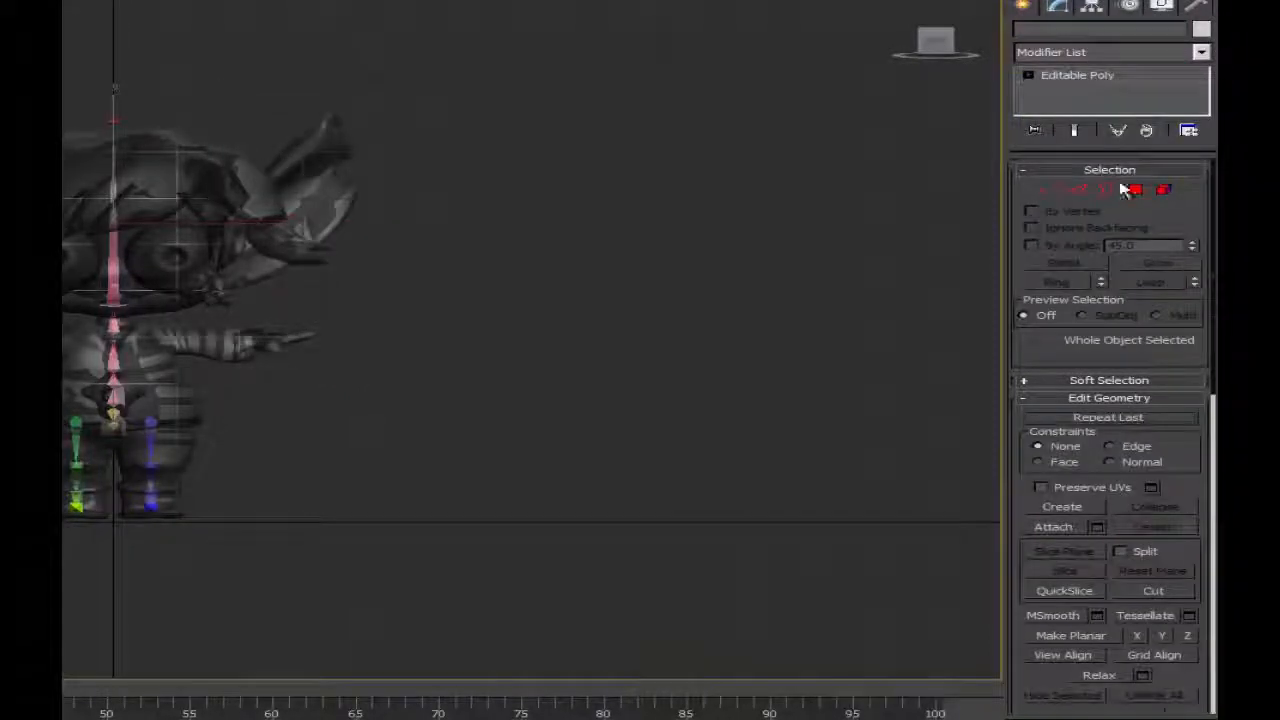
# Select the Head's face and ear polygons at Polygon level and review the options for hiding polygons.
pyautogui.click(1134, 190)
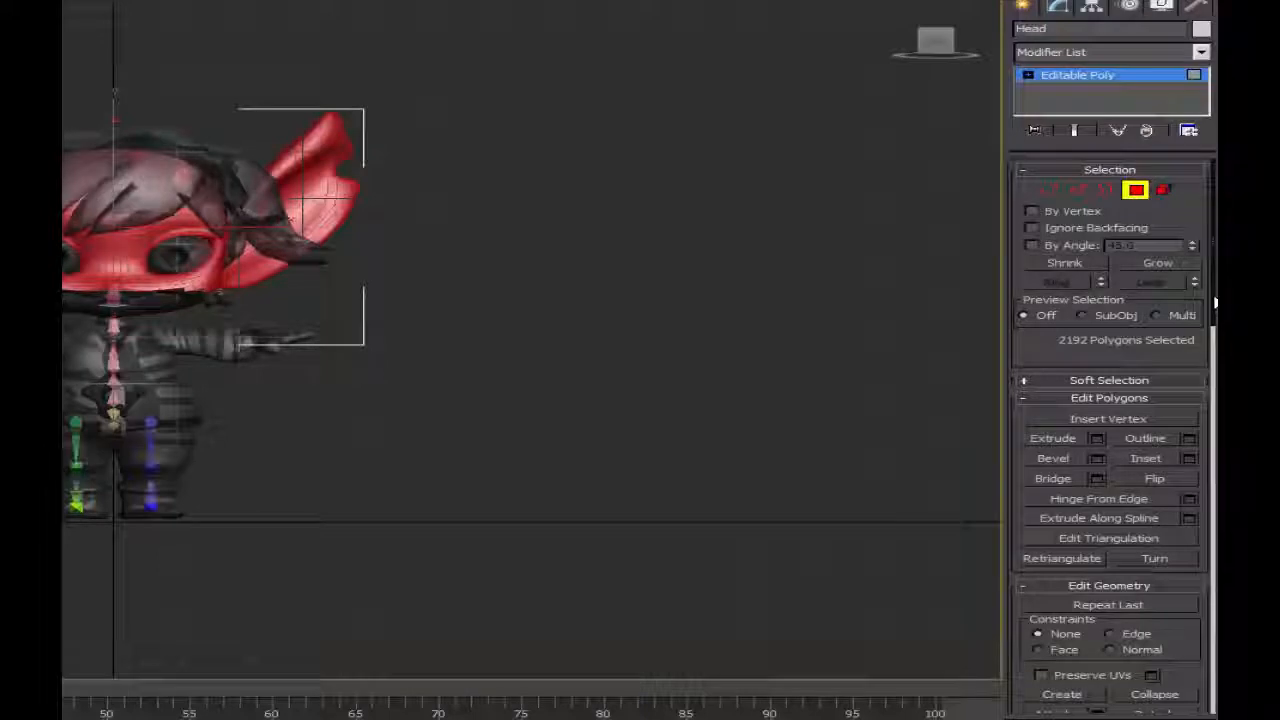
pyautogui.scroll(-8, 1212, 443)
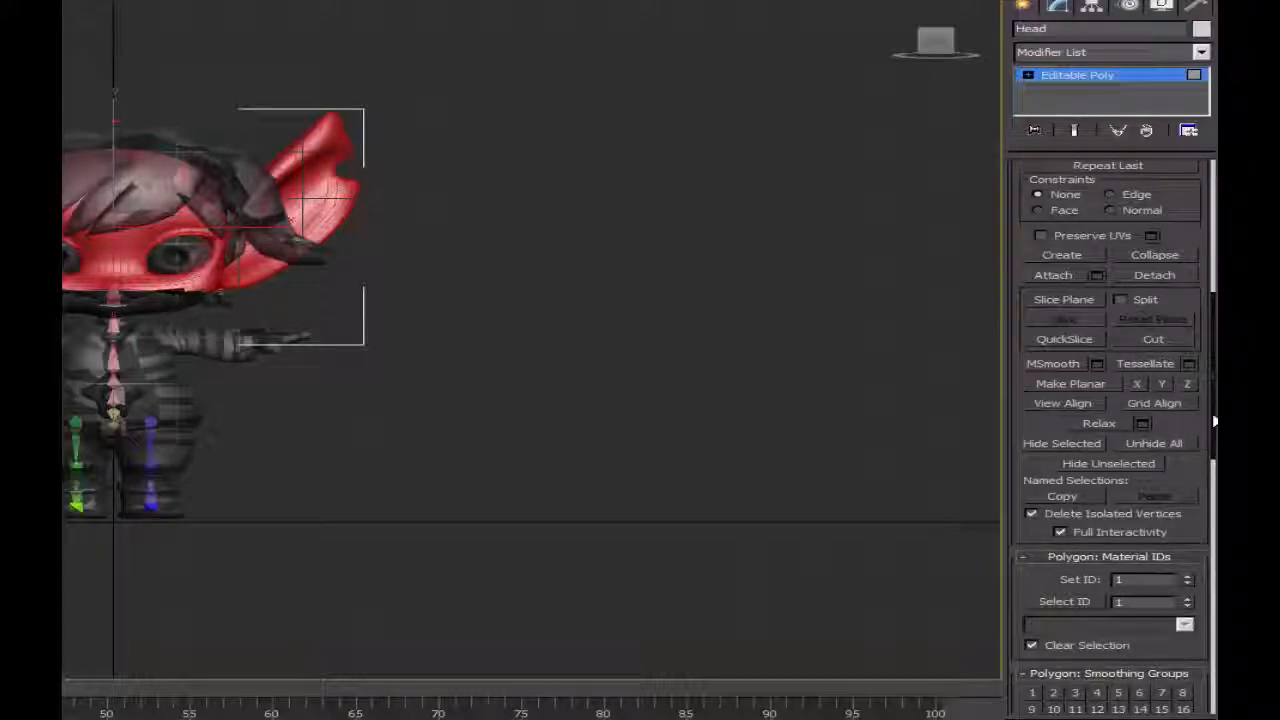
pyautogui.scroll(8, 1213, 423)
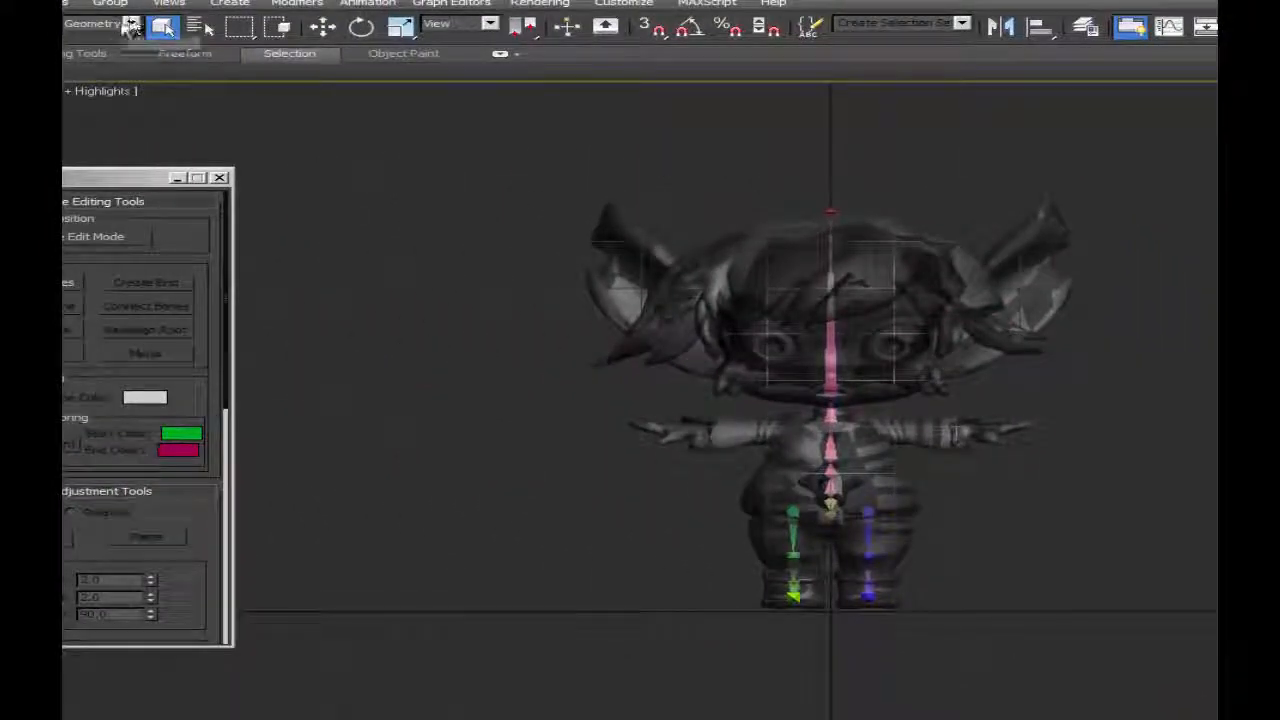
# Hide the character's hair and the Head mesh, leaving the eyes, body and bones in the scene.
pyautogui.click(963, 292)
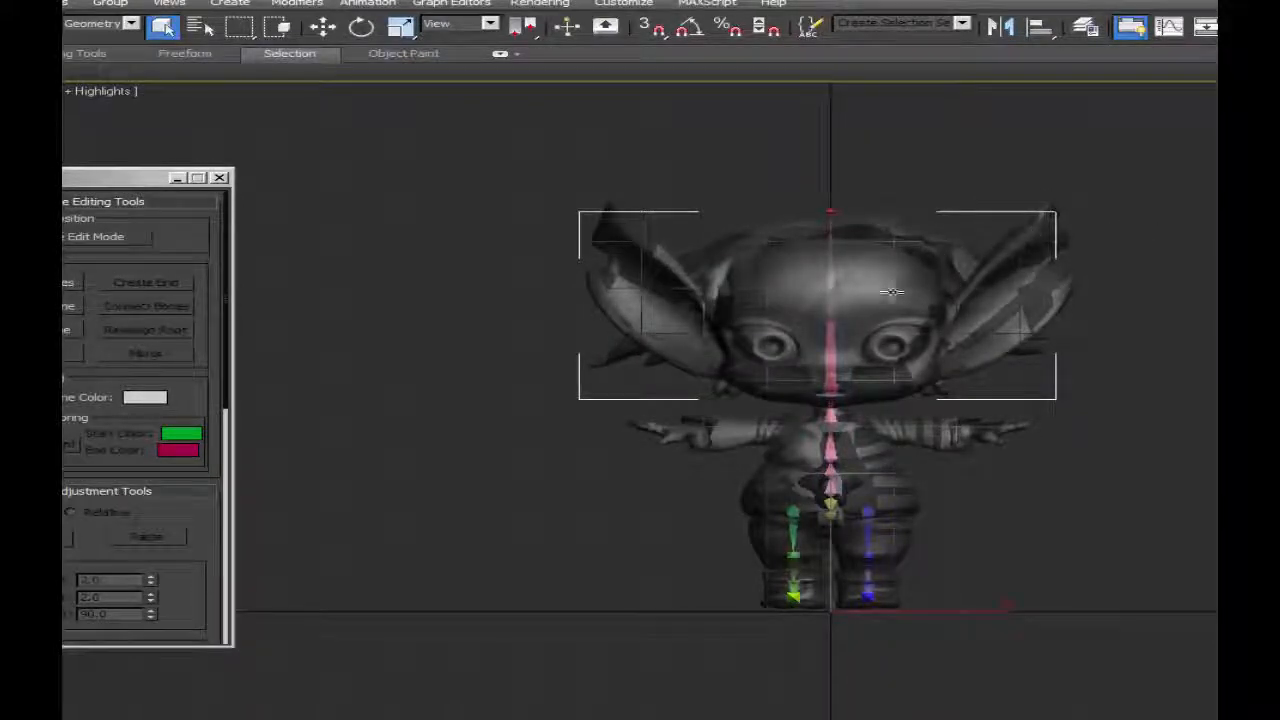
pyautogui.rightClick(892, 292)
pyautogui.click(960, 242)
pyautogui.click(911, 274)
pyautogui.rightClick(911, 274)
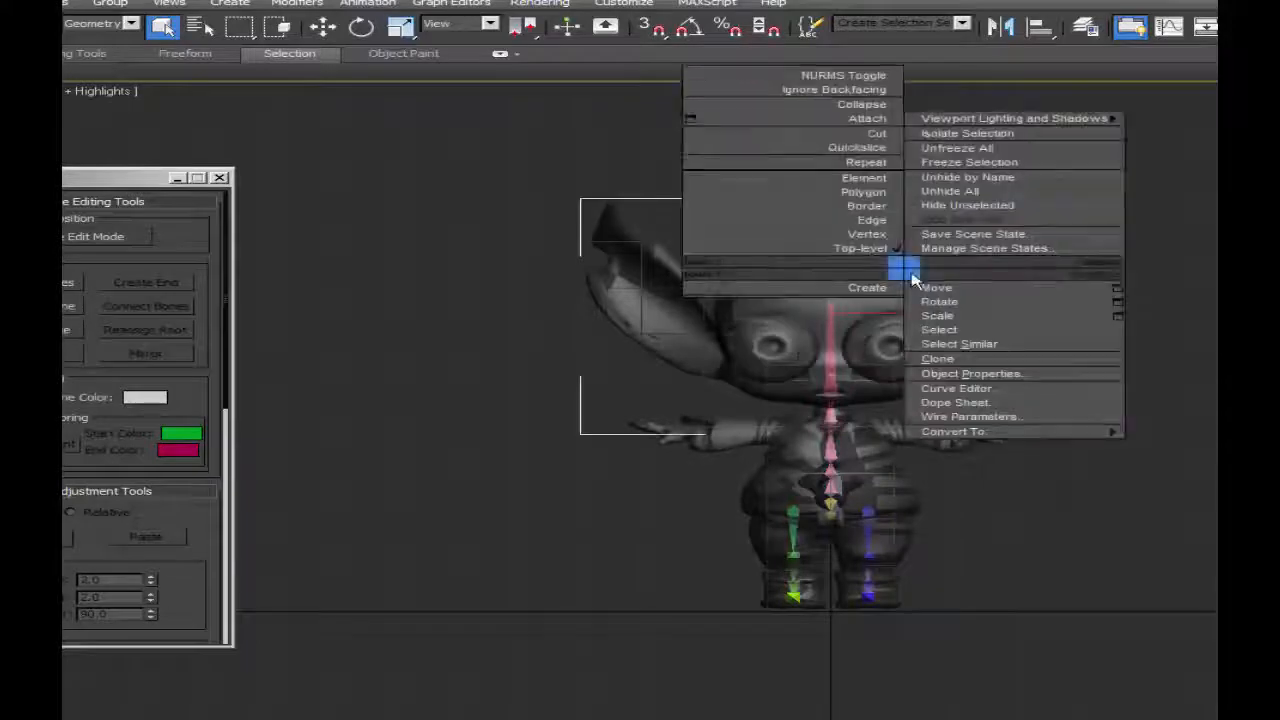
pyautogui.click(966, 219)
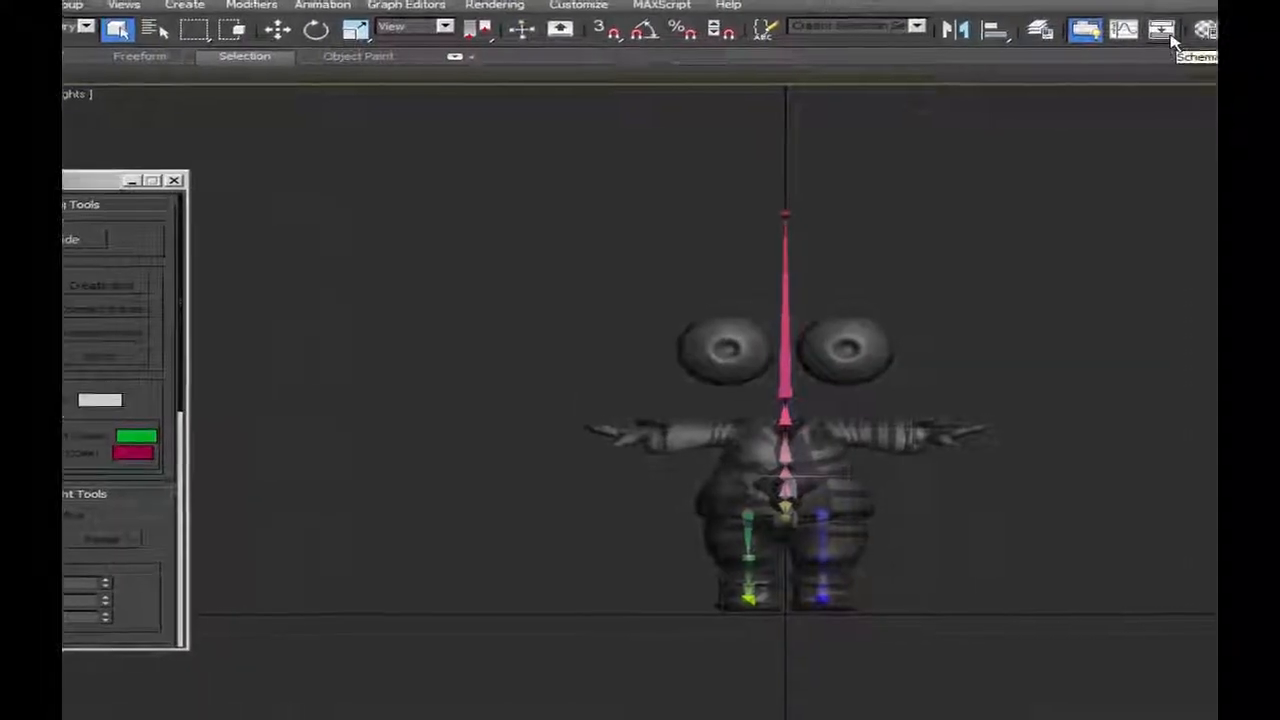
# Open the layer manager, inspect the objects on layer 0 (default), and close the manager.
pyautogui.click(1040, 30)
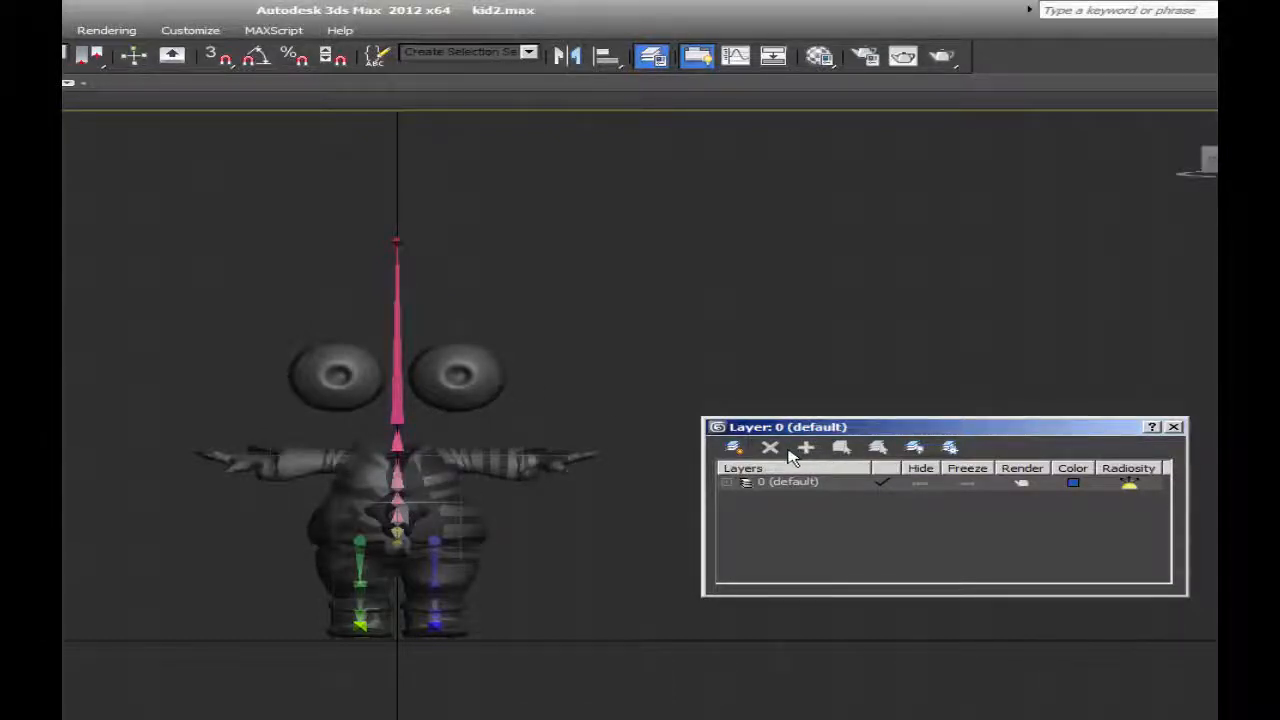
pyautogui.click(727, 484)
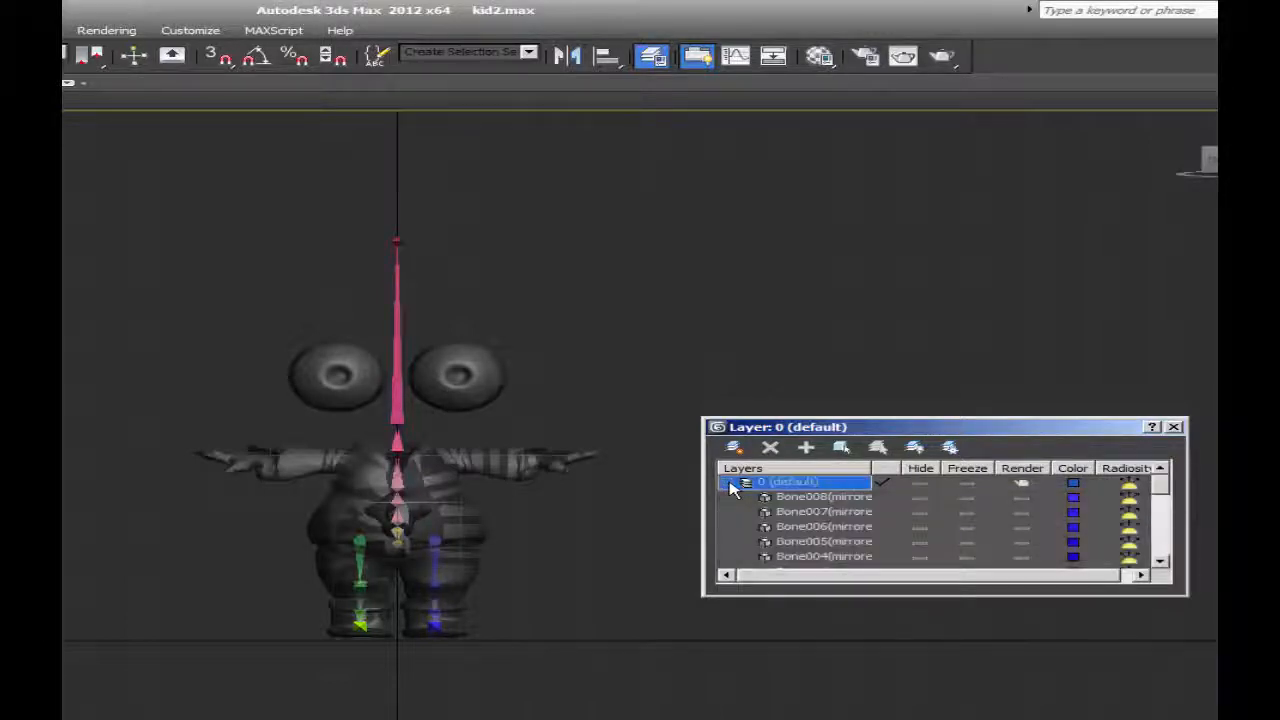
pyautogui.click(729, 484)
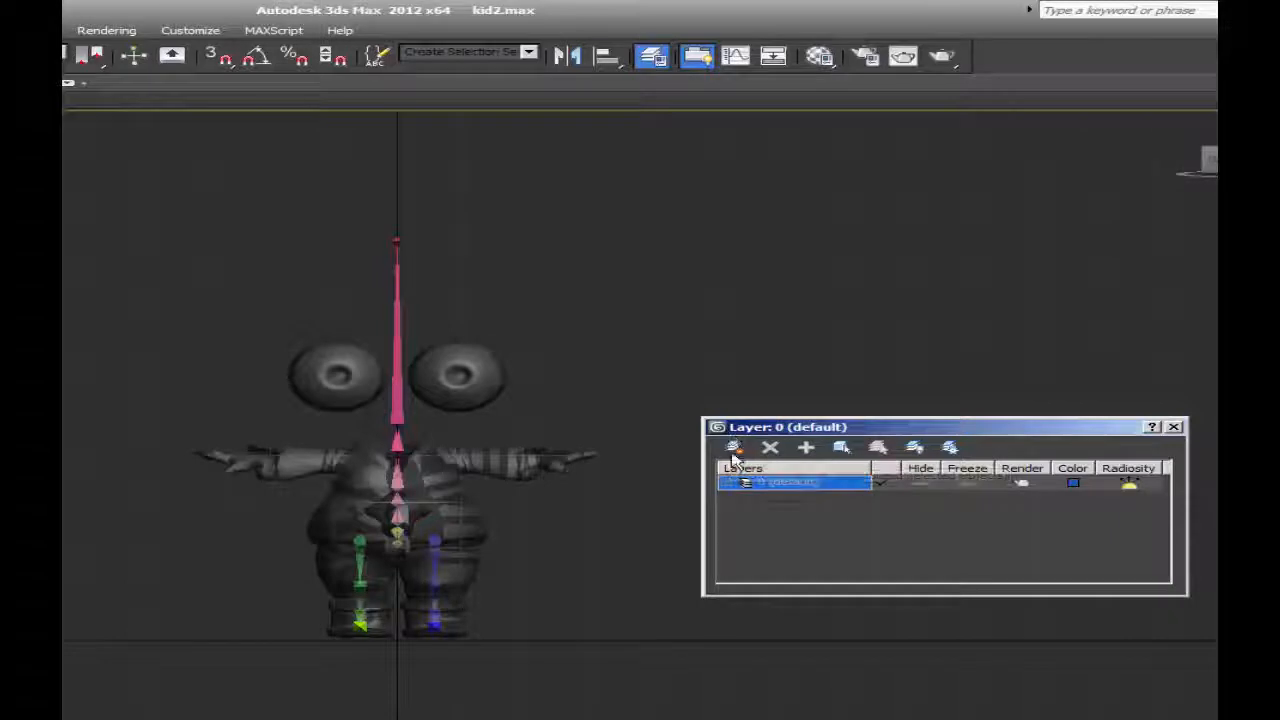
pyautogui.moveTo(735, 427); pyautogui.dragTo(699, 380)
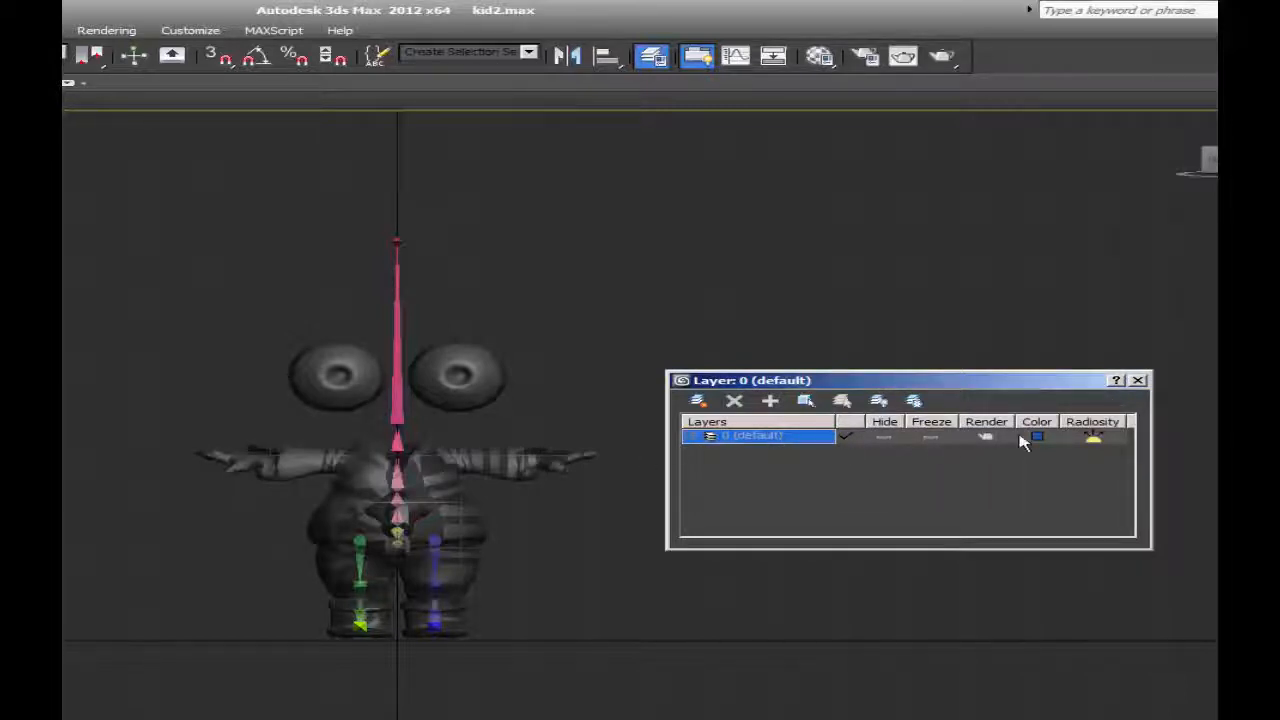
pyautogui.click(1138, 380)
# Select both eyeballs and hide them.
pyautogui.click(470, 372)
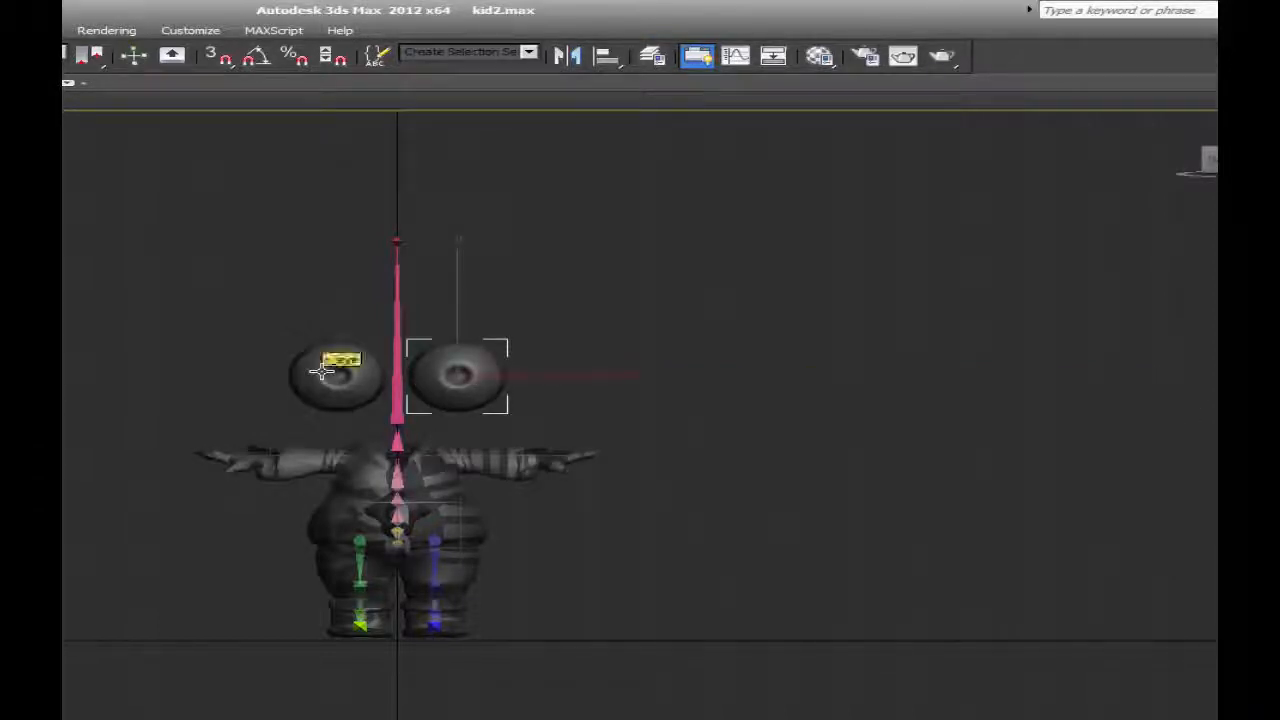
pyautogui.keyDown('ctrl'); pyautogui.click(321, 371); pyautogui.keyUp('ctrl')
pyautogui.rightClick(327, 370)
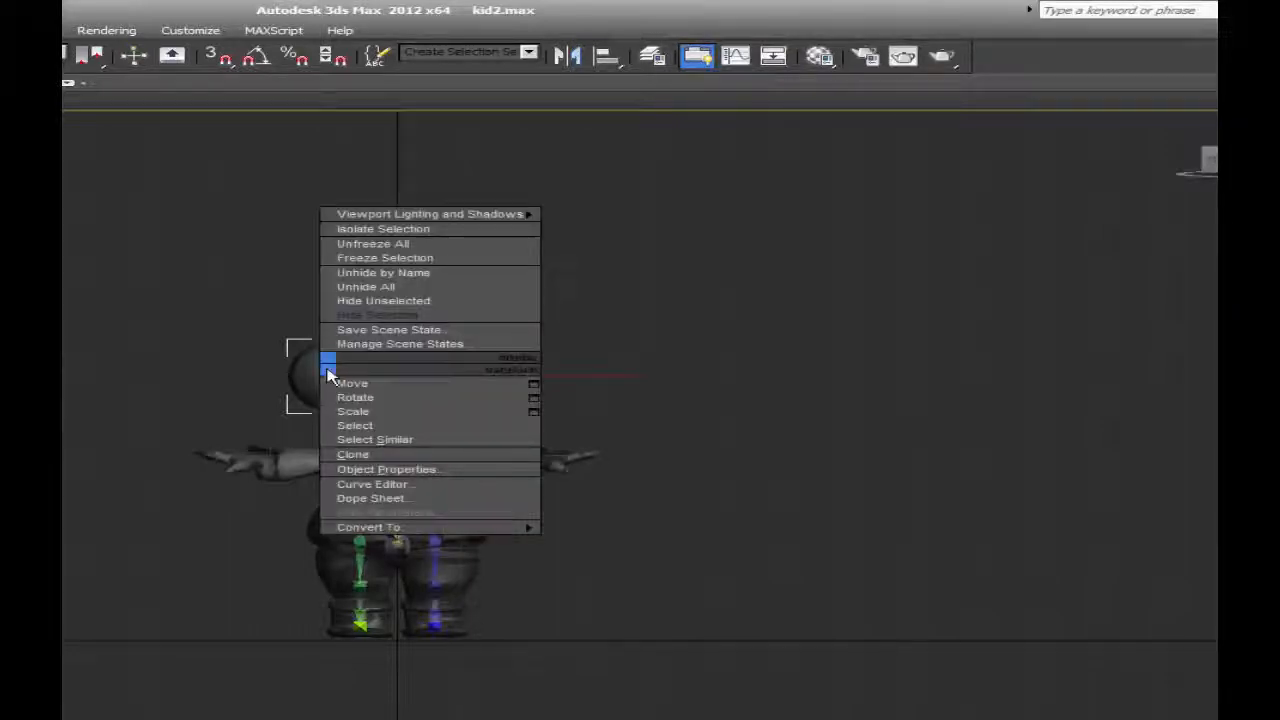
pyautogui.click(350, 316)
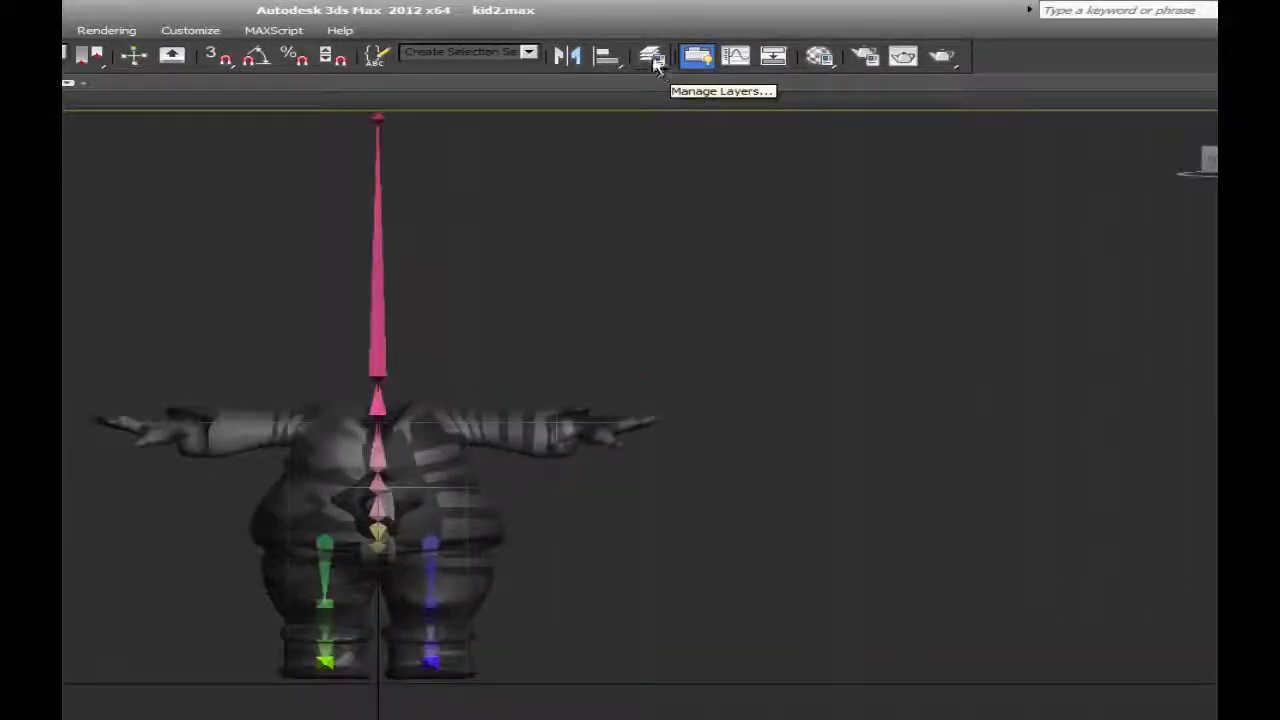
# Check the scene's layers in the layer manager and close it.
pyautogui.click(653, 60)
pyautogui.click(1138, 380)
pyautogui.moveTo(420, 435); pyautogui.dragTo(430, 487, button='middle')
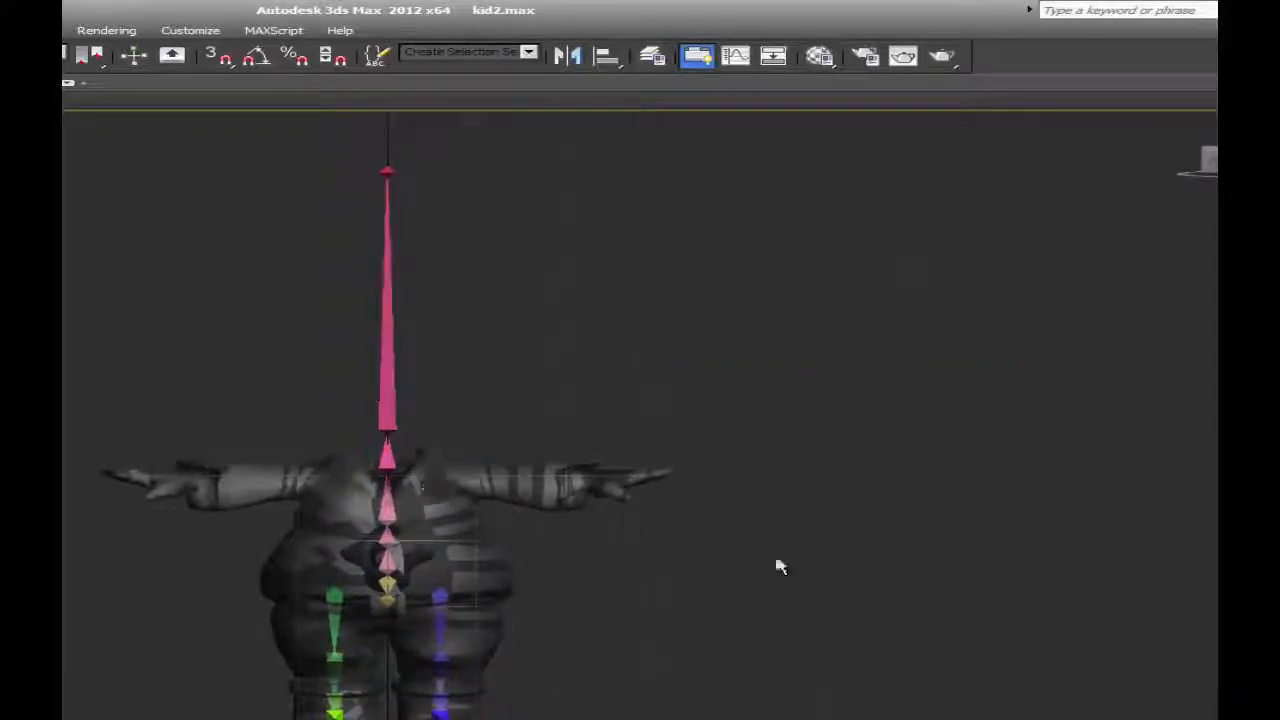
# Set the selection filter to Geometry.
pyautogui.click(85, 52)
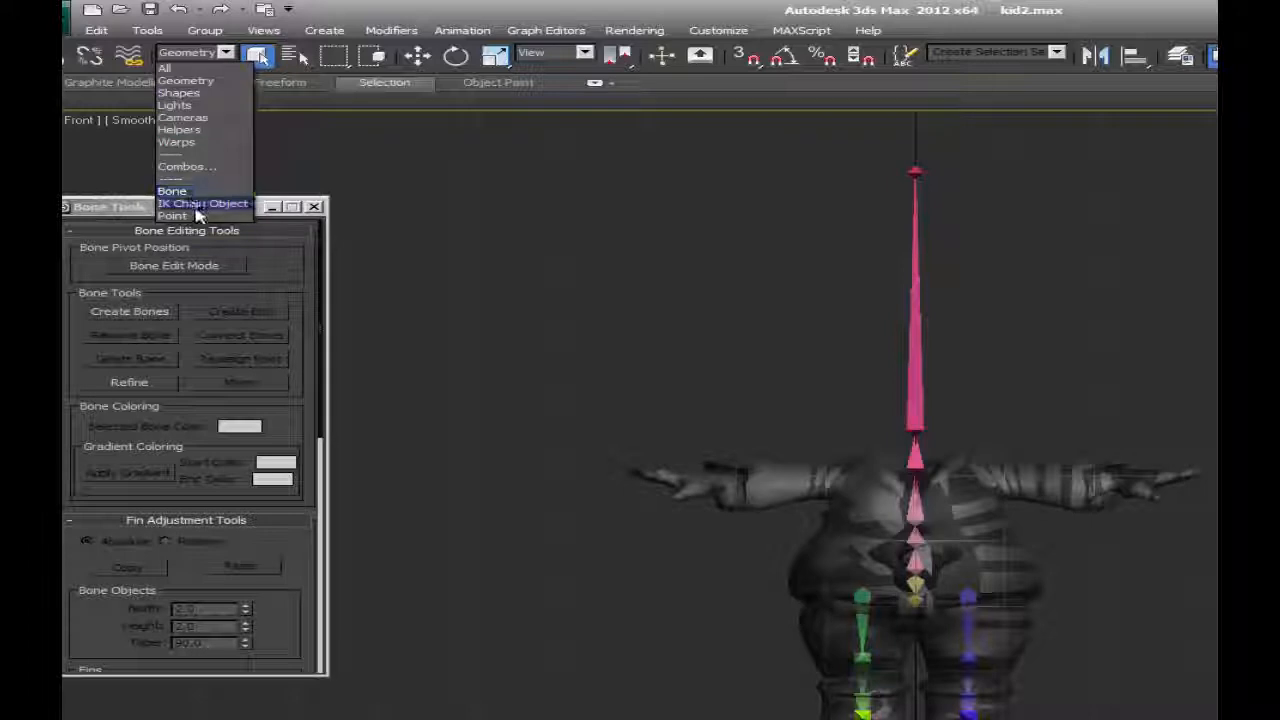
pyautogui.click(174, 79)
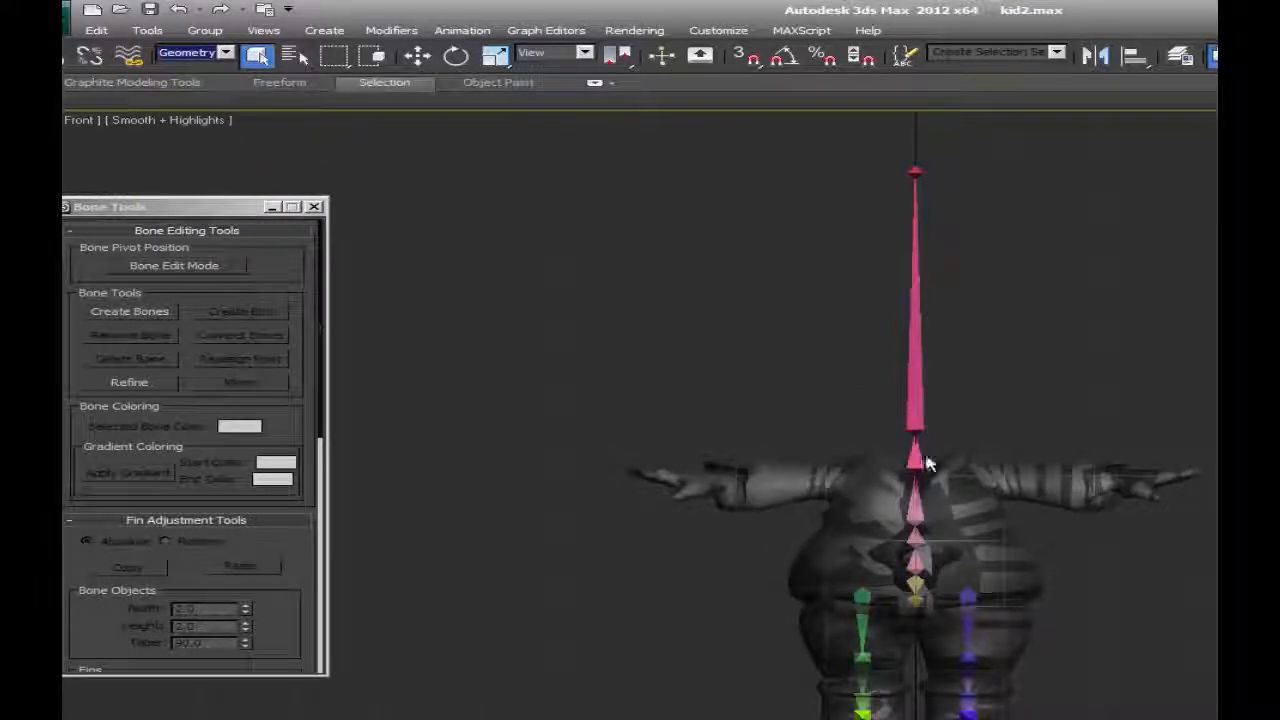
pyautogui.moveTo(1072, 484); pyautogui.dragTo(1102, 452, button='middle')
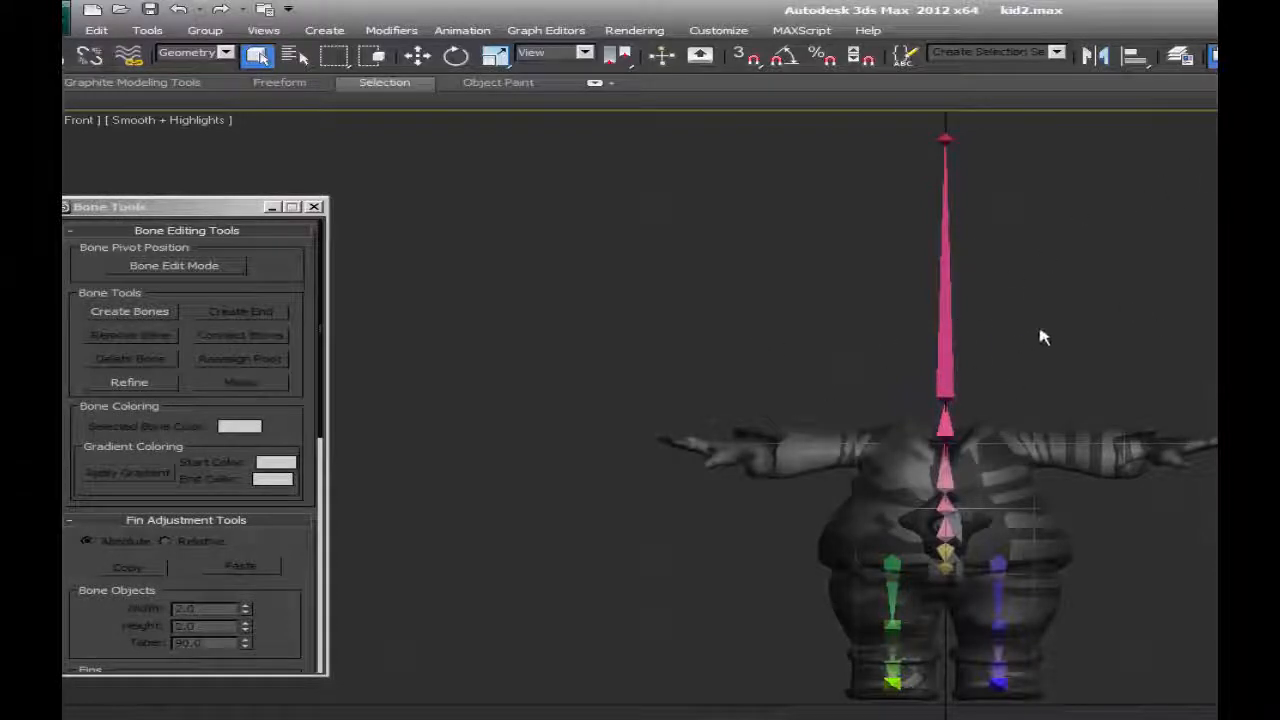
# Open the Select From Scene list and try its display filters, leaving geometry and bones listed.
pyautogui.click(296, 57)
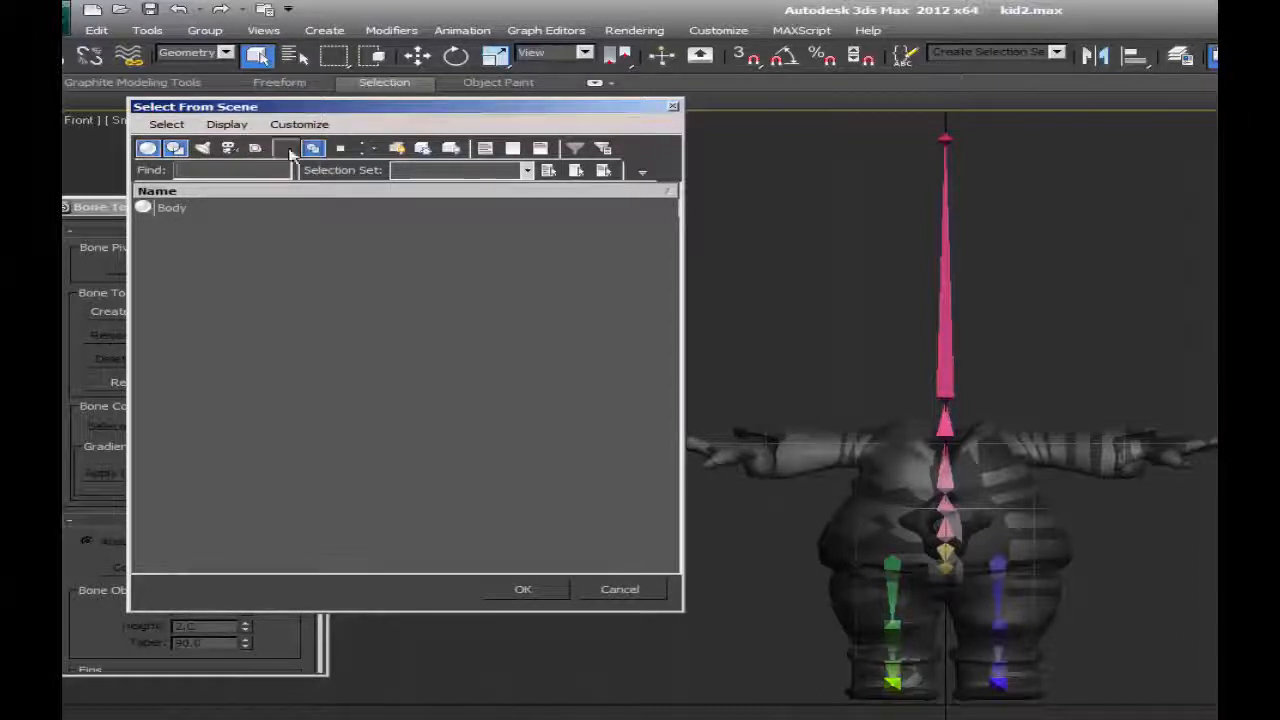
pyautogui.click(369, 149)
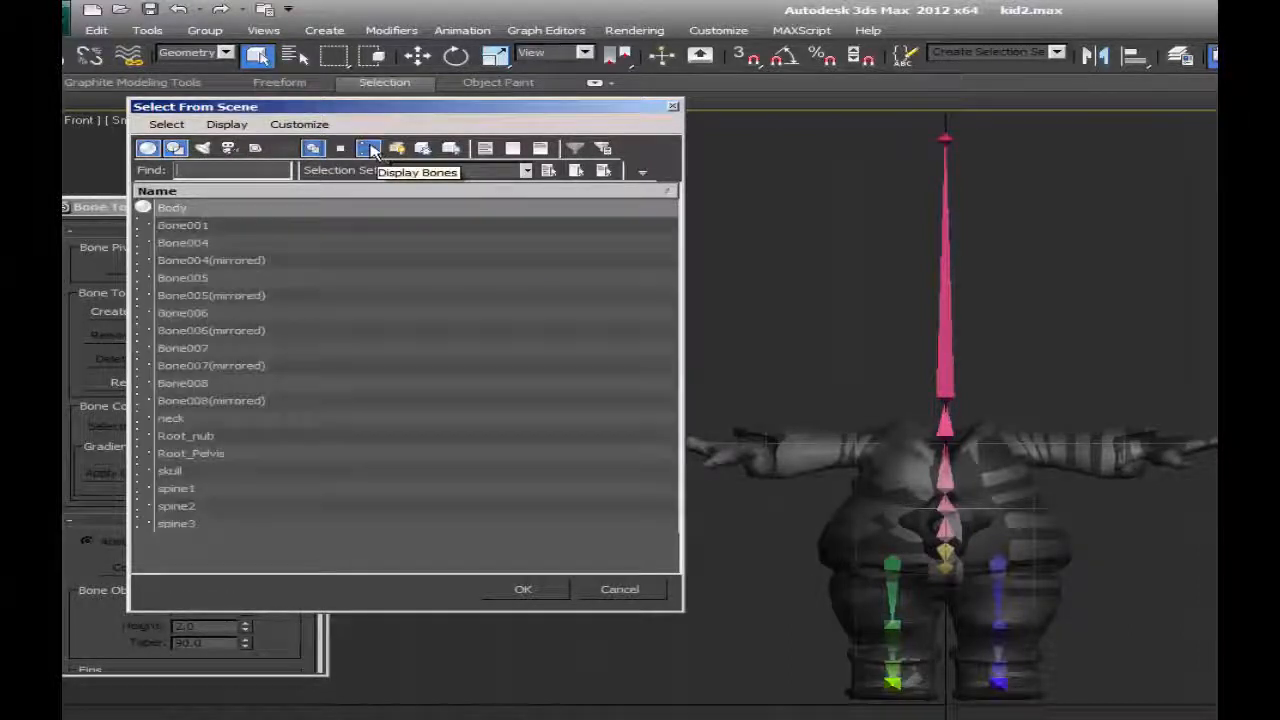
pyautogui.click(146, 149)
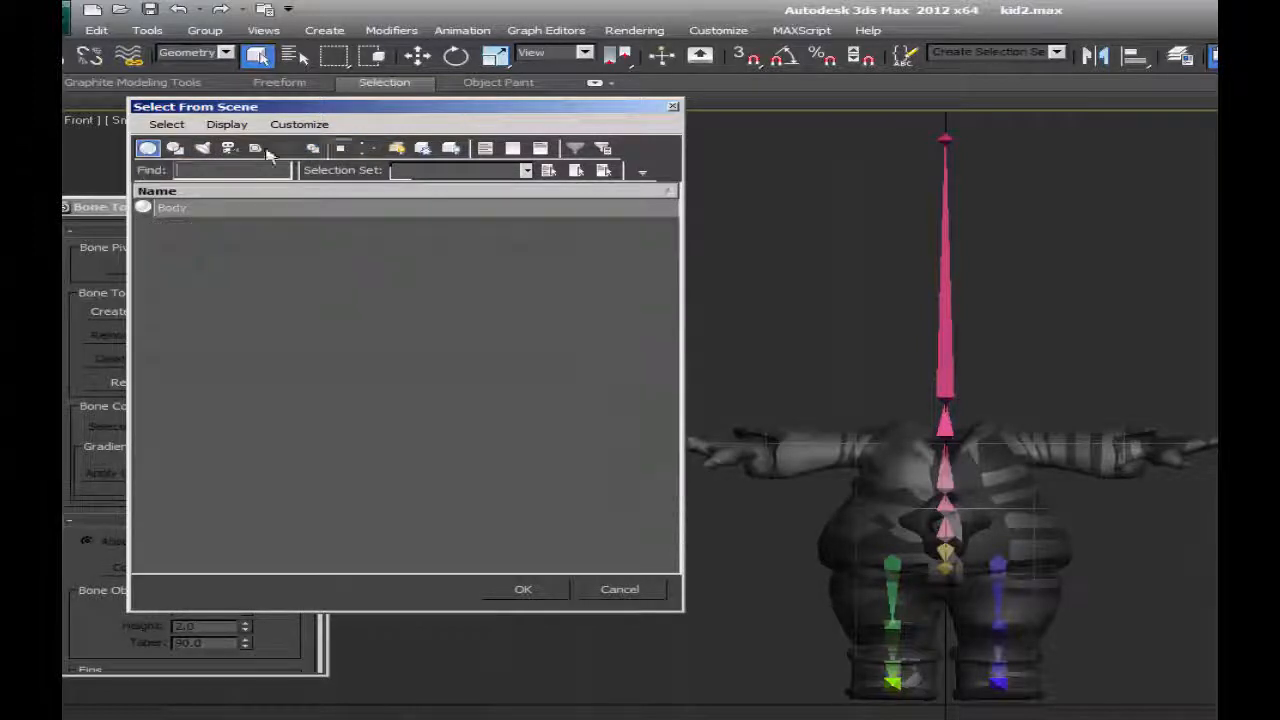
pyautogui.click(151, 153)
pyautogui.click(175, 150)
pyautogui.click(149, 150)
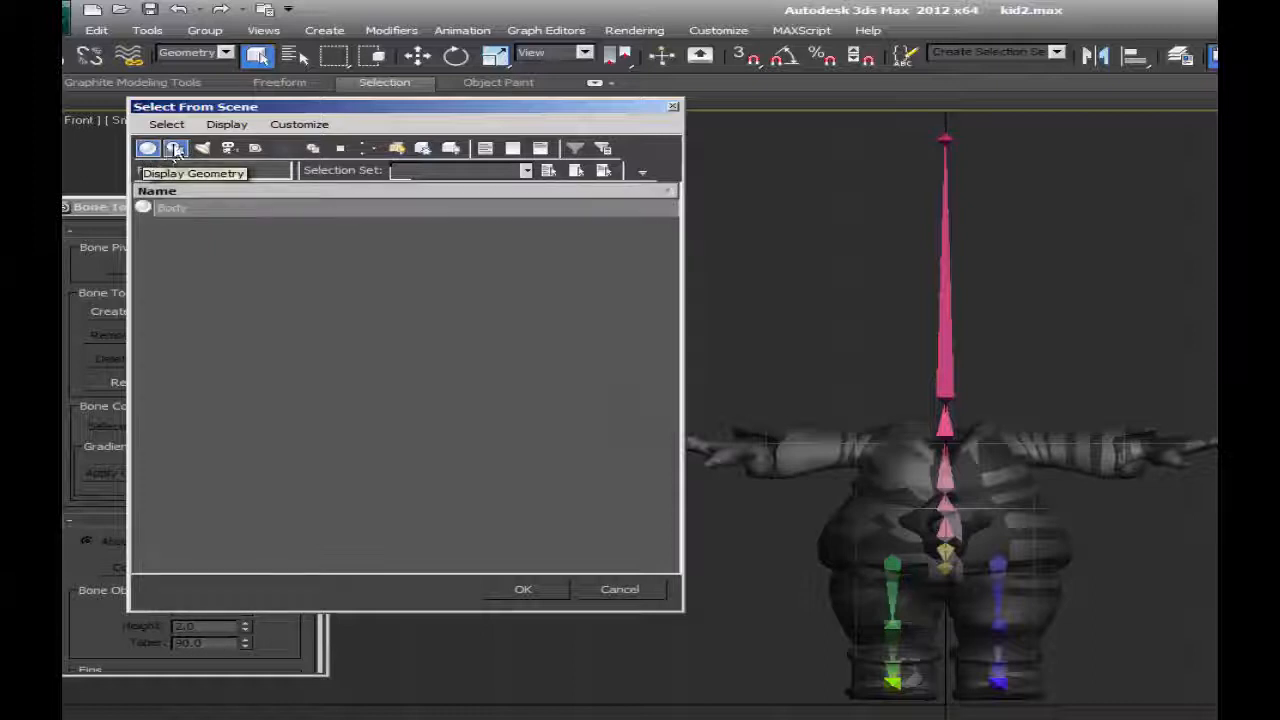
pyautogui.click(368, 148)
# Highlight several bones and the neck entry in the scene list to inspect their names, and cancel the selection.
pyautogui.click(167, 313)
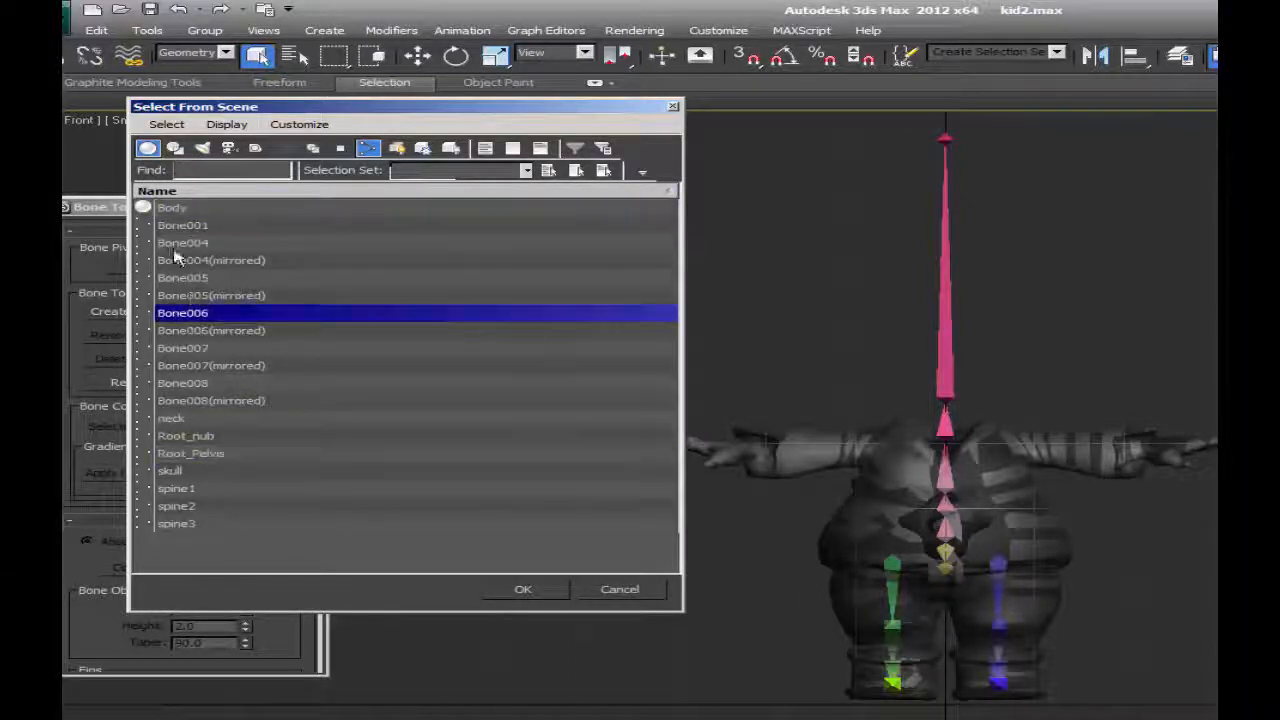
pyautogui.click(166, 295)
pyautogui.click(174, 243)
pyautogui.click(152, 332)
pyautogui.click(176, 418)
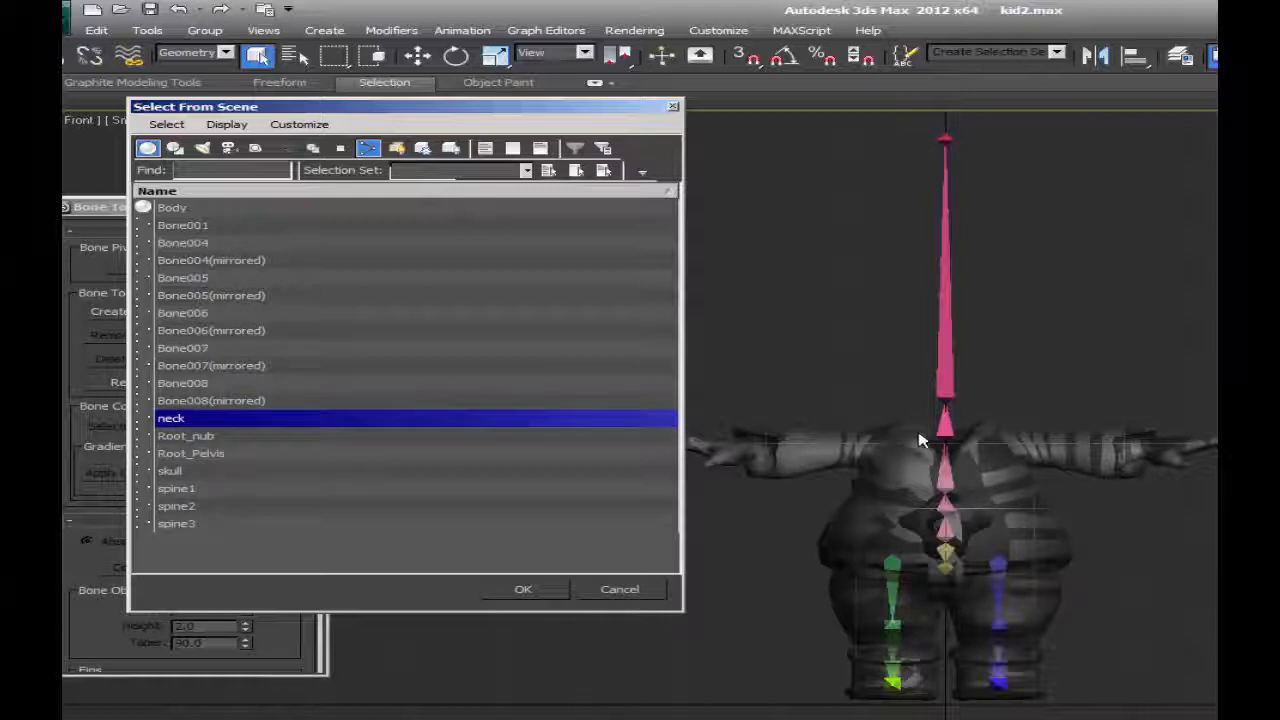
pyautogui.click(620, 589)
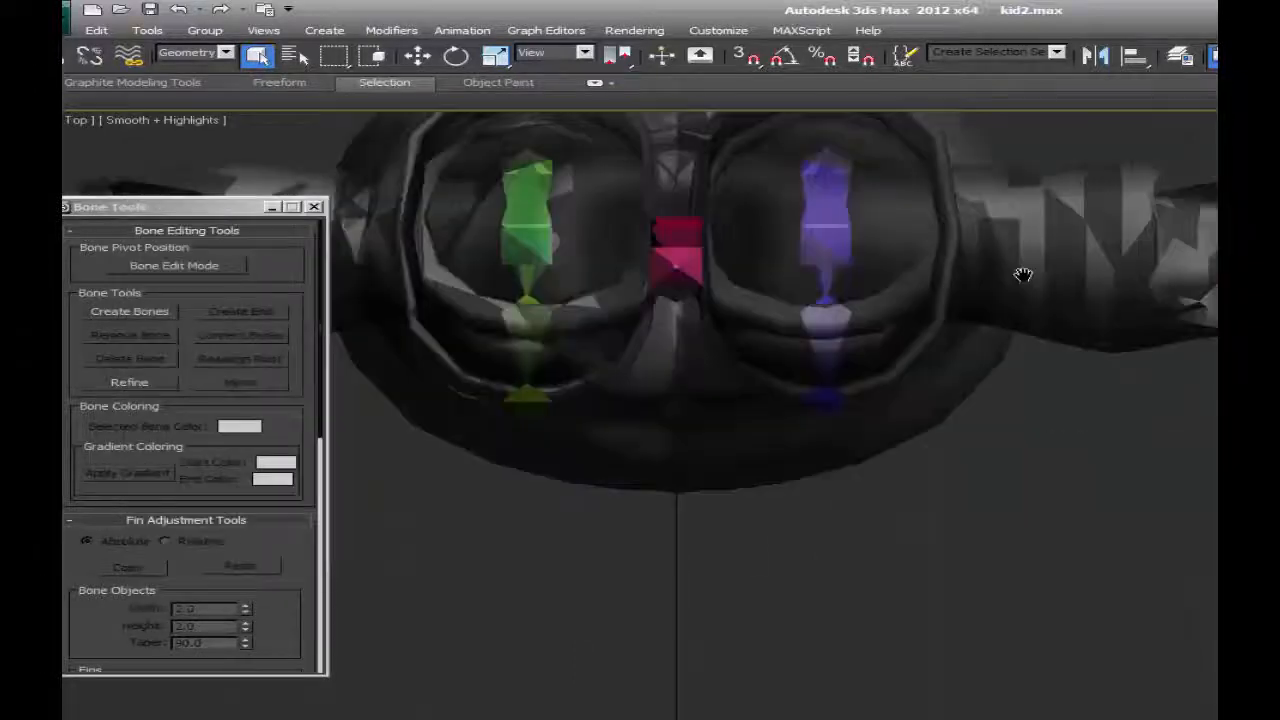
# Create a straight chain of three bones plus an end bone in the Top view, clear of the body and parallel to the arm.
pyautogui.scroll(-3, 1020, 277)
pyautogui.moveTo(1054, 304); pyautogui.dragTo(969, 454, button='middle')
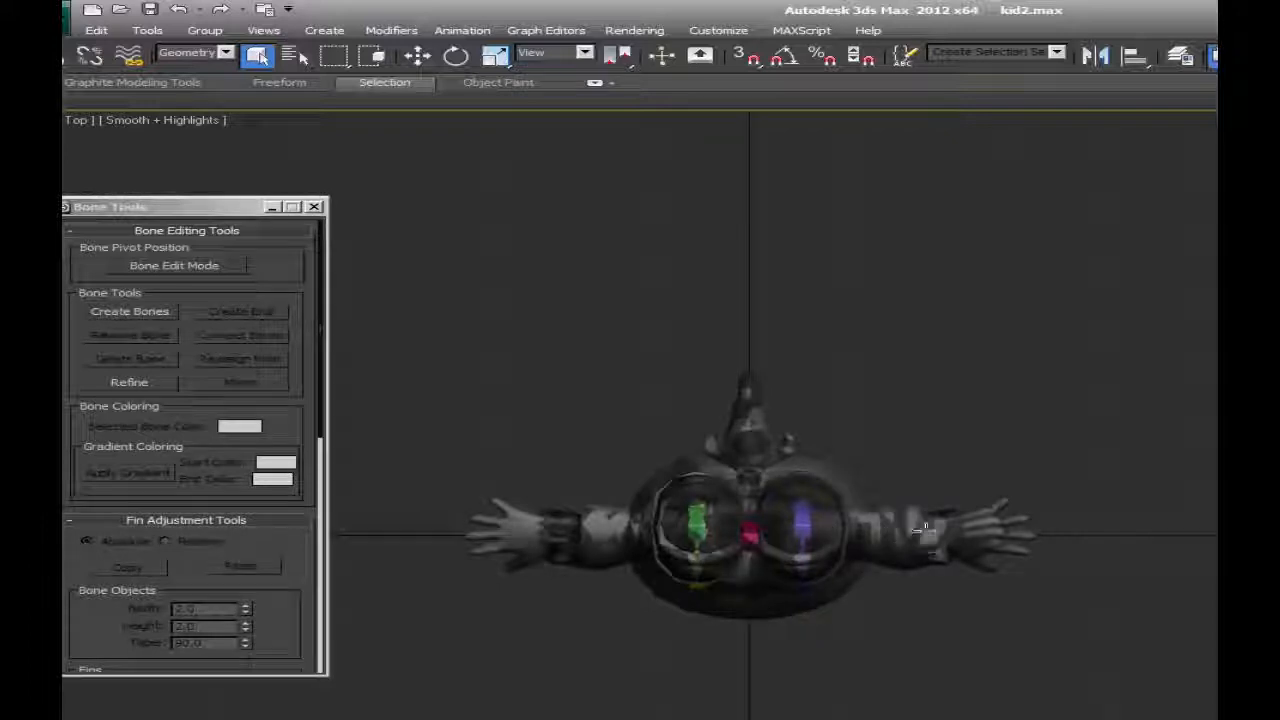
pyautogui.press('f')
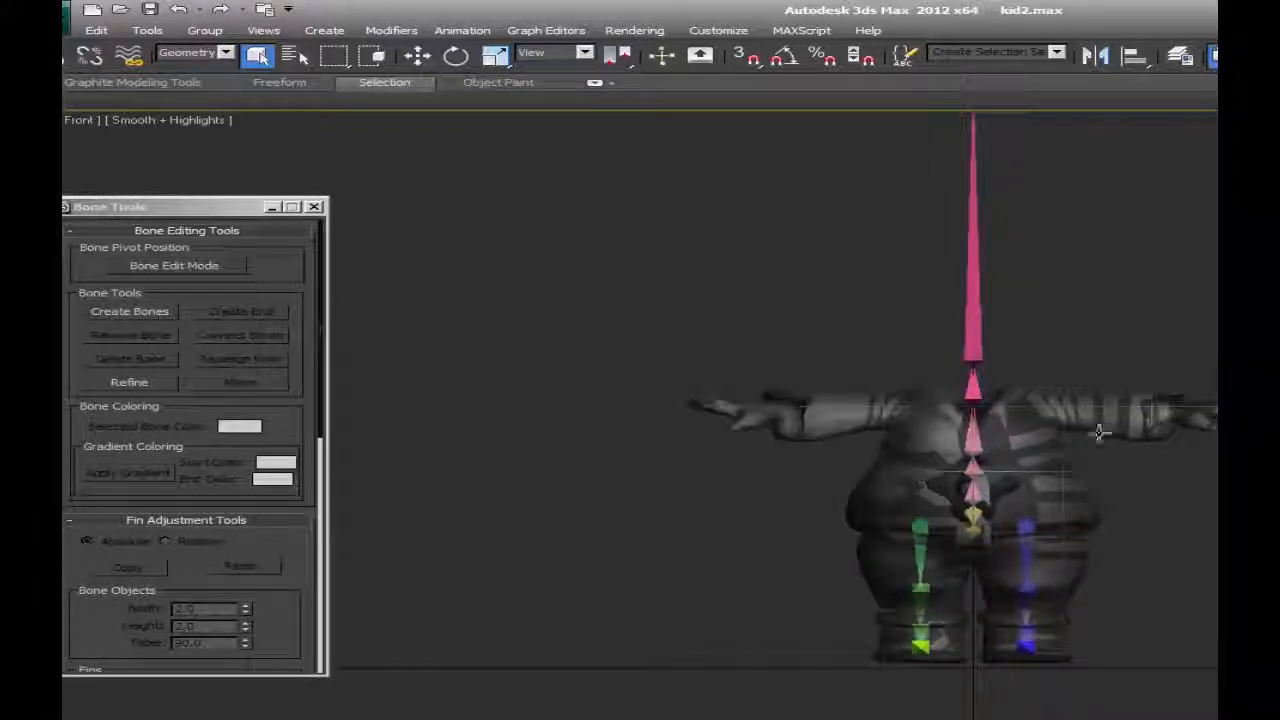
pyautogui.press('t')
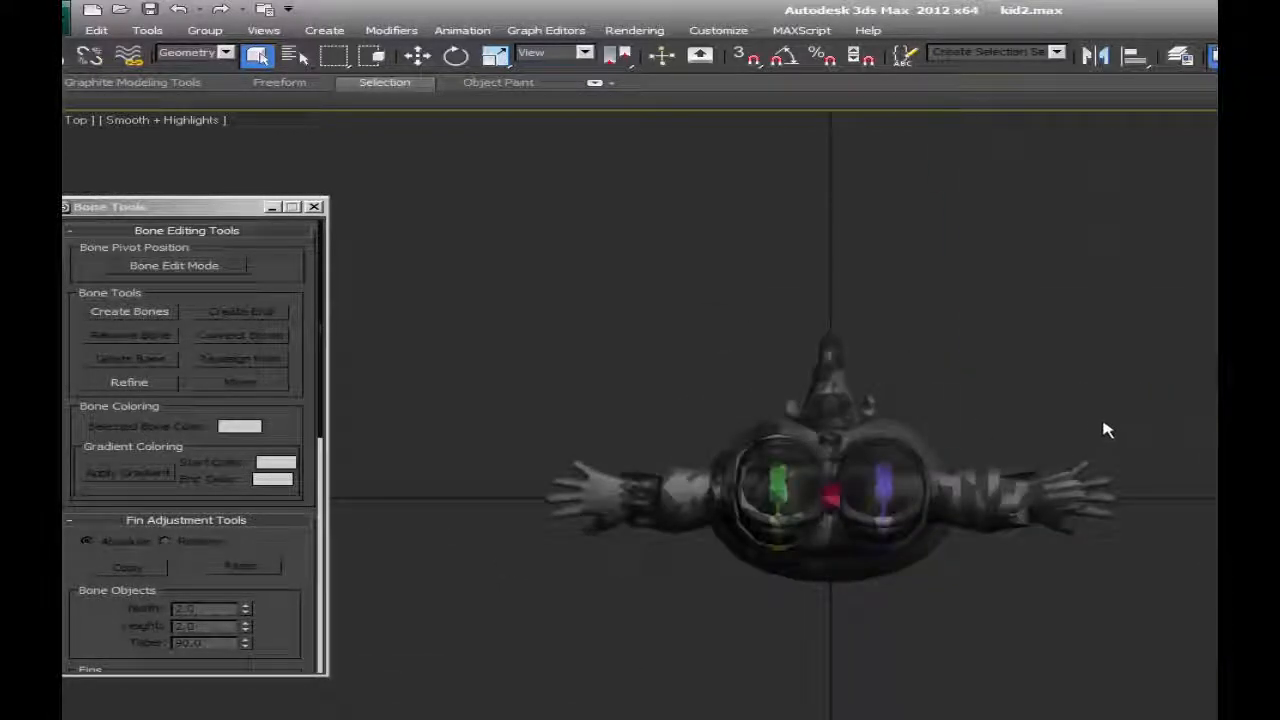
pyautogui.scroll(5, 1003, 358)
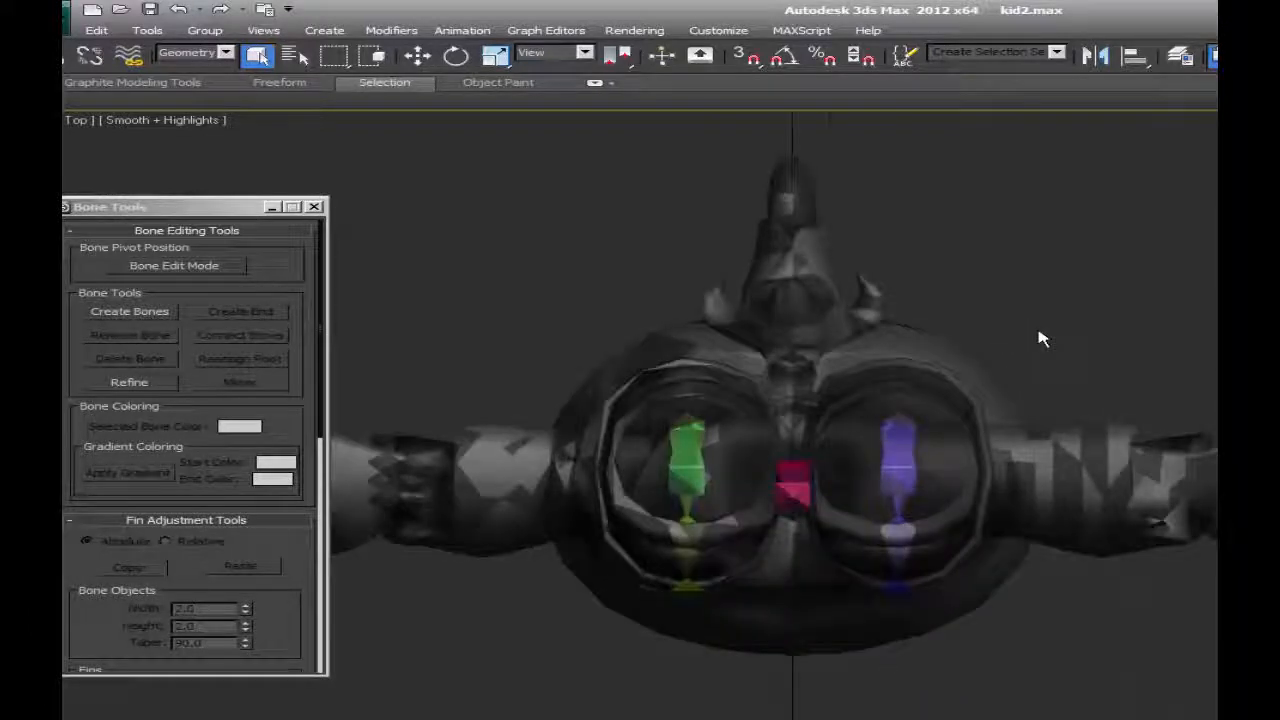
pyautogui.scroll(-2, 1037, 337)
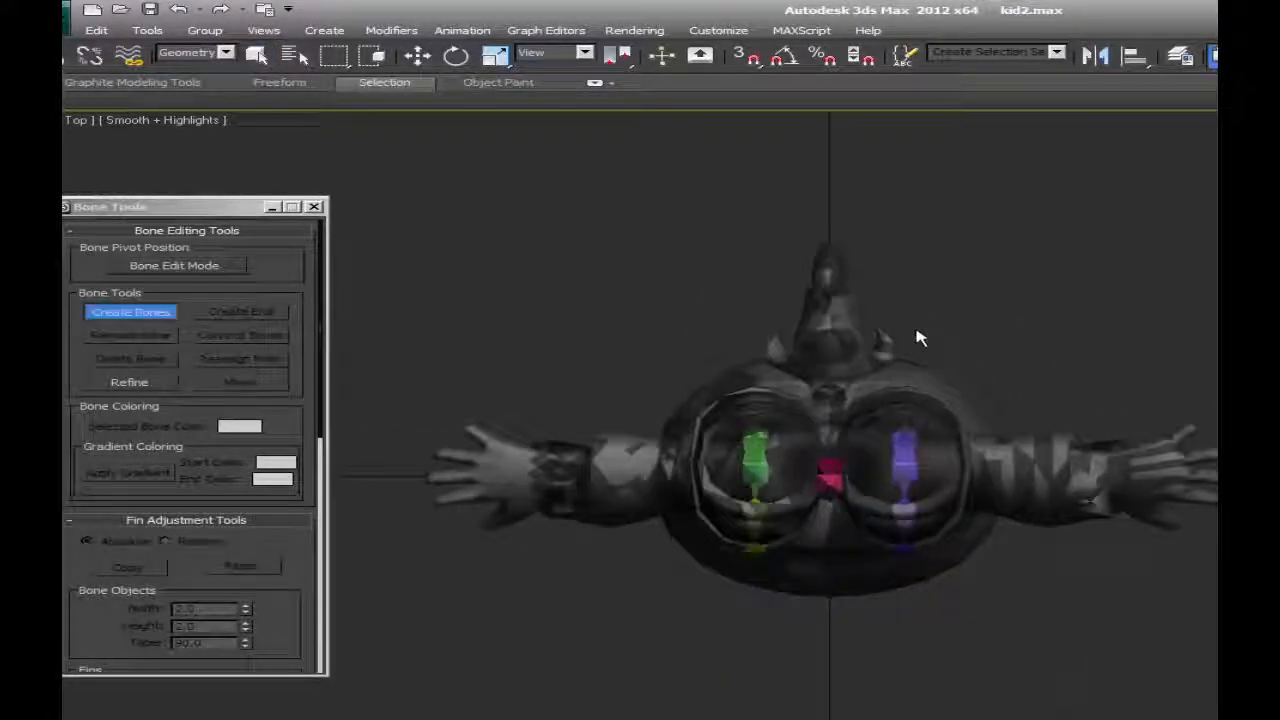
pyautogui.click(880, 312)
pyautogui.click(945, 312)
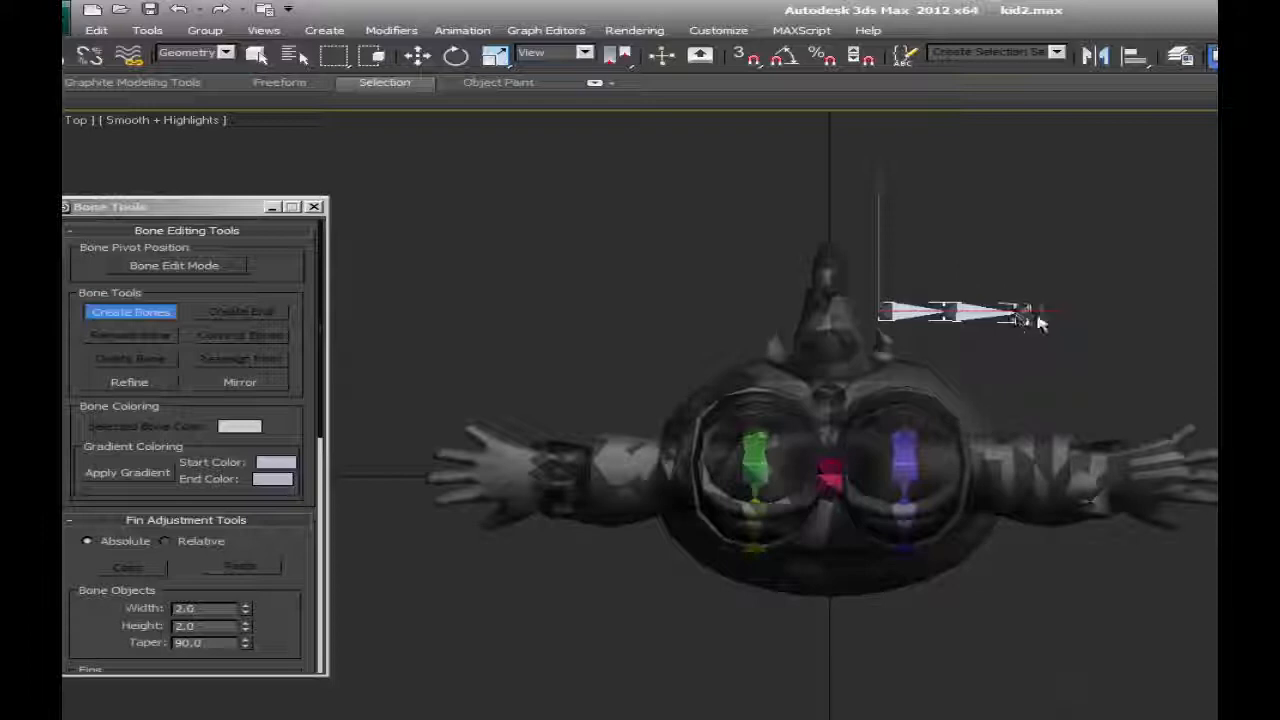
pyautogui.click(1105, 318)
pyautogui.rightClick(1105, 318)
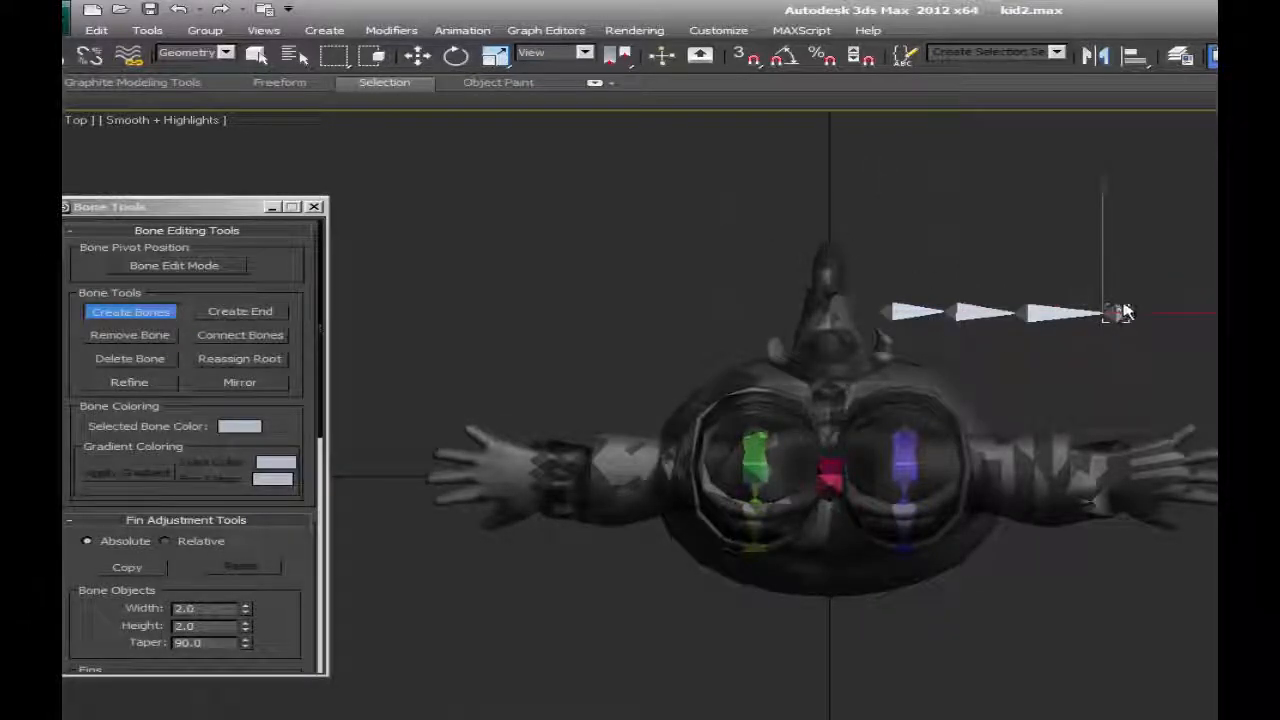
# Activate the Move tool and restrict selection to Bone objects.
pyautogui.click(174, 265)
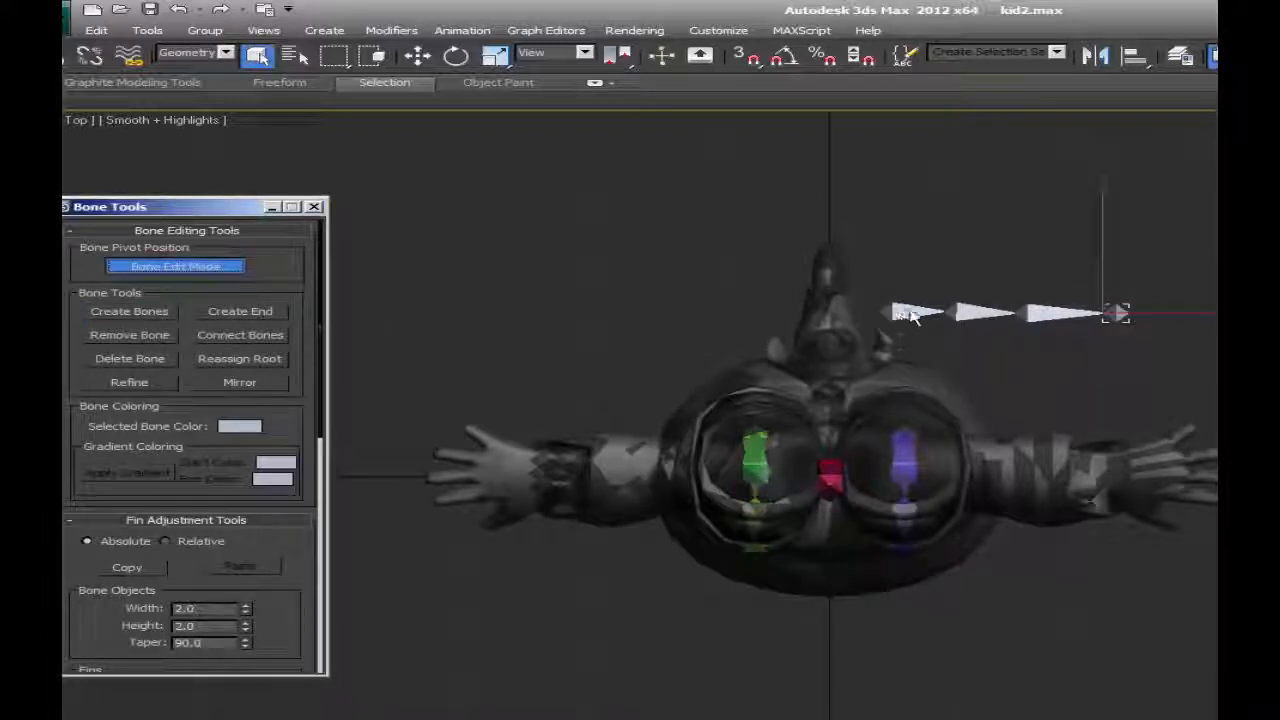
pyautogui.click(414, 60)
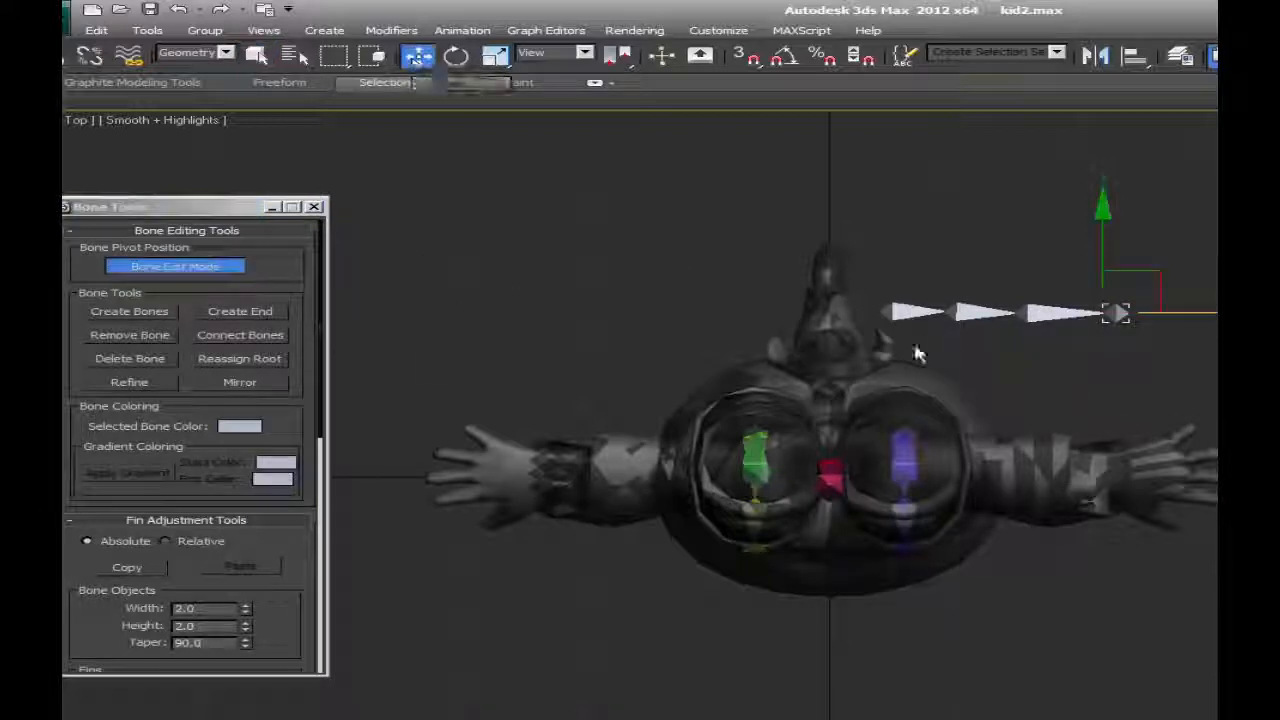
pyautogui.click(896, 312)
pyautogui.click(226, 53)
pyautogui.click(184, 193)
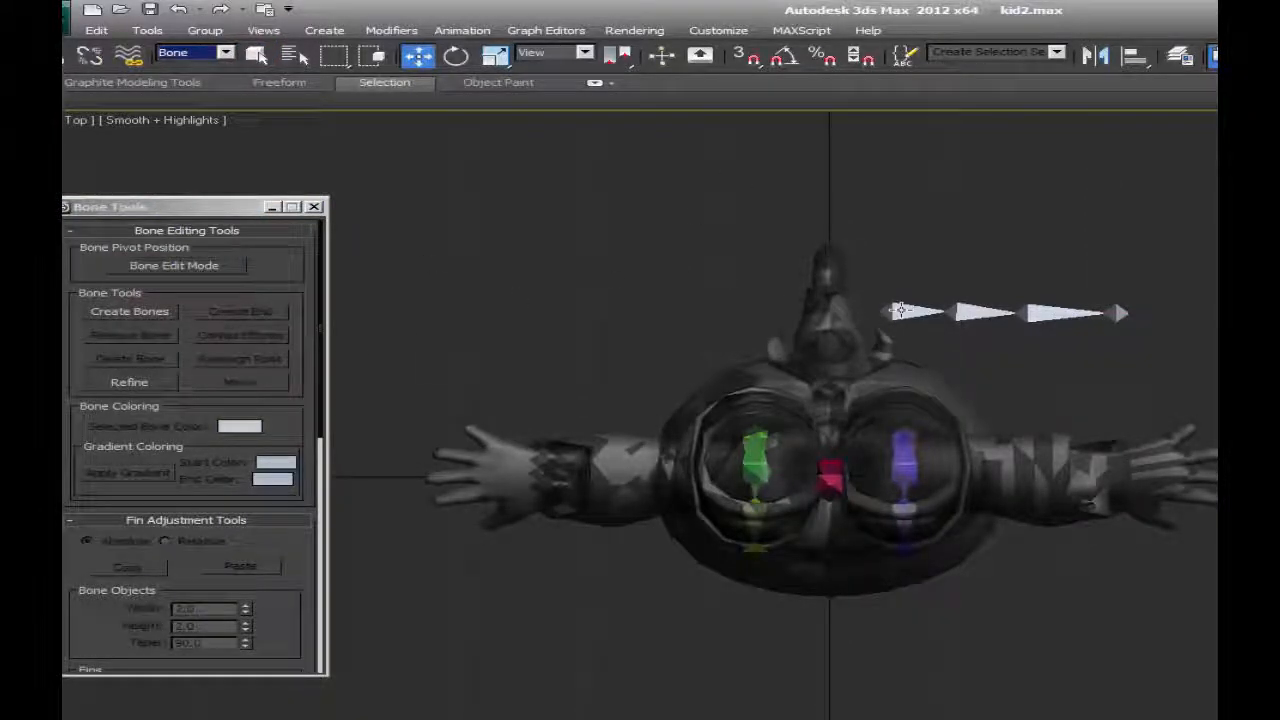
# Move the new bone chain in the Top view into line with the arm on the blue leg's side, displayed in wireframe.
pyautogui.moveTo(930, 312)
pyautogui.mouseDown()
pyautogui.moveTo(960, 387)
pyautogui.moveTo(957, 458)
pyautogui.mouseUp()
pyautogui.scroll(5, 957, 470)
pyautogui.press('F3')
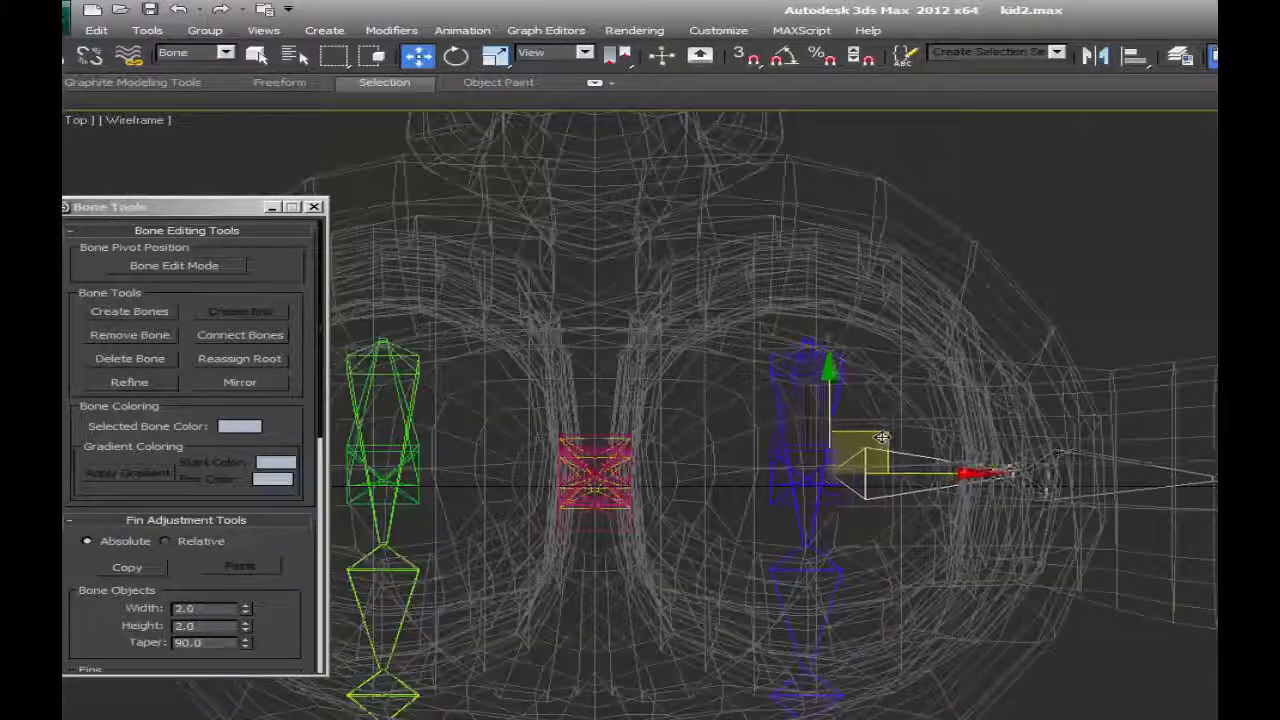
# Raise the arm bone chain in the Front view to arm height and shift its root inward to the shoulder area.
pyautogui.press('f')
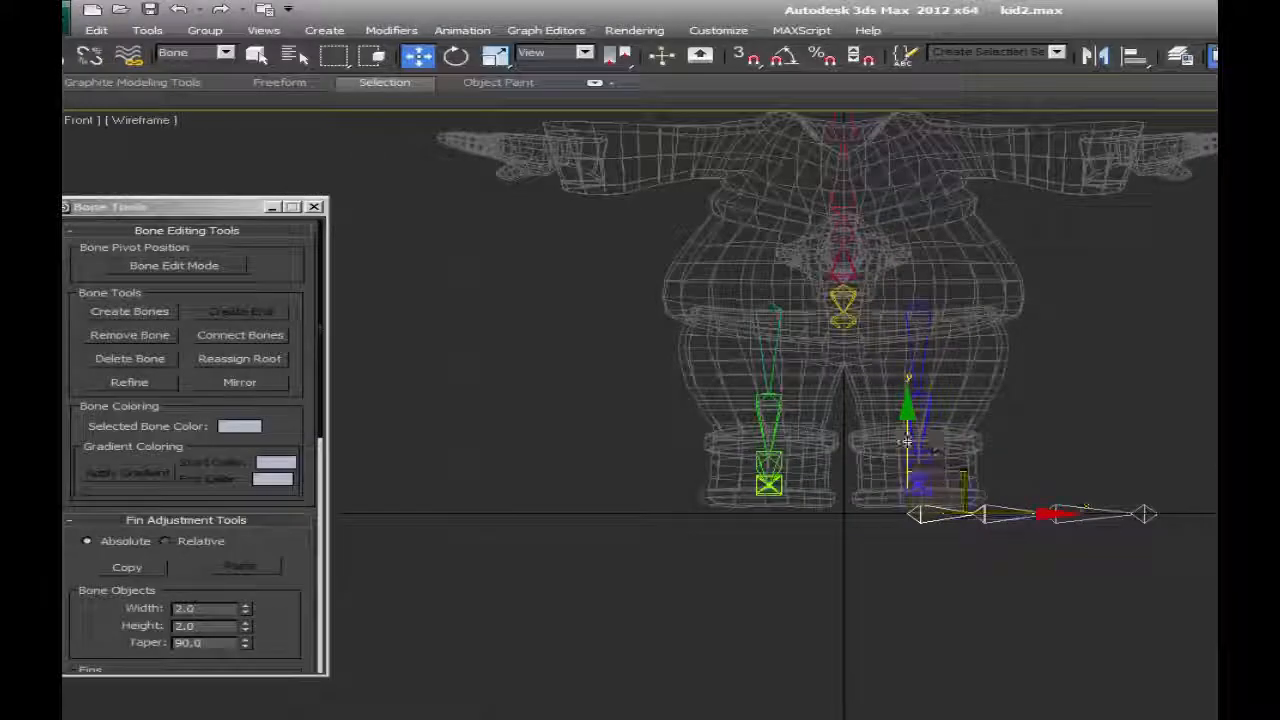
pyautogui.moveTo(910, 442); pyautogui.dragTo(919, 81)
pyautogui.moveTo(985, 291); pyautogui.dragTo(990, 490, button='middle')
pyautogui.scroll(5, 975, 305)
pyautogui.moveTo(948, 432); pyautogui.dragTo(888, 421)
# Enable Bone Edit Mode and reposition the upper arm and forearm joints in the Top view to follow the arm mesh.
pyautogui.click(160, 267)
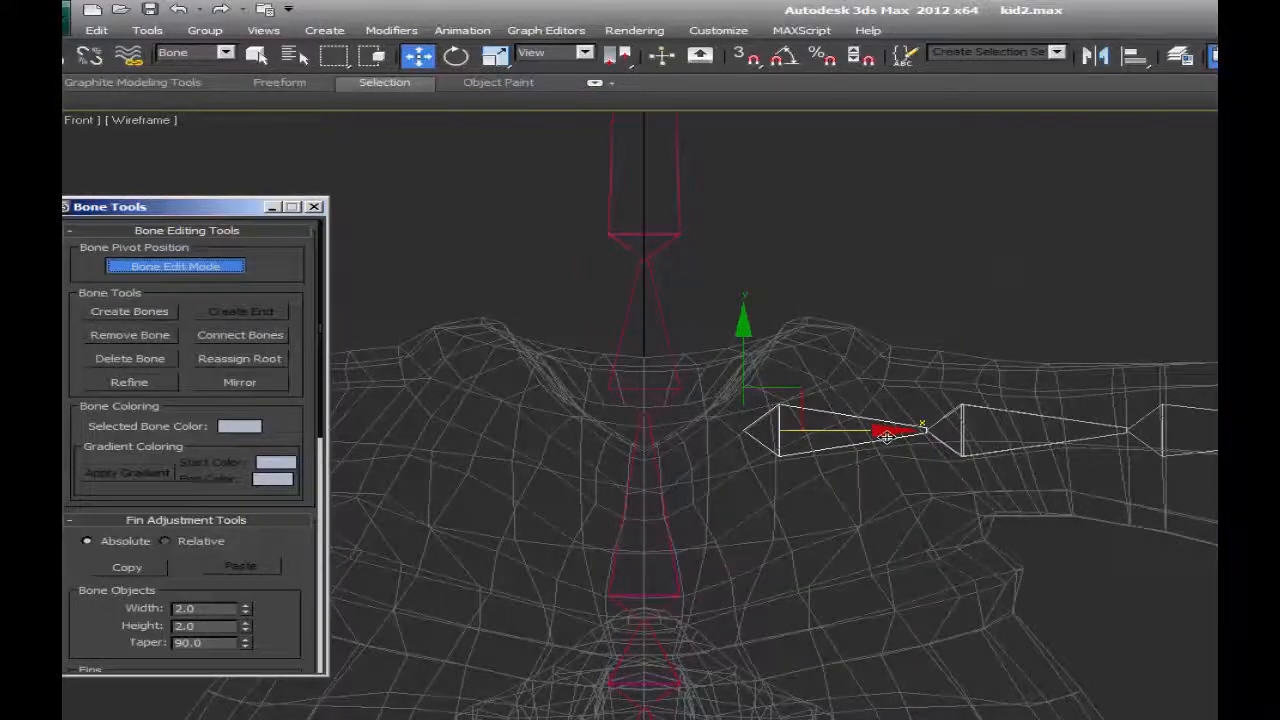
pyautogui.press('t')
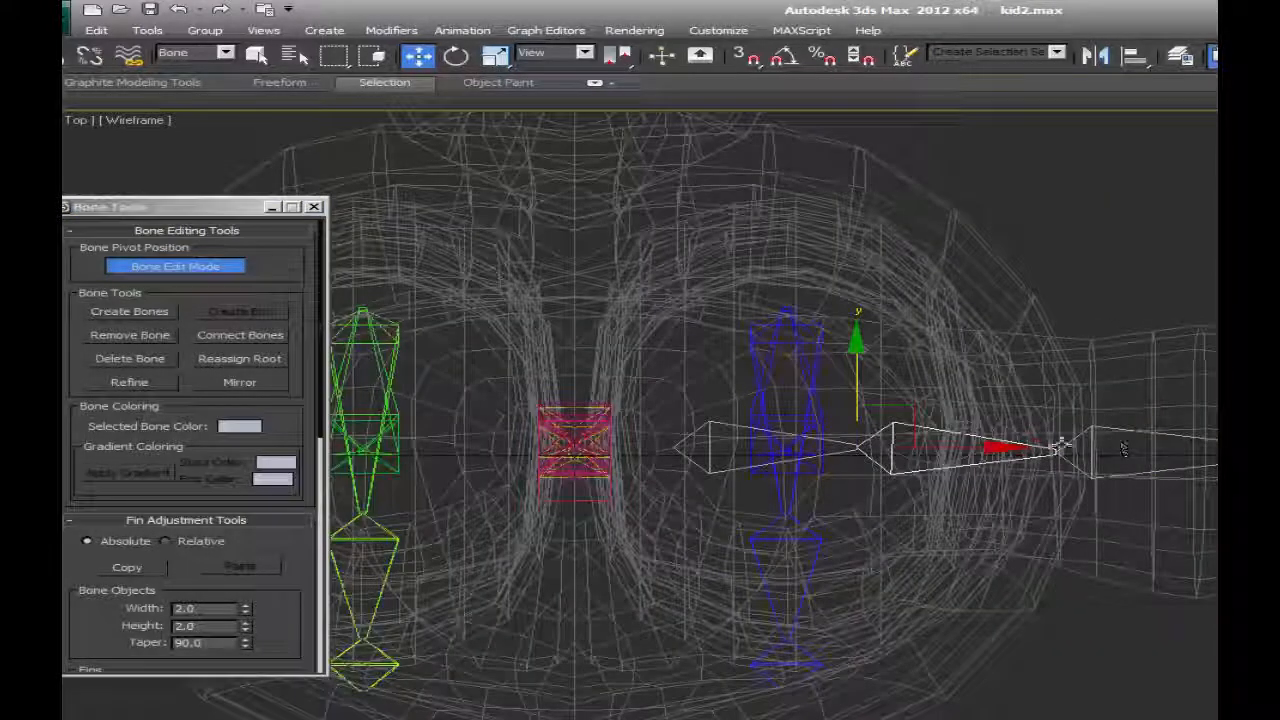
pyautogui.click(1062, 452)
pyautogui.moveTo(1065, 380); pyautogui.dragTo(1070, 364)
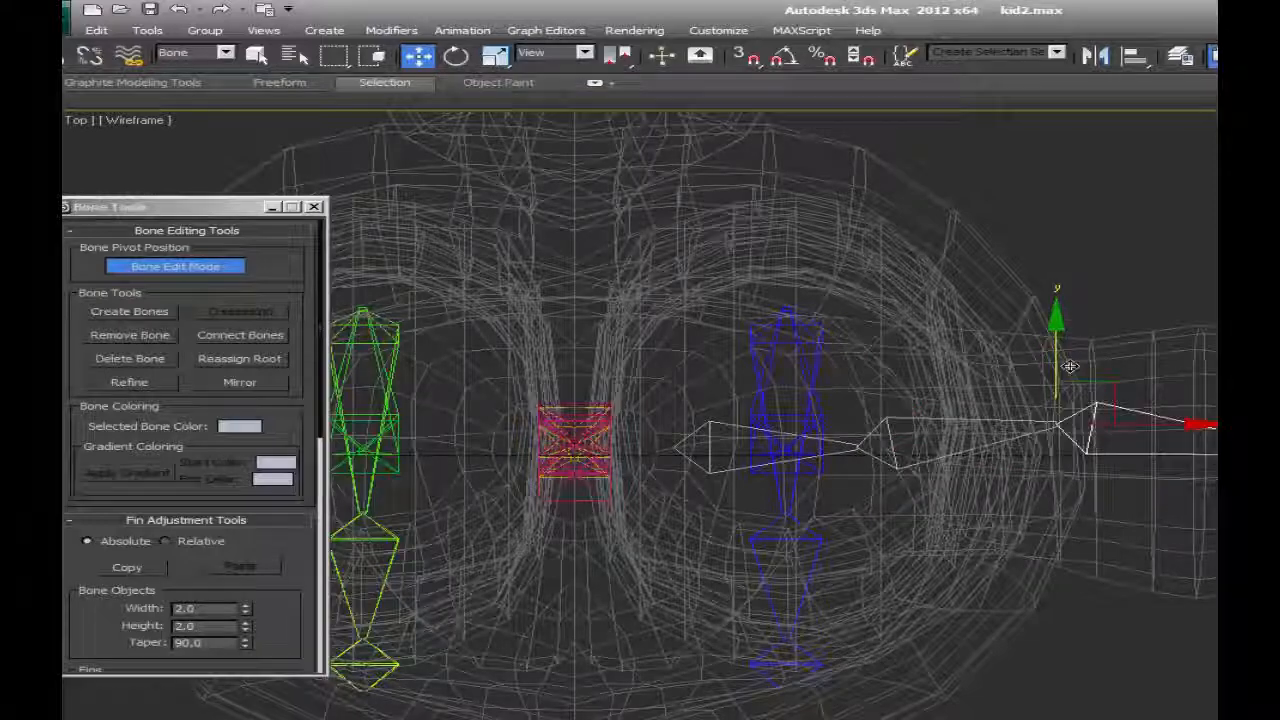
pyautogui.click(1168, 425)
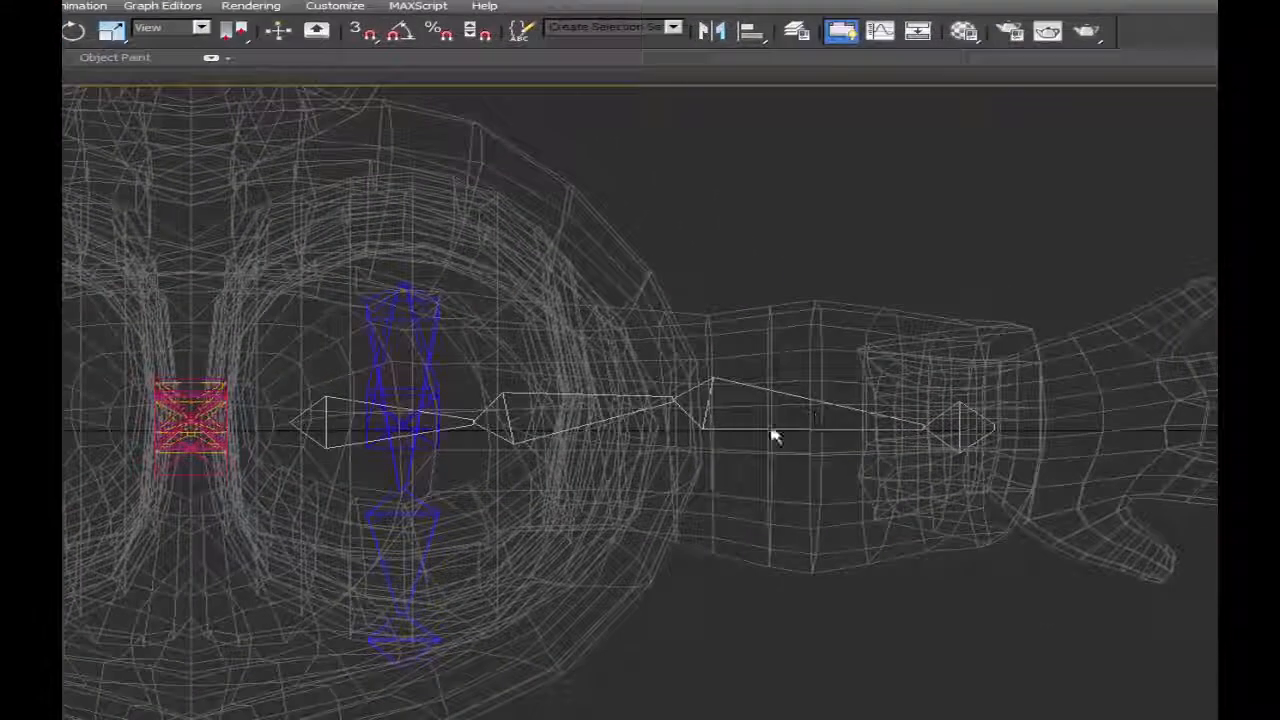
pyautogui.click(560, 415)
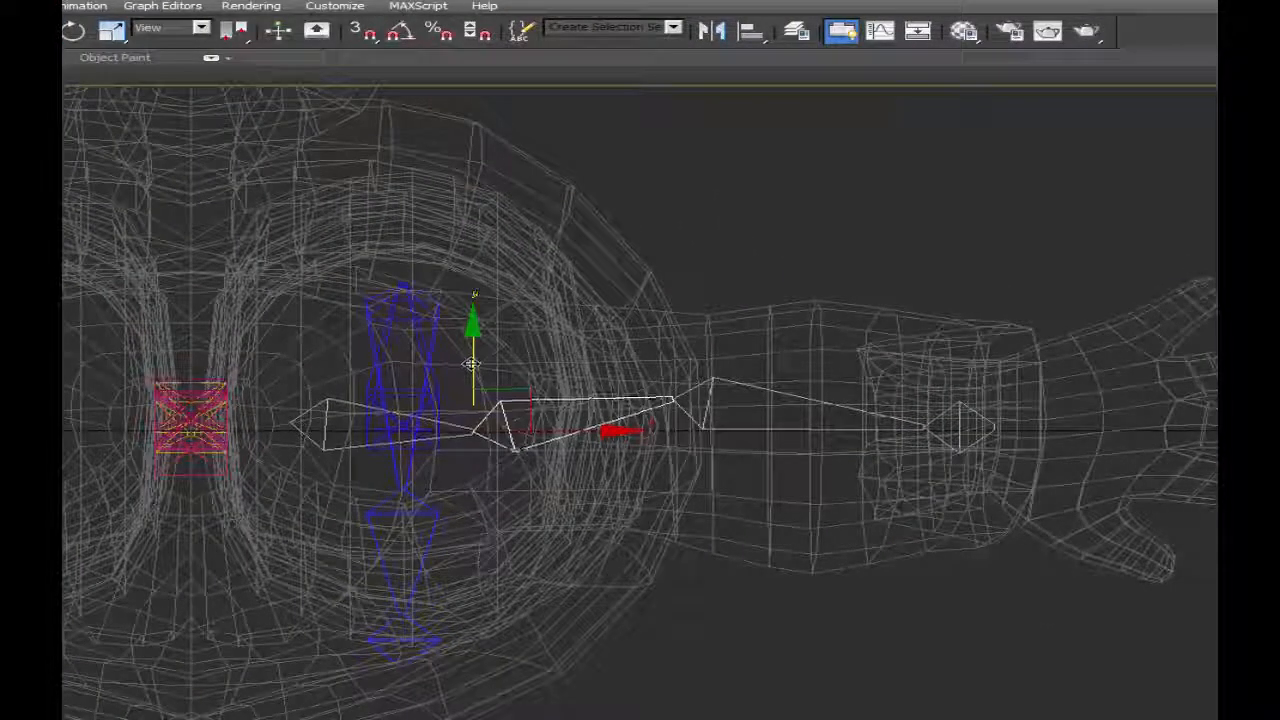
# Move the end bone outward to the character's wrist and fine-tune the elbow joint in the Top view.
pyautogui.click(958, 430)
pyautogui.moveTo(958, 432); pyautogui.dragTo(1005, 435)
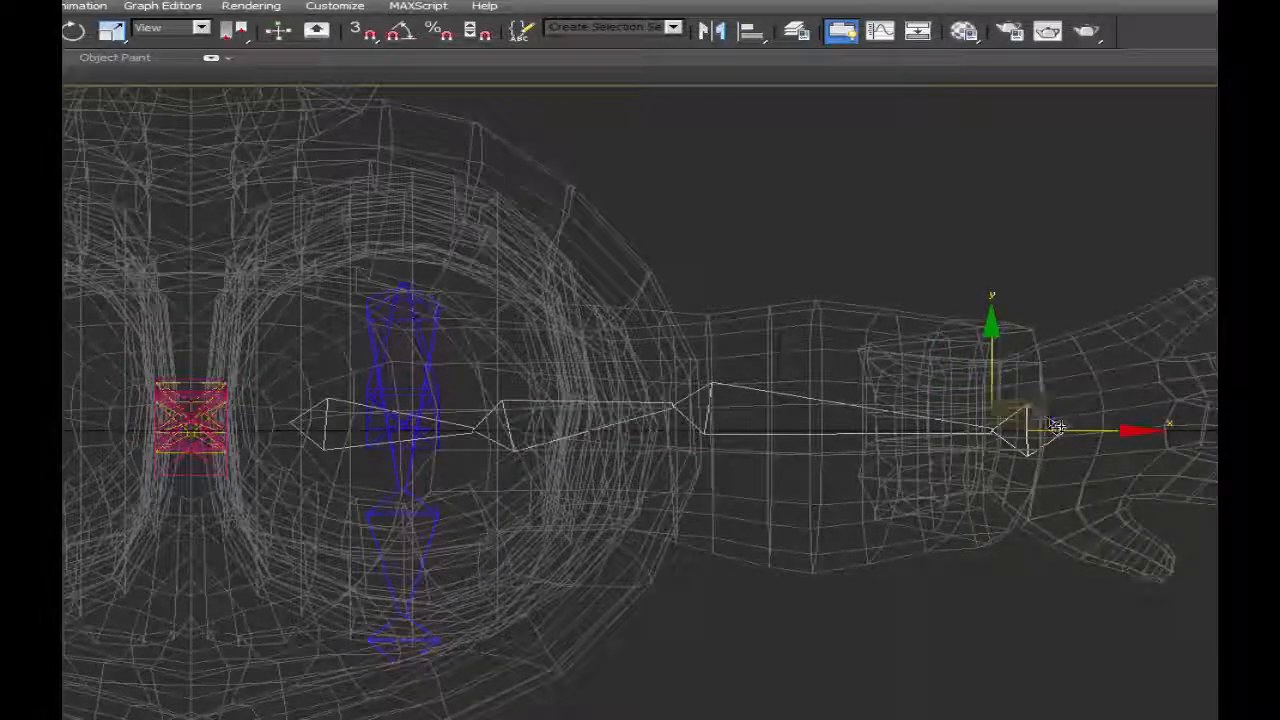
pyautogui.moveTo(994, 385); pyautogui.dragTo(1002, 381)
pyautogui.click(779, 406)
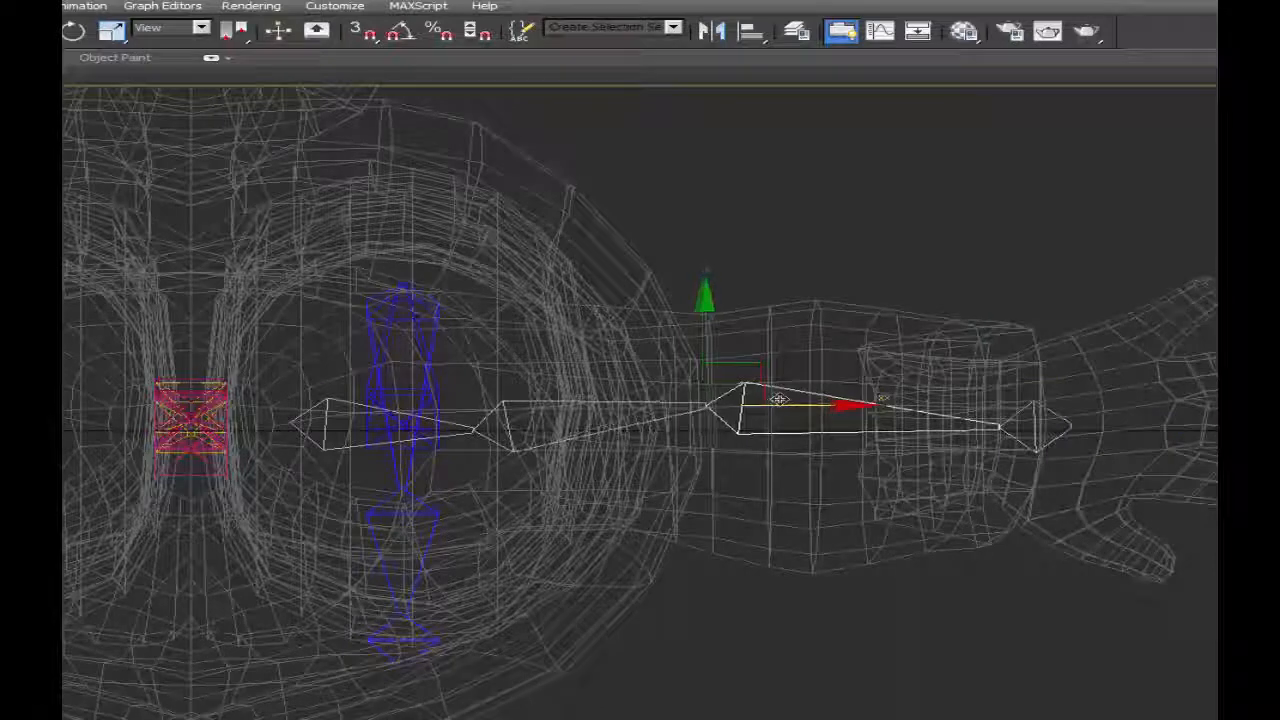
pyautogui.moveTo(787, 398)
pyautogui.mouseDown()
pyautogui.moveTo(815, 400)
pyautogui.moveTo(786, 407)
pyautogui.mouseUp()
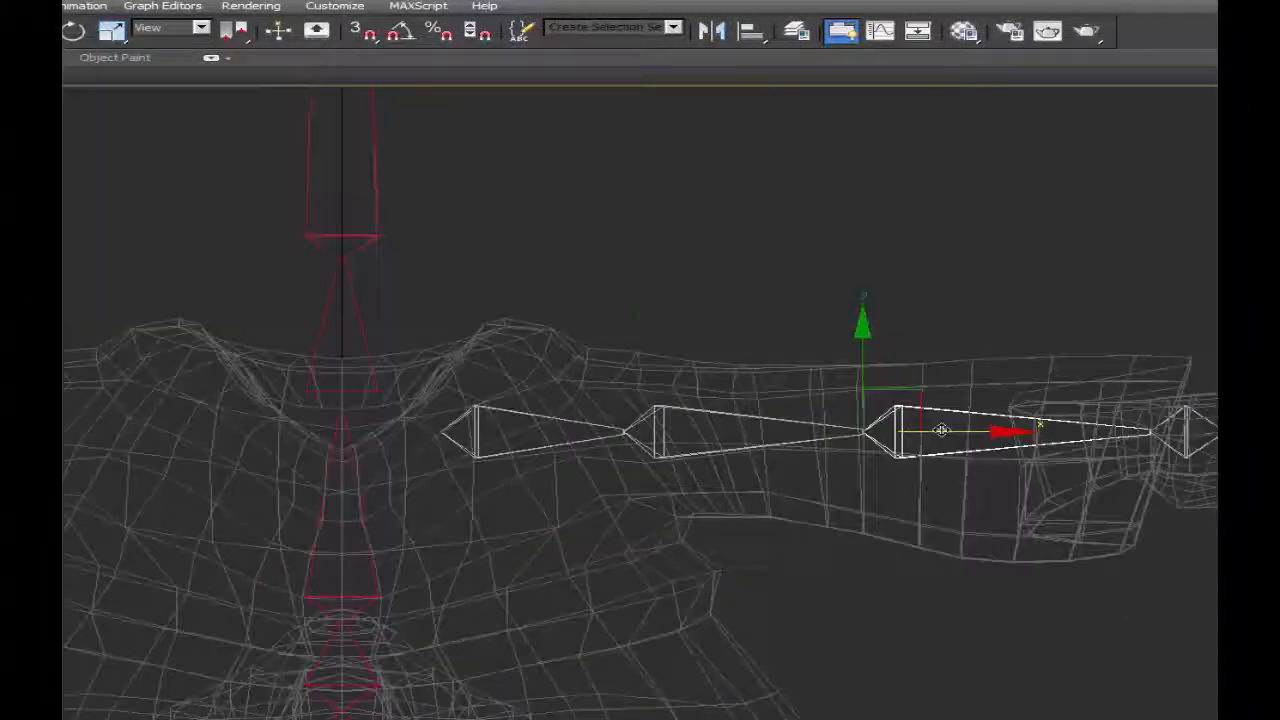
# Check the arm joints in the Front view and rotate the shoulder bone slightly downward.
pyautogui.click(760, 432)
pyautogui.click(1185, 430)
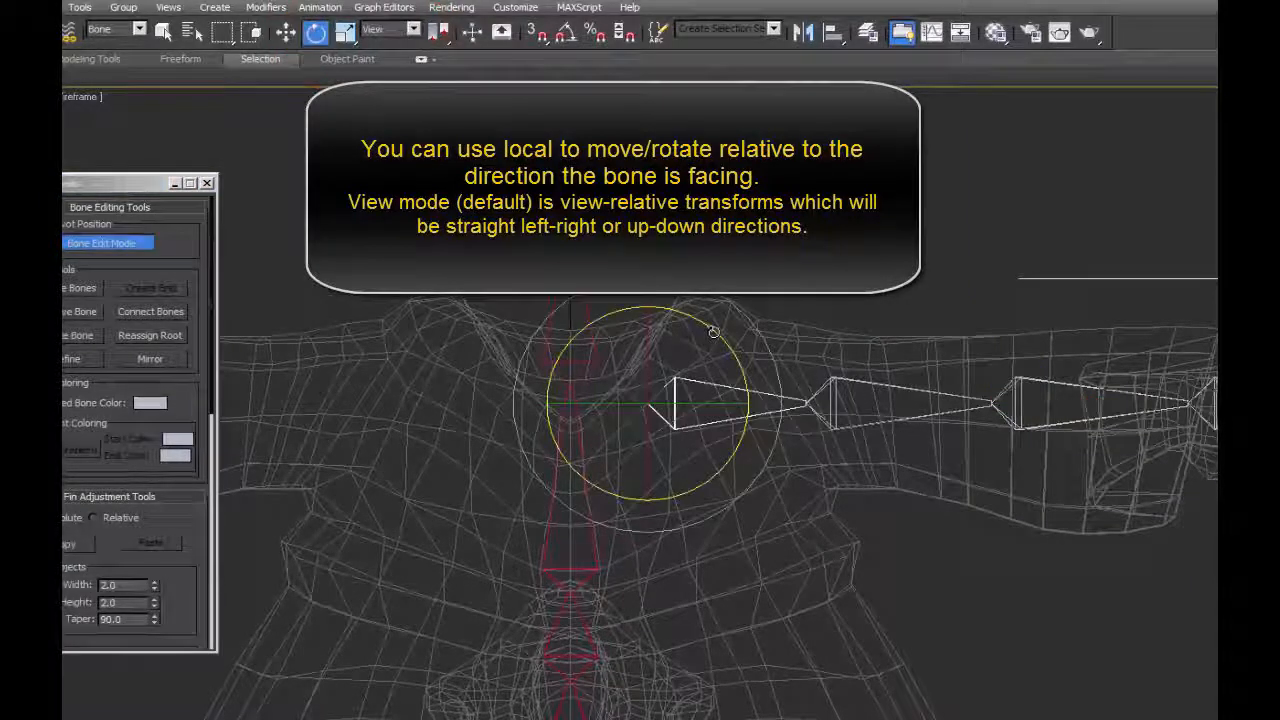
pyautogui.moveTo(713, 332); pyautogui.dragTo(737, 350)
pyautogui.click(137, 241)
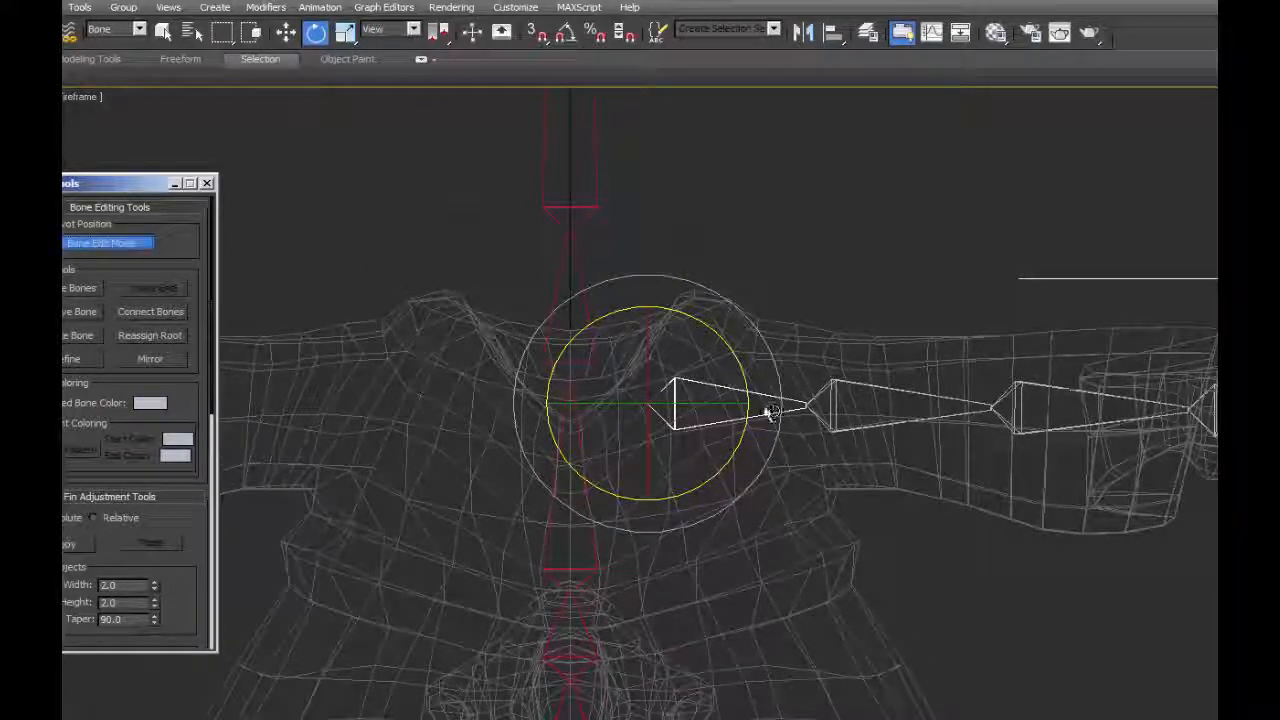
# Select the upper arm bone in the Top view and activate the Move tool to adjust its joint.
pyautogui.press('t')
pyautogui.moveTo(764, 414); pyautogui.dragTo(767, 446, button='middle')
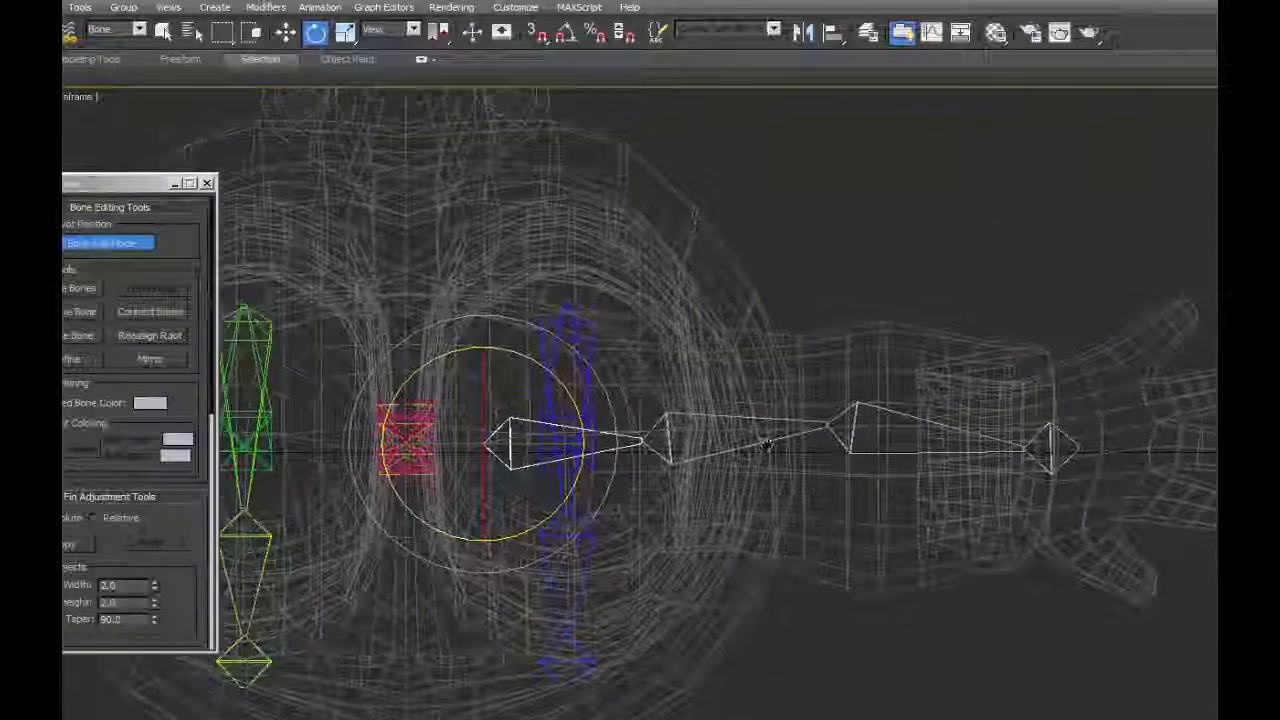
pyautogui.click(645, 440)
pyautogui.press('w')
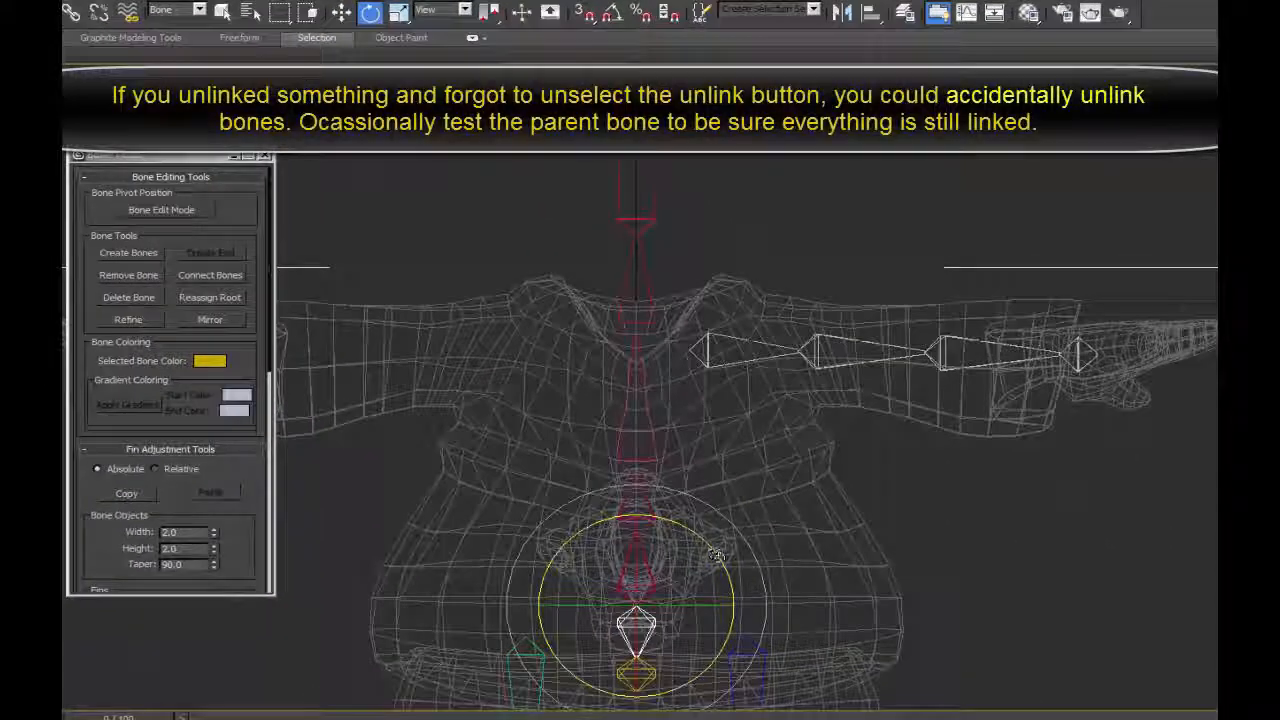
# Test-rotate the parent bone at the base of the spine to check the linked bones, and undo the rotation.
pyautogui.moveTo(716, 556); pyautogui.dragTo(750, 590)
pyautogui.hotkey('ctrl', 'z')
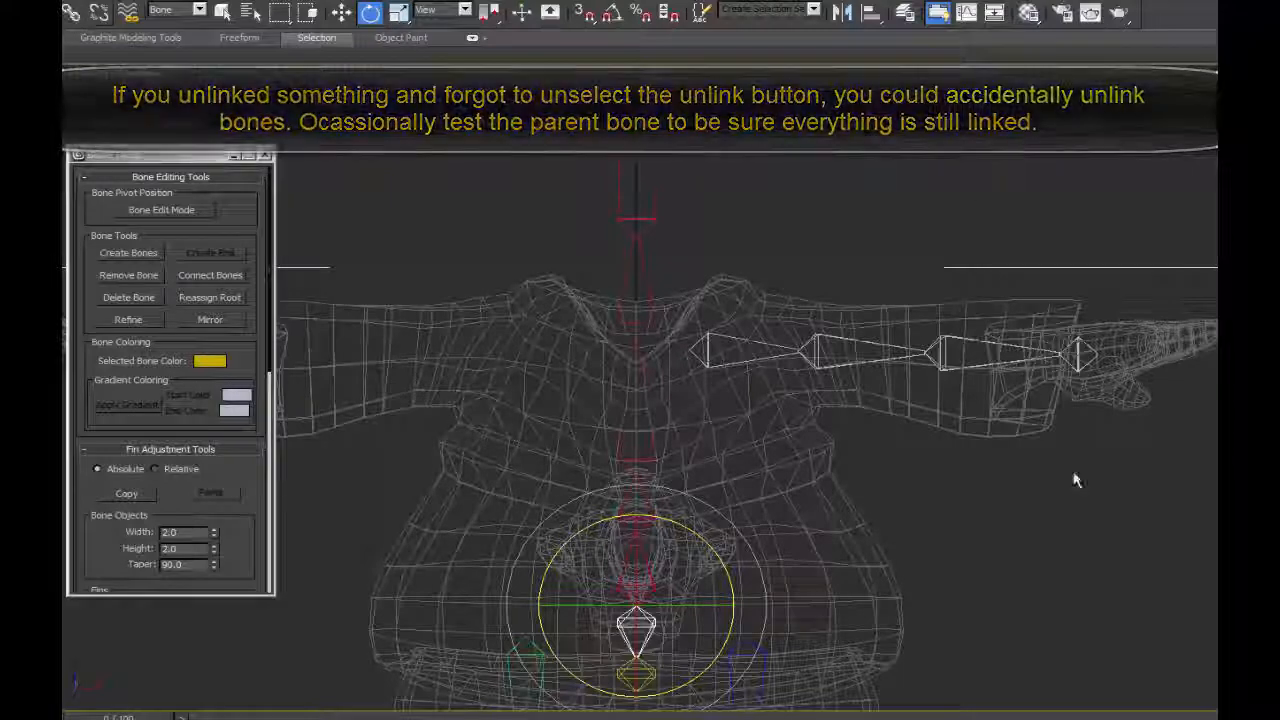
# Name the upper spine bone in the chest spine3.
pyautogui.moveTo(753, 513); pyautogui.dragTo(815, 262, button='middle')
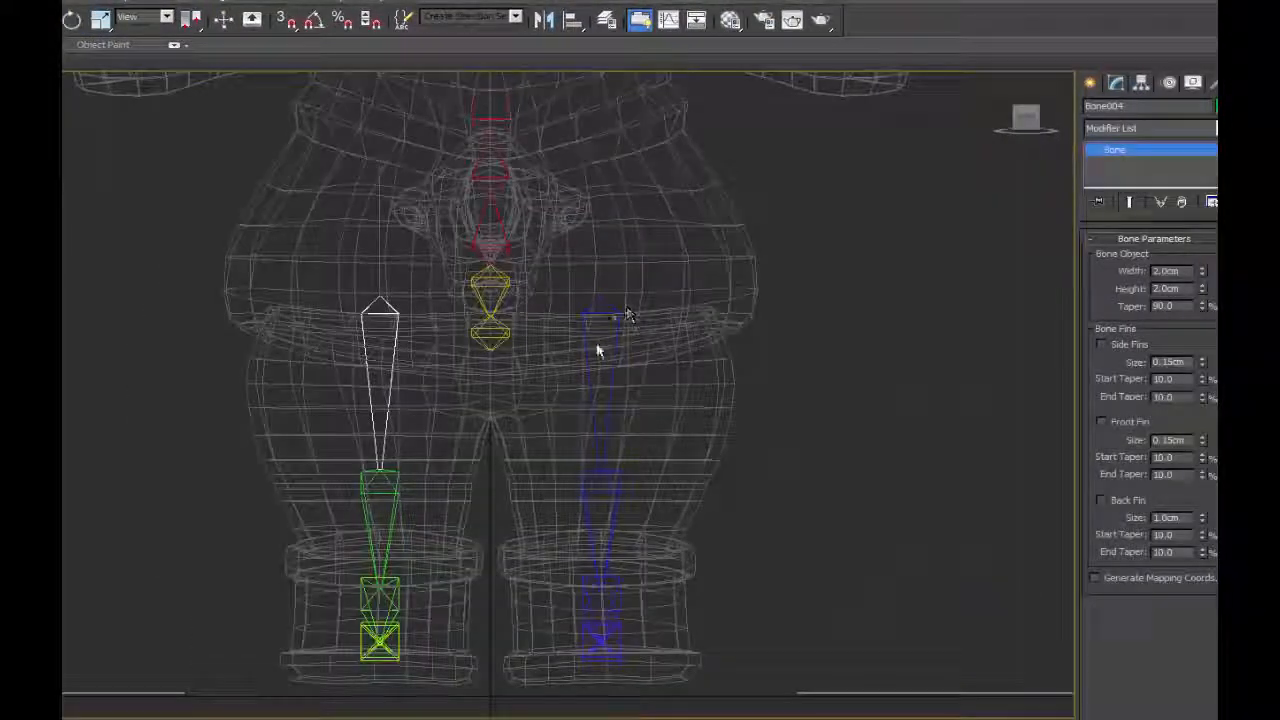
pyautogui.moveTo(612, 288)
pyautogui.mouseDown(button='middle')
pyautogui.moveTo(614, 313)
pyautogui.moveTo(611, 263)
pyautogui.moveTo(602, 277)
pyautogui.mouseUp(button='middle')
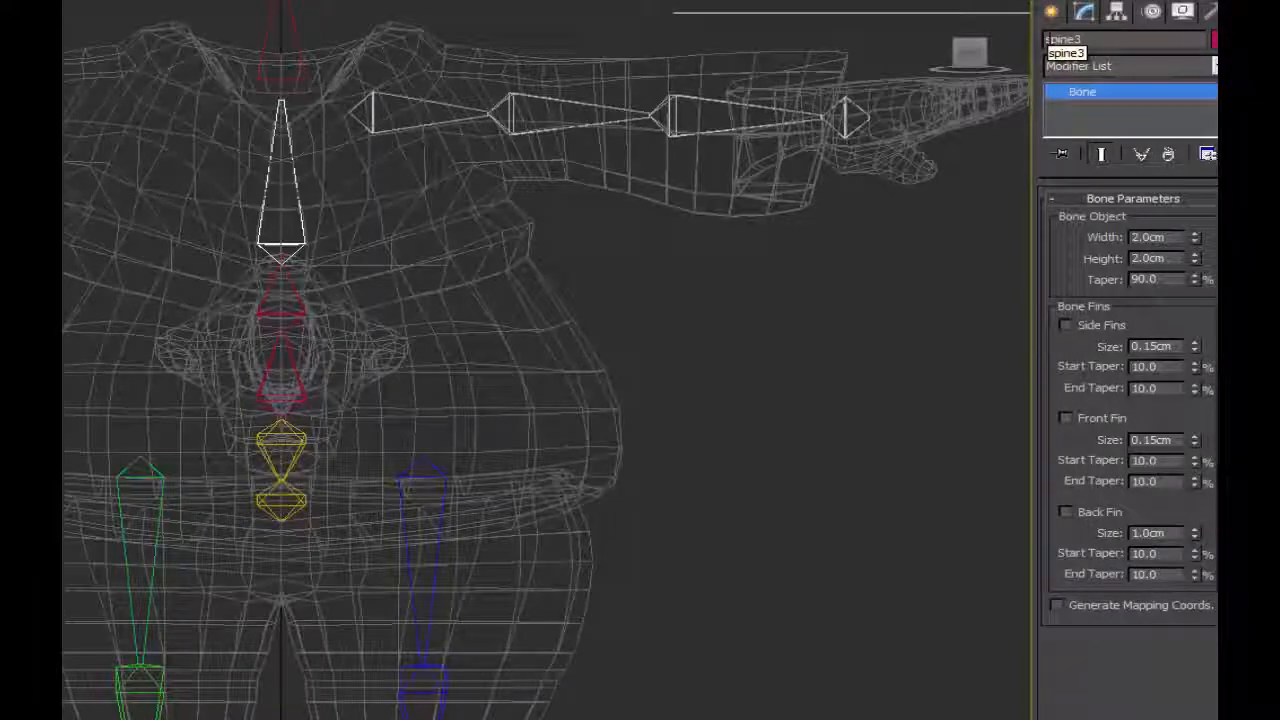
pyautogui.moveTo(480, 118); pyautogui.dragTo(515, 583, button='middle')
# Name the character's right leg bones with the R_ prefix, using R_Thigh for the thigh bone.
pyautogui.moveTo(531, 340); pyautogui.dragTo(507, 500, button='middle')
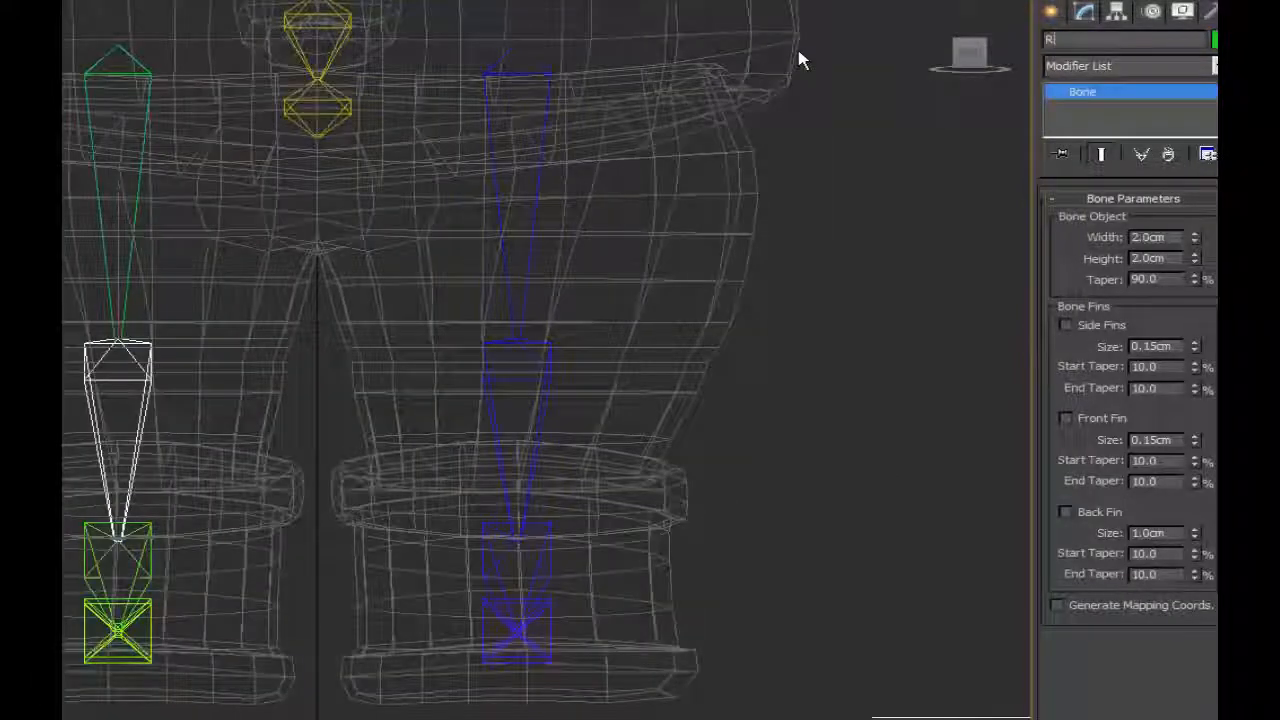
pyautogui.press('pagedown')
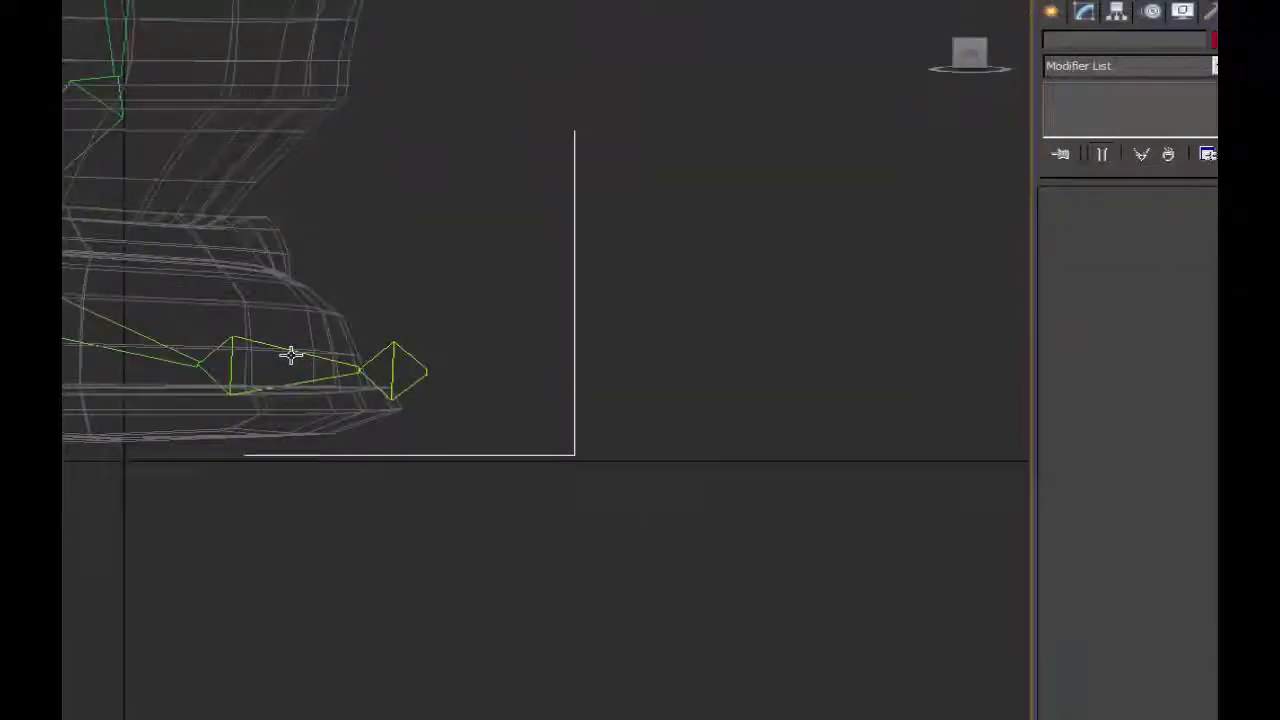
pyautogui.click(291, 354)
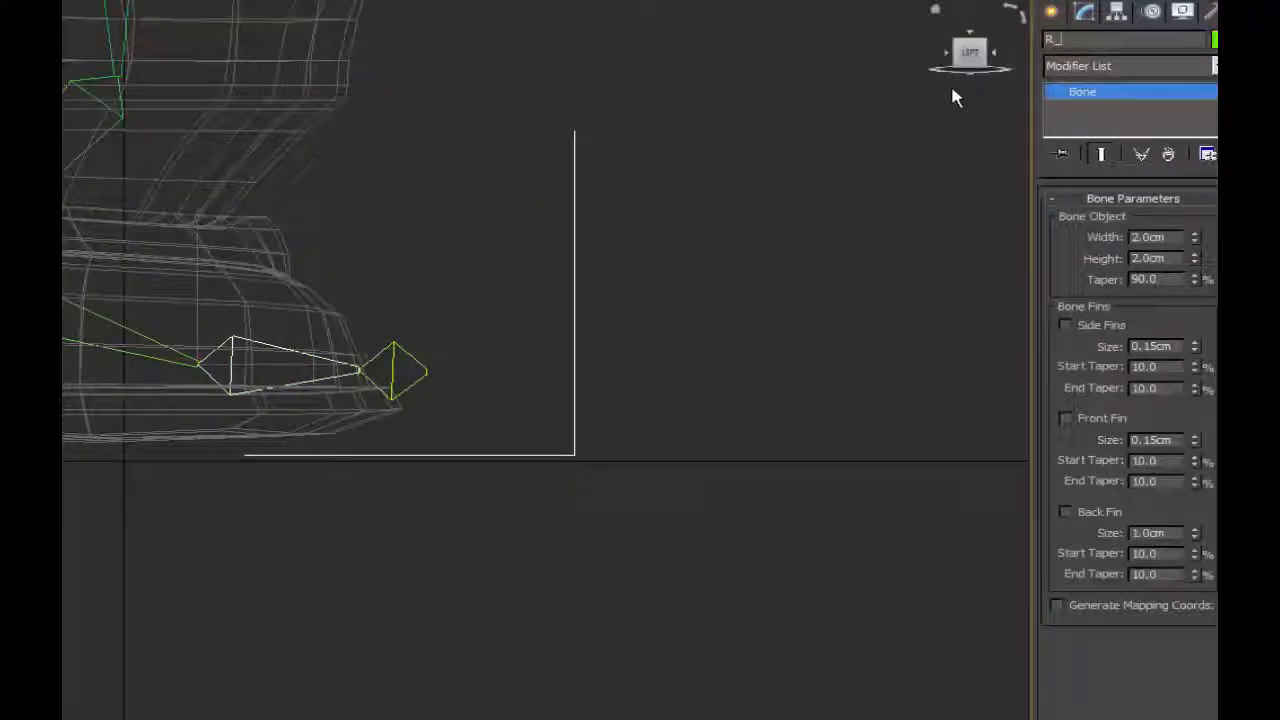
pyautogui.press('pagedown')
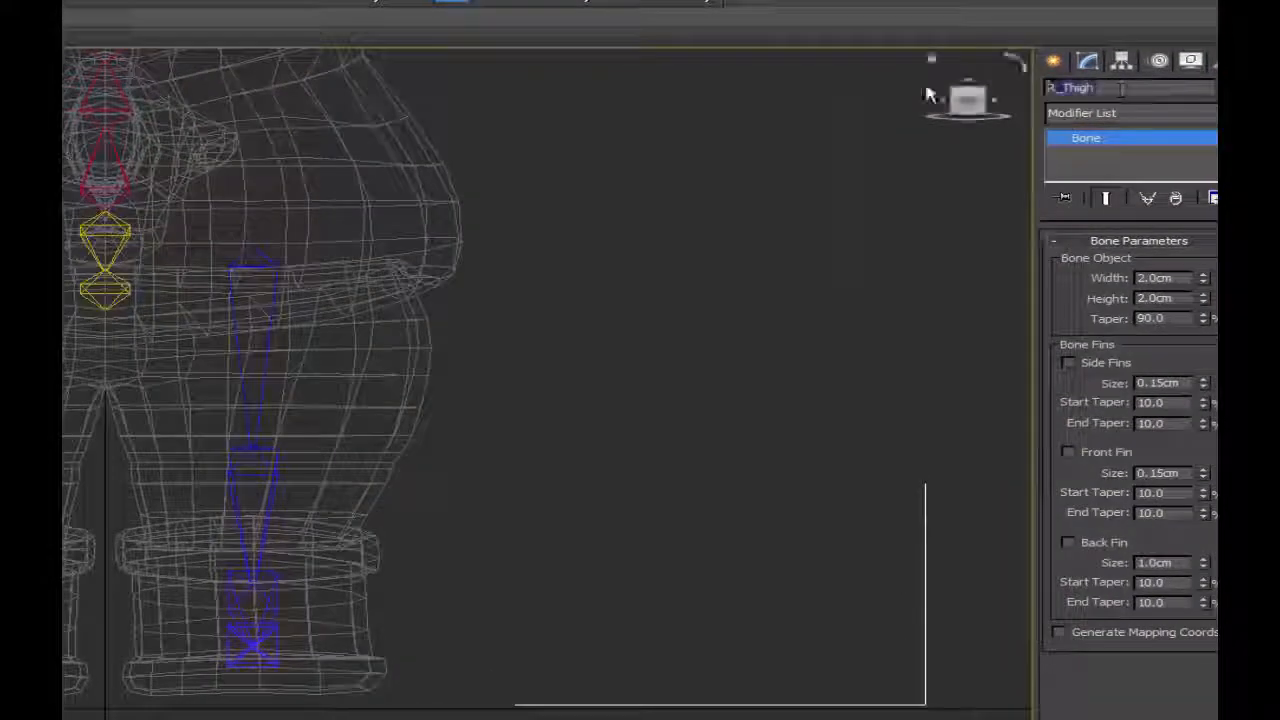
# Rename the mirrored blue thigh bone L_Thigh.
pyautogui.click(262, 312)
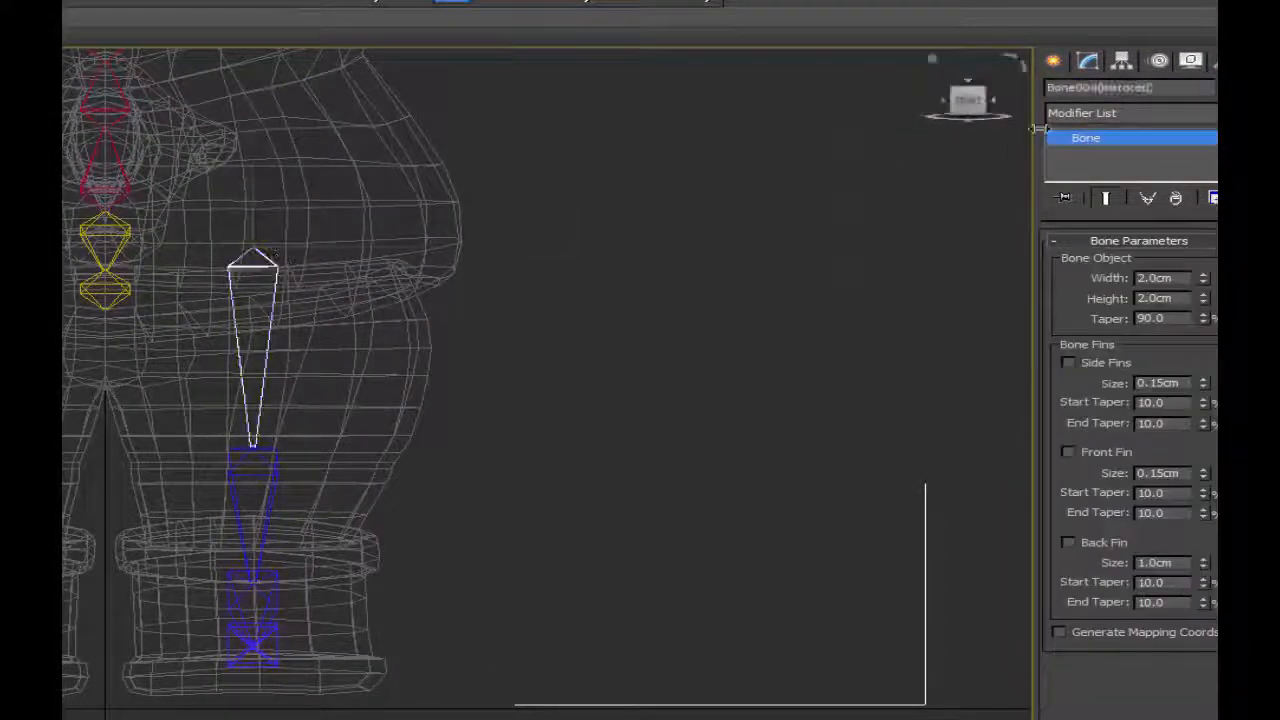
pyautogui.moveTo(1156, 90); pyautogui.dragTo(1050, 92)
pyautogui.press('BackSpace')
pyautogui.write('L_Thigh')
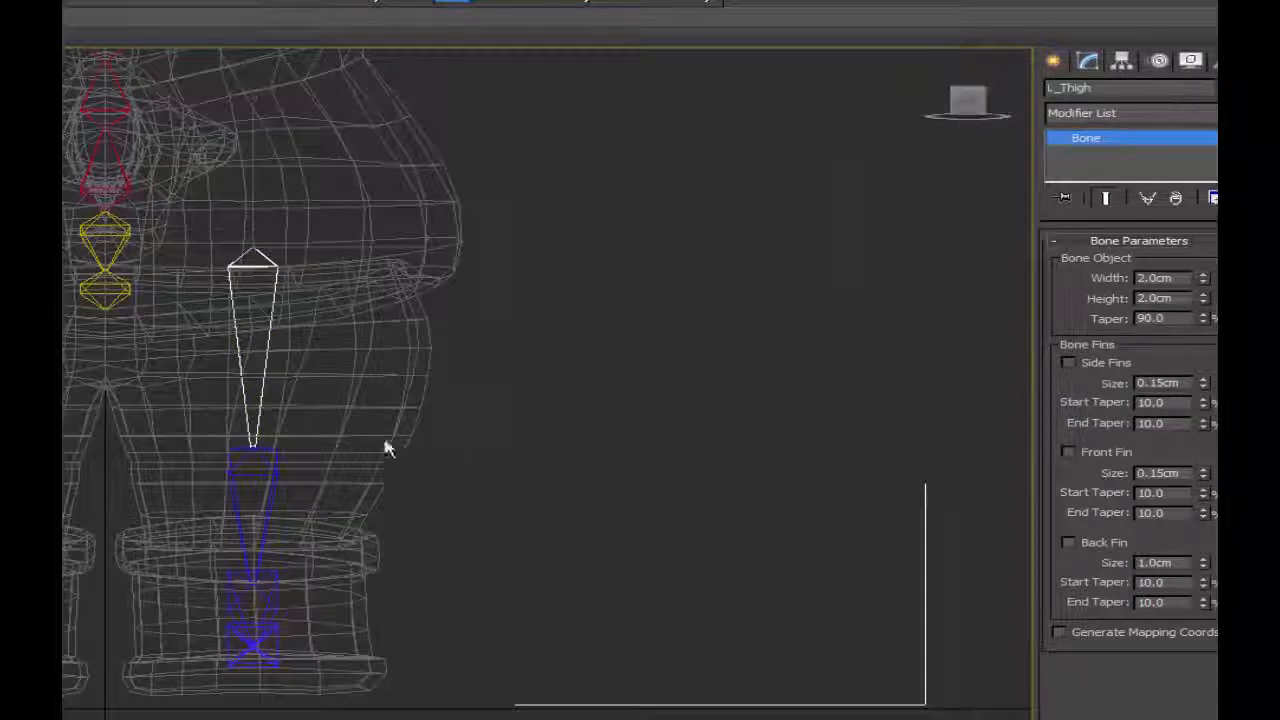
# Rename the left shin bone and the bones below it with the L_ prefix, using L_Foot for the foot bone.
pyautogui.click(280, 468)
pyautogui.click(279, 468)
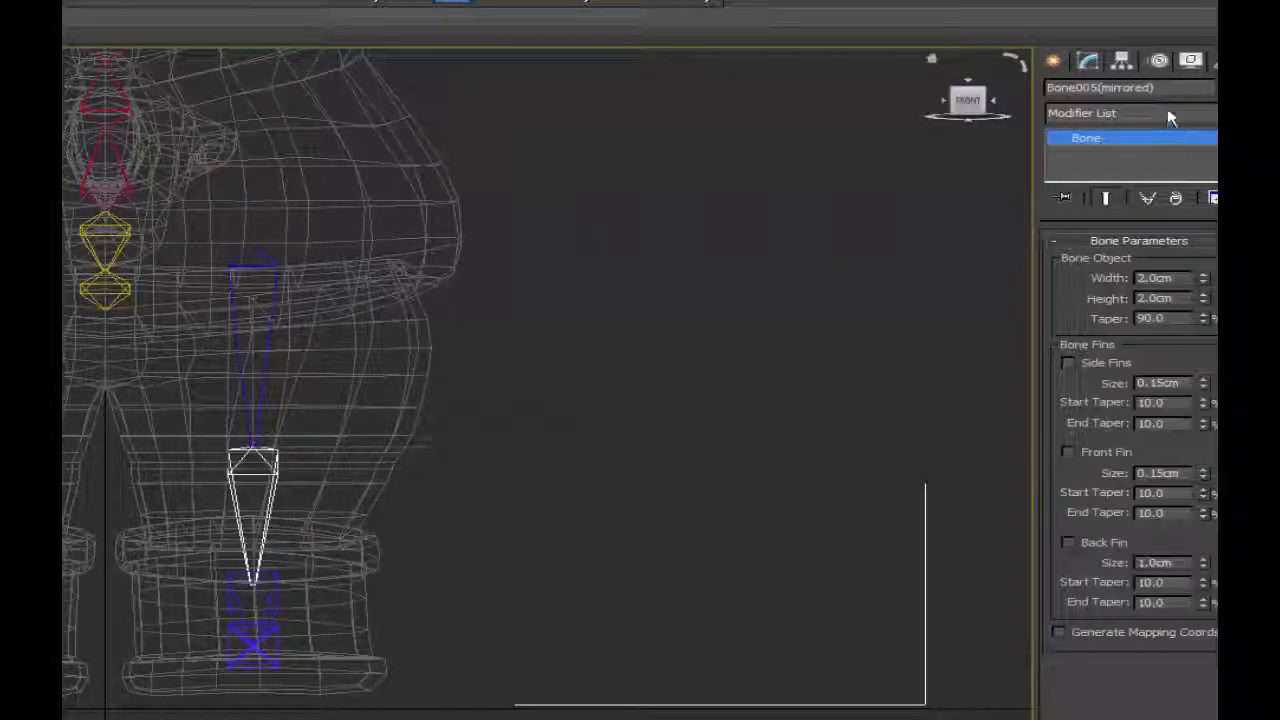
pyautogui.moveTo(1183, 88); pyautogui.dragTo(1050, 90)
pyautogui.press('BackSpace')
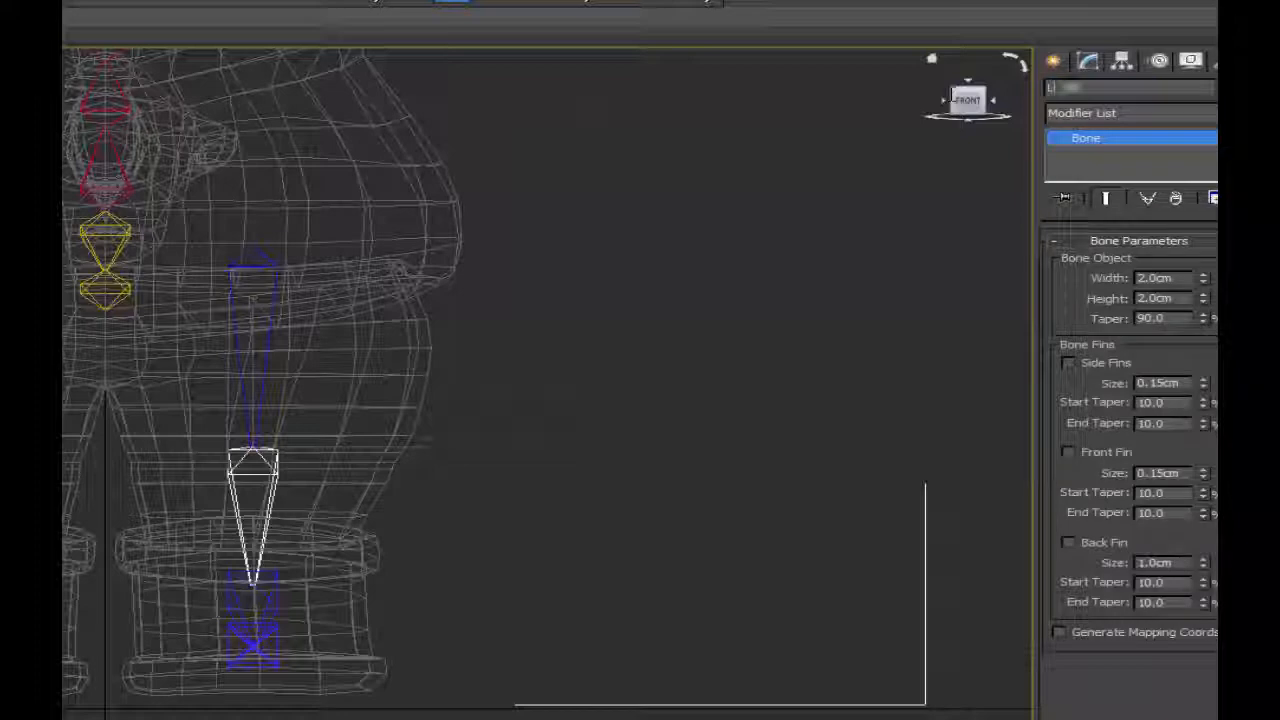
pyautogui.write('L')
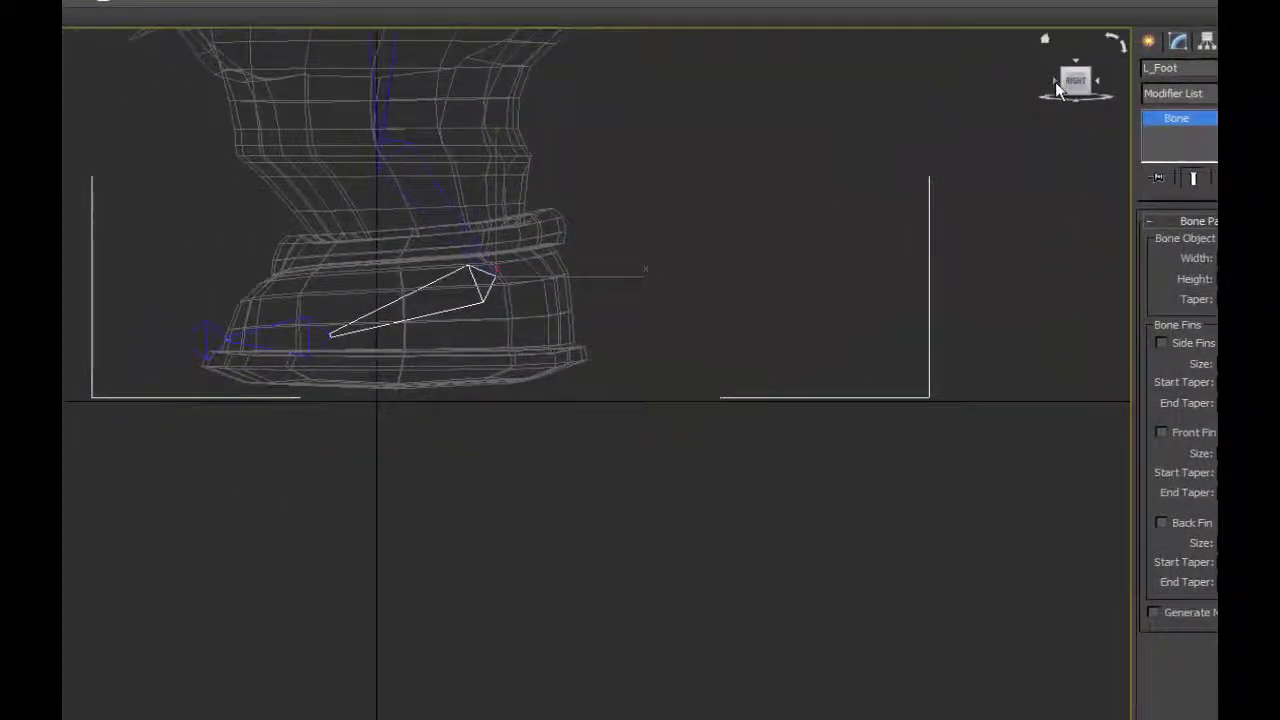
pyautogui.click(1056, 84)
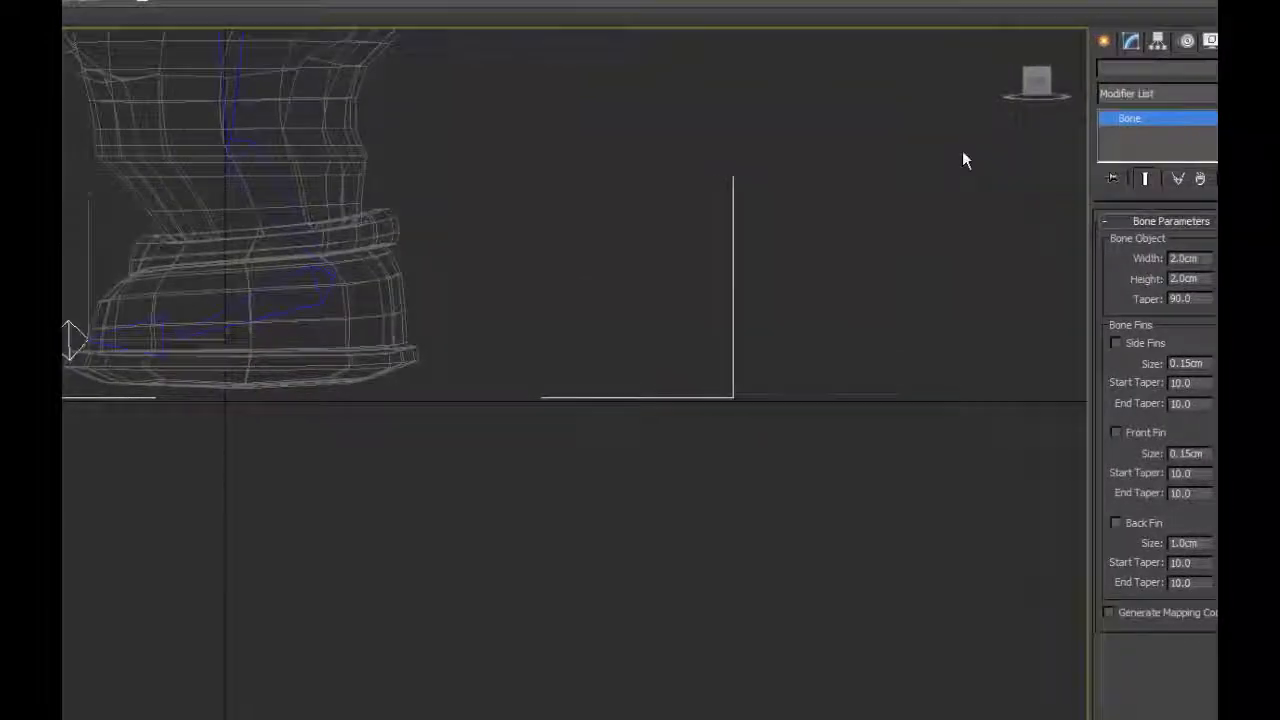
pyautogui.click(963, 160)
pyautogui.click(1022, 92)
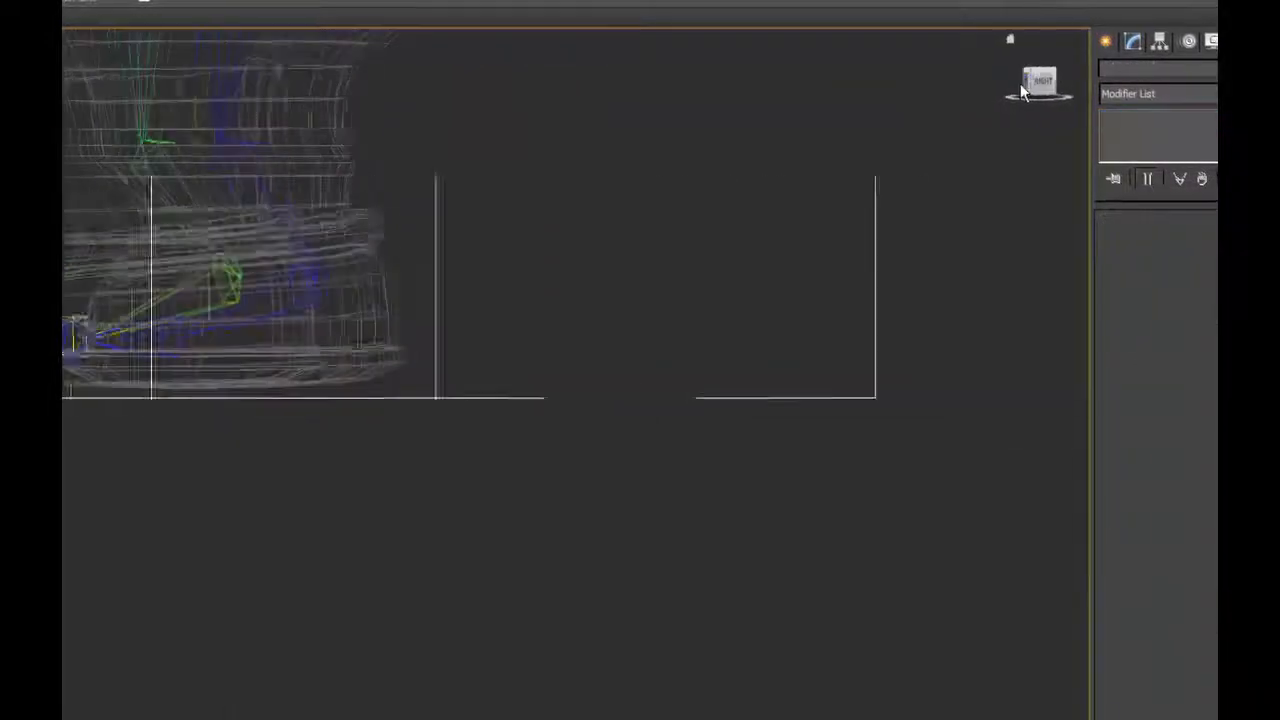
# Rename the innermost bone of the arm chain as the left clavicle, using the L_ prefix.
pyautogui.scroll(-4, 550, 150)
pyautogui.moveTo(550, 150); pyautogui.dragTo(677, 444, button='middle')
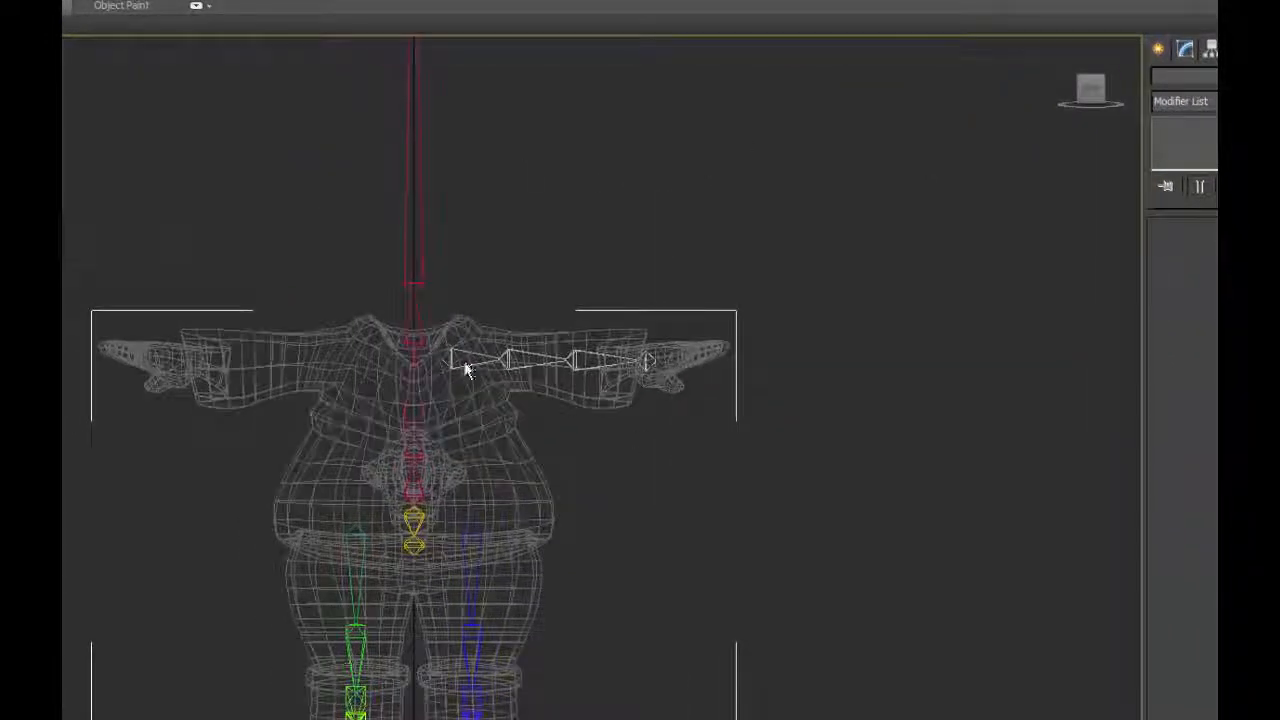
pyautogui.click(458, 364)
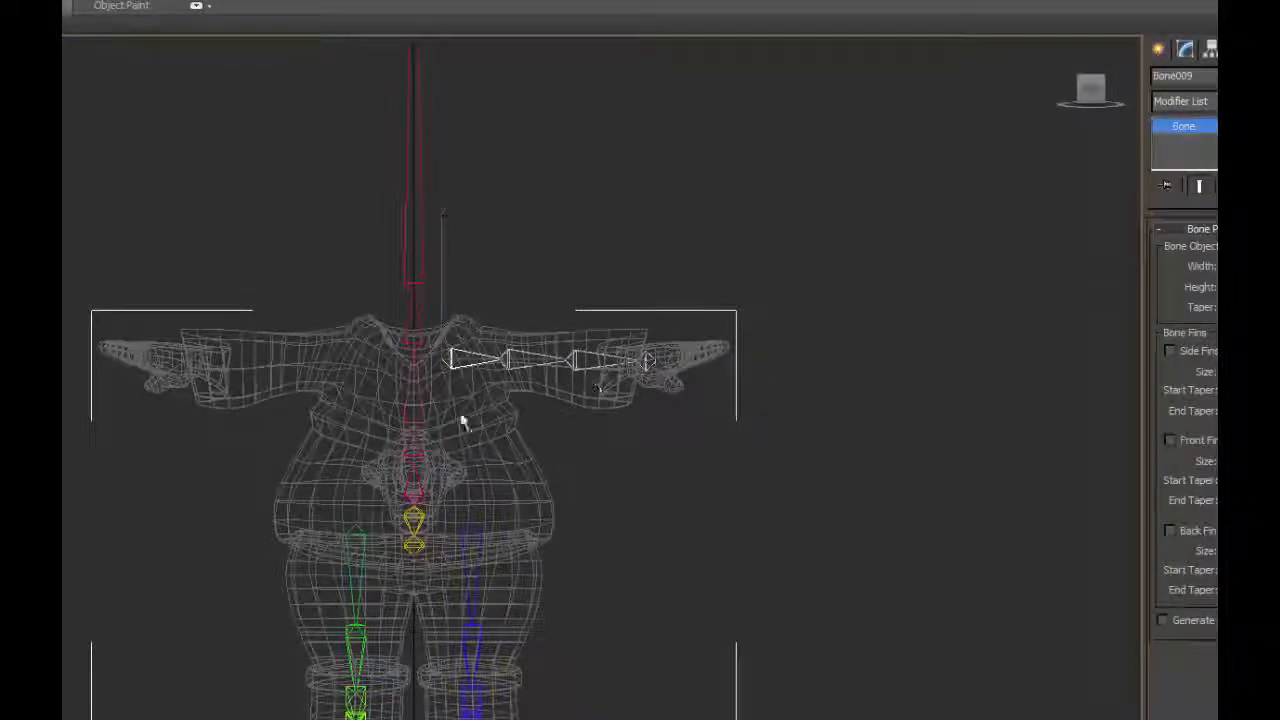
pyautogui.scroll(6, 509, 397)
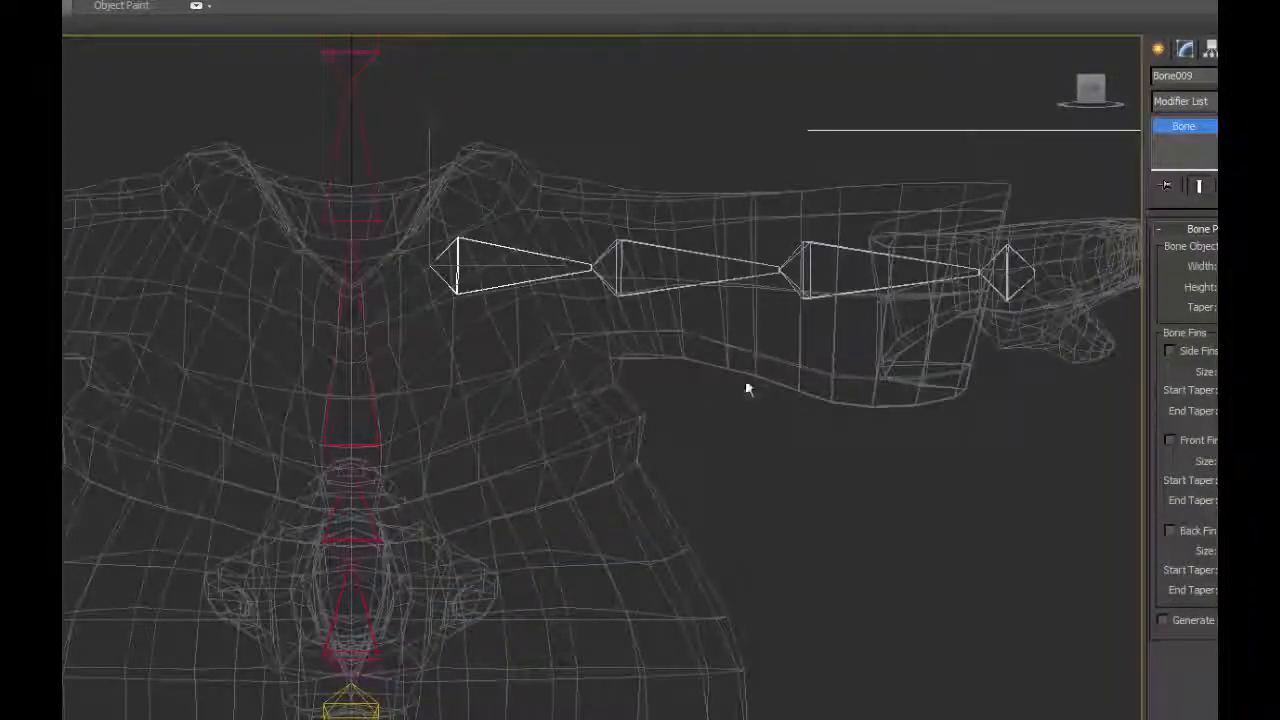
pyautogui.moveTo(749, 386); pyautogui.dragTo(676, 493, button='middle')
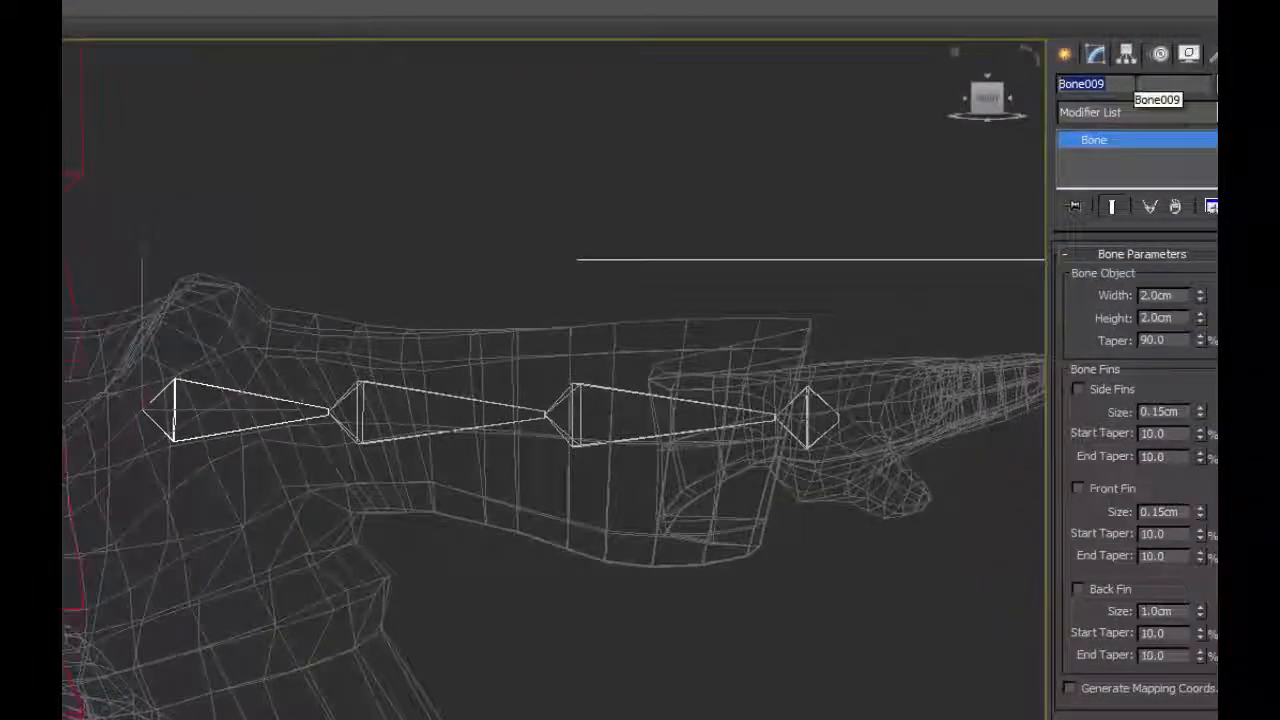
pyautogui.write('L_Cla')
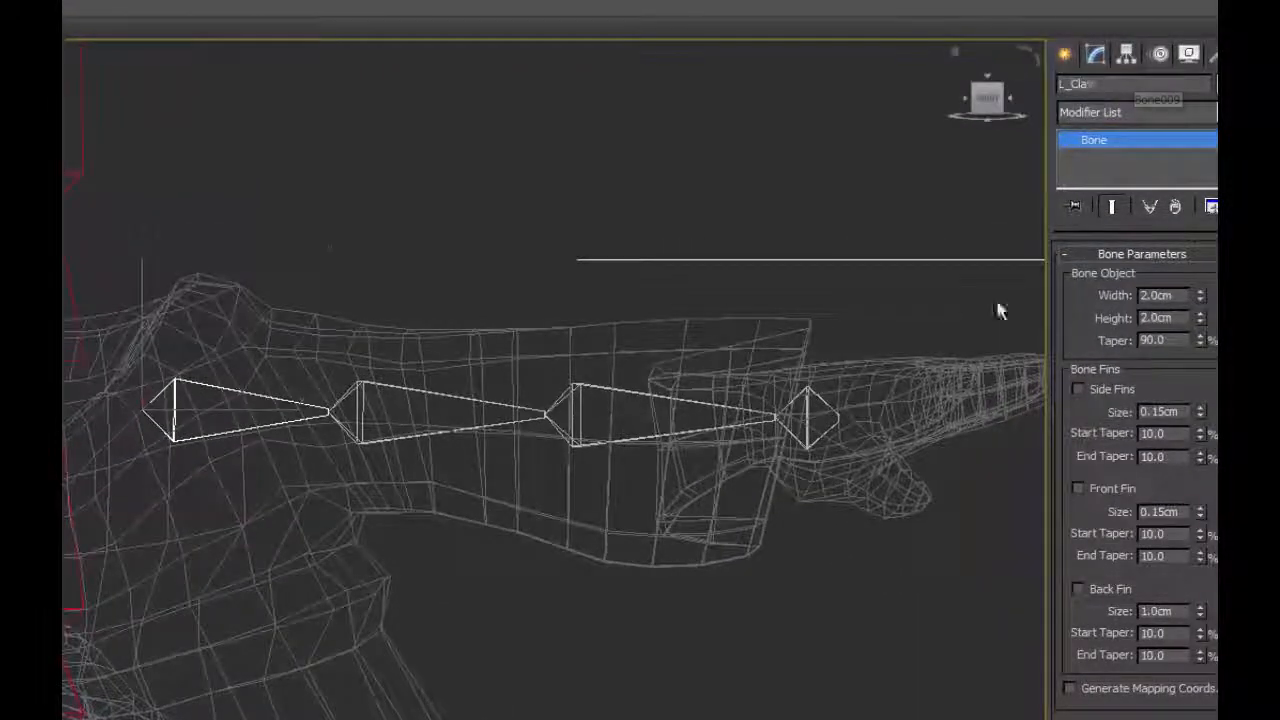
# Rename the upper arm bone with the L_ prefix and name the forearm bone L_Wrist.
pyautogui.click(440, 398)
pyautogui.doubleClick(1110, 84)
pyautogui.write('L_')
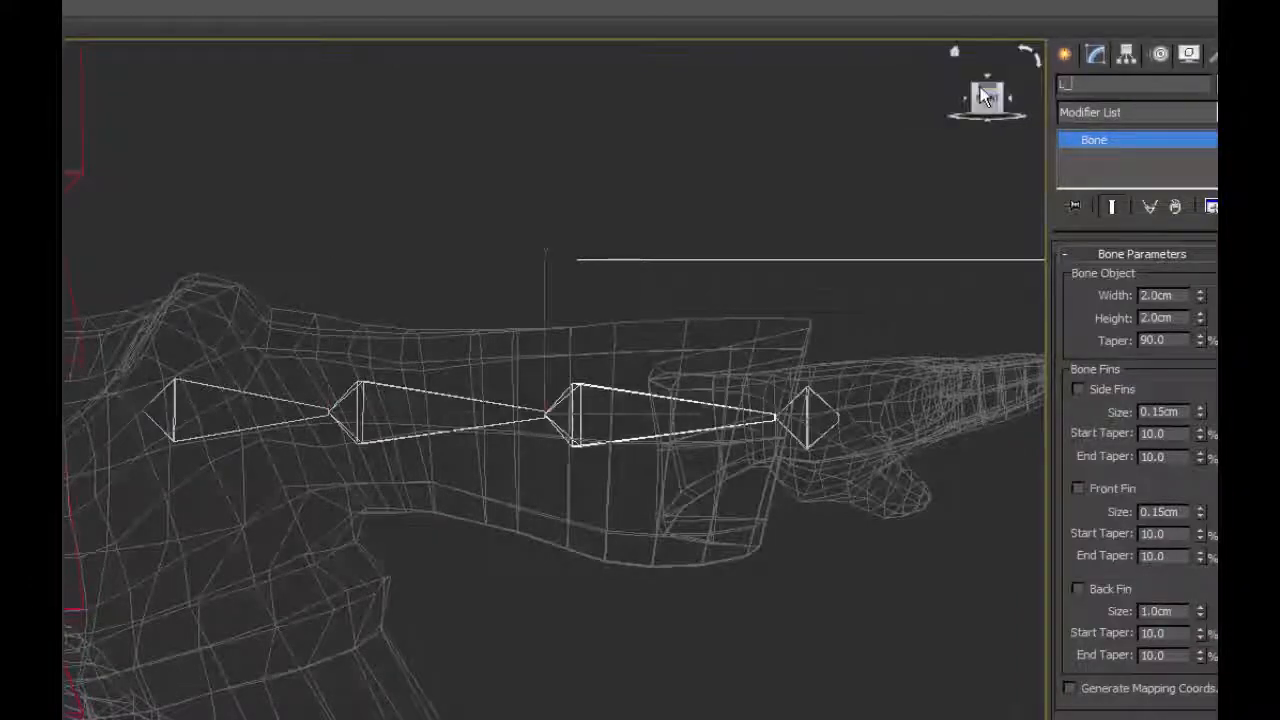
pyautogui.write('Wrist')
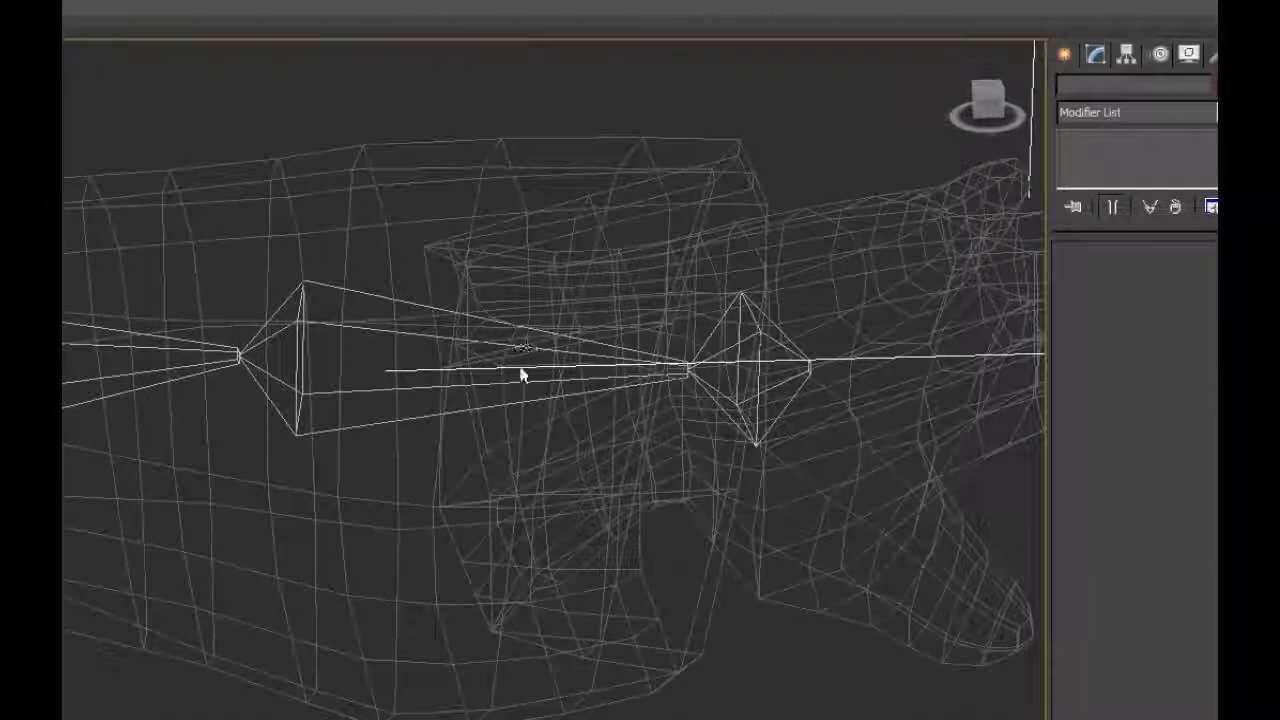
# Examine the L_Wrist bone inside the forearm mesh from several angles.
pyautogui.keyDown('alt'); pyautogui.moveTo(600, 487); pyautogui.dragTo(658, 303, button='middle'); pyautogui.keyUp('alt')
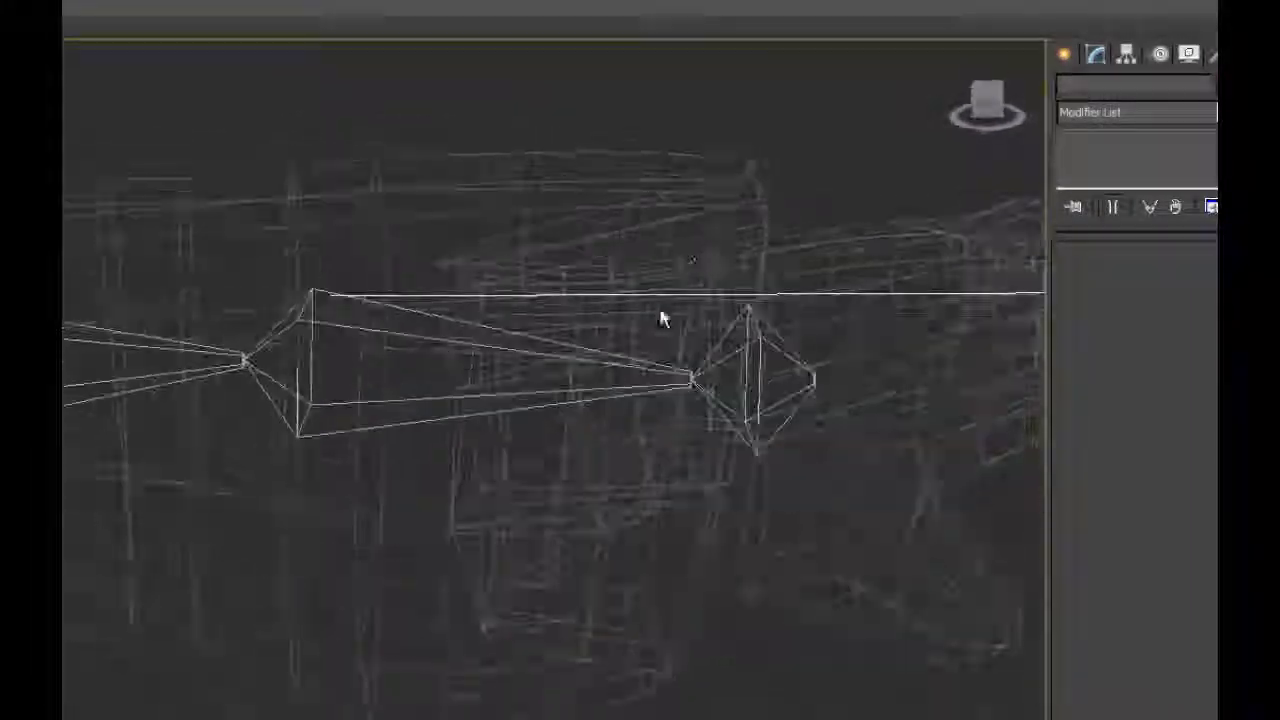
pyautogui.keyDown('alt'); pyautogui.moveTo(677, 366); pyautogui.dragTo(592, 420, button='middle'); pyautogui.keyUp('alt')
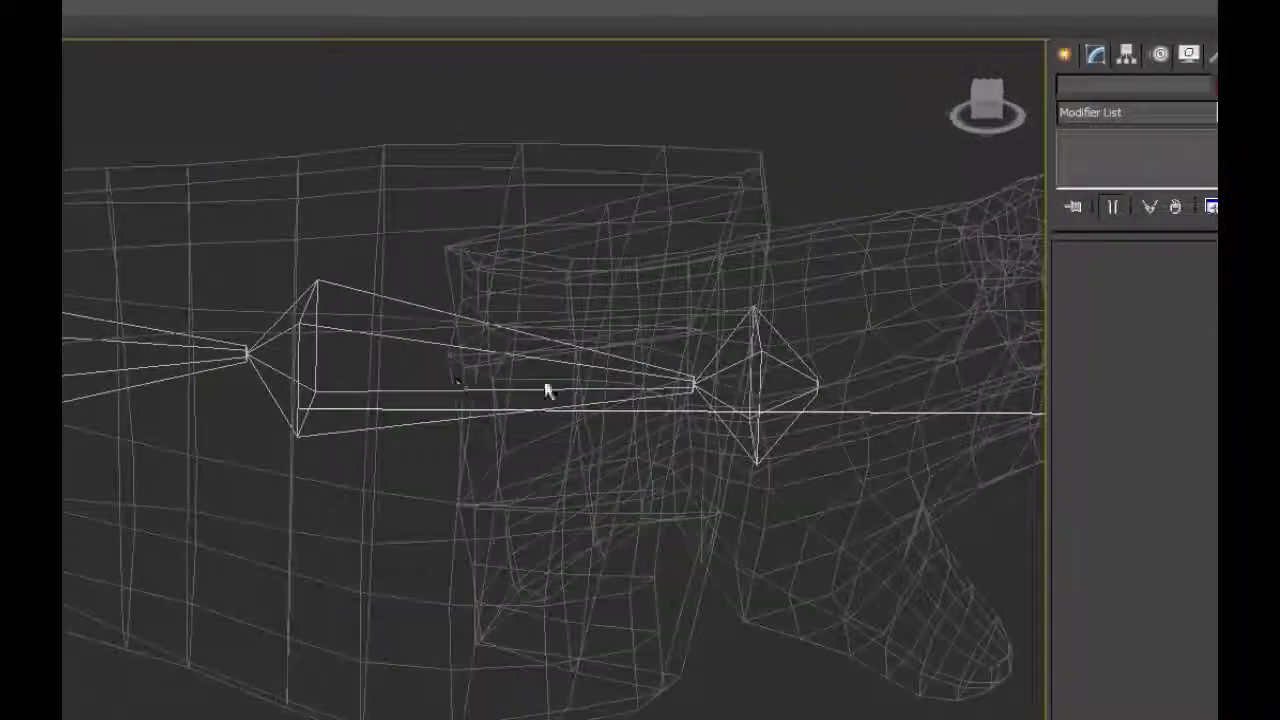
pyautogui.click(429, 340)
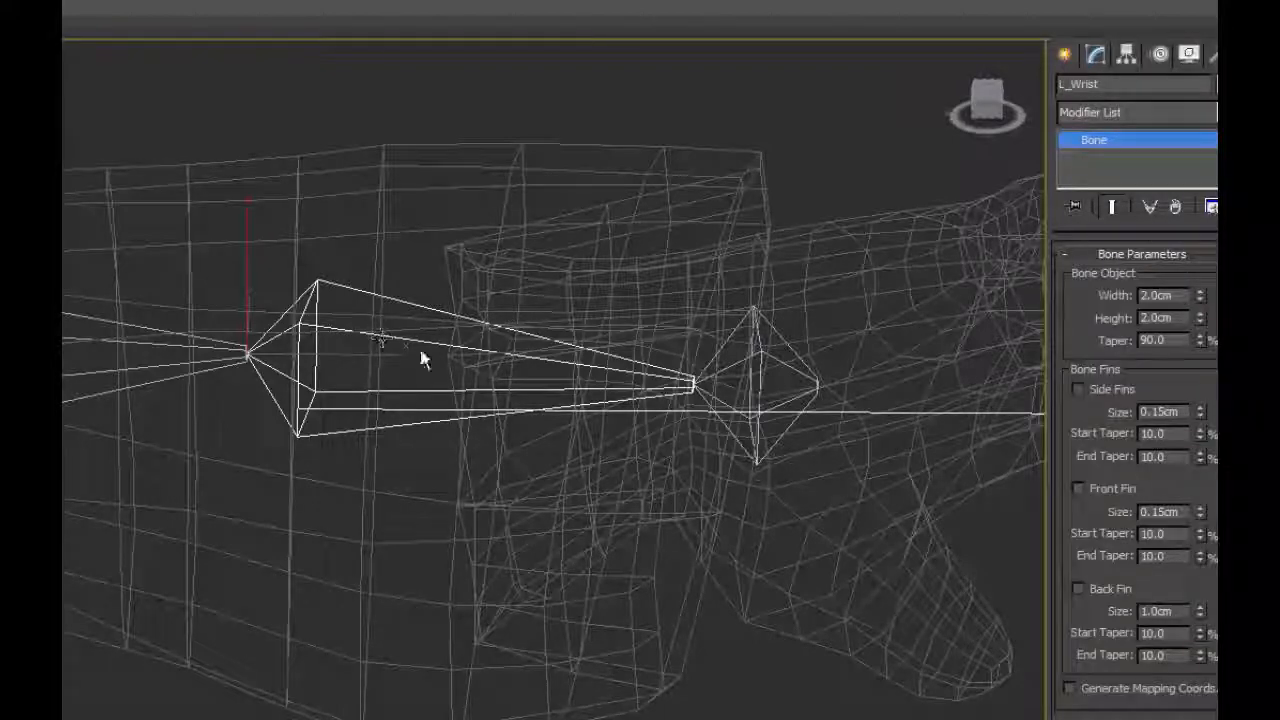
pyautogui.keyDown('alt'); pyautogui.moveTo(514, 386); pyautogui.dragTo(445, 458, button='middle'); pyautogui.keyUp('alt')
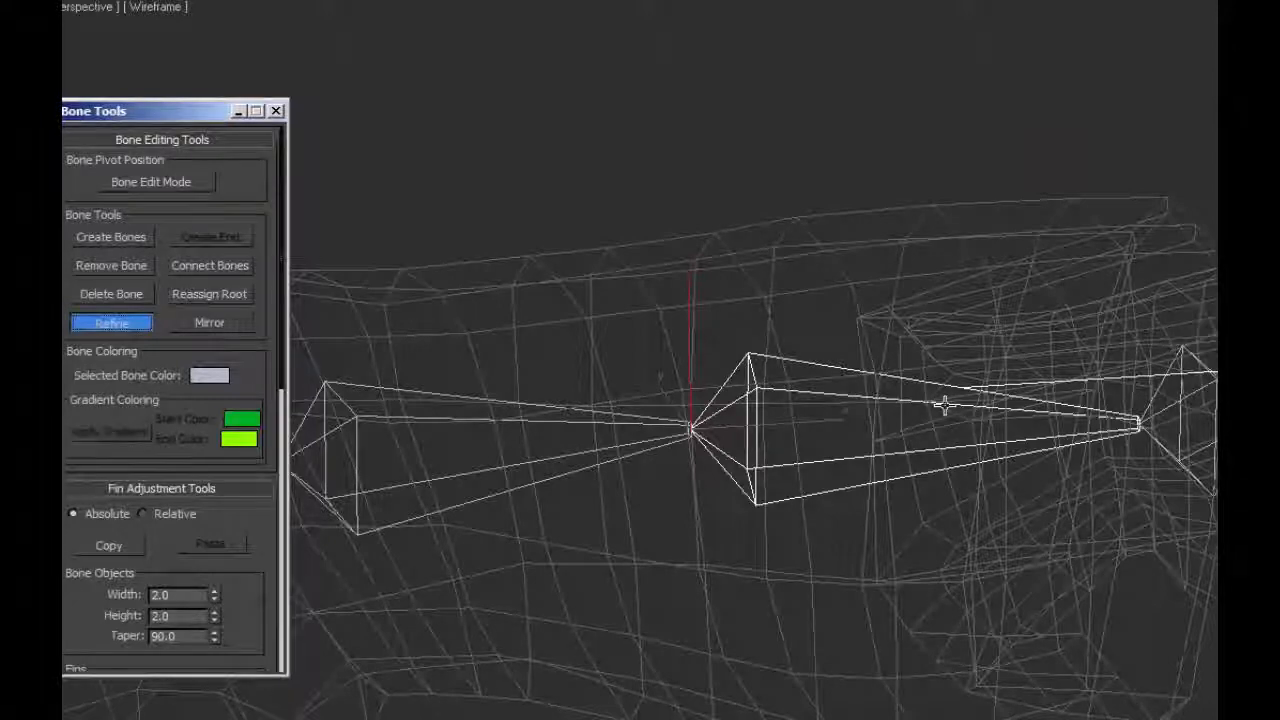
# Draw a guide box spanning the length of the L_Wrist bone in the Front view and set it to two width segments.
pyautogui.press('f')
pyautogui.moveTo(945, 405); pyautogui.dragTo(867, 323, button='middle')
pyautogui.scroll(-10, 866, 320)
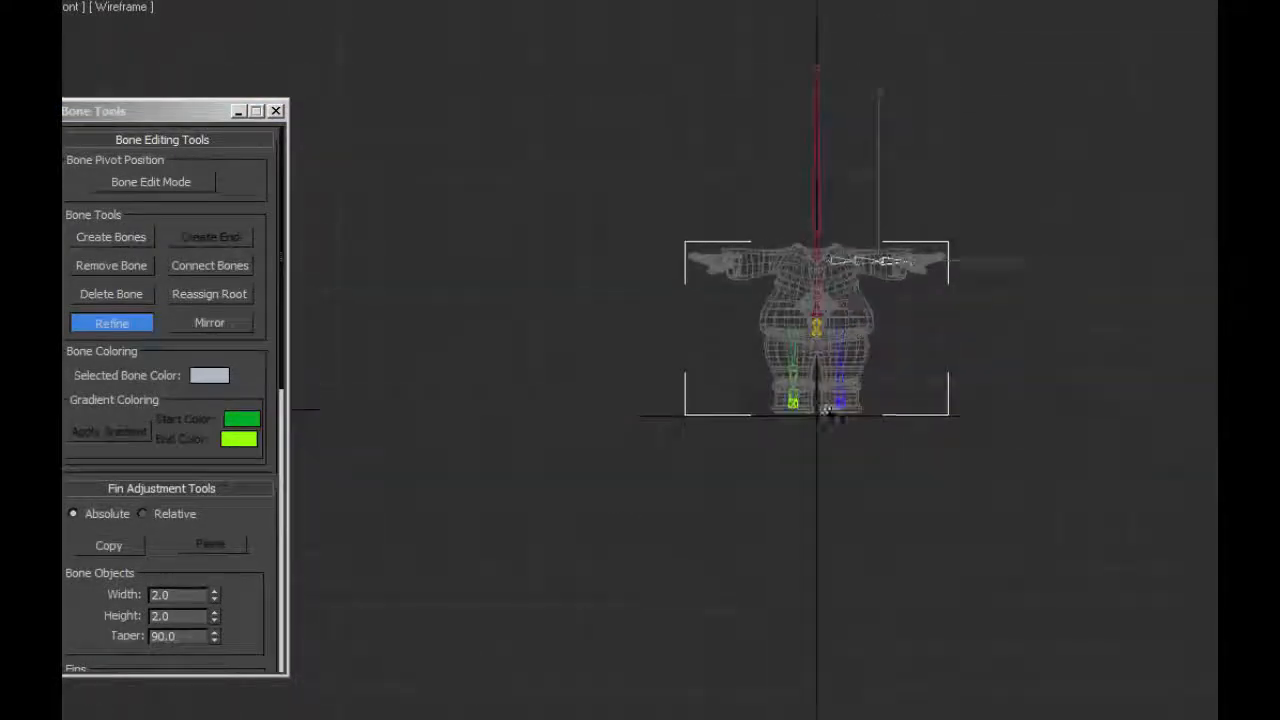
pyautogui.scroll(10, 831, 420)
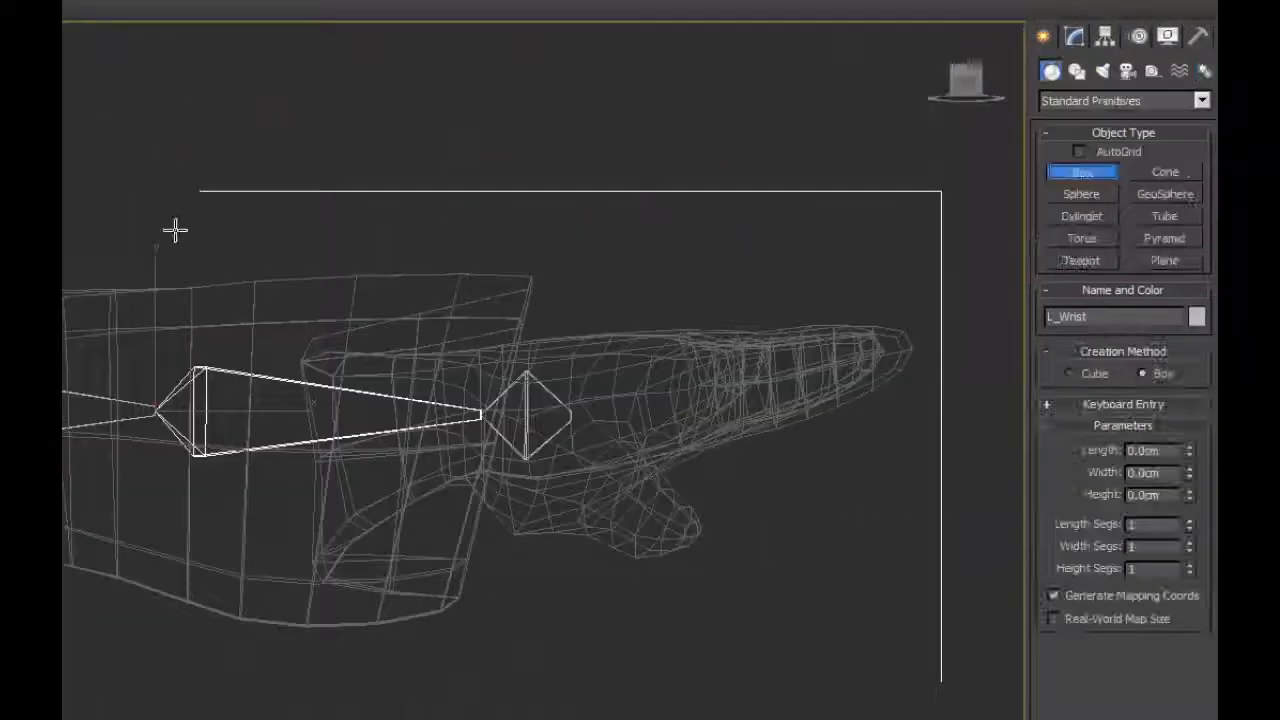
pyautogui.moveTo(163, 370); pyautogui.dragTo(481, 302)
pyautogui.click(1189, 541)
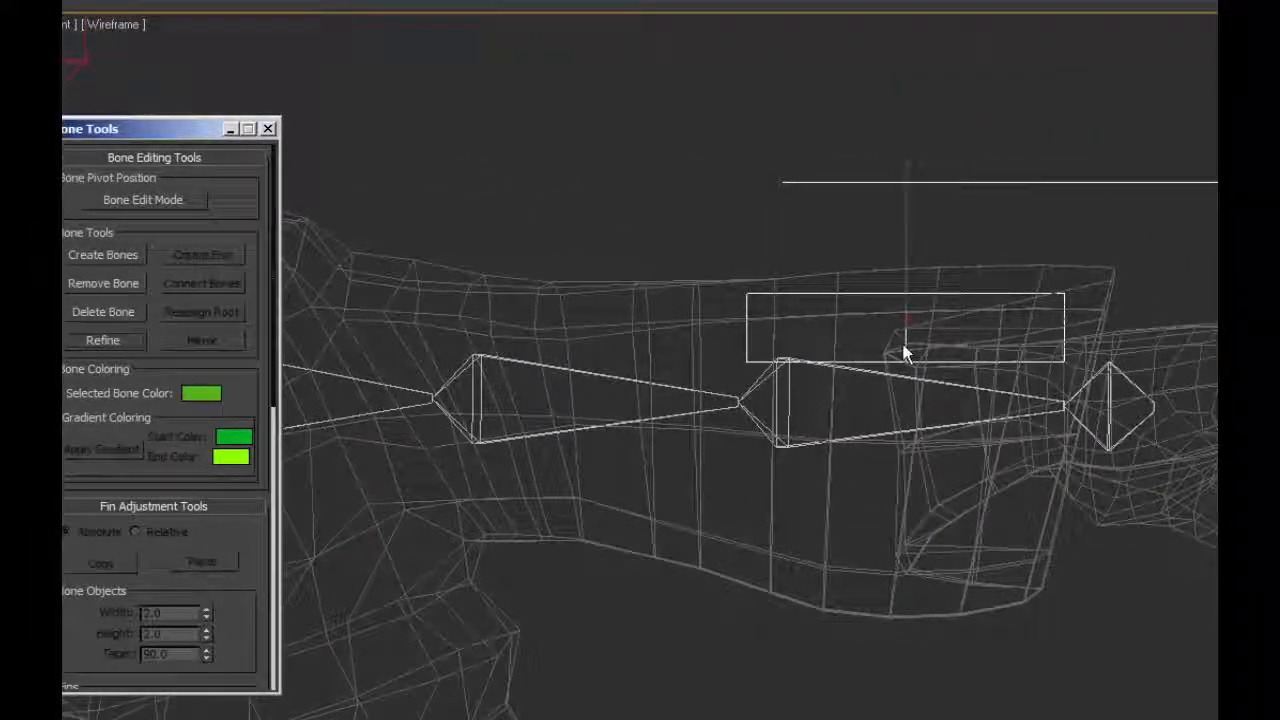
# Split the L_Wrist bone with Refine at the guide box's middle segment line.
pyautogui.click(883, 433)
pyautogui.click(118, 343)
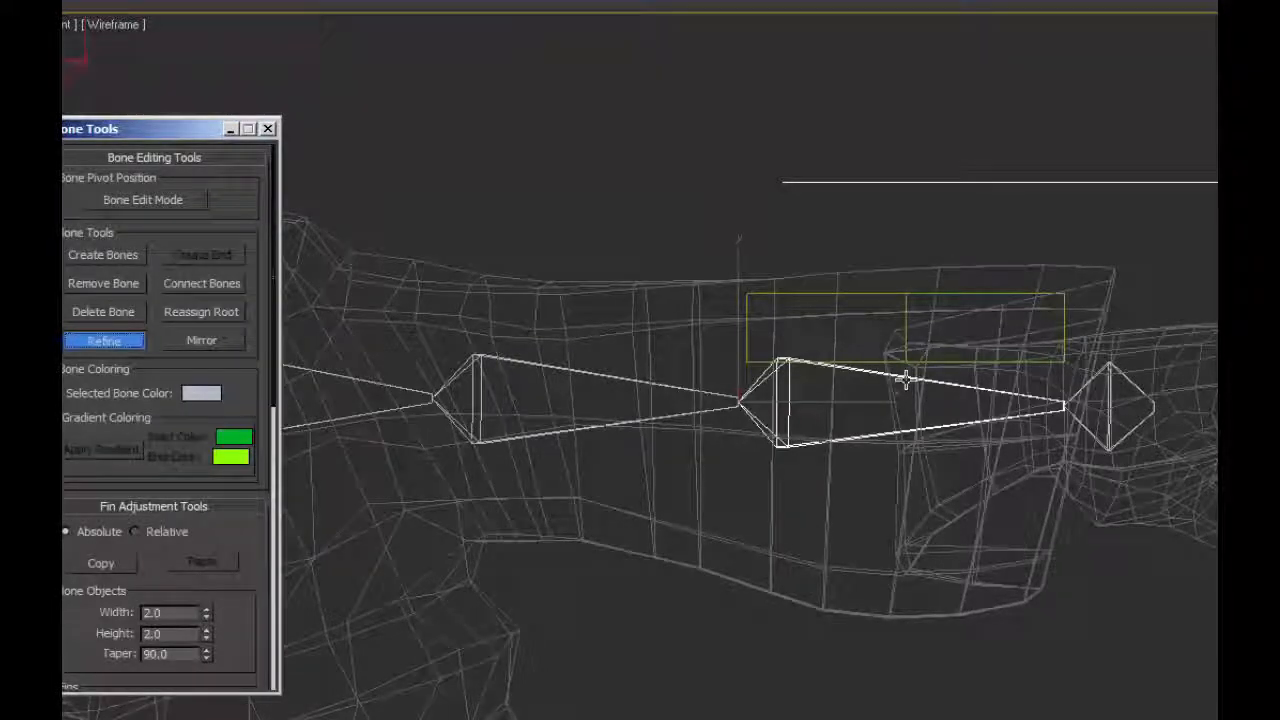
pyautogui.click(905, 378)
pyautogui.click(112, 342)
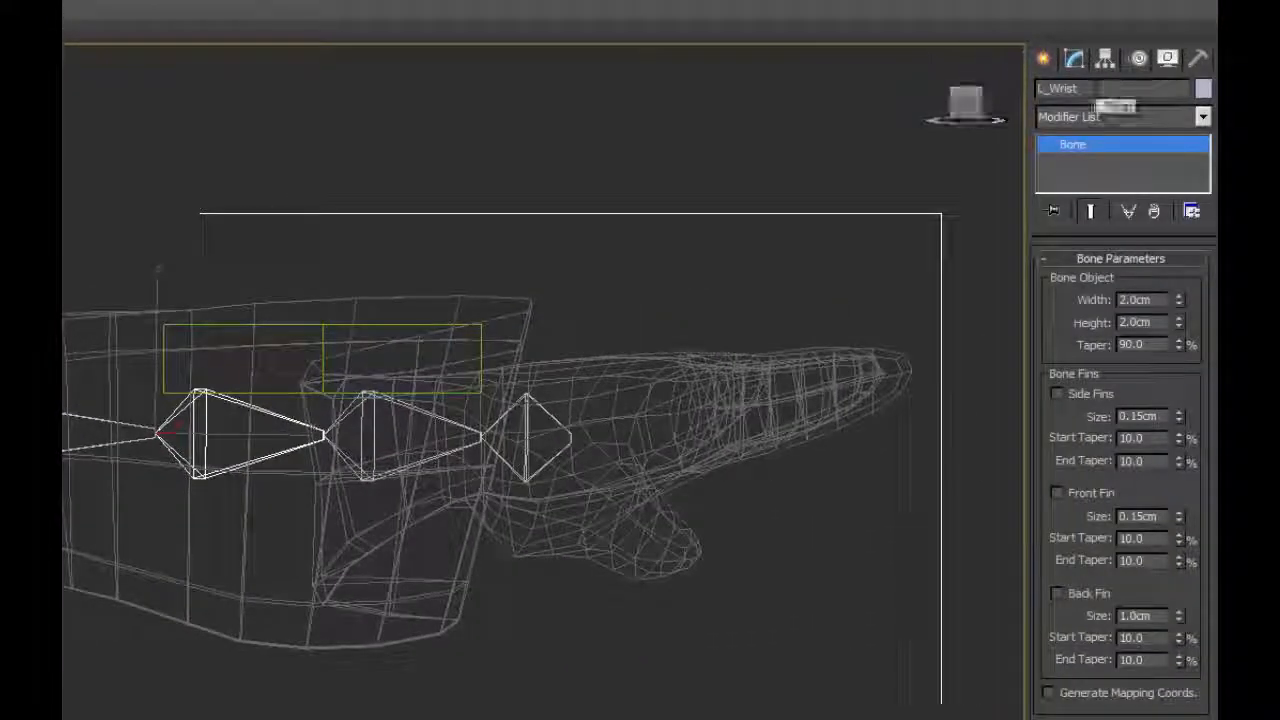
# Rename the outer half of the split forearm bone L_Wrist2.
pyautogui.press('pagedown')
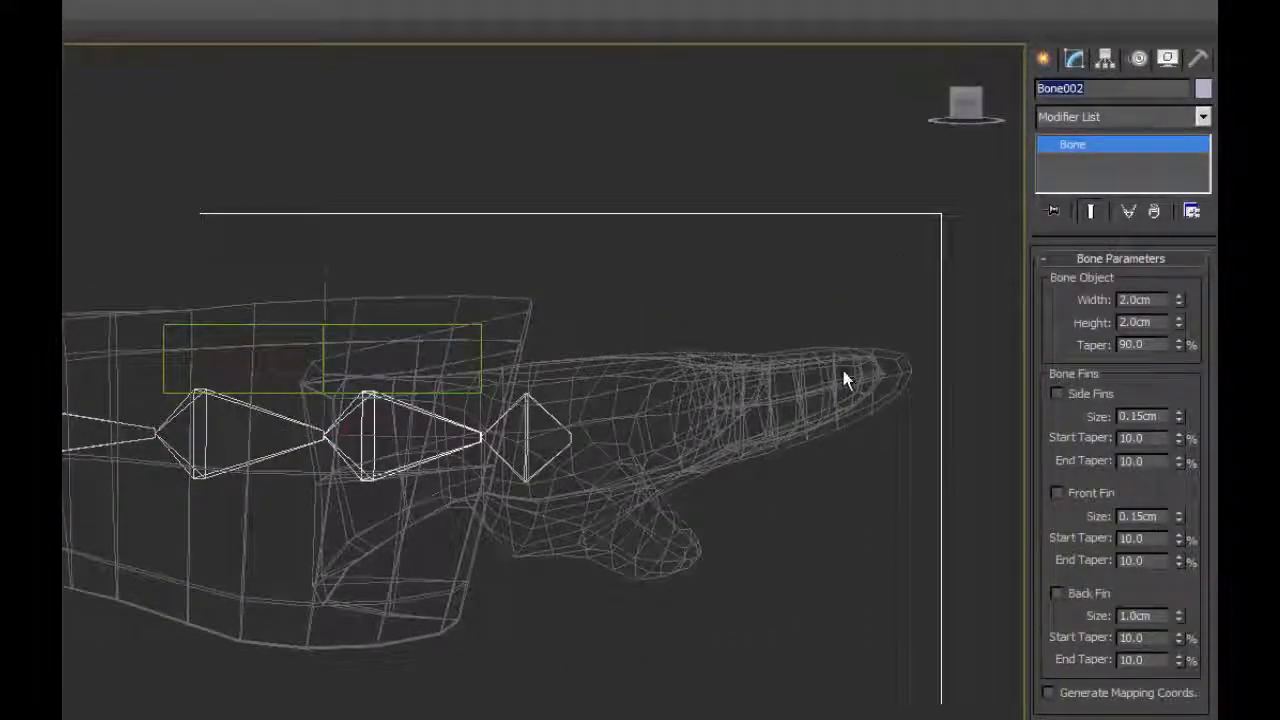
pyautogui.write('L_Wrist2')
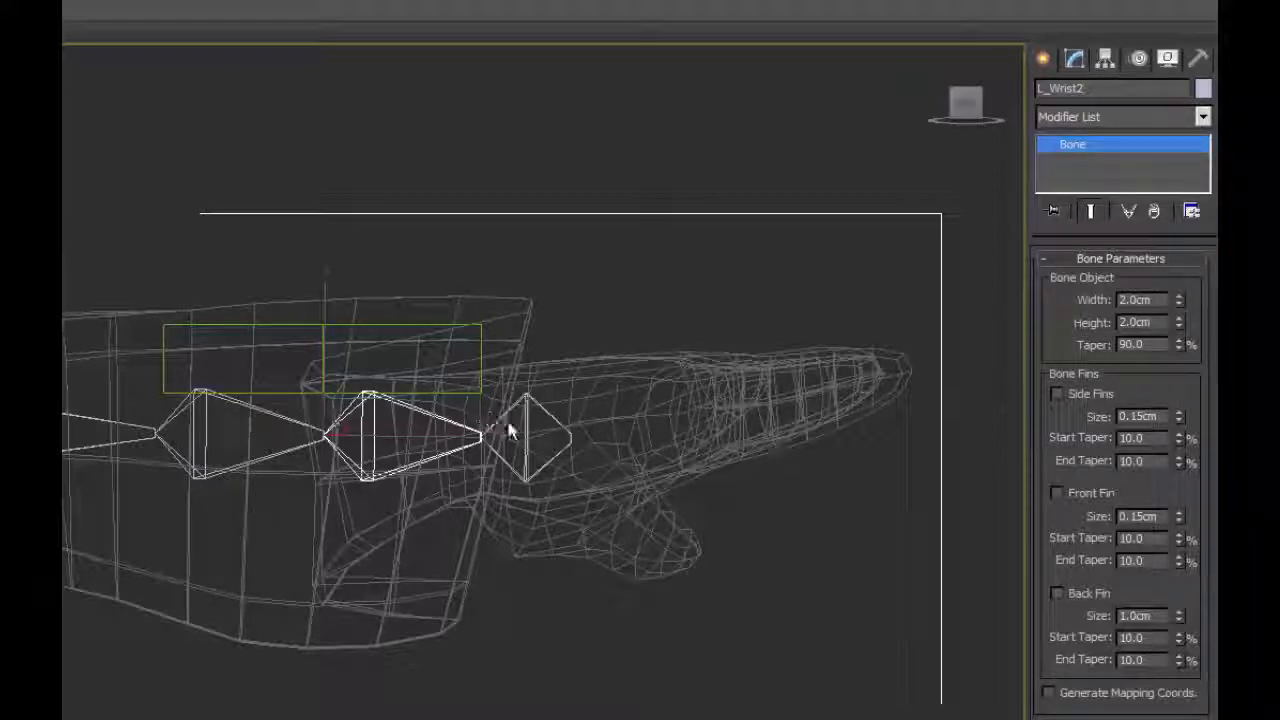
pyautogui.keyDown('alt'); pyautogui.moveTo(246, 429); pyautogui.dragTo(495, 393, button='middle'); pyautogui.keyUp('alt')
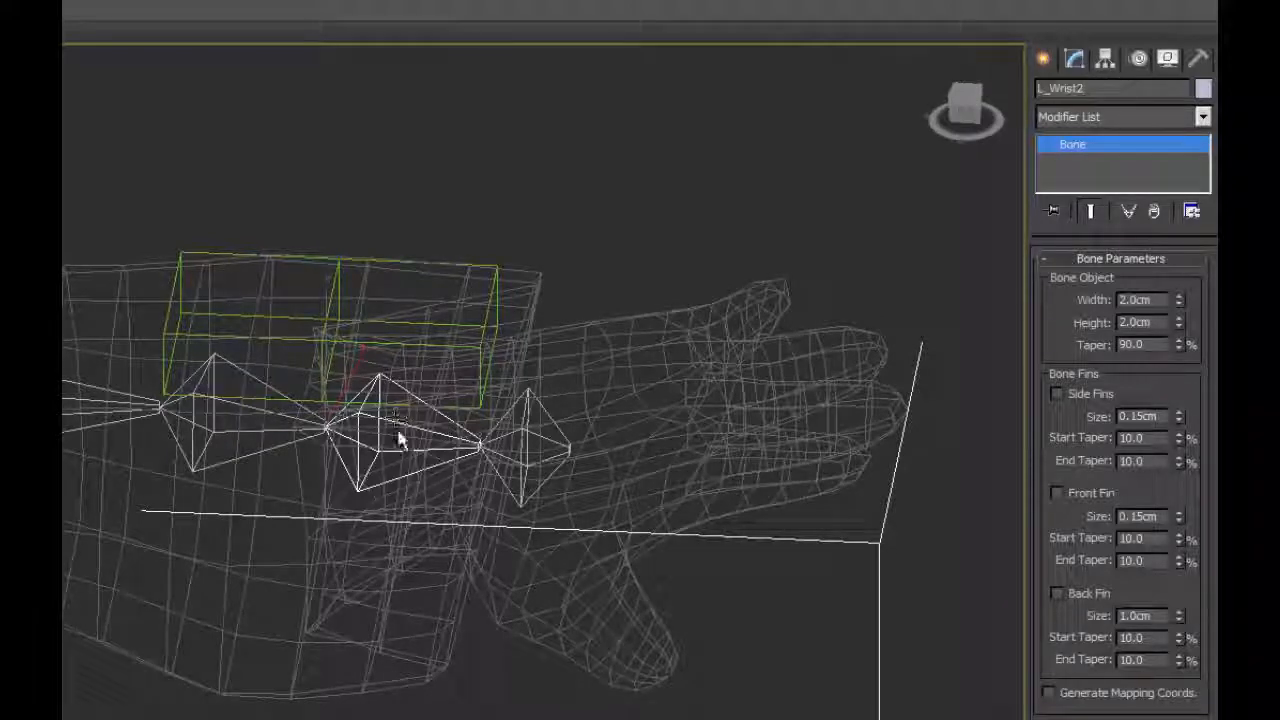
# Rename the end bone beyond L_Wrist2 as nub_L_wrist2.
pyautogui.keyDown('alt'); pyautogui.moveTo(403, 425); pyautogui.dragTo(514, 400, button='middle'); pyautogui.keyUp('alt')
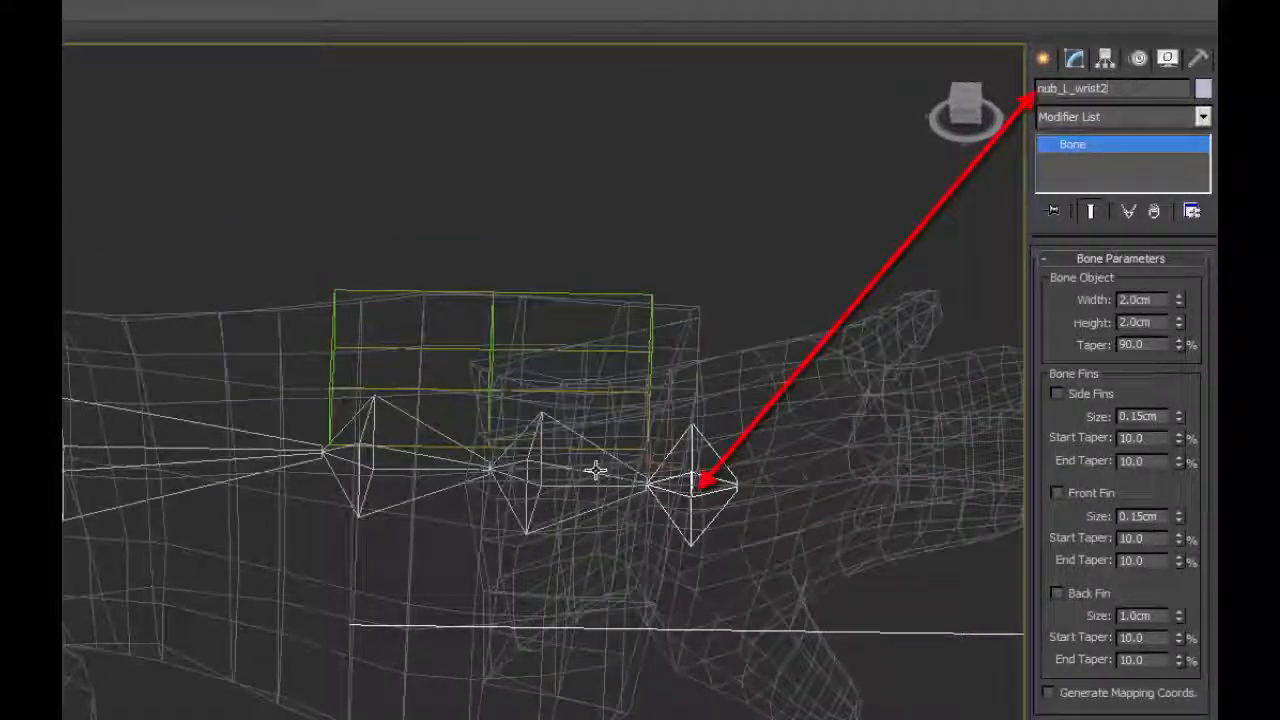
pyautogui.keyDown('alt'); pyautogui.moveTo(206, 443); pyautogui.dragTo(443, 409, button='middle'); pyautogui.keyUp('alt')
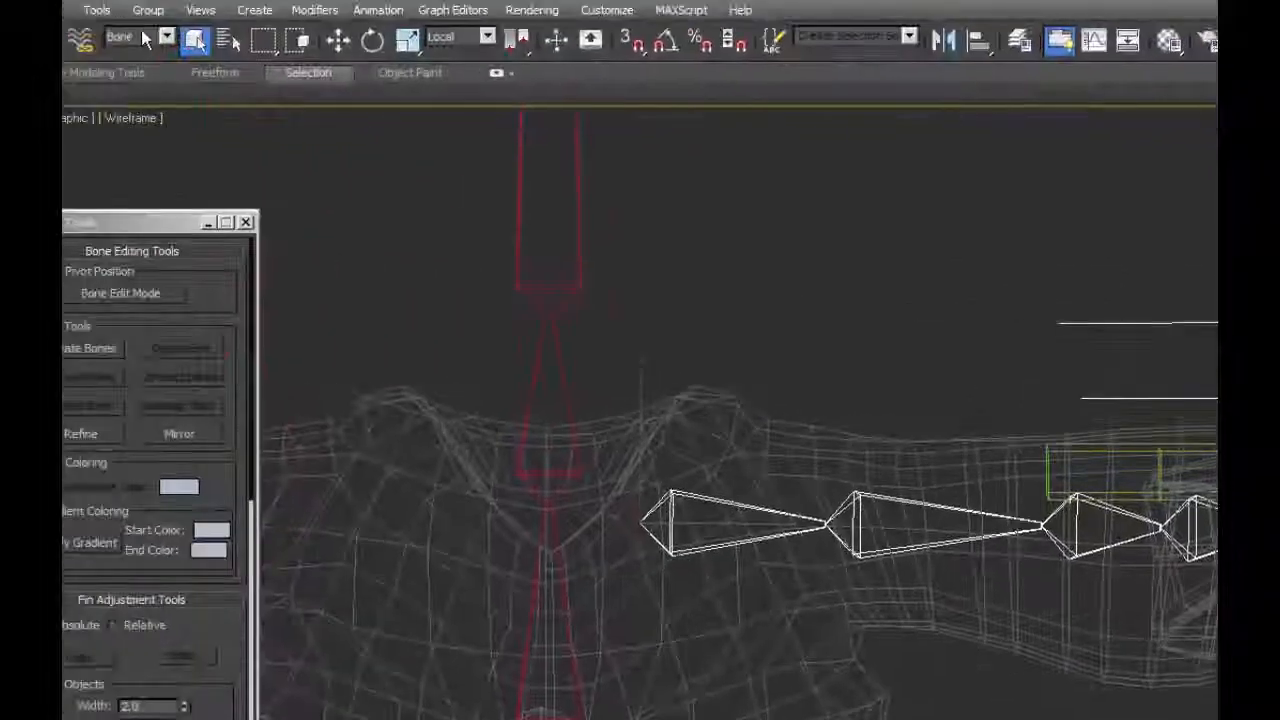
# Delete the guide box above the forearm, then restrict the selection filter to bones again.
pyautogui.click(166, 37)
pyautogui.click(131, 69)
pyautogui.click(1160, 472)
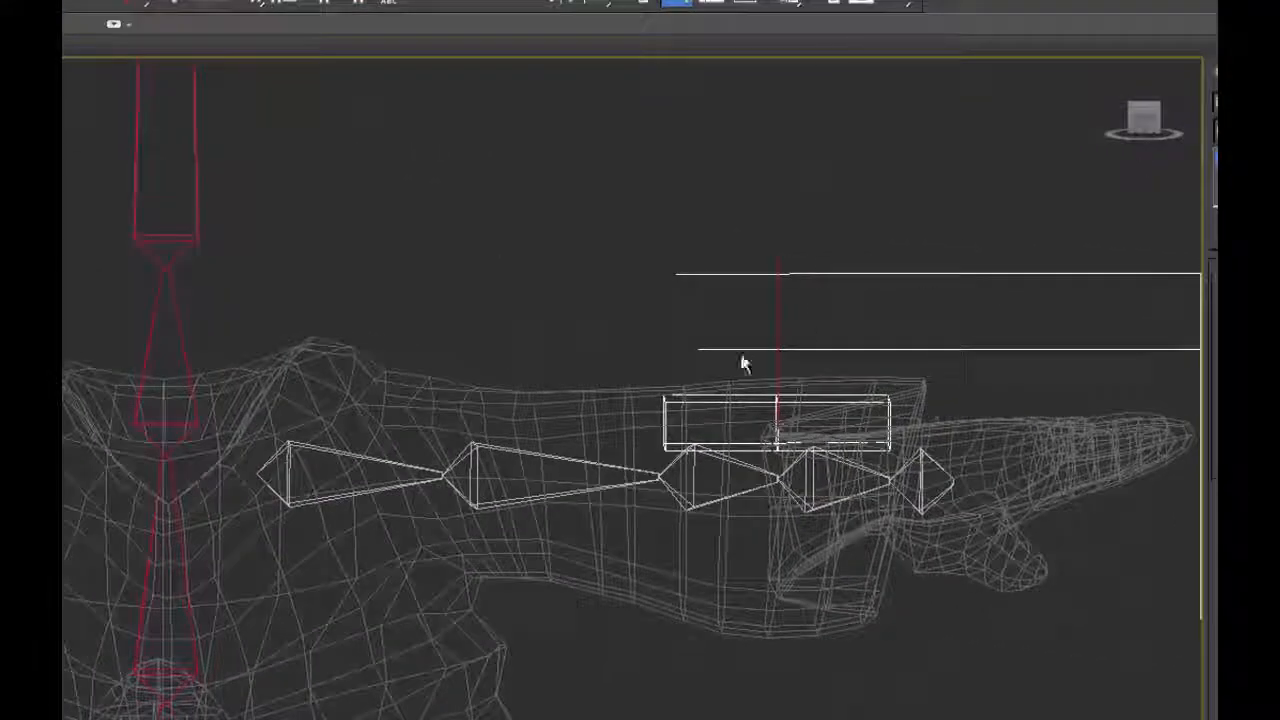
pyautogui.click(152, 27)
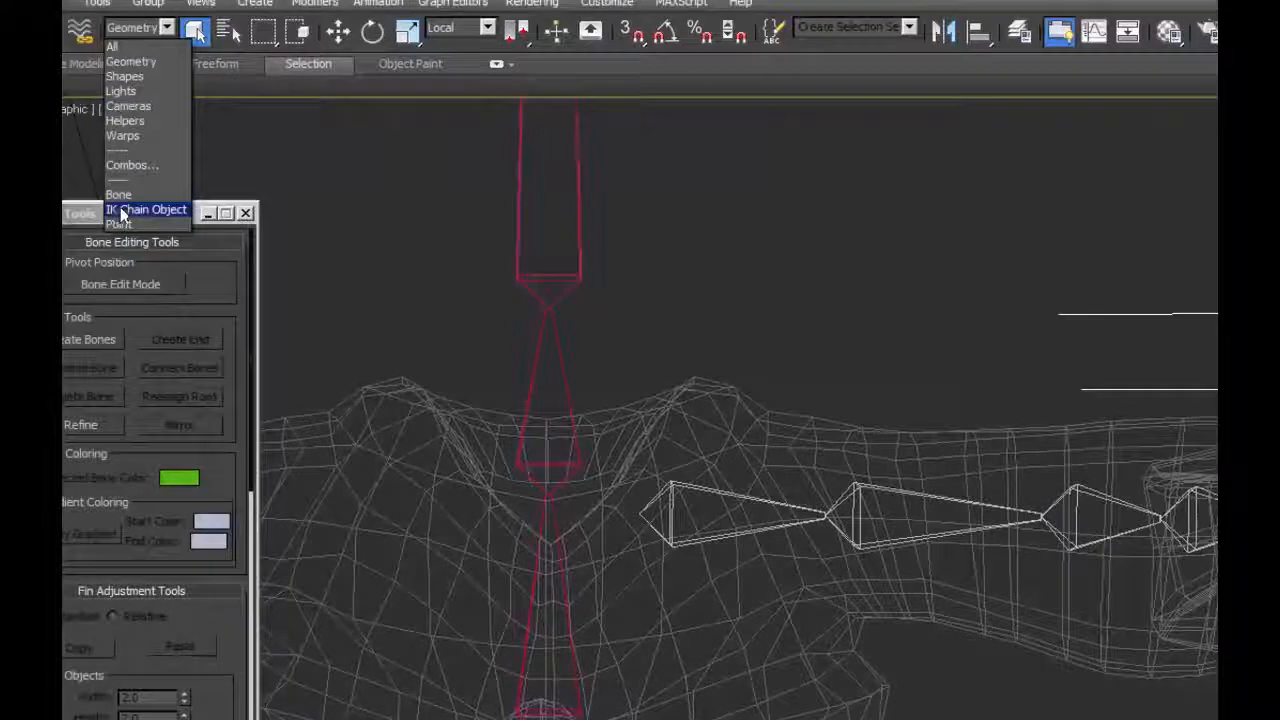
pyautogui.click(118, 194)
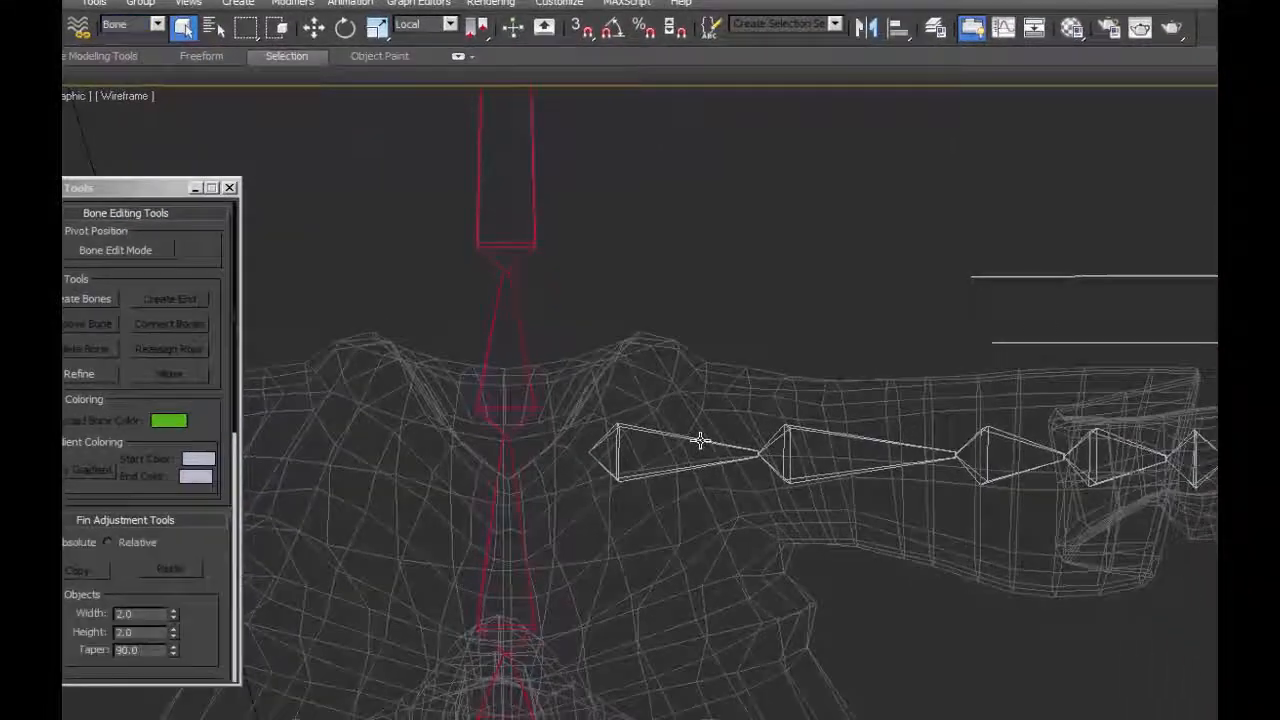
# Mirror the whole left arm bone chain, from clavicle to wrist nub, onto the right arm with the bone Mirror tool.
pyautogui.moveTo(771, 507); pyautogui.dragTo(993, 658, button='middle')
pyautogui.moveTo(916, 575); pyautogui.dragTo(997, 569, button='middle')
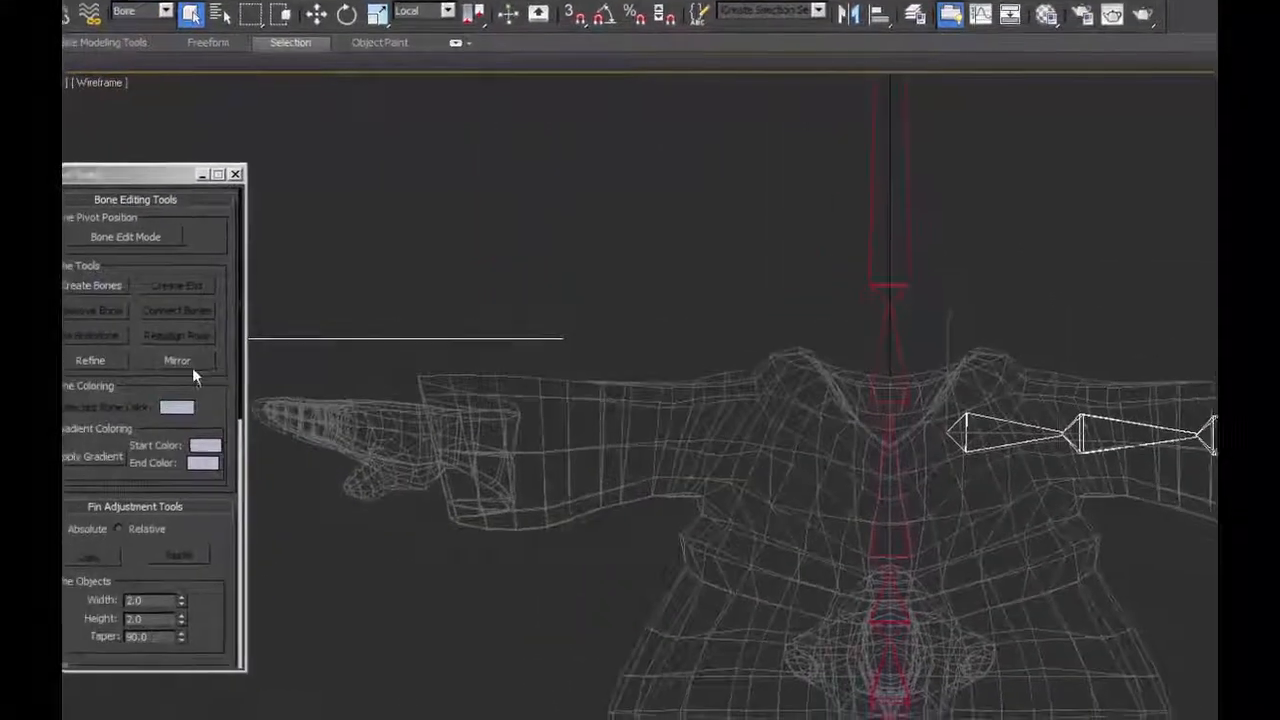
pyautogui.click(169, 373)
pyautogui.moveTo(365, 406); pyautogui.dragTo(355, 426)
pyautogui.click(231, 445)
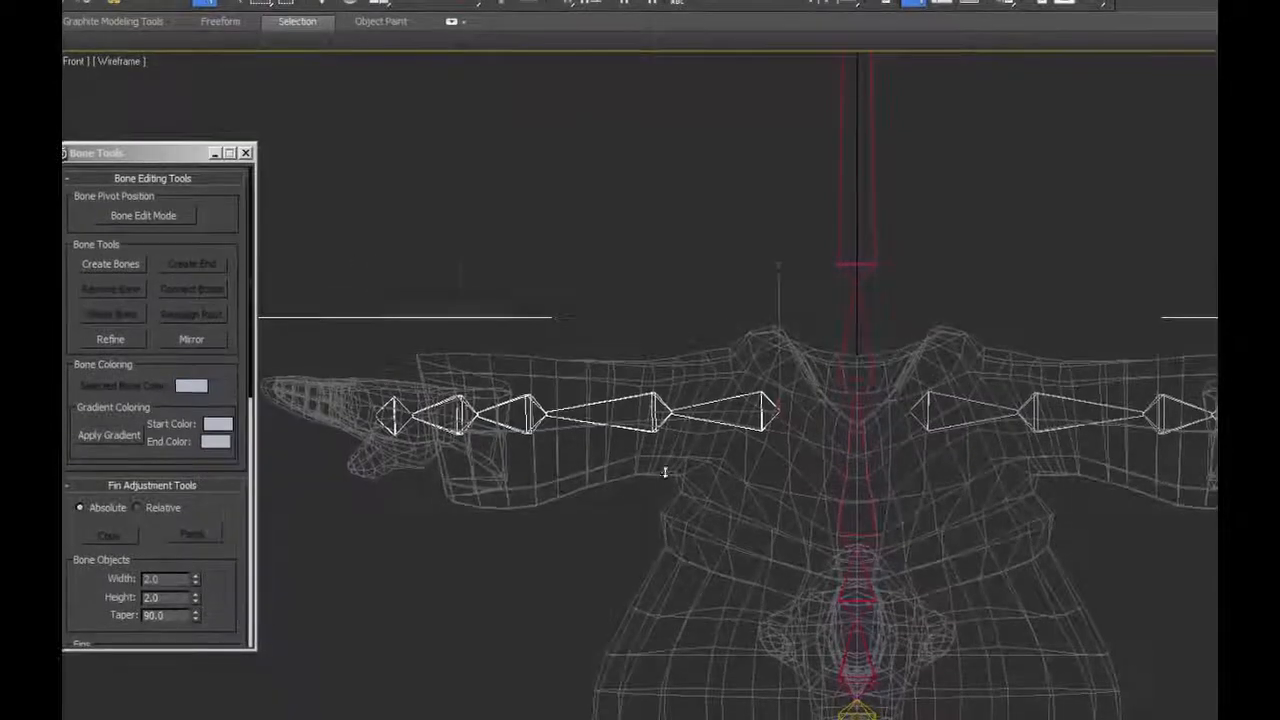
# Move the mirrored clavicle to the negated X position of the left clavicle, using the View reference coordinate system.
pyautogui.click(330, 17)
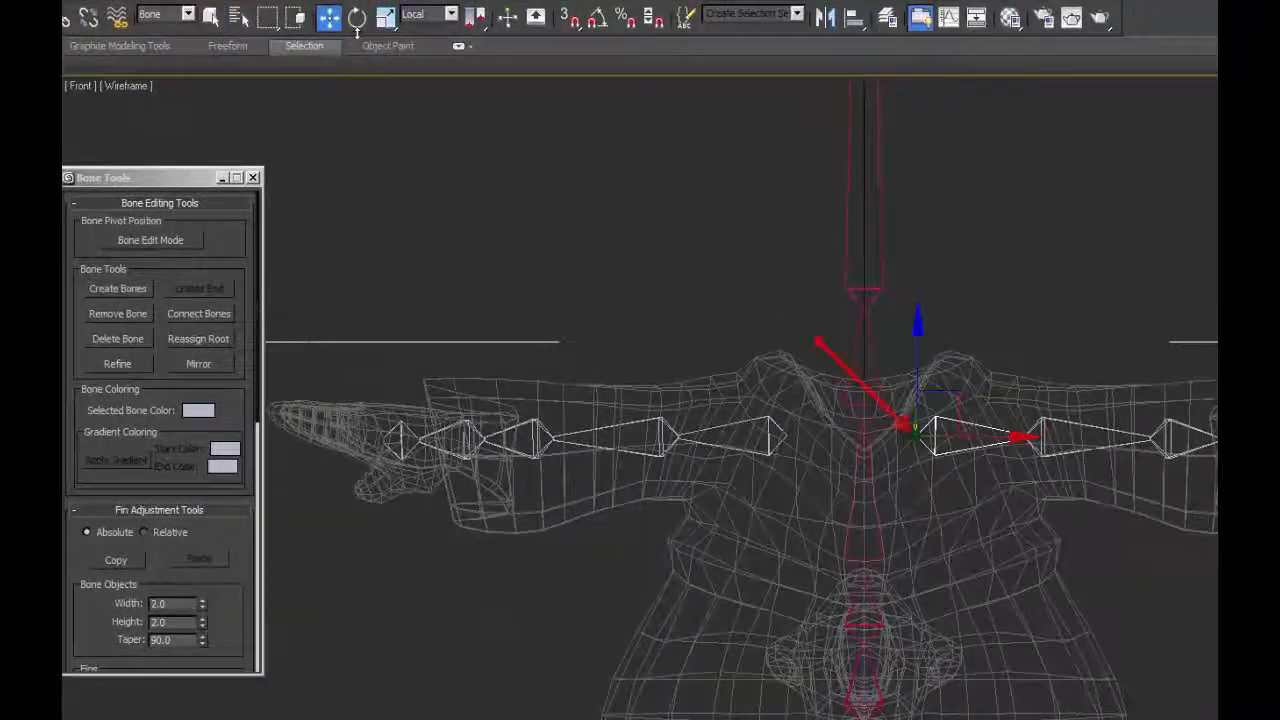
pyautogui.click(430, 14)
pyautogui.click(420, 32)
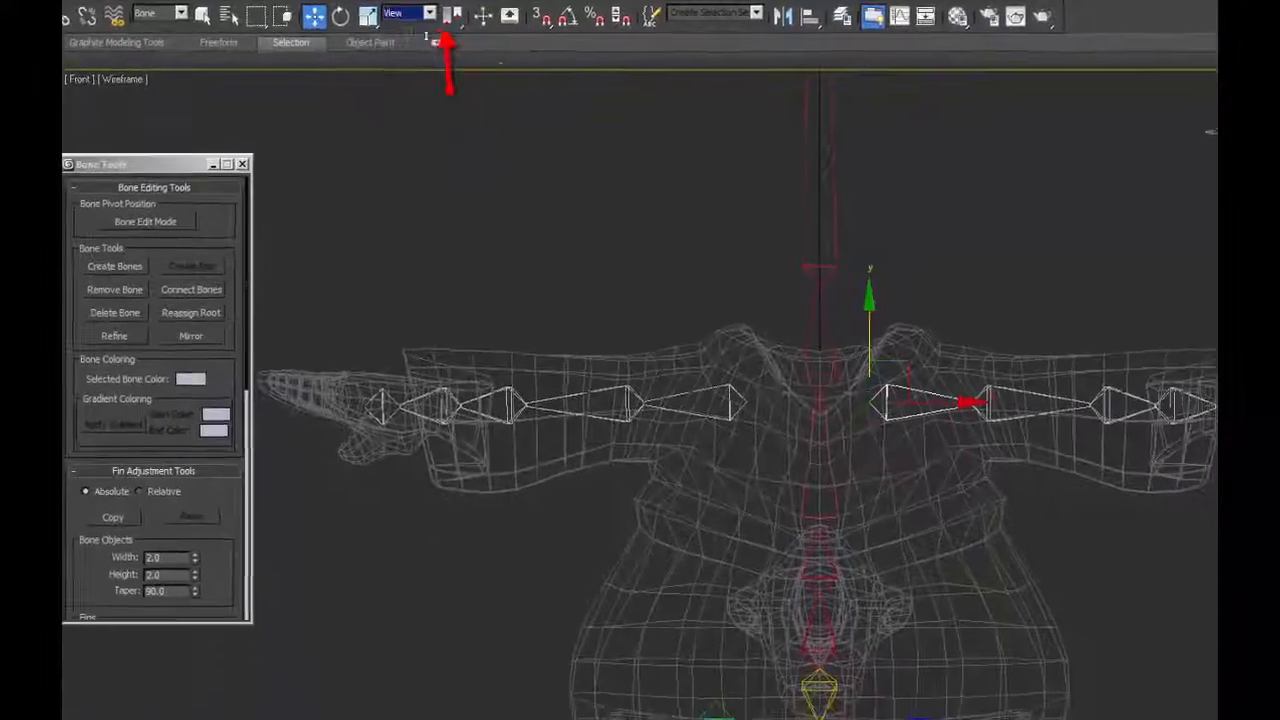
pyautogui.rightClick(750, 710)
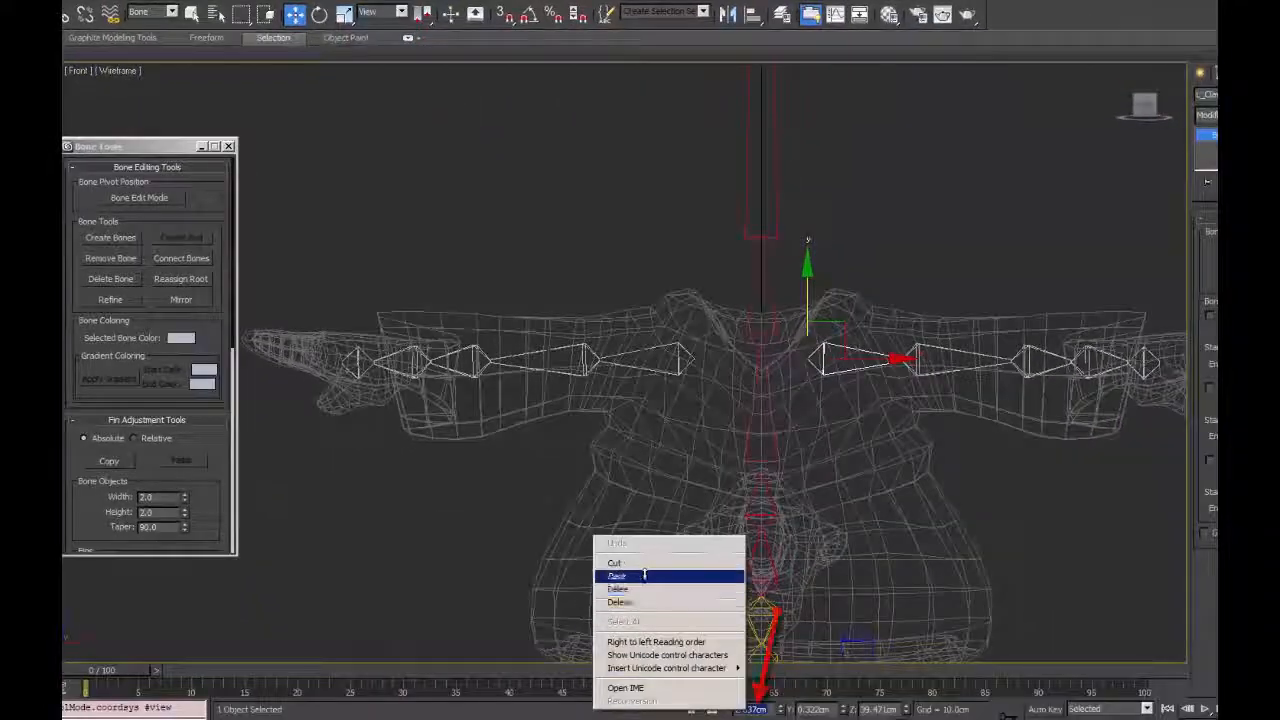
pyautogui.click(645, 576)
pyautogui.press('Return')
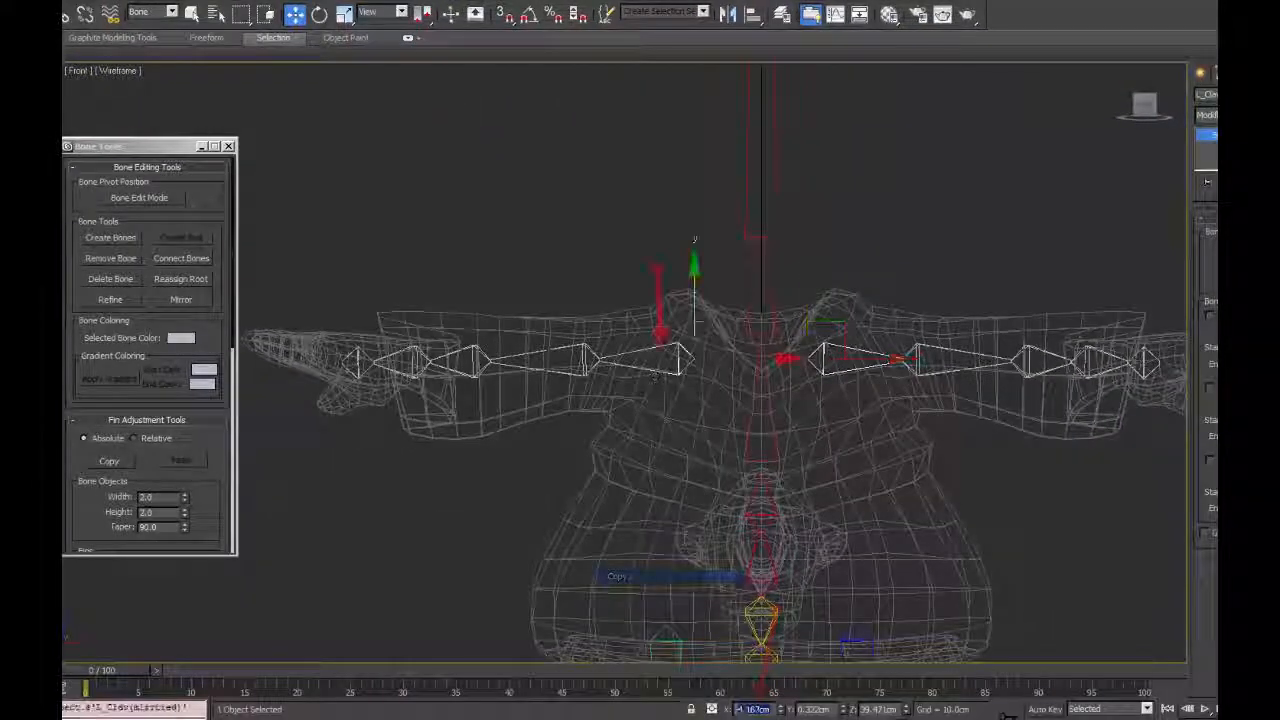
pyautogui.write('-')
pyautogui.write('2.837cm')
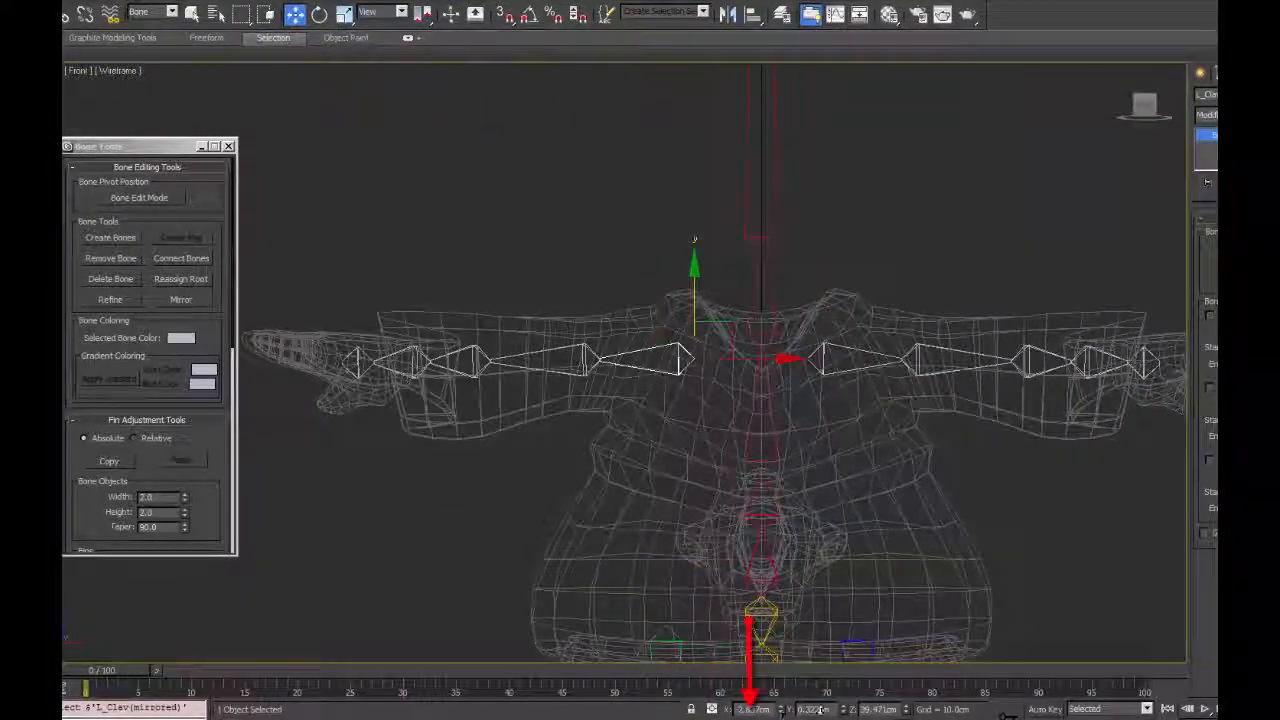
pyautogui.press('Return')
# Batch-rename the mirrored arm bones without a base name, removing the first 2 and last 10 digits and adding the prefix R_.
pyautogui.click(757, 400)
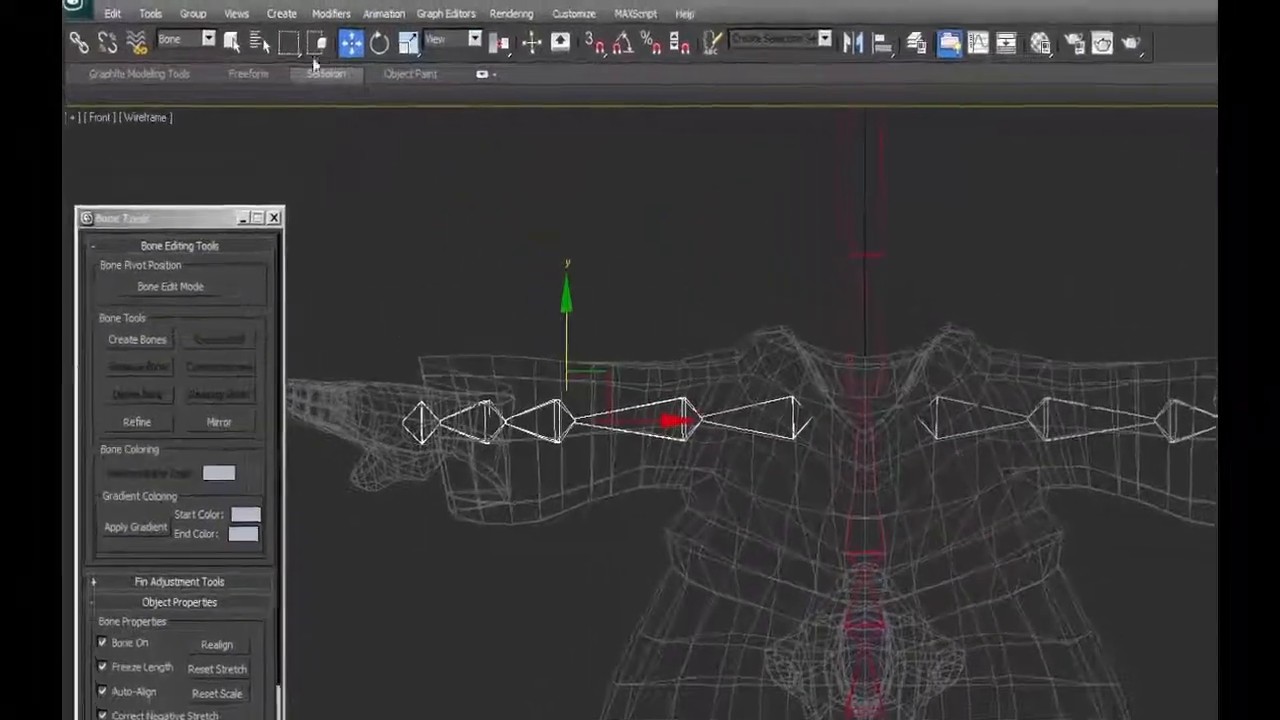
pyautogui.click(116, 6)
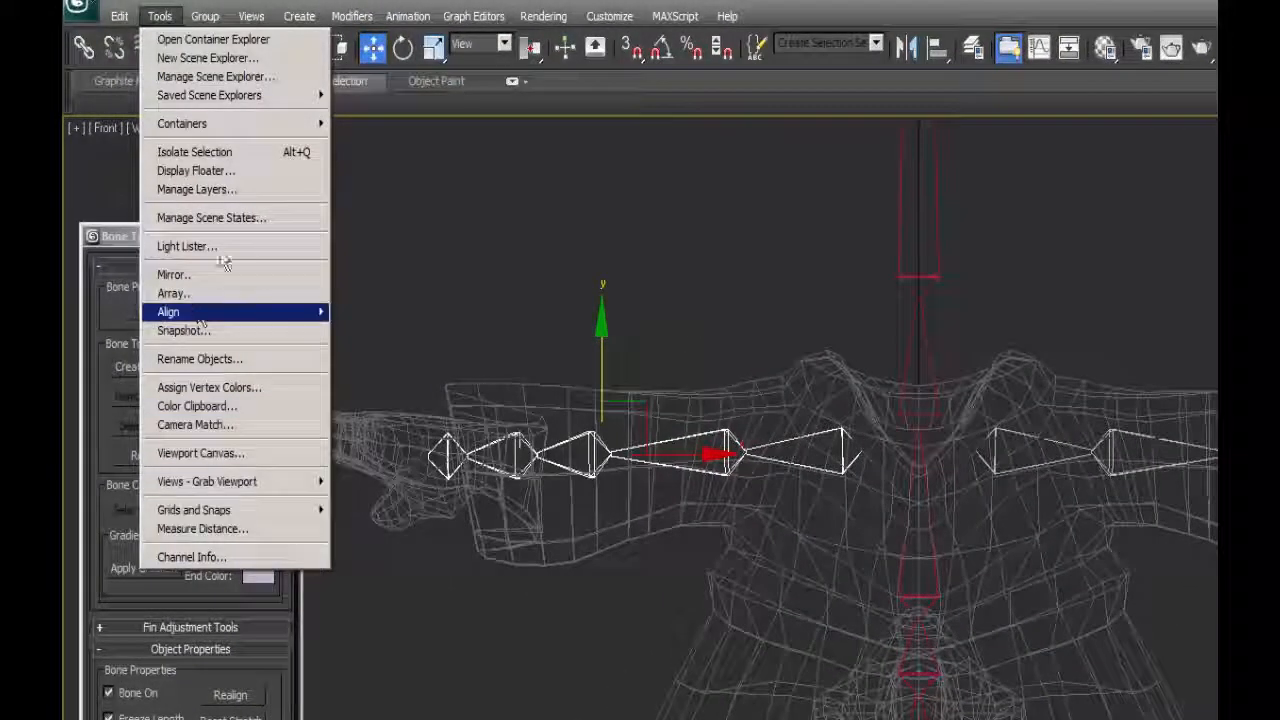
pyautogui.click(199, 359)
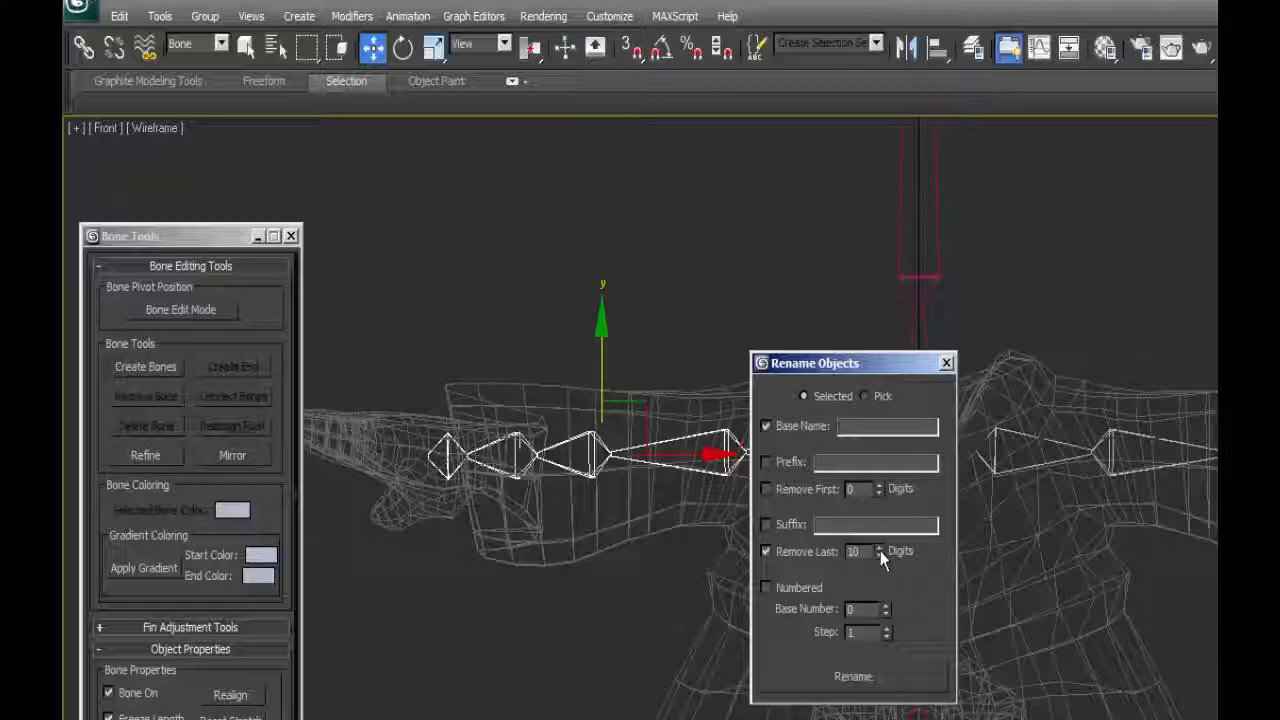
pyautogui.click(880, 485)
pyautogui.click(880, 485)
pyautogui.write('R_')
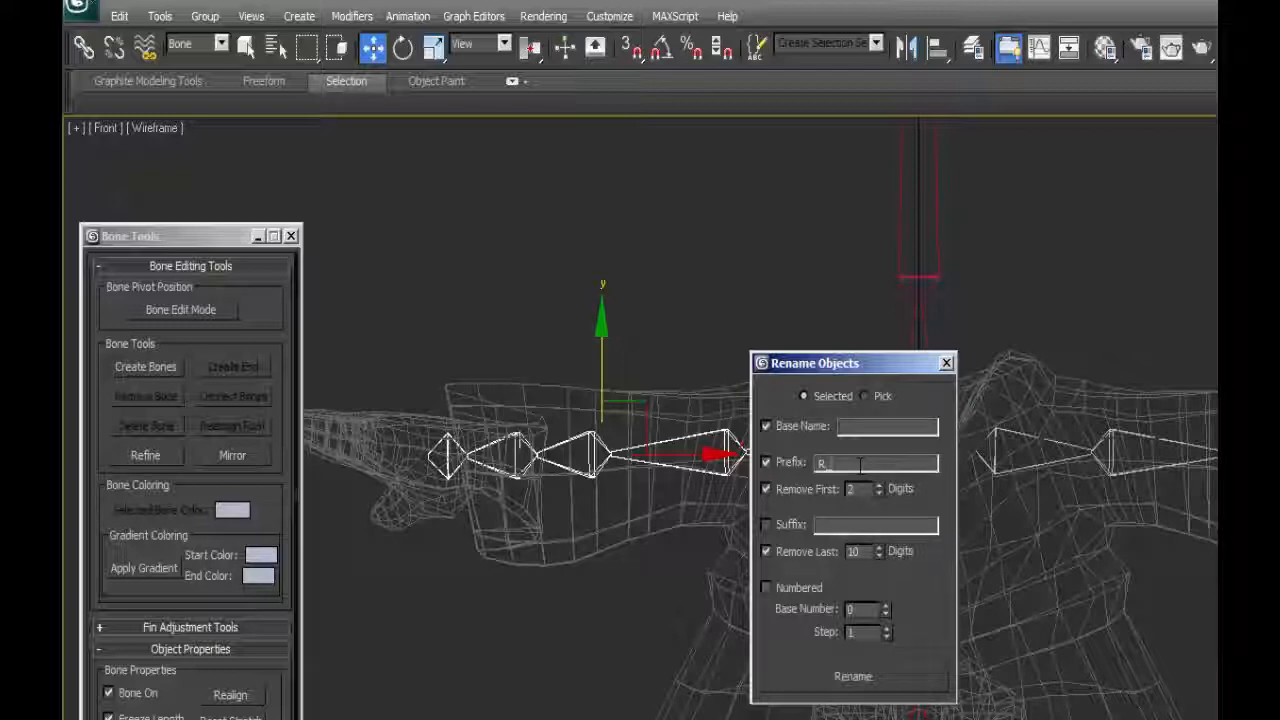
pyautogui.click(766, 427)
pyautogui.click(858, 682)
pyautogui.click(946, 363)
pyautogui.click(707, 434)
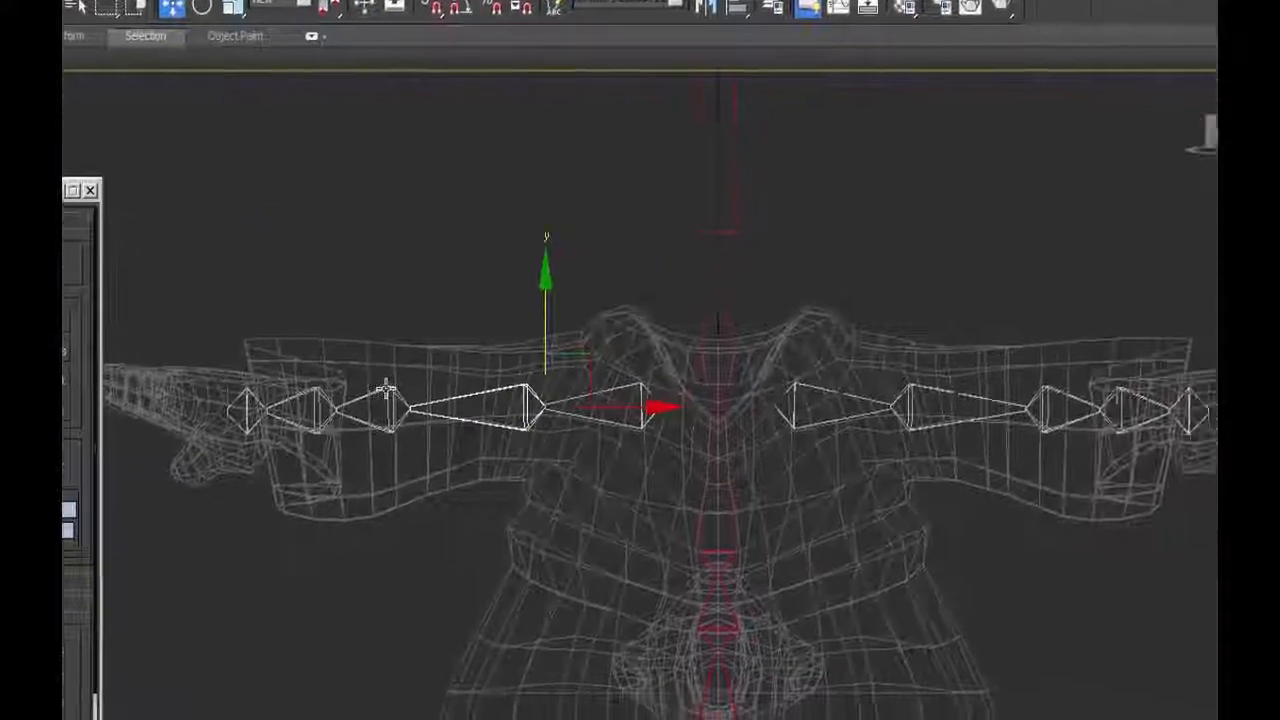
pyautogui.click(562, 428)
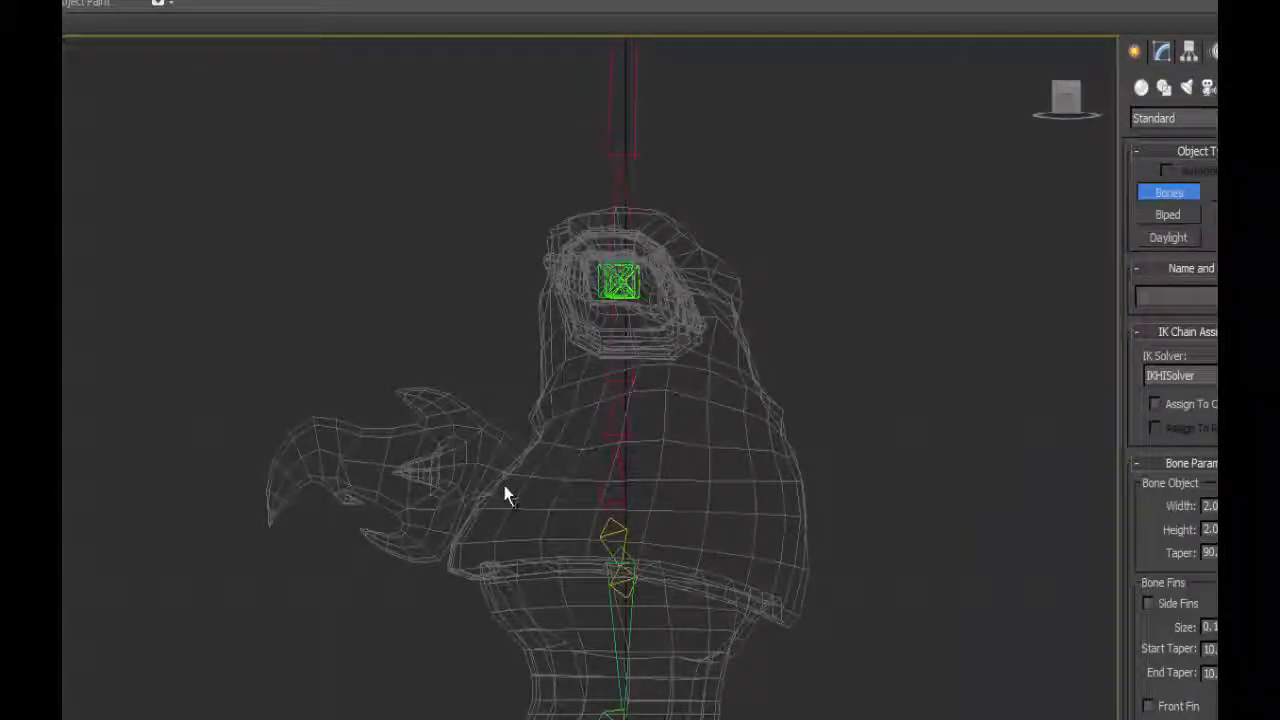
# Draw a bone chain through the curved shape projecting from the torso in the Left view and color it with a red-to-pink gradient.
pyautogui.click(503, 484)
pyautogui.click(437, 442)
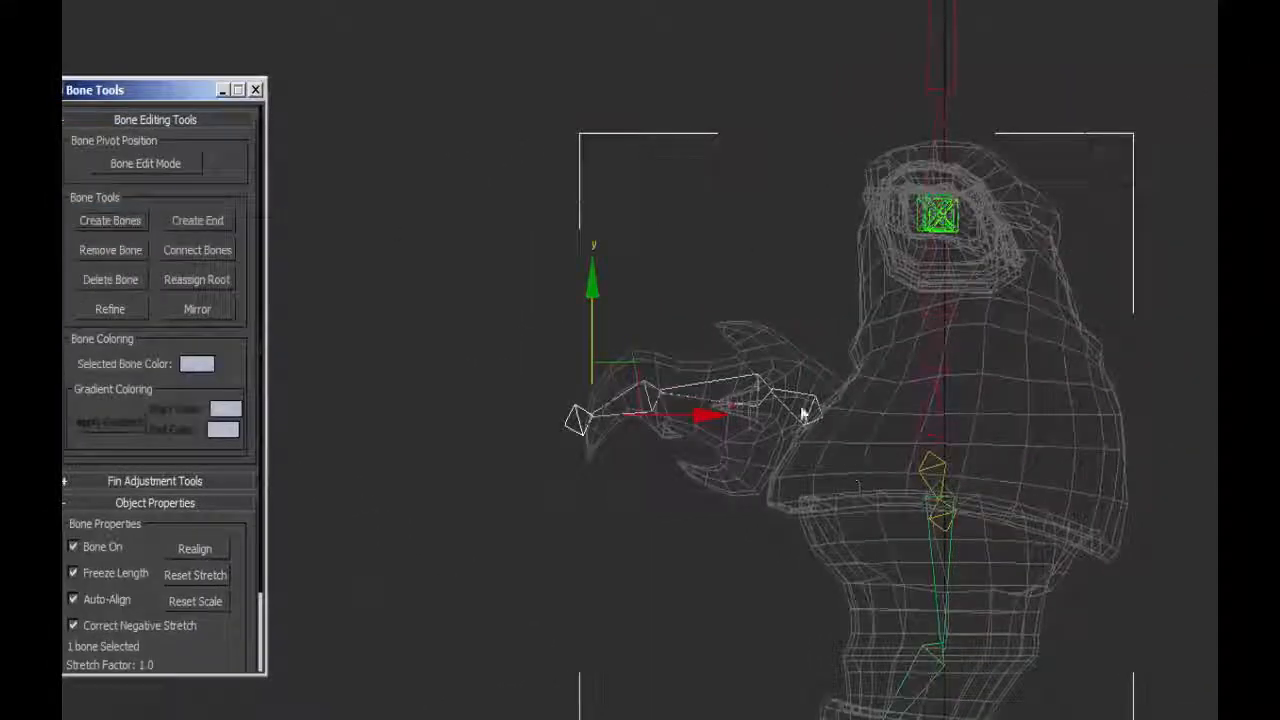
pyautogui.doubleClick(812, 402)
pyautogui.click(226, 409)
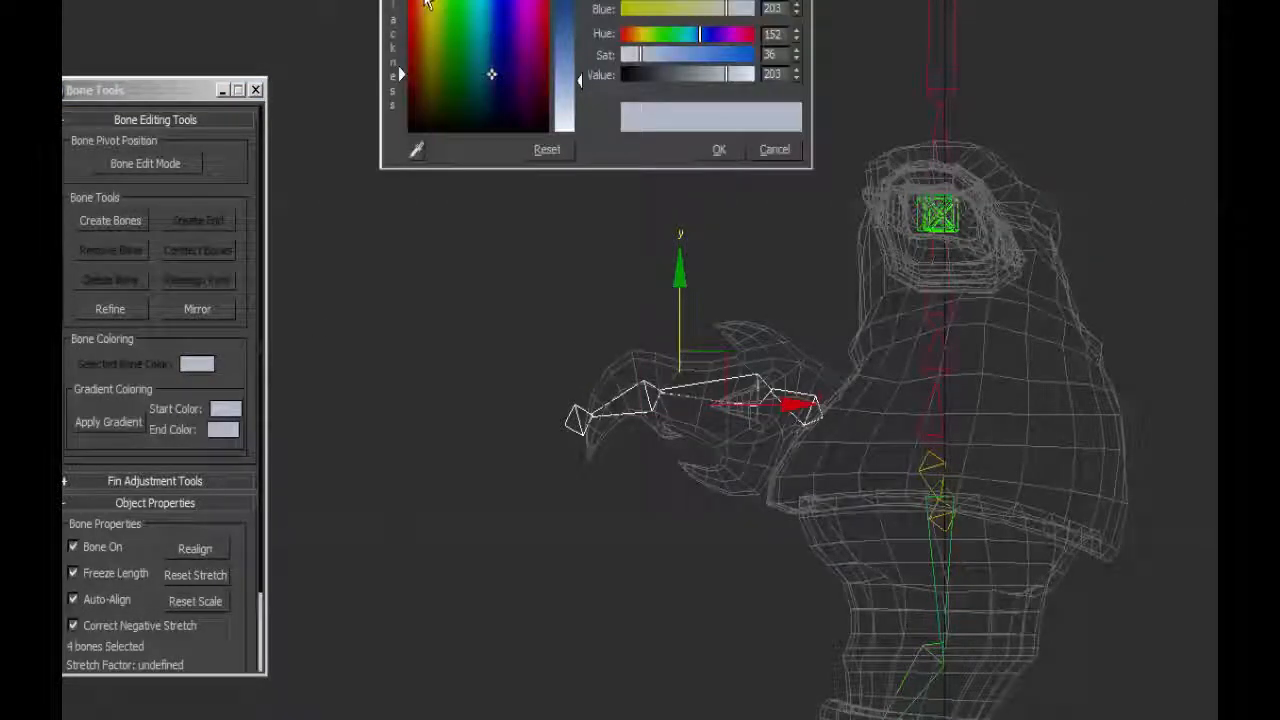
pyautogui.moveTo(536, 2); pyautogui.dragTo(543, 12)
pyautogui.moveTo(577, 79); pyautogui.dragTo(573, 1)
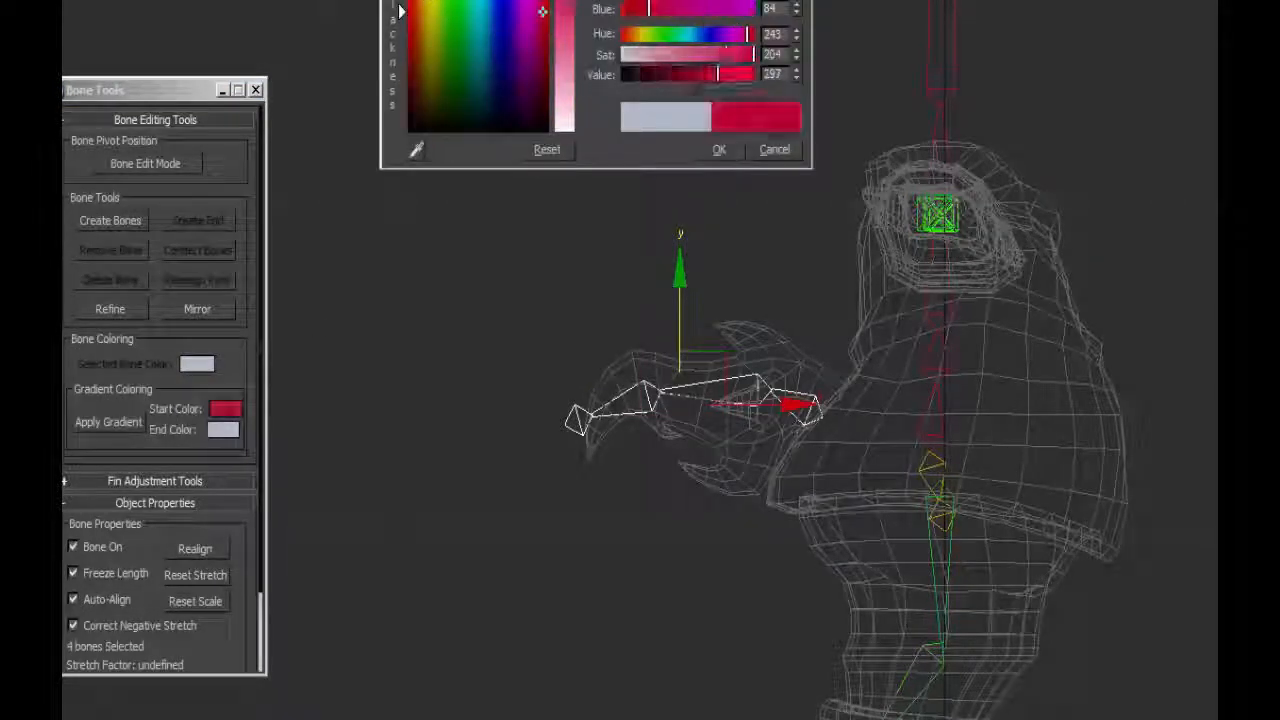
pyautogui.moveTo(750, 54); pyautogui.dragTo(700, 54)
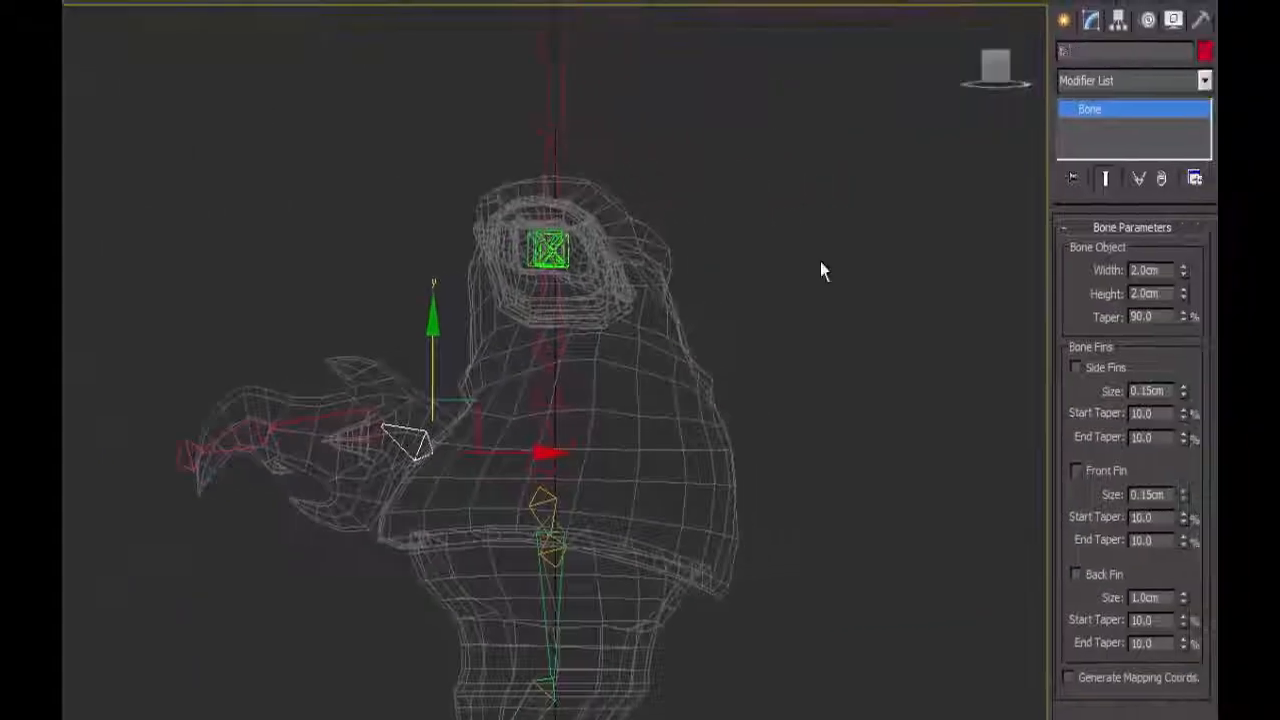
# Rename the bones of the new chain in order and shift its end bone slightly in Bone Edit Mode.
pyautogui.click(252, 422)
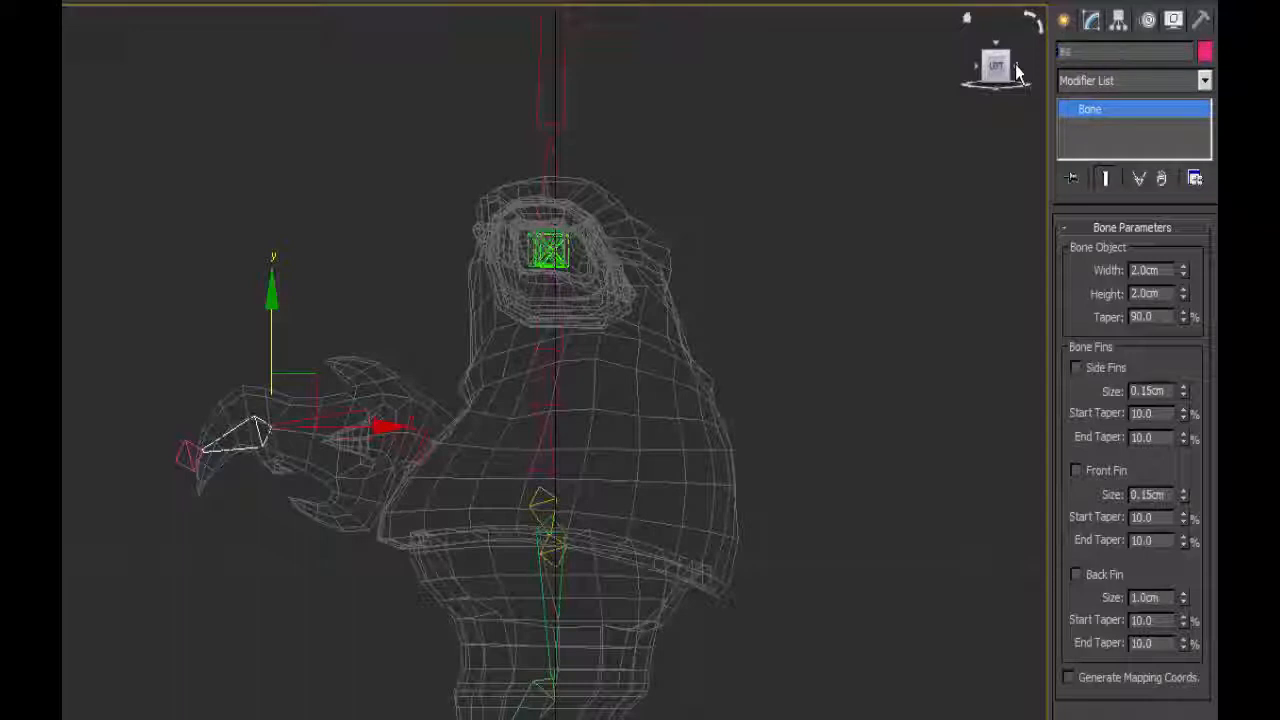
pyautogui.click(190, 455)
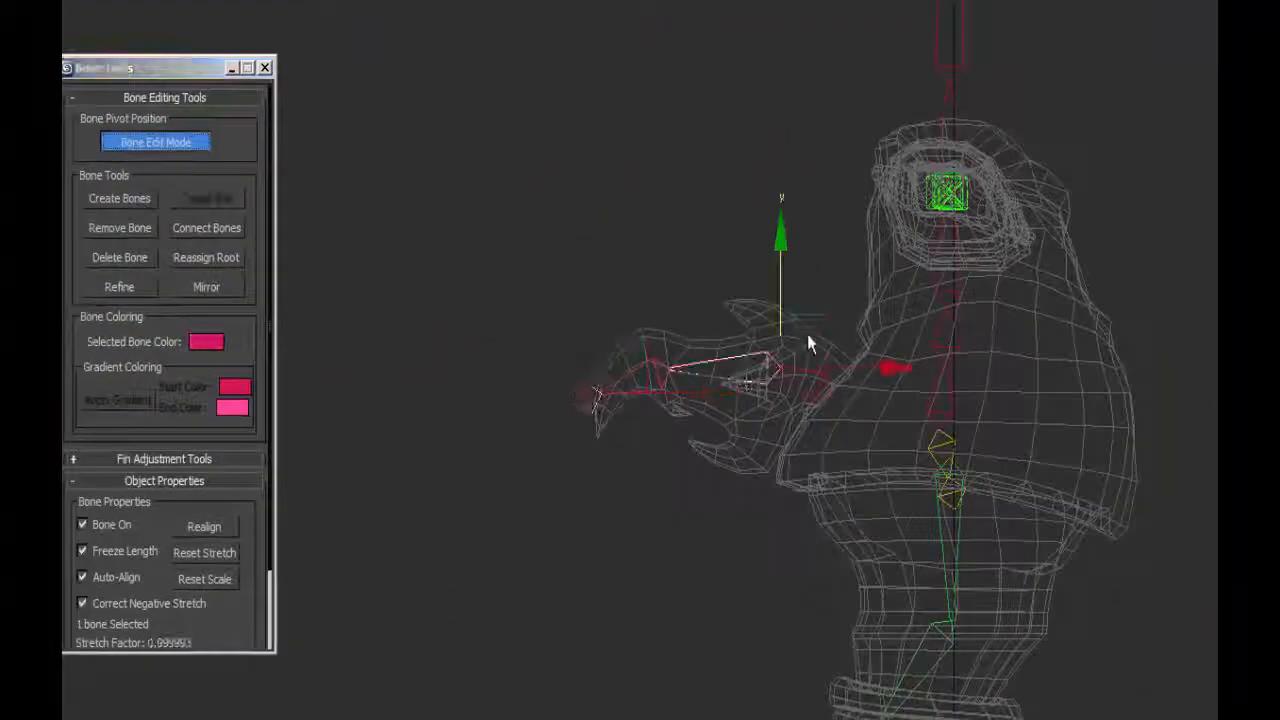
pyautogui.moveTo(808, 338); pyautogui.dragTo(641, 358)
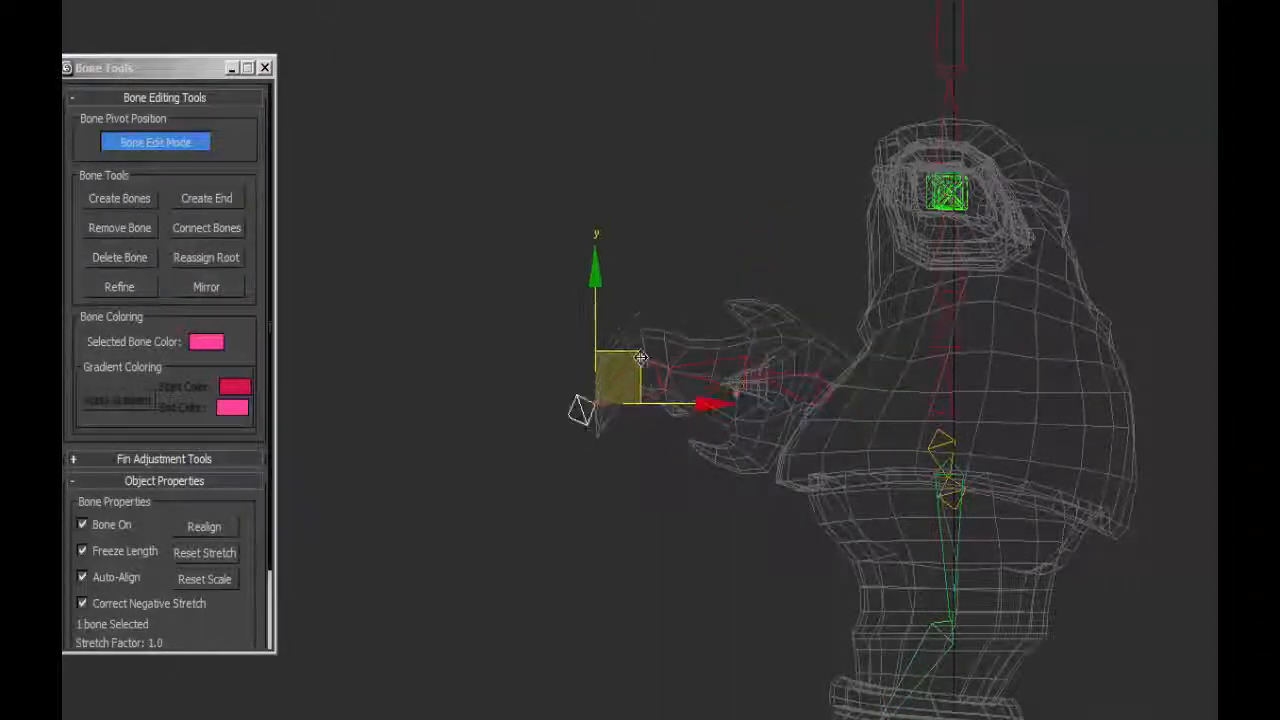
pyautogui.click(937, 429)
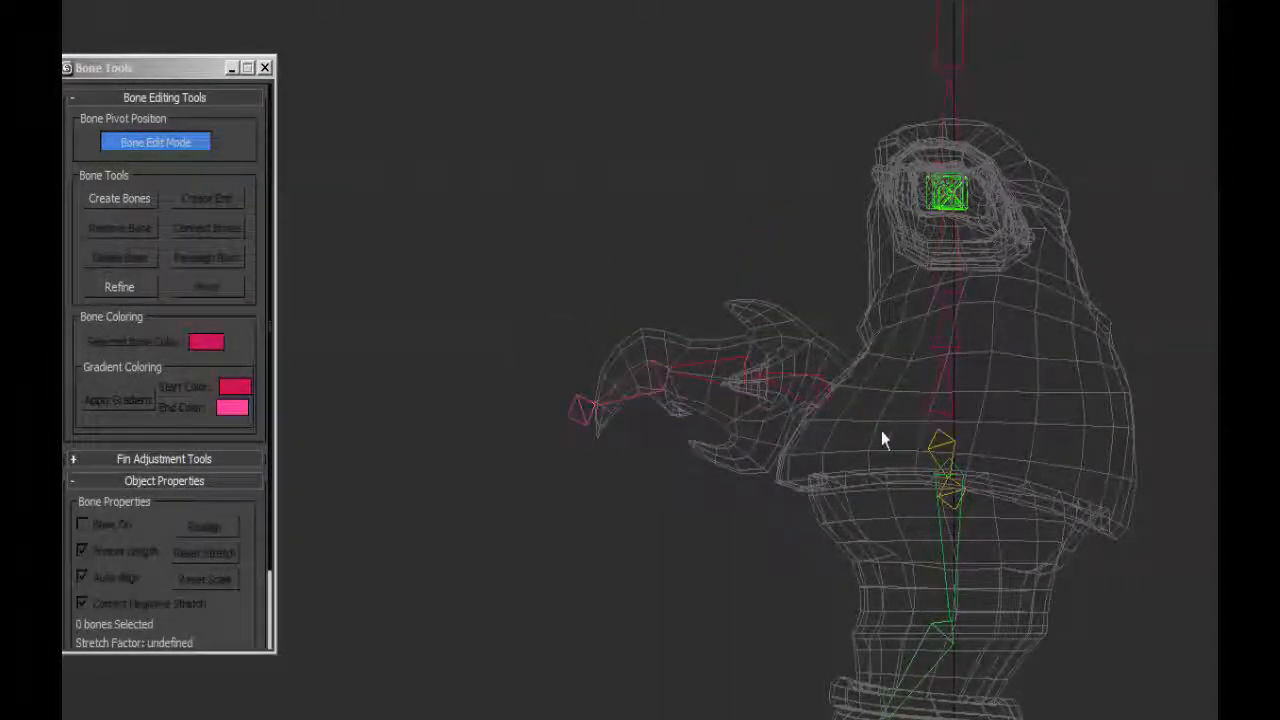
pyautogui.keyDown('alt'); pyautogui.moveTo(886, 437); pyautogui.dragTo(930, 316, button='middle'); pyautogui.keyUp('alt')
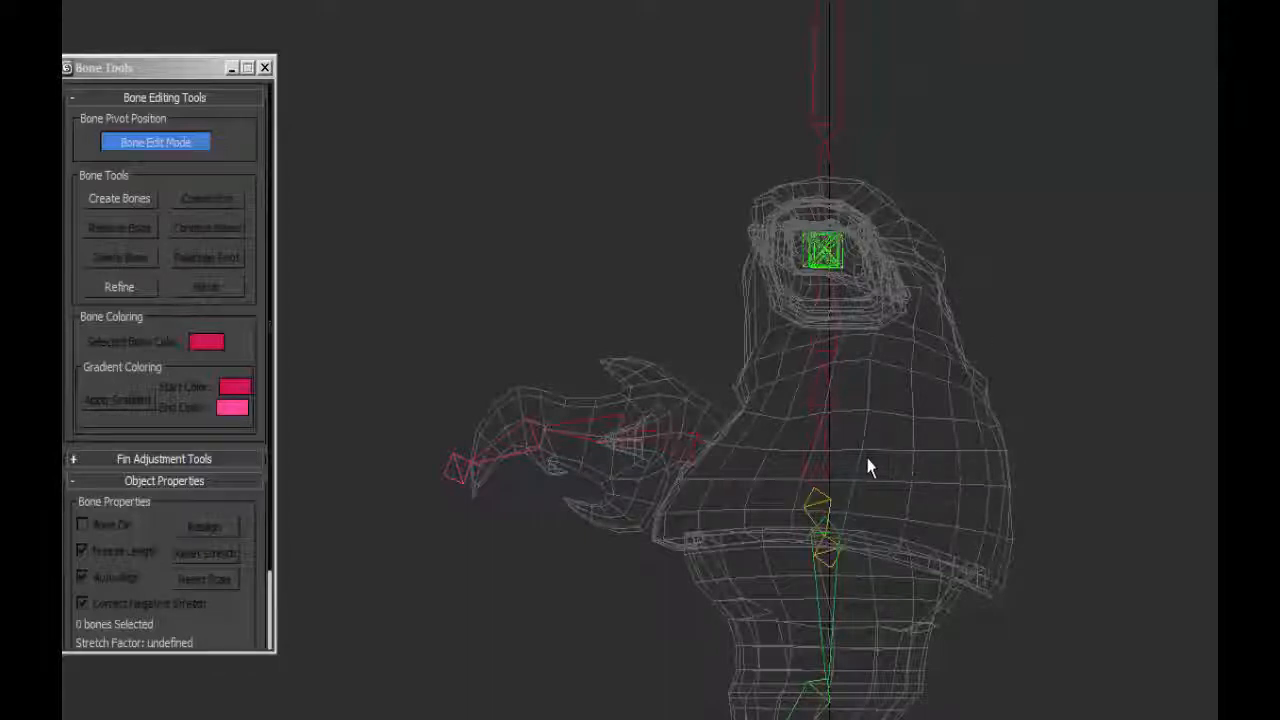
pyautogui.moveTo(868, 467); pyautogui.dragTo(837, 377, button='middle')
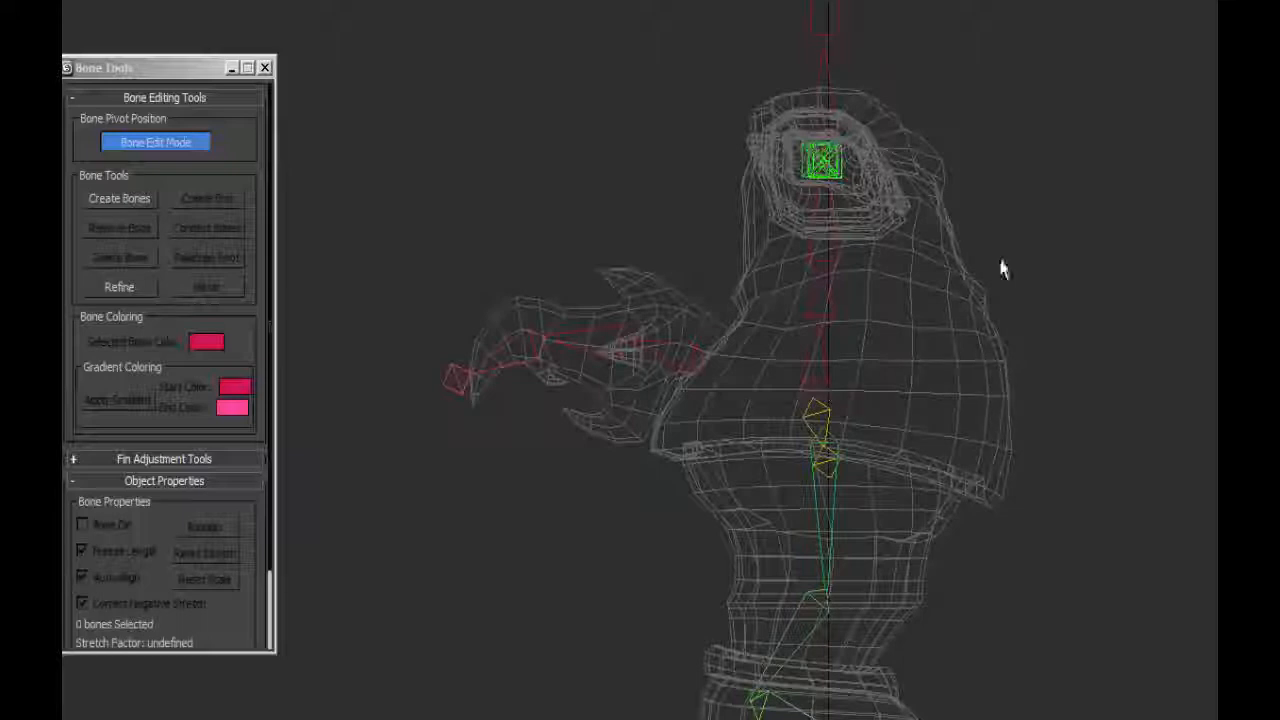
pyautogui.moveTo(911, 257); pyautogui.dragTo(931, 220, button='middle')
pyautogui.moveTo(760, 297); pyautogui.dragTo(813, 322, button='middle')
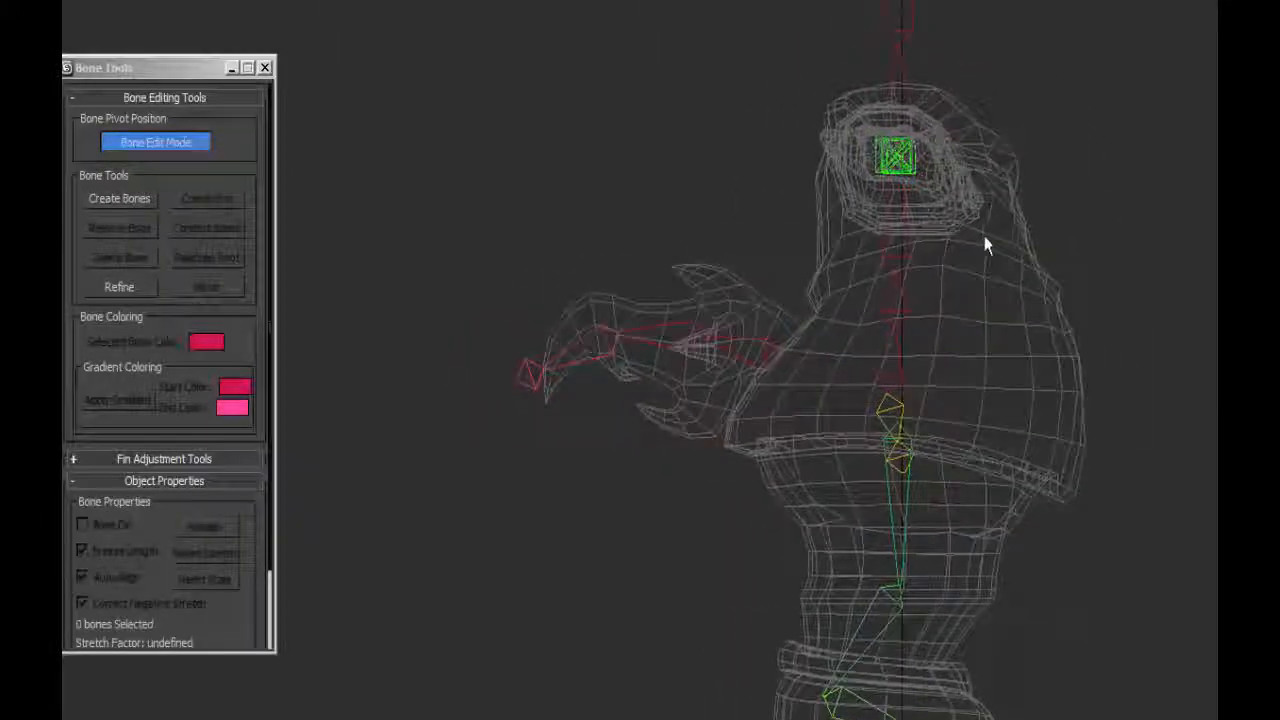
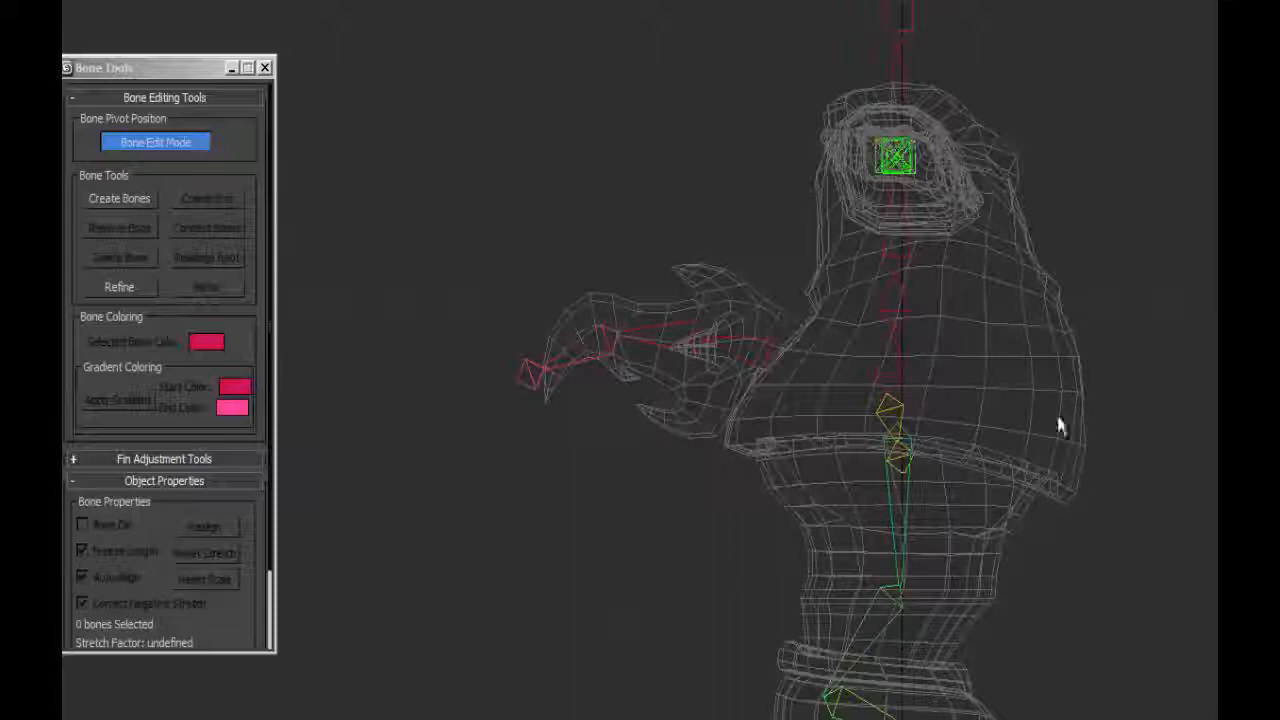
# Draw a bone in the Left view from just behind the hip bone to the rear edge of the buttocks.
pyautogui.moveTo(870, 466); pyautogui.dragTo(826, 317, button='middle')
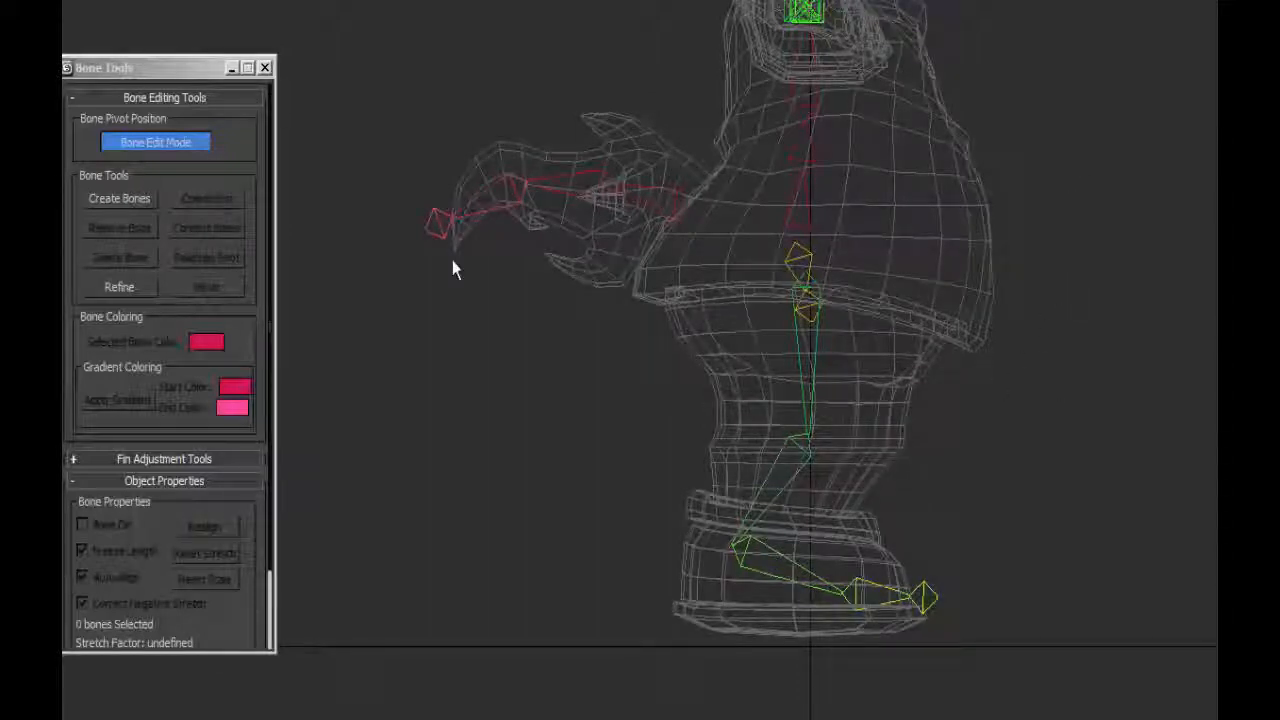
pyautogui.click(797, 313)
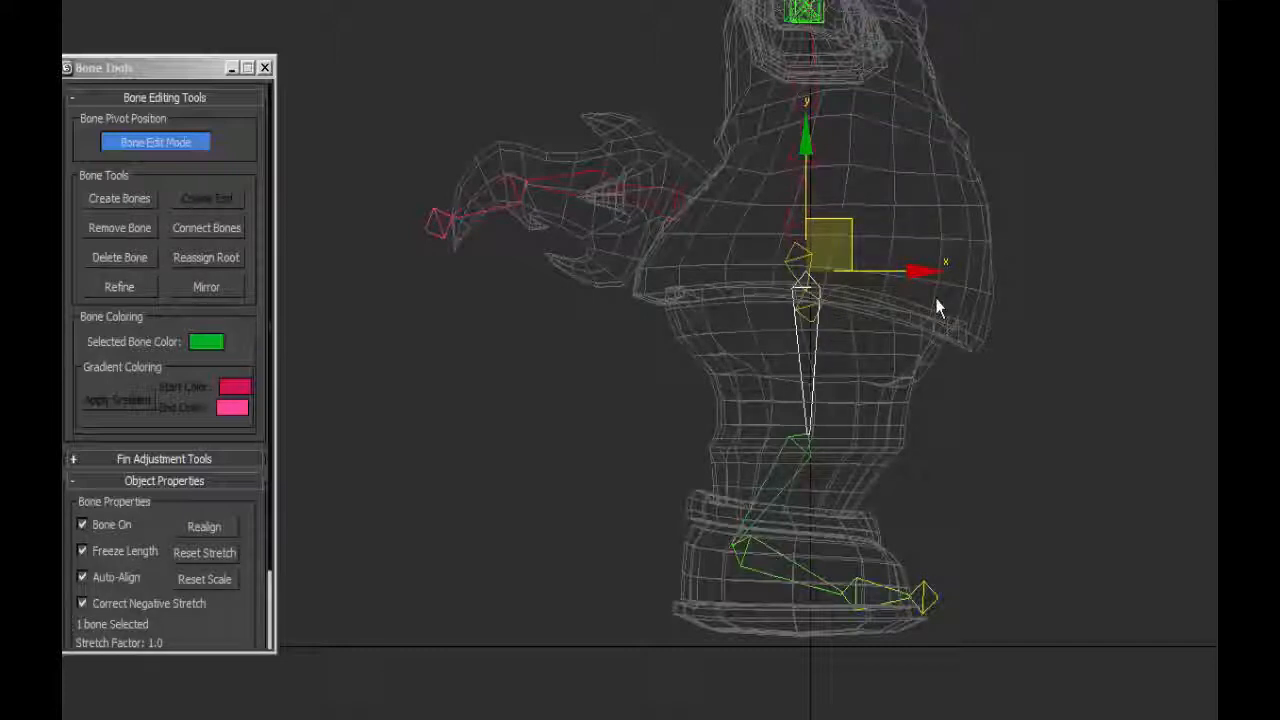
pyautogui.click(120, 199)
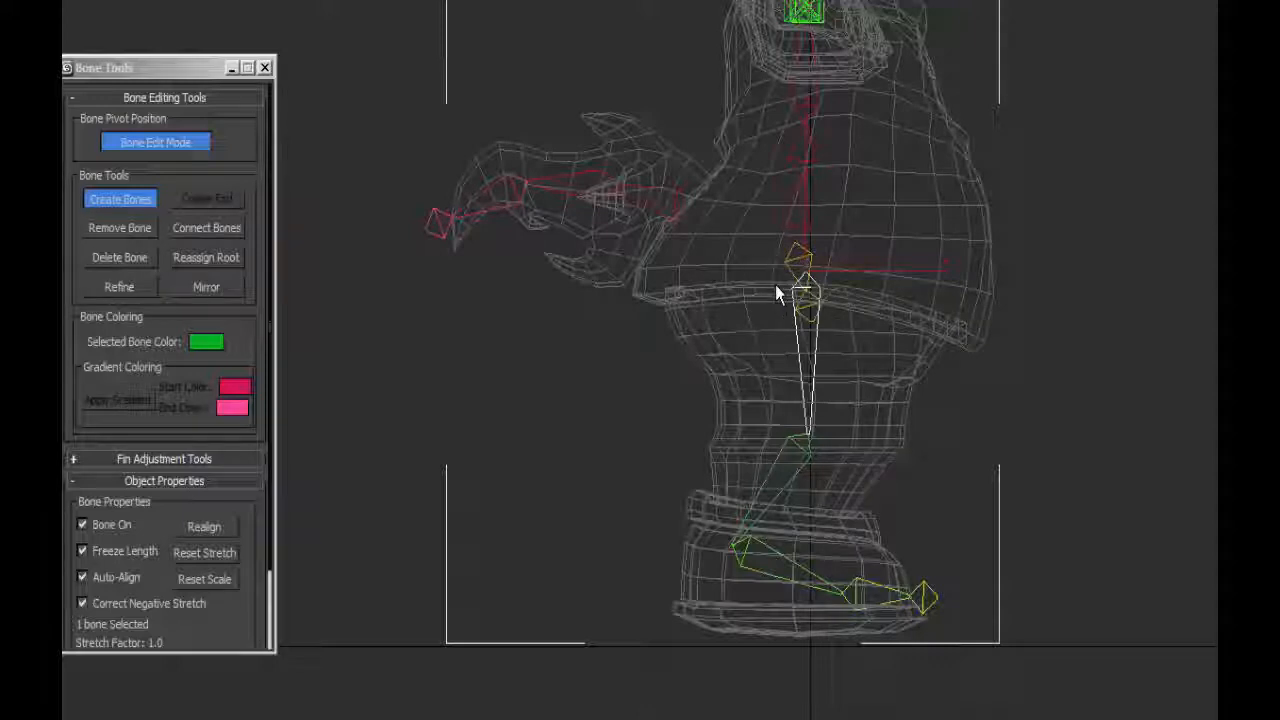
pyautogui.click(775, 286)
pyautogui.click(669, 287)
pyautogui.rightClick(669, 287)
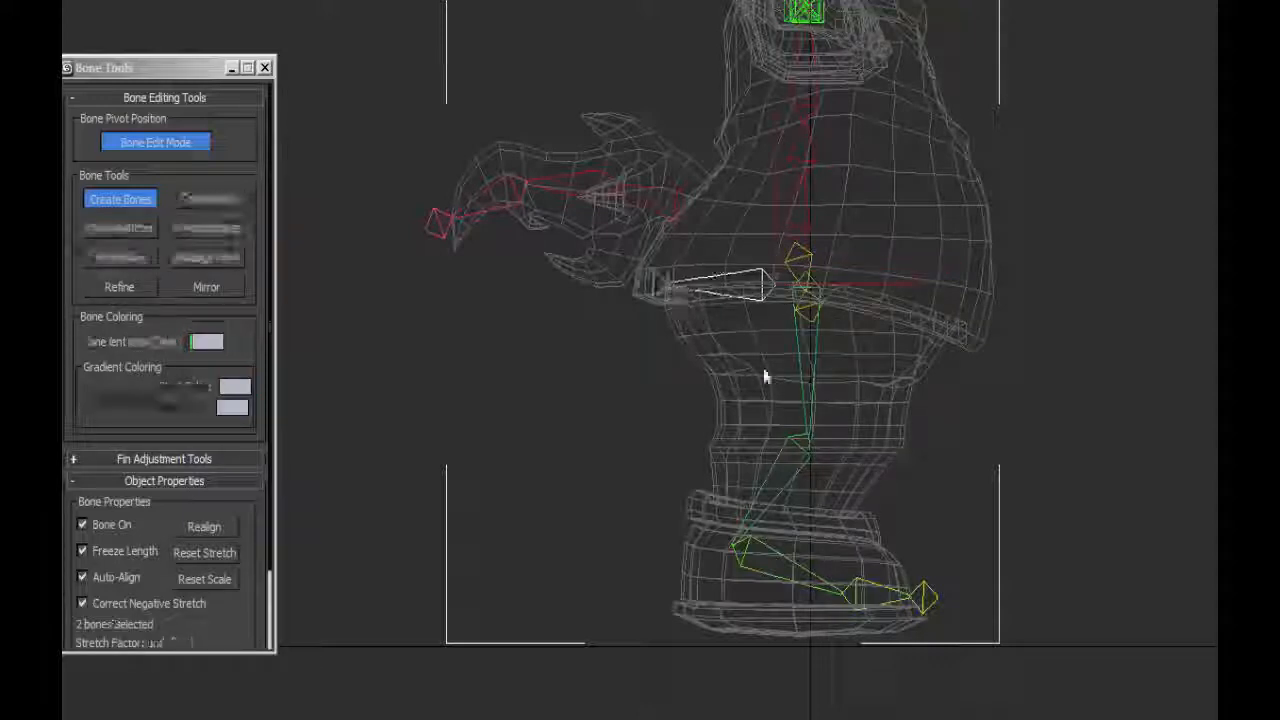
# Align the new bone and its end bone to the R_Thigh pivot point, using the X position only.
pyautogui.press('p')
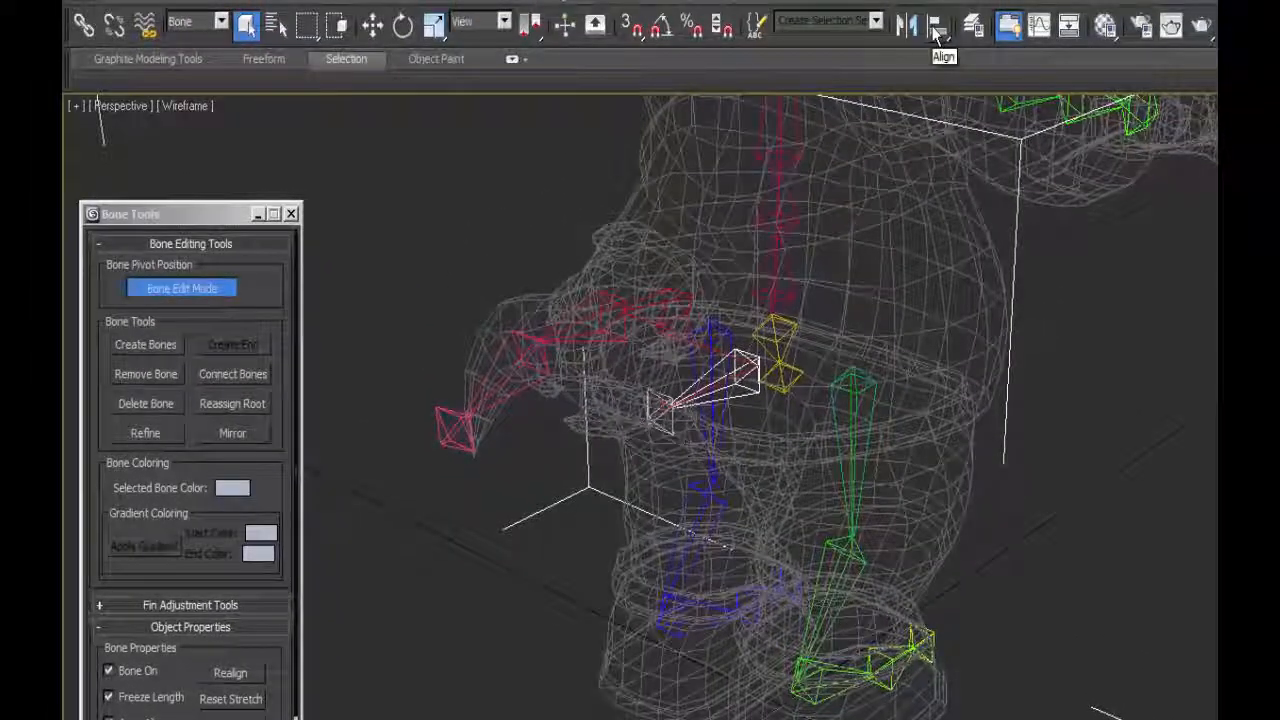
pyautogui.click(937, 29)
pyautogui.click(858, 412)
pyautogui.moveTo(860, 307); pyautogui.dragTo(1137, 307)
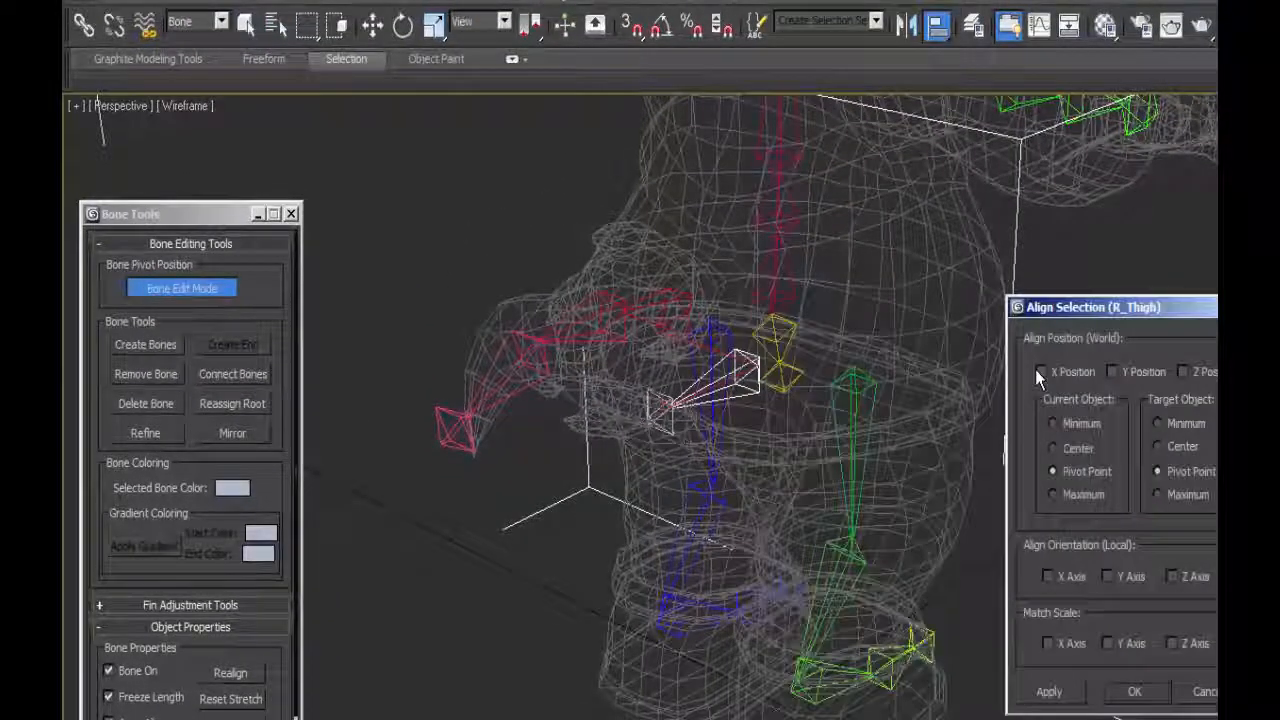
pyautogui.click(1037, 374)
pyautogui.click(1133, 692)
pyautogui.press('w')
pyautogui.click(660, 413)
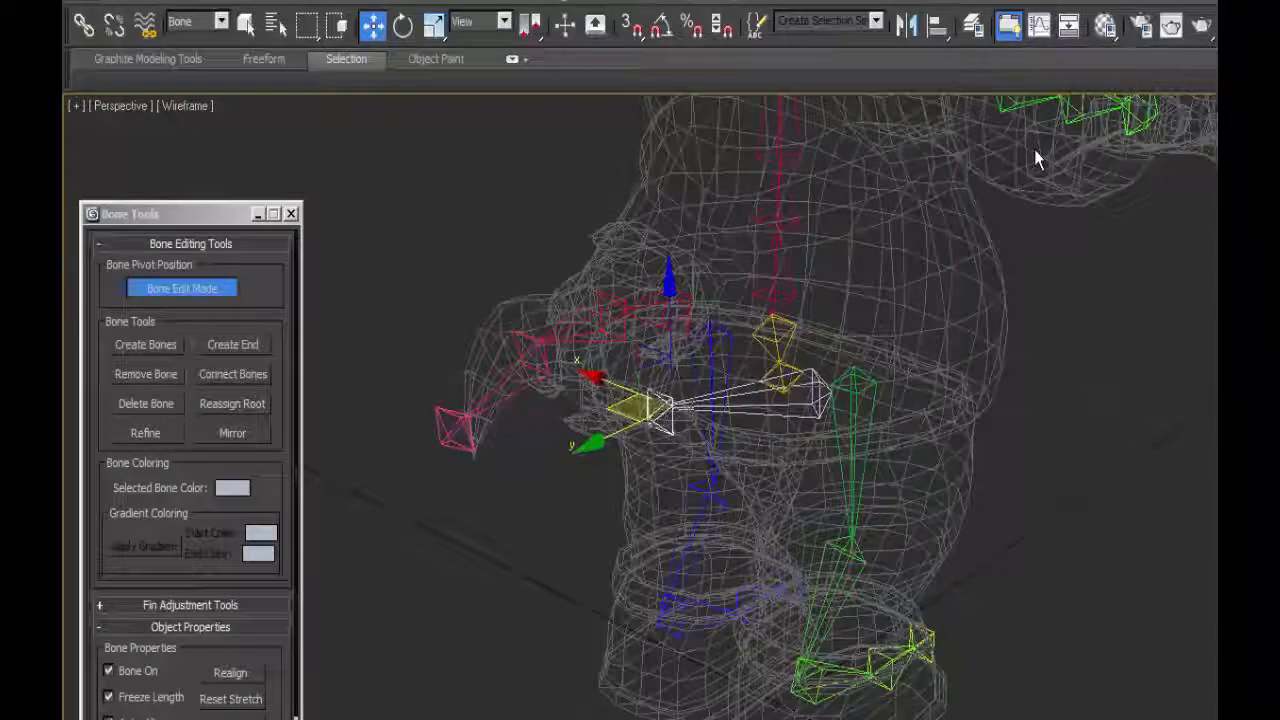
pyautogui.hotkey('alt', 'a')
pyautogui.click(851, 380)
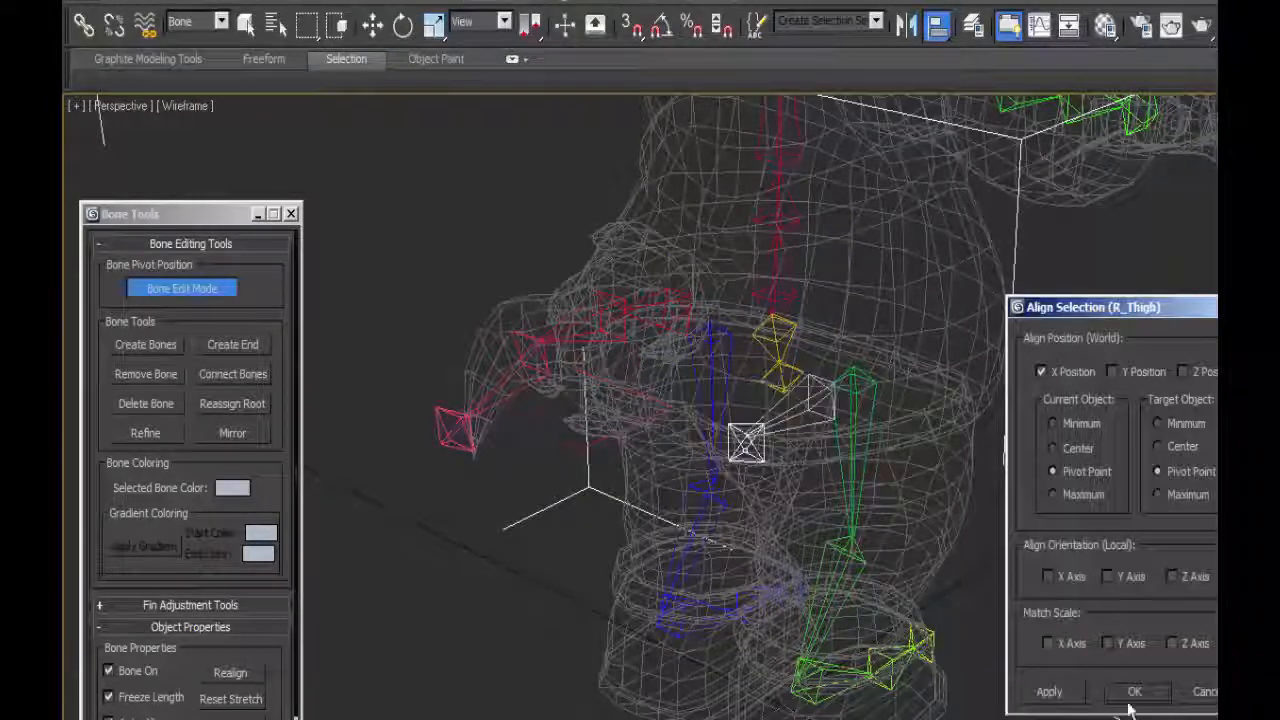
pyautogui.click(1134, 692)
# Replace the buttock bone's end bone with a newly created one and rename the bone as R_Cheek.
pyautogui.click(149, 376)
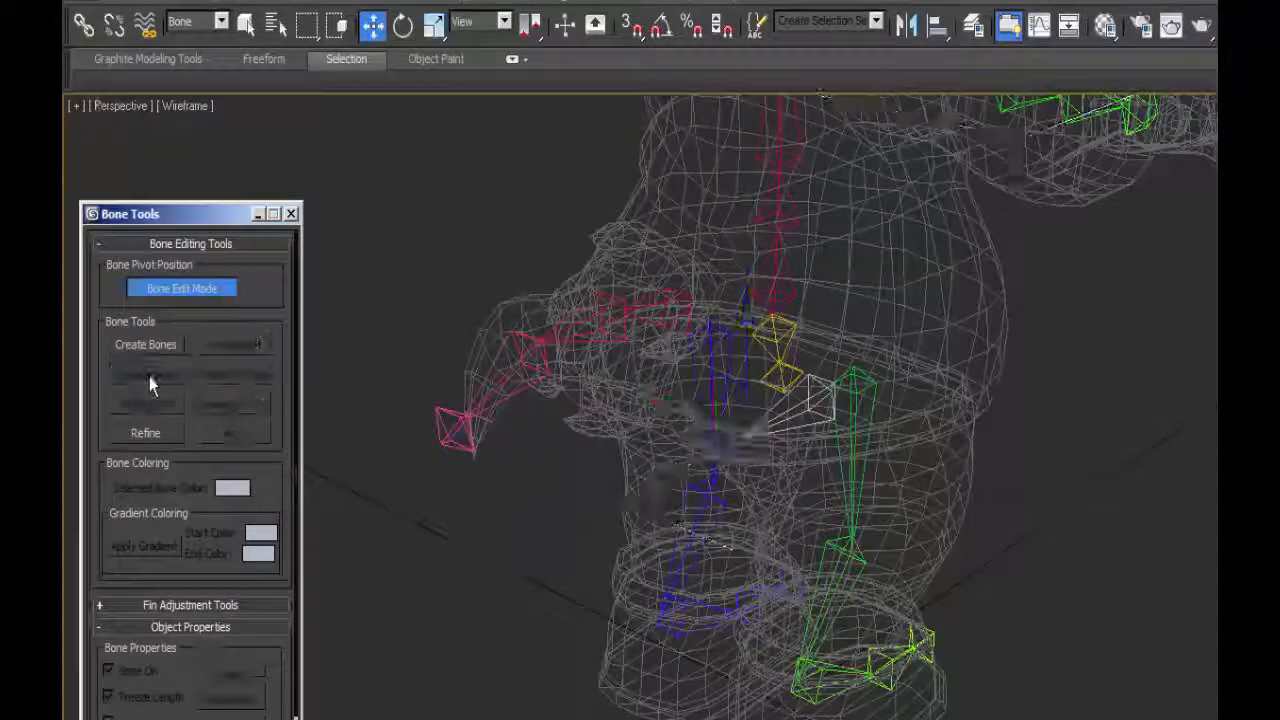
pyautogui.click(822, 390)
pyautogui.click(232, 344)
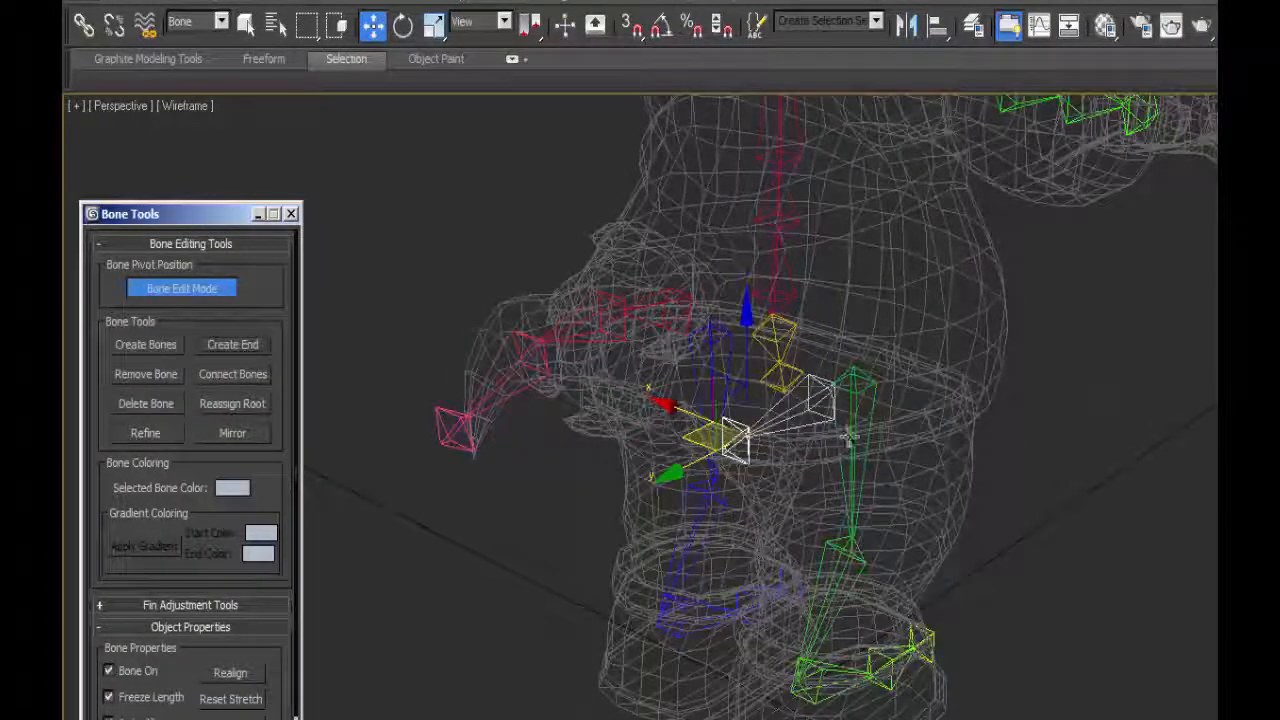
pyautogui.moveTo(848, 437)
pyautogui.keyDown('alt'); pyautogui.mouseDown(button='middle')
pyautogui.moveTo(869, 546)
pyautogui.moveTo(862, 430)
pyautogui.mouseUp(button='middle'); pyautogui.keyUp('alt')
pyautogui.click(826, 405)
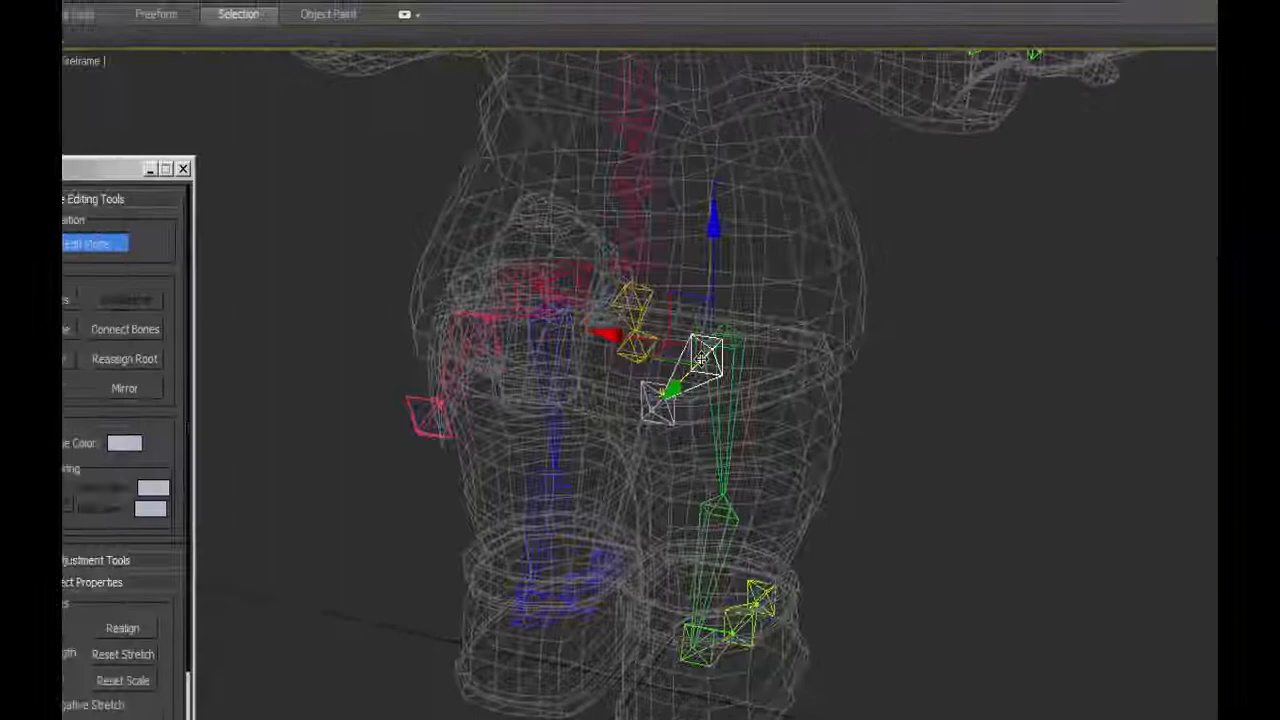
# Mirror the R_Cheek bones across X with a -7.0 cm offset and set the mirrored bone's X position to 5.923 cm.
pyautogui.keyDown('ctrl'); pyautogui.click(422, 374); pyautogui.keyUp('ctrl')
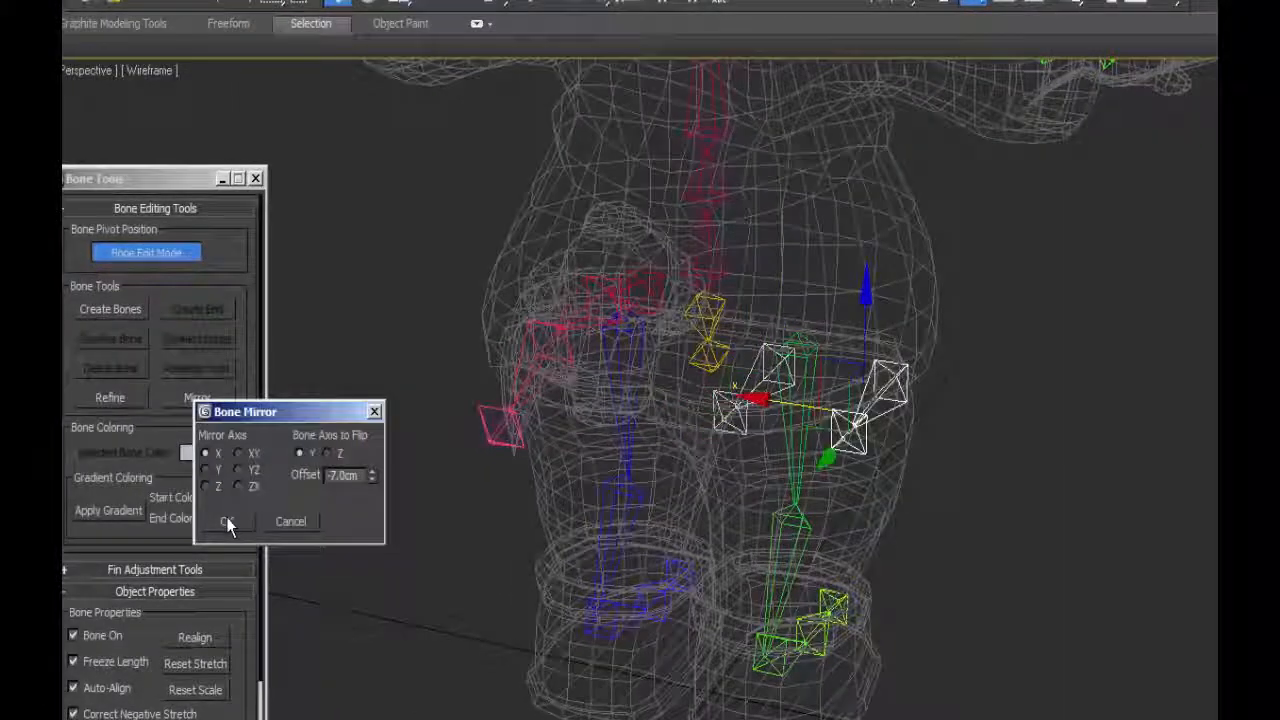
pyautogui.click(241, 524)
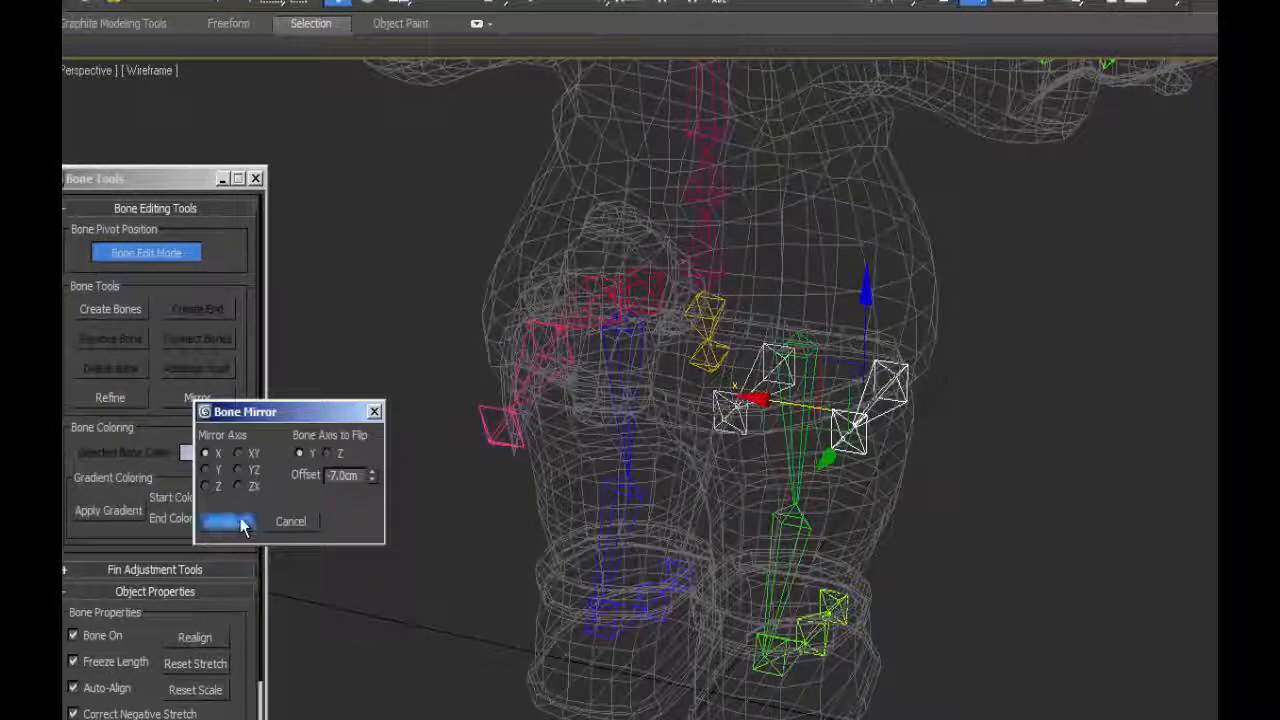
pyautogui.moveTo(806, 406); pyautogui.dragTo(492, 356)
pyautogui.keyDown('alt'); pyautogui.moveTo(488, 340); pyautogui.dragTo(622, 247, button='middle'); pyautogui.keyUp('alt')
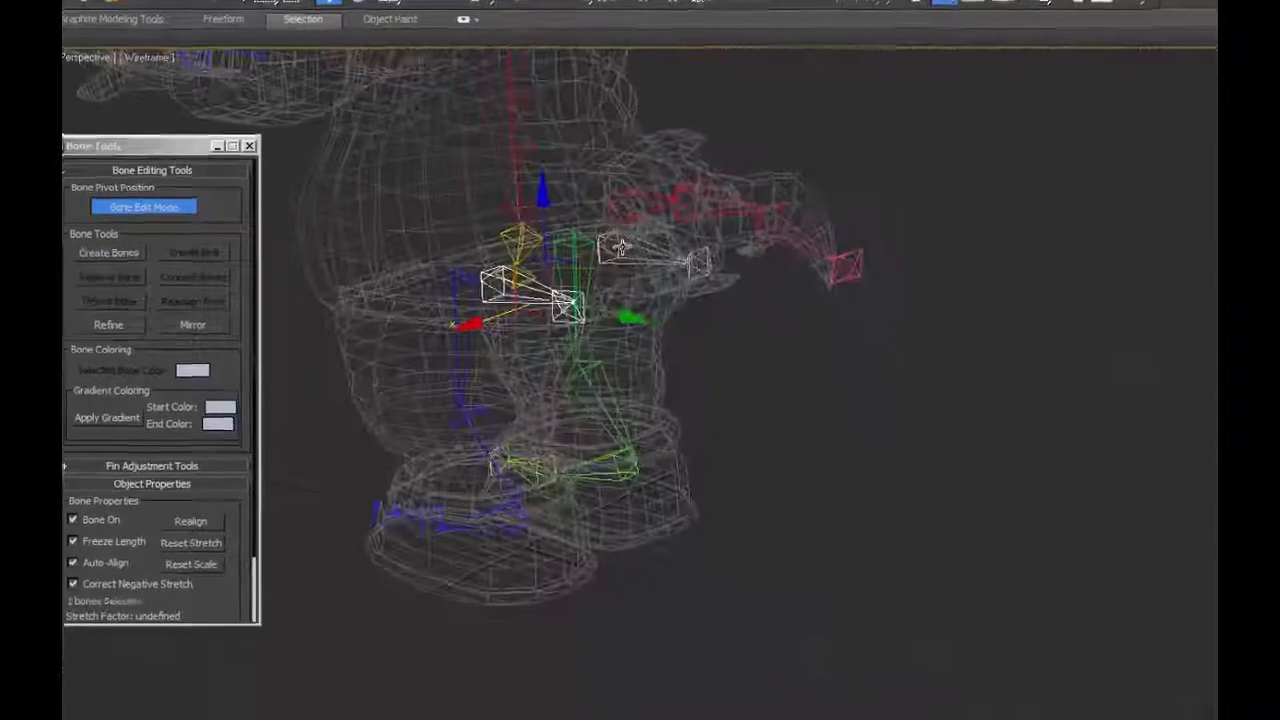
pyautogui.click(622, 247)
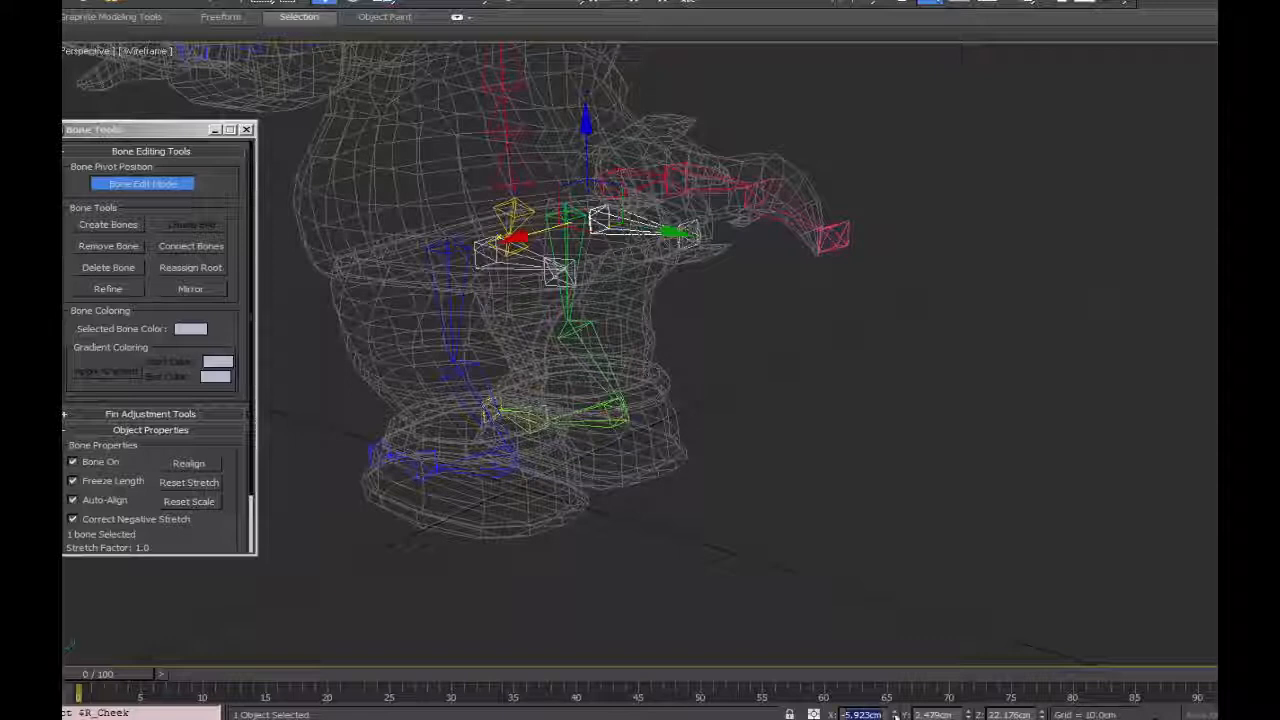
pyautogui.click(490, 252)
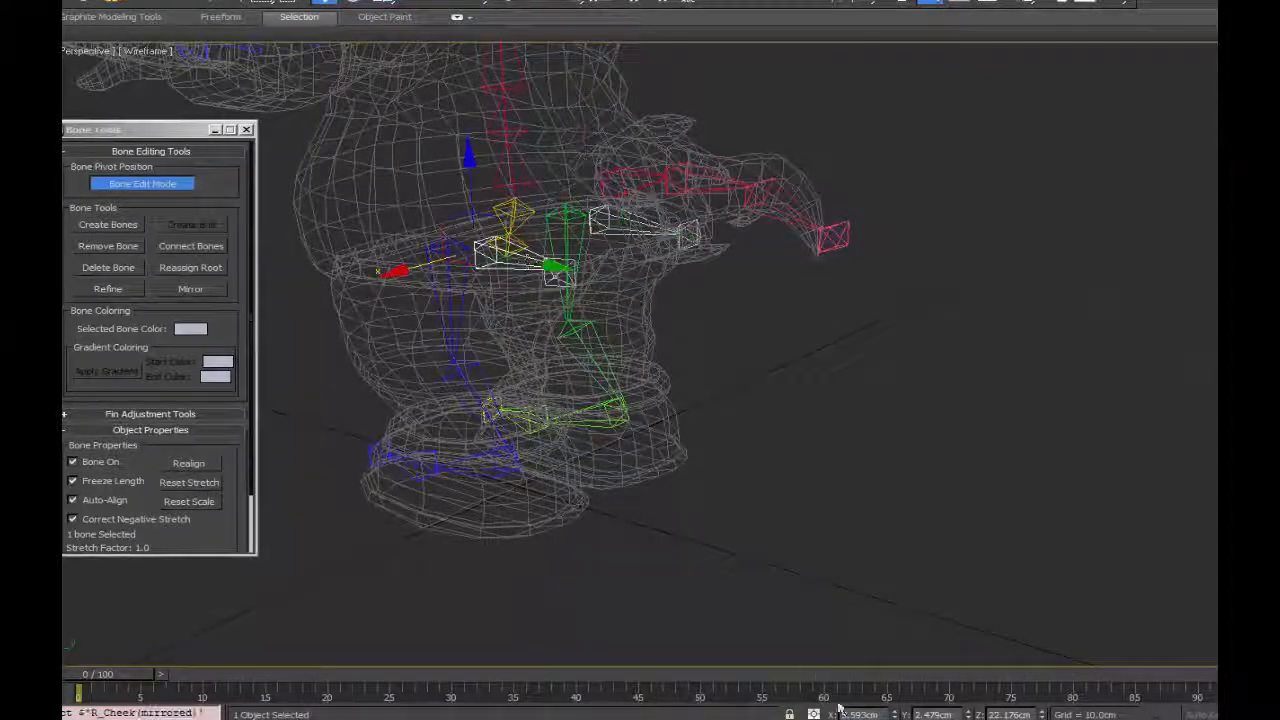
# Replace the mirrored cheek bone's end bone with a newly created one and rename the bone as L_Cheek.
pyautogui.click(558, 274)
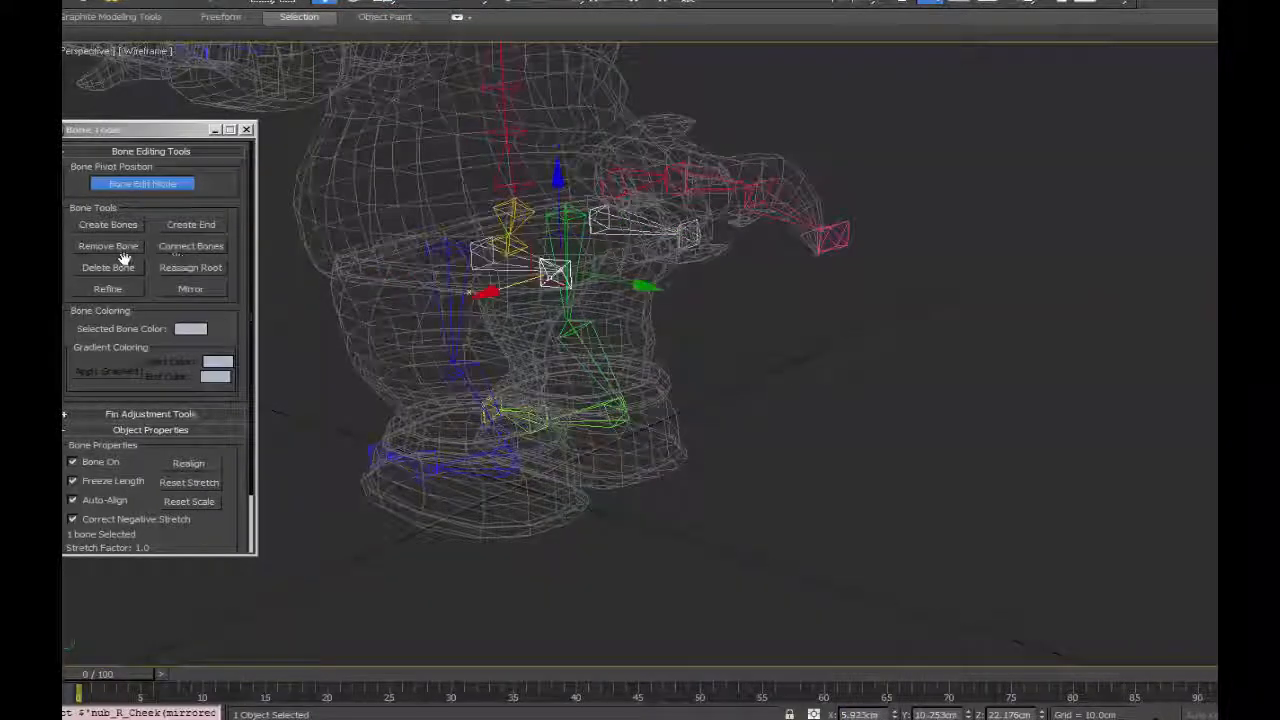
pyautogui.click(118, 250)
pyautogui.click(521, 258)
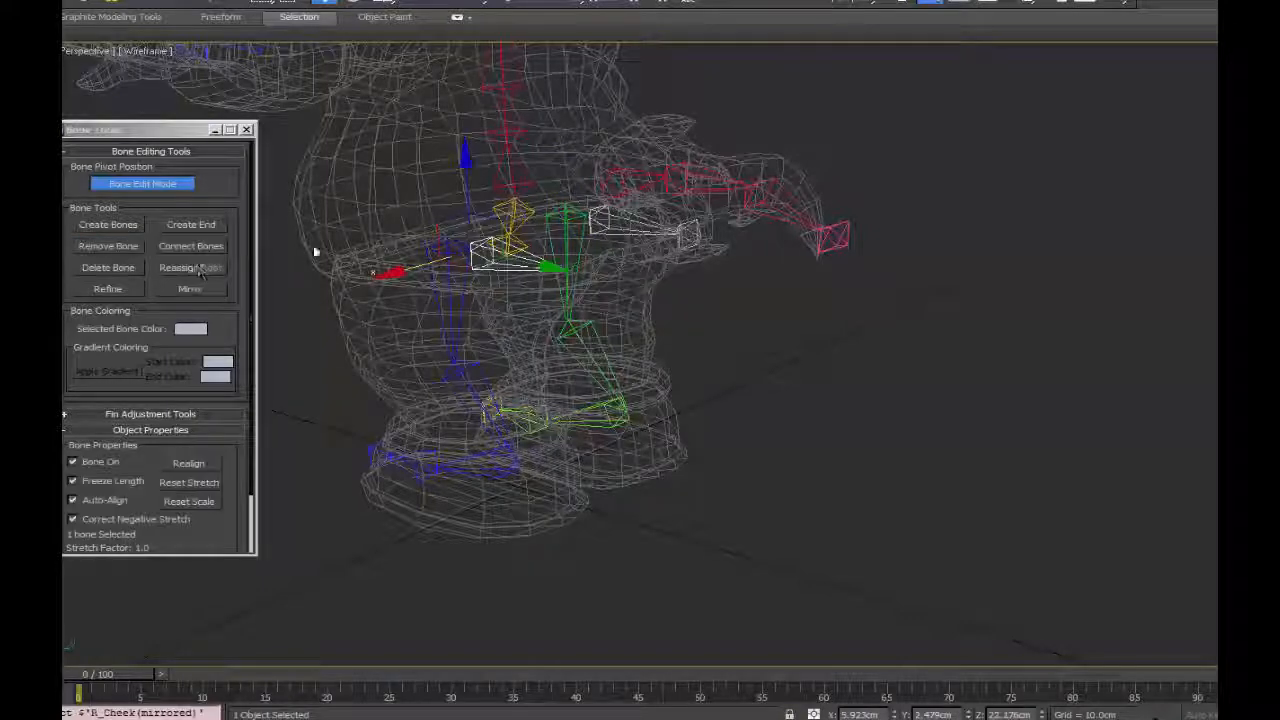
pyautogui.click(191, 225)
pyautogui.keyDown('alt'); pyautogui.moveTo(600, 250); pyautogui.dragTo(630, 284, button='middle'); pyautogui.keyUp('alt')
pyautogui.click(493, 261)
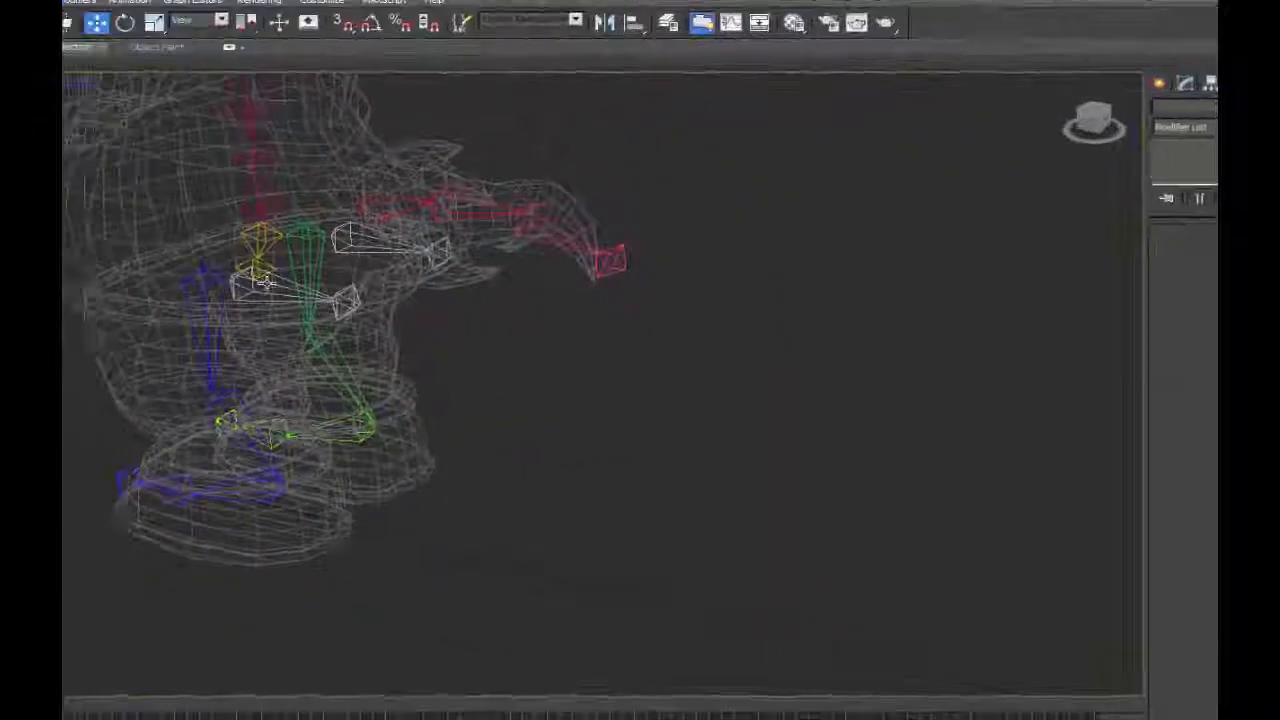
# Color the left cheek bones with a blue gradient and the right ones with a dark-to-bright green gradient.
pyautogui.click(265, 283)
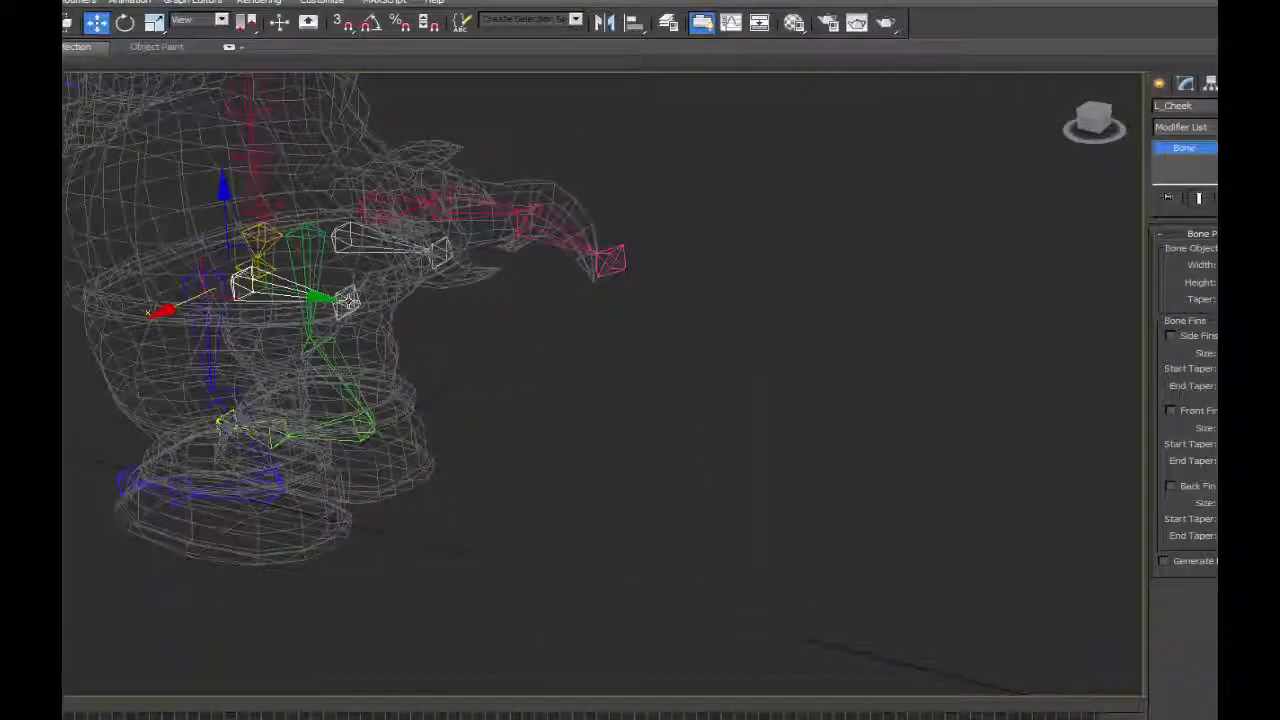
pyautogui.click(229, 376)
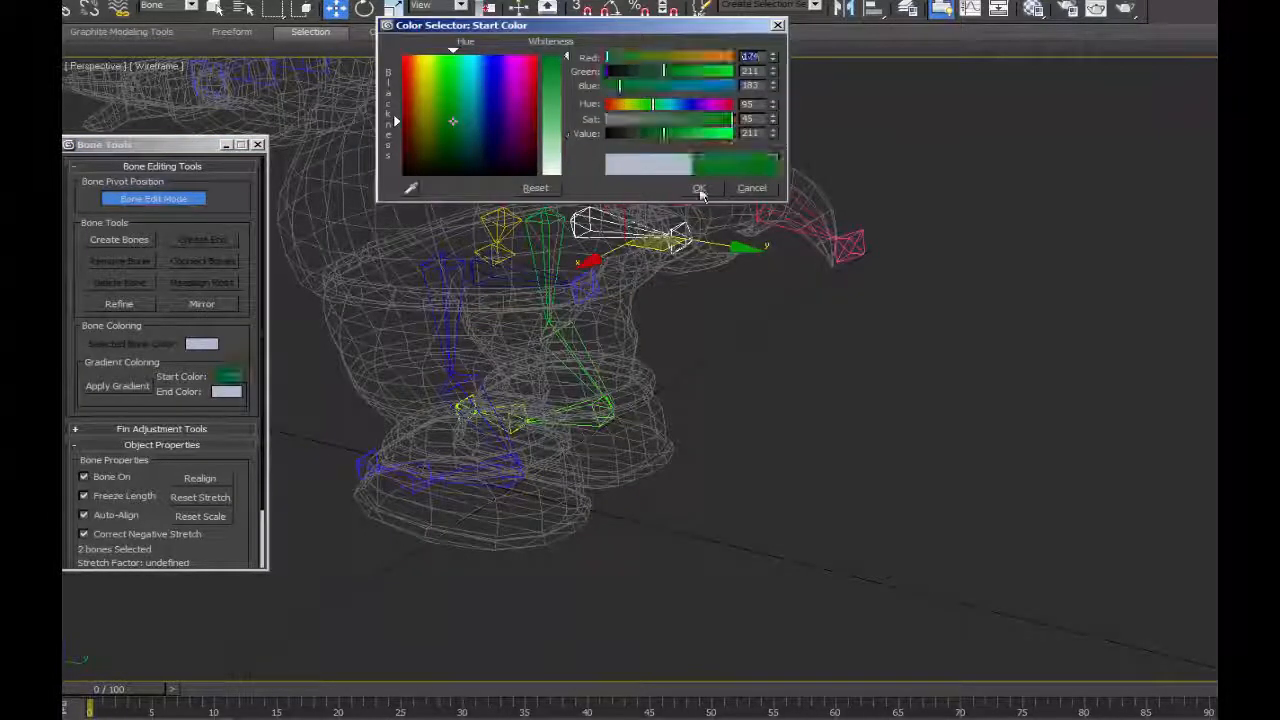
pyautogui.click(699, 188)
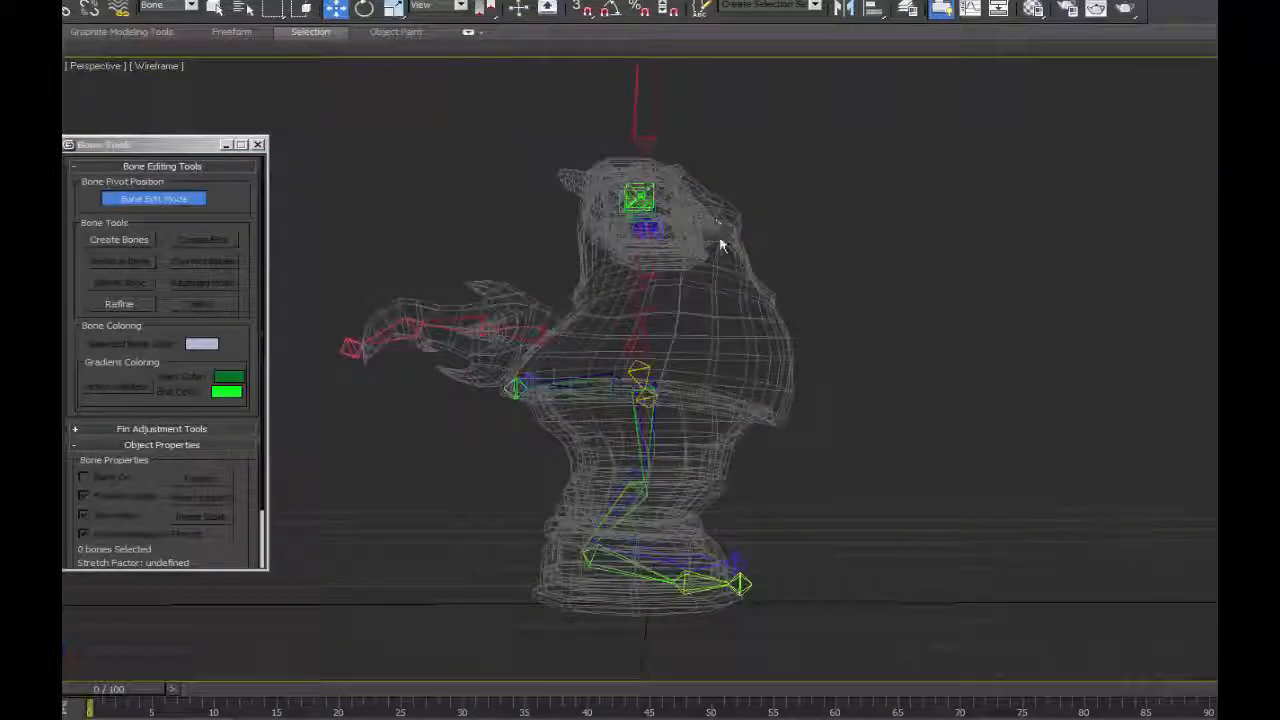
# Examine the skeleton's placement inside the torso mesh from the side and at slightly turned angles.
pyautogui.moveTo(735, 280)
pyautogui.keyDown('alt'); pyautogui.mouseDown(button='middle')
pyautogui.moveTo(689, 289)
pyautogui.moveTo(737, 286)
pyautogui.moveTo(720, 283)
pyautogui.mouseUp(button='middle'); pyautogui.keyUp('alt')
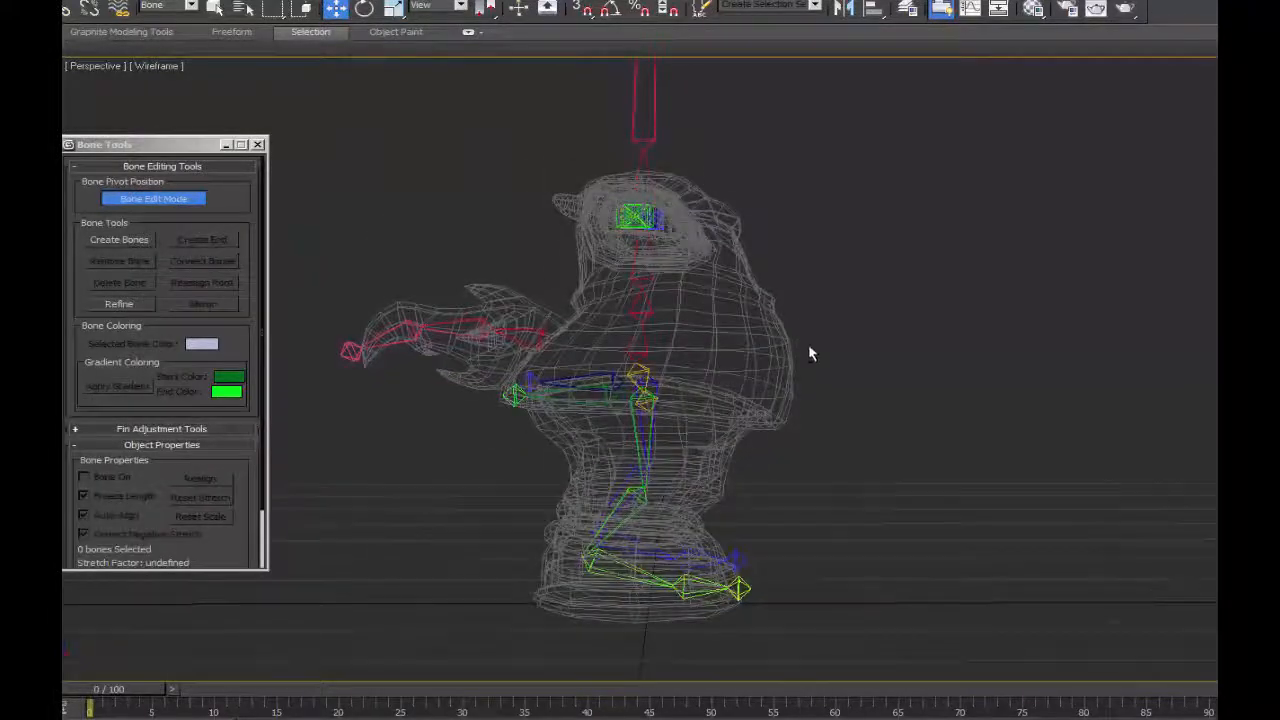
pyautogui.keyDown('alt'); pyautogui.moveTo(810, 353); pyautogui.dragTo(763, 356, button='middle'); pyautogui.keyUp('alt')
pyautogui.moveTo(685, 331)
pyautogui.keyDown('alt'); pyautogui.mouseDown(button='middle')
pyautogui.moveTo(703, 337)
pyautogui.moveTo(694, 306)
pyautogui.moveTo(706, 320)
pyautogui.mouseUp(button='middle'); pyautogui.keyUp('alt')
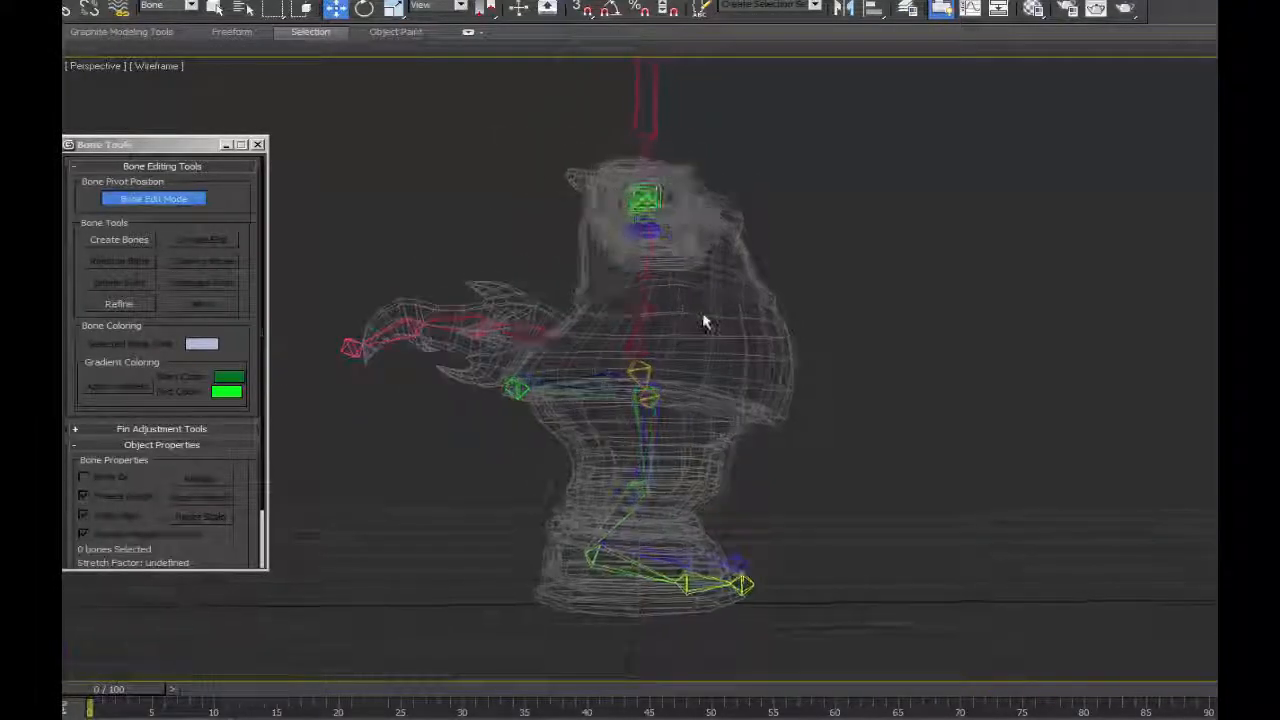
pyautogui.scroll(3, 699, 340)
pyautogui.moveTo(328, 302); pyautogui.dragTo(617, 373, button='middle')
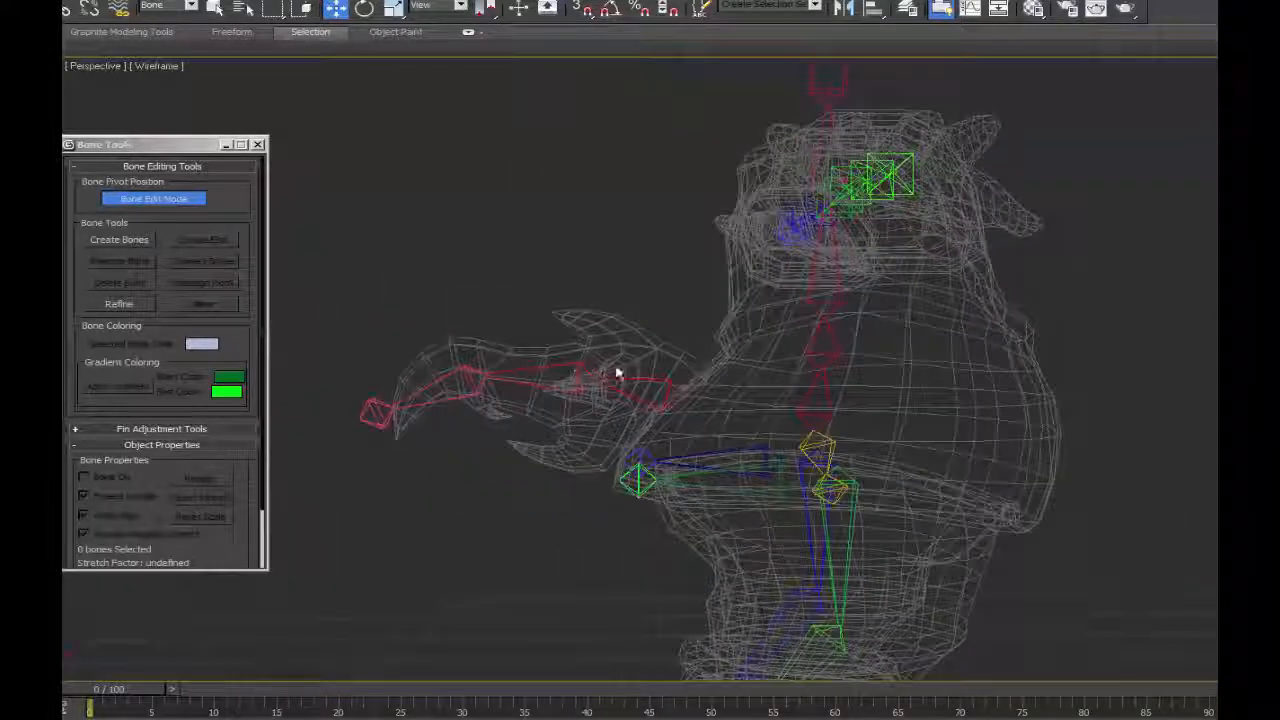
pyautogui.keyDown('alt'); pyautogui.moveTo(580, 451); pyautogui.dragTo(877, 180, button='middle'); pyautogui.keyUp('alt')
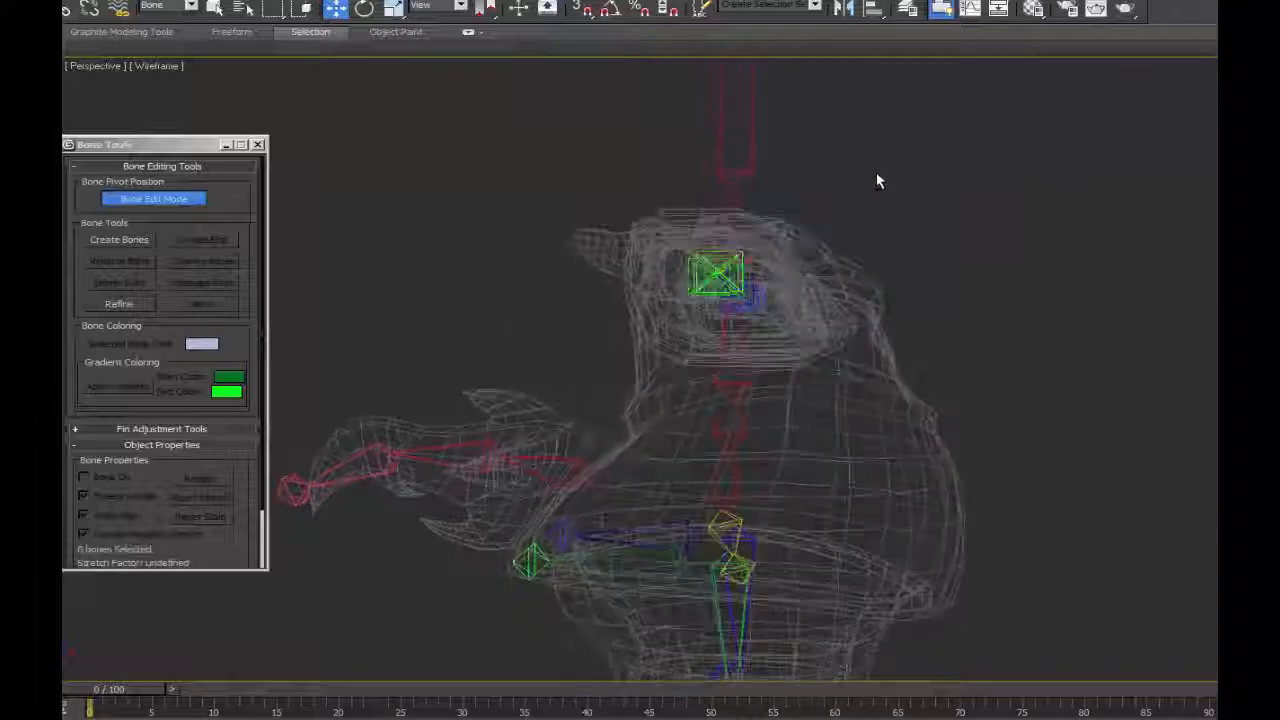
pyautogui.keyDown('alt'); pyautogui.moveTo(906, 363); pyautogui.dragTo(889, 277, button='middle'); pyautogui.keyUp('alt')
pyautogui.scroll(3, 878, 308)
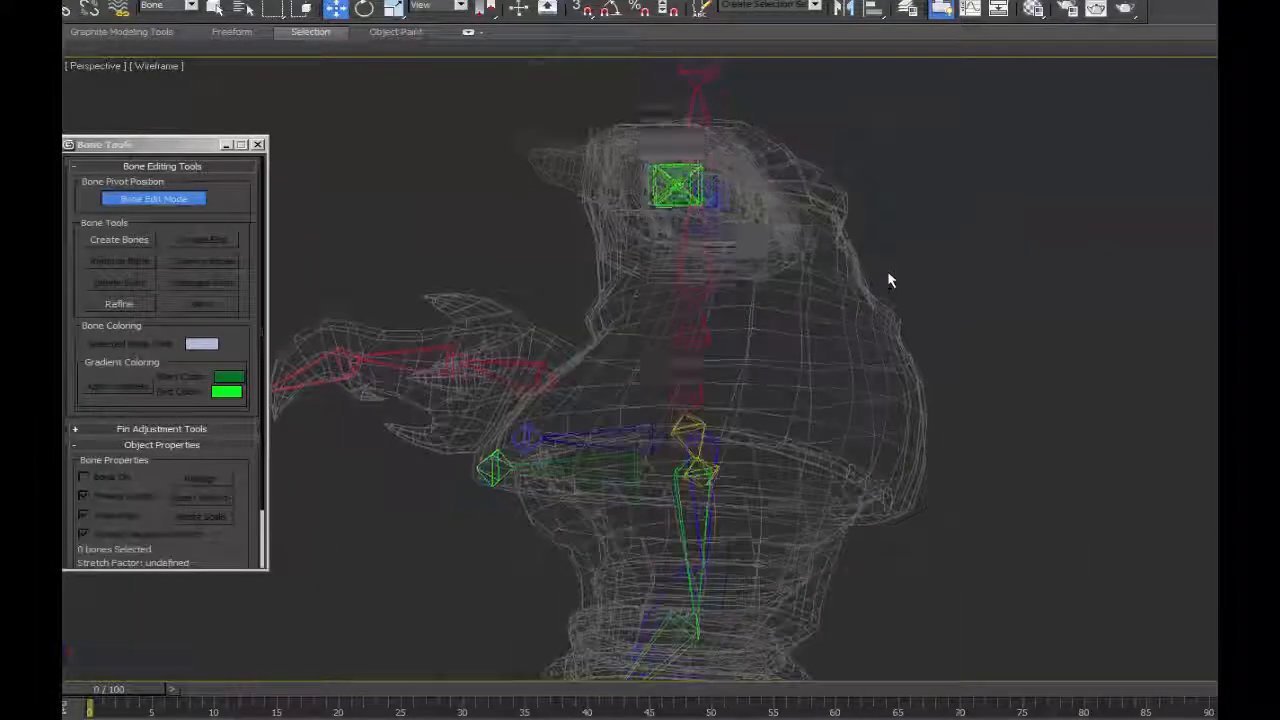
# Draw a bone in the Left view from just in front of the spine to the front surface of the belly.
pyautogui.press('l')
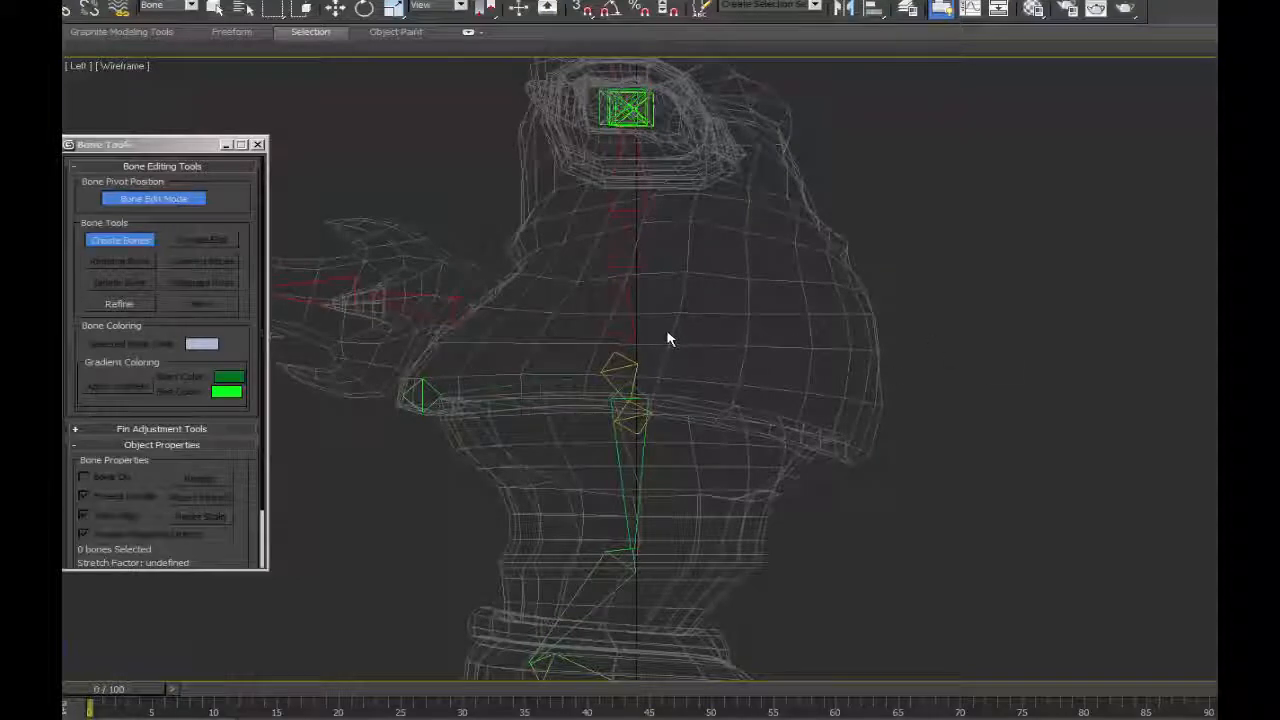
pyautogui.click(668, 338)
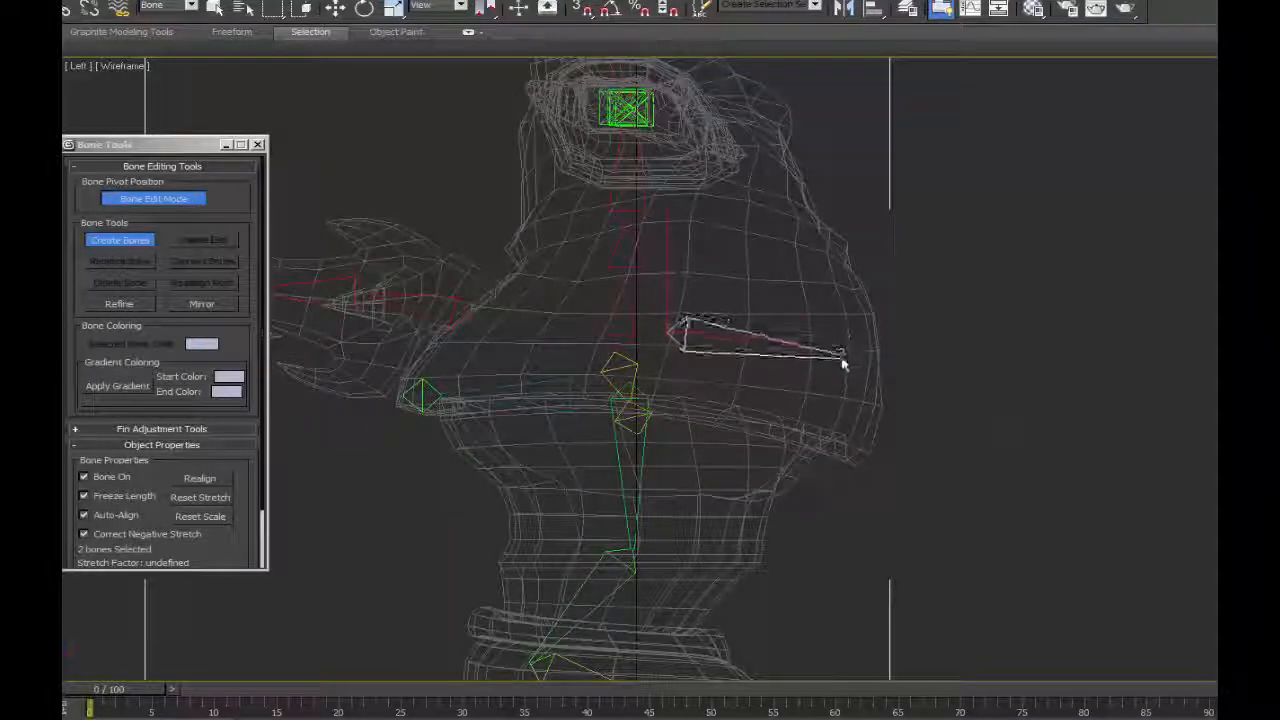
pyautogui.click(878, 366)
pyautogui.rightClick(878, 366)
pyautogui.press('w')
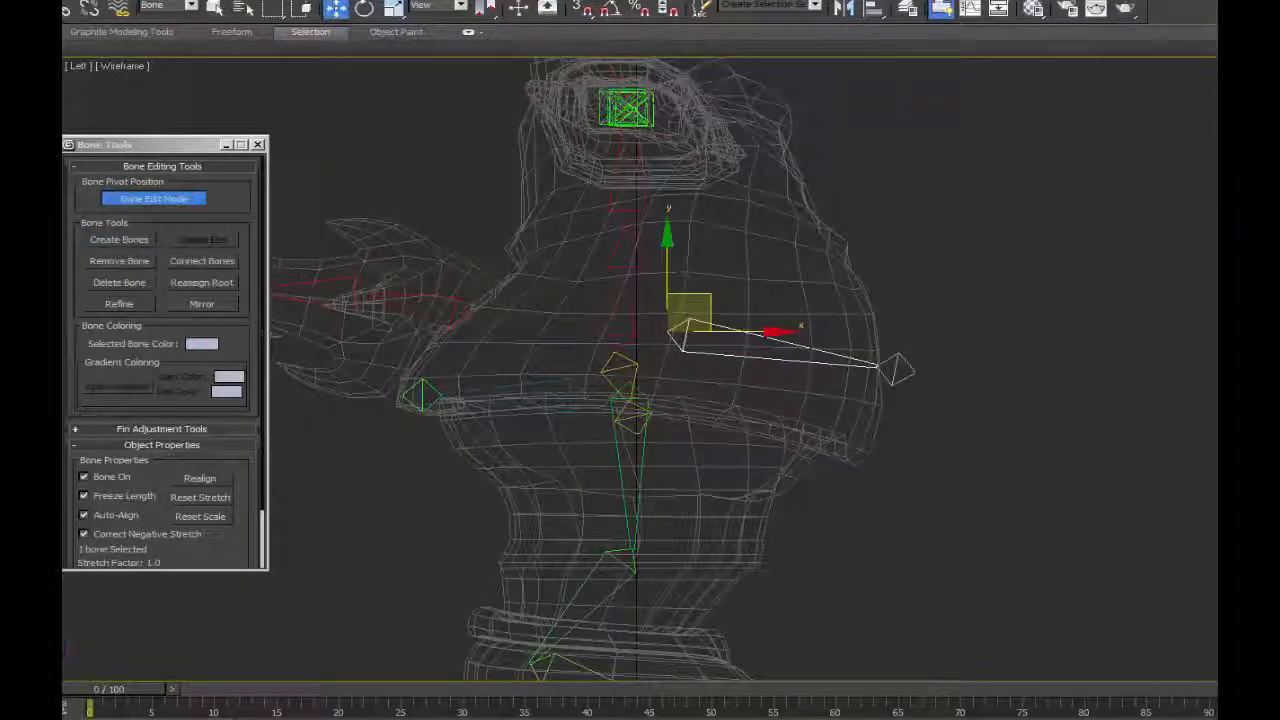
# Rename the new bone as Belly and color it and its end bone red.
pyautogui.click(1192, 83)
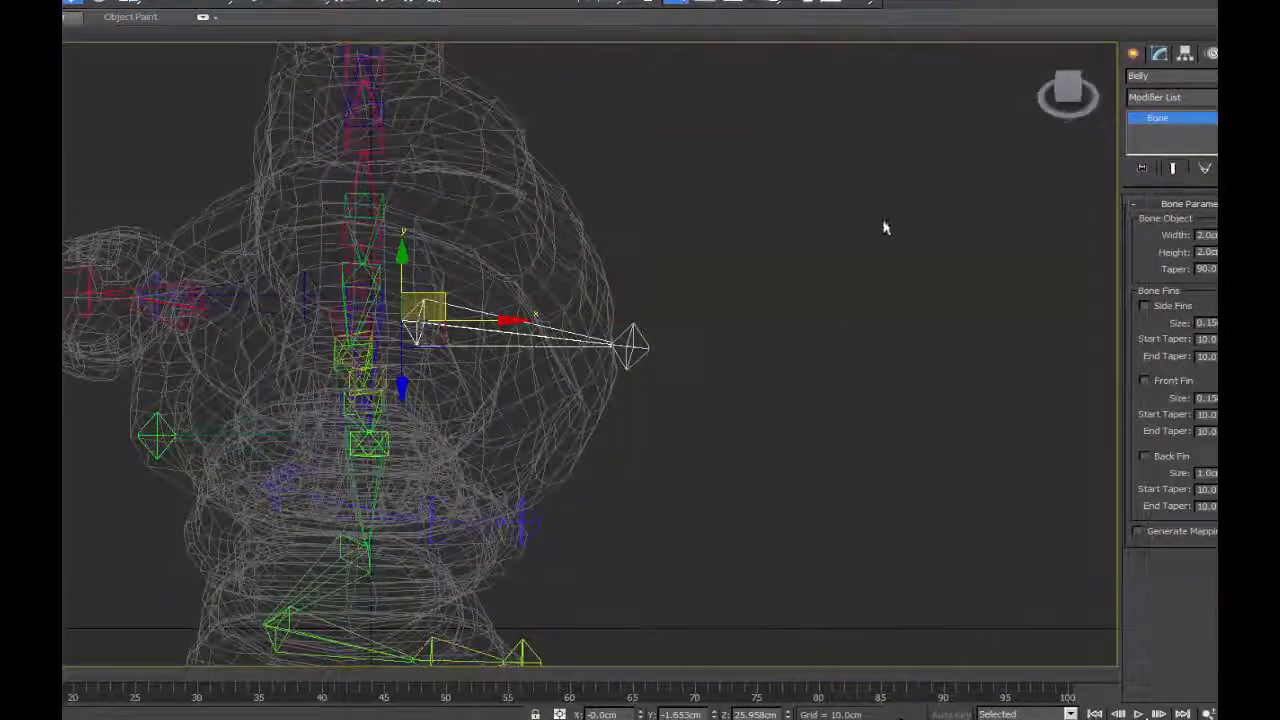
pyautogui.keyDown('alt'); pyautogui.moveTo(713, 373); pyautogui.dragTo(704, 335, button='middle'); pyautogui.keyUp('alt')
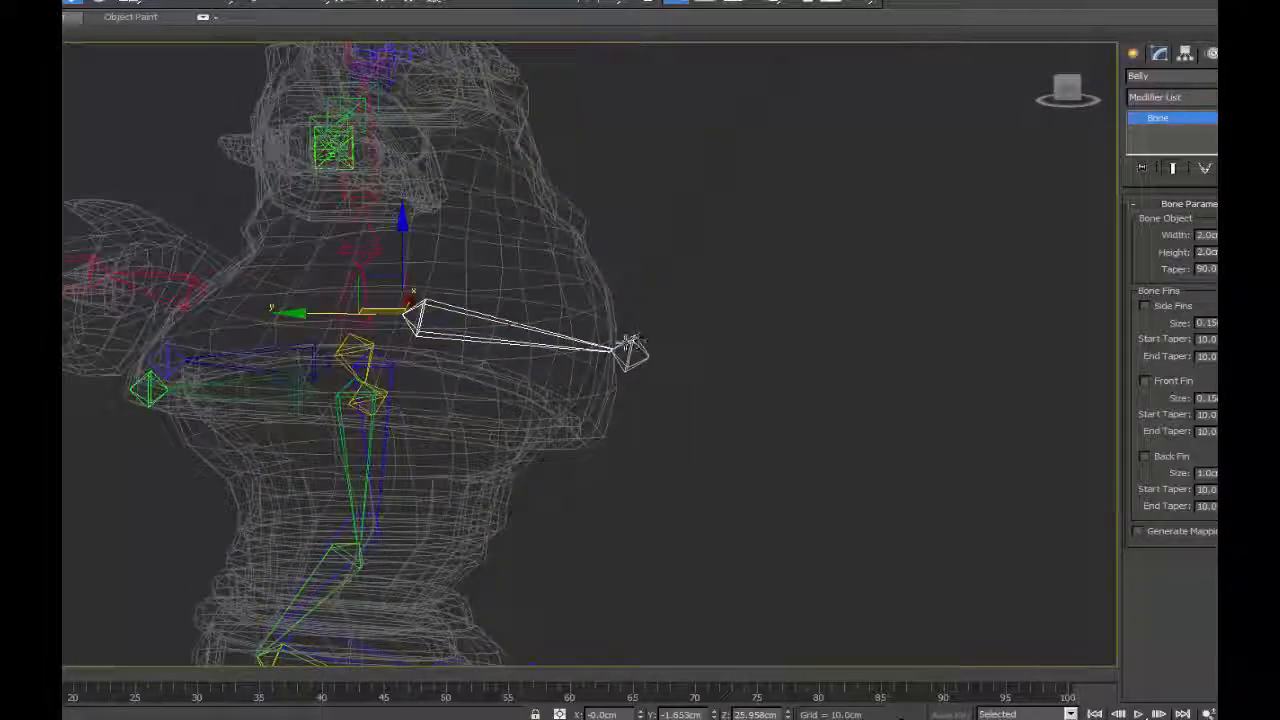
pyautogui.click(631, 347)
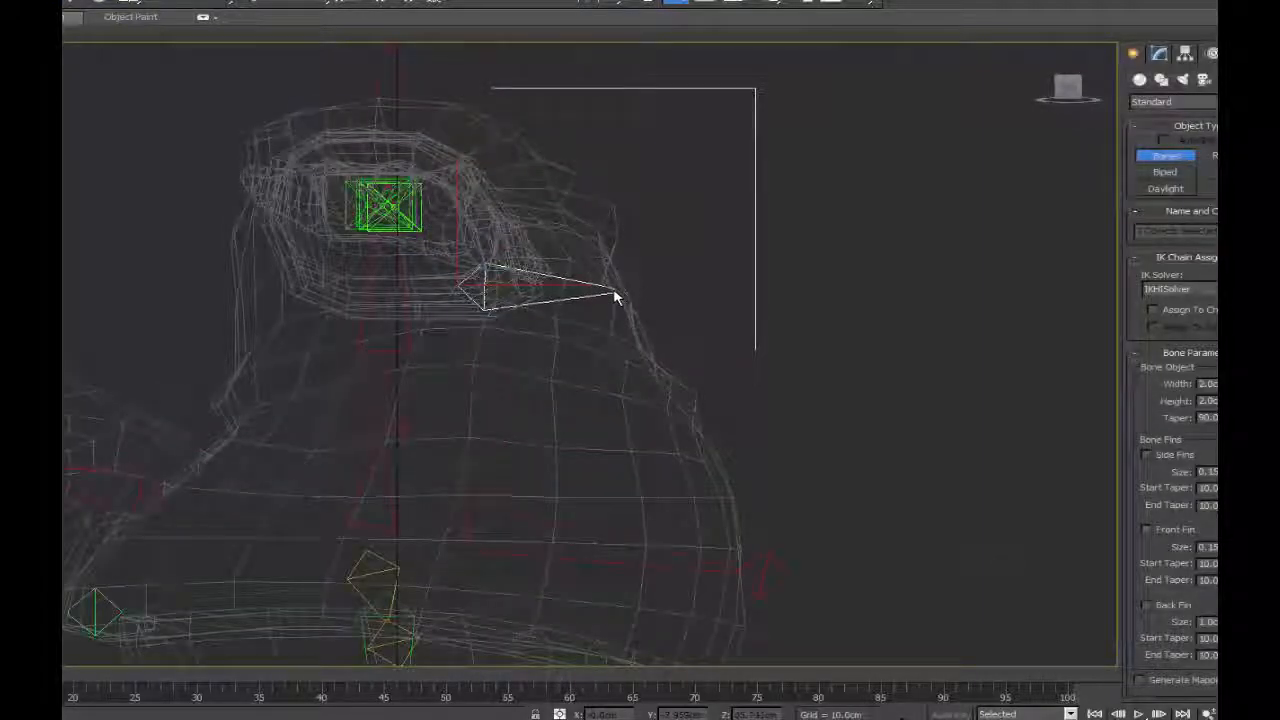
# Draw a chest bone in the Left view and adjust both its pivots so it runs from the upper torso out past the chest surface.
pyautogui.click(614, 296)
pyautogui.rightClick(611, 217)
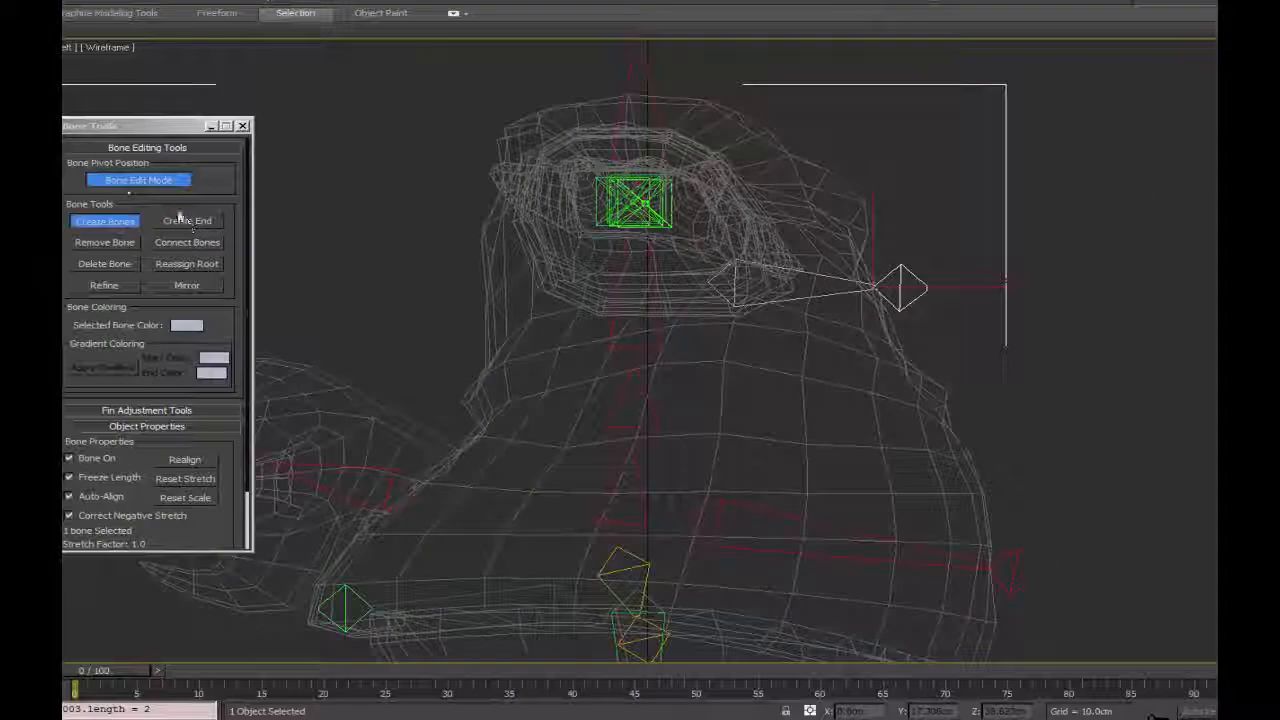
pyautogui.click(90, 217)
pyautogui.moveTo(887, 287); pyautogui.dragTo(1016, 286)
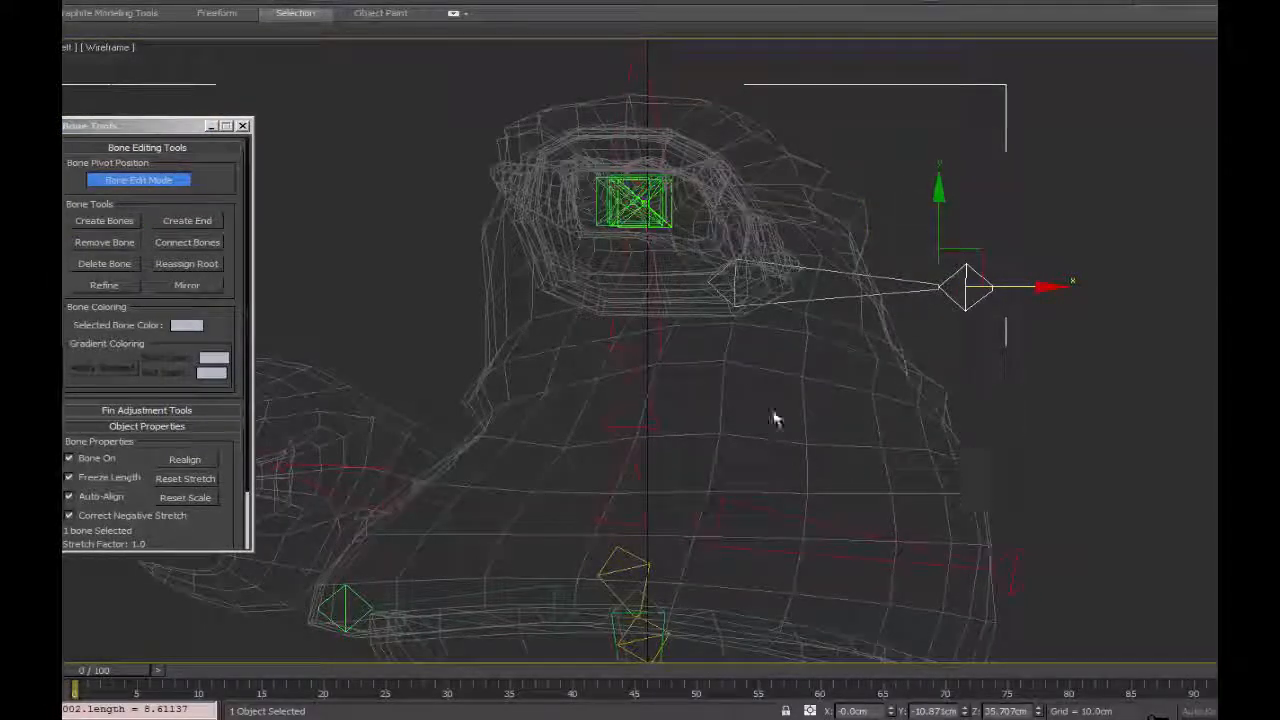
pyautogui.click(760, 280)
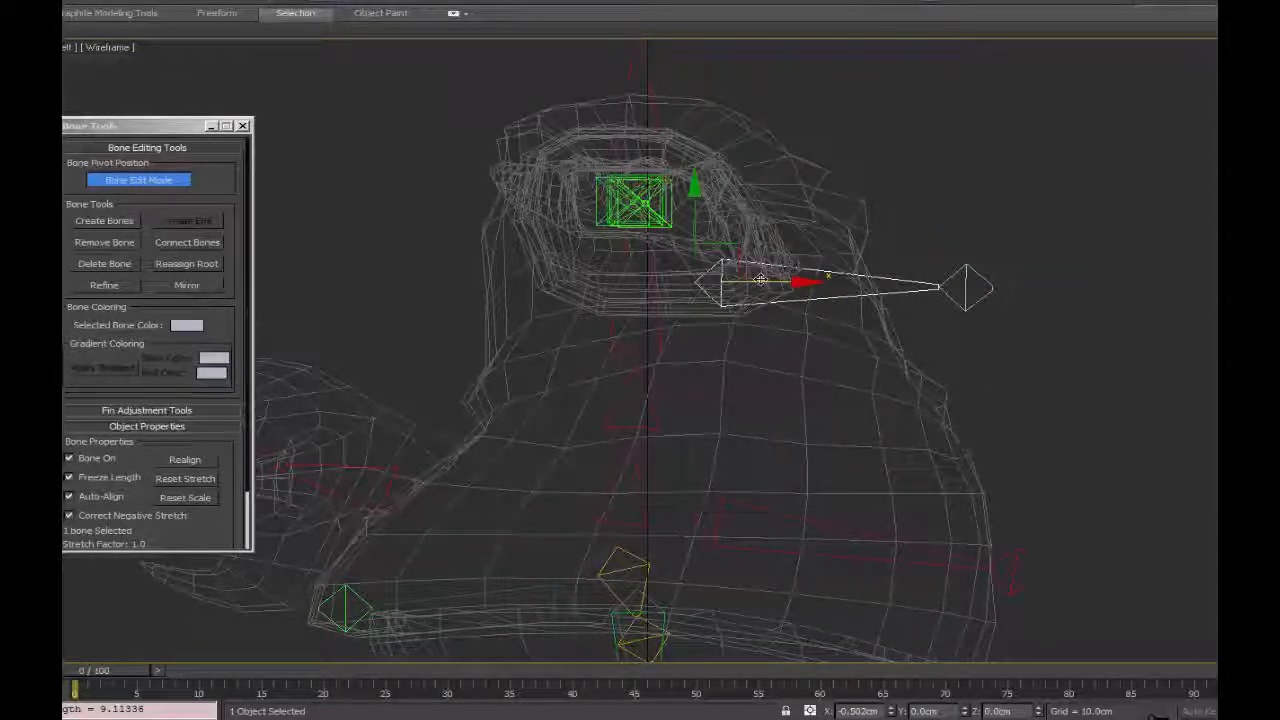
pyautogui.moveTo(760, 280); pyautogui.dragTo(713, 268)
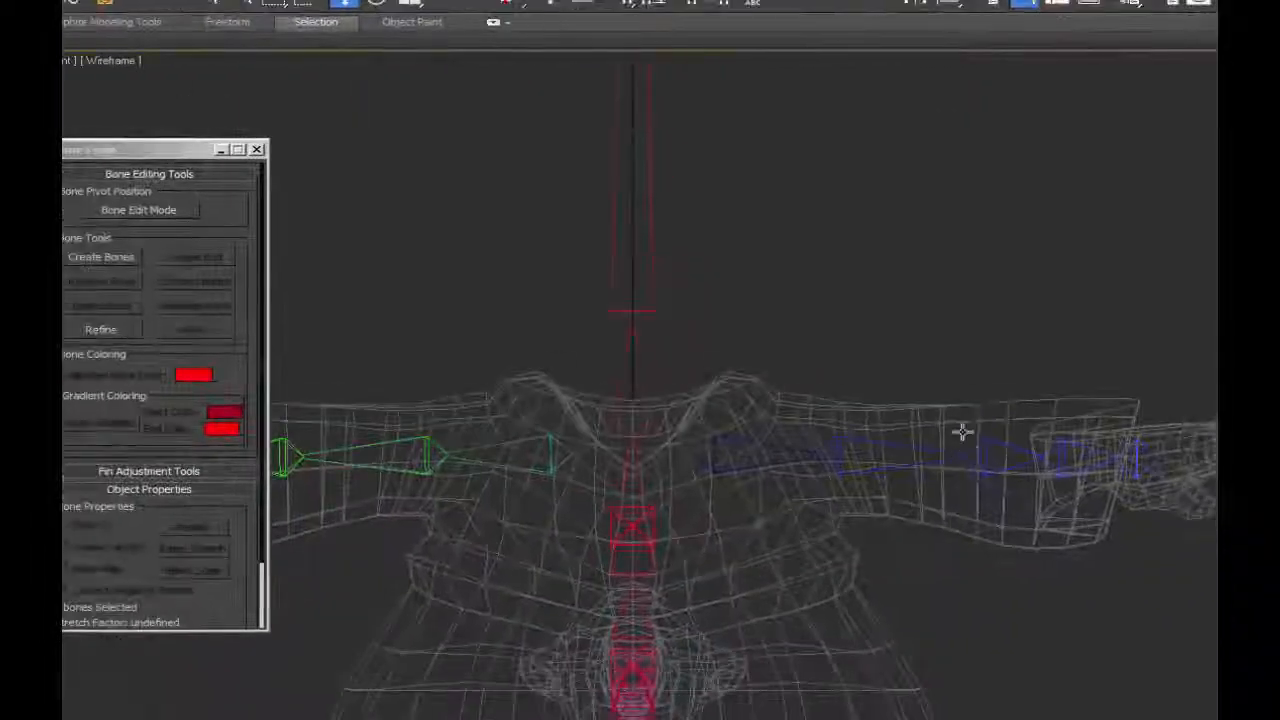
# Draw a new bone with an end bone just above the left hand in the Front view.
pyautogui.keyDown('alt'); pyautogui.moveTo(962, 432); pyautogui.dragTo(807, 451, button='middle'); pyautogui.keyUp('alt')
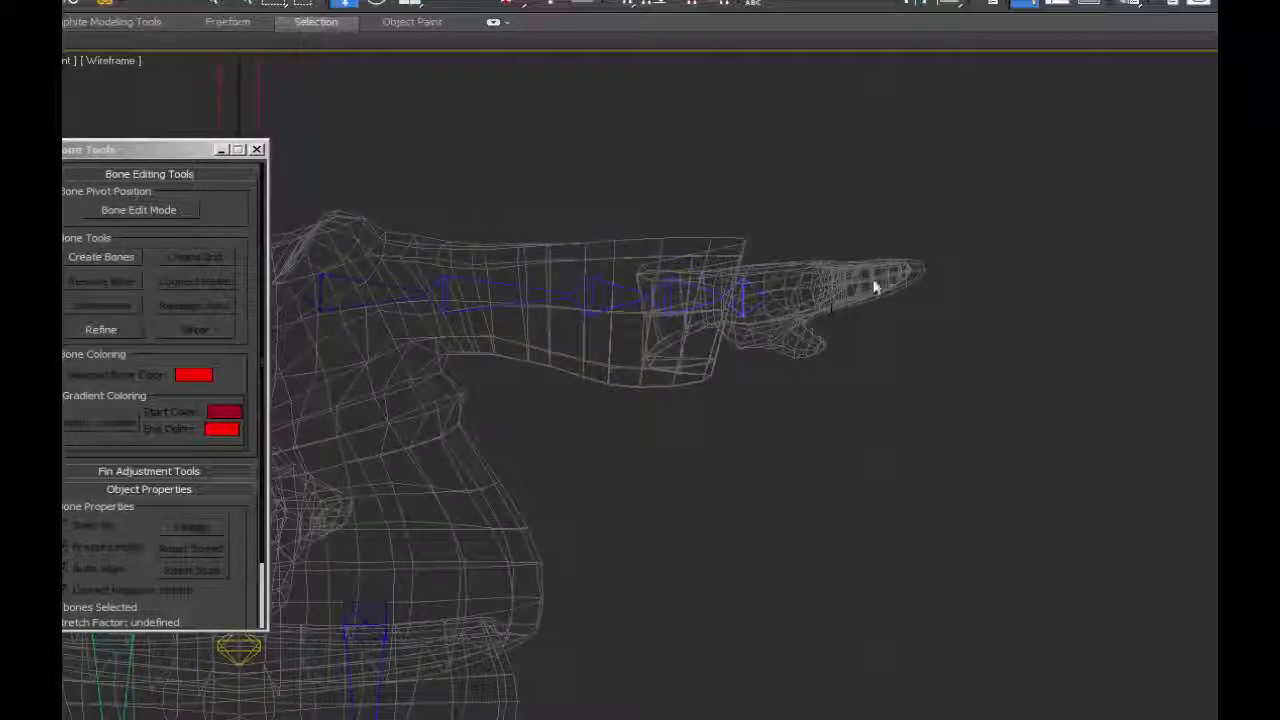
pyautogui.keyDown('alt'); pyautogui.moveTo(863, 323); pyautogui.dragTo(660, 477, button='middle'); pyautogui.keyUp('alt')
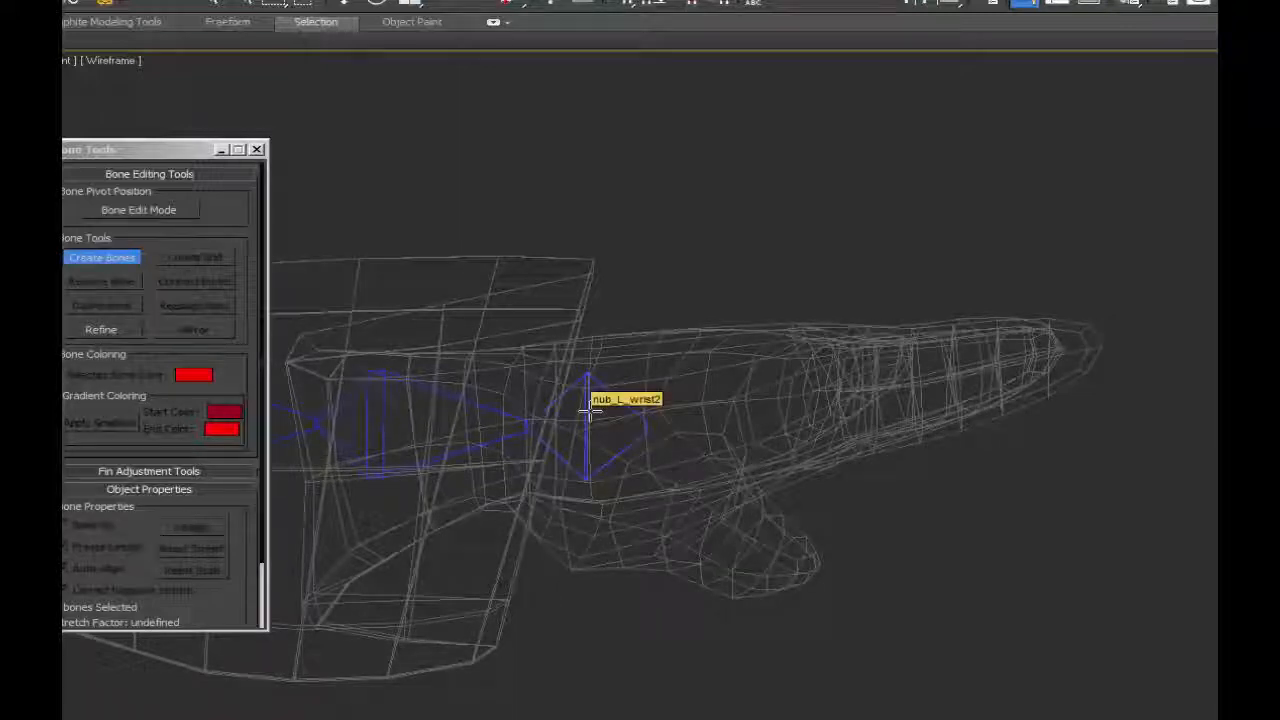
pyautogui.click(600, 321)
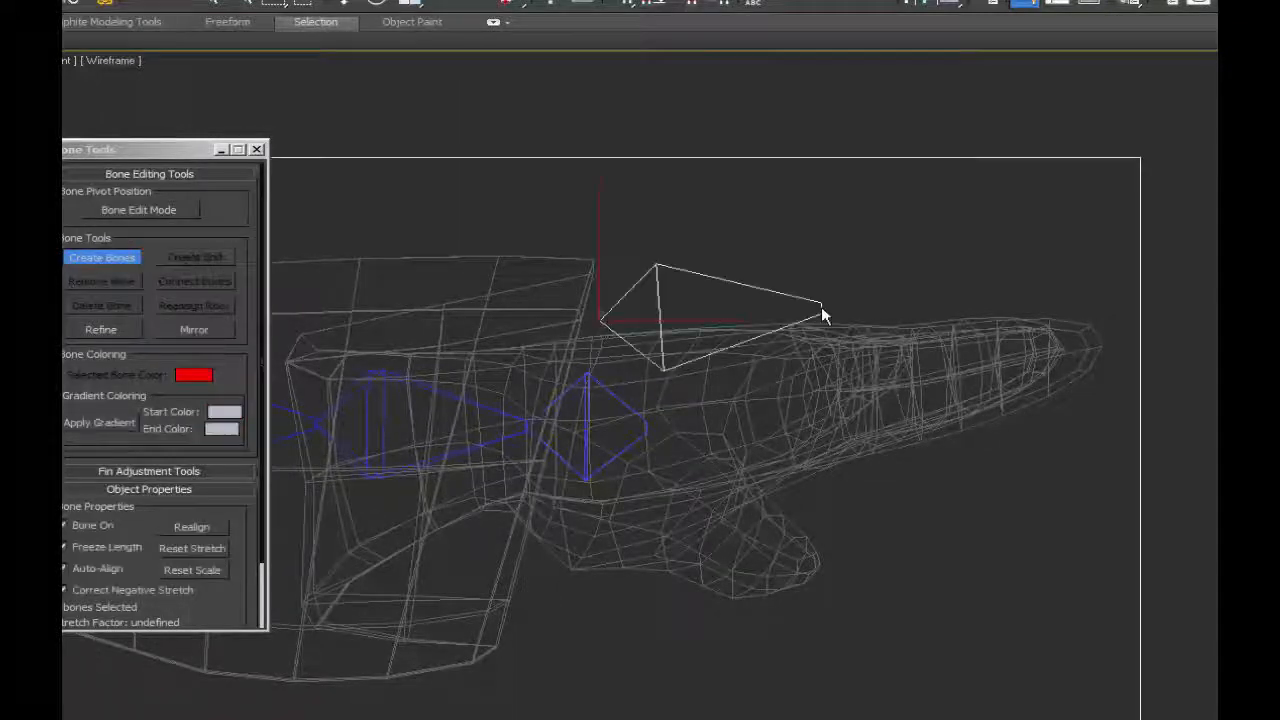
pyautogui.click(836, 309)
pyautogui.rightClick(886, 302)
# In the Top view, delete the left wrist's end bone, create a new end on the last arm bone and name it nub_L_Wrist.
pyautogui.press('t')
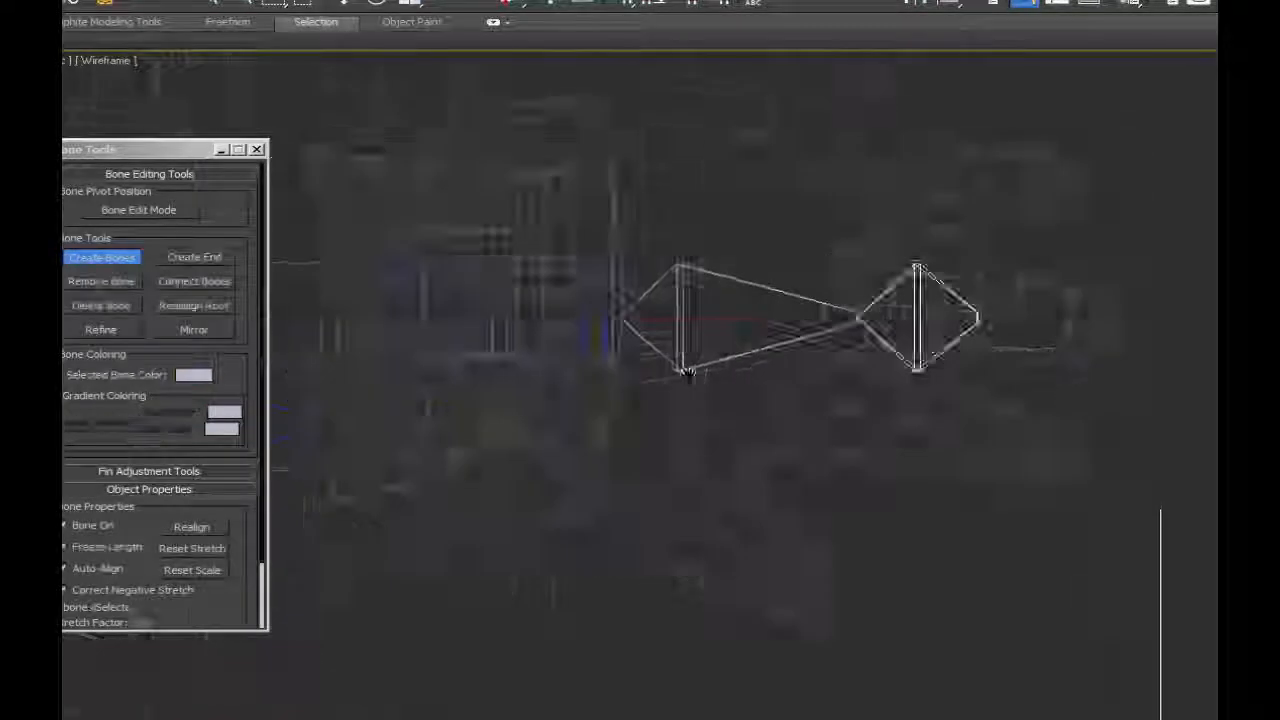
pyautogui.moveTo(725, 360); pyautogui.dragTo(1045, 380, button='middle')
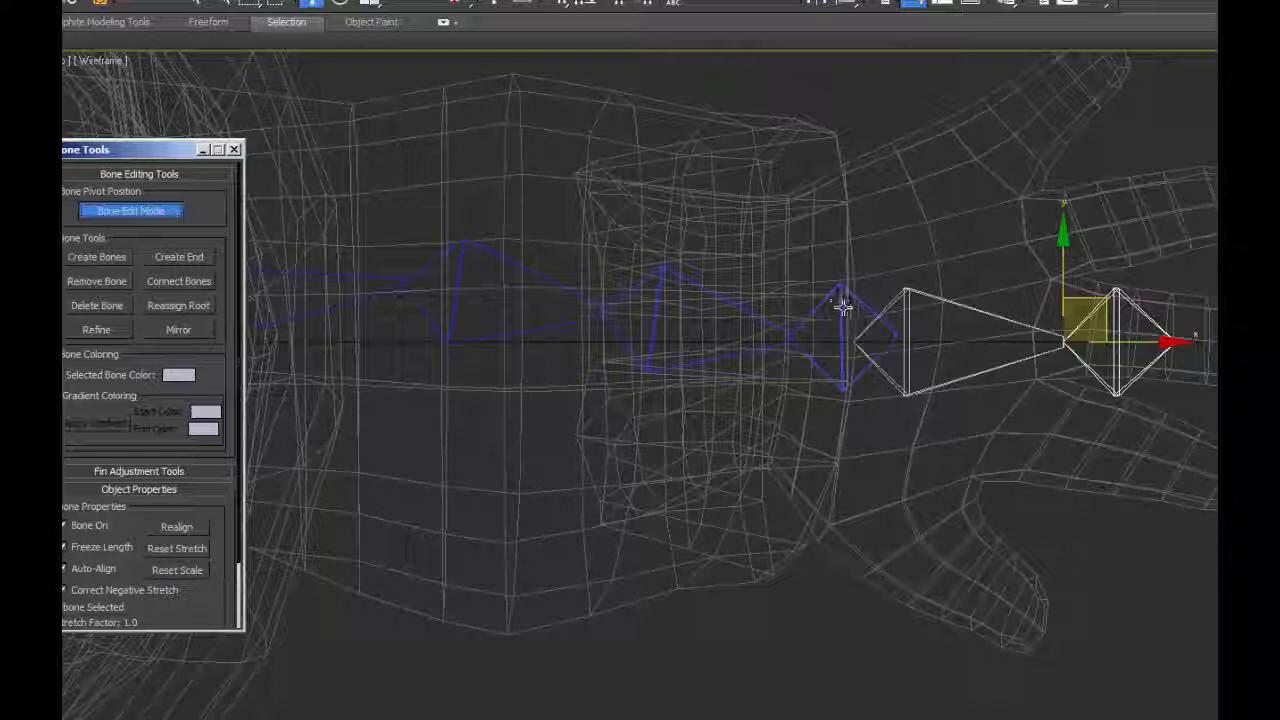
pyautogui.click(843, 307)
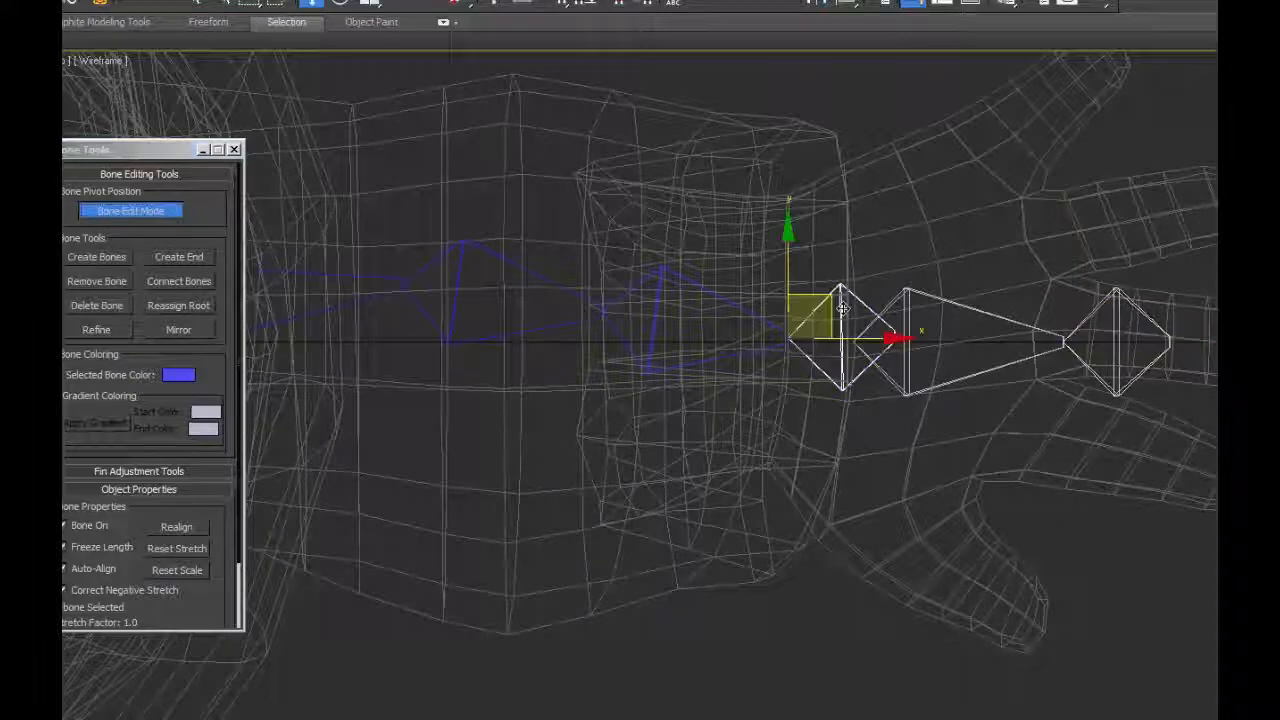
pyautogui.press('Delete')
pyautogui.click(773, 329)
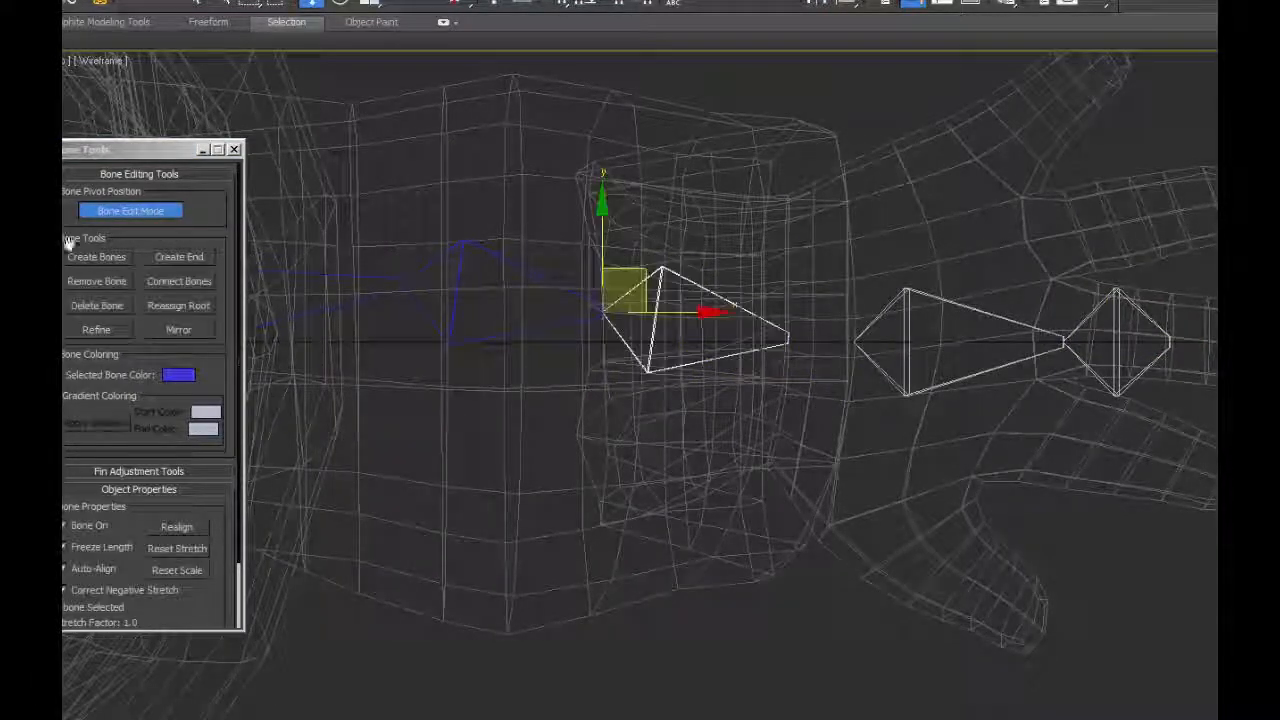
pyautogui.click(179, 257)
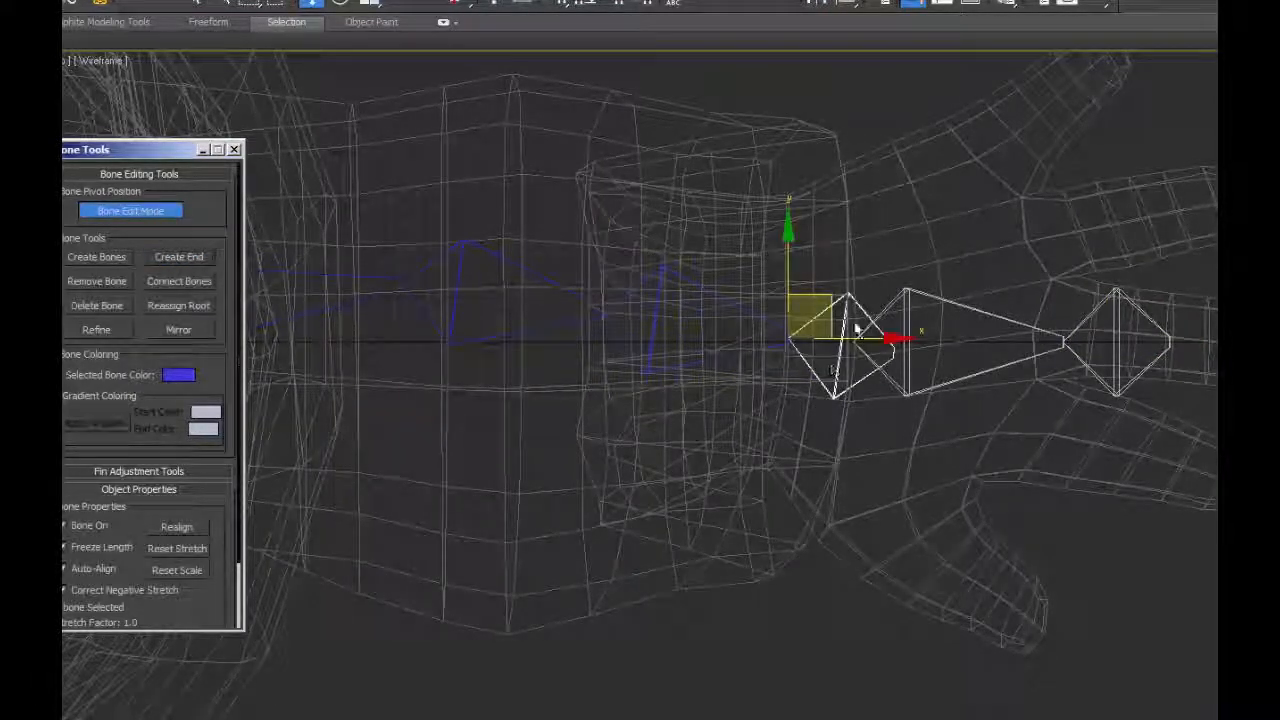
pyautogui.click(740, 307)
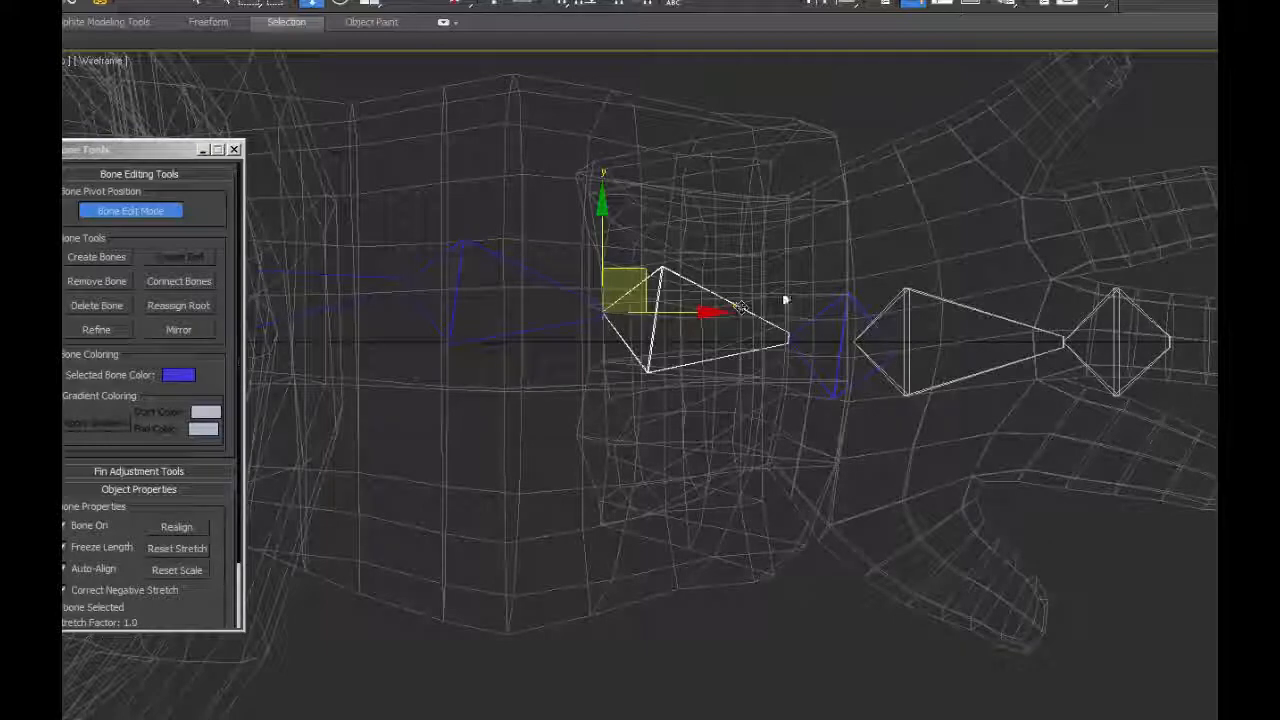
pyautogui.click(825, 312)
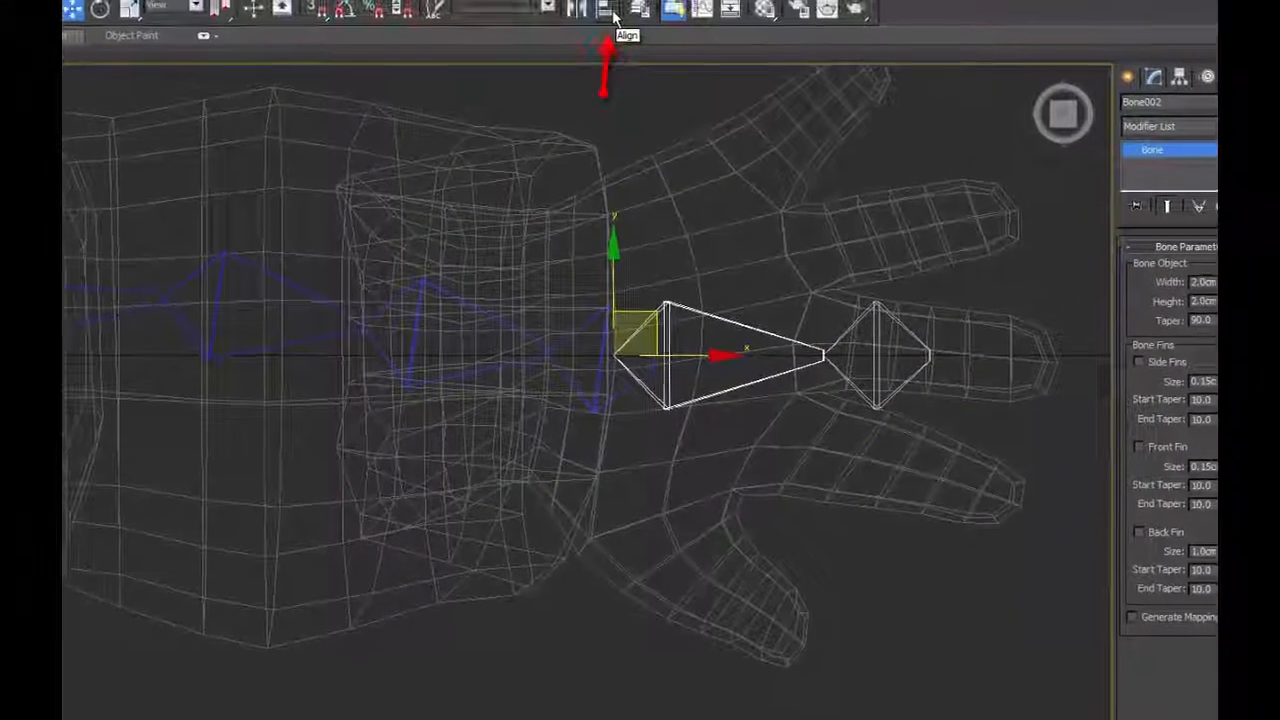
# Align the hand bone to nub_L_Wrist, pivot to pivot, in X, Y and Z position and X, Y and Z orientation.
pyautogui.click(611, 16)
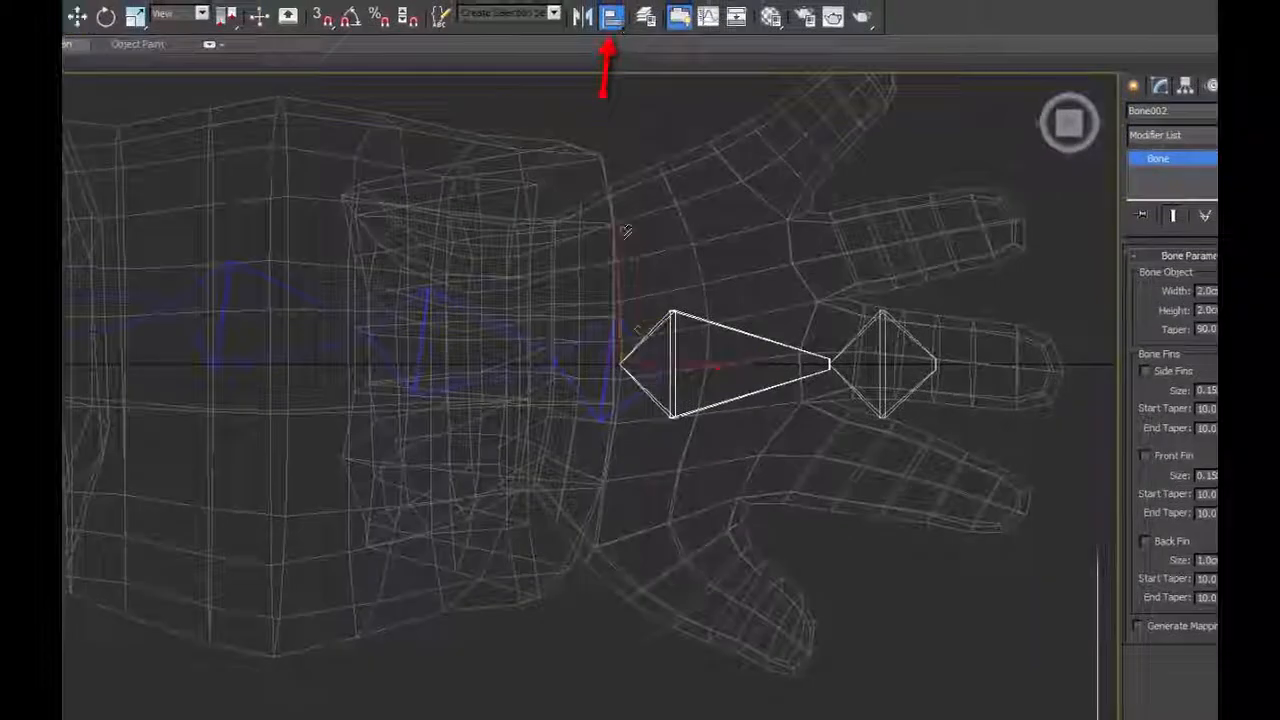
pyautogui.click(628, 328)
pyautogui.click(985, 202)
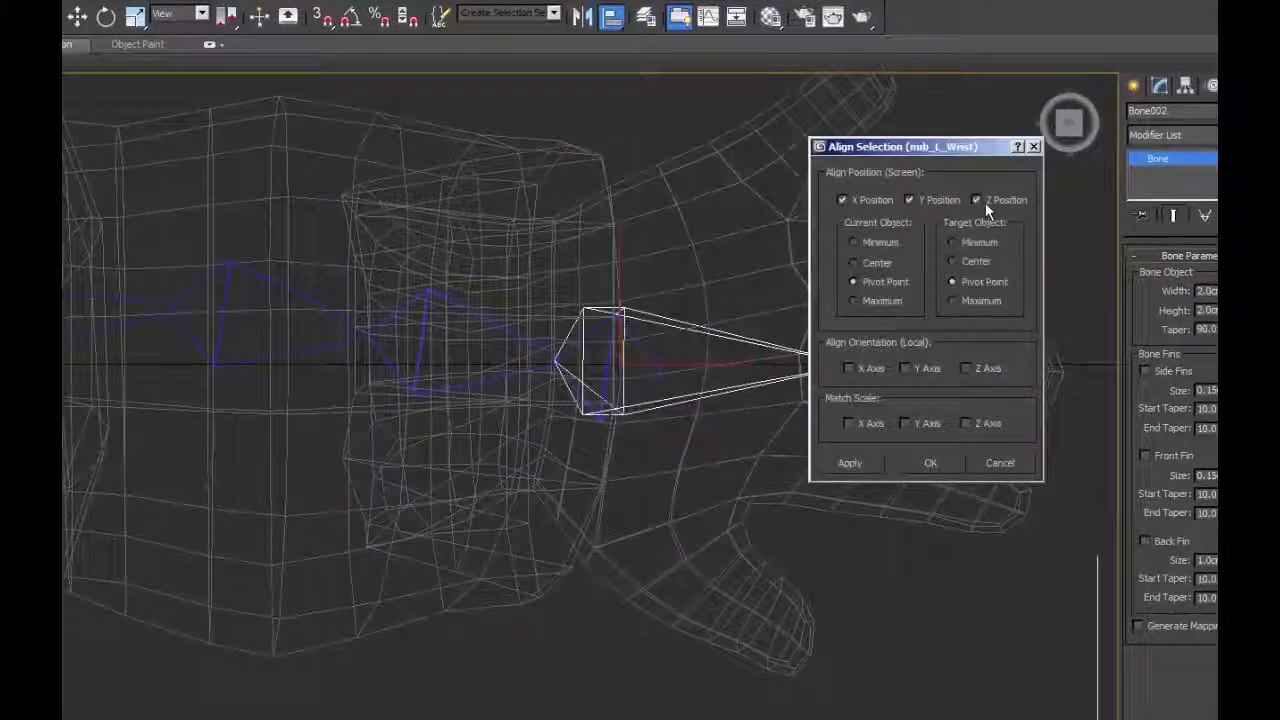
pyautogui.click(826, 634)
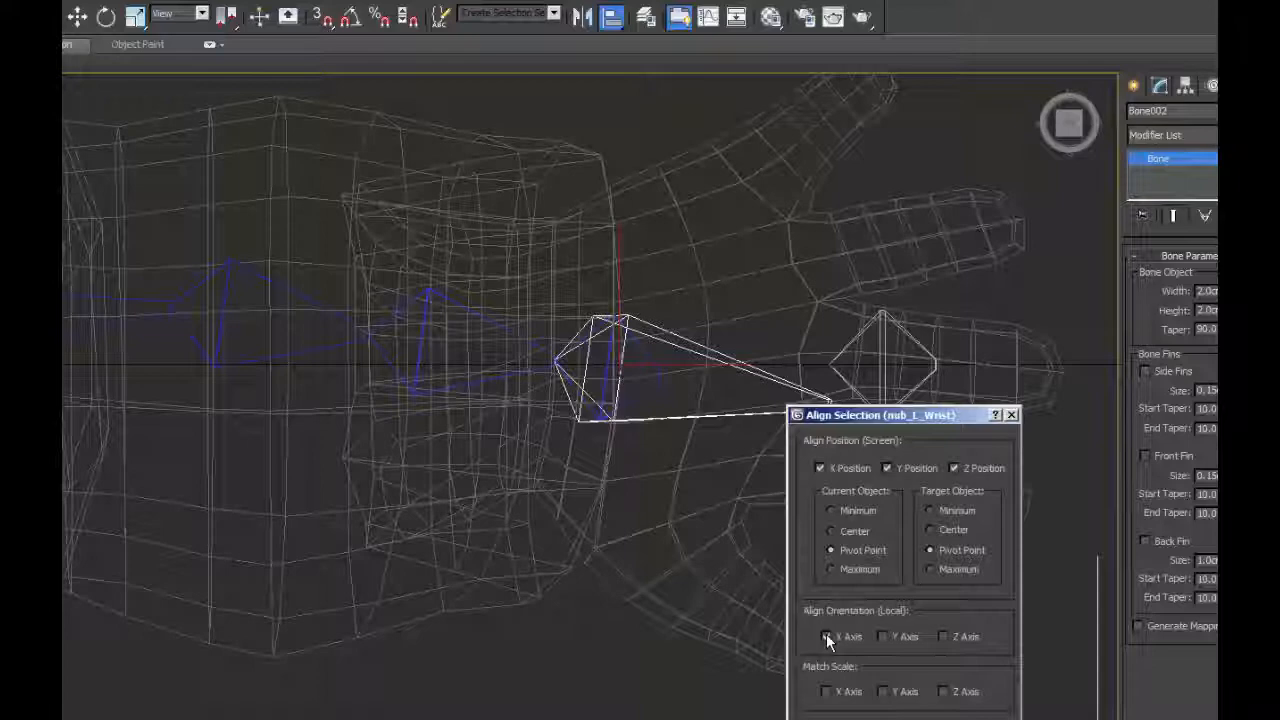
pyautogui.click(882, 636)
pyautogui.click(943, 636)
pyautogui.press('Return')
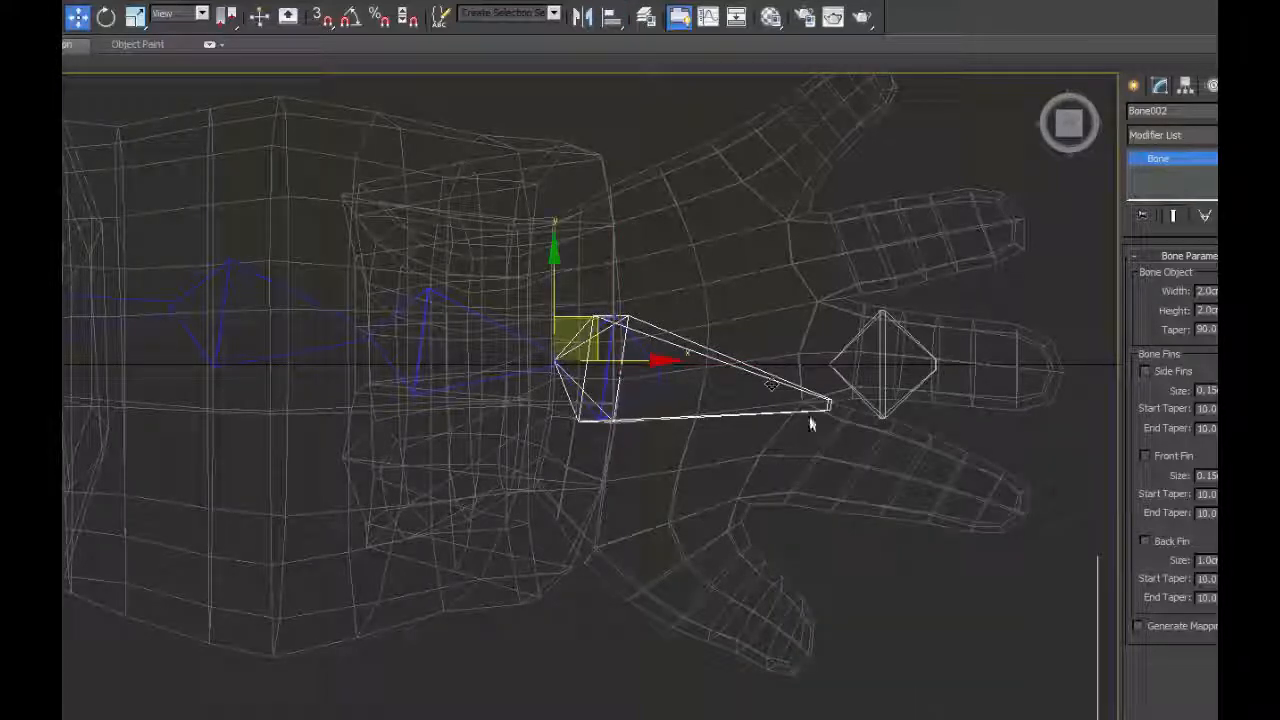
# Create a new end bone for the aligned hand bone and lower it in the Front view into the middle of the hand.
pyautogui.click(864, 395)
pyautogui.click(110, 268)
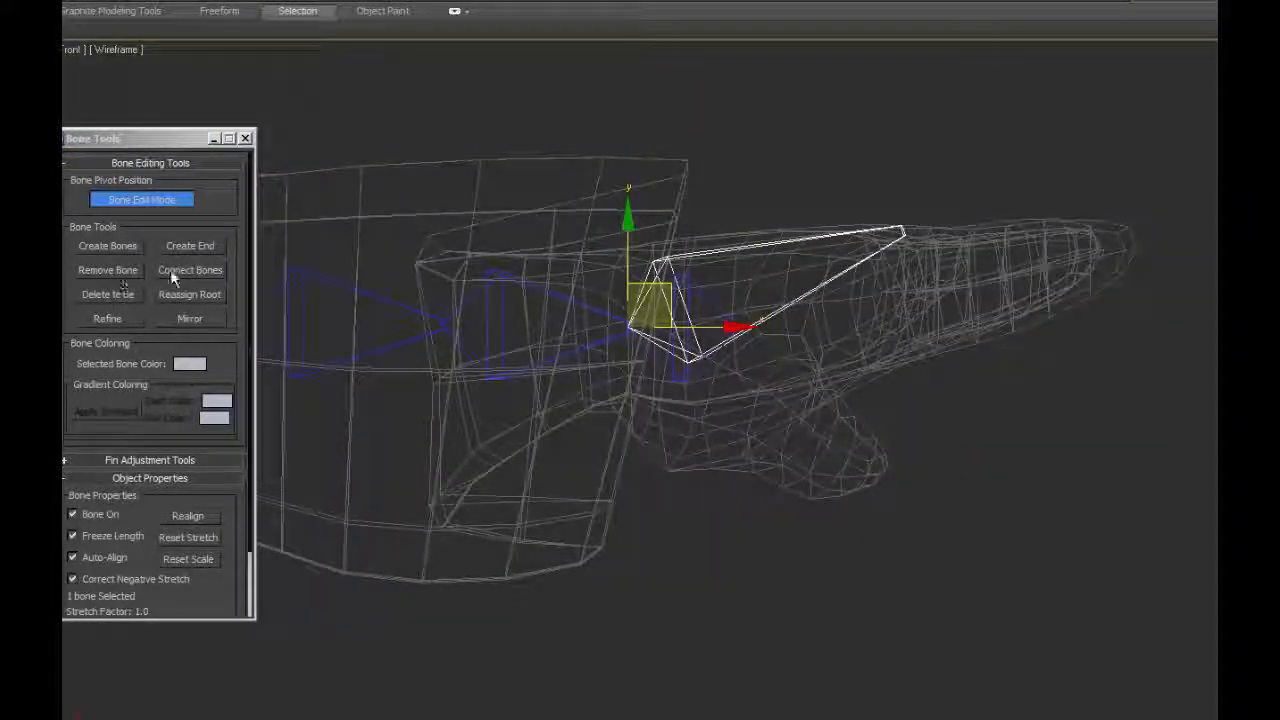
pyautogui.click(188, 246)
pyautogui.moveTo(914, 139); pyautogui.dragTo(911, 212)
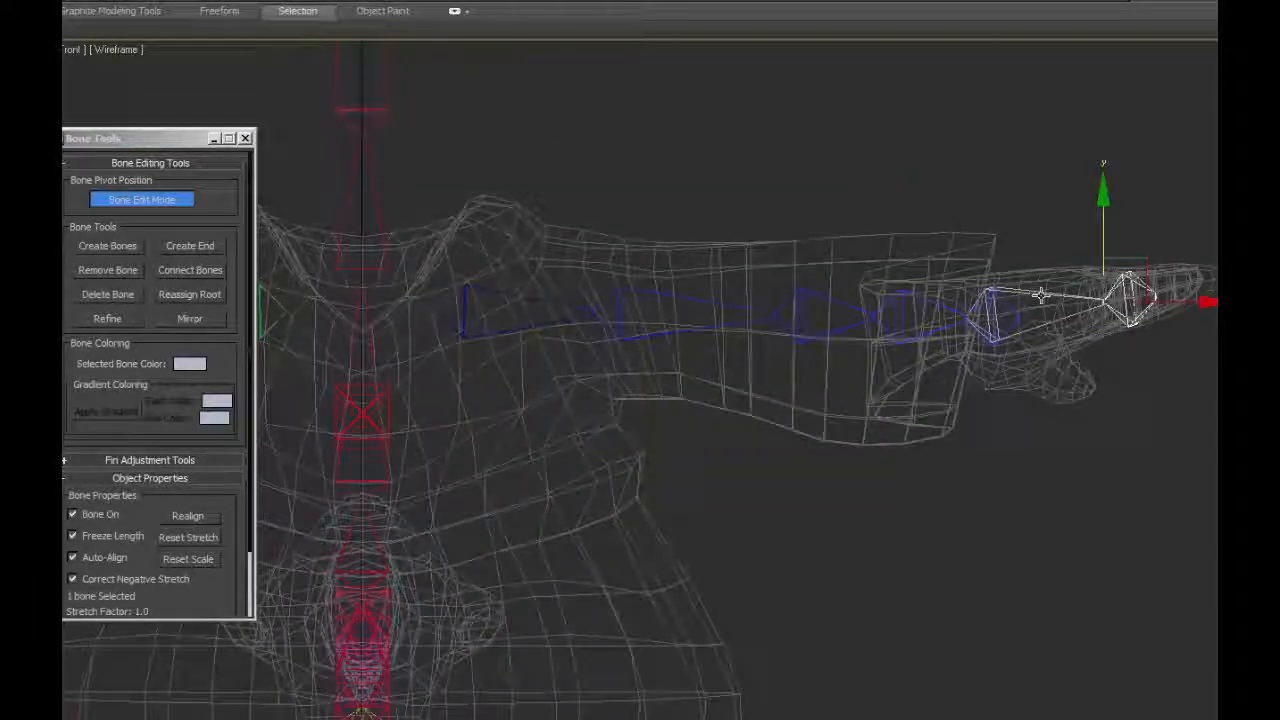
# Reset the stretch of the left arm's bone chain, then select the right arm's chain for the same reset.
pyautogui.keyDown('ctrl'); pyautogui.click(1040, 296); pyautogui.keyUp('ctrl')
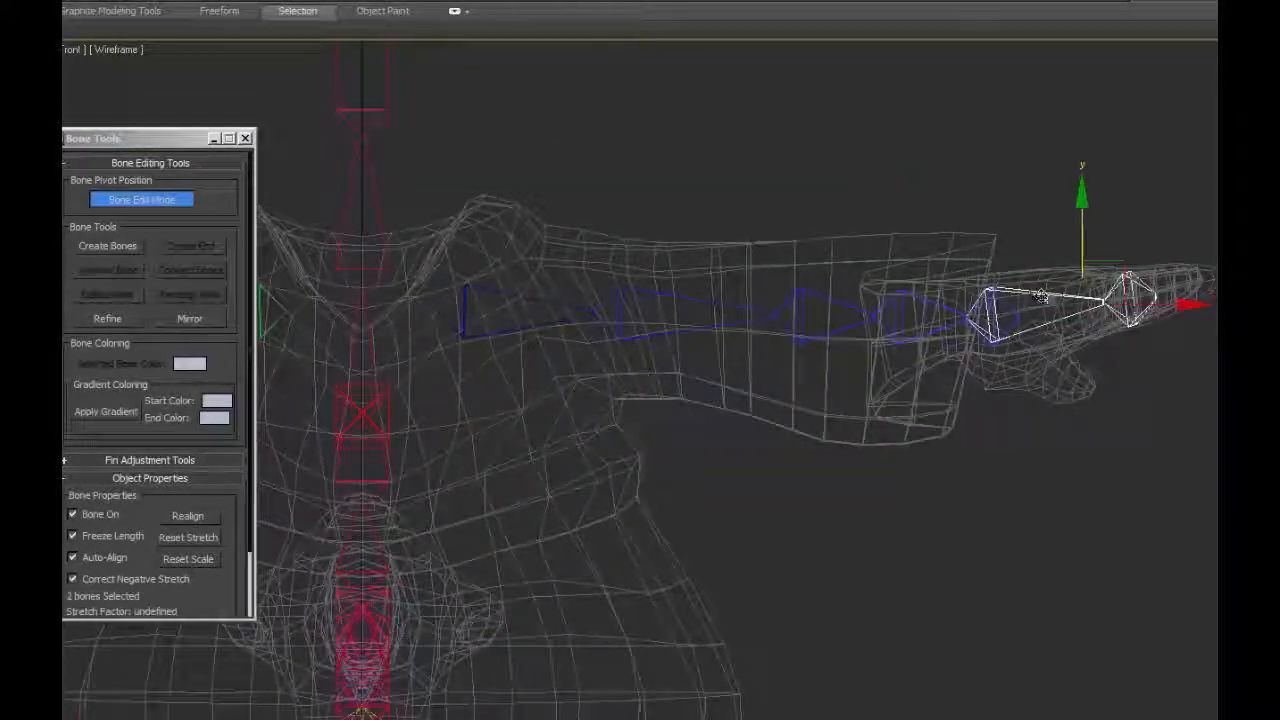
pyautogui.doubleClick(494, 289)
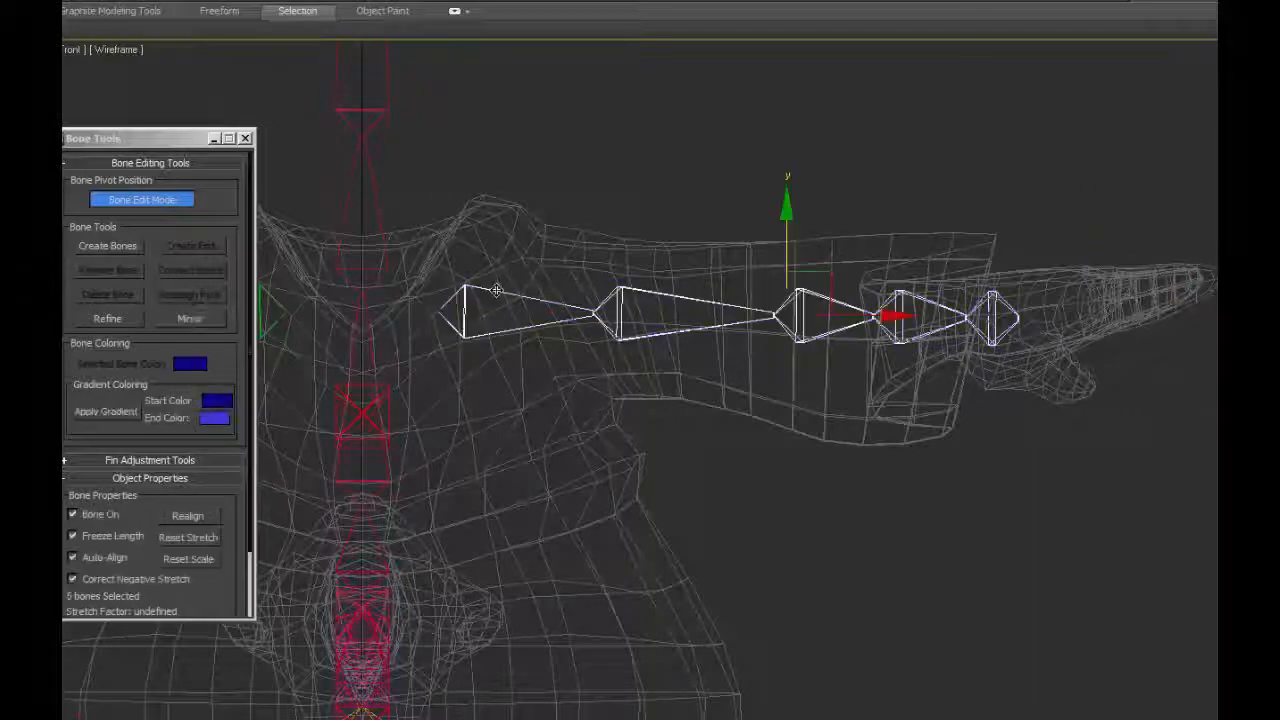
pyautogui.scroll(-3, 199, 553)
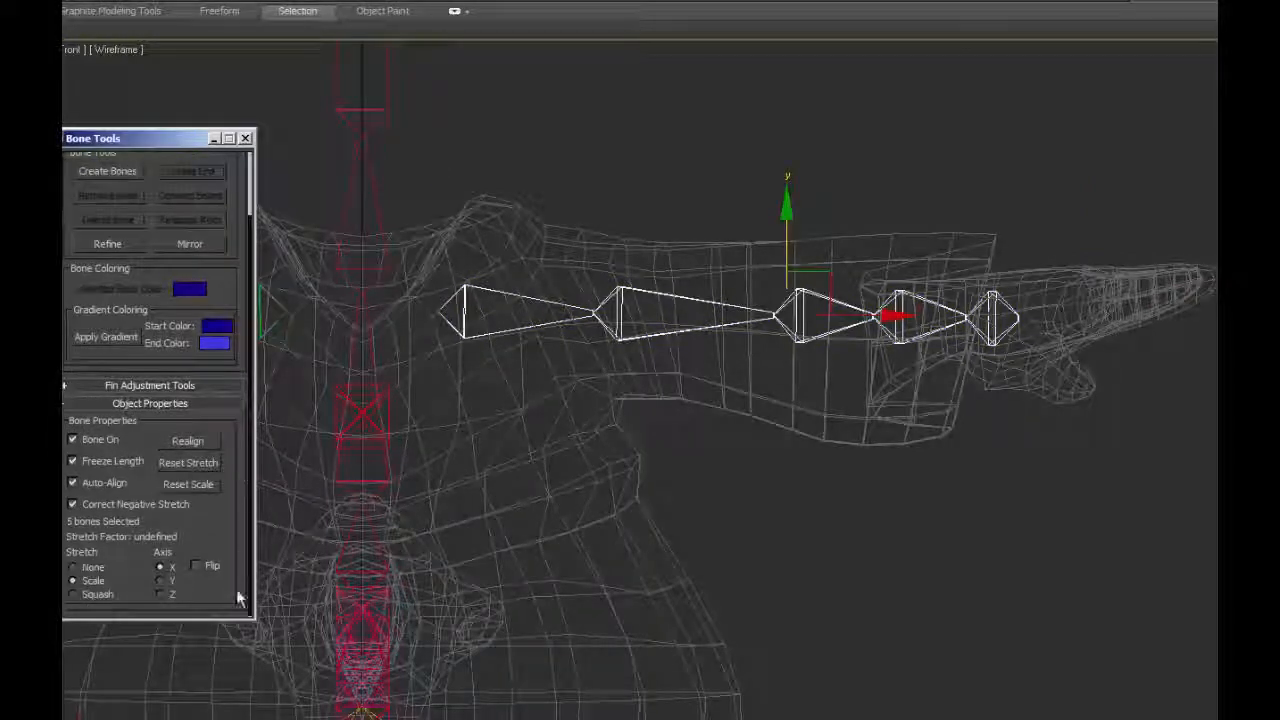
pyautogui.click(185, 465)
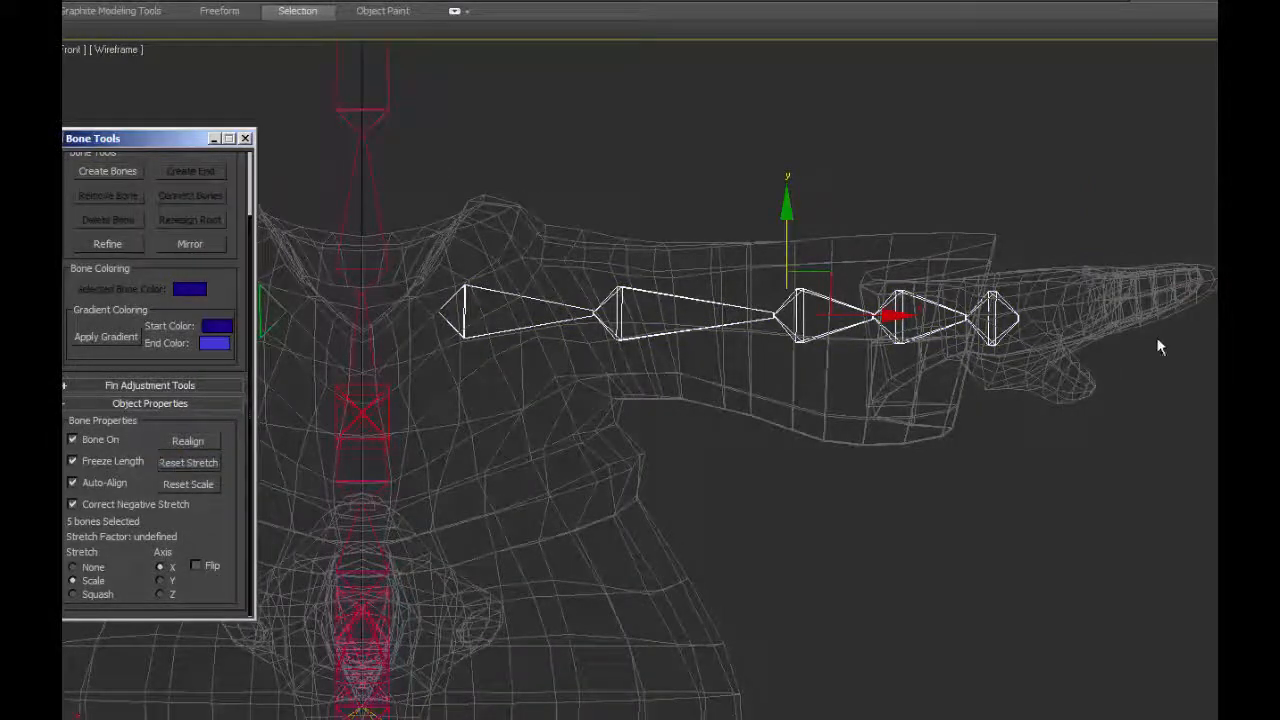
pyautogui.moveTo(636, 366); pyautogui.dragTo(1279, 407, button='middle')
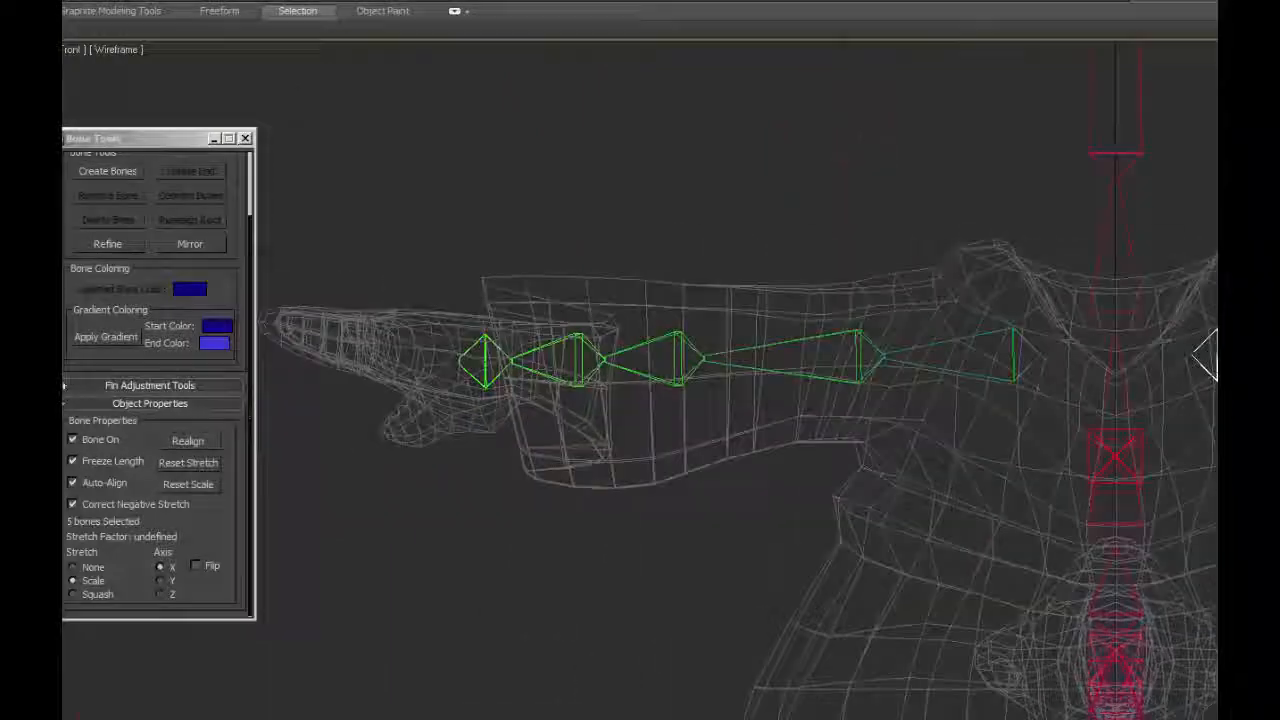
pyautogui.doubleClick(1016, 361)
pyautogui.moveTo(1016, 361); pyautogui.dragTo(1097, 262, button='middle')
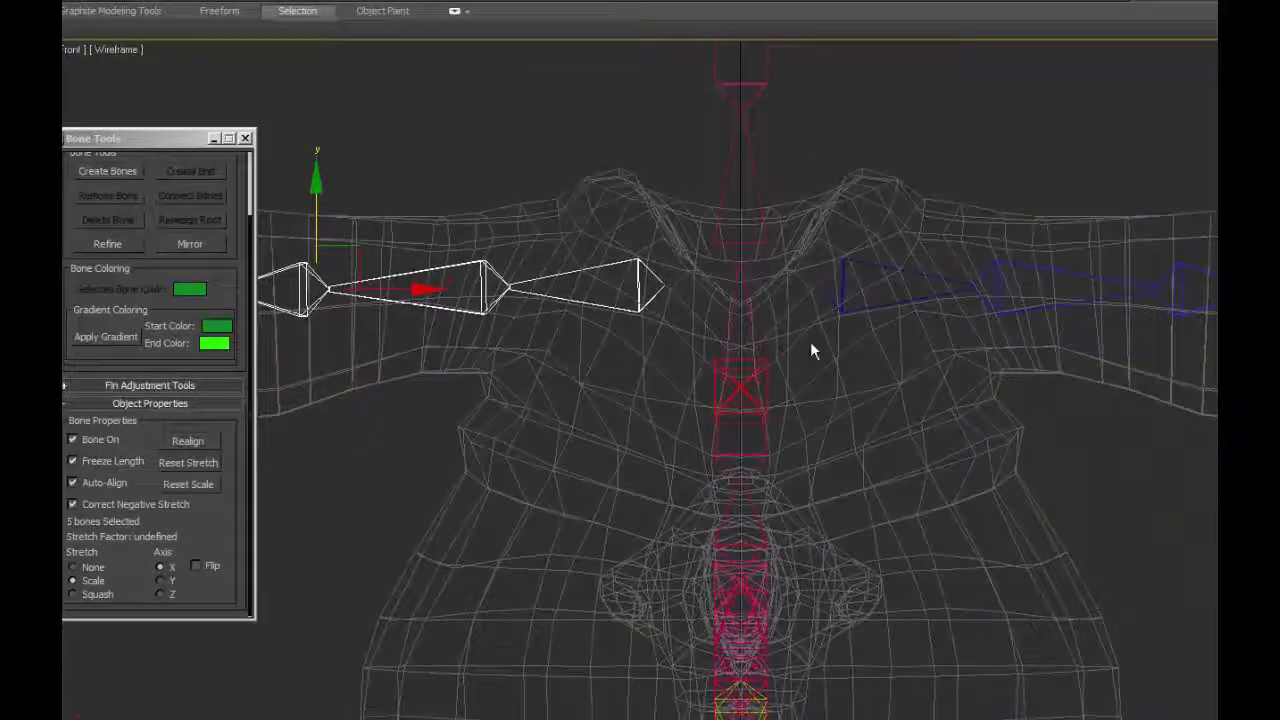
# Reset the stretch of the spine bone chain and of the four-bone chain behind the torso.
pyautogui.scroll(-2, 810, 345)
pyautogui.moveTo(810, 390); pyautogui.dragTo(808, 444, button='middle')
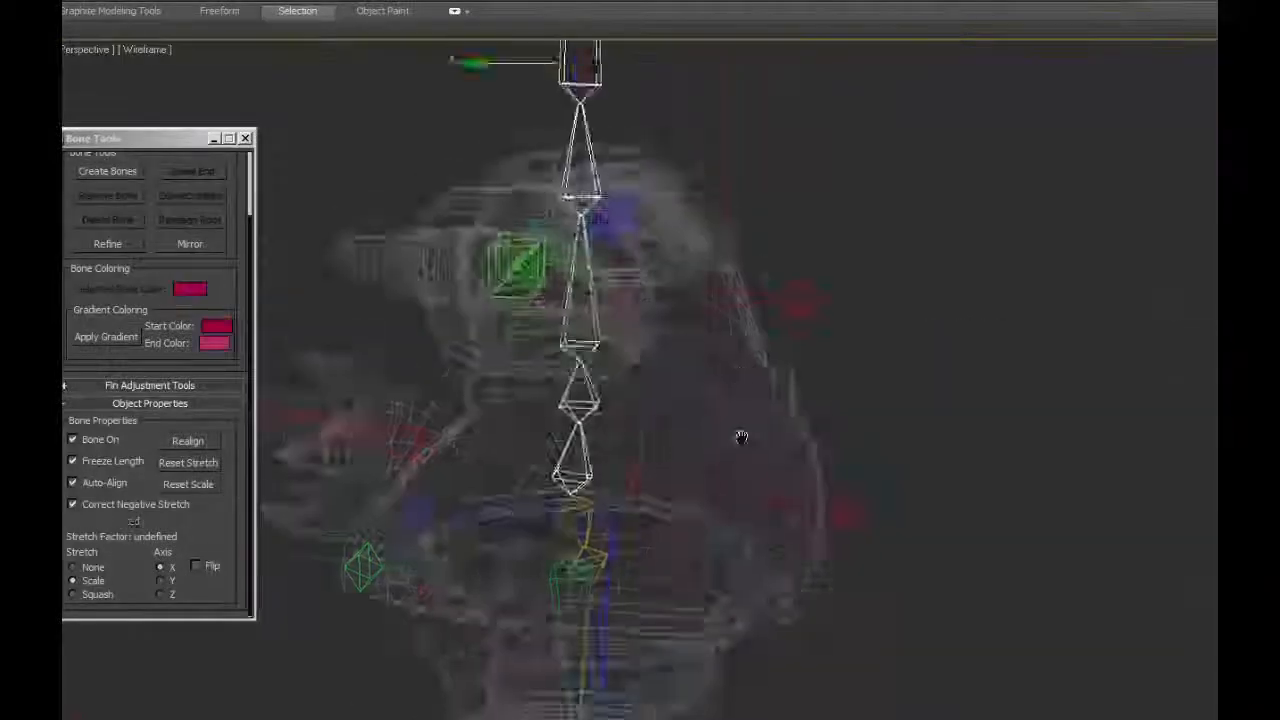
pyautogui.keyDown('alt'); pyautogui.moveTo(737, 434); pyautogui.dragTo(878, 486, button='middle'); pyautogui.keyUp('alt')
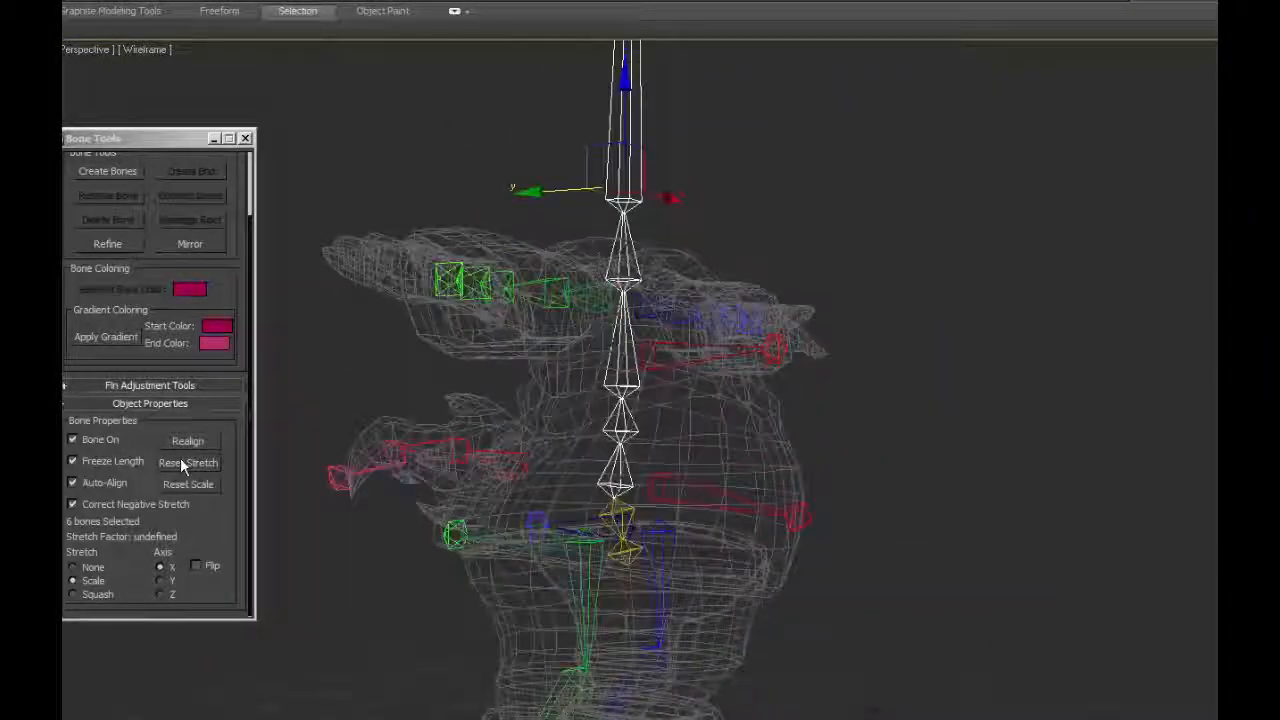
pyautogui.click(184, 464)
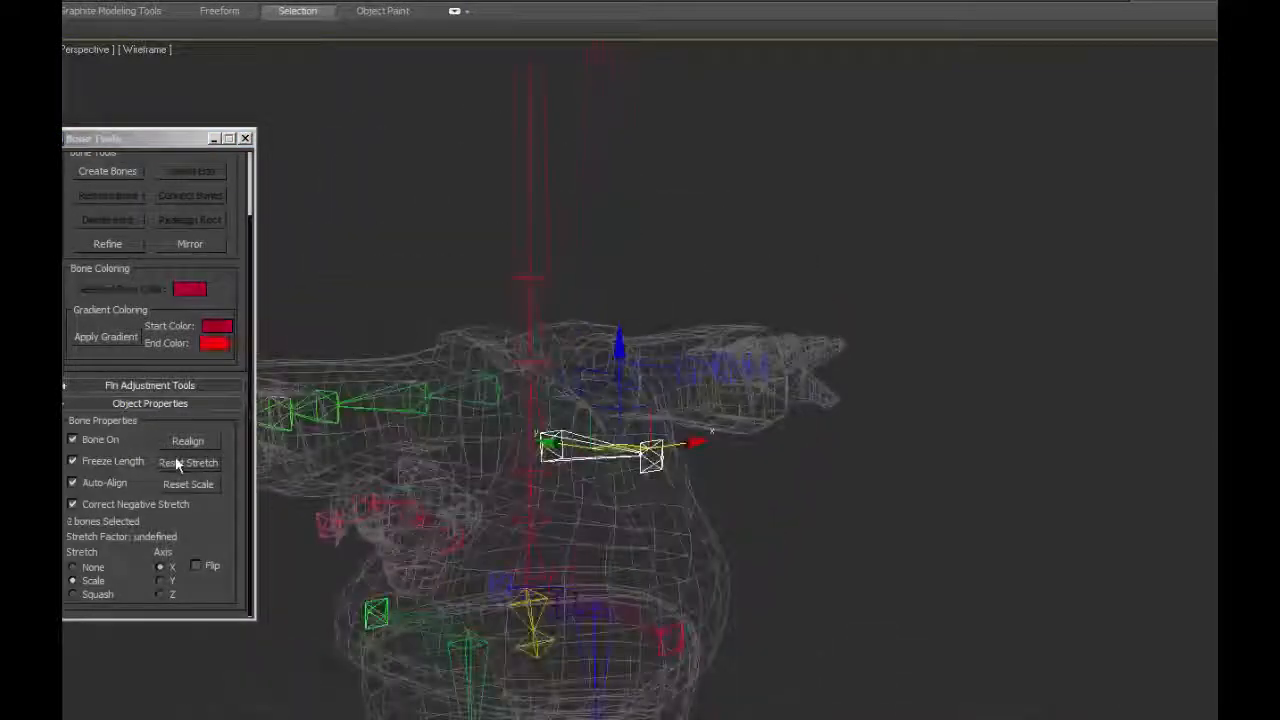
pyautogui.click(177, 461)
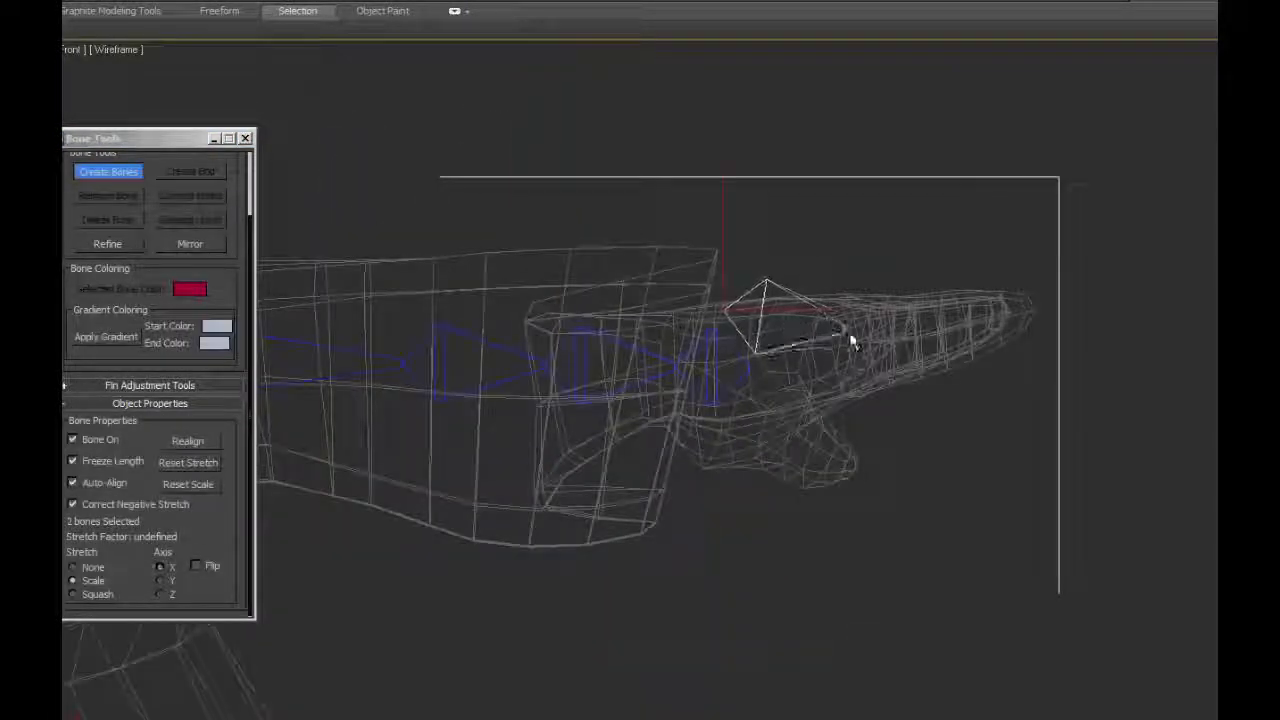
# Try to place the hand bone at the left wrist by moving and rotating it freely in the Front view.
pyautogui.click(763, 275)
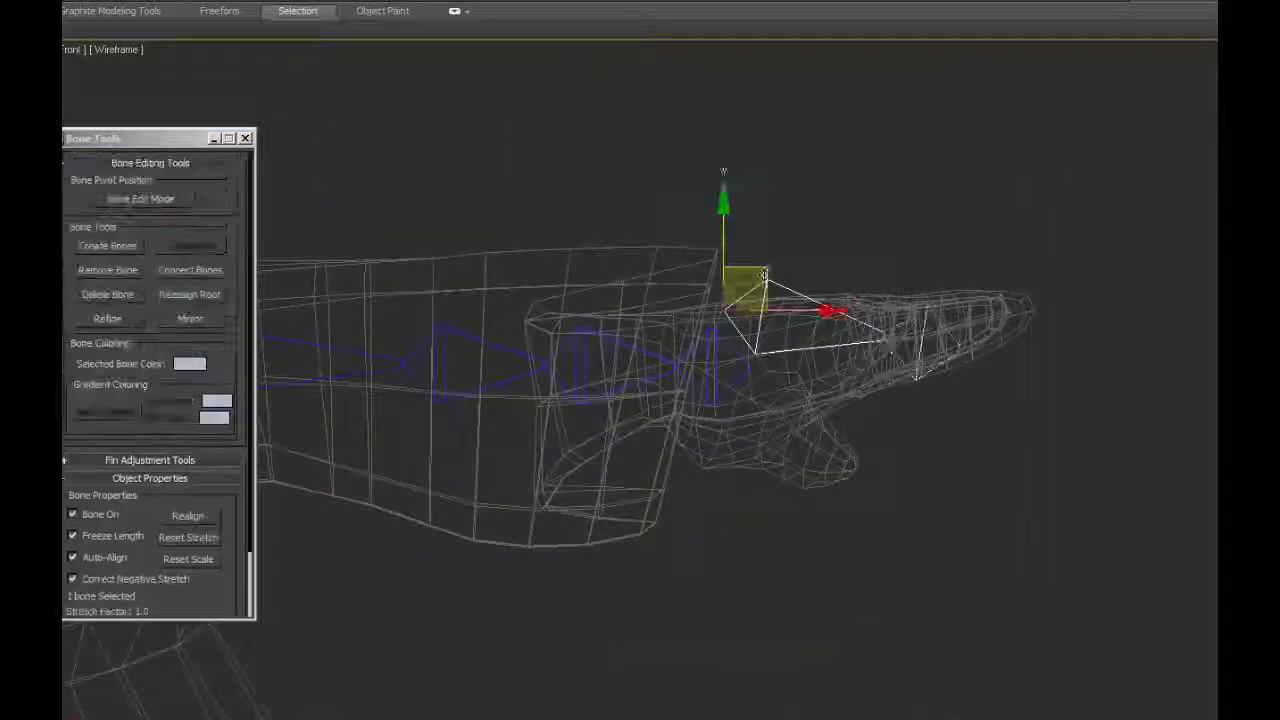
pyautogui.moveTo(763, 275); pyautogui.dragTo(745, 330)
pyautogui.press('e')
pyautogui.moveTo(785, 300); pyautogui.dragTo(770, 277)
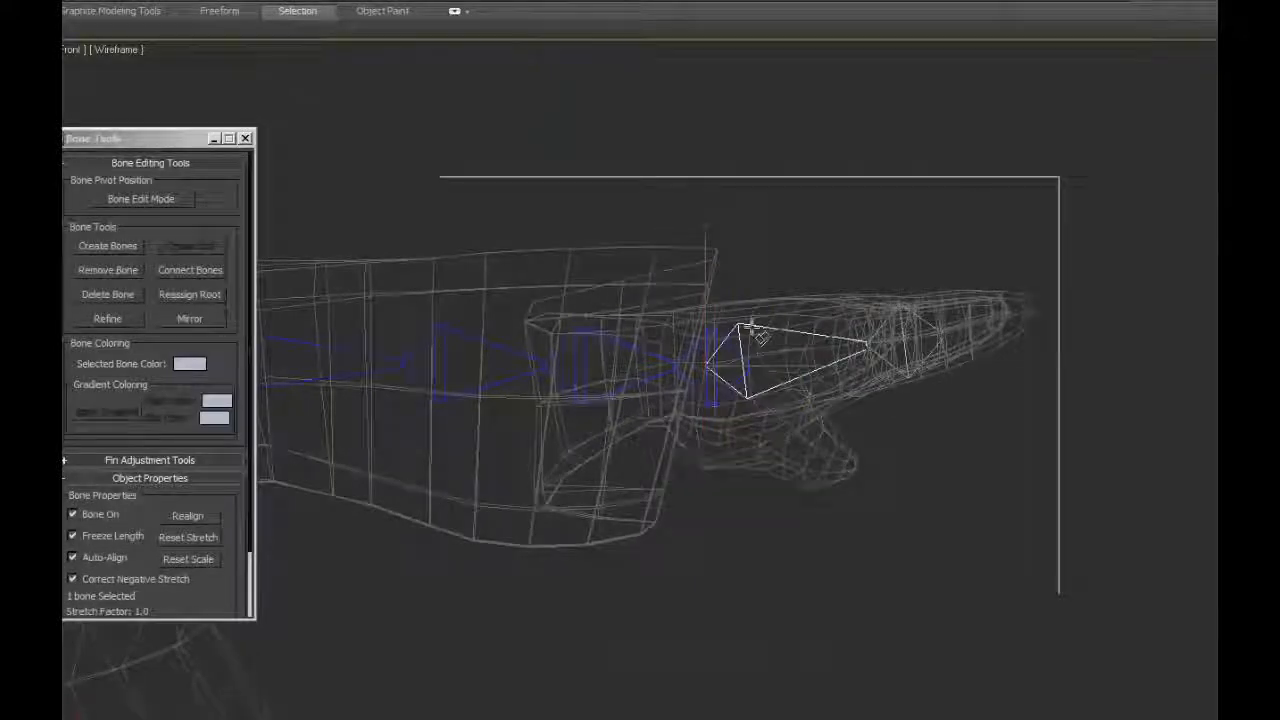
# Align the hand bone to the left wrist's end bone.
pyautogui.click(752, 326)
pyautogui.click(1150, 698)
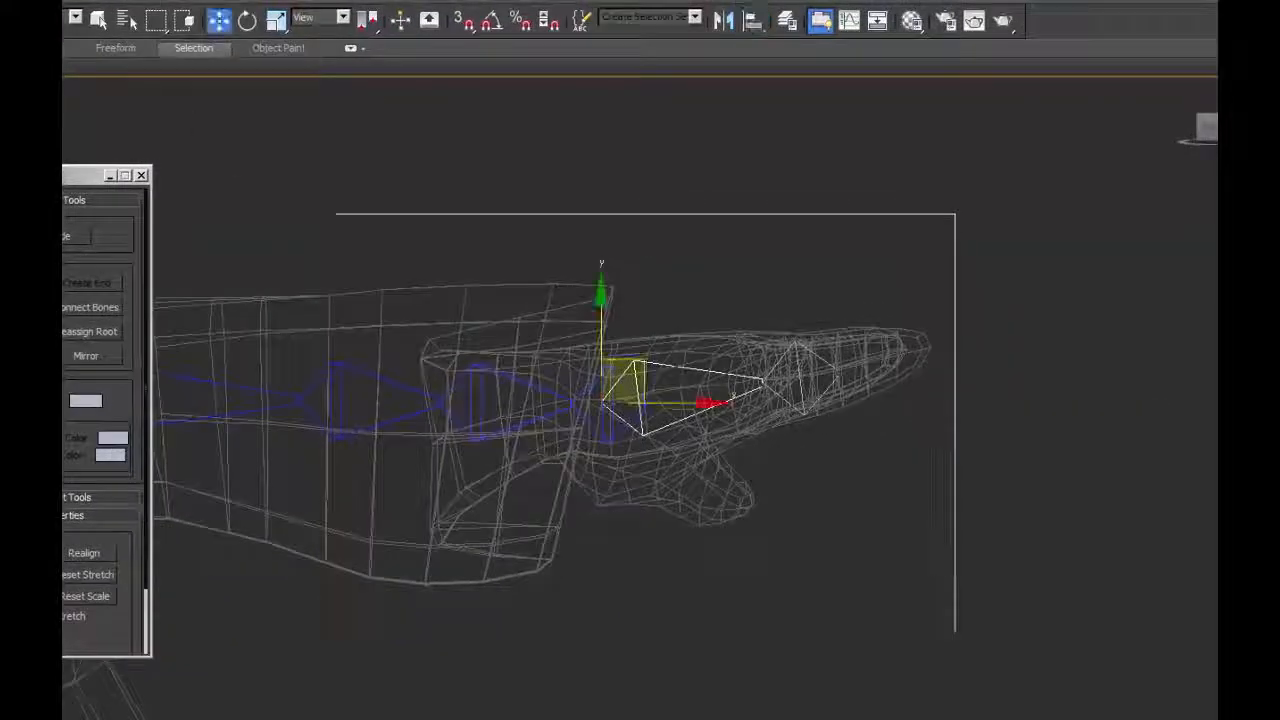
pyautogui.hotkey('alt', 'a')
pyautogui.click(618, 376)
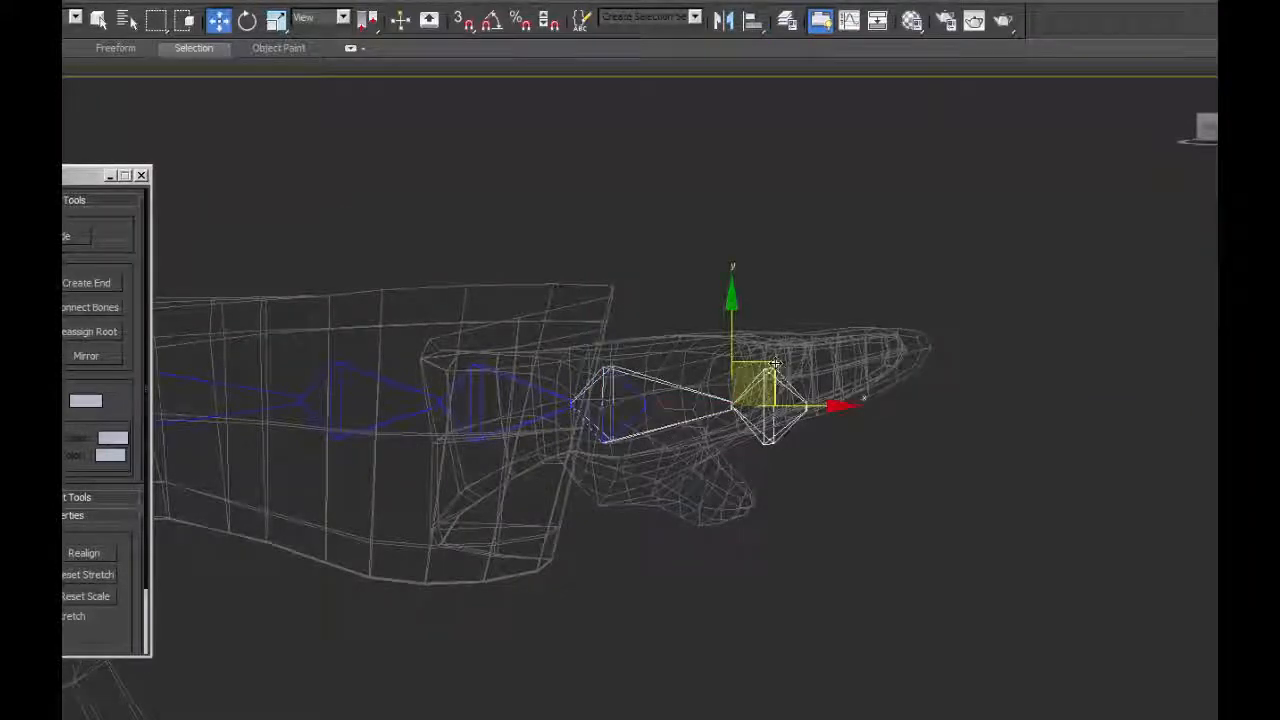
# Set the reference coordinate system to Local and raise the hand bone's end bone toward the knuckles inside the hand.
pyautogui.click(320, 17)
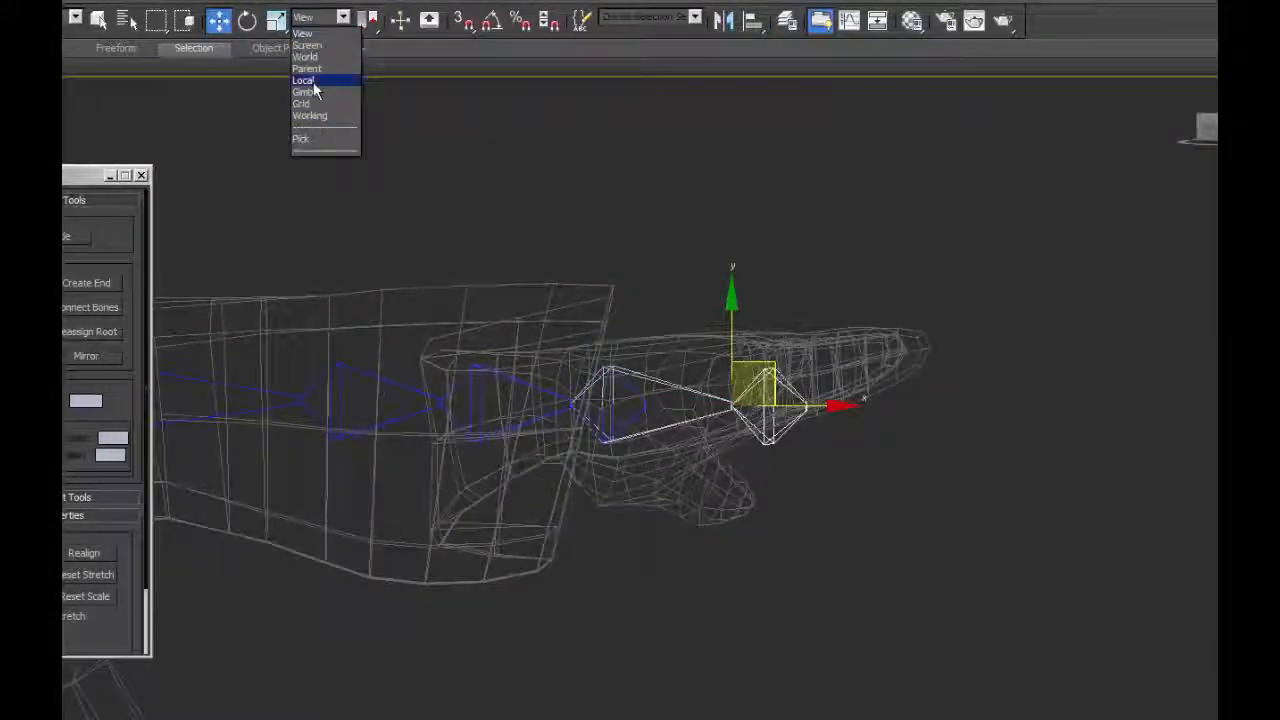
pyautogui.click(314, 80)
pyautogui.moveTo(772, 365); pyautogui.dragTo(765, 339)
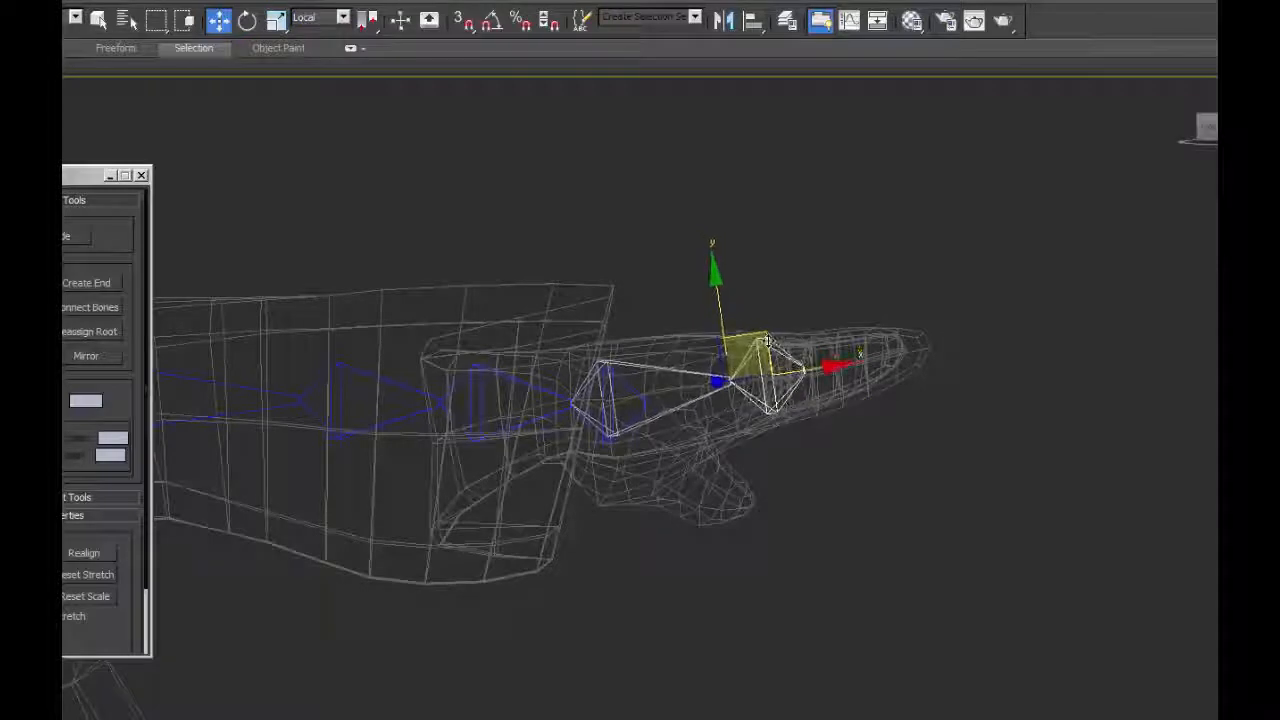
# Adjust the position of the hand bone's end bone within the palm in the Top view.
pyautogui.press('t')
pyautogui.moveTo(638, 373)
pyautogui.mouseDown()
pyautogui.moveTo(635, 352)
pyautogui.moveTo(638, 363)
pyautogui.mouseUp()
pyautogui.click(873, 298)
pyautogui.click(642, 321)
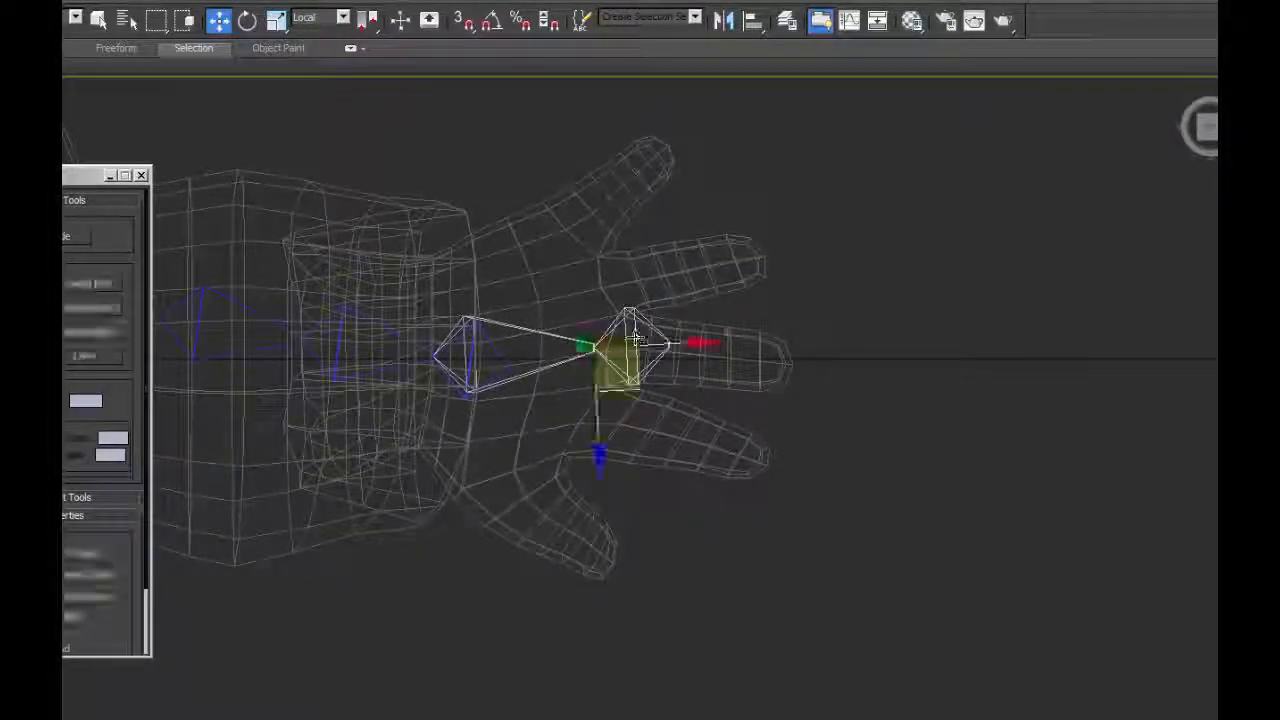
pyautogui.scroll(-3, 136, 555)
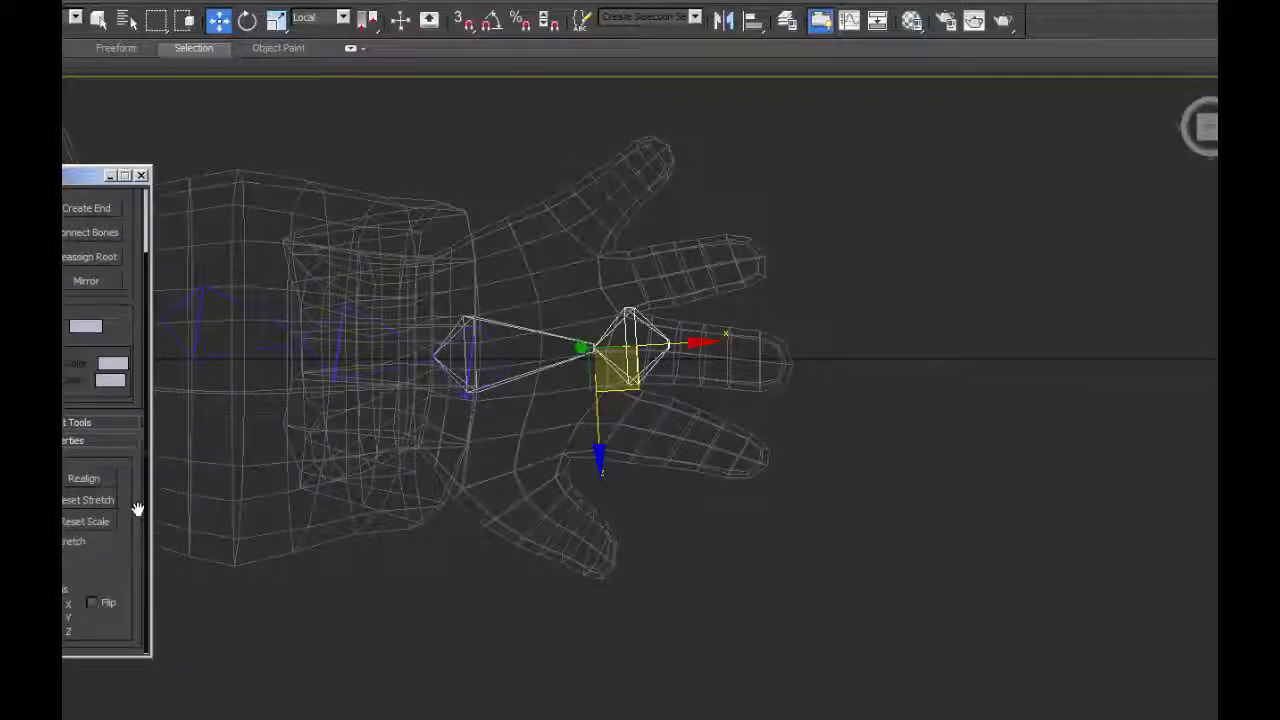
# Narrow the hand's end bone to width 1.0 with height 2.0 and shift it slightly toward the wrist.
pyautogui.click(68, 412)
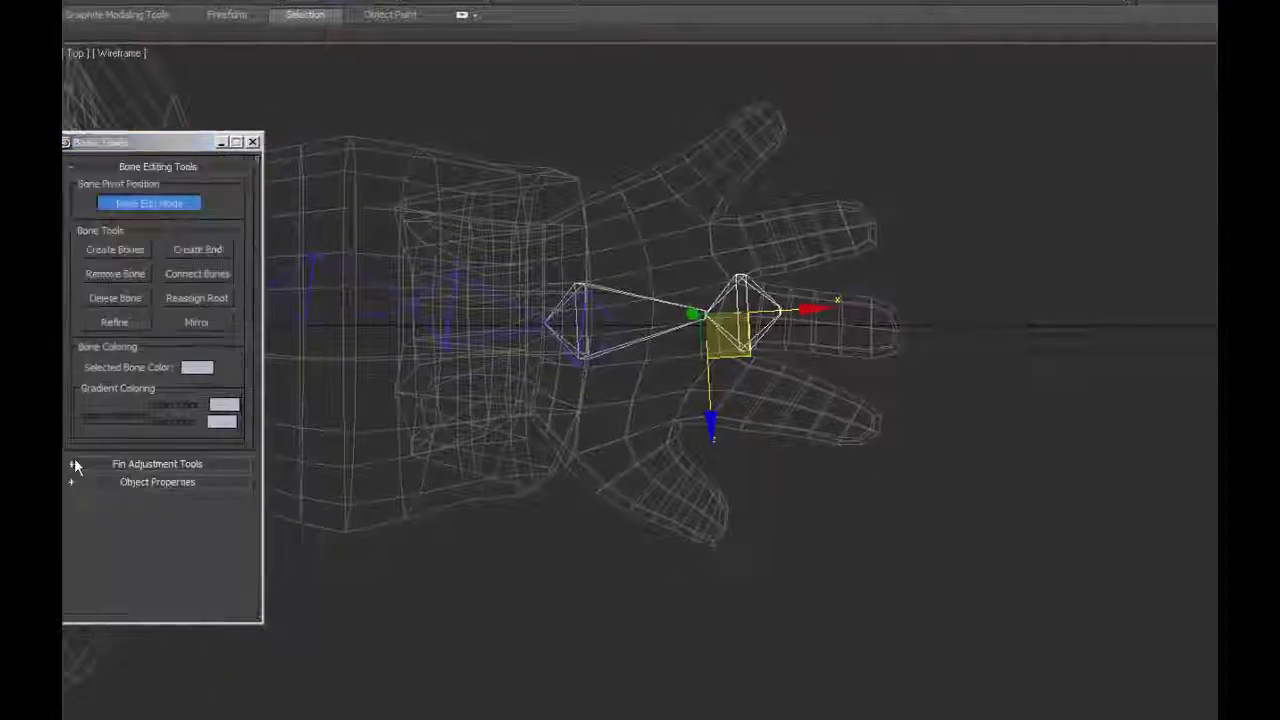
pyautogui.click(74, 464)
pyautogui.click(202, 285)
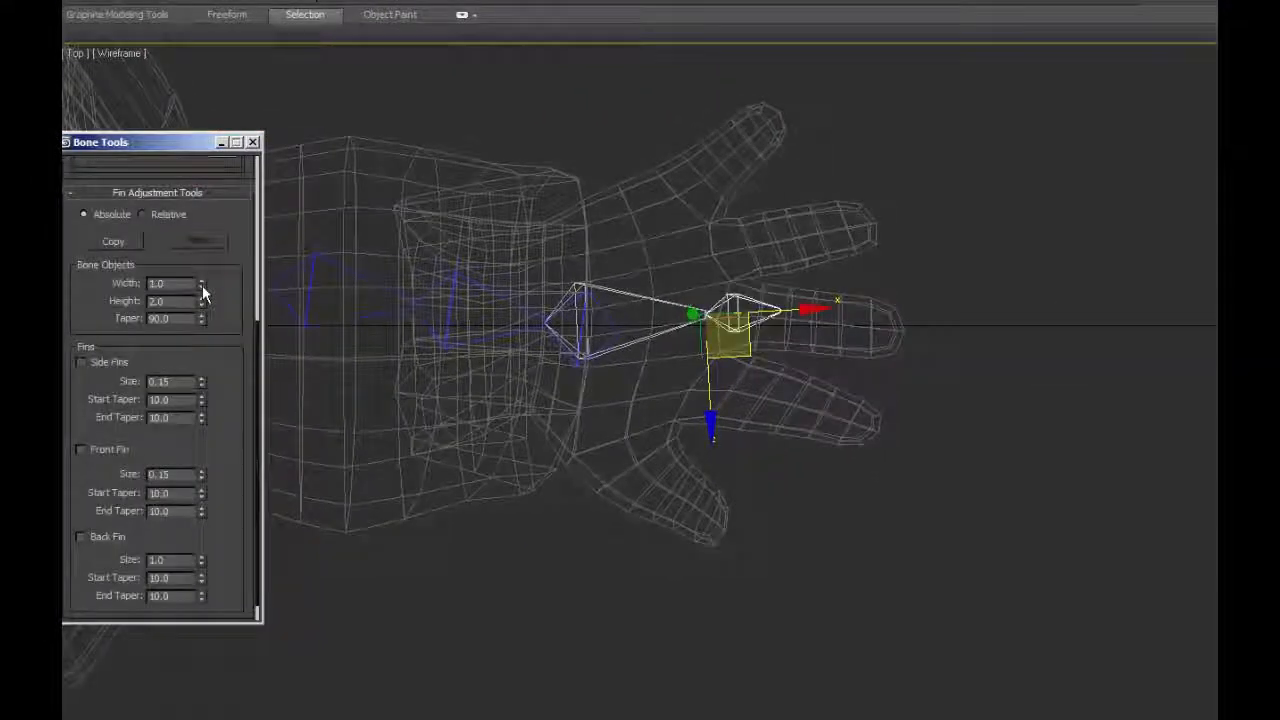
pyautogui.click(201, 304)
pyautogui.click(201, 304)
pyautogui.moveTo(201, 320); pyautogui.dragTo(222, 287)
pyautogui.moveTo(222, 287); pyautogui.dragTo(222, 559)
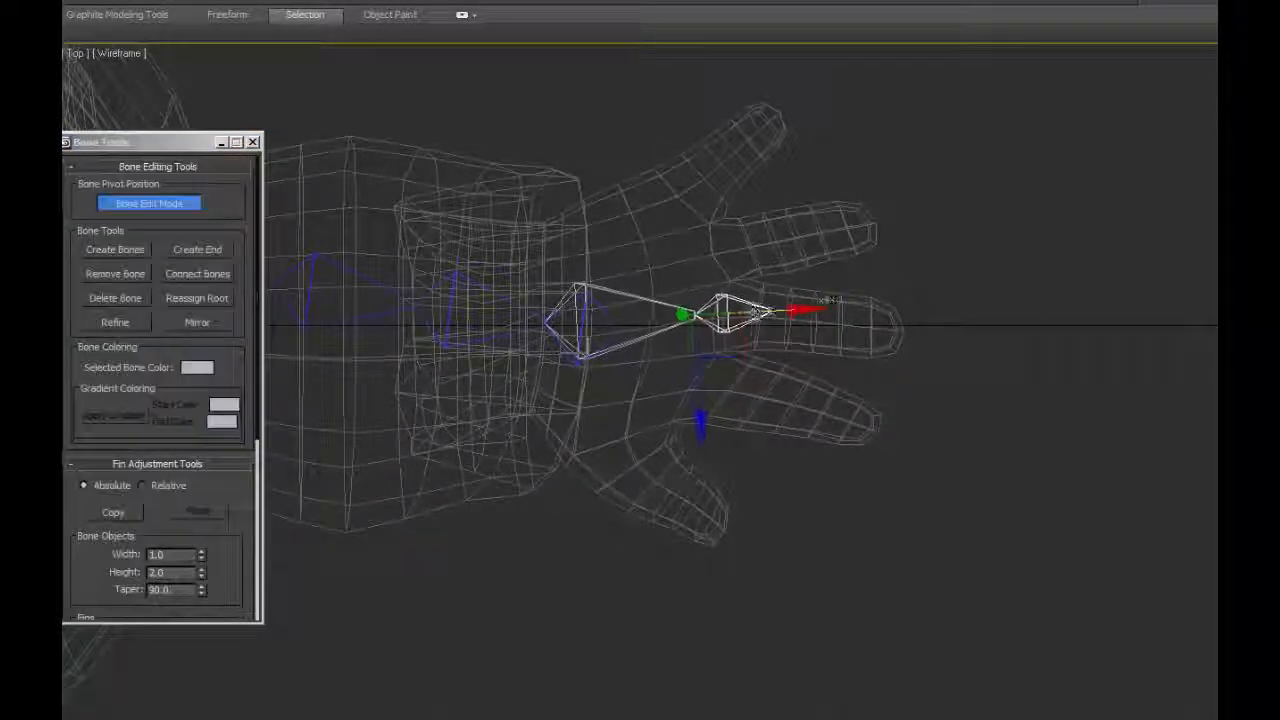
pyautogui.moveTo(761, 310)
pyautogui.mouseDown()
pyautogui.moveTo(737, 312)
pyautogui.moveTo(757, 311)
pyautogui.mouseUp()
# Set the hand bone's width to 3.0 and its taper to 33.3 so it fills the palm.
pyautogui.click(652, 307)
pyautogui.moveTo(260, 378); pyautogui.dragTo(249, 441)
pyautogui.moveTo(201, 493); pyautogui.dragTo(200, 712)
pyautogui.moveTo(201, 456)
pyautogui.mouseDown()
pyautogui.moveTo(206, 431)
pyautogui.moveTo(206, 443)
pyautogui.mouseUp()
pyautogui.click(600, 320)
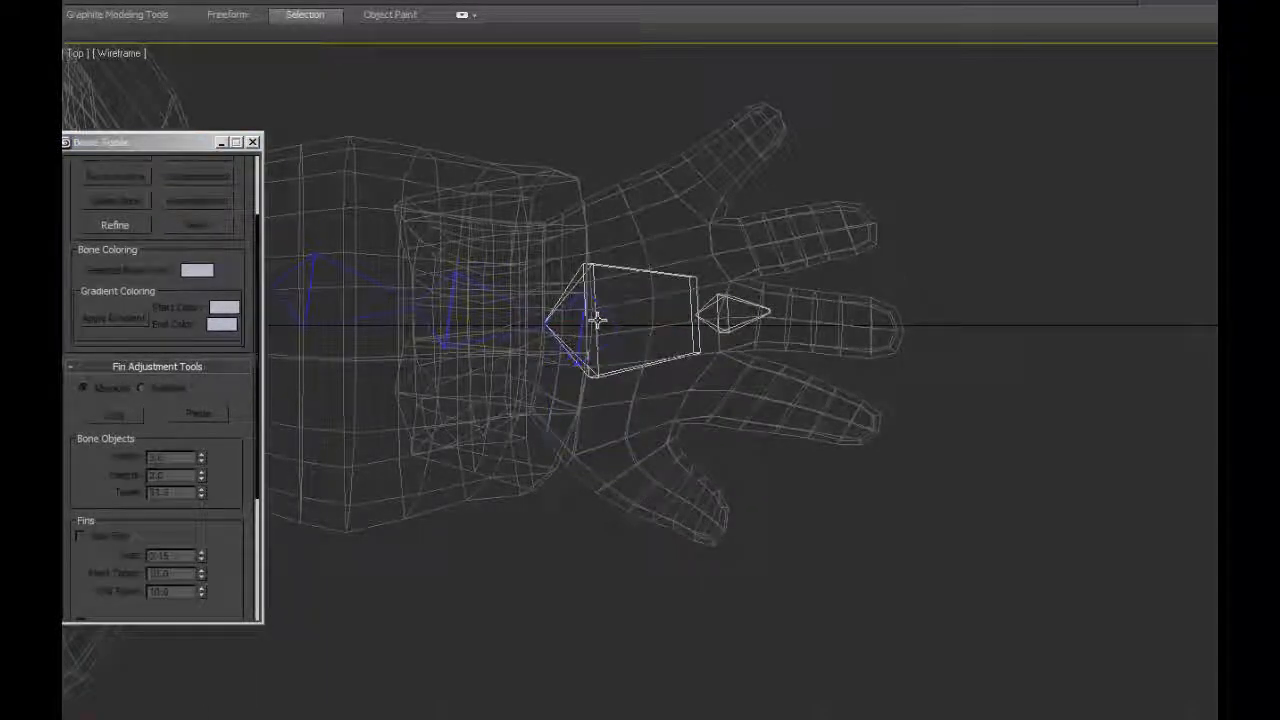
pyautogui.click(600, 322)
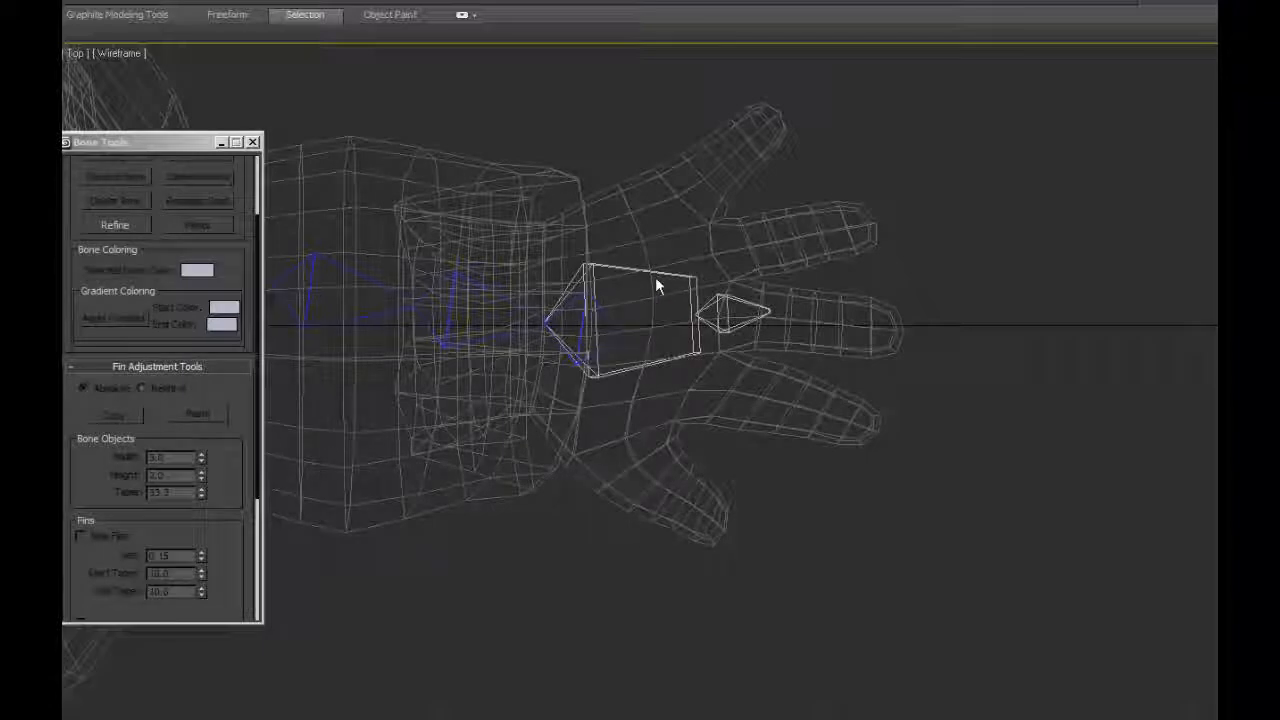
# Try to draw a chain of finger bones above the hand in the Front view, using width and height 2.0.
pyautogui.press('l')
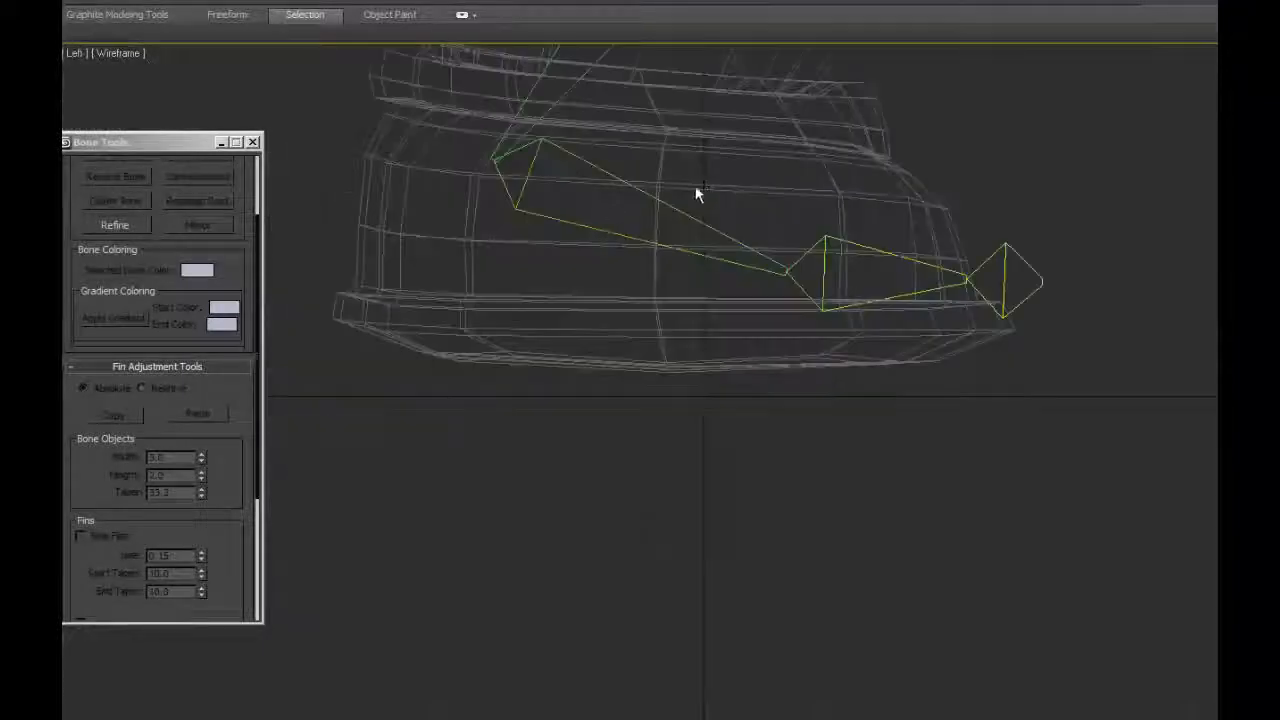
pyautogui.press('f')
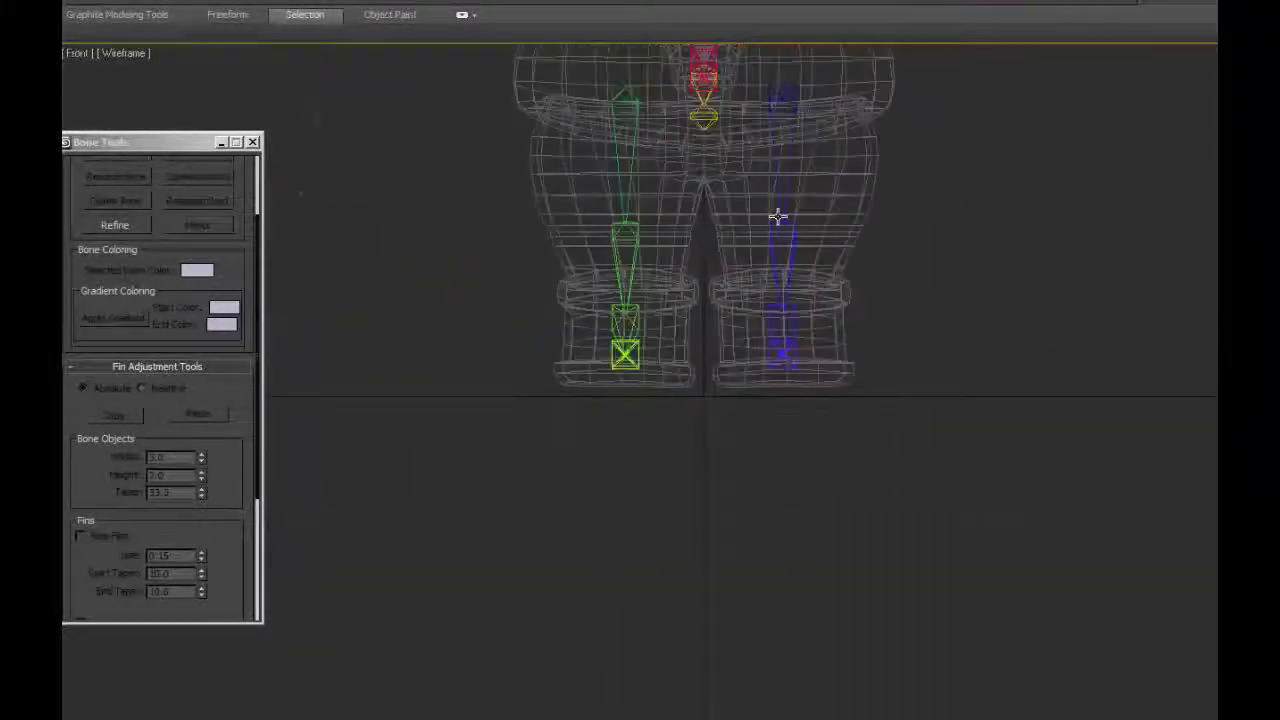
pyautogui.moveTo(813, 423); pyautogui.dragTo(731, 458, button='middle')
pyautogui.scroll(5, 743, 420)
pyautogui.scroll(3, 116, 250)
pyautogui.click(116, 250)
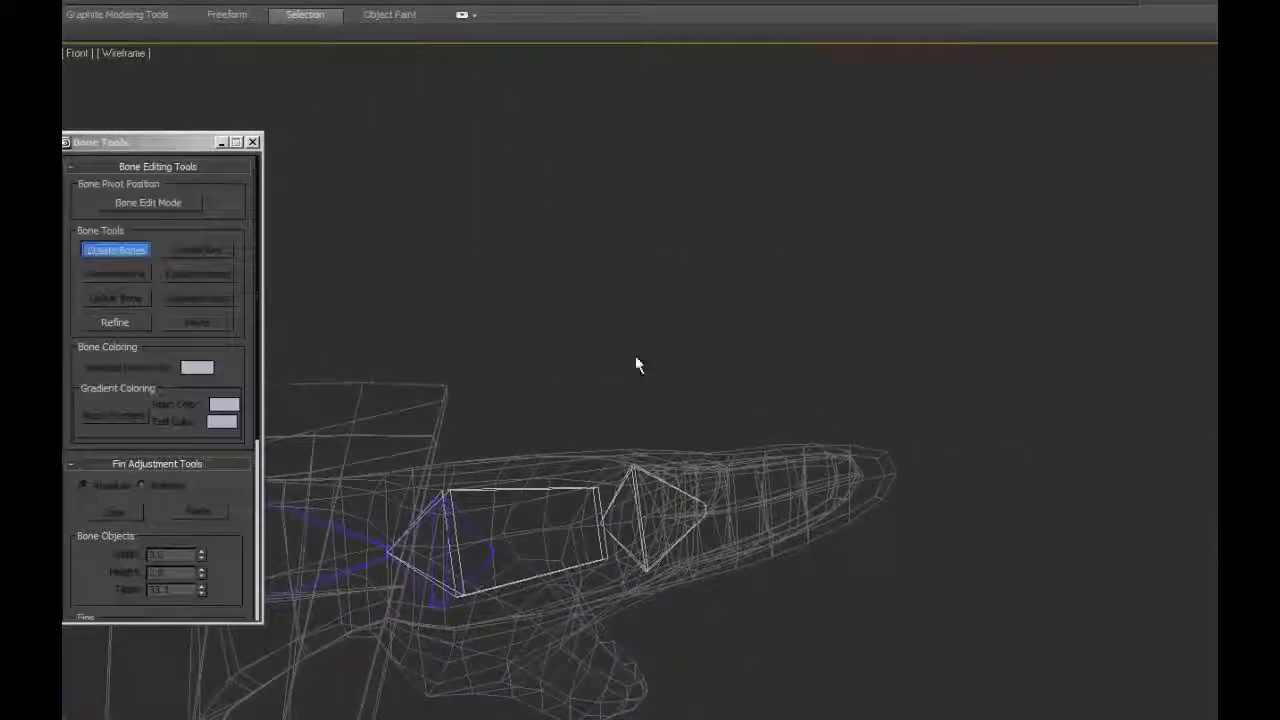
pyautogui.click(614, 436)
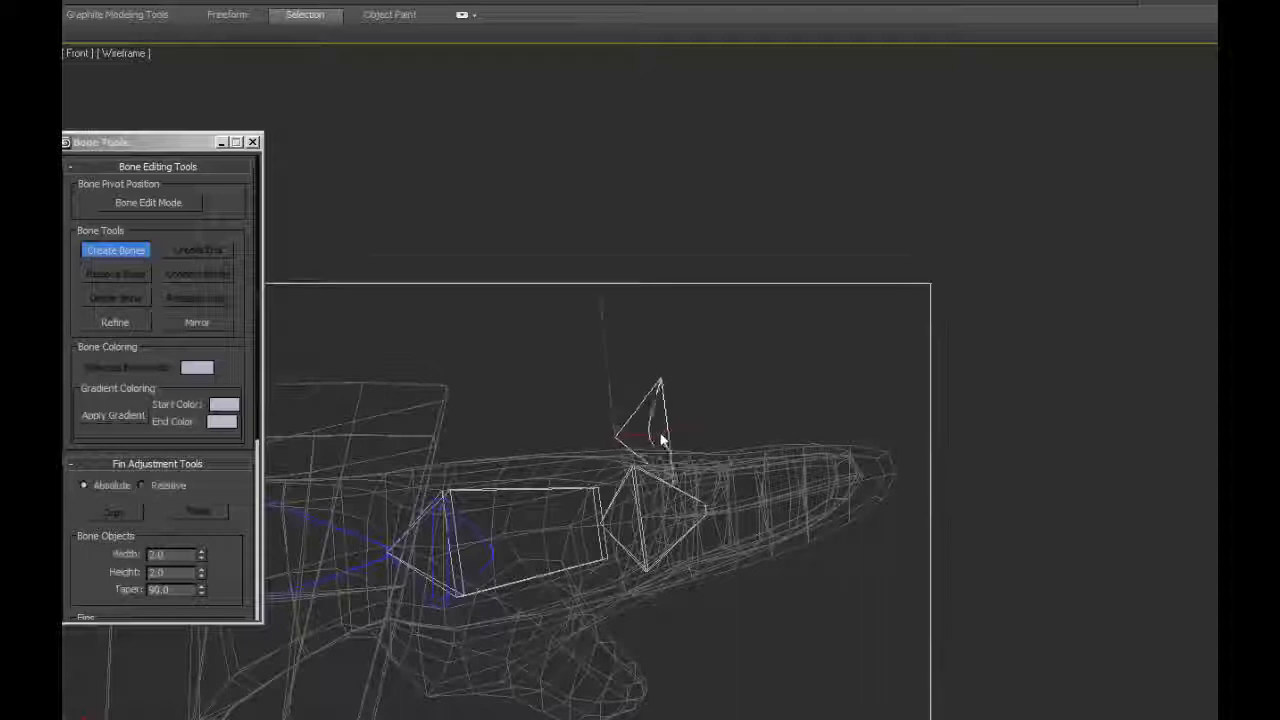
pyautogui.click(710, 428)
pyautogui.click(802, 423)
pyautogui.rightClick(921, 477)
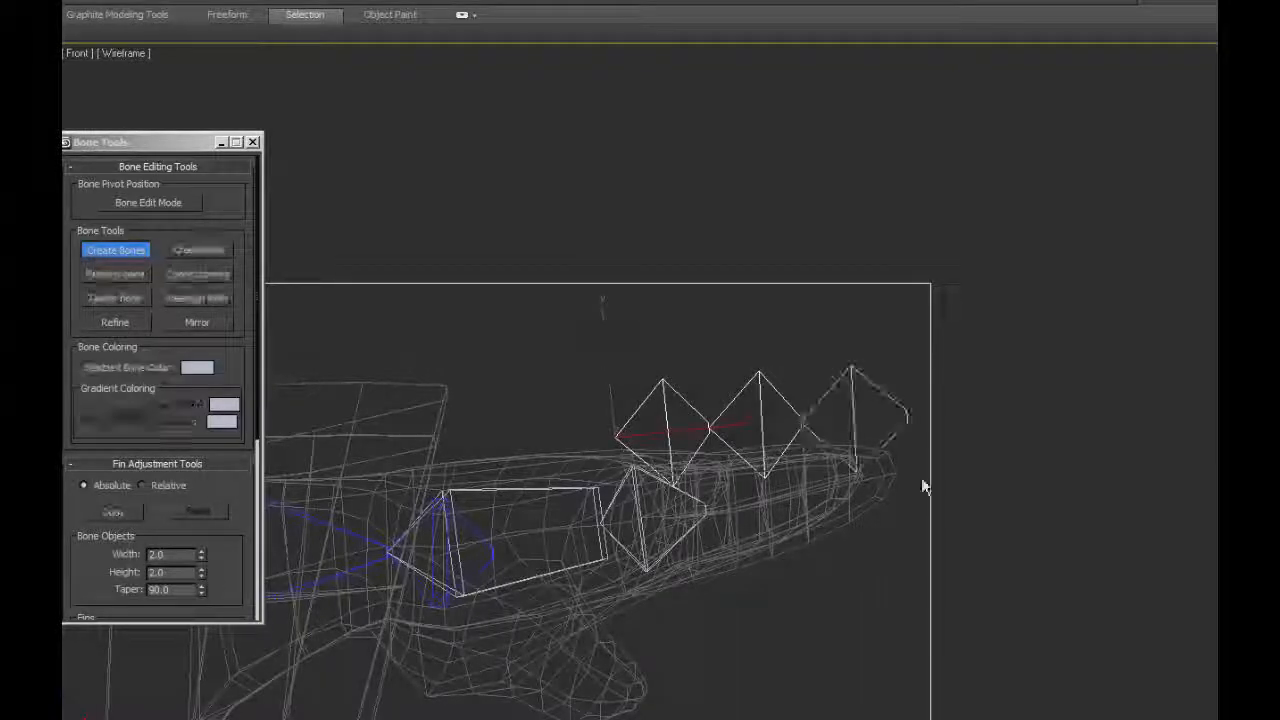
pyautogui.hotkey('ctrl', 'z')
pyautogui.hotkey('ctrl', 'z')
# Delete the hand bone's end bone and select the hand bone.
pyautogui.click(118, 250)
pyautogui.click(675, 507)
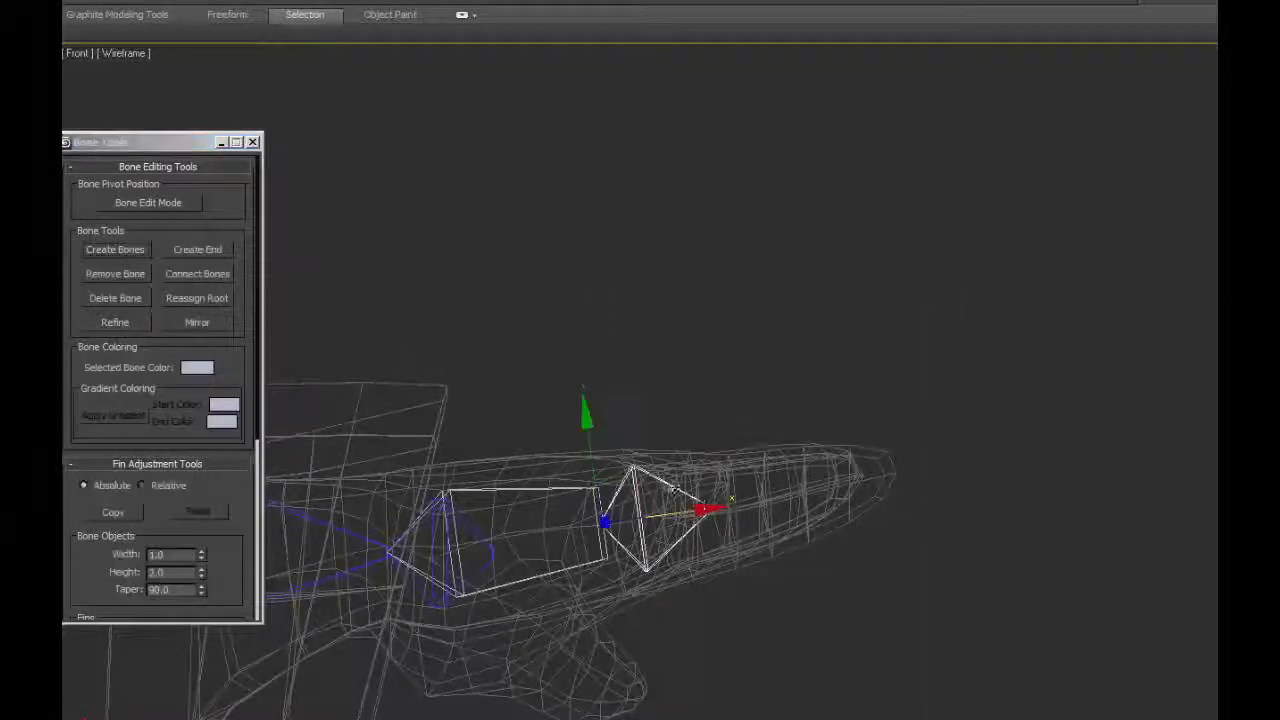
pyautogui.press('Delete')
pyautogui.click(603, 530)
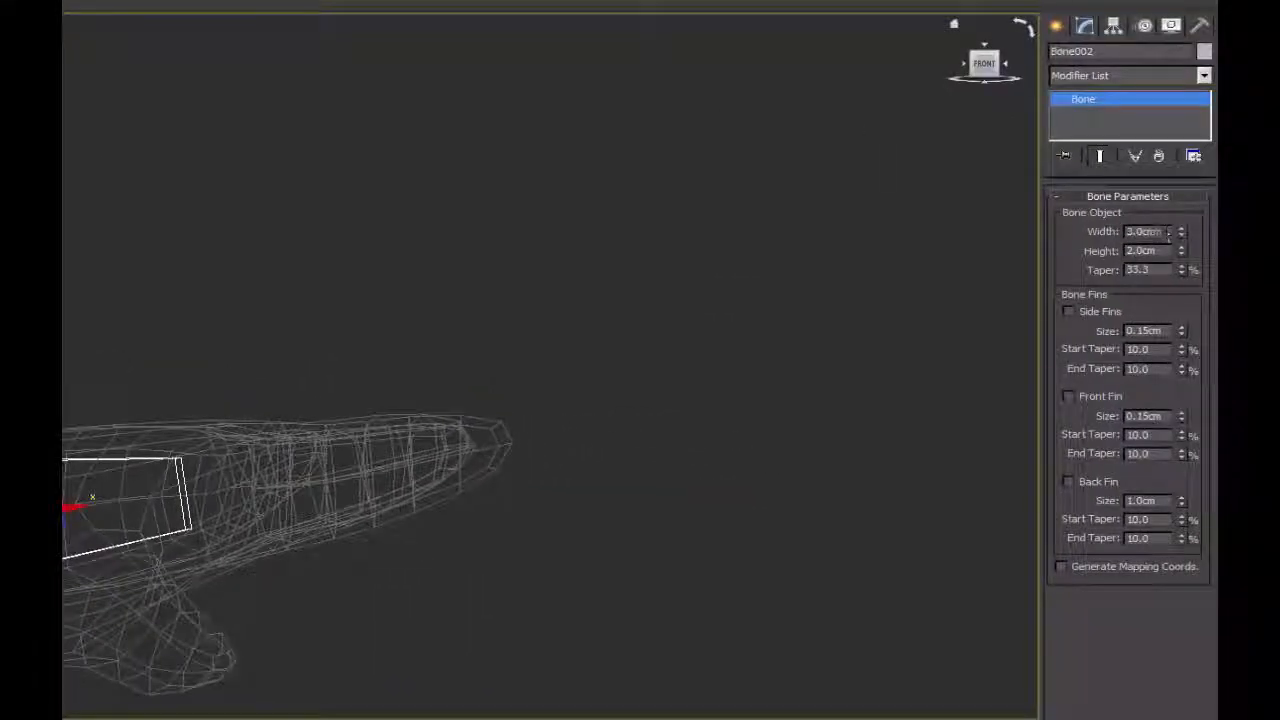
# Recreate the hand's end bone with the hand bone set to 1 cm width and height, then widen the hand bone across the palm.
pyautogui.write('1')
pyautogui.press('Tab')
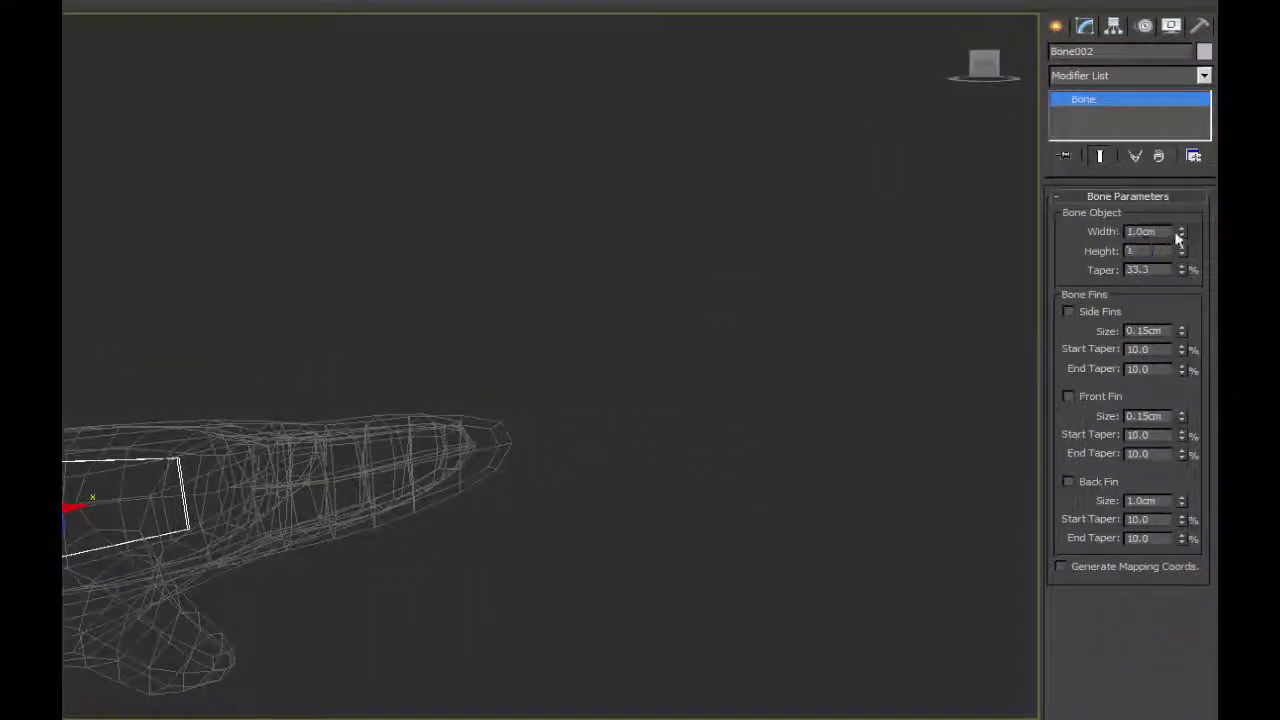
pyautogui.write('1')
pyautogui.press('Return')
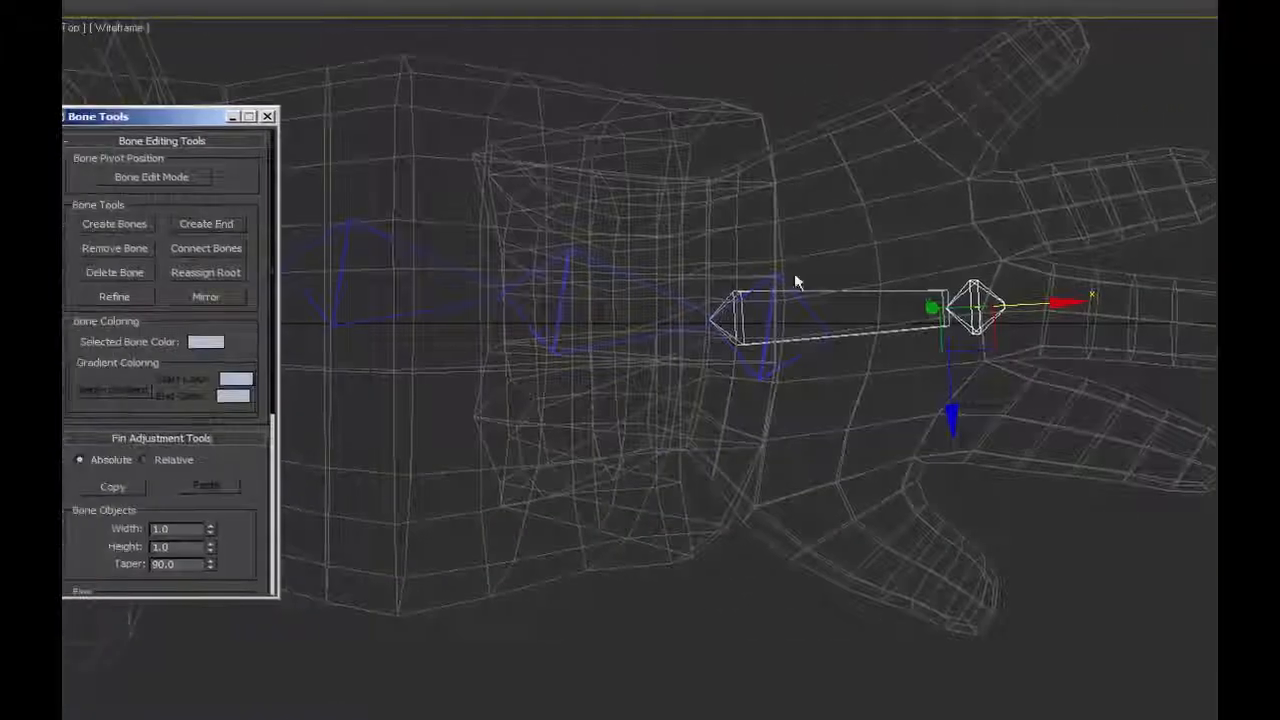
pyautogui.moveTo(210, 528); pyautogui.dragTo(220, 503)
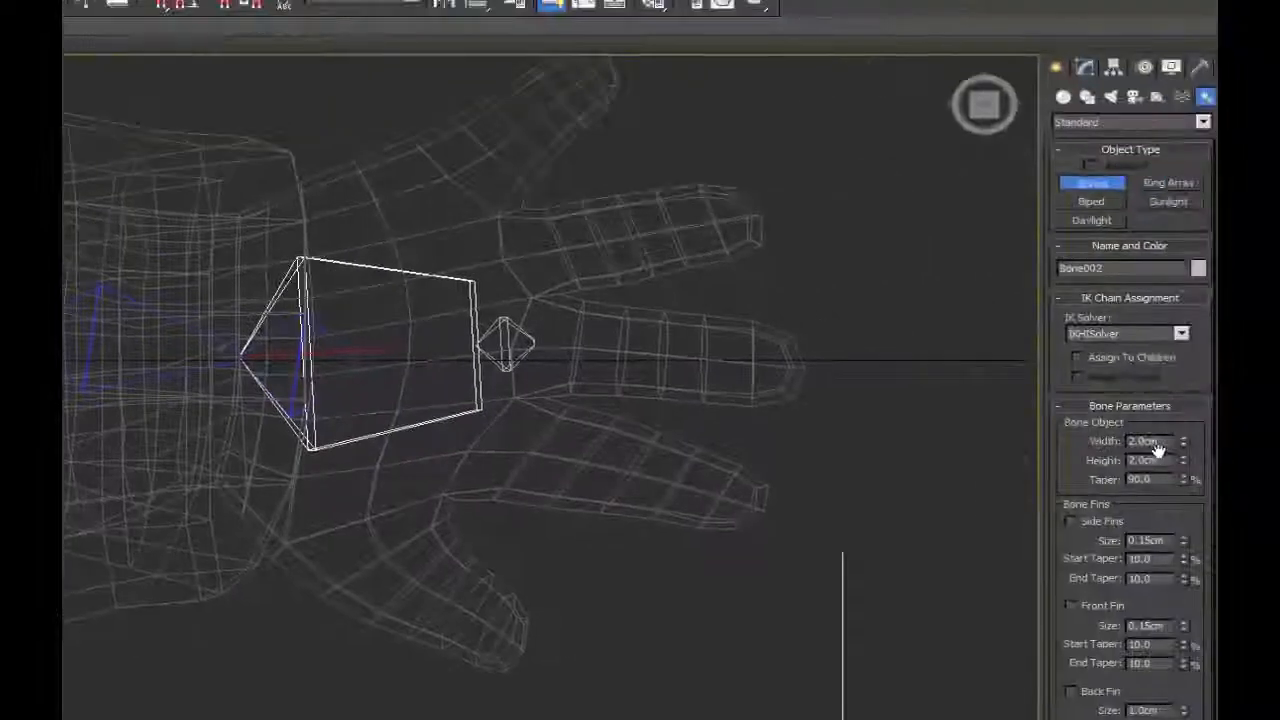
# Draw a finger chain of three bones plus an end bone above the hand in the Front view, 1 cm wide and high.
pyautogui.doubleClick(1150, 441)
pyautogui.write('1')
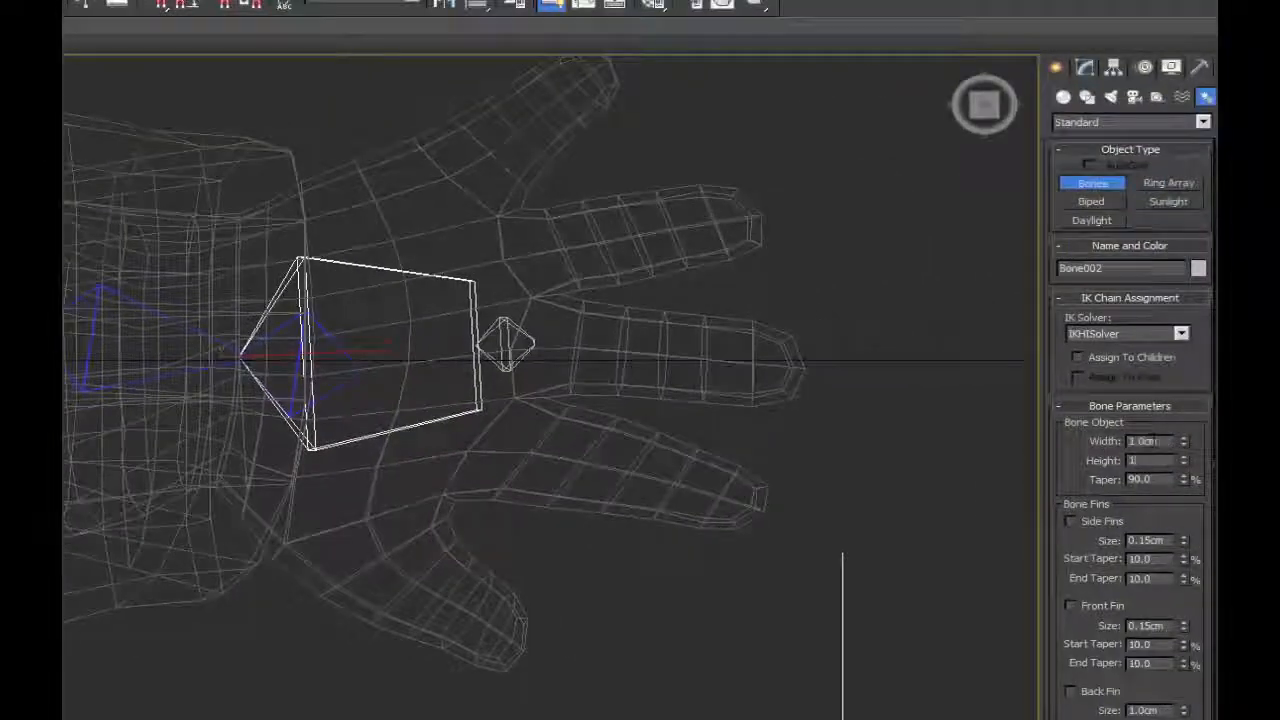
pyautogui.press('Return')
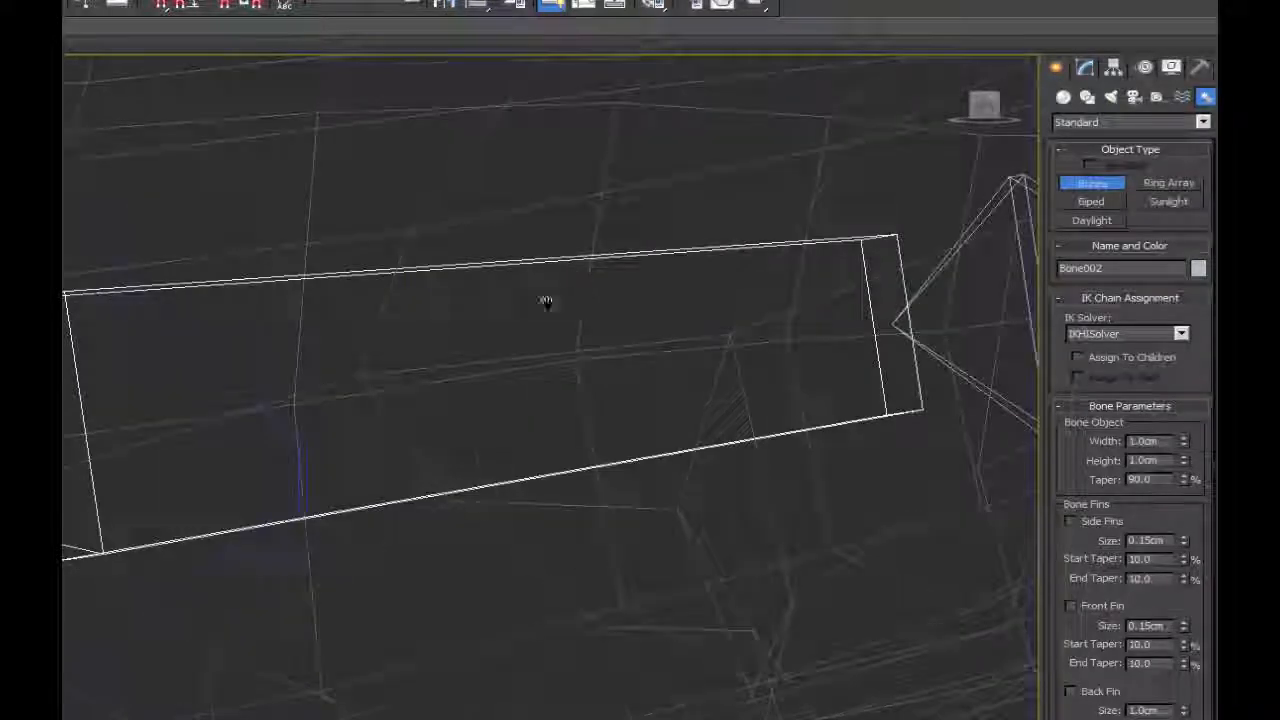
pyautogui.click(285, 284)
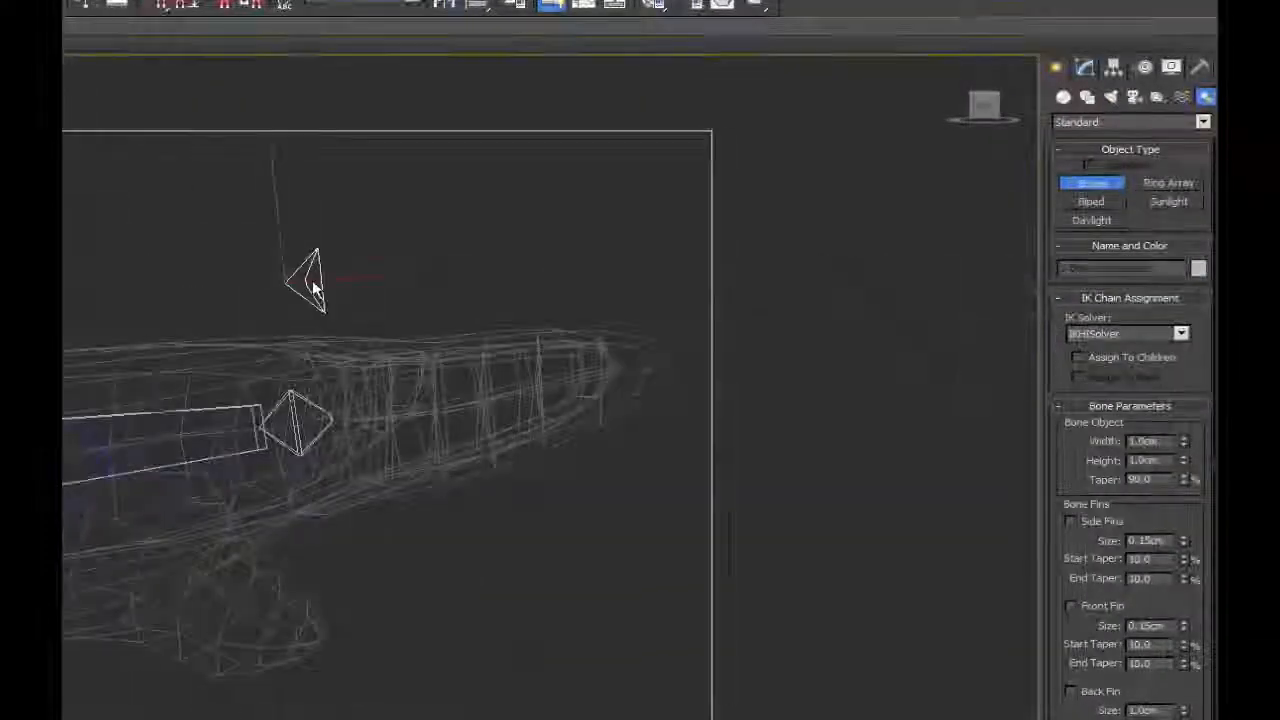
pyautogui.click(405, 272)
pyautogui.click(505, 268)
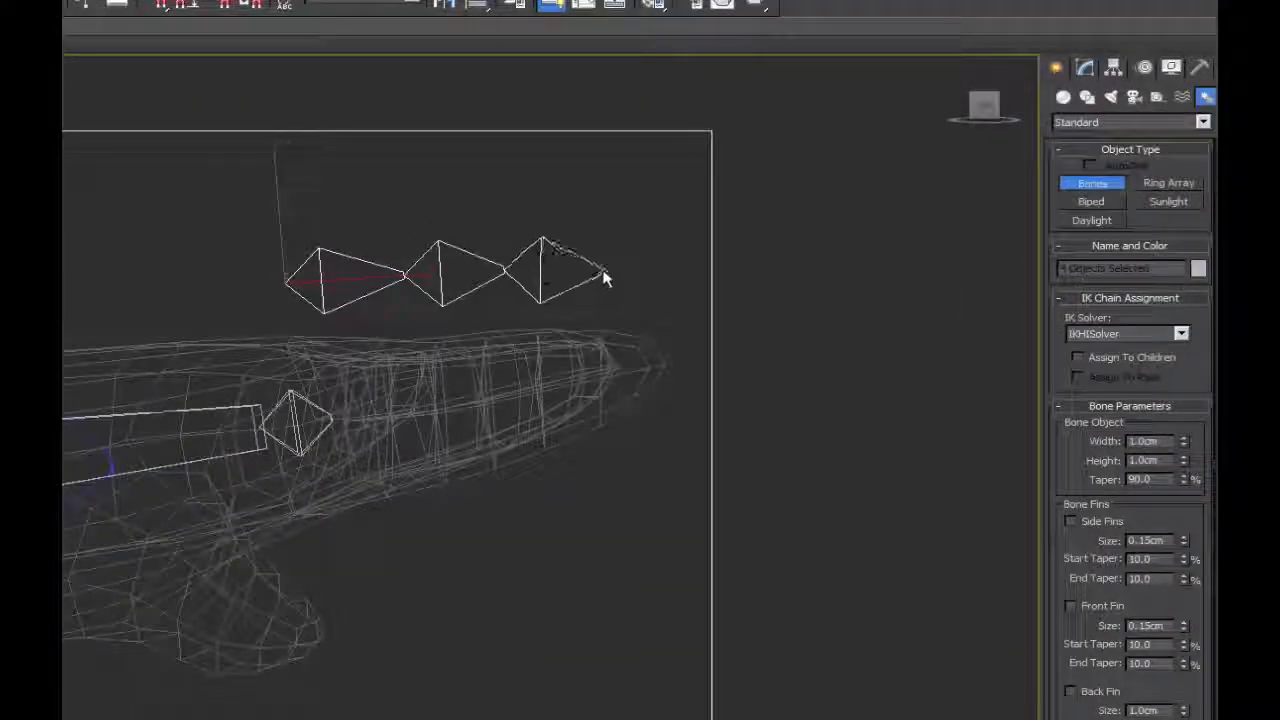
pyautogui.click(610, 275)
pyautogui.rightClick(610, 275)
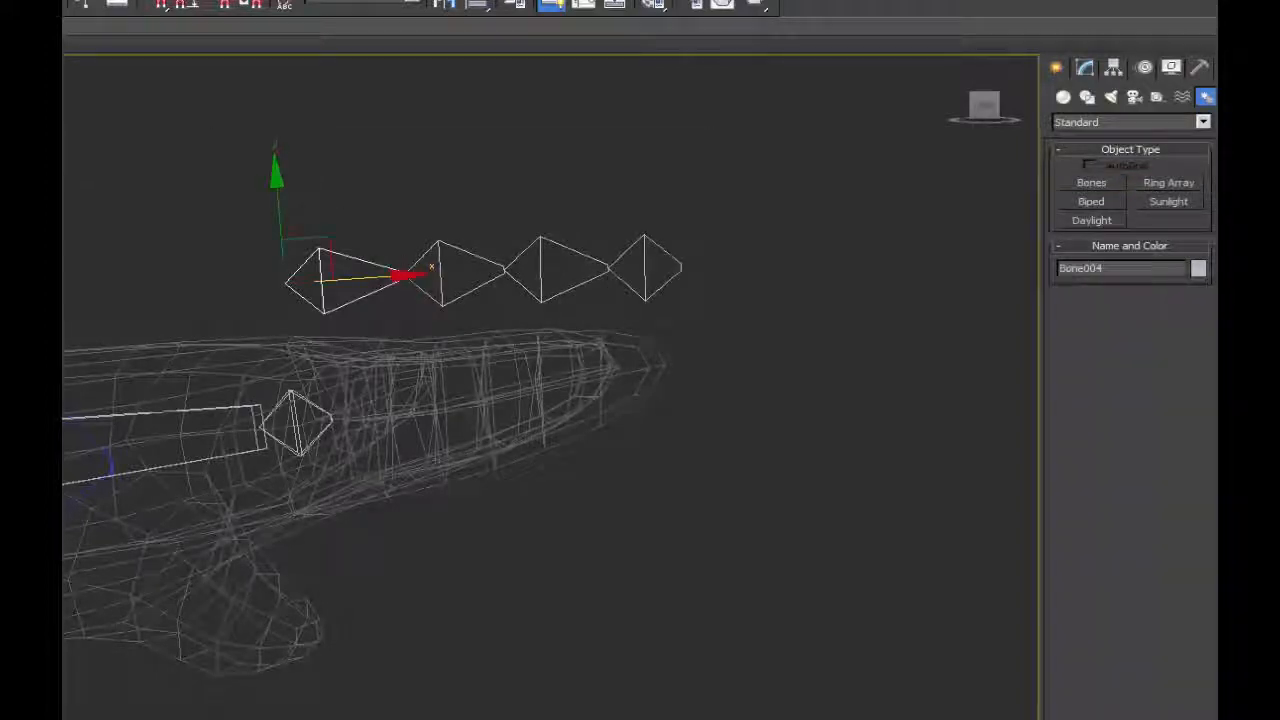
# Move the finger chain into the finger beside the thumb in the Top view and rotate it to follow that finger.
pyautogui.press('t')
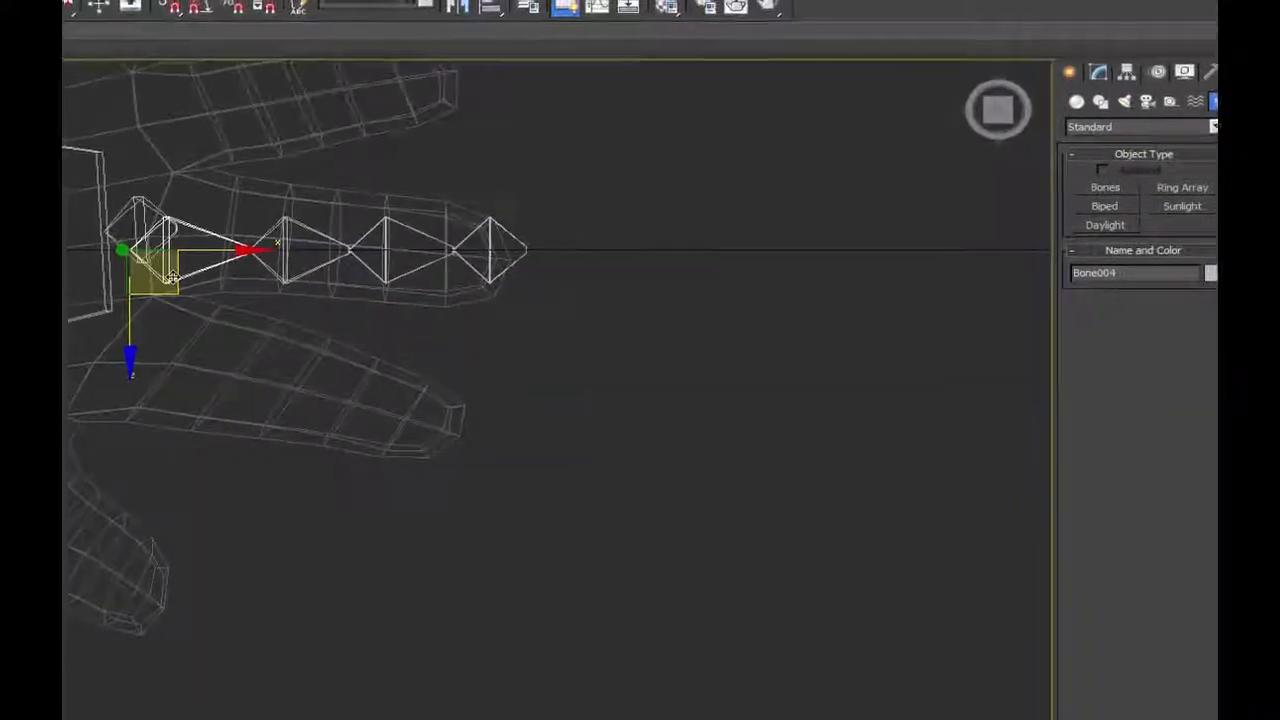
pyautogui.moveTo(166, 282); pyautogui.dragTo(162, 396)
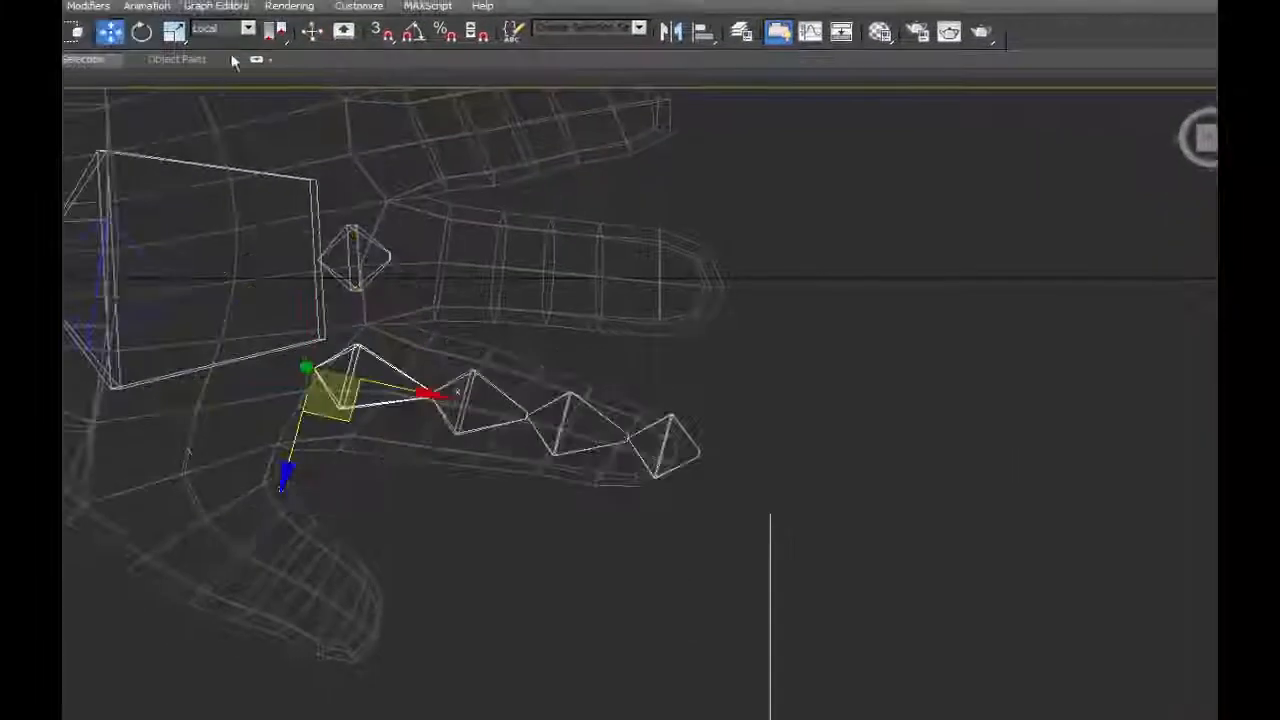
pyautogui.press('e')
pyautogui.moveTo(371, 286); pyautogui.dragTo(410, 296)
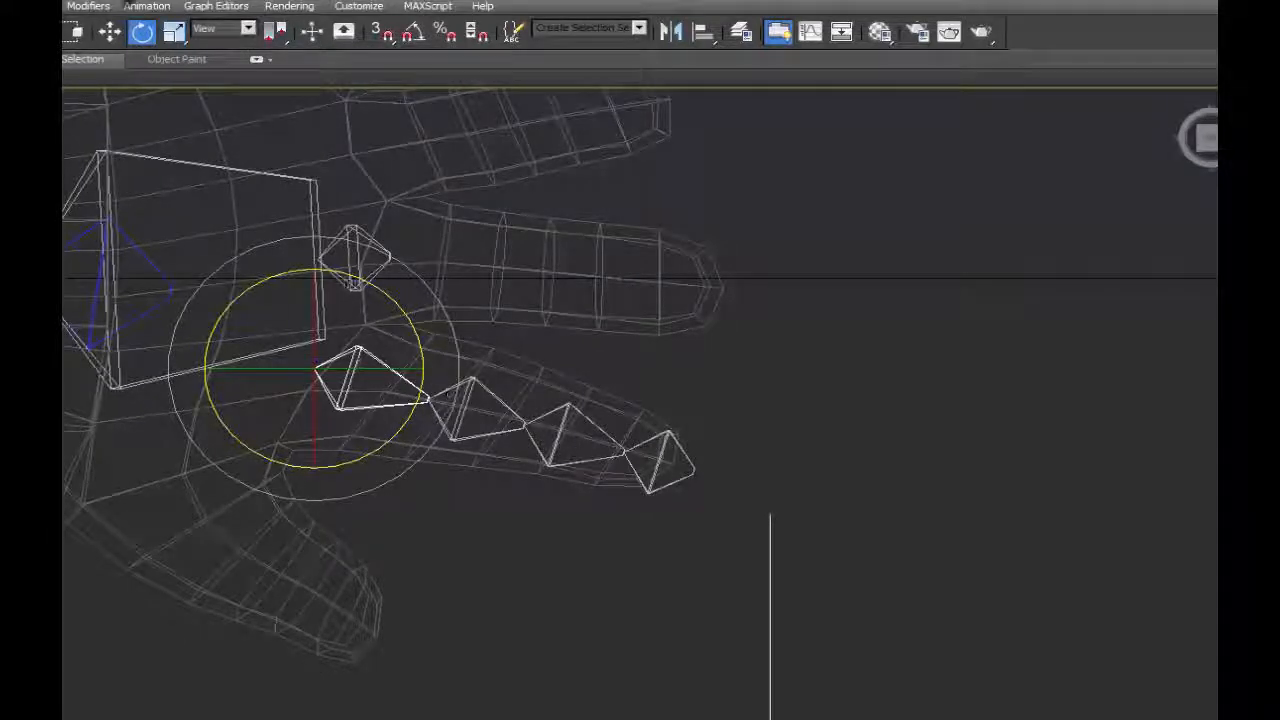
pyautogui.press('w')
pyautogui.moveTo(334, 396); pyautogui.dragTo(373, 411)
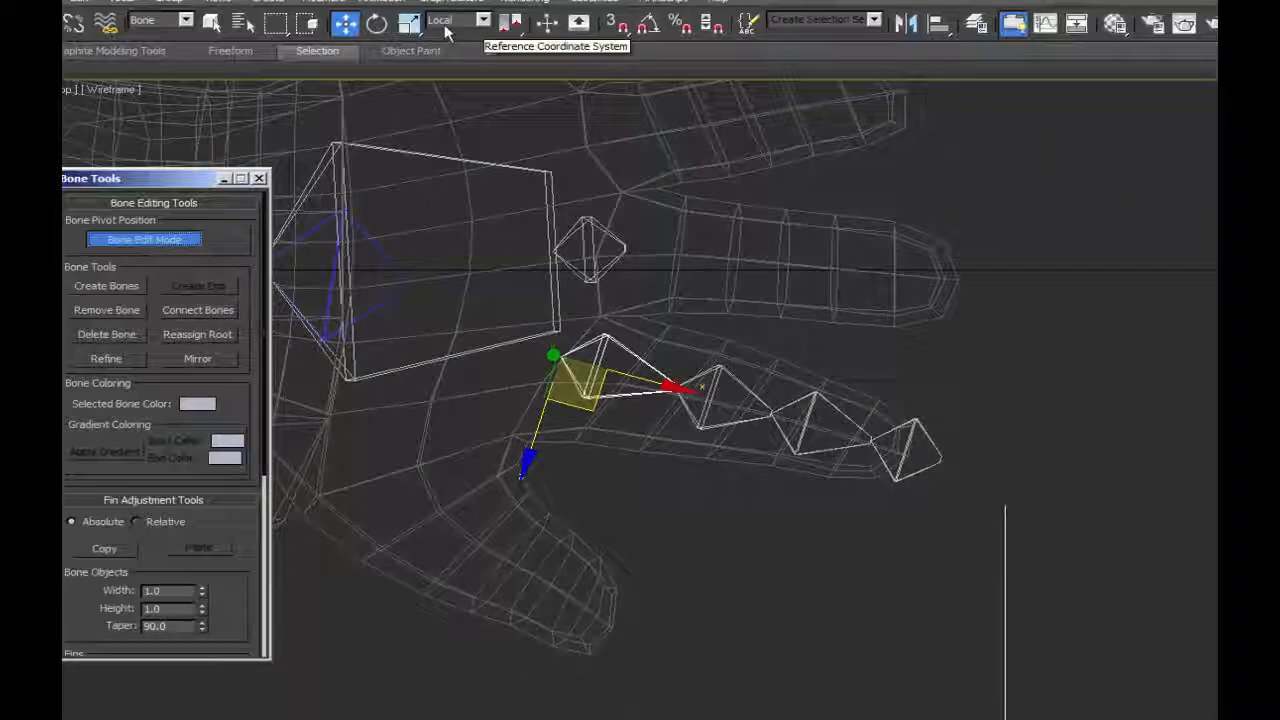
# In Bone Edit Mode, slide the chain's end bone to the fingertip and its two middle joints outward along the local X axis.
pyautogui.click(873, 450)
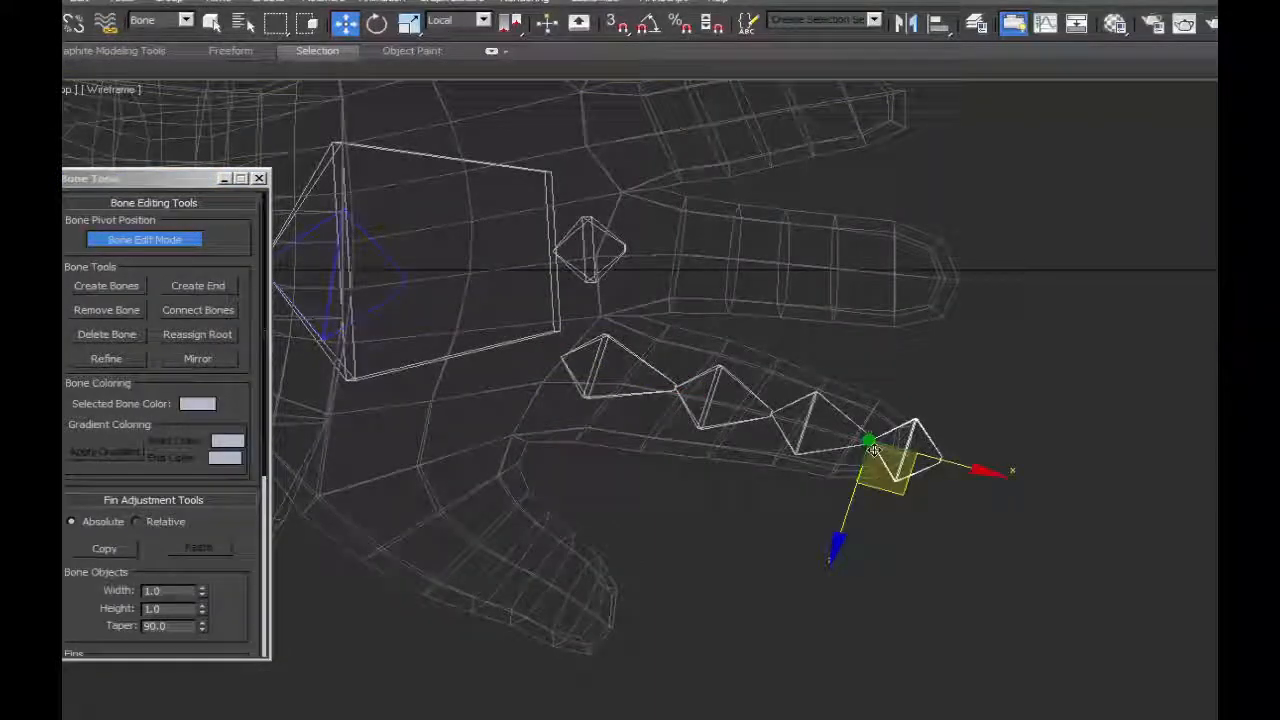
pyautogui.moveTo(952, 466); pyautogui.dragTo(993, 477)
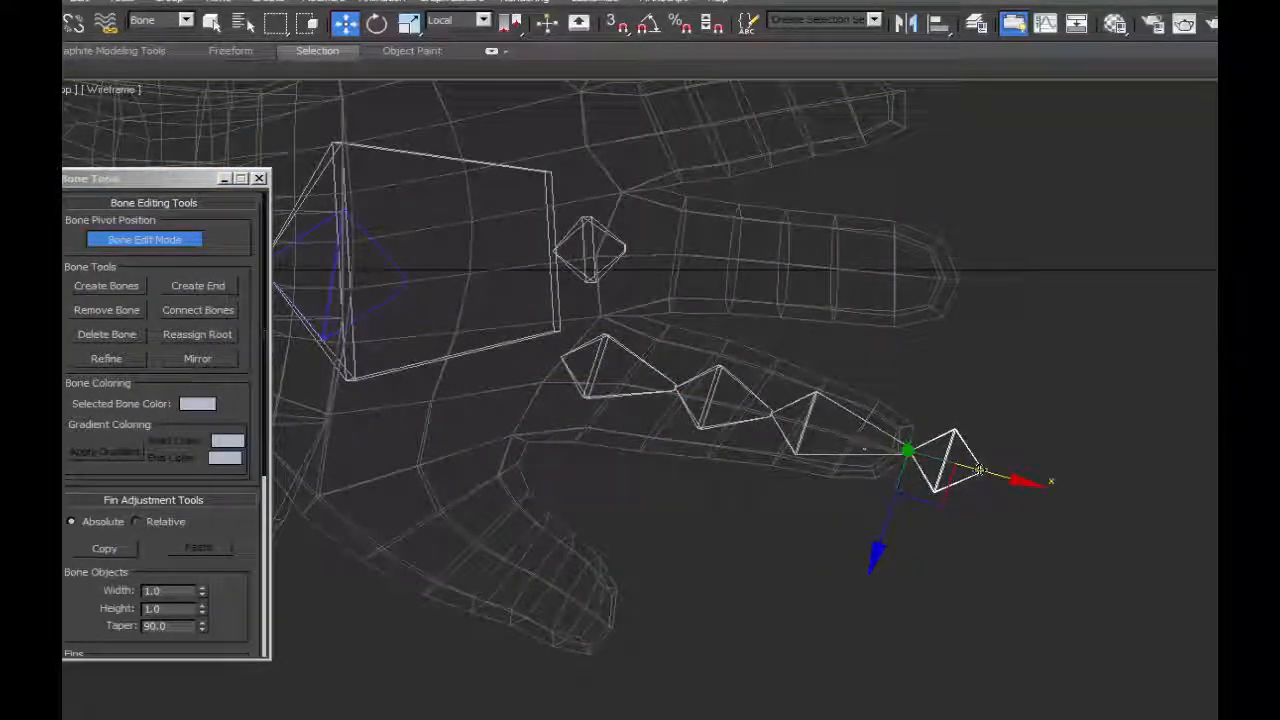
pyautogui.moveTo(757, 411); pyautogui.dragTo(766, 414)
pyautogui.hotkey('ctrl', 'z')
pyautogui.moveTo(846, 436); pyautogui.dragTo(874, 444)
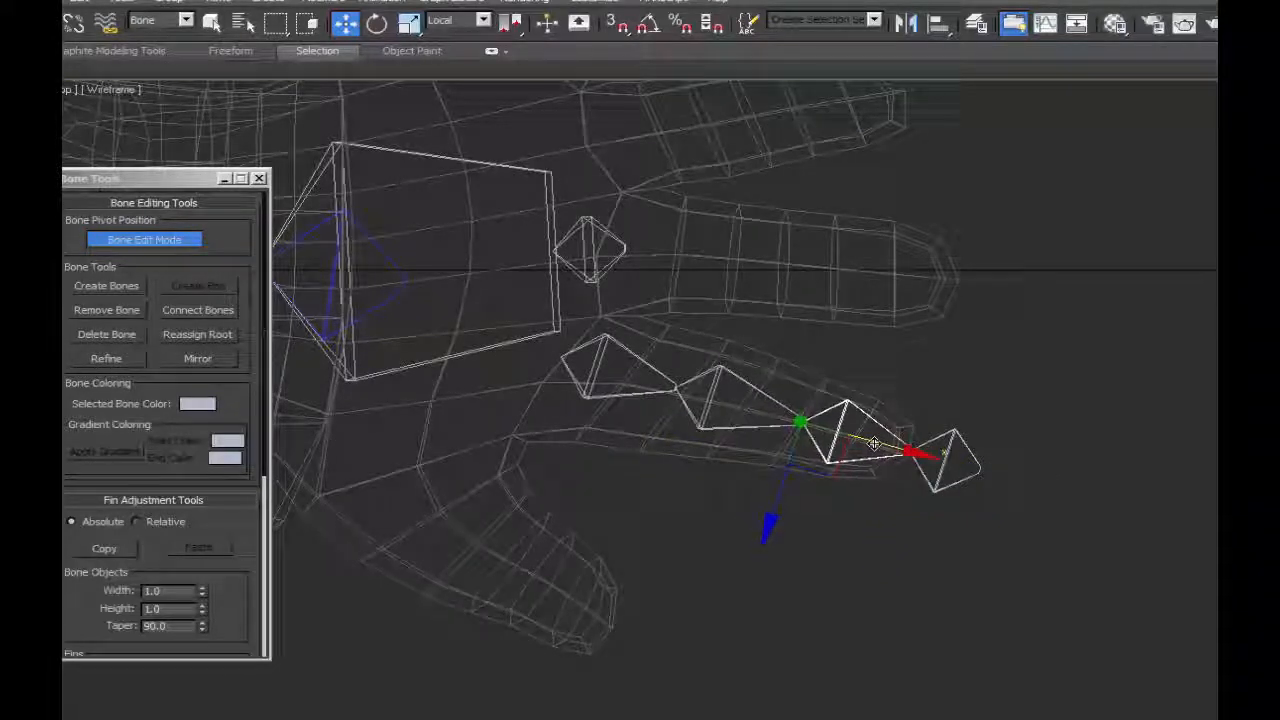
pyautogui.click(675, 387)
pyautogui.click(713, 399)
pyautogui.moveTo(757, 411); pyautogui.dragTo(772, 419)
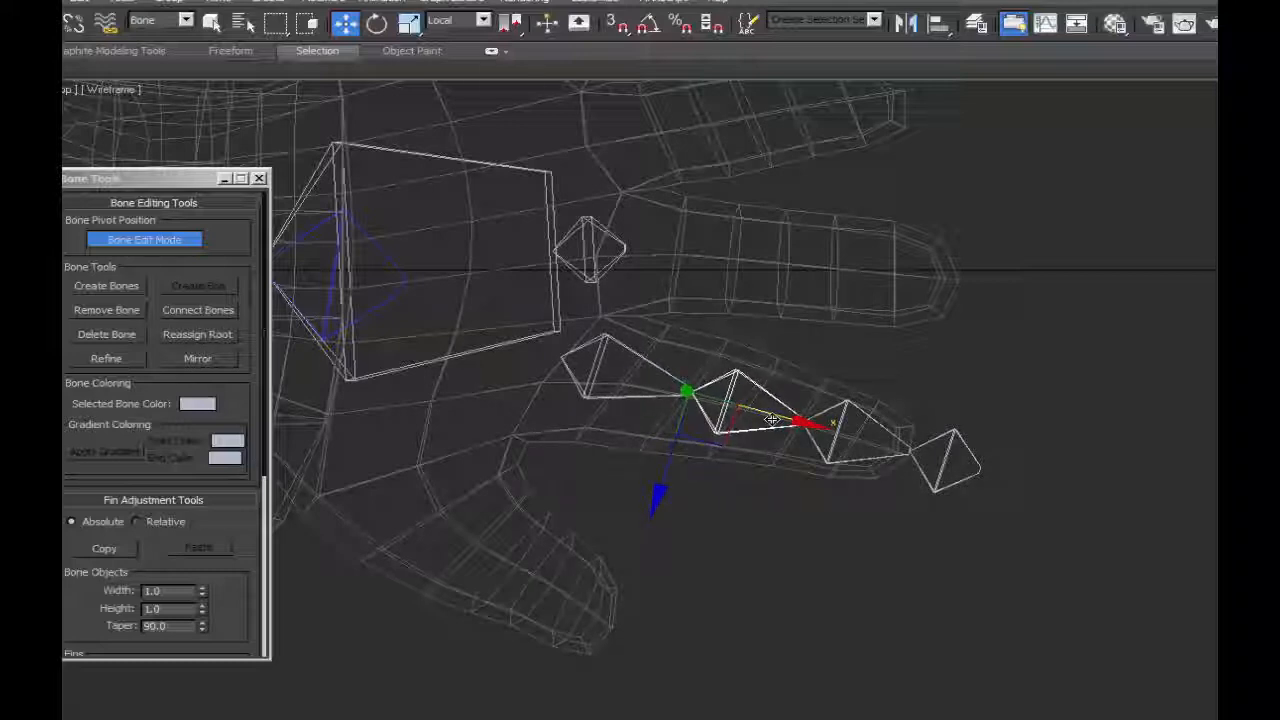
# Select the whole finger chain and clone it as a copy into the middle finger.
pyautogui.doubleClick(669, 385)
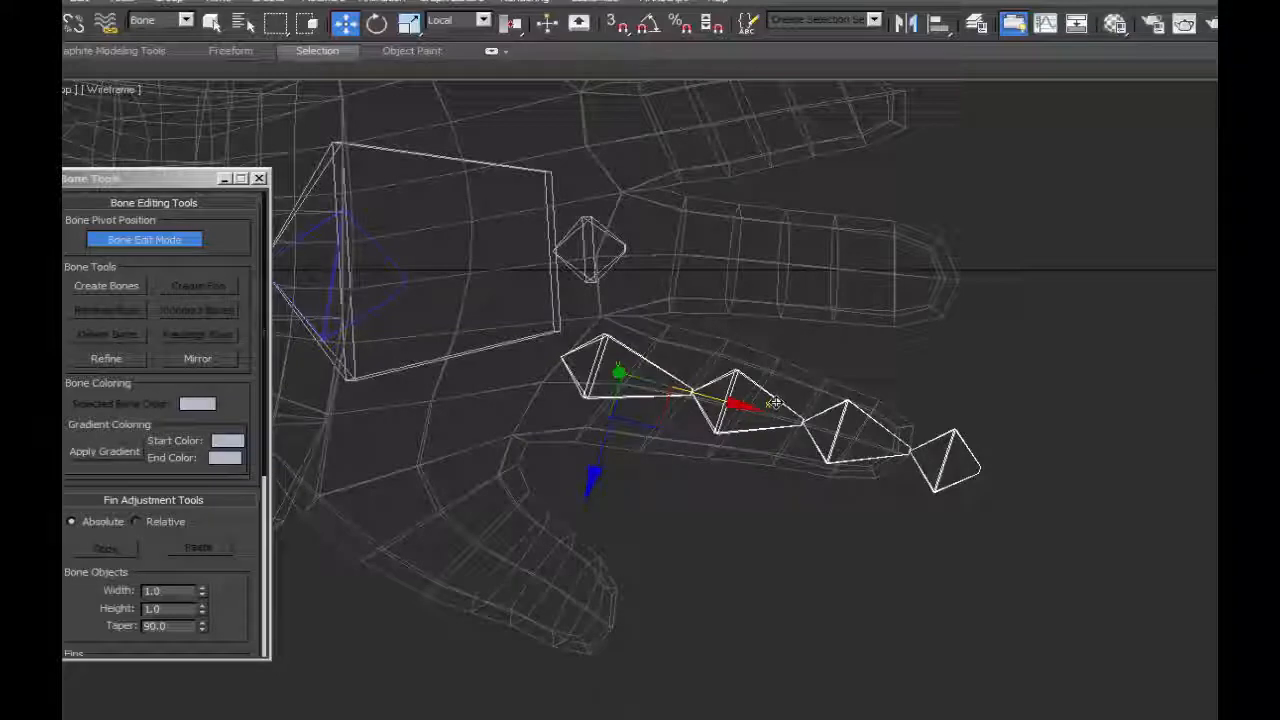
pyautogui.click(945, 452)
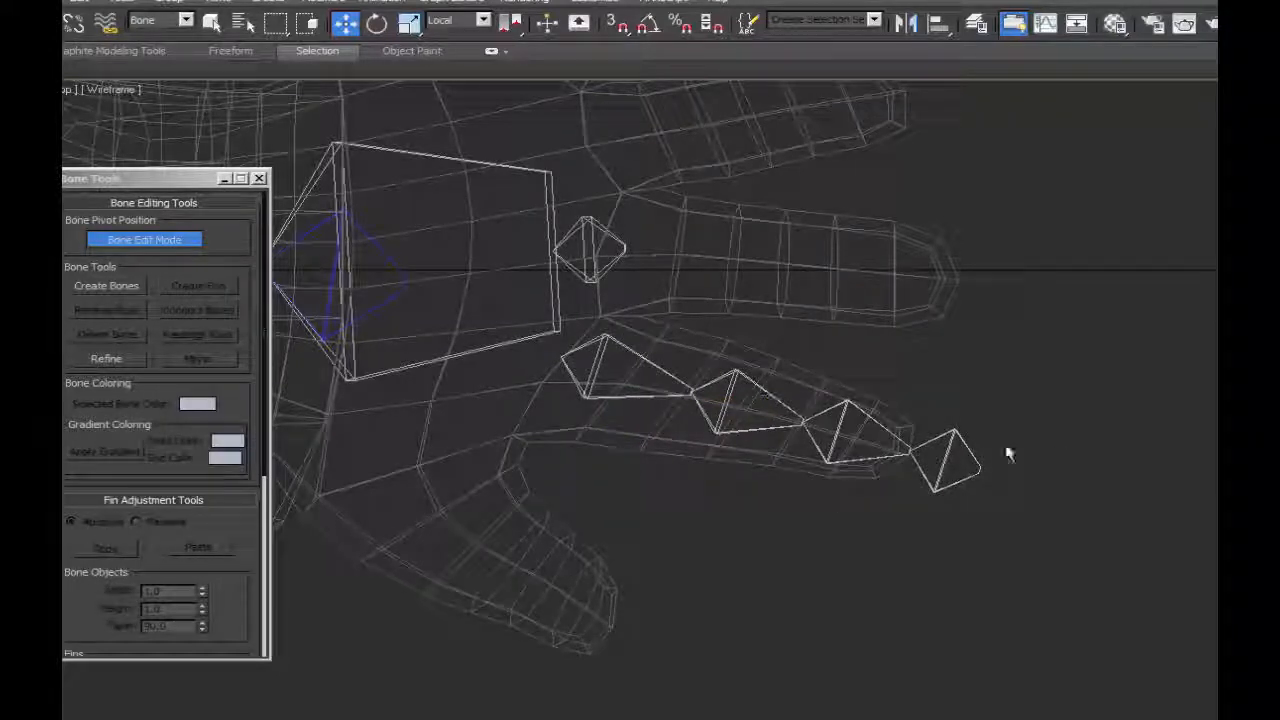
pyautogui.doubleClick(630, 350)
pyautogui.scroll(-2, 713, 477)
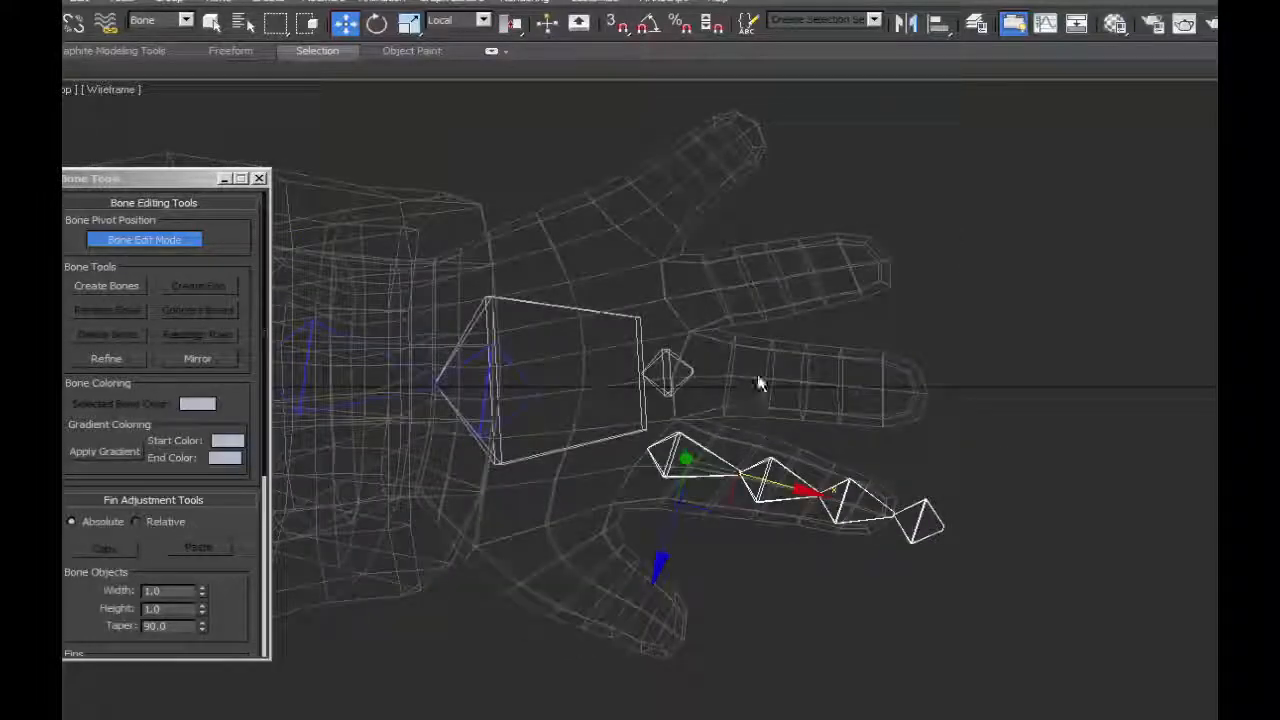
pyautogui.click(82, 4)
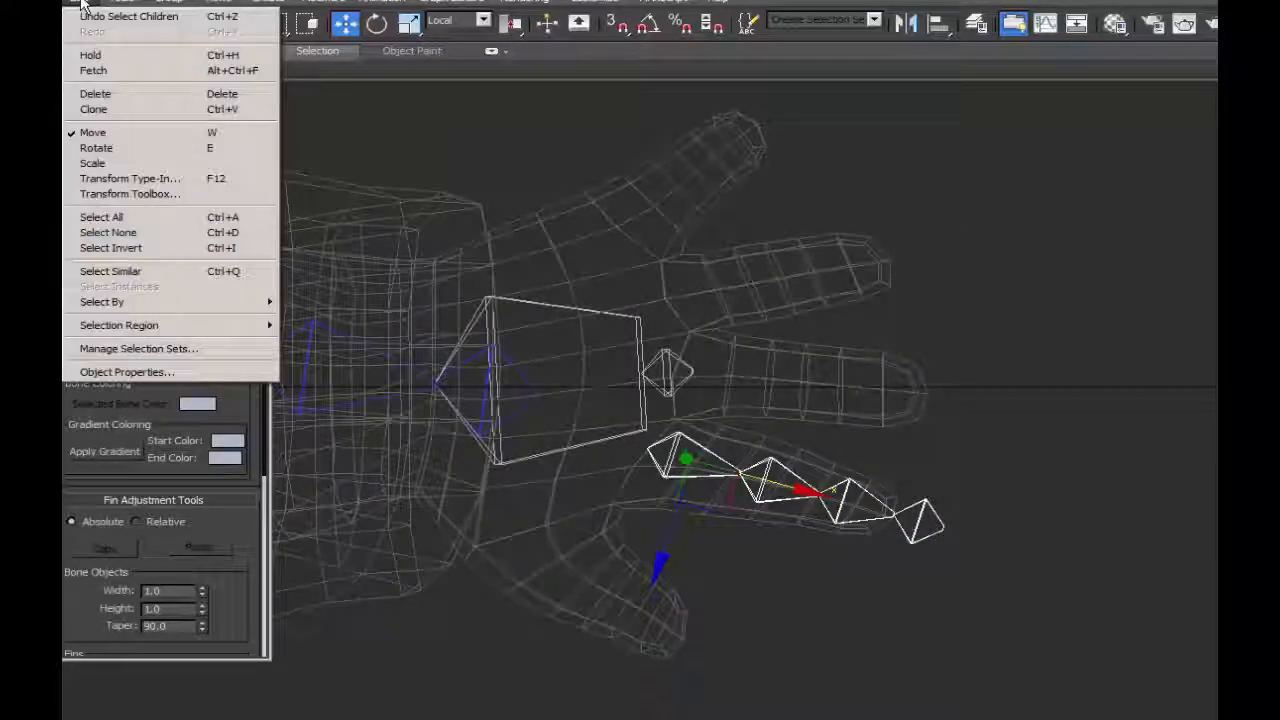
pyautogui.click(840, 90)
pyautogui.keyDown('shift'); pyautogui.moveTo(685, 460); pyautogui.dragTo(703, 372); pyautogui.keyUp('shift')
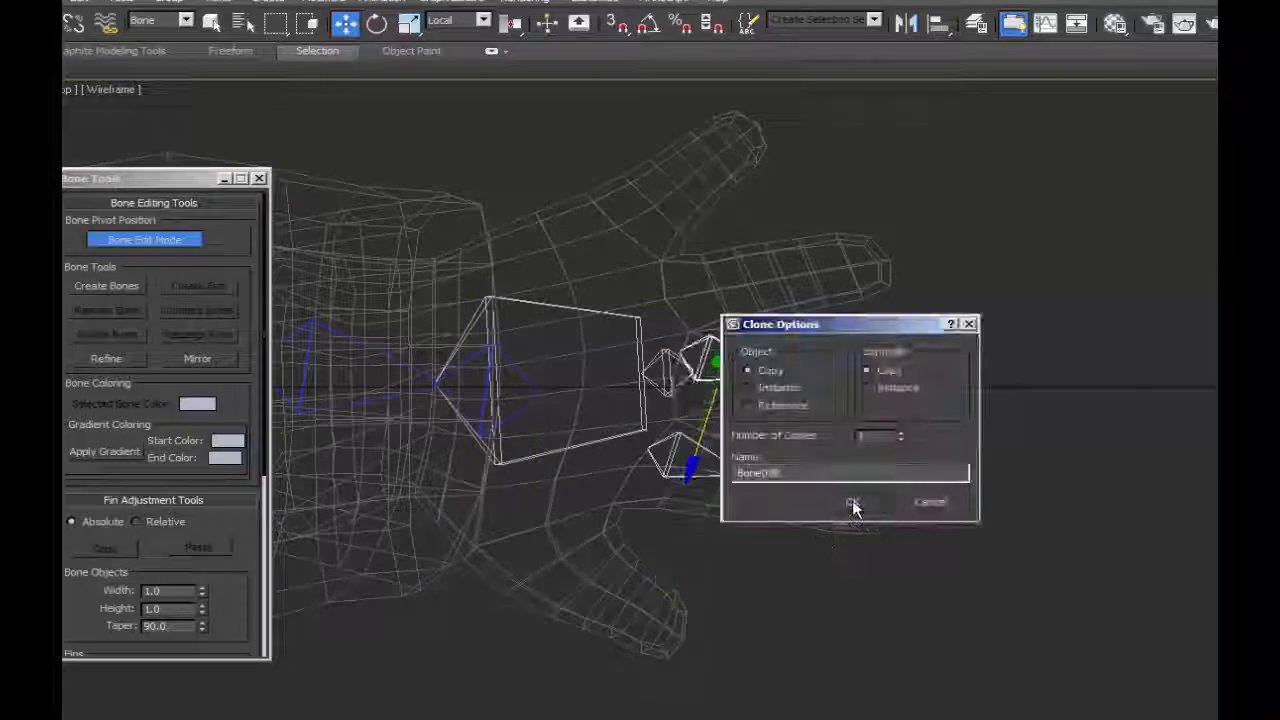
pyautogui.click(852, 505)
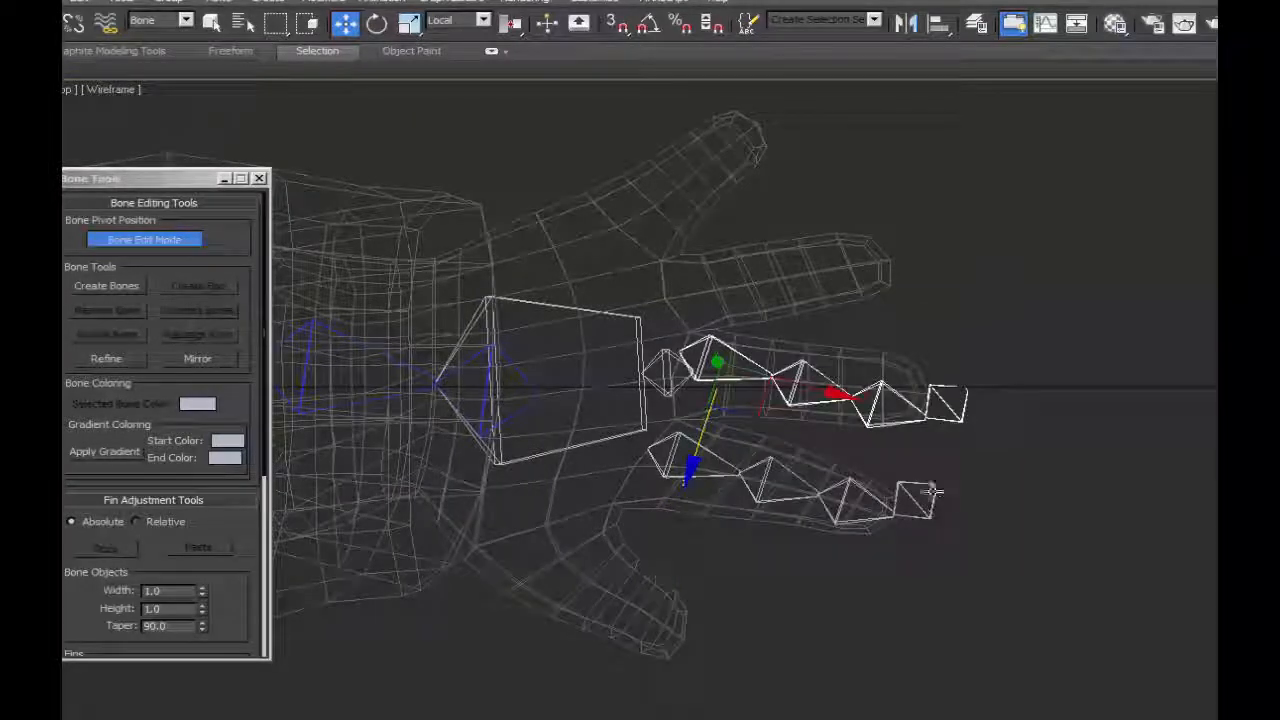
# Rotate the copied chain from its root bone to follow the middle finger, and slide its end bone along the local X axis.
pyautogui.press('e')
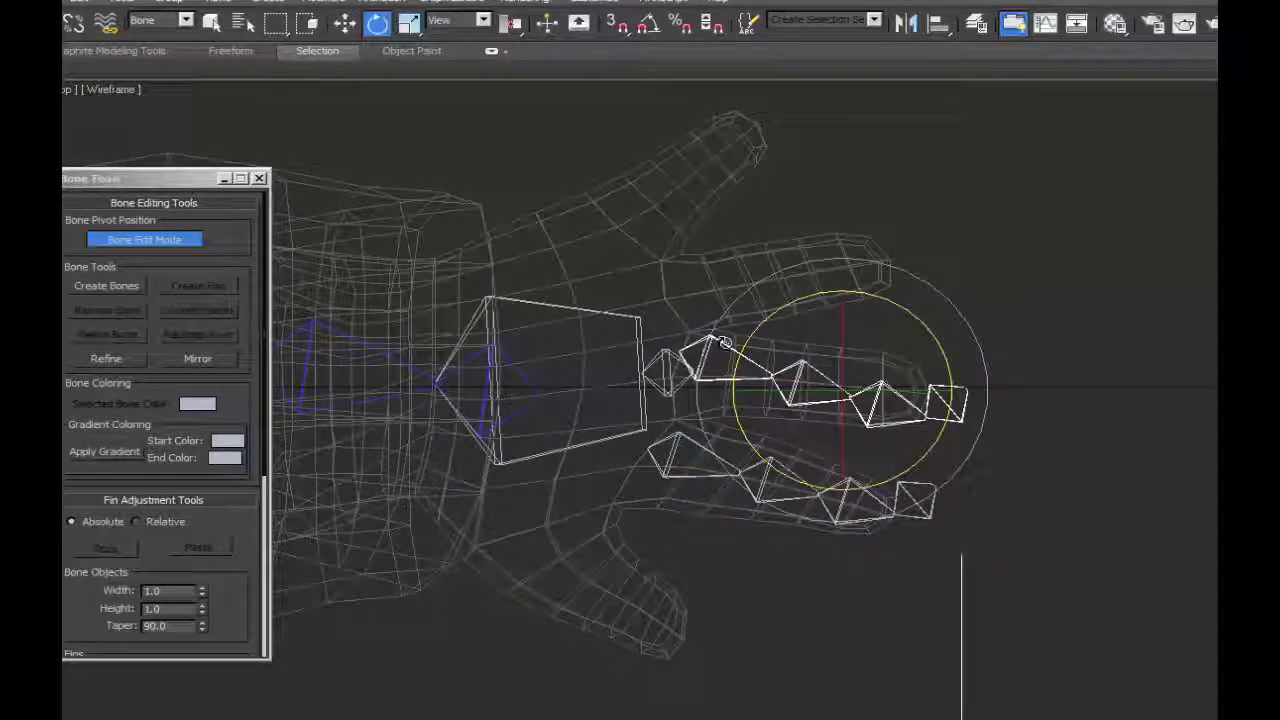
pyautogui.click(800, 346)
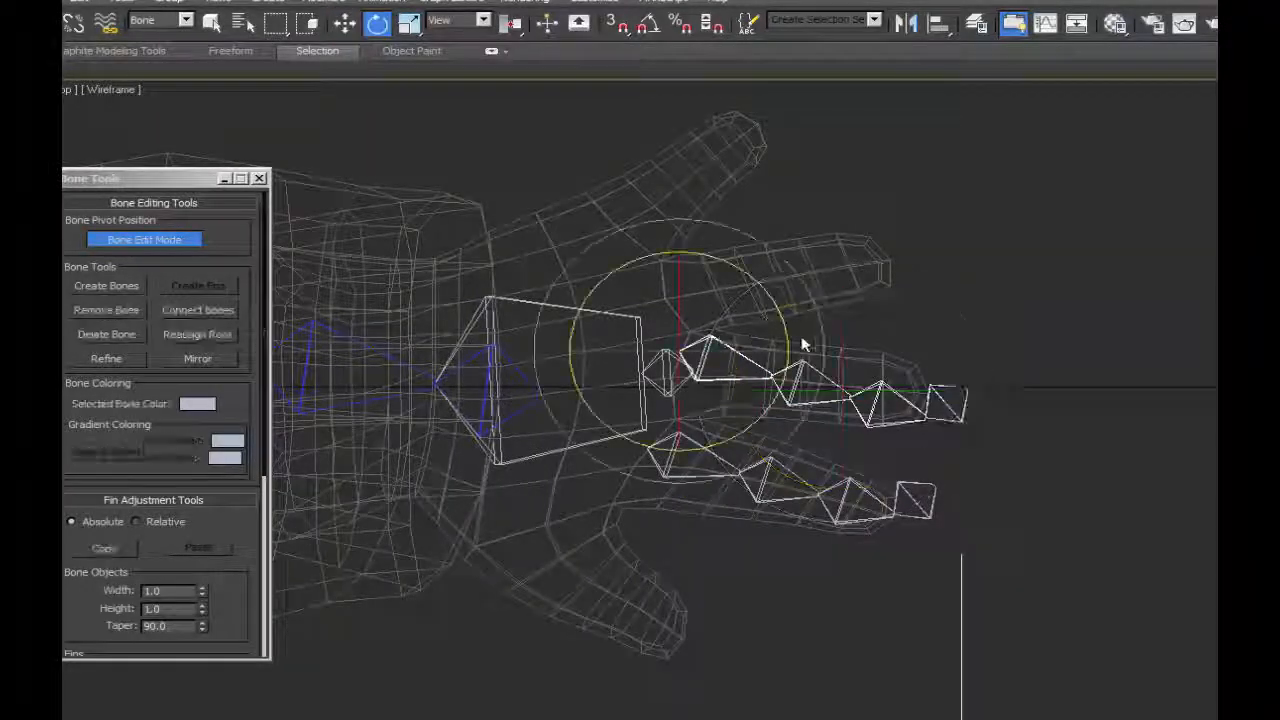
pyautogui.click(148, 240)
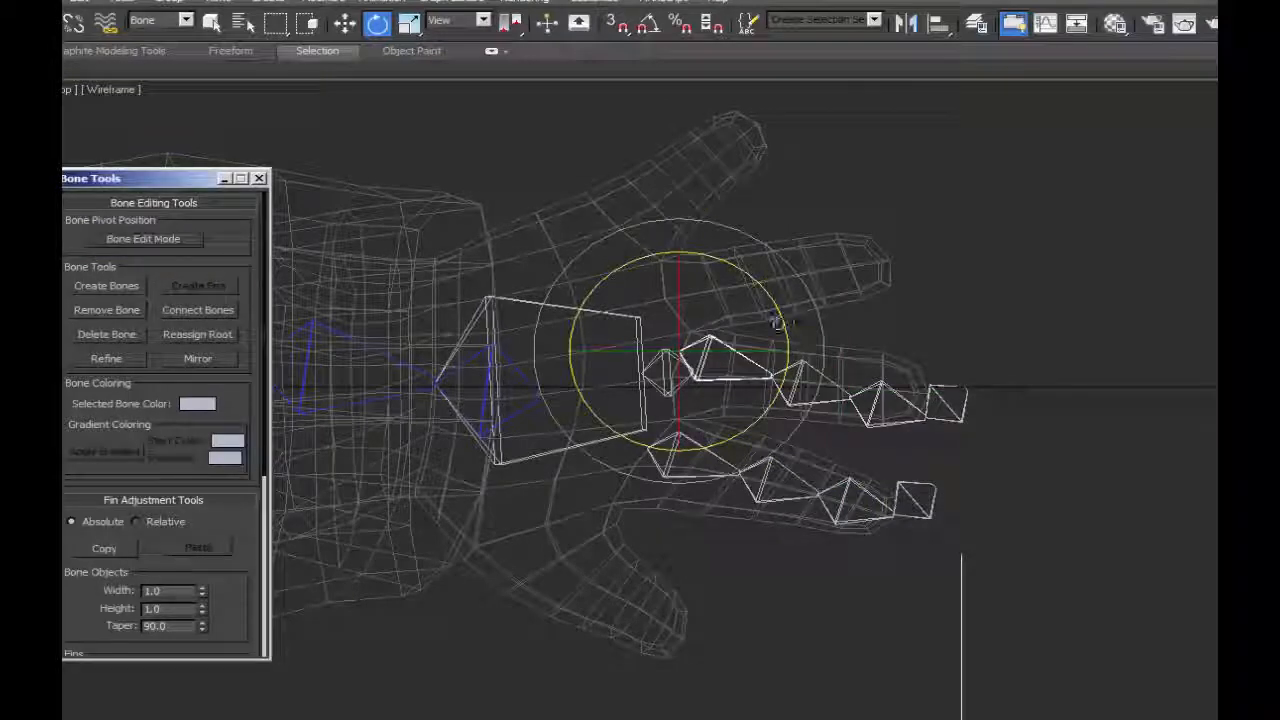
pyautogui.moveTo(778, 323); pyautogui.dragTo(784, 340)
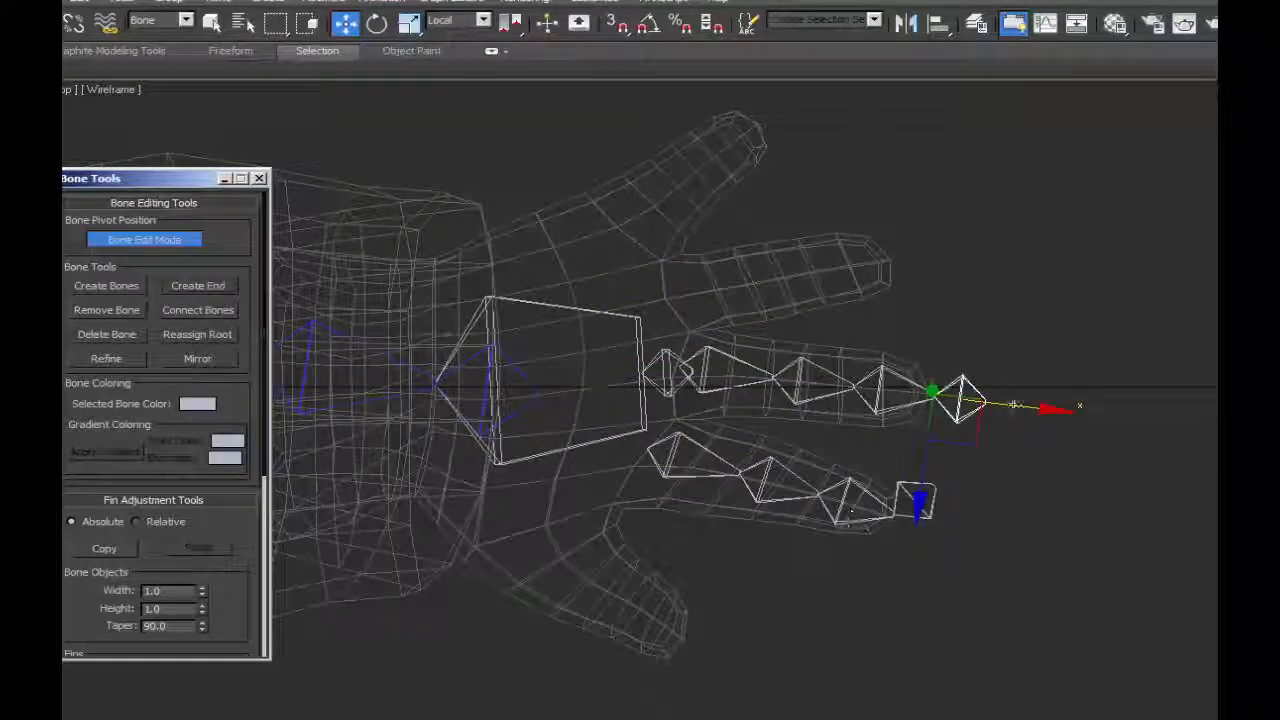
pyautogui.moveTo(1014, 406); pyautogui.dragTo(1009, 407)
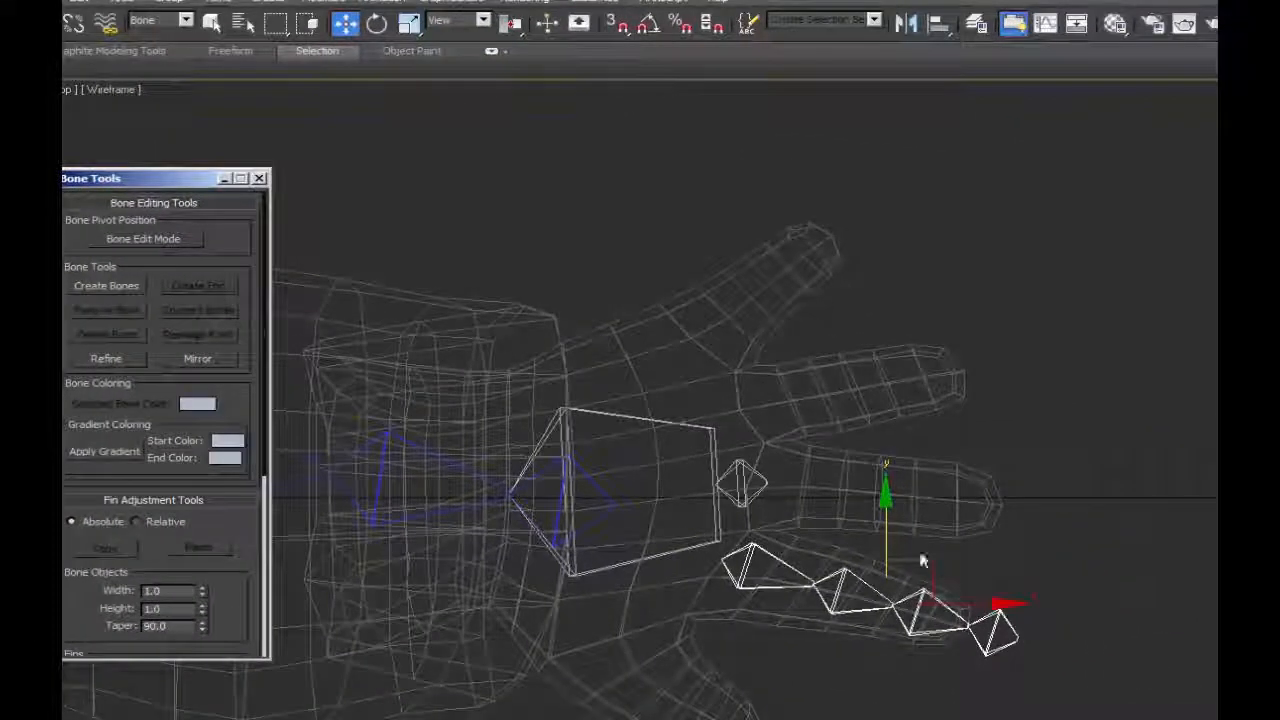
# Replace the remaining finger chain with a new one of three bones plus an end bone, drawn in the Front view and placed in the middle finger.
pyautogui.click(768, 552)
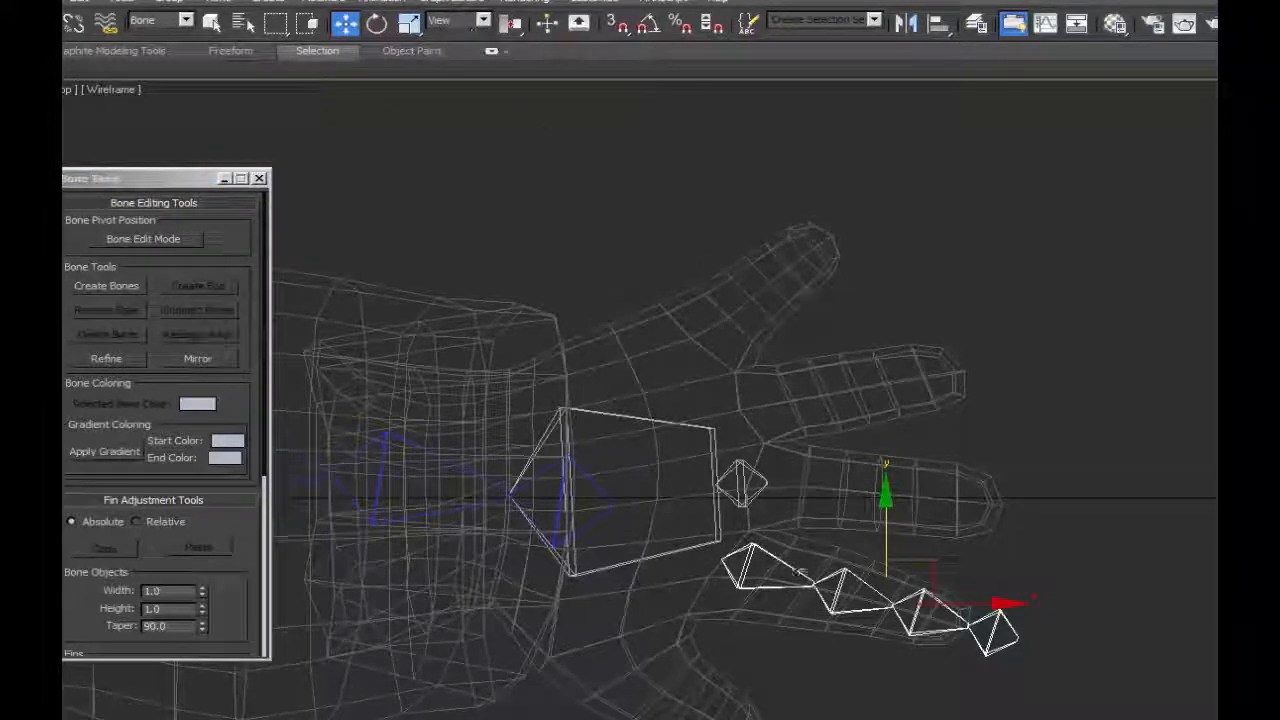
pyautogui.press('f')
pyautogui.scroll(-7, 1057, 366)
pyautogui.moveTo(1057, 366); pyautogui.dragTo(791, 686, button='middle')
pyautogui.scroll(4, 791, 686)
pyautogui.scroll(6, 955, 533)
pyautogui.moveTo(1006, 498); pyautogui.dragTo(915, 558, button='middle')
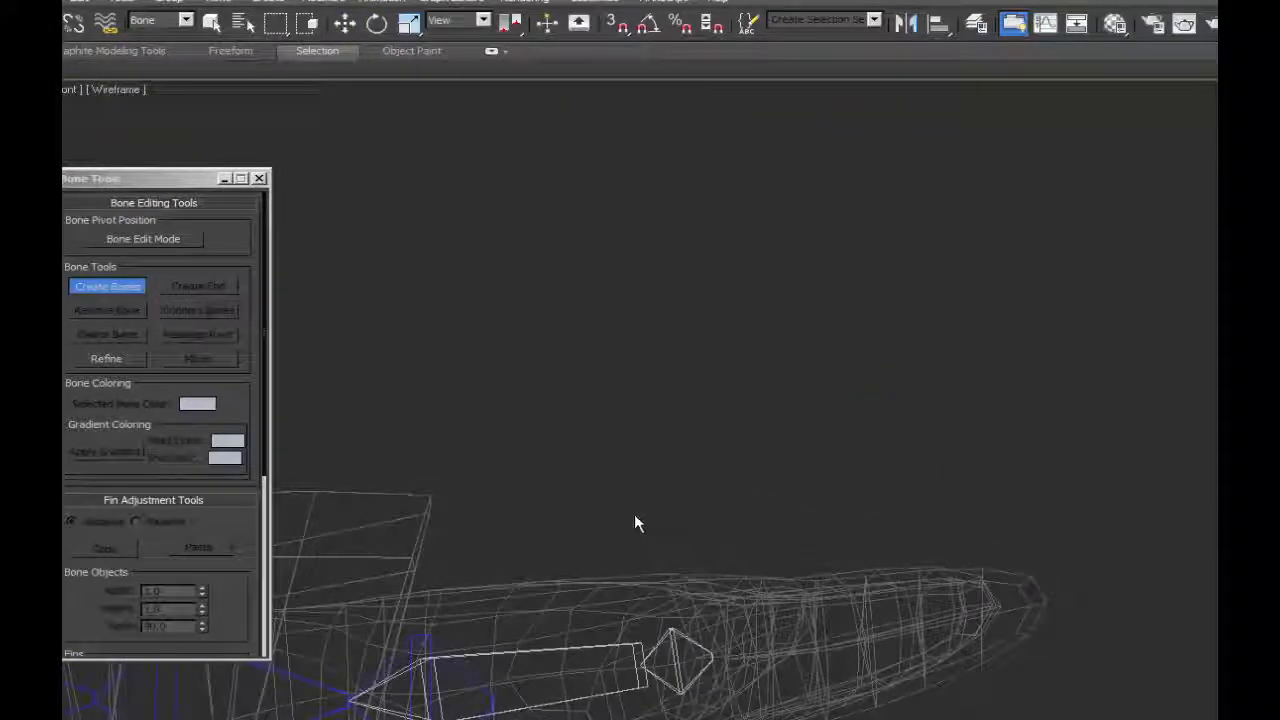
pyautogui.click(634, 517)
pyautogui.click(766, 506)
pyautogui.click(874, 500)
pyautogui.rightClick(971, 503)
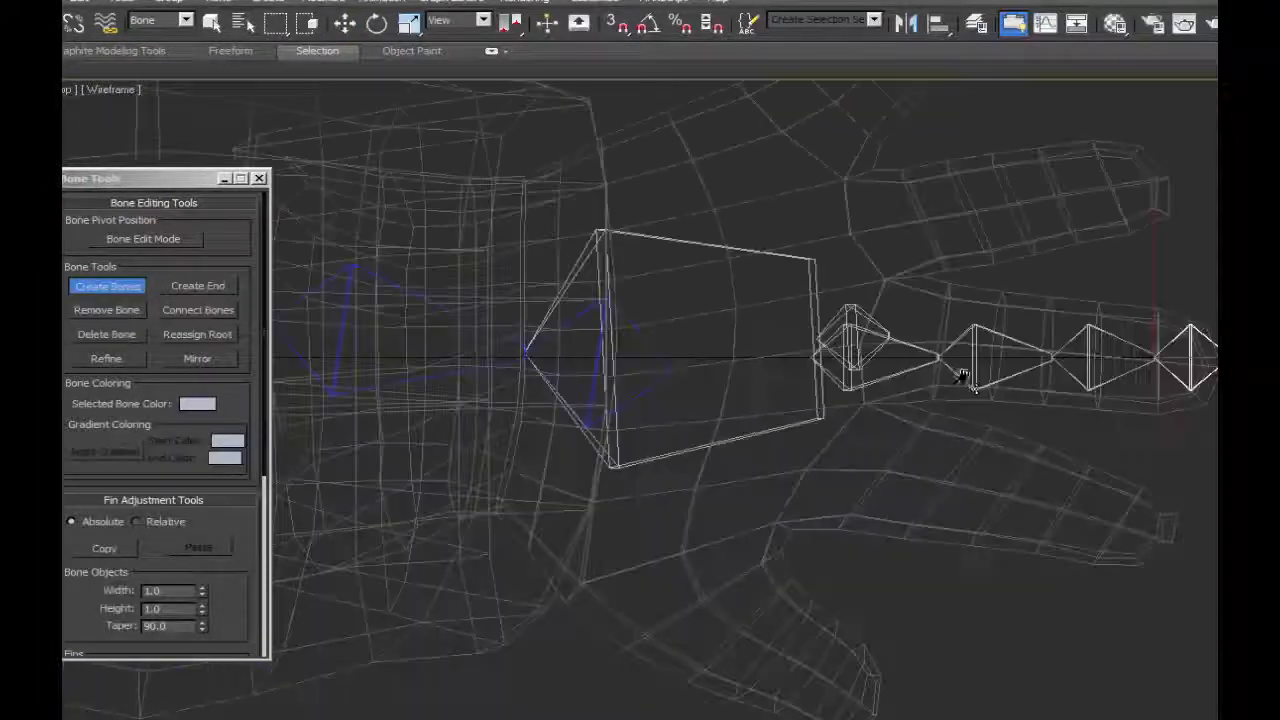
pyautogui.moveTo(962, 377); pyautogui.dragTo(777, 374, button='middle')
pyautogui.rightClick(903, 282)
pyautogui.click(160, 243)
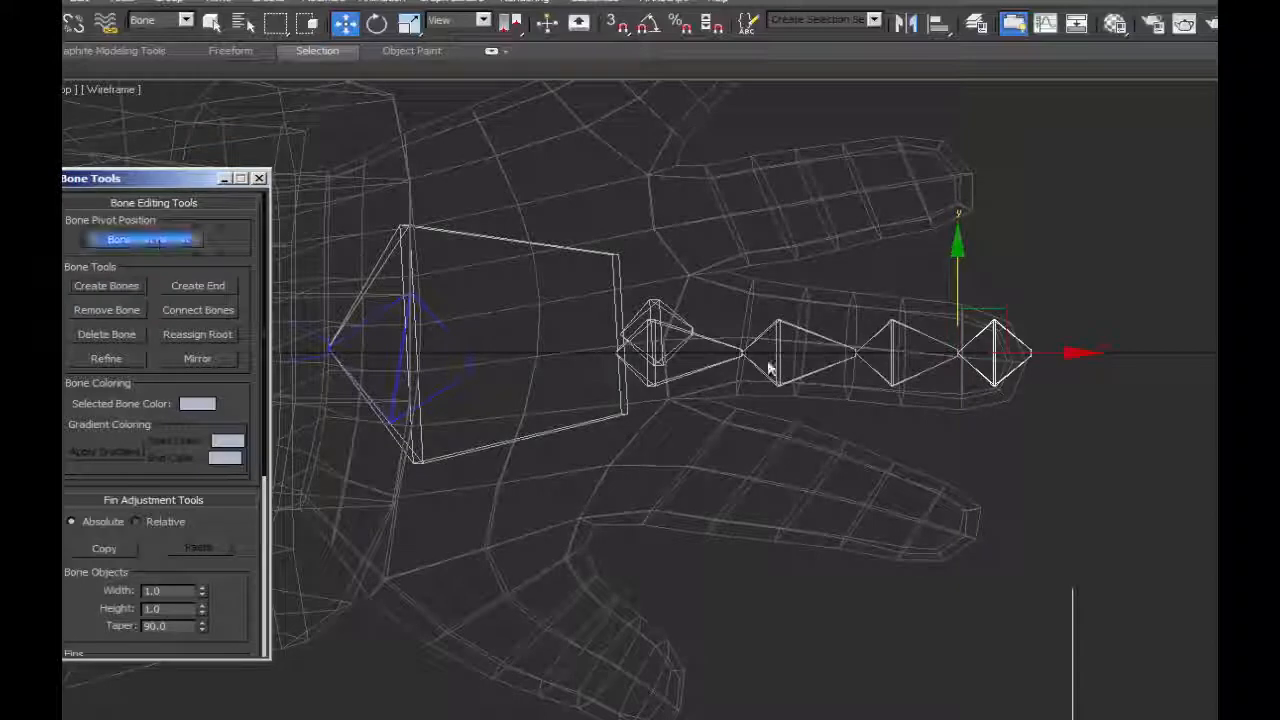
pyautogui.click(700, 340)
pyautogui.moveTo(655, 337); pyautogui.dragTo(698, 322)
pyautogui.hotkey('ctrl', 'z')
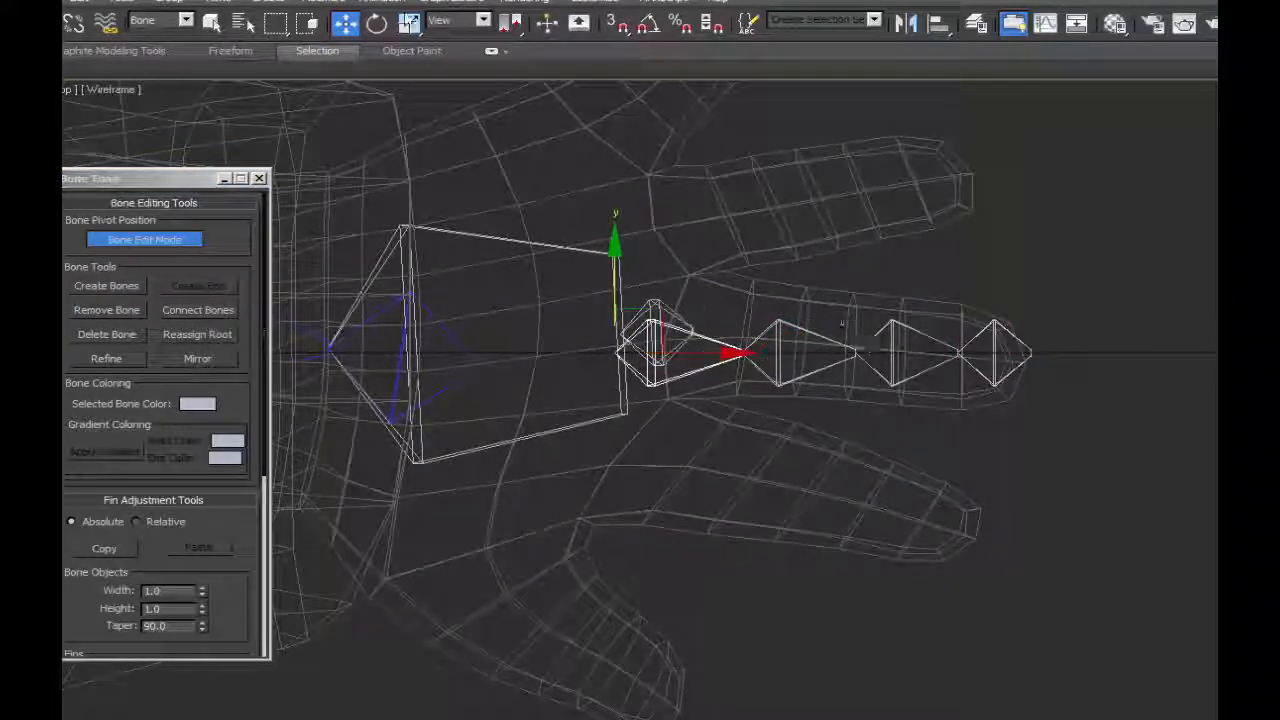
# With Bone Edit Mode off, move the chain's root bone to the base of the middle finger and rotate it to follow that finger.
pyautogui.press('e')
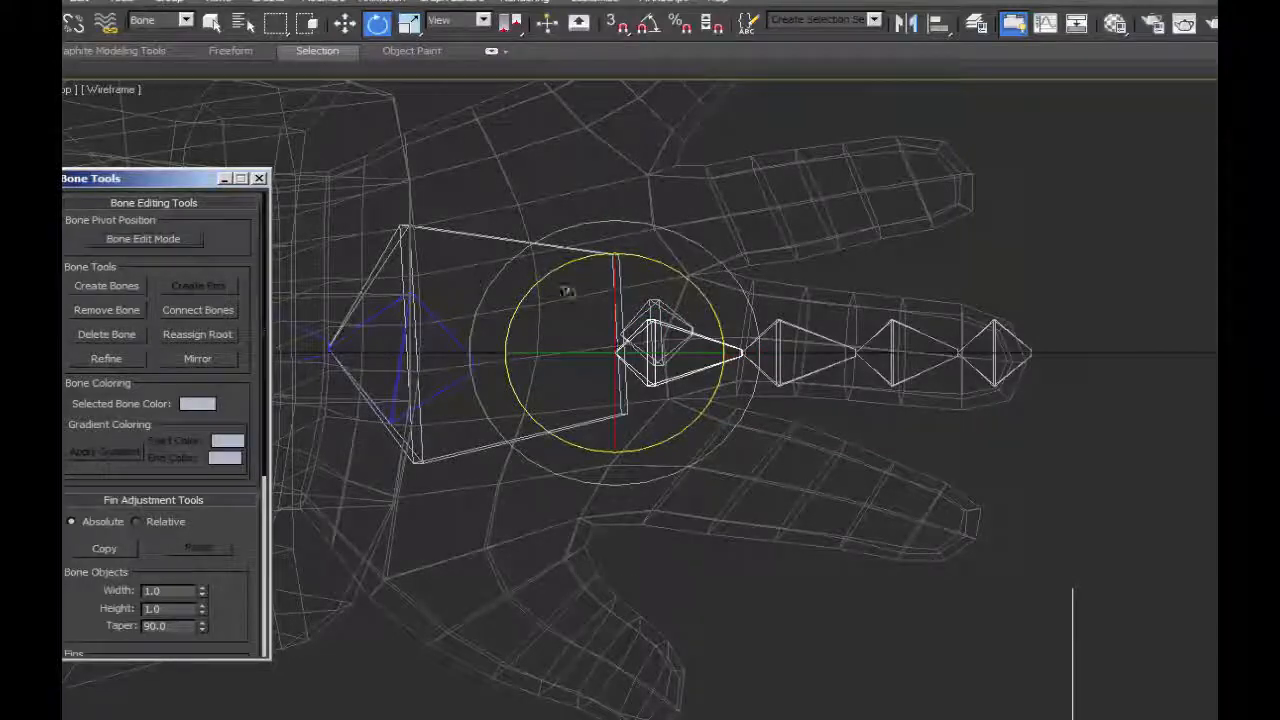
pyautogui.press('w')
pyautogui.press('e')
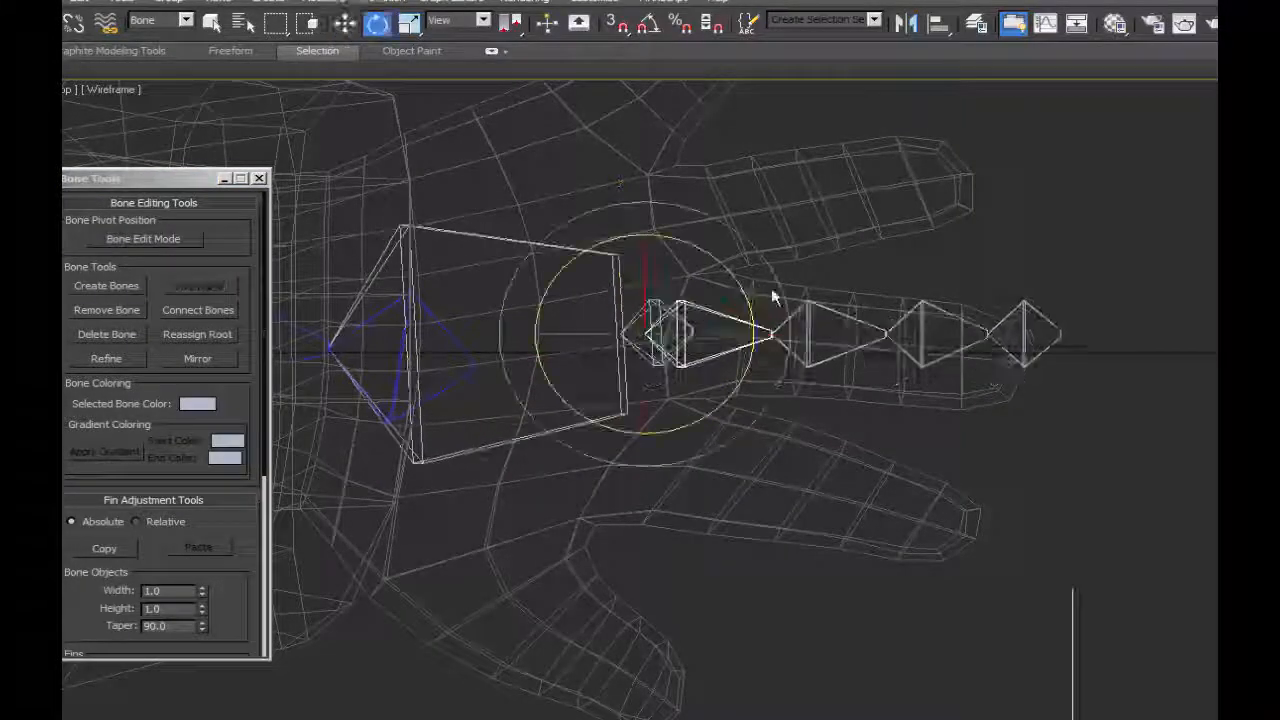
pyautogui.moveTo(742, 289); pyautogui.dragTo(692, 305)
pyautogui.press('w')
# In Bone Edit Mode, slide the middle finger chain's end bone to the fingertip and its inner joints outward along the local X axis.
pyautogui.click(145, 239)
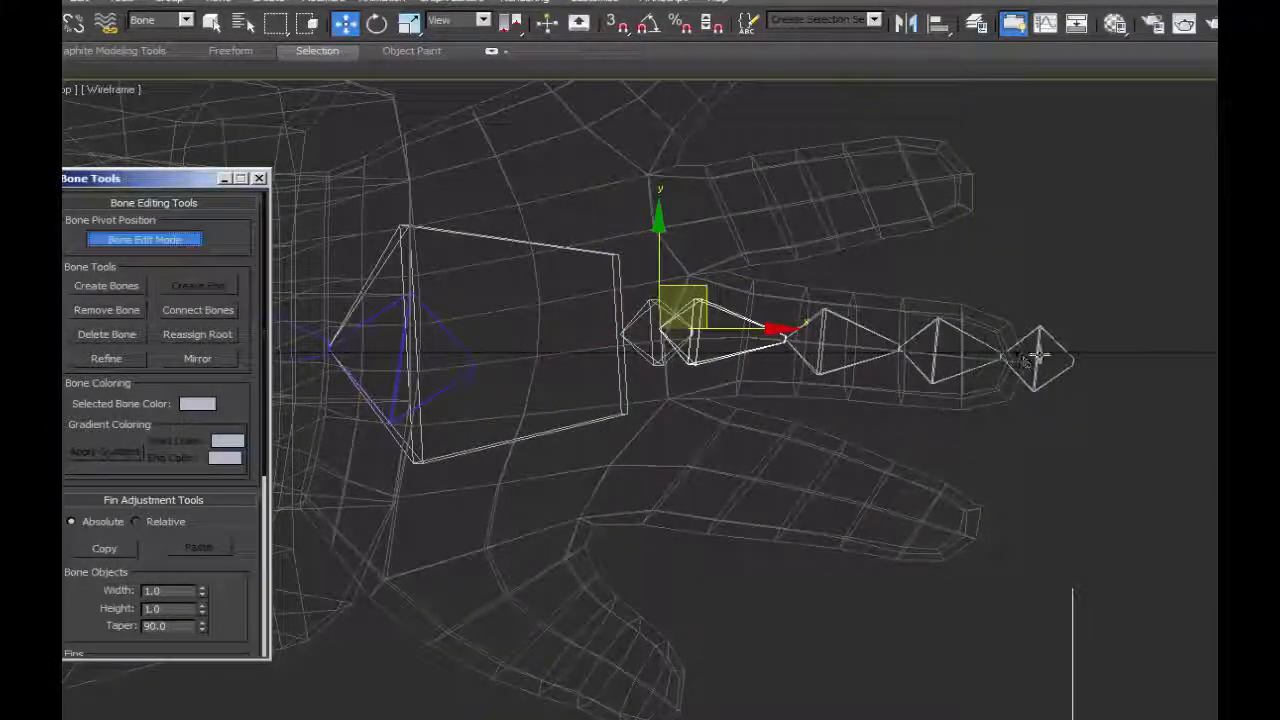
pyautogui.click(1040, 355)
pyautogui.click(483, 20)
pyautogui.click(450, 97)
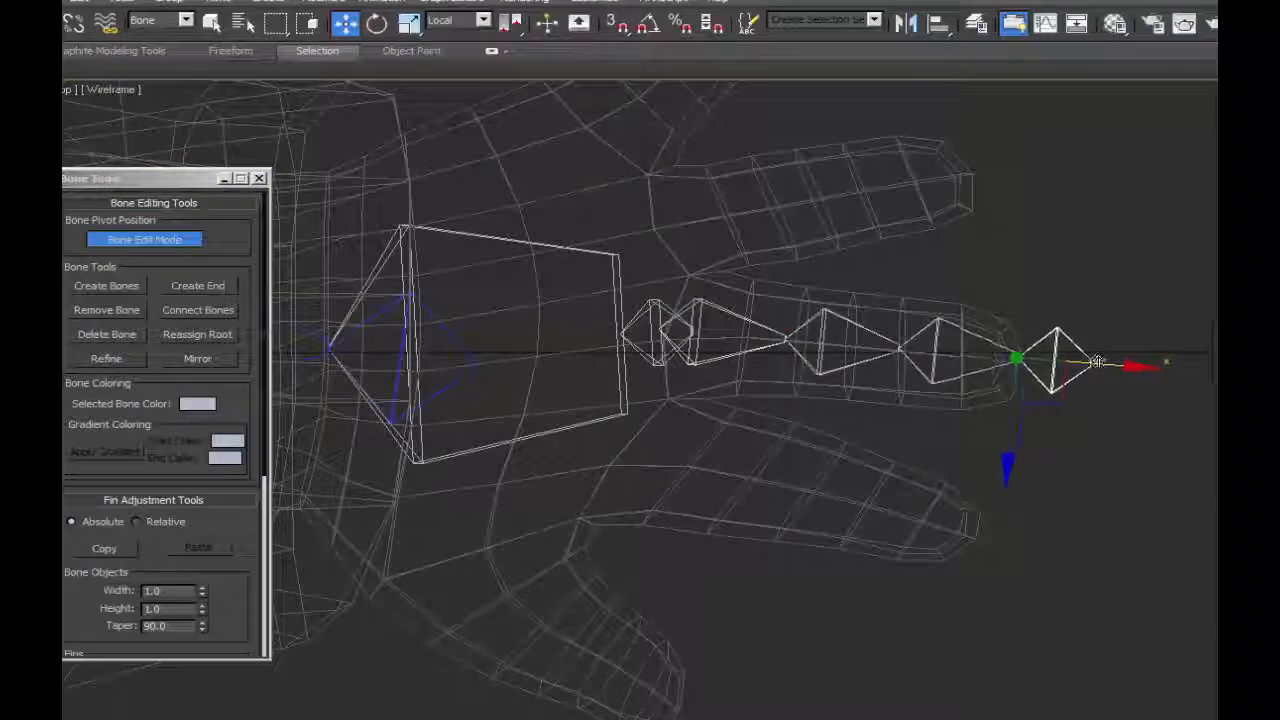
pyautogui.moveTo(1108, 364); pyautogui.dragTo(997, 353)
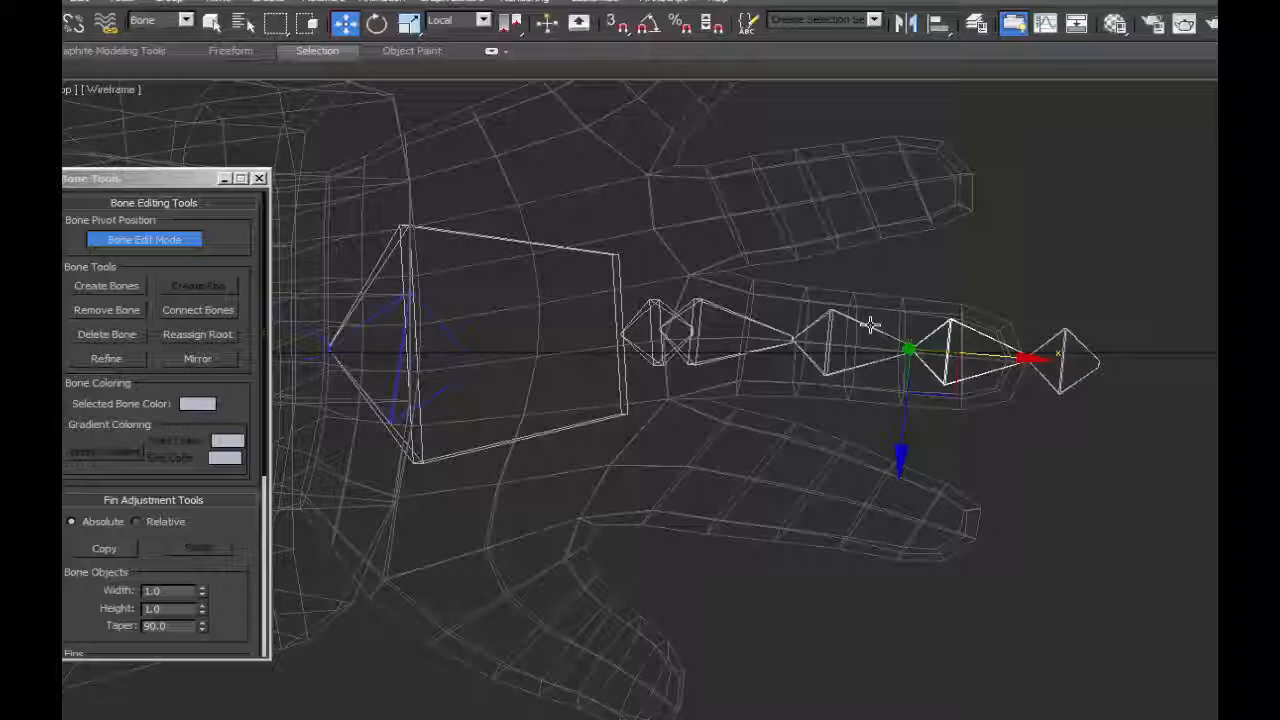
# Leave Bone Edit Mode, select the whole middle finger chain and clone it toward the finger beside the thumb, using View coordinates.
pyautogui.click(145, 239)
pyautogui.click(1033, 367)
pyautogui.click(697, 310)
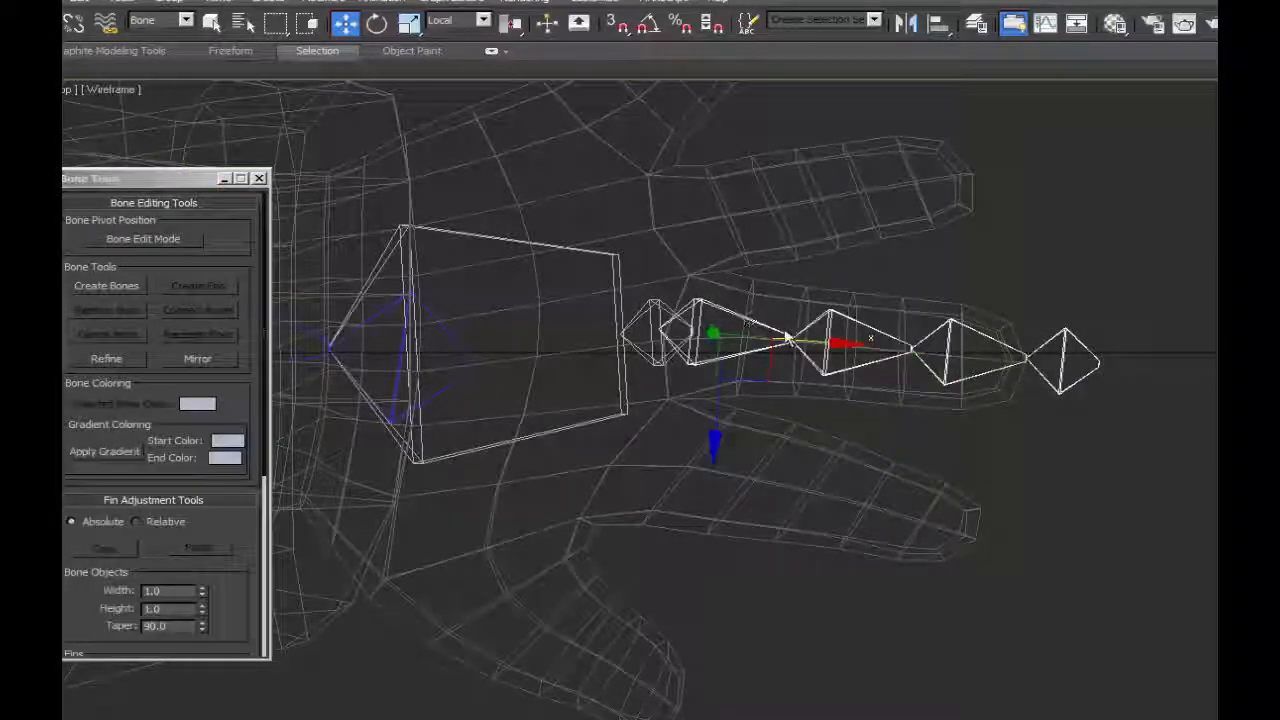
pyautogui.click(483, 20)
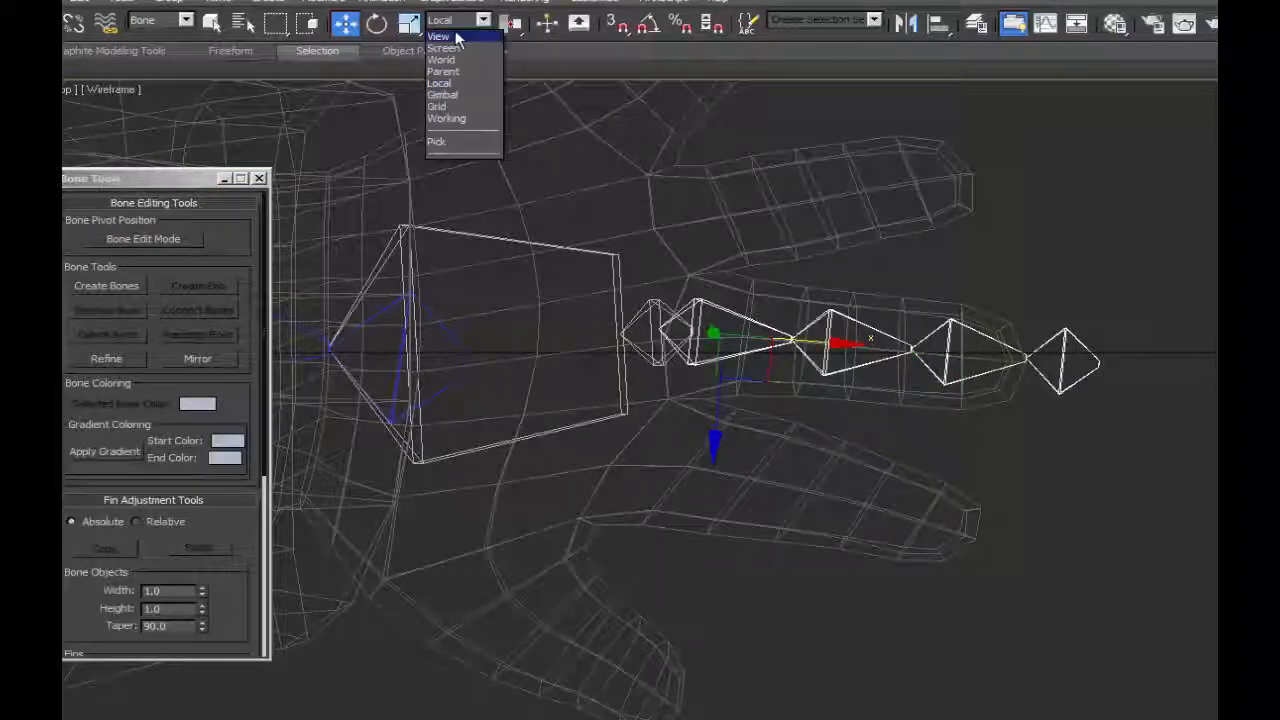
pyautogui.click(450, 36)
pyautogui.keyDown('shift'); pyautogui.moveTo(903, 280); pyautogui.dragTo(903, 413); pyautogui.keyUp('shift')
pyautogui.click(859, 507)
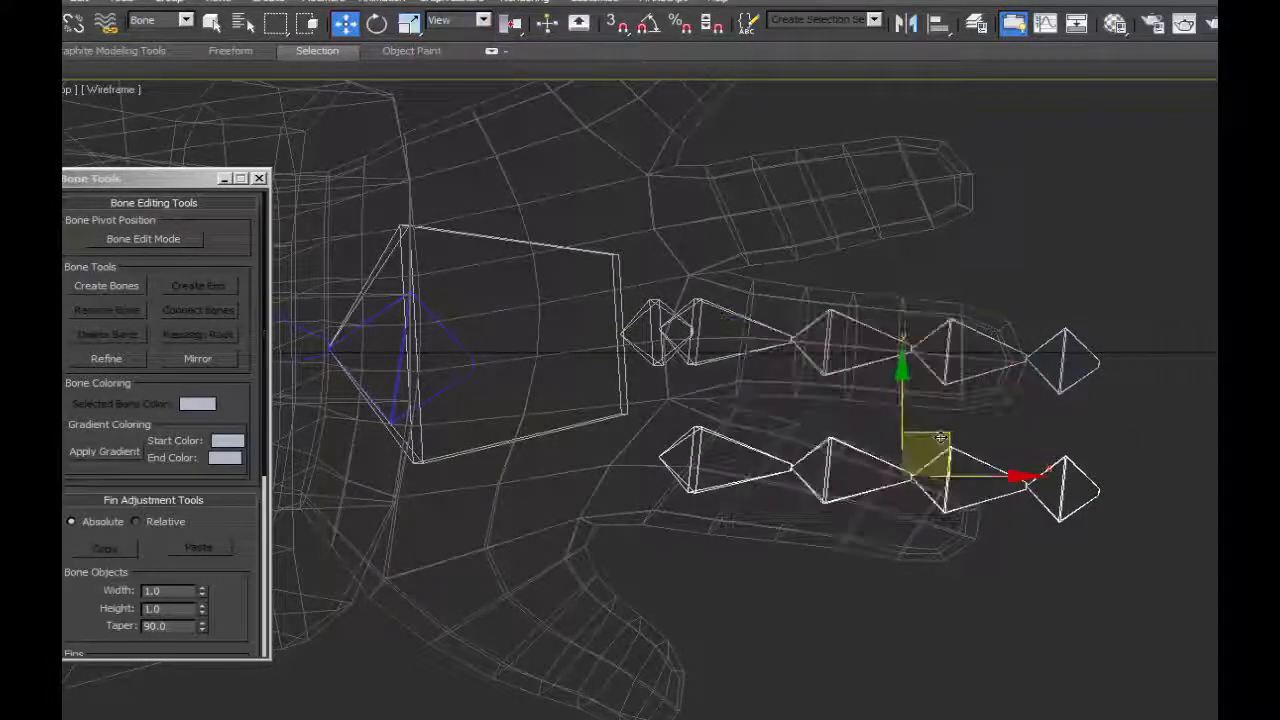
# Move the copied chain's root bone to the base of the finger beside the thumb and rotate it to follow that finger.
pyautogui.moveTo(703, 430); pyautogui.dragTo(646, 434)
pyautogui.press('e')
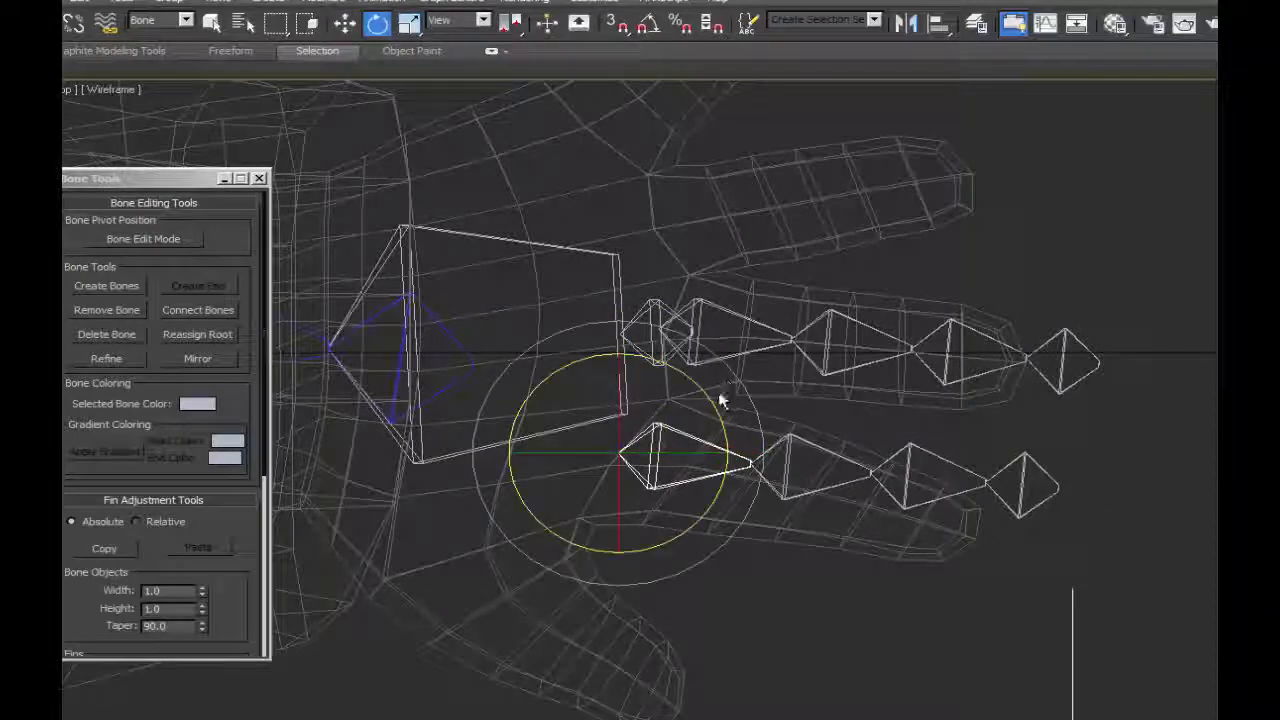
pyautogui.moveTo(722, 400); pyautogui.dragTo(716, 415)
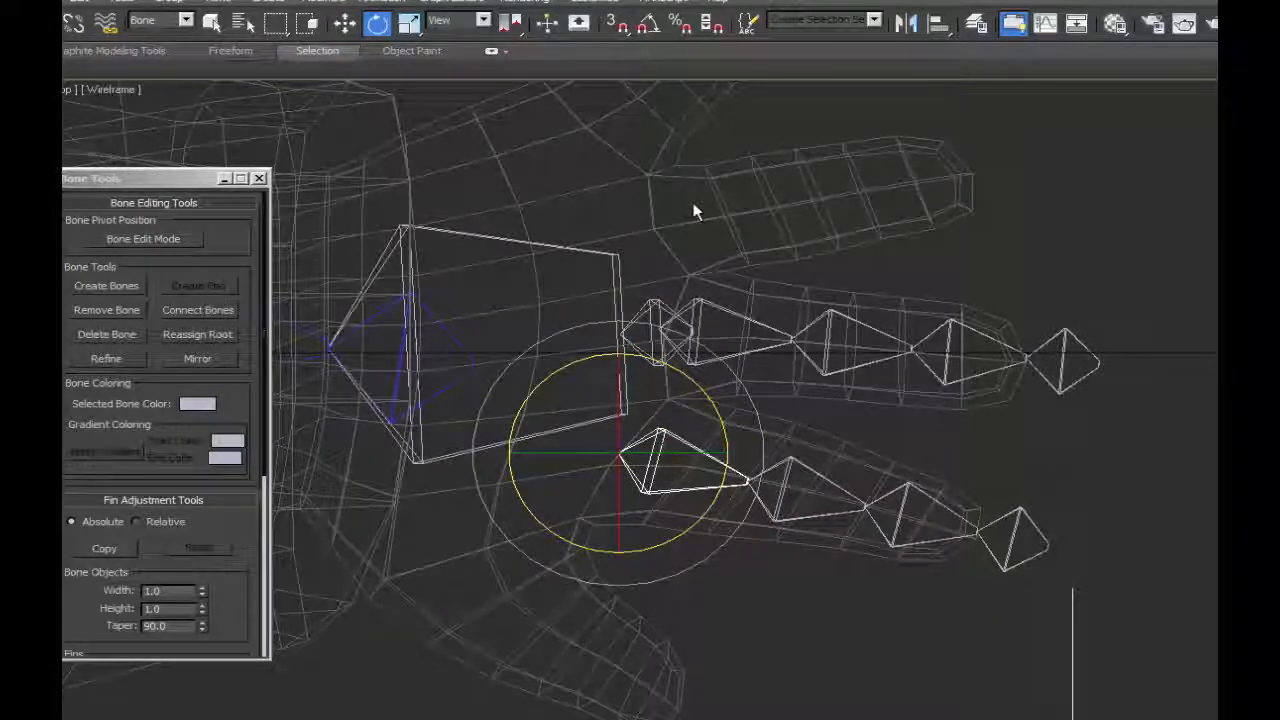
# Clone the index finger chain into the ring finger and rotate and move the copy to follow that finger.
pyautogui.click(693, 202)
pyautogui.press('q')
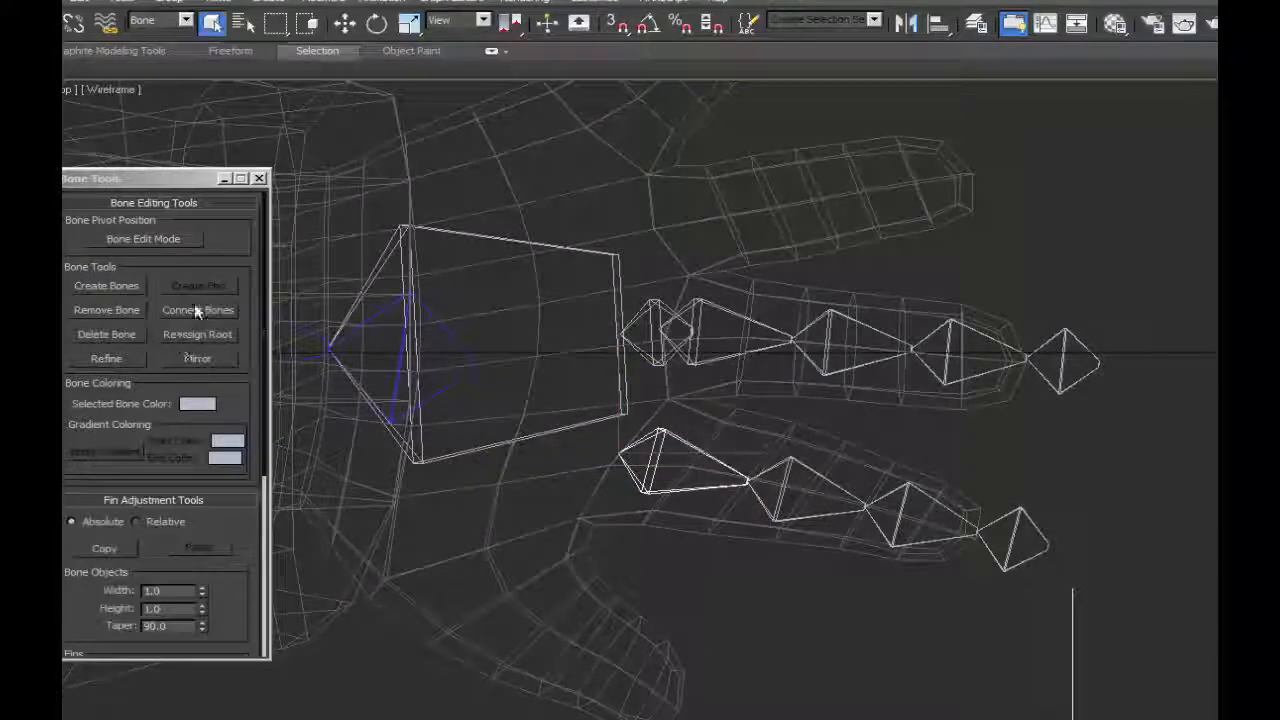
pyautogui.press('w')
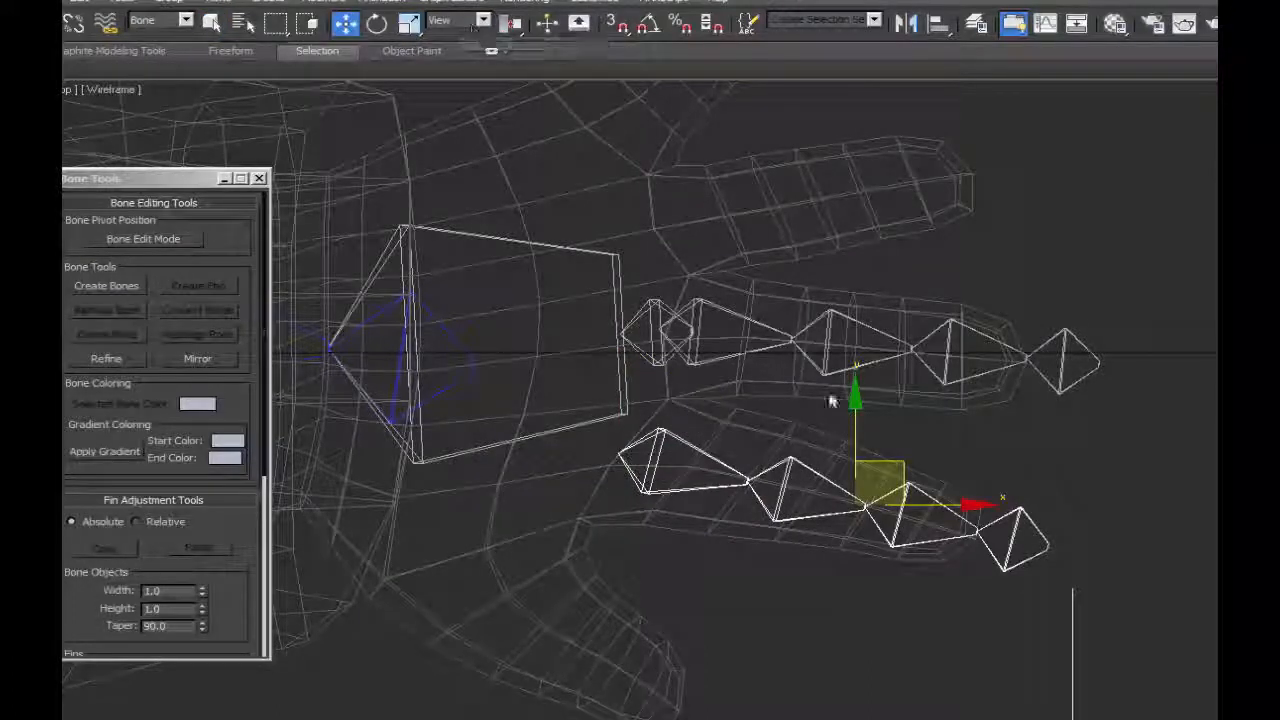
pyautogui.keyDown('shift'); pyautogui.moveTo(680, 443); pyautogui.dragTo(680, 171); pyautogui.keyUp('shift')
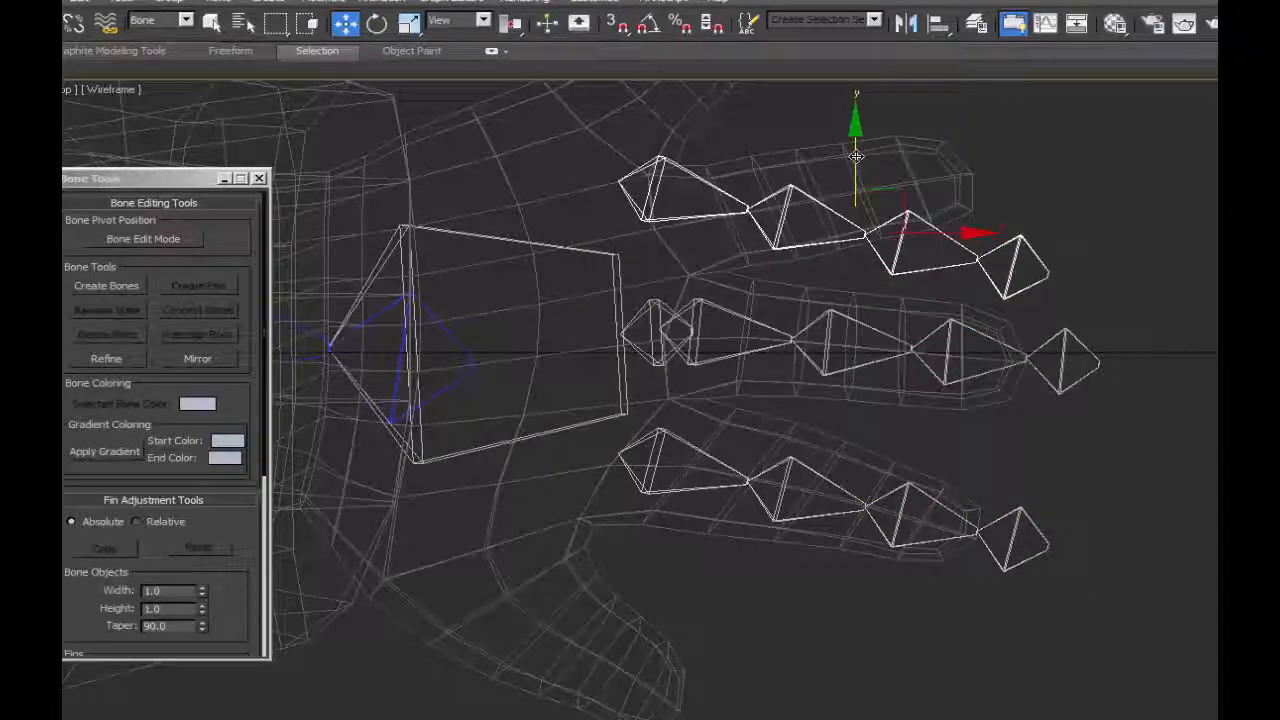
pyautogui.click(852, 502)
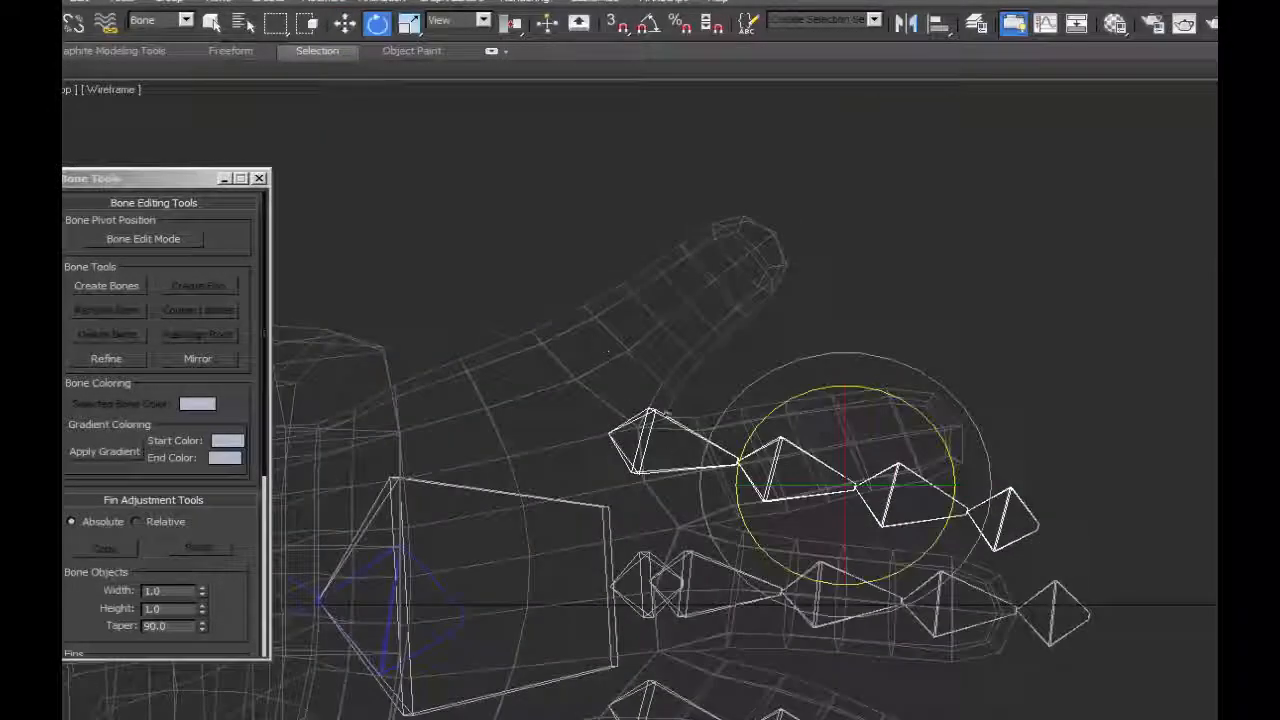
pyautogui.moveTo(707, 388); pyautogui.dragTo(690, 335)
pyautogui.press('w')
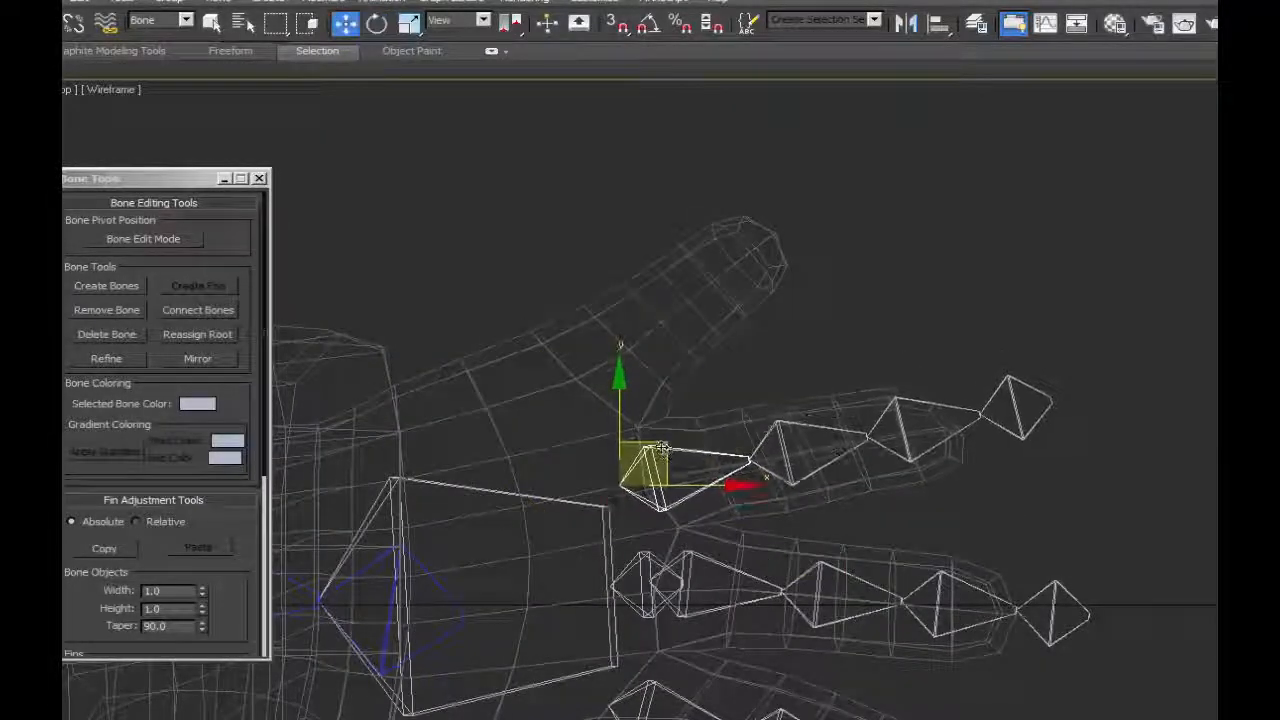
# Clone the whole ring finger chain into the little finger and move and rotate the copy to follow that finger.
pyautogui.click(712, 447)
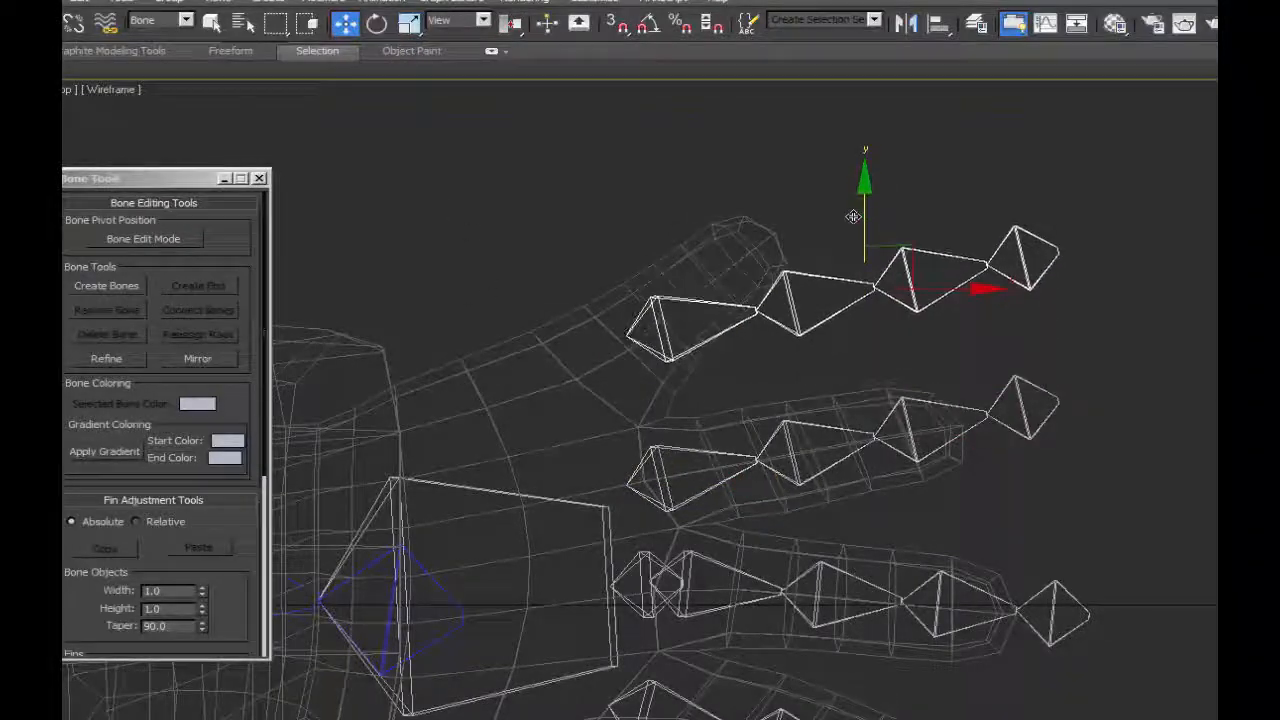
pyautogui.press('e')
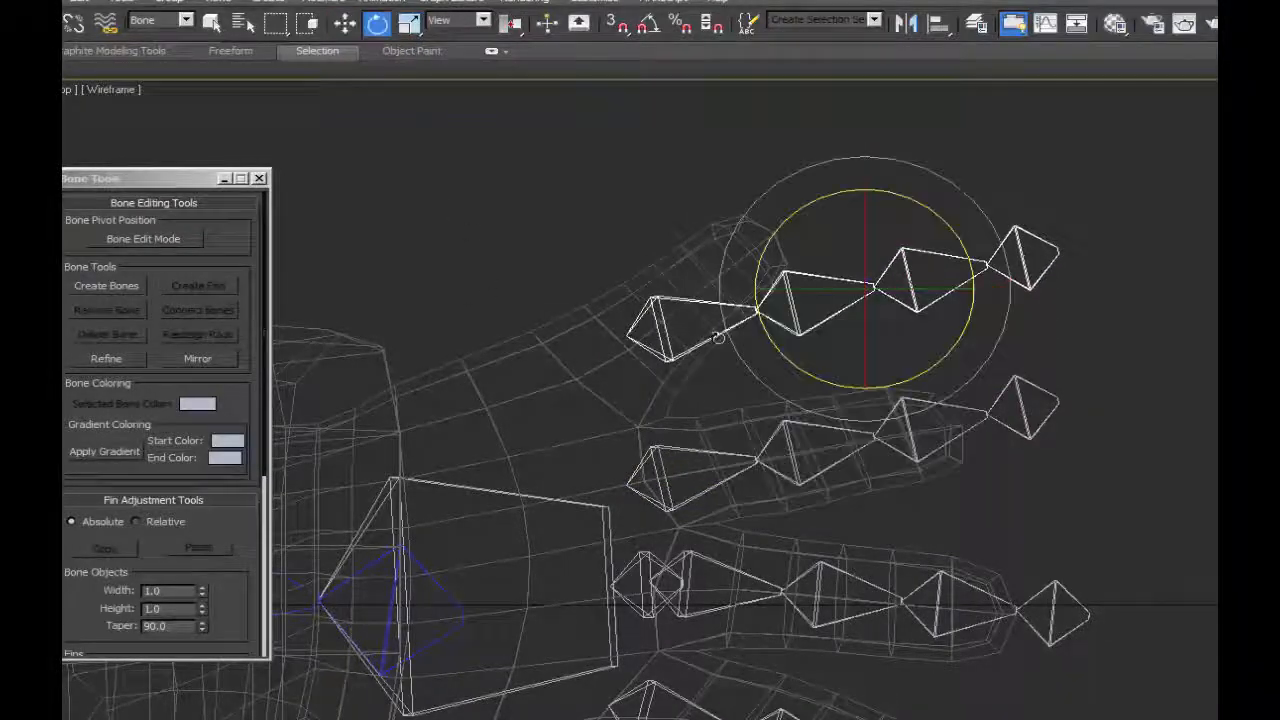
pyautogui.click(660, 322)
pyautogui.press('w')
pyautogui.moveTo(675, 304); pyautogui.dragTo(643, 299)
pyautogui.click(374, 25)
# In Bone Edit Mode, slide the little finger's joints and end bone inward along the local X axis so the chain fits the finger.
pyautogui.click(128, 242)
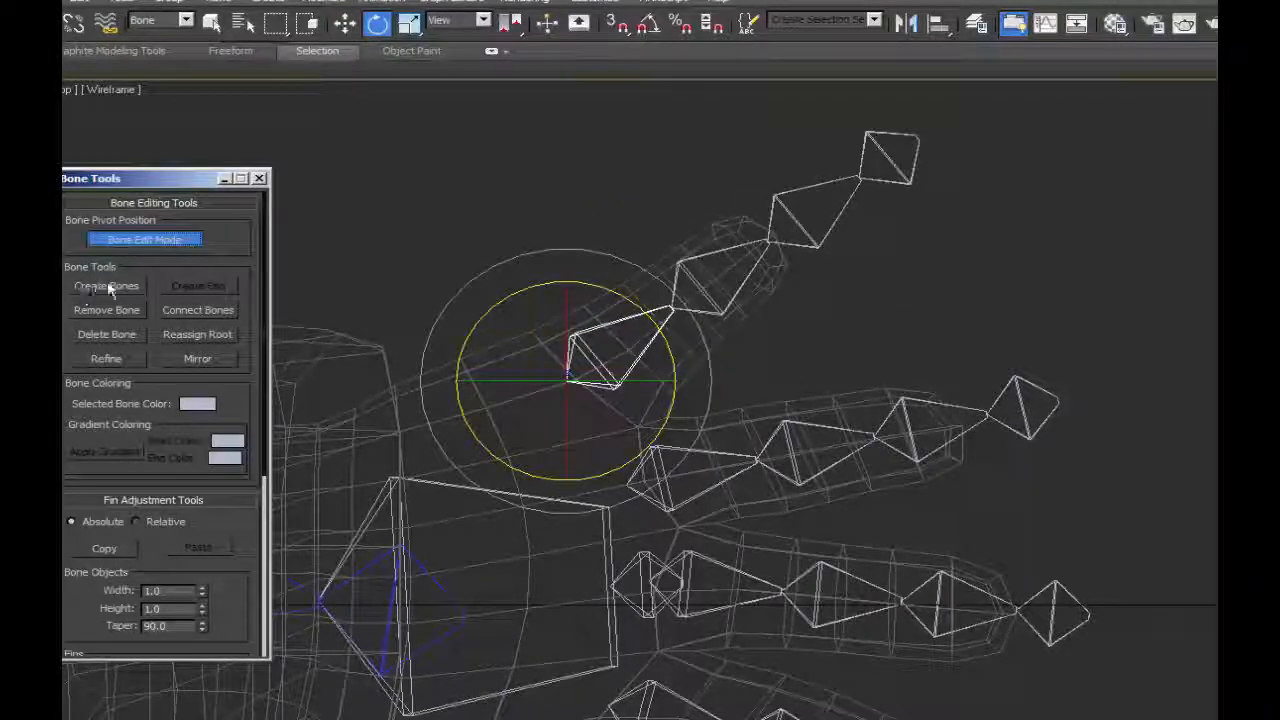
pyautogui.click(866, 172)
pyautogui.click(688, 305)
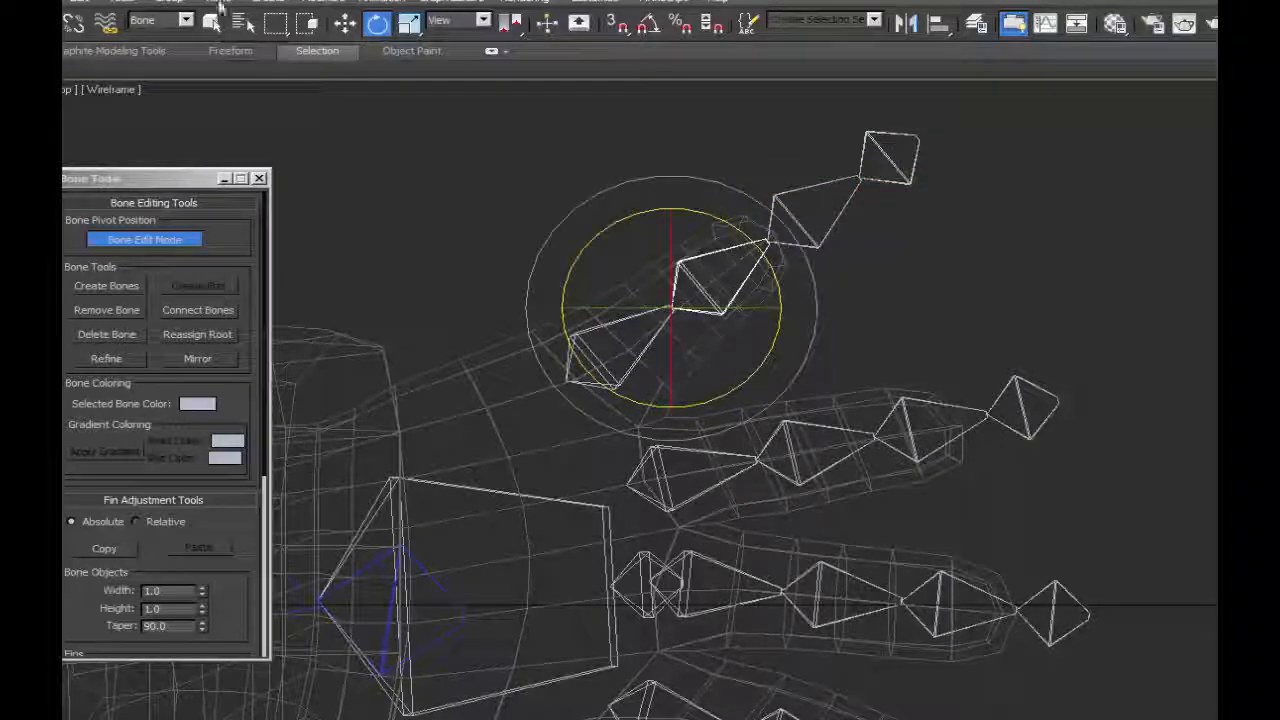
pyautogui.press('w')
pyautogui.moveTo(718, 266); pyautogui.dragTo(685, 289)
pyautogui.hotkey('ctrl', 'z')
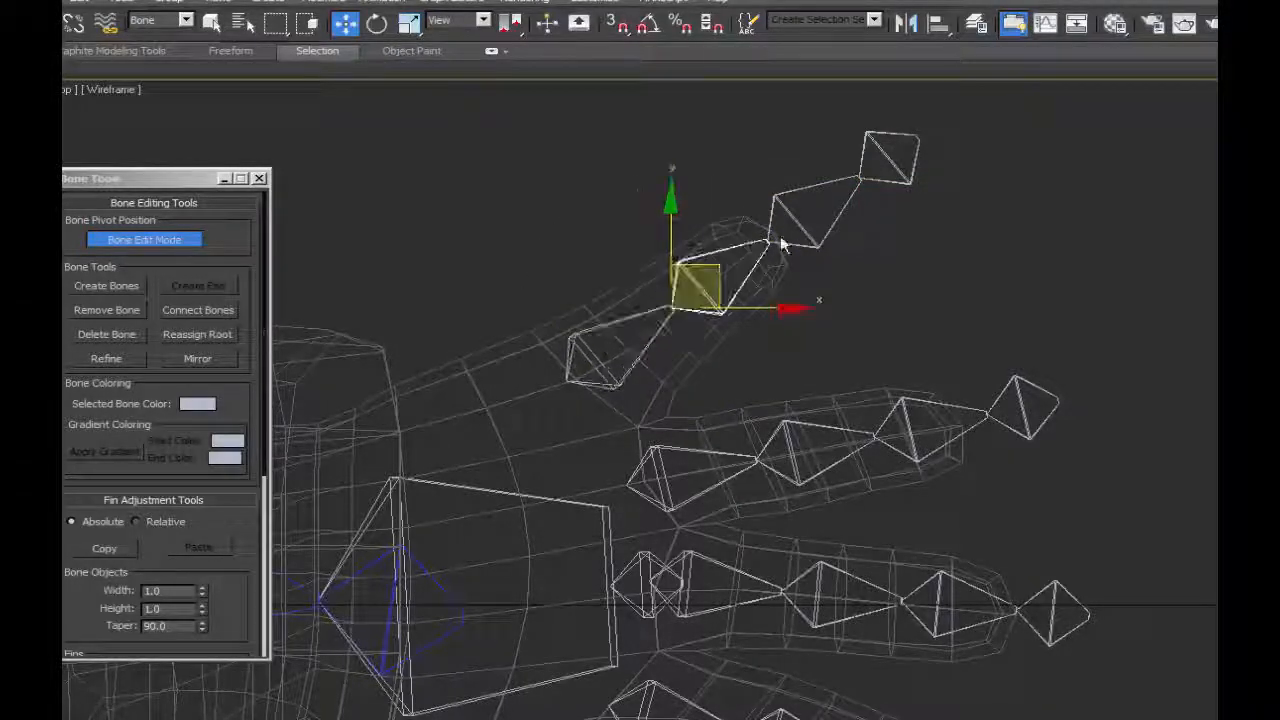
pyautogui.click(485, 22)
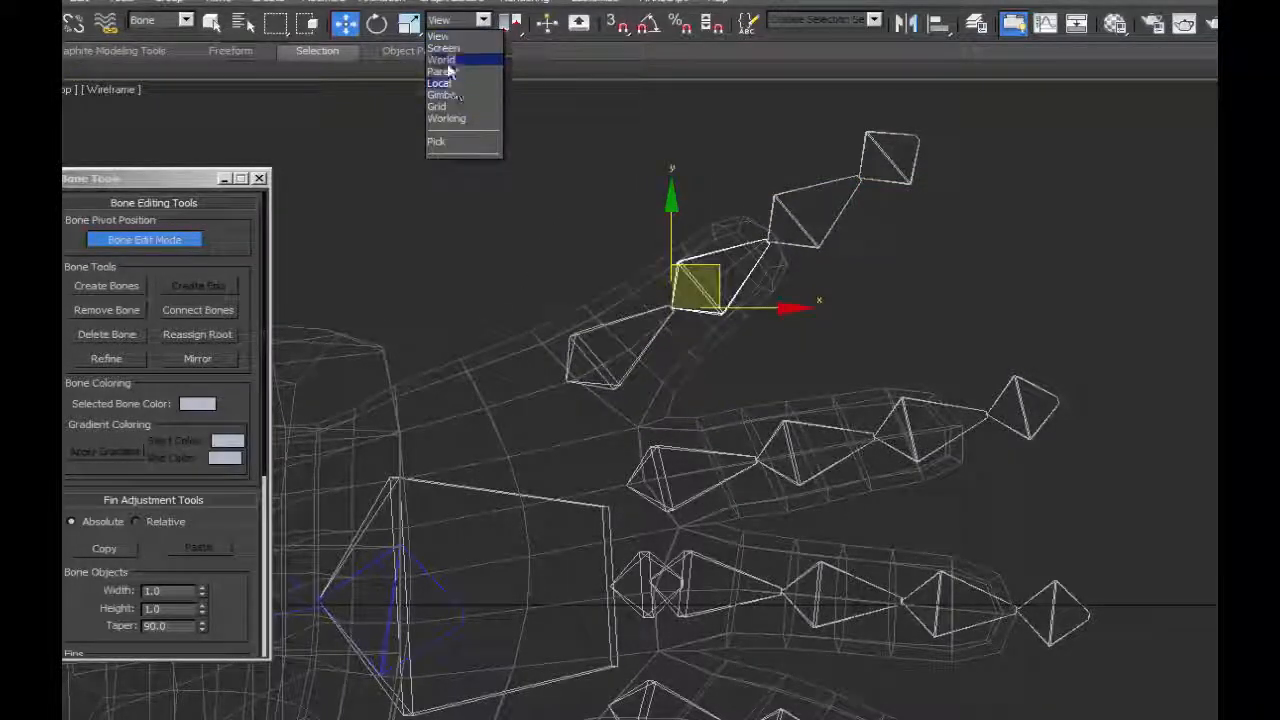
pyautogui.click(440, 83)
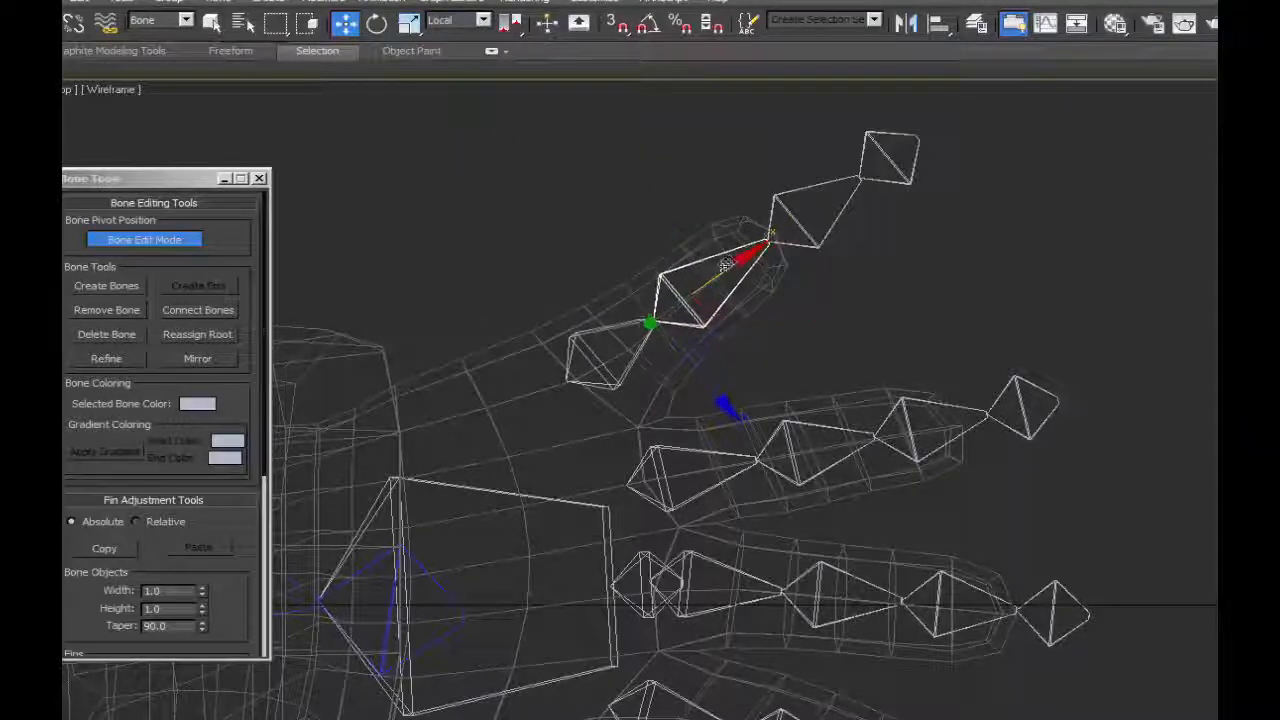
pyautogui.moveTo(726, 264); pyautogui.dragTo(718, 270)
pyautogui.moveTo(820, 208); pyautogui.dragTo(762, 248)
pyautogui.click(890, 158)
pyautogui.moveTo(925, 130); pyautogui.dragTo(844, 184)
# Slide the ring finger chain's joints and end bone inward along the local X axis to fit the fingertip.
pyautogui.moveTo(830, 446); pyautogui.dragTo(823, 448)
pyautogui.click(1045, 403)
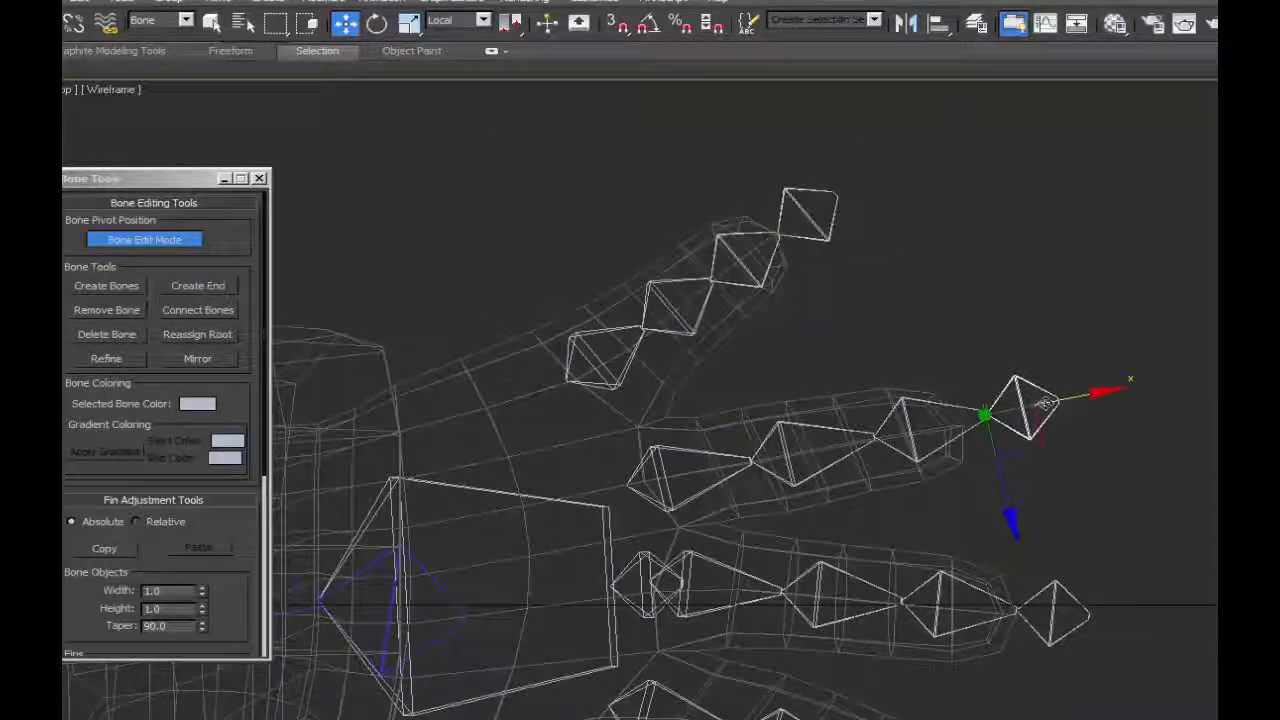
pyautogui.moveTo(1045, 403); pyautogui.dragTo(1019, 409)
pyautogui.click(912, 426)
pyautogui.moveTo(938, 422); pyautogui.dragTo(923, 426)
# Fine-tune the end bones and joints of the middle and index finger chains along their local X axes.
pyautogui.moveTo(1046, 600); pyautogui.dragTo(1044, 416, button='middle')
pyautogui.click(1045, 416)
pyautogui.click(1035, 617)
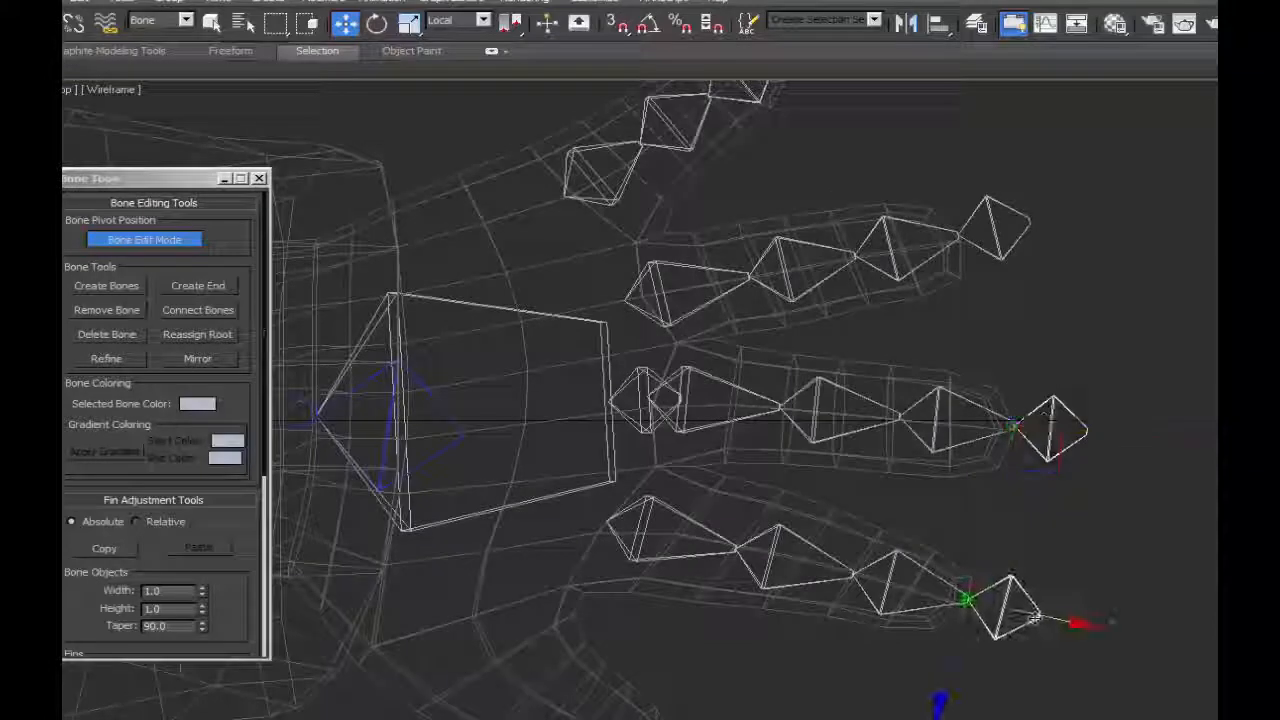
pyautogui.moveTo(1035, 617); pyautogui.dragTo(928, 594)
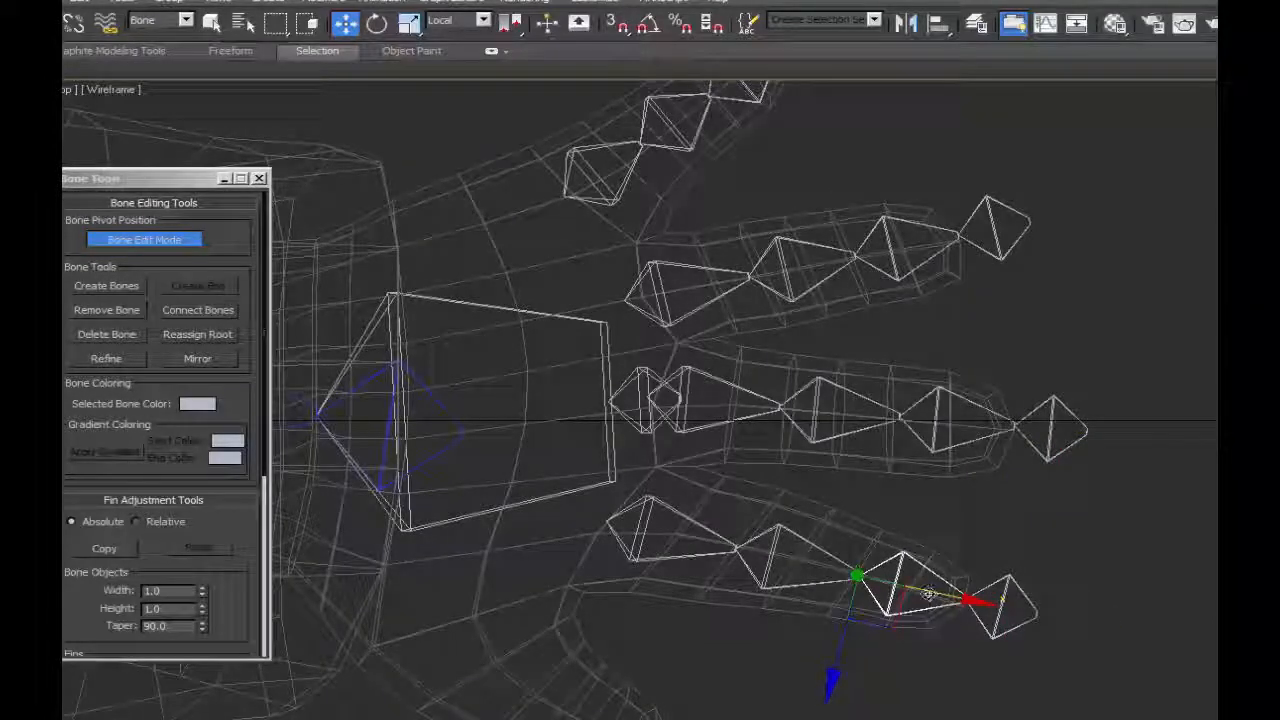
pyautogui.click(803, 418)
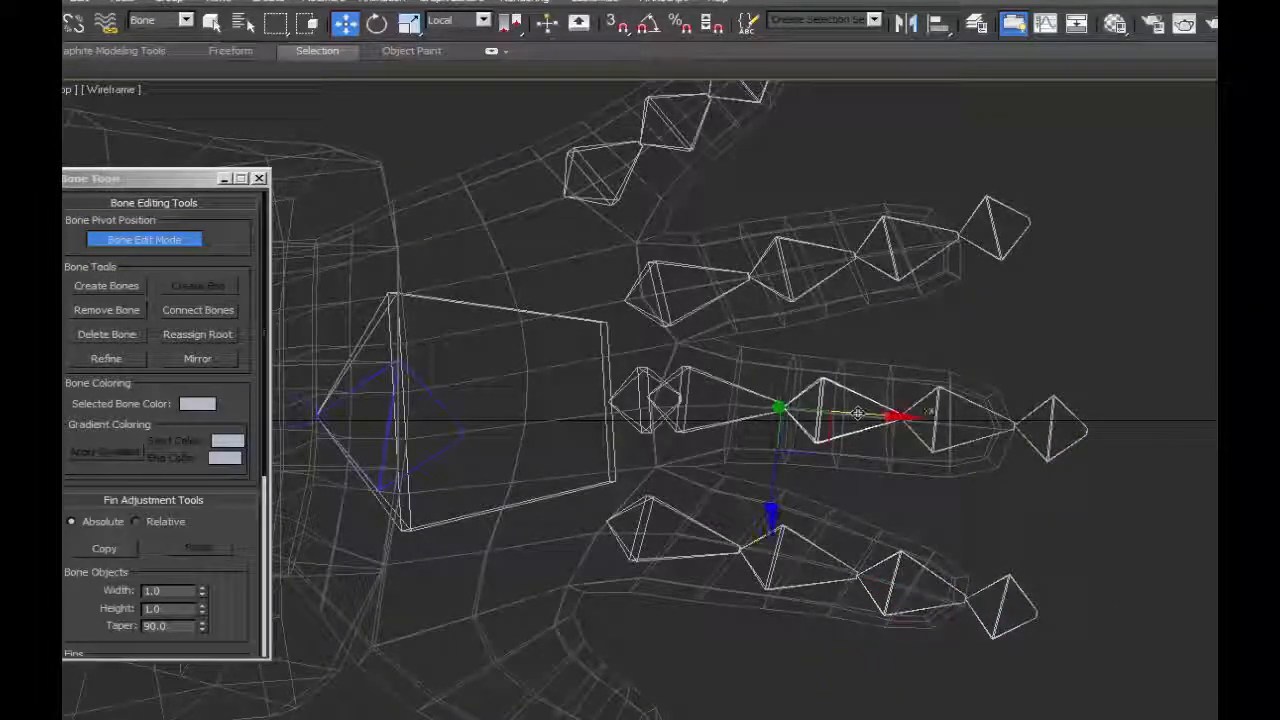
# Leave Bone Edit Mode, clone the index finger chain onto the thumb in the View coordinate system, and rotate the copy to follow the thumb.
pyautogui.moveTo(687, 518); pyautogui.dragTo(845, 400, button='middle')
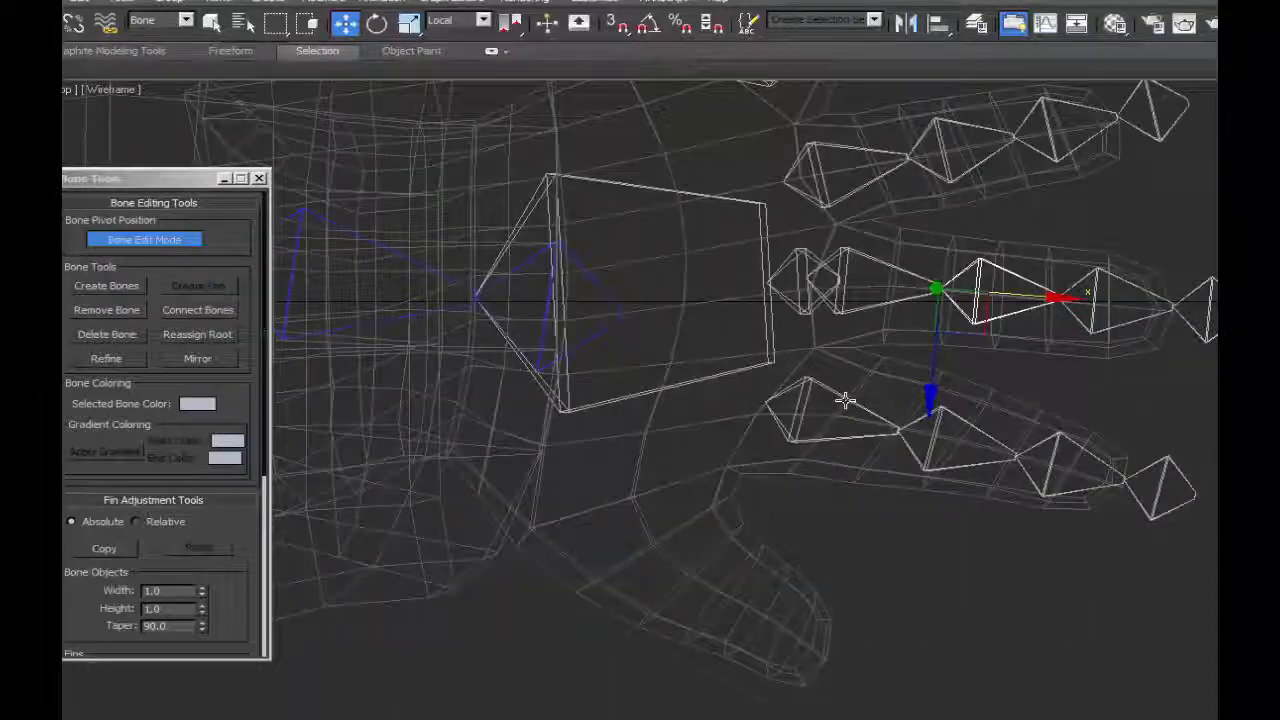
pyautogui.click(845, 400)
pyautogui.click(144, 239)
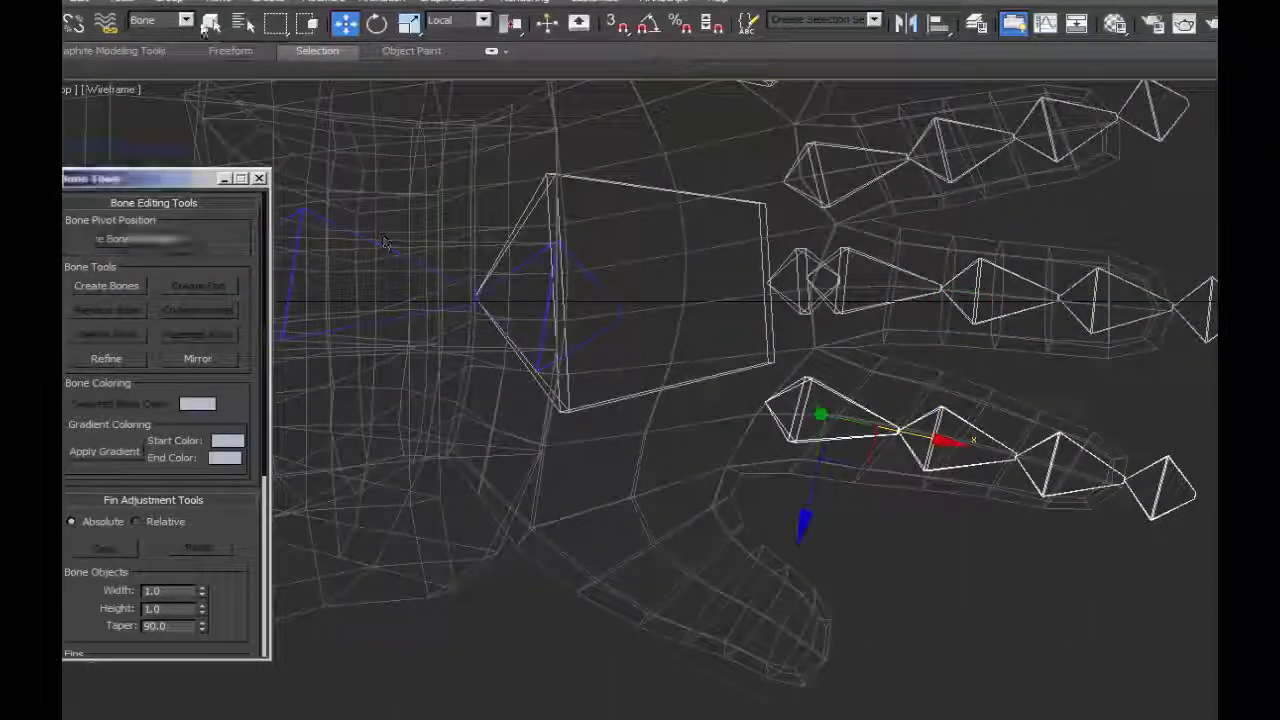
pyautogui.click(483, 20)
pyautogui.click(440, 36)
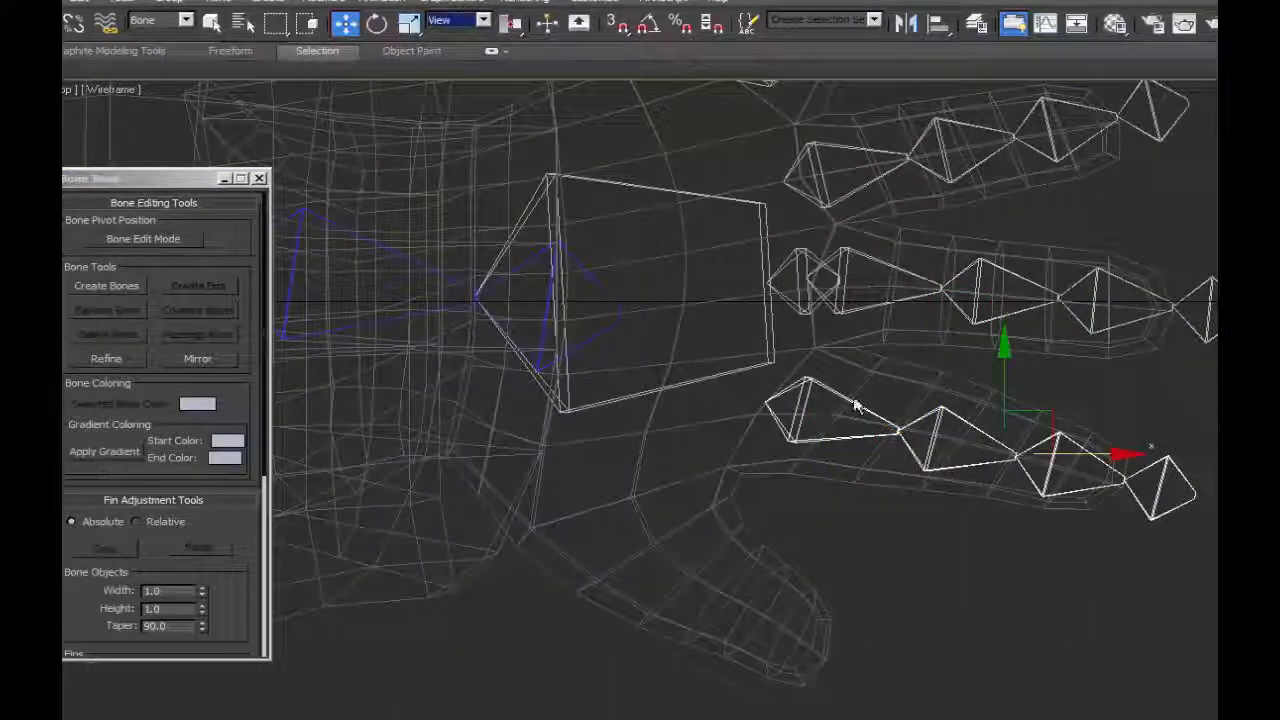
pyautogui.moveTo(1052, 425); pyautogui.dragTo(678, 425)
pyautogui.press('e')
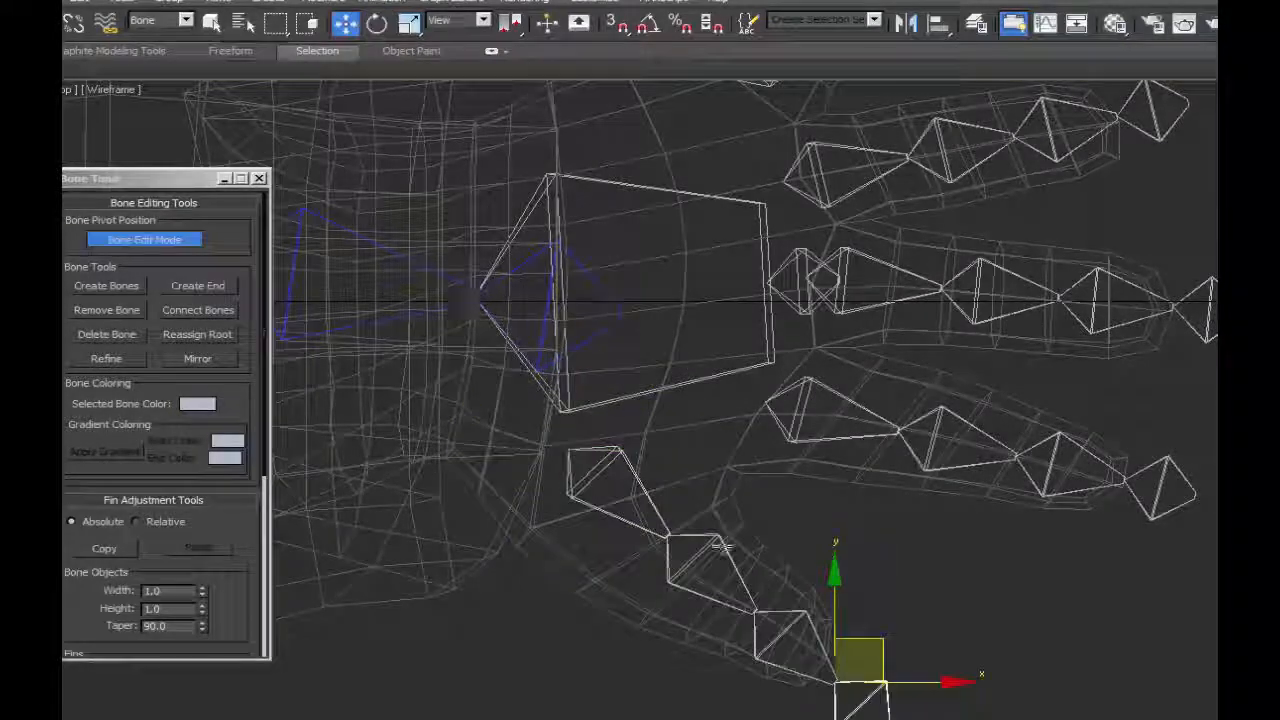
# In Bone Edit Mode, shift the thumb chain's joints and end bone inward in the top view to fit the thumb's length and bend.
pyautogui.click(685, 534)
pyautogui.moveTo(709, 496); pyautogui.dragTo(686, 508)
pyautogui.click(778, 616)
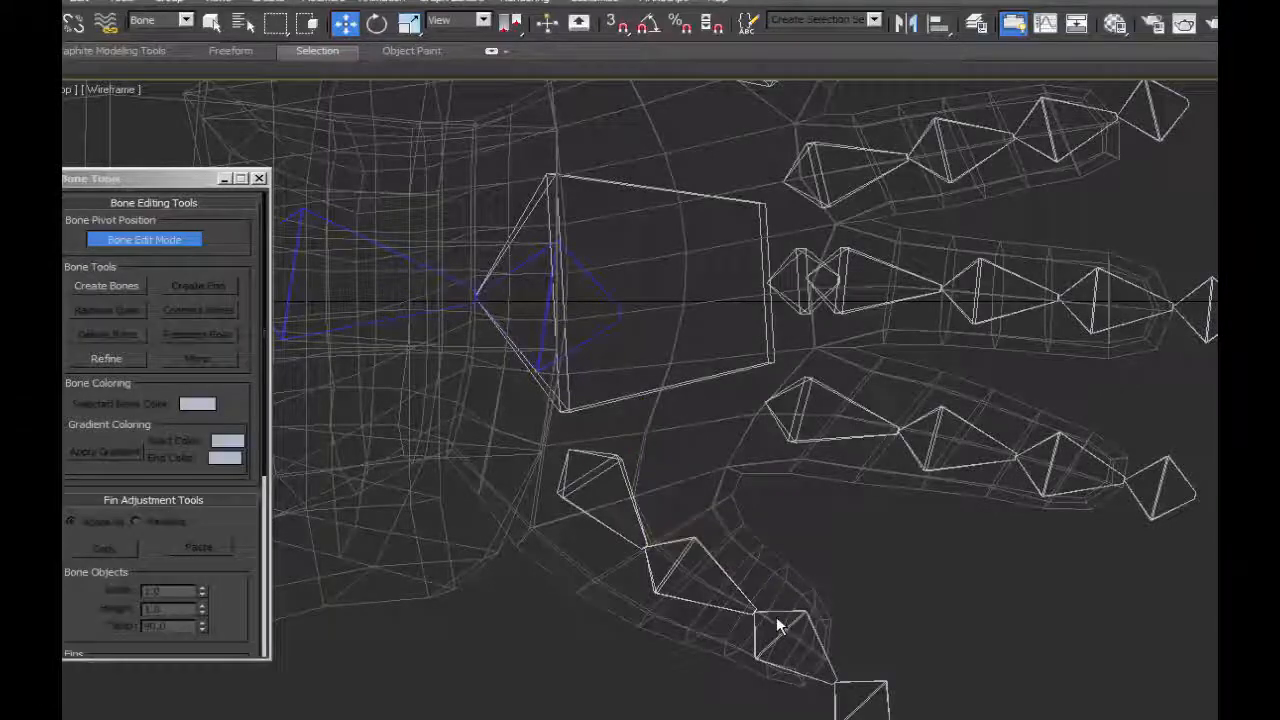
pyautogui.click(852, 683)
pyautogui.moveTo(875, 637); pyautogui.dragTo(866, 624)
pyautogui.click(783, 612)
pyautogui.moveTo(785, 580); pyautogui.dragTo(767, 574)
# In a shaded perspective view with Bone Edit Mode off, lower the middle finger chain along Z into its finger.
pyautogui.moveTo(931, 264); pyautogui.dragTo(896, 379, button='middle')
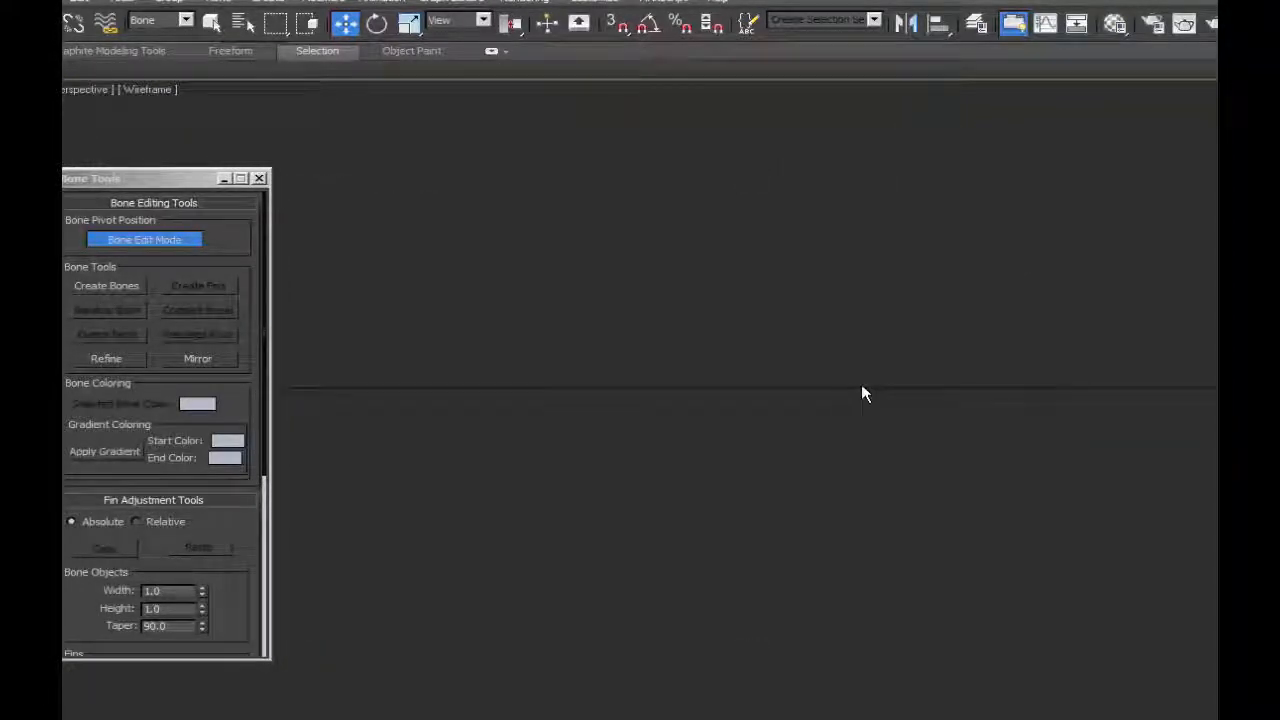
pyautogui.press('z')
pyautogui.scroll(-5, 861, 385)
pyautogui.moveTo(861, 385)
pyautogui.keyDown('alt'); pyautogui.mouseDown(button='middle')
pyautogui.moveTo(726, 349)
pyautogui.moveTo(693, 380)
pyautogui.moveTo(690, 404)
pyautogui.mouseUp(button='middle'); pyautogui.keyUp('alt')
pyautogui.press('F3')
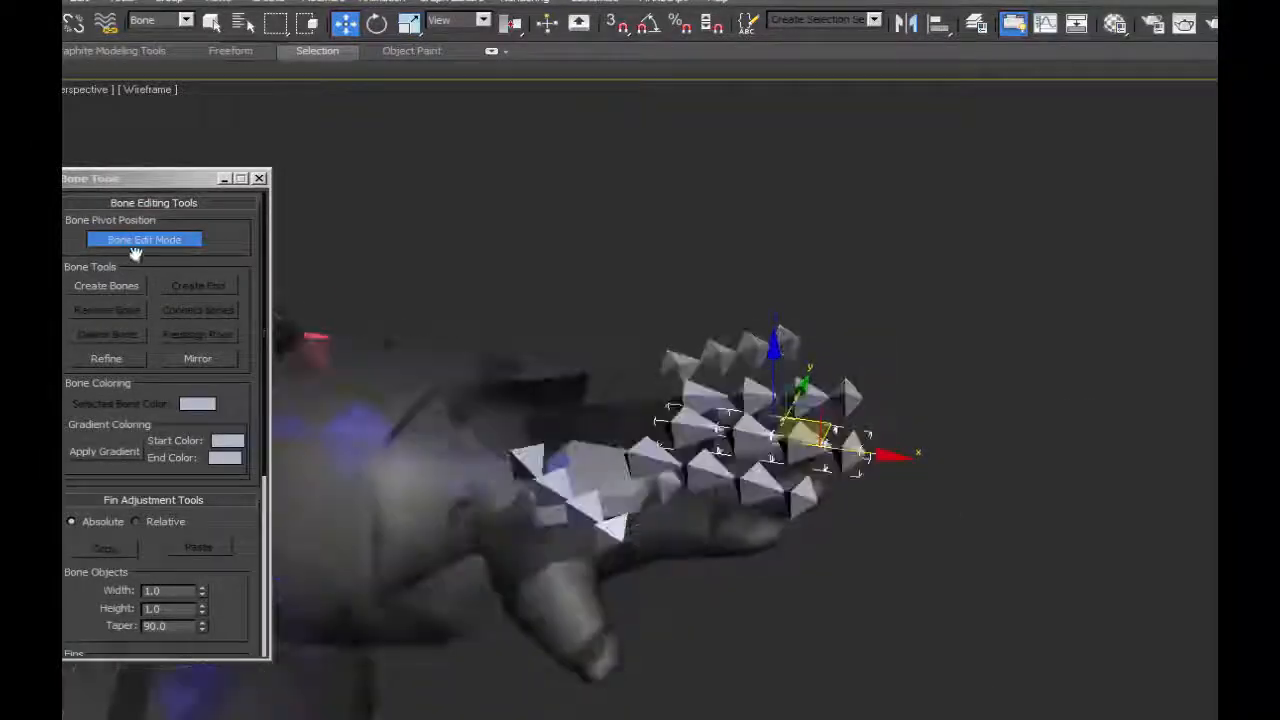
pyautogui.click(132, 243)
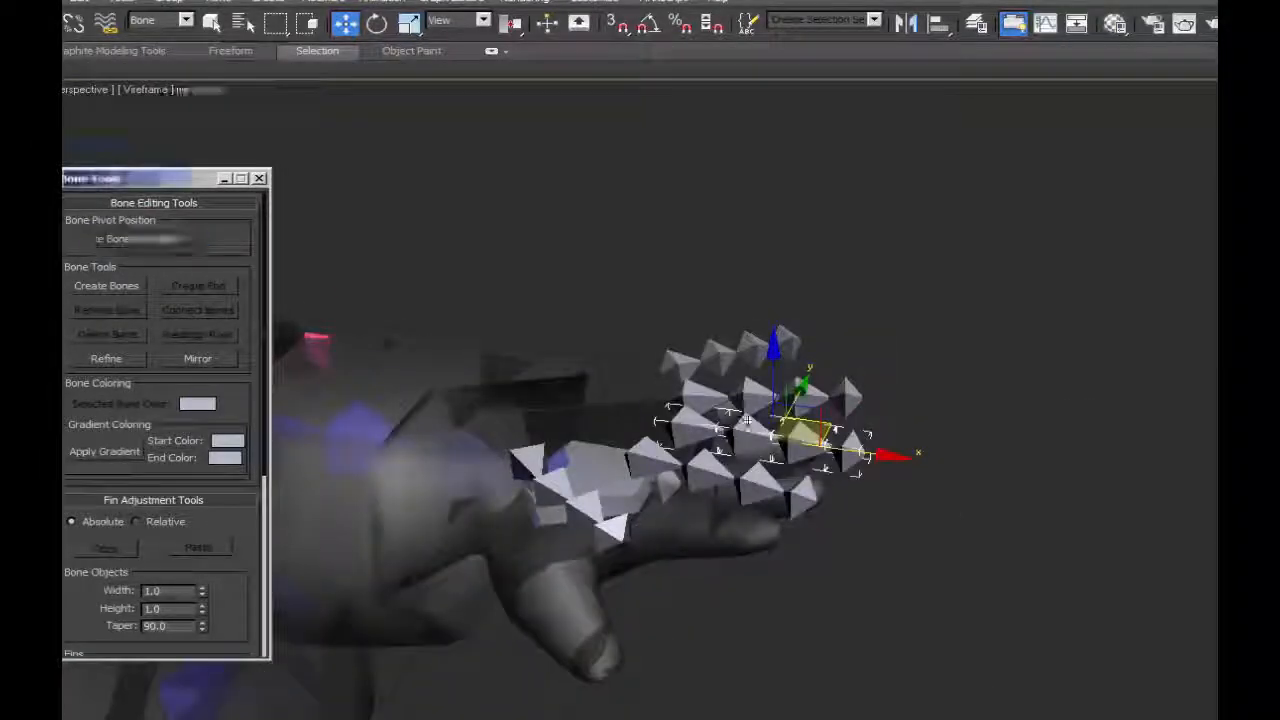
pyautogui.click(689, 432)
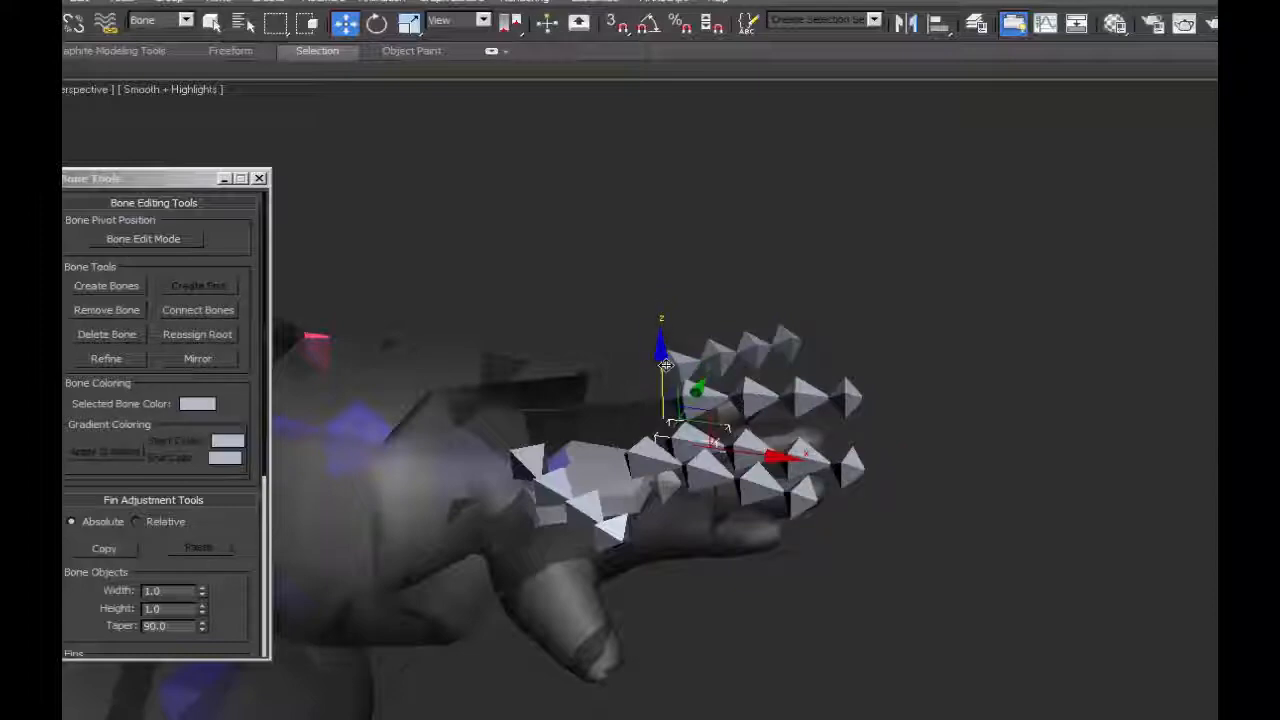
pyautogui.moveTo(665, 377); pyautogui.dragTo(665, 393)
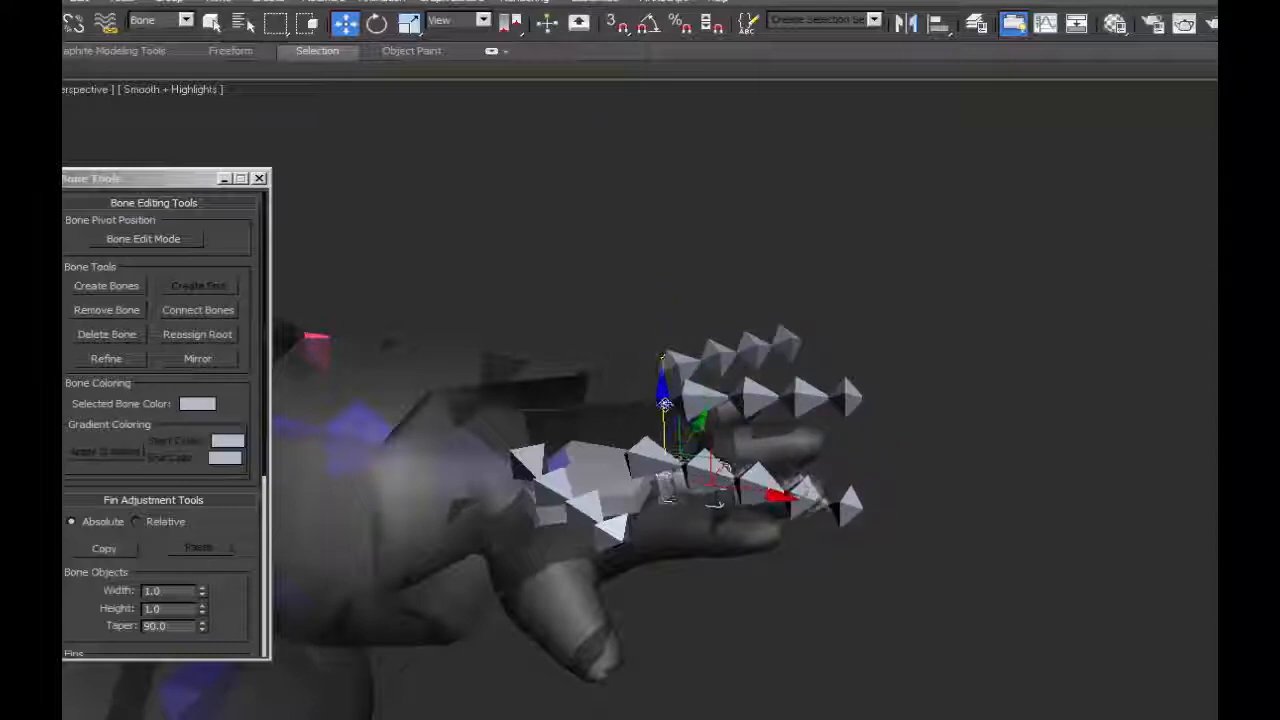
pyautogui.keyDown('alt'); pyautogui.moveTo(665, 403); pyautogui.dragTo(710, 374, button='middle'); pyautogui.keyUp('alt')
# Turn on edged faces and lower the ring finger chain along Z into its finger.
pyautogui.scroll(4, 705, 440)
pyautogui.keyDown('alt'); pyautogui.moveTo(652, 508); pyautogui.dragTo(770, 540, button='middle'); pyautogui.keyUp('alt')
pyautogui.press('F4')
pyautogui.doubleClick(738, 274)
pyautogui.click(738, 274)
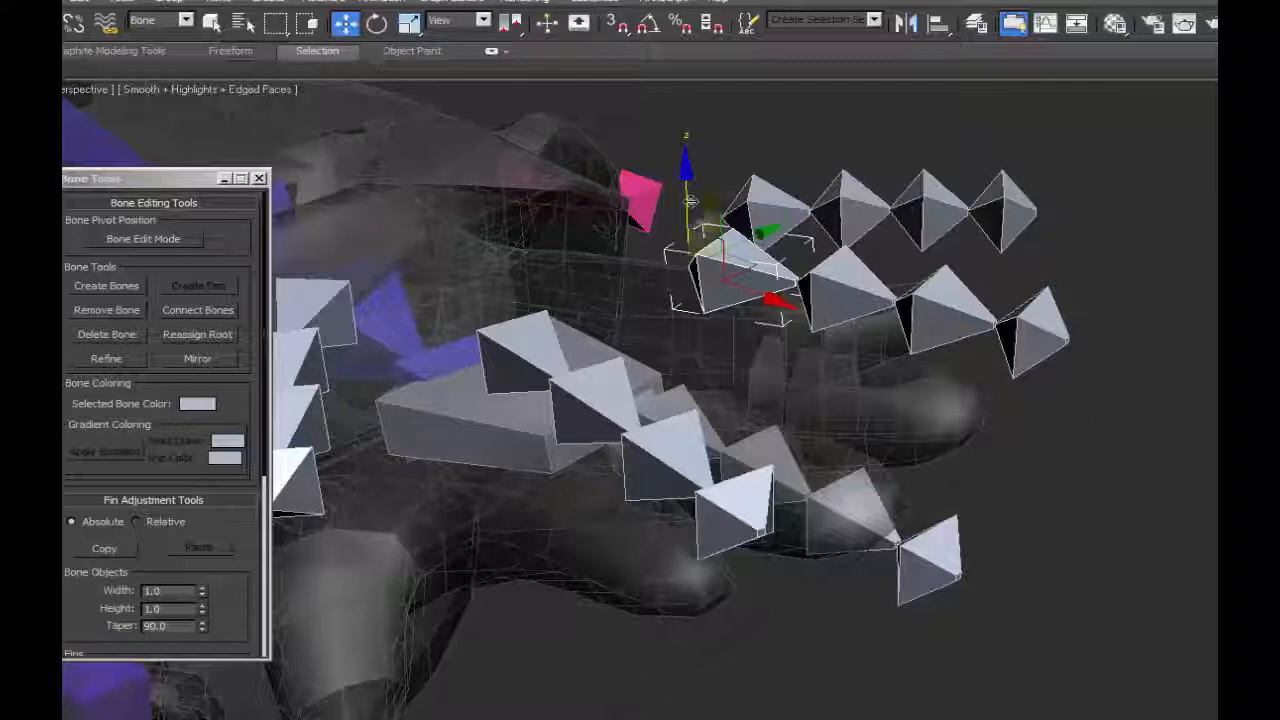
pyautogui.moveTo(686, 170); pyautogui.dragTo(688, 268)
# Lower the little finger and index finger chains along Z into their fingers.
pyautogui.keyDown('alt'); pyautogui.moveTo(1080, 436); pyautogui.dragTo(851, 369, button='middle'); pyautogui.keyUp('alt')
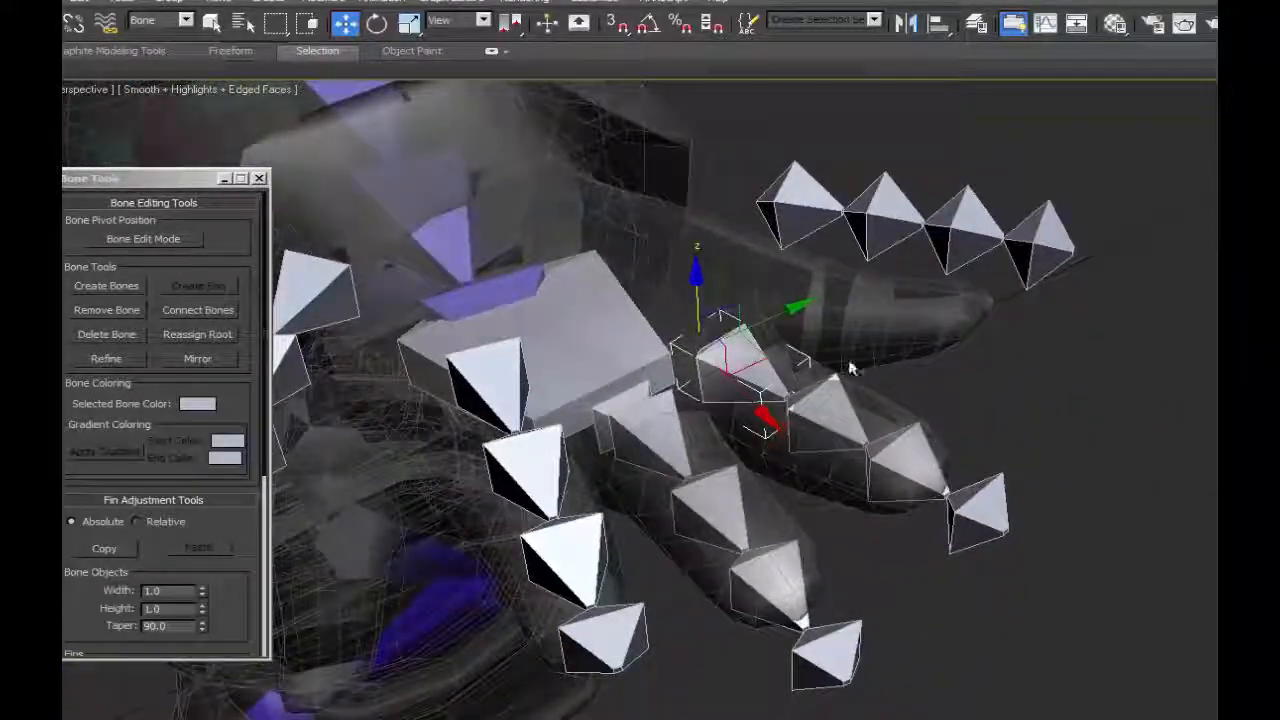
pyautogui.keyDown('alt'); pyautogui.moveTo(700, 288); pyautogui.dragTo(939, 455, button='middle'); pyautogui.keyUp('alt')
pyautogui.click(820, 220)
pyautogui.moveTo(784, 142); pyautogui.dragTo(758, 224)
pyautogui.keyDown('alt'); pyautogui.moveTo(758, 224); pyautogui.dragTo(794, 363, button='middle'); pyautogui.keyUp('alt')
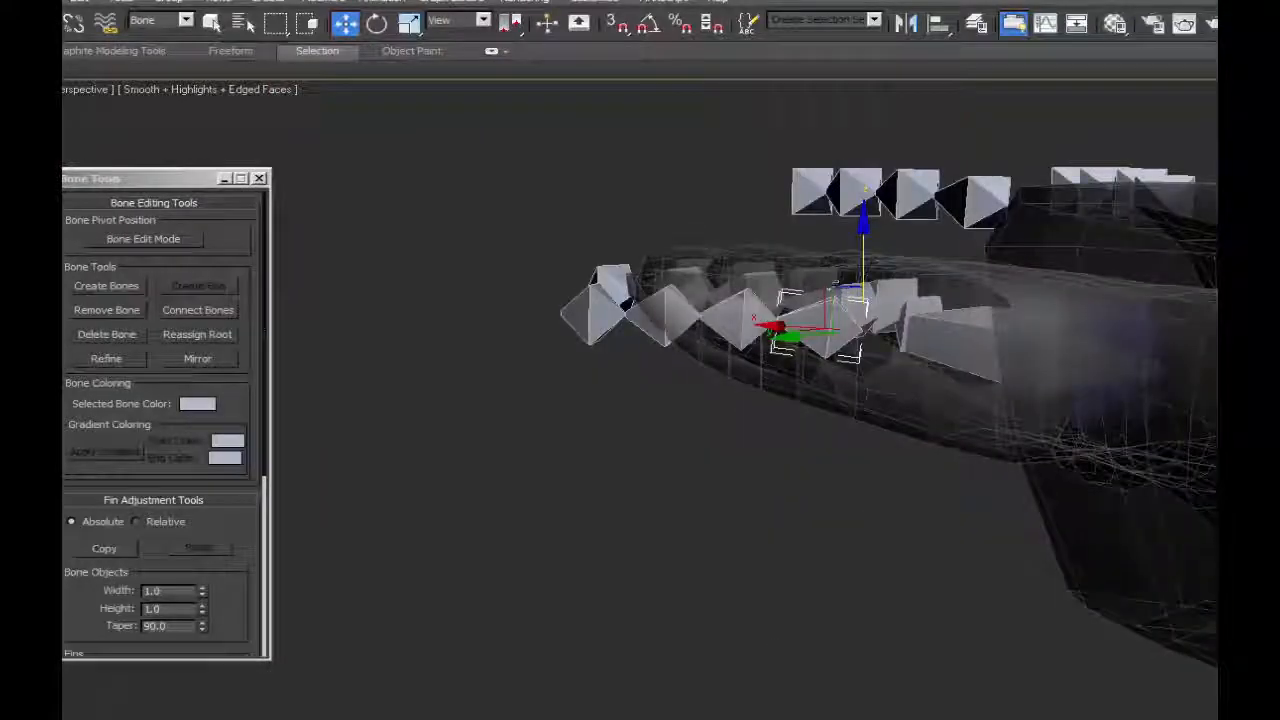
pyautogui.keyDown('alt'); pyautogui.moveTo(727, 290); pyautogui.dragTo(998, 396, button='middle'); pyautogui.keyUp('alt')
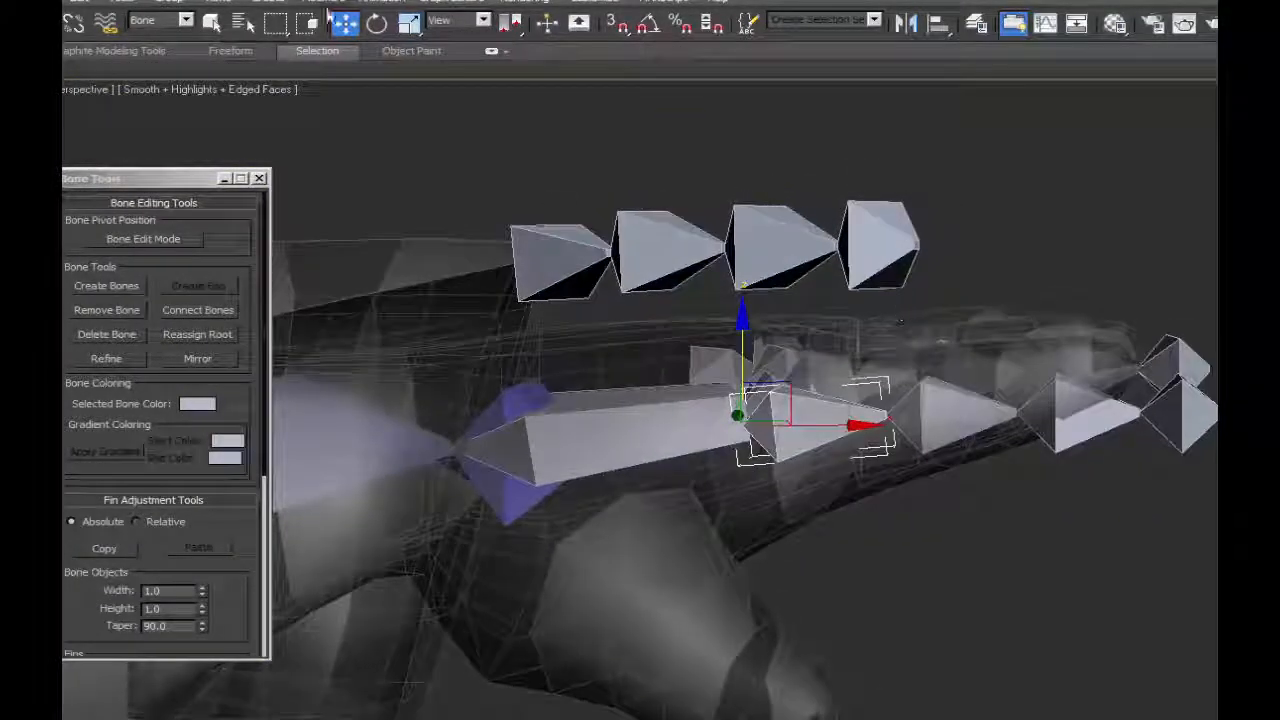
# Rotate the index, middle and little finger chains slightly at their root bones to follow the fingers' slope, nudging the index chain's height.
pyautogui.click(376, 22)
pyautogui.moveTo(803, 343); pyautogui.dragTo(808, 340)
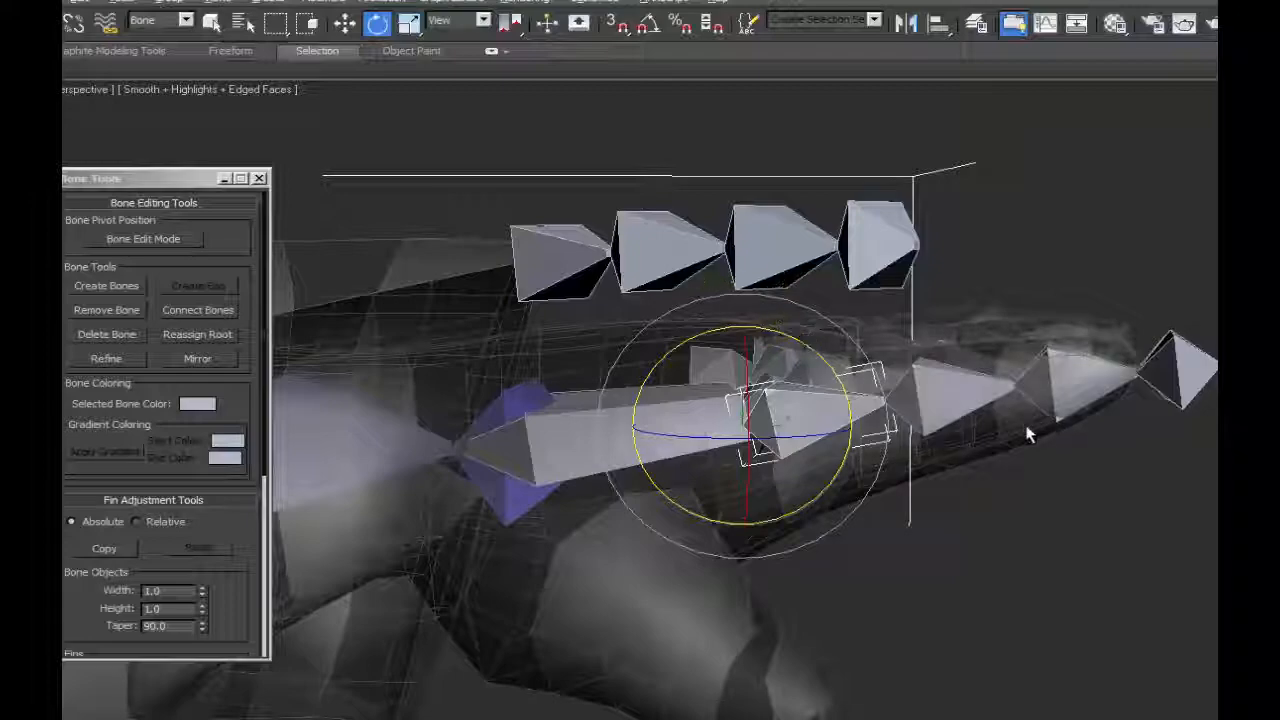
pyautogui.hotkey('ctrl', 'z')
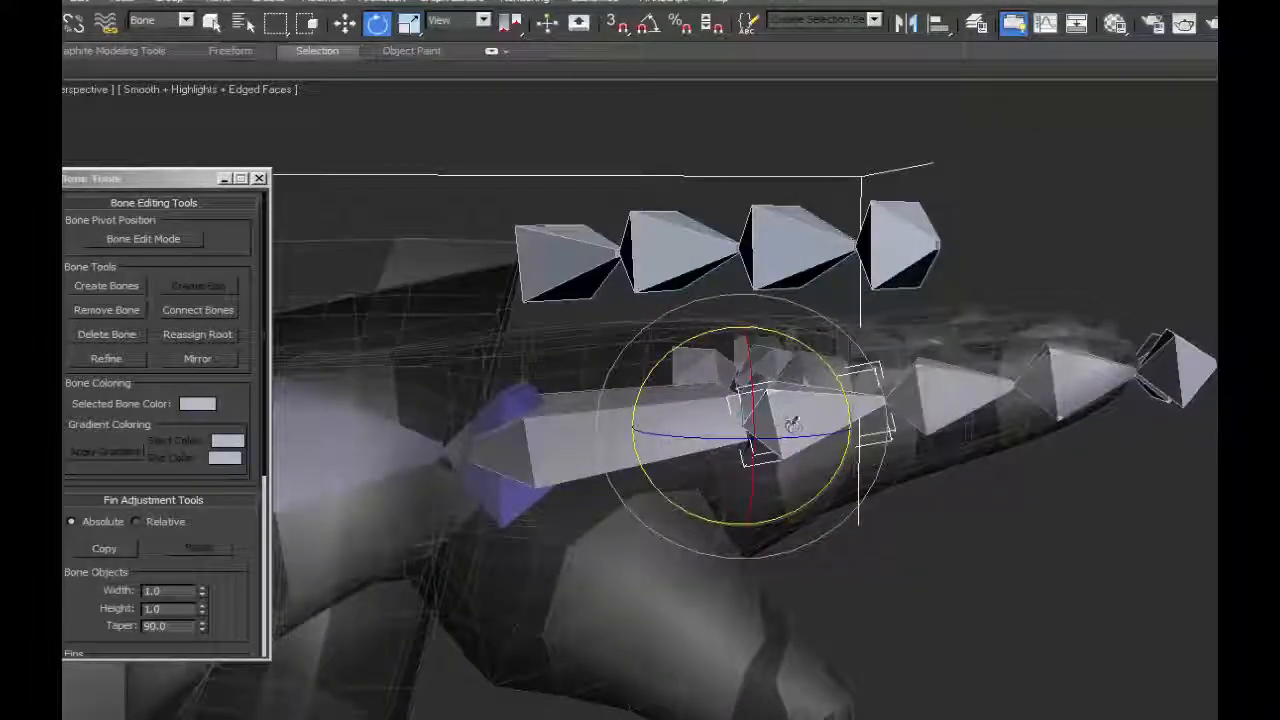
pyautogui.keyDown('alt'); pyautogui.moveTo(879, 450); pyautogui.dragTo(846, 463, button='middle'); pyautogui.keyUp('alt')
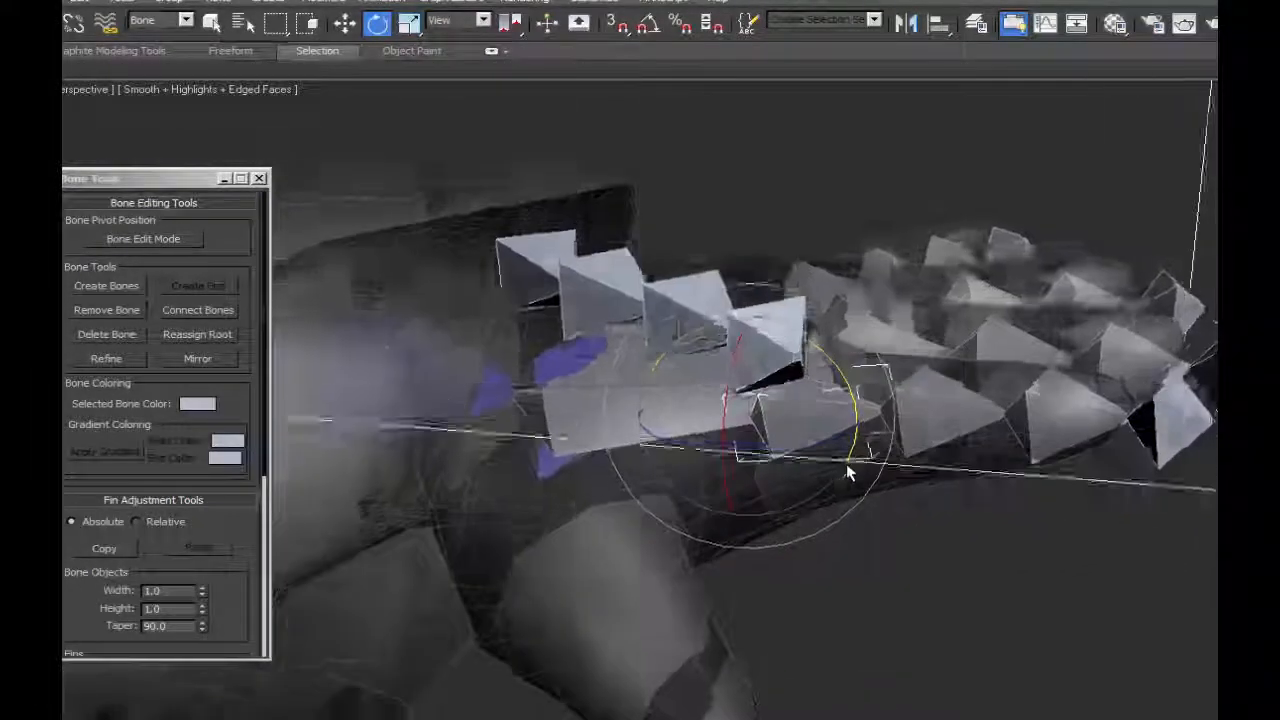
pyautogui.press('w')
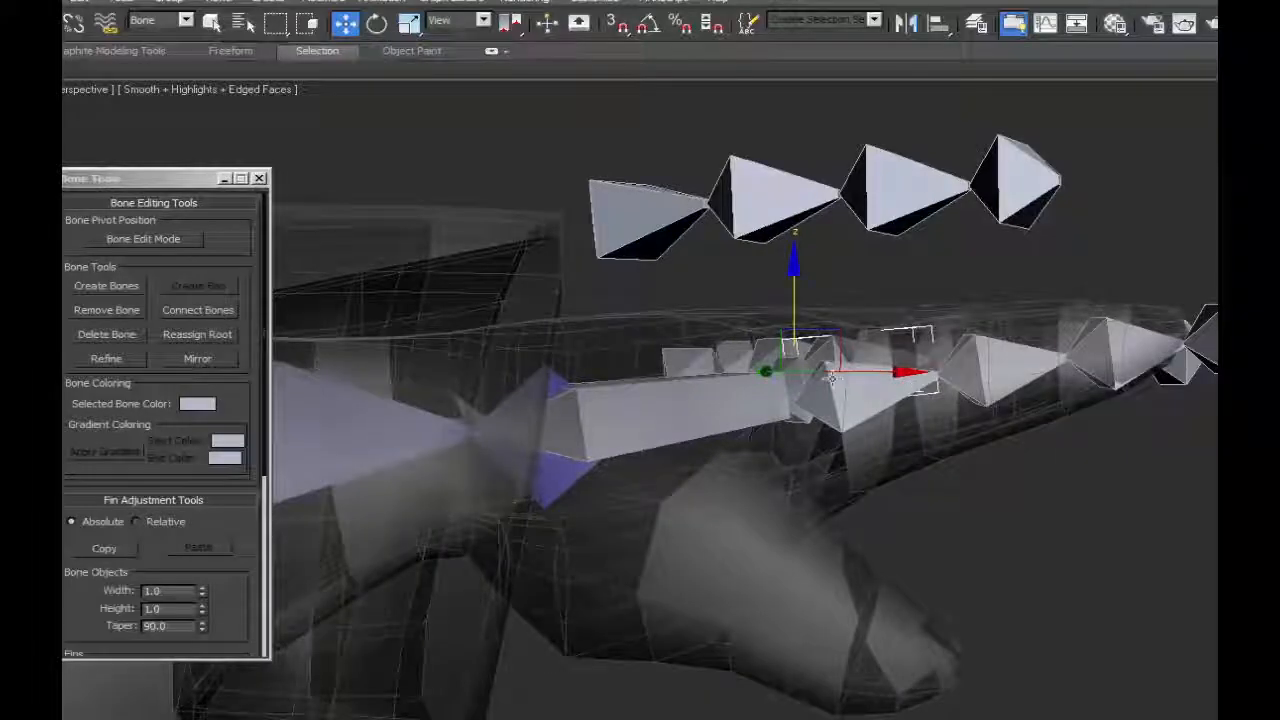
pyautogui.moveTo(831, 377); pyautogui.dragTo(830, 393)
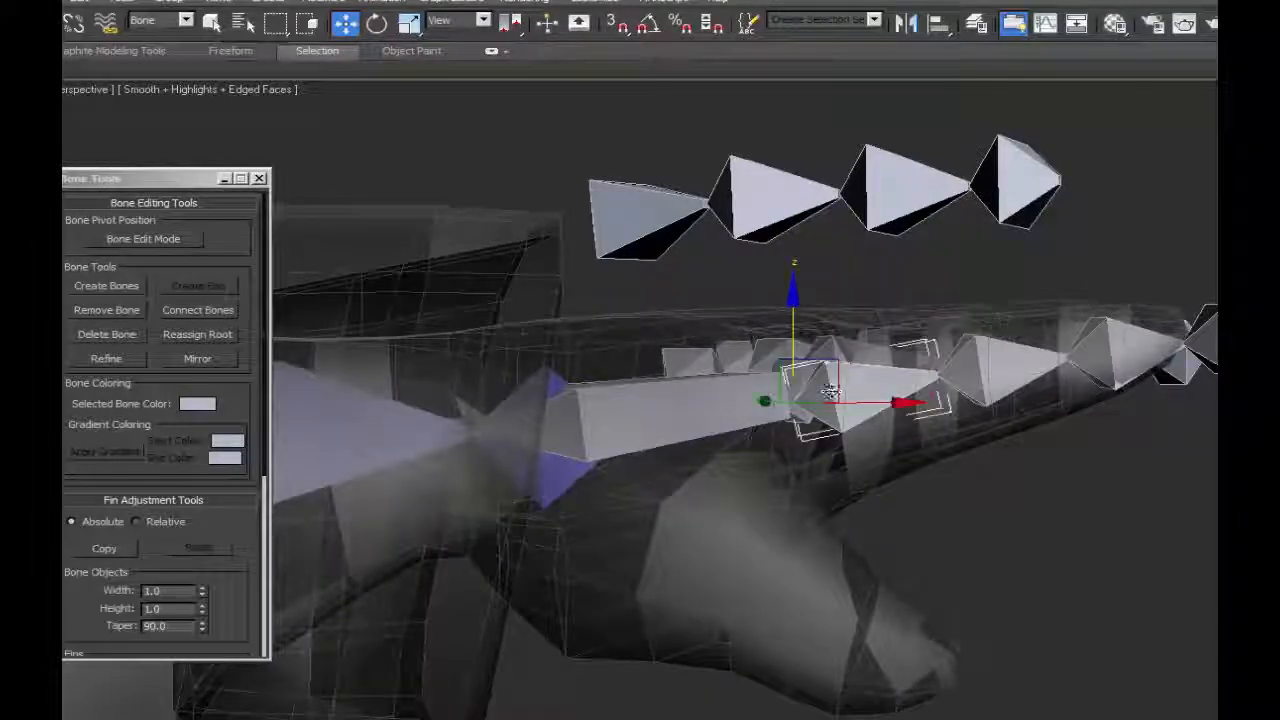
pyautogui.moveTo(793, 332); pyautogui.dragTo(793, 334)
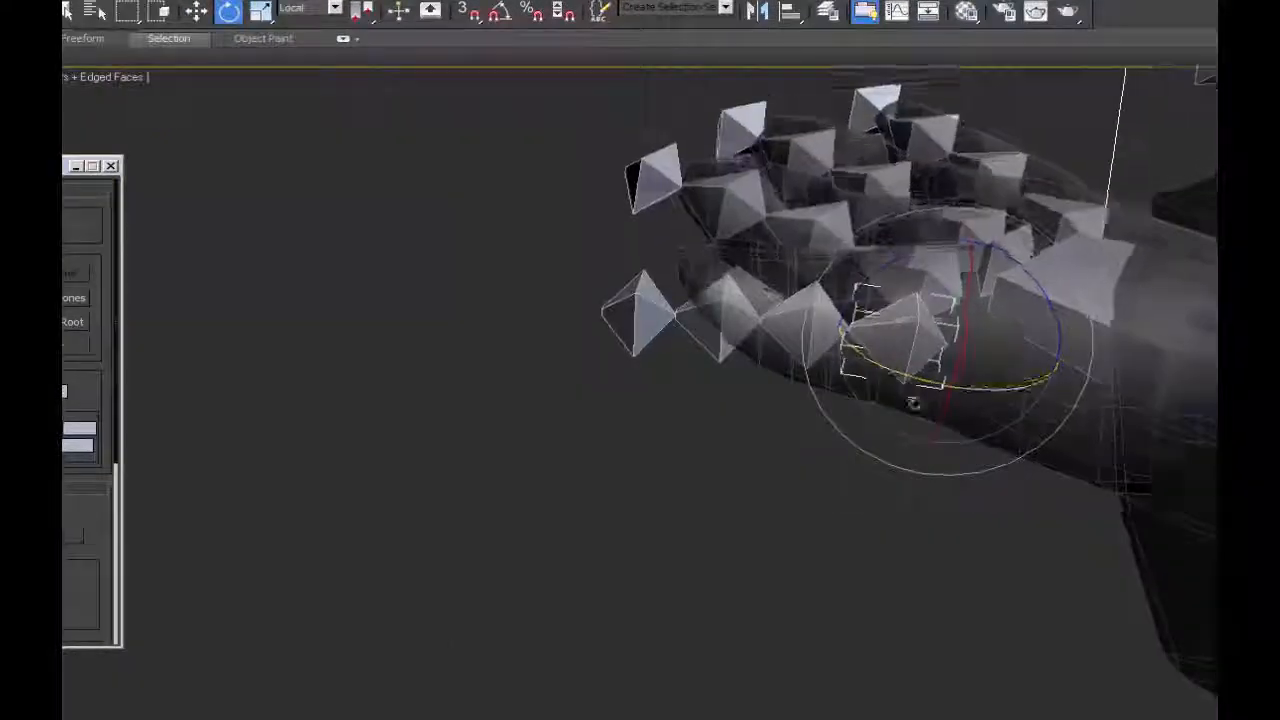
pyautogui.keyDown('alt'); pyautogui.moveTo(913, 403); pyautogui.dragTo(925, 368, button='middle'); pyautogui.keyUp('alt')
pyautogui.moveTo(864, 281); pyautogui.dragTo(875, 292)
# Switch to the View coordinate system and lower the thumb chain along Z towards the thumb.
pyautogui.click(310, 8)
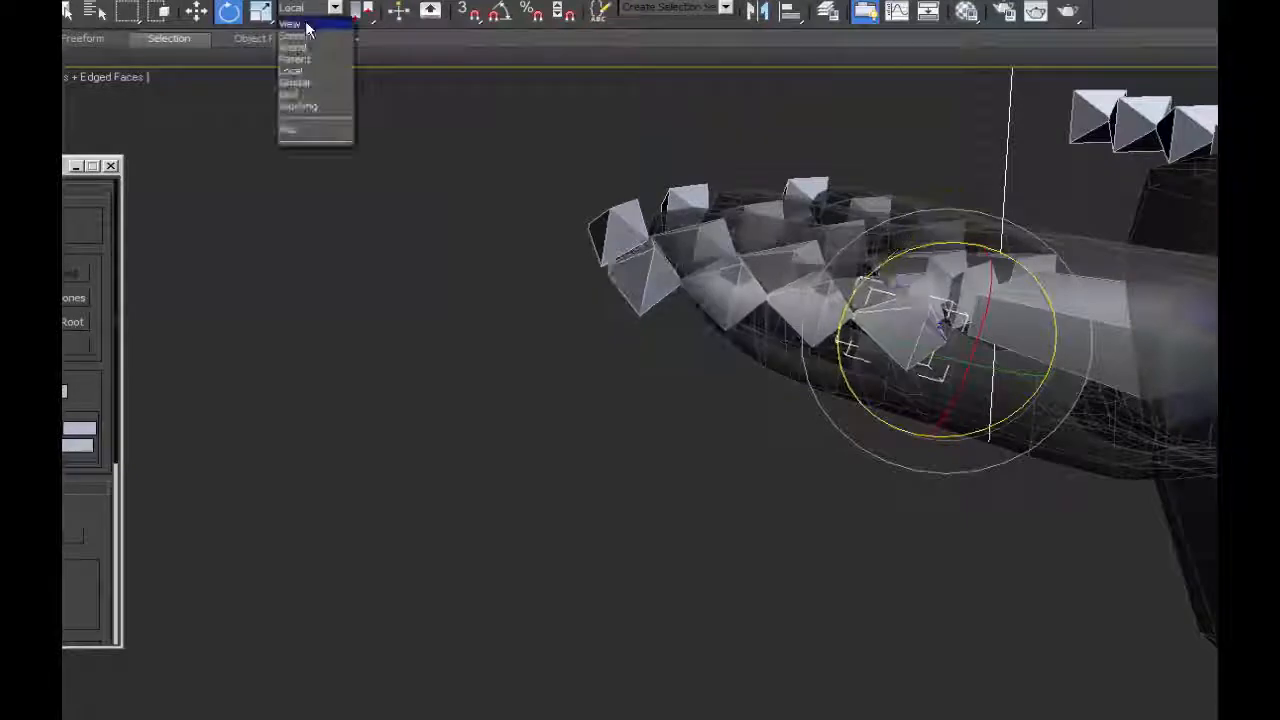
pyautogui.click(309, 30)
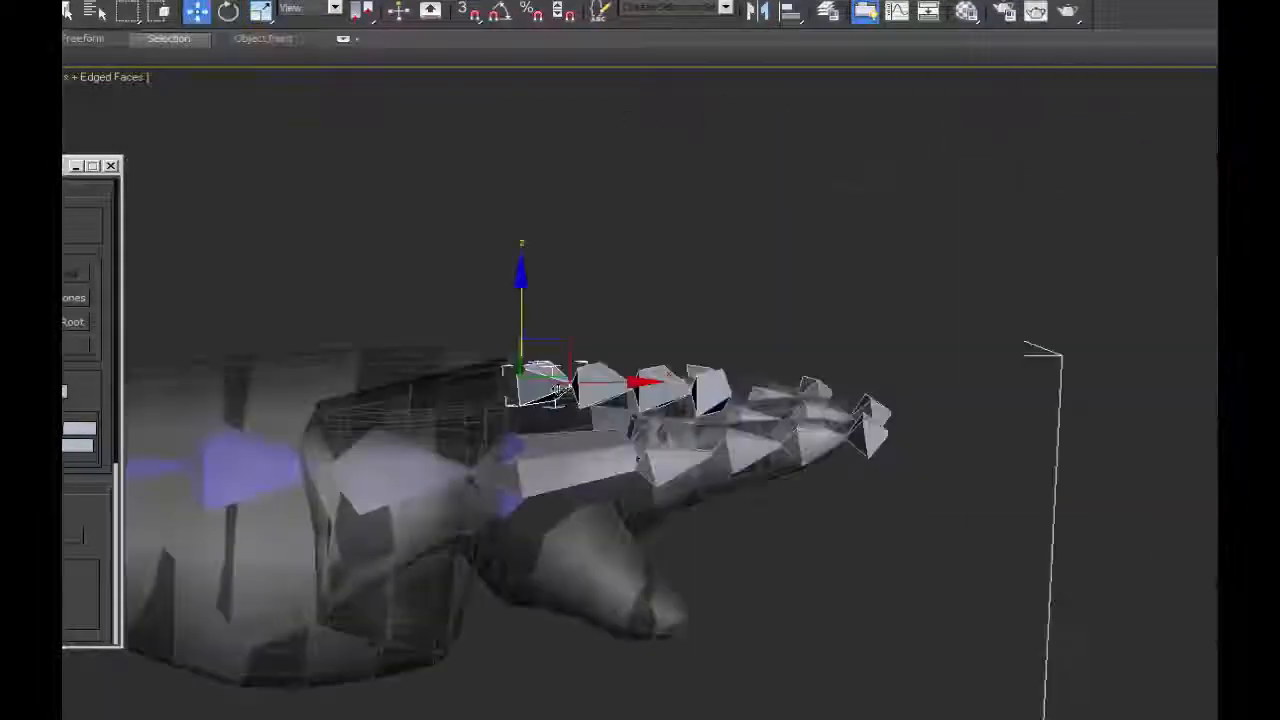
pyautogui.moveTo(519, 312); pyautogui.dragTo(520, 484)
pyautogui.keyDown('alt'); pyautogui.moveTo(660, 541); pyautogui.dragTo(521, 479, button='middle'); pyautogui.keyUp('alt')
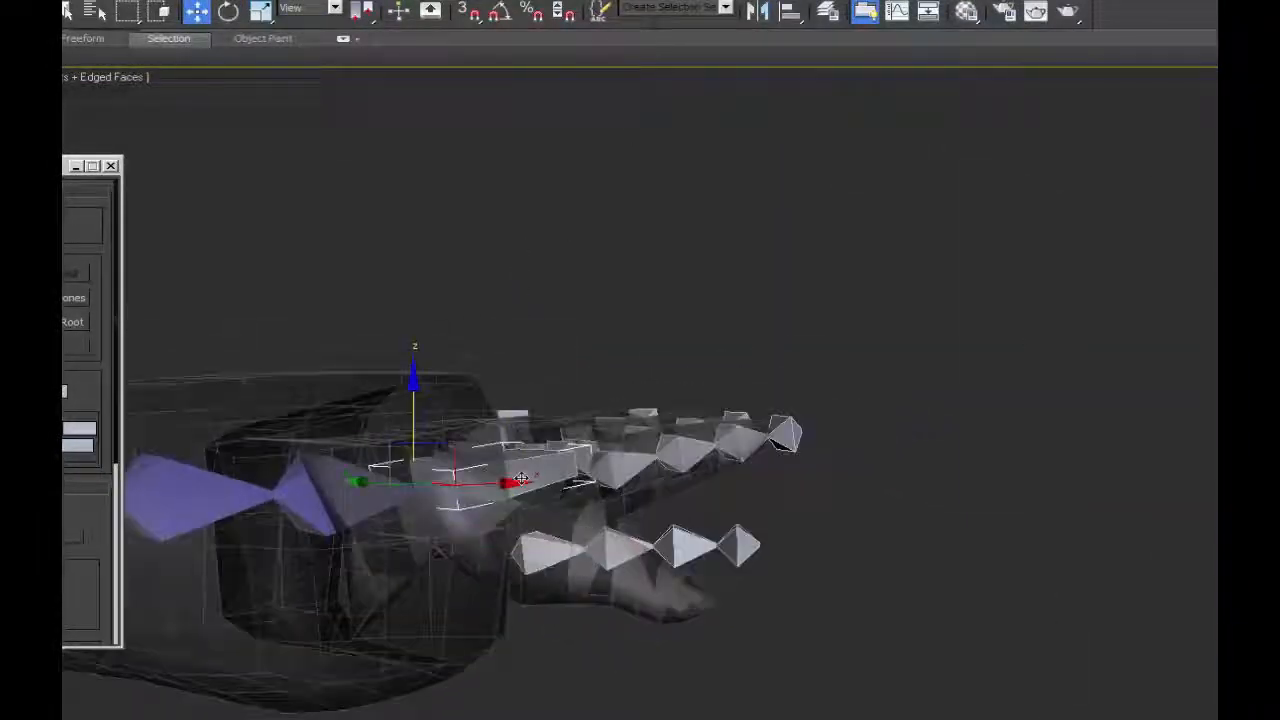
# Rotate the thumb chain's root bone in Local coordinates until the chain lies inside the thumb.
pyautogui.click(550, 555)
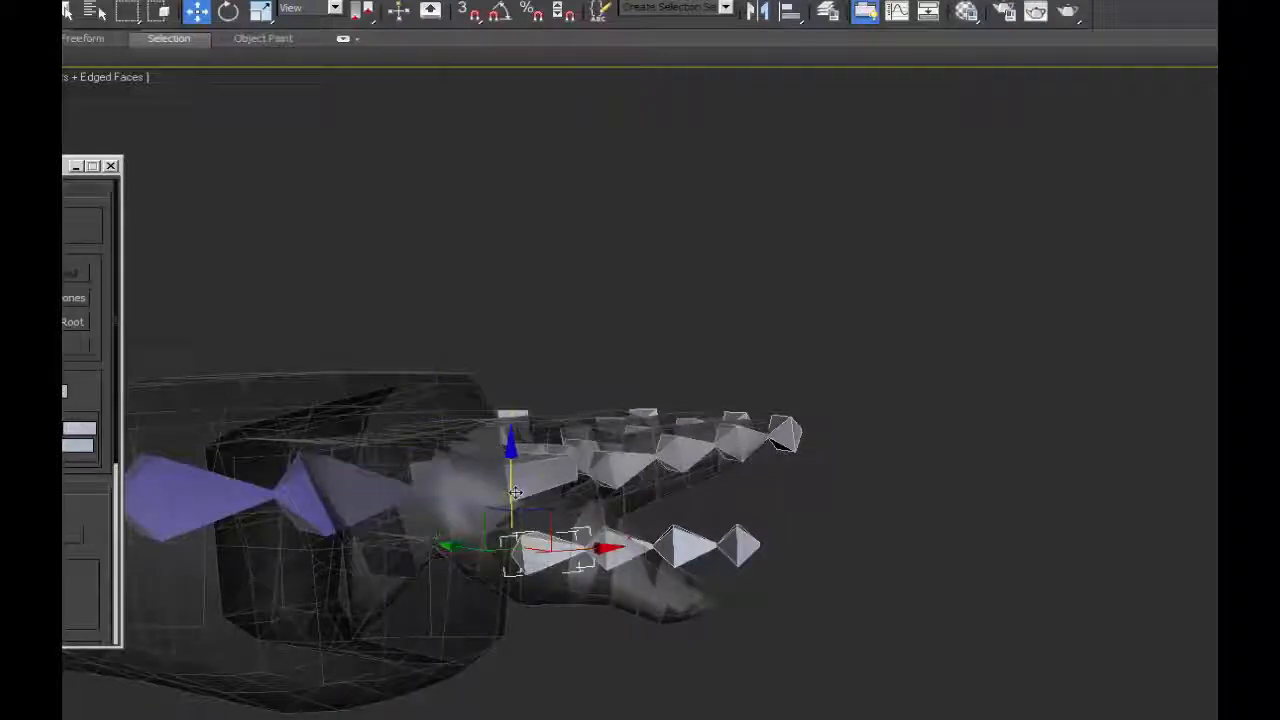
pyautogui.press('e')
pyautogui.click(310, 8)
pyautogui.click(308, 73)
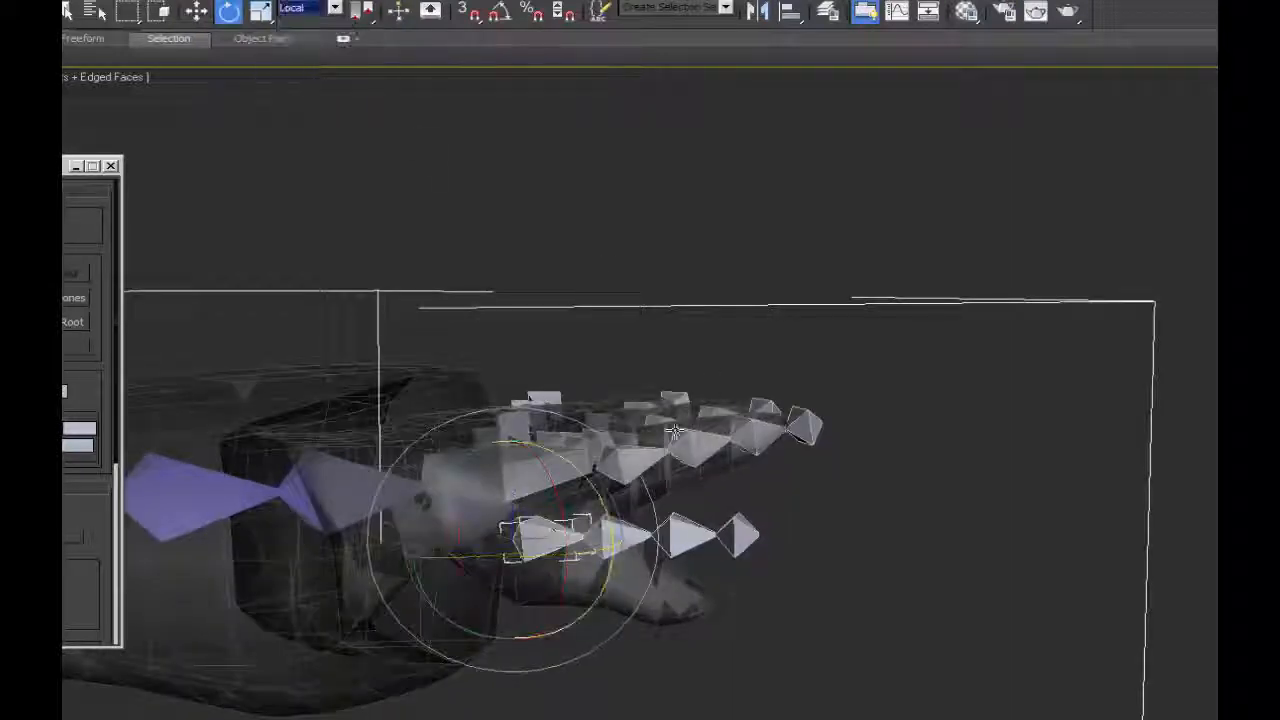
pyautogui.keyDown('alt'); pyautogui.moveTo(610, 476); pyautogui.dragTo(576, 479, button='middle'); pyautogui.keyUp('alt')
pyautogui.moveTo(592, 482); pyautogui.dragTo(603, 537)
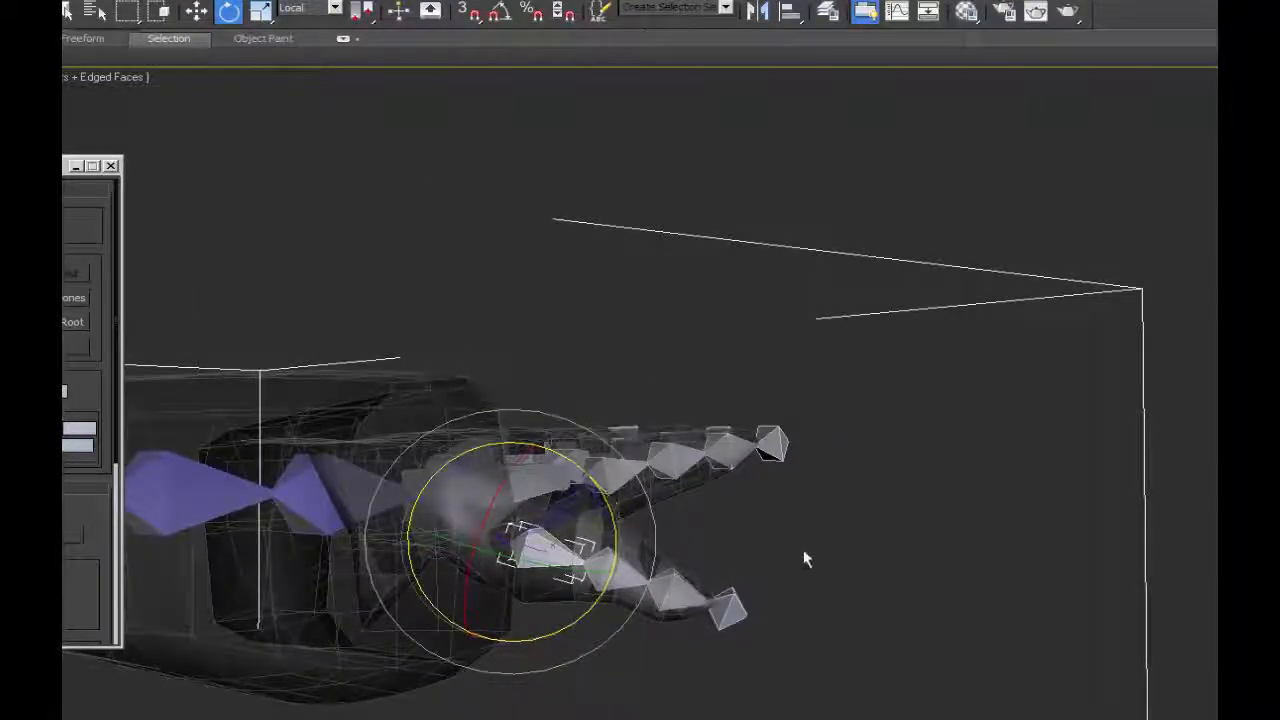
pyautogui.keyDown('alt'); pyautogui.moveTo(803, 558); pyautogui.dragTo(655, 490, button='middle'); pyautogui.keyUp('alt')
pyautogui.moveTo(542, 586); pyautogui.dragTo(532, 572)
pyautogui.keyDown('alt'); pyautogui.moveTo(610, 540); pyautogui.dragTo(950, 500, button='middle'); pyautogui.keyUp('alt')
# Select the root bones of the thumb and all four fingers and link them to the palm bone.
pyautogui.press('q')
pyautogui.keyDown('ctrl'); pyautogui.click(794, 488); pyautogui.keyUp('ctrl')
pyautogui.keyDown('ctrl'); pyautogui.click(950, 422); pyautogui.keyUp('ctrl')
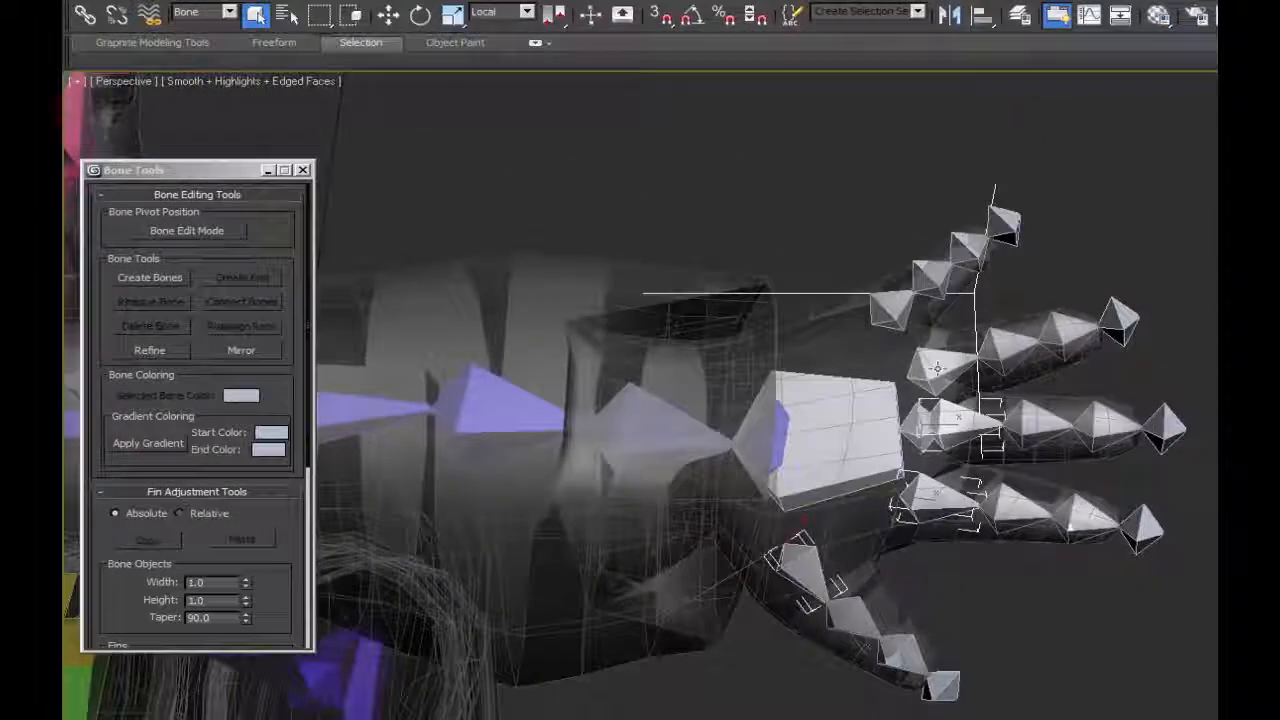
pyautogui.keyDown('ctrl'); pyautogui.click(880, 307); pyautogui.keyUp('ctrl')
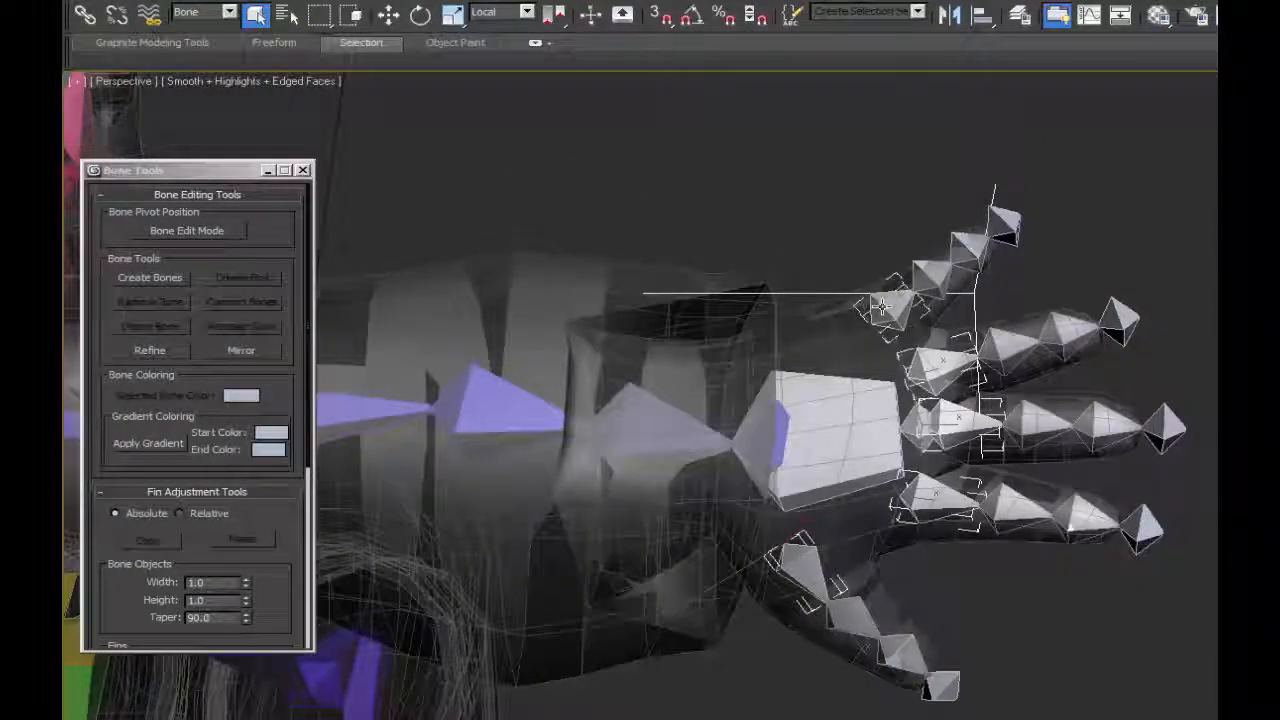
pyautogui.click(84, 14)
pyautogui.moveTo(884, 320); pyautogui.dragTo(850, 432)
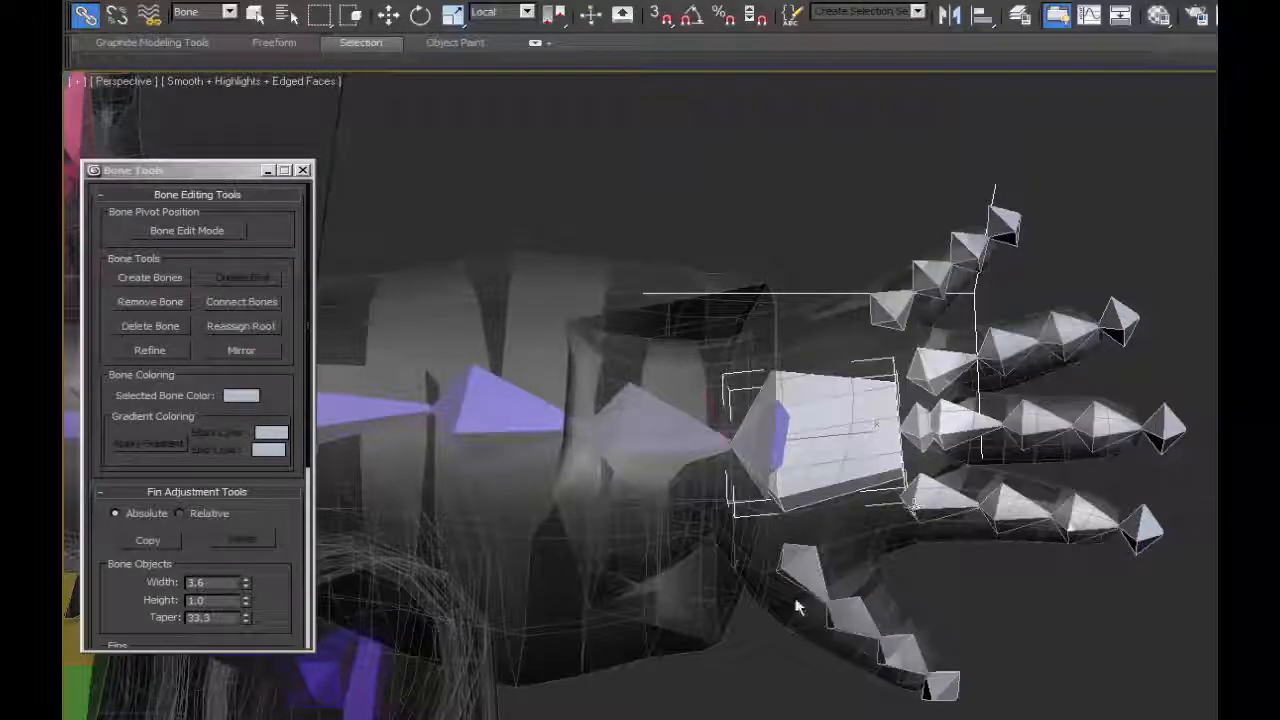
pyautogui.keyDown('alt'); pyautogui.moveTo(950, 470); pyautogui.dragTo(932, 340, button='middle'); pyautogui.keyUp('alt')
pyautogui.keyDown('alt'); pyautogui.moveTo(913, 424); pyautogui.dragTo(918, 502, button='middle'); pyautogui.keyUp('alt')
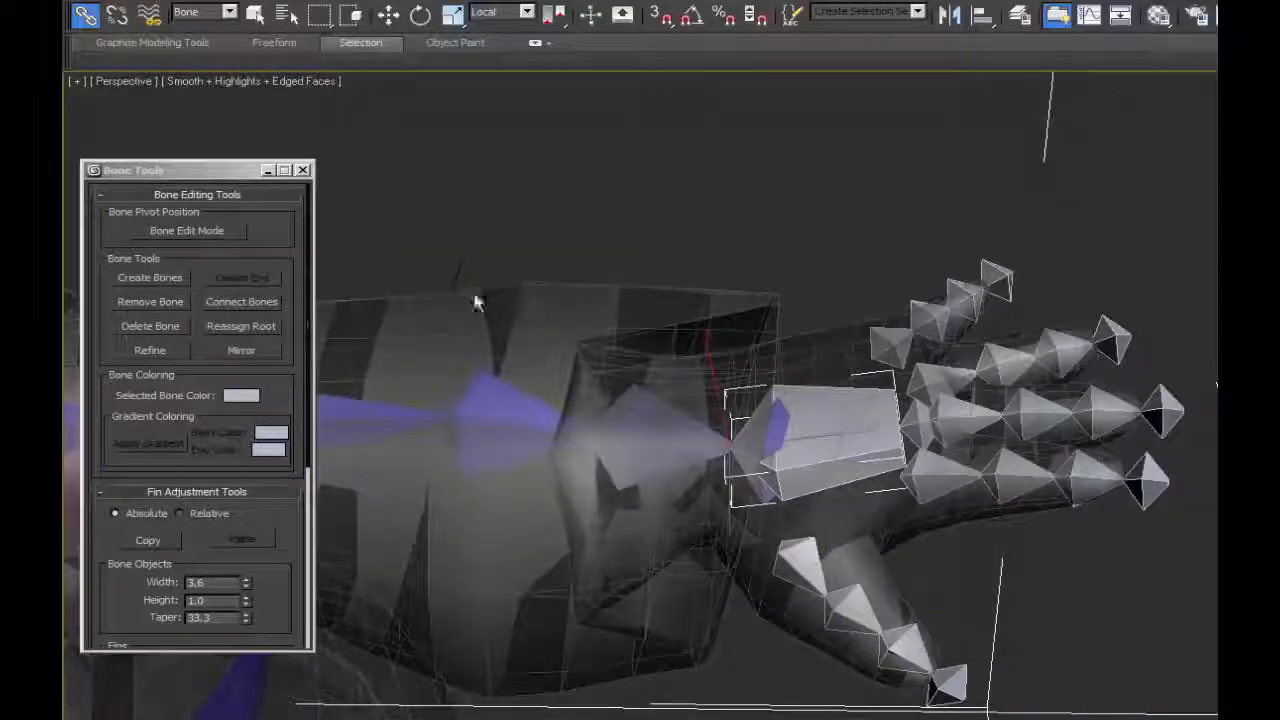
pyautogui.moveTo(310, 401); pyautogui.dragTo(334, 357)
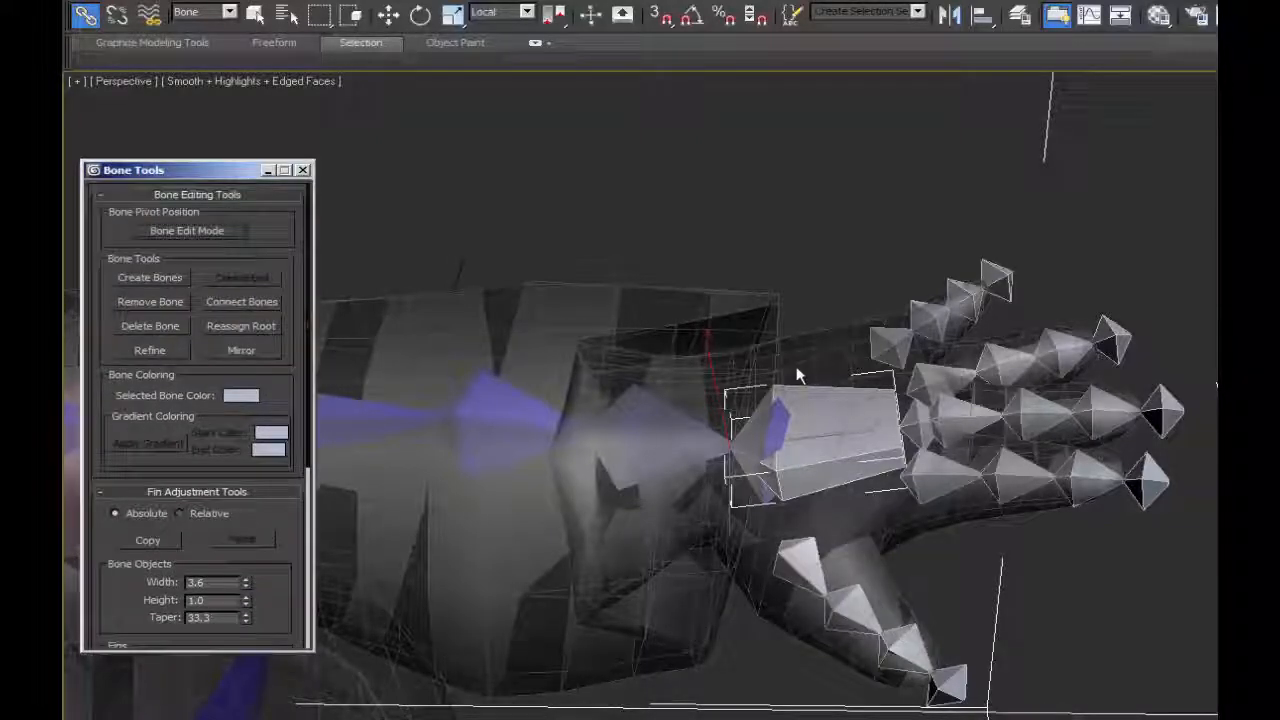
pyautogui.keyDown('alt'); pyautogui.moveTo(796, 366); pyautogui.dragTo(806, 613, button='middle'); pyautogui.keyUp('alt')
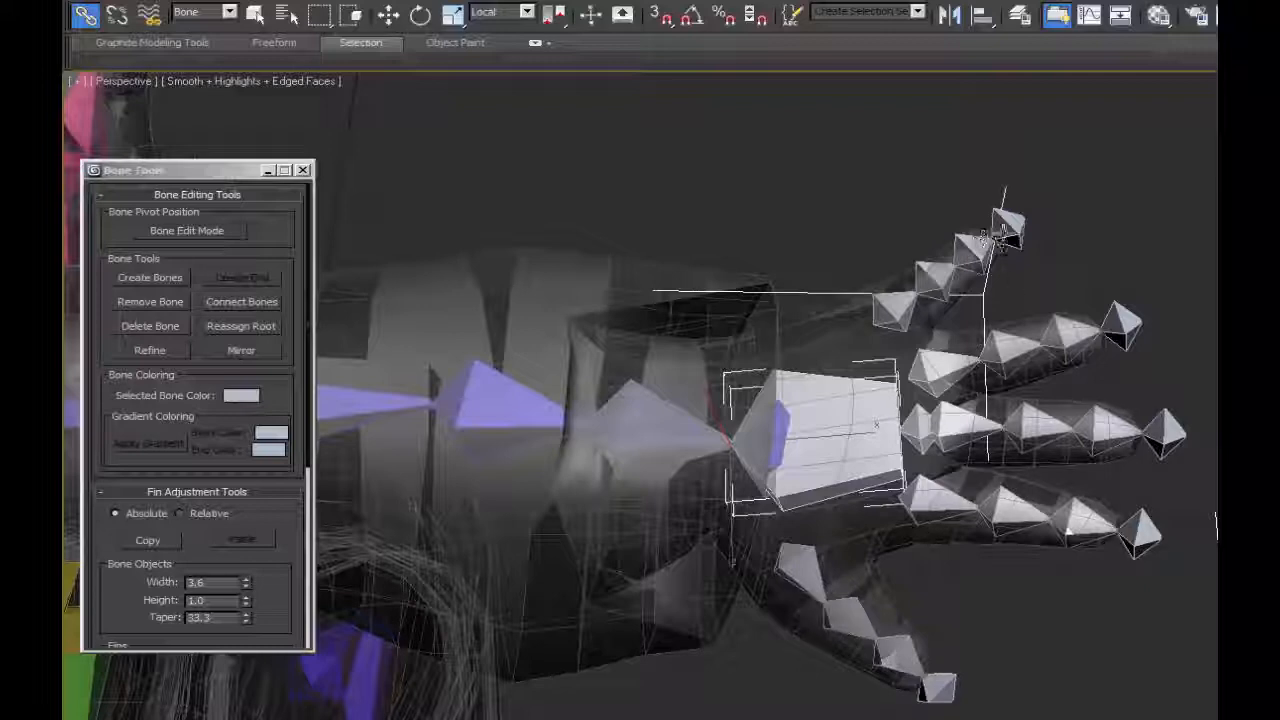
pyautogui.keyDown('alt'); pyautogui.moveTo(876, 424); pyautogui.dragTo(886, 494, button='middle'); pyautogui.keyUp('alt')
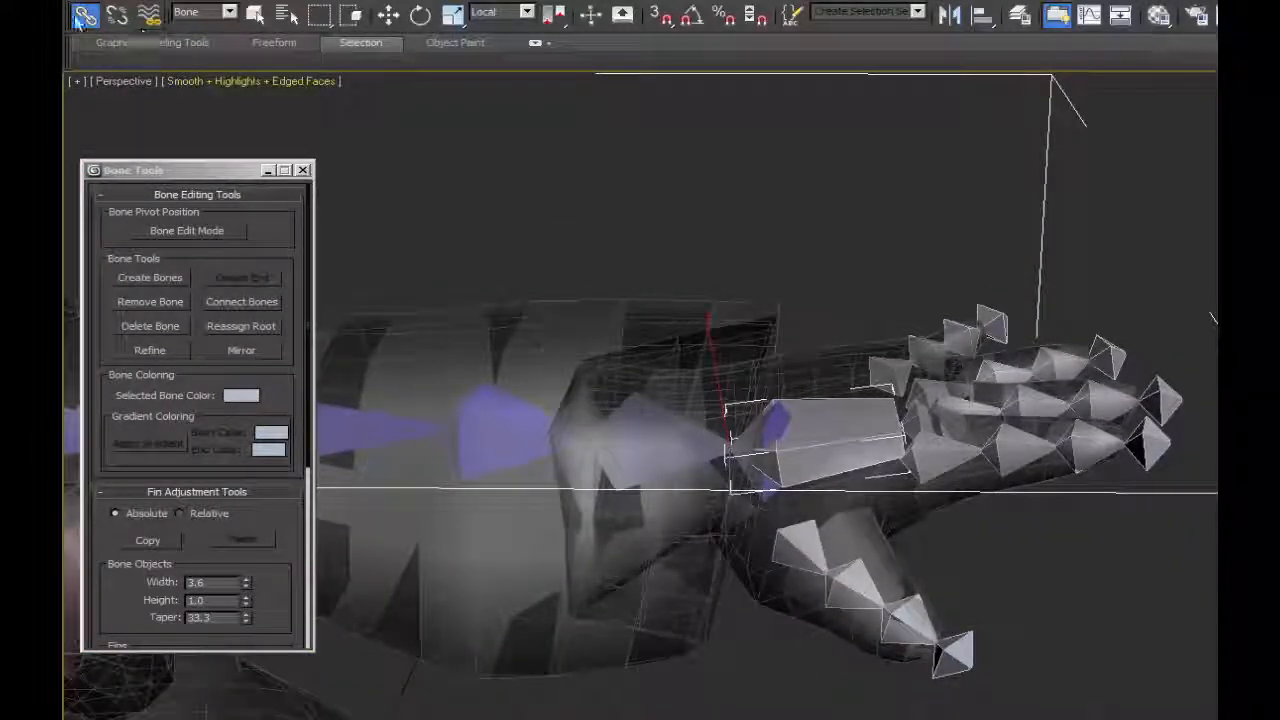
# Rename the index finger's bones in order from its root, starting with index1 and index2.
pyautogui.click(255, 14)
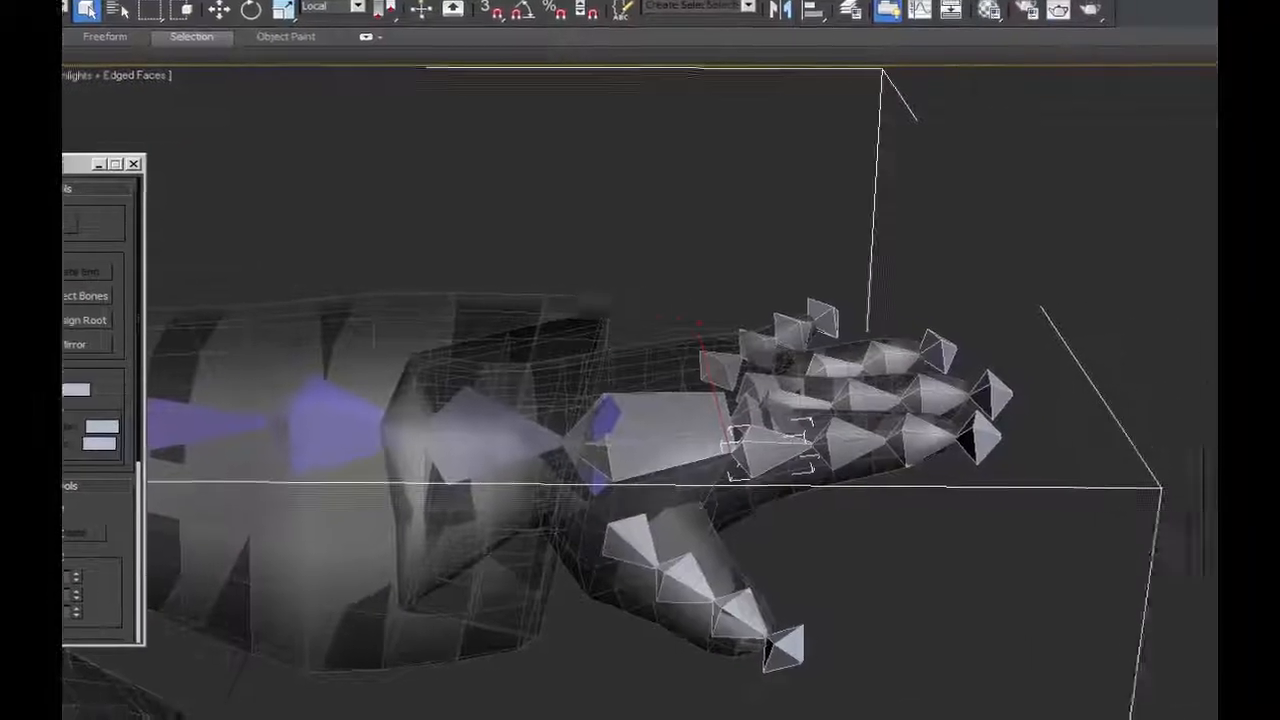
pyautogui.write('index1')
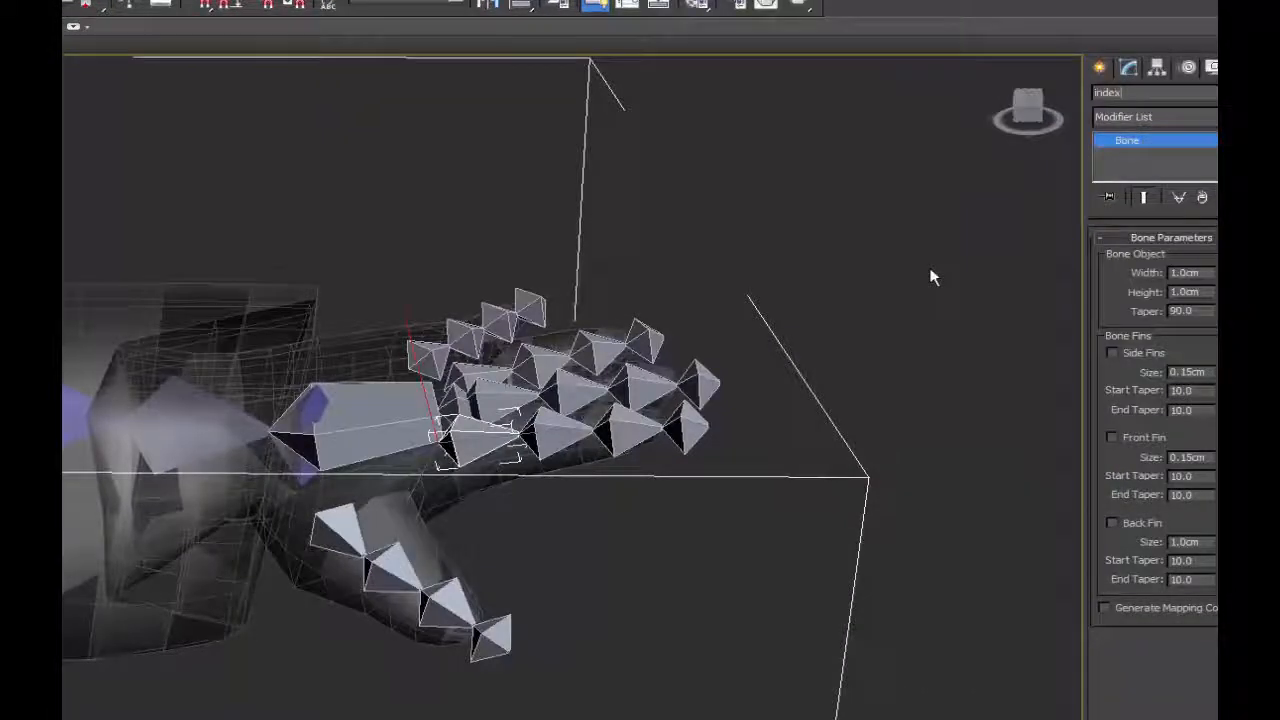
pyautogui.click(560, 432)
pyautogui.moveTo(1144, 93); pyautogui.dragTo(1018, 103)
pyautogui.write('index2')
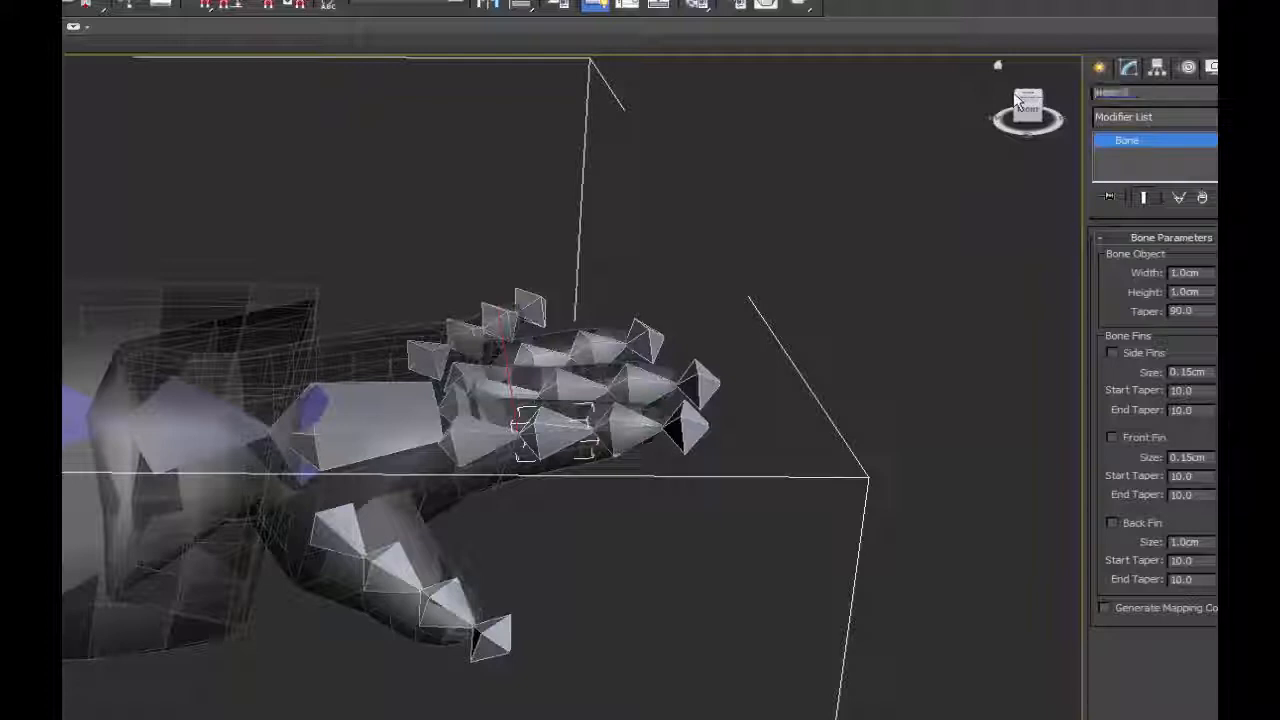
pyautogui.click(626, 430)
pyautogui.moveTo(1148, 94); pyautogui.dragTo(1019, 98)
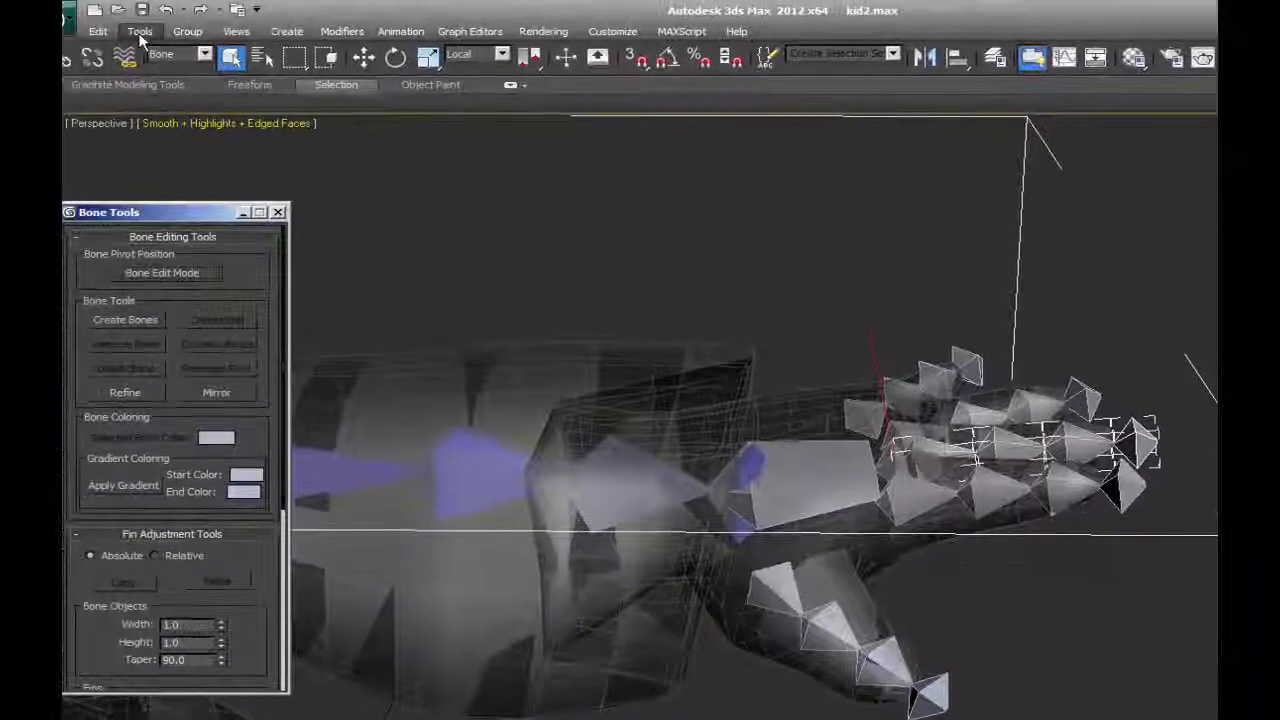
# Batch-rename the selected middle-finger bones with base name L_Mid, numbered from 1, and check the names along the chain.
pyautogui.click(139, 31)
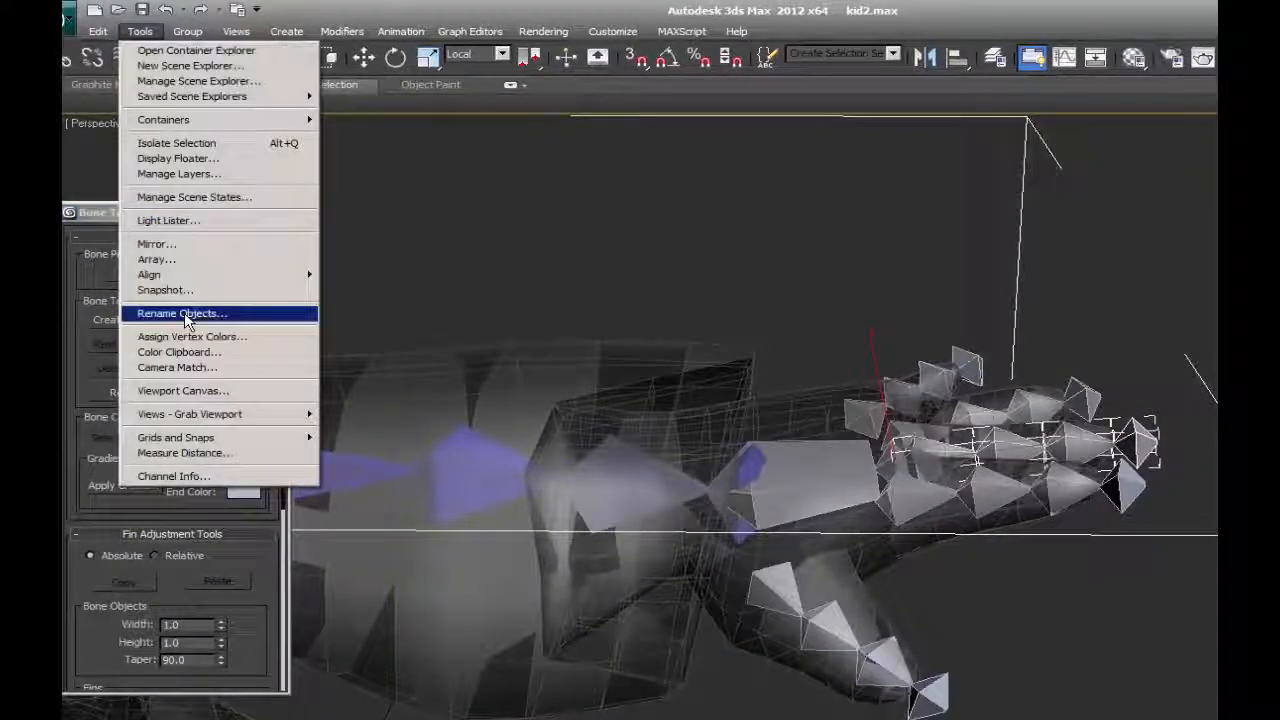
pyautogui.click(180, 313)
pyautogui.write('Kid')
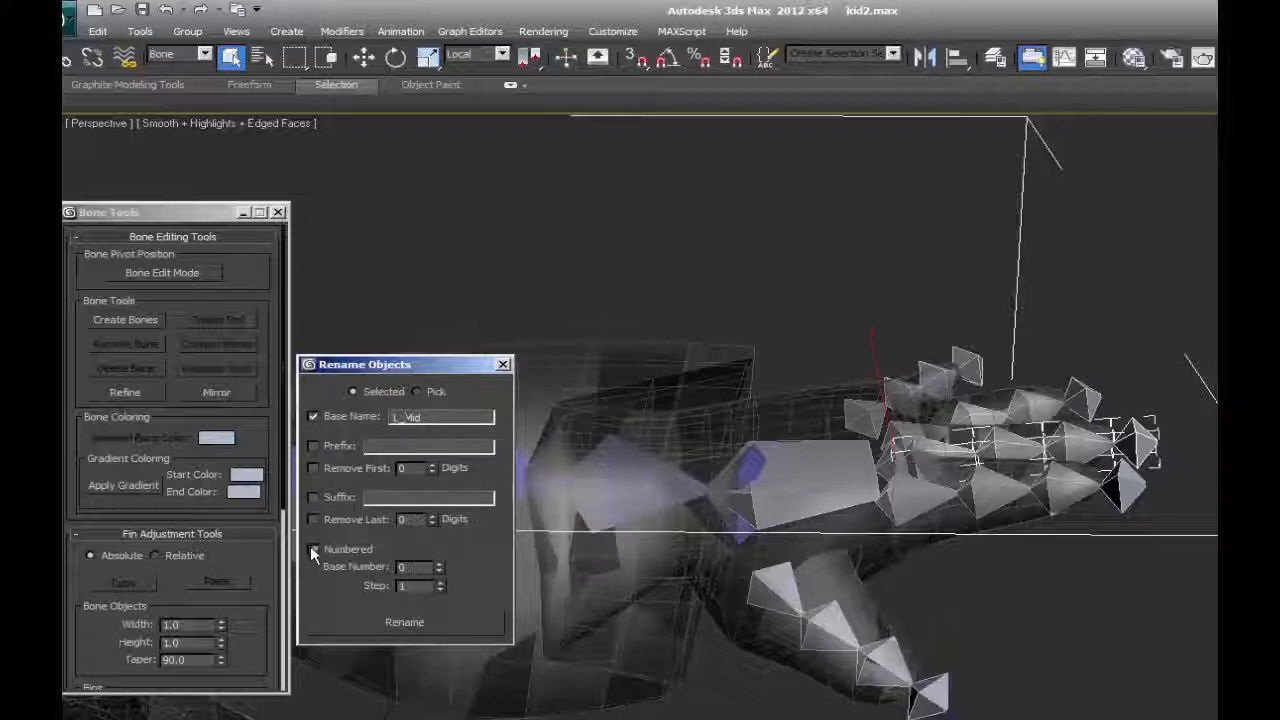
pyautogui.click(439, 563)
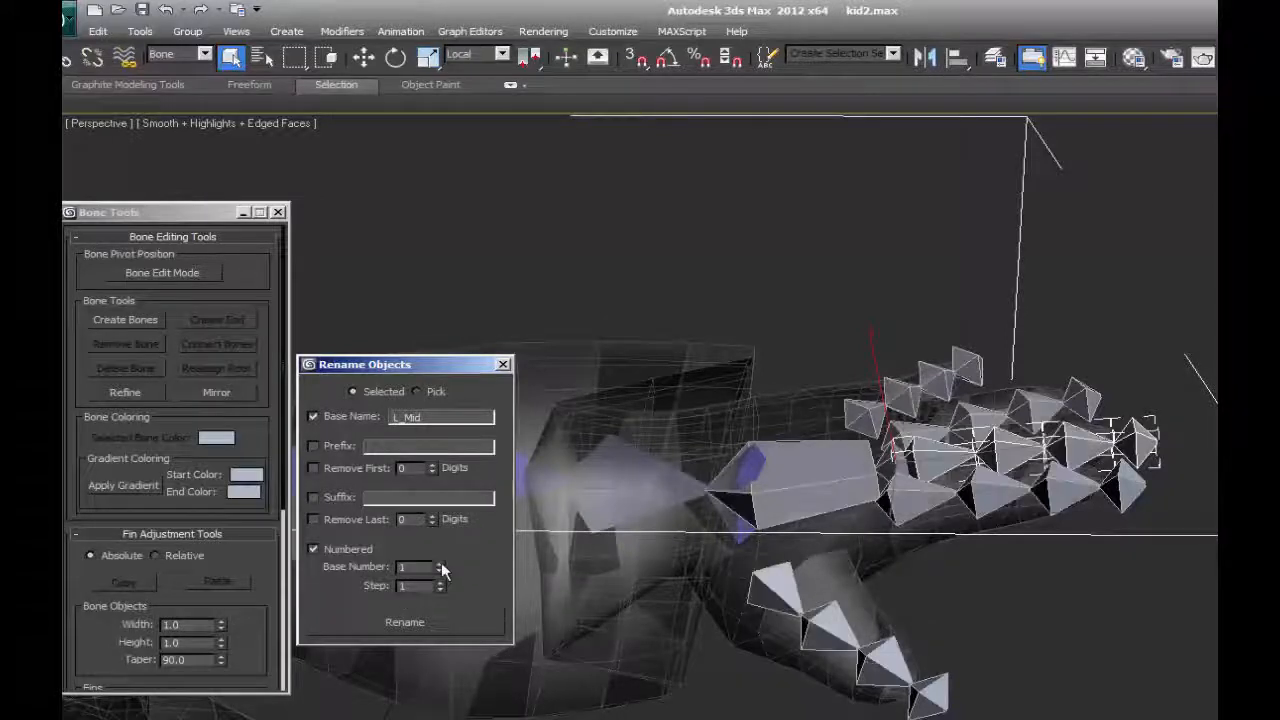
pyautogui.click(421, 620)
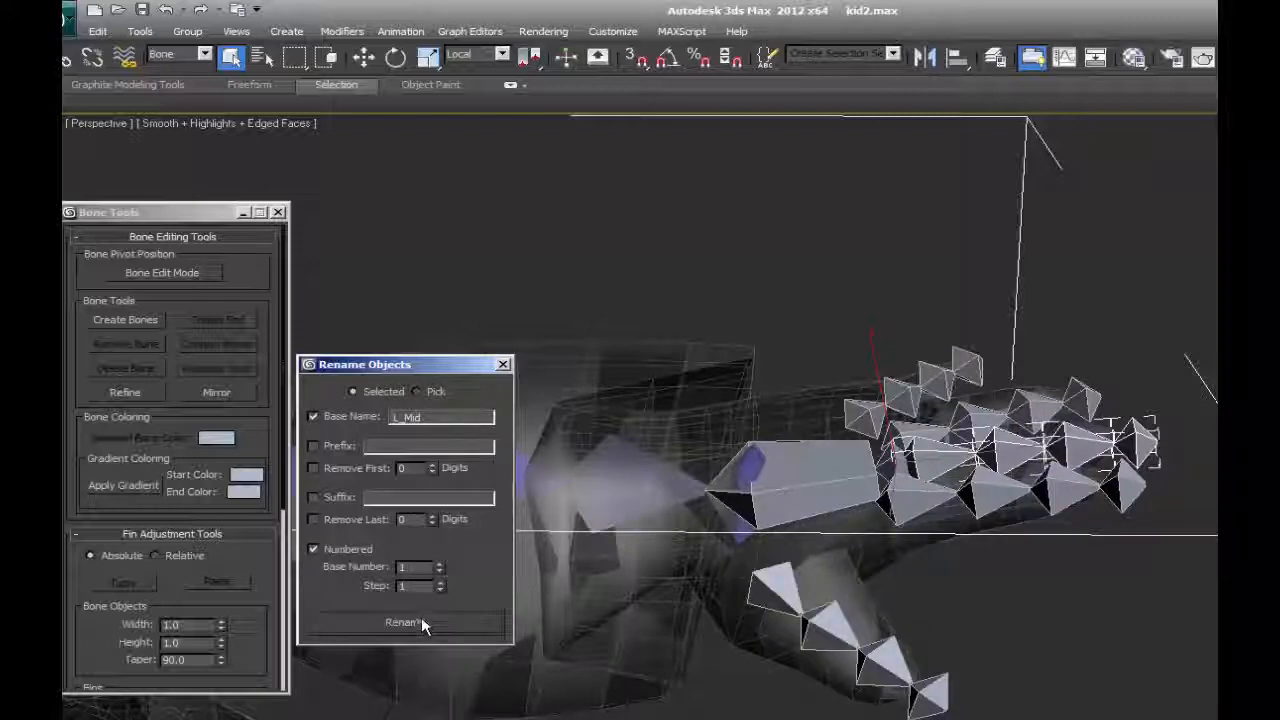
pyautogui.click(503, 364)
pyautogui.click(793, 430)
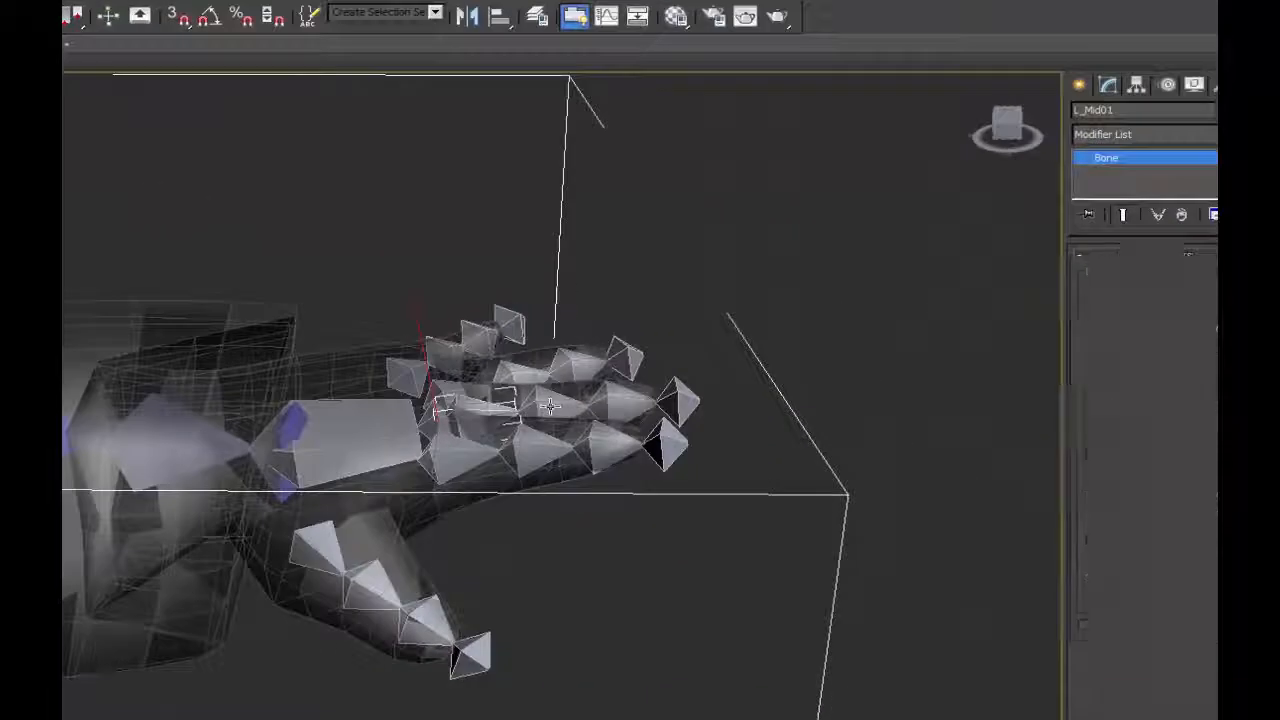
pyautogui.click(861, 431)
pyautogui.click(919, 430)
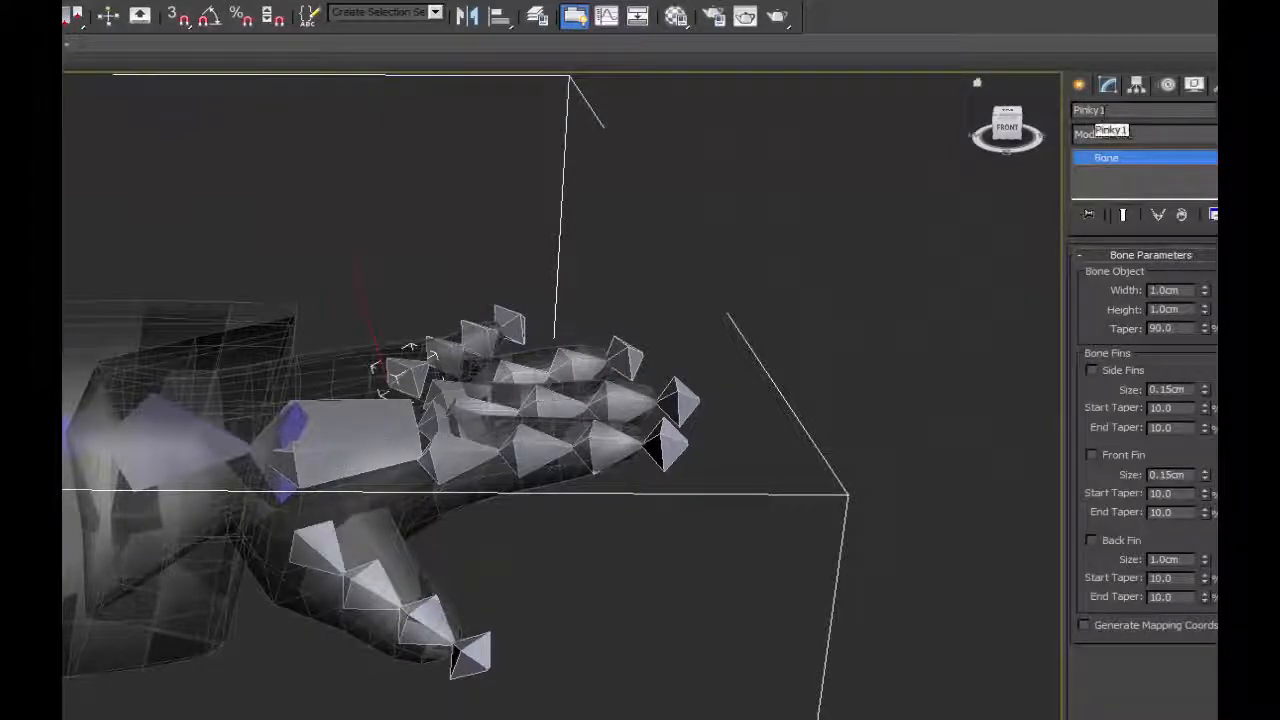
# Name the little finger's root bone Pinky1, copy the base name, and rename the second bone Pinky2.
pyautogui.click(1090, 110)
pyautogui.hotkey('ctrl', 'c')
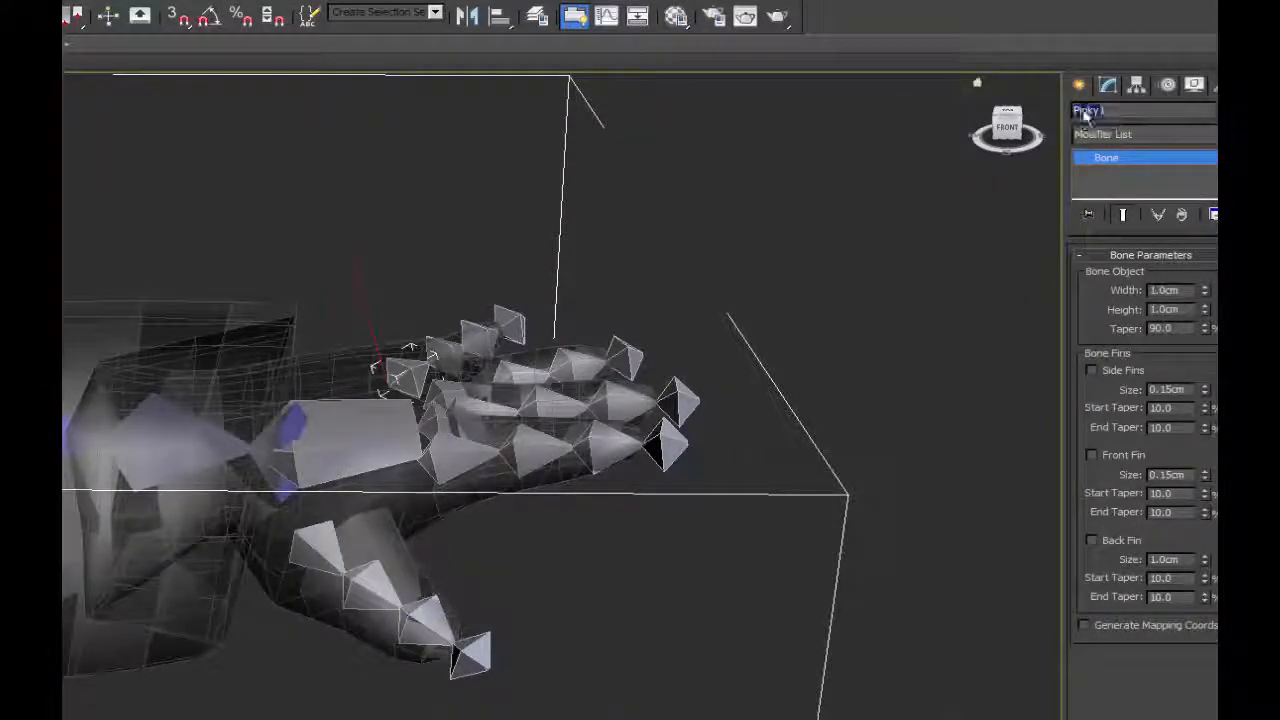
pyautogui.rightClick(1082, 110)
pyautogui.click(920, 162)
pyautogui.click(442, 357)
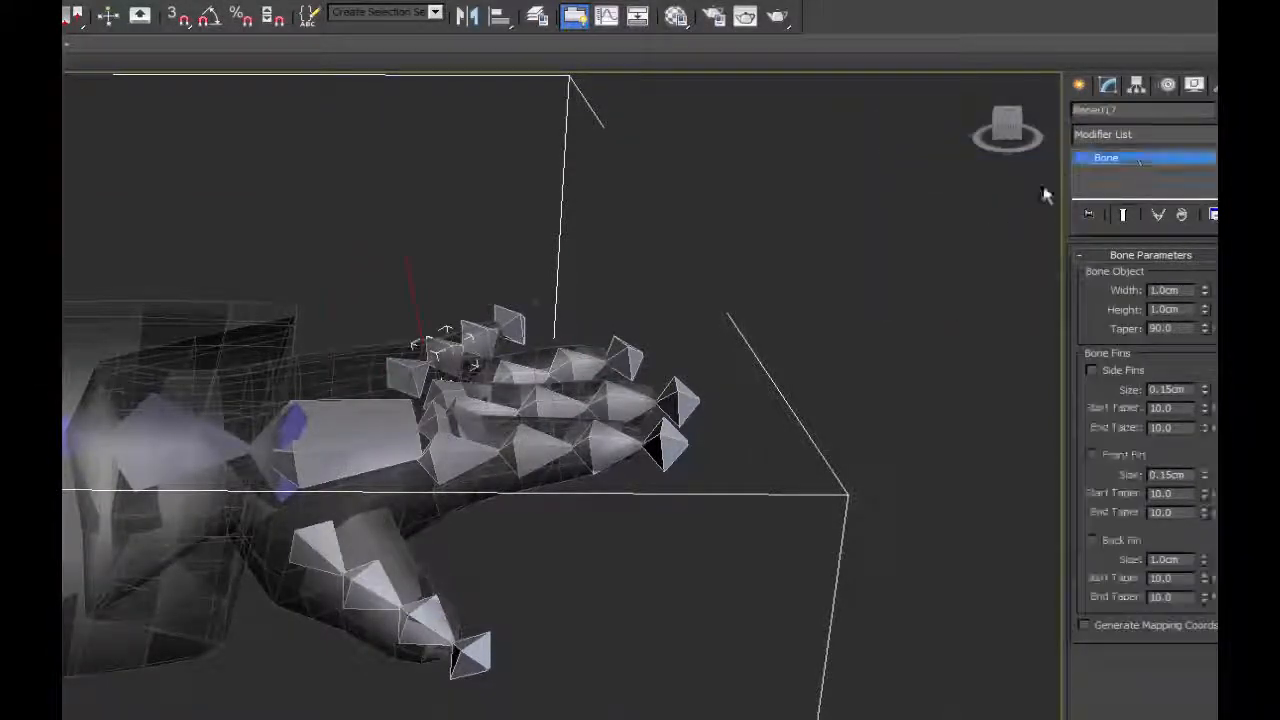
pyautogui.doubleClick(1132, 112)
pyautogui.hotkey('ctrl', 'v')
pyautogui.write('2')
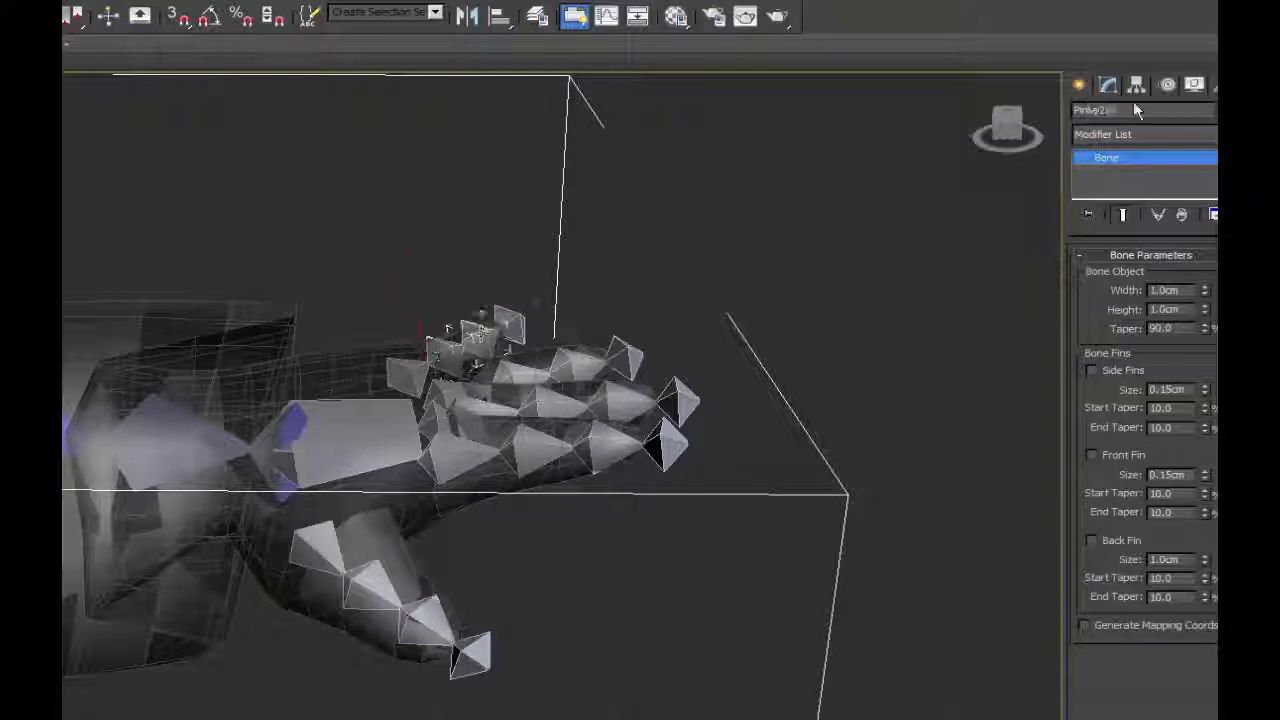
# Rename the little finger's third bone Pinky3 and its end bone Pinky4 using the copied base name.
pyautogui.click(480, 337)
pyautogui.doubleClick(1116, 114)
pyautogui.hotkey('ctrl', 'v')
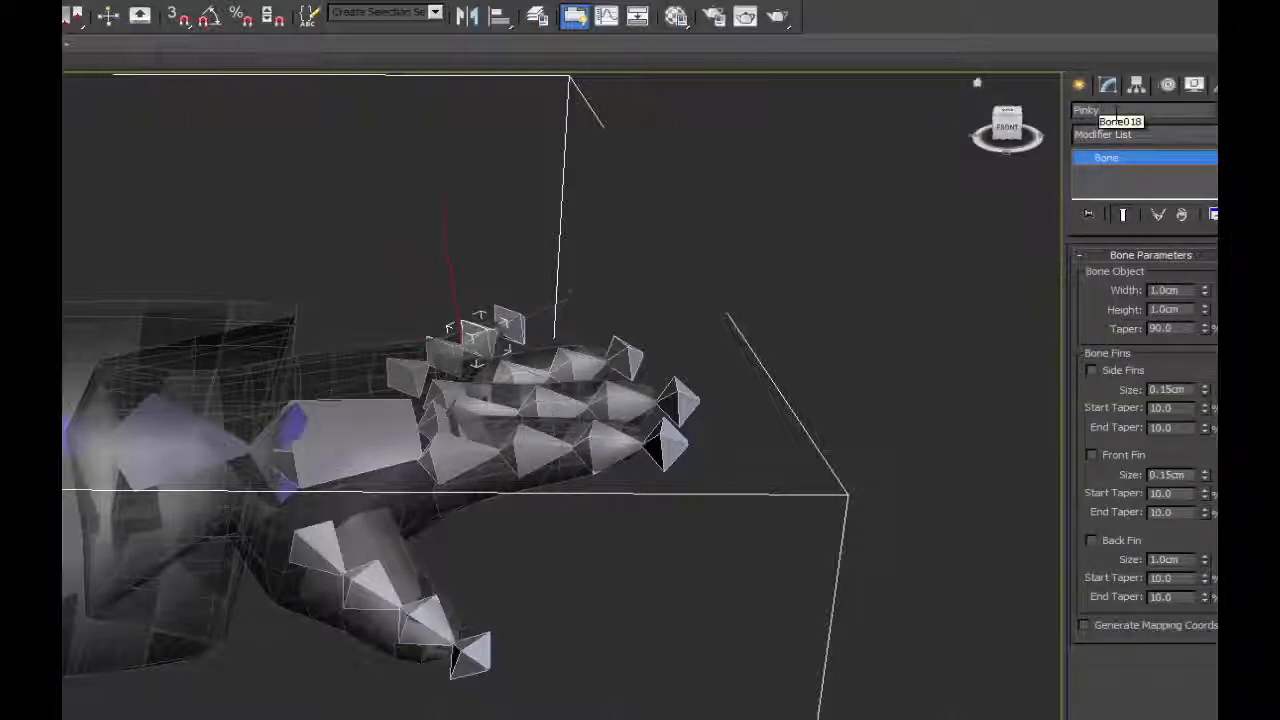
pyautogui.write('3')
pyautogui.click(510, 326)
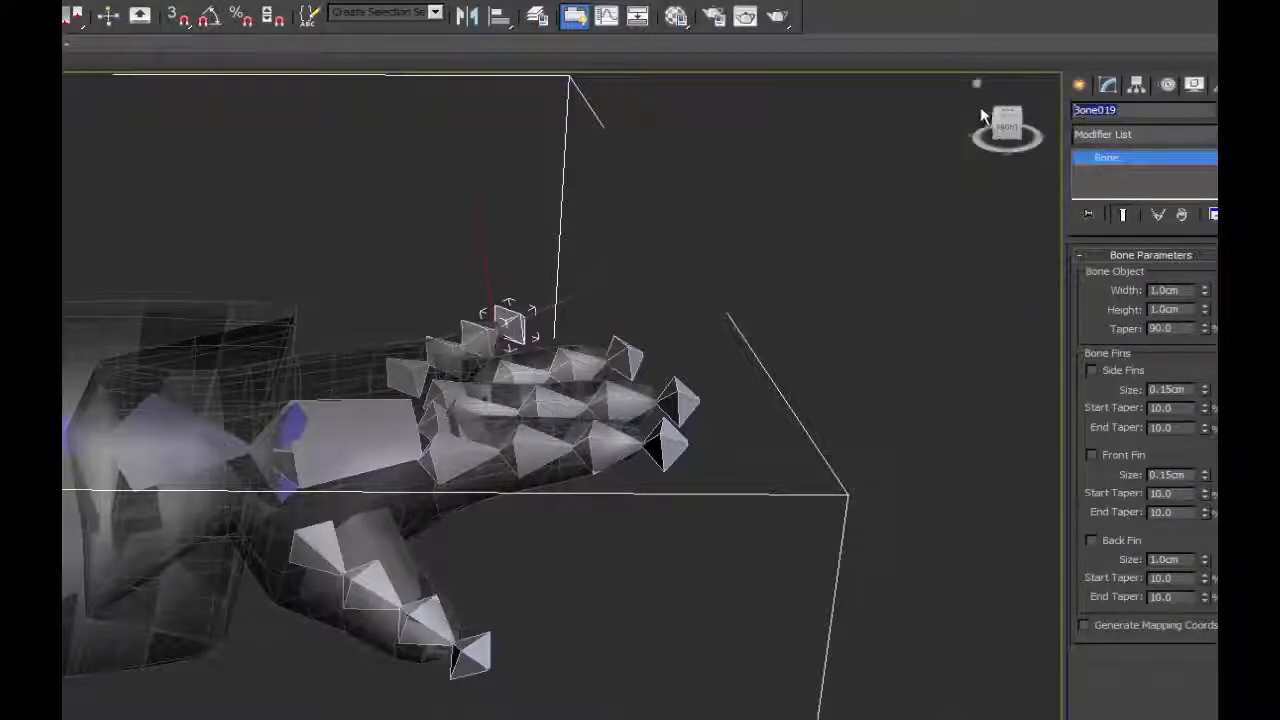
pyautogui.doubleClick(1084, 112)
pyautogui.hotkey('ctrl', 'v')
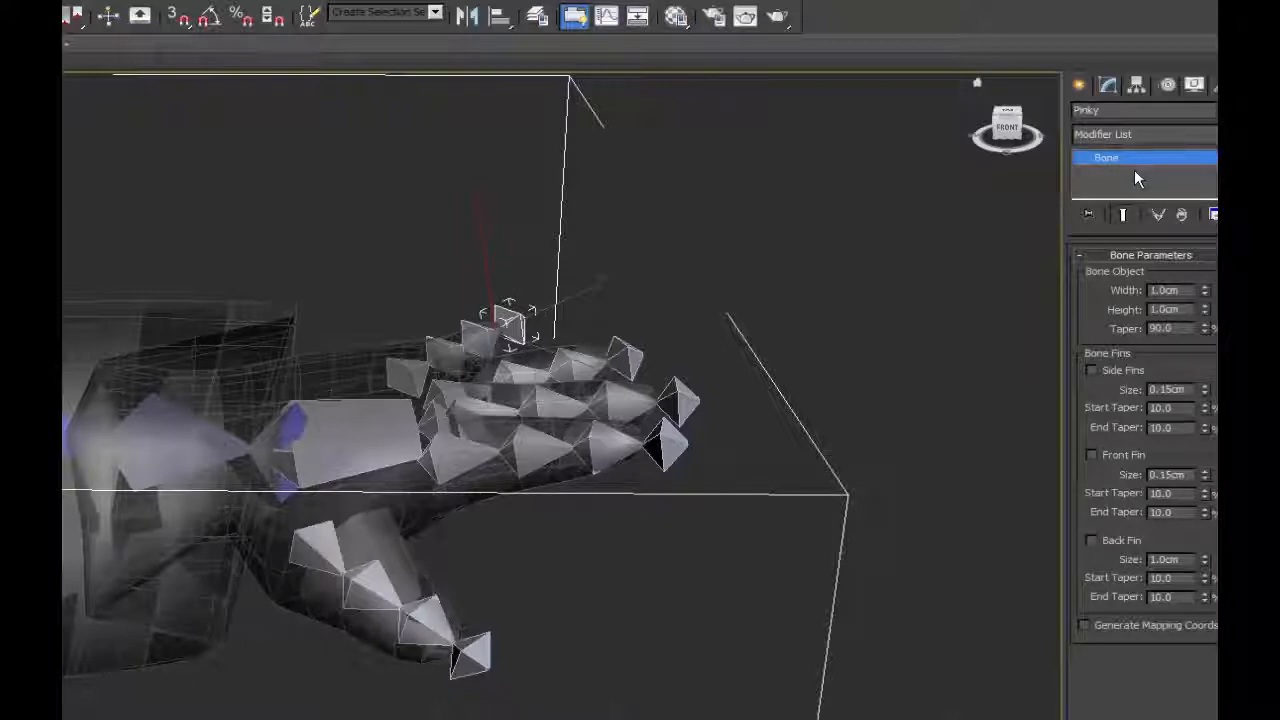
pyautogui.write('4')
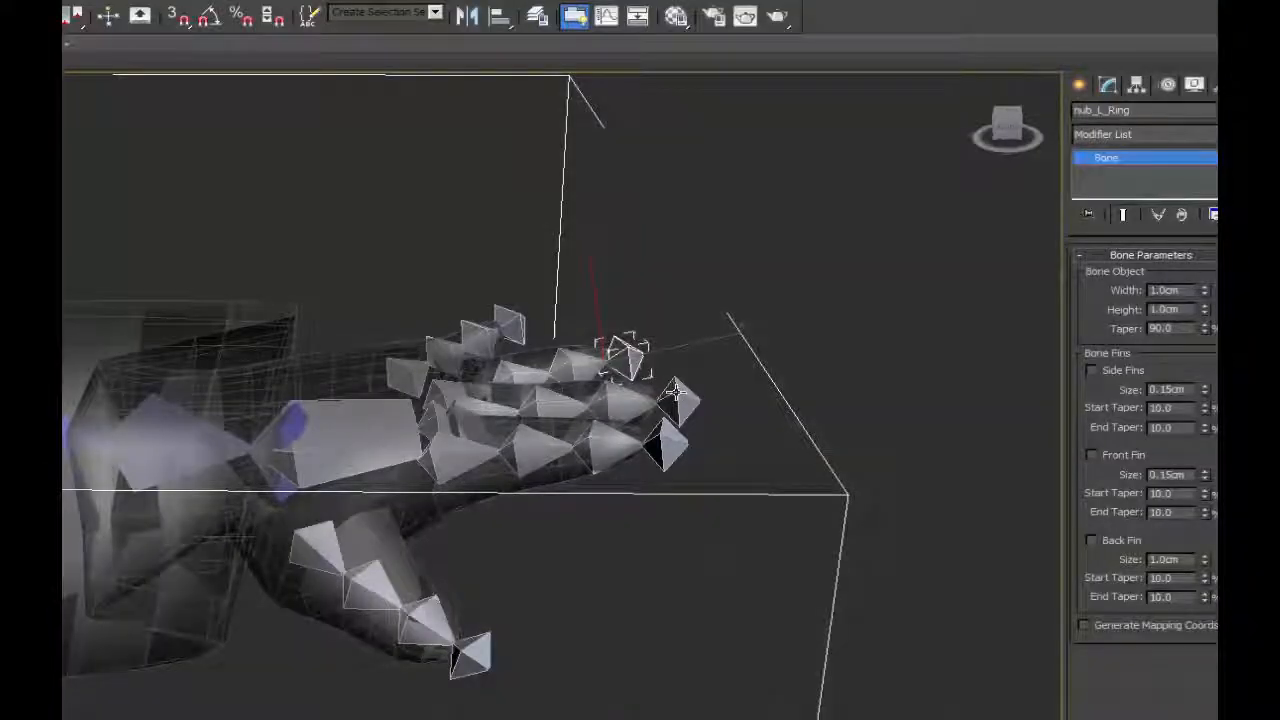
# Select the end bones at the fingertips, clear that selection, and select the thumb's root bone for naming.
pyautogui.click(669, 427)
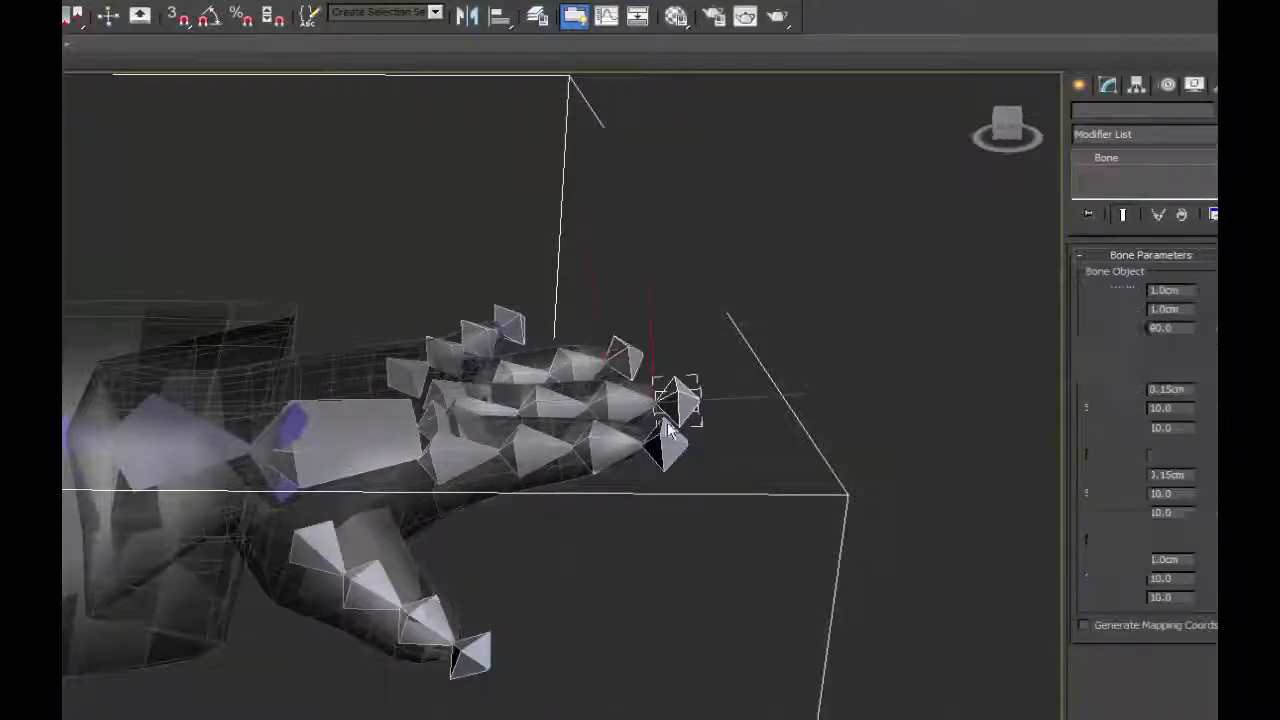
pyautogui.click(648, 503)
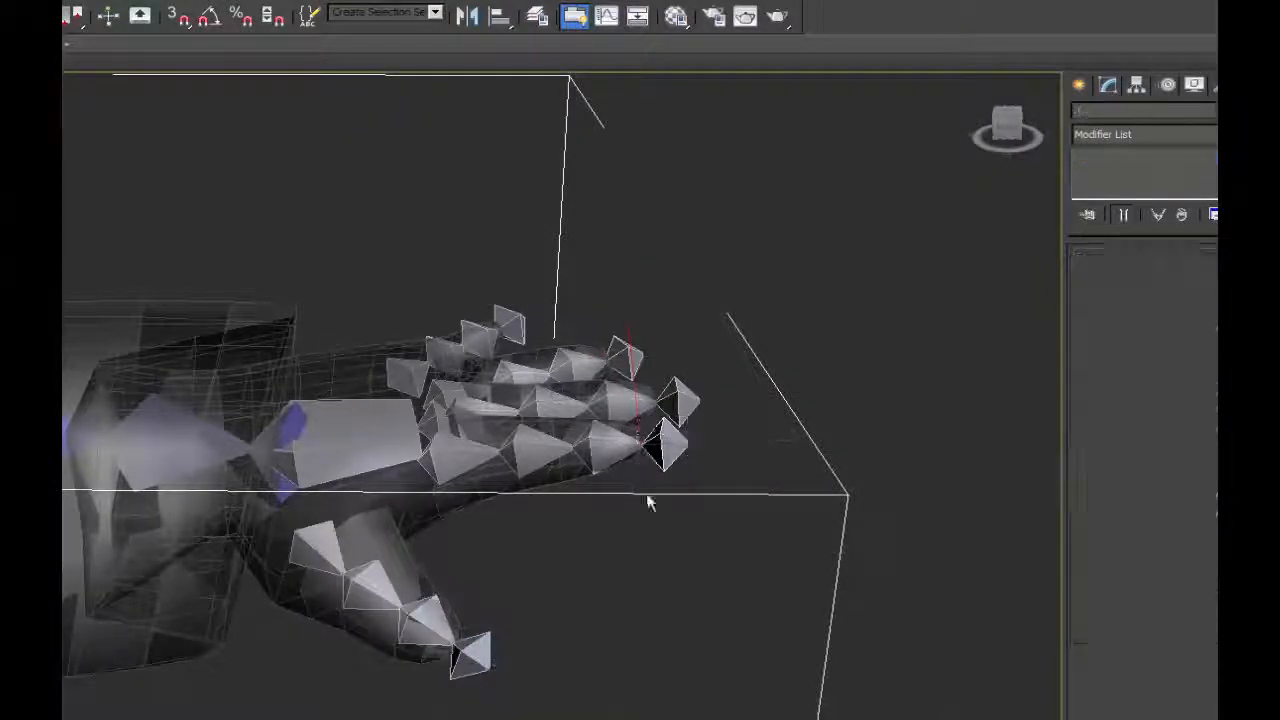
pyautogui.click(308, 542)
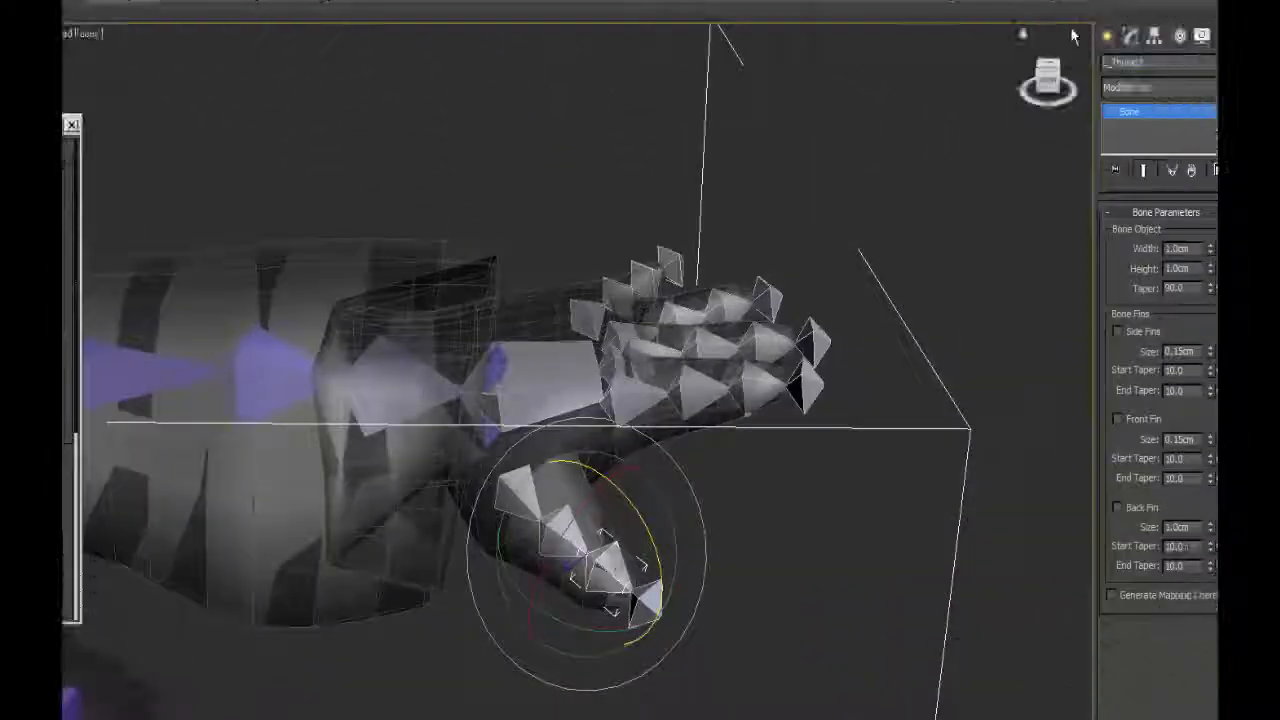
# Test the palm bone's rotation and rename the bone L_Hand.
pyautogui.click(543, 344)
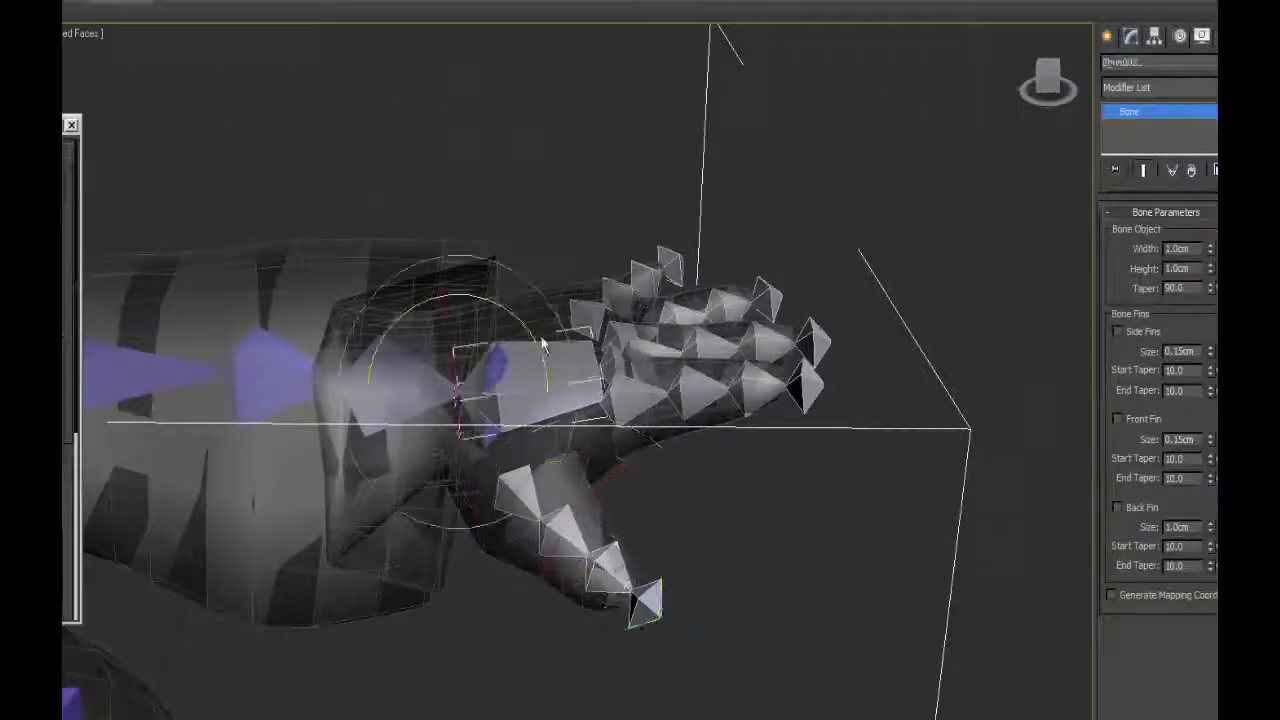
pyautogui.moveTo(515, 316); pyautogui.dragTo(524, 352)
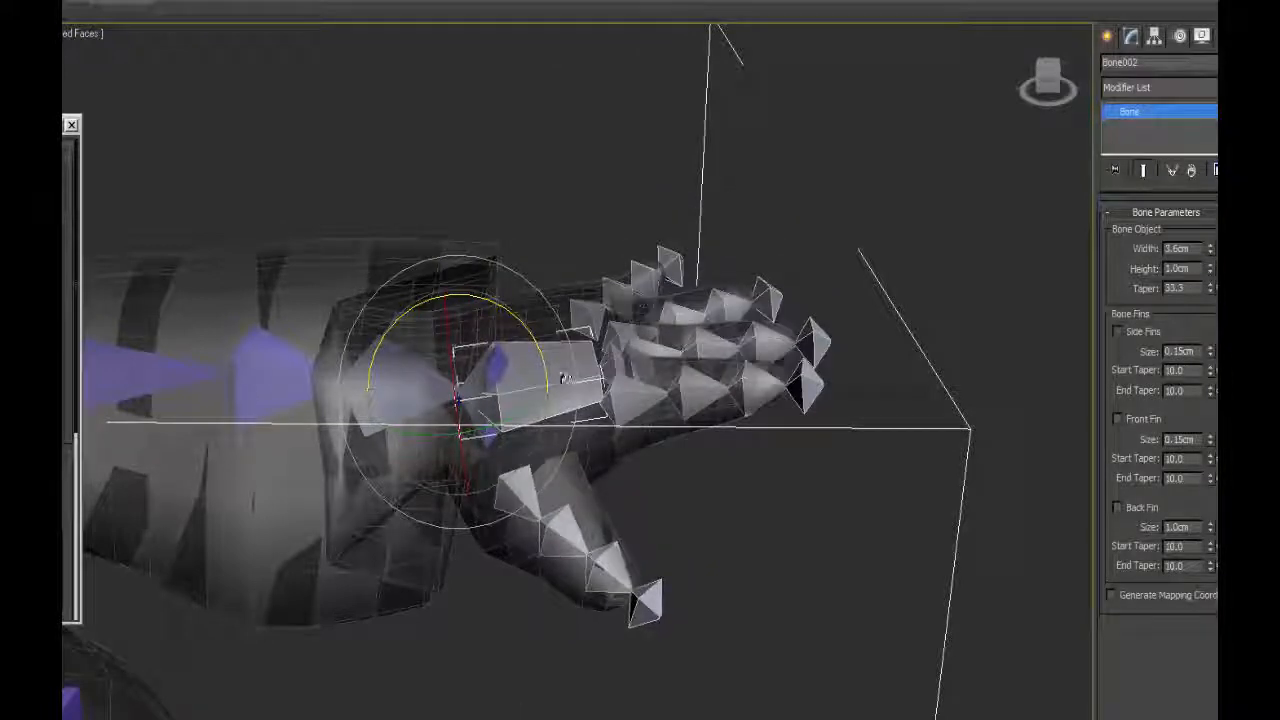
pyautogui.moveTo(1145, 63); pyautogui.dragTo(1014, 138)
pyautogui.press('BackSpace')
pyautogui.write('L_Hand')
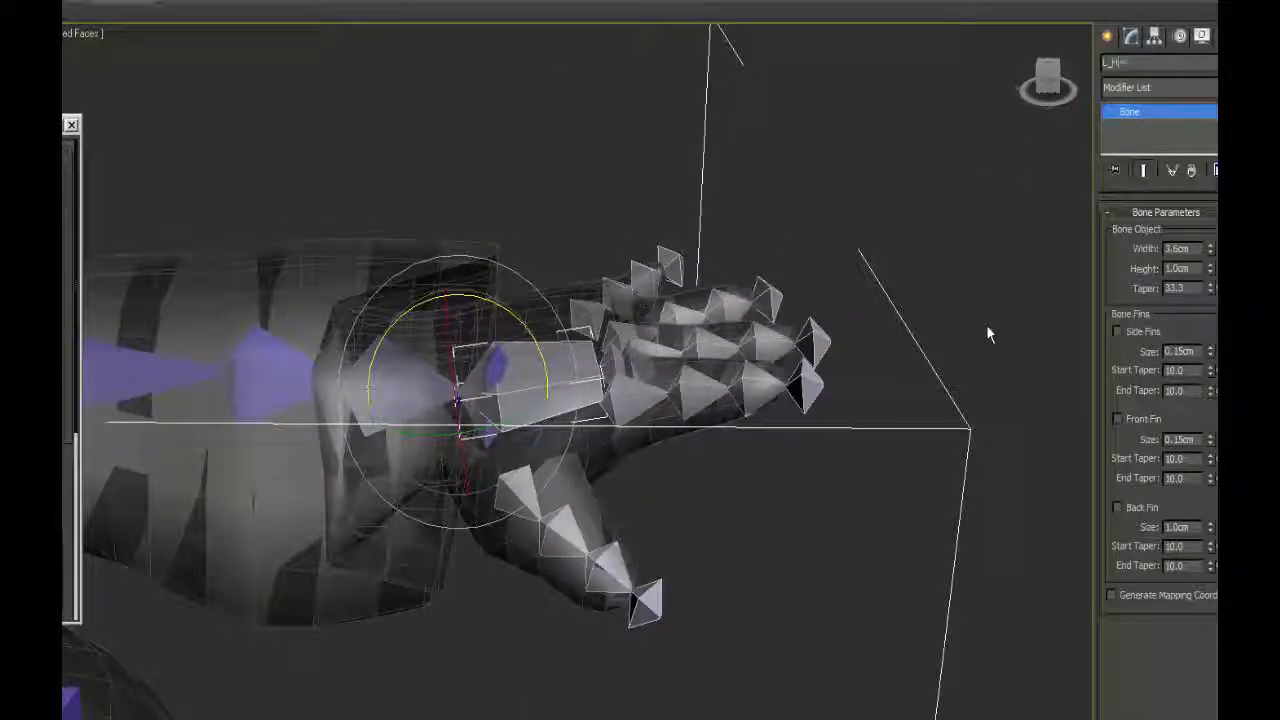
pyautogui.press('Return')
# Move the L_Hand bone away from the arm to test the finger links, and undo the move.
pyautogui.scroll(-5, 394, 194)
pyautogui.moveTo(598, 325); pyautogui.dragTo(616, 384)
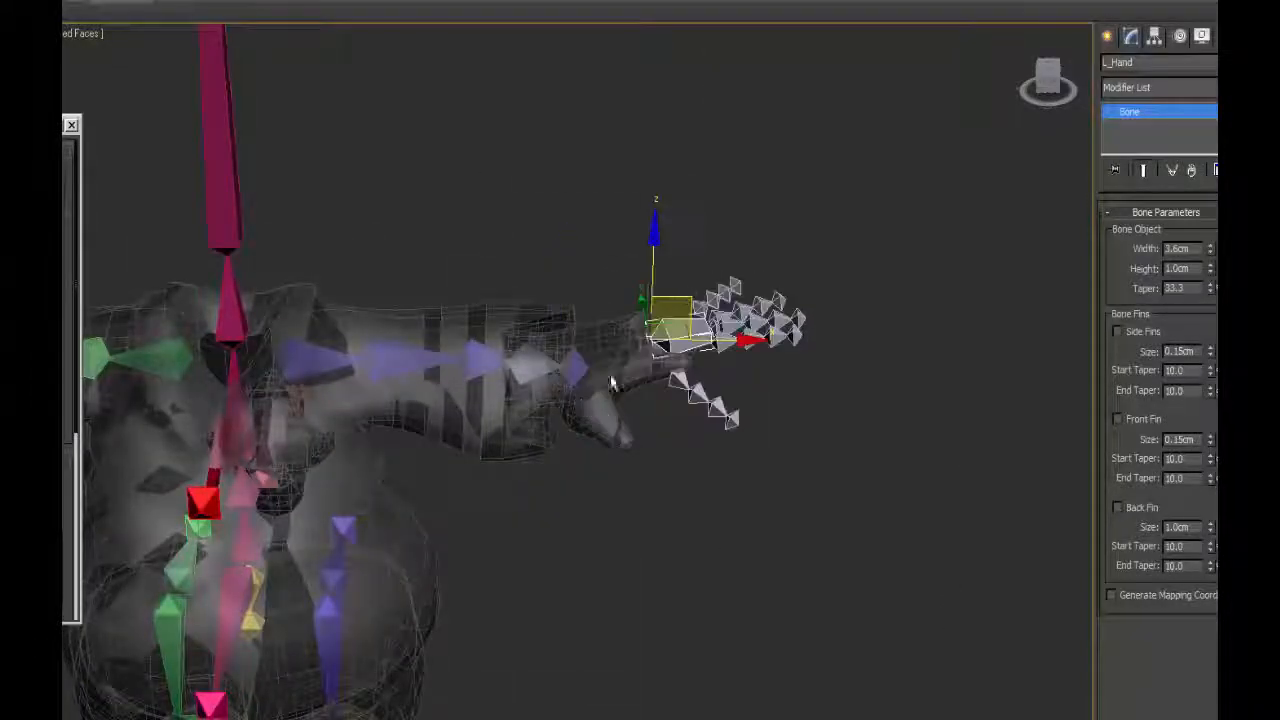
pyautogui.hotkey('ctrl', 'z')
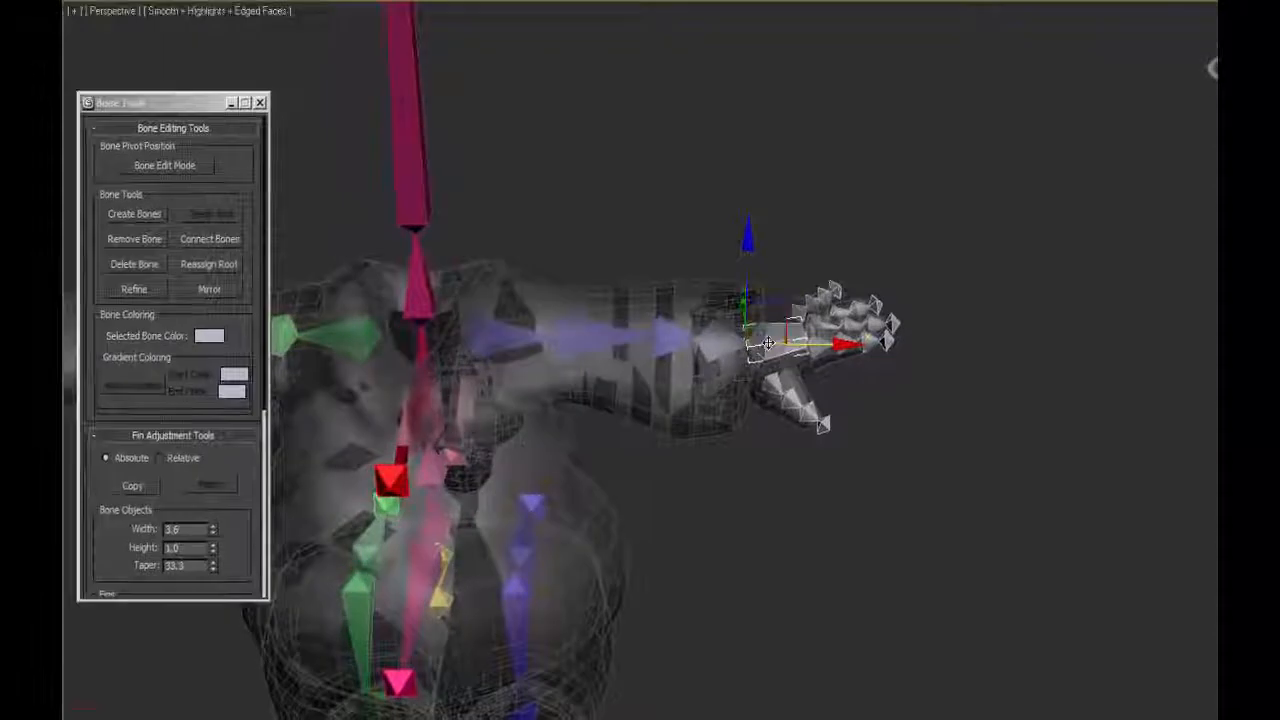
# Select the whole left hand hierarchy and mirror its bones across the X axis, flipping the bones' Y axis.
pyautogui.doubleClick(655, 356)
pyautogui.click(211, 290)
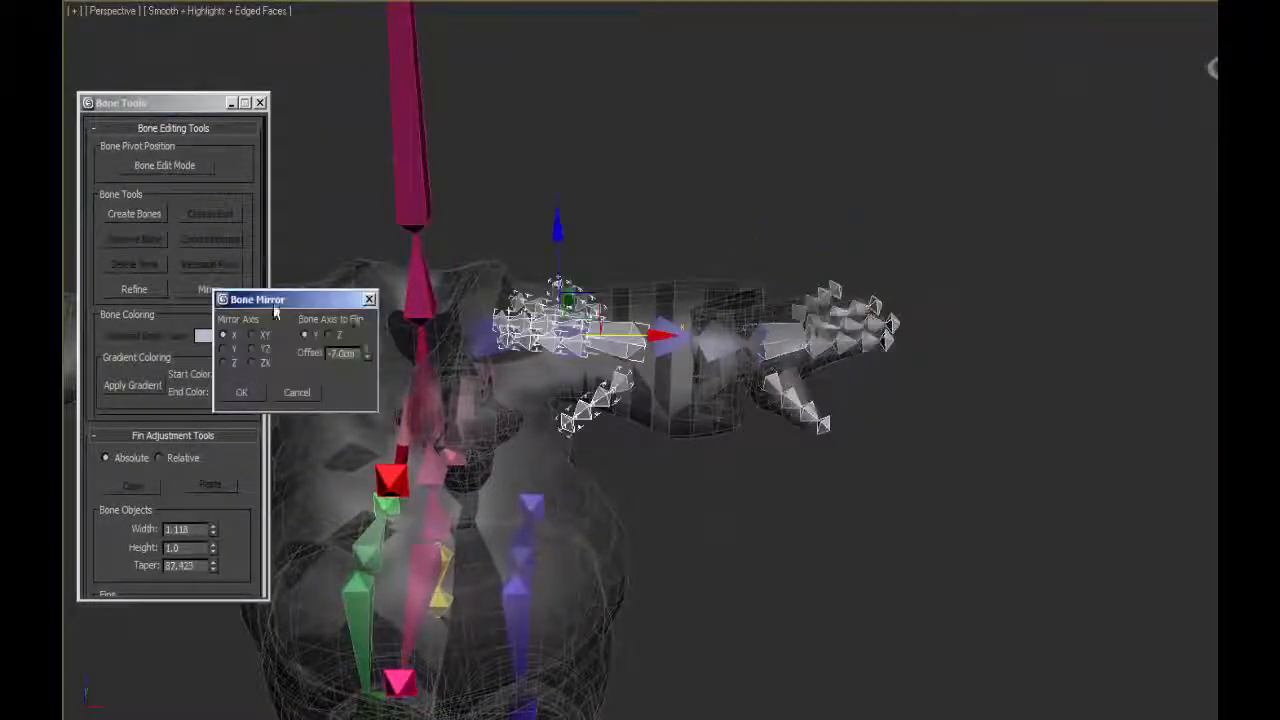
pyautogui.click(240, 393)
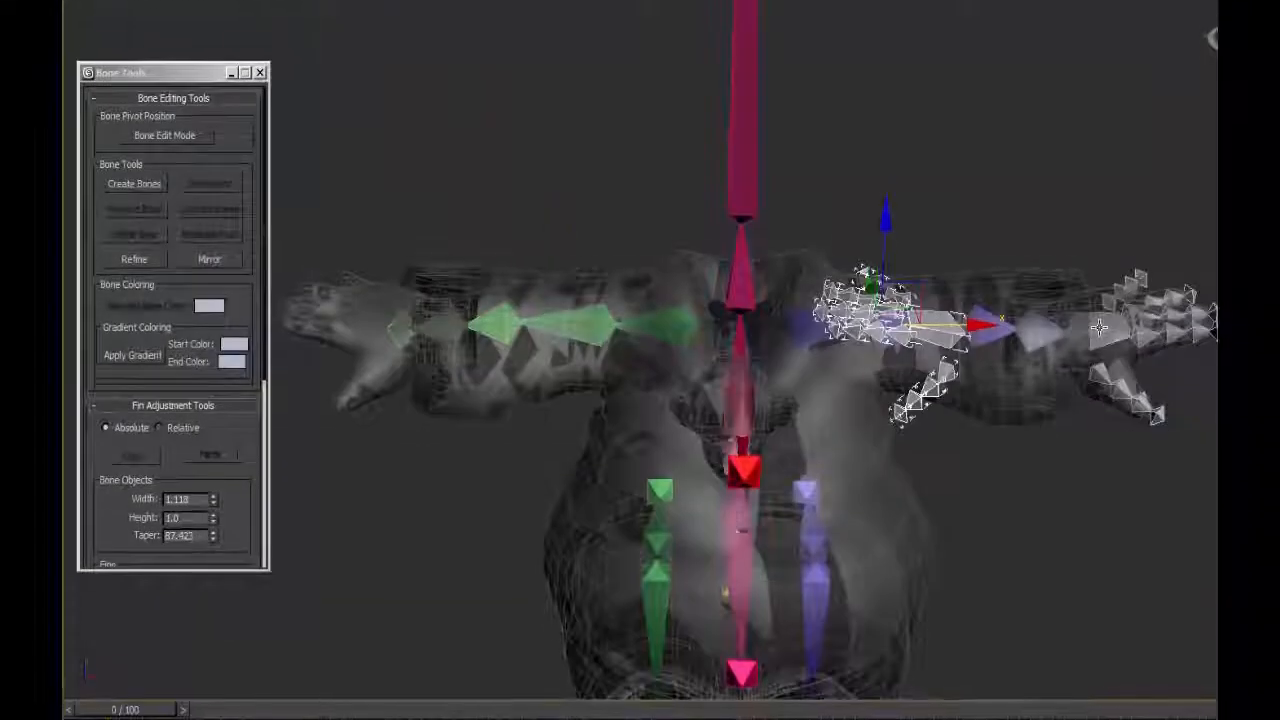
# Copy L_Hand's X position and apply its negative, -22.658 cm, to the mirrored hand bone.
pyautogui.click(1099, 327)
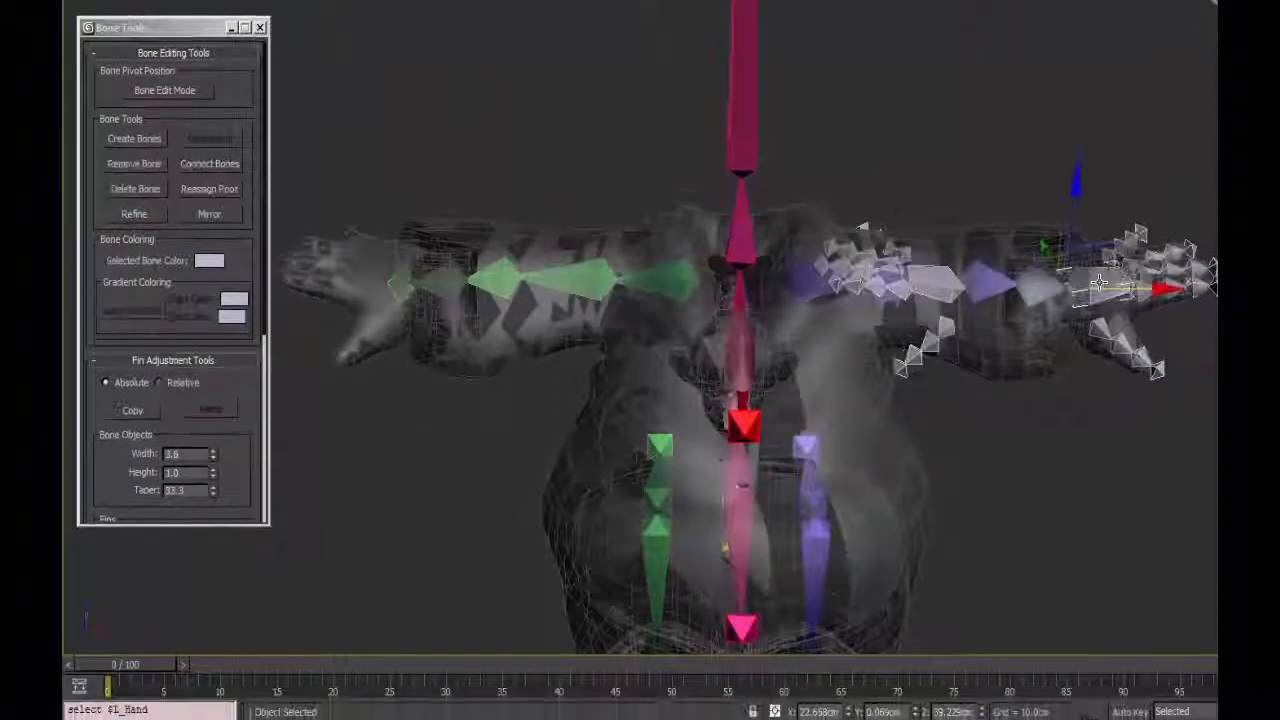
pyautogui.rightClick(809, 702)
pyautogui.click(669, 538)
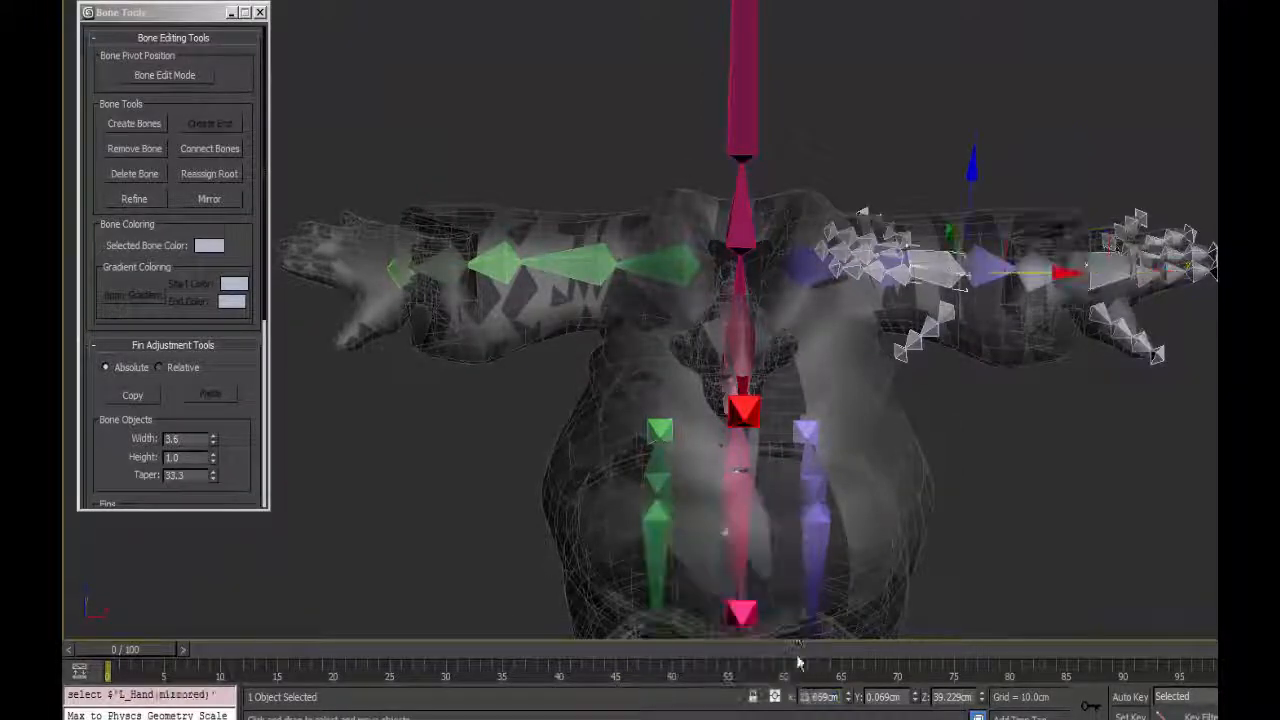
pyautogui.rightClick(818, 697)
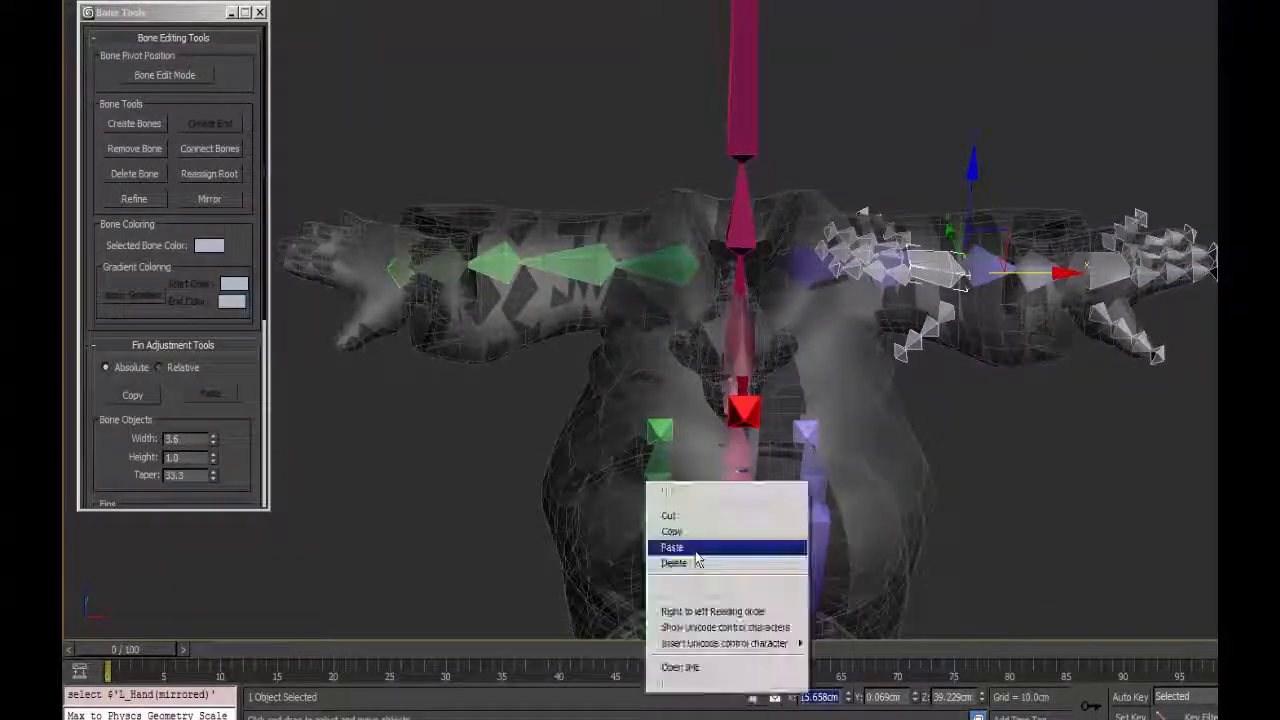
pyautogui.click(686, 543)
pyautogui.write('-')
pyautogui.press('Return')
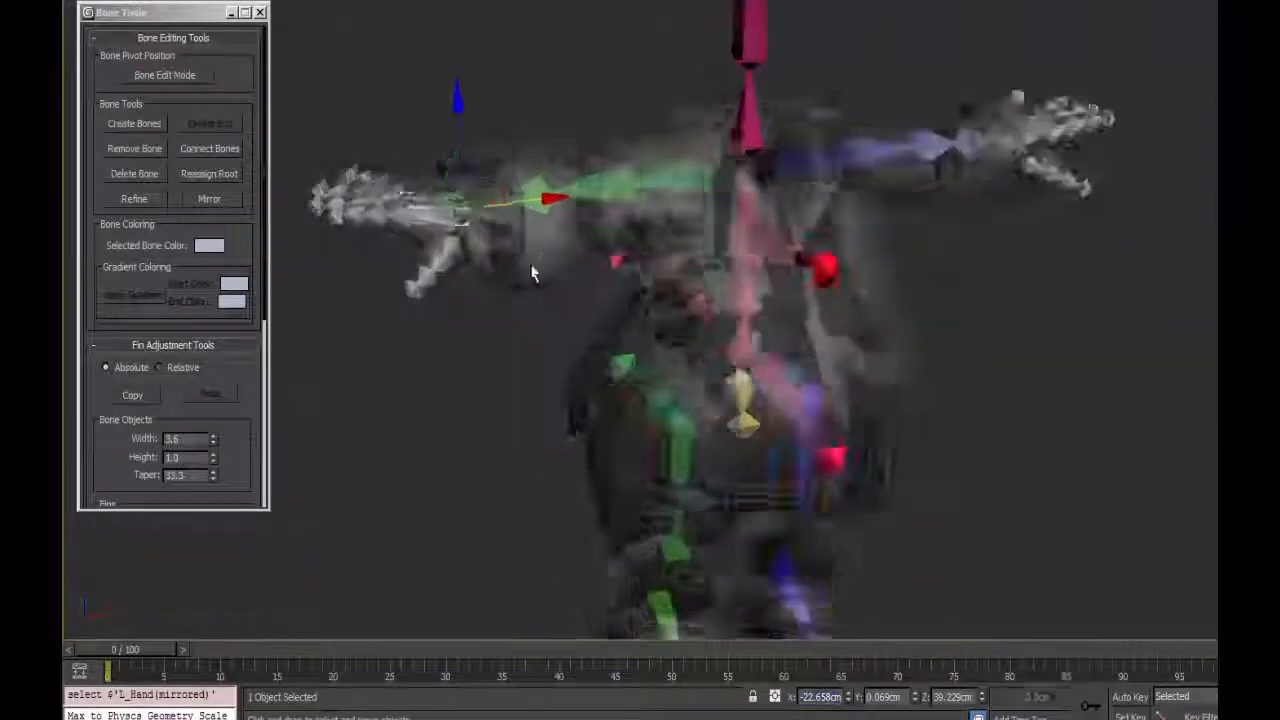
# Rename all mirrored hand bones except the fingertip nubs, removing the first 2 characters and adding the prefix R_.
pyautogui.keyDown('alt'); pyautogui.moveTo(531, 268); pyautogui.dragTo(672, 298, button='middle'); pyautogui.keyUp('alt')
pyautogui.scroll(5, 632, 304)
pyautogui.doubleClick(668, 298)
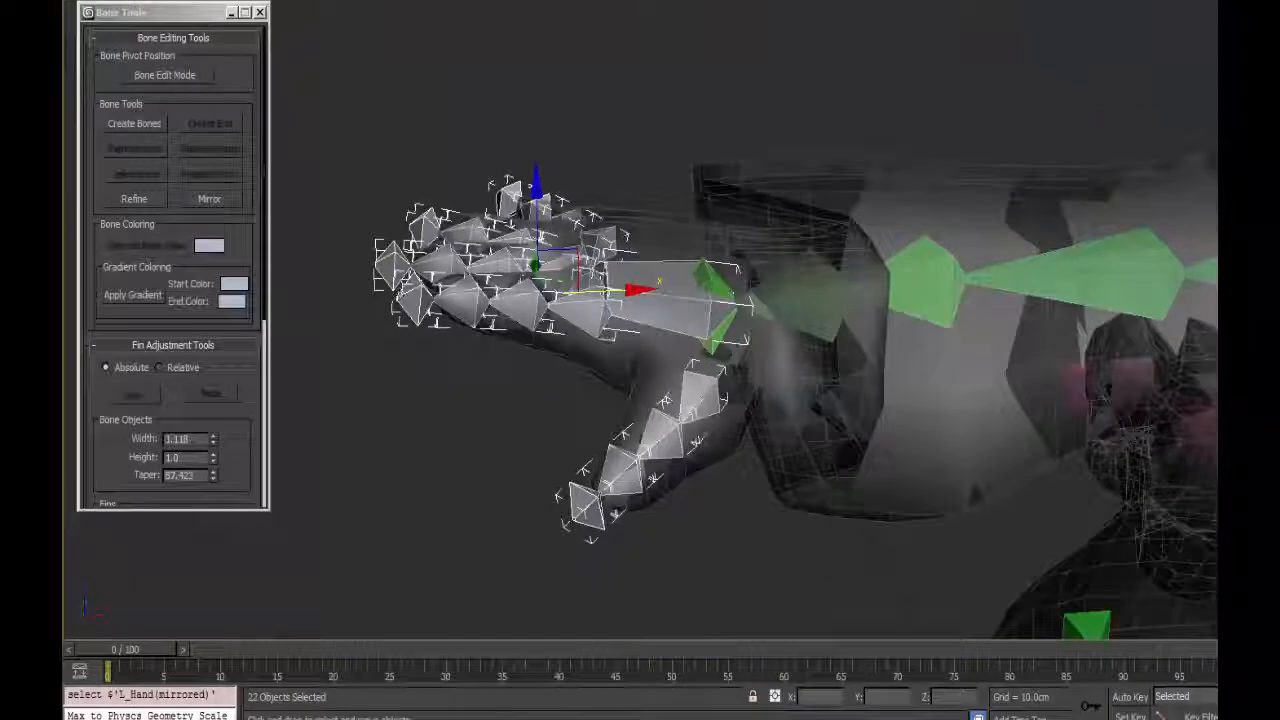
pyautogui.keyDown('alt'); pyautogui.click(580, 508); pyautogui.keyUp('alt')
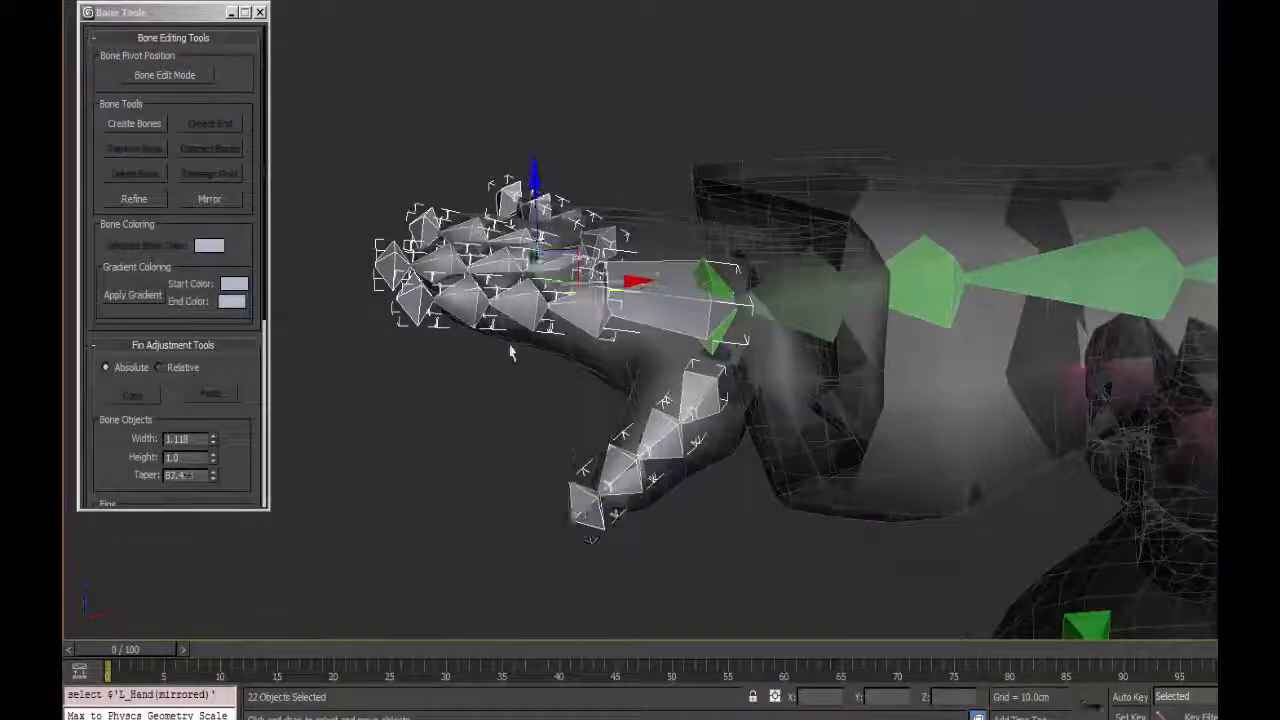
pyautogui.keyDown('alt'); pyautogui.click(406, 300); pyautogui.keyUp('alt')
pyautogui.keyDown('alt'); pyautogui.click(392, 262); pyautogui.keyUp('alt')
pyautogui.keyDown('alt'); pyautogui.click(422, 225); pyautogui.keyUp('alt')
pyautogui.keyDown('alt'); pyautogui.click(511, 198); pyautogui.keyUp('alt')
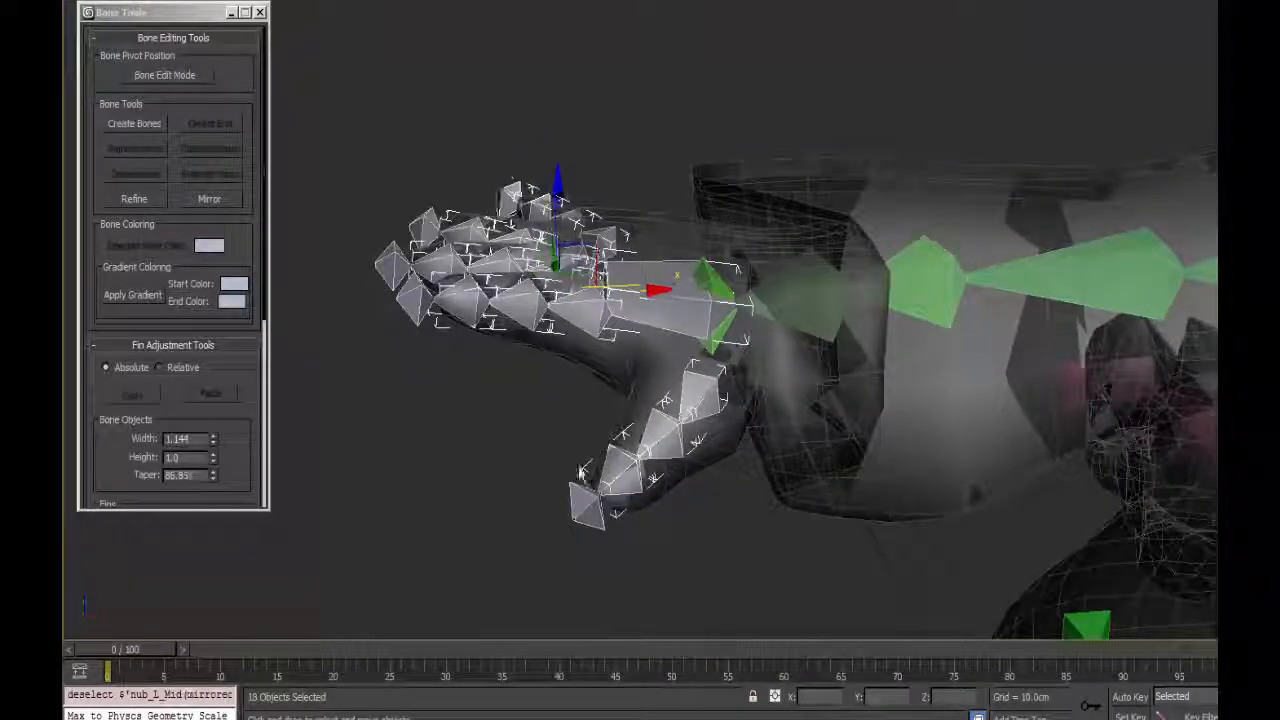
pyautogui.click(146, 1)
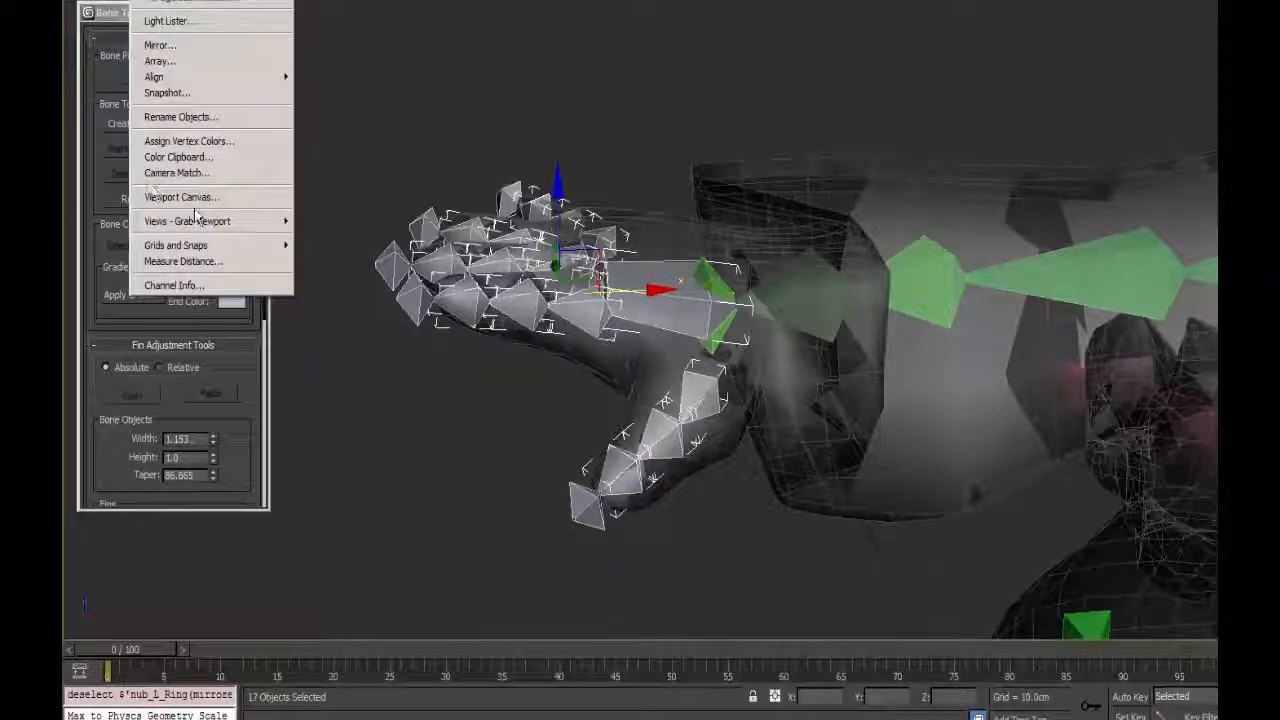
pyautogui.click(176, 117)
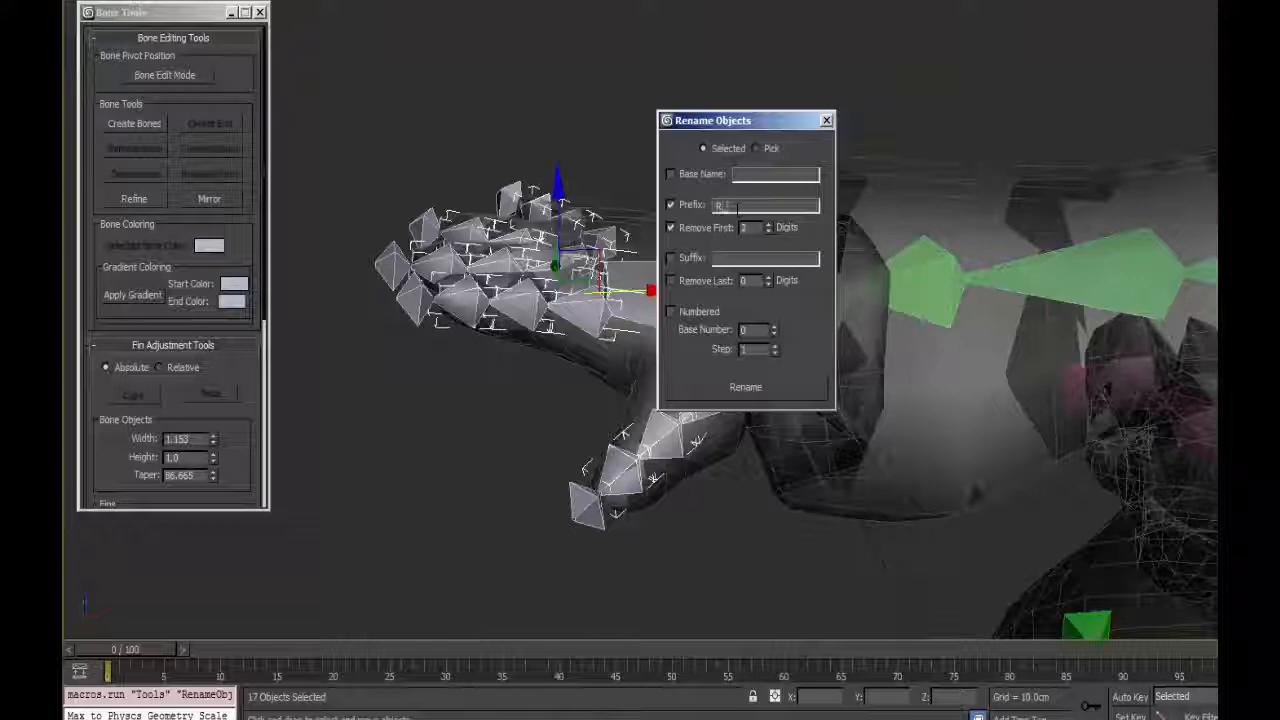
pyautogui.click(826, 120)
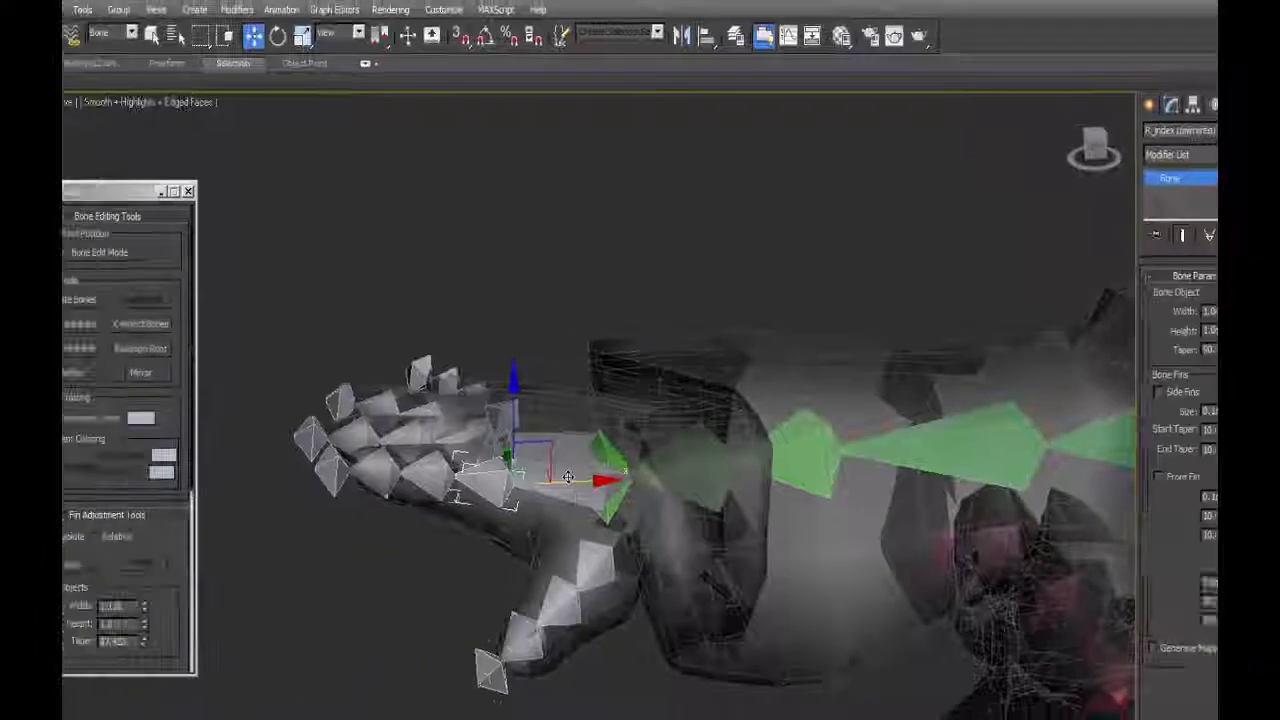
# Select the entire mirrored hand hierarchy and batch-rename it to strip the trailing "(mirrored)" from every bone name.
pyautogui.doubleClick(568, 477)
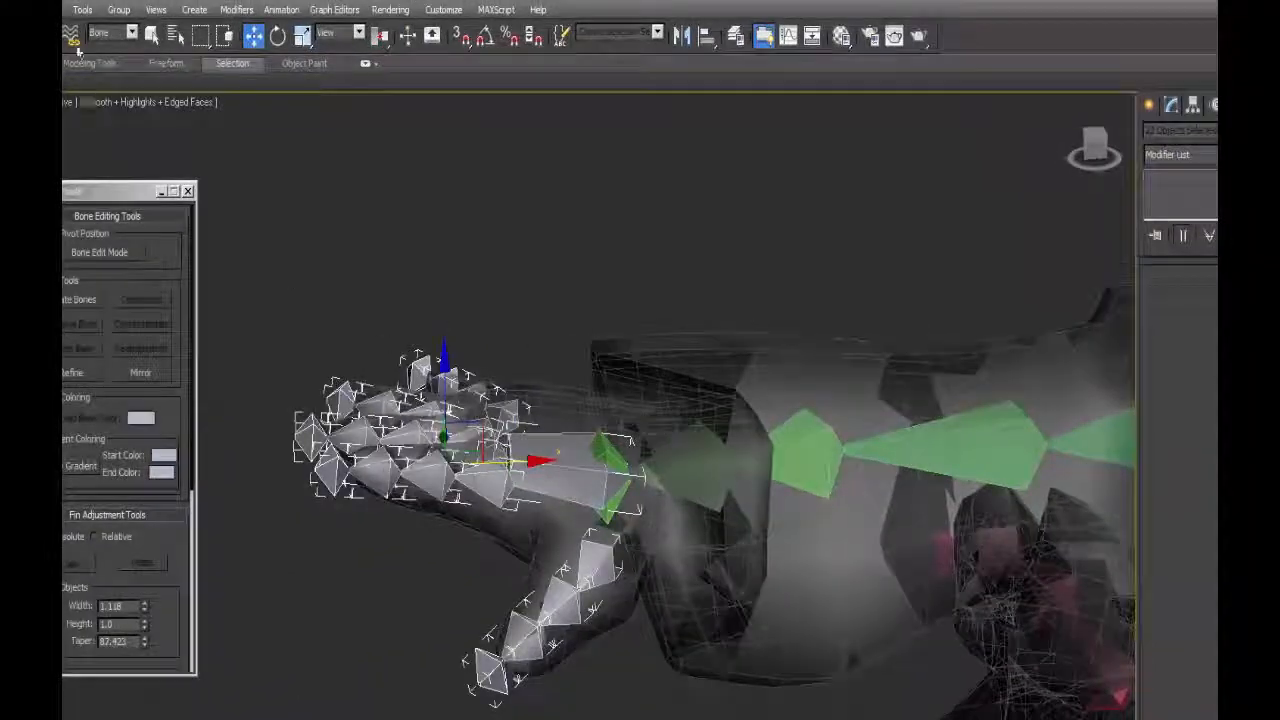
pyautogui.click(82, 10)
pyautogui.click(107, 292)
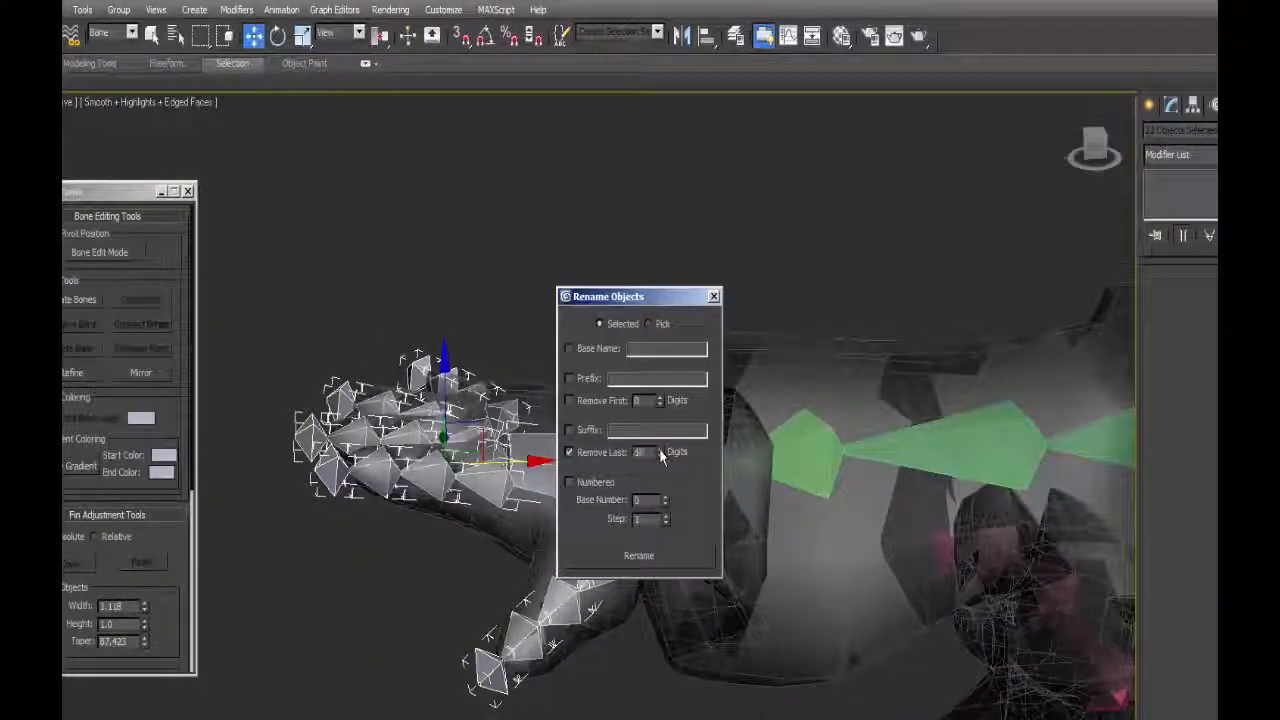
pyautogui.click(620, 557)
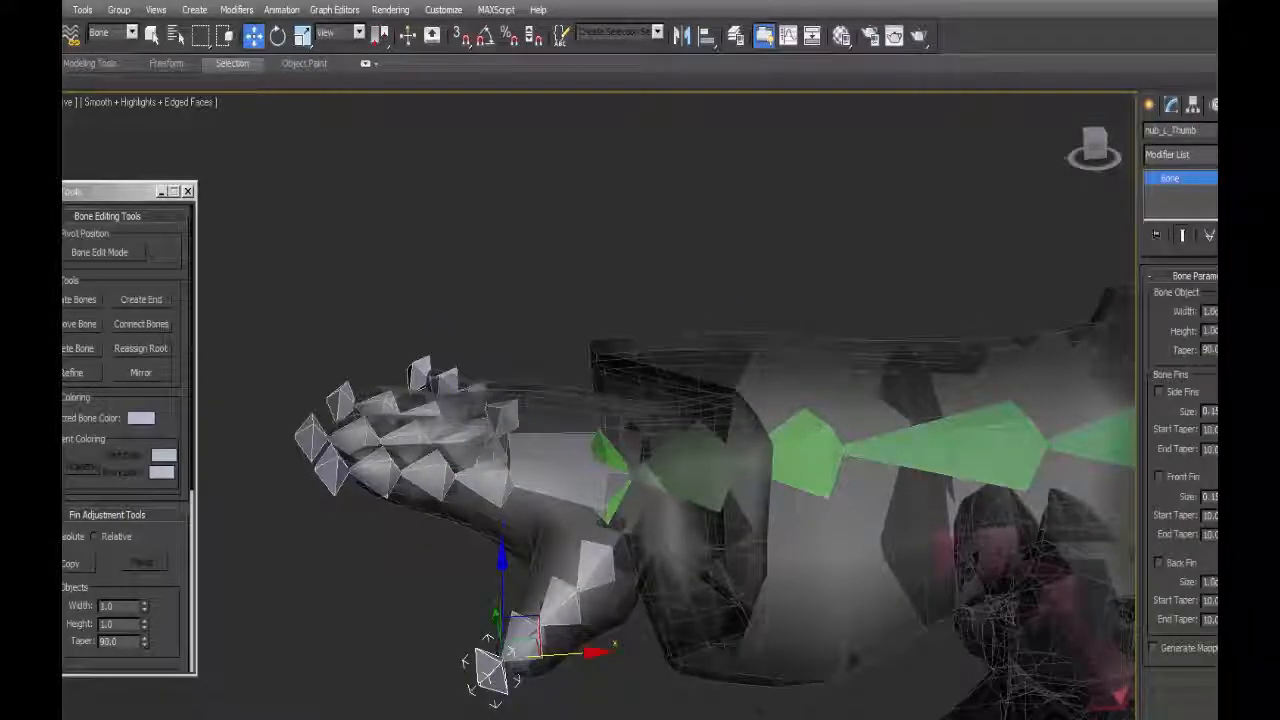
# Select the five fingertip nub bones of the mirrored hand and rename them with prefix nub_R, removing the first 5 characters.
pyautogui.click(331, 472)
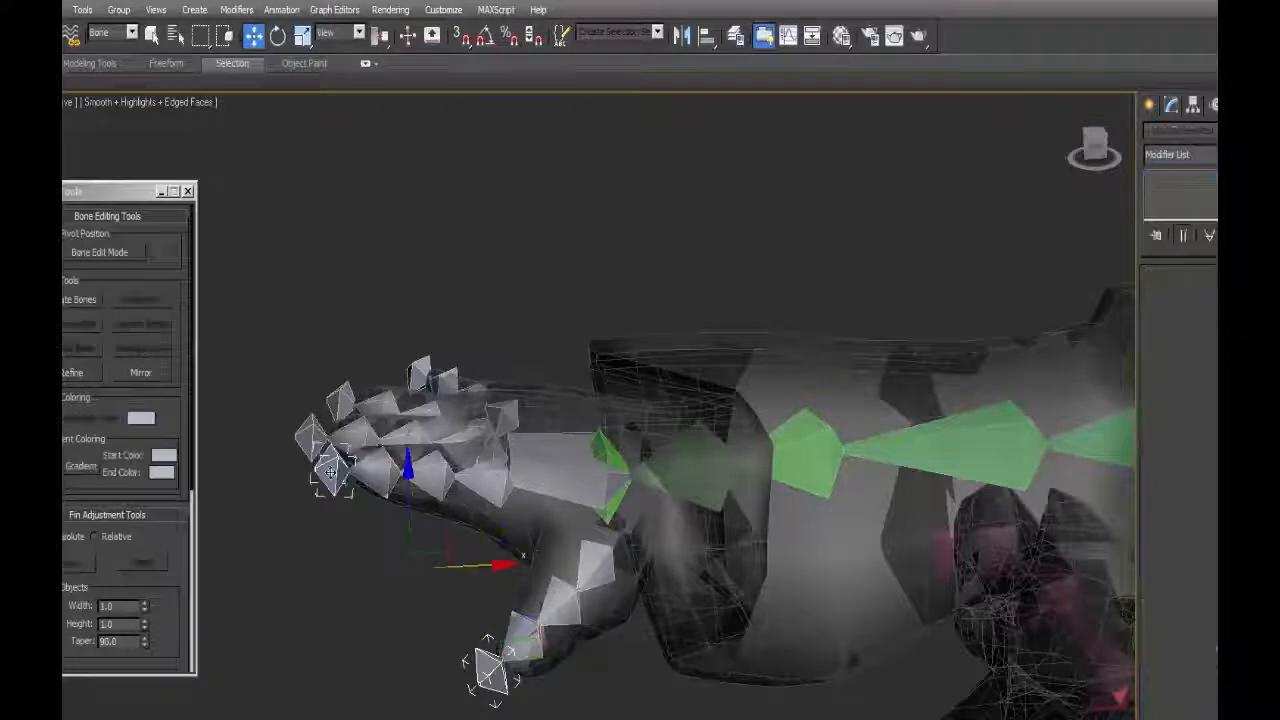
pyautogui.click(490, 669)
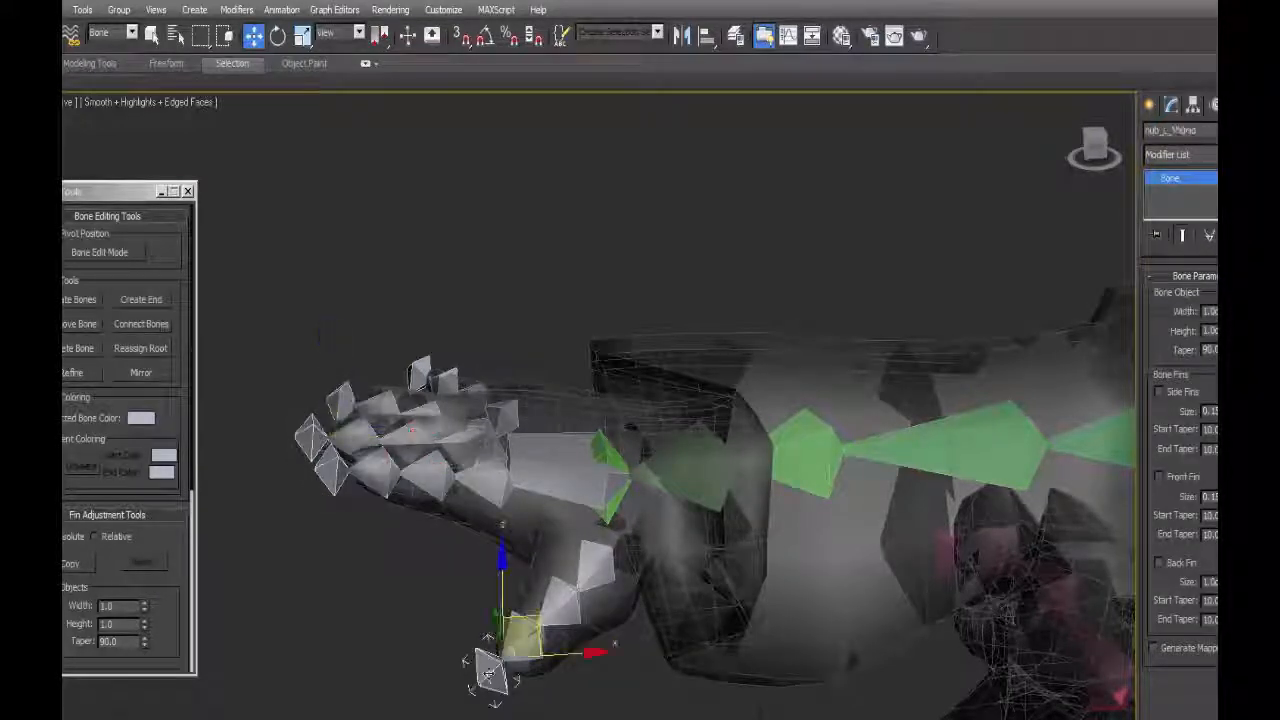
pyautogui.keyDown('ctrl'); pyautogui.click(332, 473); pyautogui.keyUp('ctrl')
pyautogui.keyDown('ctrl'); pyautogui.click(312, 438); pyautogui.keyUp('ctrl')
pyautogui.keyDown('ctrl'); pyautogui.click(348, 392); pyautogui.keyUp('ctrl')
pyautogui.keyDown('ctrl'); pyautogui.click(422, 370); pyautogui.keyUp('ctrl')
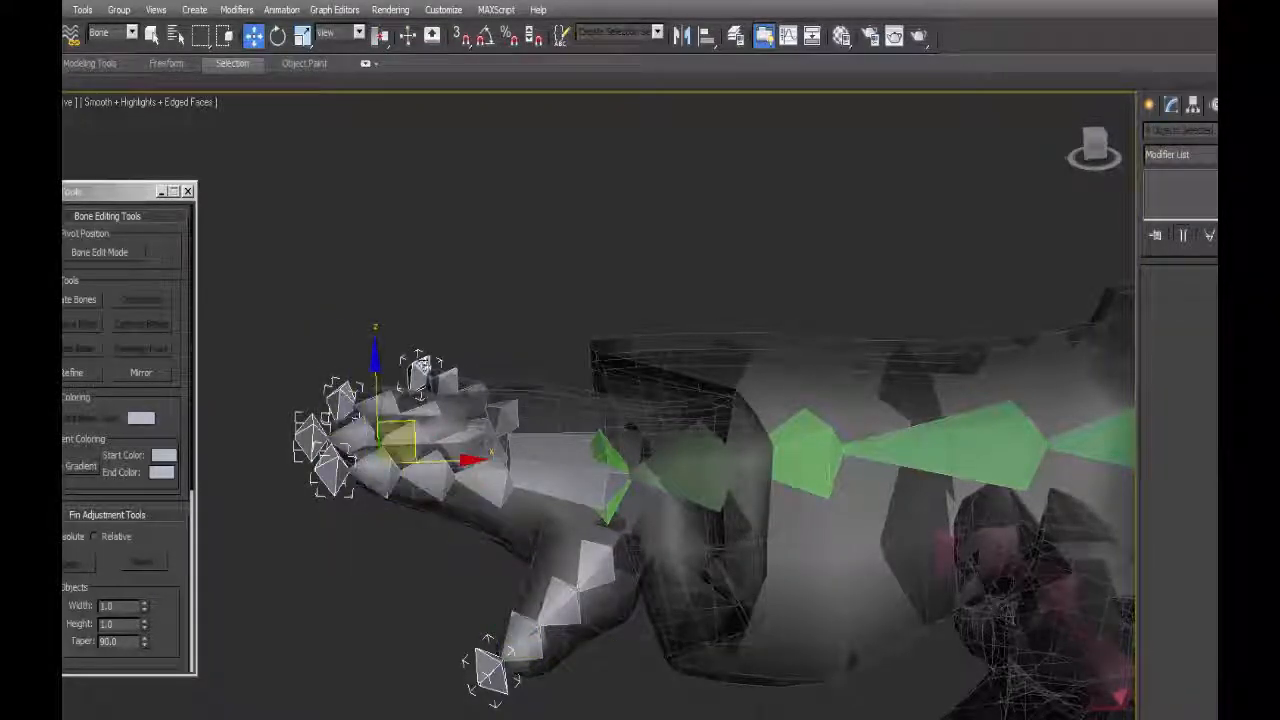
pyautogui.click(82, 10)
pyautogui.click(143, 291)
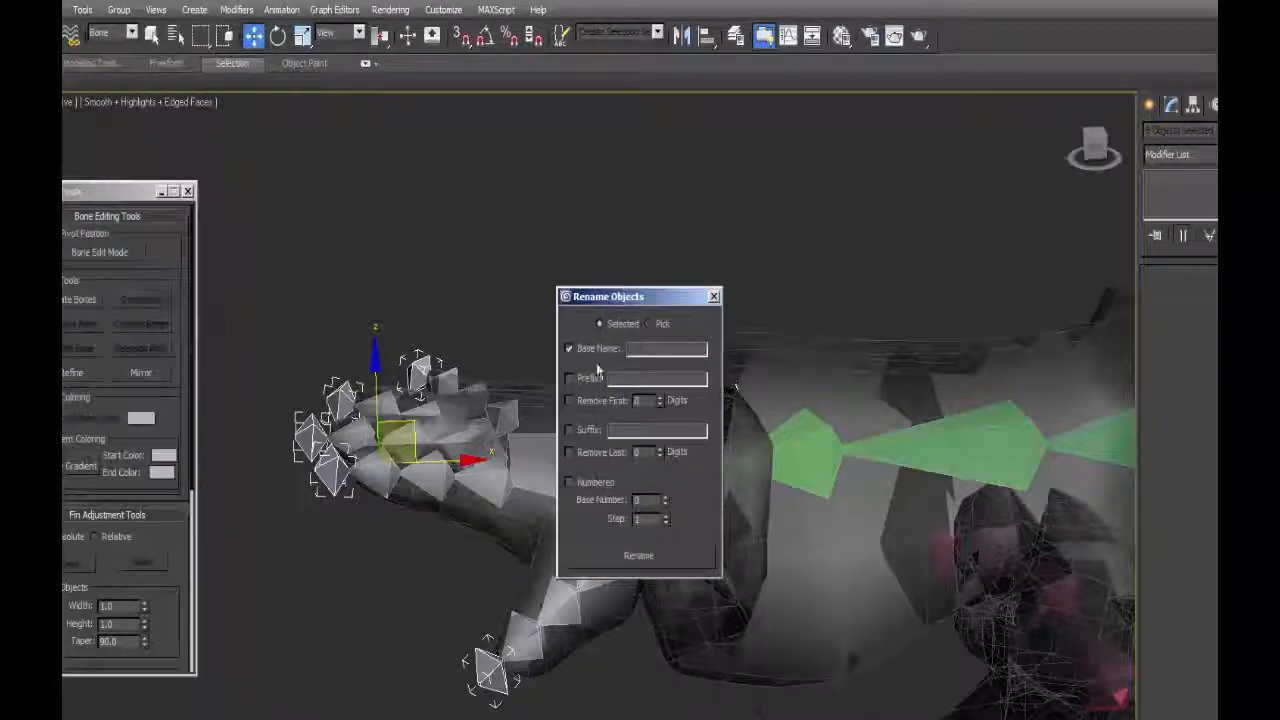
pyautogui.click(569, 379)
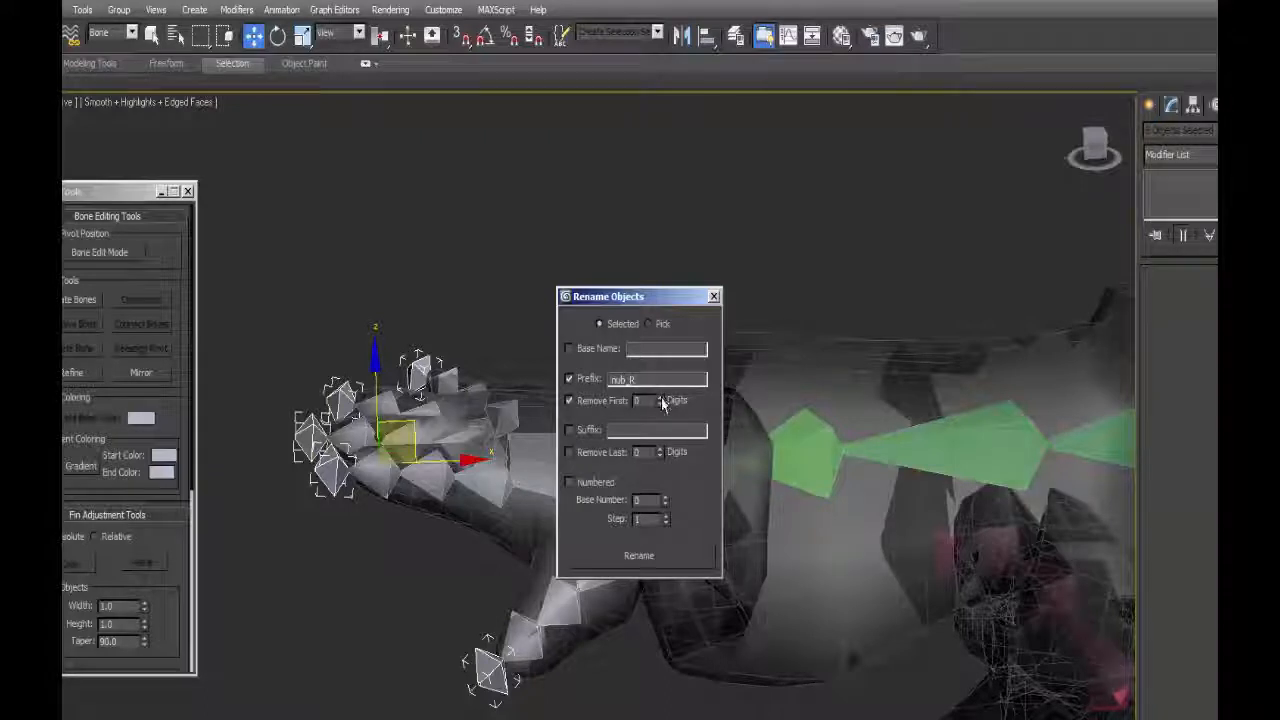
pyautogui.click(714, 297)
# Check the names of the renamed fingertip nub bones one by one.
pyautogui.click(488, 669)
pyautogui.click(313, 438)
pyautogui.click(342, 403)
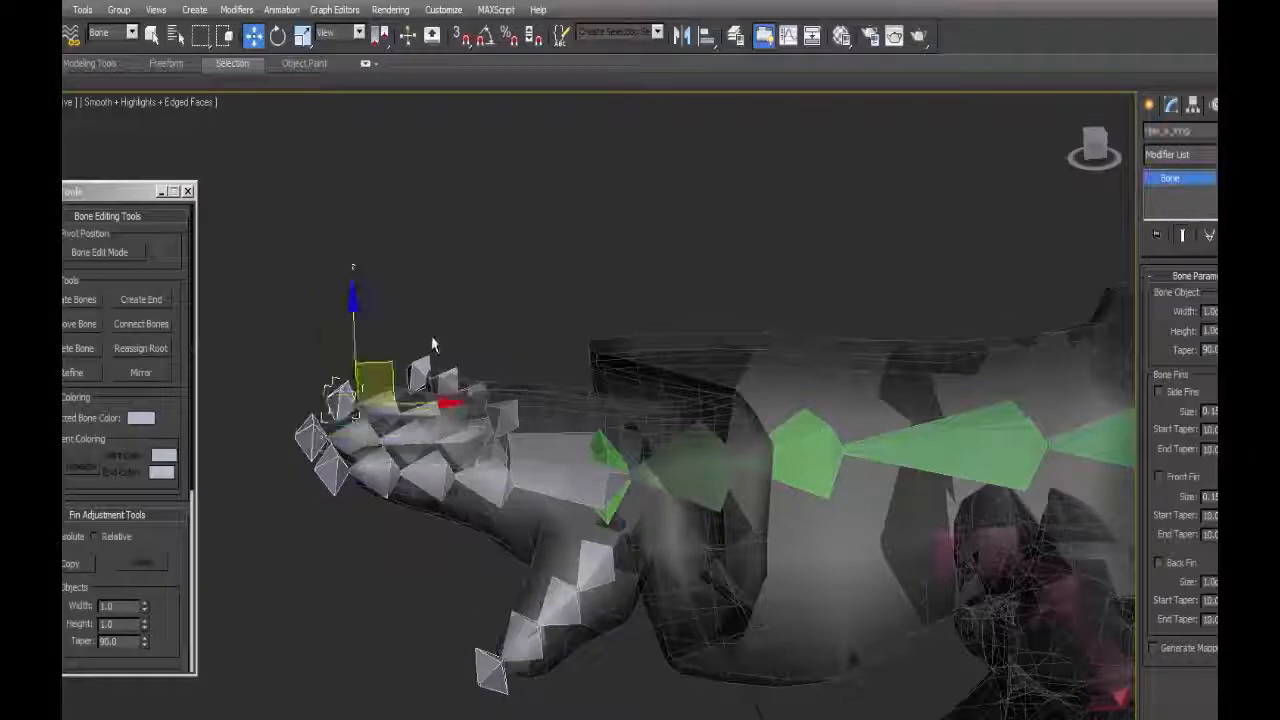
pyautogui.click(421, 375)
# Apply a dark-to-bright green gradient to the right hand hierarchy and a dark blue to violet-blue gradient to the left hand hierarchy.
pyautogui.click(563, 461)
pyautogui.moveTo(563, 461); pyautogui.dragTo(525, 493, button='middle')
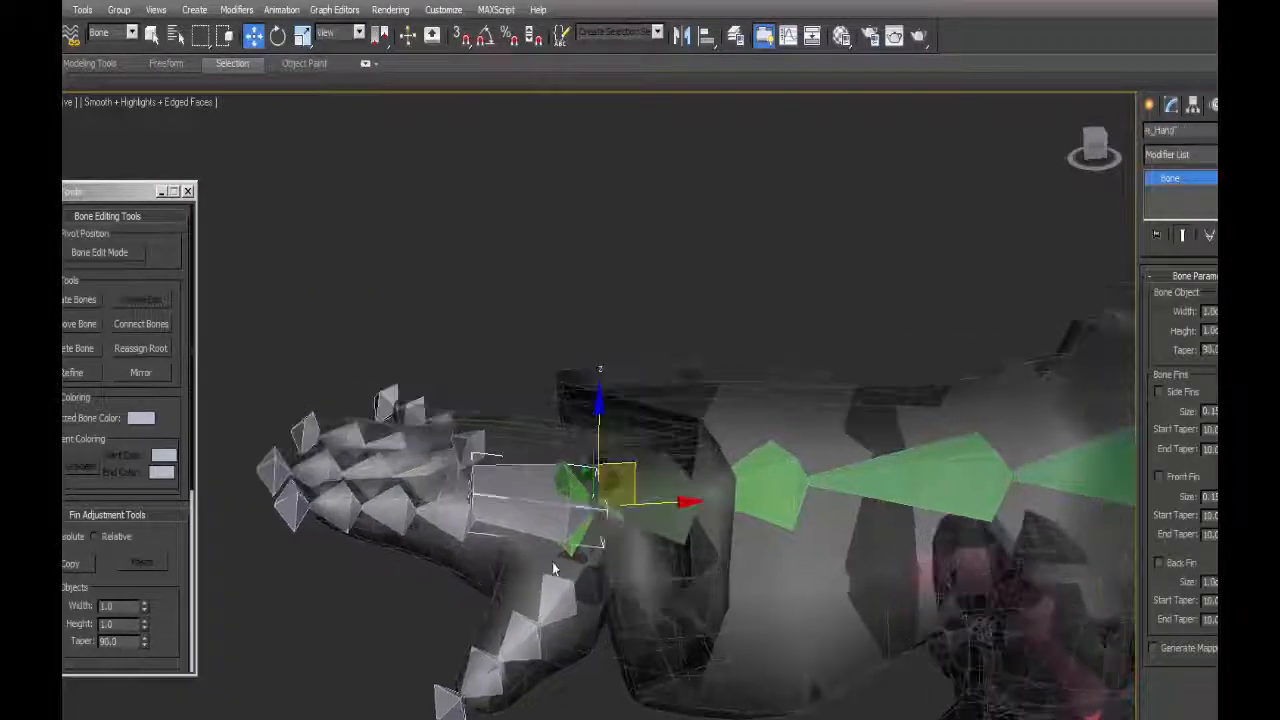
pyautogui.doubleClick(525, 493)
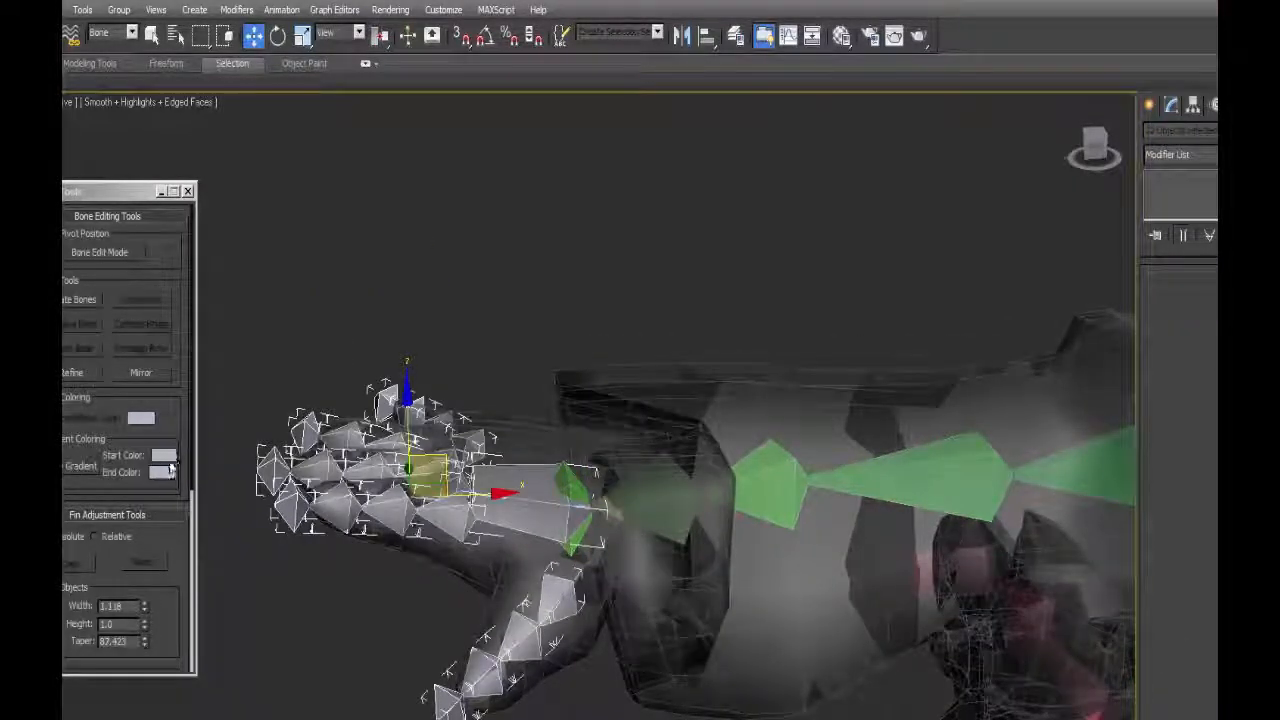
pyautogui.click(163, 455)
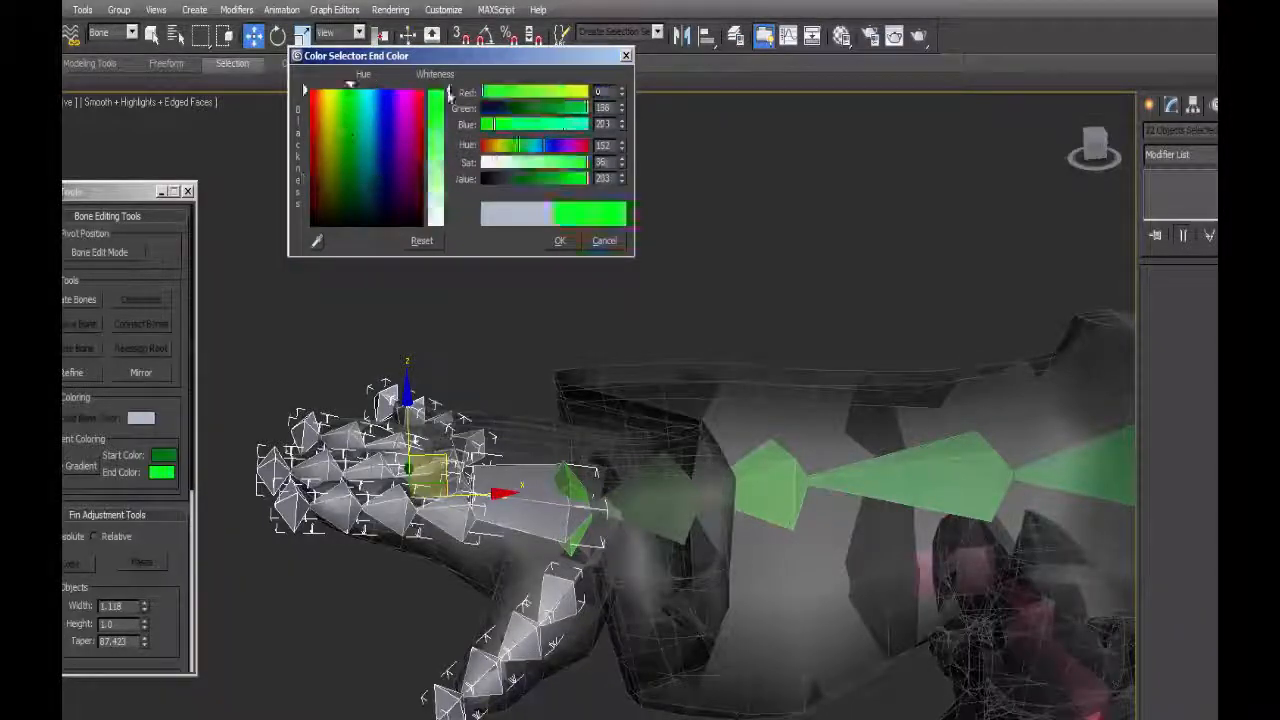
pyautogui.click(560, 240)
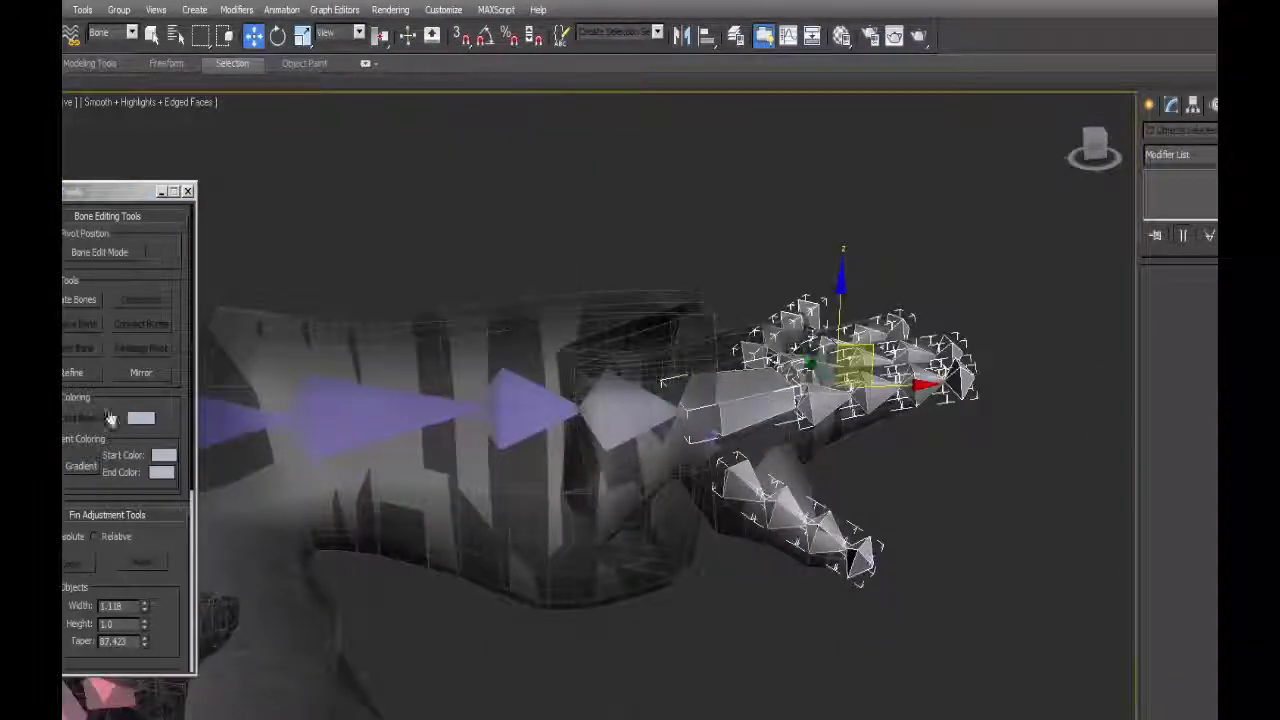
pyautogui.click(163, 455)
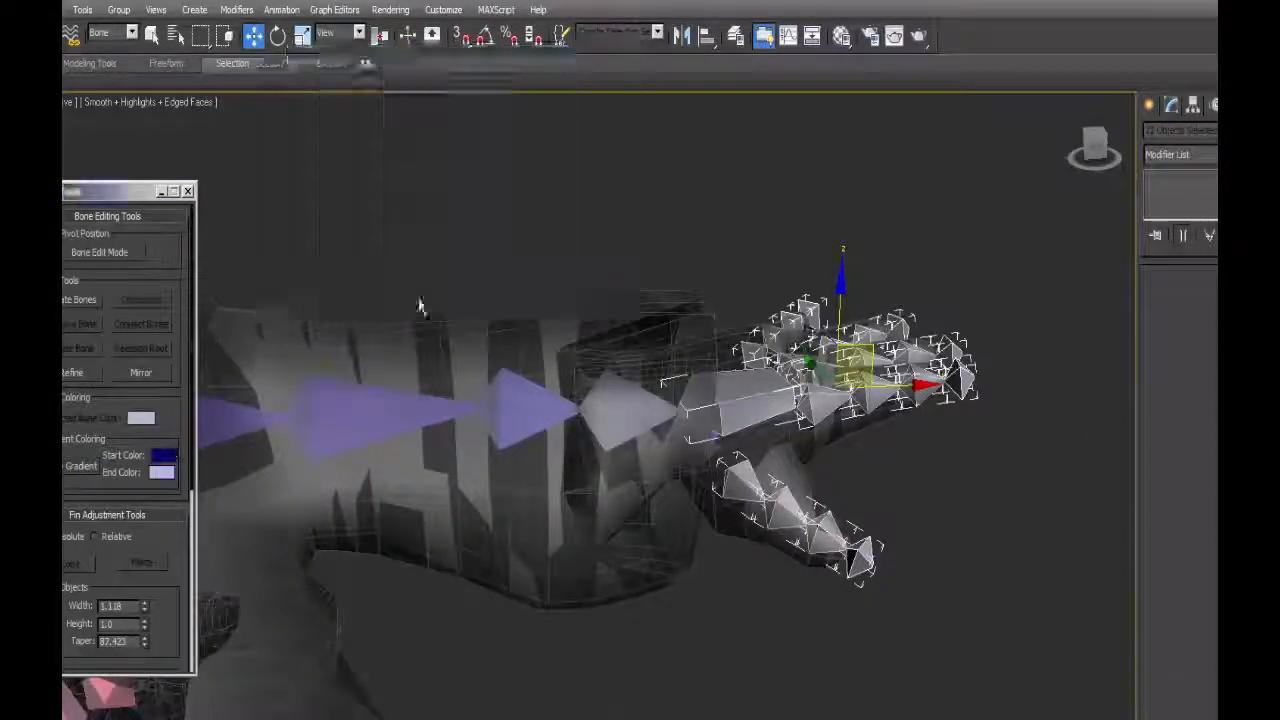
pyautogui.click(161, 472)
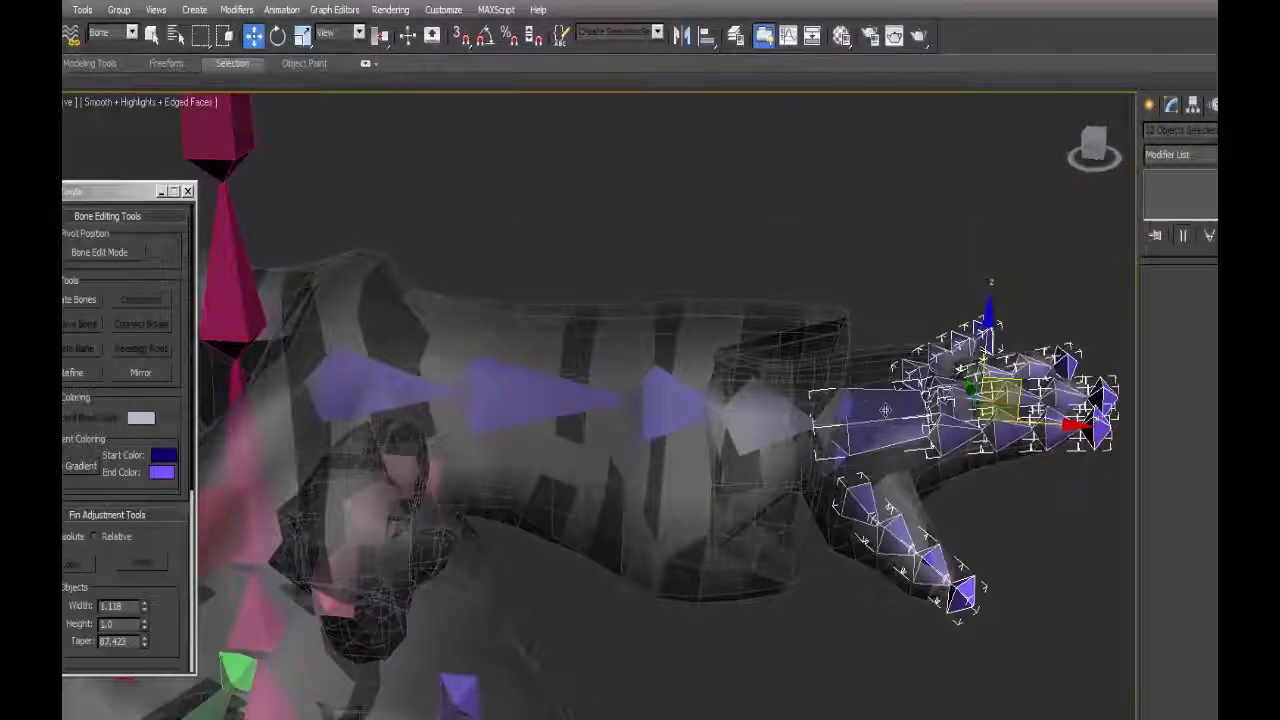
# Link the left and right hand bones to the wrist bones of their arms.
pyautogui.click(885, 410)
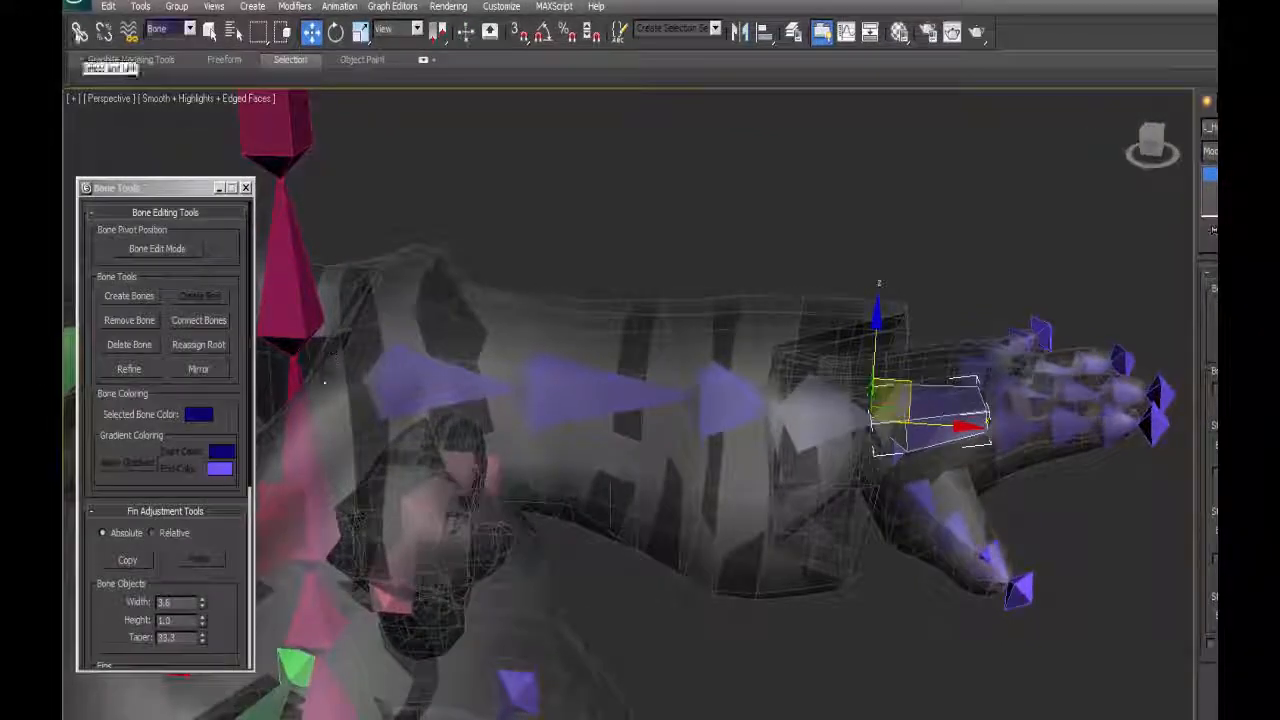
pyautogui.click(79, 31)
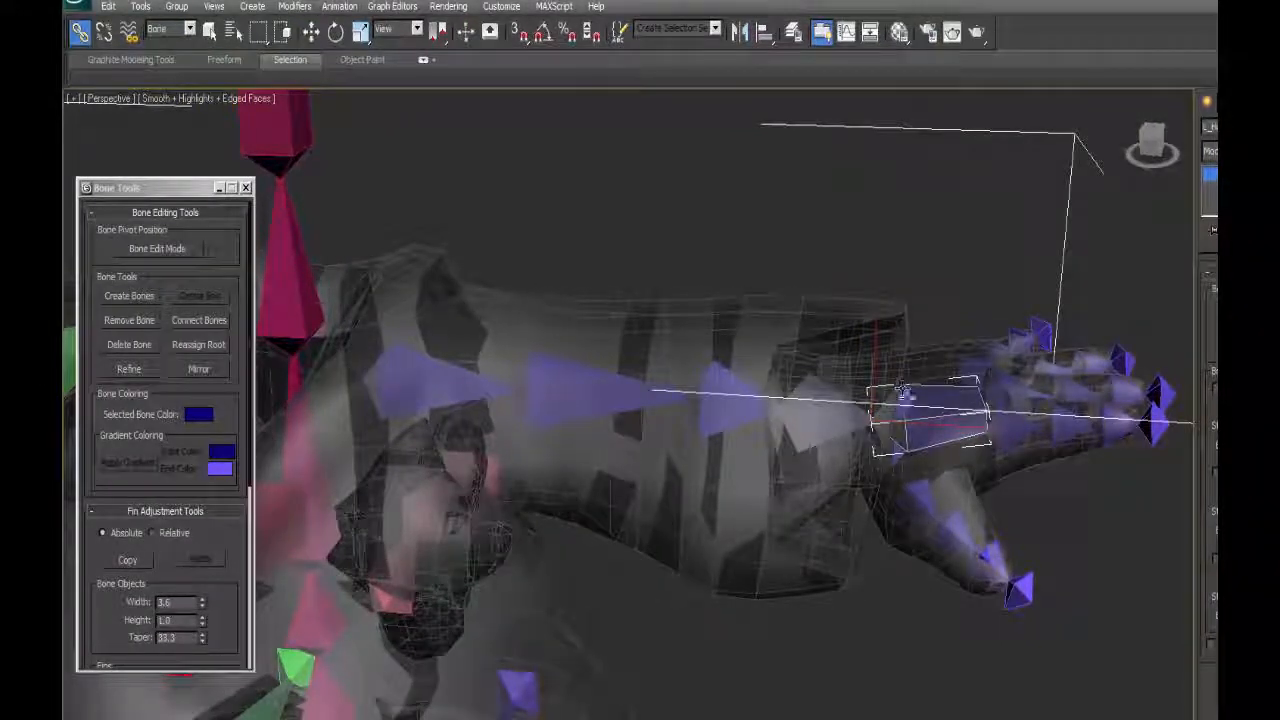
pyautogui.moveTo(735, 402); pyautogui.dragTo(905, 399, button='middle')
pyautogui.moveTo(392, 445); pyautogui.dragTo(500, 486, button='middle')
pyautogui.click(494, 487)
pyautogui.moveTo(494, 487); pyautogui.dragTo(522, 459)
# Select the right wrist bone and examine its connection to the hand from several angles.
pyautogui.click(209, 31)
pyautogui.click(595, 462)
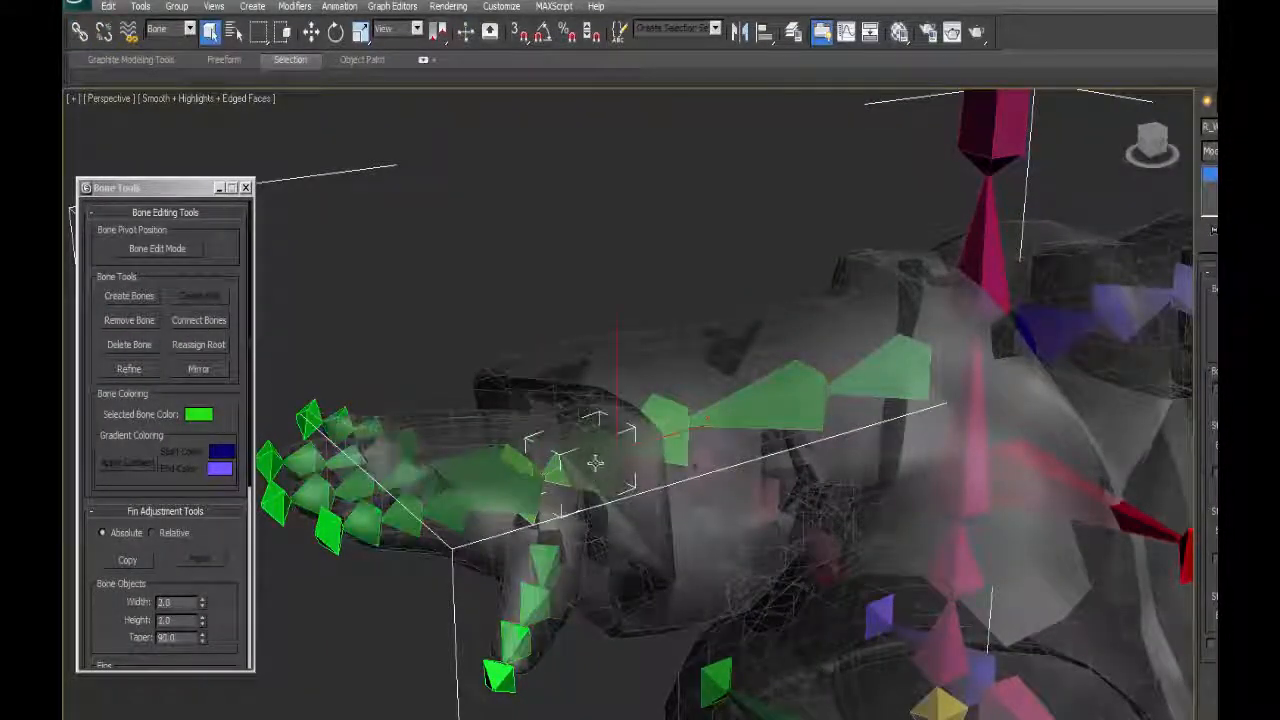
pyautogui.moveTo(587, 480)
pyautogui.keyDown('alt'); pyautogui.mouseDown(button='middle')
pyautogui.moveTo(560, 478)
pyautogui.moveTo(580, 476)
pyautogui.mouseUp(button='middle'); pyautogui.keyUp('alt')
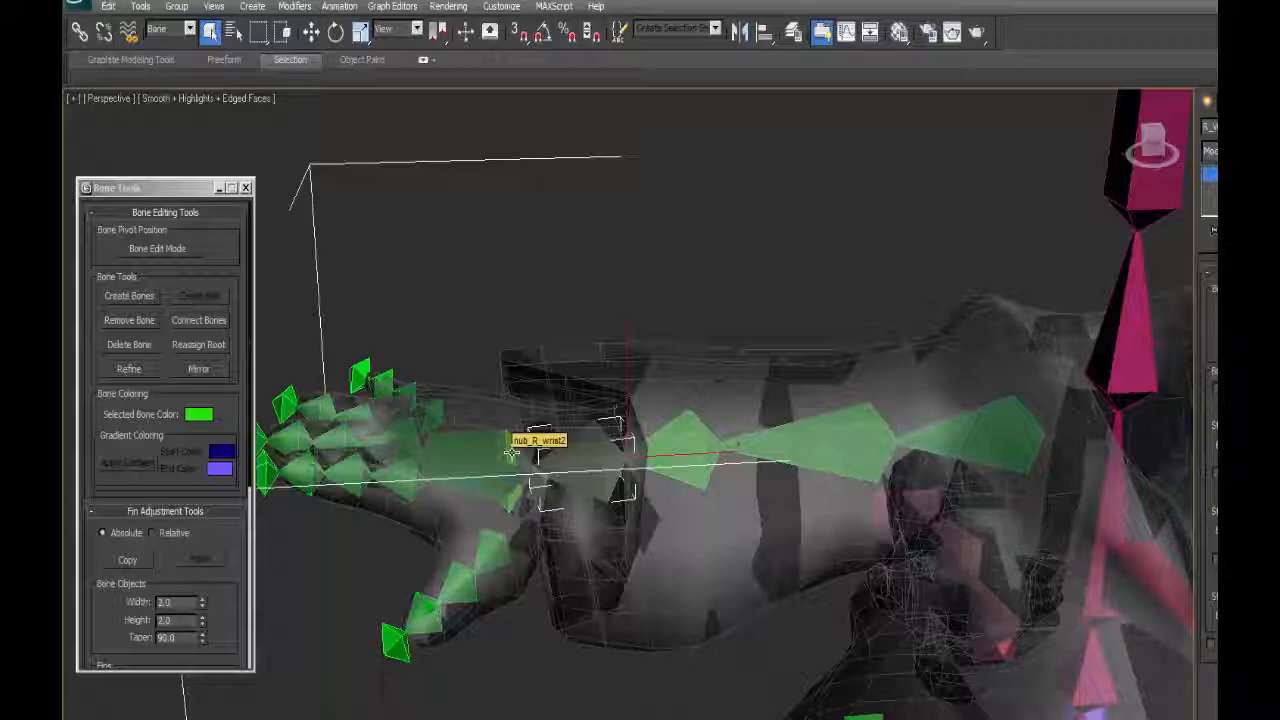
pyautogui.keyDown('alt'); pyautogui.moveTo(577, 429); pyautogui.dragTo(540, 422, button='middle'); pyautogui.keyUp('alt')
pyautogui.moveTo(553, 395)
pyautogui.mouseDown()
pyautogui.moveTo(526, 373)
pyautogui.moveTo(535, 409)
pyautogui.mouseUp()
pyautogui.moveTo(547, 504)
pyautogui.mouseDown()
pyautogui.moveTo(548, 535)
pyautogui.moveTo(547, 512)
pyautogui.mouseUp()
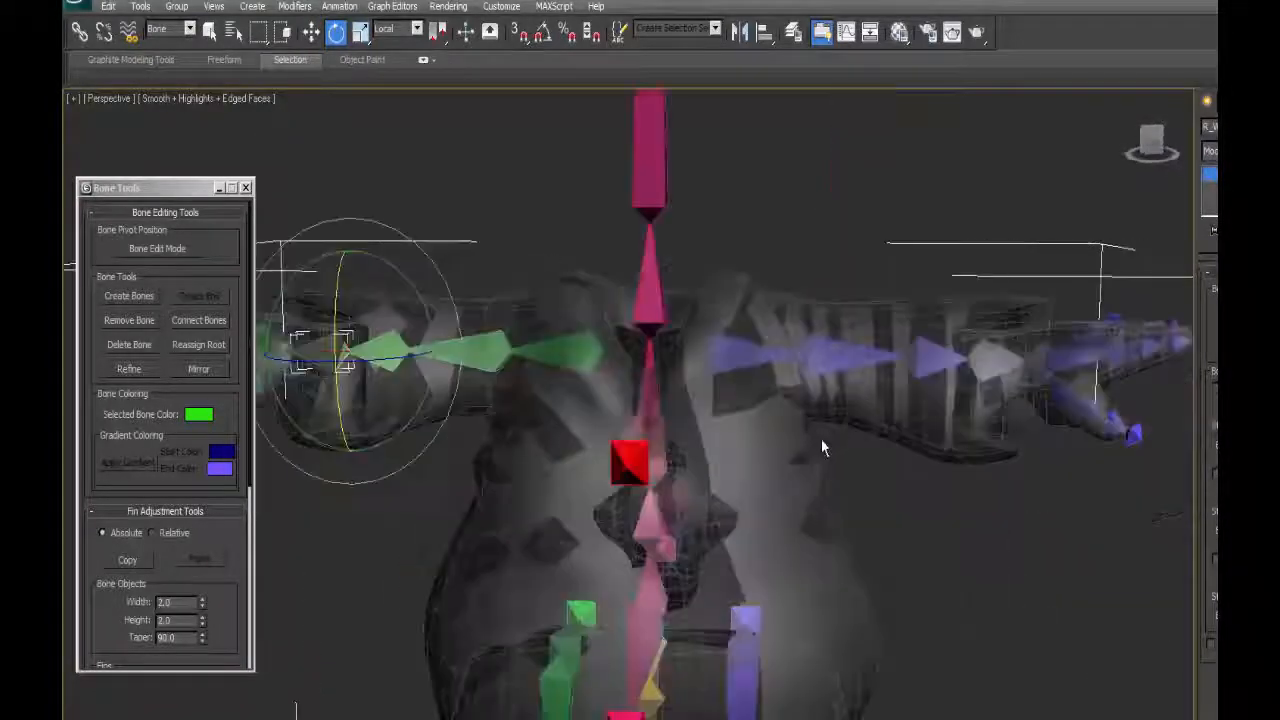
# Examine the whole skeleton from different sides, comparing both arms and hands.
pyautogui.moveTo(821, 440); pyautogui.dragTo(849, 551, button='middle')
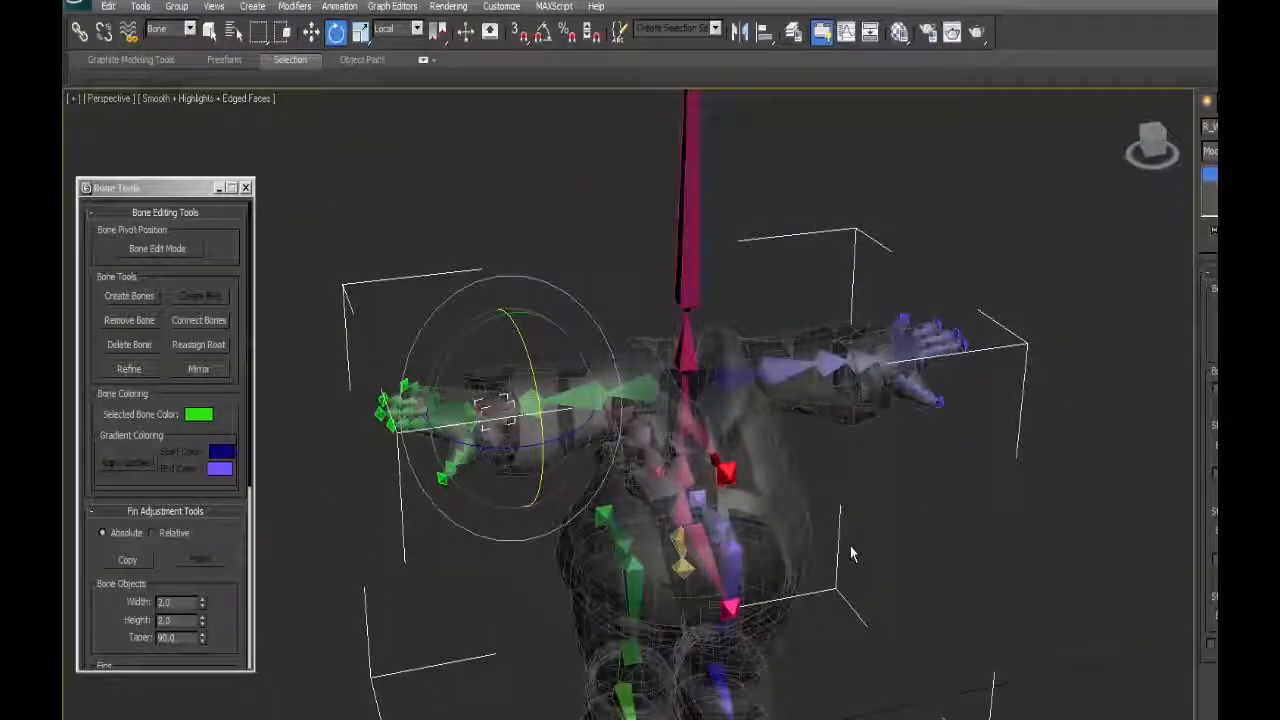
pyautogui.moveTo(851, 553); pyautogui.dragTo(820, 454, button='middle')
pyautogui.moveTo(715, 345)
pyautogui.keyDown('alt'); pyautogui.mouseDown(button='middle')
pyautogui.moveTo(785, 390)
pyautogui.moveTo(727, 326)
pyautogui.mouseUp(button='middle'); pyautogui.keyUp('alt')
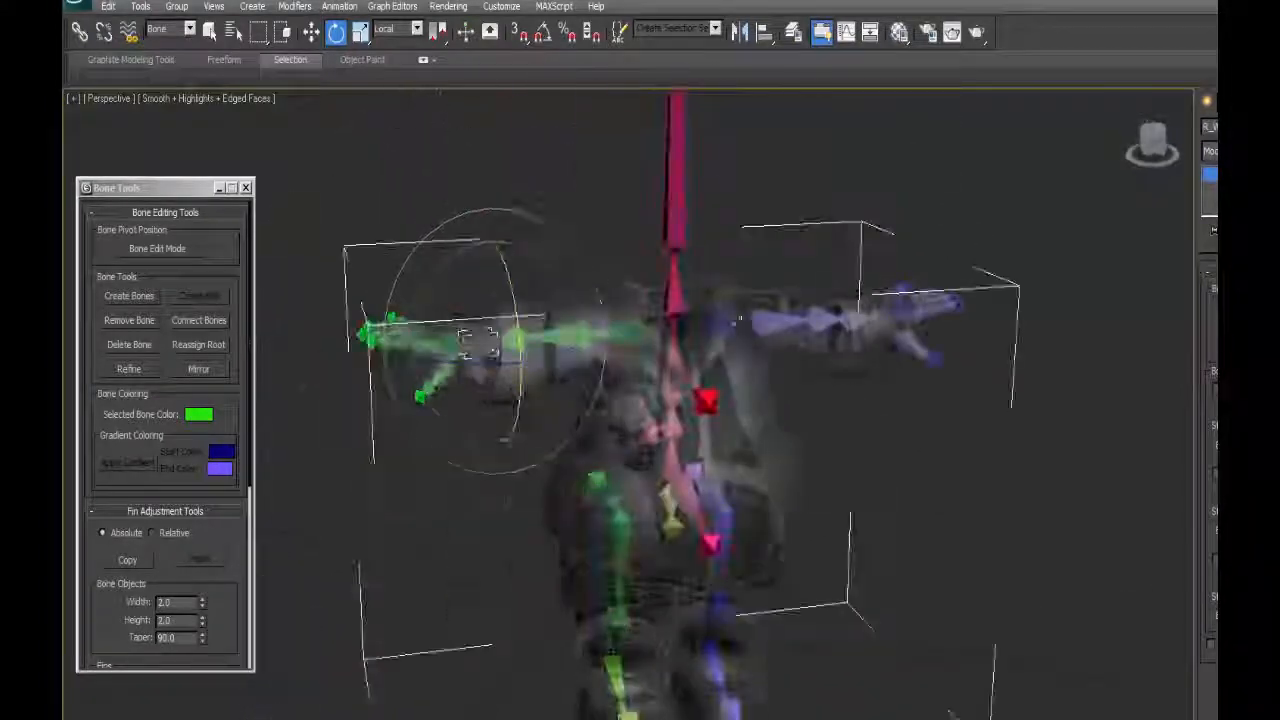
pyautogui.keyDown('alt'); pyautogui.moveTo(810, 388); pyautogui.dragTo(676, 418, button='middle'); pyautogui.keyUp('alt')
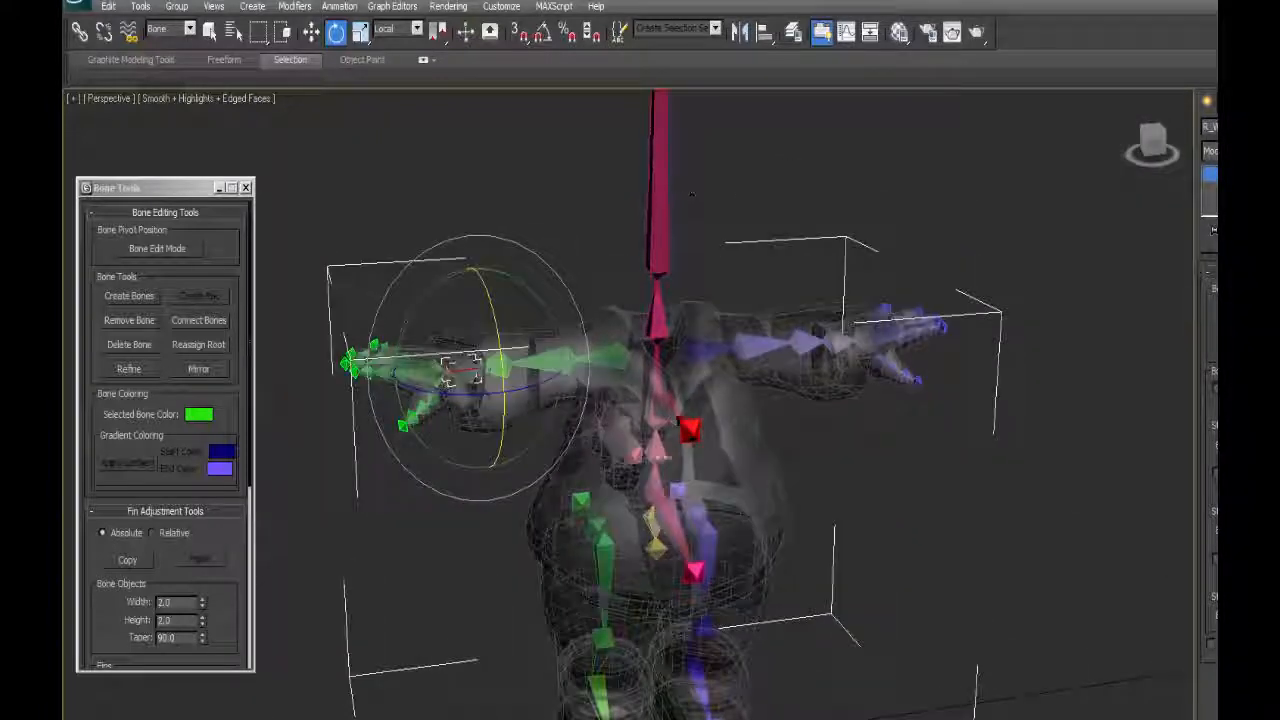
pyautogui.keyDown('alt'); pyautogui.moveTo(733, 362); pyautogui.dragTo(857, 266, button='middle'); pyautogui.keyUp('alt')
pyautogui.keyDown('alt'); pyautogui.moveTo(777, 325); pyautogui.dragTo(646, 345, button='middle'); pyautogui.keyUp('alt')
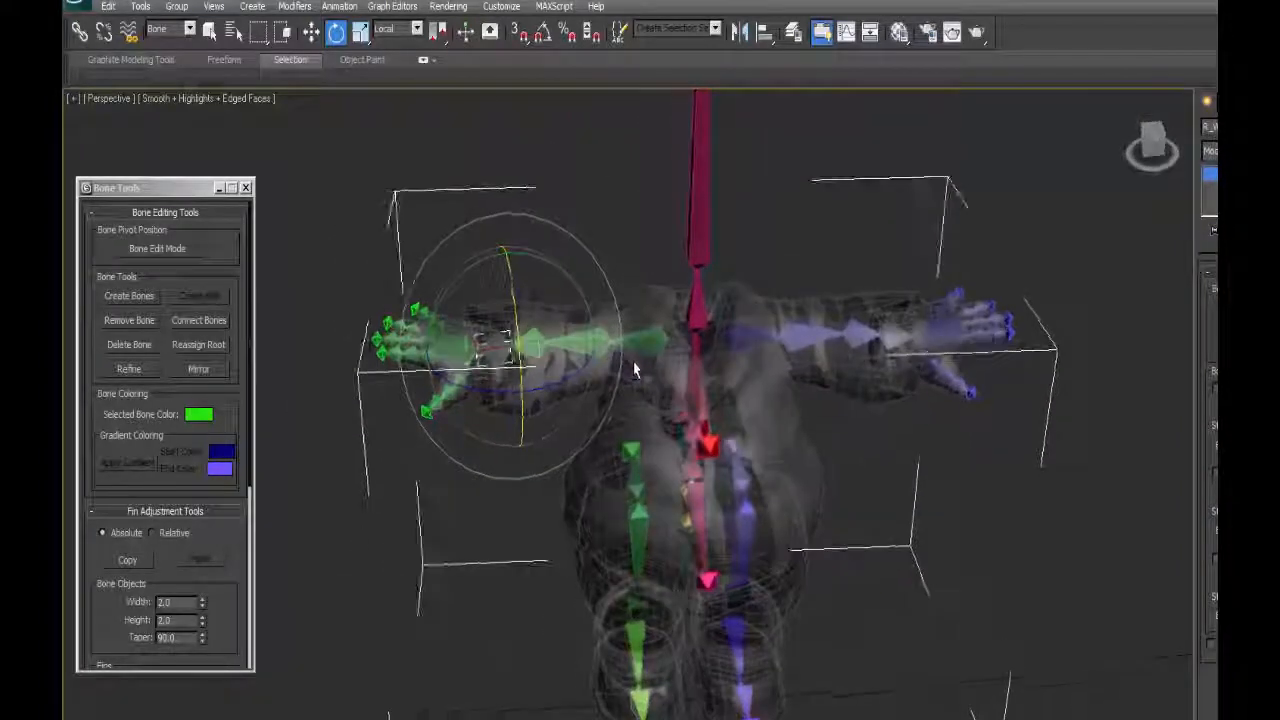
pyautogui.moveTo(766, 358); pyautogui.dragTo(709, 402, button='middle')
# Review the freeze and zero transform commands available for the right wrist bone.
pyautogui.rightClick(532, 273)
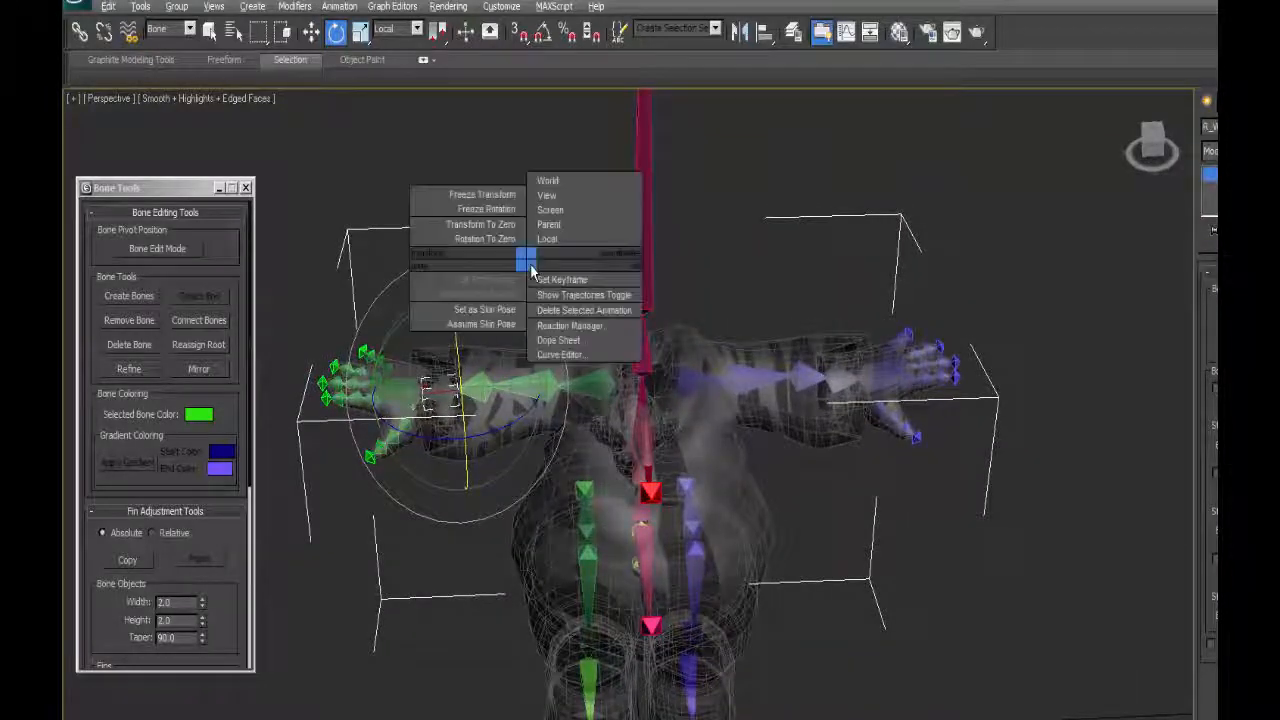
pyautogui.click(486, 239)
pyautogui.rightClick(450, 264)
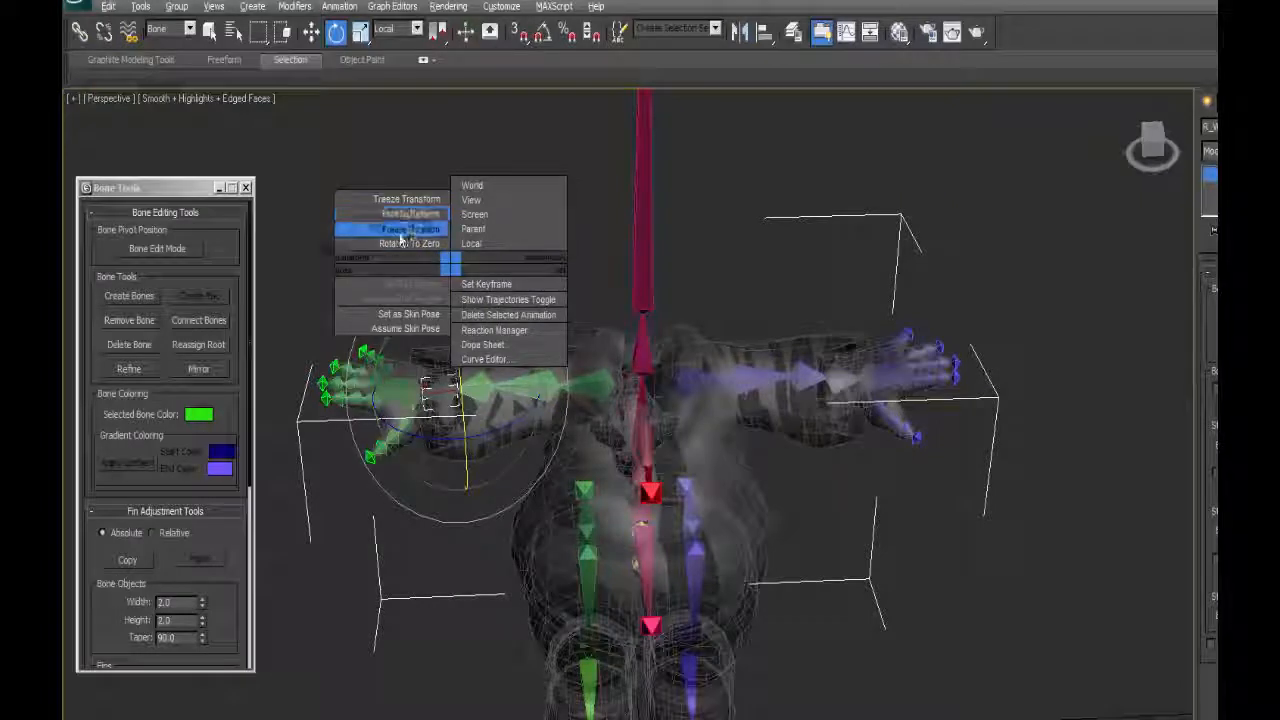
pyautogui.click(512, 131)
# Select the chest bone together with both clavicle bones and link them to the upper spine bone.
pyautogui.keyDown('alt'); pyautogui.moveTo(653, 393); pyautogui.dragTo(657, 510, button='middle'); pyautogui.keyUp('alt')
pyautogui.scroll(2, 674, 517)
pyautogui.click(528, 580)
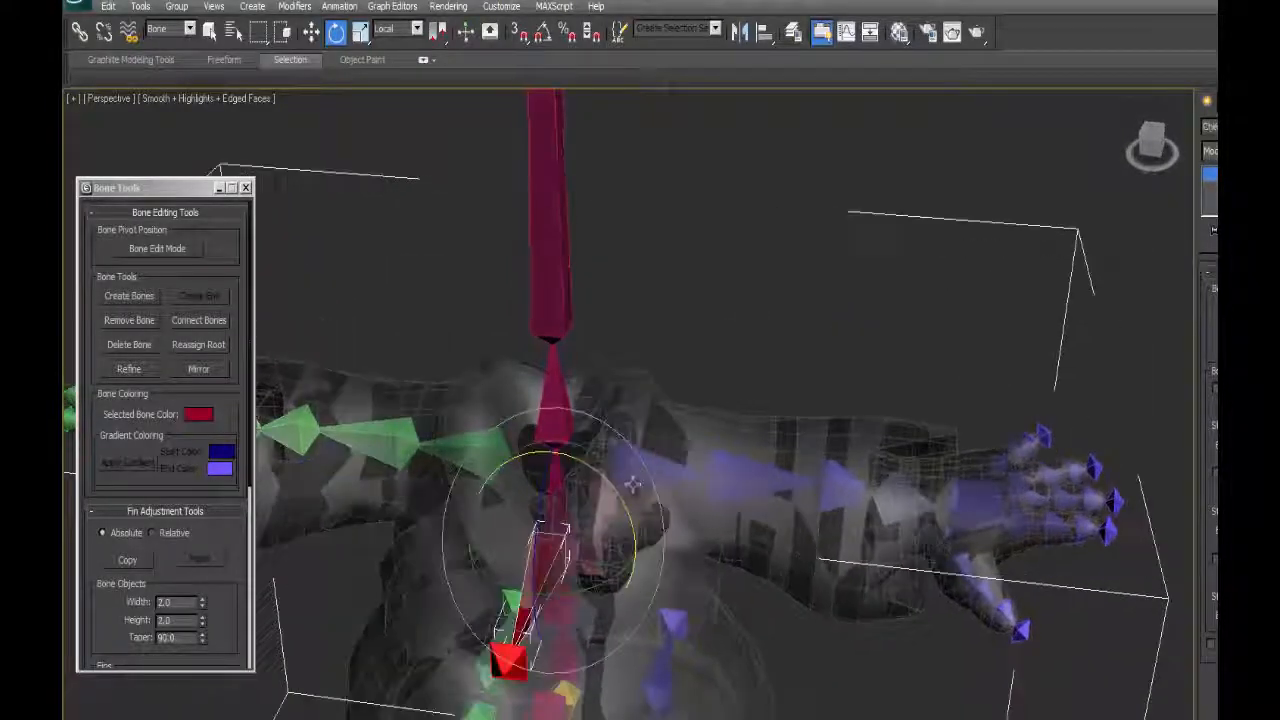
pyautogui.keyDown('ctrl'); pyautogui.click(633, 479); pyautogui.keyUp('ctrl')
pyautogui.keyDown('ctrl'); pyautogui.click(466, 450); pyautogui.keyUp('ctrl')
pyautogui.press('q')
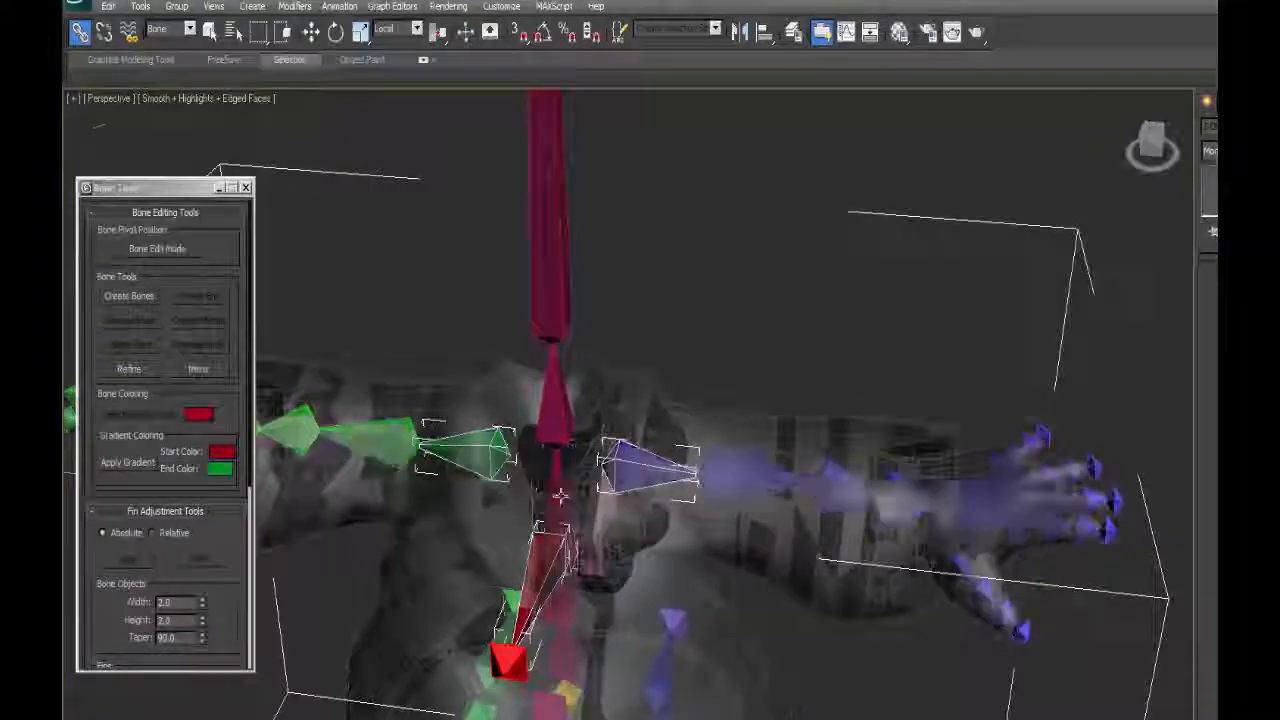
pyautogui.keyDown('alt'); pyautogui.moveTo(556, 490); pyautogui.dragTo(576, 511, button='middle'); pyautogui.keyUp('alt')
# Link the belly bone to the adjacent lower spine bone.
pyautogui.click(576, 511)
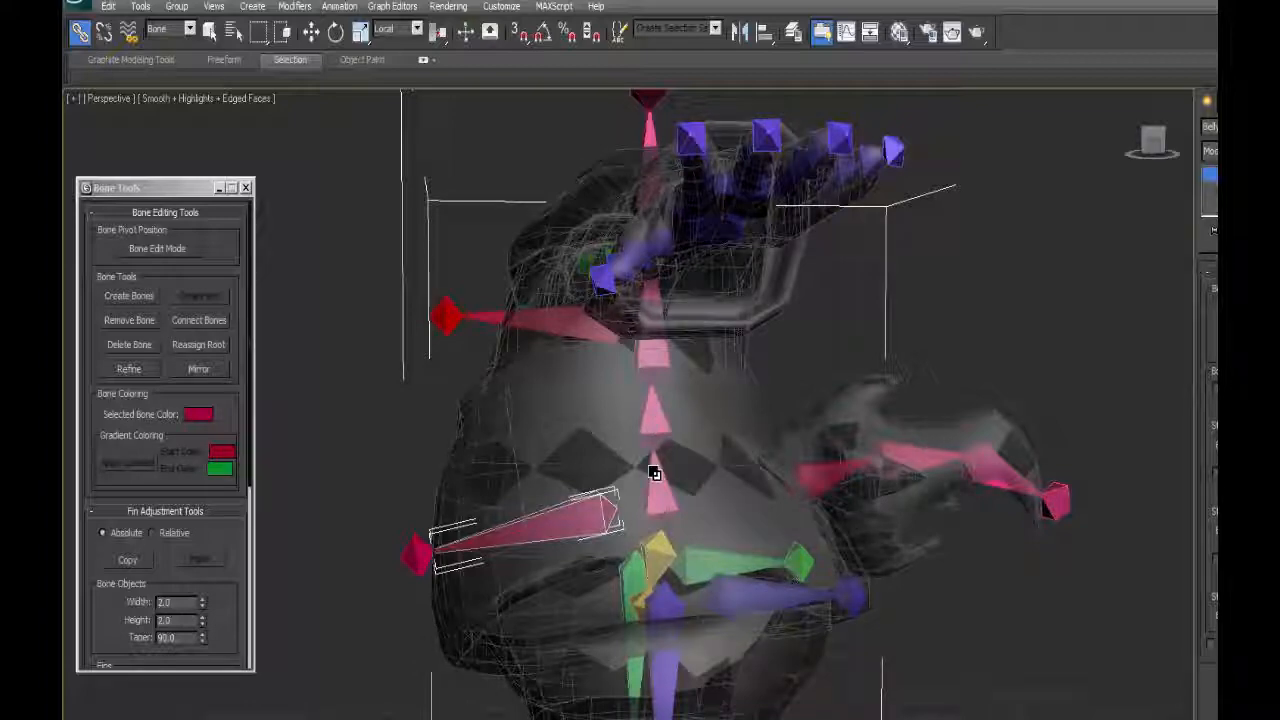
pyautogui.moveTo(654, 473); pyautogui.dragTo(655, 470)
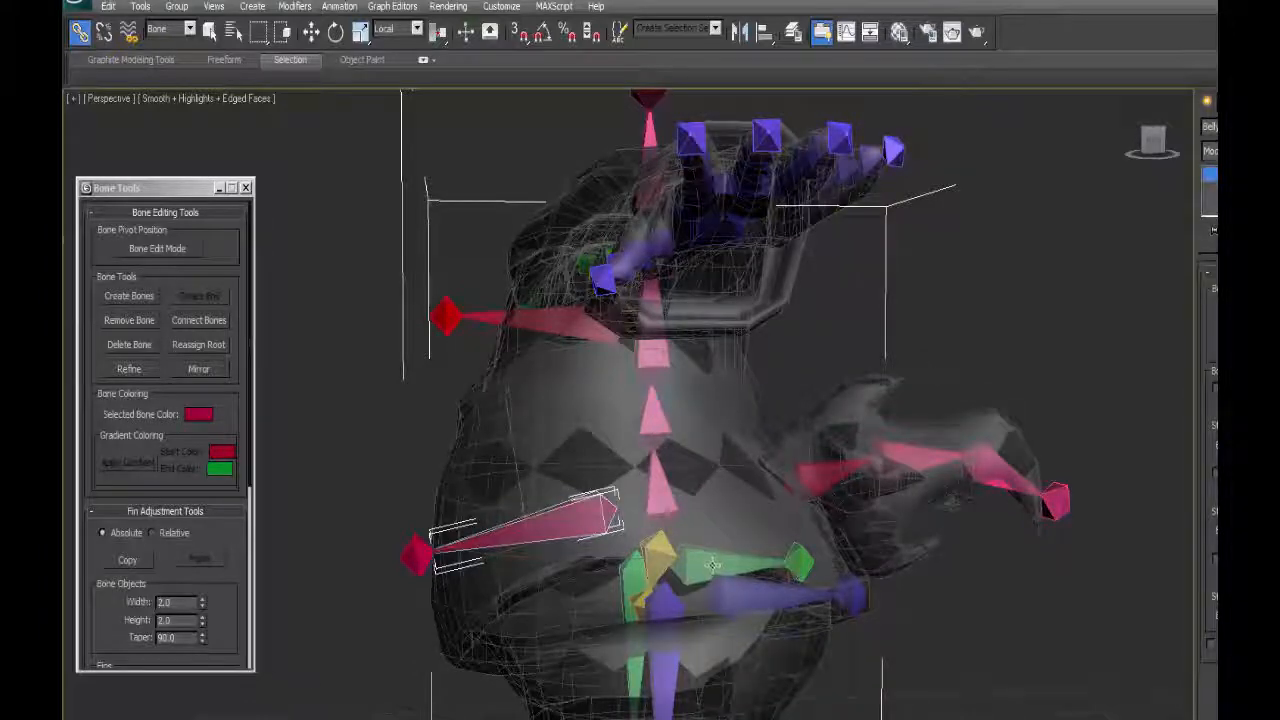
pyautogui.keyDown('alt'); pyautogui.moveTo(727, 516); pyautogui.dragTo(740, 402, button='middle'); pyautogui.keyUp('alt')
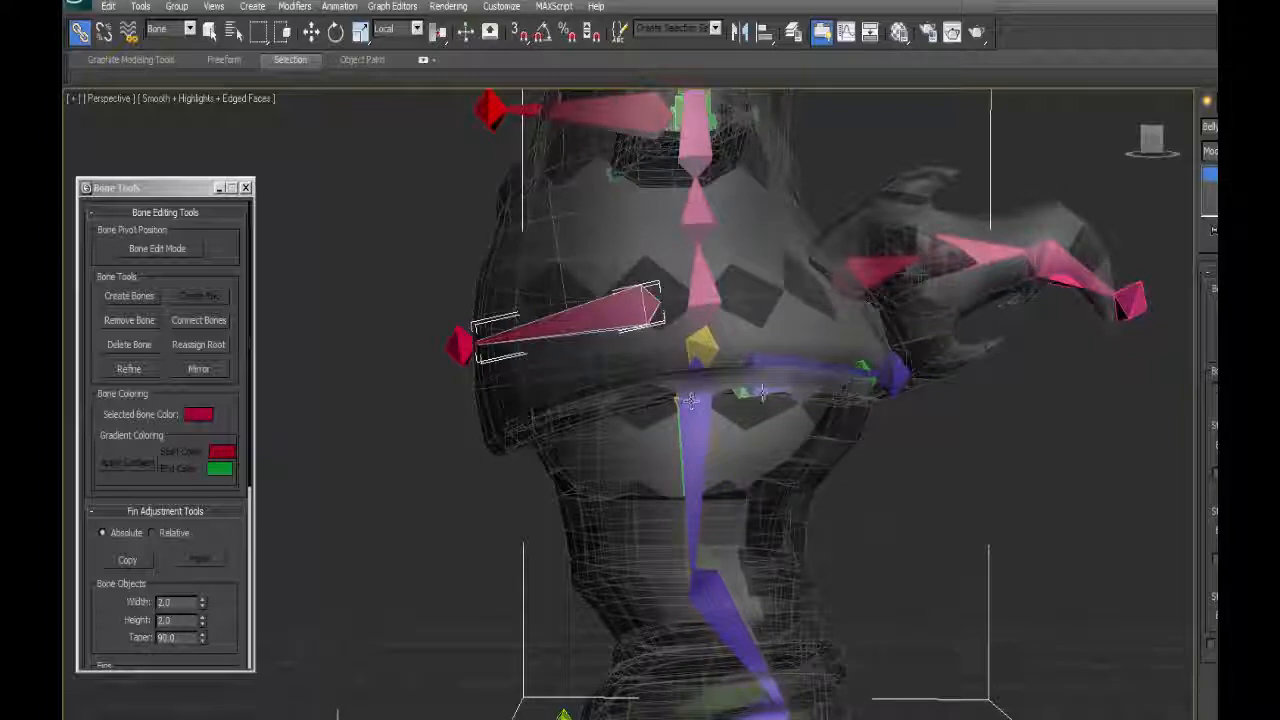
# Link the blue and green rear hip bones, one after the other, to the yellow pelvis bone.
pyautogui.keyDown('alt'); pyautogui.moveTo(762, 392); pyautogui.dragTo(762, 430, button='middle'); pyautogui.keyUp('alt')
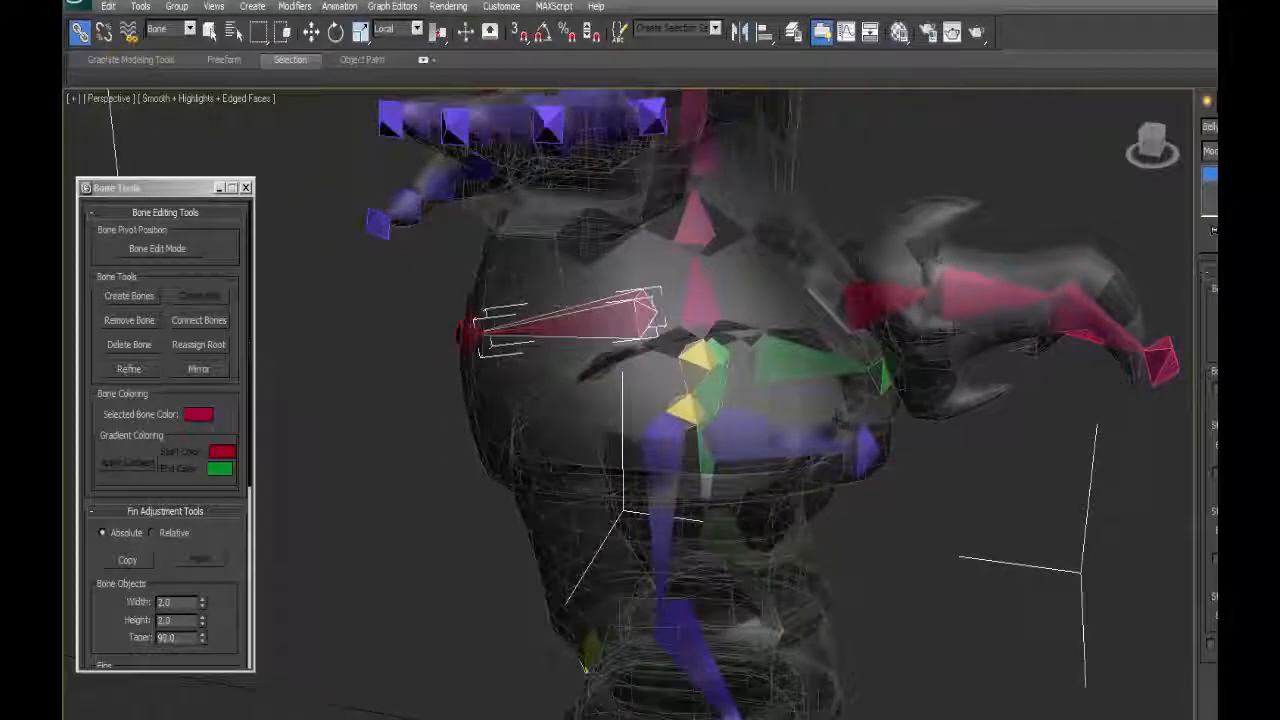
pyautogui.click(740, 432)
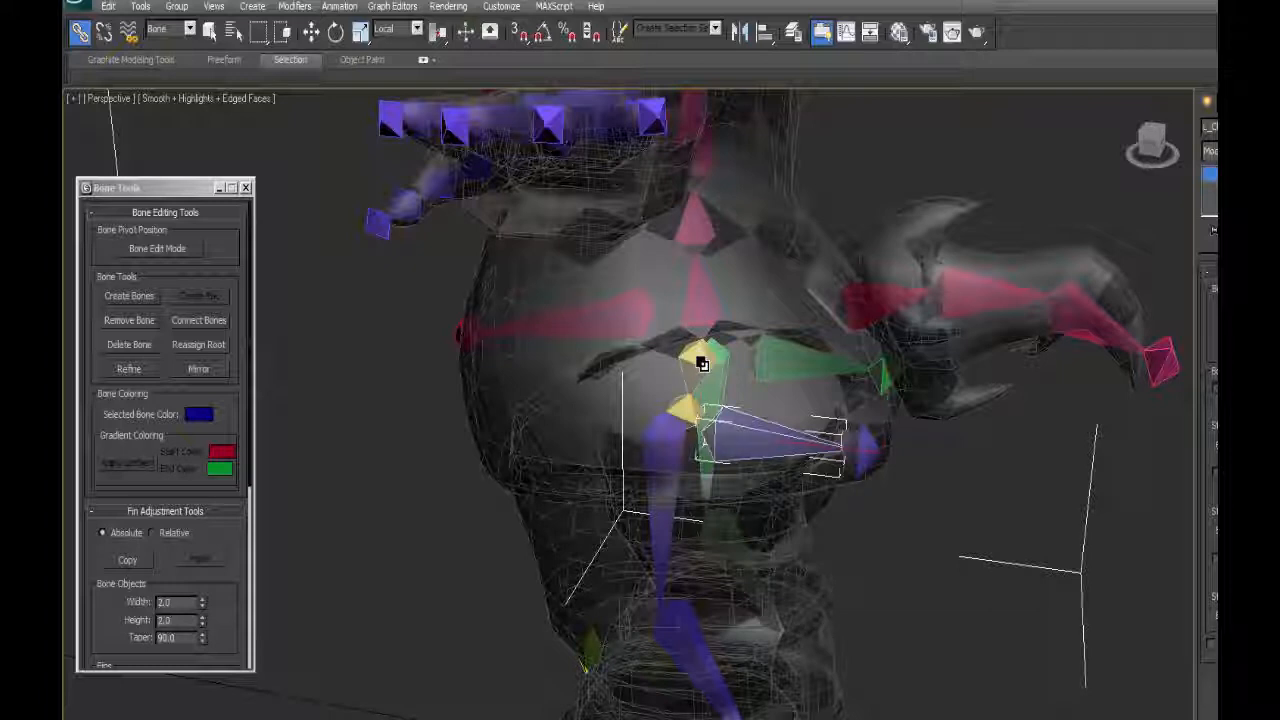
pyautogui.click(702, 362)
pyautogui.click(785, 350)
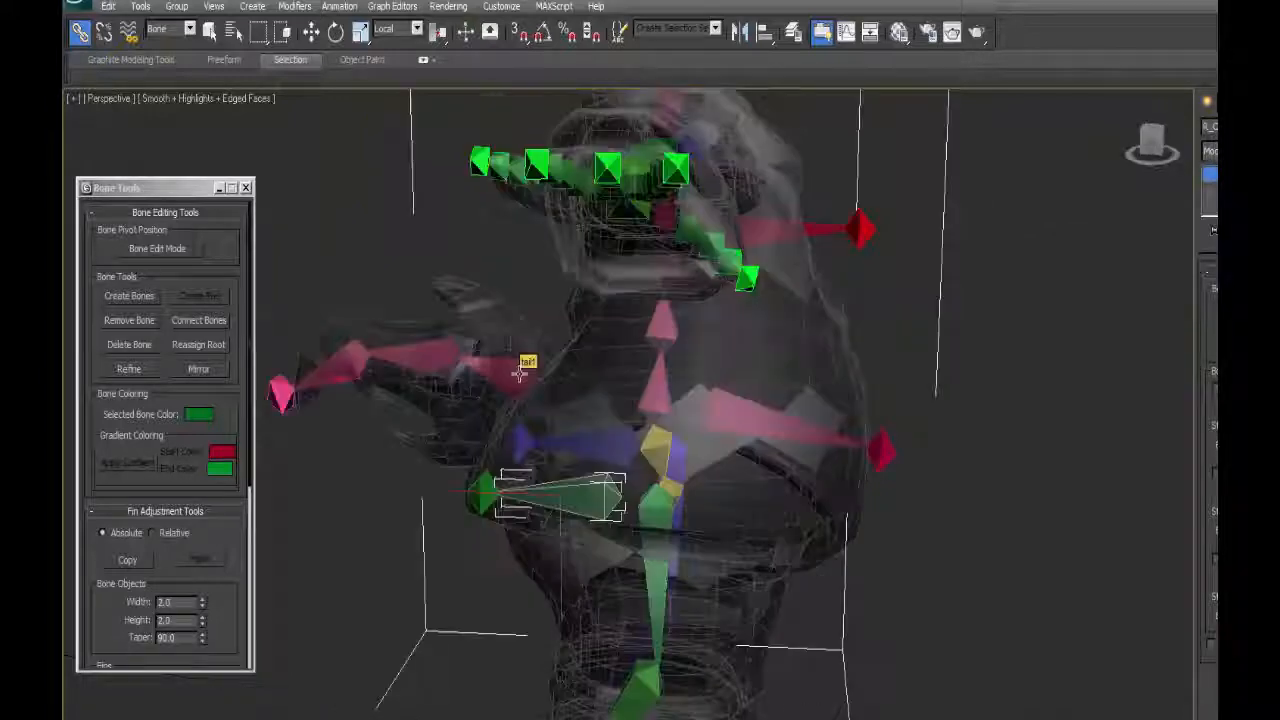
# Link the first tail bone to the lowest spine bone.
pyautogui.click(519, 372)
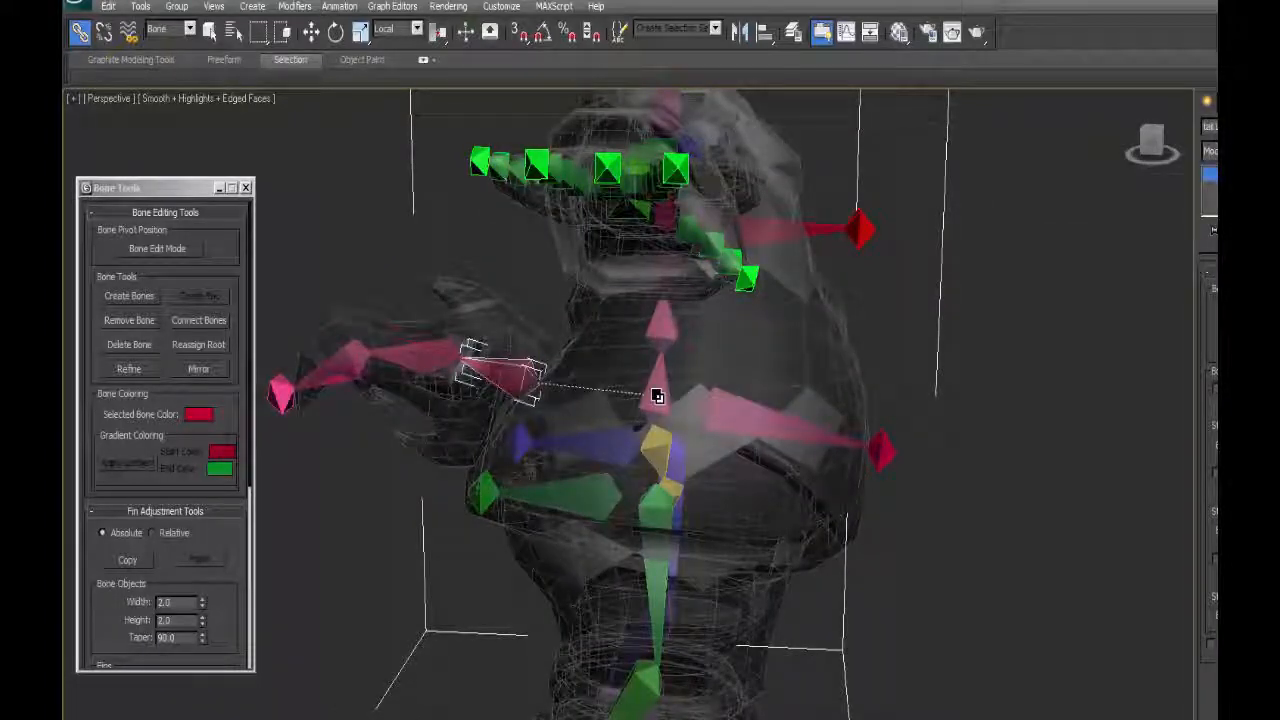
pyautogui.moveTo(657, 396); pyautogui.dragTo(657, 397)
pyautogui.keyDown('alt'); pyautogui.moveTo(657, 397); pyautogui.dragTo(628, 437, button='middle'); pyautogui.keyUp('alt')
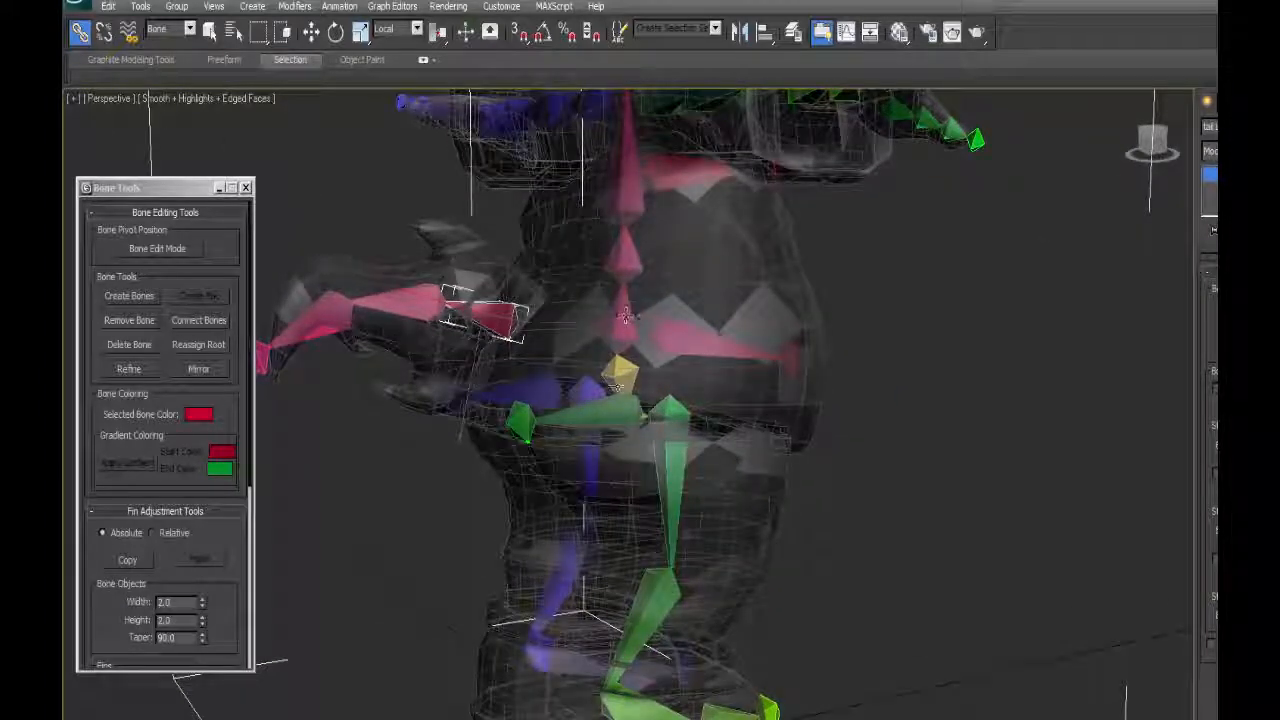
# Examine the linked skeleton from several sides, from the hips and tail up to the arms and head bone.
pyautogui.keyDown('alt'); pyautogui.moveTo(572, 469); pyautogui.dragTo(591, 420, button='middle'); pyautogui.keyUp('alt')
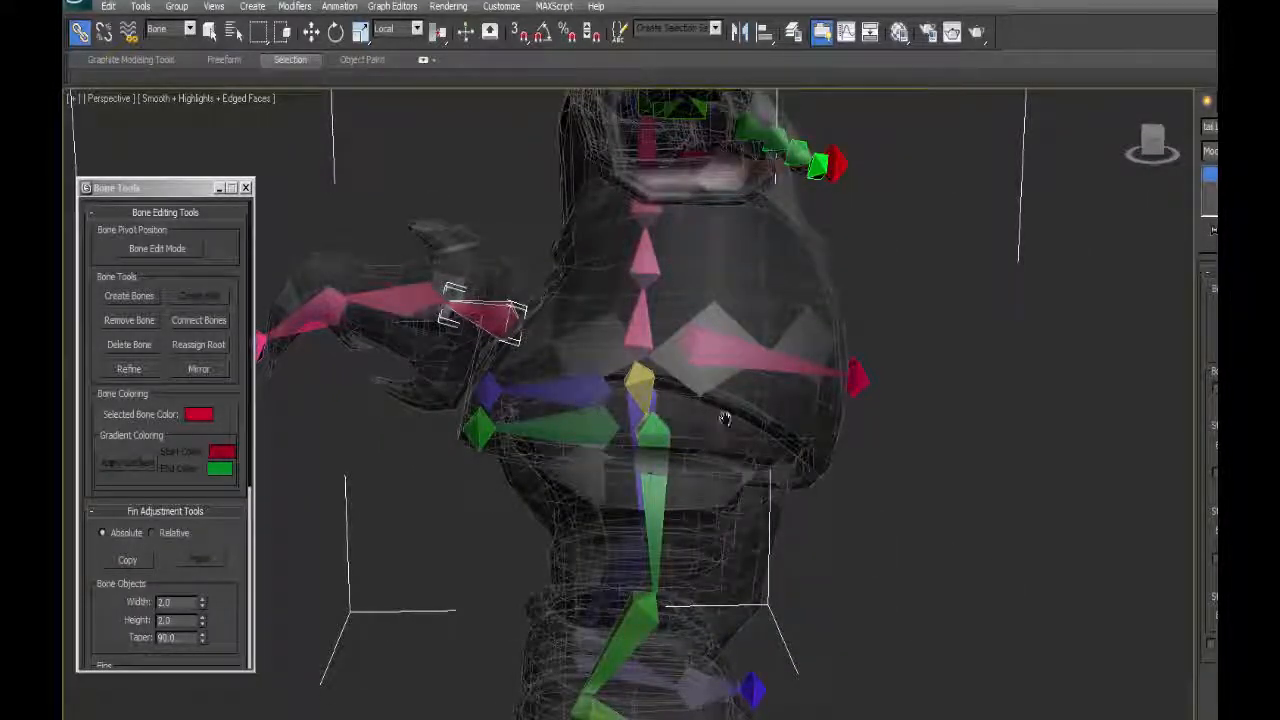
pyautogui.scroll(-3, 705, 450)
pyautogui.moveTo(725, 418); pyautogui.dragTo(757, 451, button='middle')
pyautogui.keyDown('alt'); pyautogui.moveTo(668, 474); pyautogui.dragTo(704, 396, button='middle'); pyautogui.keyUp('alt')
pyautogui.scroll(5, 604, 477)
pyautogui.keyDown('alt'); pyautogui.moveTo(704, 396); pyautogui.dragTo(645, 465, button='middle'); pyautogui.keyUp('alt')
pyautogui.scroll(-5, 645, 465)
# Set the selection filter to Geometry, unhide the Head object and show it in the Left view.
pyautogui.click(190, 30)
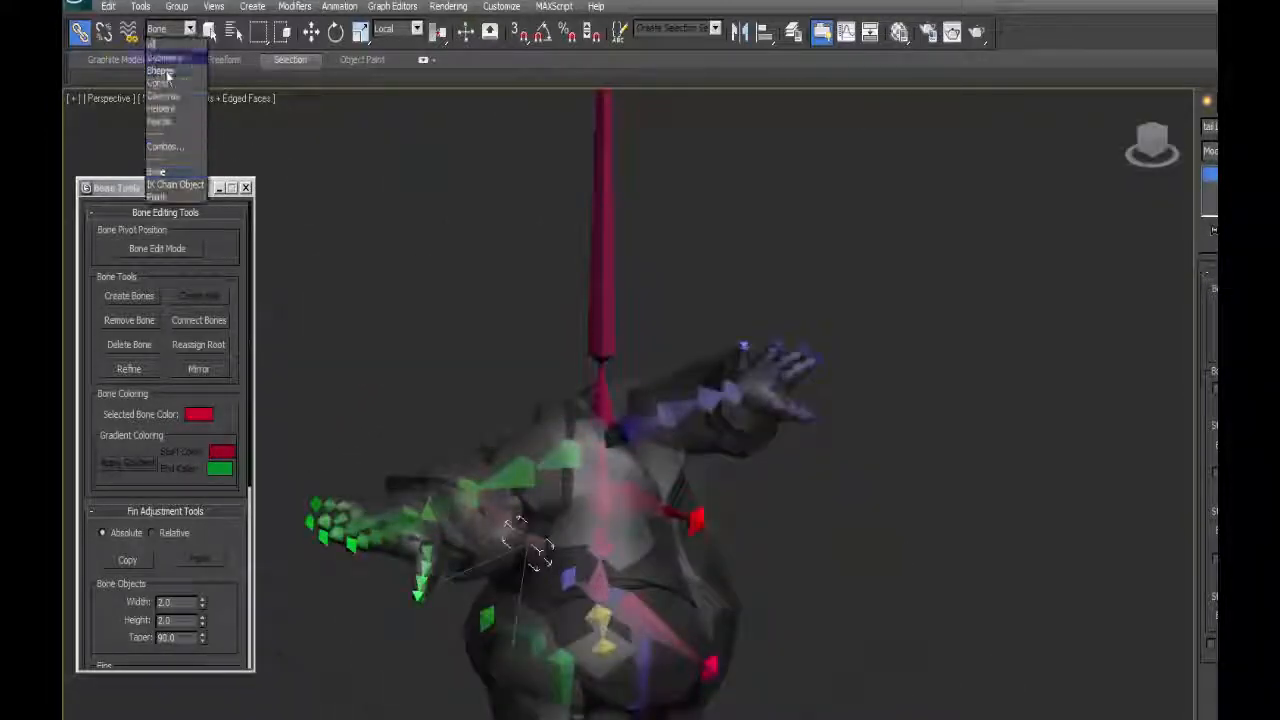
pyautogui.click(165, 54)
pyautogui.rightClick(512, 266)
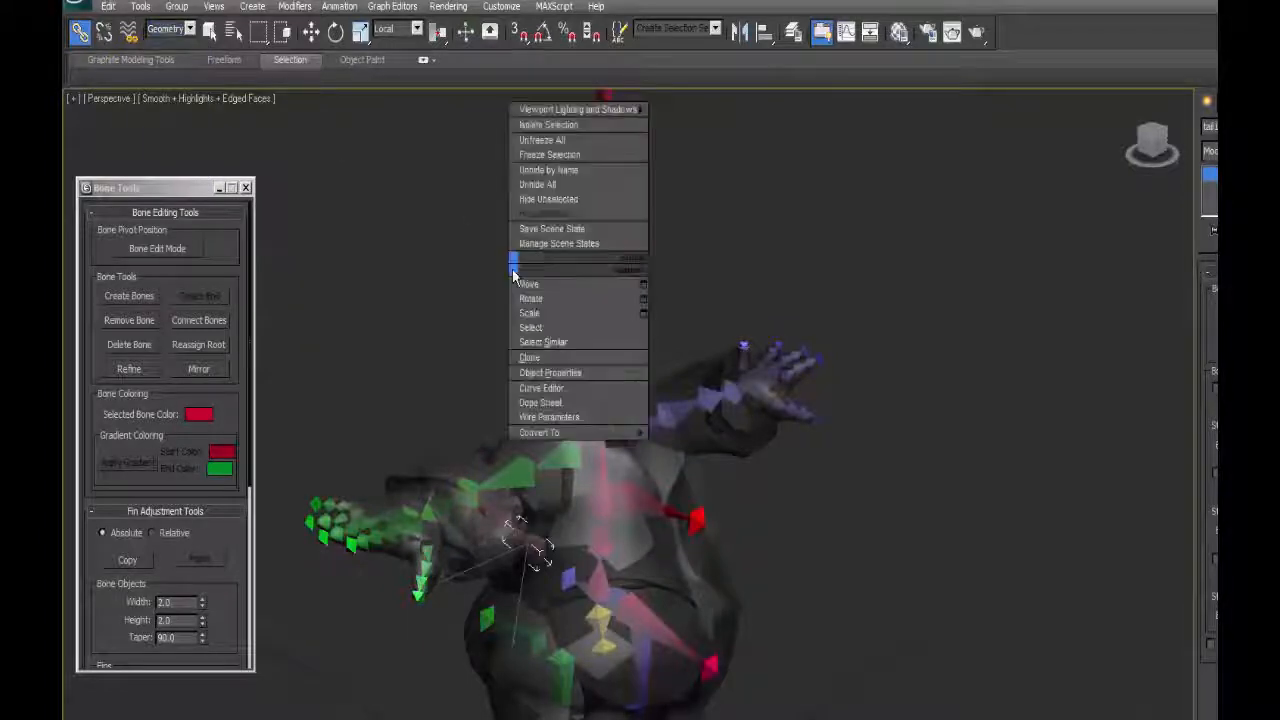
pyautogui.click(552, 169)
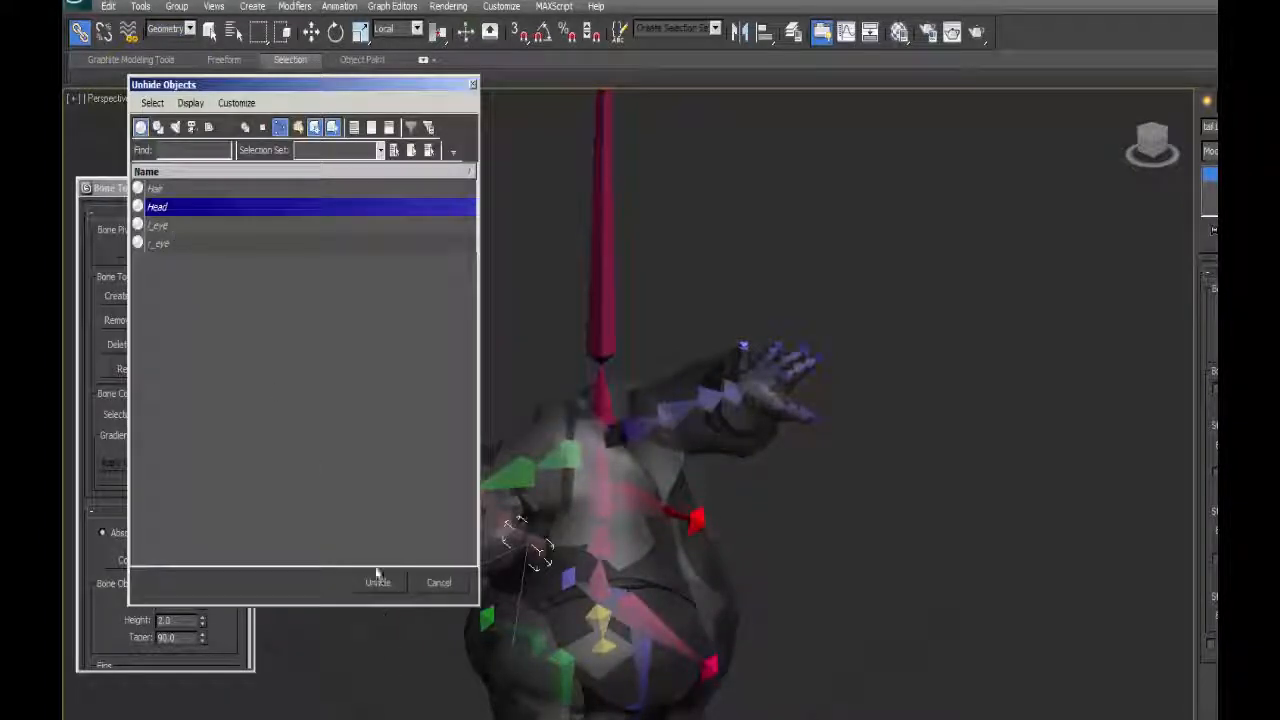
pyautogui.click(377, 584)
pyautogui.keyDown('alt'); pyautogui.moveTo(517, 478); pyautogui.dragTo(614, 371, button='middle'); pyautogui.keyUp('alt')
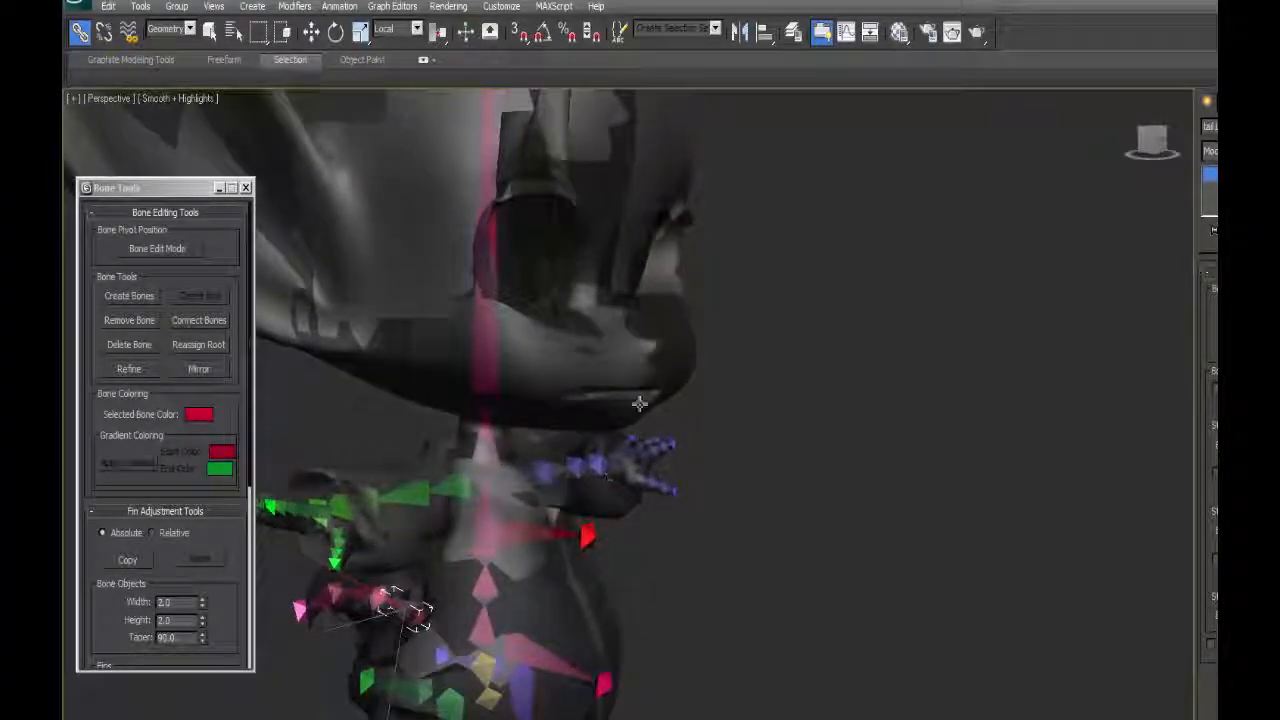
pyautogui.keyDown('alt'); pyautogui.moveTo(669, 431); pyautogui.dragTo(685, 403, button='middle'); pyautogui.keyUp('alt')
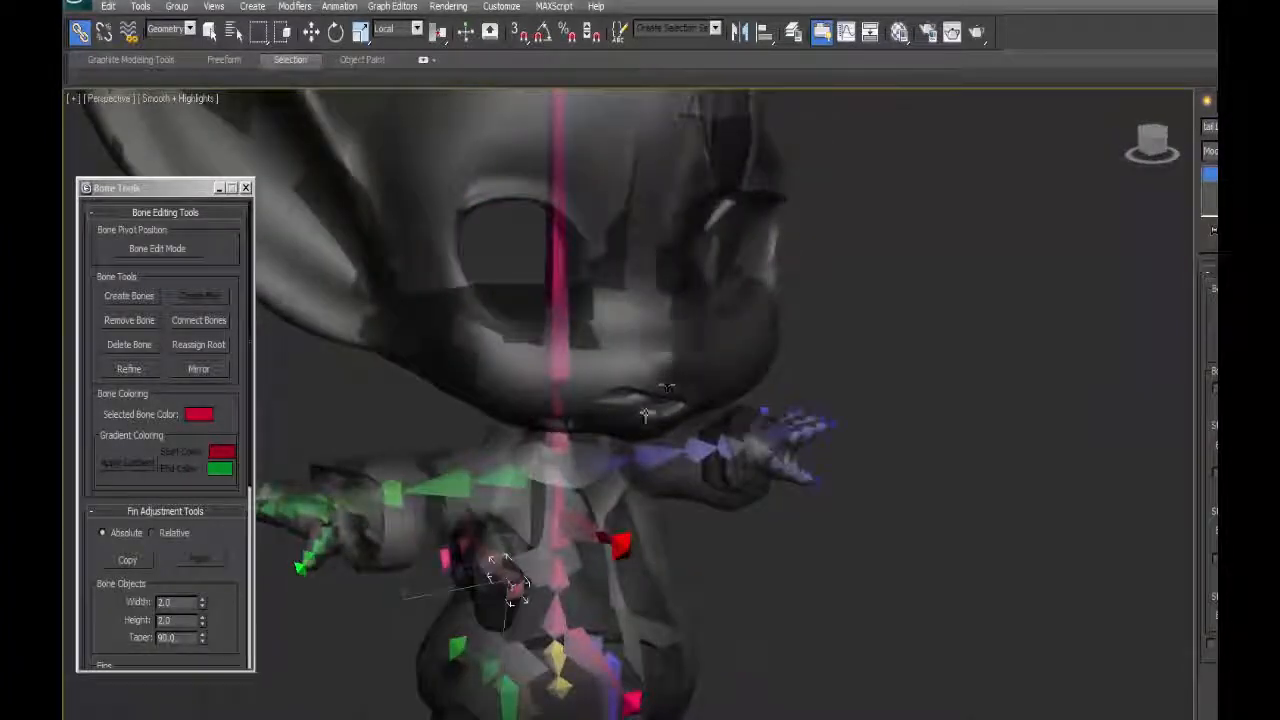
pyautogui.keyDown('alt'); pyautogui.moveTo(694, 391); pyautogui.dragTo(717, 449, button='middle'); pyautogui.keyUp('alt')
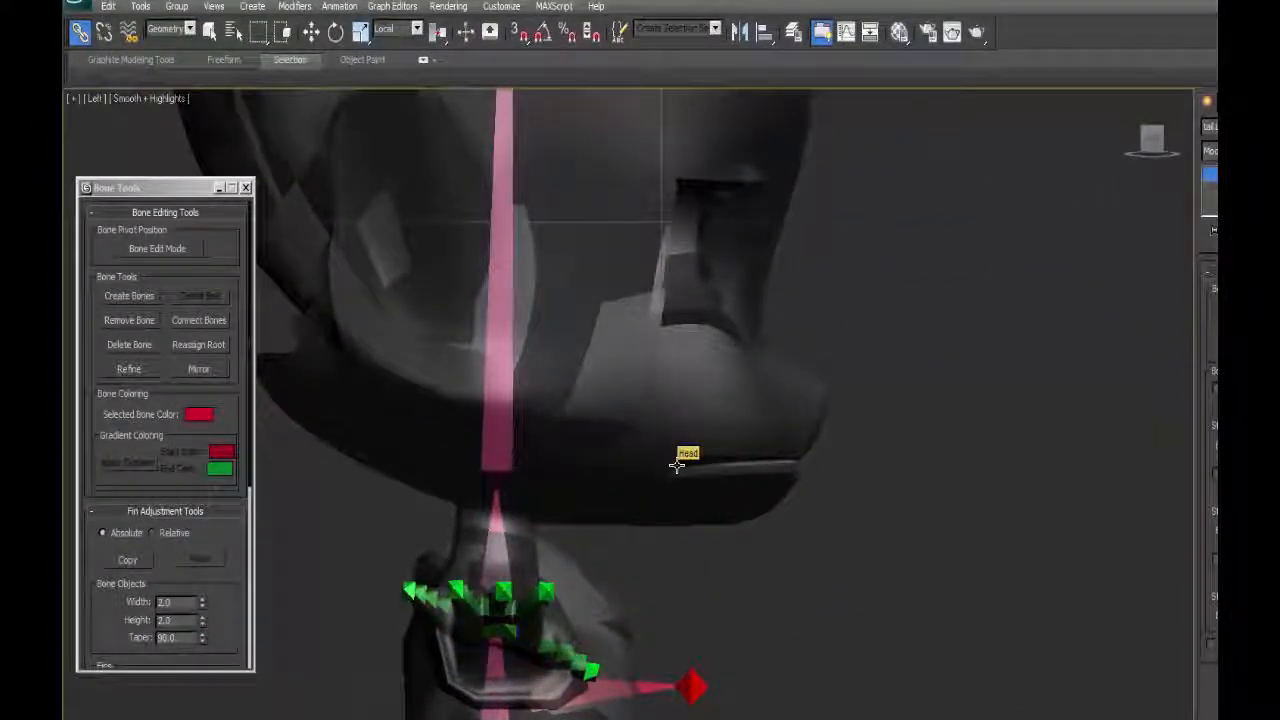
pyautogui.click(129, 296)
pyautogui.click(537, 360)
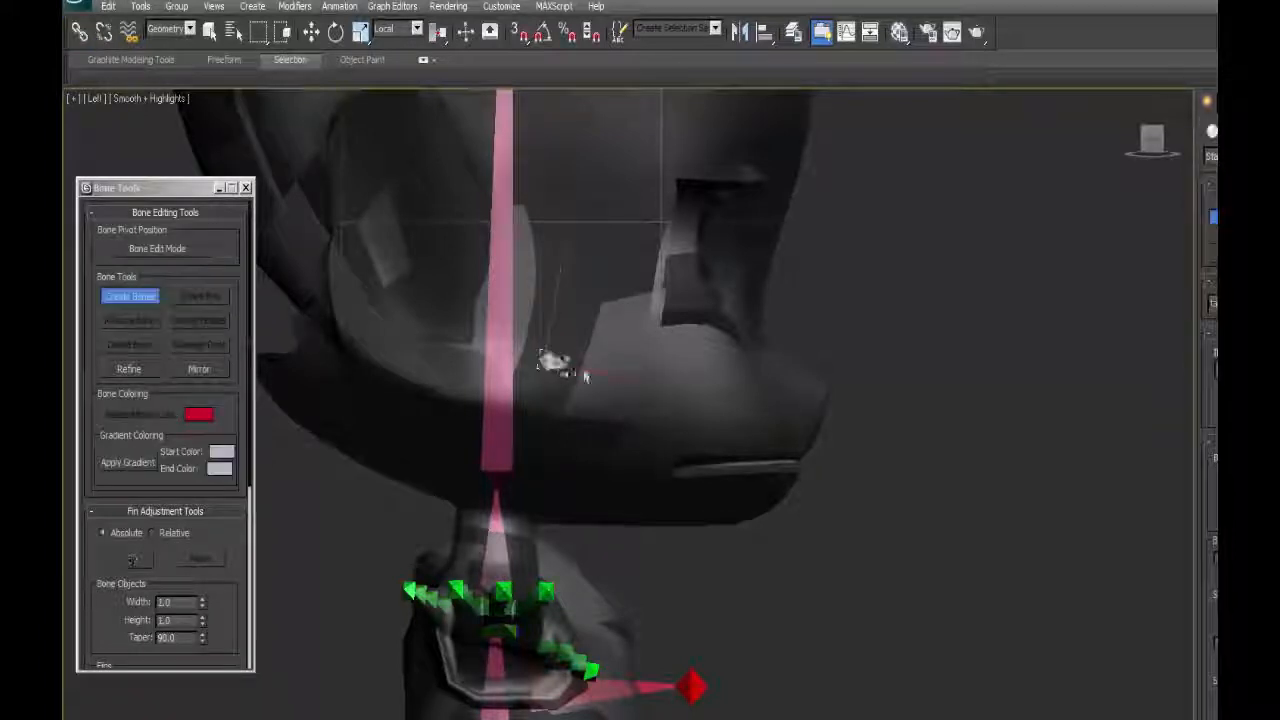
pyautogui.click(814, 439)
pyautogui.rightClick(818, 440)
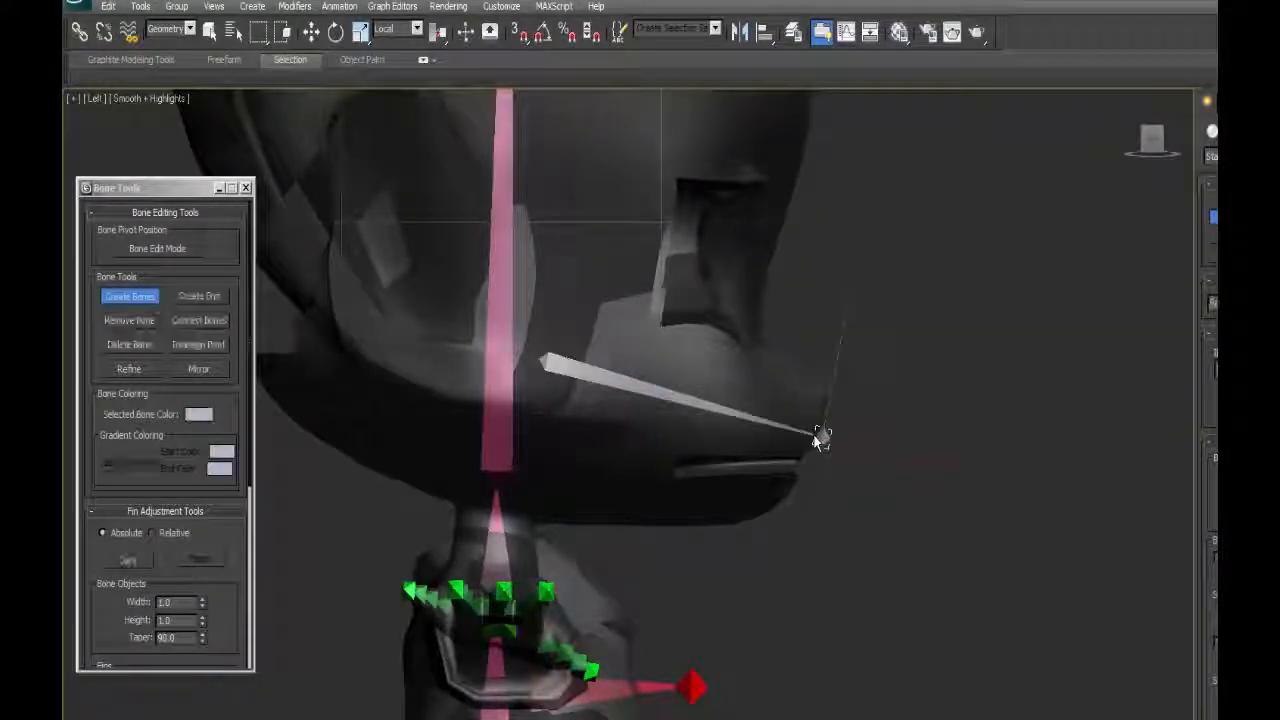
pyautogui.click(741, 430)
pyautogui.hotkey('ctrl', 'z')
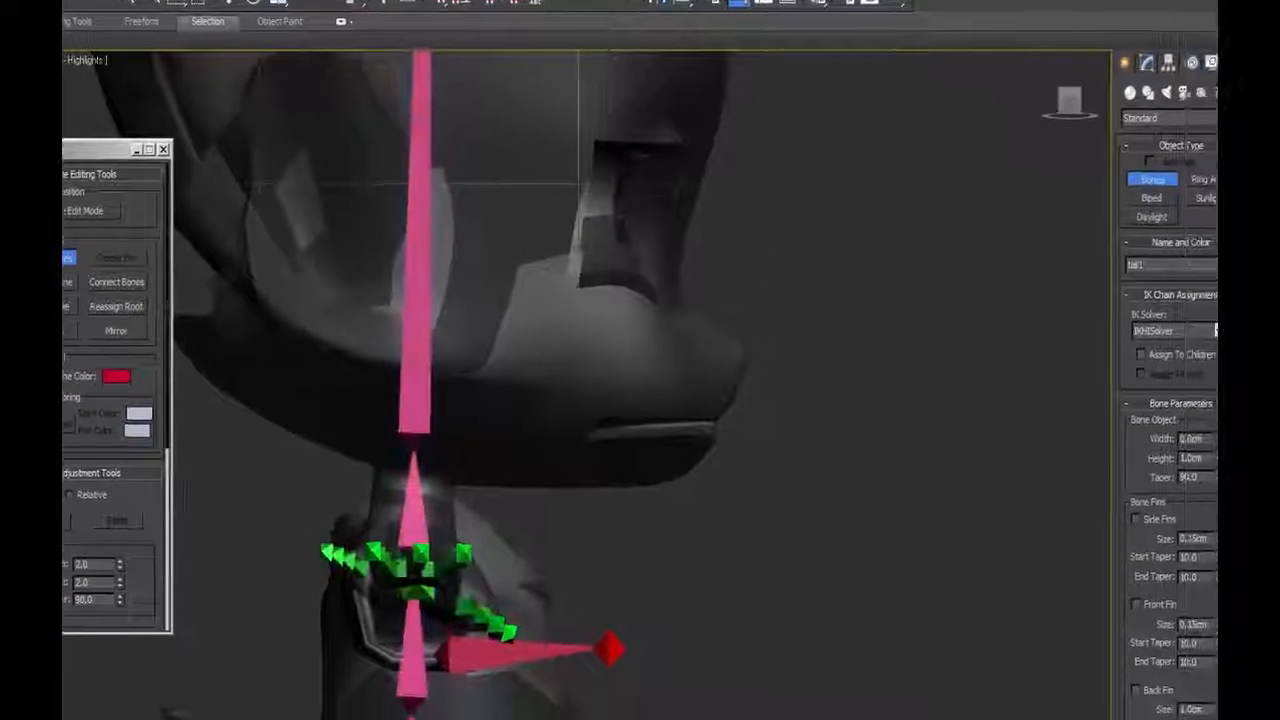
# Draw an upper and a lower jaw bone inside the head, ending at the lips, with bone width and height of 2.0 cm.
pyautogui.click(1209, 432)
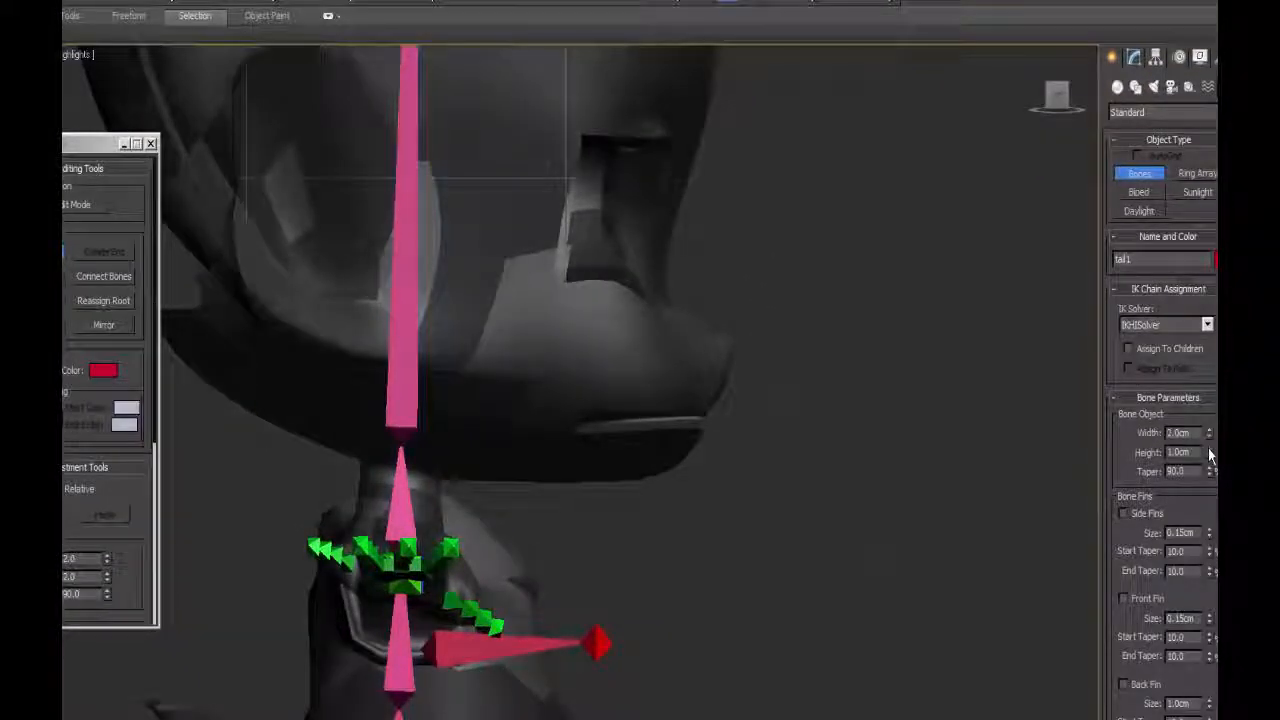
pyautogui.click(1209, 449)
pyautogui.click(457, 318)
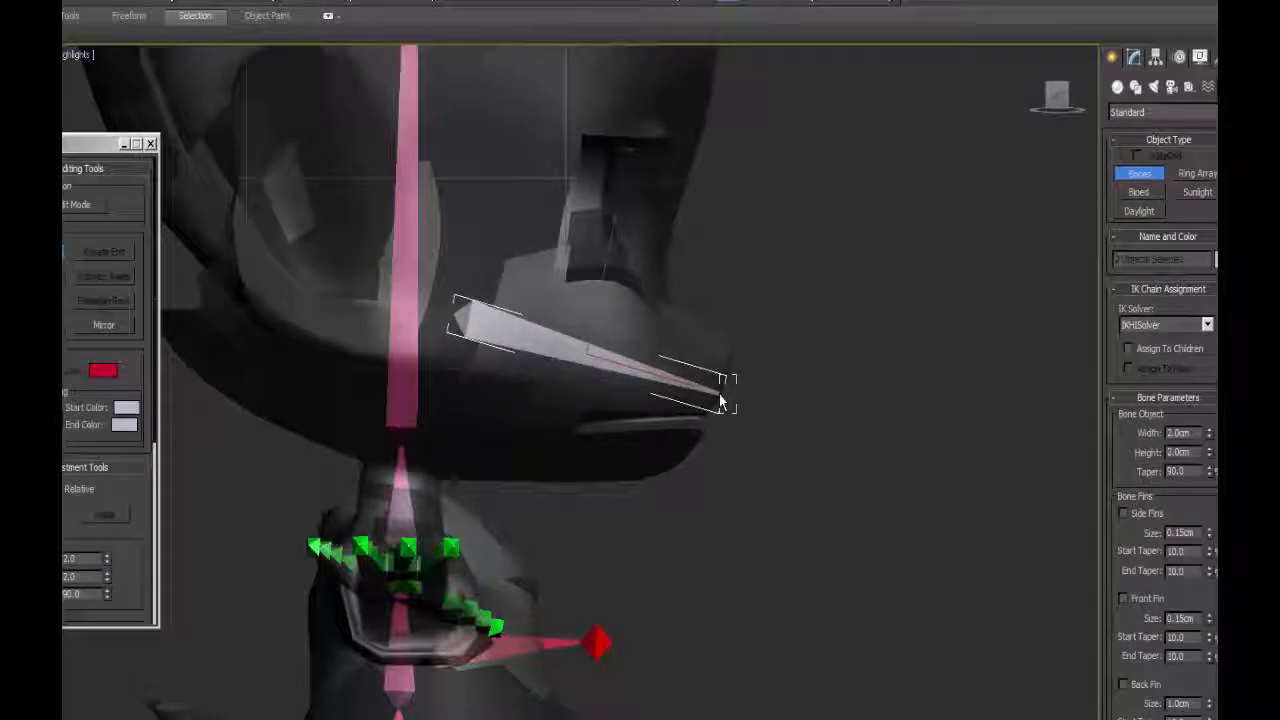
pyautogui.click(720, 400)
pyautogui.rightClick(720, 400)
pyautogui.click(456, 354)
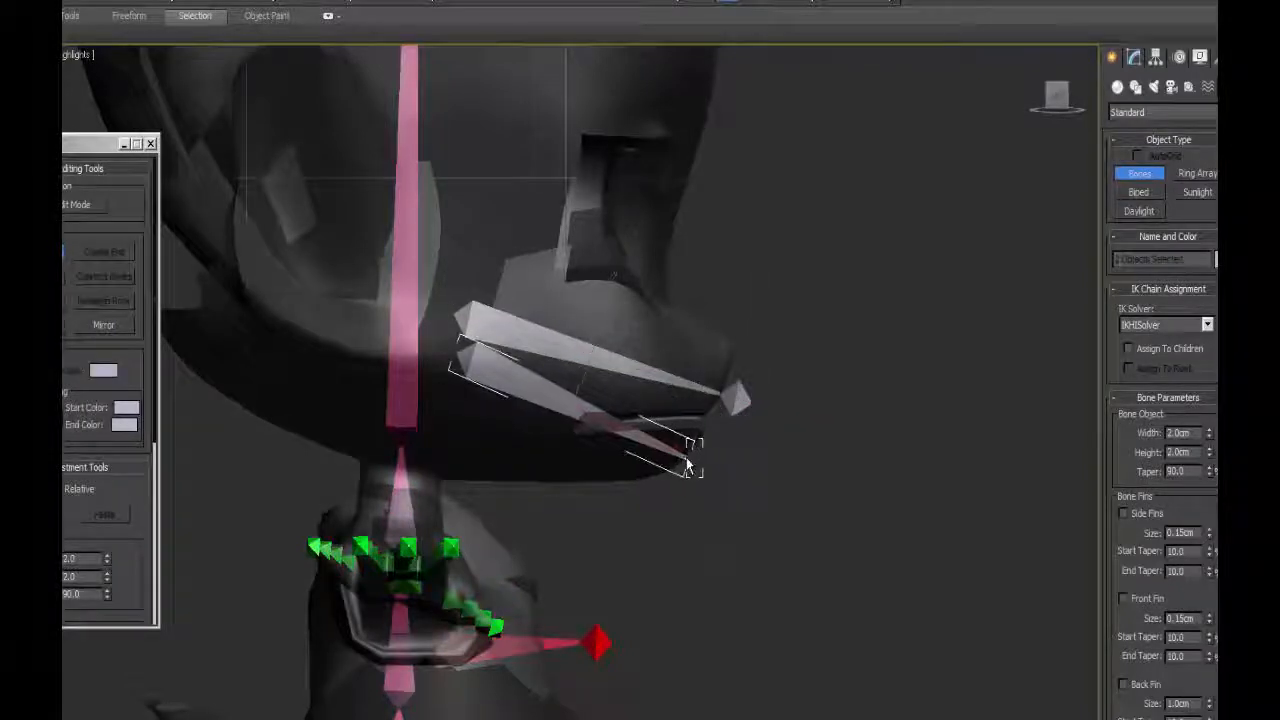
pyautogui.rightClick(706, 467)
# Move the bases of the two jaw bones together and adjust the positions of their end bones at the lips.
pyautogui.moveTo(700, 240); pyautogui.dragTo(676, 385, button='middle')
pyautogui.scroll(-2, 676, 385)
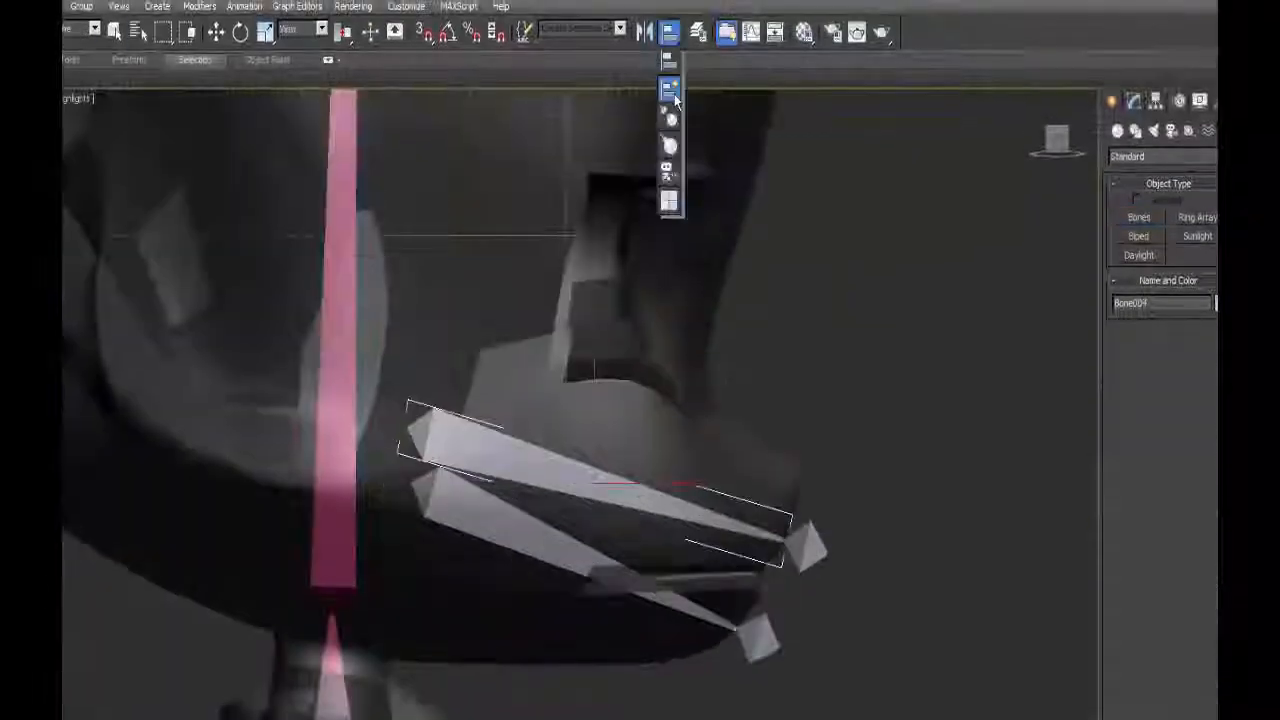
pyautogui.click(675, 98)
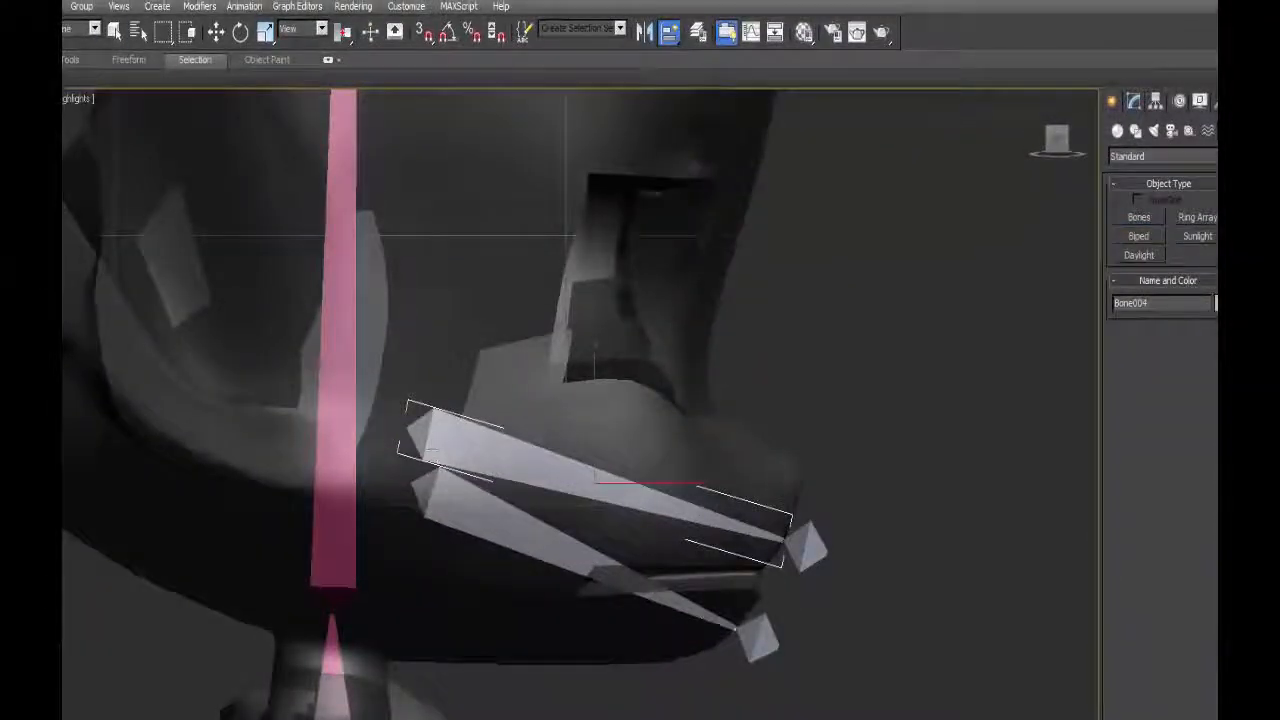
pyautogui.click(448, 502)
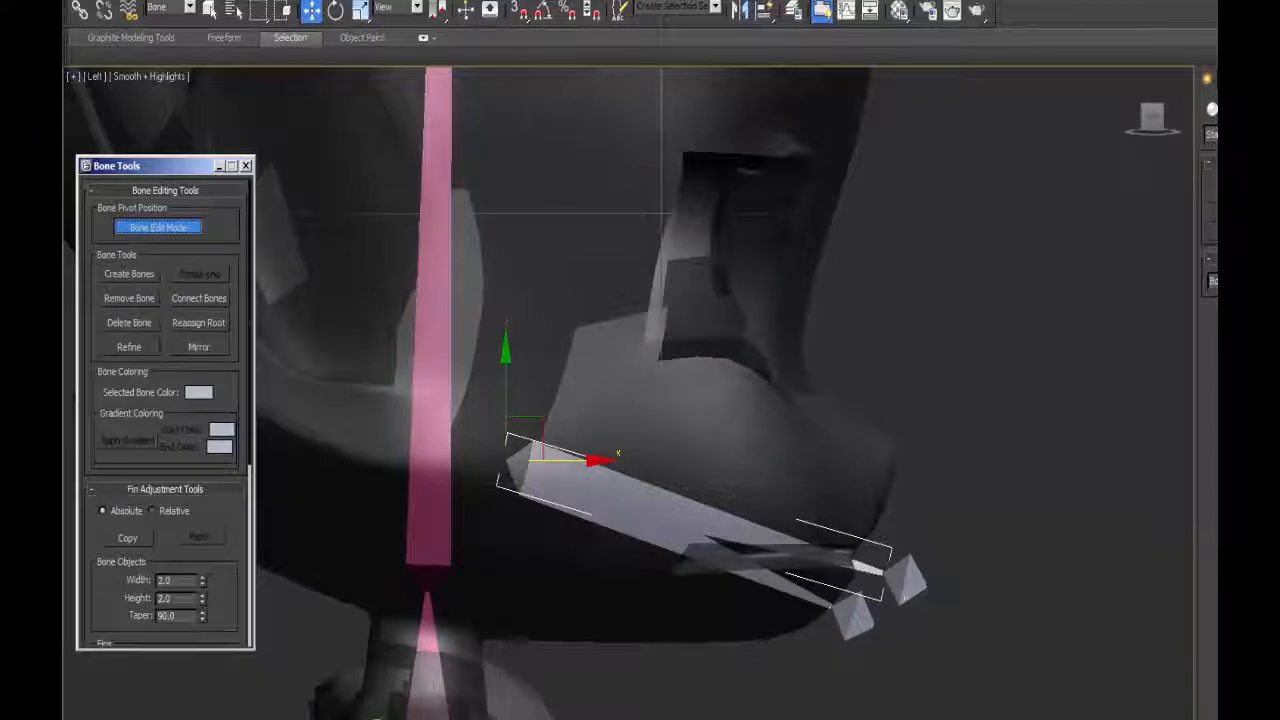
pyautogui.click(905, 581)
pyautogui.moveTo(885, 526); pyautogui.dragTo(882, 480)
pyautogui.click(852, 614)
pyautogui.moveTo(850, 582); pyautogui.dragTo(861, 577)
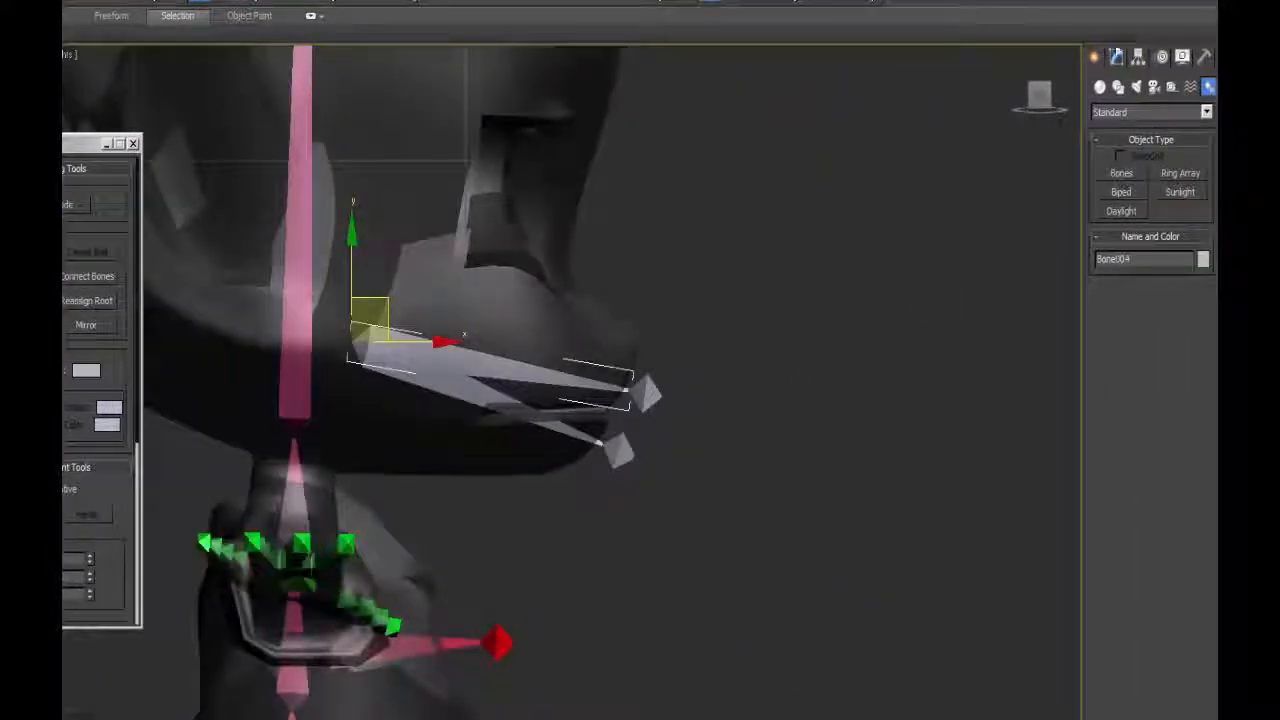
# Rename the two jaw bones as upper and lower jaw.
pyautogui.click(1116, 57)
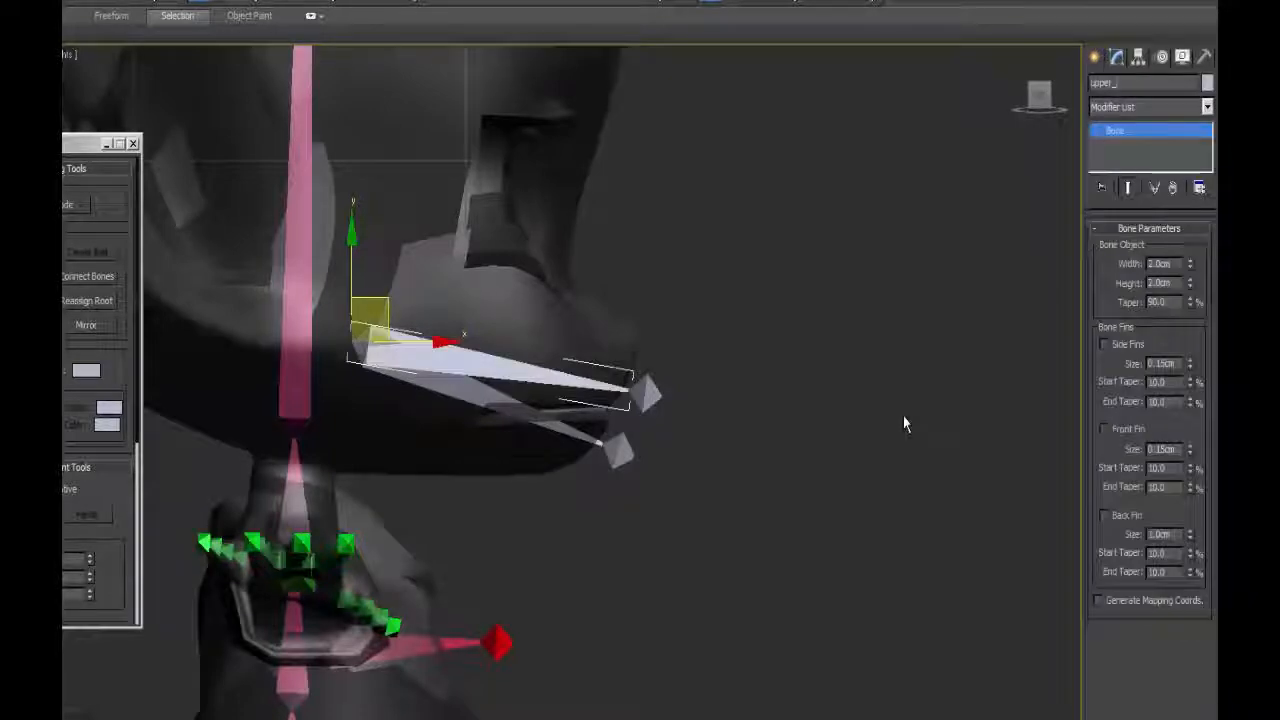
pyautogui.click(492, 402)
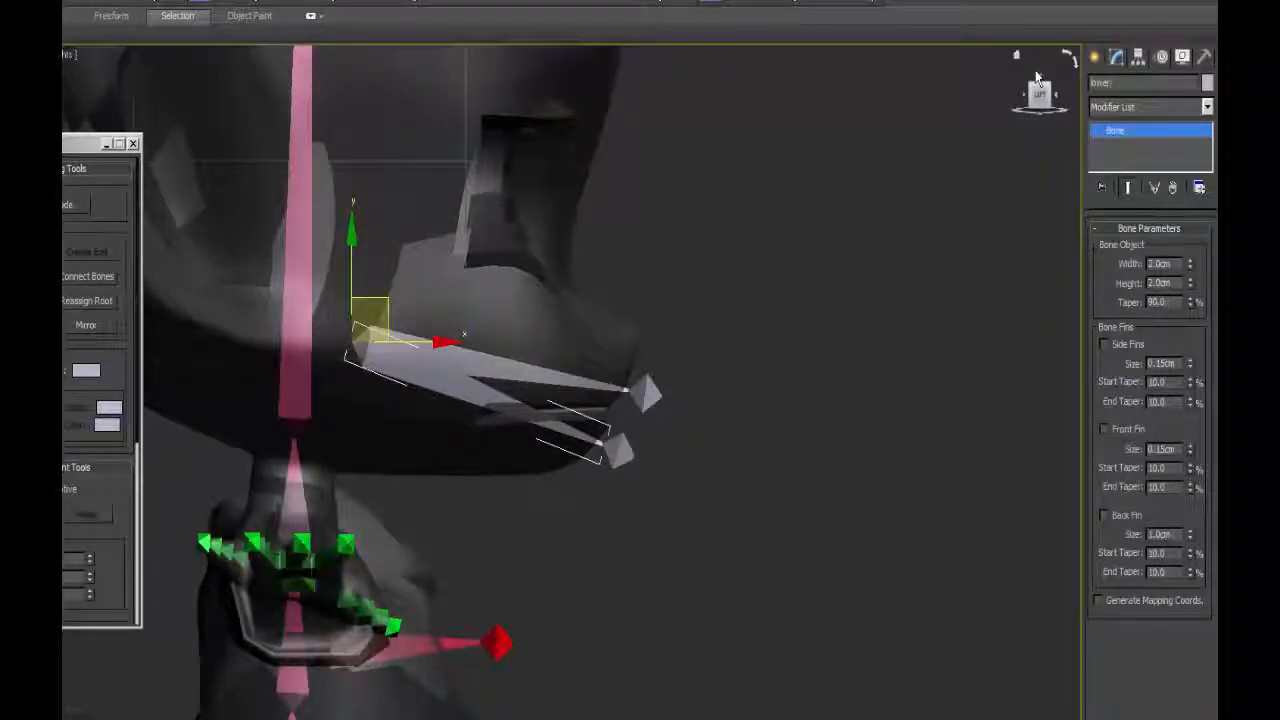
# Select the jaw bones with their end bones and reset their stretch in the bone object properties.
pyautogui.click(520, 365)
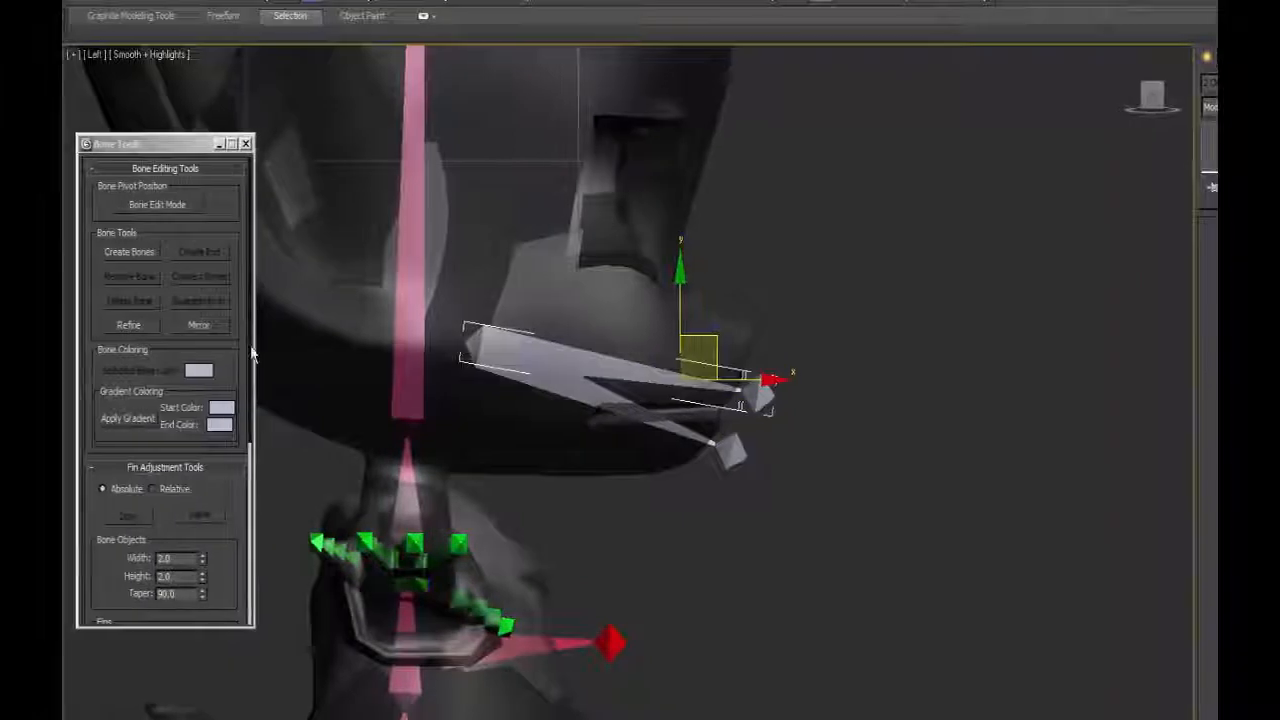
pyautogui.scroll(-5, 252, 352)
pyautogui.click(165, 163)
pyautogui.click(93, 484)
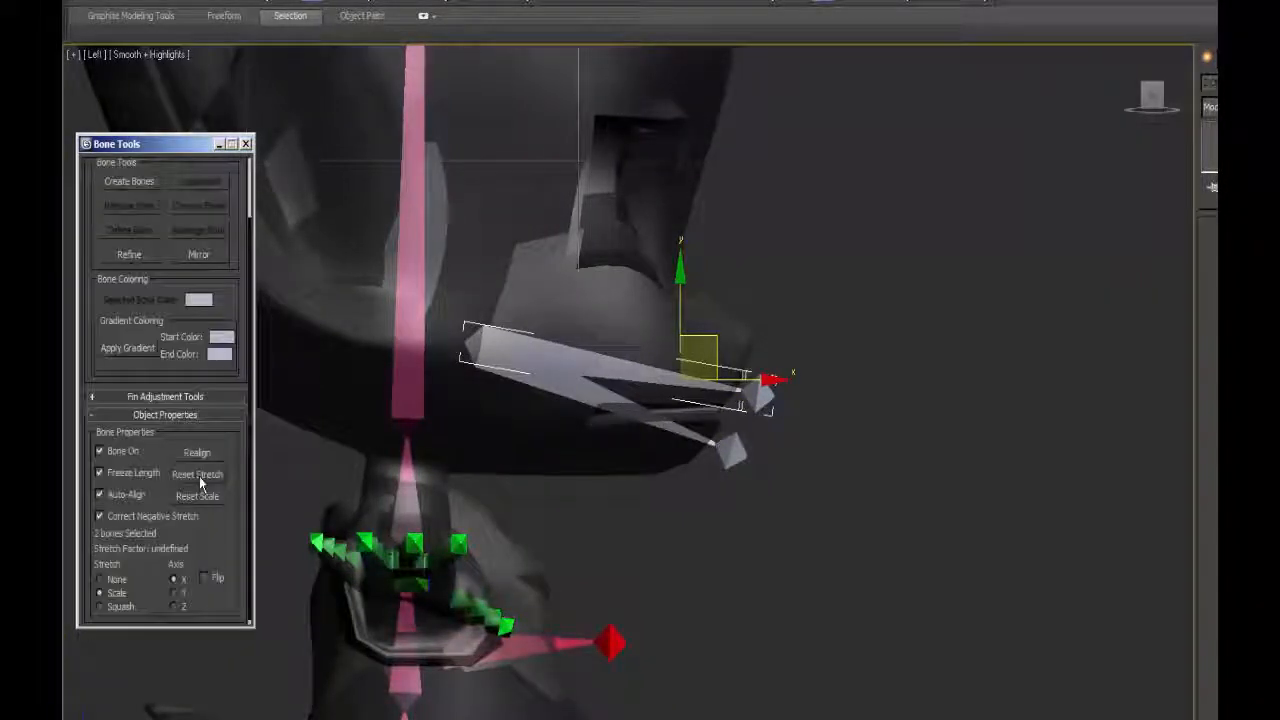
pyautogui.click(199, 476)
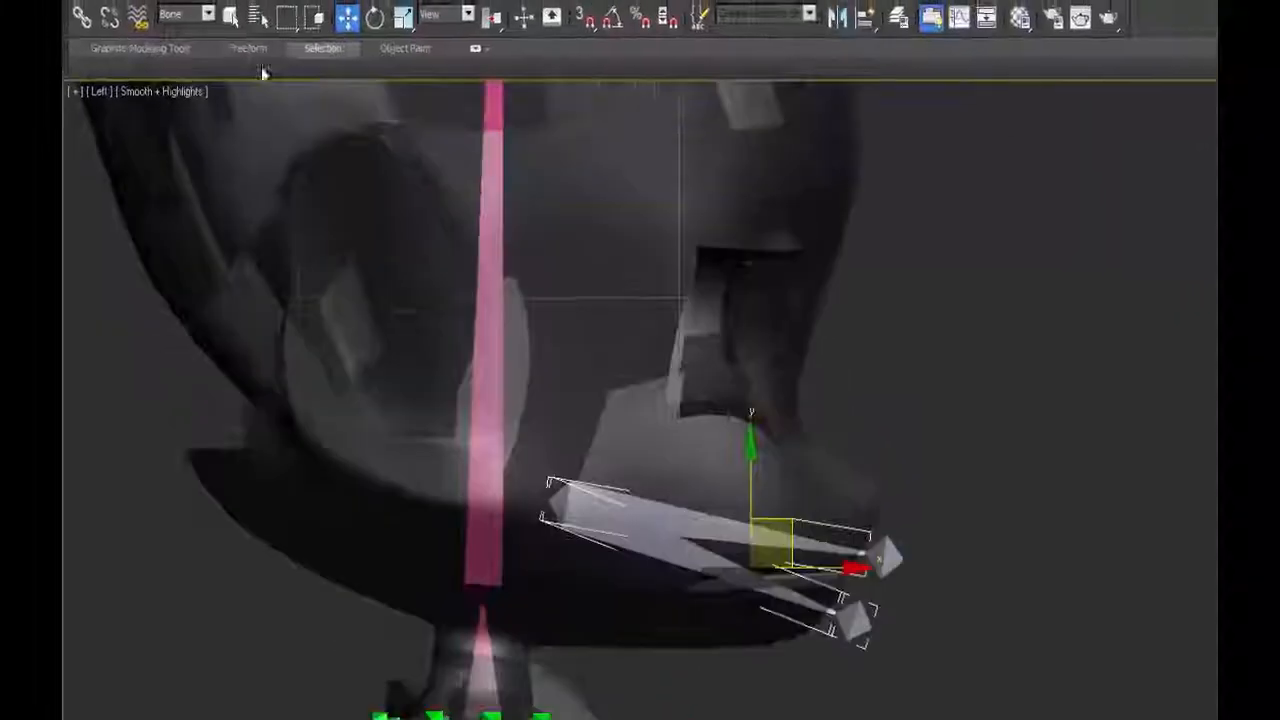
# Link the jaw bones to the head bone and color them with a dark red to pink gradient.
pyautogui.click(84, 30)
pyautogui.moveTo(800, 595); pyautogui.dragTo(497, 534)
pyautogui.click(238, 27)
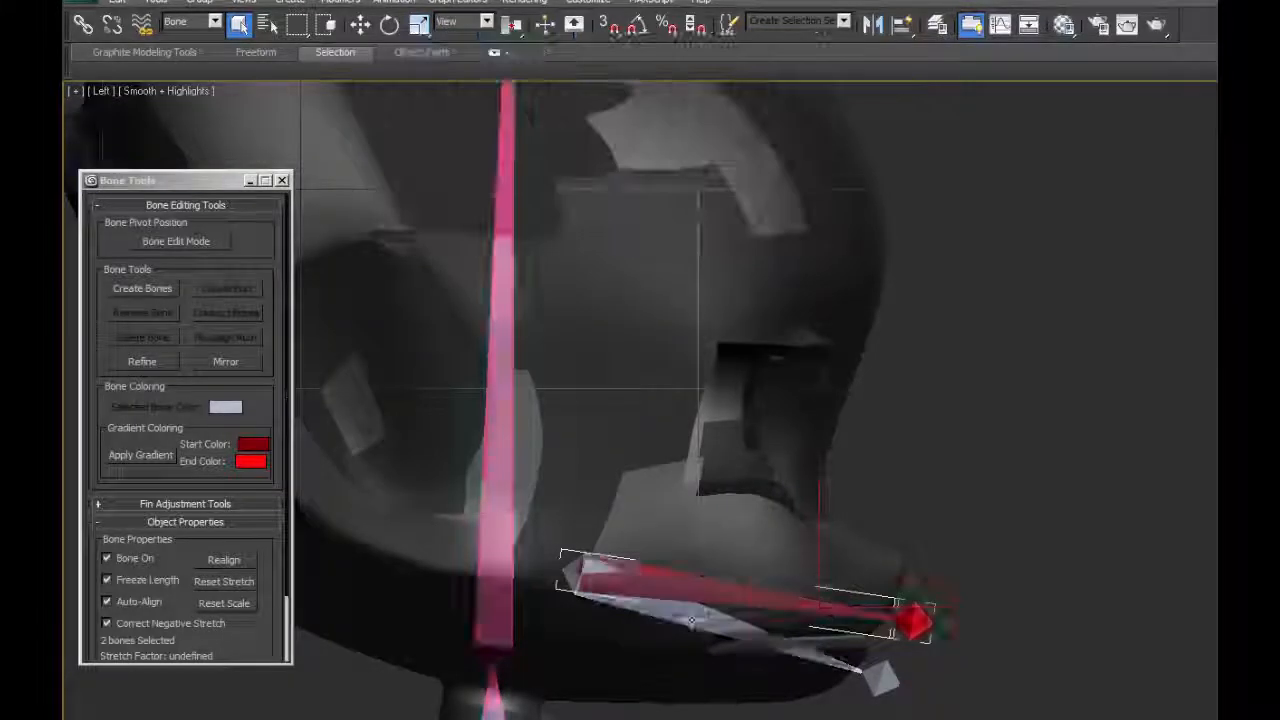
pyautogui.moveTo(773, 421); pyautogui.dragTo(856, 327, button='middle')
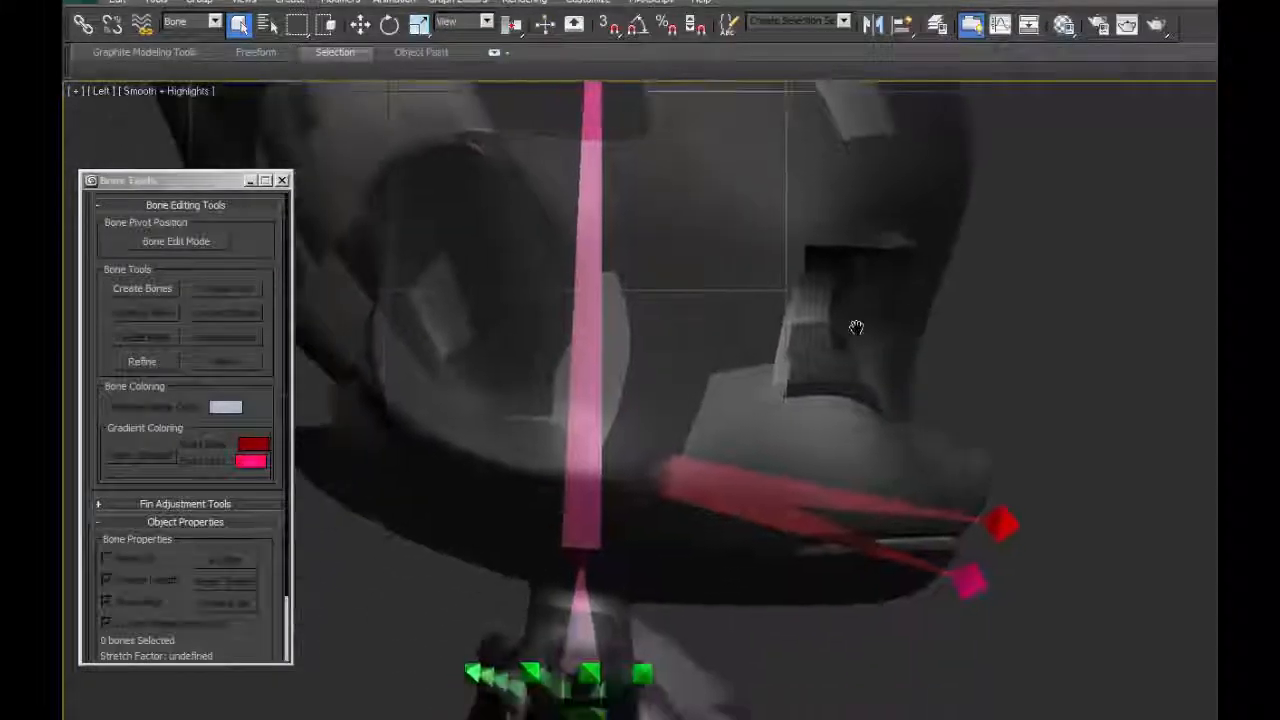
# Set the selection filter to Geometry and unhide the l_eye and r_eye objects.
pyautogui.click(192, 21)
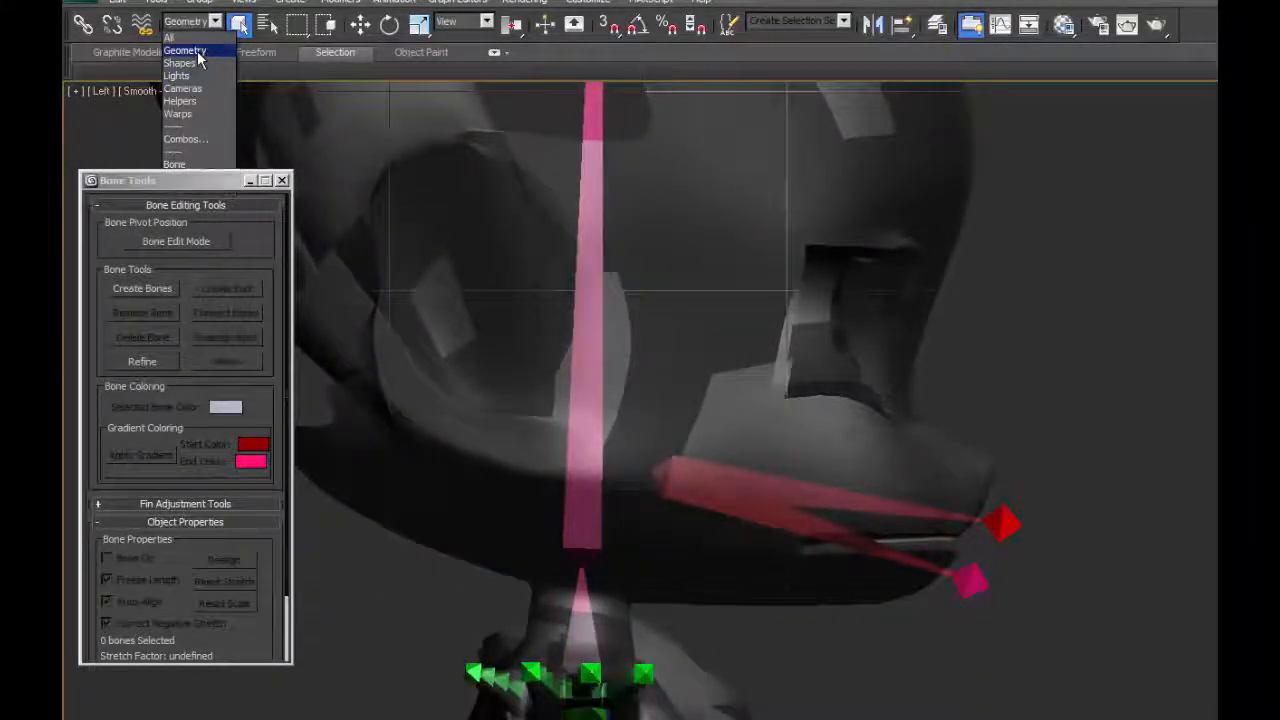
pyautogui.click(198, 52)
pyautogui.rightClick(690, 205)
pyautogui.click(763, 111)
pyautogui.moveTo(185, 200); pyautogui.dragTo(186, 217)
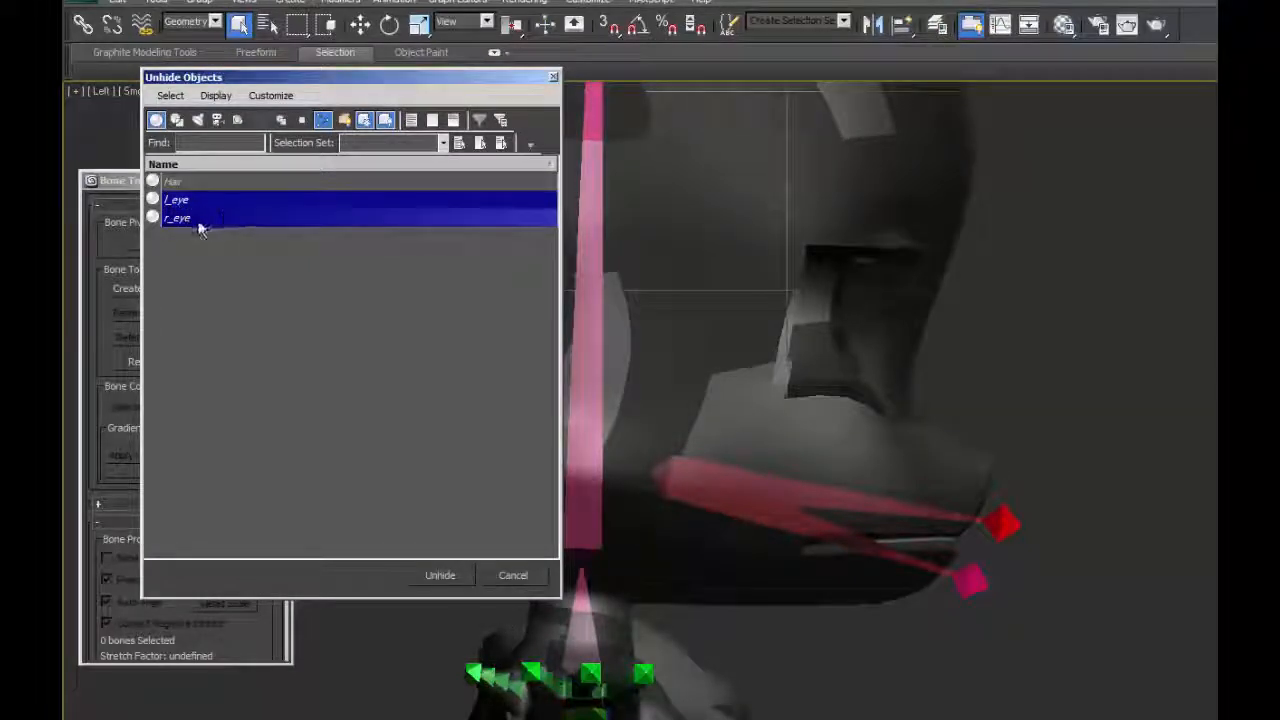
pyautogui.click(440, 575)
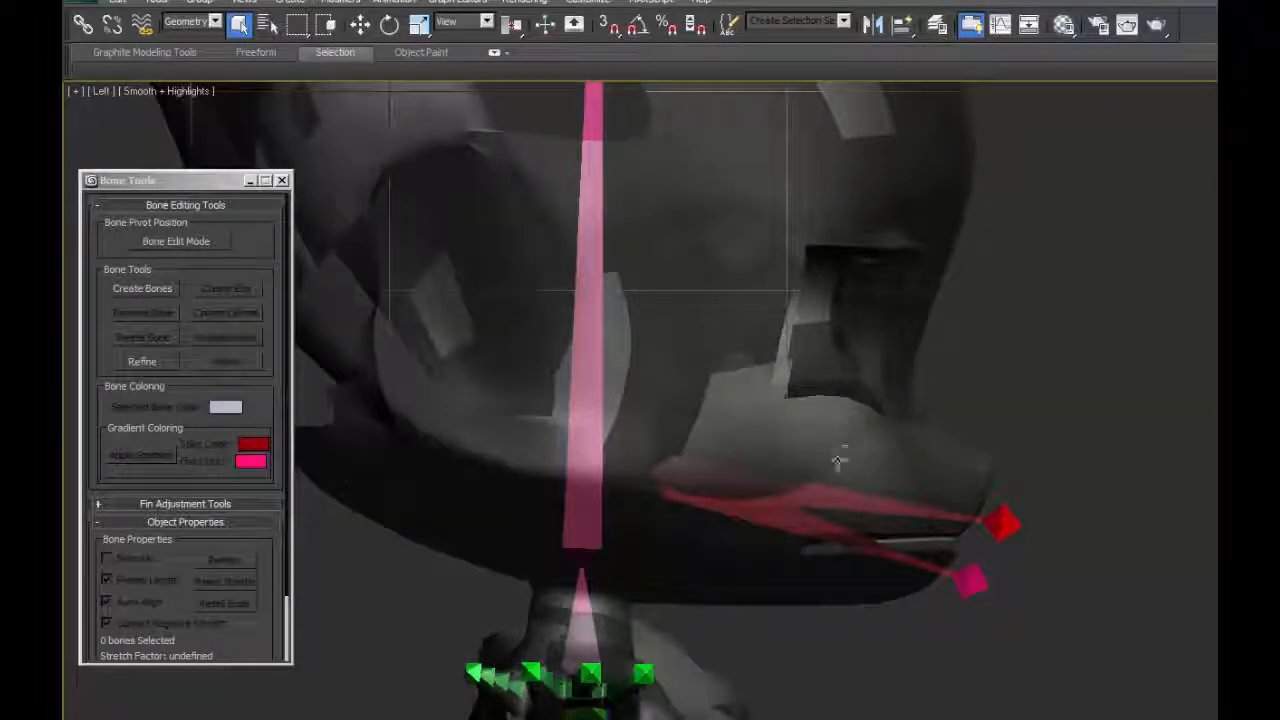
# Select the r_eye object and enable Affect Pivot Only to adjust its pivot in a side view.
pyautogui.moveTo(874, 333); pyautogui.dragTo(801, 418, button='middle')
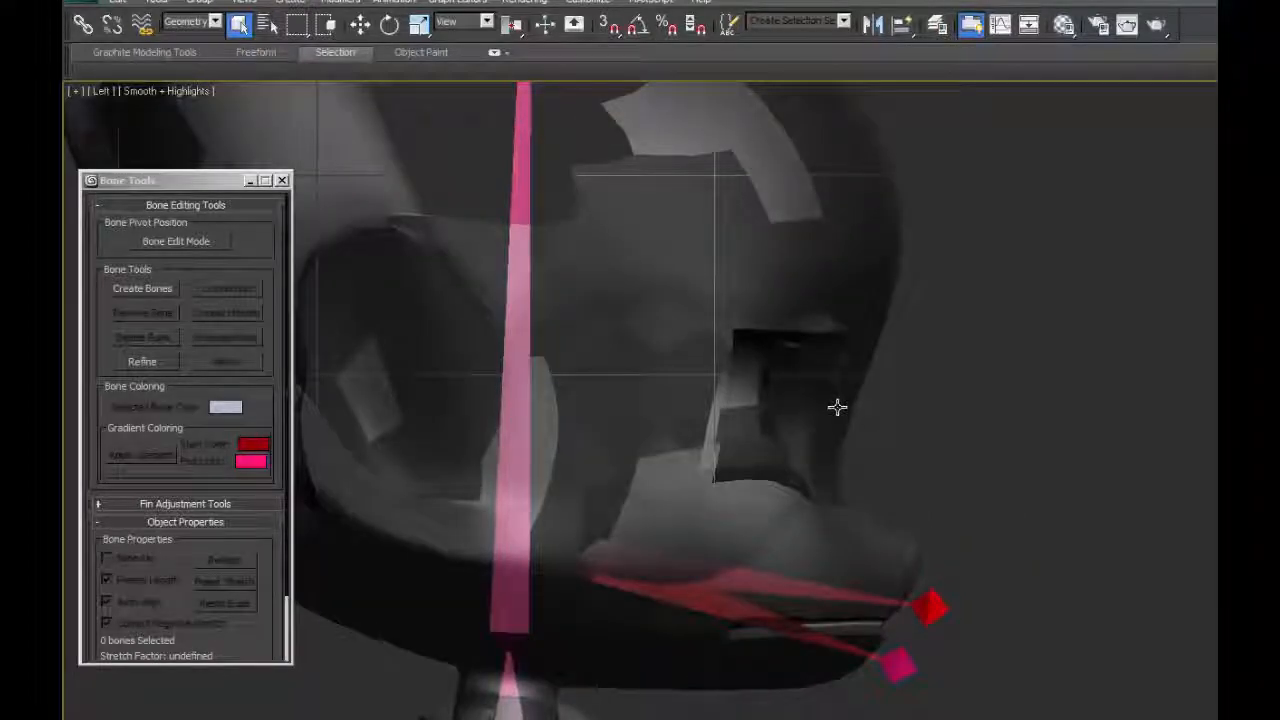
pyautogui.press('p')
pyautogui.scroll(-4, 800, 350)
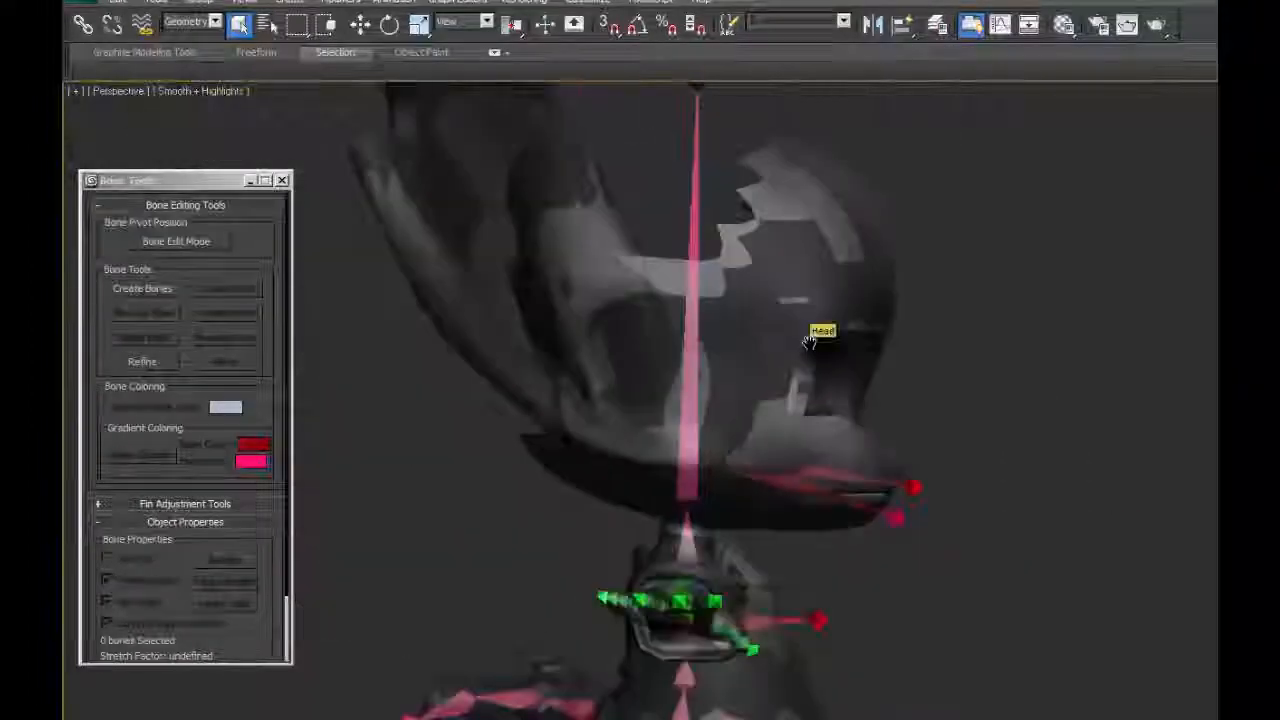
pyautogui.keyDown('alt'); pyautogui.moveTo(850, 375); pyautogui.dragTo(805, 402, button='middle'); pyautogui.keyUp('alt')
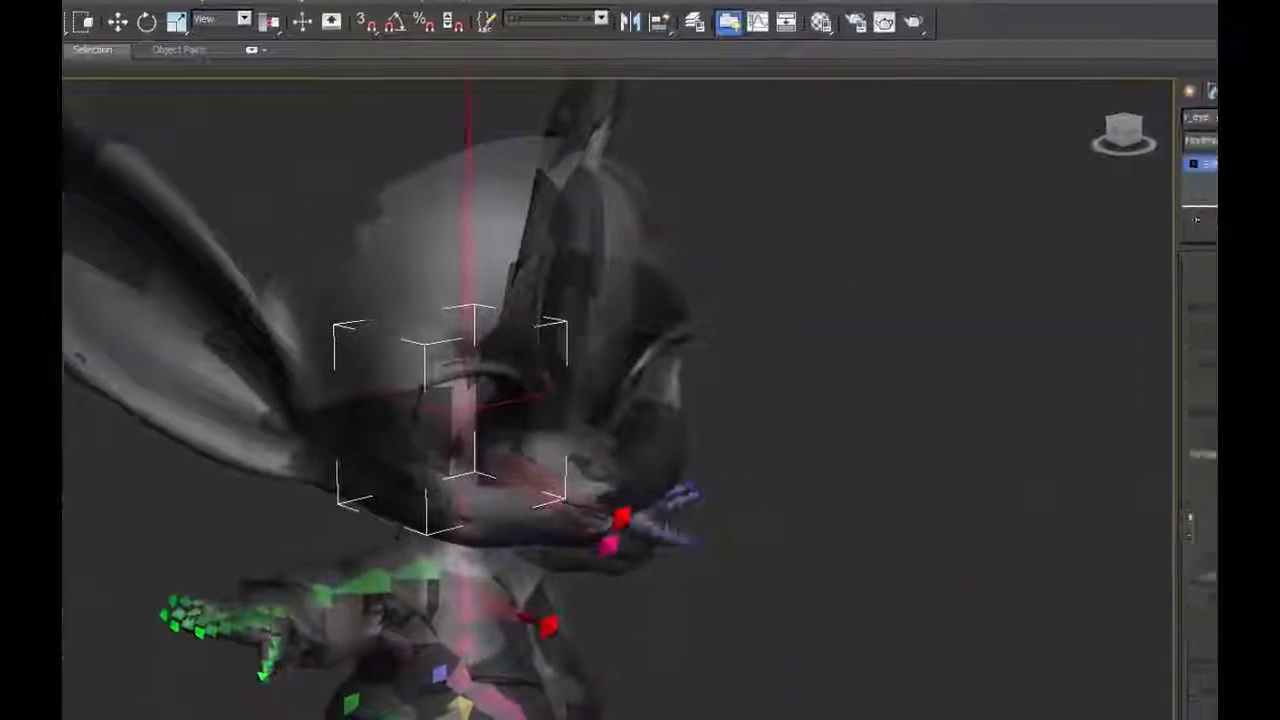
pyautogui.click(1141, 90)
pyautogui.scroll(5, 451, 360)
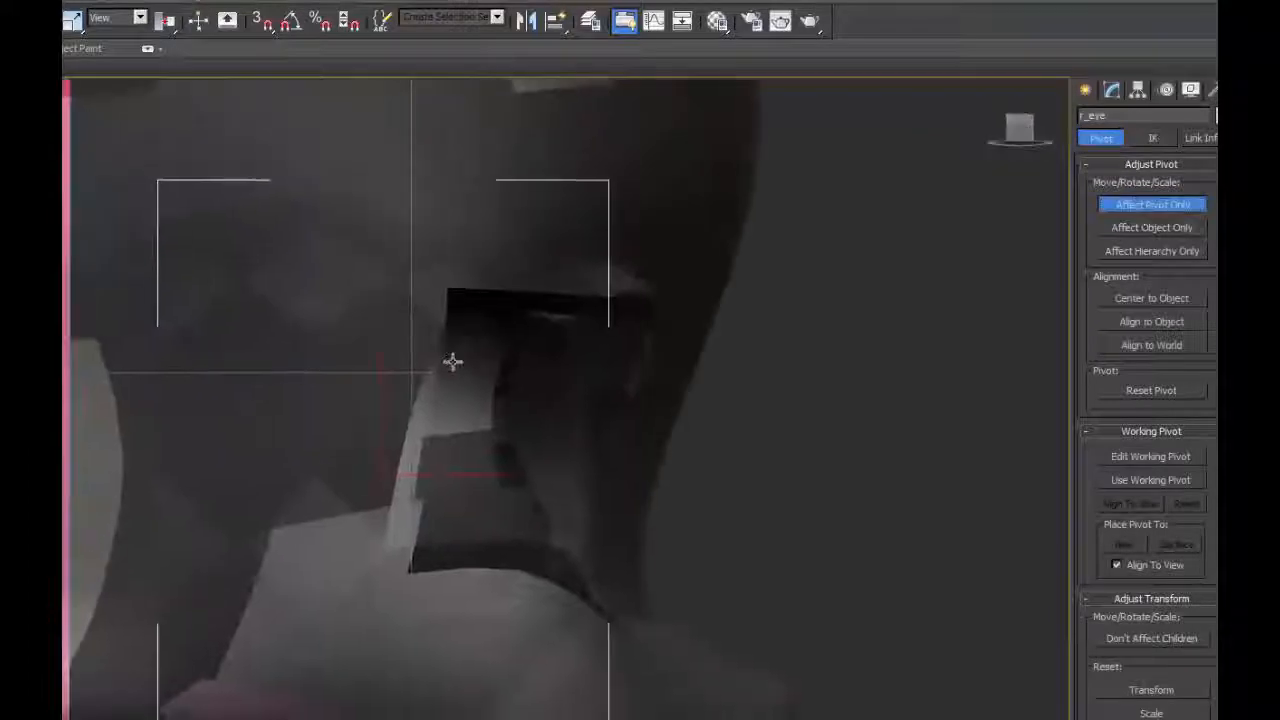
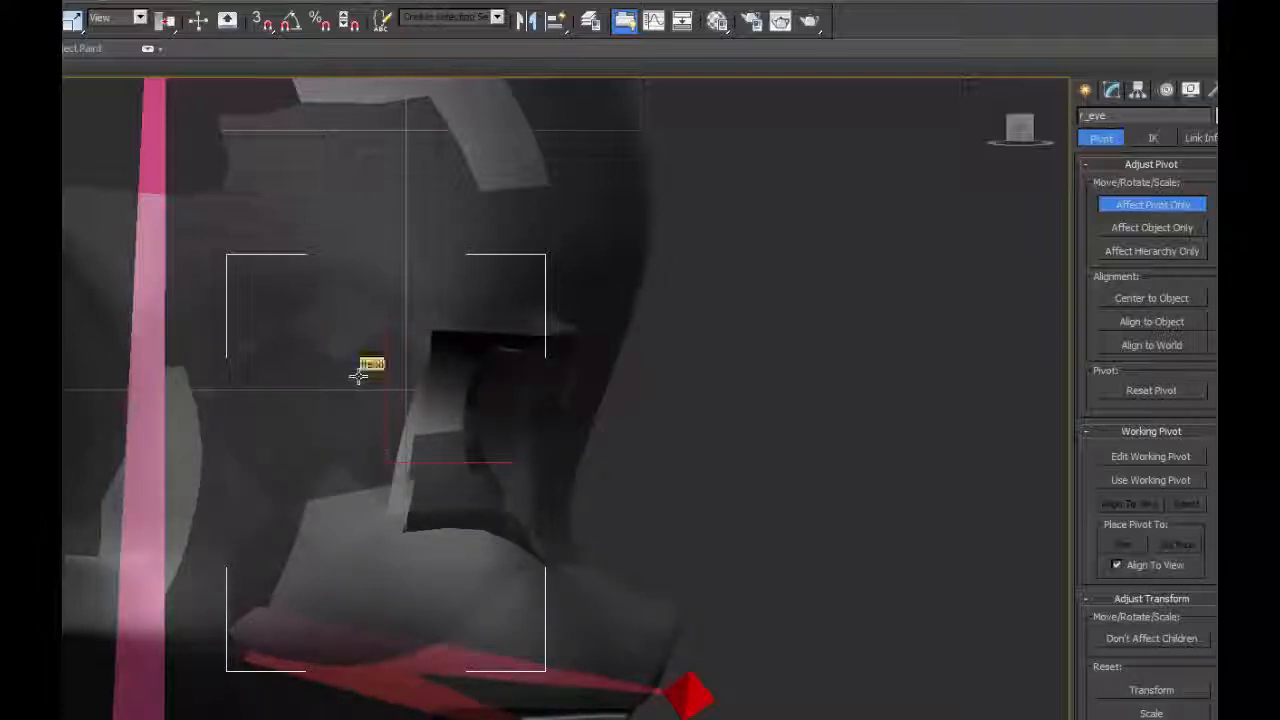
# Show edged faces over the shaded model and activate the Move tool for the r_eye pivot in a perspective view.
pyautogui.press('F3')
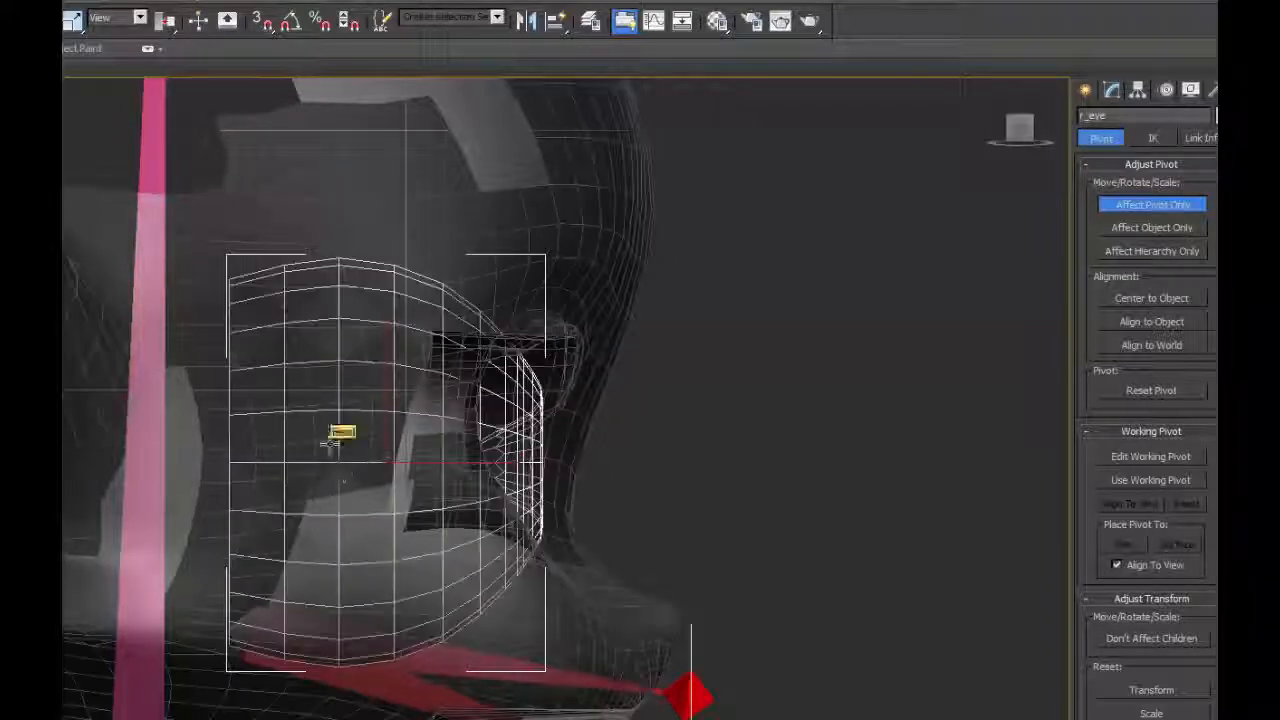
pyautogui.press('p')
pyautogui.keyDown('alt'); pyautogui.moveTo(345, 476); pyautogui.dragTo(455, 500, button='middle'); pyautogui.keyUp('alt')
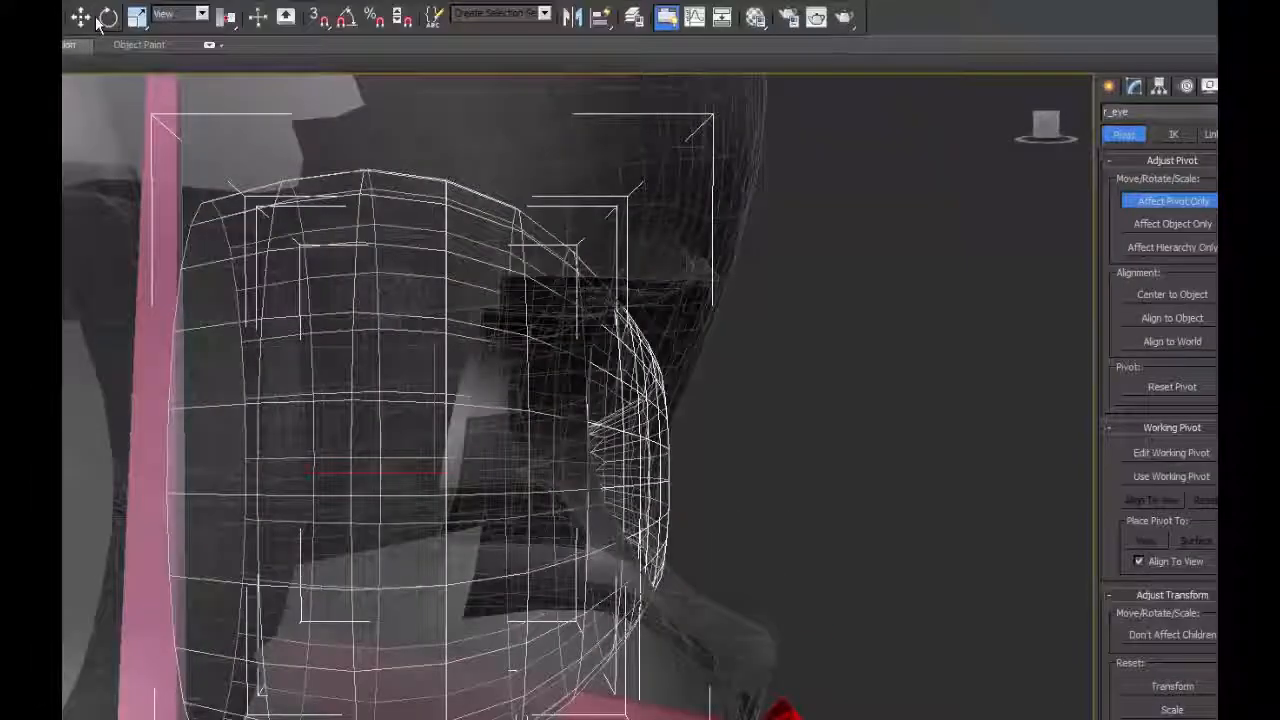
pyautogui.click(80, 20)
pyautogui.keyDown('alt'); pyautogui.moveTo(511, 546); pyautogui.dragTo(518, 529, button='middle'); pyautogui.keyUp('alt')
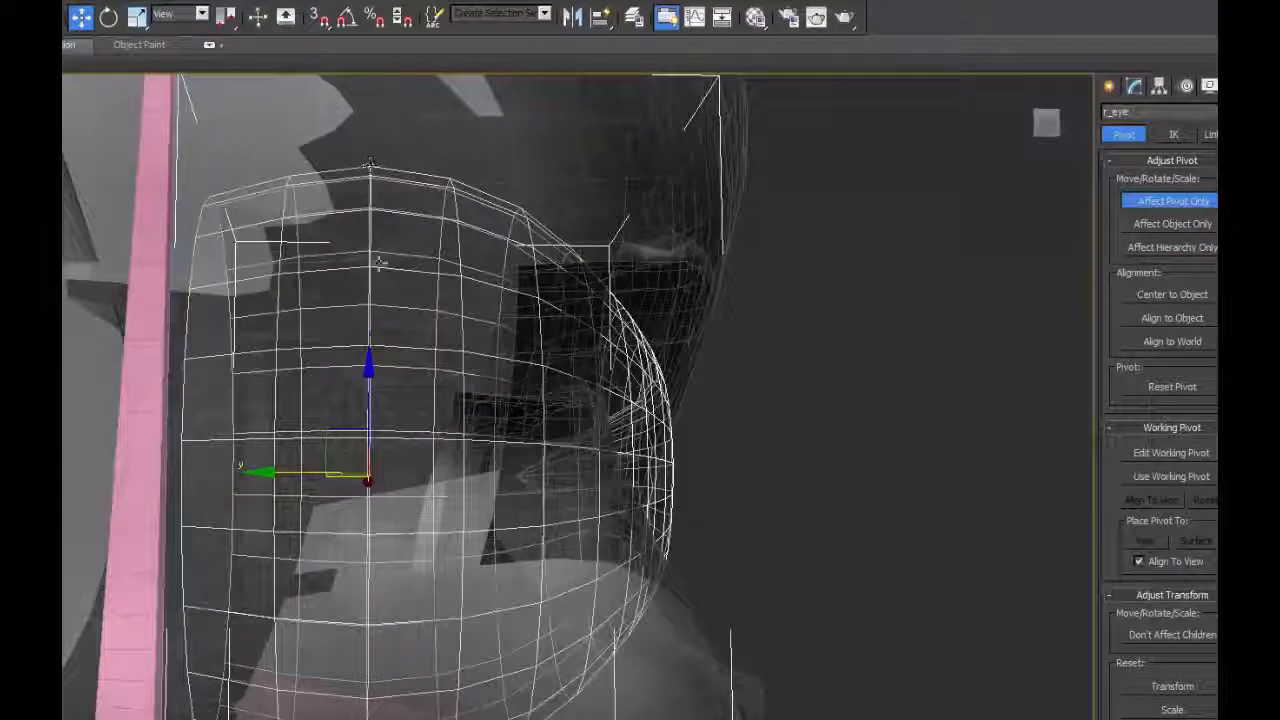
# Examine the placement of the r_eye pivot within the eyeball in the front, left and top views.
pyautogui.press('f')
pyautogui.scroll(6, 368, 388)
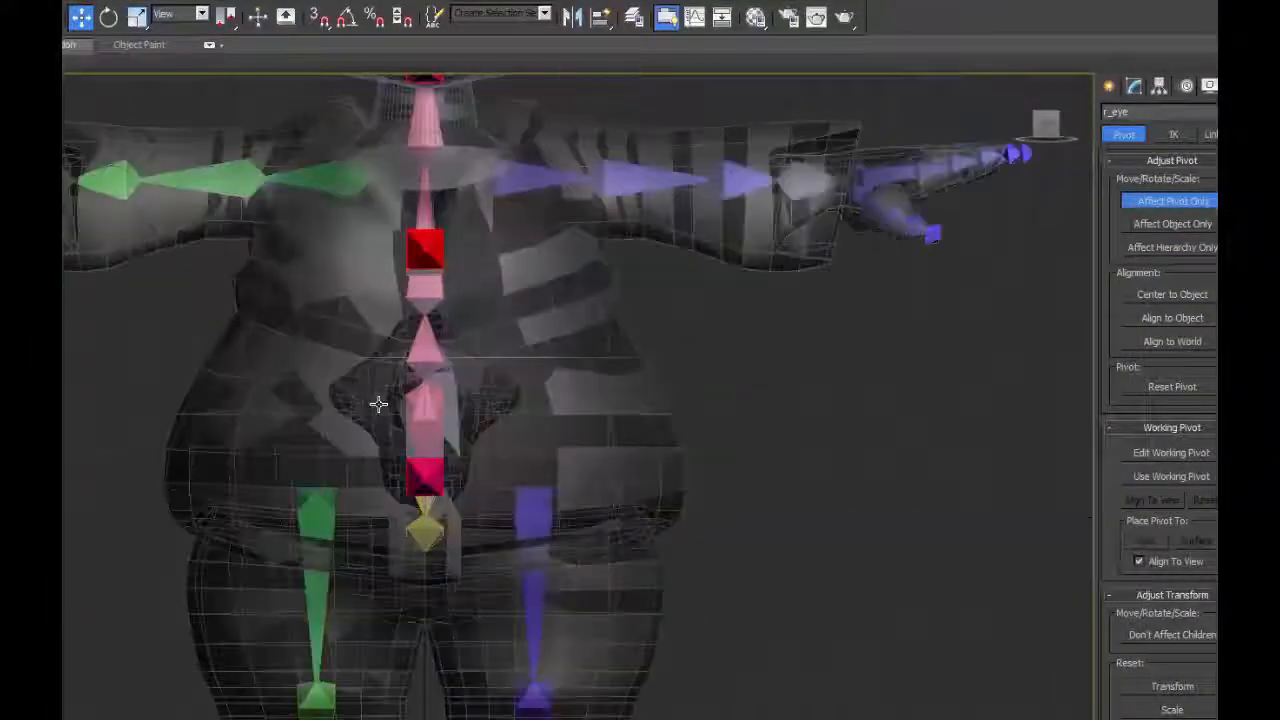
pyautogui.press('z')
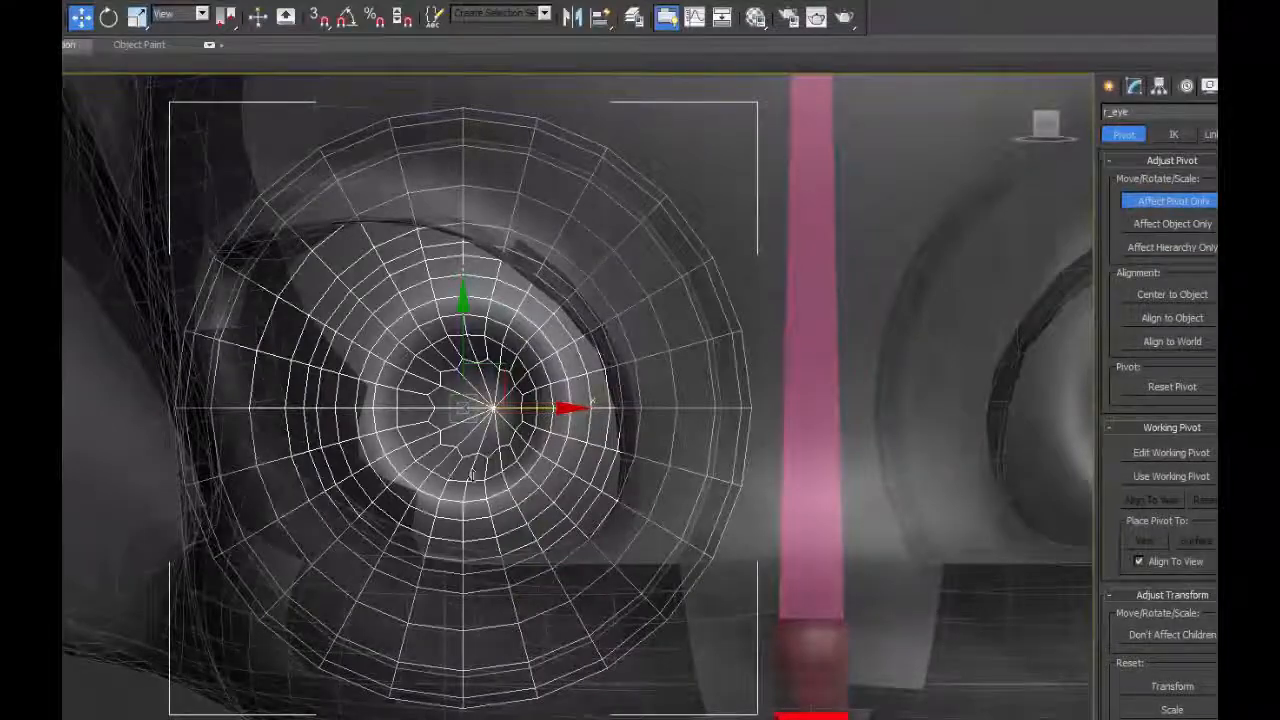
pyautogui.press('p')
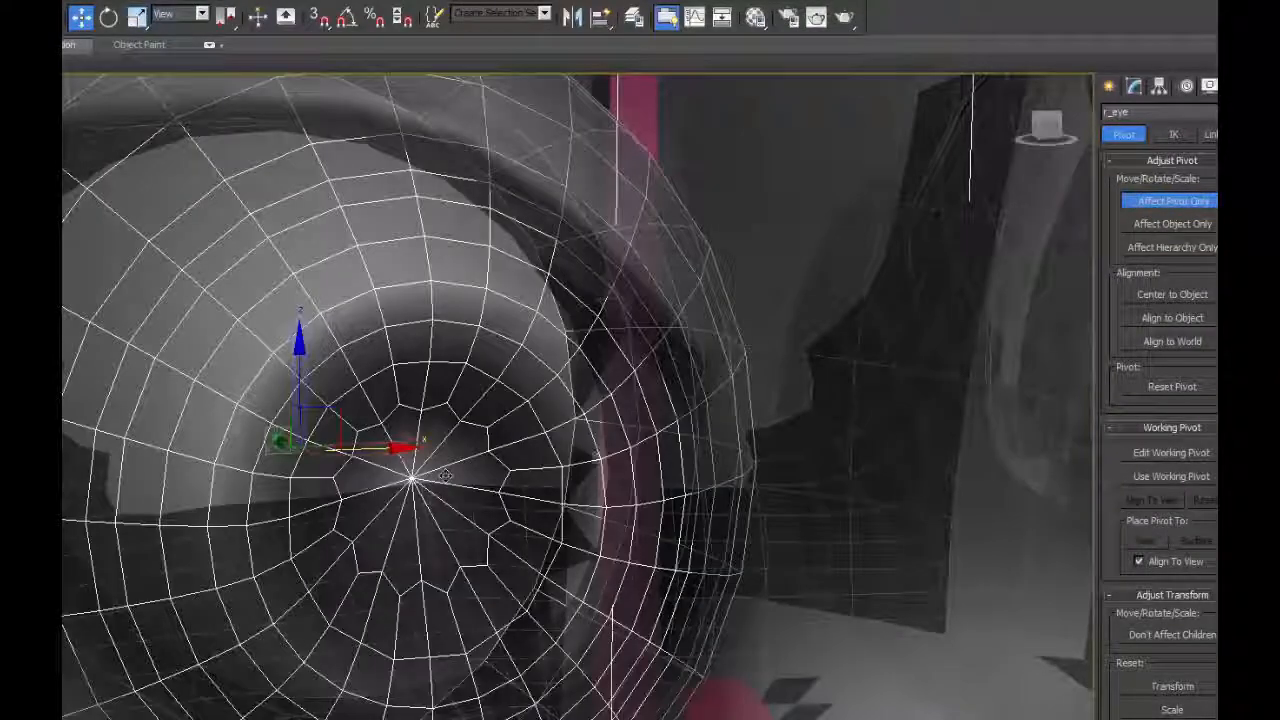
pyautogui.scroll(-8, 445, 475)
pyautogui.press('l')
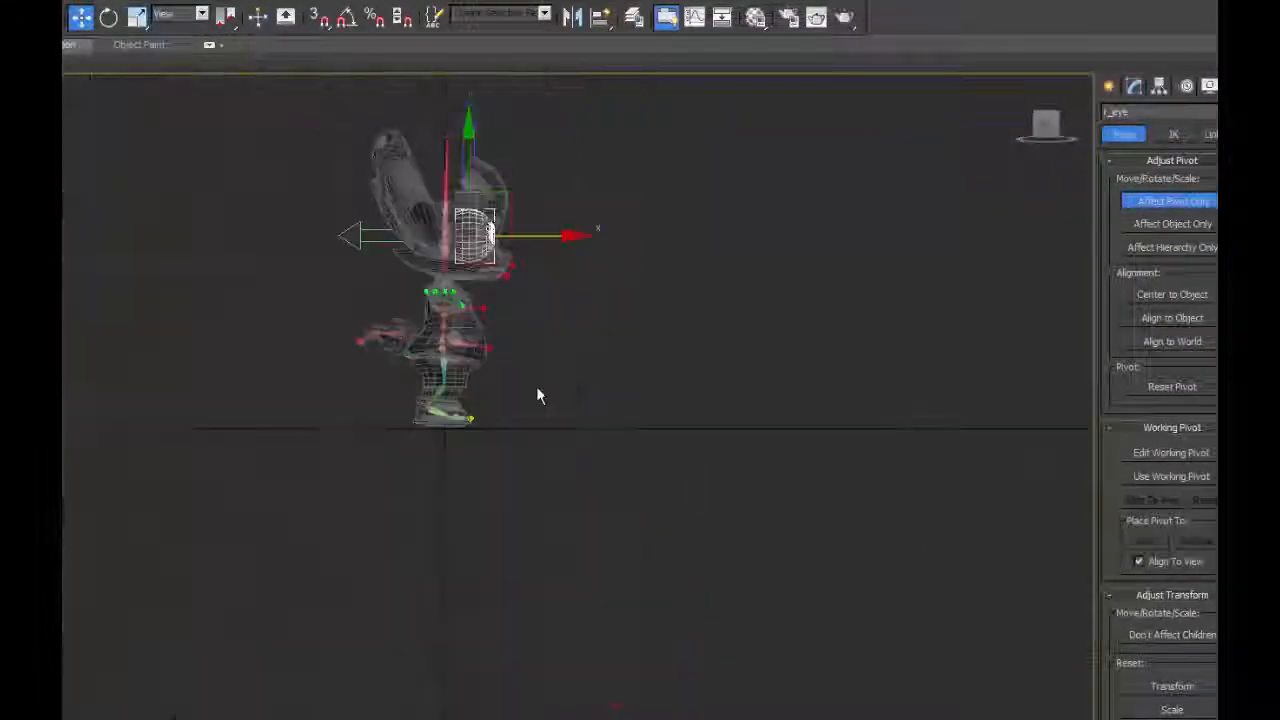
pyautogui.moveTo(537, 388); pyautogui.dragTo(497, 526, button='middle')
pyautogui.scroll(8, 497, 526)
pyautogui.moveTo(503, 277); pyautogui.dragTo(598, 524, button='middle')
pyautogui.scroll(2, 612, 488)
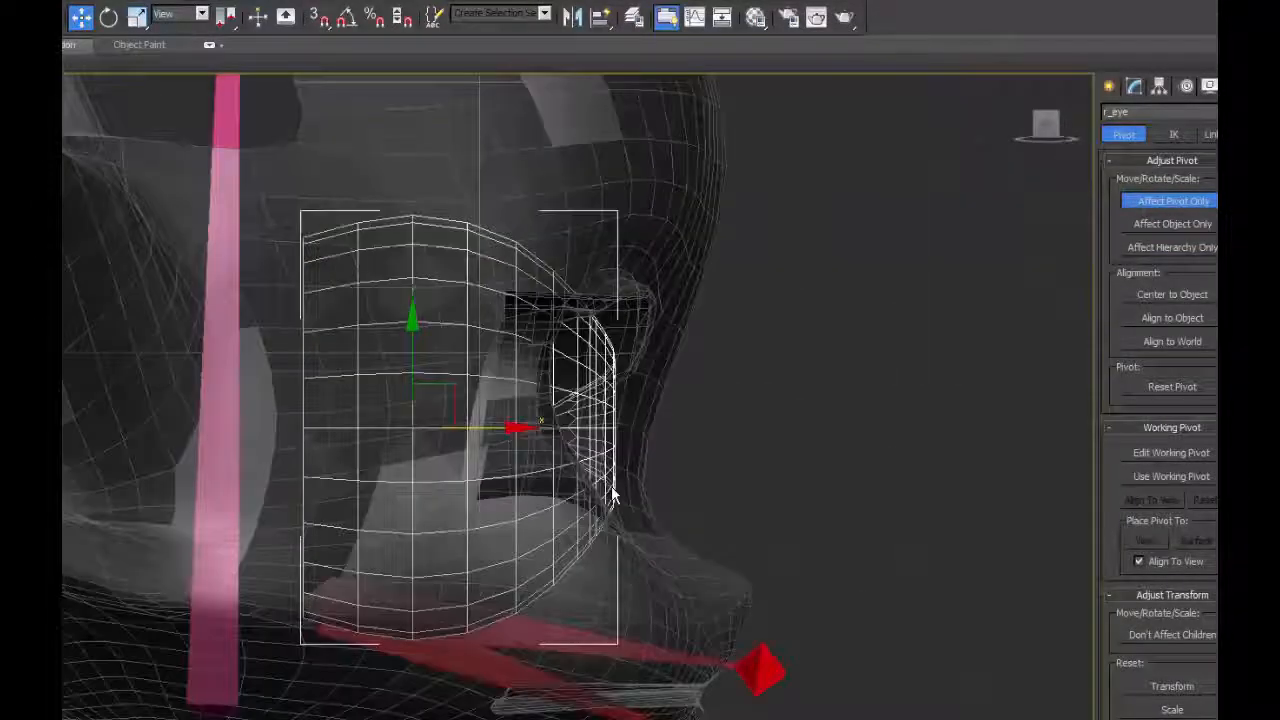
pyautogui.press('p')
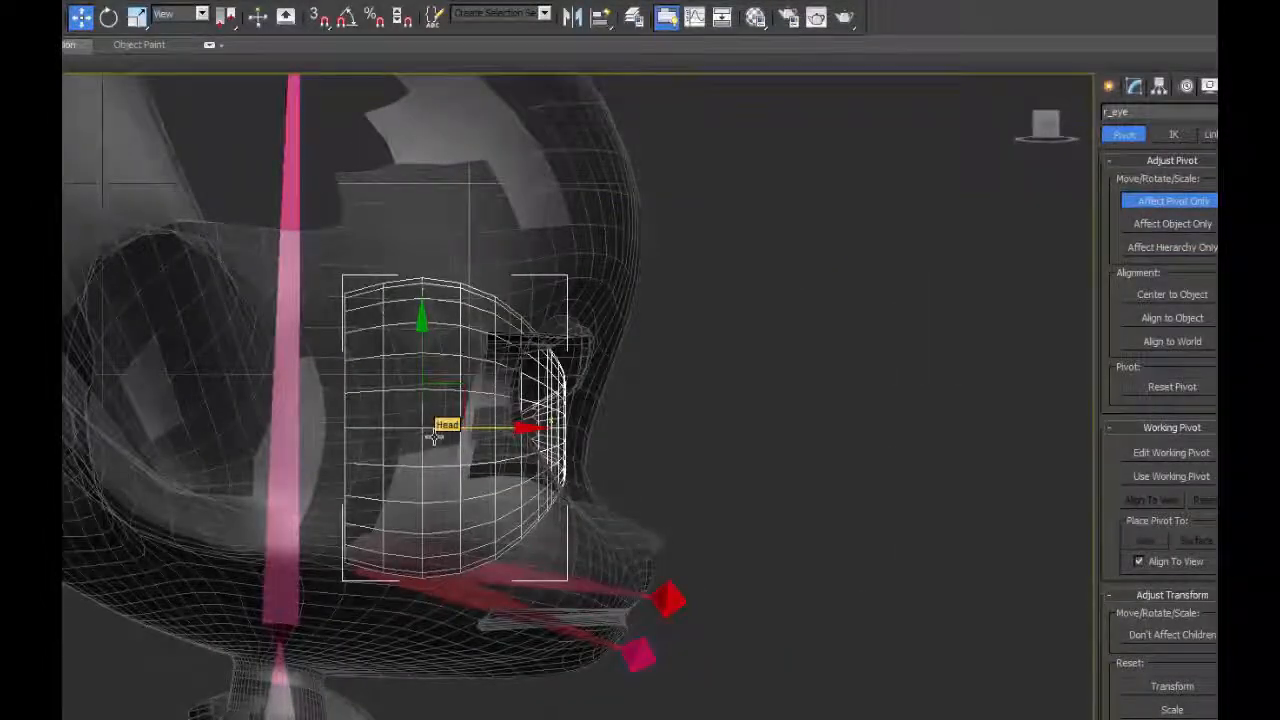
pyautogui.press('t')
pyautogui.moveTo(410, 457); pyautogui.dragTo(515, 284, button='middle')
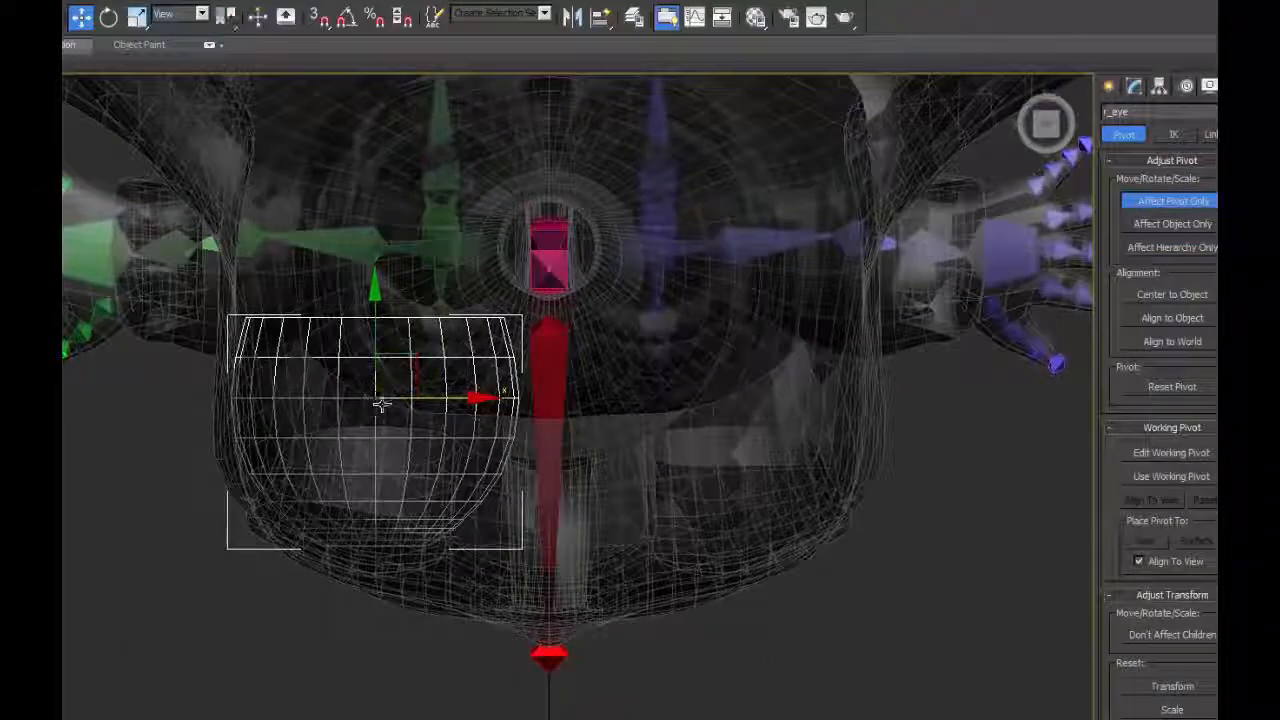
# Turn off Affect Pivot Only and test rotating r_eye about its pivot with the Local coordinate system.
pyautogui.click(1145, 208)
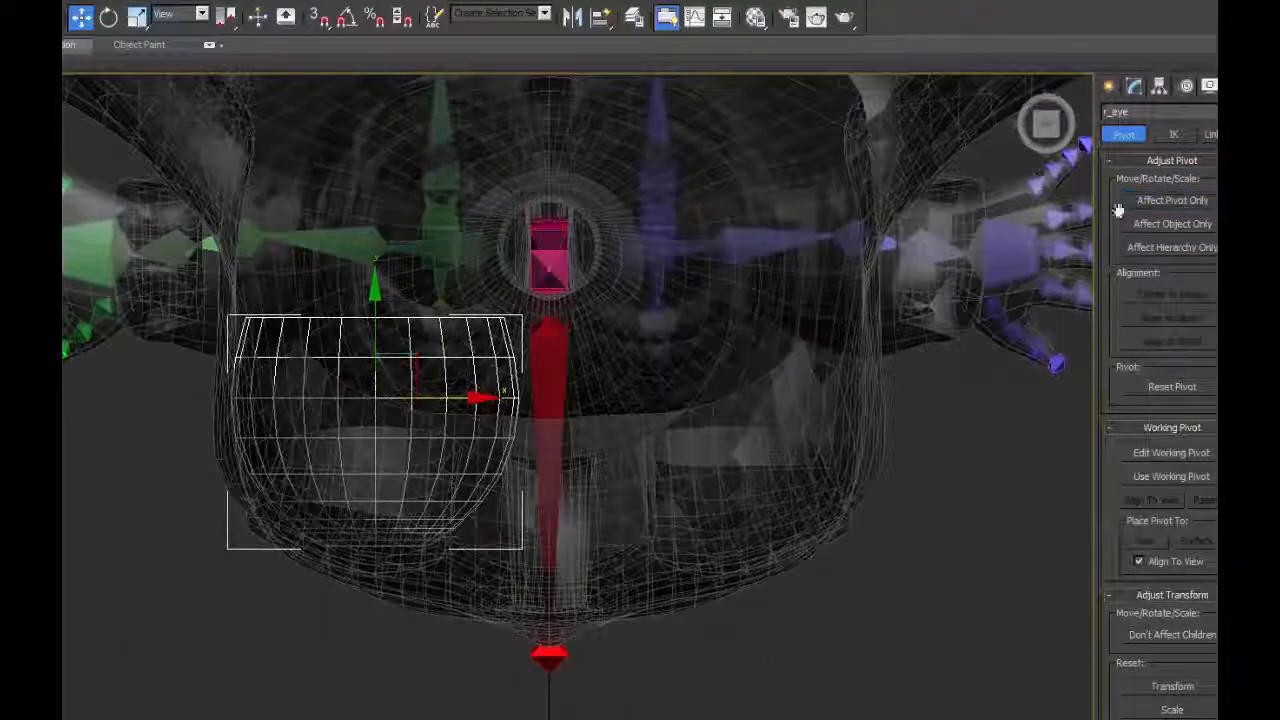
pyautogui.press('p')
pyautogui.keyDown('alt'); pyautogui.moveTo(413, 418); pyautogui.dragTo(522, 360, button='middle'); pyautogui.keyUp('alt')
pyautogui.click(109, 20)
pyautogui.moveTo(544, 399); pyautogui.dragTo(592, 386)
pyautogui.moveTo(690, 595); pyautogui.dragTo(709, 409, button='middle')
pyautogui.scroll(-5, 700, 411)
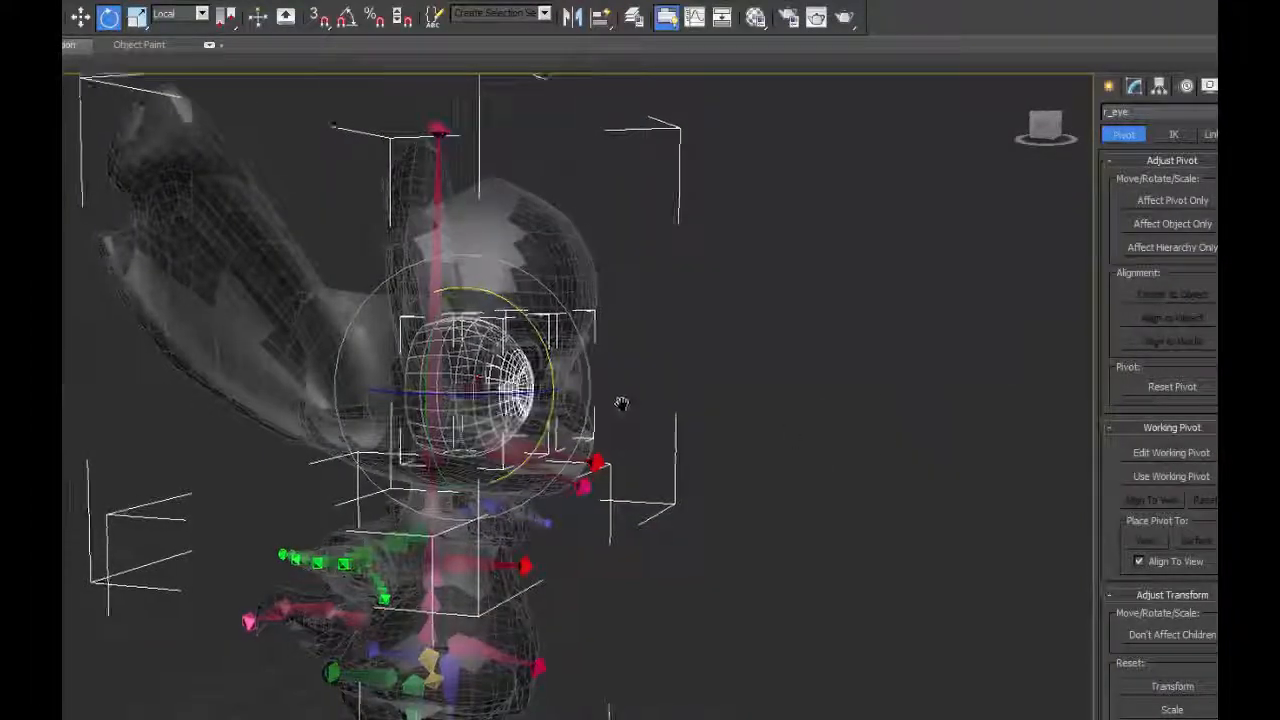
pyautogui.scroll(5, 615, 407)
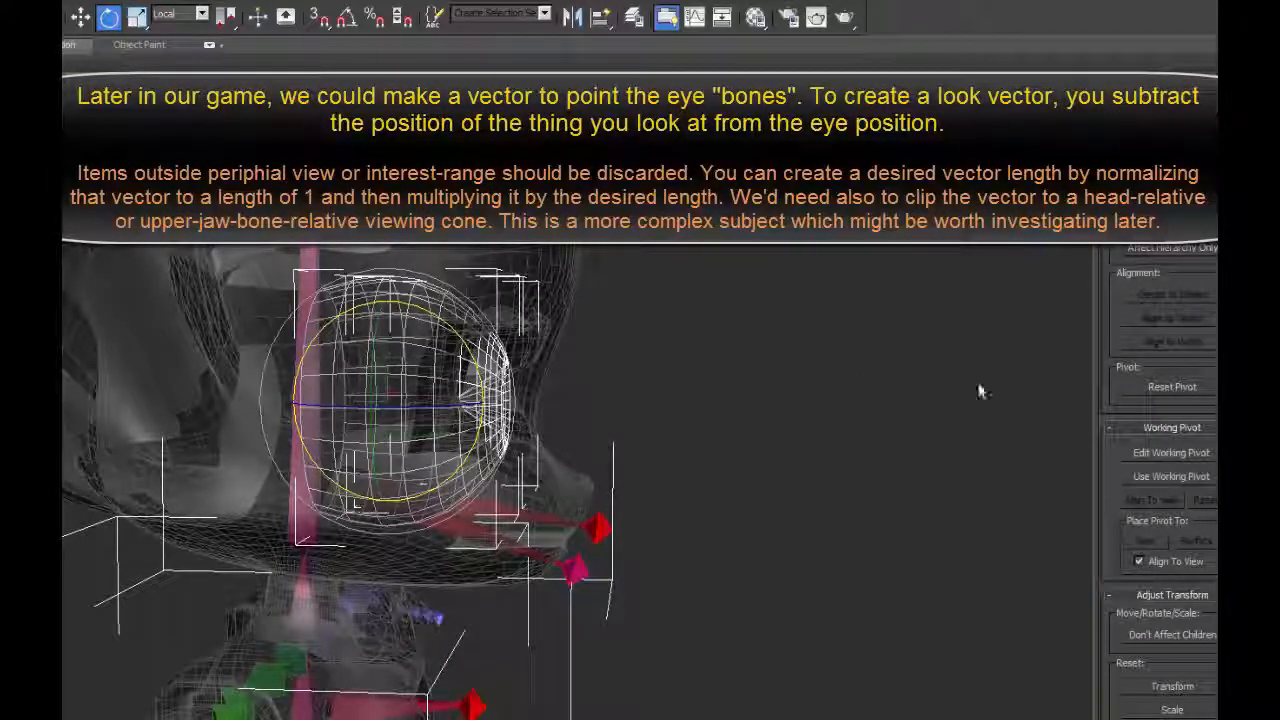
pyautogui.keyDown('alt'); pyautogui.moveTo(658, 410); pyautogui.dragTo(697, 388, button='middle'); pyautogui.keyUp('alt')
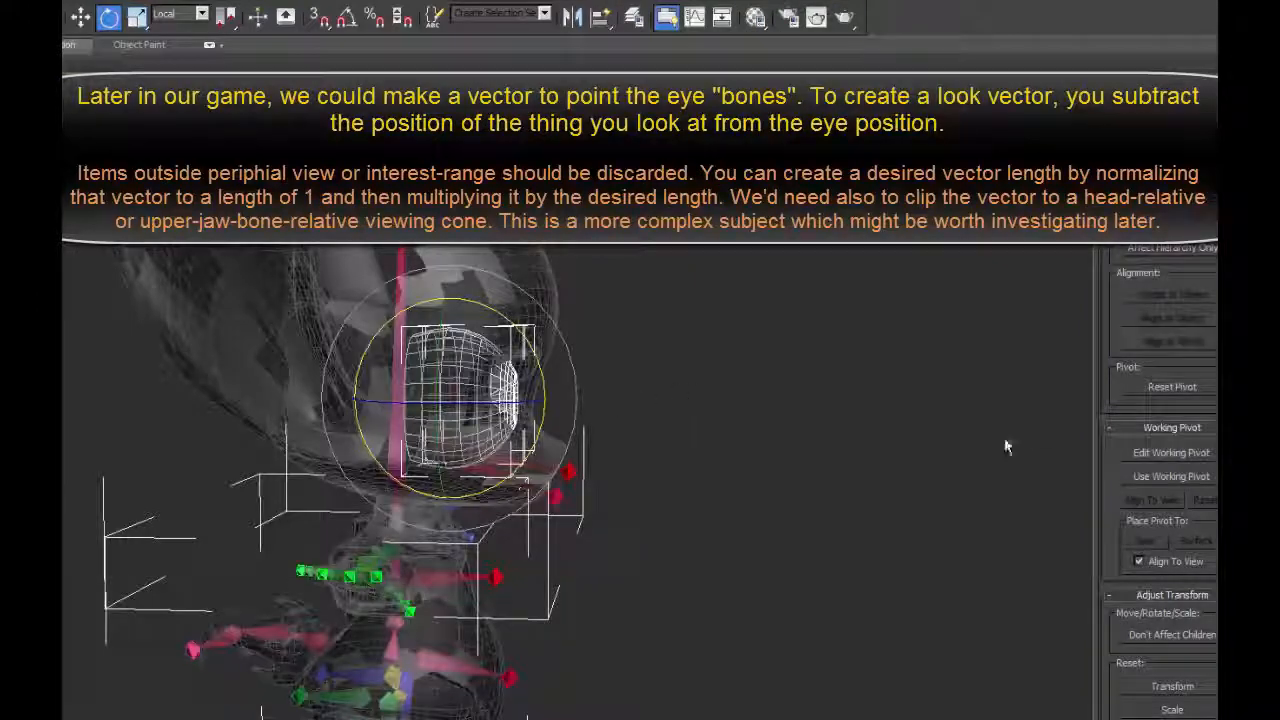
pyautogui.keyDown('alt'); pyautogui.moveTo(591, 474); pyautogui.dragTo(617, 434, button='middle'); pyautogui.keyUp('alt')
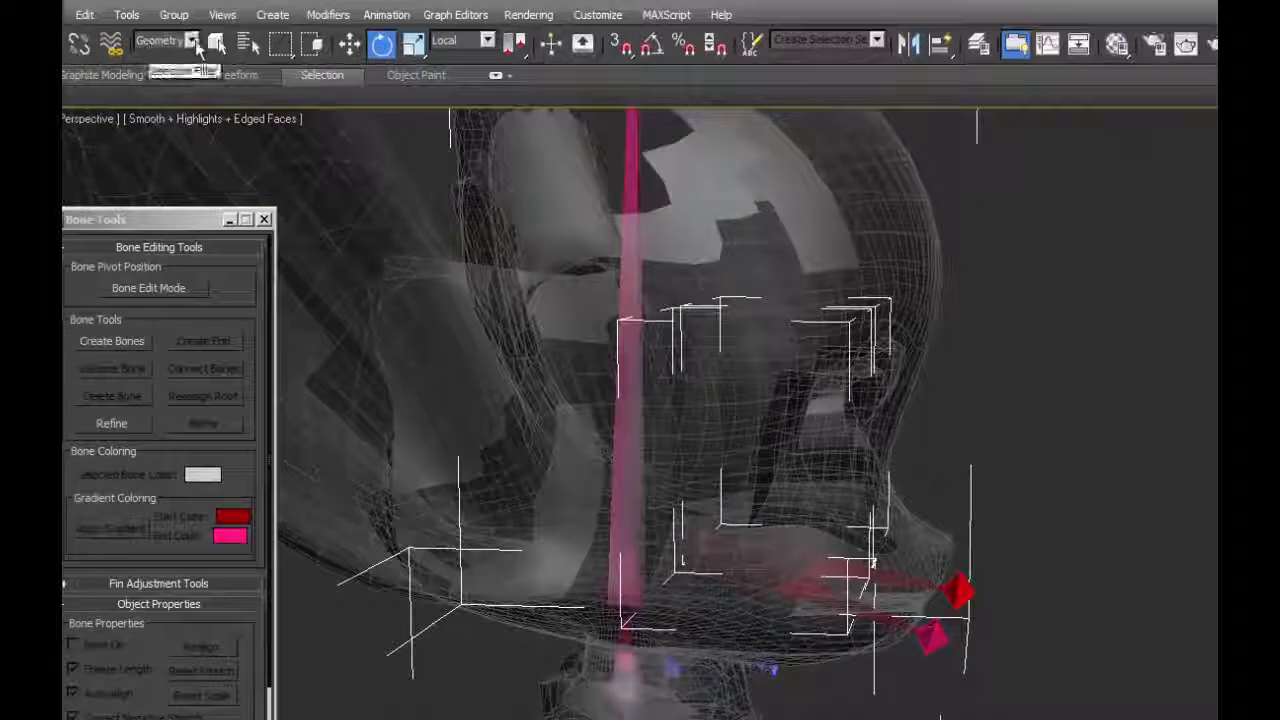
# Set the selection filter to Bone and create a short horizontal snapped bone with an end bone in front of the forehead in the left view.
pyautogui.click(193, 42)
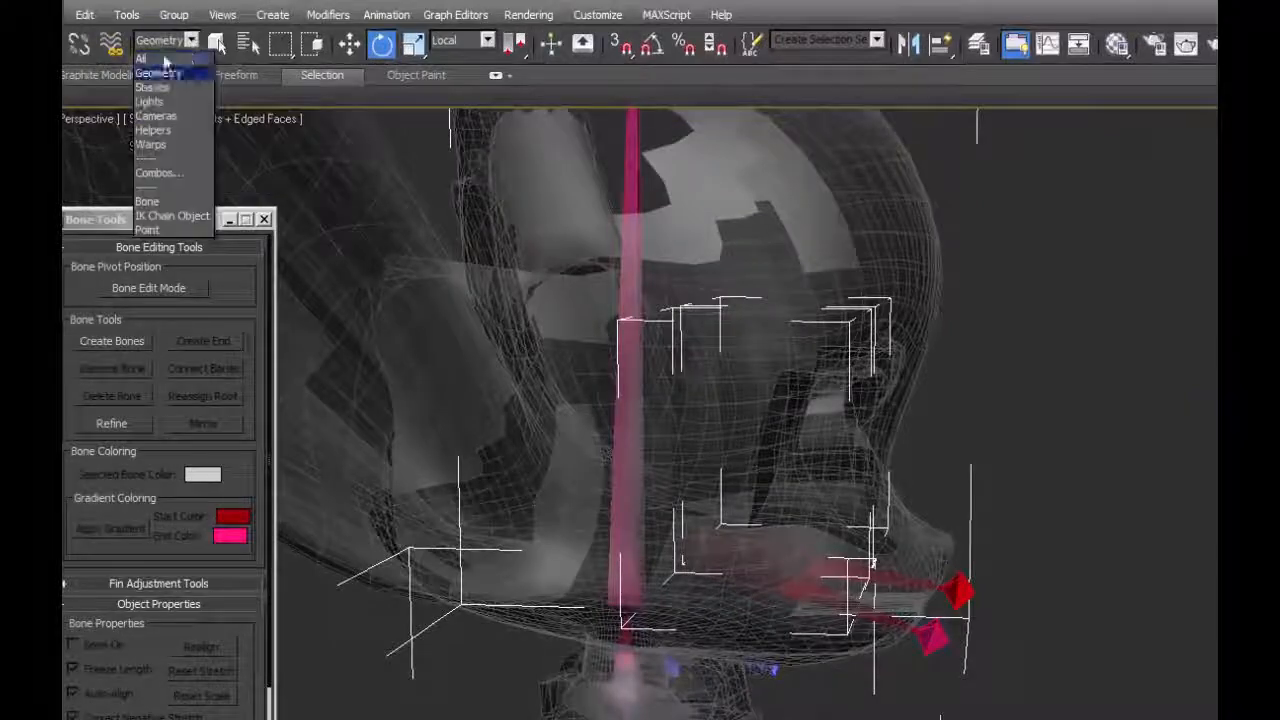
pyautogui.click(155, 193)
pyautogui.keyDown('alt'); pyautogui.moveTo(1124, 450); pyautogui.dragTo(1137, 429, button='middle'); pyautogui.keyUp('alt')
pyautogui.press('l')
pyautogui.moveTo(1106, 388); pyautogui.dragTo(960, 675, button='middle')
pyautogui.scroll(3, 922, 655)
pyautogui.scroll(5, 922, 655)
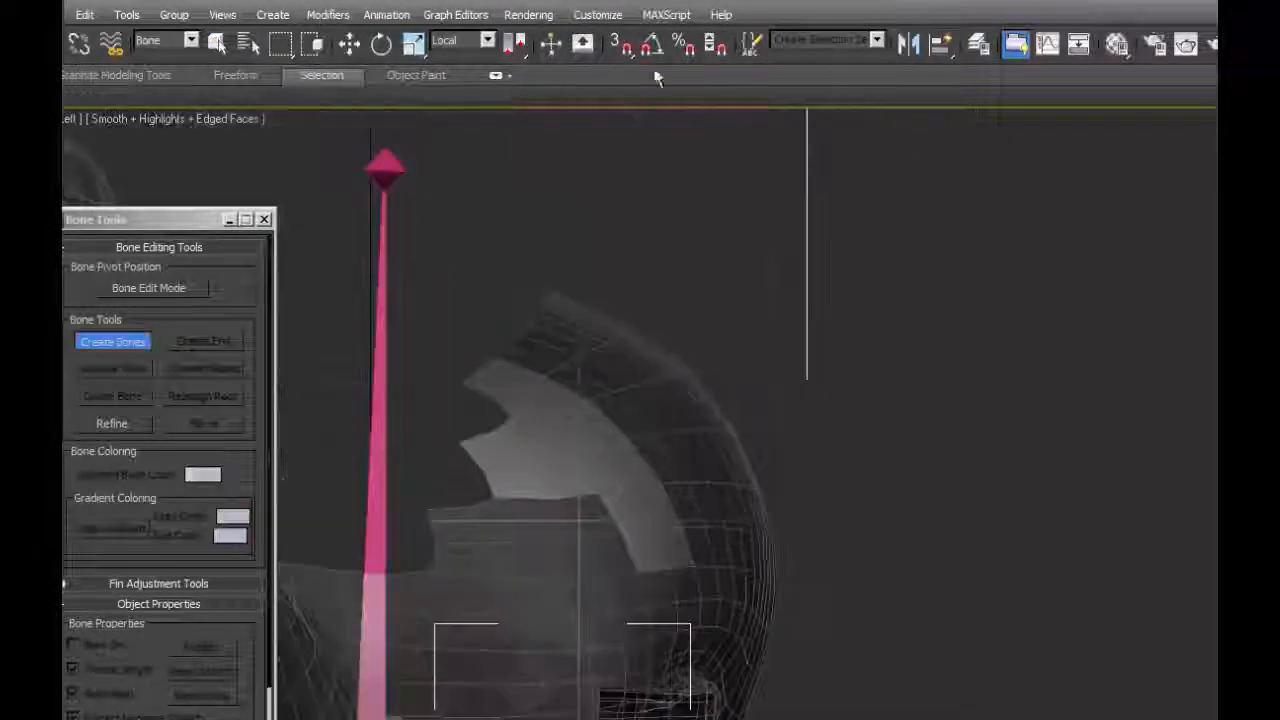
pyautogui.click(616, 45)
pyautogui.click(788, 306)
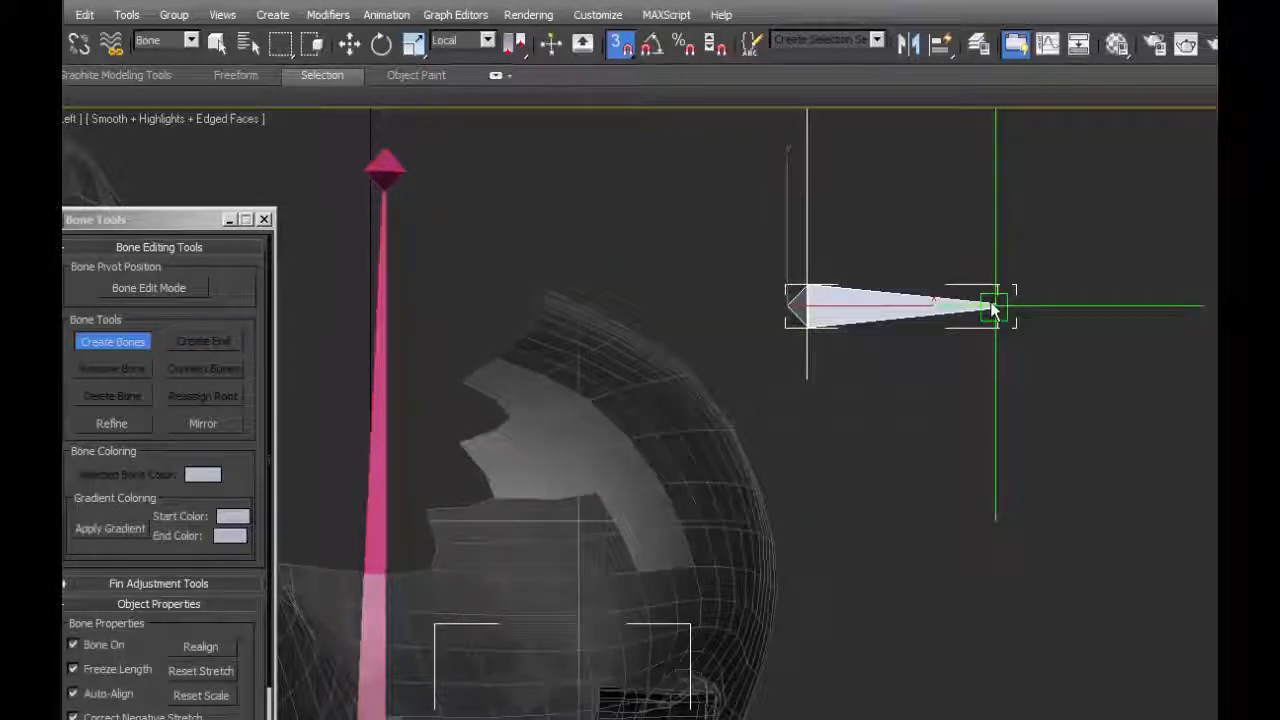
pyautogui.click(996, 305)
pyautogui.rightClick(1000, 310)
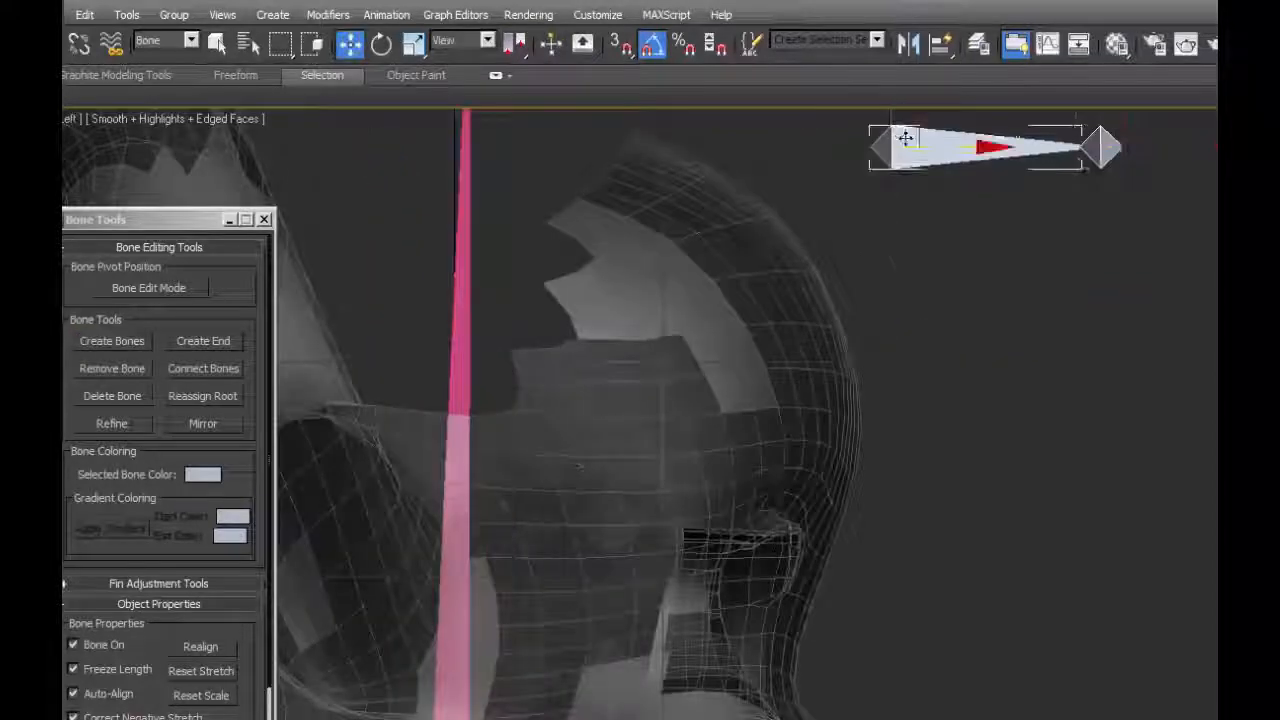
# Quick Align the new bone to the r_eye object with the selection filter set to All.
pyautogui.moveTo(905, 137); pyautogui.dragTo(920, 158, button='middle')
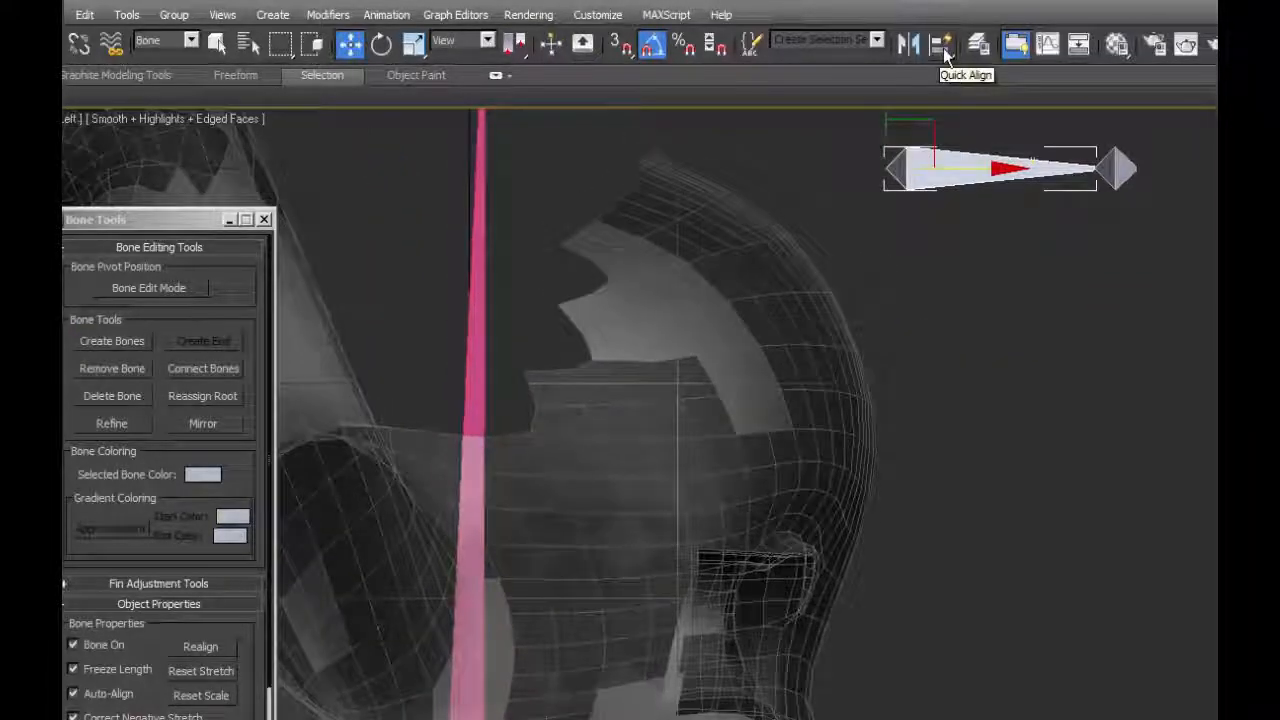
pyautogui.click(940, 43)
pyautogui.moveTo(901, 635); pyautogui.dragTo(913, 609, button='middle')
pyautogui.click(191, 42)
pyautogui.click(171, 59)
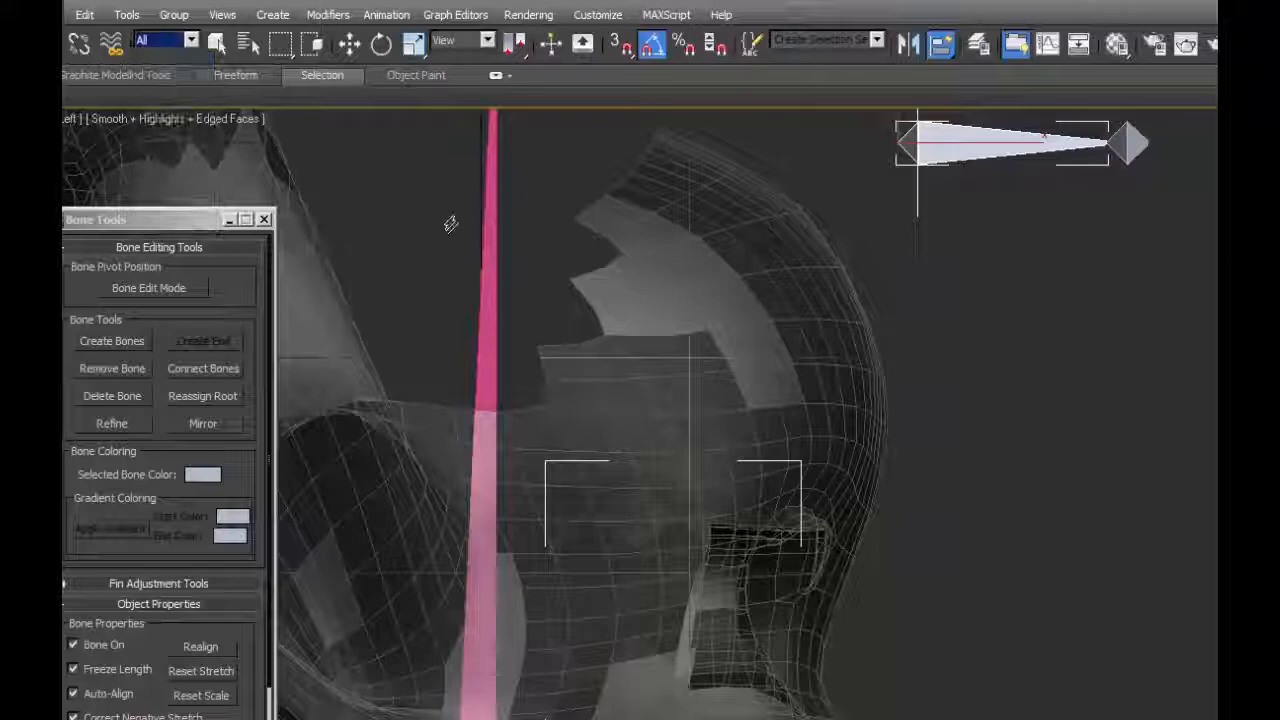
pyautogui.click(773, 615)
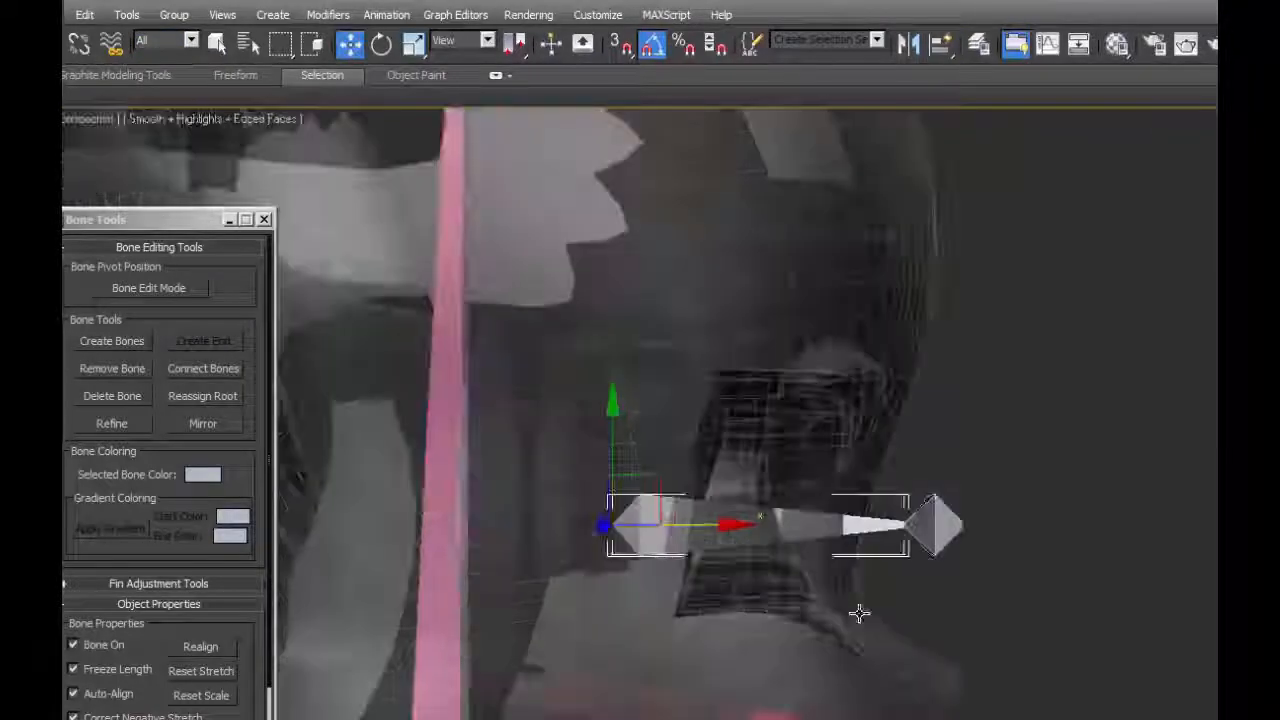
pyautogui.keyDown('alt'); pyautogui.moveTo(857, 611); pyautogui.dragTo(837, 657, button='middle'); pyautogui.keyUp('alt')
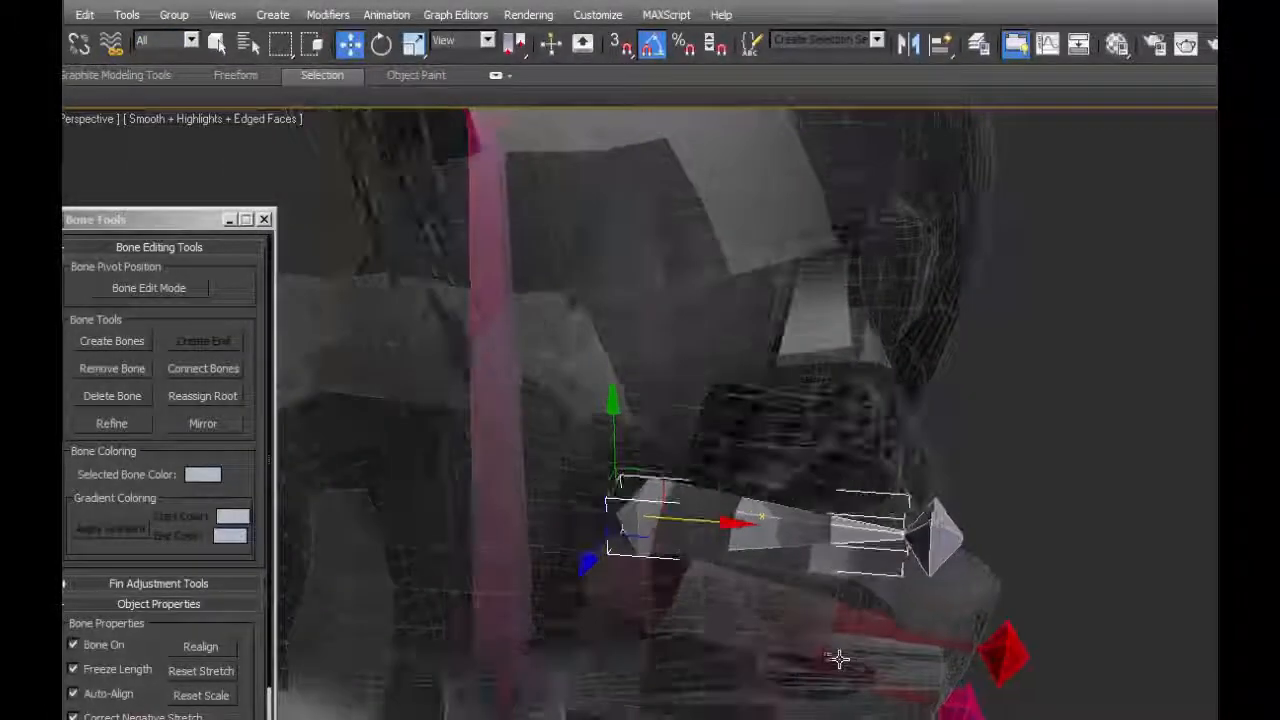
# Check the aligned bone's placement inside the right eye from the top view.
pyautogui.press('t')
pyautogui.scroll(5, 746, 603)
pyautogui.moveTo(683, 600); pyautogui.dragTo(974, 182, button='middle')
pyautogui.scroll(-2, 800, 633)
pyautogui.moveTo(804, 615); pyautogui.dragTo(863, 471, button='middle')
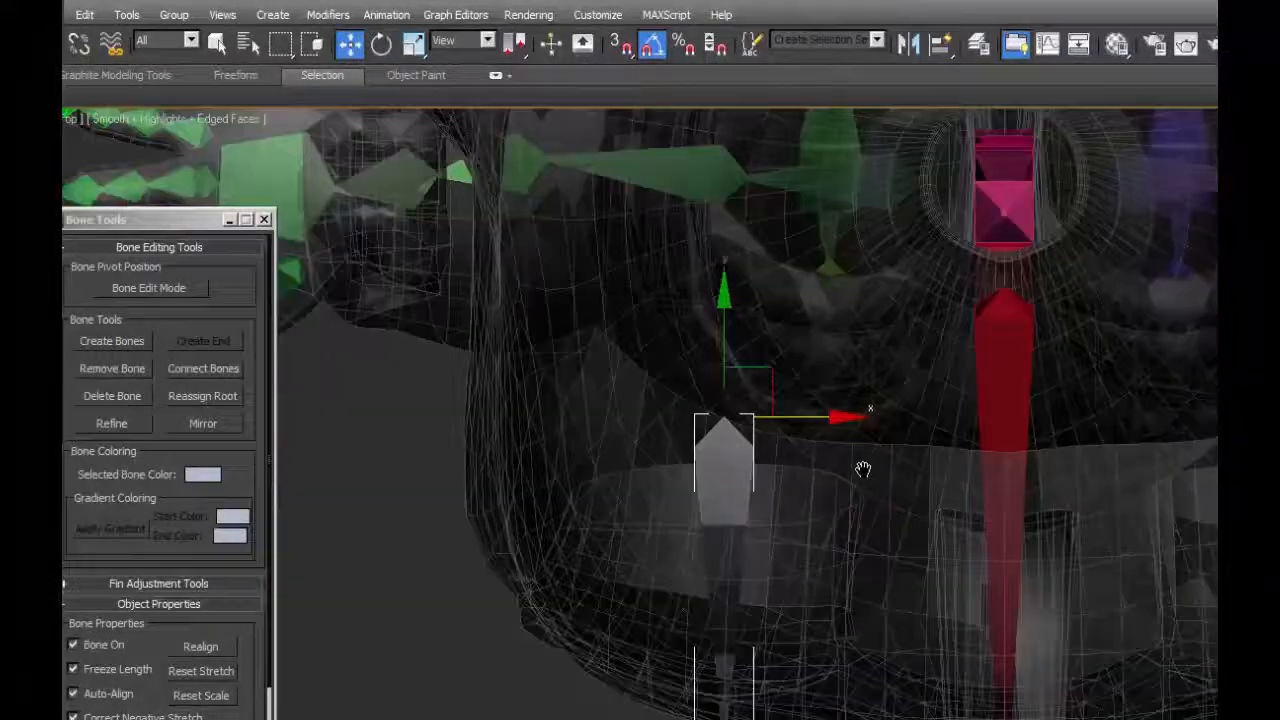
pyautogui.scroll(-2, 820, 551)
pyautogui.scroll(2, 815, 570)
# Shorten the eye bone in Bone Edit Mode by moving its end bone back toward the eye in the left view.
pyautogui.press('l')
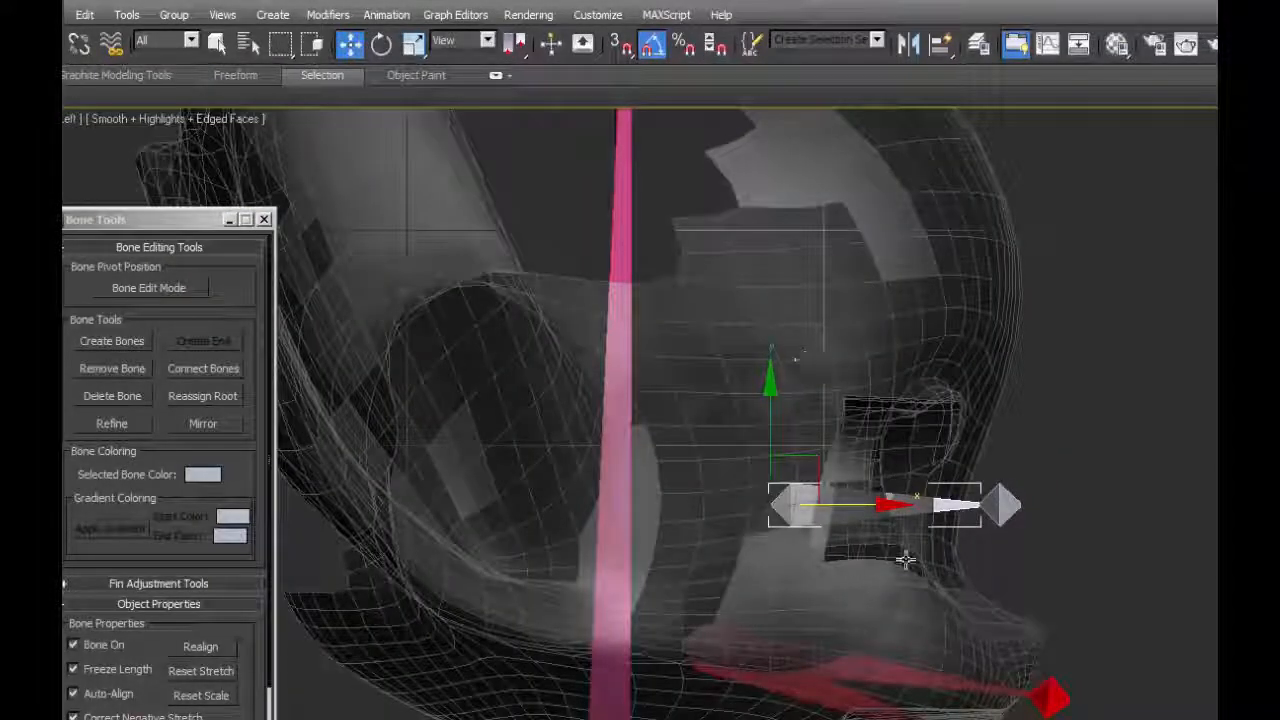
pyautogui.press('q')
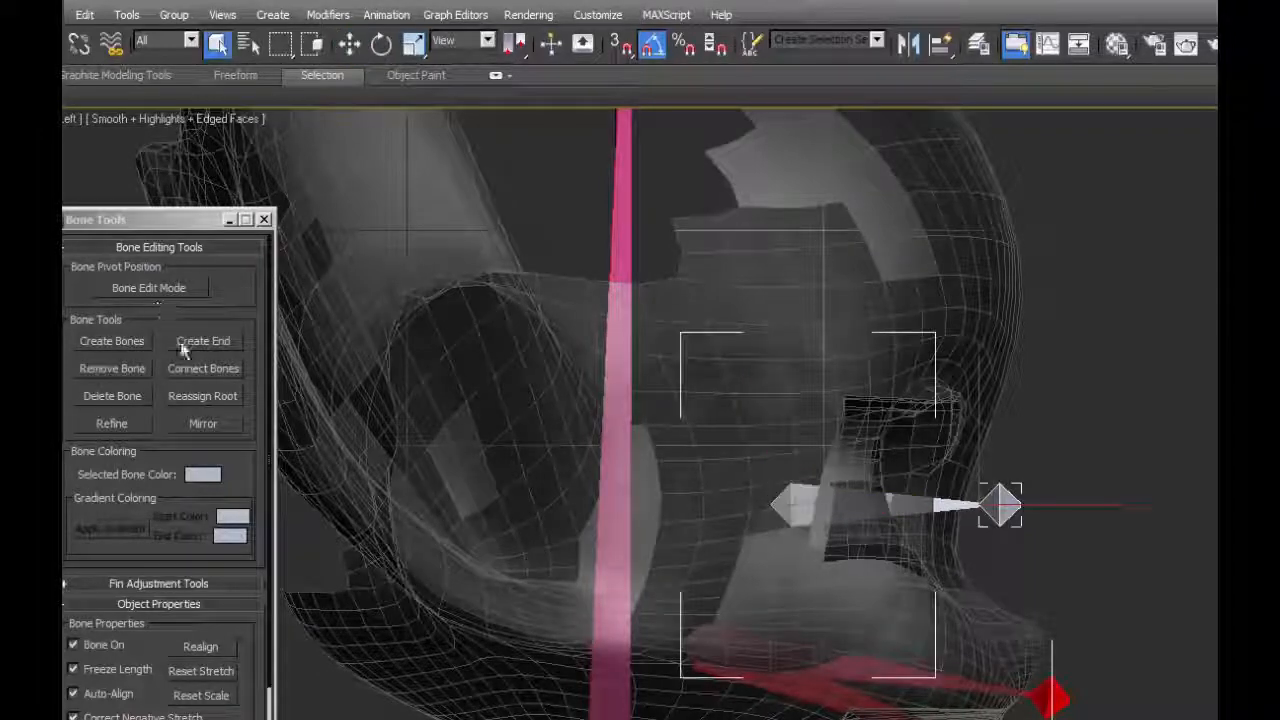
pyautogui.click(148, 290)
pyautogui.press('w')
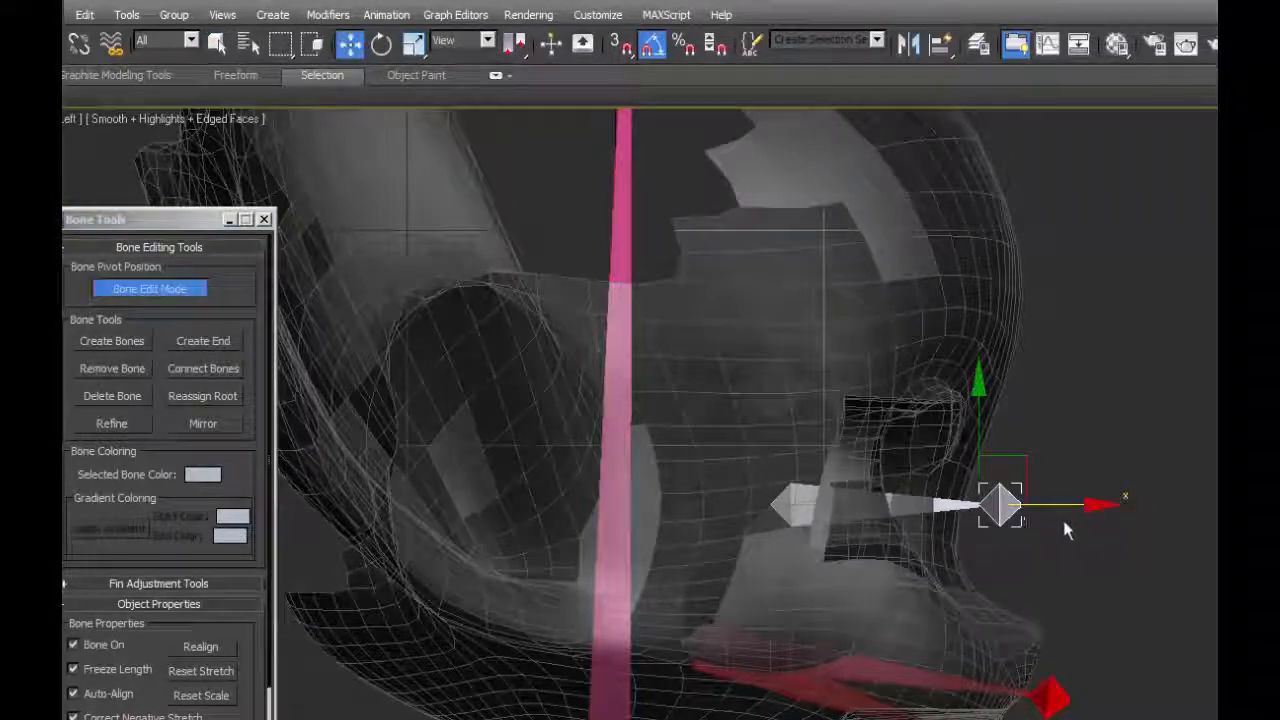
pyautogui.moveTo(1060, 503); pyautogui.dragTo(1019, 501)
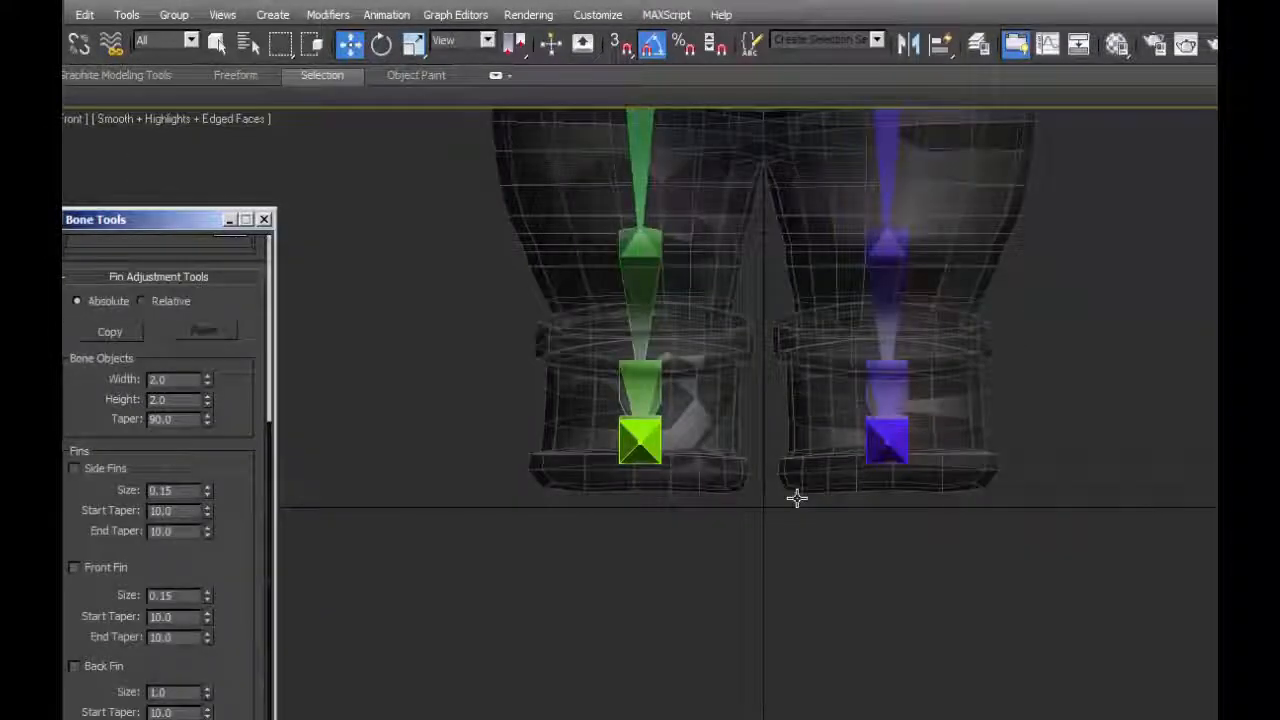
# Set the selection filter to Bone and mirror the right eye bone with its end bone across the X axis.
pyautogui.press('t')
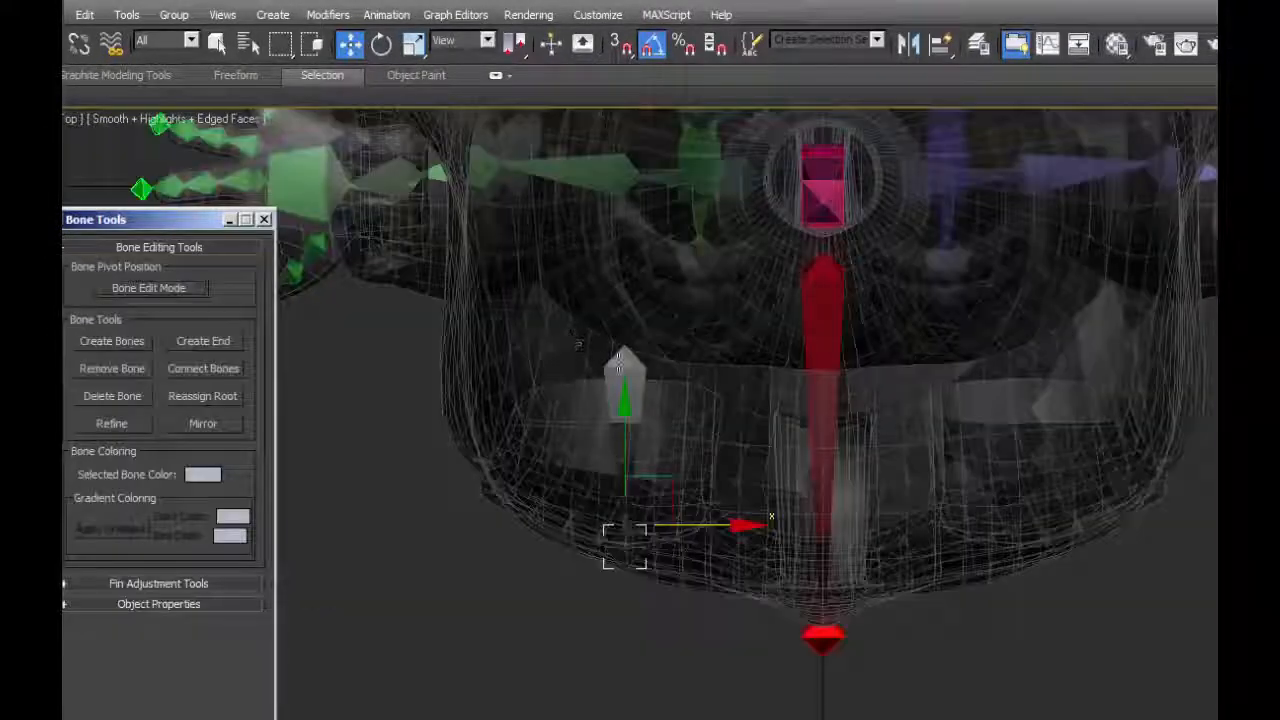
pyautogui.click(578, 345)
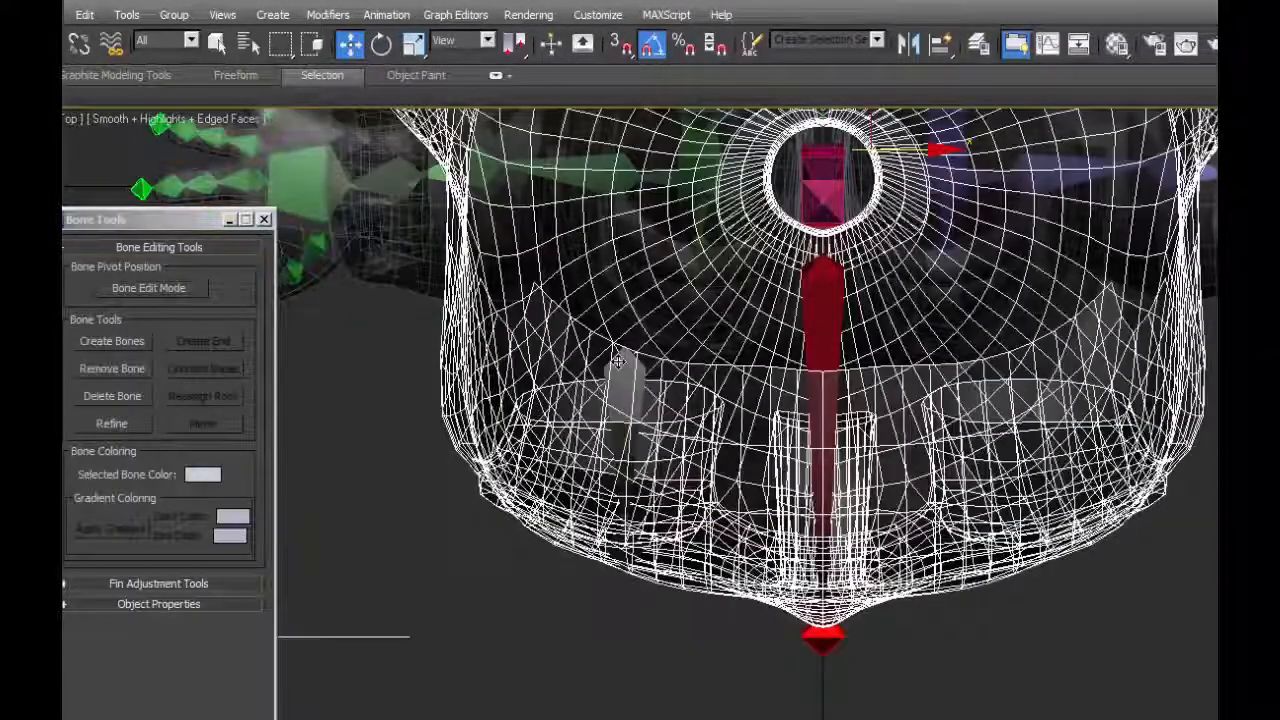
pyautogui.click(190, 40)
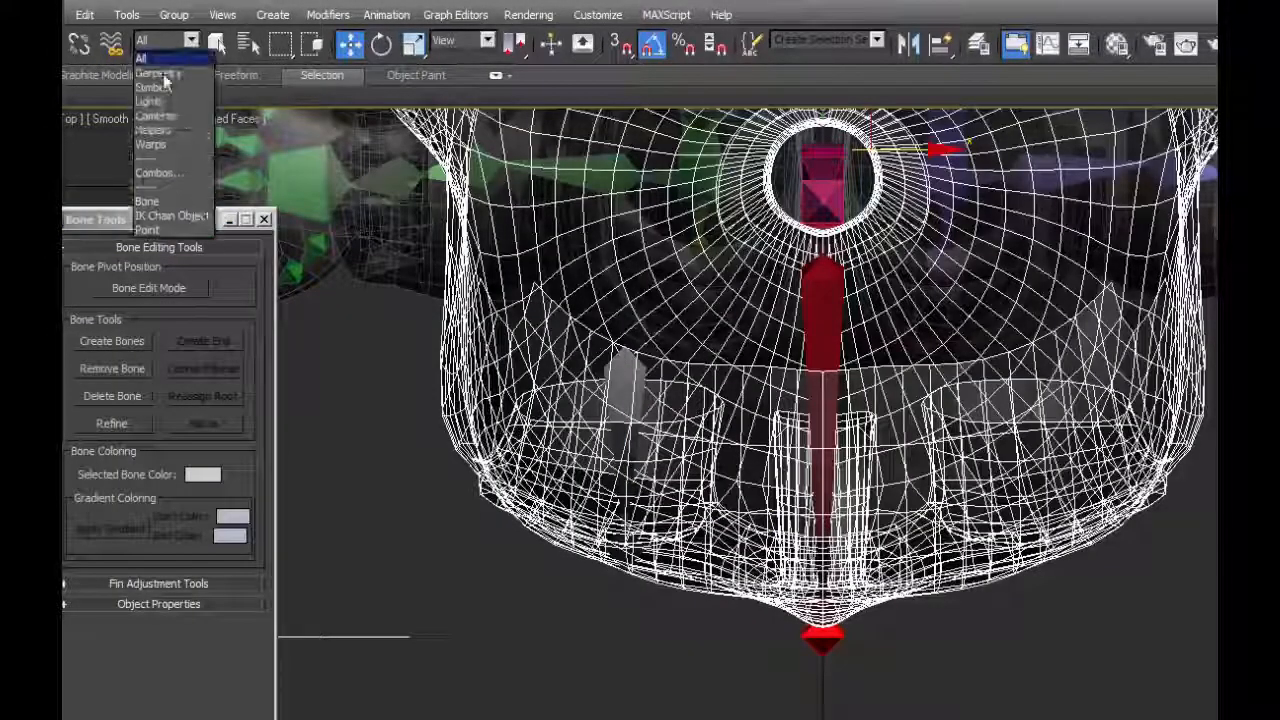
pyautogui.click(147, 201)
pyautogui.click(612, 378)
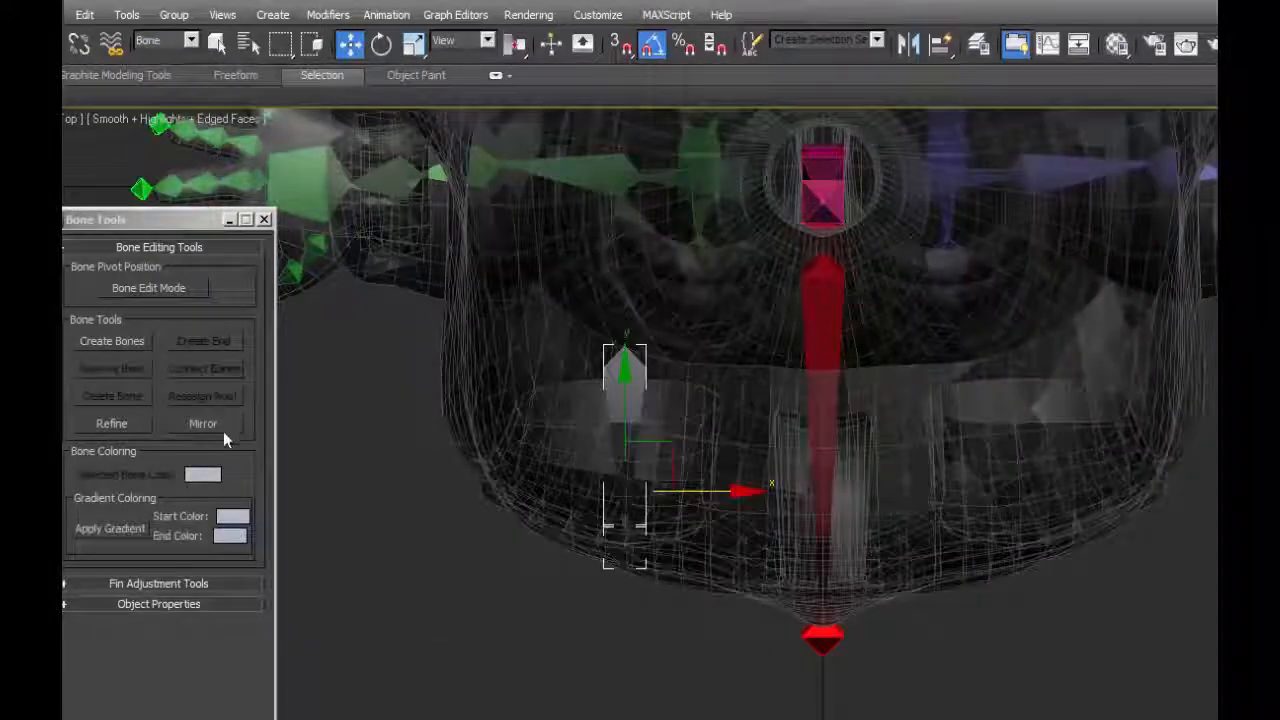
pyautogui.click(205, 424)
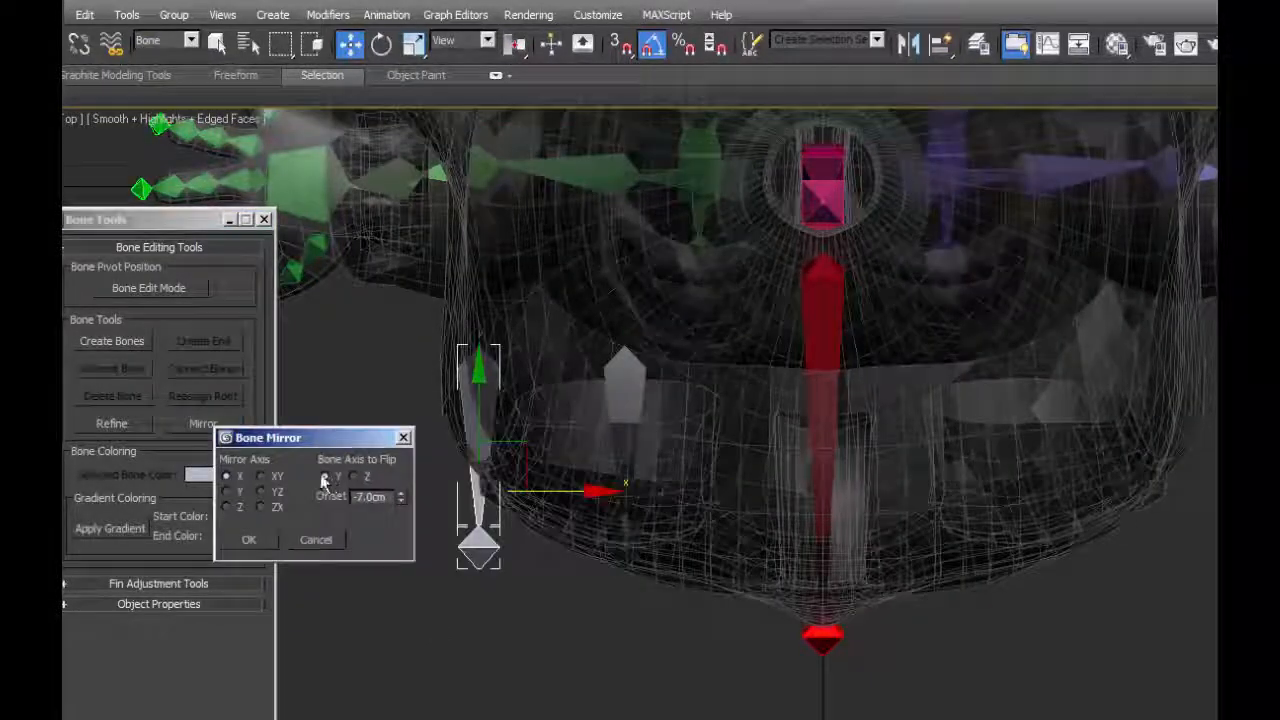
pyautogui.click(247, 540)
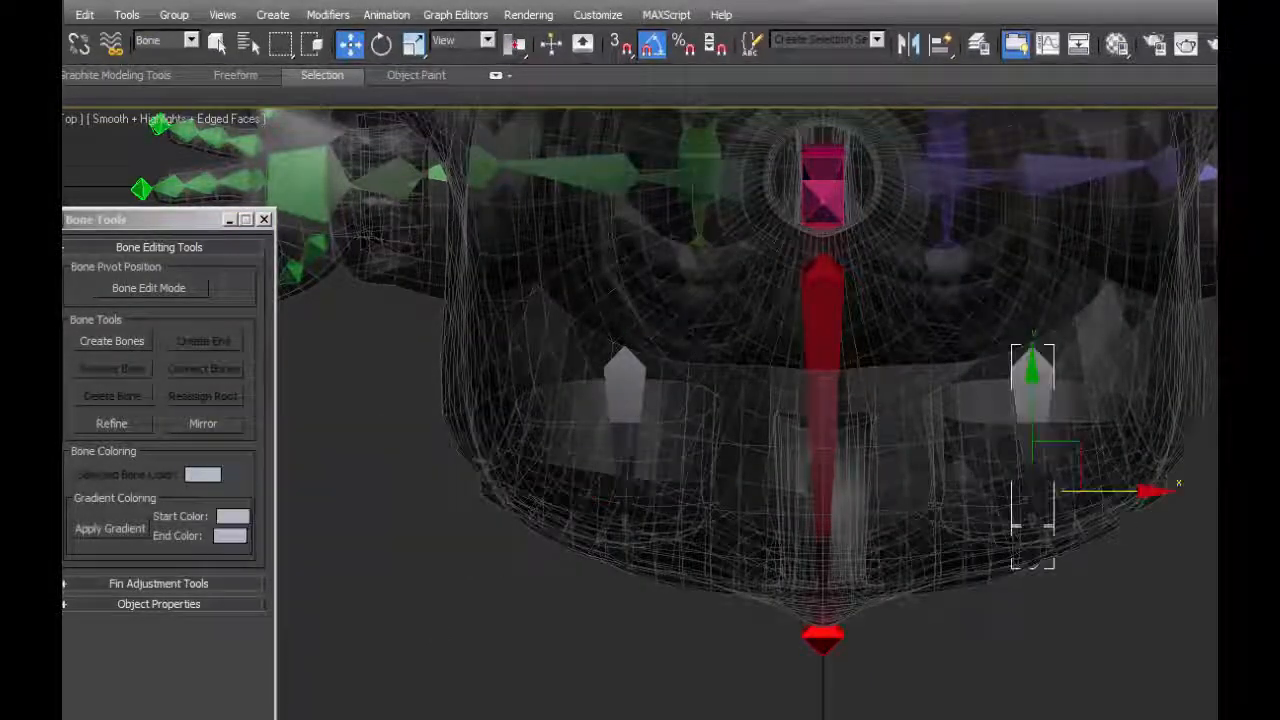
# Quick Align the mirrored bone to the l_eye object with the selection filter set to All.
pyautogui.click(941, 47)
pyautogui.press('p')
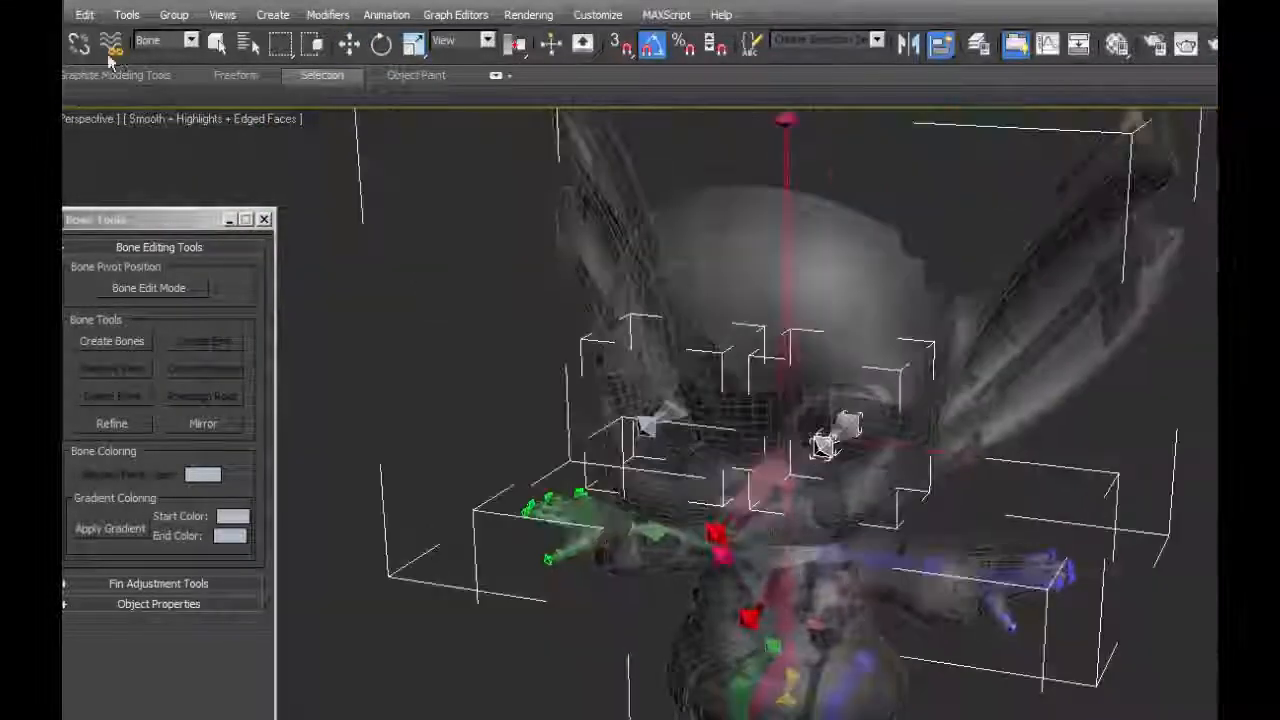
pyautogui.click(165, 42)
pyautogui.click(151, 62)
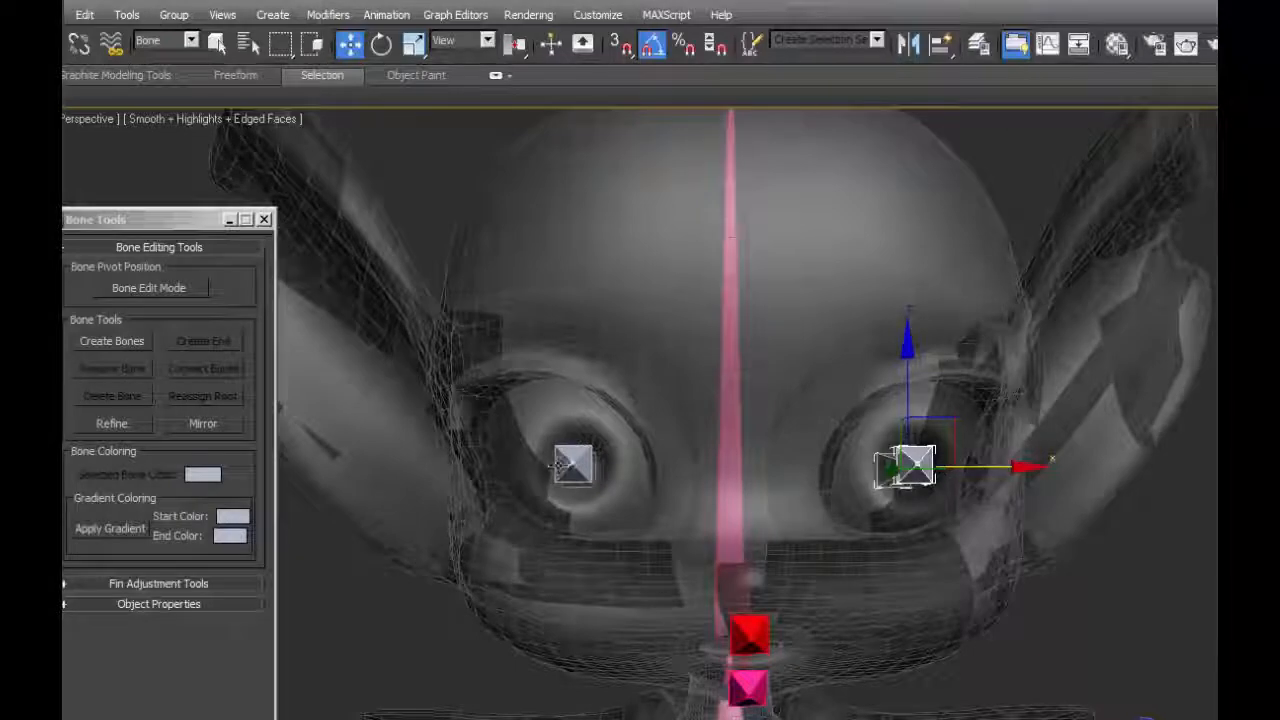
# Select both eye bones and link them to the head bone.
pyautogui.keyDown('alt'); pyautogui.moveTo(736, 460); pyautogui.dragTo(937, 394, button='middle'); pyautogui.keyUp('alt')
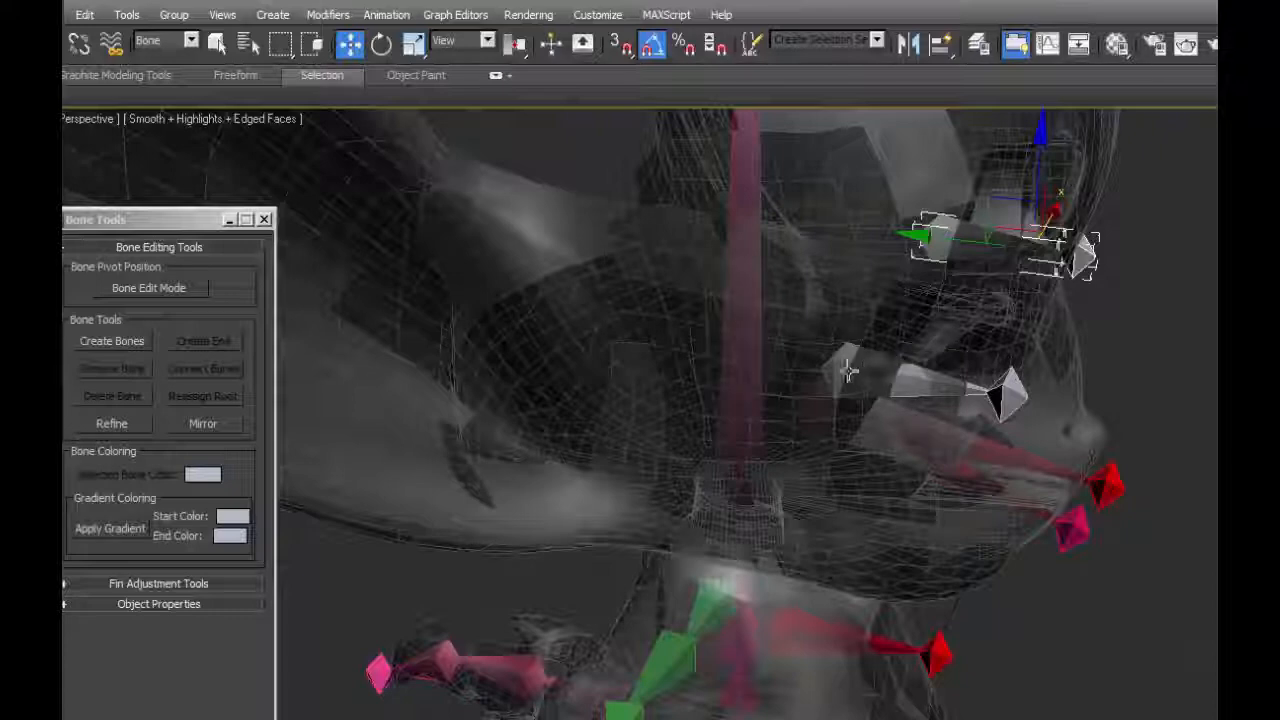
pyautogui.keyDown('alt'); pyautogui.moveTo(846, 366); pyautogui.dragTo(773, 341, button='middle'); pyautogui.keyUp('alt')
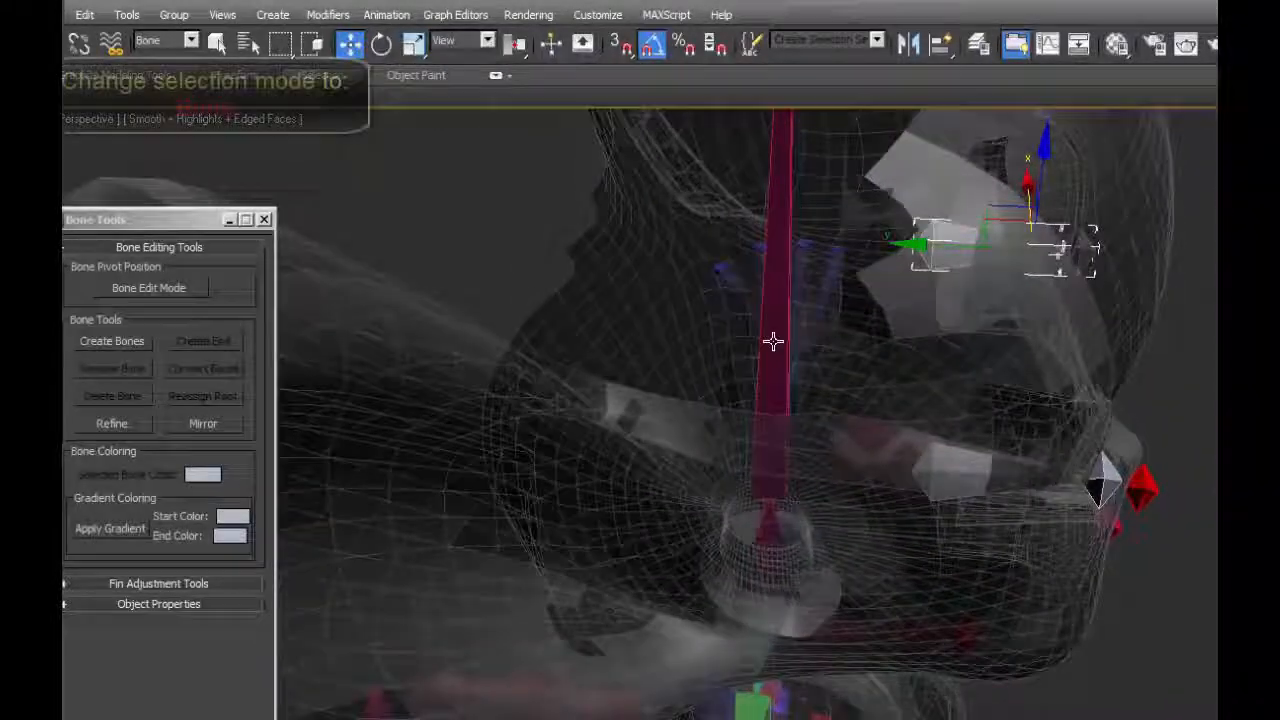
pyautogui.press('q')
pyautogui.hotkey('ctrl', 'a')
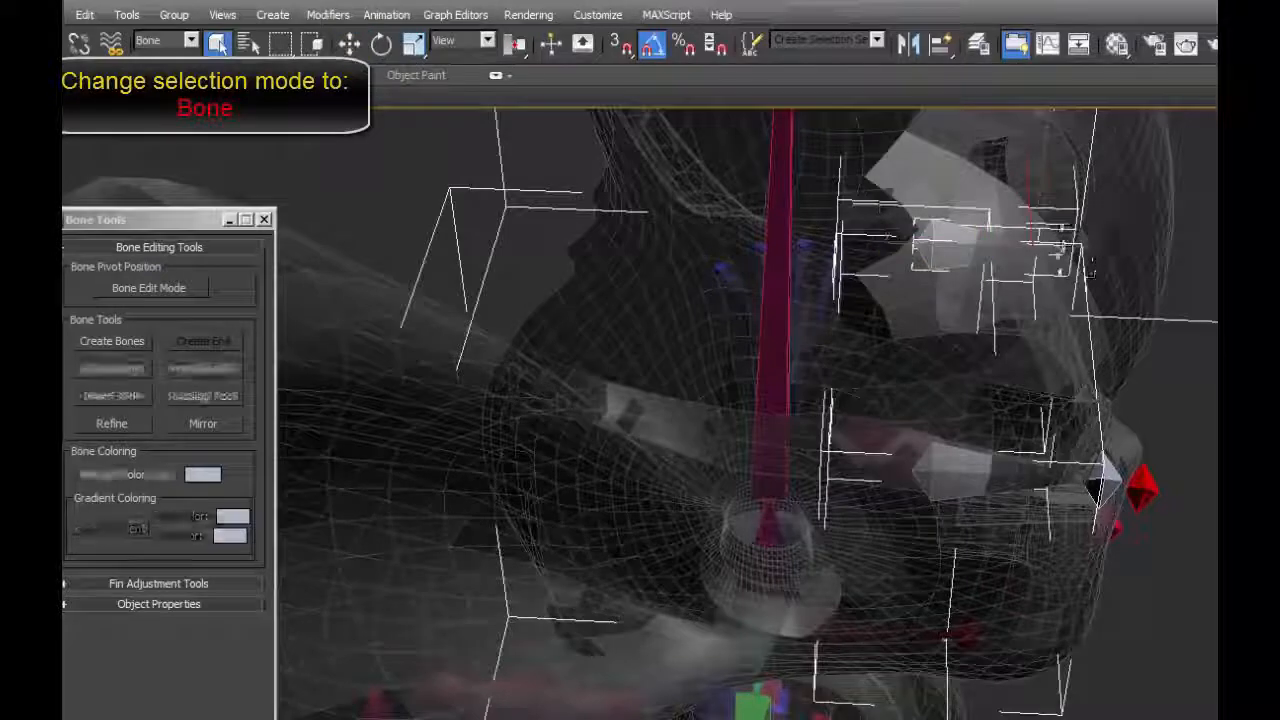
pyautogui.keyDown('alt'); pyautogui.moveTo(947, 470); pyautogui.dragTo(974, 500, button='middle'); pyautogui.keyUp('alt')
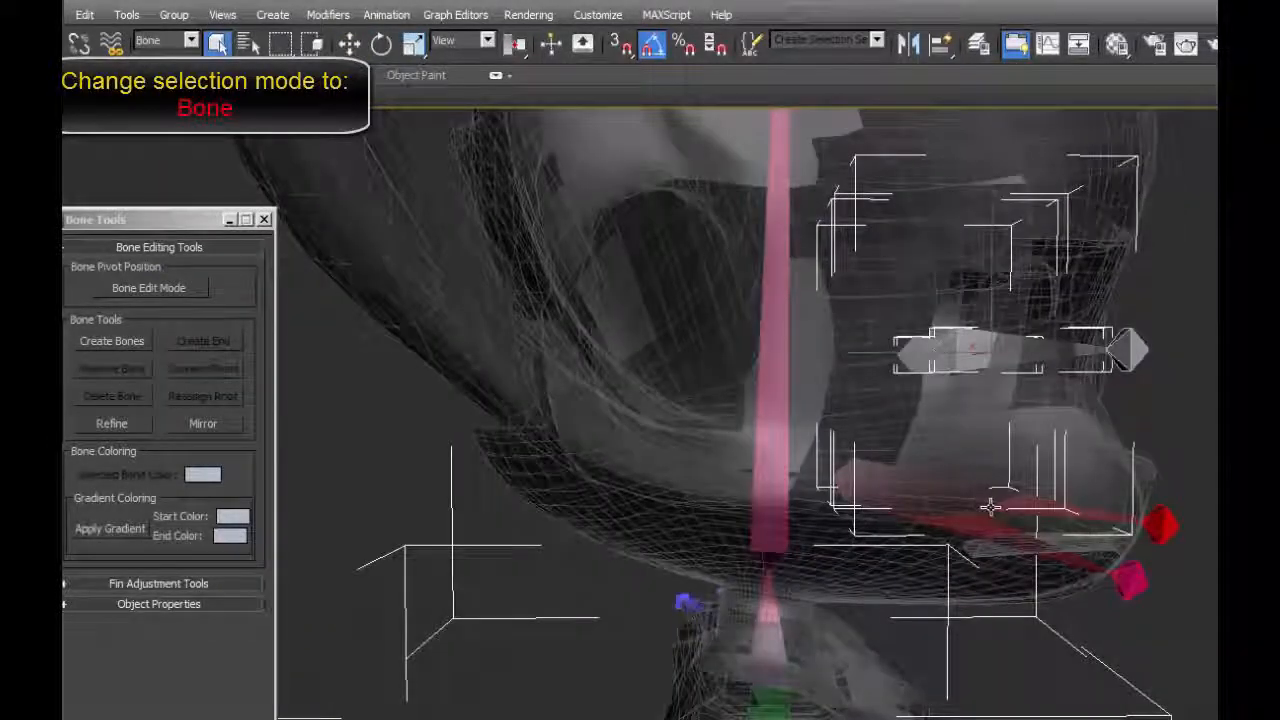
pyautogui.click(216, 44)
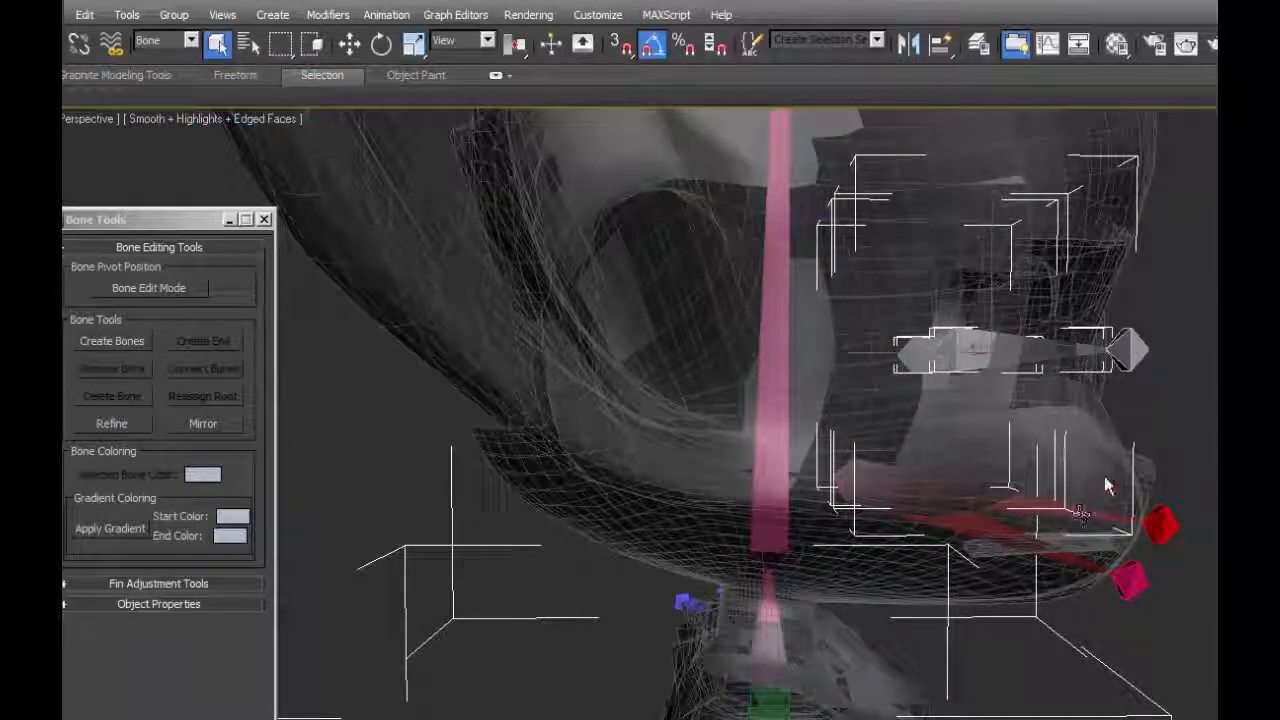
# Try rotating the head bone to test whether the linked face and eye bones follow it.
pyautogui.click(1060, 508)
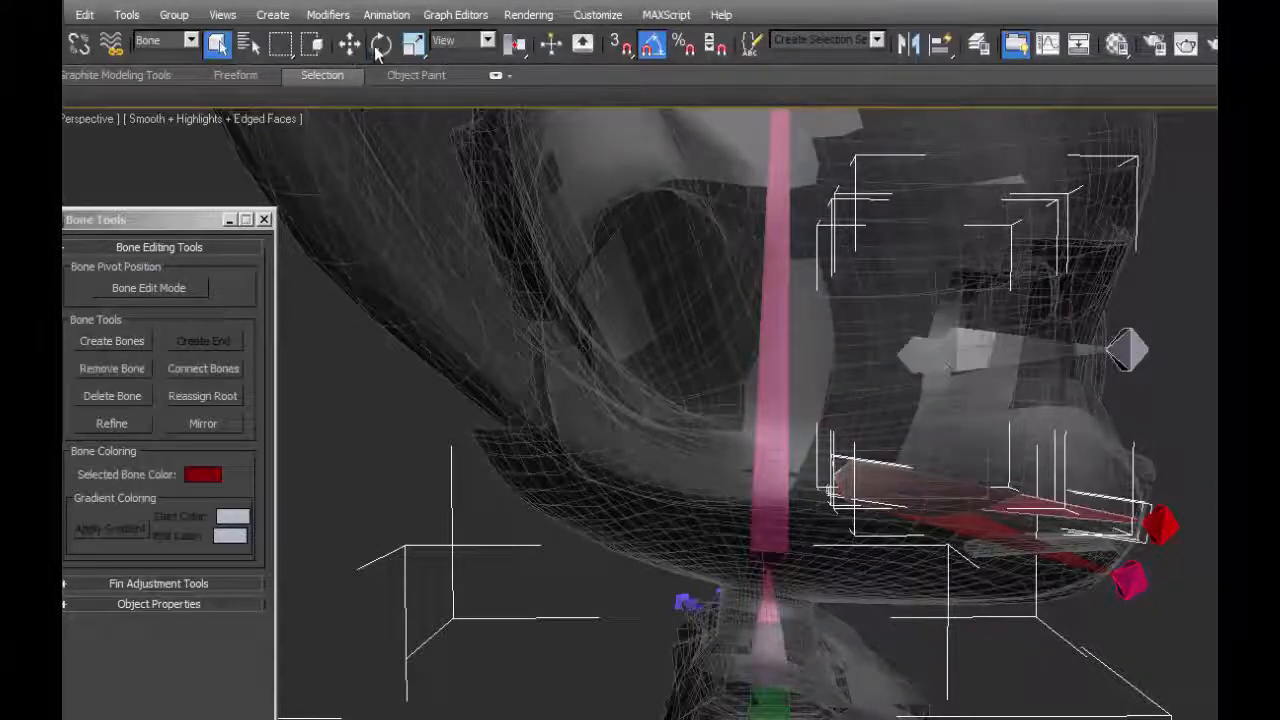
pyautogui.click(381, 44)
pyautogui.moveTo(890, 376); pyautogui.dragTo(855, 378)
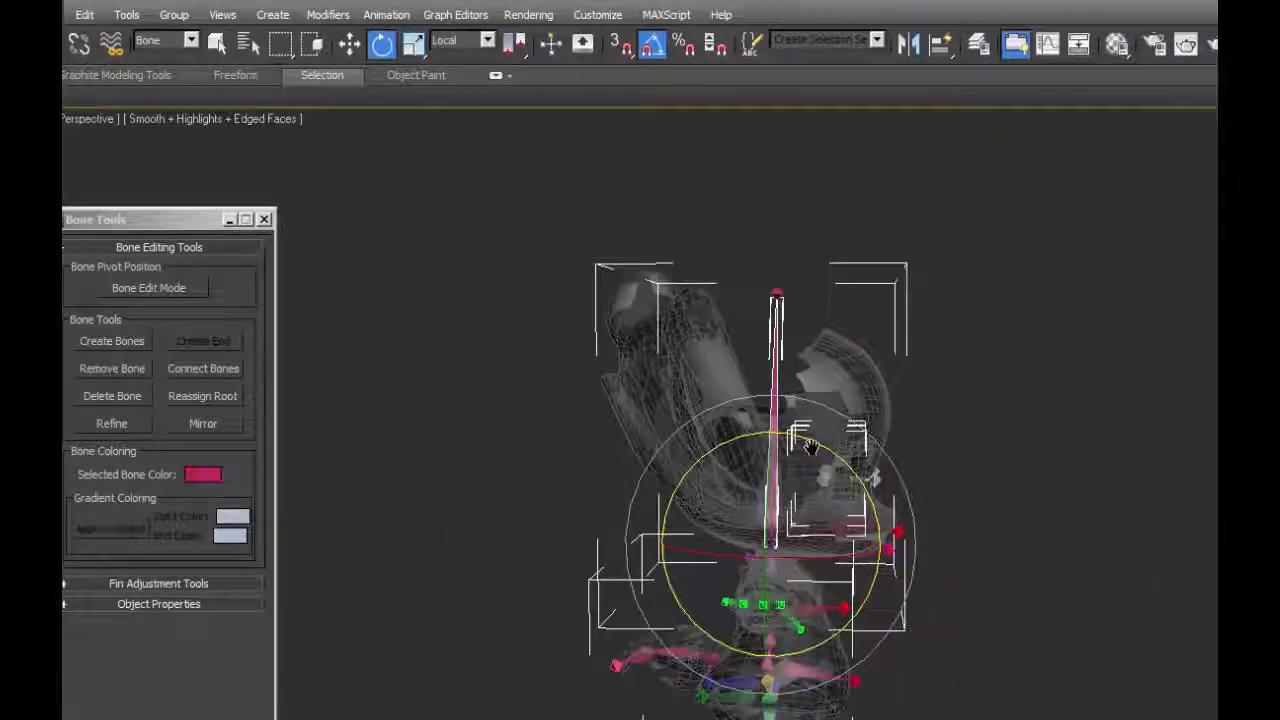
pyautogui.scroll(5, 810, 447)
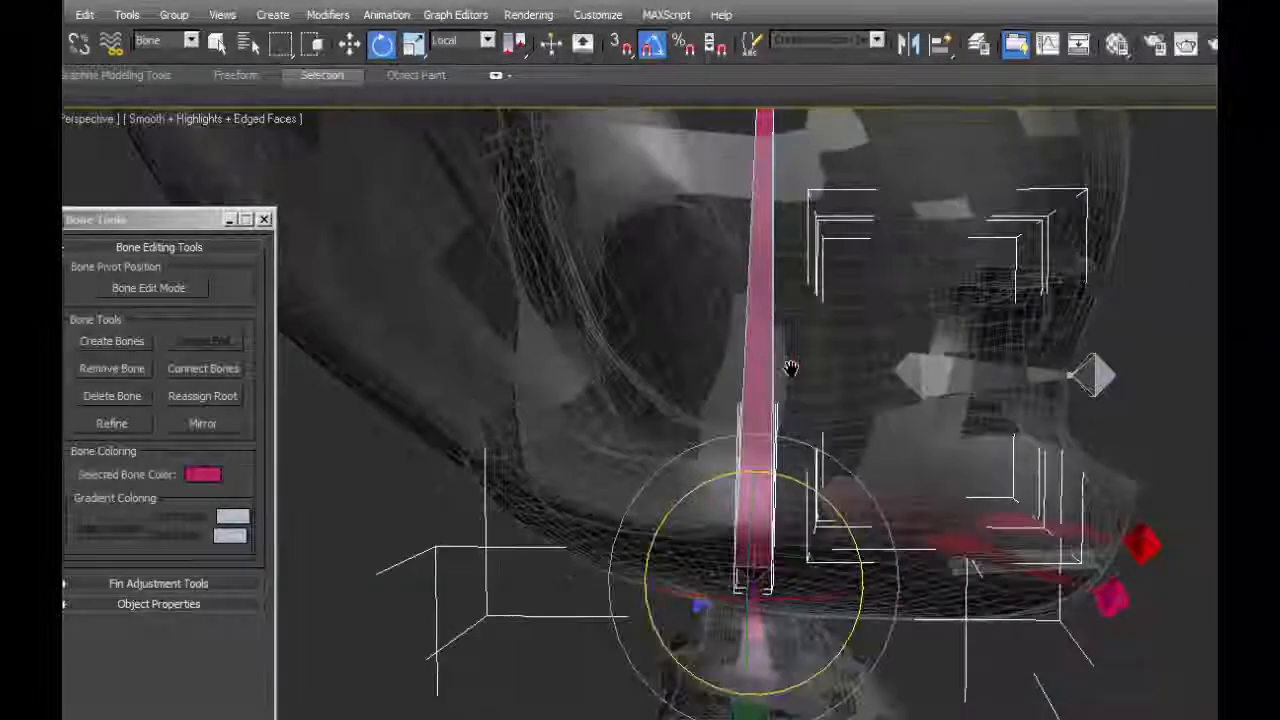
pyautogui.moveTo(791, 369); pyautogui.dragTo(795, 387, button='middle')
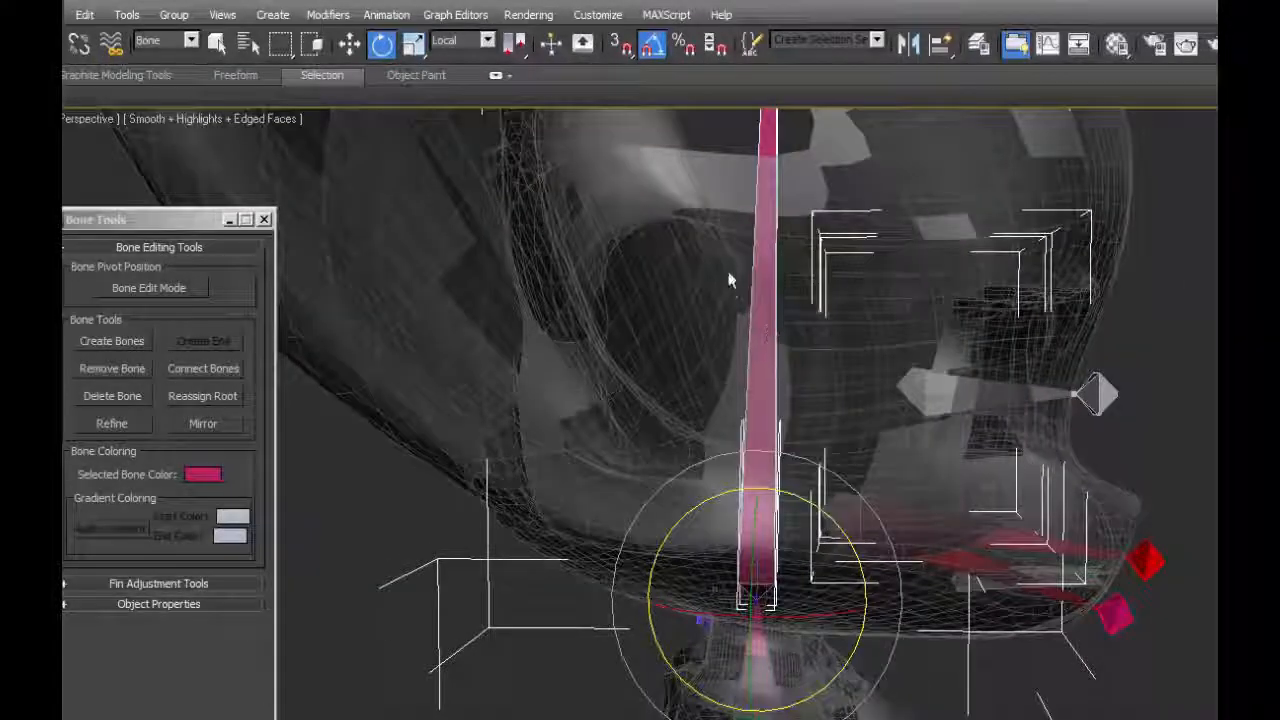
pyautogui.moveTo(727, 200); pyautogui.dragTo(788, 472, button='middle')
pyautogui.moveTo(754, 383); pyautogui.dragTo(644, 168, button='middle')
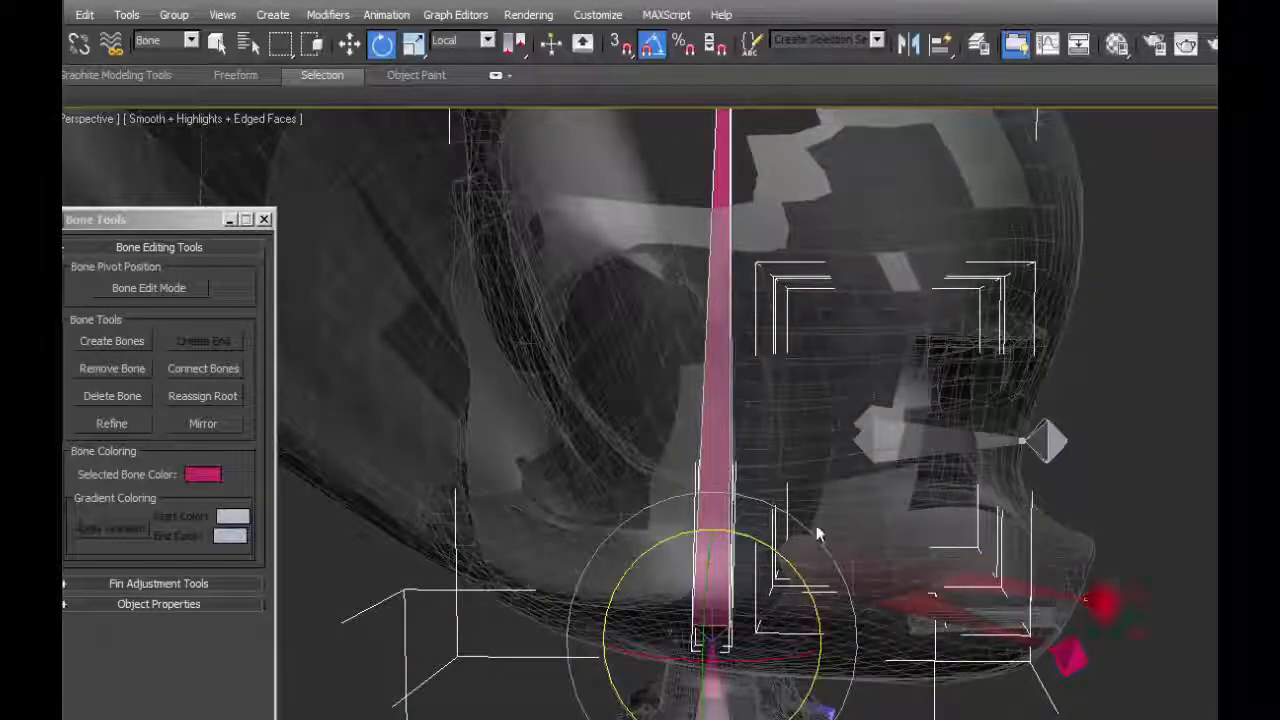
pyautogui.moveTo(737, 482); pyautogui.dragTo(983, 609, button='middle')
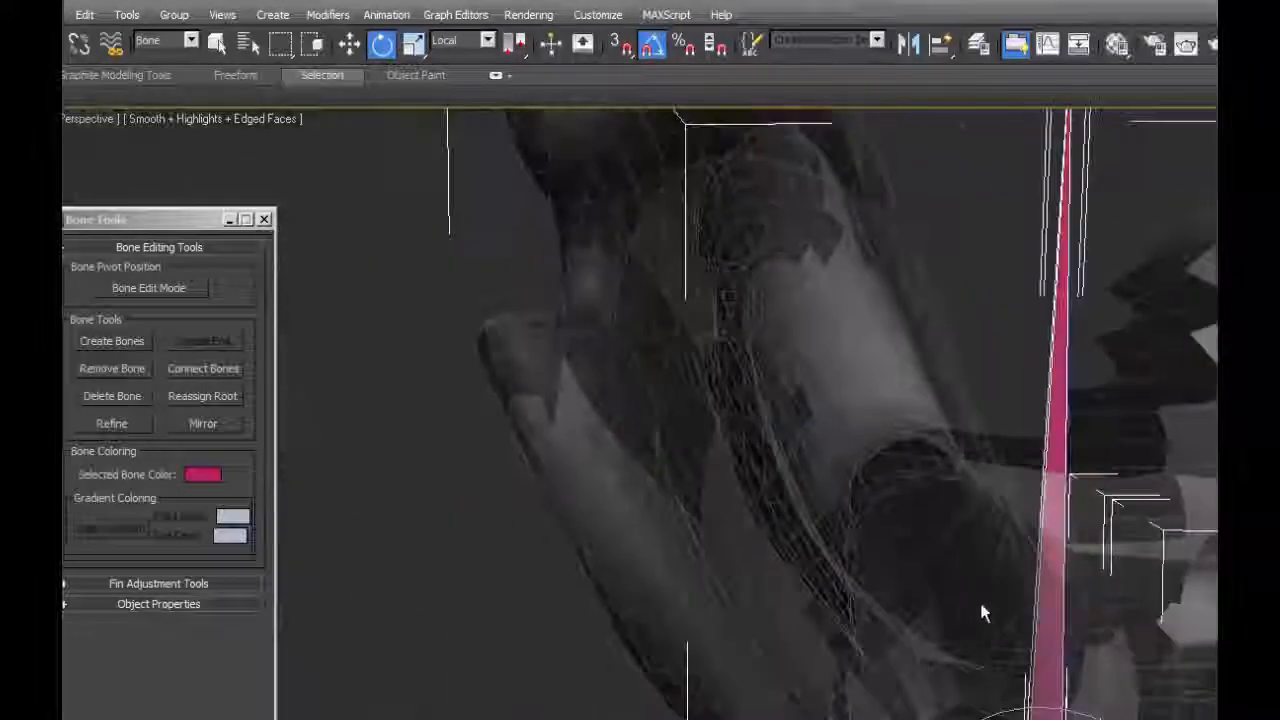
pyautogui.moveTo(1150, 690); pyautogui.dragTo(888, 497, button='middle')
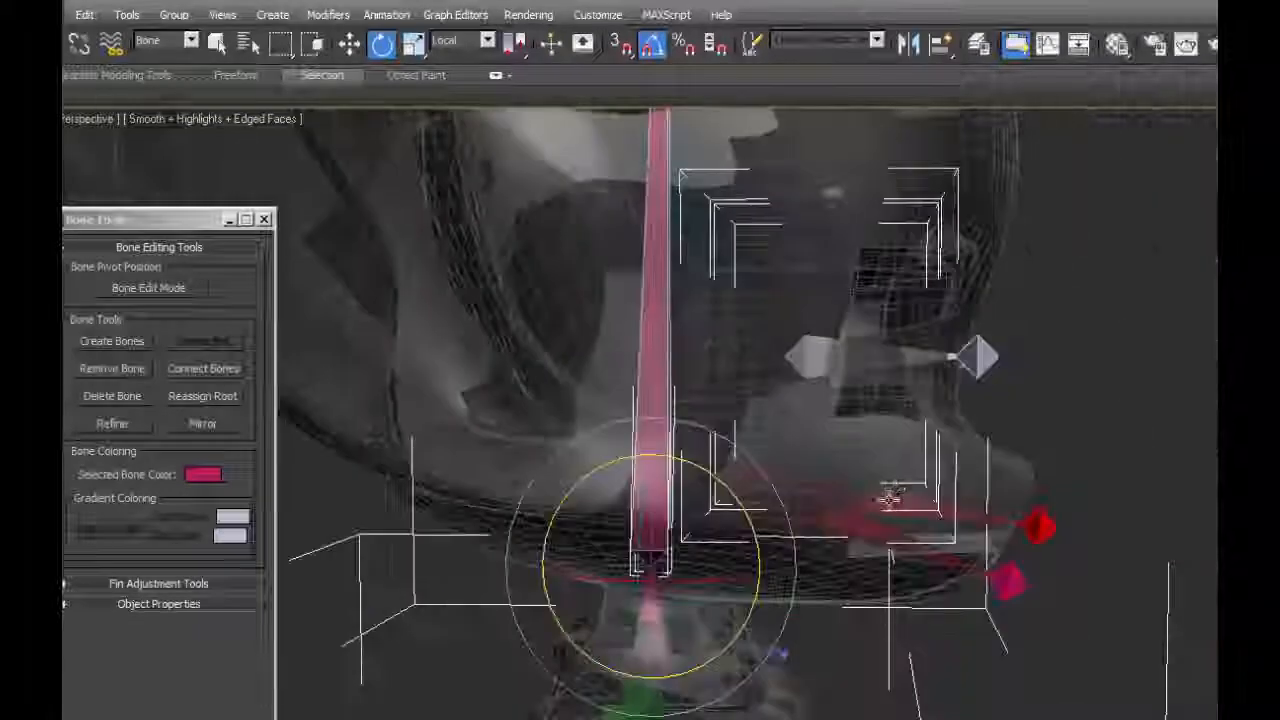
# Try rotating the red upper mouth bone to test it, undoing each rotation.
pyautogui.moveTo(720, 480)
pyautogui.mouseDown()
pyautogui.moveTo(697, 460)
pyautogui.moveTo(720, 480)
pyautogui.mouseUp()
pyautogui.click(765, 482)
pyautogui.moveTo(814, 436)
pyautogui.mouseDown()
pyautogui.moveTo(803, 408)
pyautogui.moveTo(822, 480)
pyautogui.moveTo(800, 410)
pyautogui.moveTo(805, 420)
pyautogui.mouseUp()
pyautogui.hotkey('ctrl', 'z')
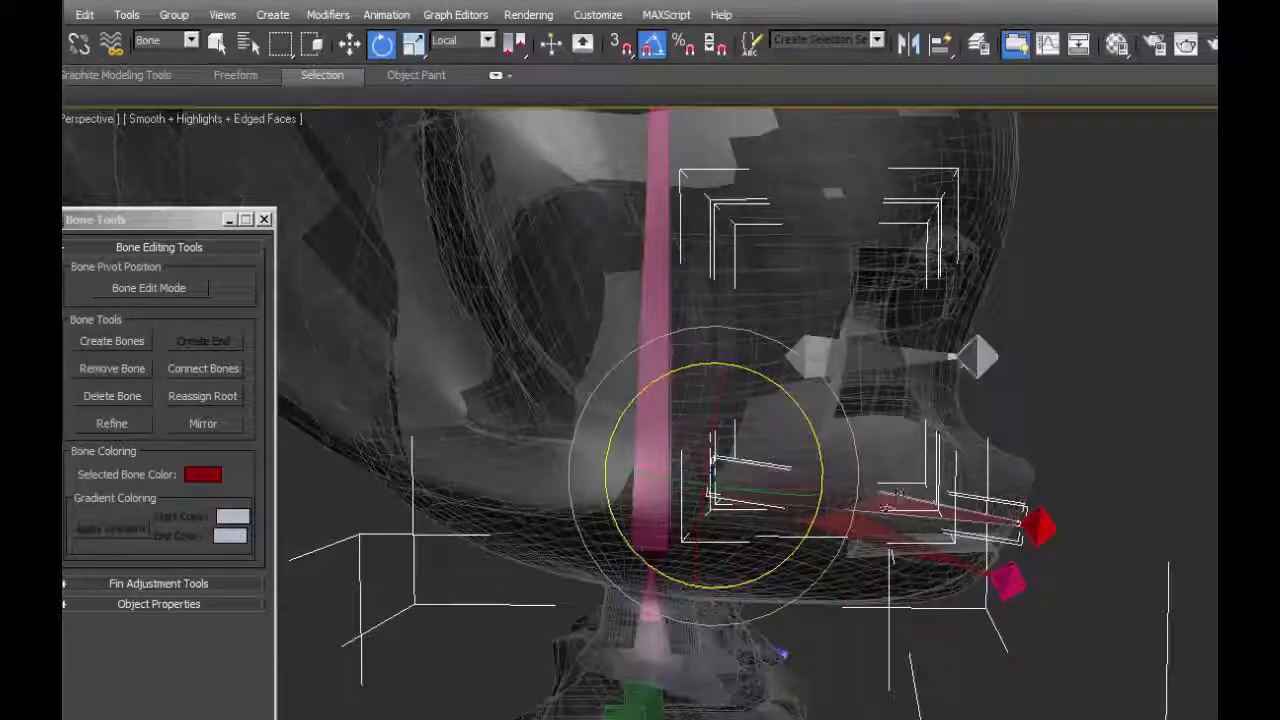
pyautogui.moveTo(808, 450); pyautogui.dragTo(814, 424)
pyautogui.hotkey('ctrl', 'z')
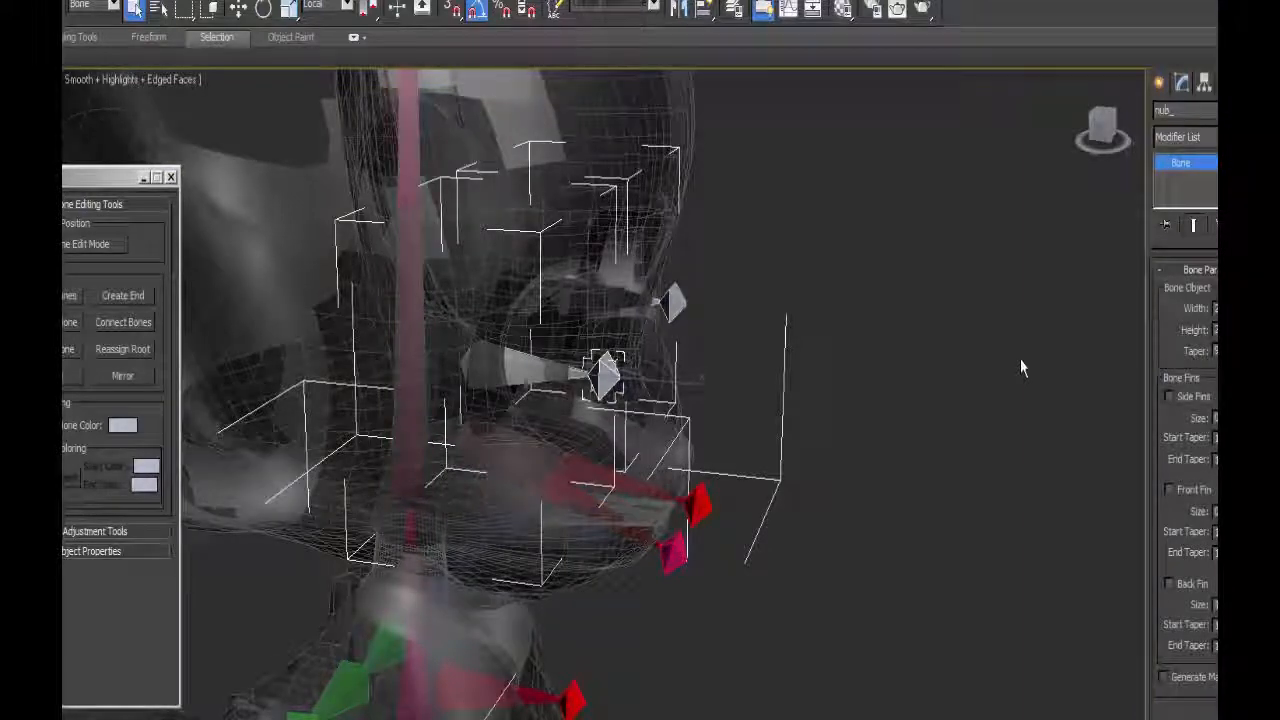
# Name the left eye bone L_EyeBone and select its end bone for renaming.
pyautogui.click(638, 300)
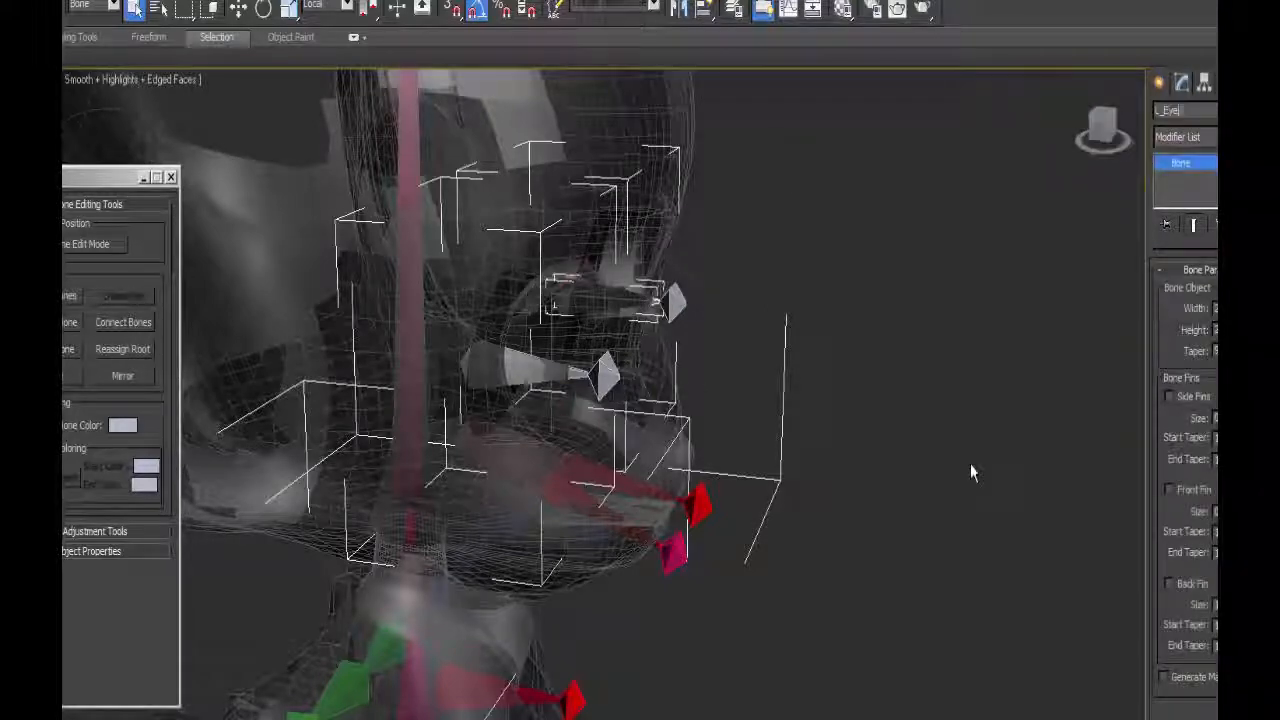
pyautogui.click(675, 306)
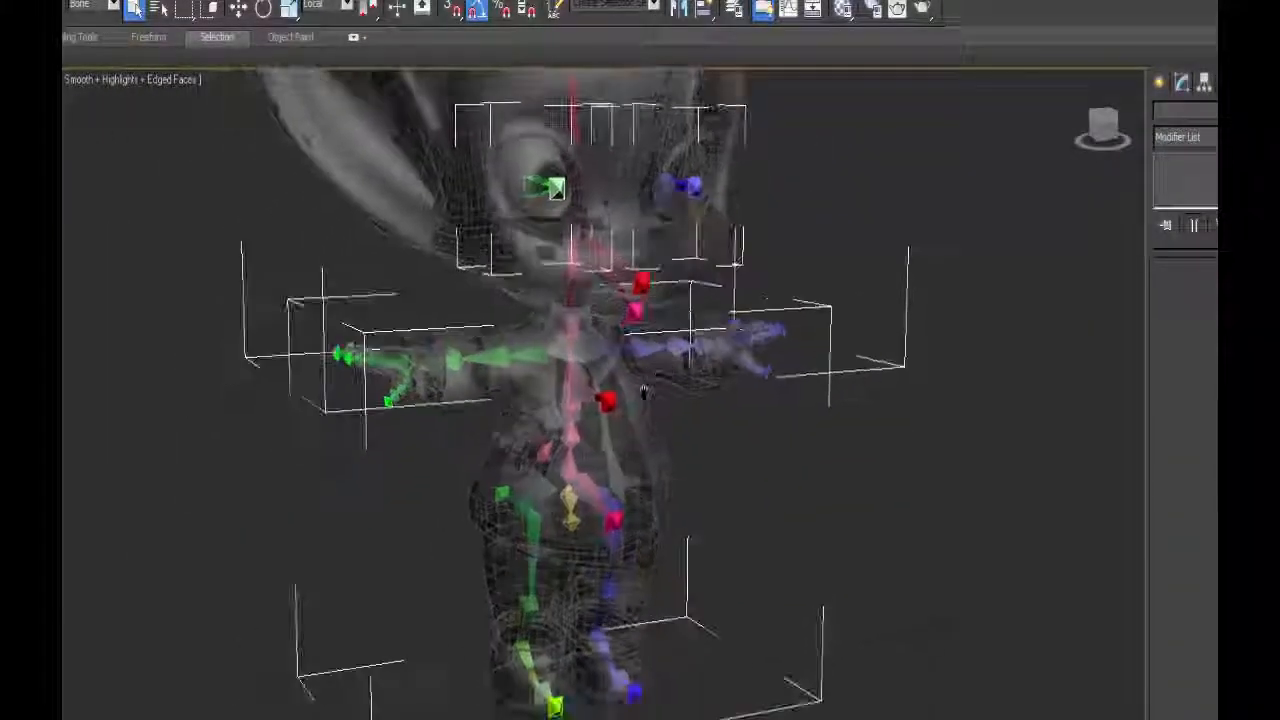
# Try moving the Root_Pelvis bone to test whether the whole skeleton follows.
pyautogui.click(567, 500)
pyautogui.click(238, 9)
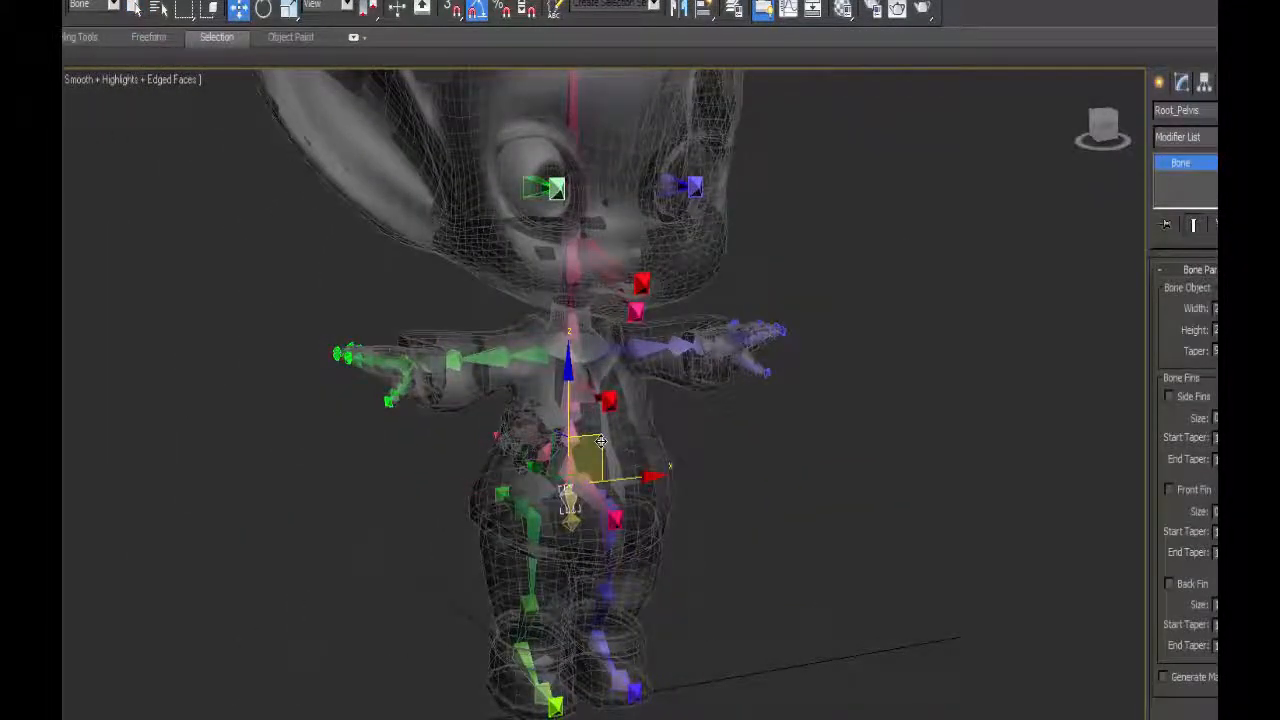
pyautogui.moveTo(603, 442)
pyautogui.mouseDown()
pyautogui.moveTo(650, 440)
pyautogui.moveTo(783, 500)
pyautogui.moveTo(850, 565)
pyautogui.moveTo(780, 540)
pyautogui.moveTo(850, 520)
pyautogui.moveTo(728, 447)
pyautogui.moveTo(457, 449)
pyautogui.moveTo(593, 447)
pyautogui.mouseUp()
# Try rotating the R_Thigh bone to test the right leg's hierarchy.
pyautogui.keyDown('alt'); pyautogui.moveTo(541, 417); pyautogui.dragTo(550, 563, button='middle'); pyautogui.keyUp('alt')
pyautogui.click(555, 548)
pyautogui.press('e')
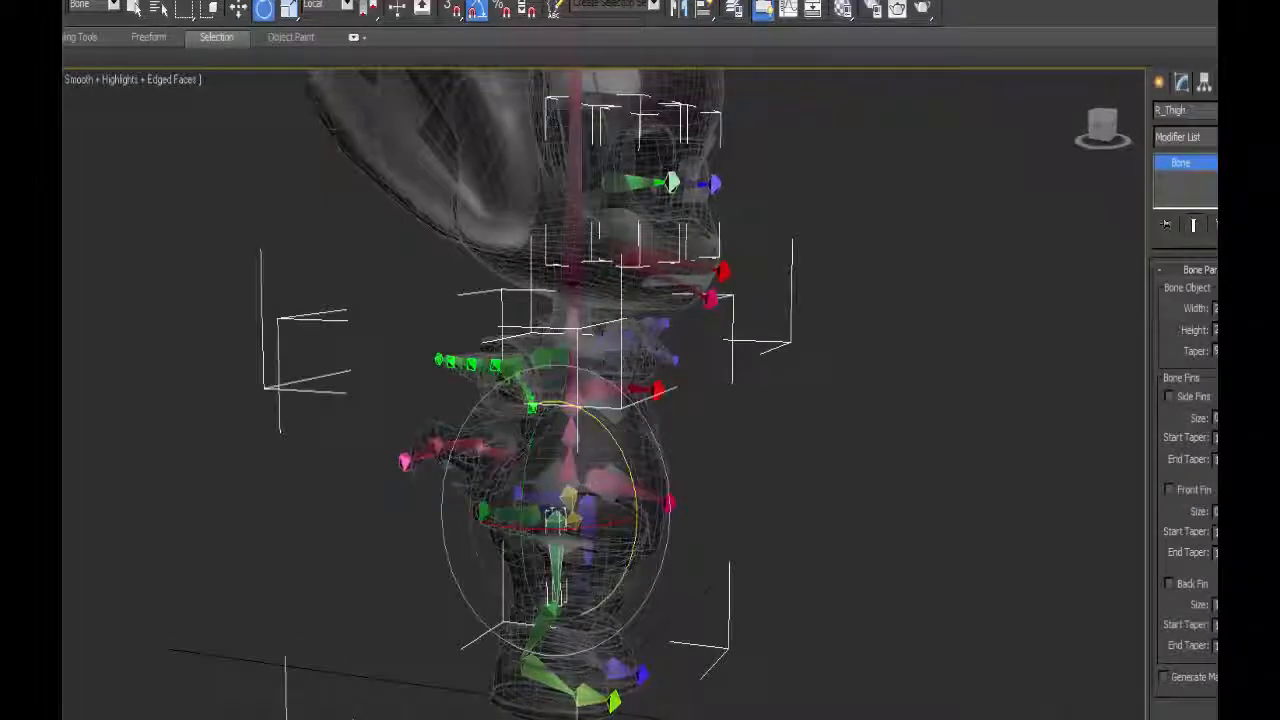
pyautogui.moveTo(629, 473); pyautogui.dragTo(629, 500)
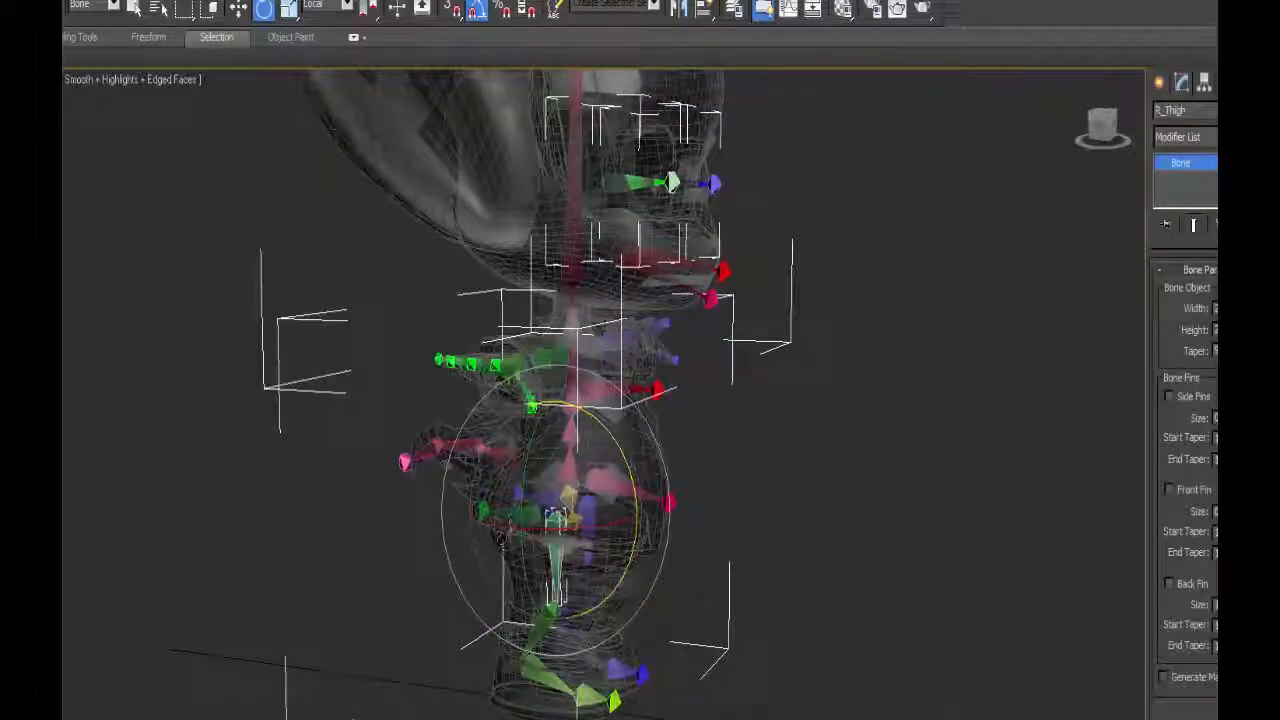
# Try rotating the spine, R_Wrist1, neck and L_Hand bones to test the upper body's hierarchy.
pyautogui.click(569, 468)
pyautogui.keyDown('alt'); pyautogui.moveTo(571, 468); pyautogui.dragTo(540, 463, button='middle'); pyautogui.keyUp('alt')
pyautogui.moveTo(646, 447); pyautogui.dragTo(646, 478)
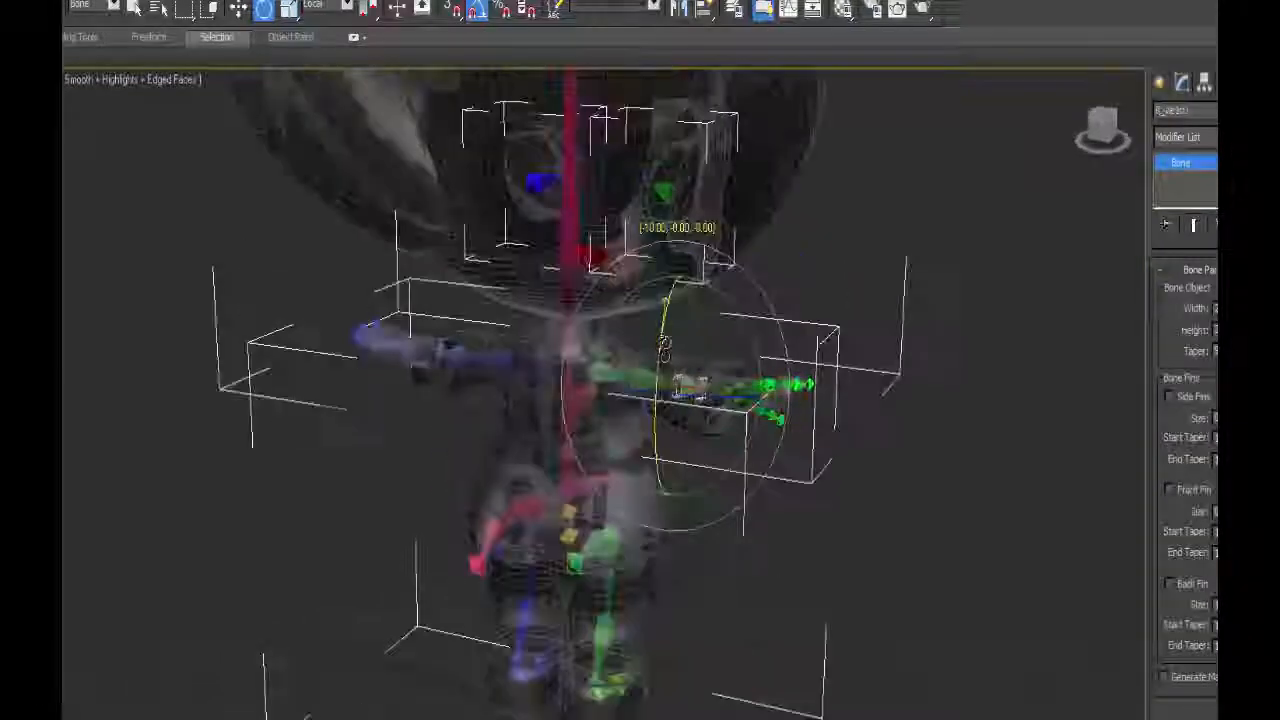
pyautogui.moveTo(664, 344); pyautogui.dragTo(666, 350)
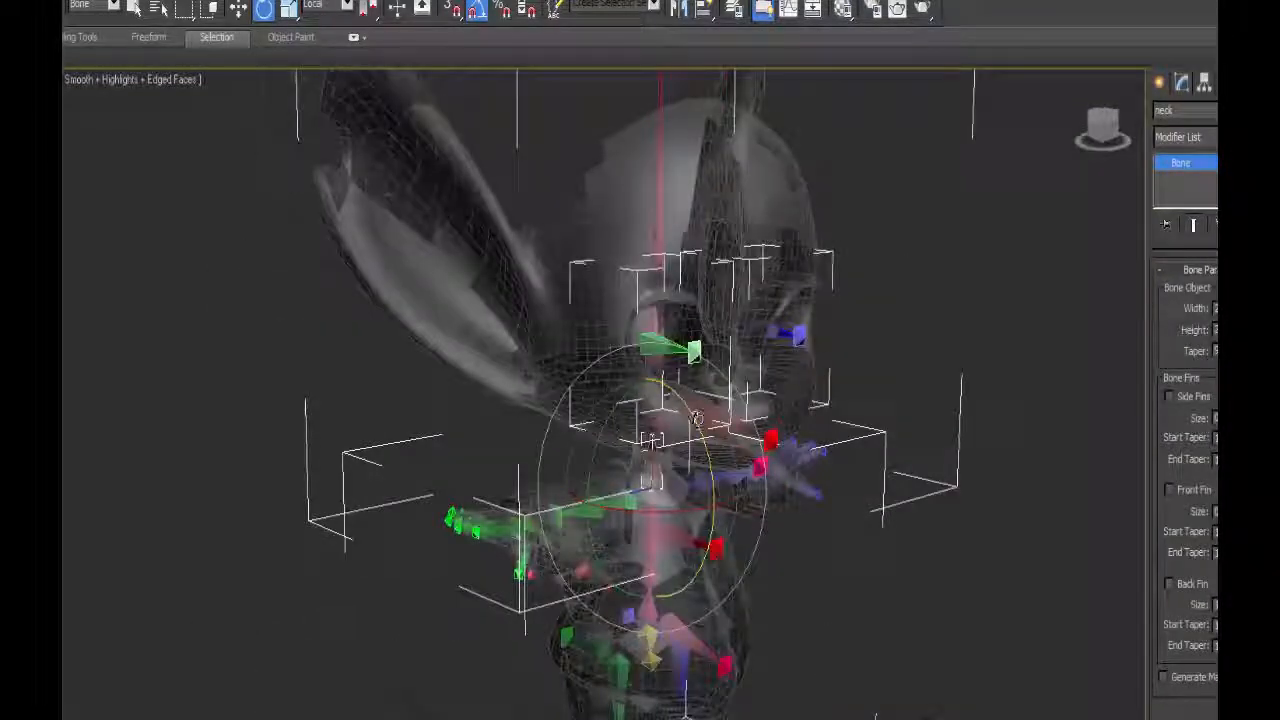
pyautogui.moveTo(700, 420); pyautogui.dragTo(704, 442)
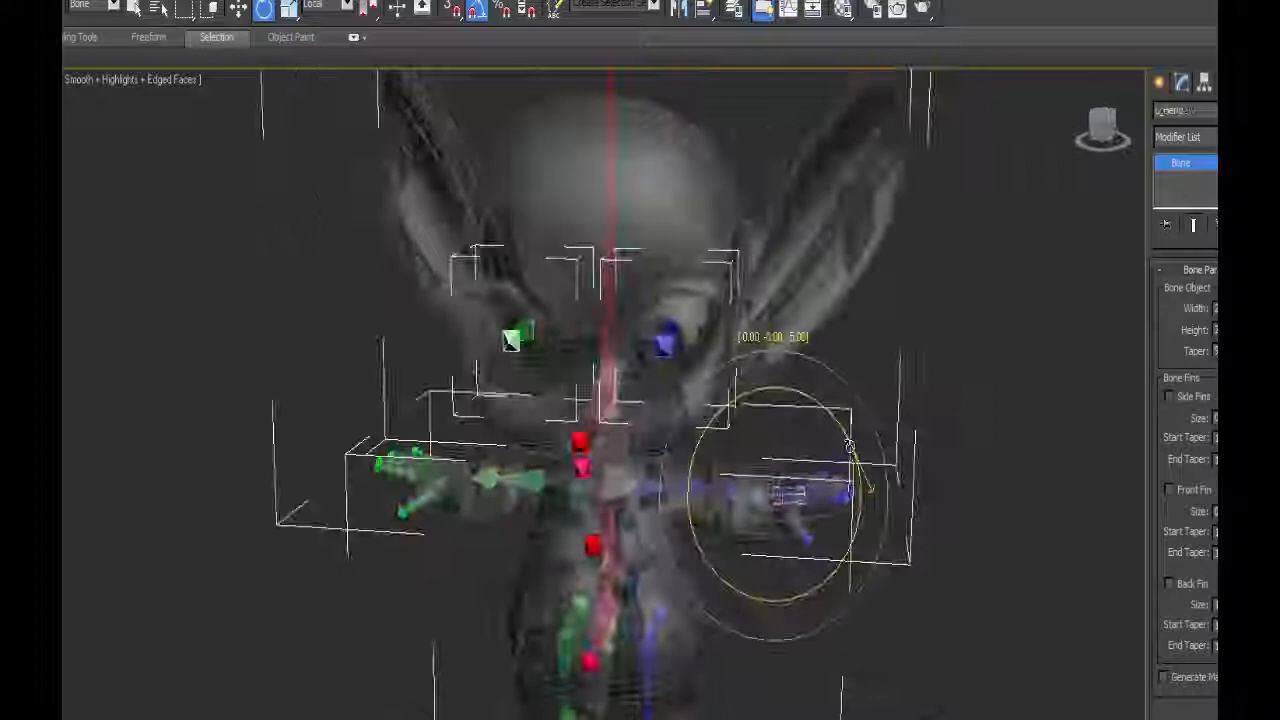
pyautogui.moveTo(849, 446)
pyautogui.mouseDown()
pyautogui.moveTo(832, 390)
pyautogui.moveTo(847, 440)
pyautogui.mouseUp()
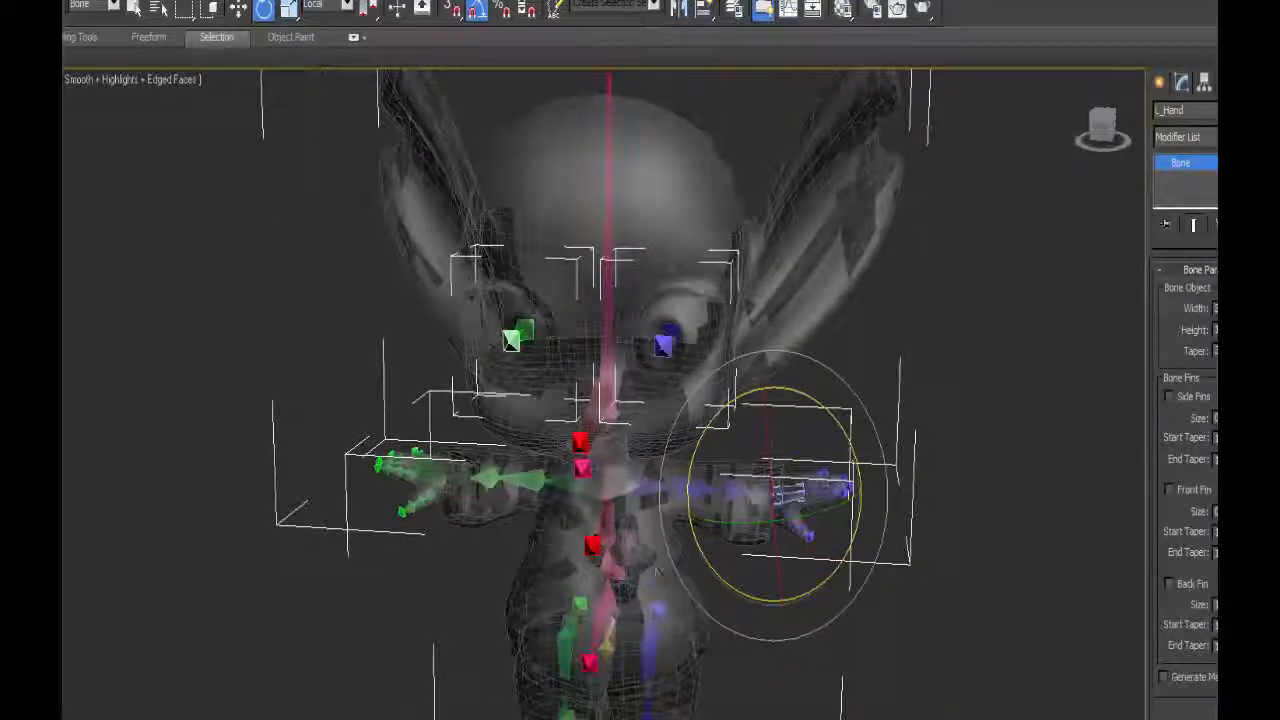
# Set the selection filter to All and apply a Skin modifier to the r_eye mesh.
pyautogui.scroll(5, 643, 429)
pyautogui.keyDown('alt'); pyautogui.moveTo(657, 572); pyautogui.dragTo(663, 457, button='middle'); pyautogui.keyUp('alt')
pyautogui.scroll(-5, 663, 455)
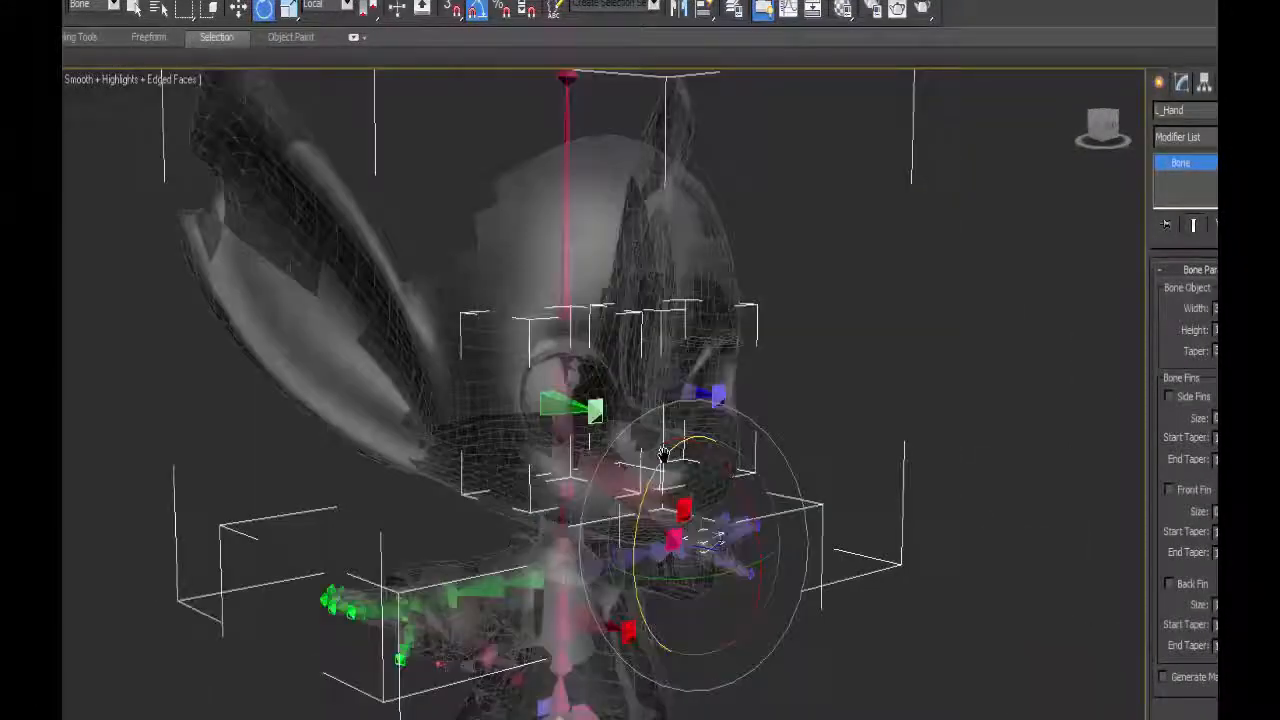
pyautogui.scroll(4, 663, 455)
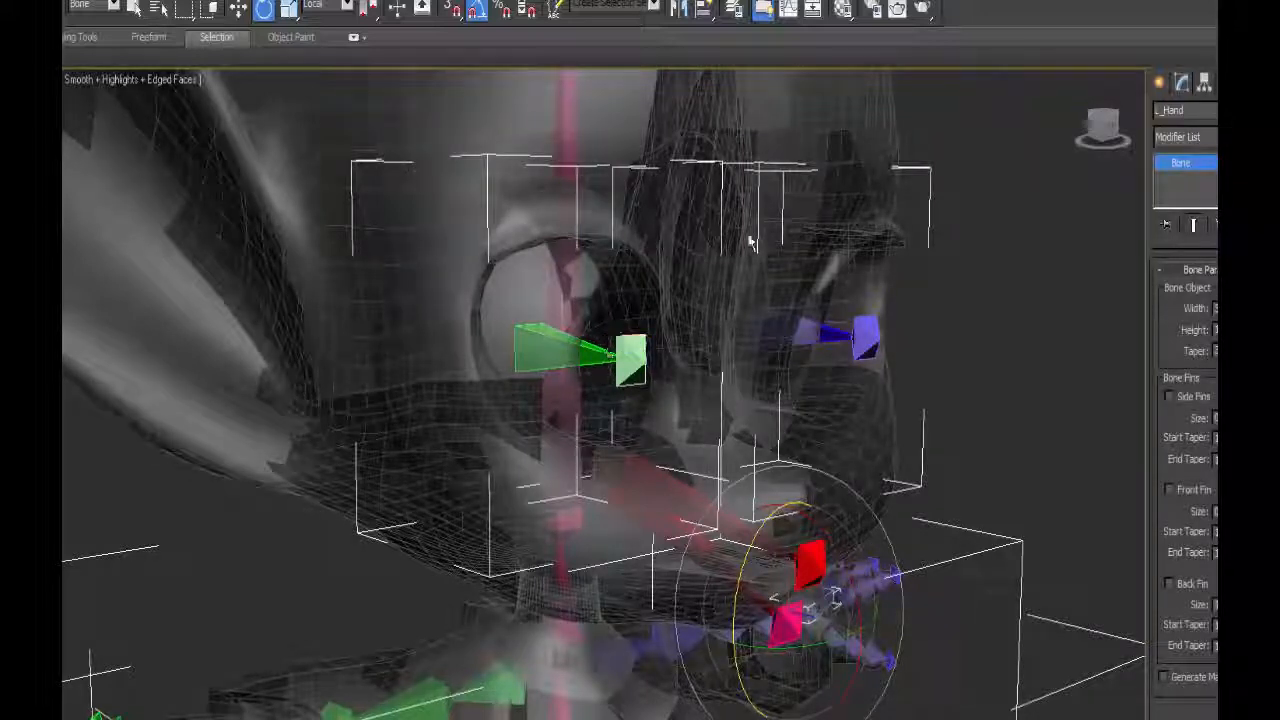
pyautogui.click(90, 5)
pyautogui.click(86, 33)
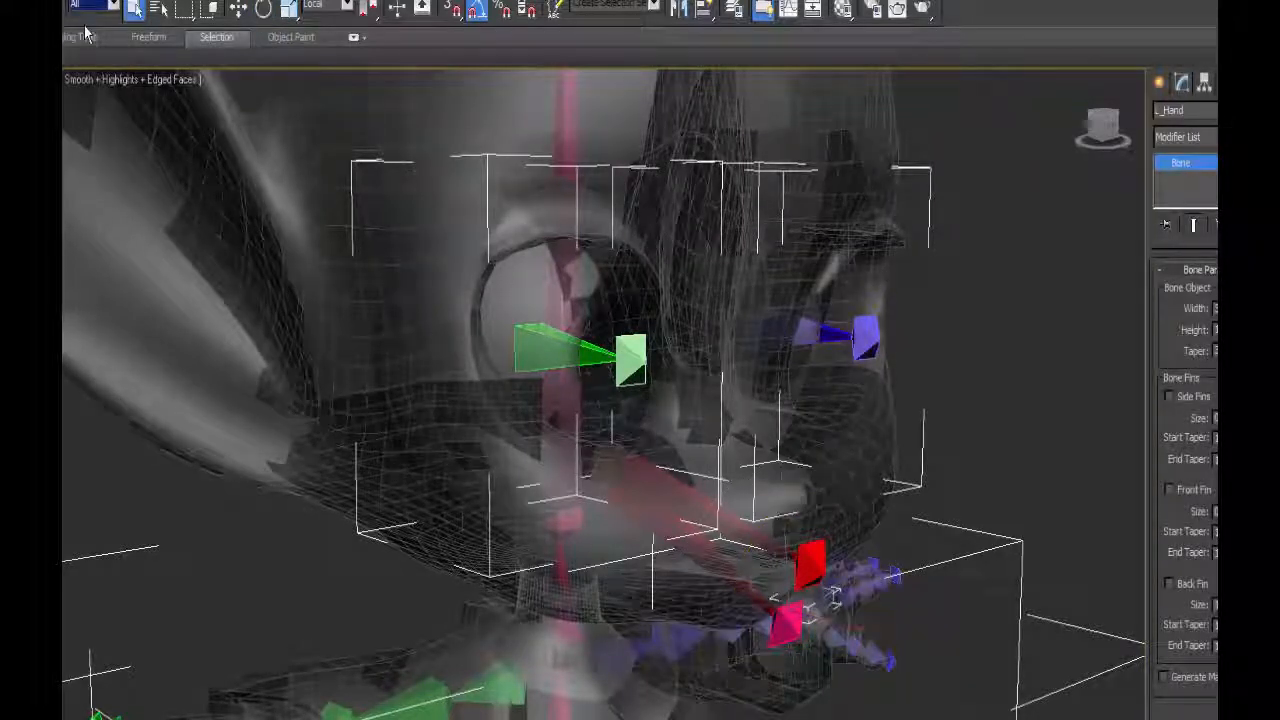
pyautogui.click(580, 283)
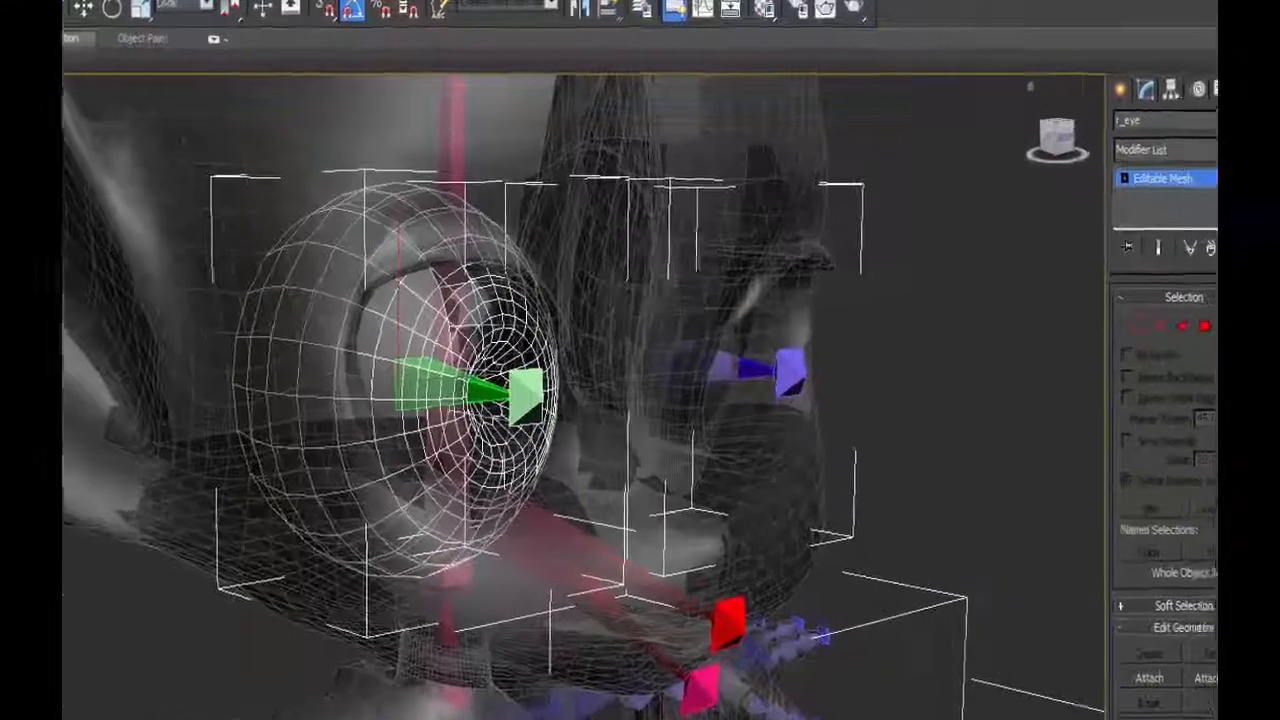
pyautogui.click(1205, 181)
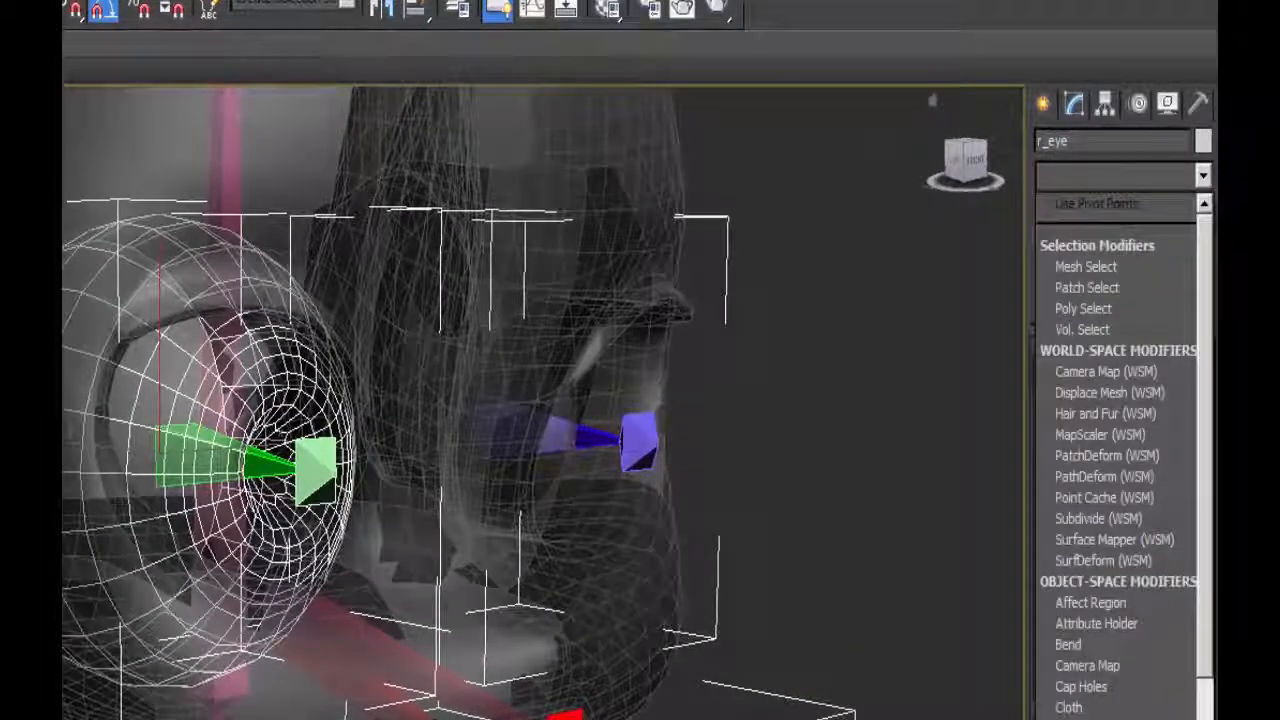
pyautogui.scroll(-10, 1067, 570)
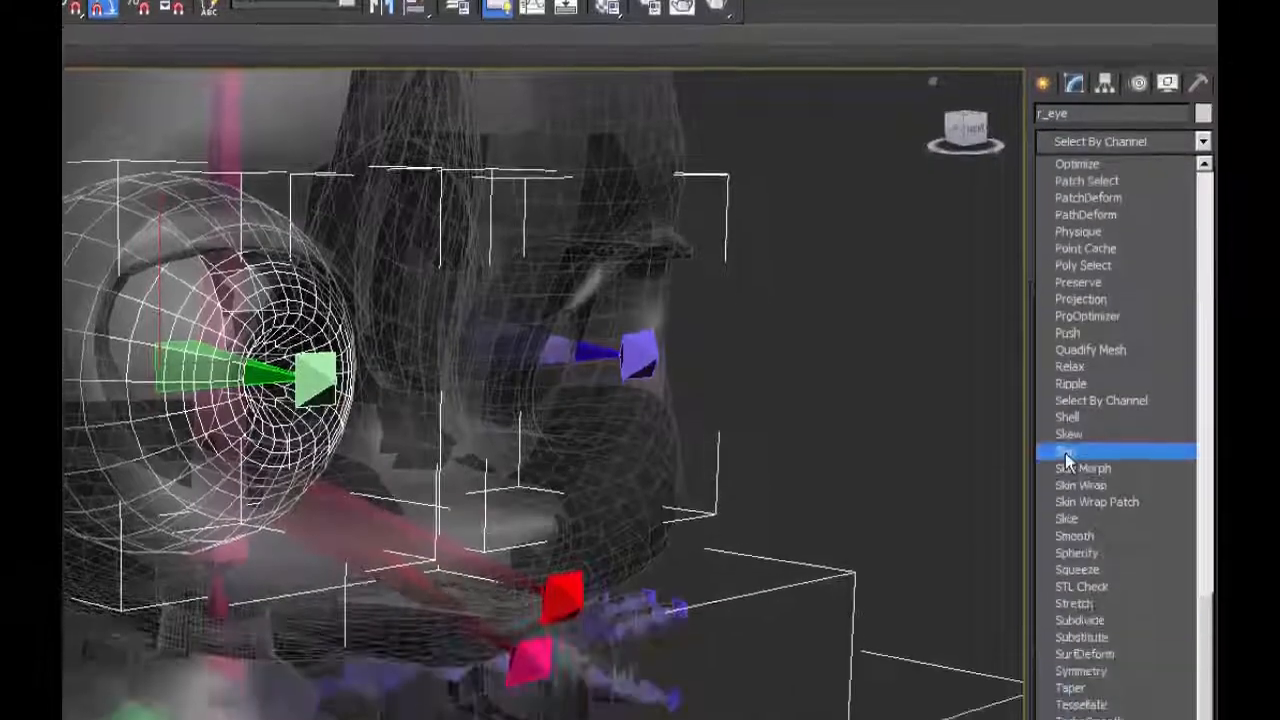
pyautogui.click(1066, 453)
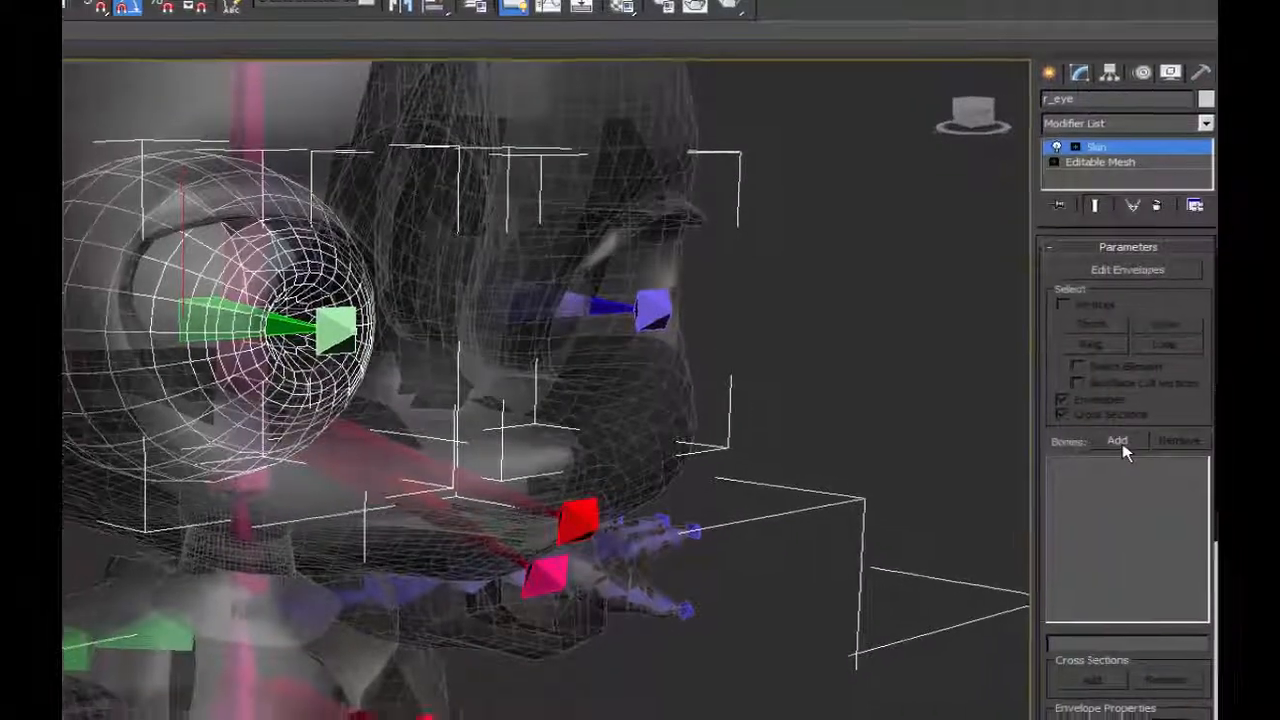
# Add R_EyeBone to the r_eye Skin modifier's bones and check its envelope influence on the mesh.
pyautogui.click(1113, 444)
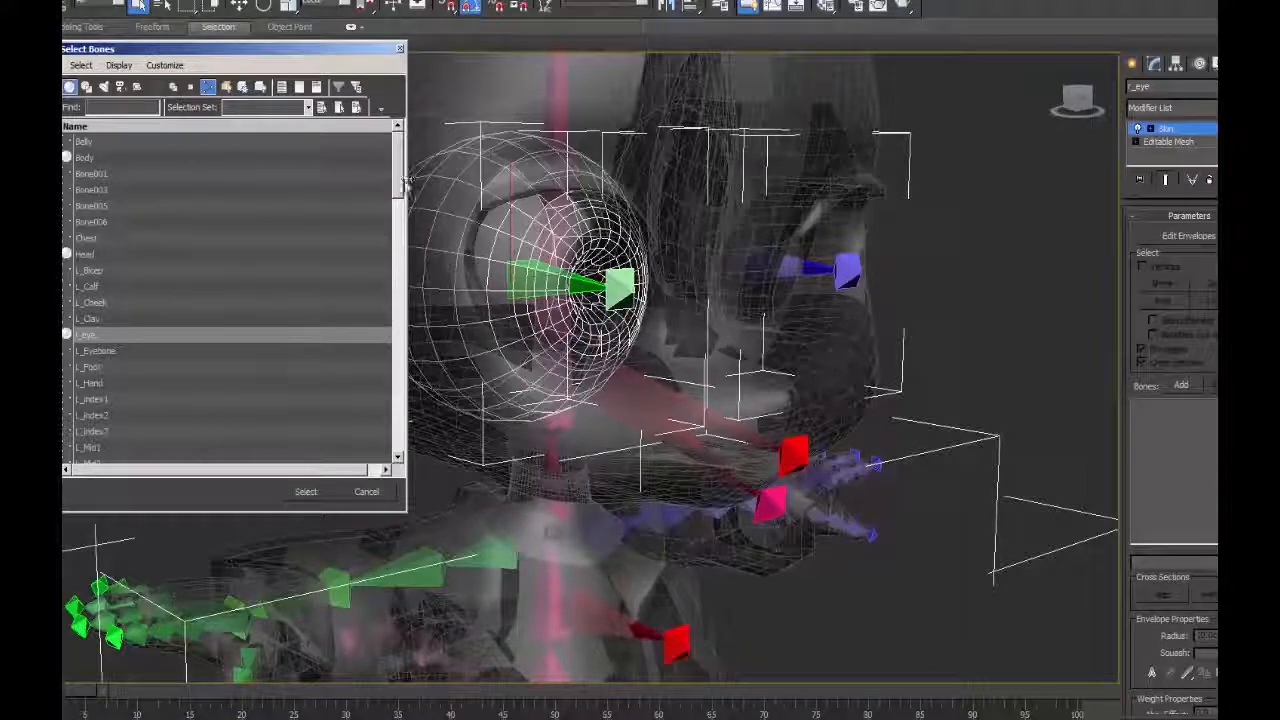
pyautogui.moveTo(400, 180); pyautogui.dragTo(398, 370)
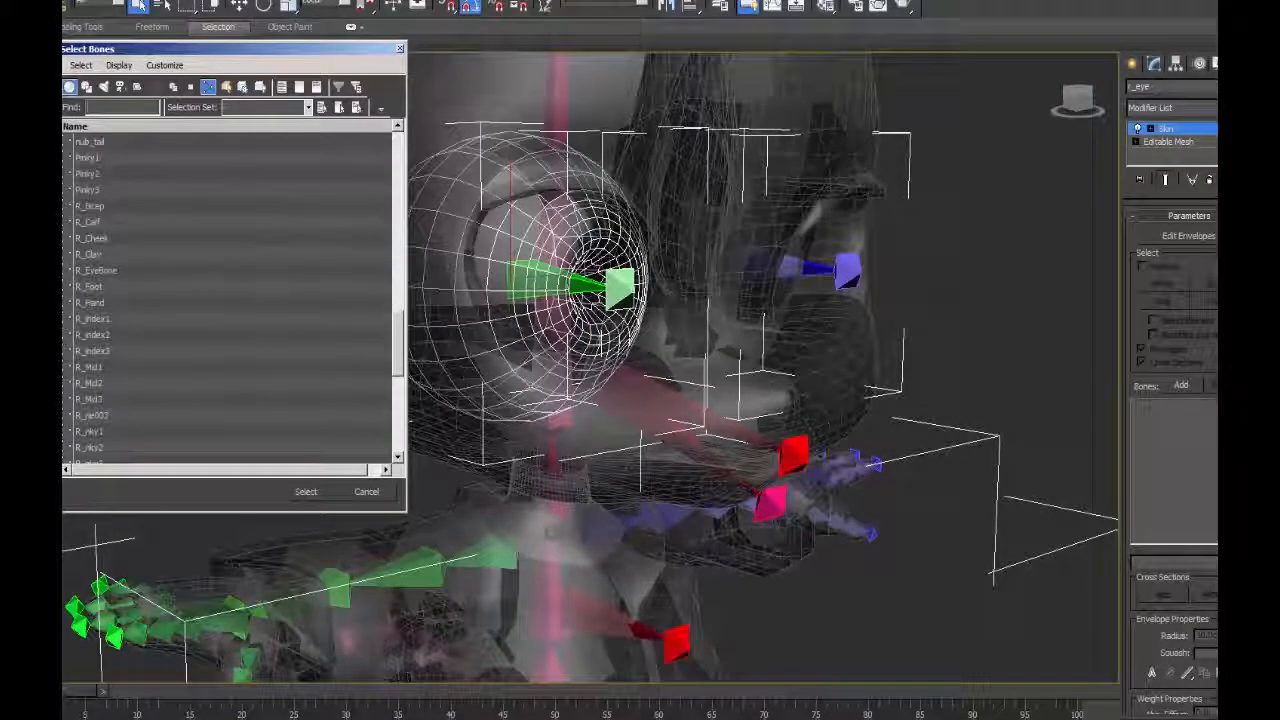
pyautogui.write('R_E')
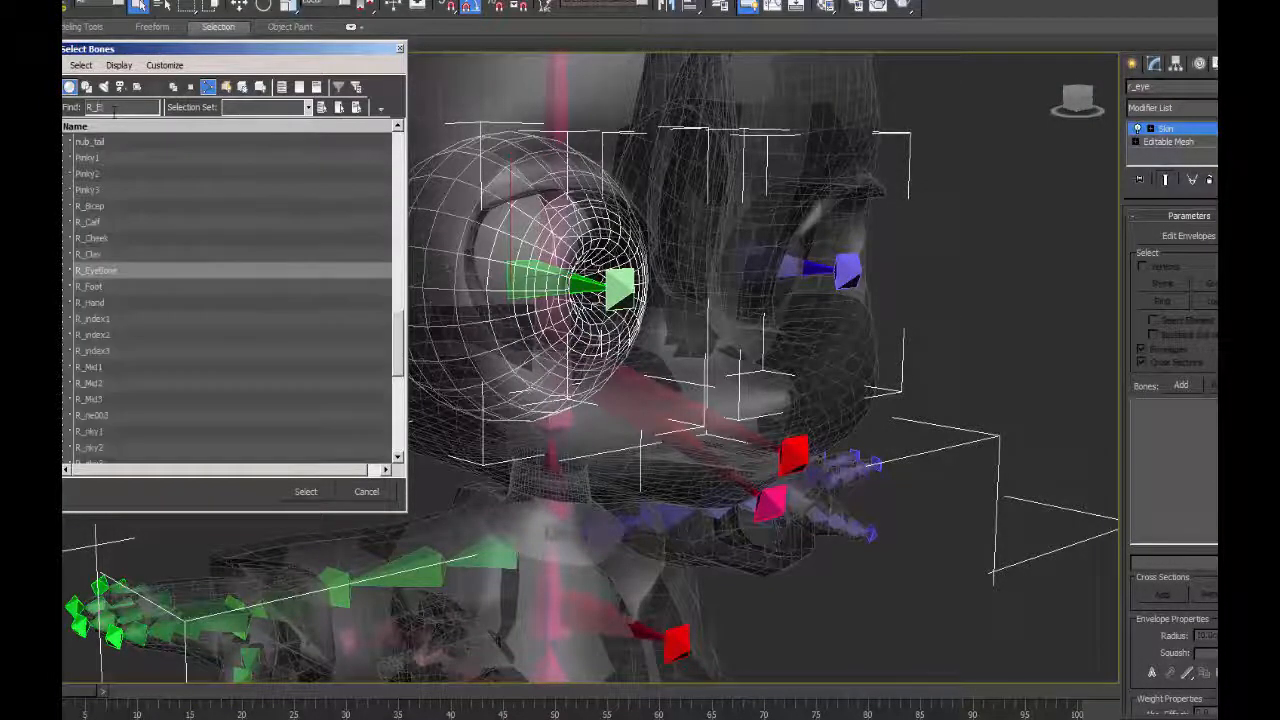
pyautogui.click(98, 270)
pyautogui.click(122, 524)
pyautogui.click(1160, 252)
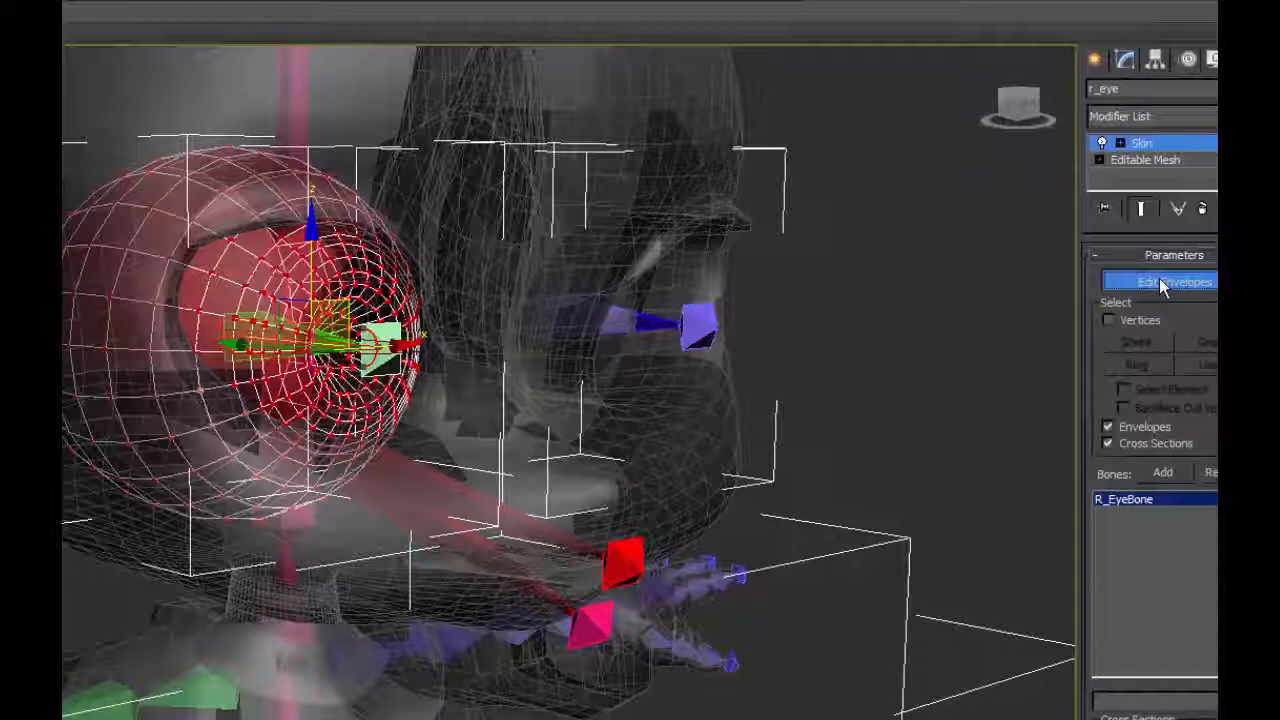
pyautogui.click(1159, 280)
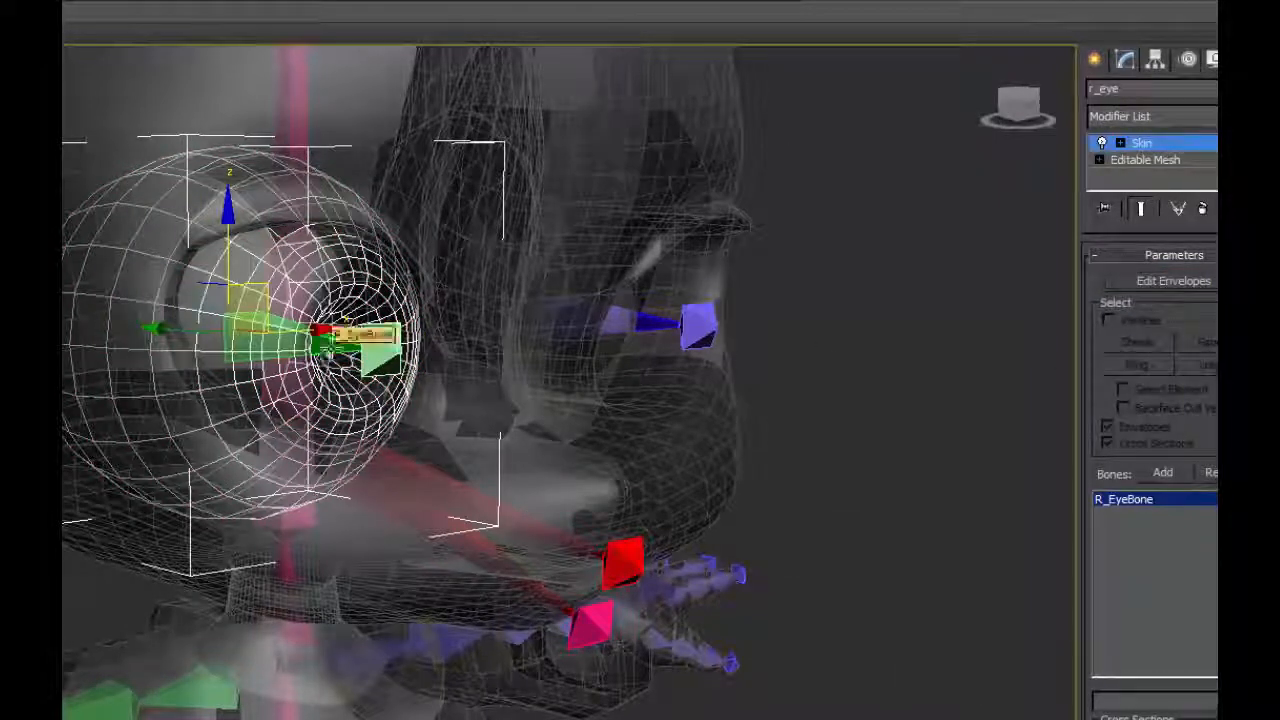
# Try rotating R_EyeBone to test the right eye's skinning, and undo the rotation.
pyautogui.click(383, 338)
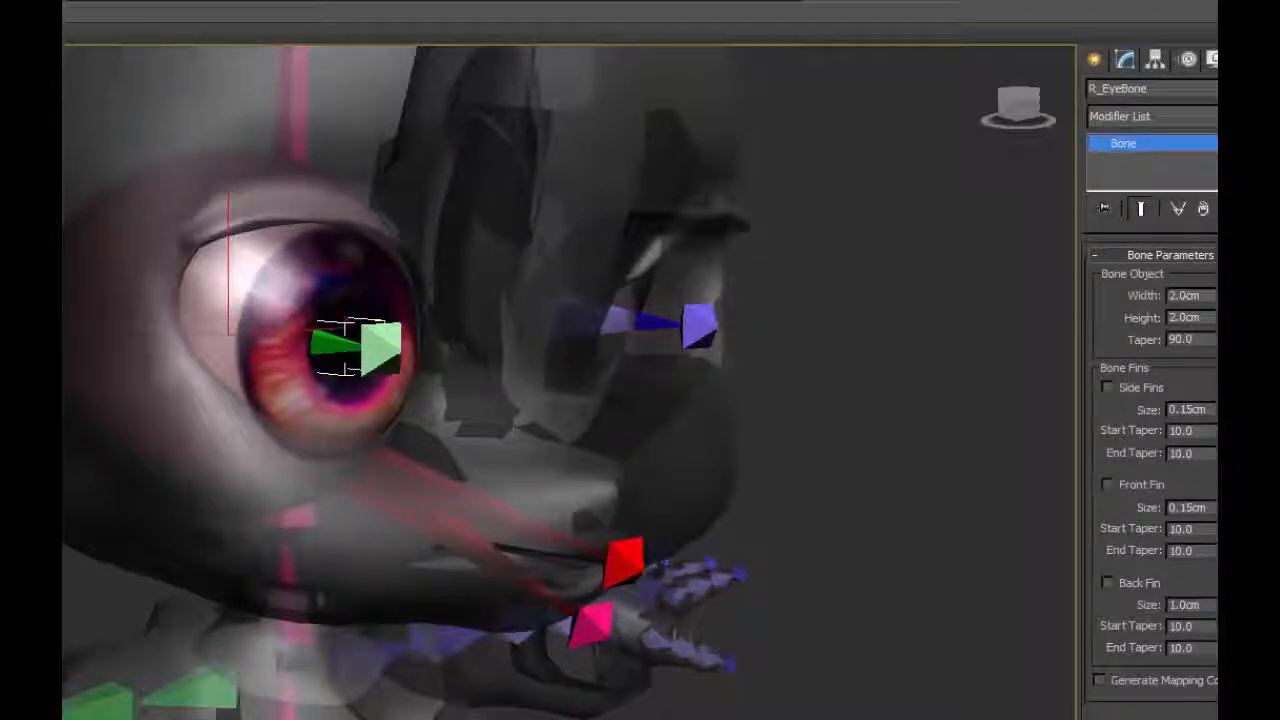
pyautogui.press('e')
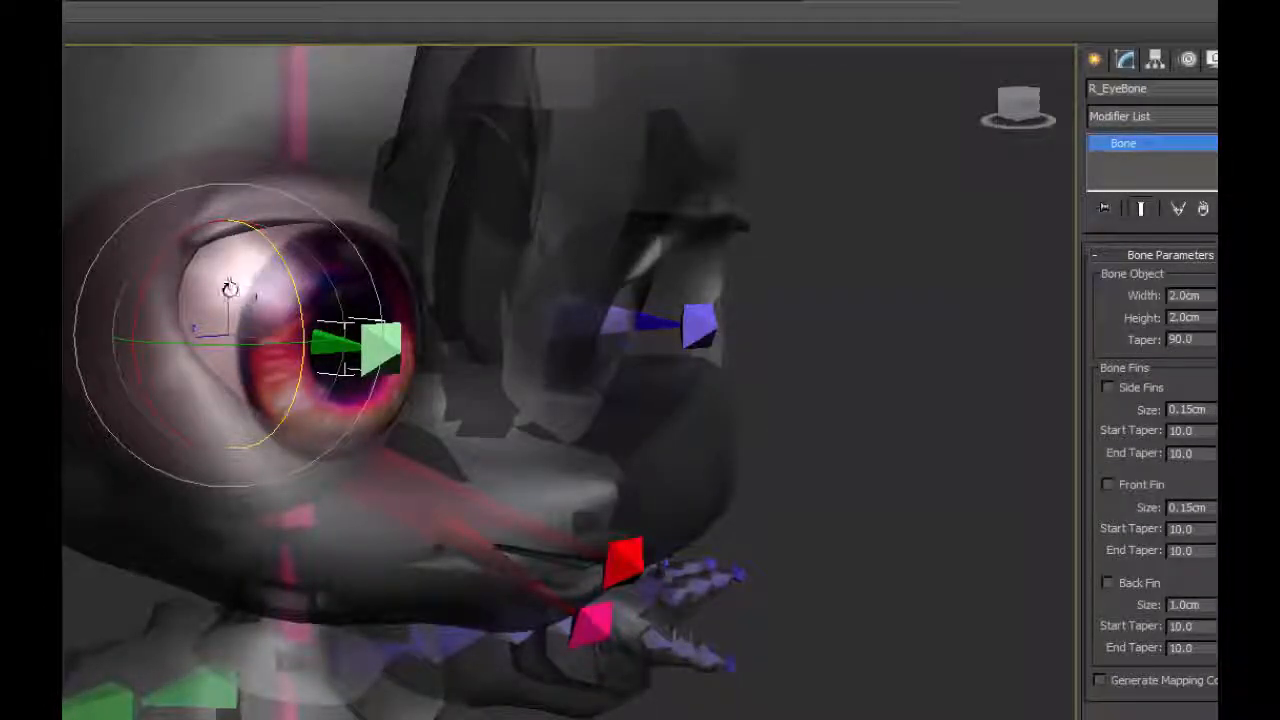
pyautogui.moveTo(246, 280)
pyautogui.mouseDown()
pyautogui.moveTo(217, 278)
pyautogui.moveTo(232, 260)
pyautogui.mouseUp()
pyautogui.hotkey('ctrl', 'z')
# Select the l_eye mesh and apply a Skin modifier to it.
pyautogui.keyDown('alt'); pyautogui.moveTo(942, 530); pyautogui.dragTo(631, 471, button='middle'); pyautogui.keyUp('alt')
pyautogui.click(631, 471)
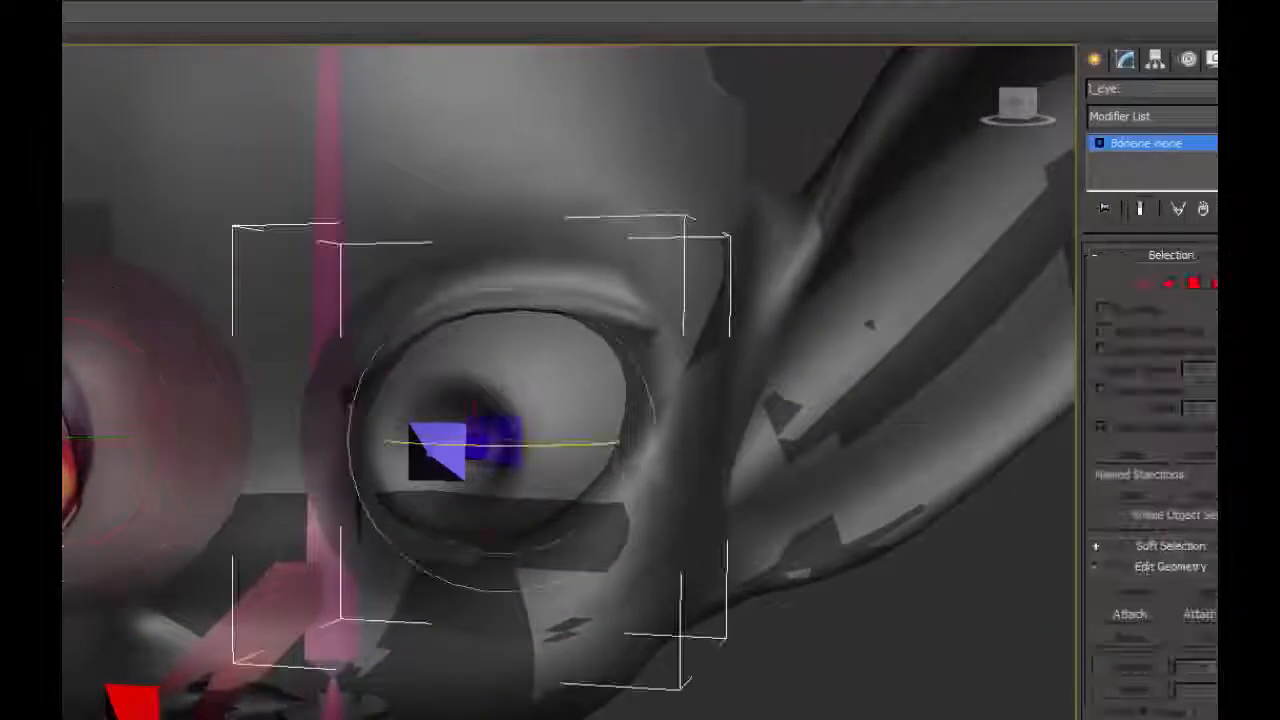
pyautogui.click(1155, 117)
pyautogui.scroll(-18, 1157, 423)
pyautogui.click(1122, 420)
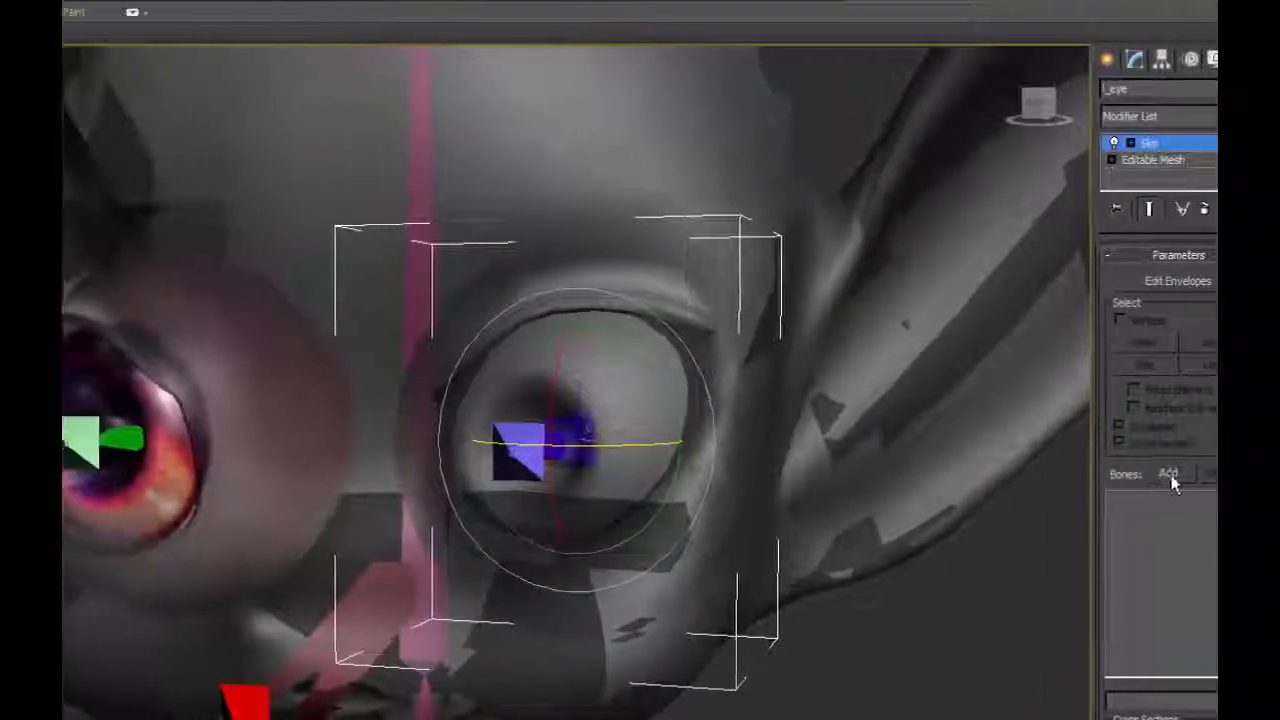
# Add L_Eyebone to the bones of the l_eye mesh's Skin modifier.
pyautogui.click(1162, 473)
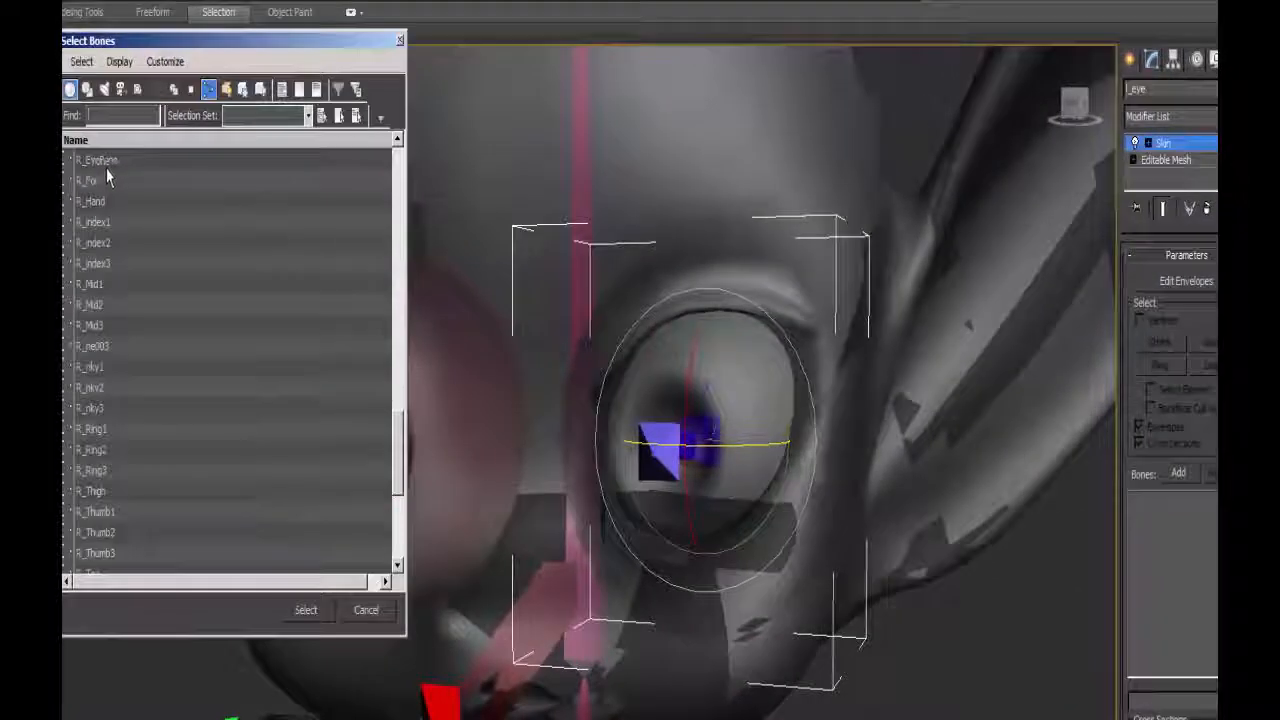
pyautogui.click(105, 160)
pyautogui.click(121, 117)
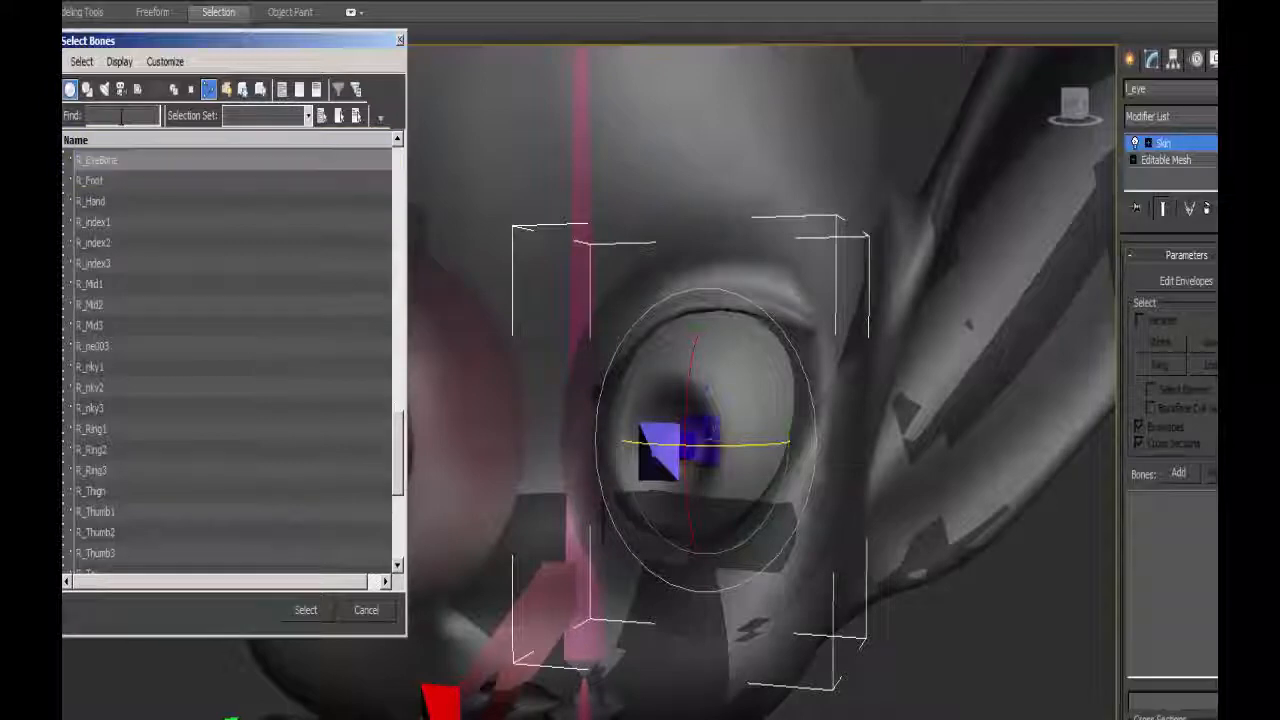
pyautogui.write('R')
pyautogui.press('BackSpace')
pyautogui.write('L_E')
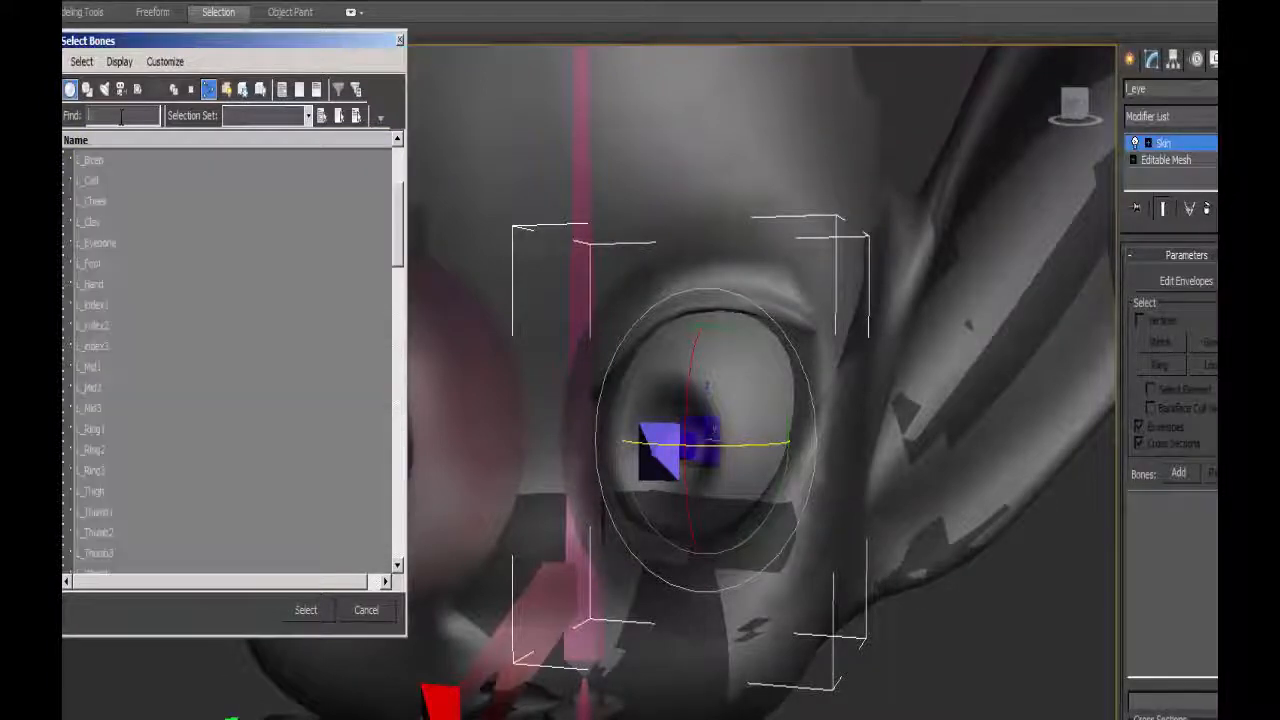
pyautogui.click(305, 610)
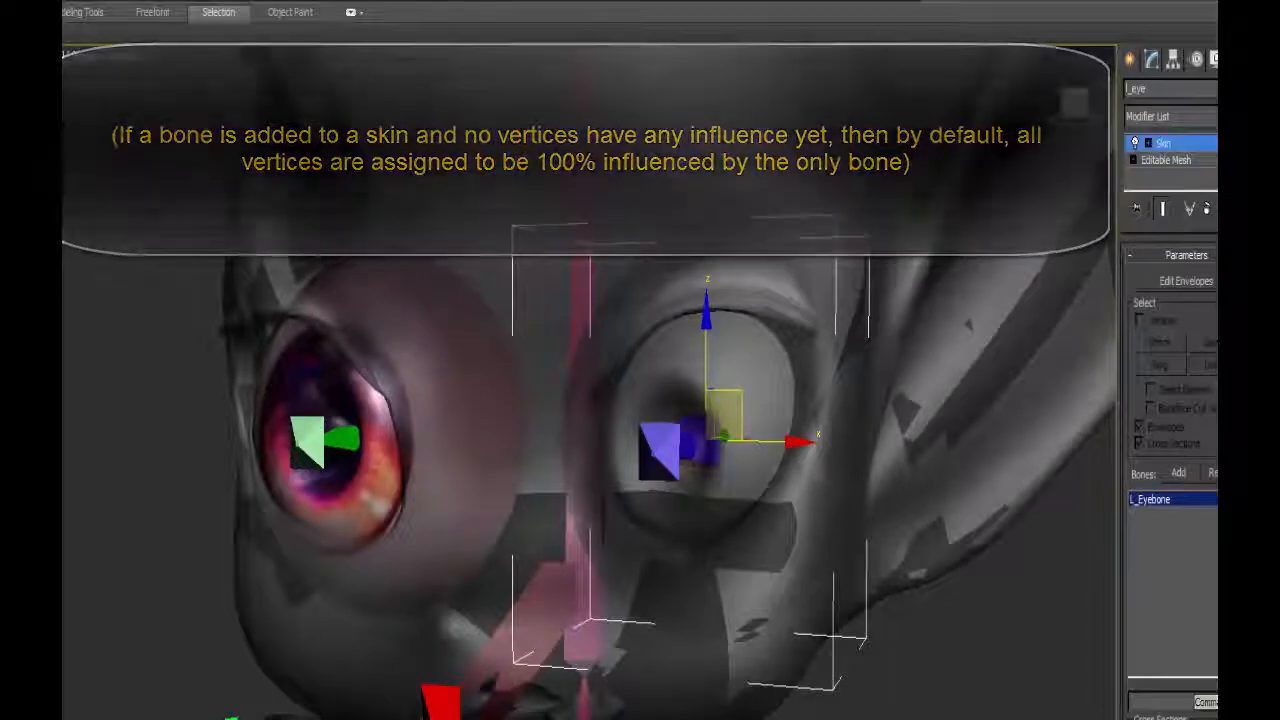
# Select L_Eyebone in rotate mode and check how the left eye mesh follows it.
pyautogui.keyDown('alt'); pyautogui.moveTo(733, 492); pyautogui.dragTo(652, 466, button='middle'); pyautogui.keyUp('alt')
pyautogui.click(646, 462)
pyautogui.press('e')
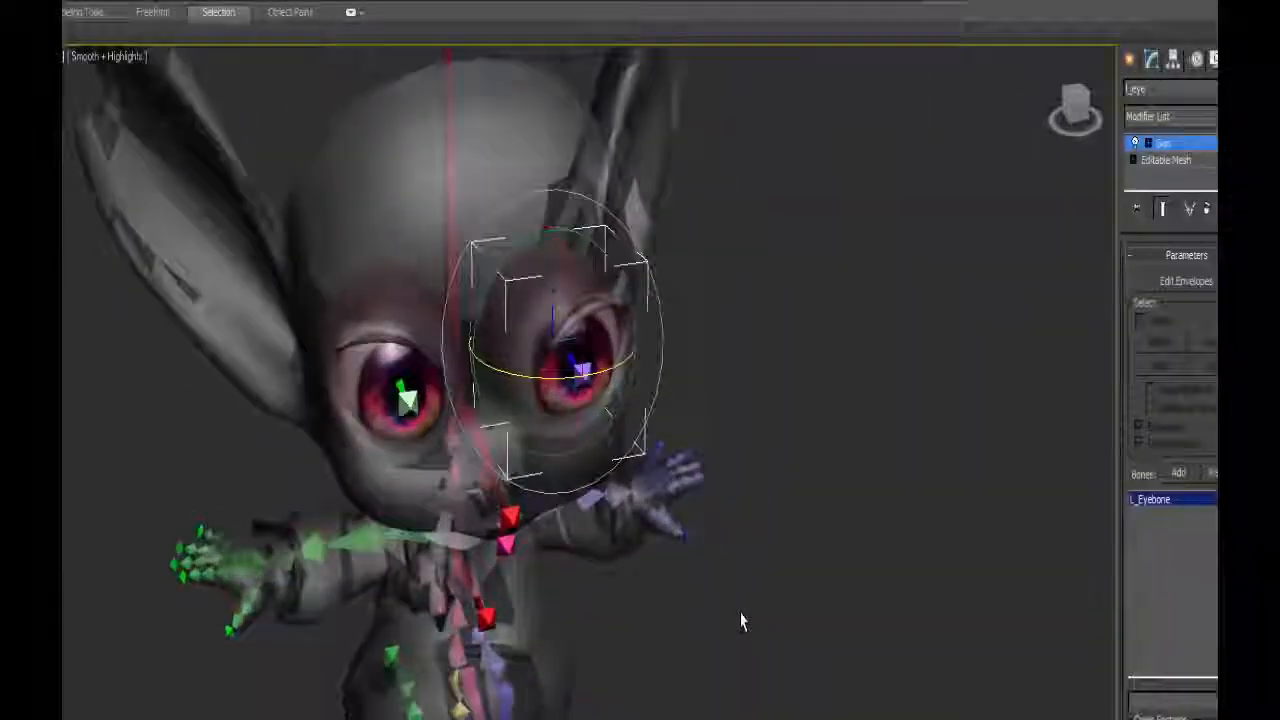
pyautogui.scroll(3, 771, 617)
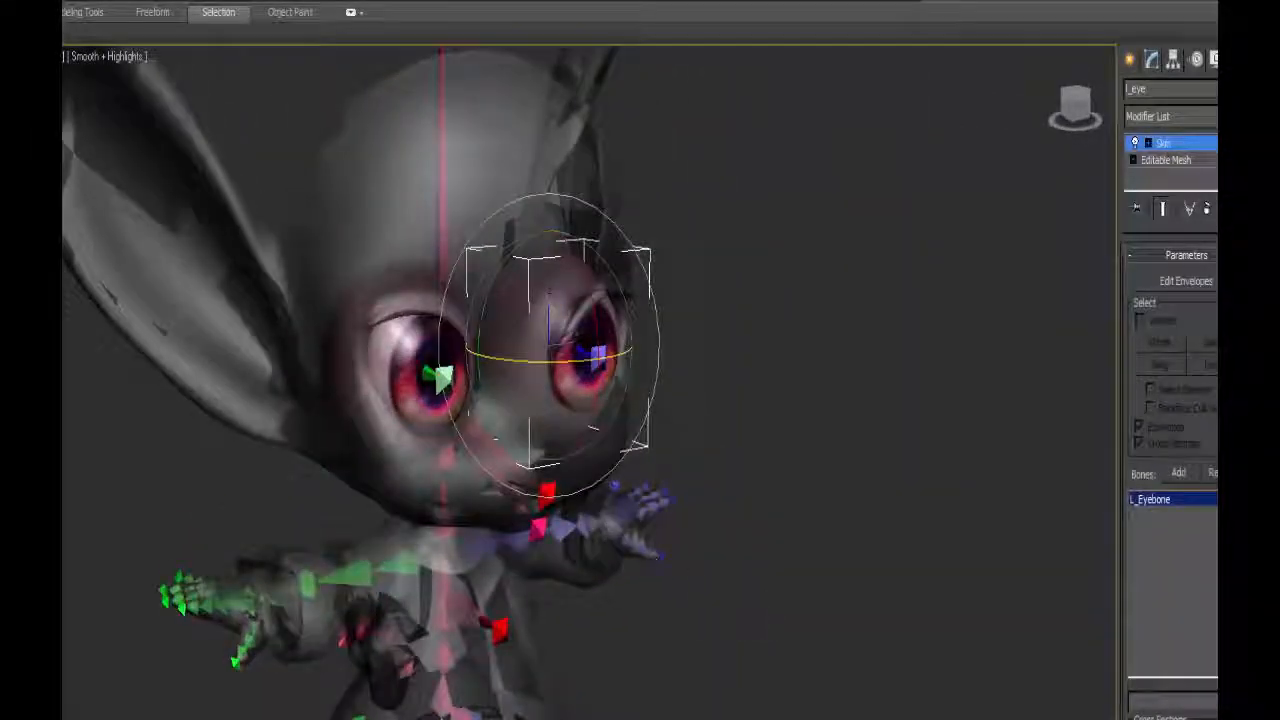
pyautogui.keyDown('alt'); pyautogui.moveTo(600, 466); pyautogui.dragTo(549, 466, button='middle'); pyautogui.keyUp('alt')
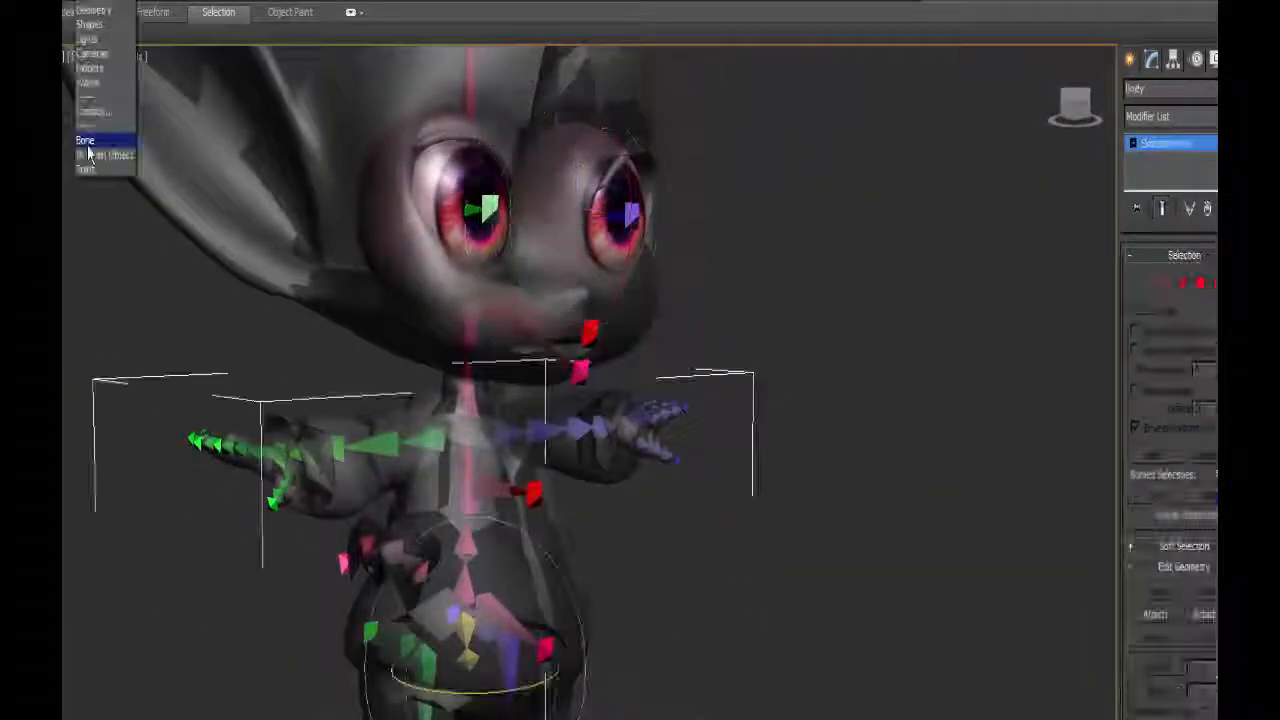
# Set the selection filter to Bone and select all bones of the skeleton.
pyautogui.click(88, 146)
pyautogui.click(466, 587)
pyautogui.moveTo(508, 577); pyautogui.dragTo(470, 497)
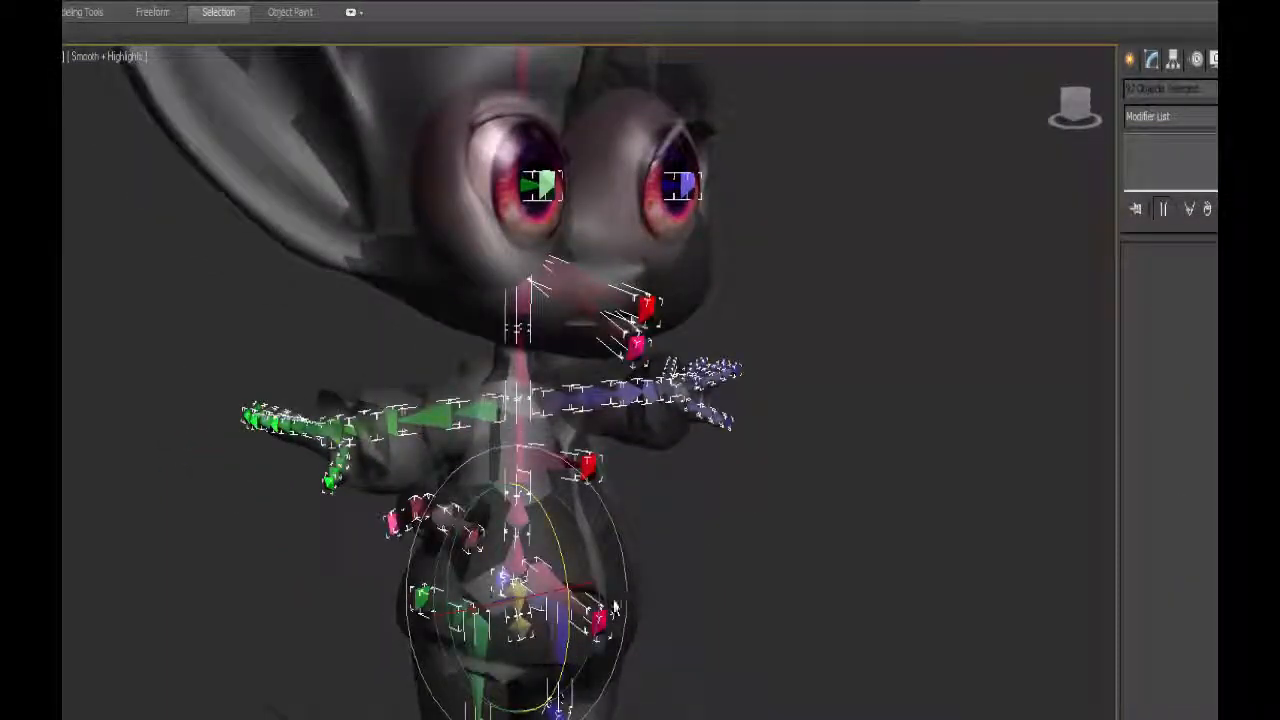
pyautogui.moveTo(577, 603); pyautogui.dragTo(573, 578, button='middle')
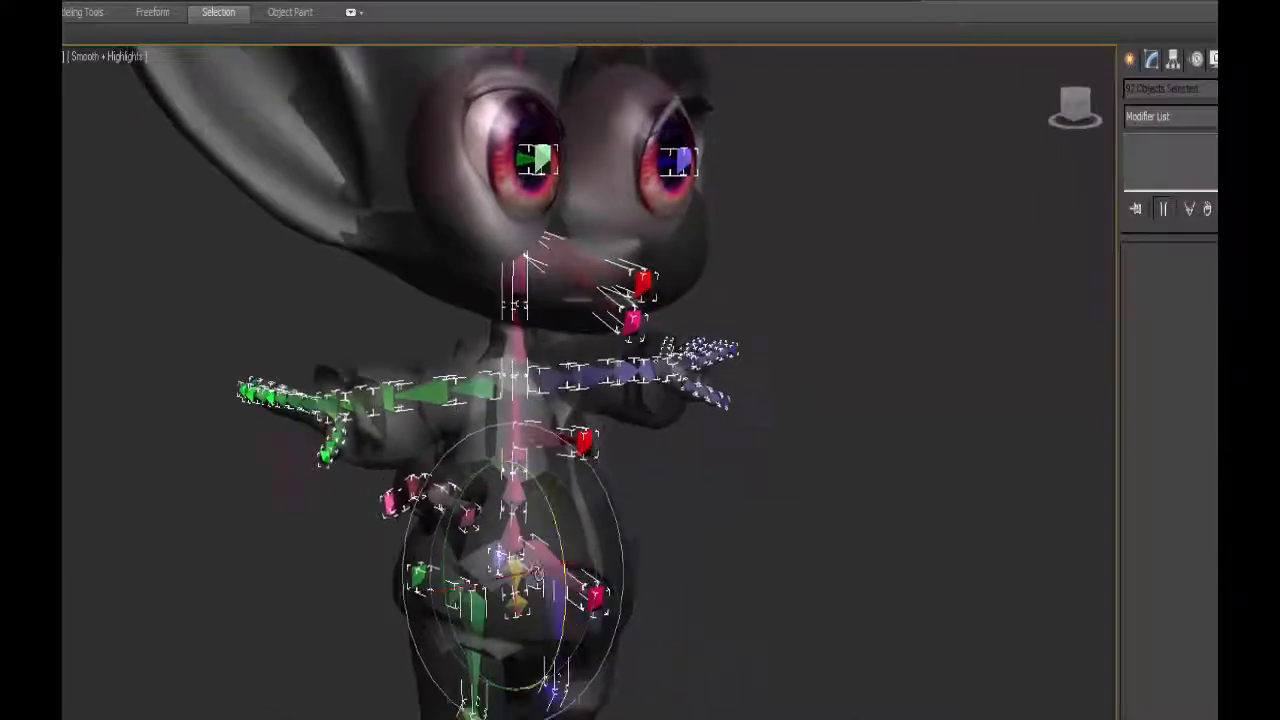
pyautogui.scroll(-4, 573, 578)
pyautogui.keyDown('alt'); pyautogui.moveTo(590, 508); pyautogui.dragTo(395, 525, button='middle'); pyautogui.keyUp('alt')
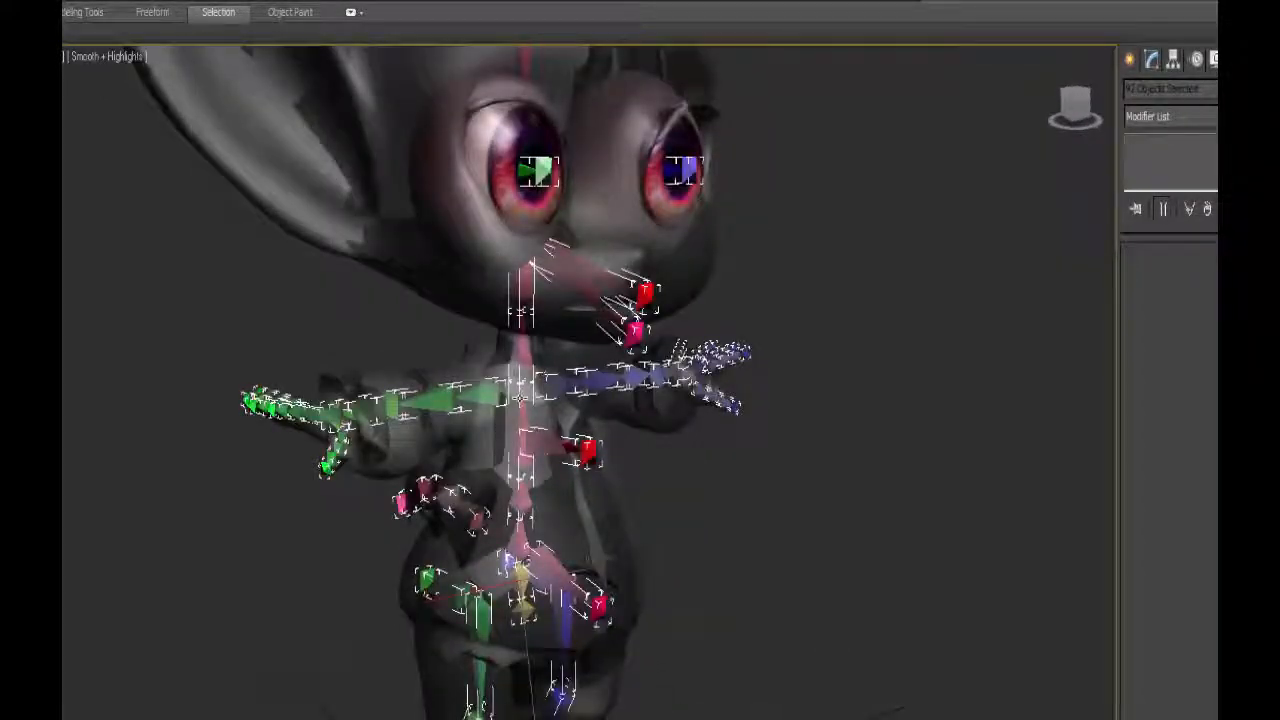
# Apply Freeze Transform to all selected bones and accept replacing their controllers.
pyautogui.rightClick(516, 394)
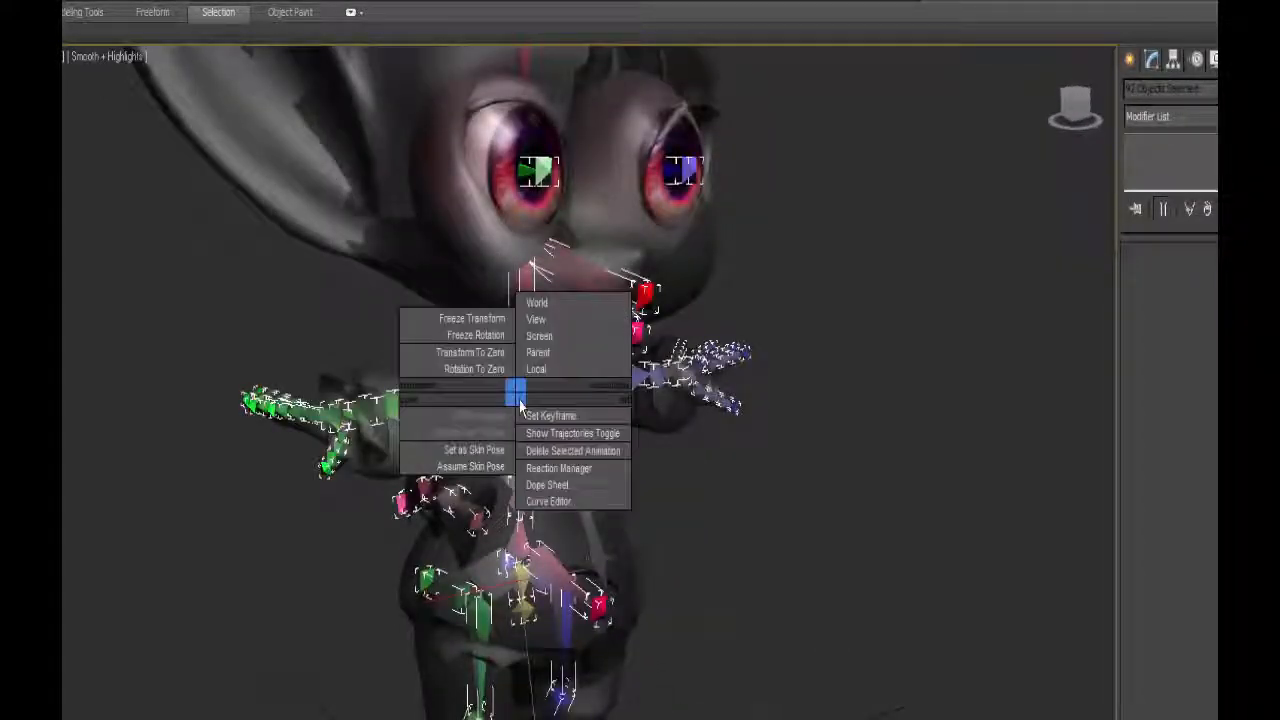
pyautogui.click(486, 326)
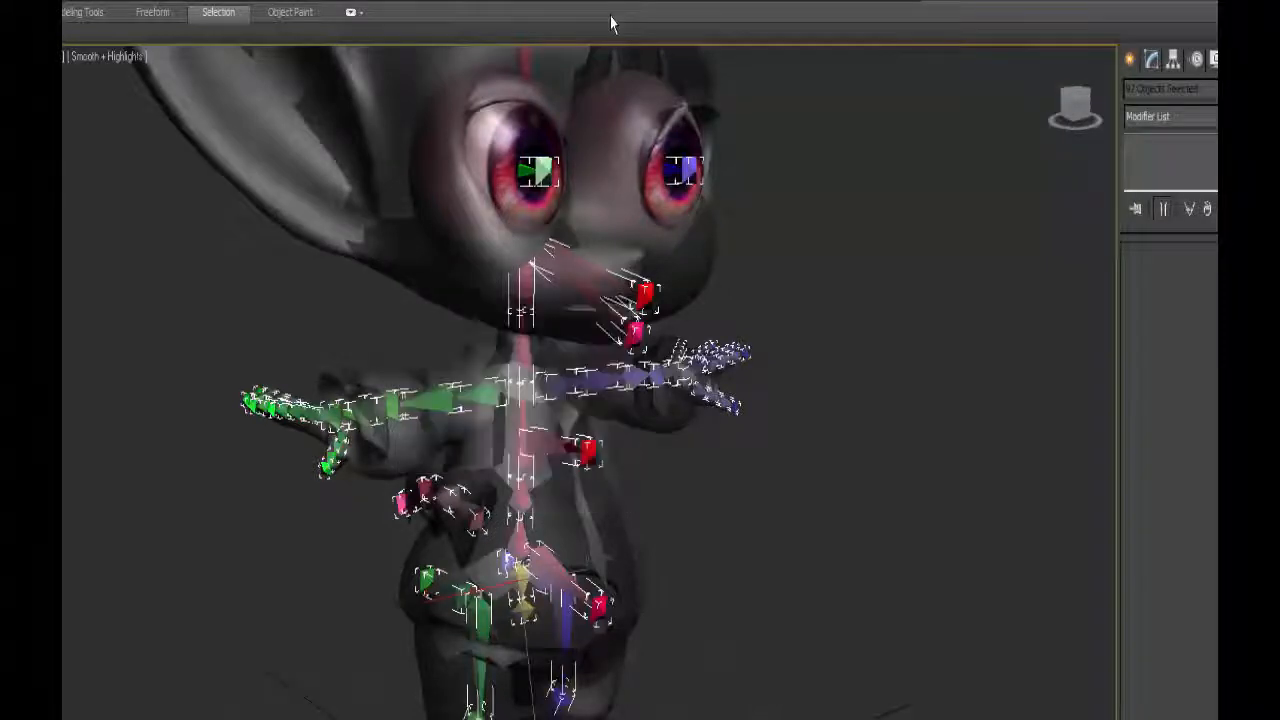
pyautogui.click(62, 2)
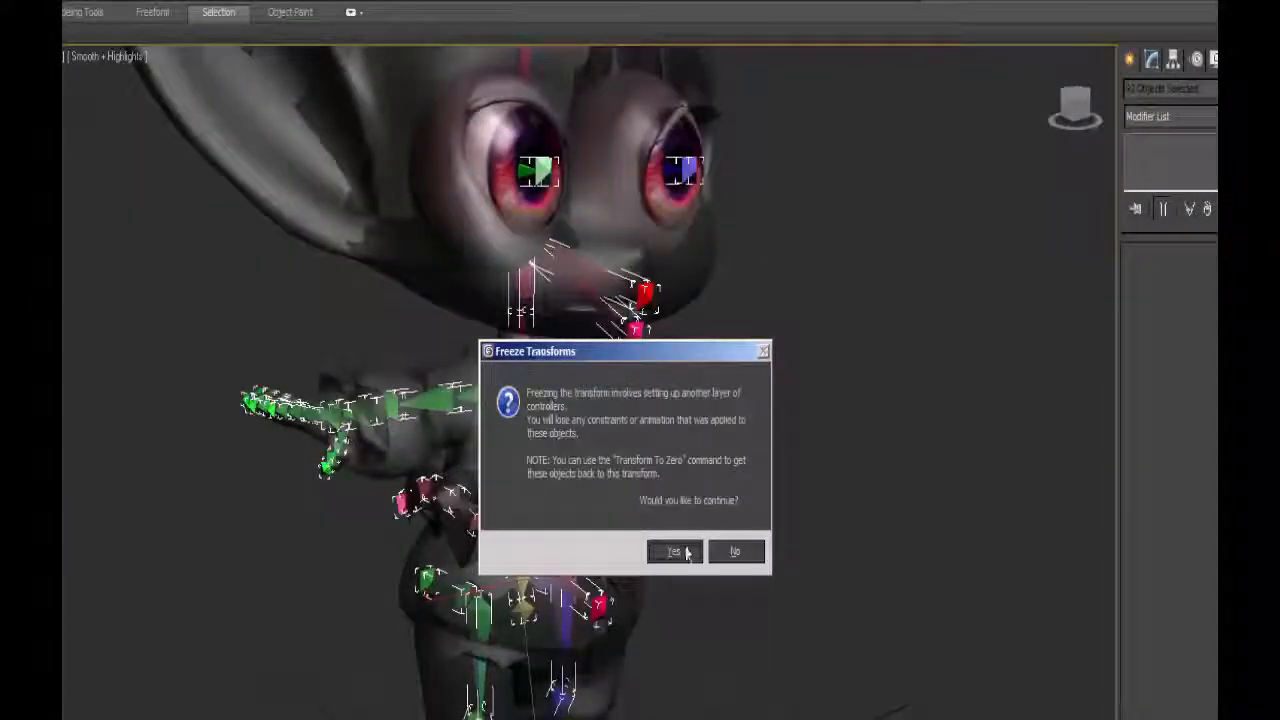
pyautogui.click(675, 554)
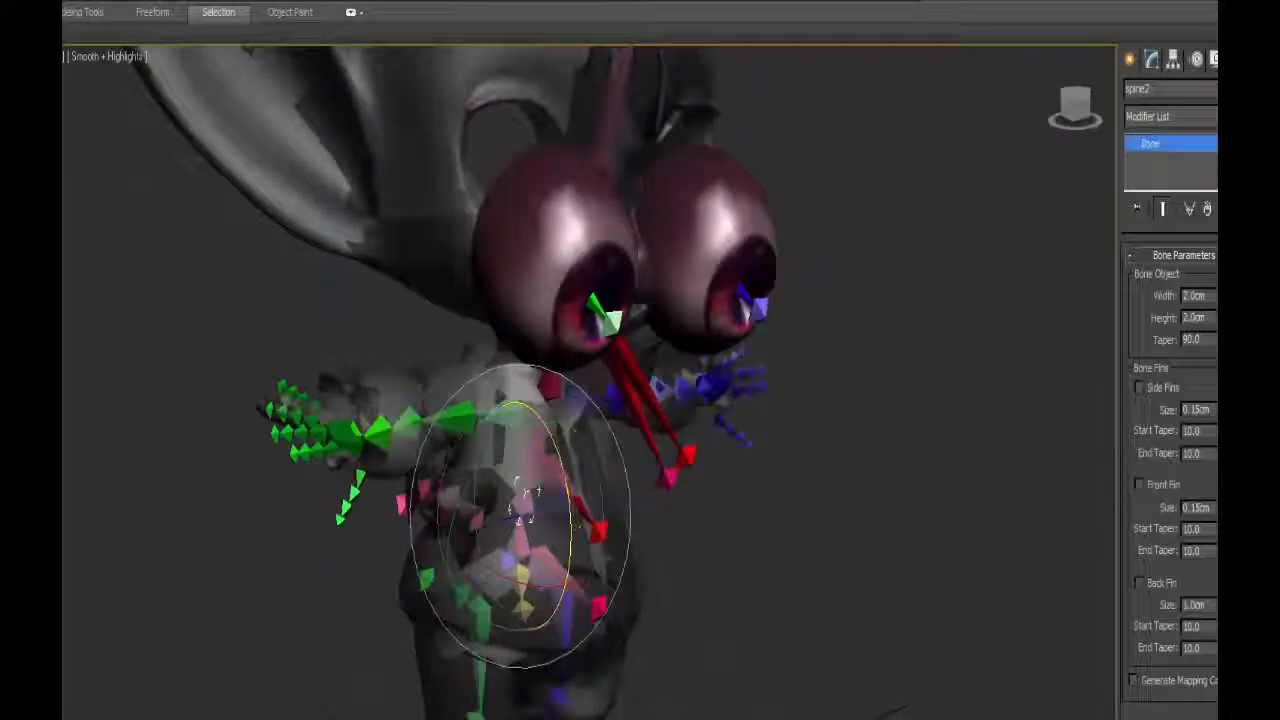
# Try rotating the spine, right arm and jaw bones to pose the frozen skeleton.
pyautogui.click(414, 416)
pyautogui.moveTo(397, 355); pyautogui.dragTo(357, 410)
pyautogui.click(659, 446)
pyautogui.moveTo(645, 303); pyautogui.dragTo(633, 260)
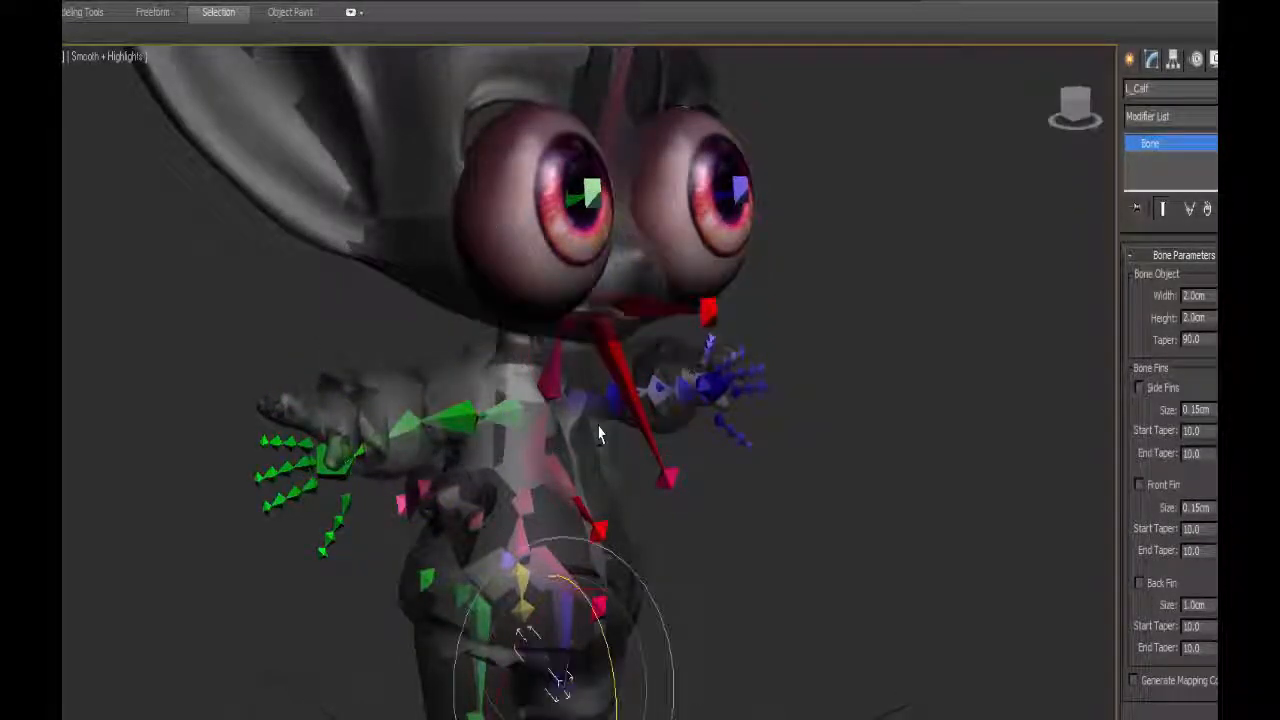
# Return the L_Calf bone, followed by all bones together, to the frozen pose with Transform To Zero.
pyautogui.keyDown('alt'); pyautogui.rightClick(593, 419); pyautogui.keyUp('alt')
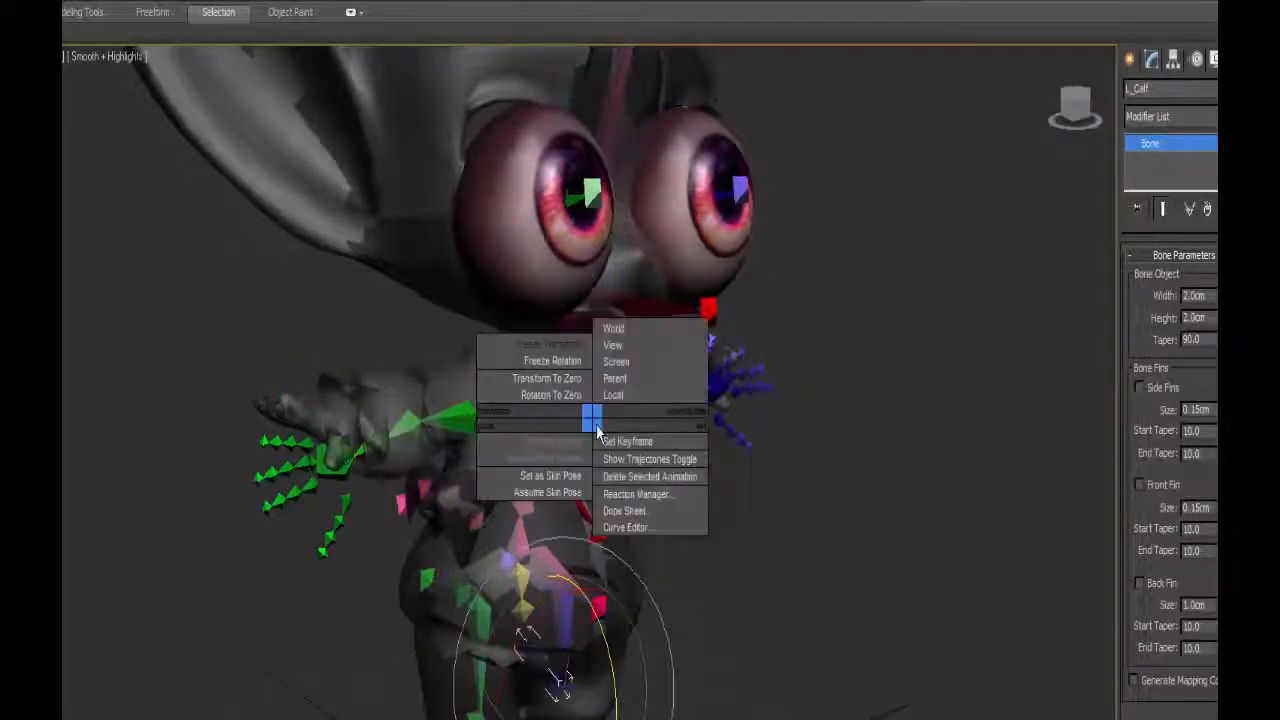
pyautogui.click(550, 378)
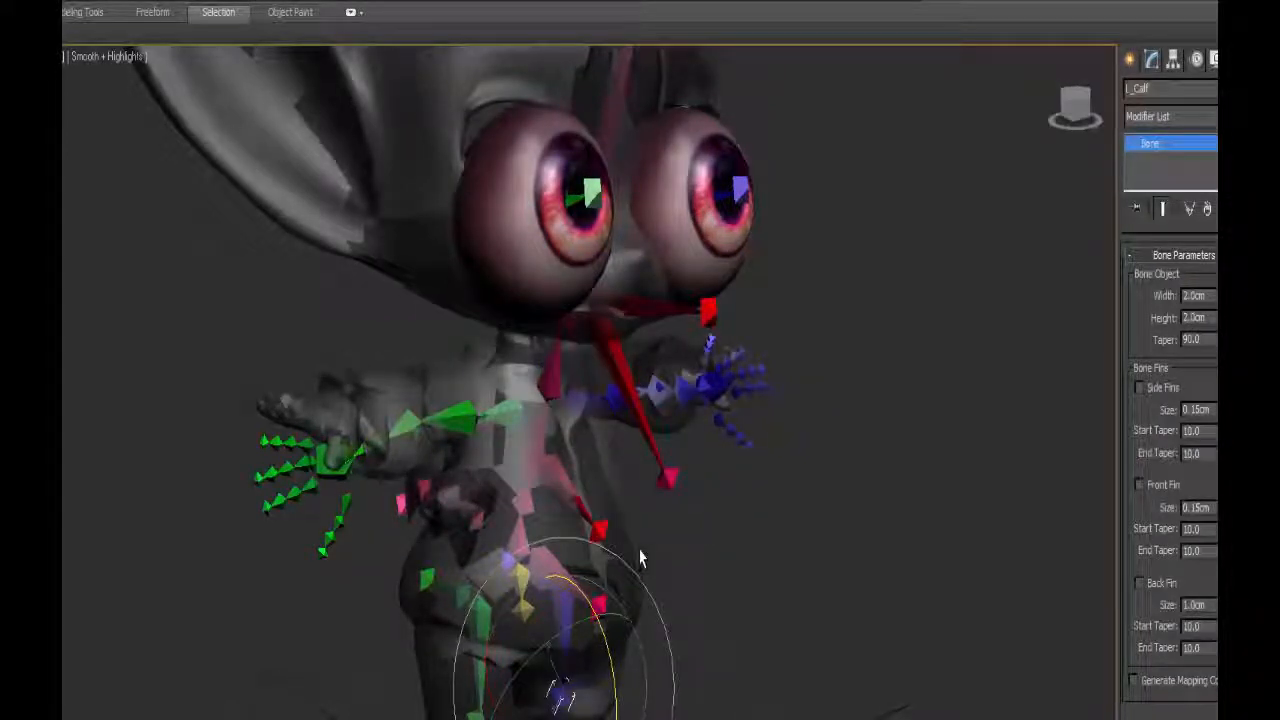
pyautogui.hotkey('ctrl', 'a')
pyautogui.keyDown('alt'); pyautogui.rightClick(542, 514); pyautogui.keyUp('alt')
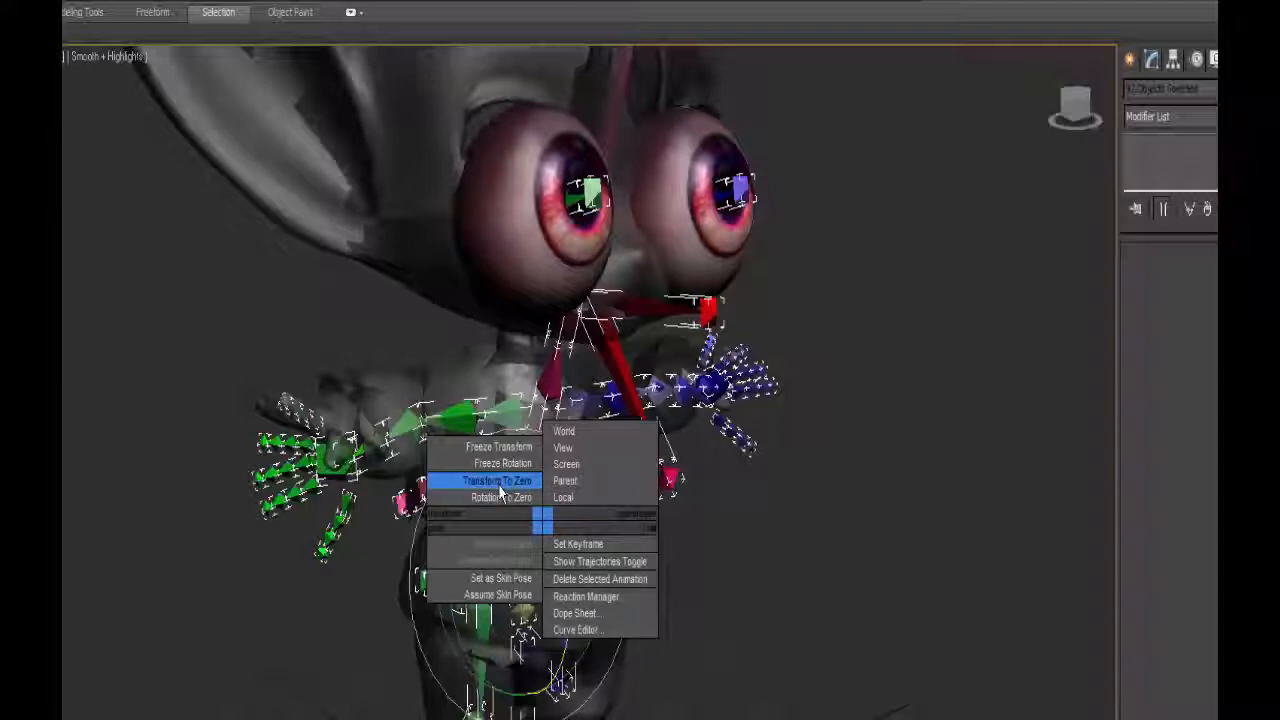
pyautogui.click(500, 490)
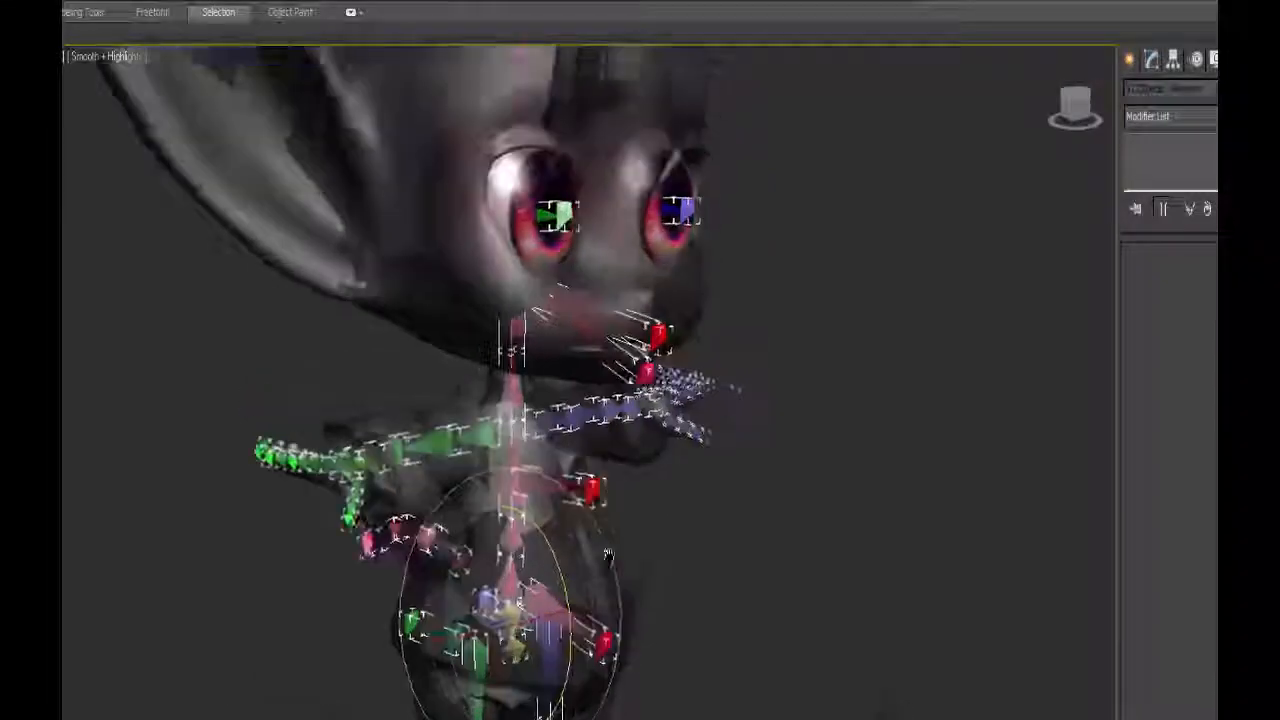
# Examine the character's eyes, eyelid and eyebrow areas and facial bones from several angles.
pyautogui.moveTo(582, 290); pyautogui.dragTo(502, 442, button='middle')
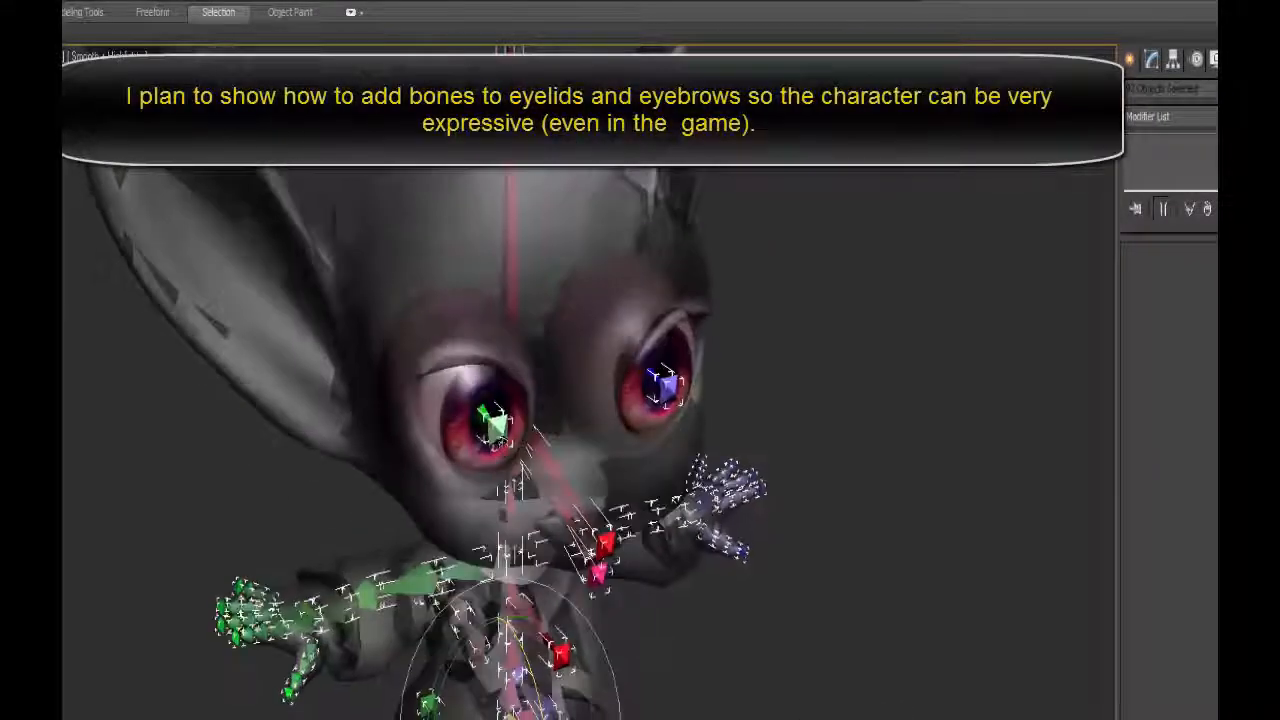
pyautogui.keyDown('alt'); pyautogui.moveTo(490, 372); pyautogui.dragTo(537, 287, button='middle'); pyautogui.keyUp('alt')
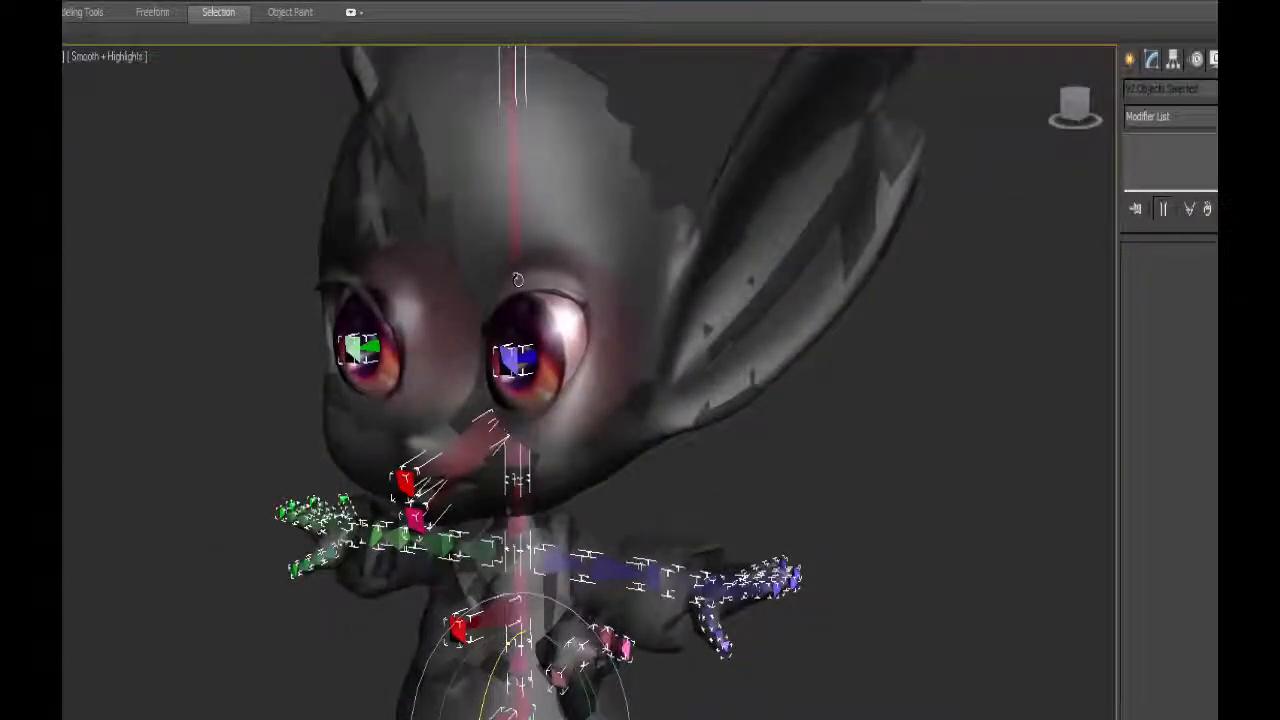
pyautogui.keyDown('alt'); pyautogui.moveTo(517, 280); pyautogui.dragTo(524, 320, button='middle'); pyautogui.keyUp('alt')
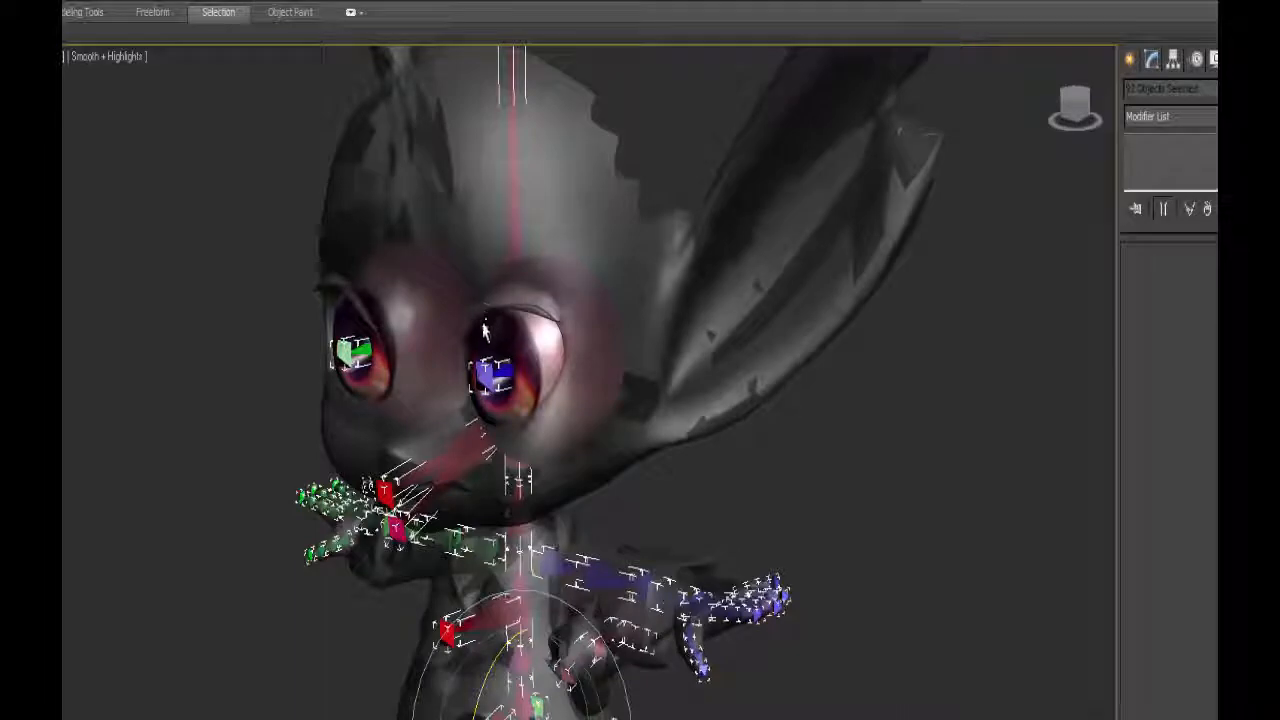
pyautogui.keyDown('alt'); pyautogui.moveTo(537, 320); pyautogui.dragTo(600, 437, button='middle'); pyautogui.keyUp('alt')
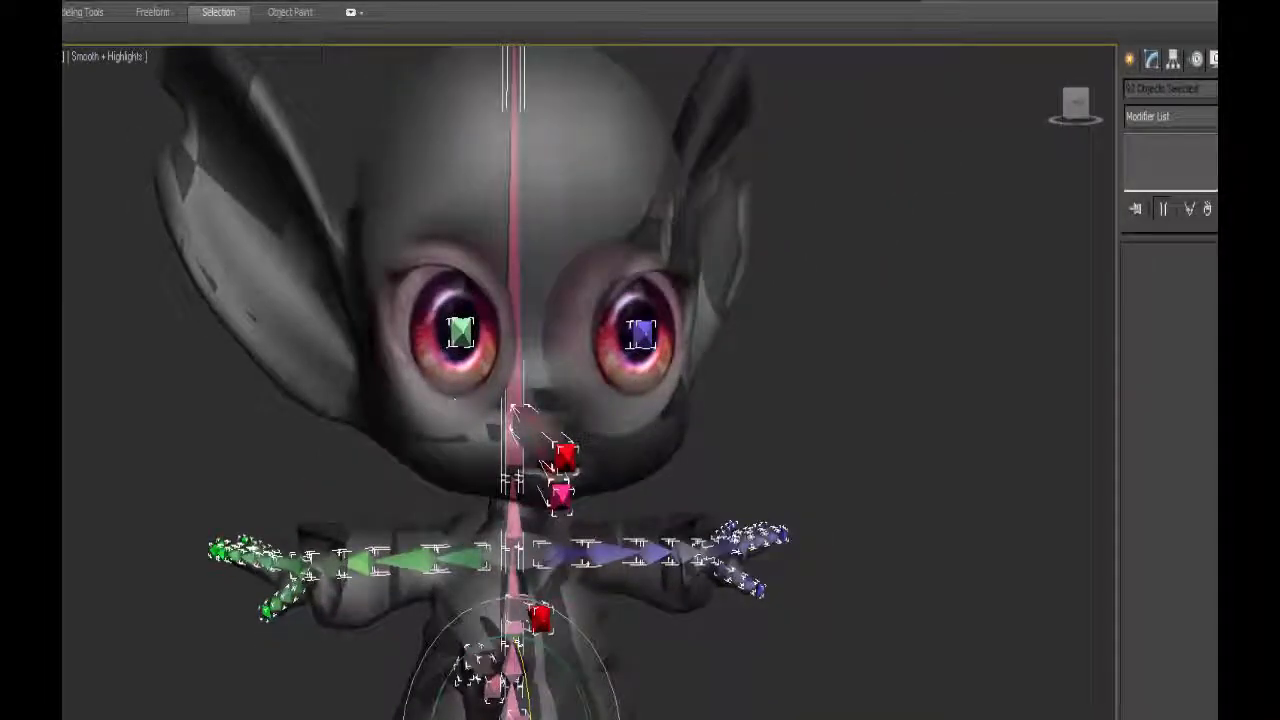
pyautogui.moveTo(543, 363)
pyautogui.keyDown('alt'); pyautogui.mouseDown(button='middle')
pyautogui.moveTo(537, 400)
pyautogui.moveTo(574, 380)
pyautogui.moveTo(560, 372)
pyautogui.moveTo(622, 345)
pyautogui.moveTo(563, 354)
pyautogui.mouseUp(button='middle'); pyautogui.keyUp('alt')
pyautogui.scroll(4, 563, 354)
pyautogui.scroll(-4, 560, 350)
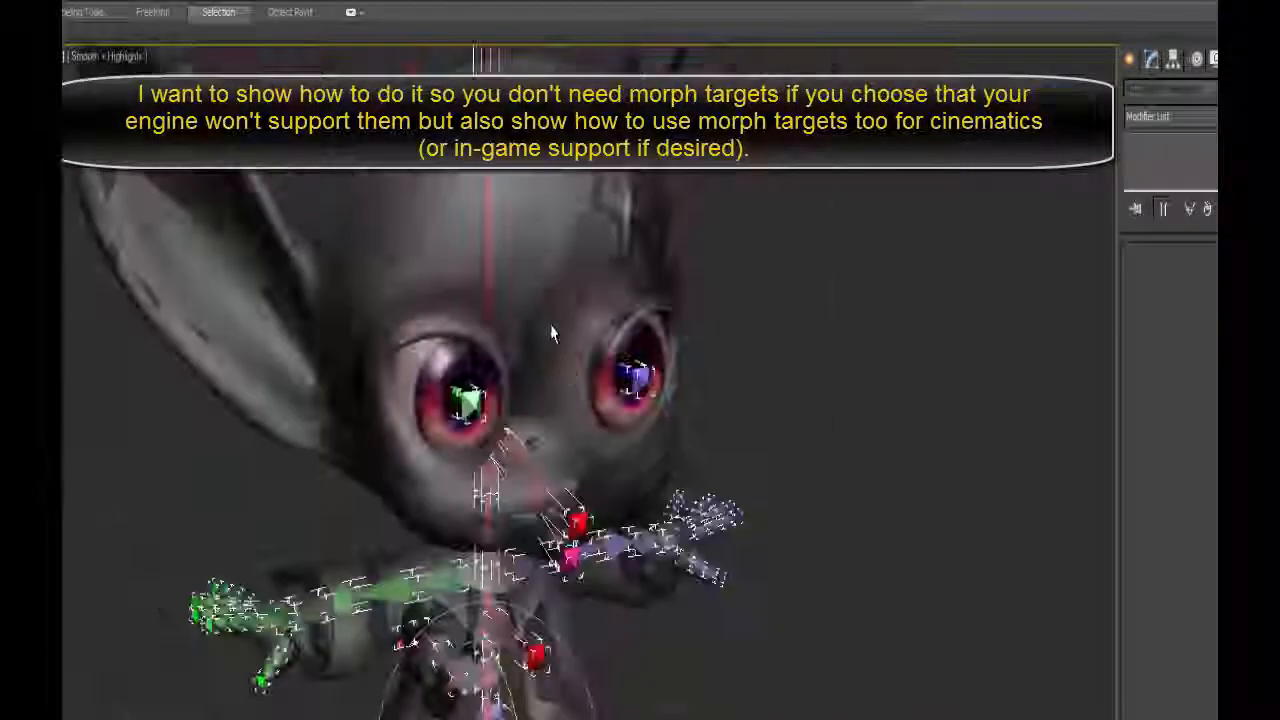
pyautogui.keyDown('alt'); pyautogui.moveTo(563, 306); pyautogui.dragTo(558, 338, button='middle'); pyautogui.keyUp('alt')
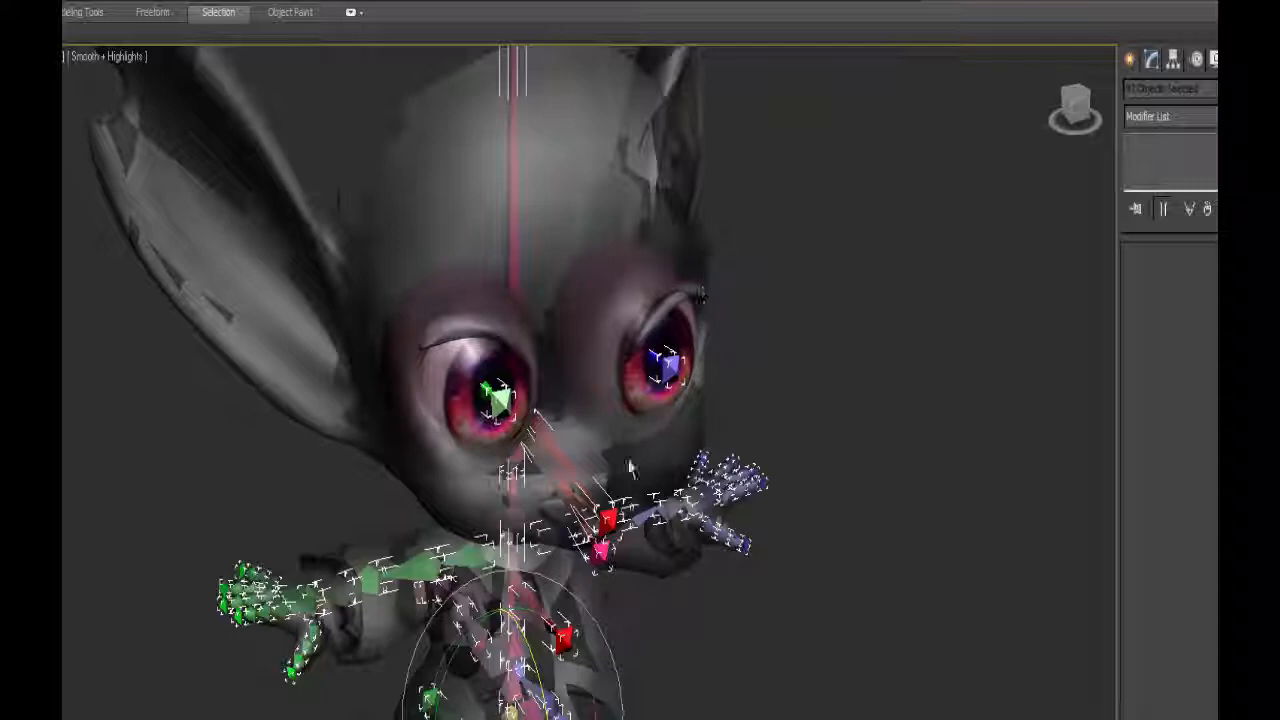
pyautogui.keyDown('alt'); pyautogui.moveTo(618, 432); pyautogui.dragTo(474, 280, button='middle'); pyautogui.keyUp('alt')
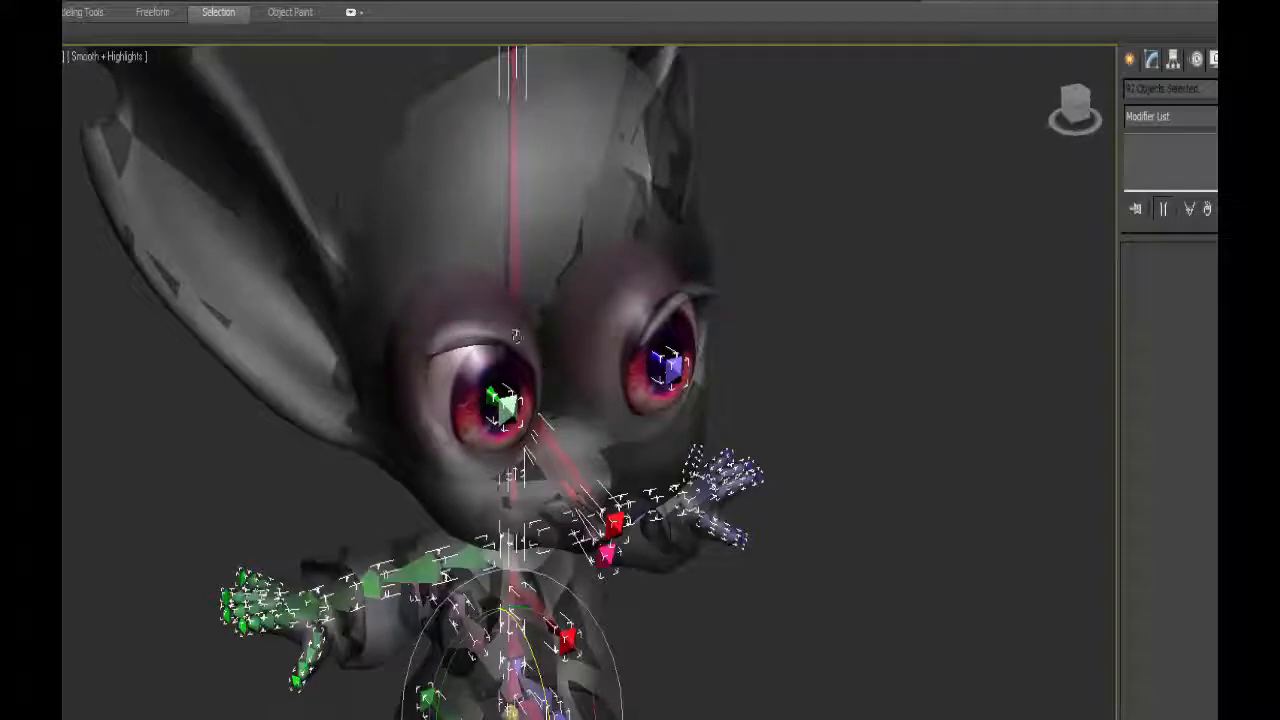
pyautogui.keyDown('alt'); pyautogui.moveTo(516, 336); pyautogui.dragTo(541, 343, button='middle'); pyautogui.keyUp('alt')
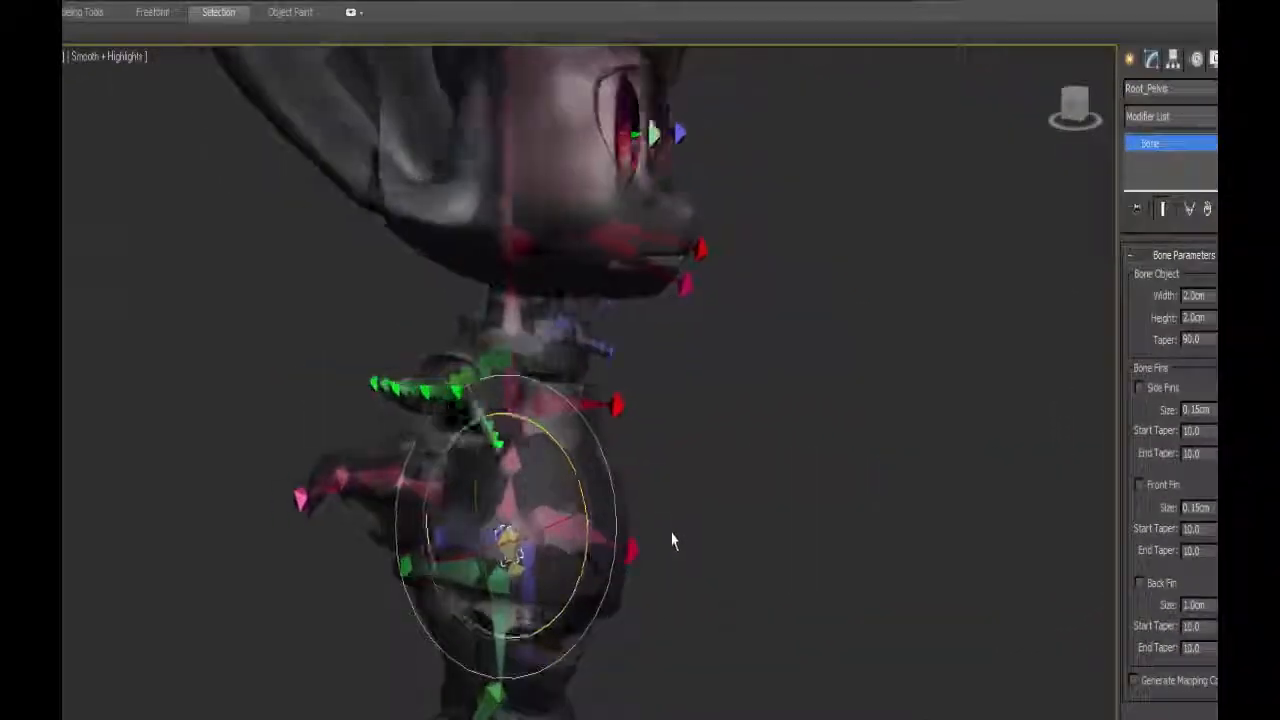
# Examine the skeleton's torso, arms and legs from several angles and select the Head mesh.
pyautogui.keyDown('alt'); pyautogui.moveTo(673, 541); pyautogui.dragTo(628, 519, button='middle'); pyautogui.keyUp('alt')
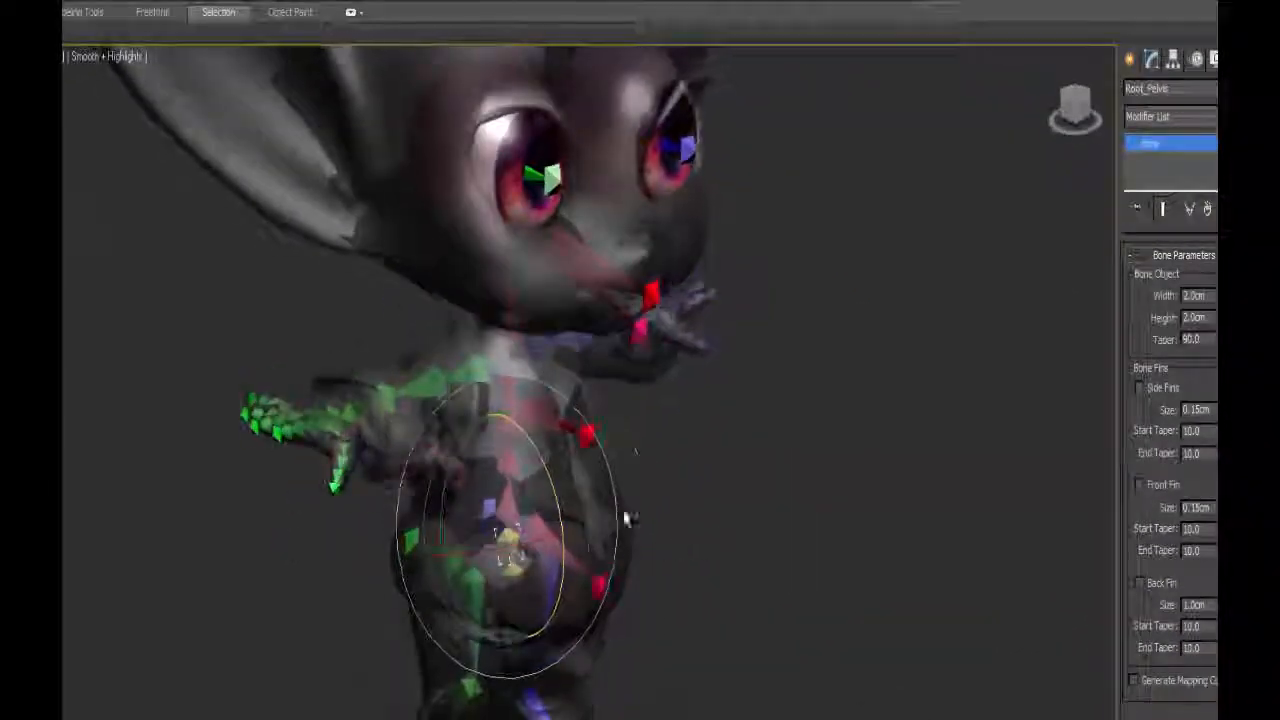
pyautogui.moveTo(682, 480); pyautogui.dragTo(584, 475, button='middle')
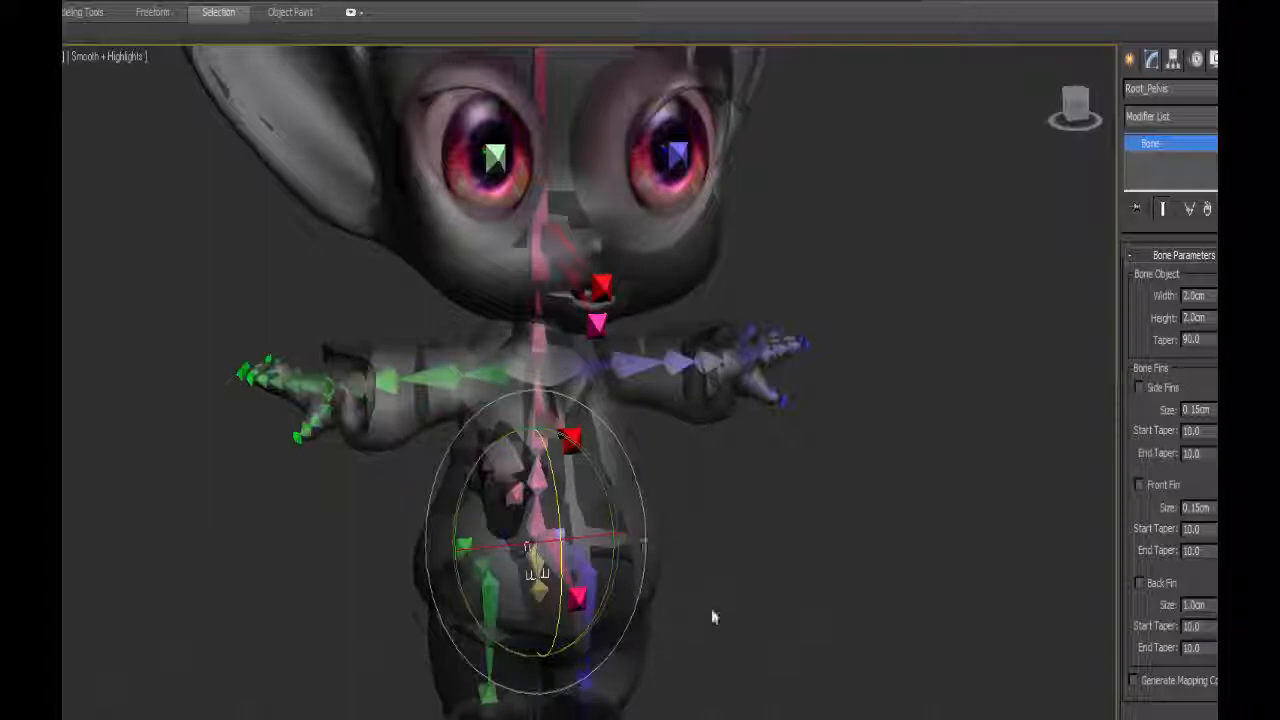
pyautogui.moveTo(713, 617)
pyautogui.keyDown('alt'); pyautogui.mouseDown(button='middle')
pyautogui.moveTo(749, 614)
pyautogui.moveTo(731, 623)
pyautogui.mouseUp(button='middle'); pyautogui.keyUp('alt')
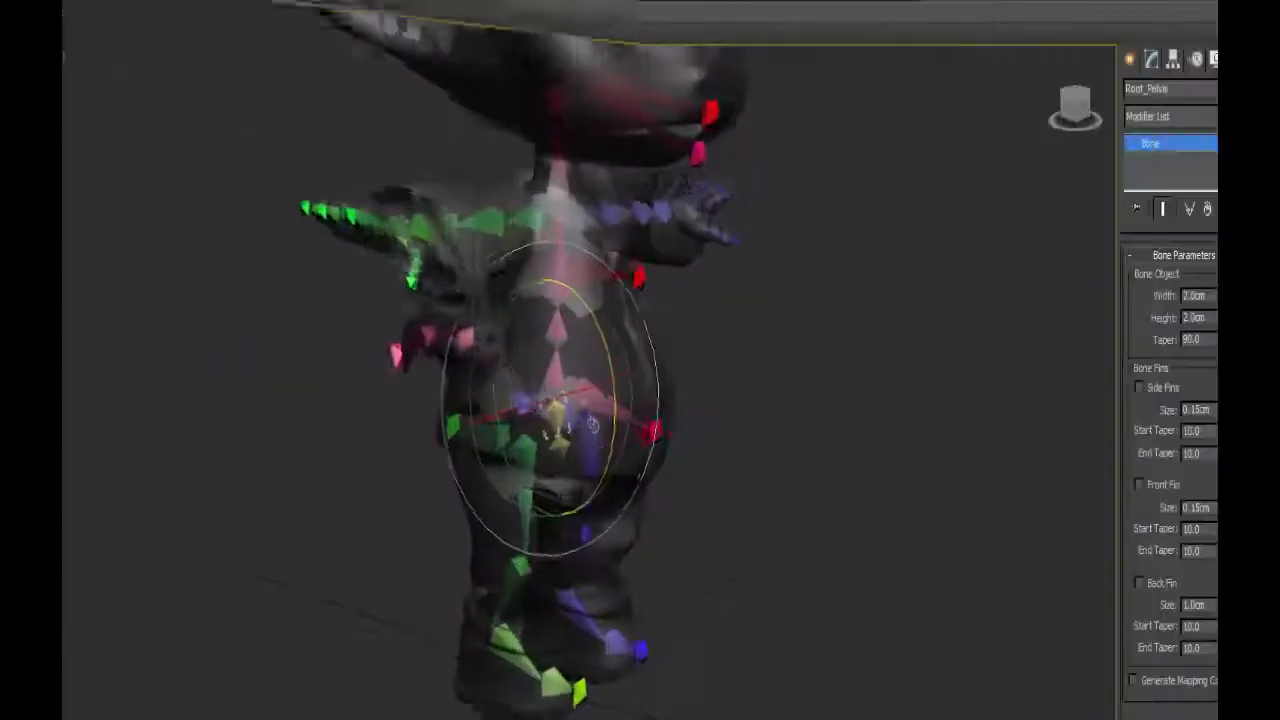
pyautogui.keyDown('alt'); pyautogui.moveTo(640, 405); pyautogui.dragTo(653, 407, button='middle'); pyautogui.keyUp('alt')
pyautogui.keyDown('alt'); pyautogui.moveTo(690, 571); pyautogui.dragTo(637, 576, button='middle'); pyautogui.keyUp('alt')
pyautogui.keyDown('alt'); pyautogui.moveTo(610, 394); pyautogui.dragTo(622, 394, button='middle'); pyautogui.keyUp('alt')
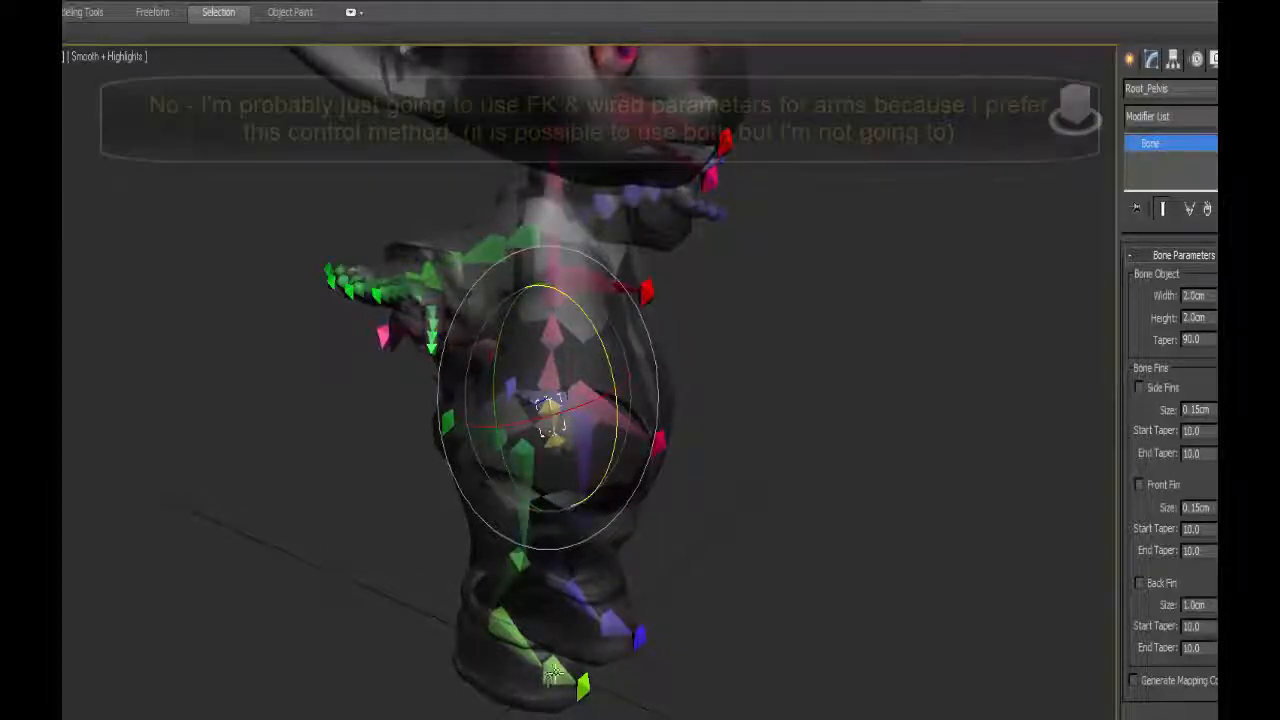
pyautogui.keyDown('alt'); pyautogui.moveTo(632, 533); pyautogui.dragTo(603, 632, button='middle'); pyautogui.keyUp('alt')
pyautogui.scroll(-4, 603, 632)
pyautogui.moveTo(600, 450); pyautogui.dragTo(605, 635, button='middle')
pyautogui.click(575, 300)
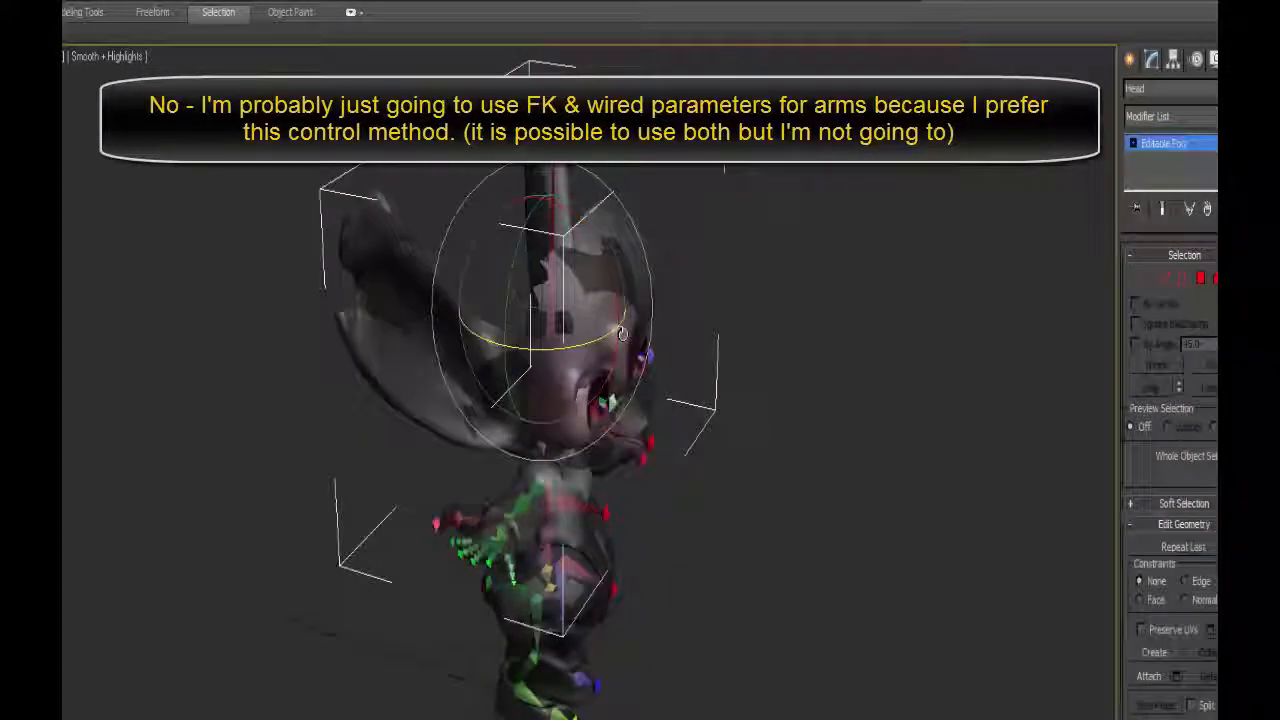
# Draw a chain of three bones with an end bone from the ear's base up to its tip in the side view.
pyautogui.keyDown('alt'); pyautogui.moveTo(580, 300); pyautogui.dragTo(659, 304, button='middle'); pyautogui.keyUp('alt')
pyautogui.press('z')
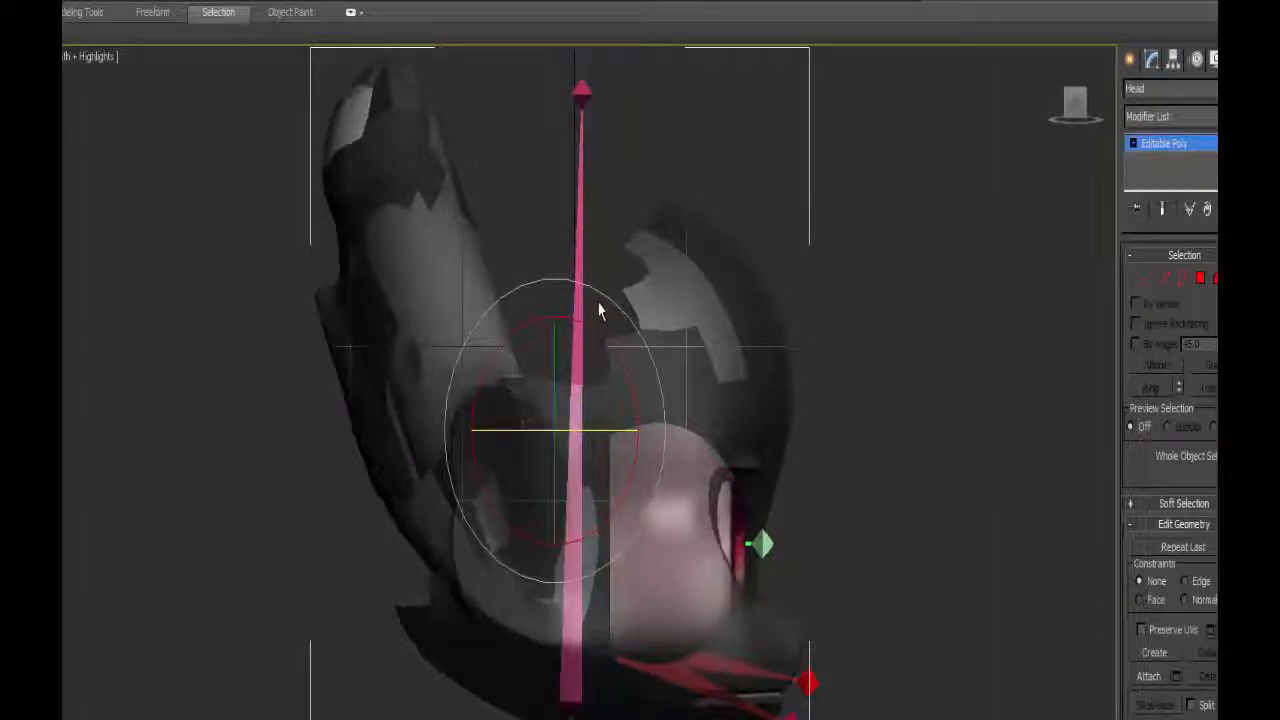
pyautogui.click(288, 3)
pyautogui.click(308, 311)
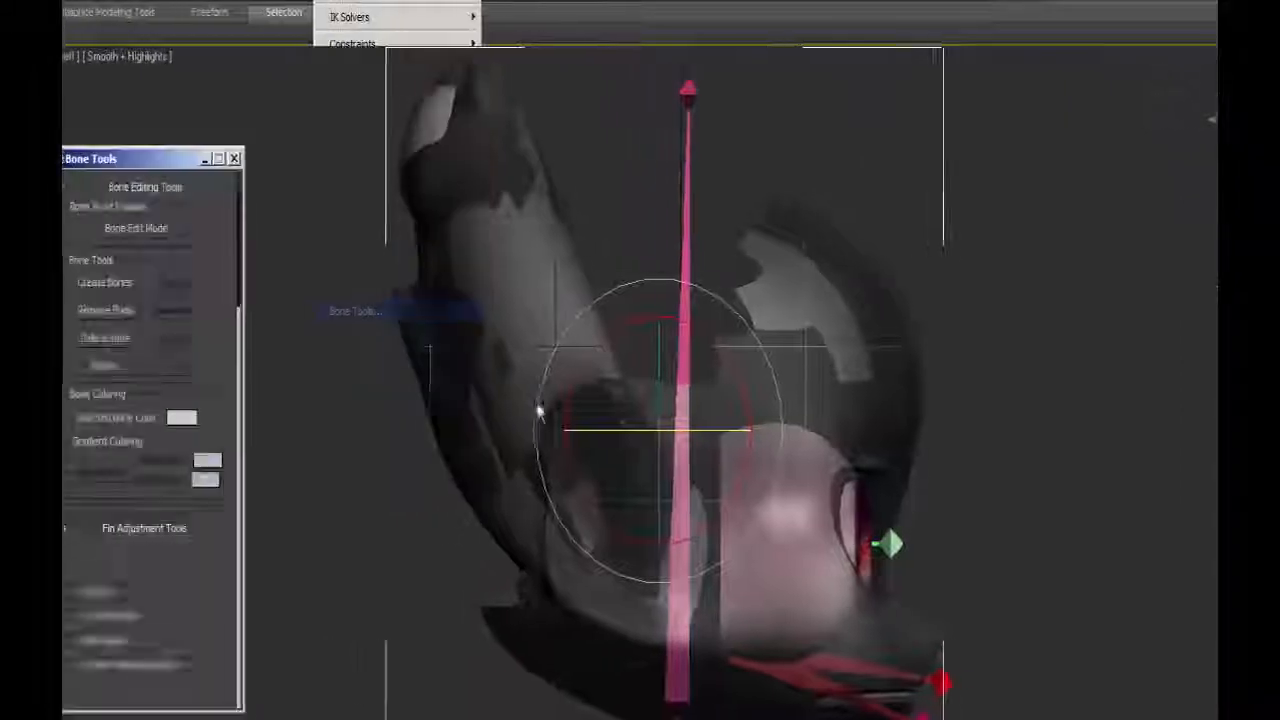
pyautogui.click(111, 283)
pyautogui.click(653, 547)
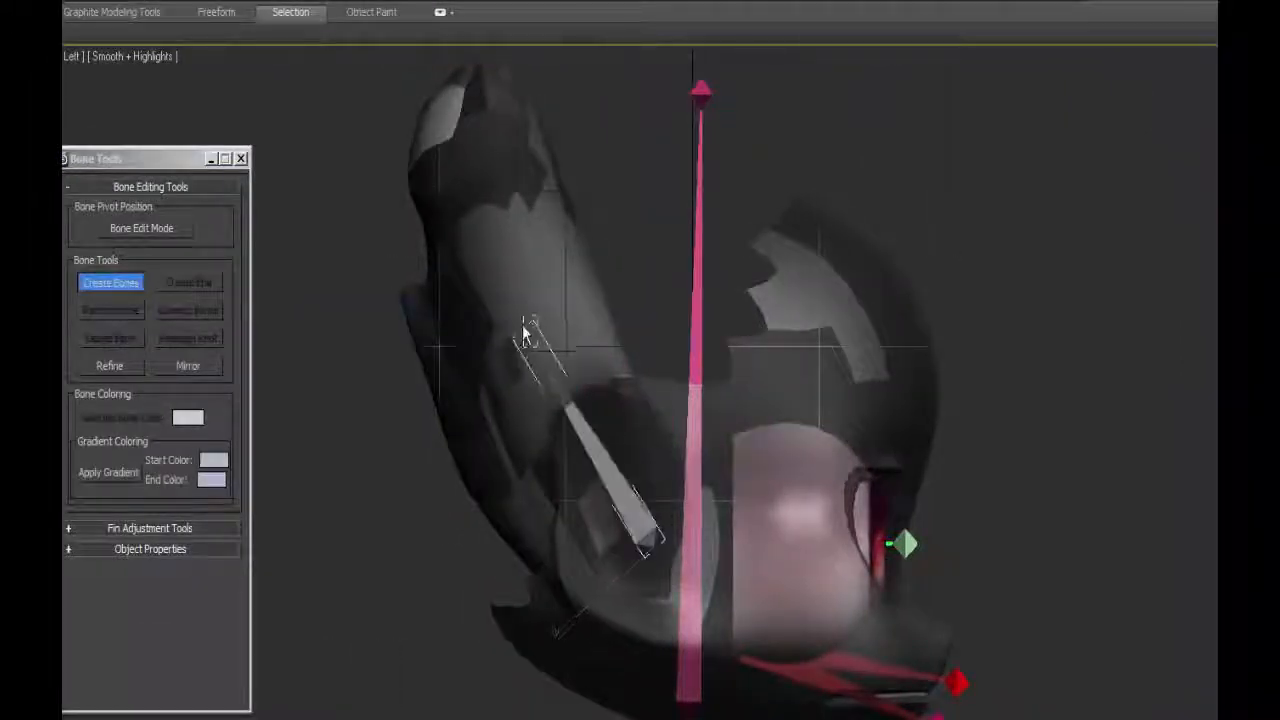
pyautogui.click(540, 378)
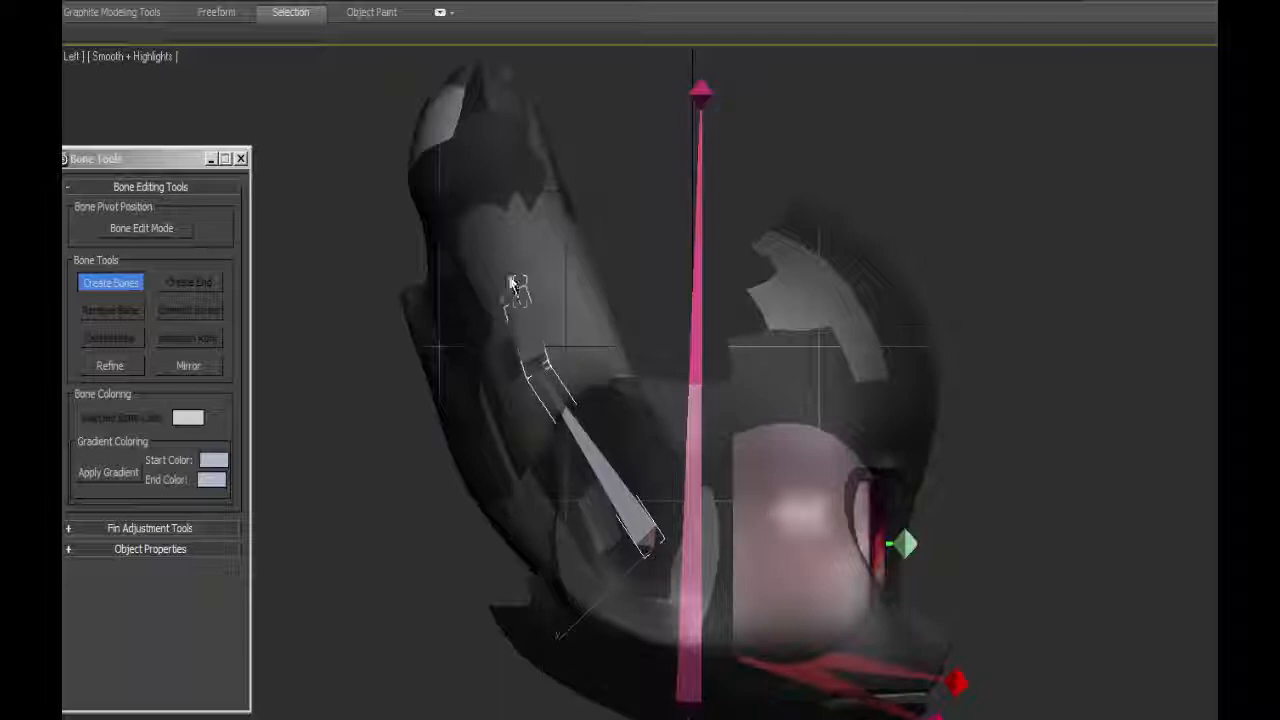
pyautogui.click(490, 213)
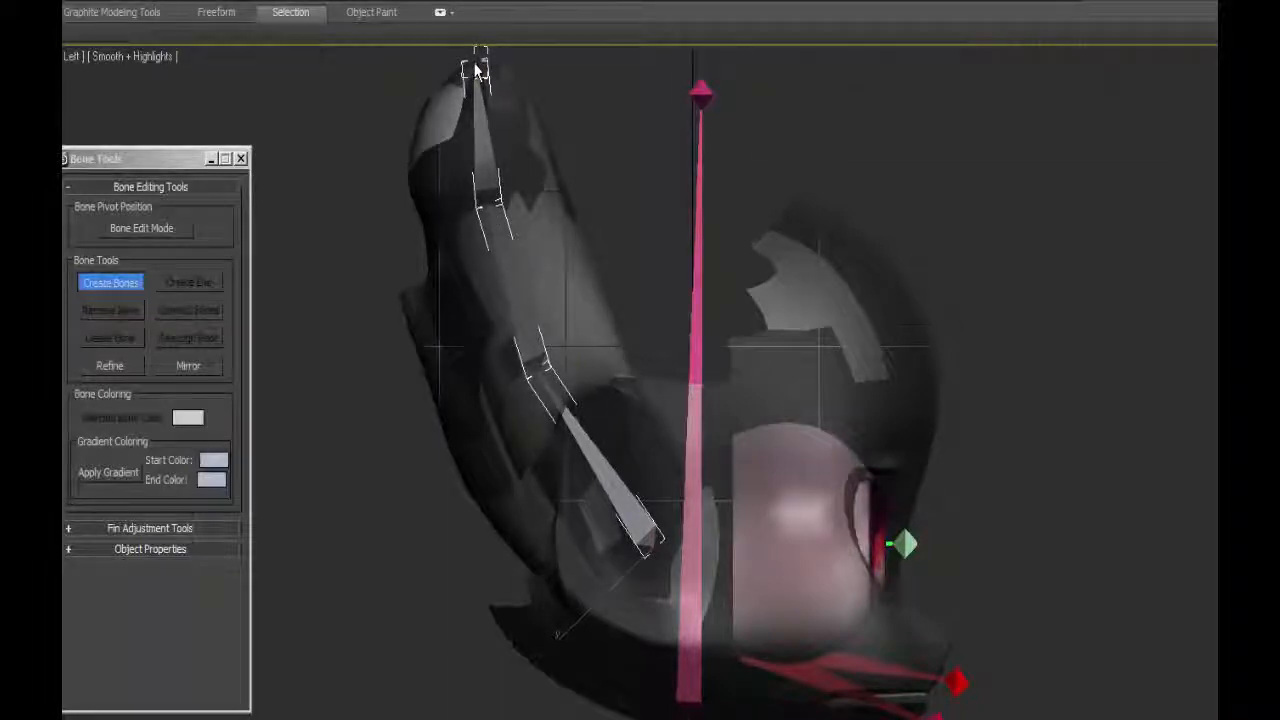
pyautogui.rightClick(476, 66)
# Restrict selection to geometry and freeze the head, body and both eye meshes.
pyautogui.moveTo(620, 314); pyautogui.dragTo(677, 382, button='middle')
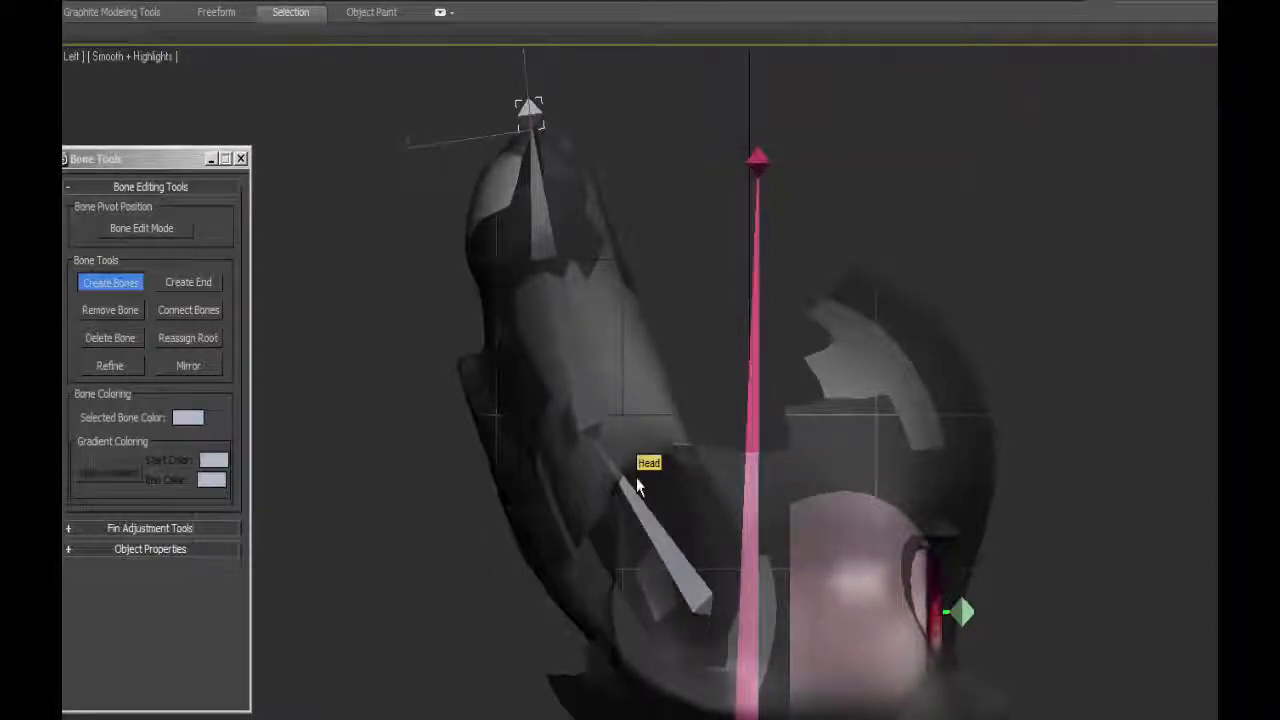
pyautogui.press('f')
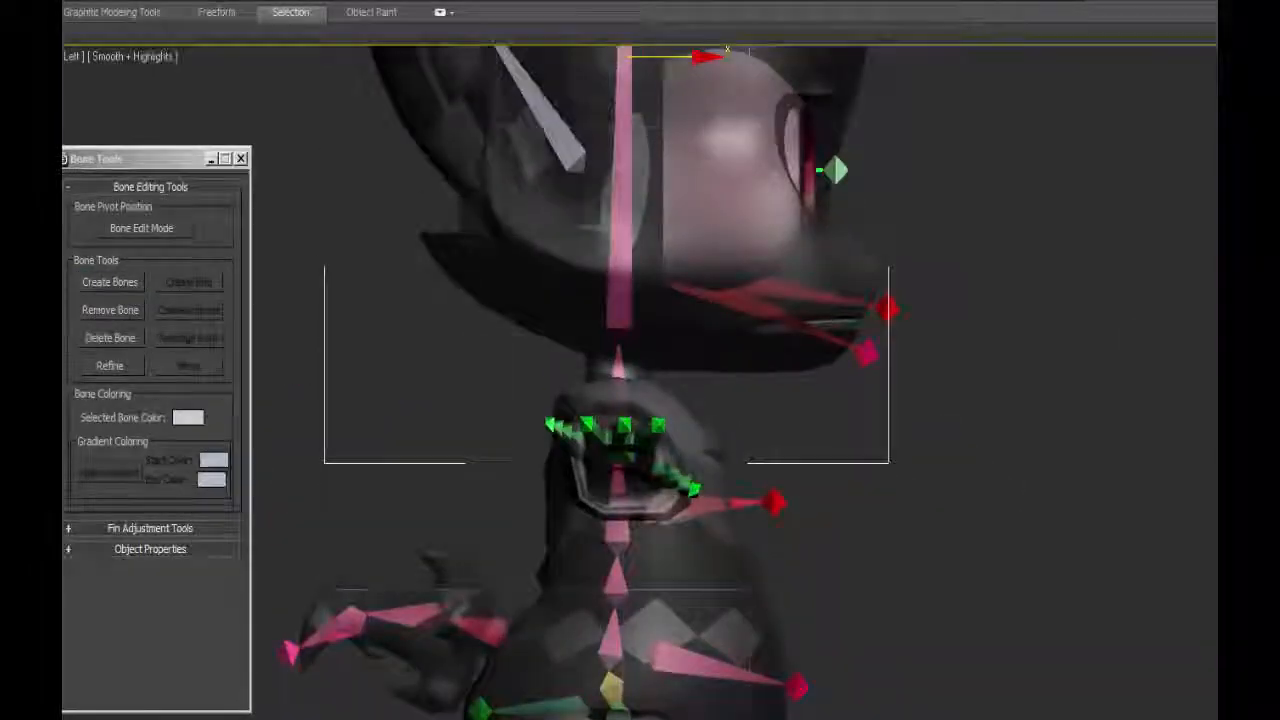
pyautogui.click(163, 4)
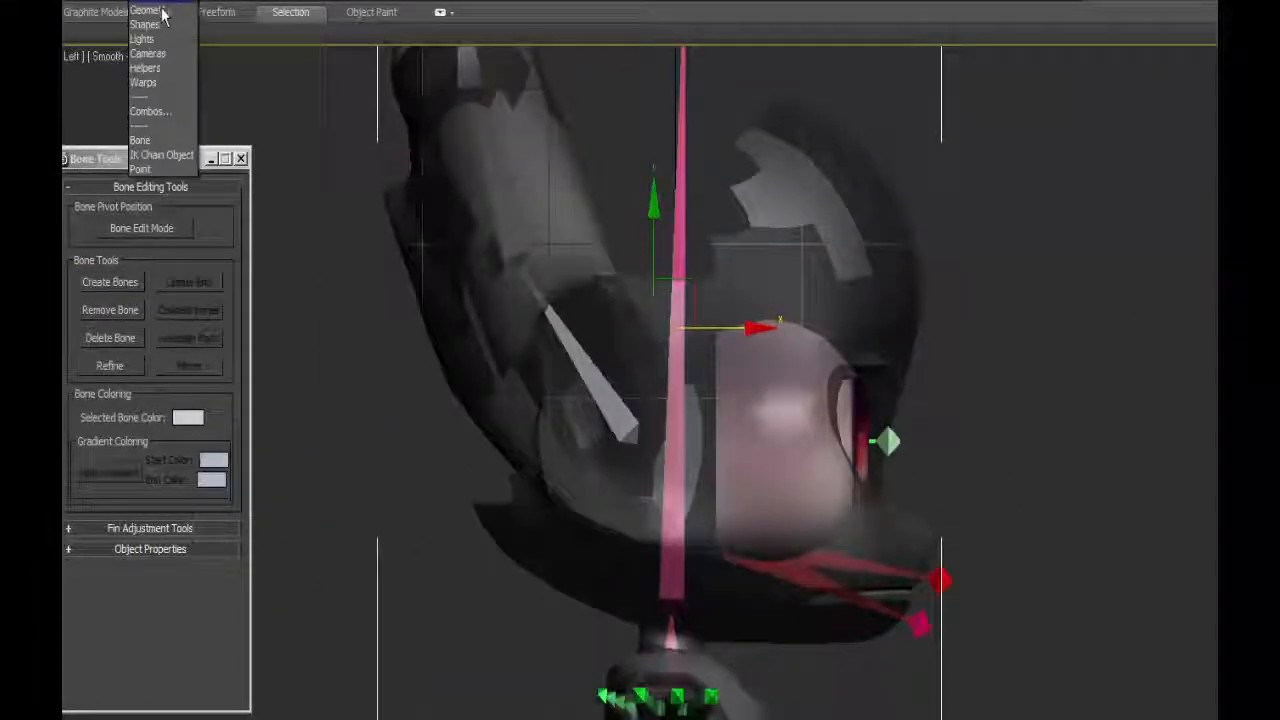
pyautogui.click(140, 140)
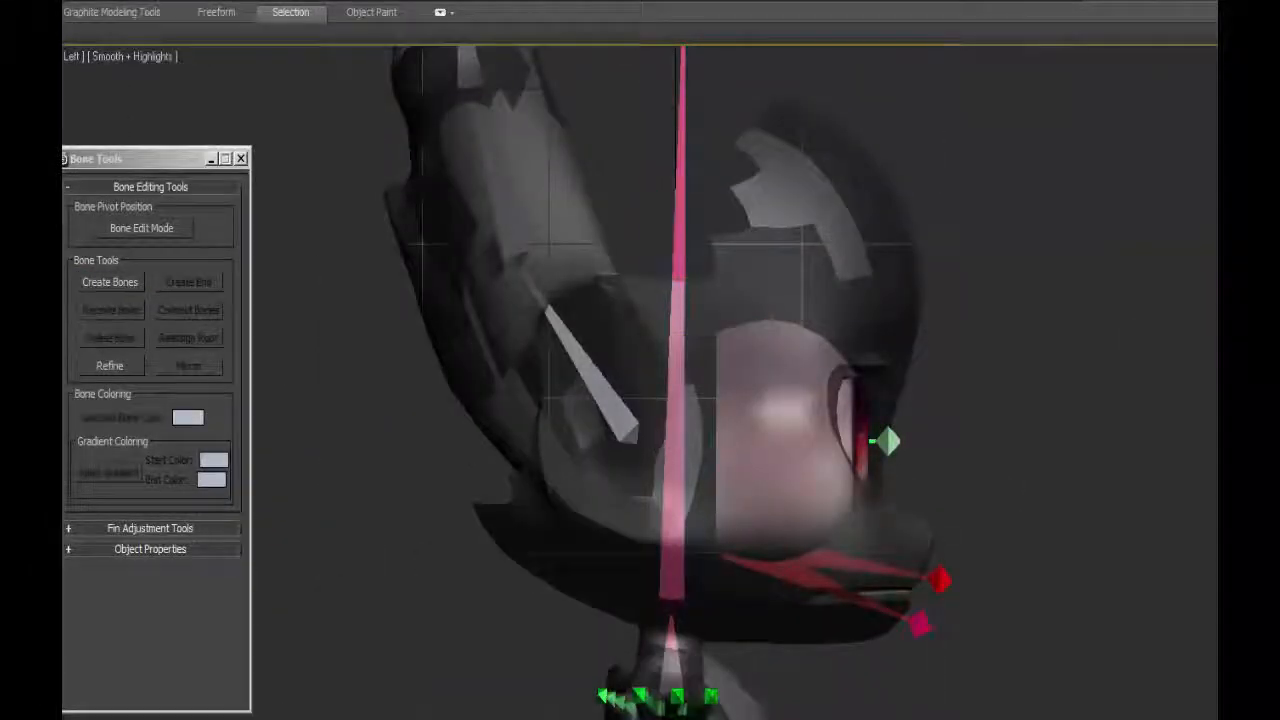
pyautogui.click(163, 6)
pyautogui.click(160, 4)
pyautogui.click(782, 231)
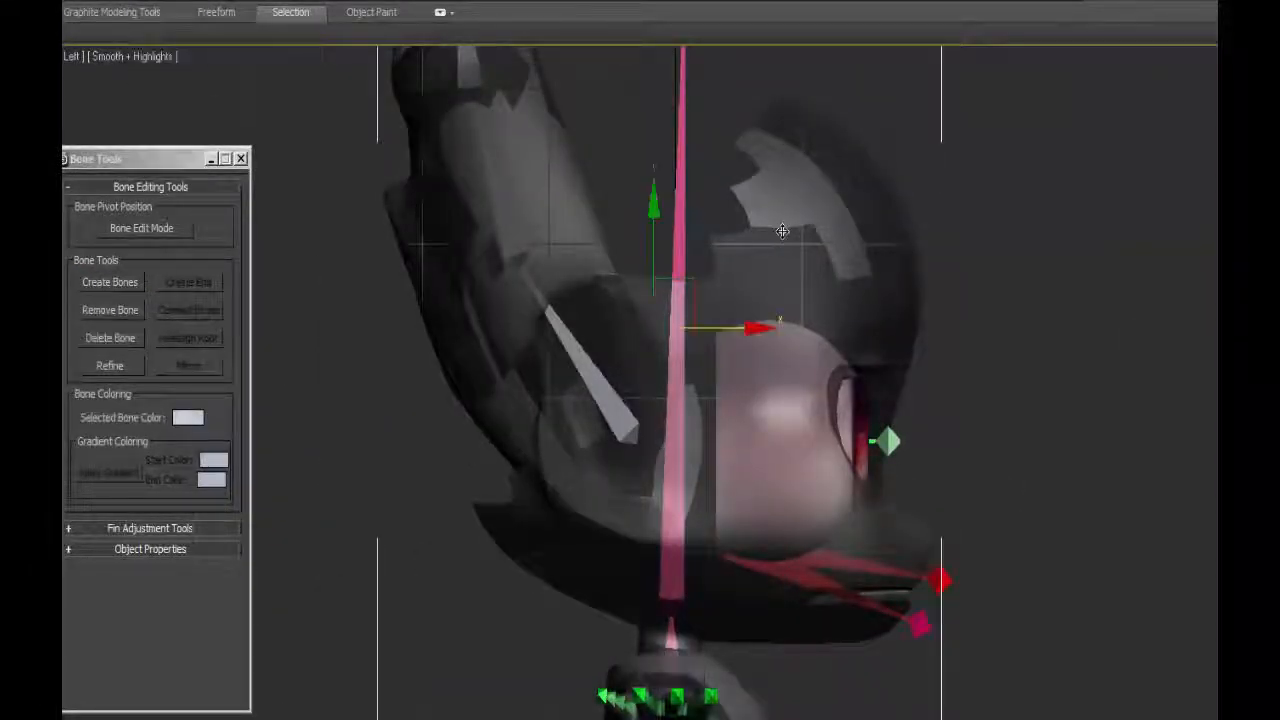
pyautogui.click(857, 436)
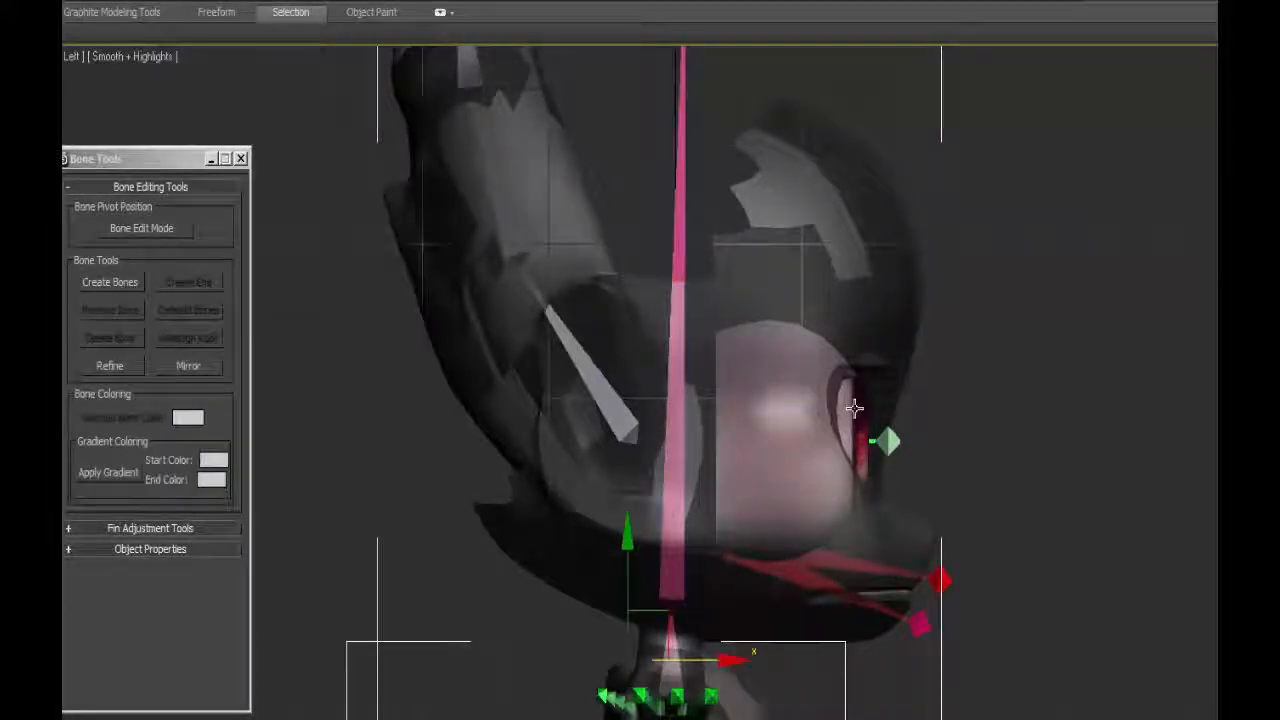
pyautogui.press('f')
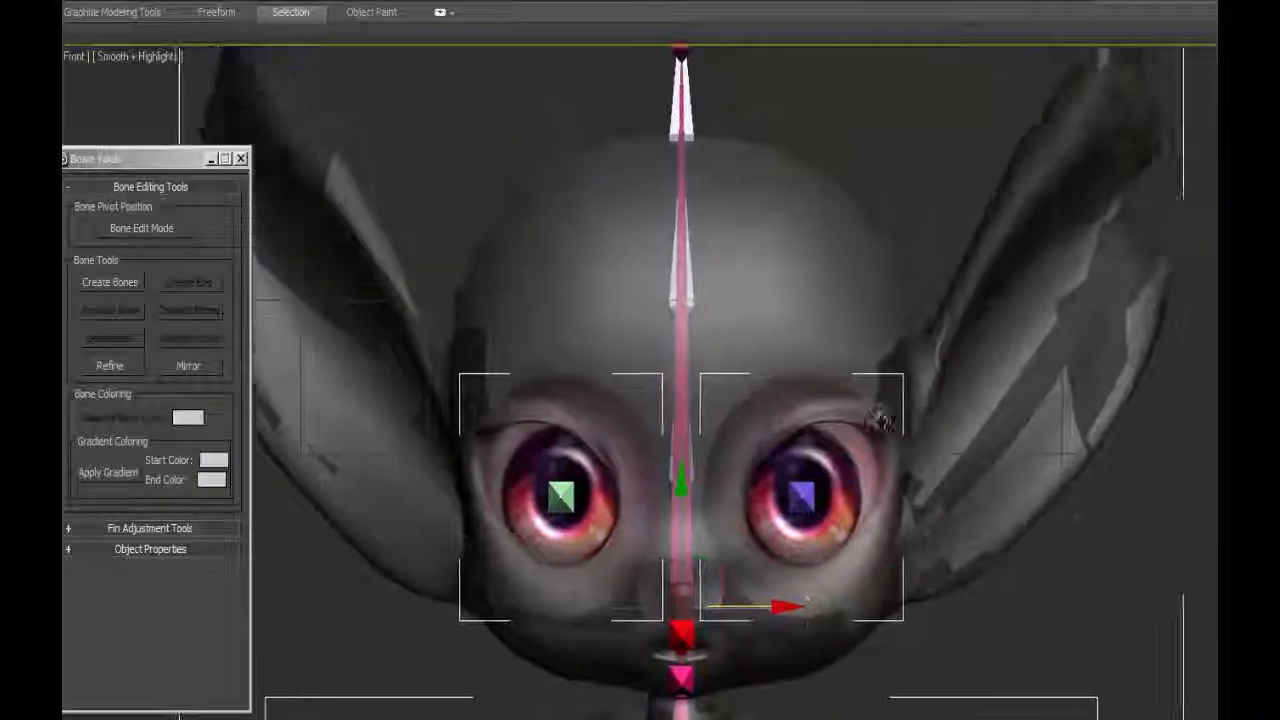
pyautogui.moveTo(882, 420); pyautogui.dragTo(921, 444, button='middle')
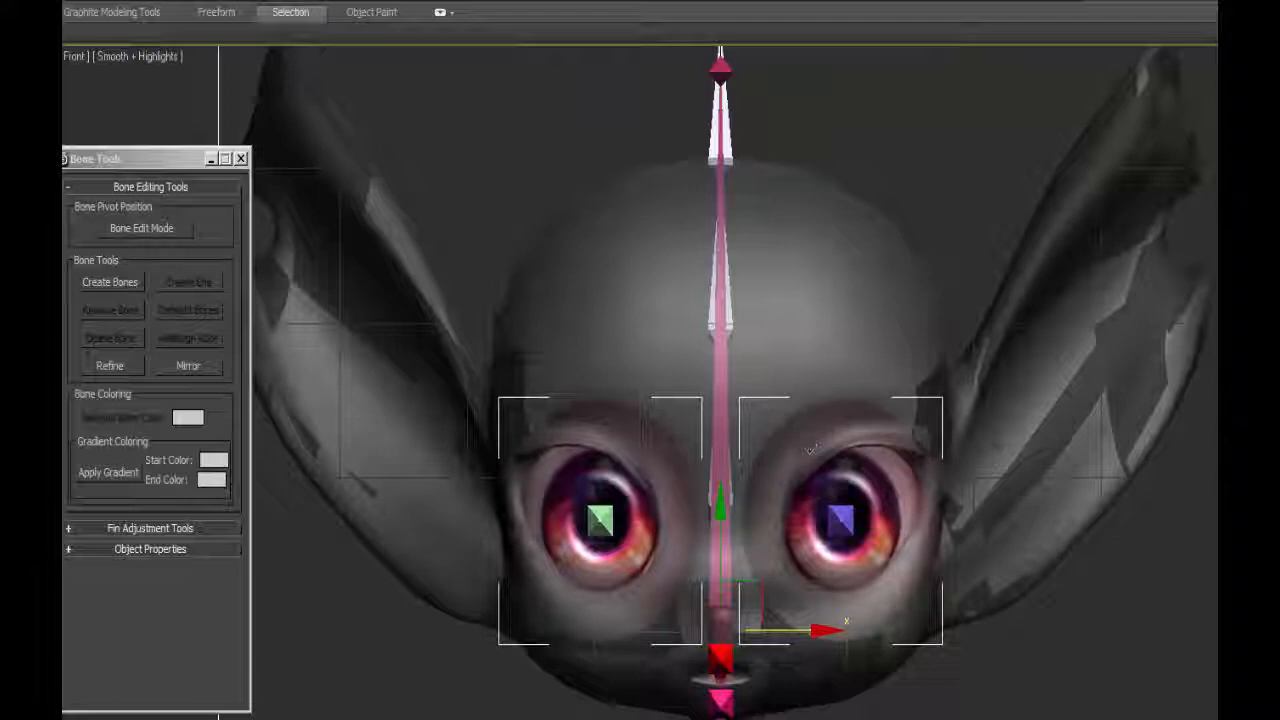
pyautogui.rightClick(773, 340)
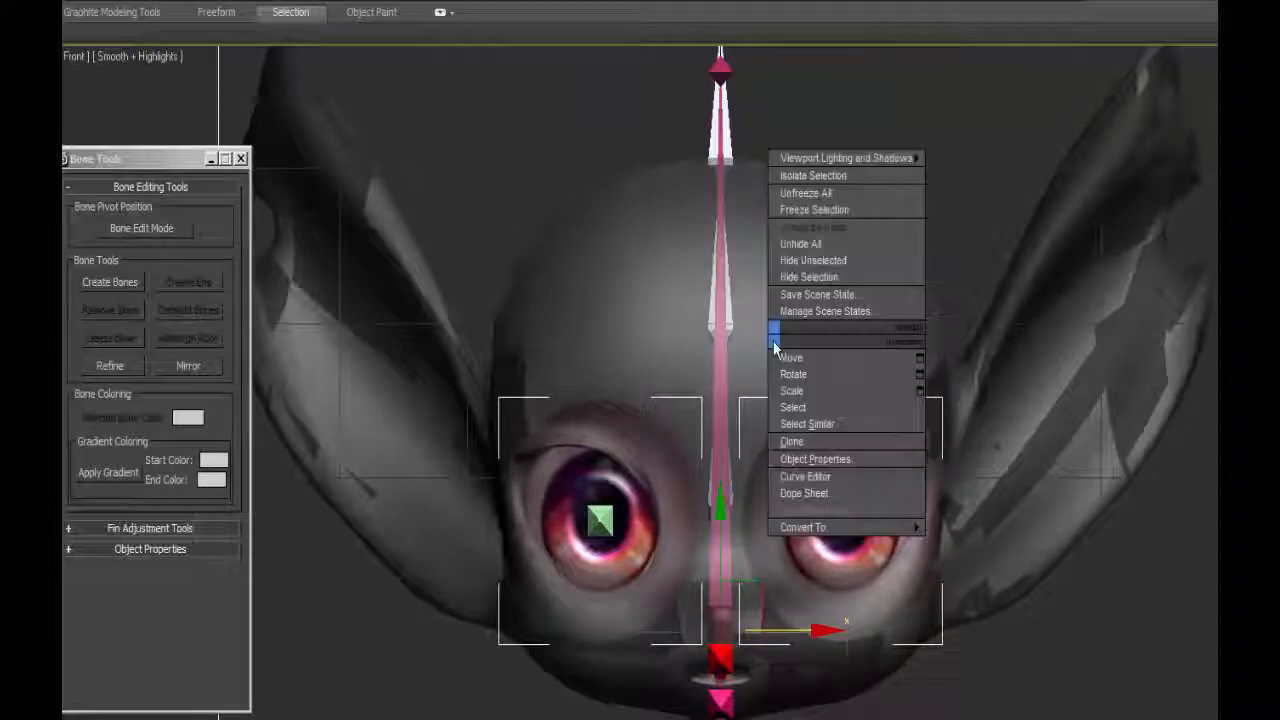
pyautogui.click(813, 212)
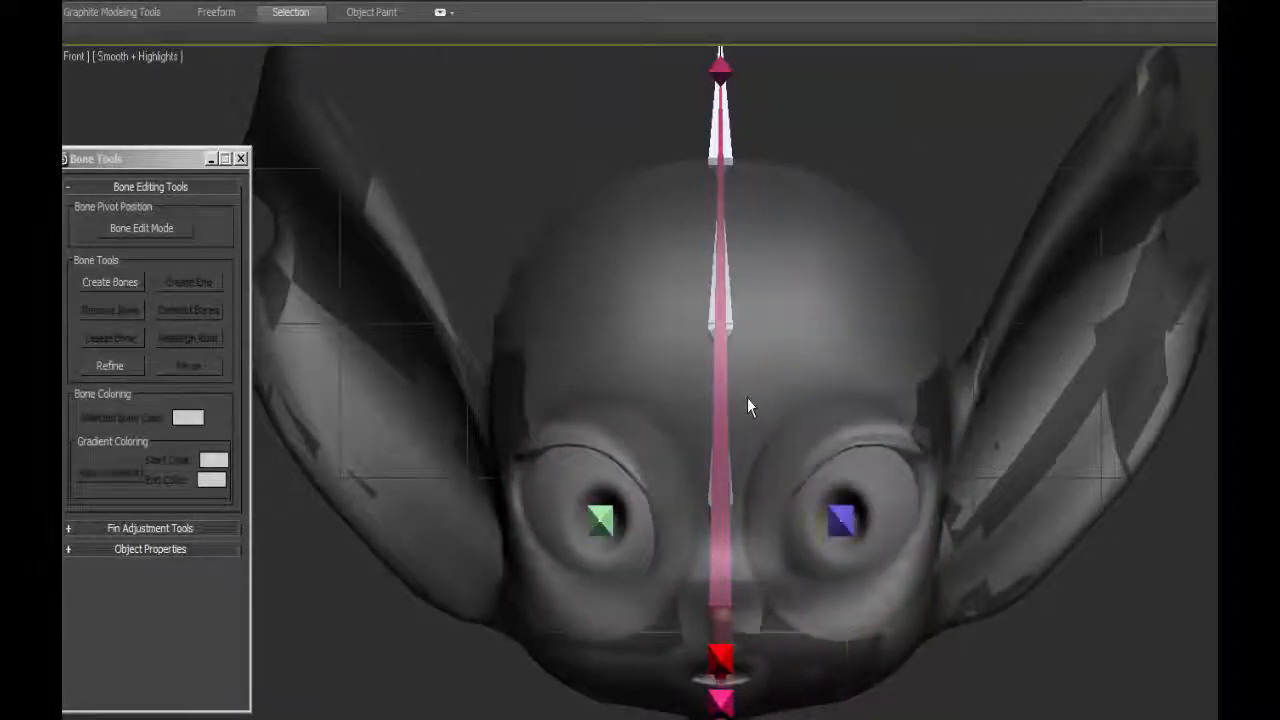
# Restrict selection to bones and move the new ear chain's root bone sideways to the base of the character's right ear.
pyautogui.press('l')
pyautogui.click(160, 1)
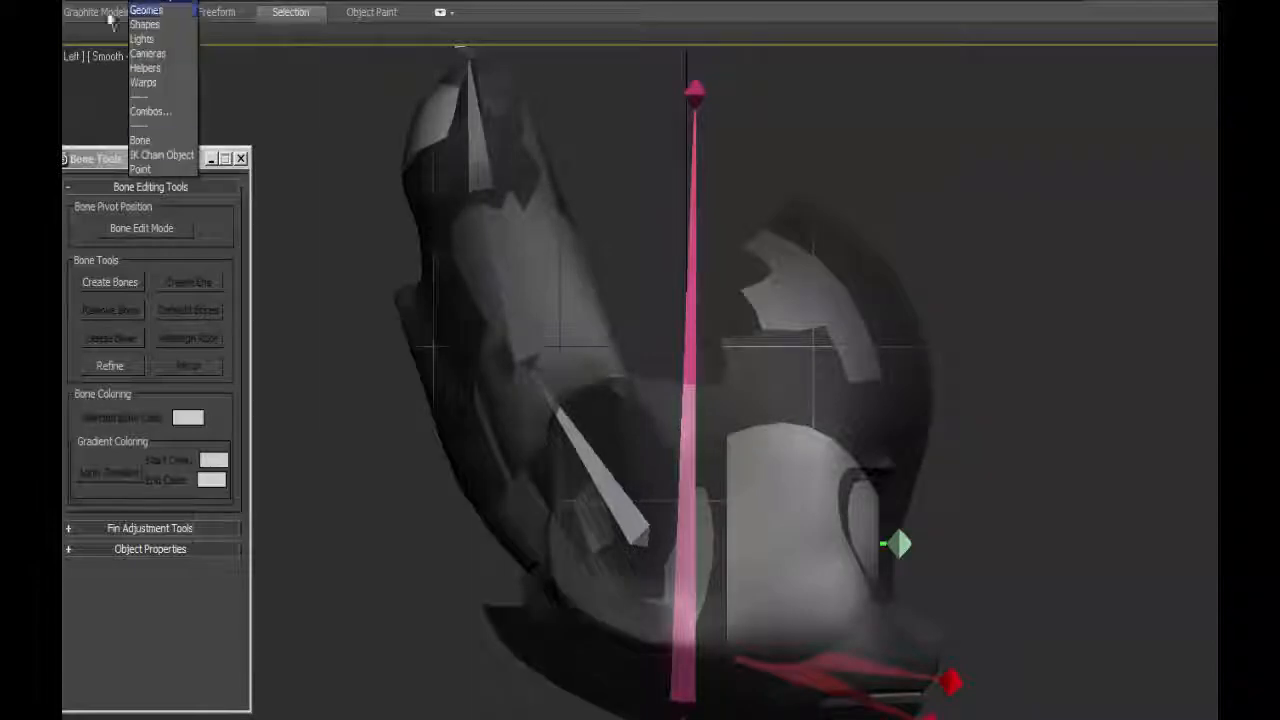
pyautogui.click(142, 142)
pyautogui.moveTo(702, 510); pyautogui.dragTo(660, 424, button='middle')
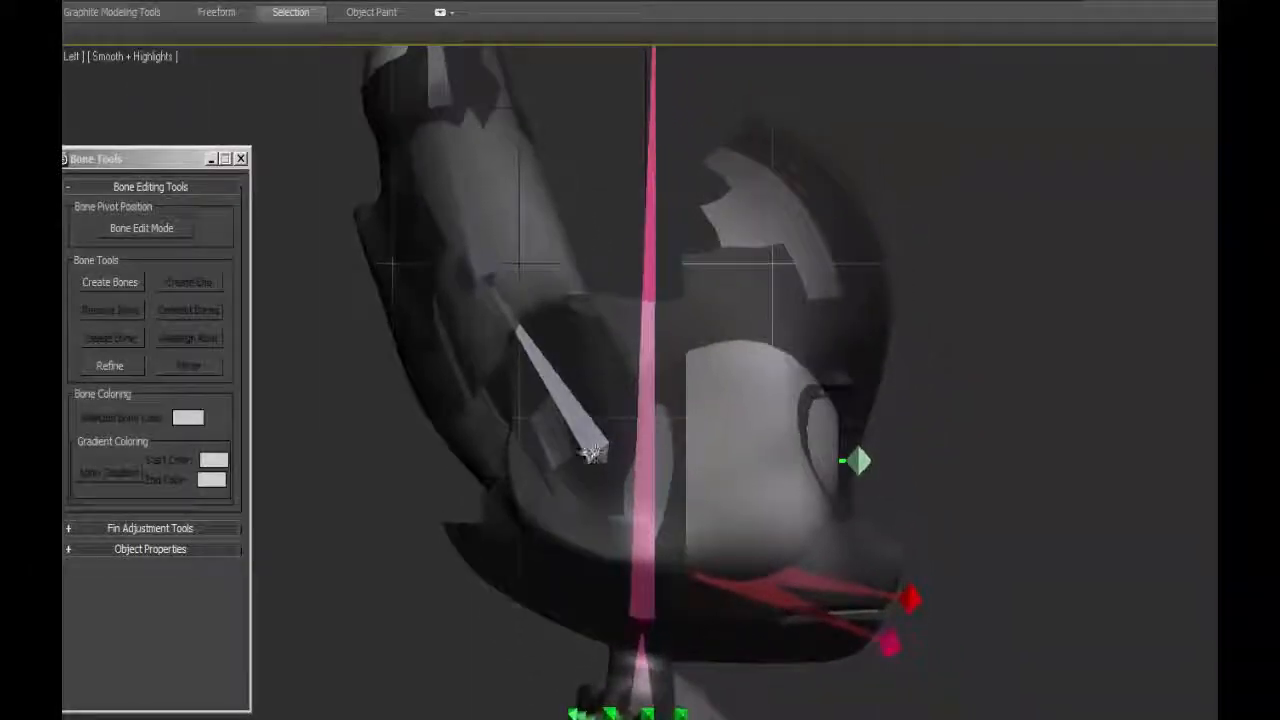
pyautogui.click(591, 450)
pyautogui.moveTo(576, 390); pyautogui.dragTo(619, 507, button='middle')
pyautogui.press('f')
pyautogui.moveTo(710, 420); pyautogui.dragTo(722, 719, button='middle')
pyautogui.moveTo(805, 494); pyautogui.dragTo(560, 520)
pyautogui.moveTo(548, 455); pyautogui.dragTo(562, 478)
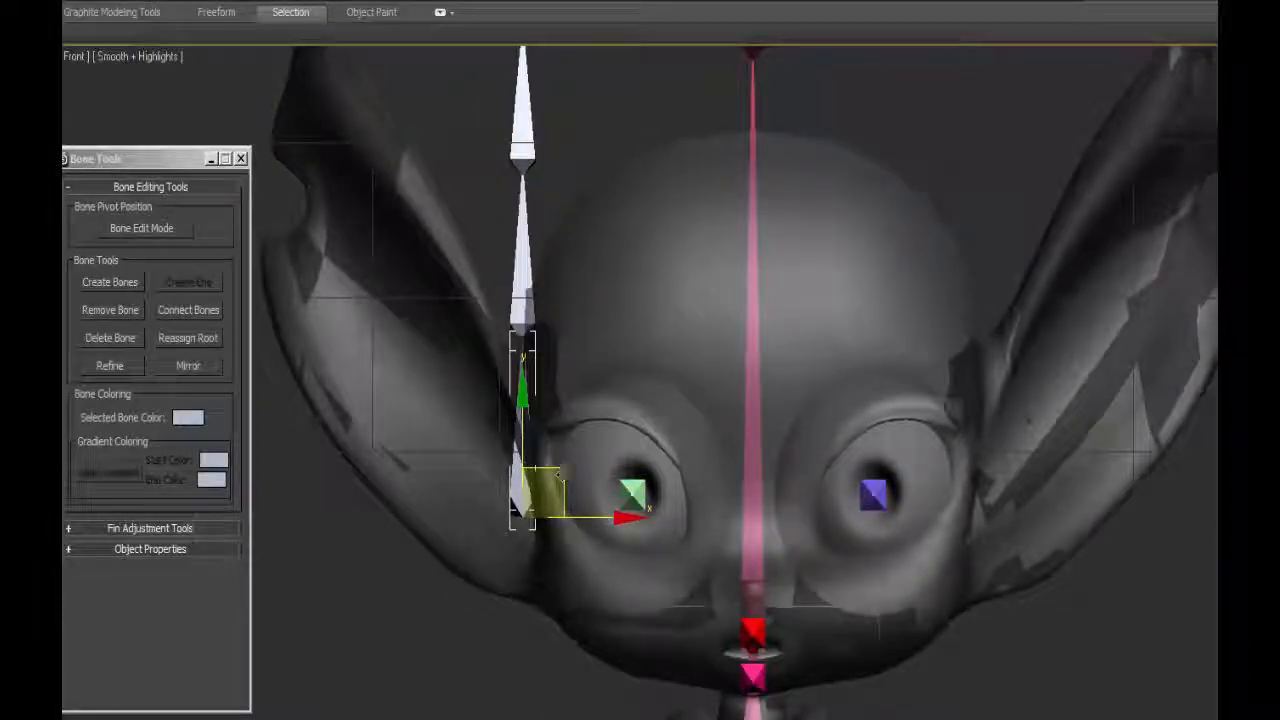
# Rotate the ear chain outward in the Screen coordinate system so that it follows the slope of the right ear.
pyautogui.press('e')
pyautogui.click(412, 2)
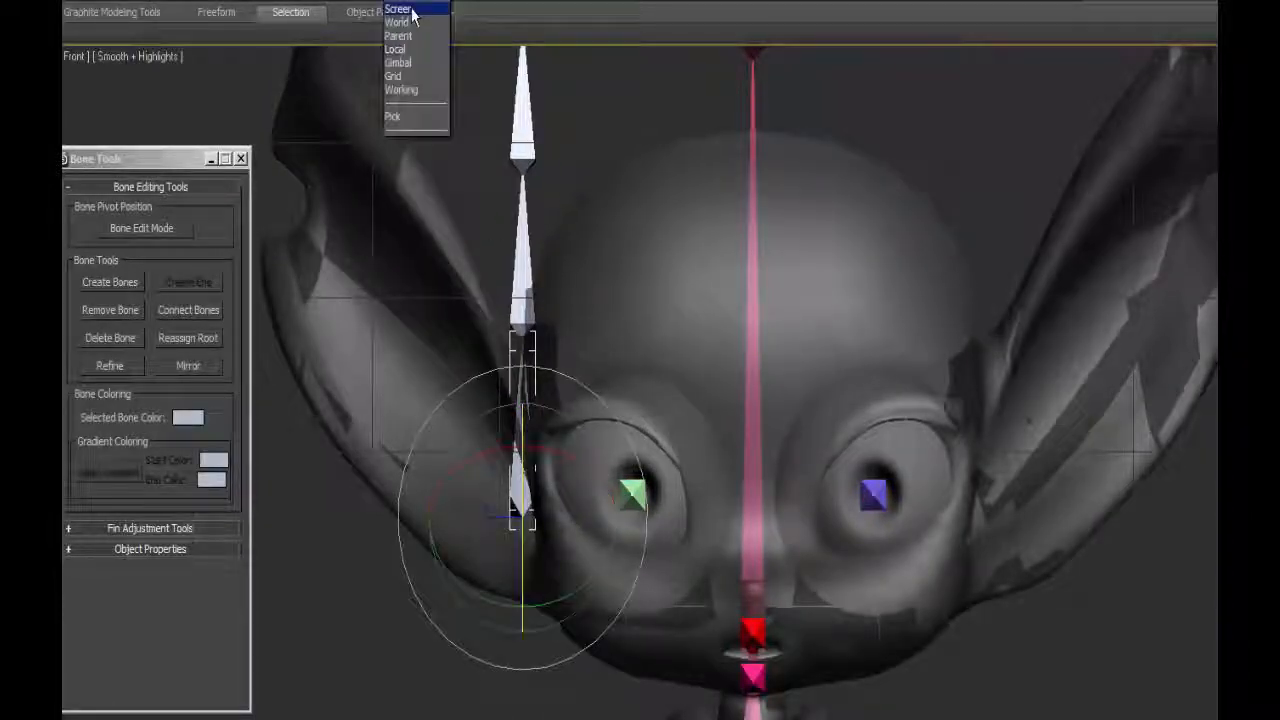
pyautogui.click(412, 9)
pyautogui.moveTo(592, 443); pyautogui.dragTo(550, 400)
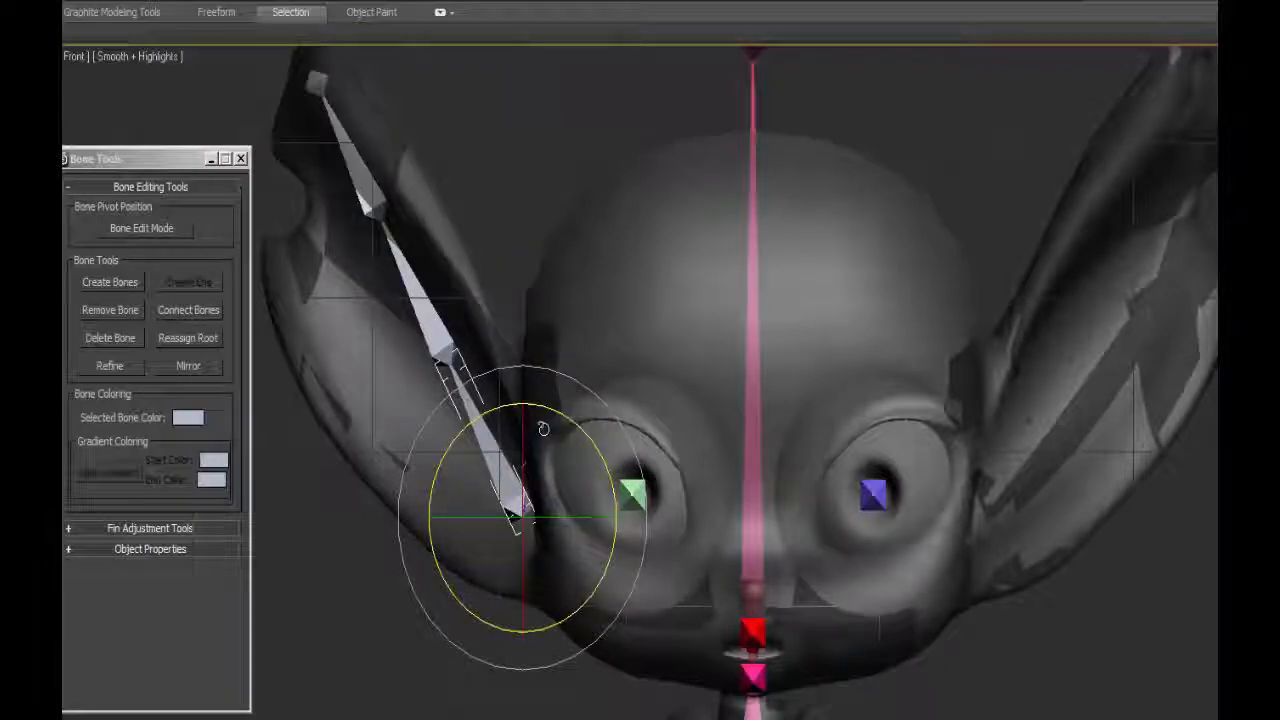
# In Bone Edit Mode, shift the ear chain's two middle joints outward and move the end bone up to the ear's tip.
pyautogui.press('w')
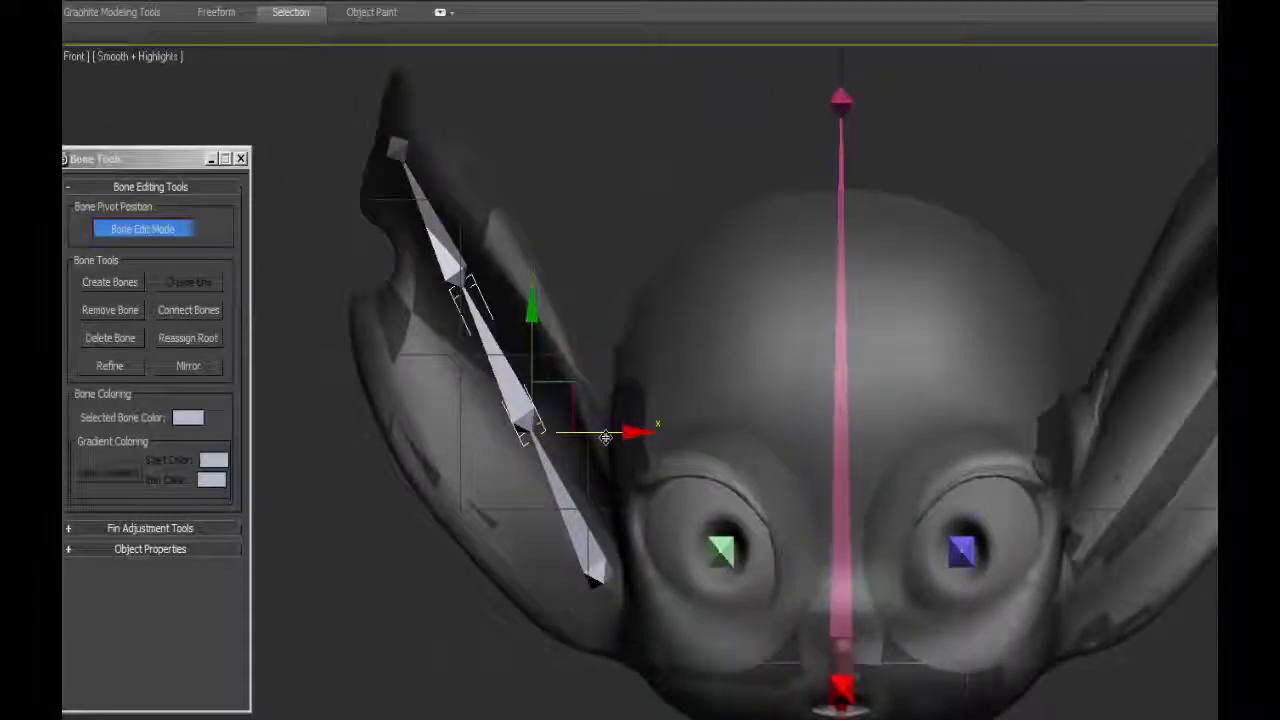
pyautogui.click(610, 386)
pyautogui.click(519, 402)
pyautogui.moveTo(568, 397); pyautogui.dragTo(545, 403)
pyautogui.moveTo(456, 272); pyautogui.dragTo(428, 272)
pyautogui.click(400, 150)
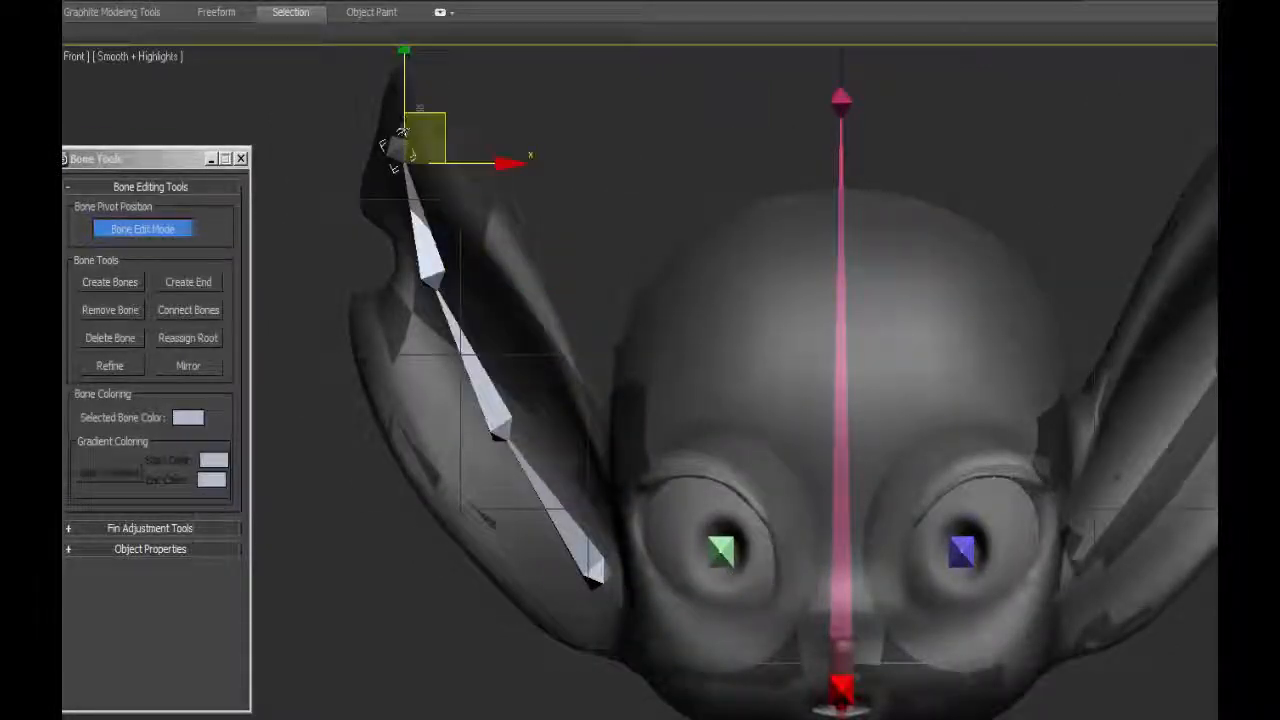
pyautogui.moveTo(444, 128); pyautogui.dragTo(434, 21)
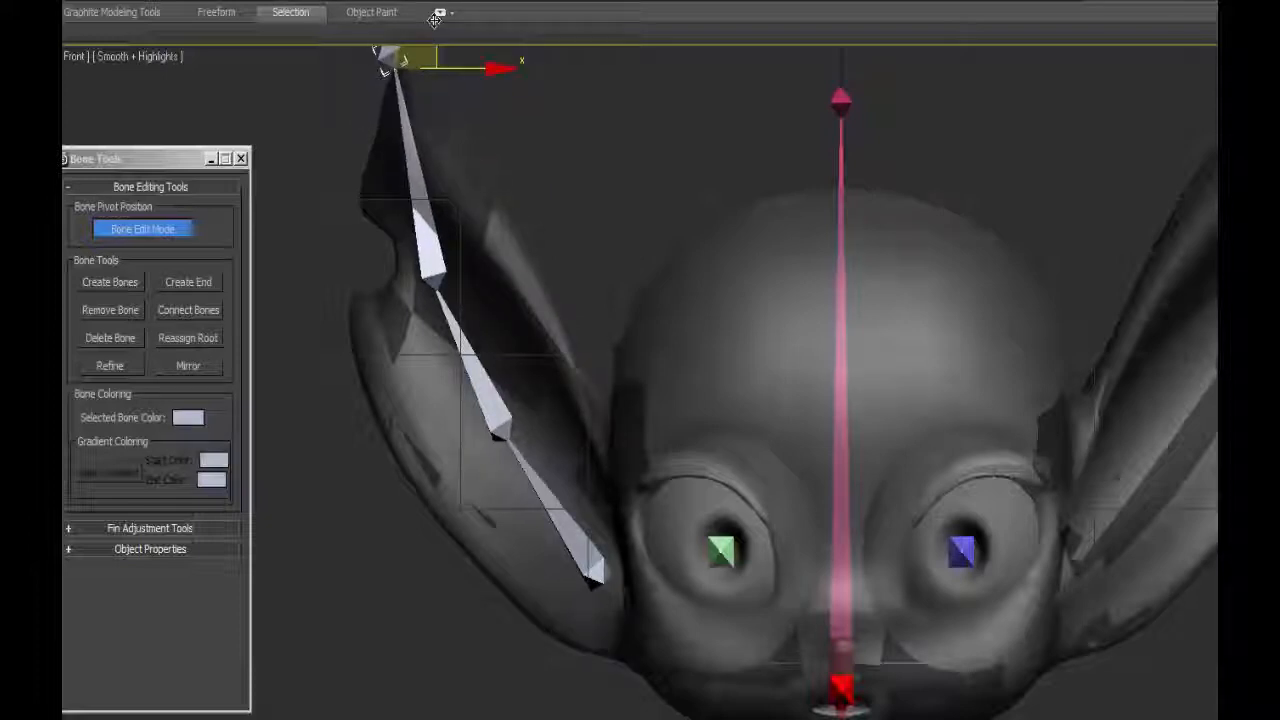
# Move the ear chain's second and third joints further up to space the bones along the ear in the front view.
pyautogui.click(475, 366)
pyautogui.moveTo(546, 392); pyautogui.dragTo(523, 350)
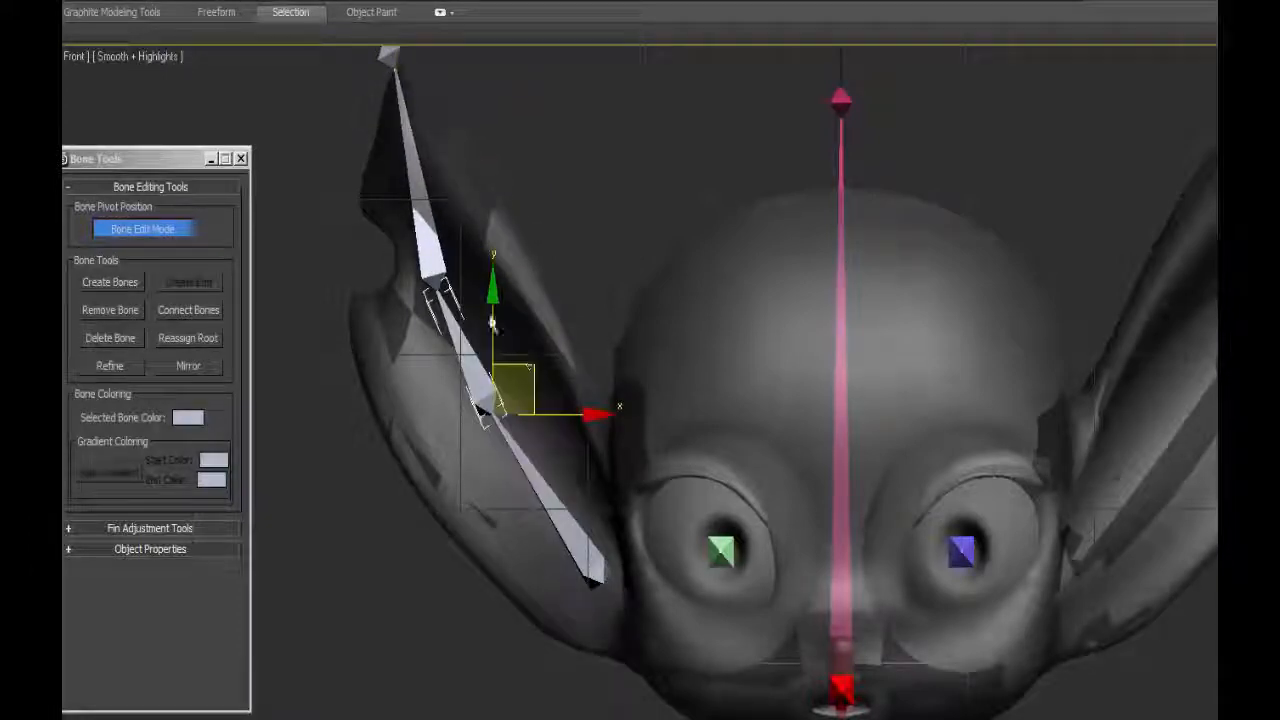
pyautogui.click(422, 252)
pyautogui.moveTo(464, 238); pyautogui.dragTo(470, 183)
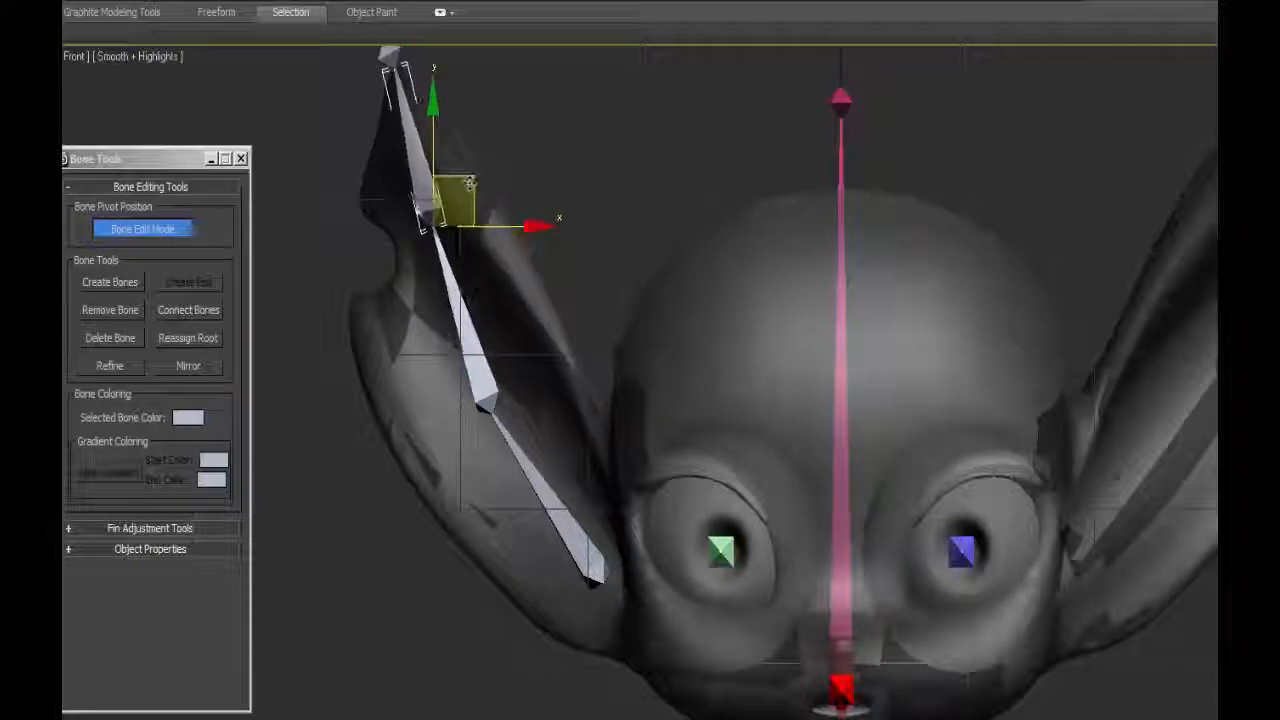
pyautogui.click(450, 308)
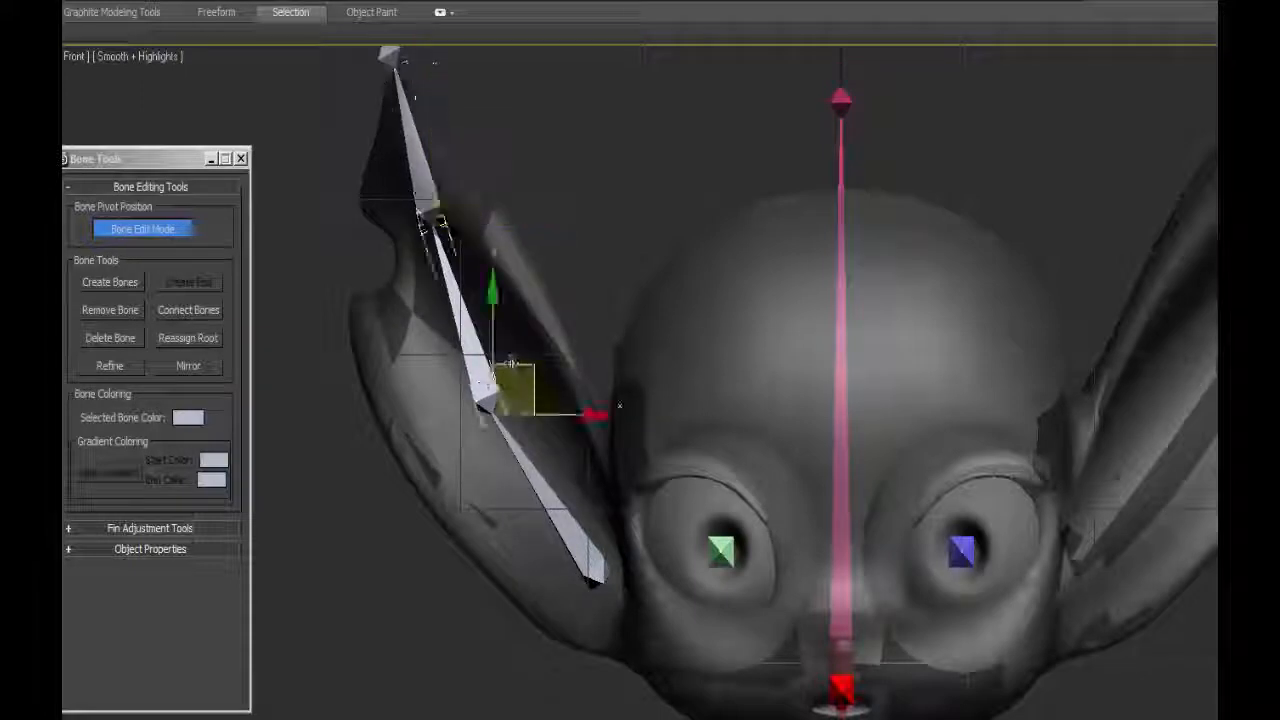
pyautogui.click(427, 178)
pyautogui.moveTo(474, 352); pyautogui.dragTo(470, 333)
# Adjust the depth of the ear chain's middle joints in the perspective view to follow the ear's backward curve.
pyautogui.press('p')
pyautogui.moveTo(463, 384); pyautogui.dragTo(417, 396)
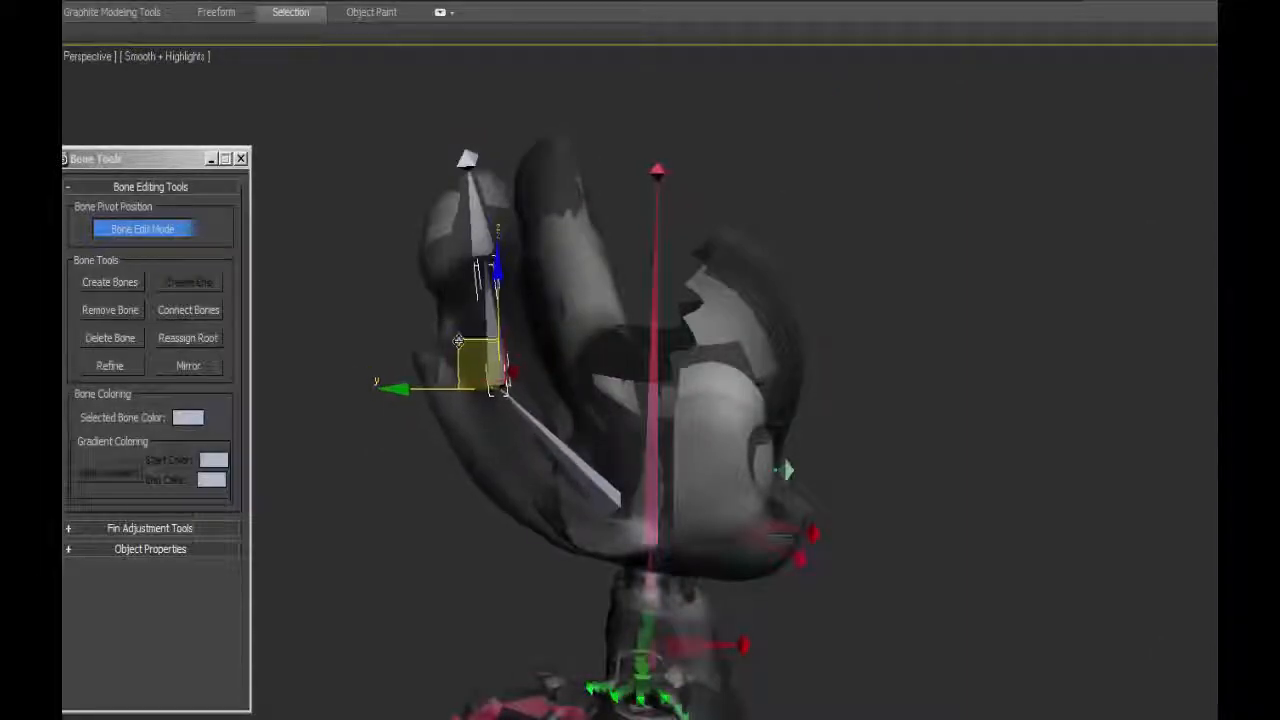
pyautogui.moveTo(455, 338)
pyautogui.mouseDown()
pyautogui.moveTo(432, 342)
pyautogui.moveTo(443, 344)
pyautogui.mouseUp()
pyautogui.moveTo(465, 376)
pyautogui.keyDown('alt'); pyautogui.mouseDown(button='middle')
pyautogui.moveTo(497, 386)
pyautogui.moveTo(480, 372)
pyautogui.mouseUp(button='middle'); pyautogui.keyUp('alt')
pyautogui.click(491, 244)
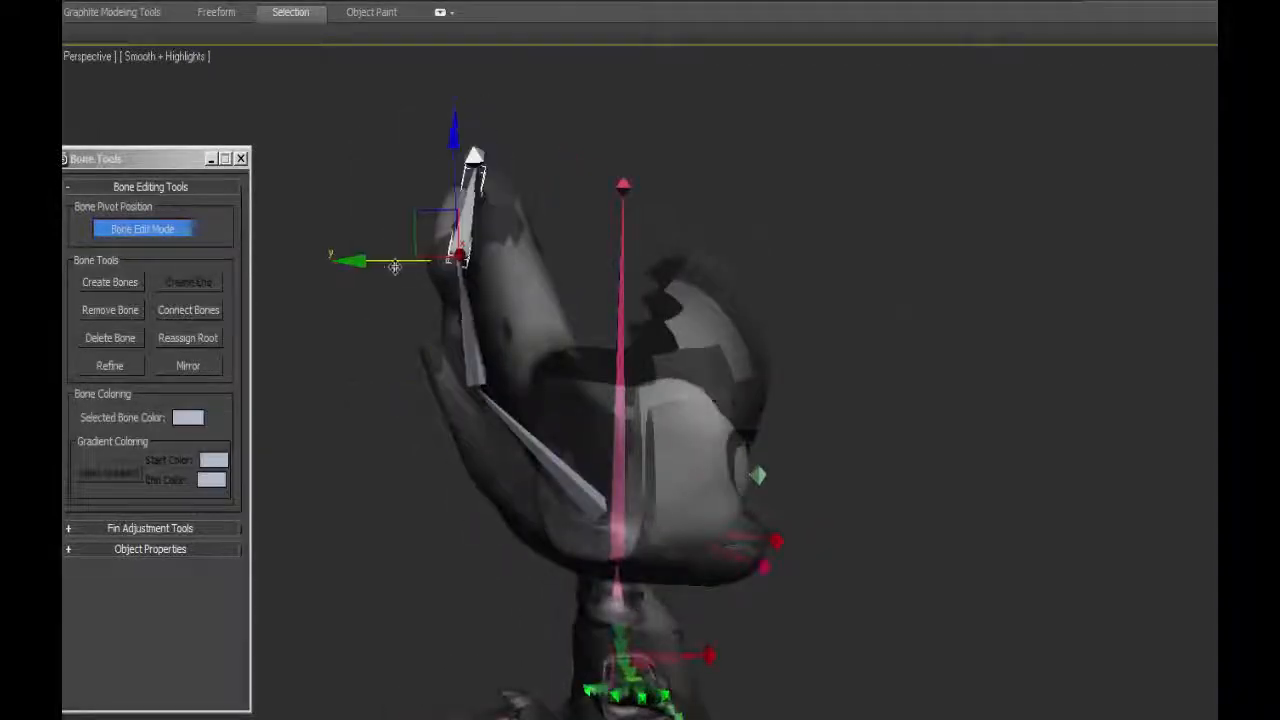
pyautogui.keyDown('alt'); pyautogui.moveTo(457, 251); pyautogui.dragTo(431, 137, button='middle'); pyautogui.keyUp('alt')
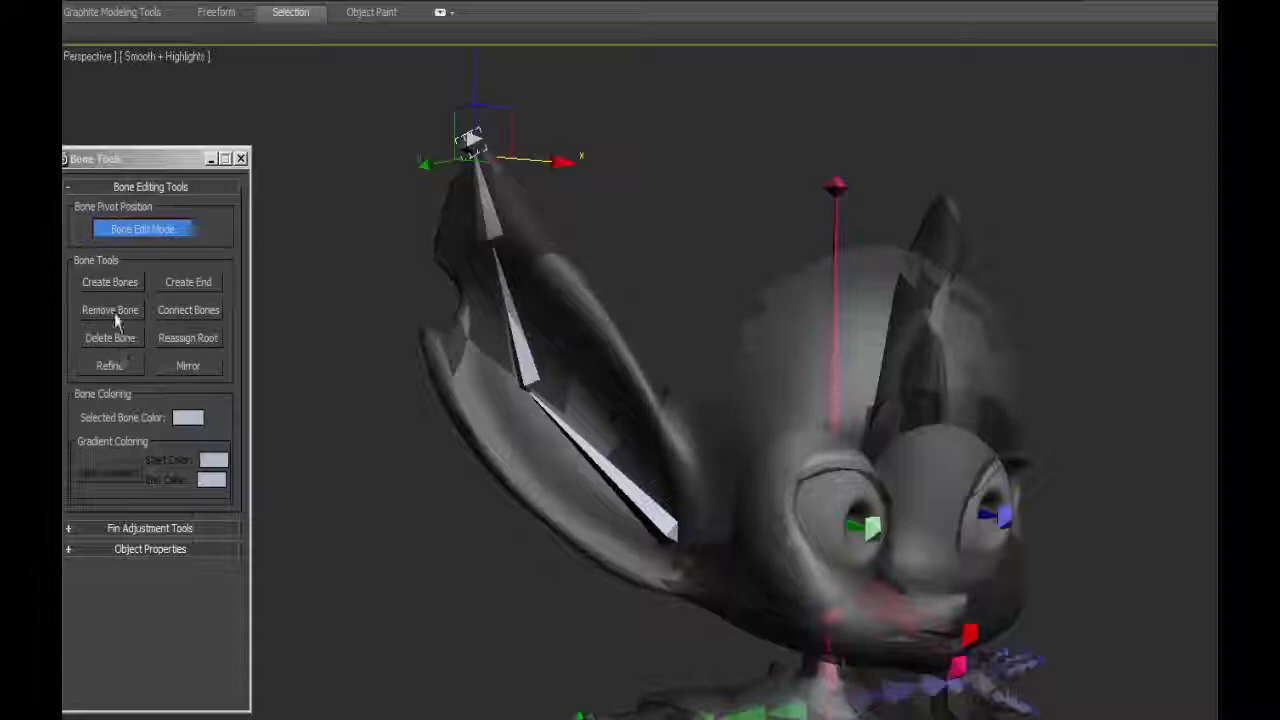
# Try to mirror the whole ear bone chain along the X axis while Bone Edit Mode is on.
pyautogui.click(119, 342)
pyautogui.click(488, 211)
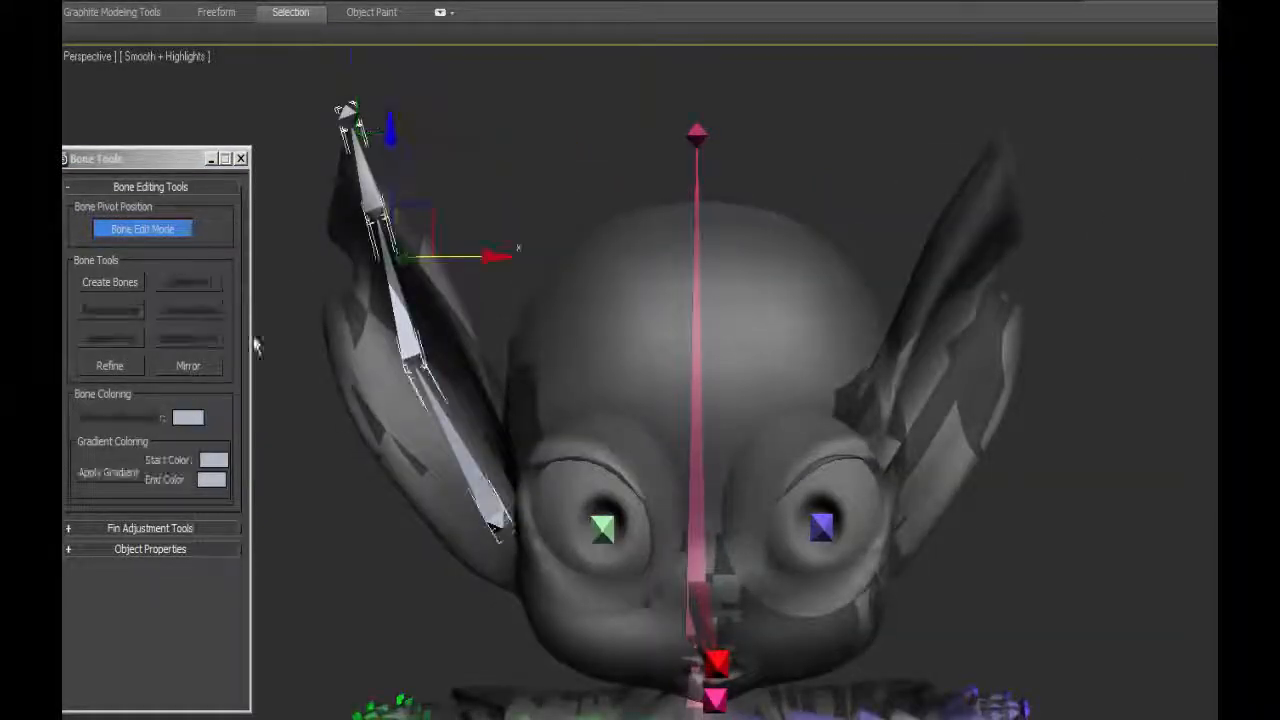
pyautogui.click(188, 365)
pyautogui.click(221, 480)
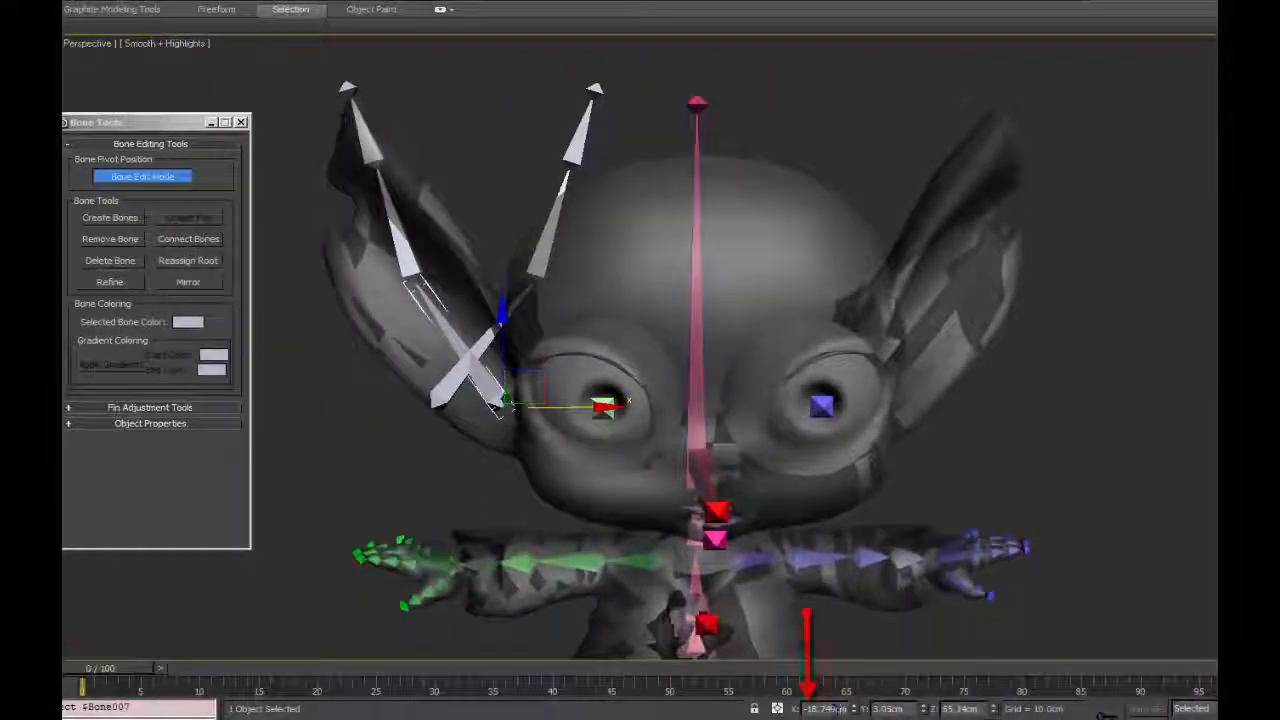
pyautogui.click(482, 348)
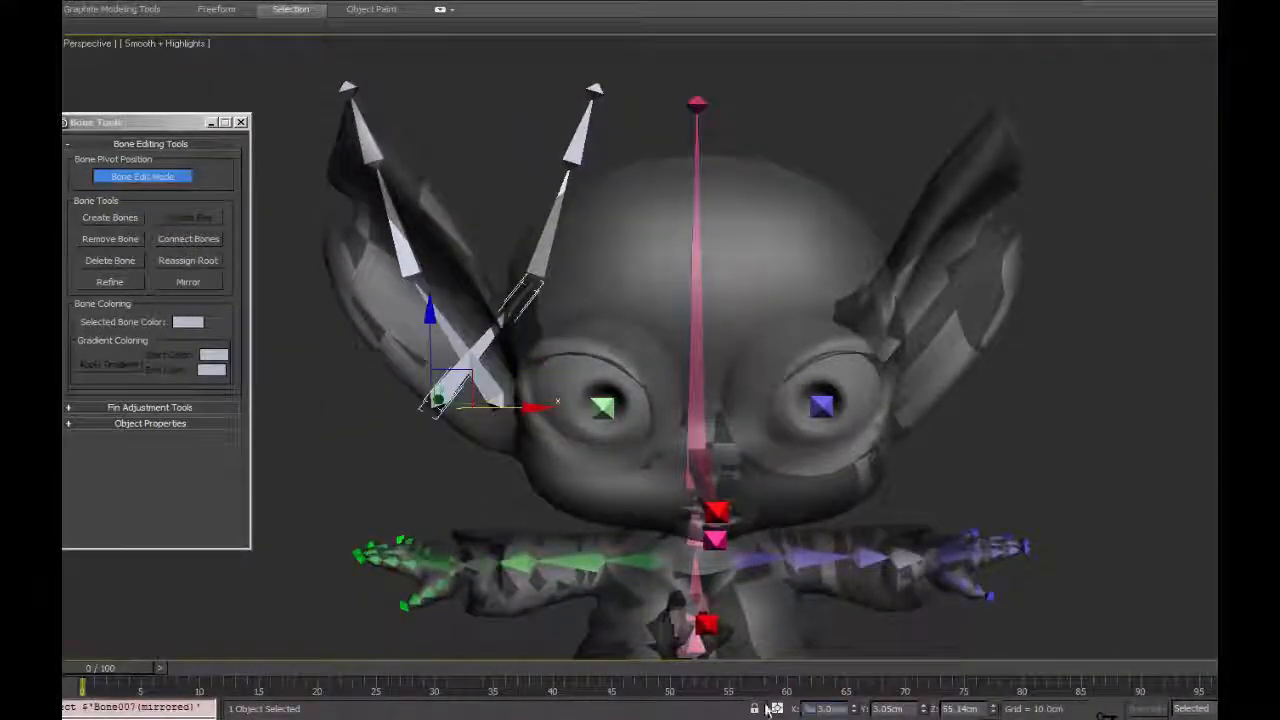
pyautogui.hotkey('ctrl', 'z')
pyautogui.hotkey('ctrl', 'z')
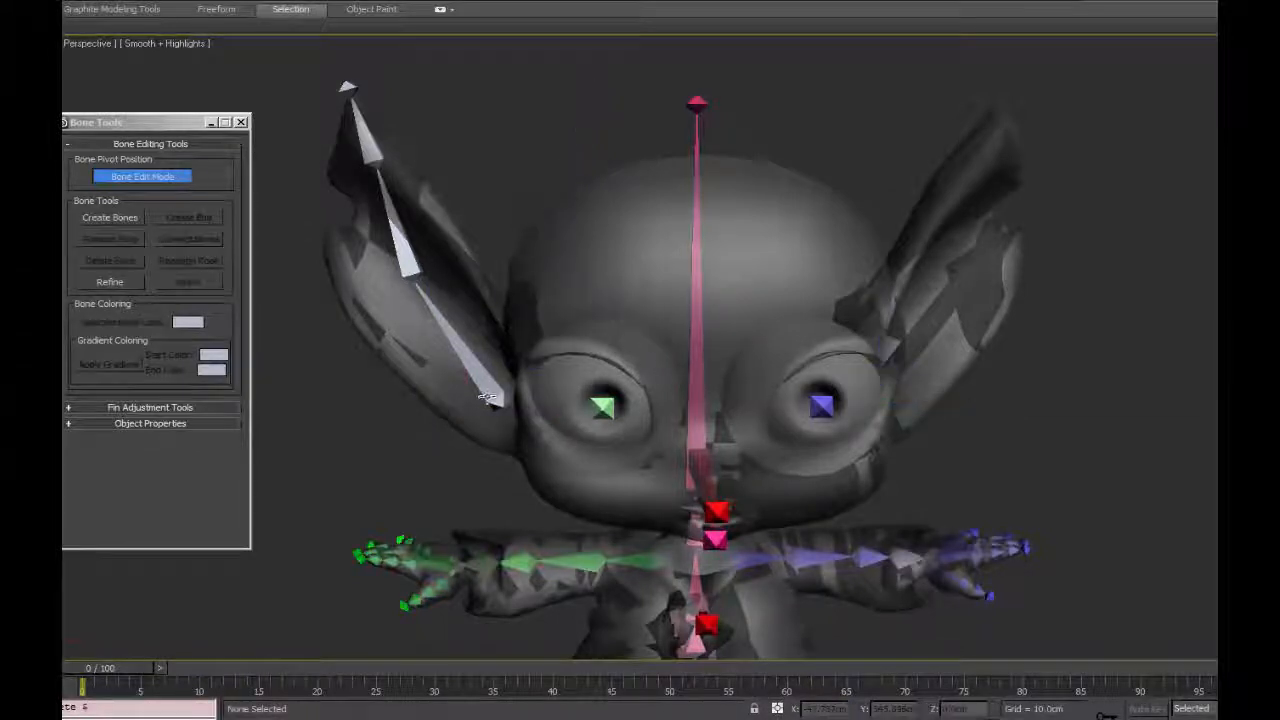
# Leave Bone Edit Mode and mirror the four ear bones along the X axis, flipping the Y bone axis.
pyautogui.click(137, 178)
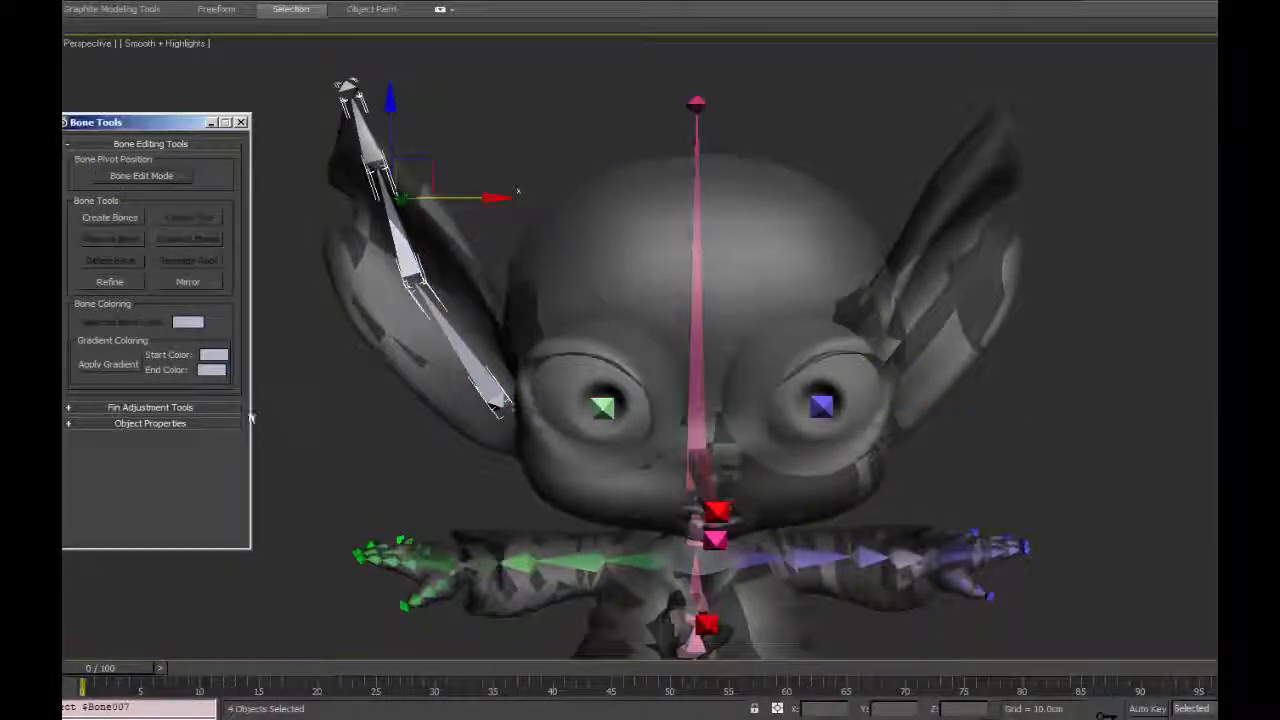
pyautogui.click(187, 284)
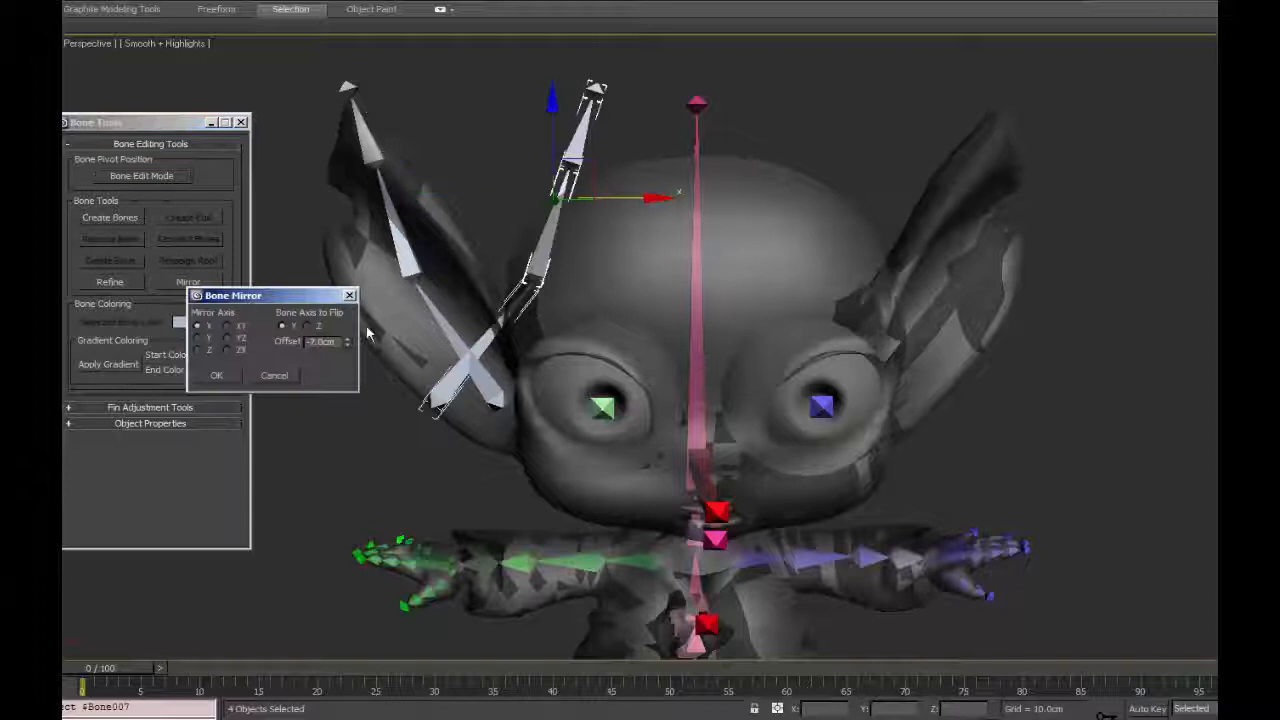
pyautogui.click(214, 371)
pyautogui.hotkey('ctrl', 'z')
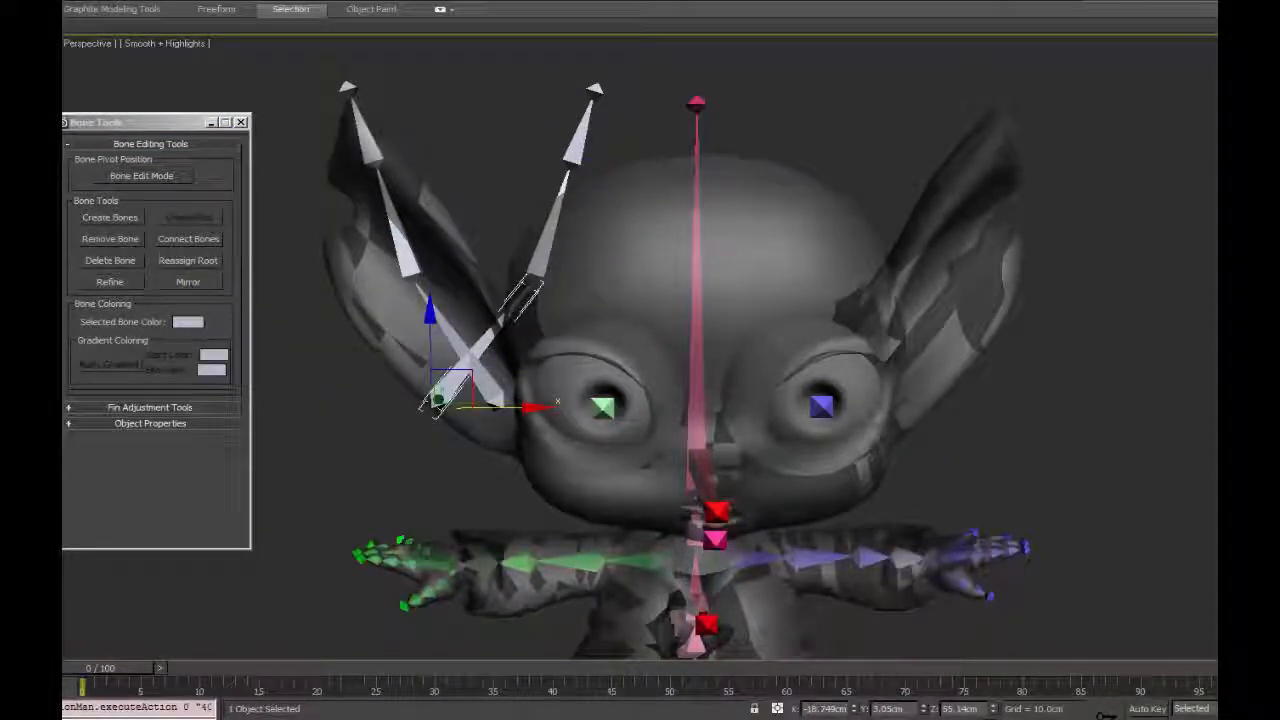
# Place the mirrored ear chain at X 18.749 cm and pull the original ear's root joint back along Y in Bone Edit Mode.
pyautogui.press('Return')
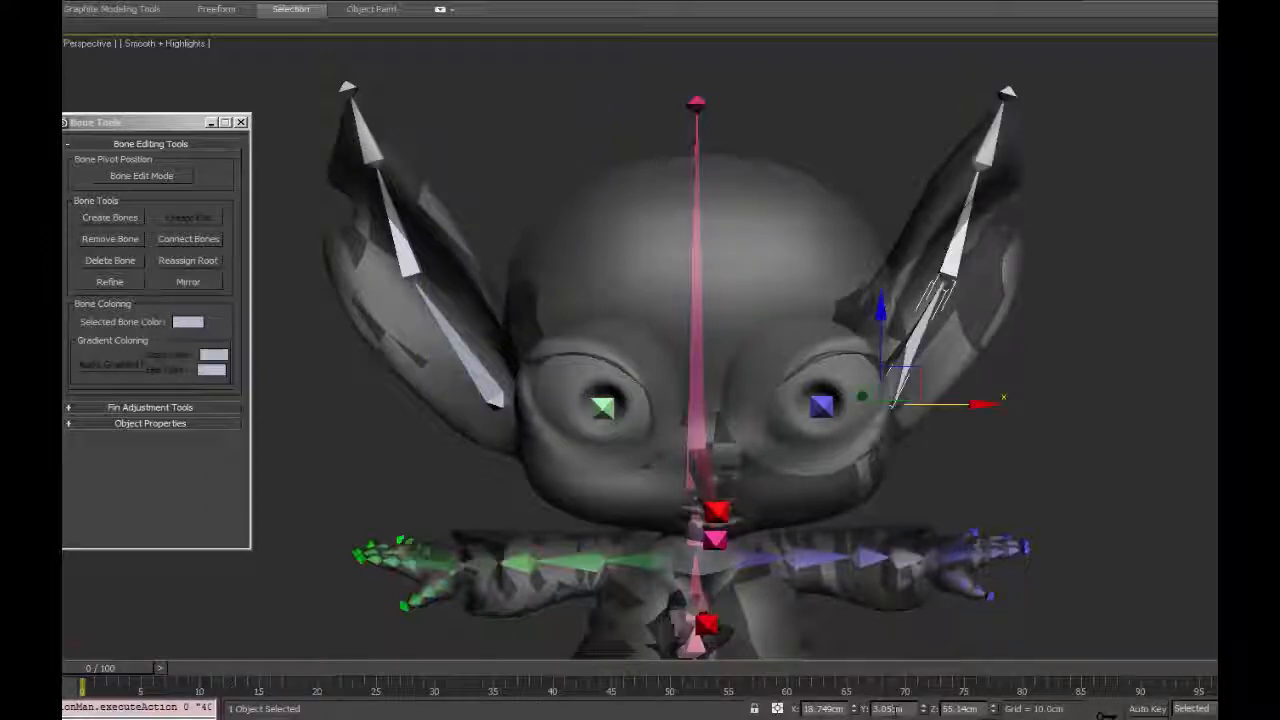
pyautogui.keyDown('alt'); pyautogui.moveTo(962, 330); pyautogui.dragTo(967, 463, button='middle'); pyautogui.keyUp('alt')
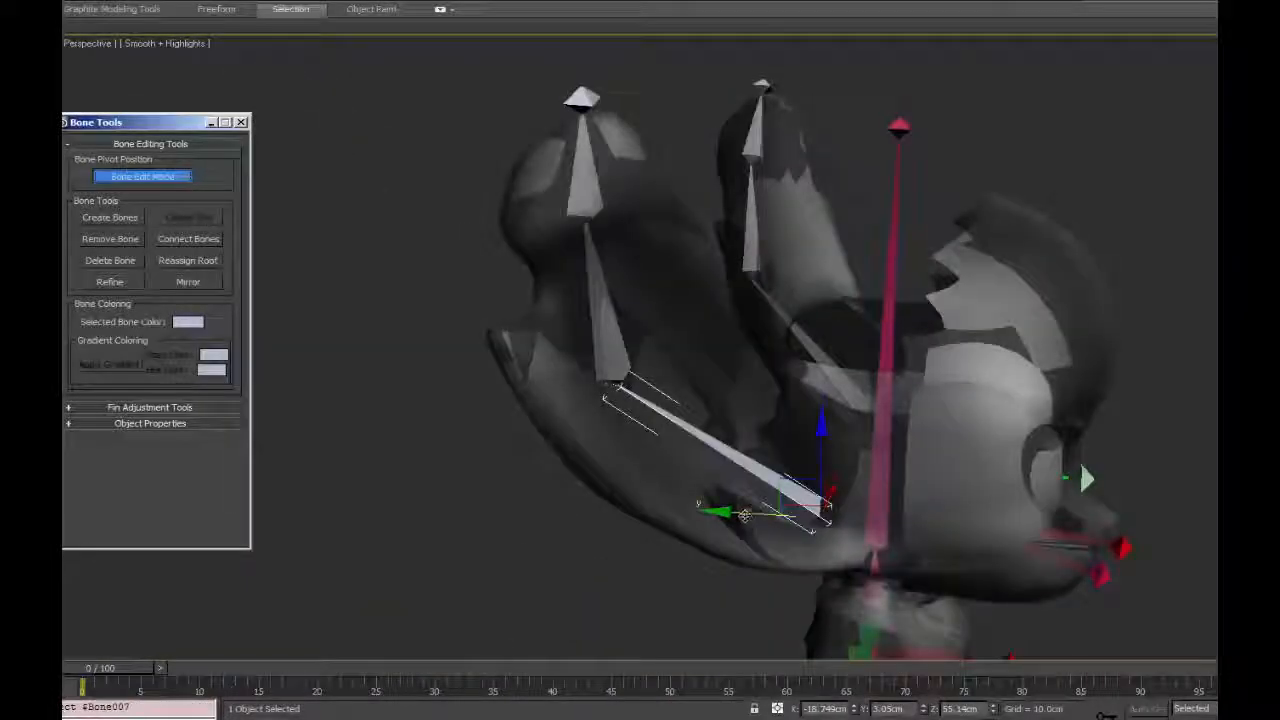
pyautogui.moveTo(745, 515); pyautogui.dragTo(705, 515)
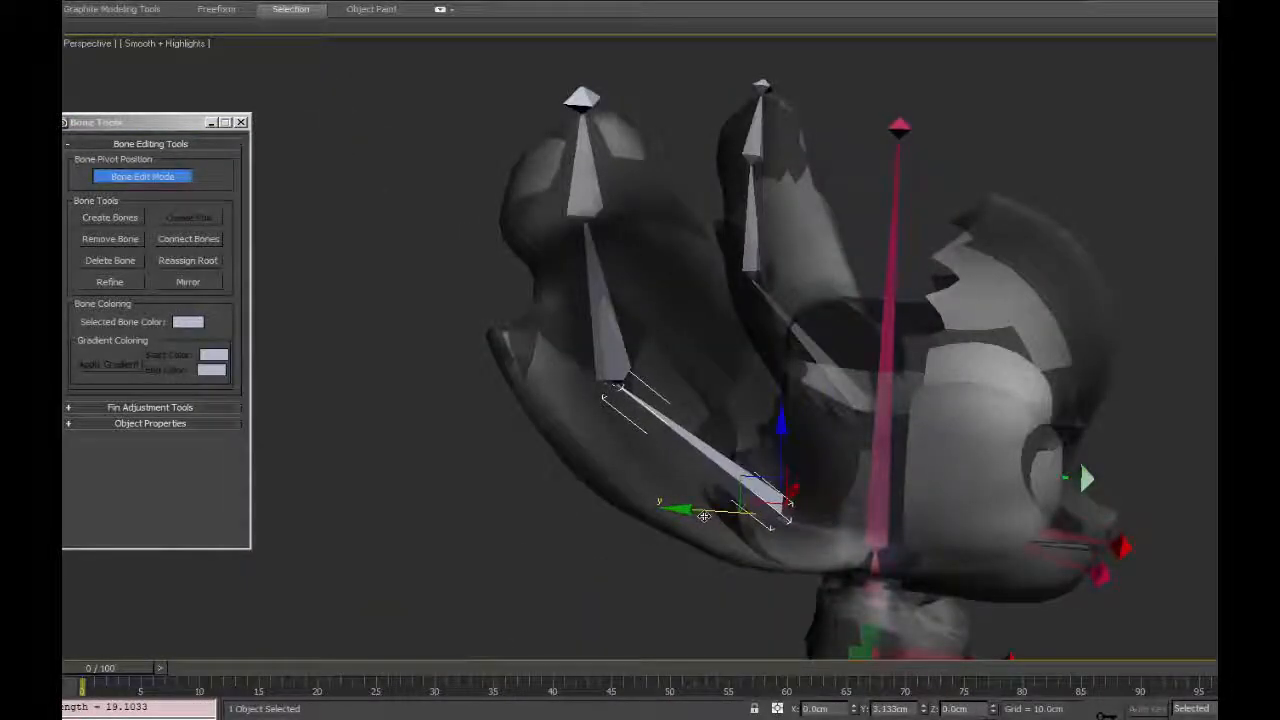
pyautogui.keyDown('alt'); pyautogui.moveTo(704, 516); pyautogui.dragTo(570, 522, button='middle'); pyautogui.keyUp('alt')
pyautogui.moveTo(850, 480); pyautogui.dragTo(530, 390, button='middle')
# Select both ear root bones, shift them together along the Y axis, and leave Bone Edit Mode.
pyautogui.keyDown('ctrl'); pyautogui.click(936, 382); pyautogui.keyUp('ctrl')
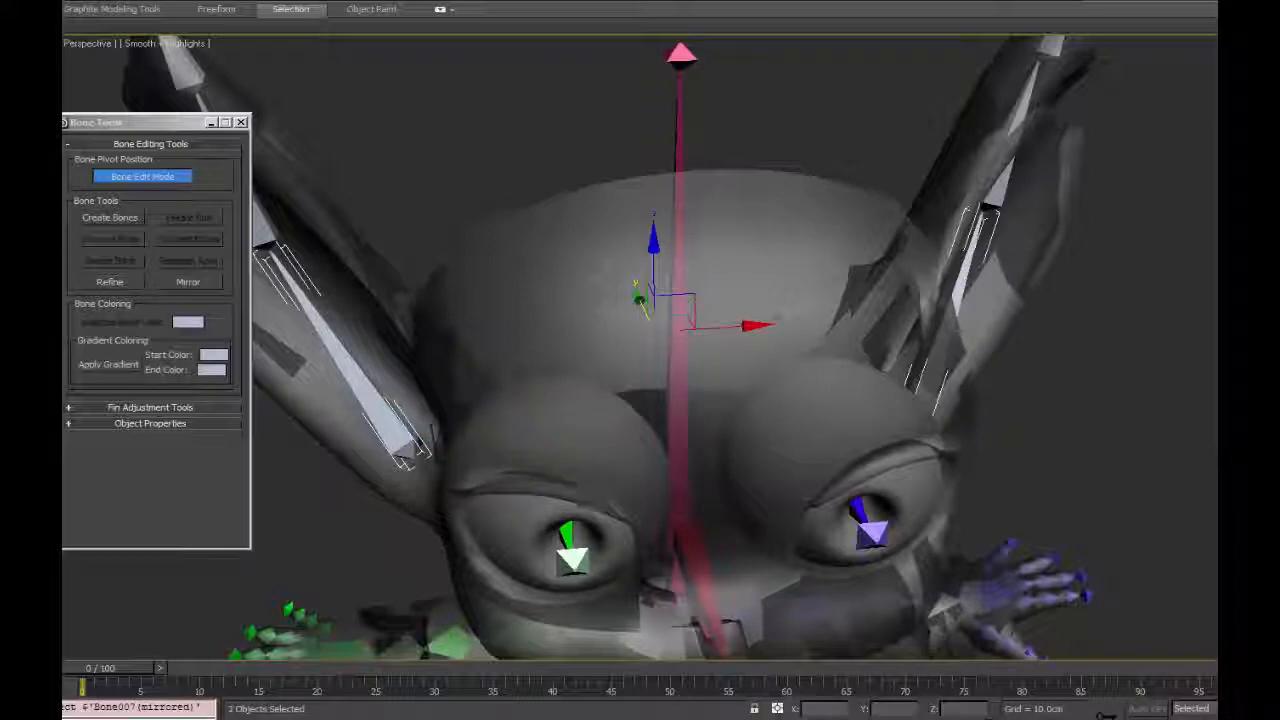
pyautogui.moveTo(641, 301); pyautogui.dragTo(630, 285)
pyautogui.click(1046, 517)
pyautogui.keyDown('alt'); pyautogui.moveTo(1046, 517); pyautogui.dragTo(1038, 508, button='middle'); pyautogui.keyUp('alt')
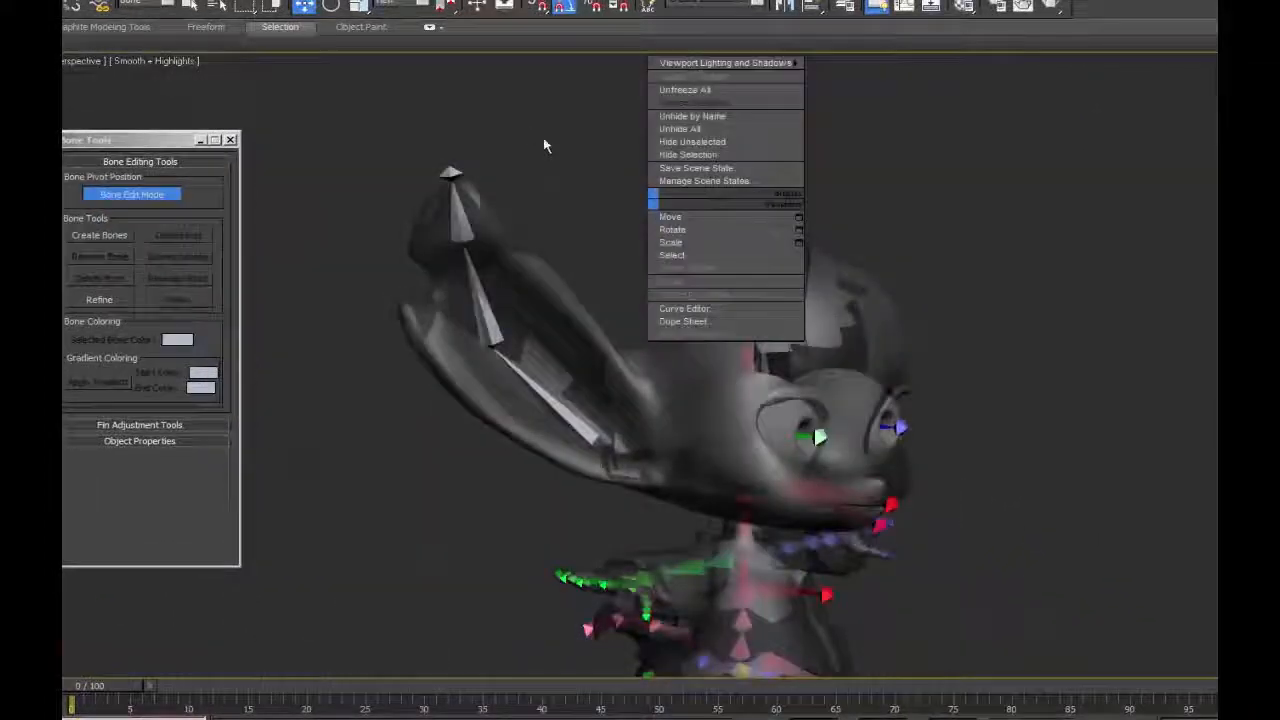
pyautogui.click(627, 198)
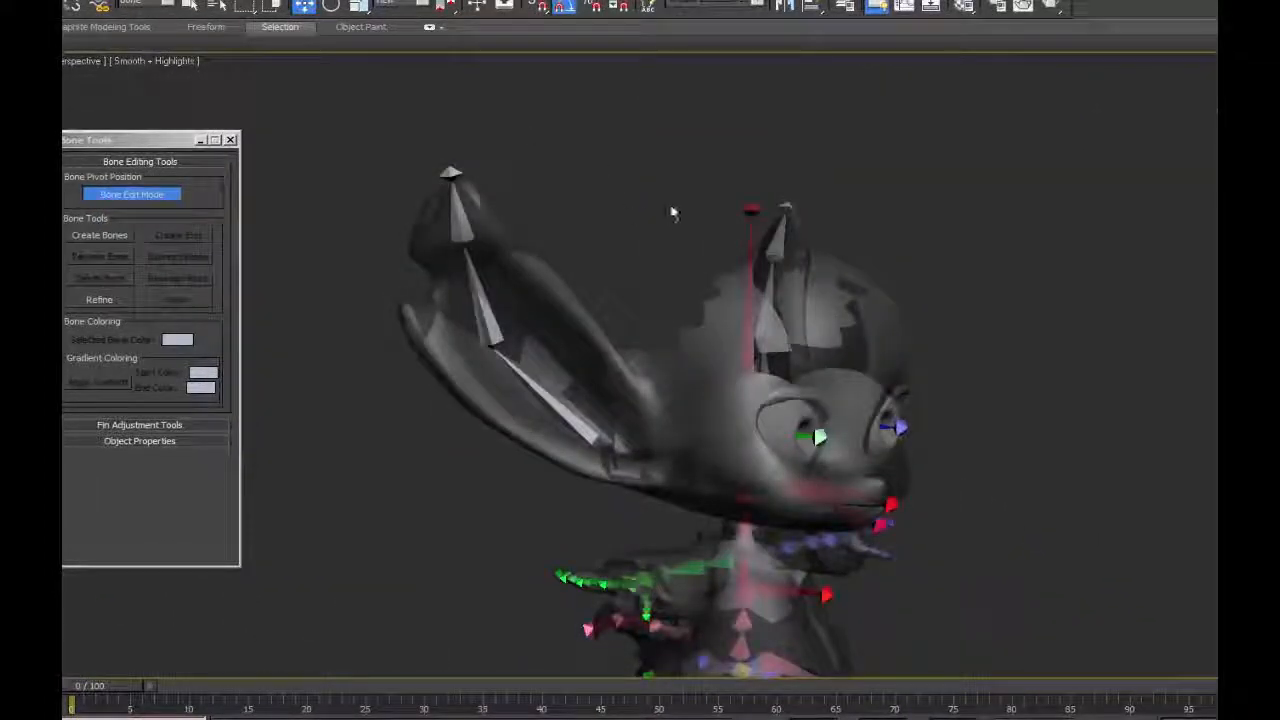
pyautogui.click(131, 194)
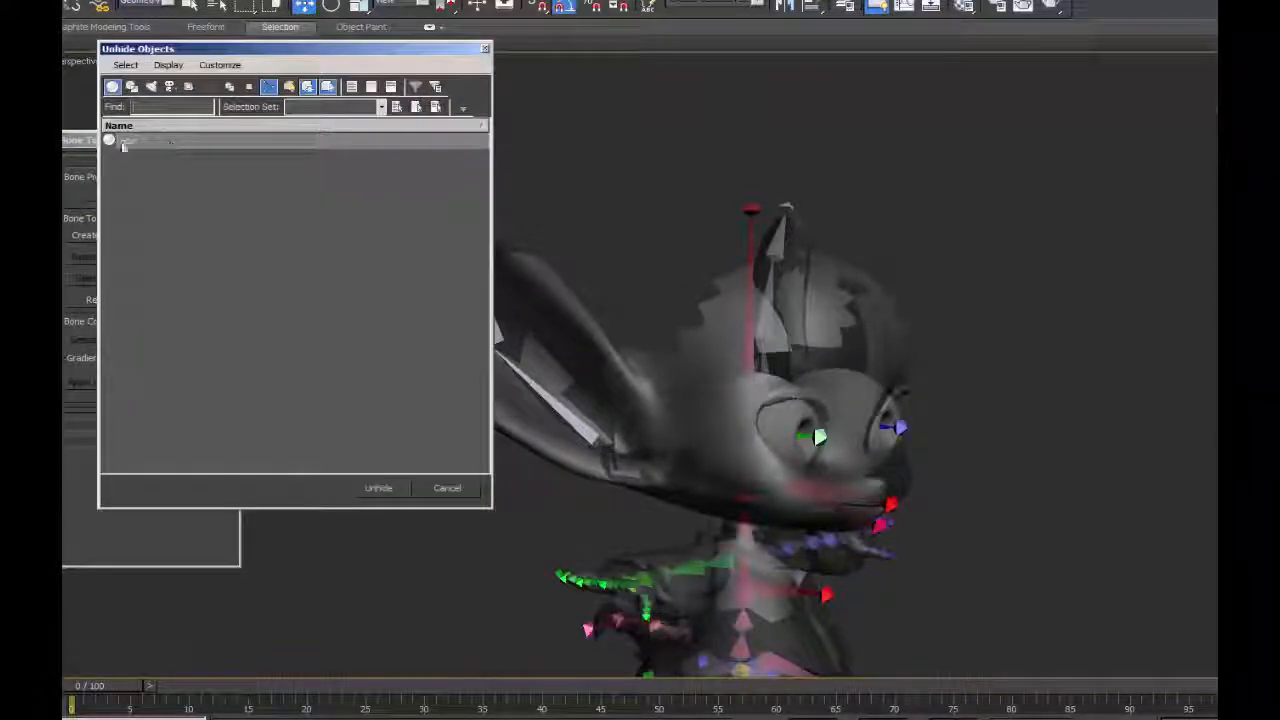
# Unhide the Hair mesh and turn on Backface Cull in its display properties.
pyautogui.click(123, 145)
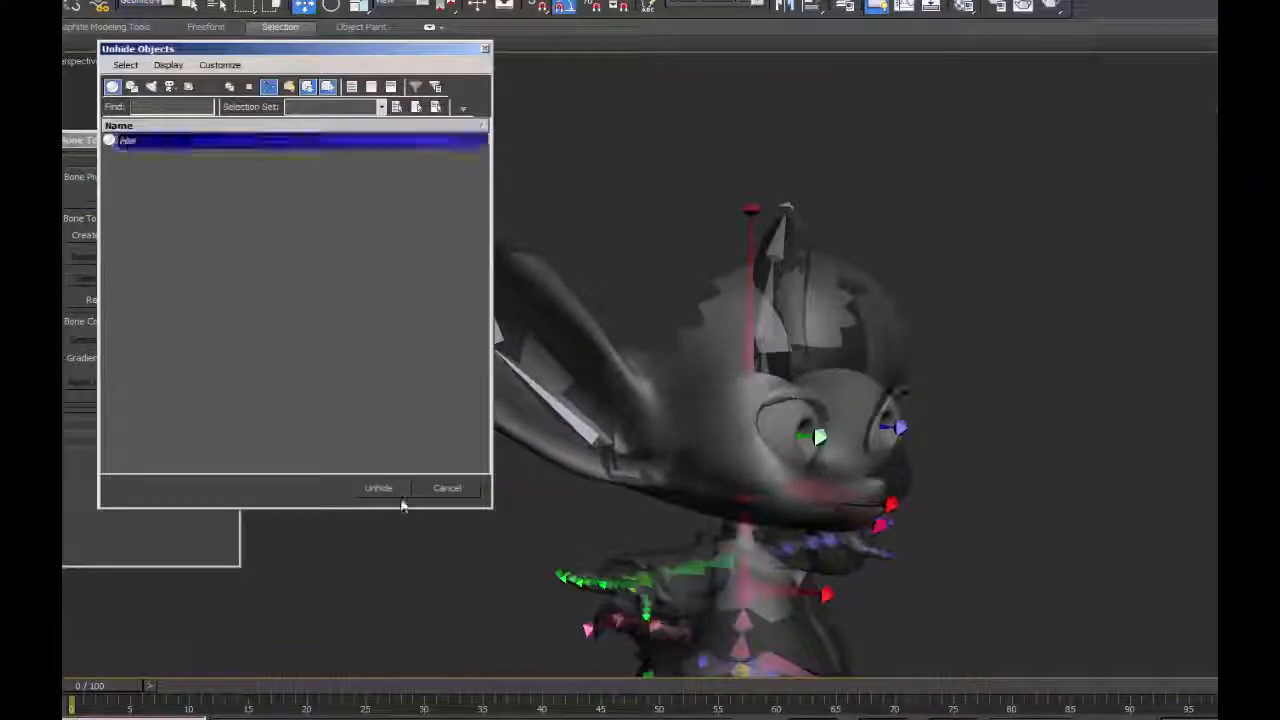
pyautogui.click(380, 488)
pyautogui.click(1089, 627)
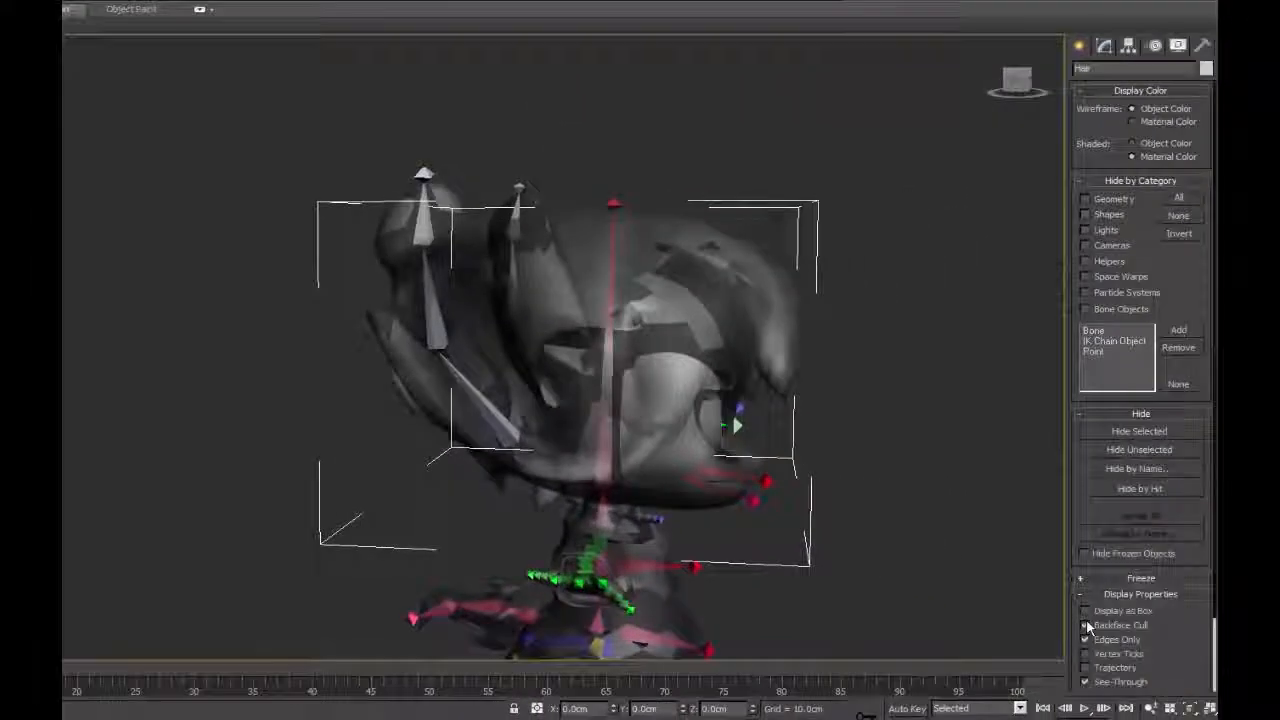
pyautogui.keyDown('alt'); pyautogui.moveTo(878, 361); pyautogui.dragTo(856, 361, button='middle'); pyautogui.keyUp('alt')
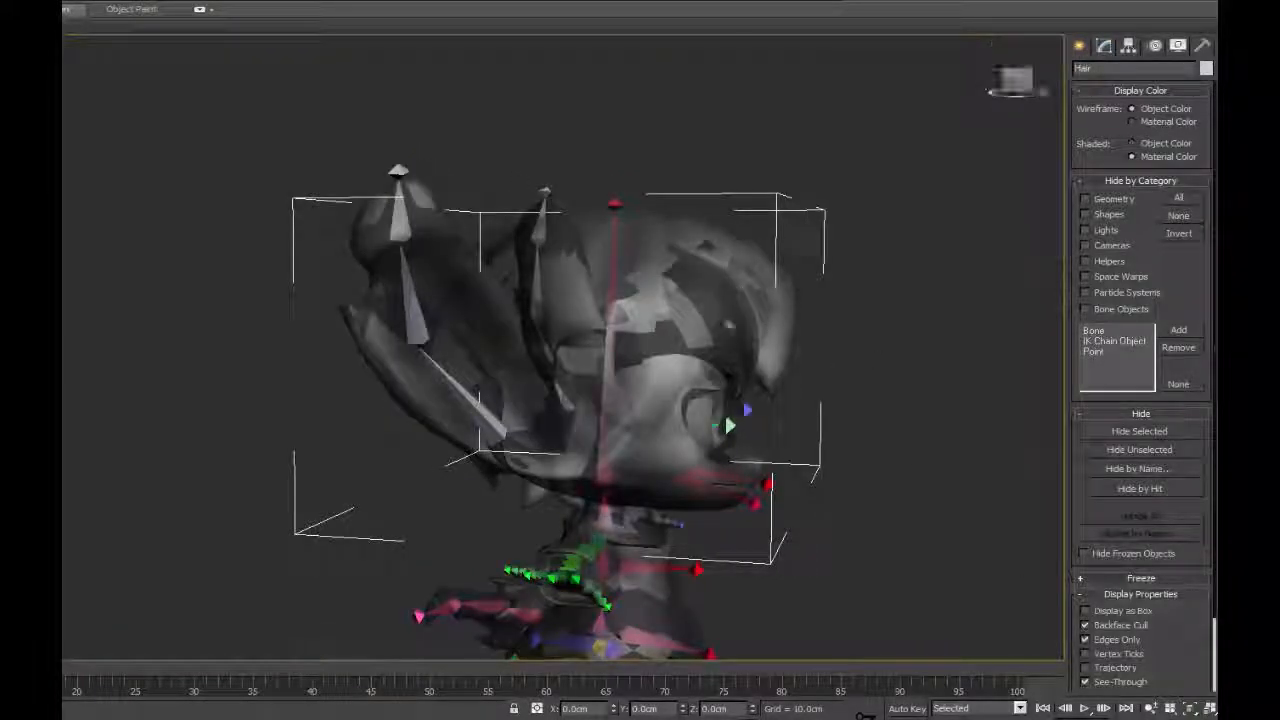
# Unfreeze all objects and turn on Backface Cull for the body mesh.
pyautogui.click(797, 295)
pyautogui.moveTo(838, 291)
pyautogui.keyDown('alt'); pyautogui.mouseDown(button='middle')
pyautogui.moveTo(809, 322)
pyautogui.moveTo(821, 282)
pyautogui.moveTo(838, 286)
pyautogui.mouseUp(button='middle'); pyautogui.keyUp('alt')
pyautogui.rightClick(691, 412)
pyautogui.click(756, 303)
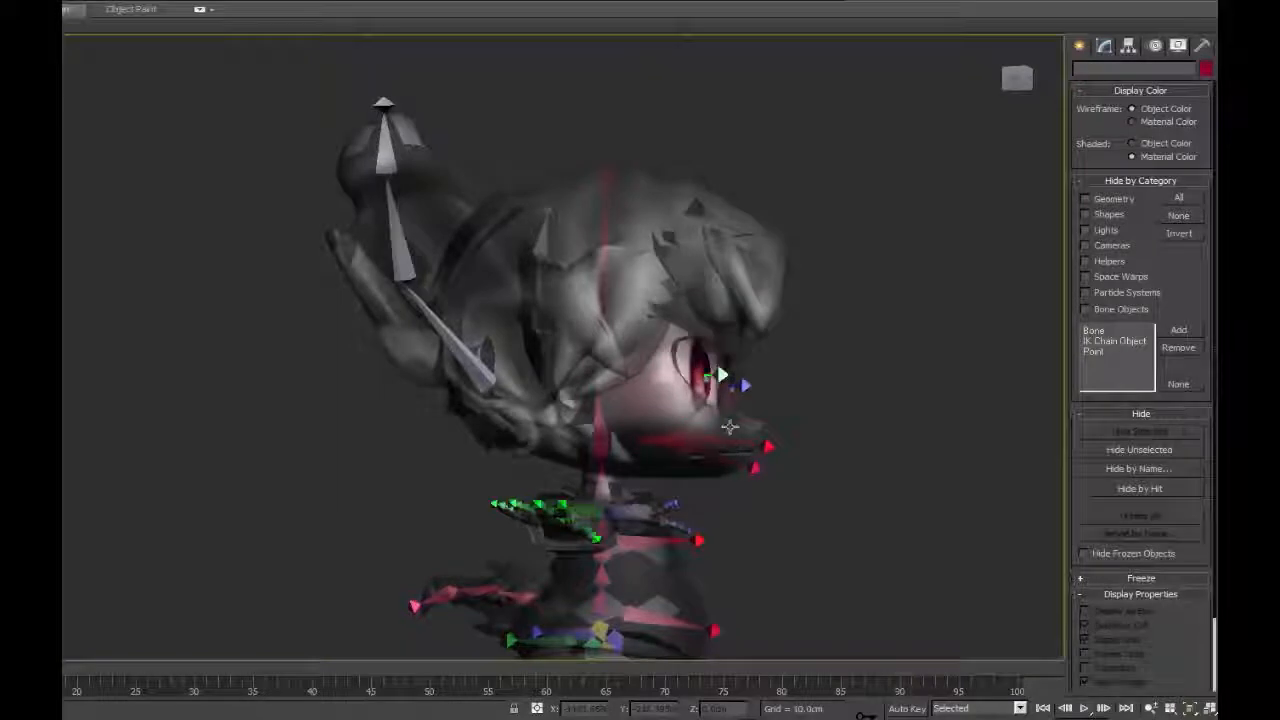
pyautogui.click(730, 427)
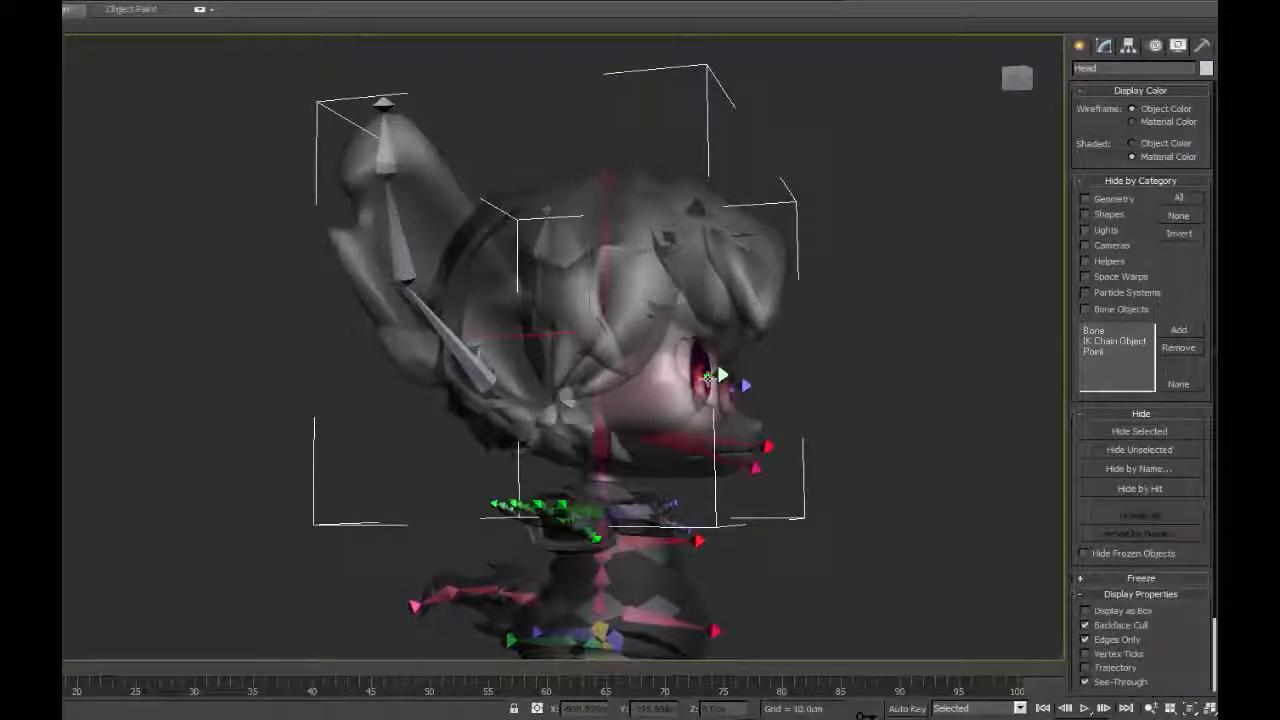
pyautogui.click(706, 377)
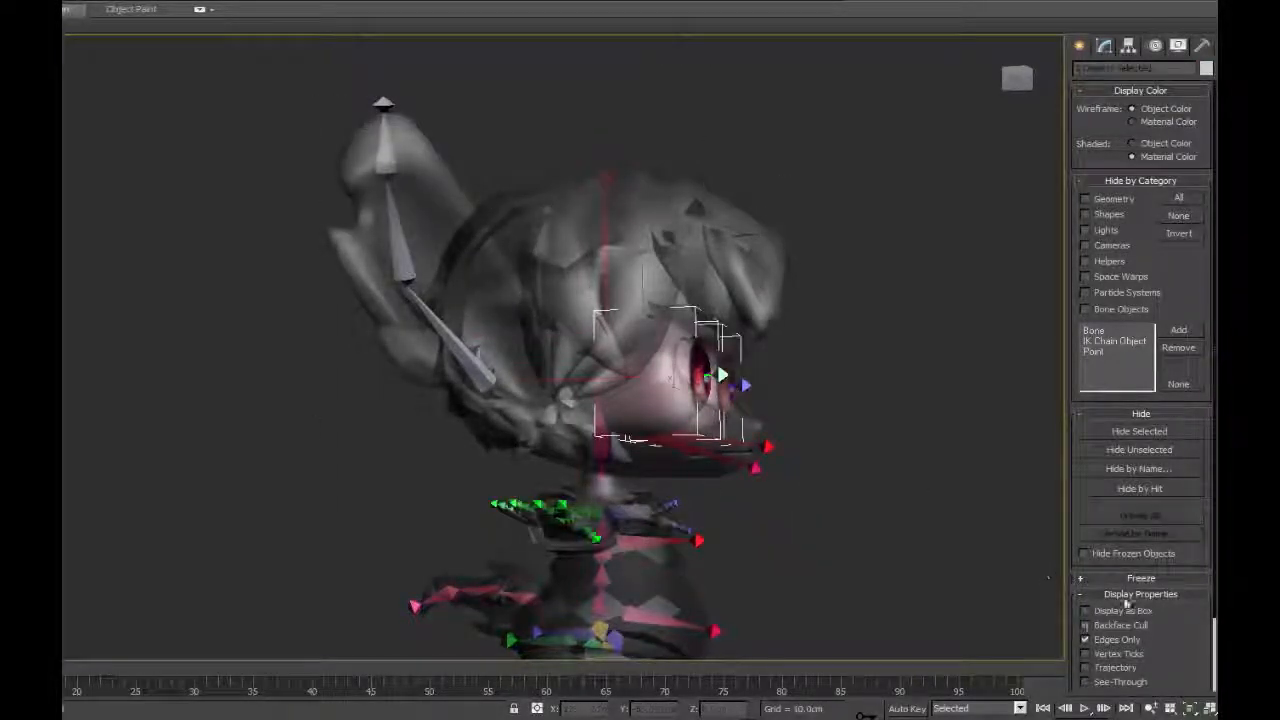
pyautogui.click(629, 576)
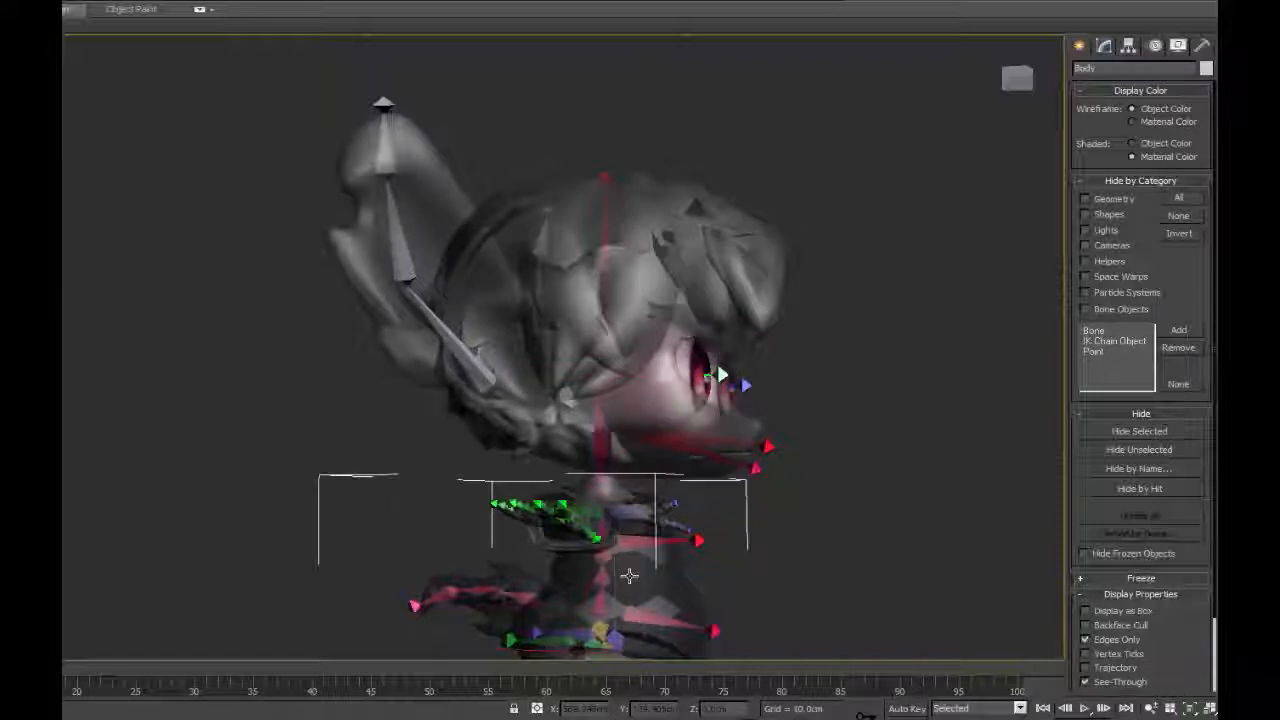
pyautogui.click(1085, 625)
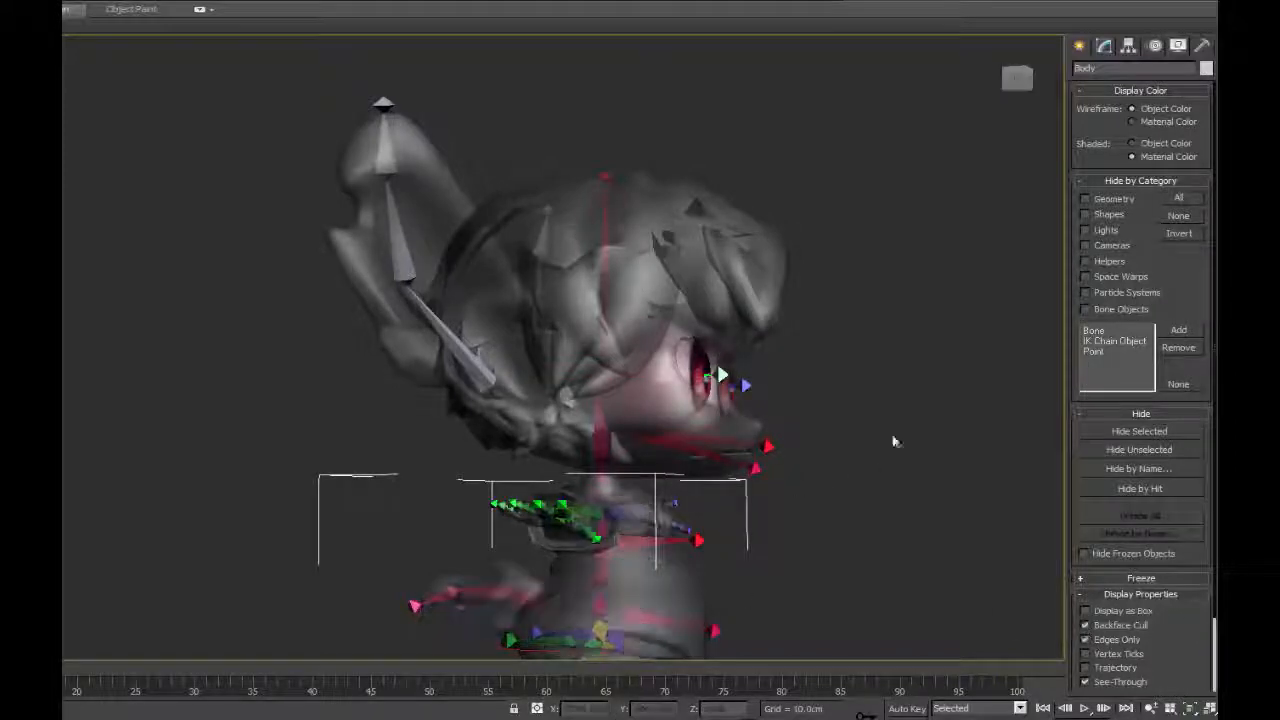
# Hide the eye meshes and the head mesh to isolate the hair around the bones.
pyautogui.click(903, 320)
pyautogui.moveTo(903, 320)
pyautogui.keyDown('alt'); pyautogui.mouseDown(button='middle')
pyautogui.moveTo(906, 351)
pyautogui.moveTo(908, 320)
pyautogui.moveTo(900, 330)
pyautogui.mouseUp(button='middle'); pyautogui.keyUp('alt')
pyautogui.click(700, 412)
pyautogui.rightClick(700, 412)
pyautogui.click(727, 367)
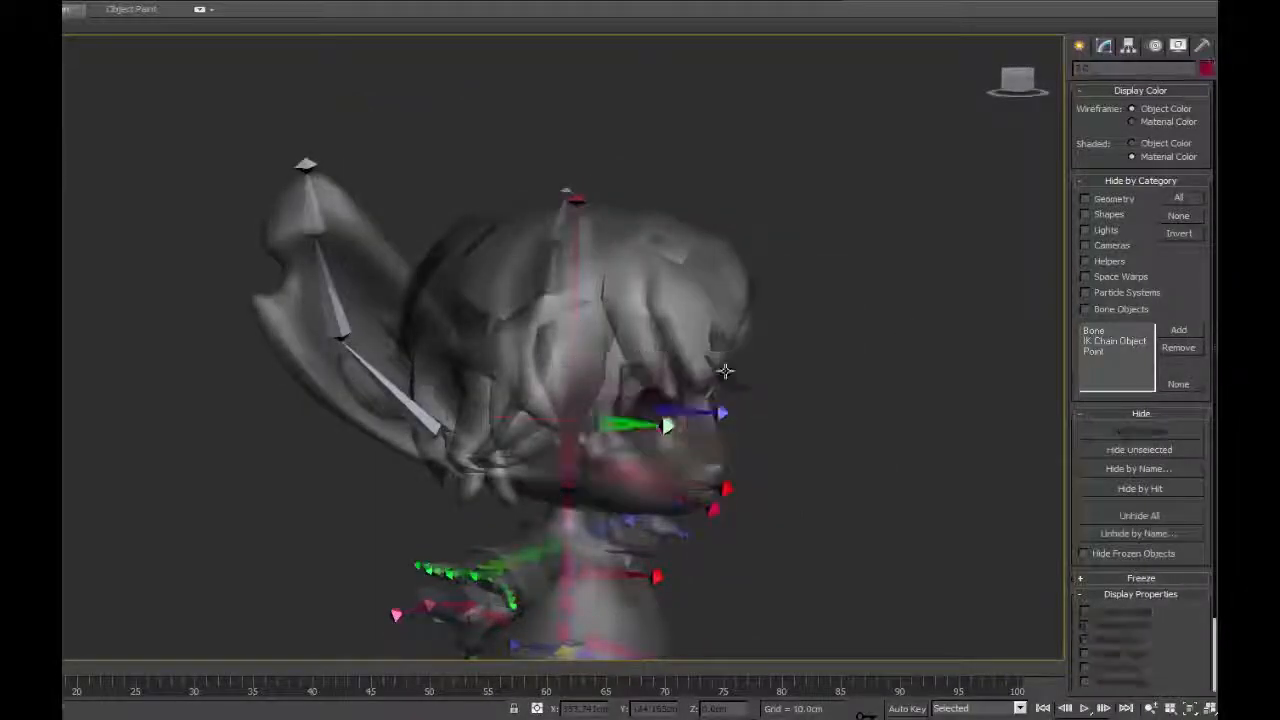
pyautogui.keyDown('alt'); pyautogui.moveTo(724, 366); pyautogui.dragTo(586, 346, button='middle'); pyautogui.keyUp('alt')
pyautogui.click(703, 440)
pyautogui.rightClick(703, 440)
pyautogui.click(748, 395)
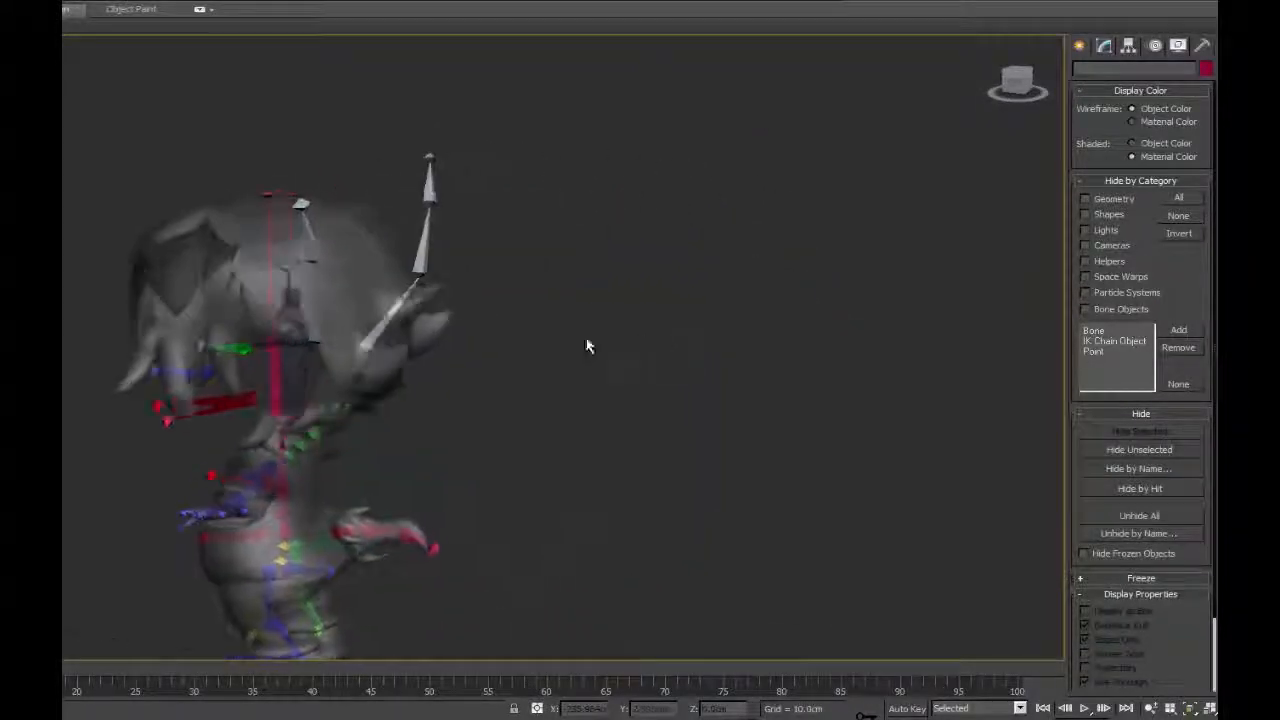
# Create a short bone with an end nub along the tuft at the back of the hair in the Left view.
pyautogui.keyDown('alt'); pyautogui.moveTo(416, 342); pyautogui.dragTo(422, 296, button='middle'); pyautogui.keyUp('alt')
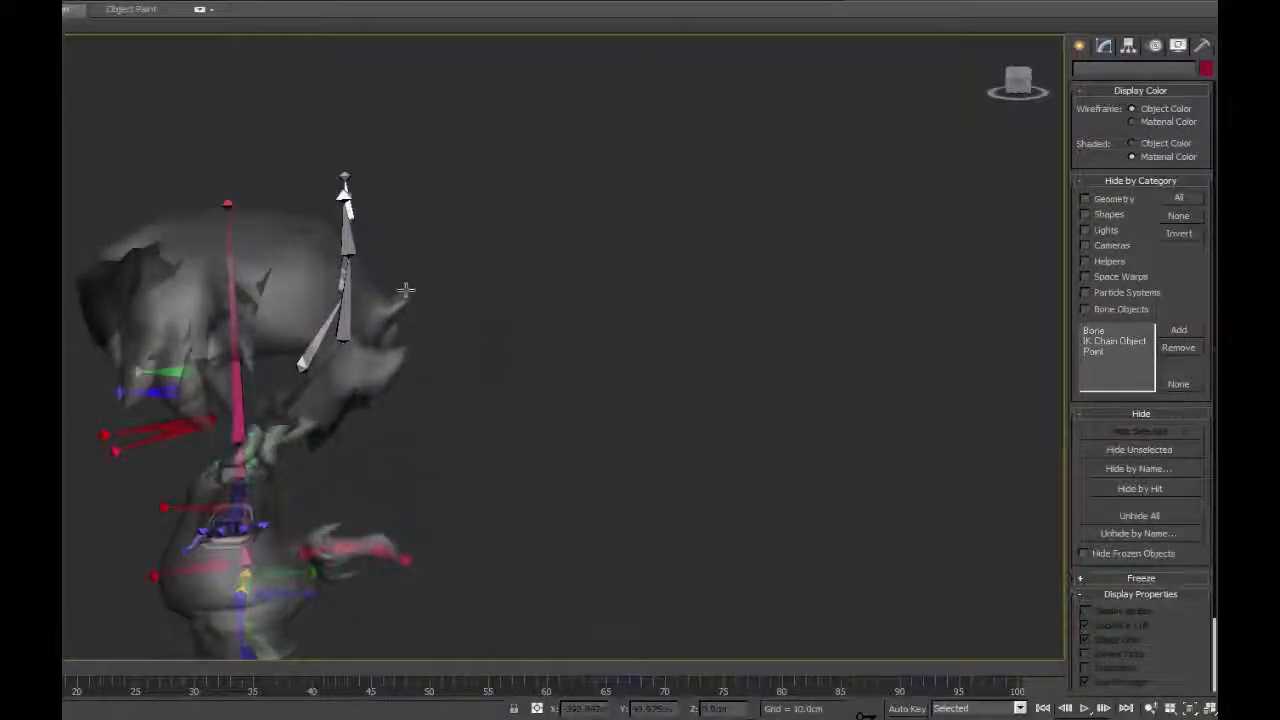
pyautogui.keyDown('alt'); pyautogui.moveTo(437, 349); pyautogui.dragTo(490, 433, button='middle'); pyautogui.keyUp('alt')
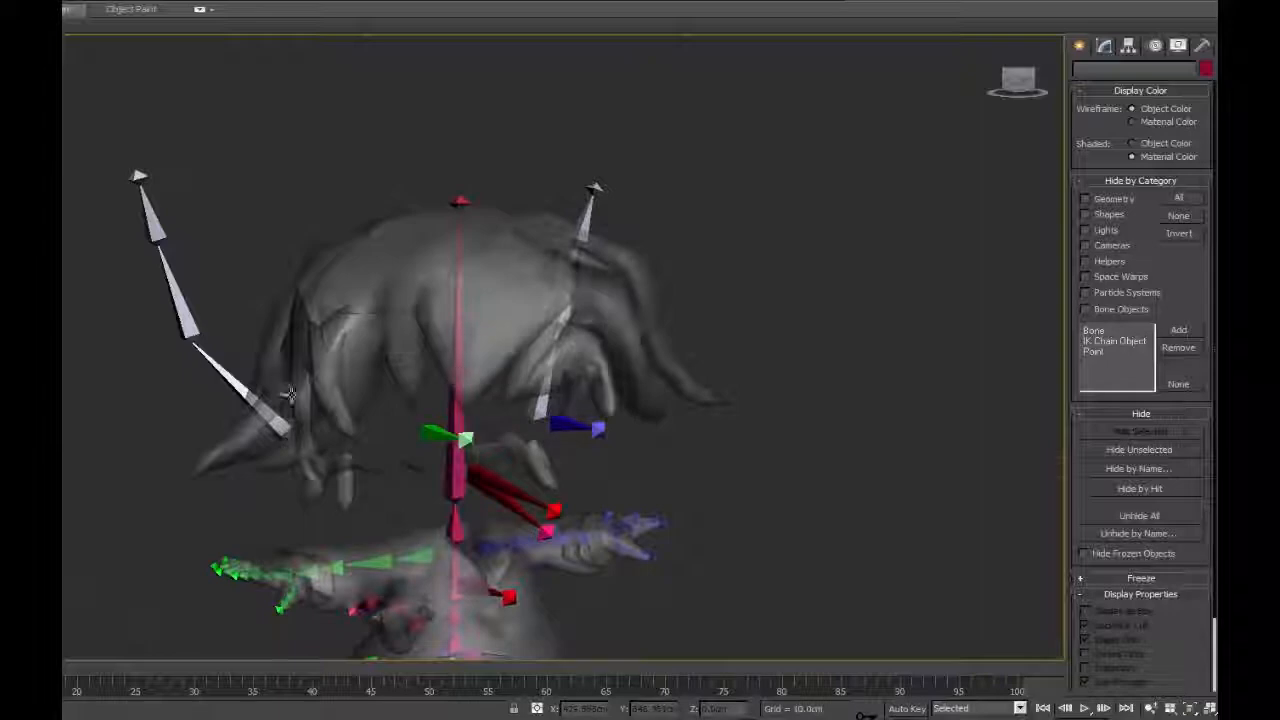
pyautogui.keyDown('alt'); pyautogui.moveTo(289, 395); pyautogui.dragTo(505, 388, button='middle'); pyautogui.keyUp('alt')
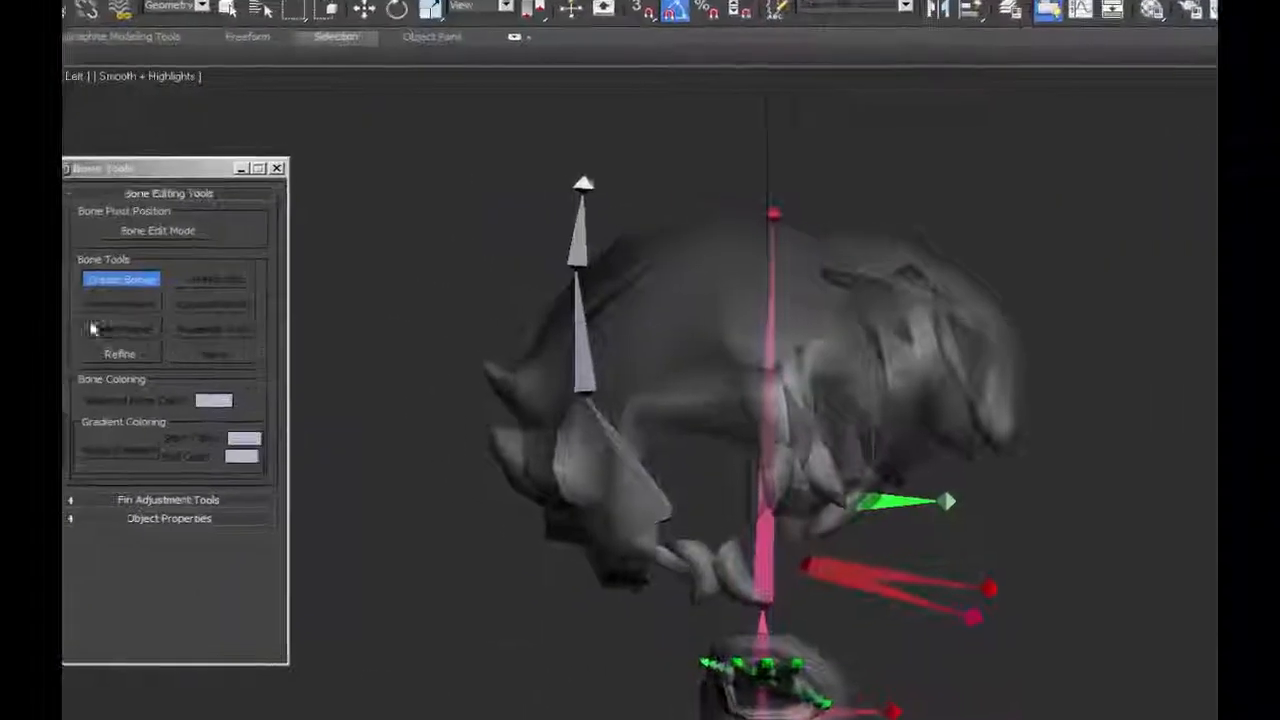
pyautogui.click(584, 428)
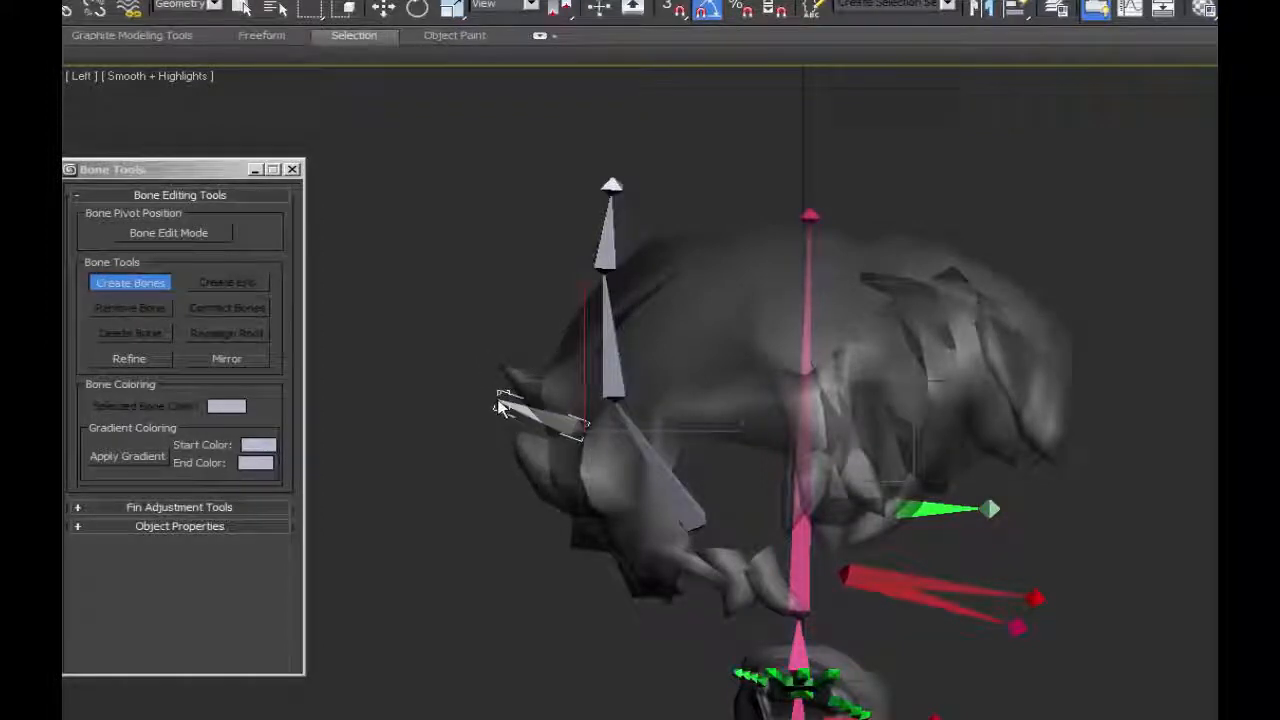
pyautogui.rightClick(485, 400)
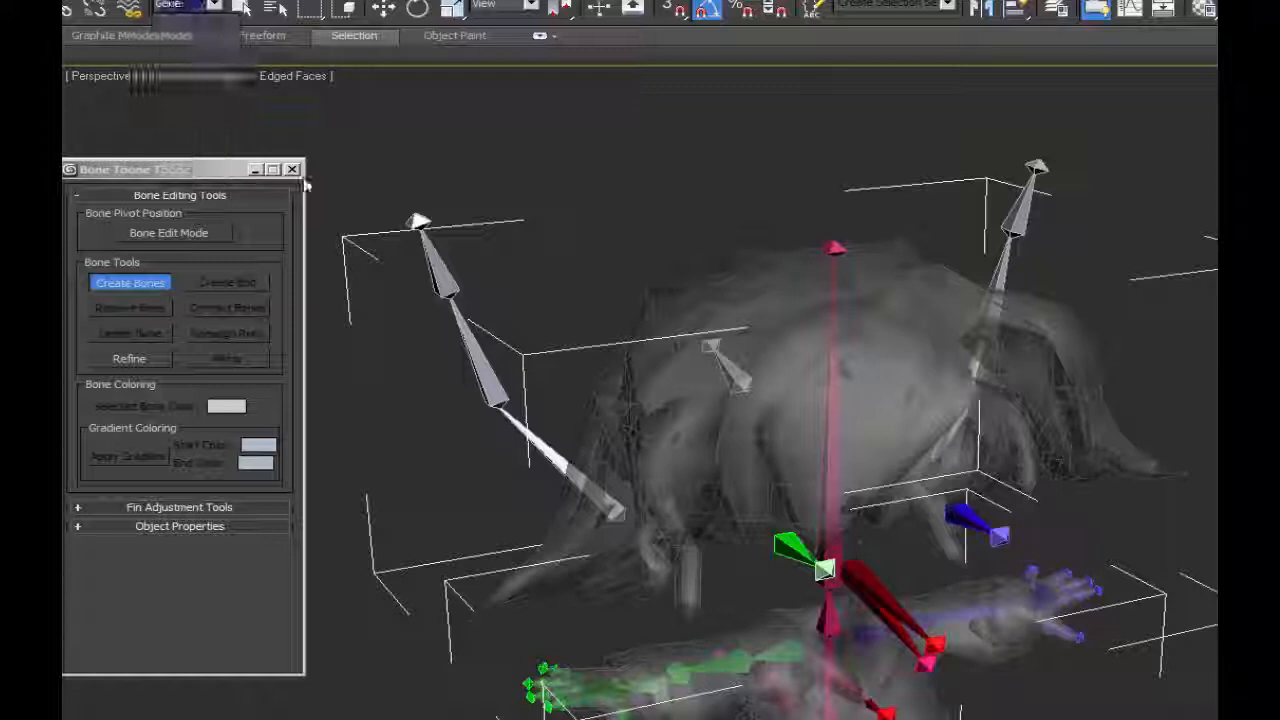
# Create a two-bone chain with an end nub down the character's right side hair lock in the Front view.
pyautogui.press('f')
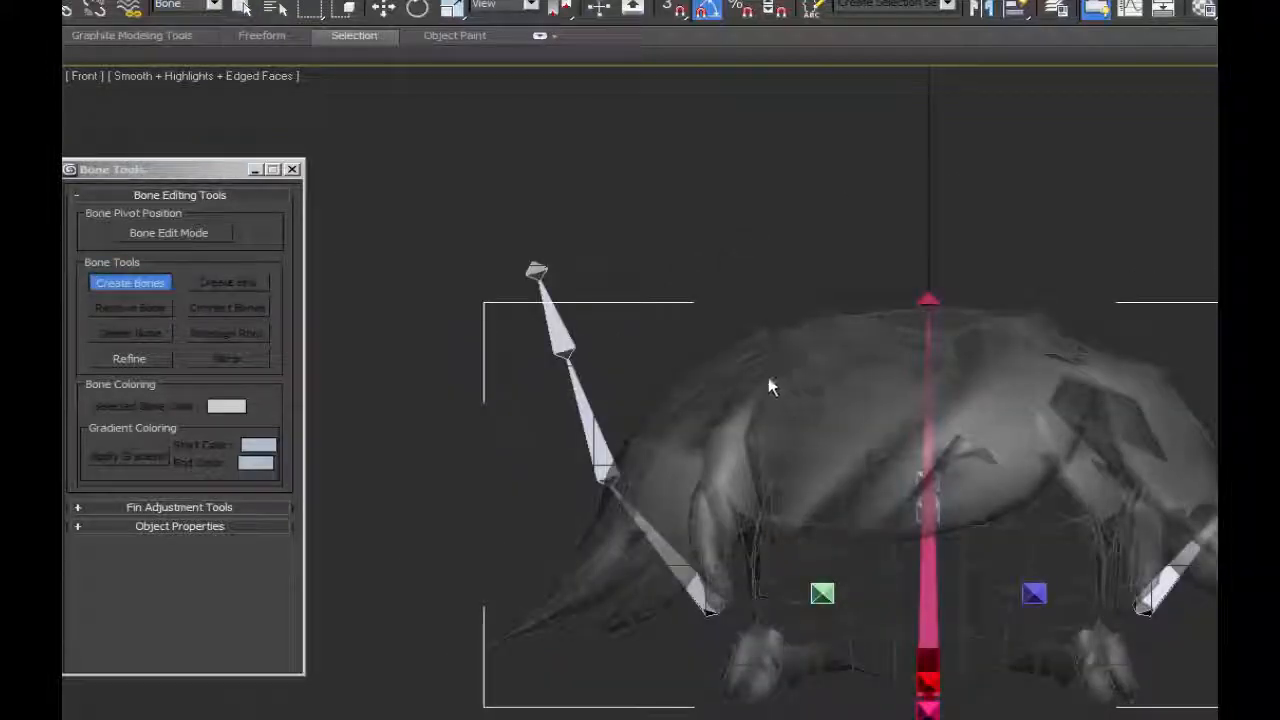
pyautogui.click(668, 472)
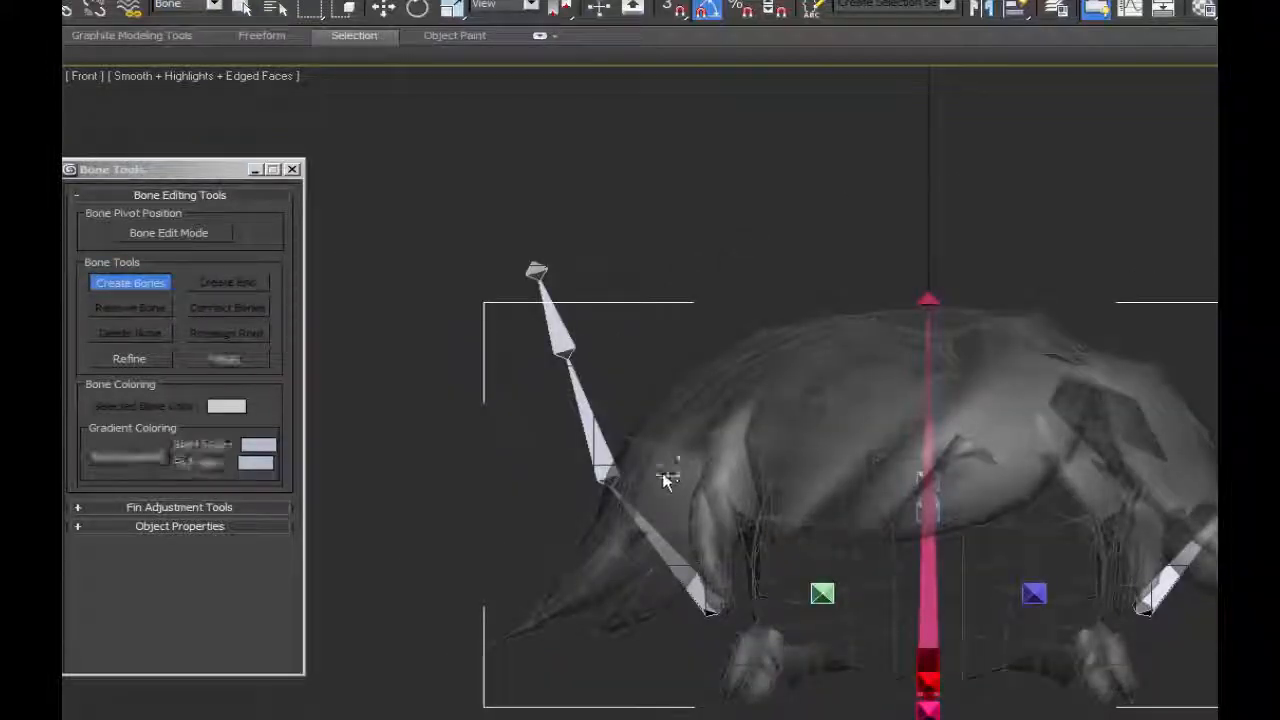
pyautogui.click(588, 579)
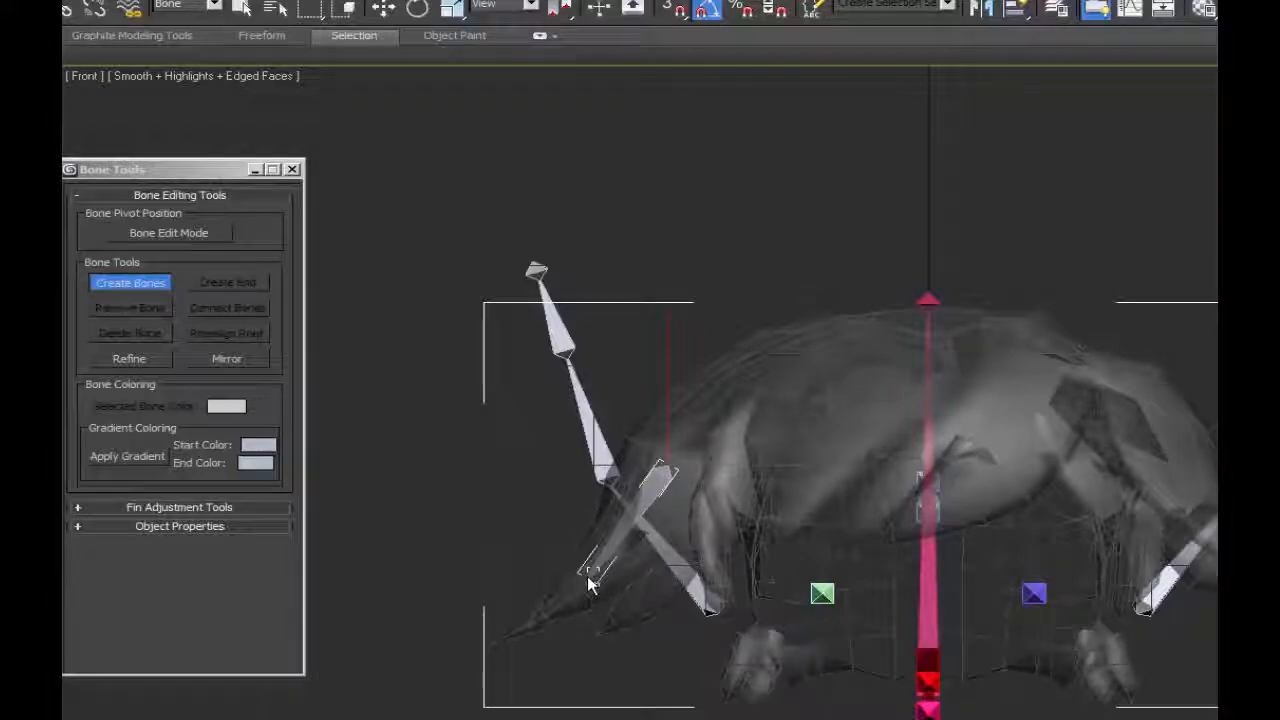
pyautogui.rightClick(493, 642)
# Move the side hair bone chain along the Y axis to fit it inside the hair lock.
pyautogui.keyDown('alt'); pyautogui.moveTo(700, 595); pyautogui.dragTo(897, 576, button='middle'); pyautogui.keyUp('alt')
pyautogui.click(384, 9)
pyautogui.click(540, 470)
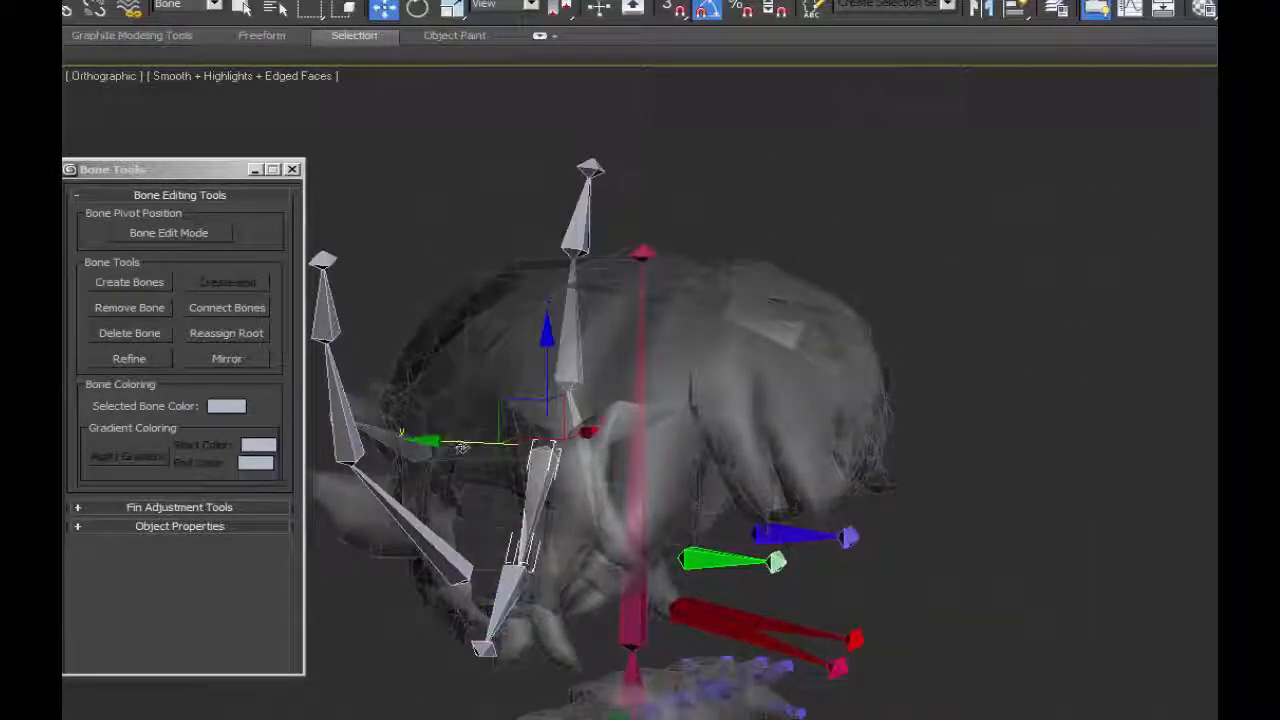
pyautogui.moveTo(475, 446); pyautogui.dragTo(517, 454)
pyautogui.keyDown('alt'); pyautogui.moveTo(459, 500); pyautogui.dragTo(497, 454, button='middle'); pyautogui.keyUp('alt')
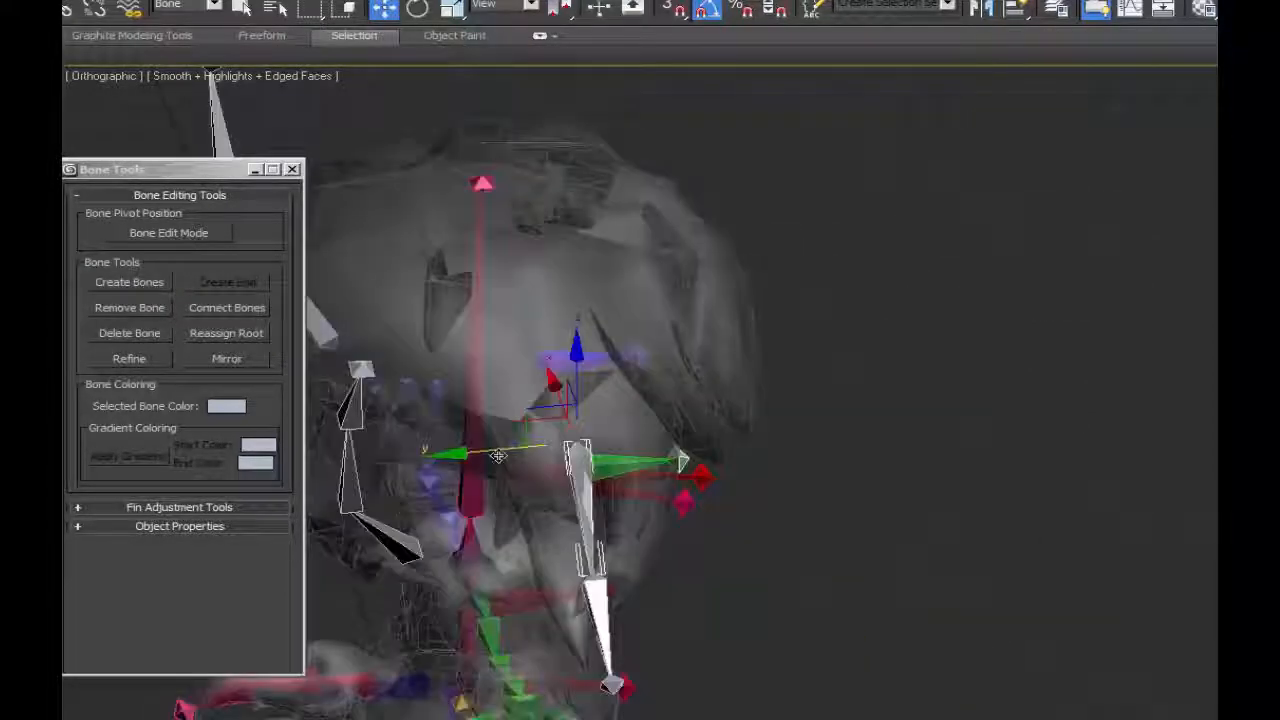
pyautogui.keyDown('alt'); pyautogui.moveTo(811, 535); pyautogui.dragTo(626, 501, button='middle'); pyautogui.keyUp('alt')
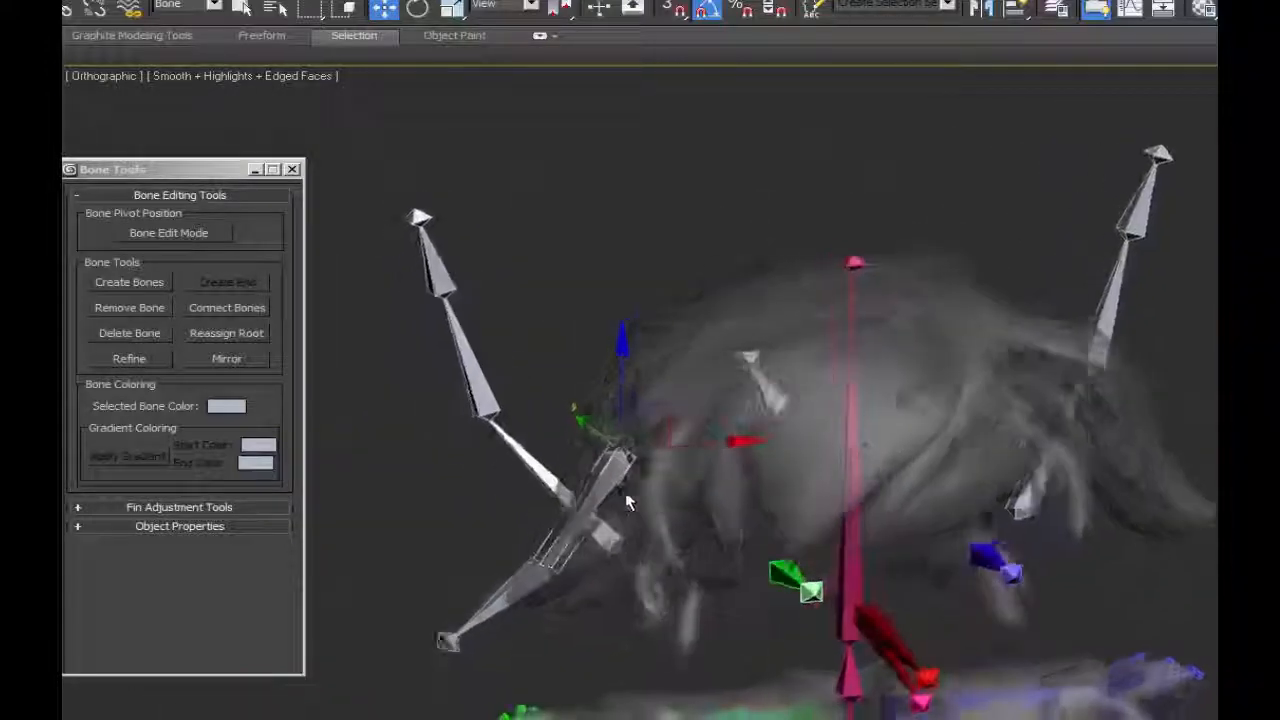
# Mirror the whole side hair chain along X, flipping the Y bone axis, and position the copy in the opposite hair lock.
pyautogui.press('f')
pyautogui.doubleClick(618, 427)
pyautogui.click(226, 358)
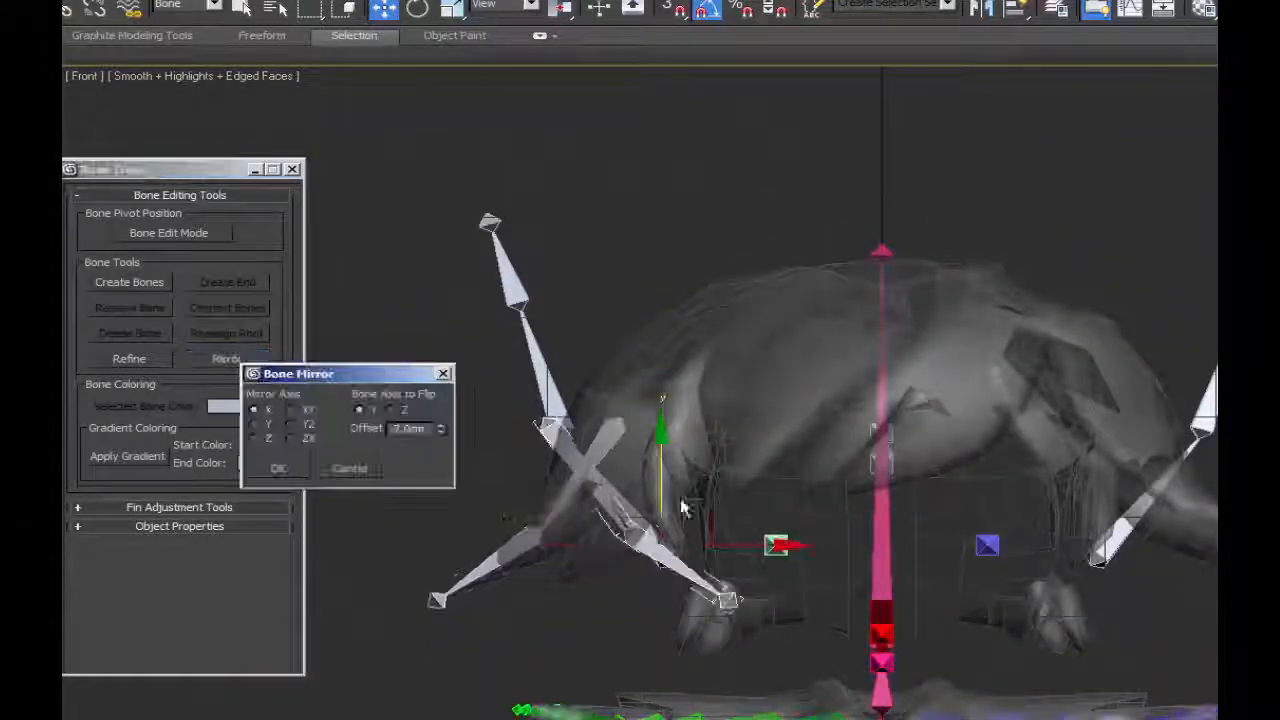
pyautogui.click(275, 466)
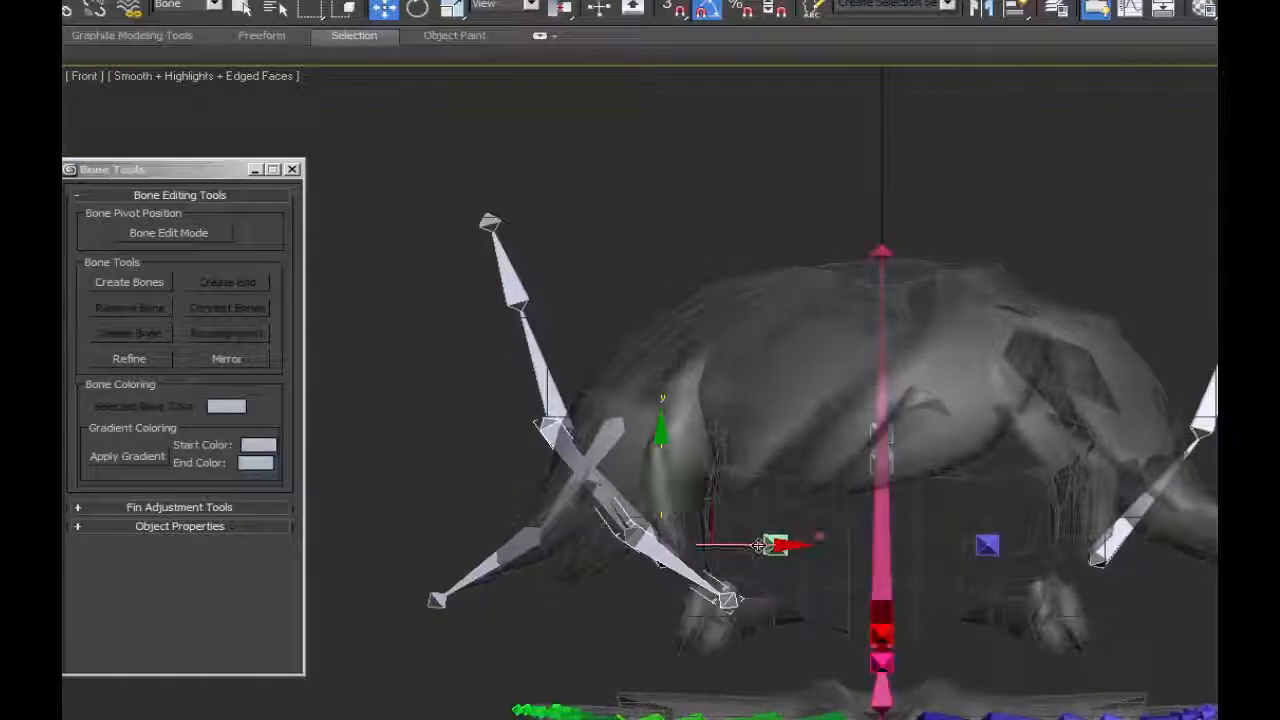
pyautogui.moveTo(757, 545); pyautogui.dragTo(1279, 553)
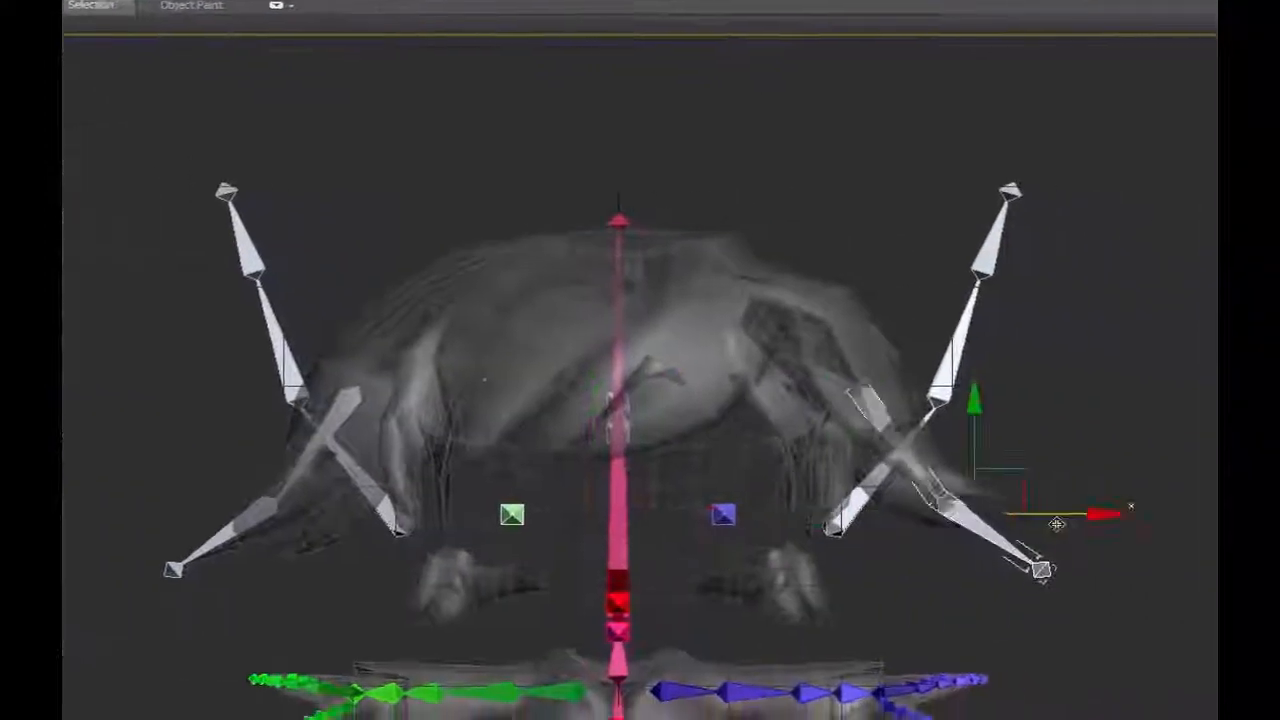
pyautogui.moveTo(1057, 523); pyautogui.dragTo(1049, 523)
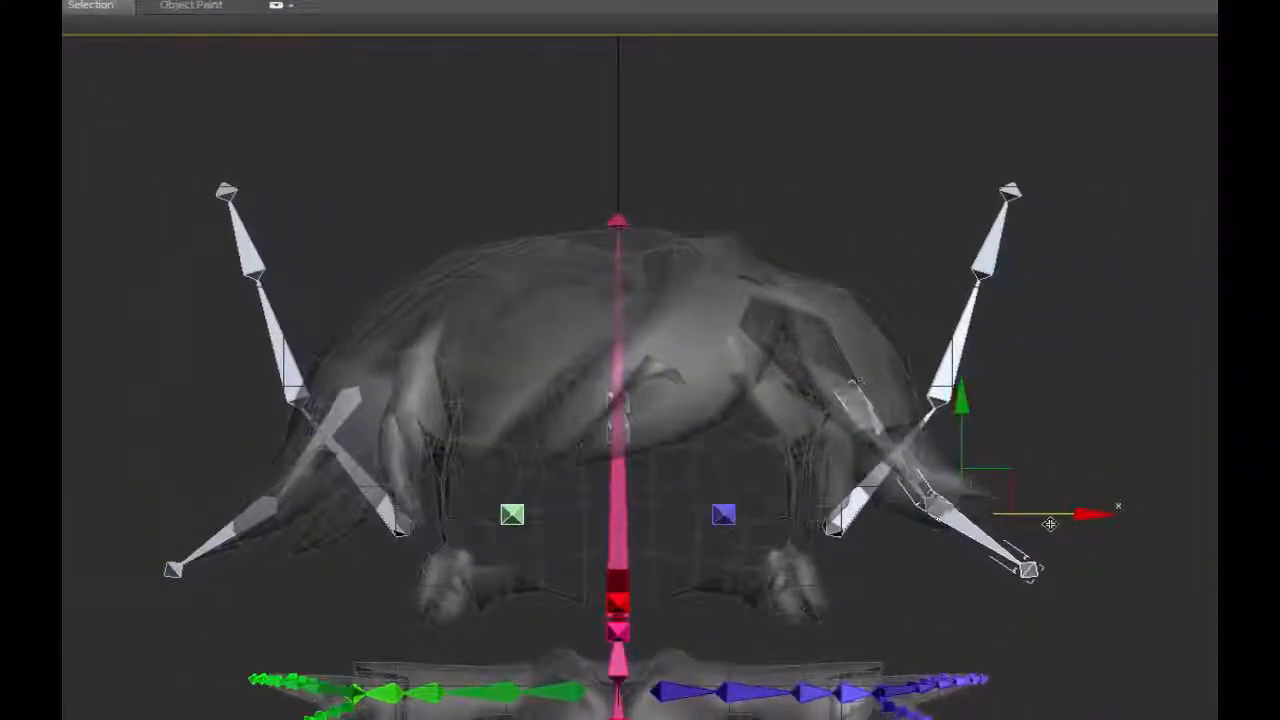
pyautogui.moveTo(1010, 473); pyautogui.dragTo(998, 440)
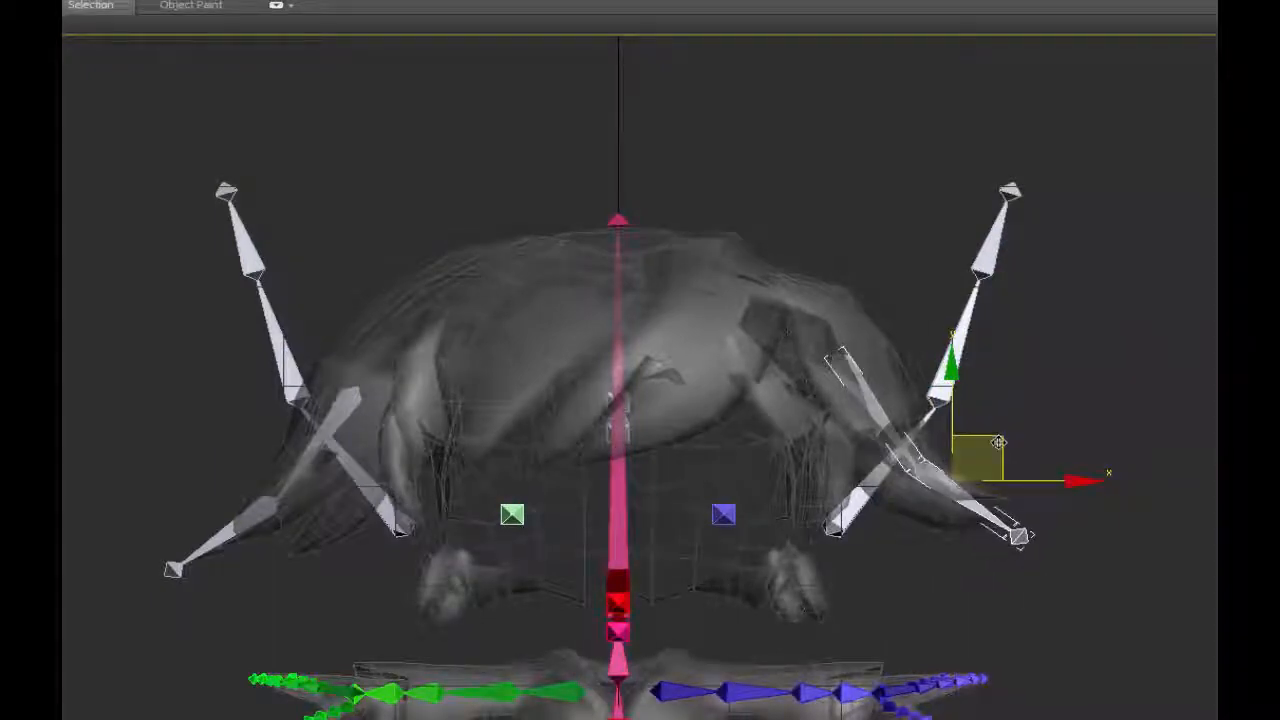
# Create a two-bone chain with an end nub along the front fringe, running diagonally across the forehead in the Front view.
pyautogui.click(762, 346)
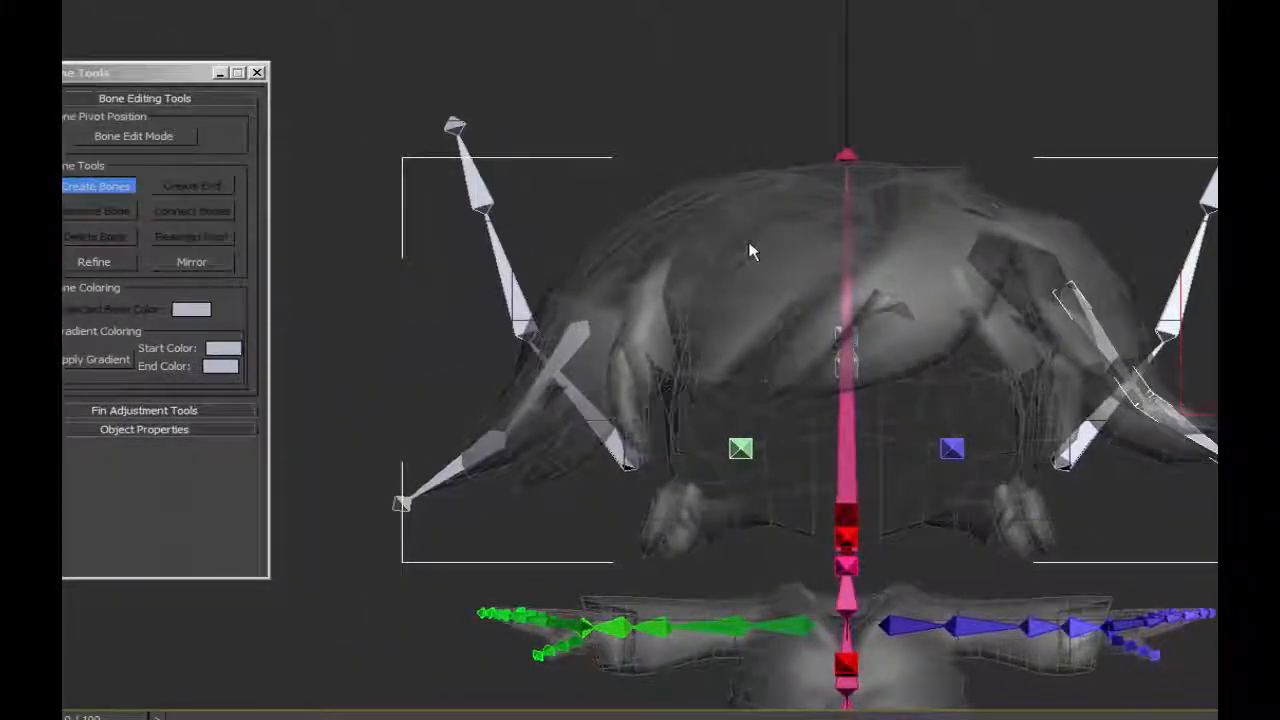
pyautogui.click(945, 240)
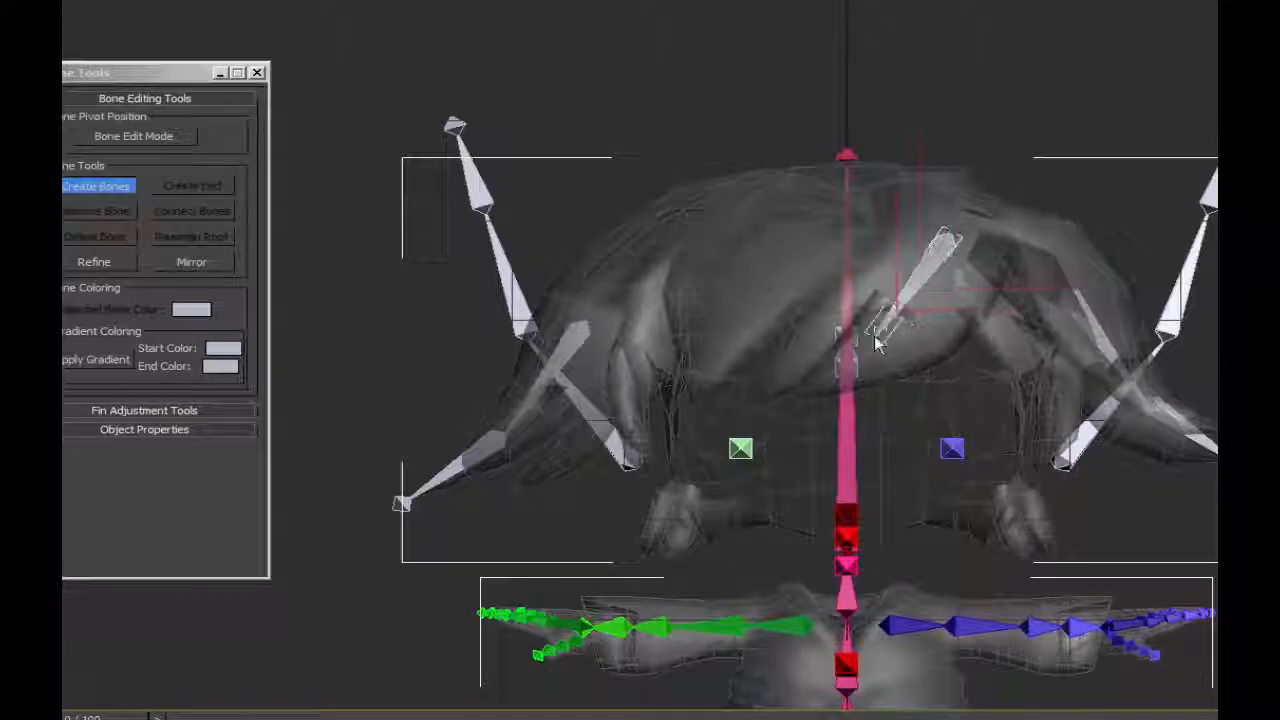
pyautogui.click(870, 335)
pyautogui.rightClick(760, 410)
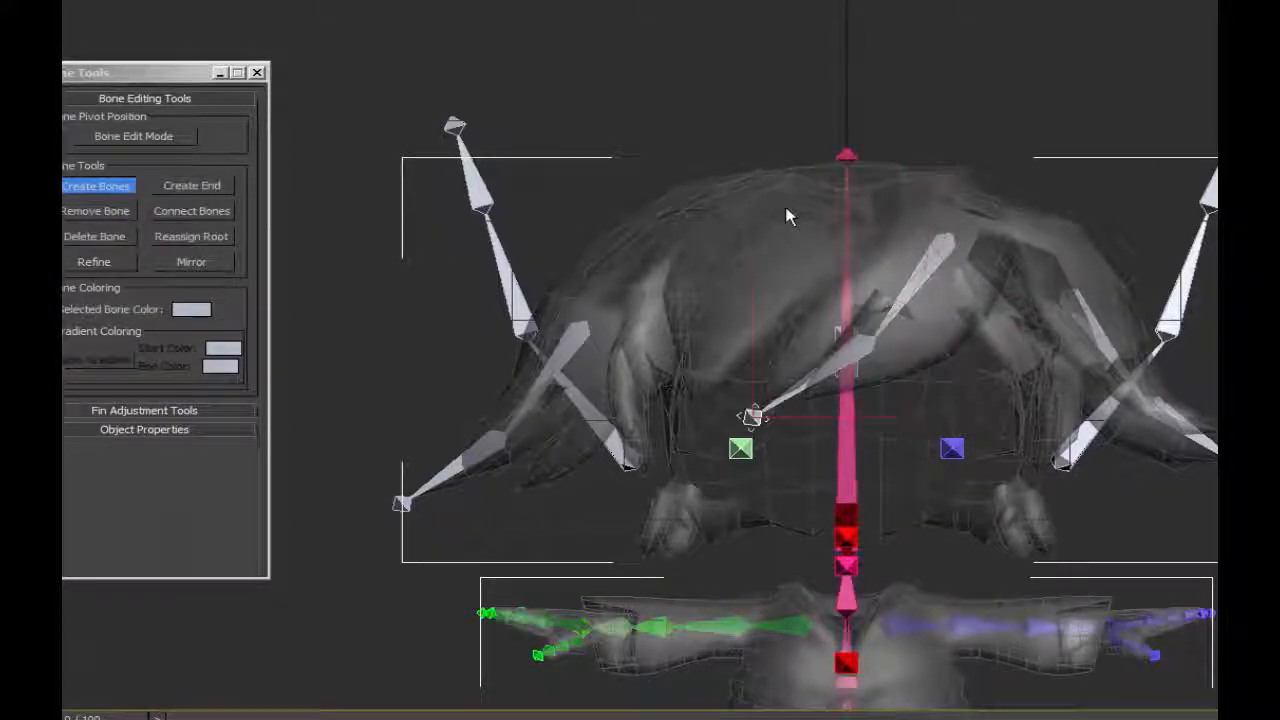
# Create a shorter two-bone chain with an end nub down the fringe on the character's right side of the forehead in the Front view.
pyautogui.click(786, 212)
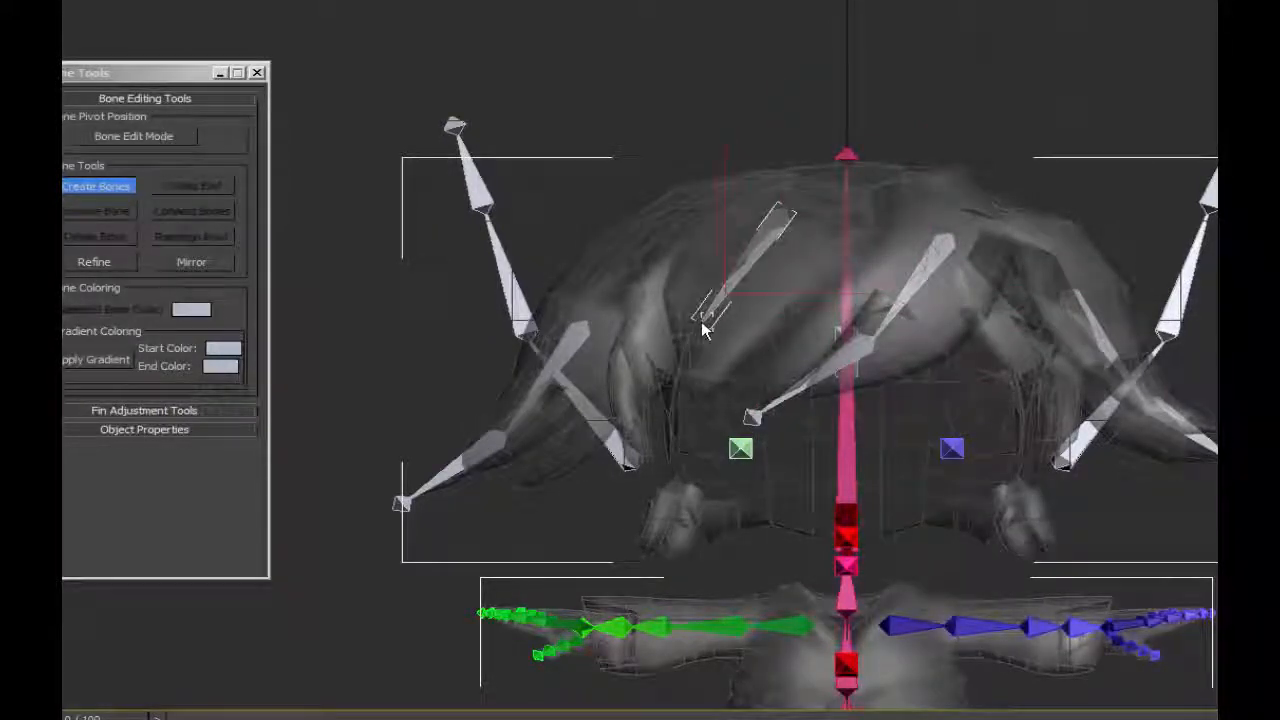
pyautogui.click(705, 324)
pyautogui.click(693, 408)
pyautogui.rightClick(693, 408)
pyautogui.scroll(-3, 803, 349)
pyautogui.keyDown('alt'); pyautogui.moveTo(804, 352); pyautogui.dragTo(883, 364, button='middle'); pyautogui.keyUp('alt')
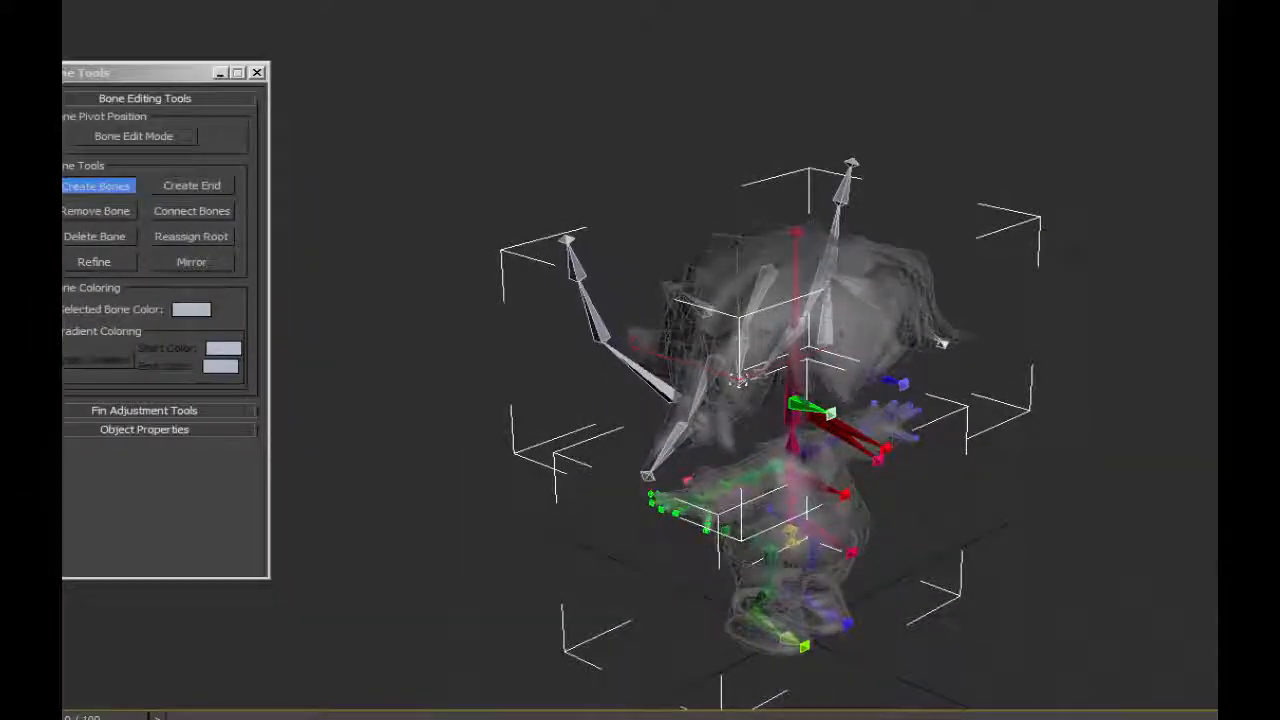
pyautogui.rightClick(738, 380)
# Move and rotate the root of the long diagonal fringe chain so its bones lie inside the front hair.
pyautogui.press('w')
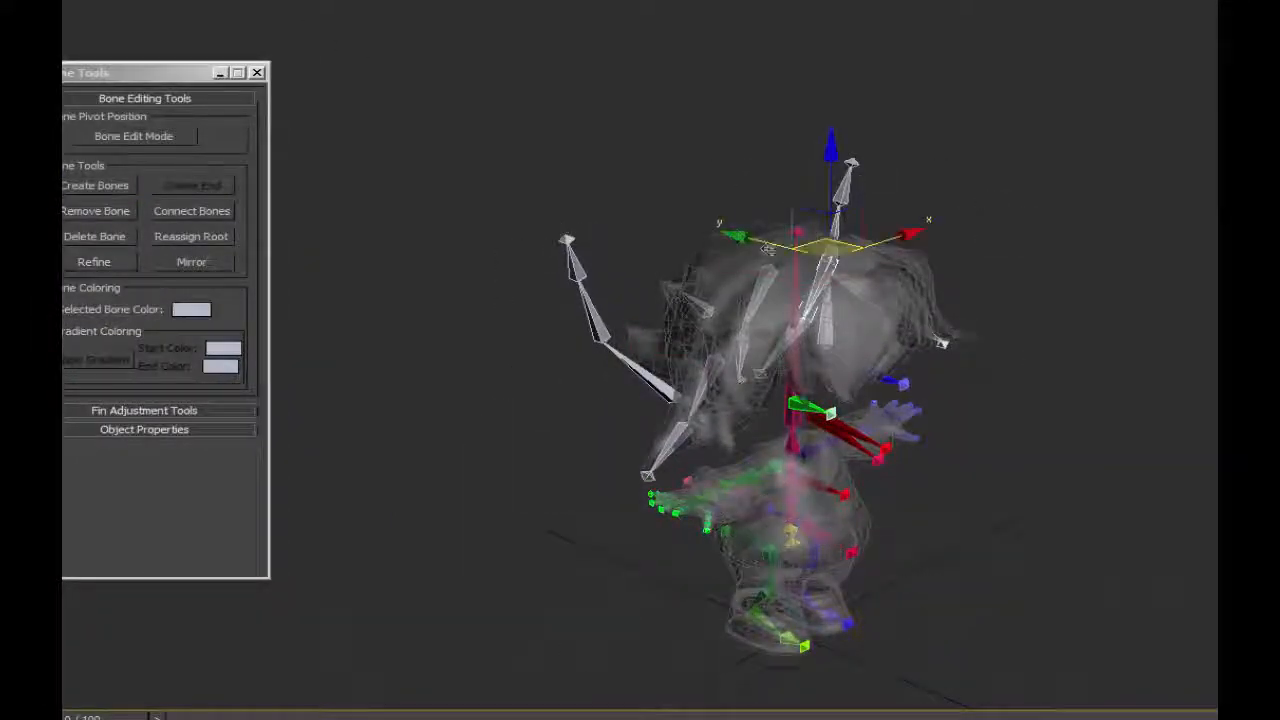
pyautogui.moveTo(768, 243); pyautogui.dragTo(1040, 367)
pyautogui.moveTo(934, 272)
pyautogui.mouseDown()
pyautogui.moveTo(902, 278)
pyautogui.moveTo(942, 273)
pyautogui.moveTo(930, 276)
pyautogui.mouseUp()
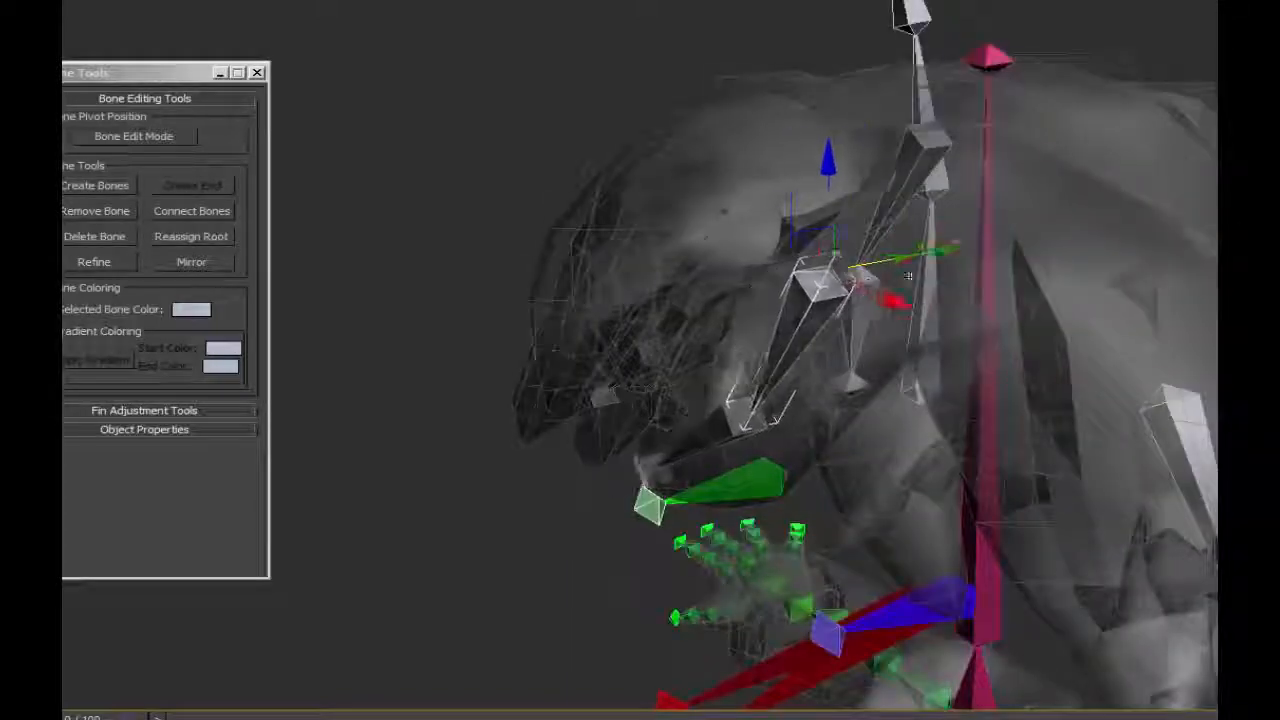
pyautogui.press('e')
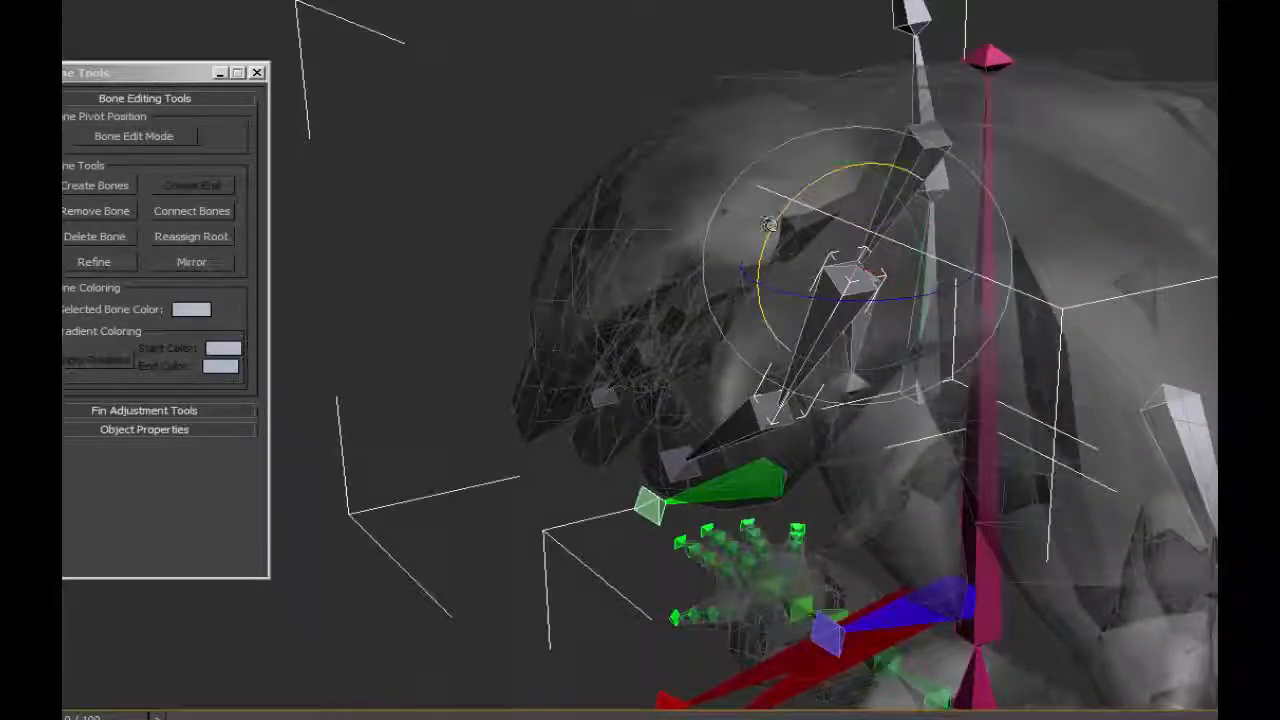
pyautogui.moveTo(775, 226); pyautogui.dragTo(777, 219)
pyautogui.keyDown('alt'); pyautogui.moveTo(1040, 288); pyautogui.dragTo(1186, 243, button='middle'); pyautogui.keyUp('alt')
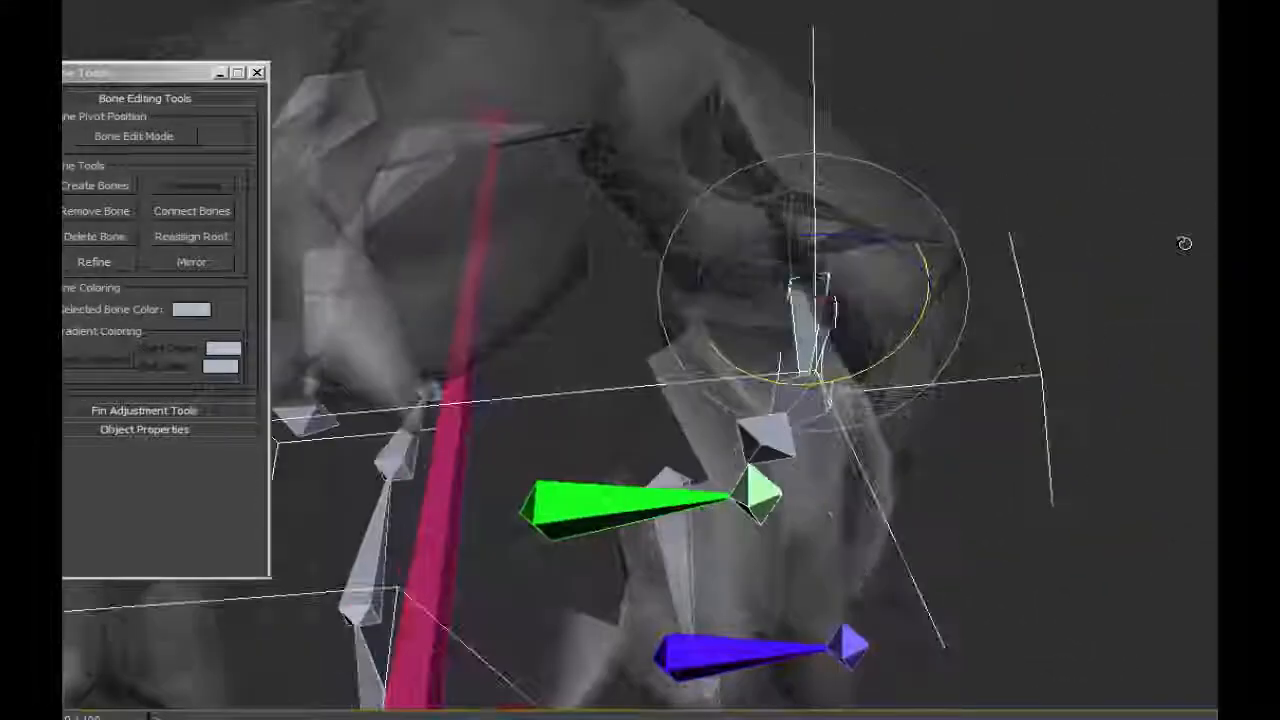
pyautogui.moveTo(742, 371); pyautogui.dragTo(764, 378)
pyautogui.keyDown('alt'); pyautogui.moveTo(968, 338); pyautogui.dragTo(837, 389, button='middle'); pyautogui.keyUp('alt')
pyautogui.keyDown('alt'); pyautogui.moveTo(1015, 415); pyautogui.dragTo(948, 417, button='middle'); pyautogui.keyUp('alt')
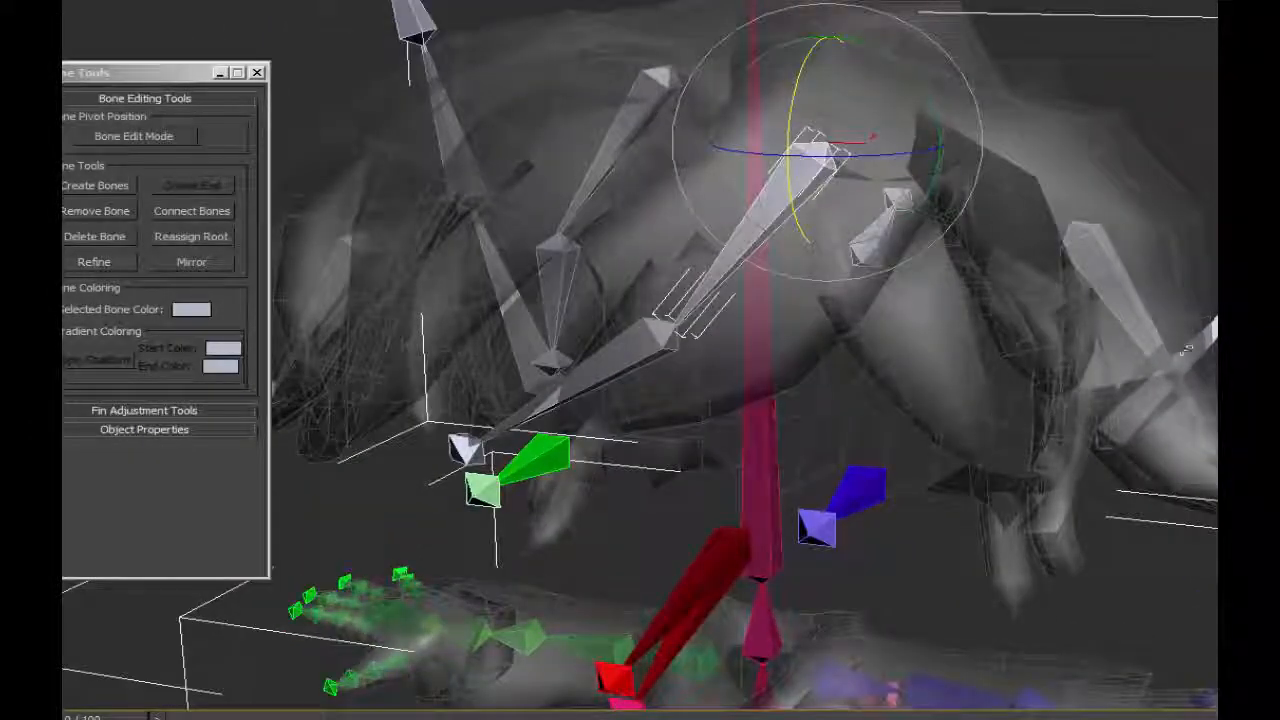
pyautogui.keyDown('alt'); pyautogui.moveTo(848, 420); pyautogui.dragTo(1038, 421, button='middle'); pyautogui.keyUp('alt')
# Select the root of the shorter fringe chain and move the chain back along the Y axis into the hair.
pyautogui.click(950, 125)
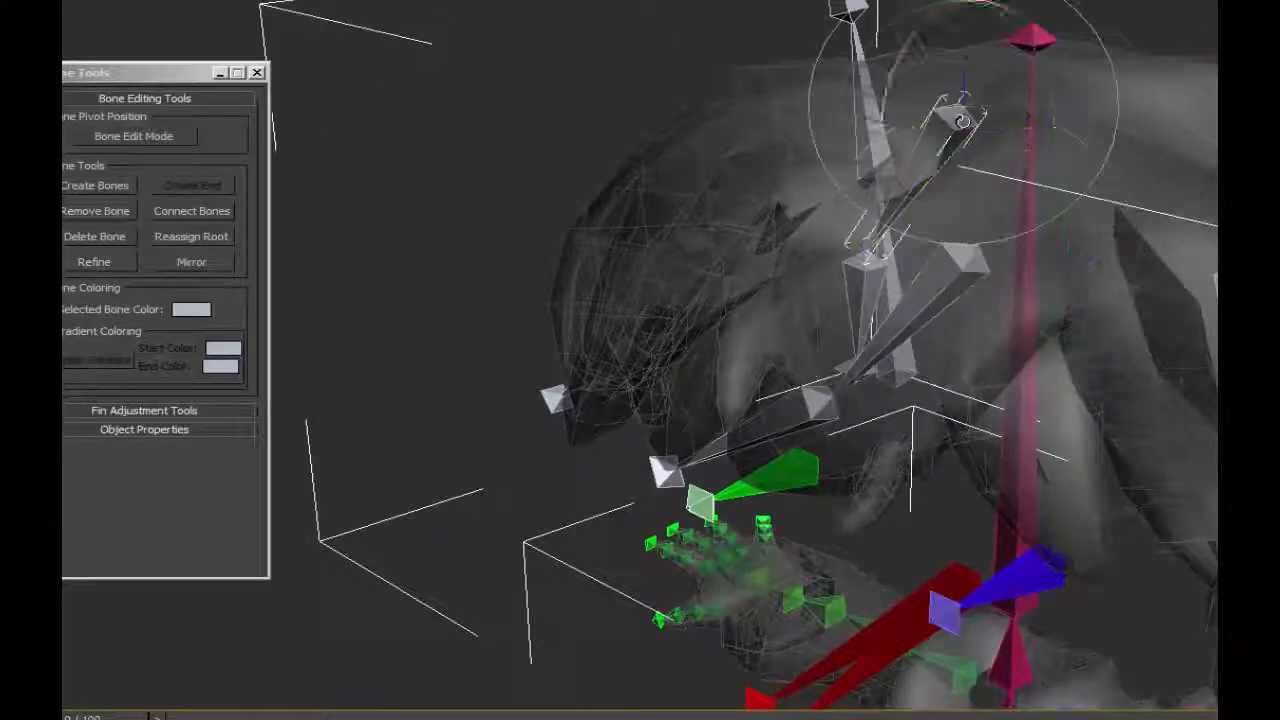
pyautogui.press('w')
pyautogui.moveTo(1042, 90); pyautogui.dragTo(780, 143)
pyautogui.keyDown('alt'); pyautogui.moveTo(765, 415); pyautogui.dragTo(1030, 415, button='middle'); pyautogui.keyUp('alt')
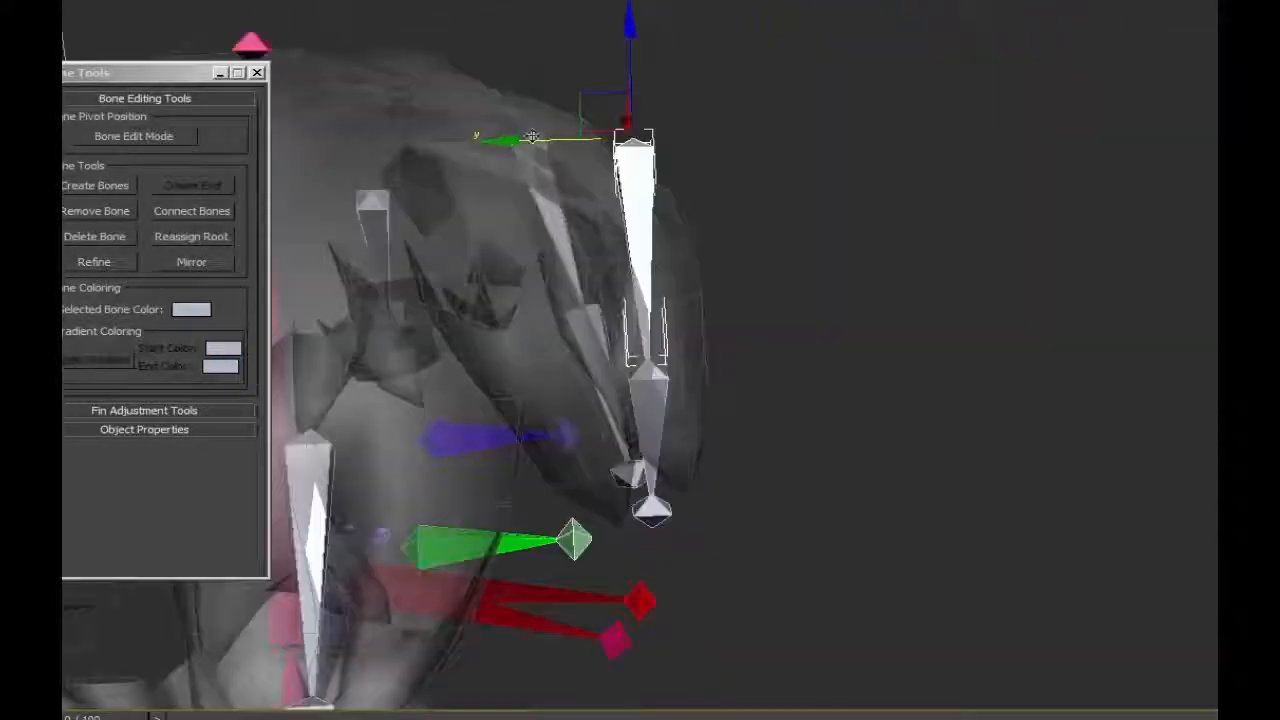
pyautogui.moveTo(512, 139); pyautogui.dragTo(413, 141)
# Rotate the shorter fringe chain to follow the slope of its hair lock and fine-tune its position along the Y axis.
pyautogui.press('e')
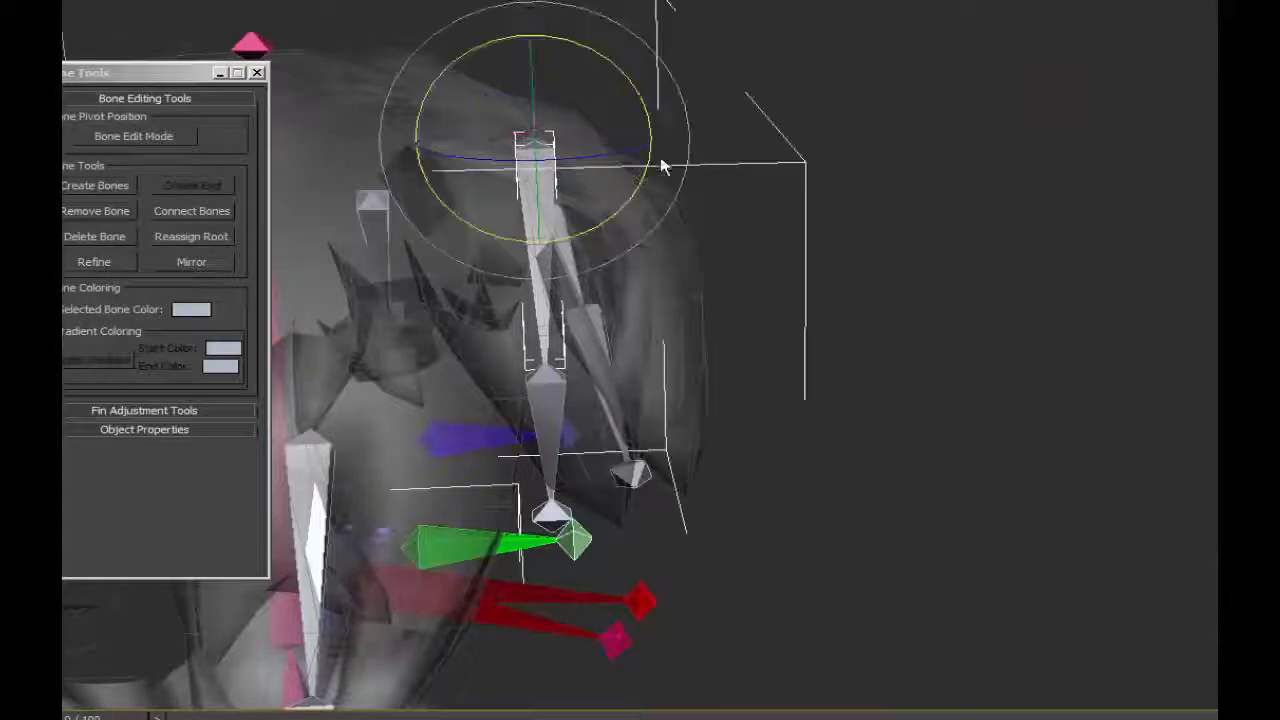
pyautogui.moveTo(640, 110); pyautogui.dragTo(638, 90)
pyautogui.keyDown('alt'); pyautogui.moveTo(560, 172); pyautogui.dragTo(460, 165, button='middle'); pyautogui.keyUp('alt')
pyautogui.press('w')
pyautogui.moveTo(388, 159); pyautogui.dragTo(381, 159)
pyautogui.keyDown('alt'); pyautogui.moveTo(560, 250); pyautogui.dragTo(731, 388, button='middle'); pyautogui.keyUp('alt')
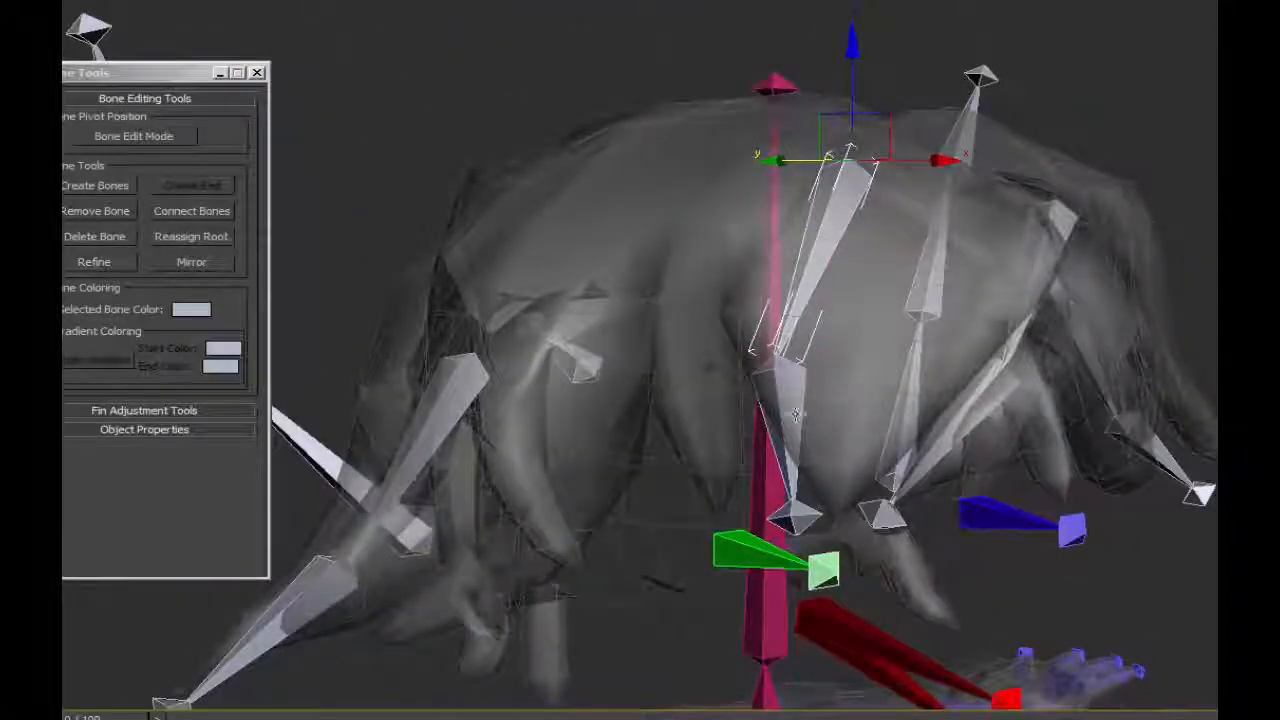
pyautogui.keyDown('alt'); pyautogui.moveTo(795, 413); pyautogui.dragTo(860, 500, button='middle'); pyautogui.keyUp('alt')
pyautogui.keyDown('alt'); pyautogui.moveTo(1137, 466); pyautogui.dragTo(947, 466, button='middle'); pyautogui.keyUp('alt')
pyautogui.keyDown('alt'); pyautogui.moveTo(698, 337); pyautogui.dragTo(815, 232, button='middle'); pyautogui.keyUp('alt')
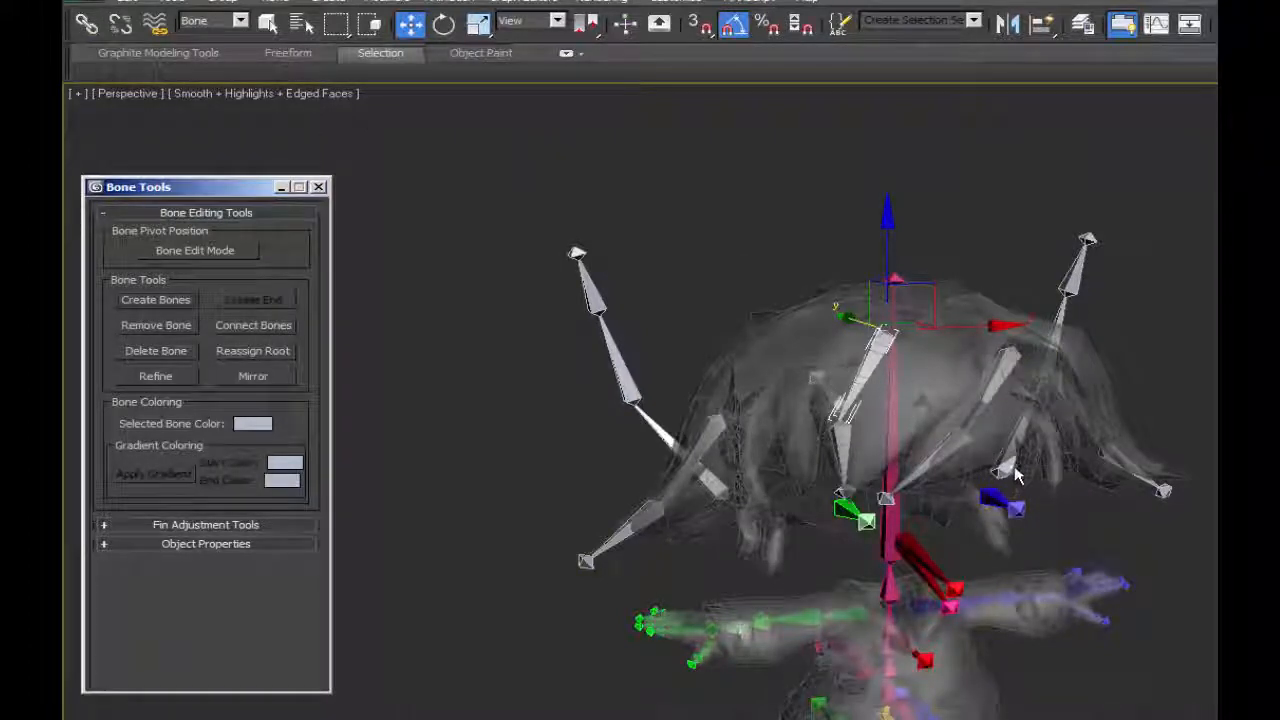
pyautogui.keyDown('alt'); pyautogui.moveTo(936, 535); pyautogui.dragTo(871, 538, button='middle'); pyautogui.keyUp('alt')
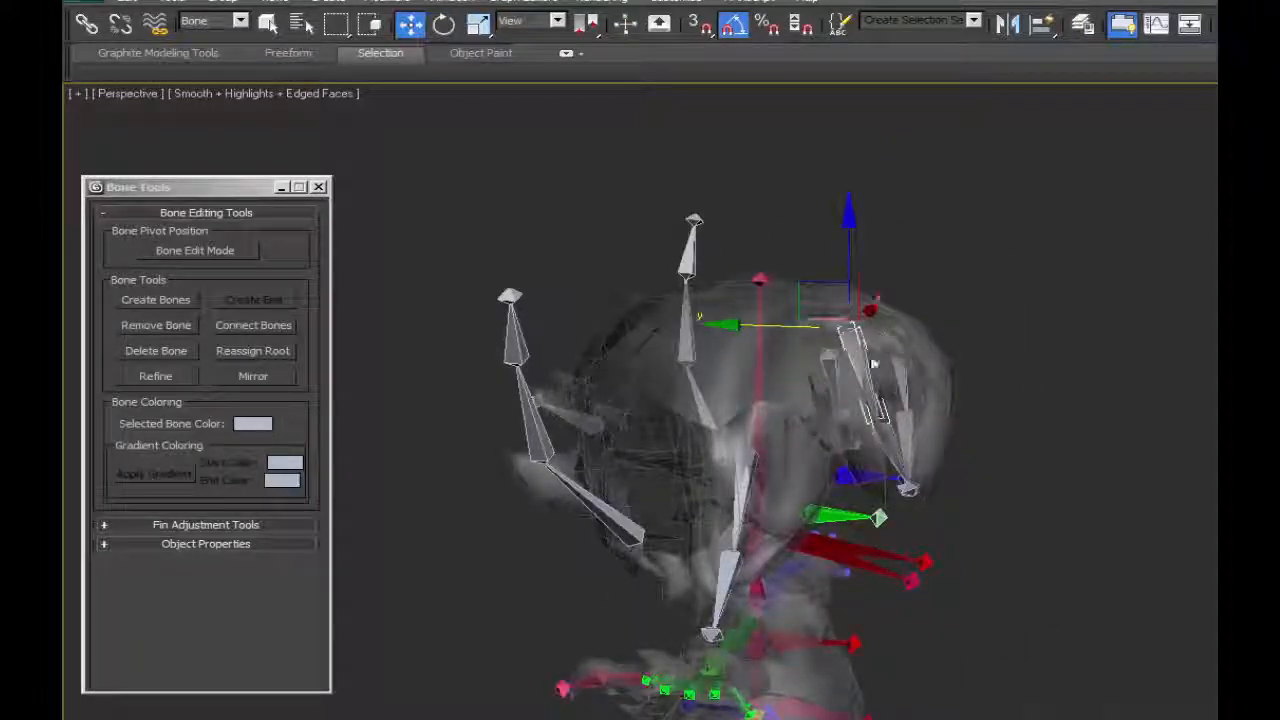
pyautogui.keyDown('alt'); pyautogui.moveTo(834, 598); pyautogui.dragTo(893, 577, button='middle'); pyautogui.keyUp('alt')
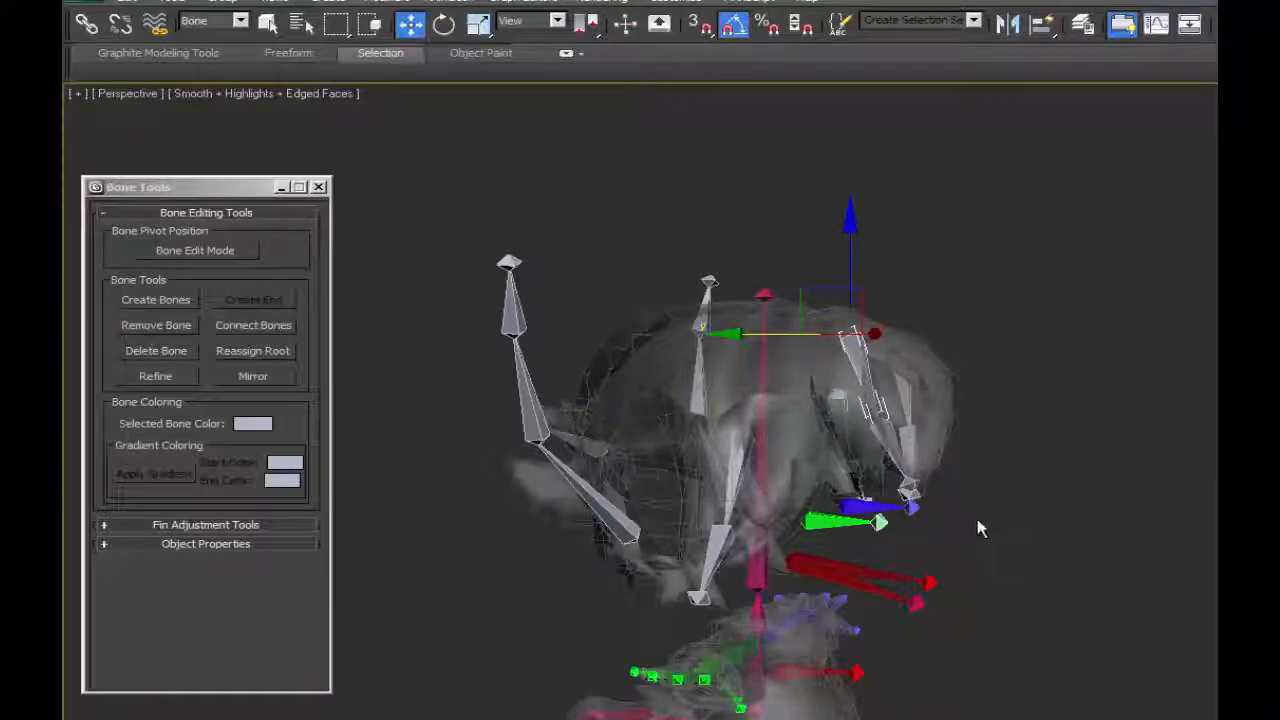
pyautogui.keyDown('alt'); pyautogui.moveTo(979, 529); pyautogui.dragTo(977, 437, button='middle'); pyautogui.keyUp('alt')
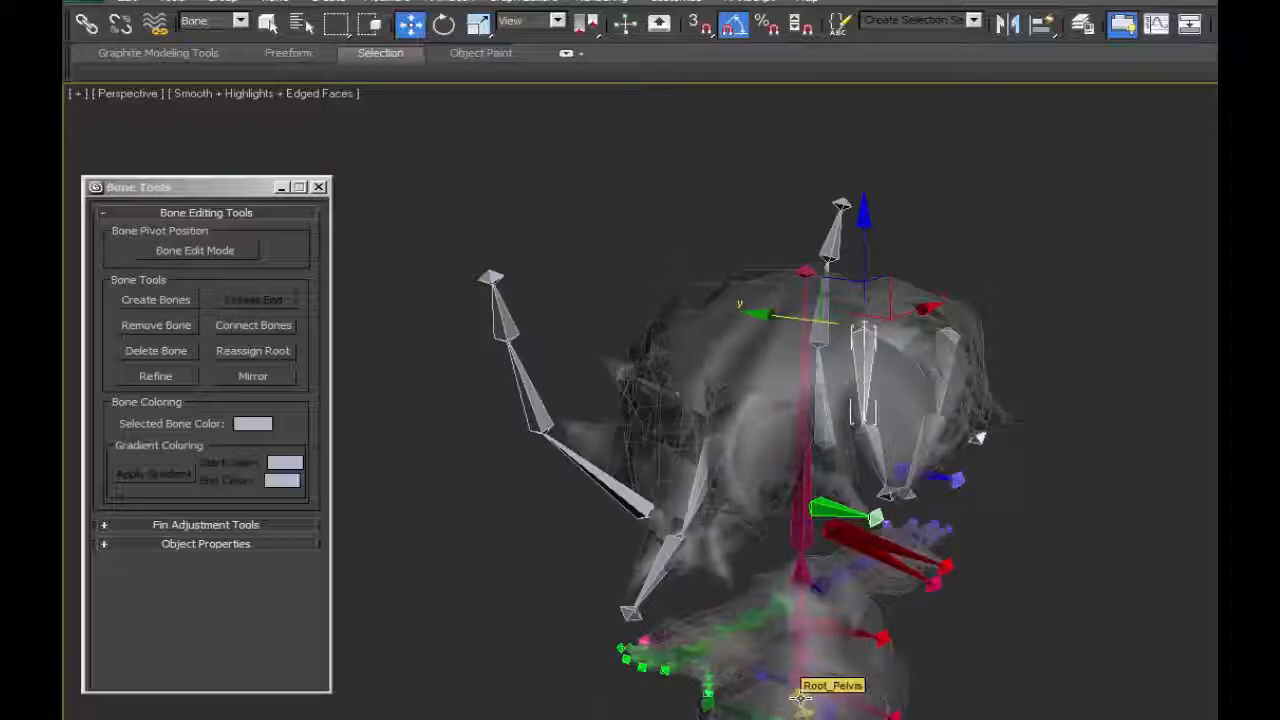
pyautogui.rightClick(747, 442)
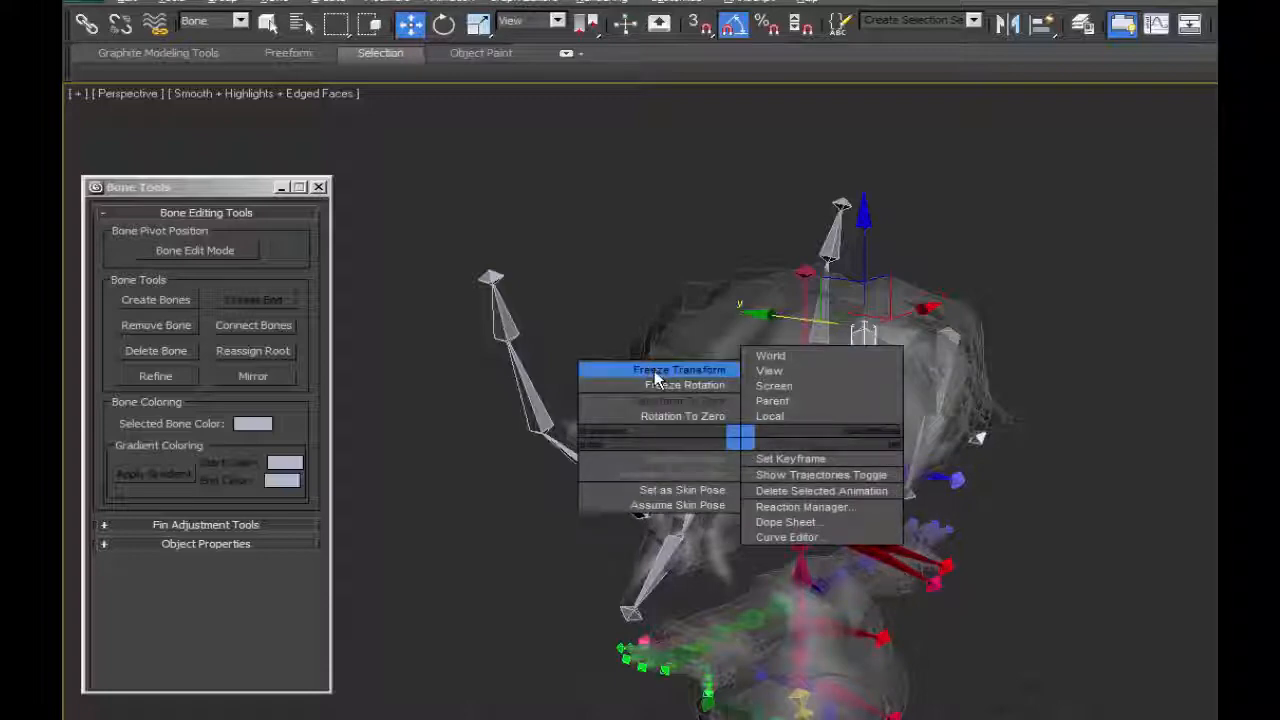
pyautogui.keyDown('alt'); pyautogui.moveTo(990, 512); pyautogui.dragTo(1160, 465, button='middle'); pyautogui.keyUp('alt')
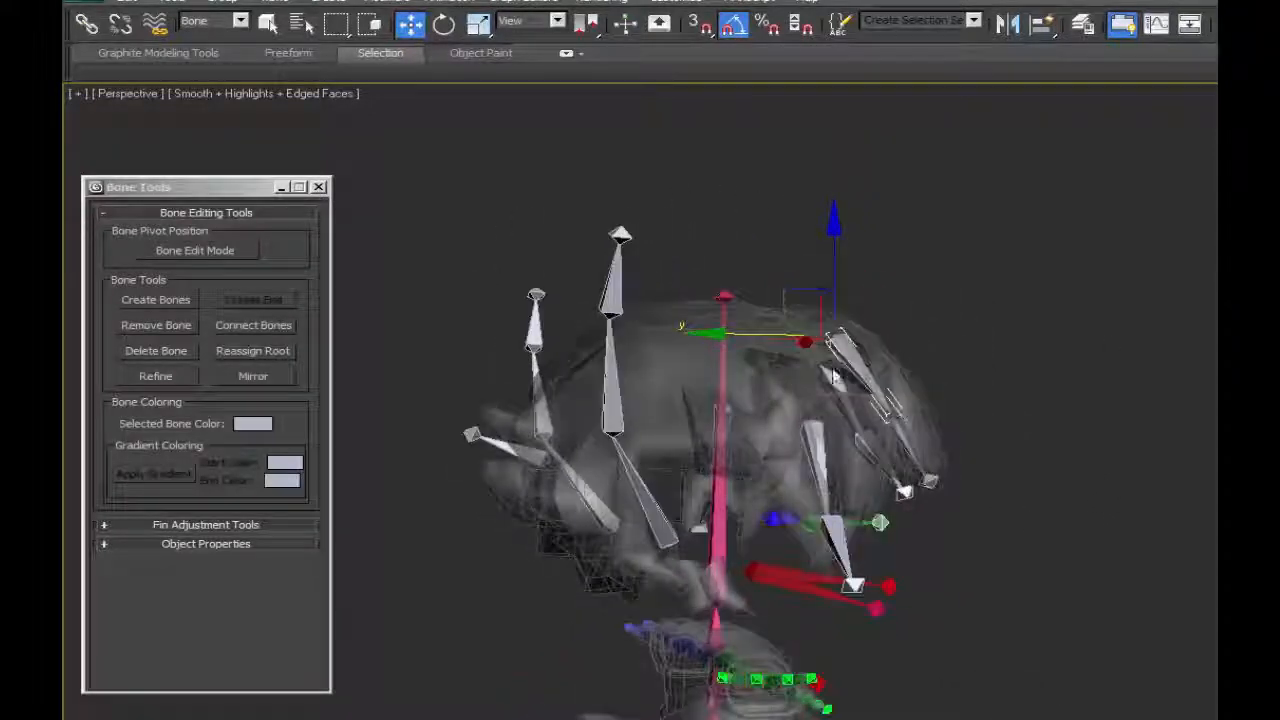
pyautogui.rightClick(1052, 351)
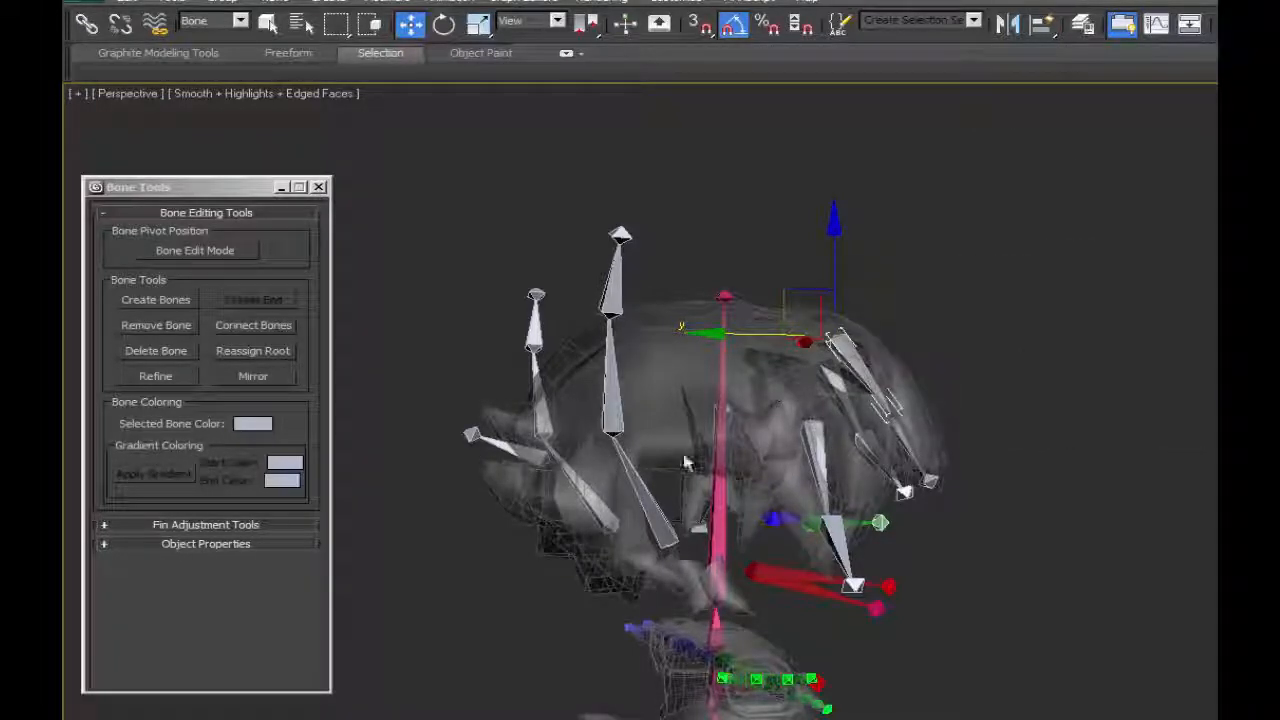
pyautogui.keyDown('alt'); pyautogui.moveTo(1090, 497); pyautogui.dragTo(874, 507, button='middle'); pyautogui.keyUp('alt')
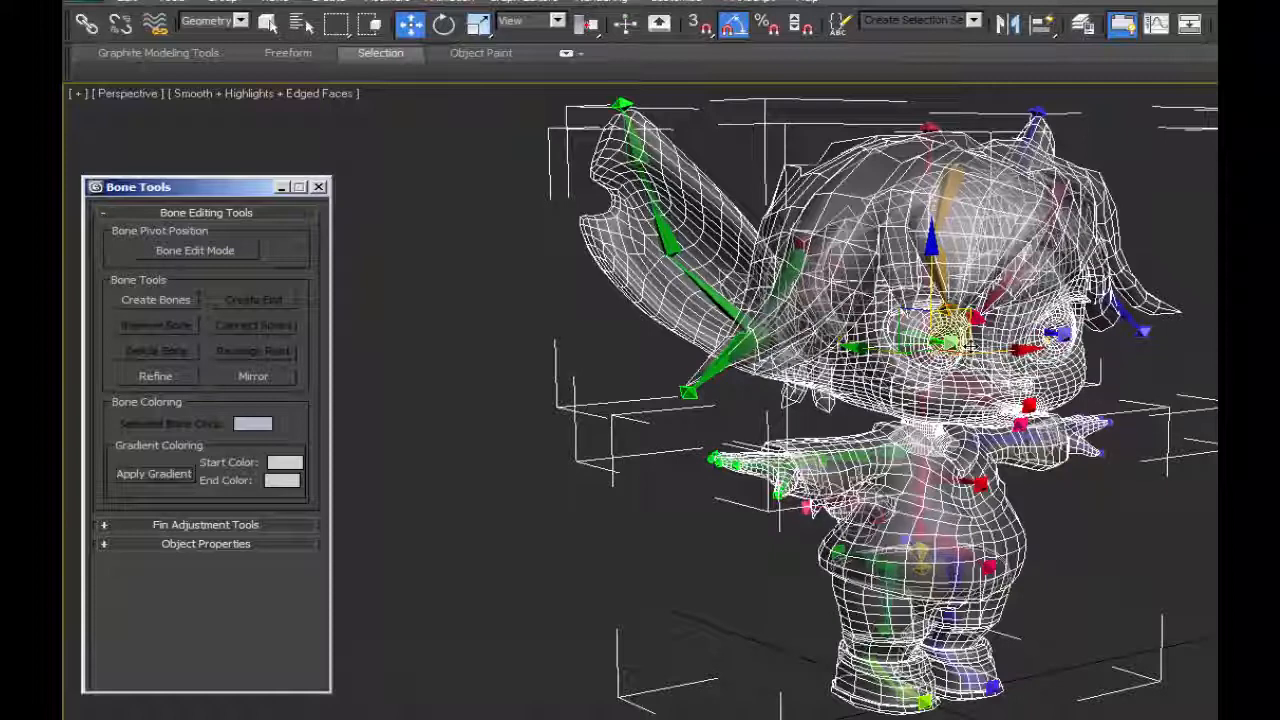
# Convert the Body mesh from its base object to an Editable Poly.
pyautogui.rightClick(1105, 222)
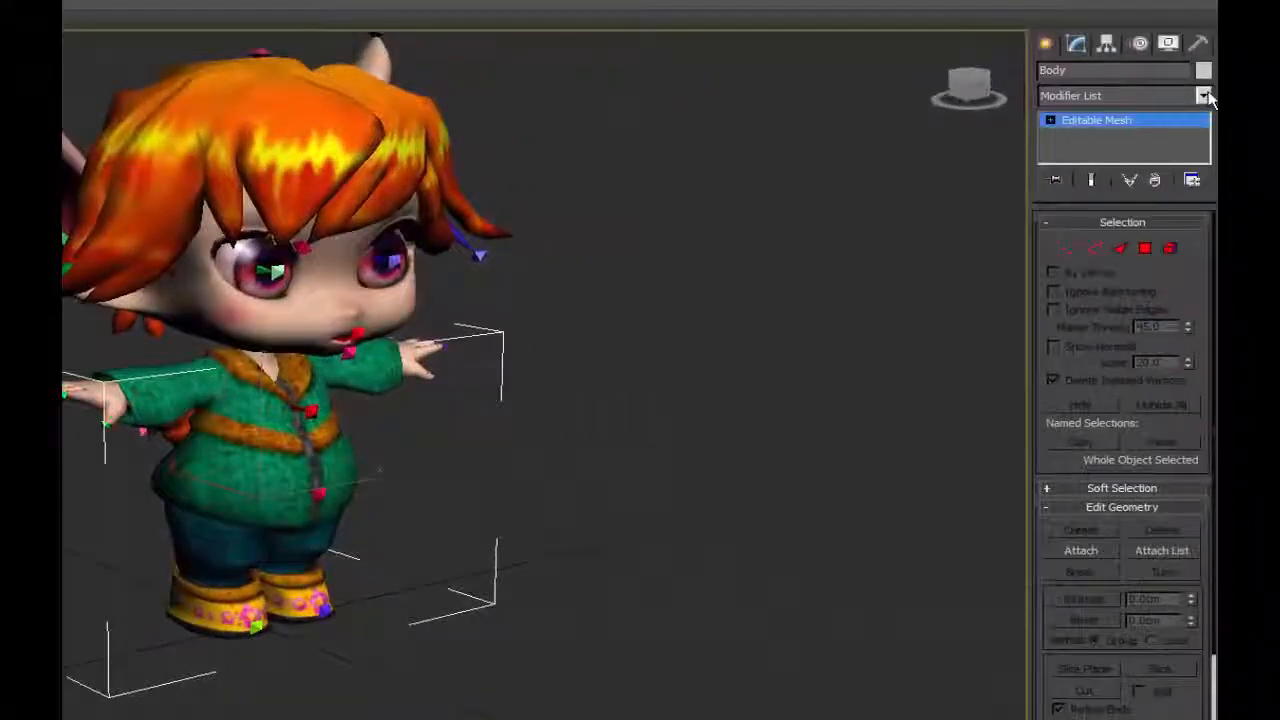
pyautogui.click(1203, 95)
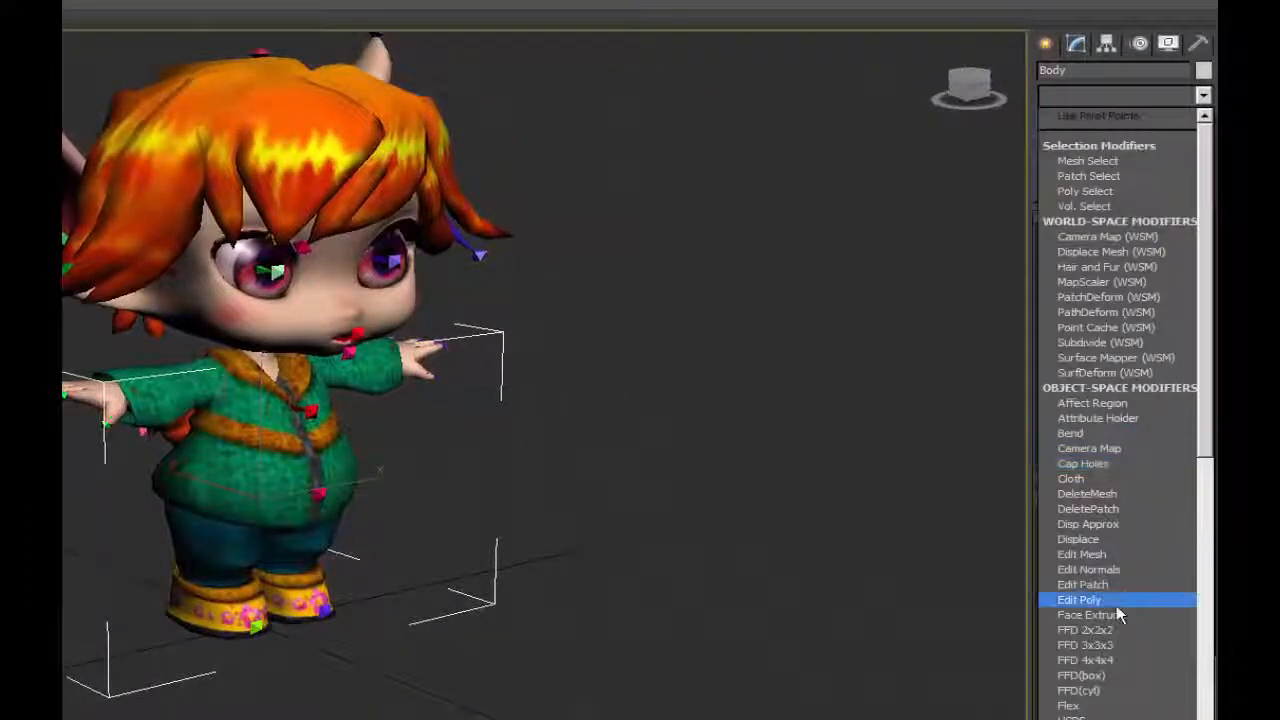
pyautogui.scroll(-15, 1117, 604)
pyautogui.click(1120, 374)
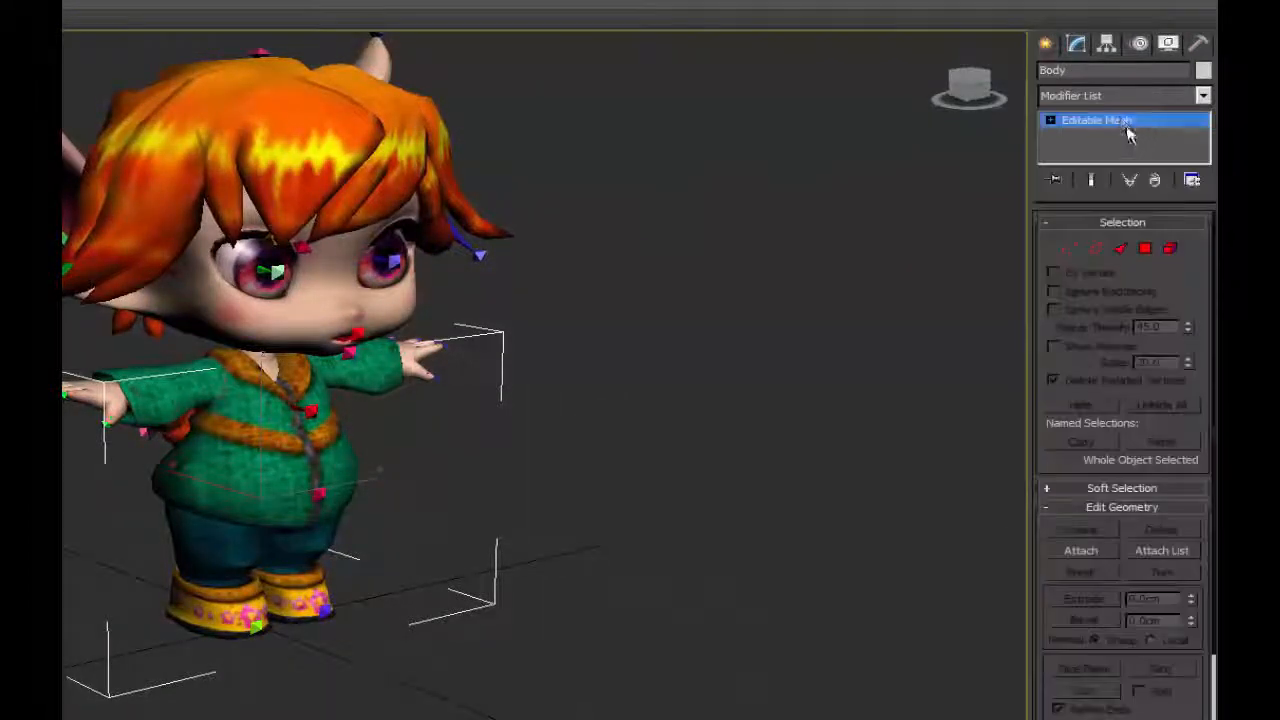
pyautogui.rightClick(1121, 121)
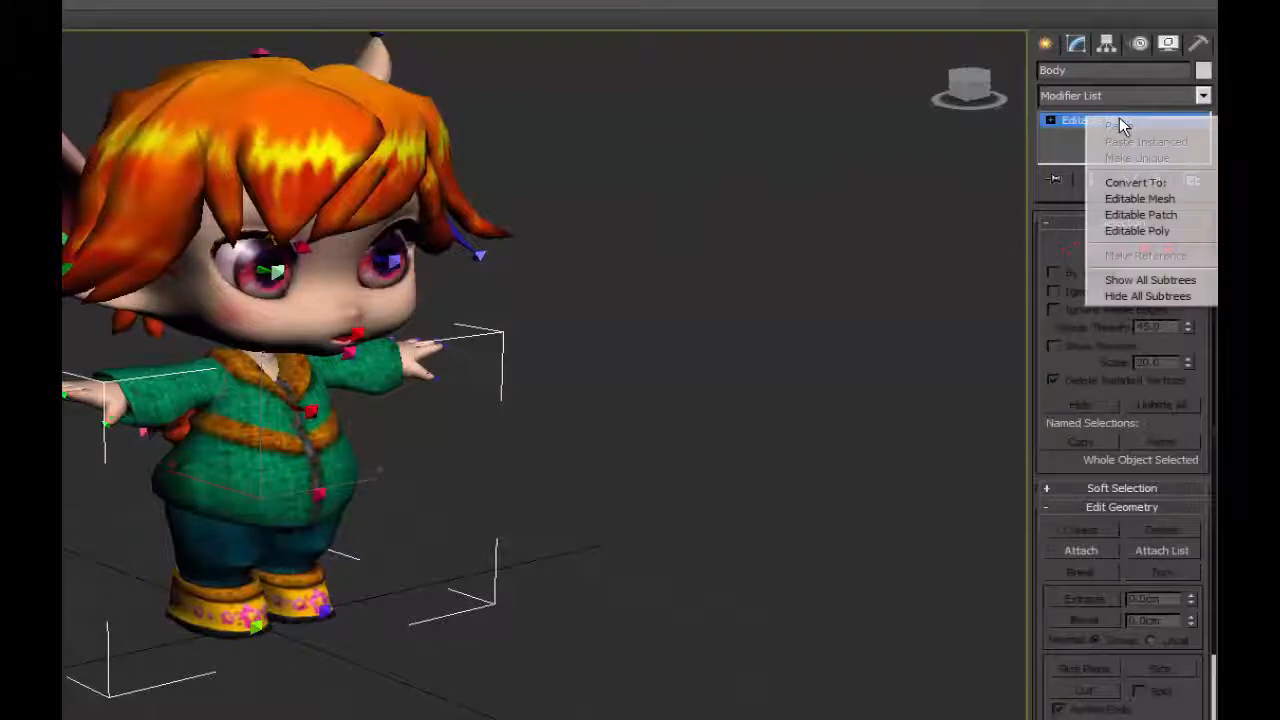
pyautogui.click(1138, 232)
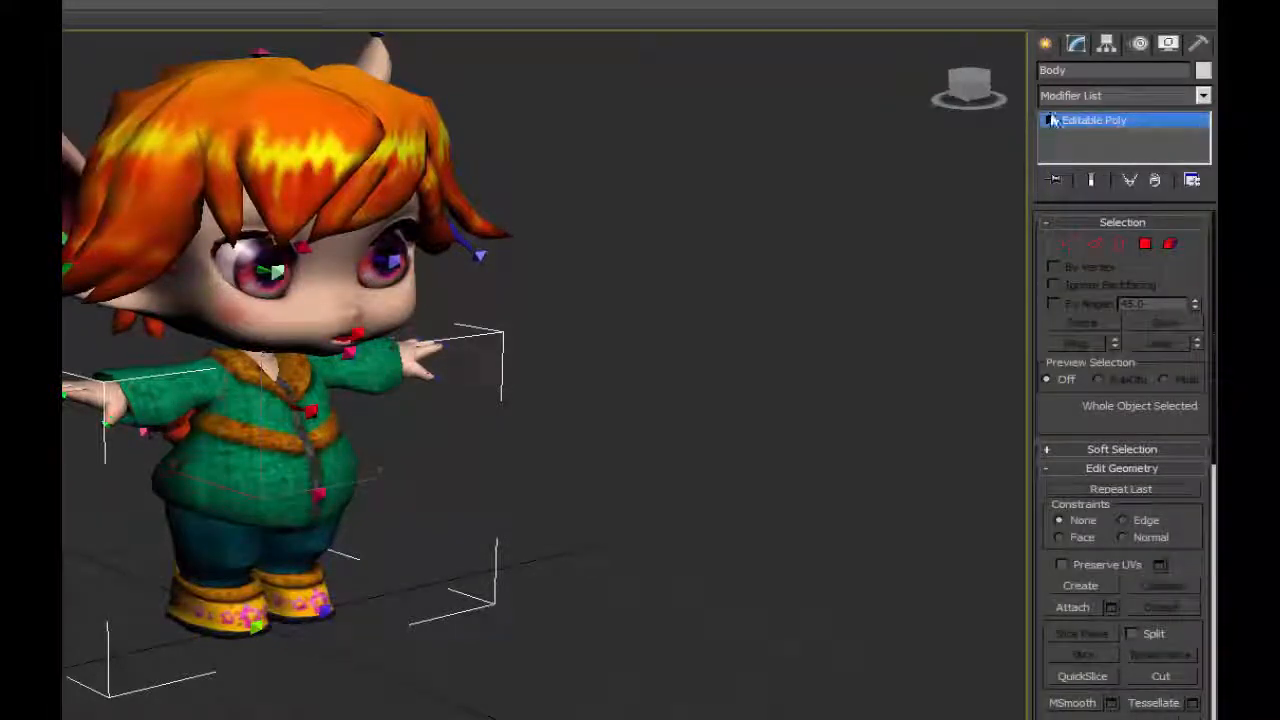
# Check the Head mesh in the modifier stack and convert the Hair mesh to an Editable Poly.
pyautogui.scroll(5, 246, 477)
pyautogui.moveTo(329, 484); pyautogui.dragTo(271, 391, button='middle')
pyautogui.moveTo(549, 327); pyautogui.dragTo(543, 369, button='middle')
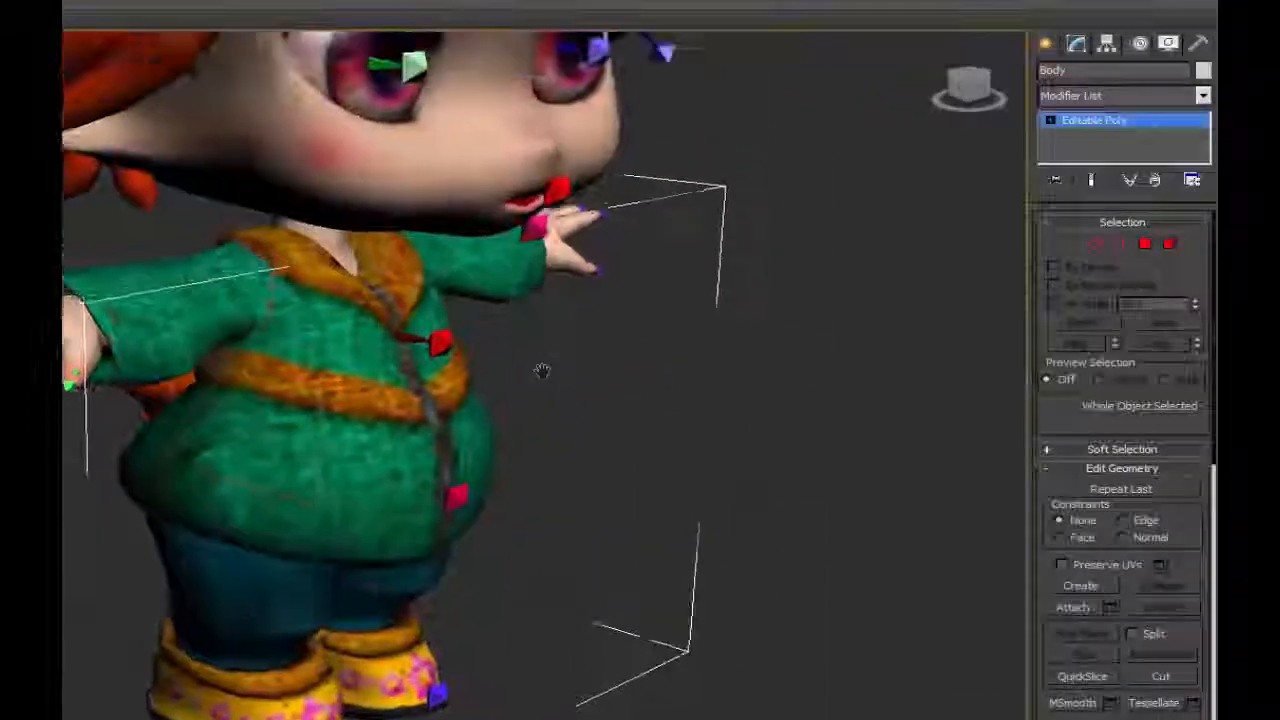
pyautogui.scroll(-2, 543, 369)
pyautogui.click(1122, 96)
pyautogui.press('s')
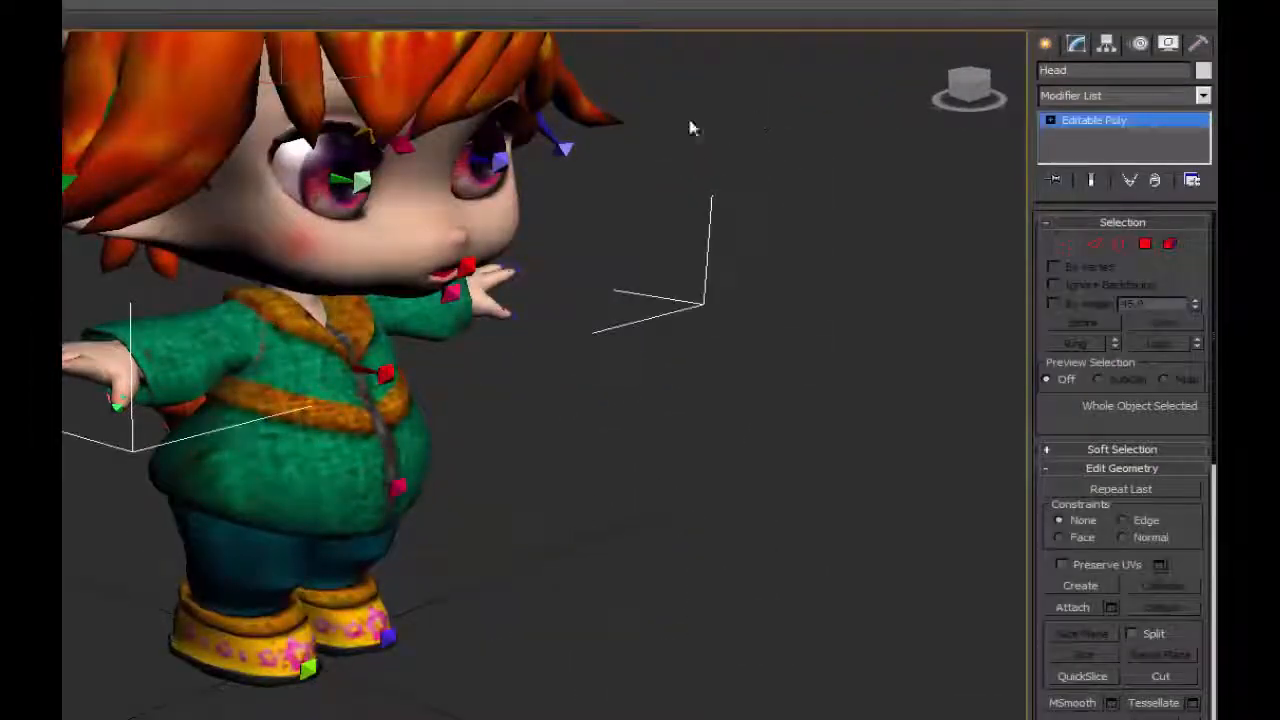
pyautogui.click(399, 75)
pyautogui.click(1203, 95)
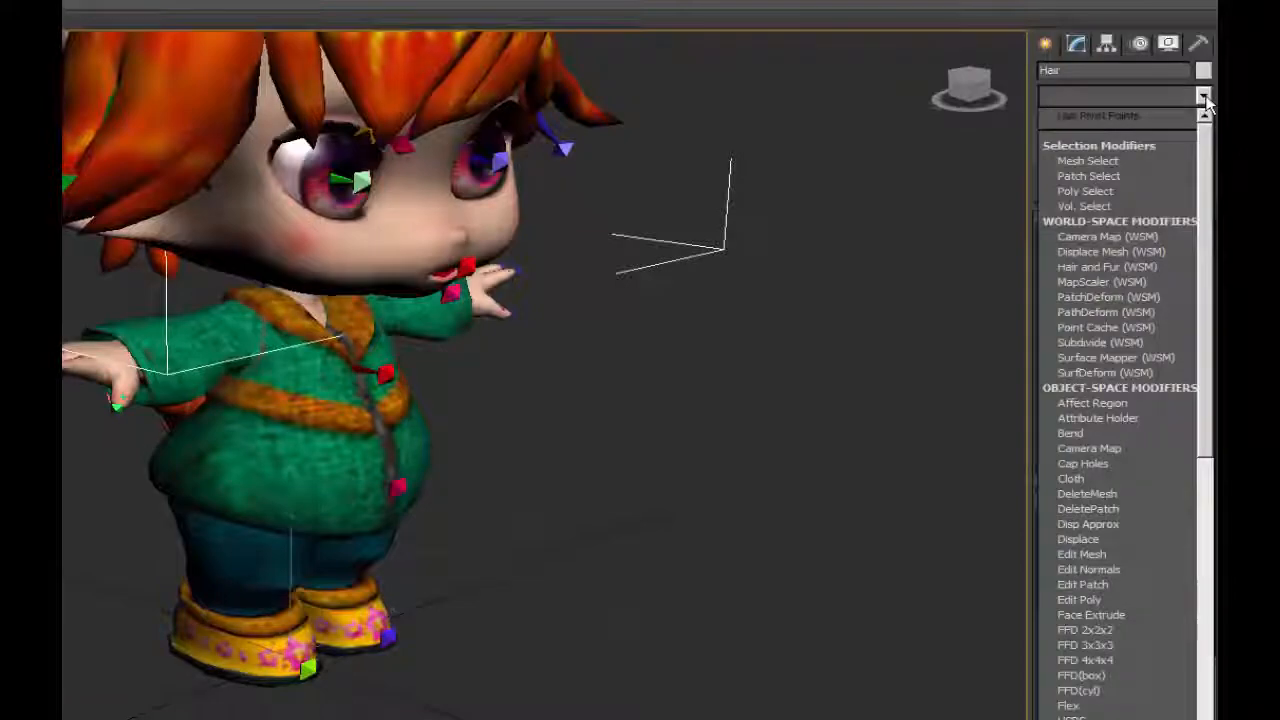
pyautogui.scroll(-5, 1171, 194)
pyautogui.rightClick(1100, 120)
pyautogui.click(1120, 249)
pyautogui.keyDown('alt'); pyautogui.moveTo(560, 210); pyautogui.dragTo(840, 190, button='middle'); pyautogui.keyUp('alt')
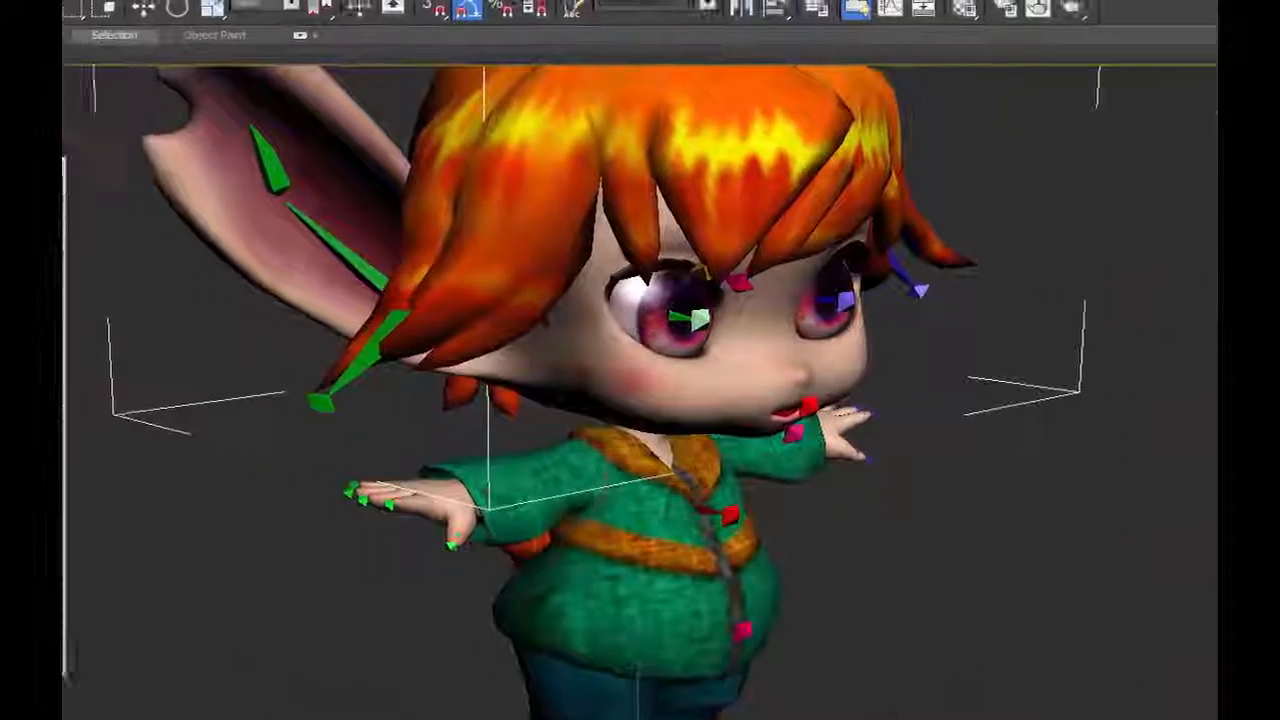
# Save the scene as a new file.
pyautogui.hotkey('alt', 'f')
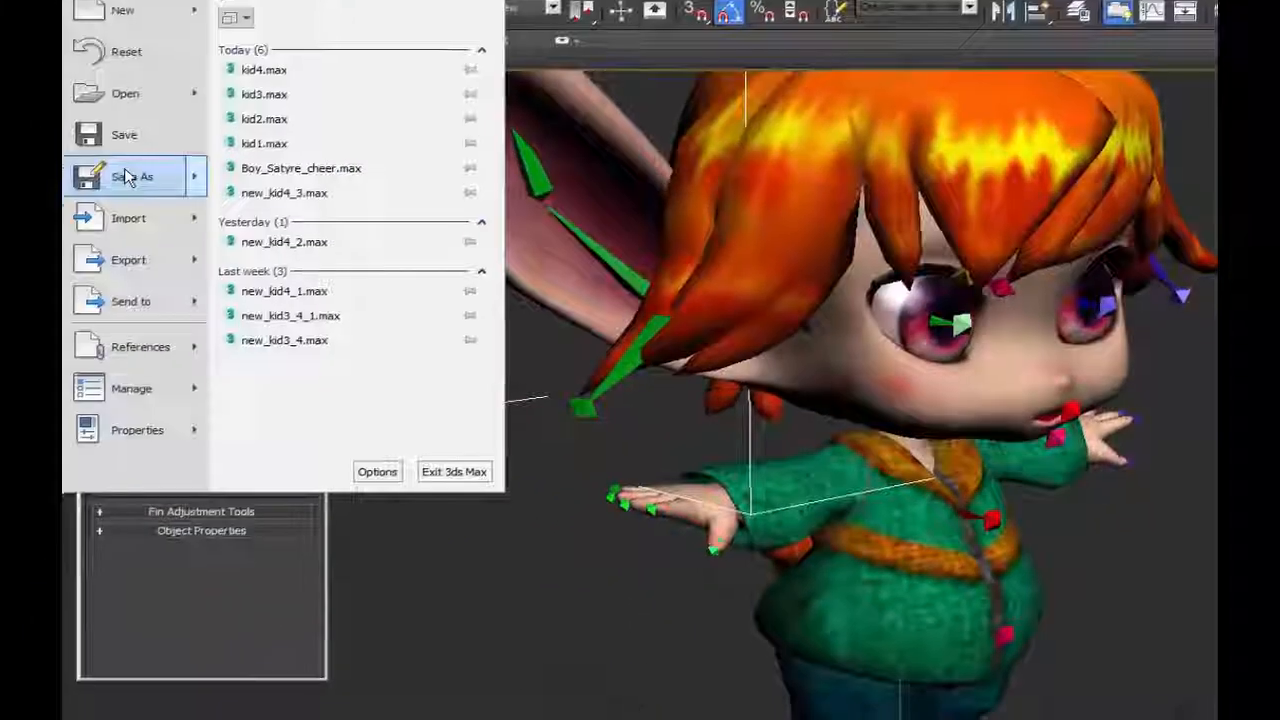
pyautogui.click(127, 177)
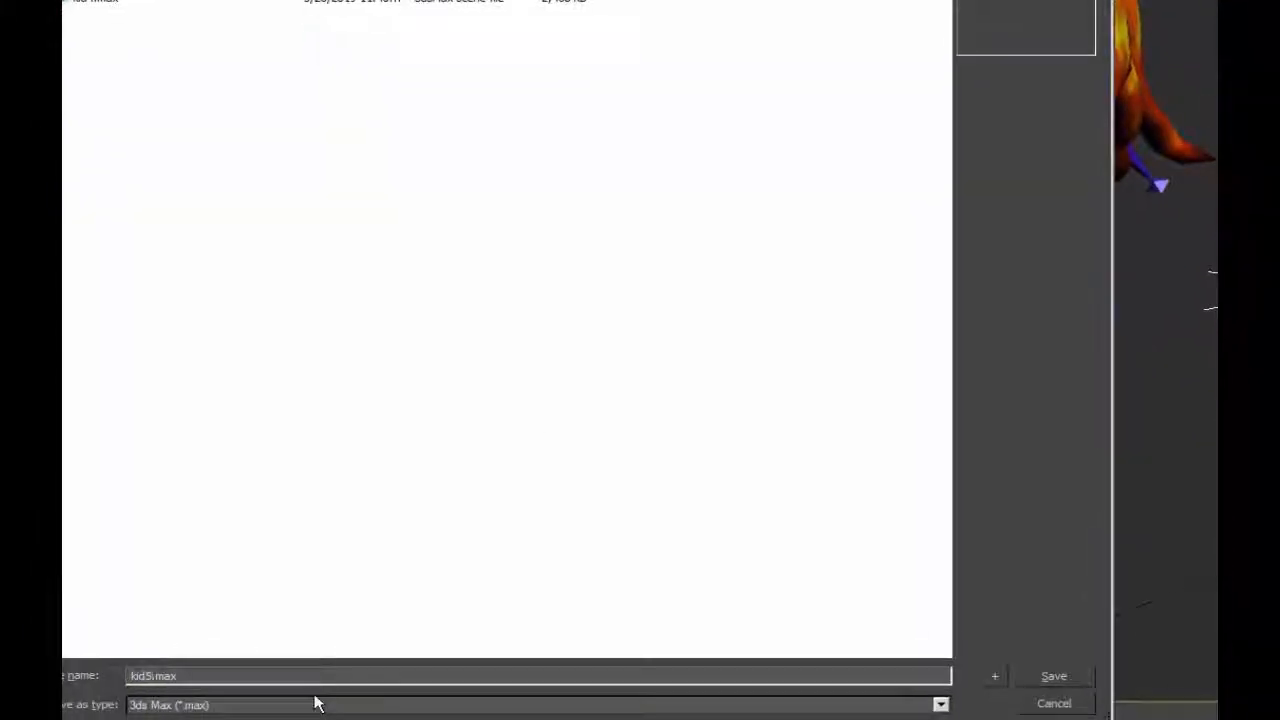
pyautogui.press('Return')
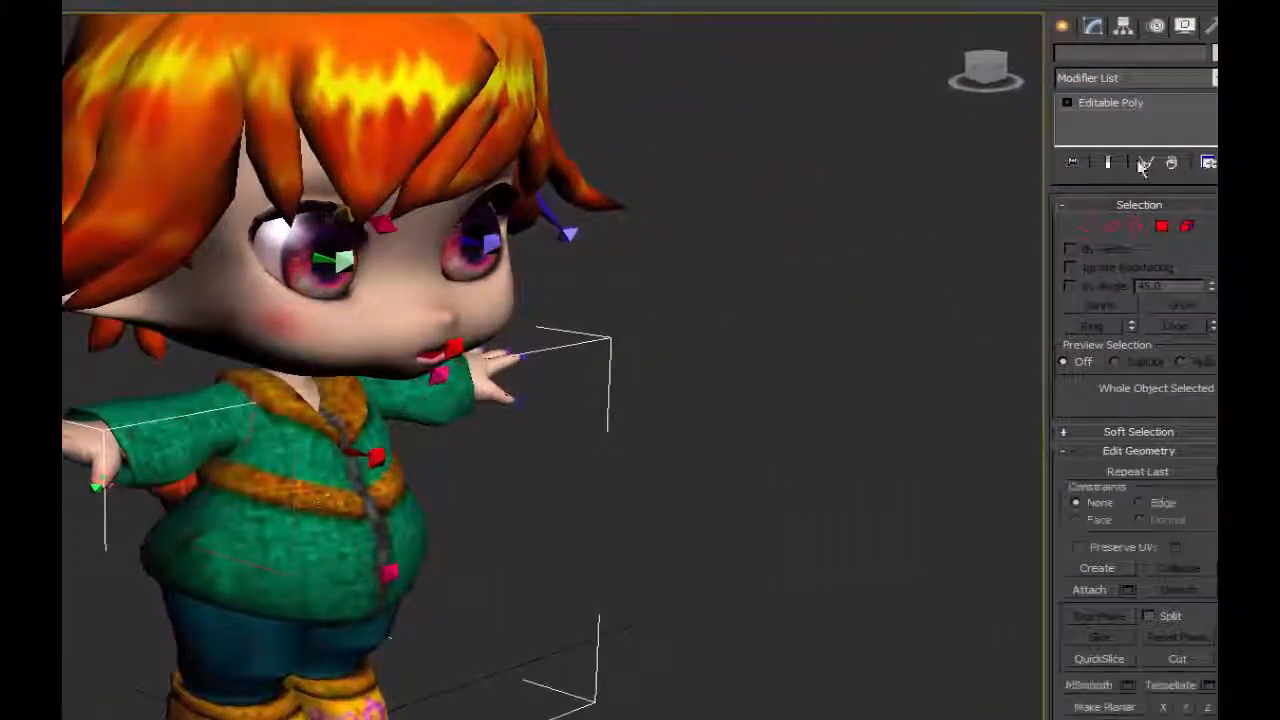
# Add a Skin modifier to the Body mesh.
pyautogui.click(1142, 79)
pyautogui.press('s')
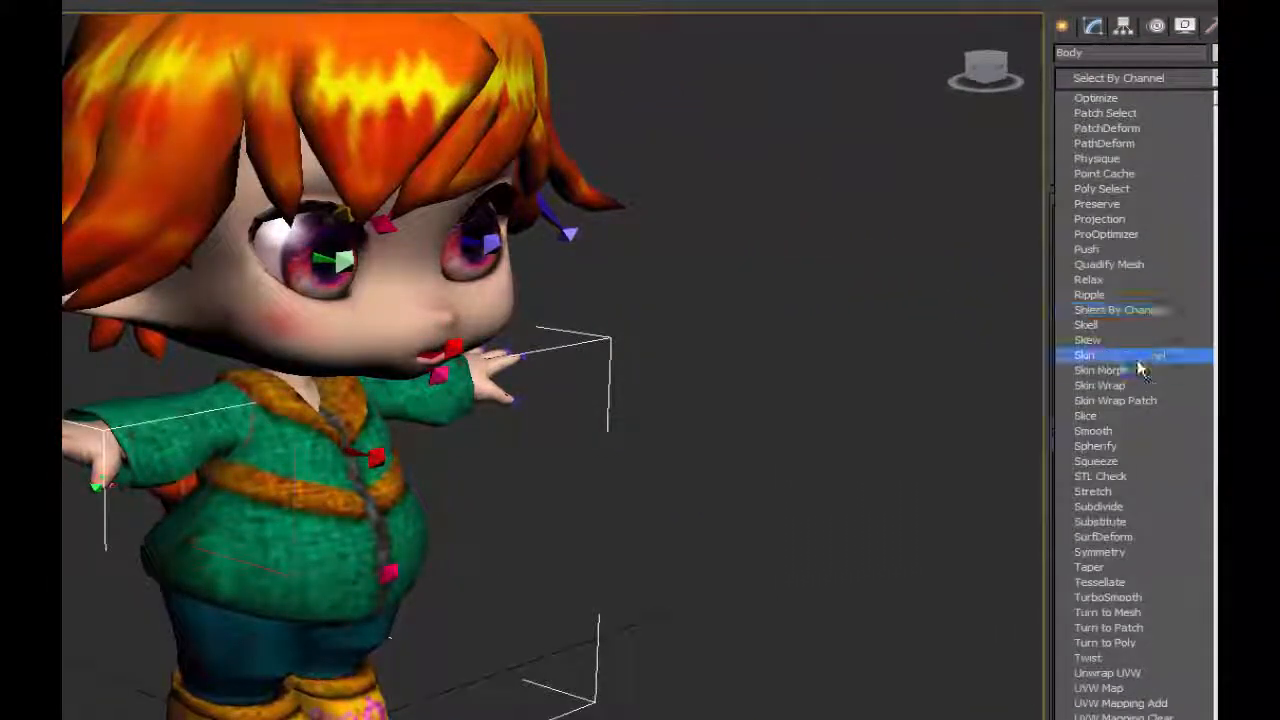
pyautogui.click(1086, 358)
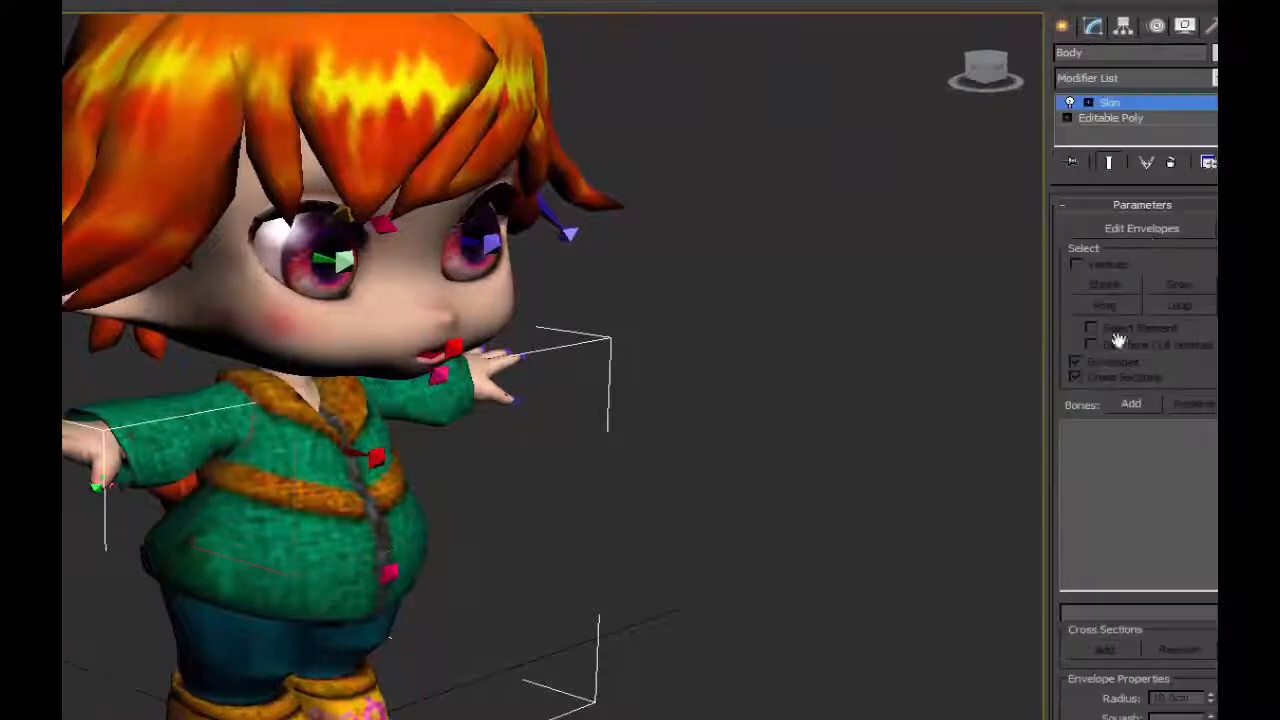
# Open the Skin modifier's bone list and check the names of the right hand and finger bones, including R_ne003.
pyautogui.click(1140, 405)
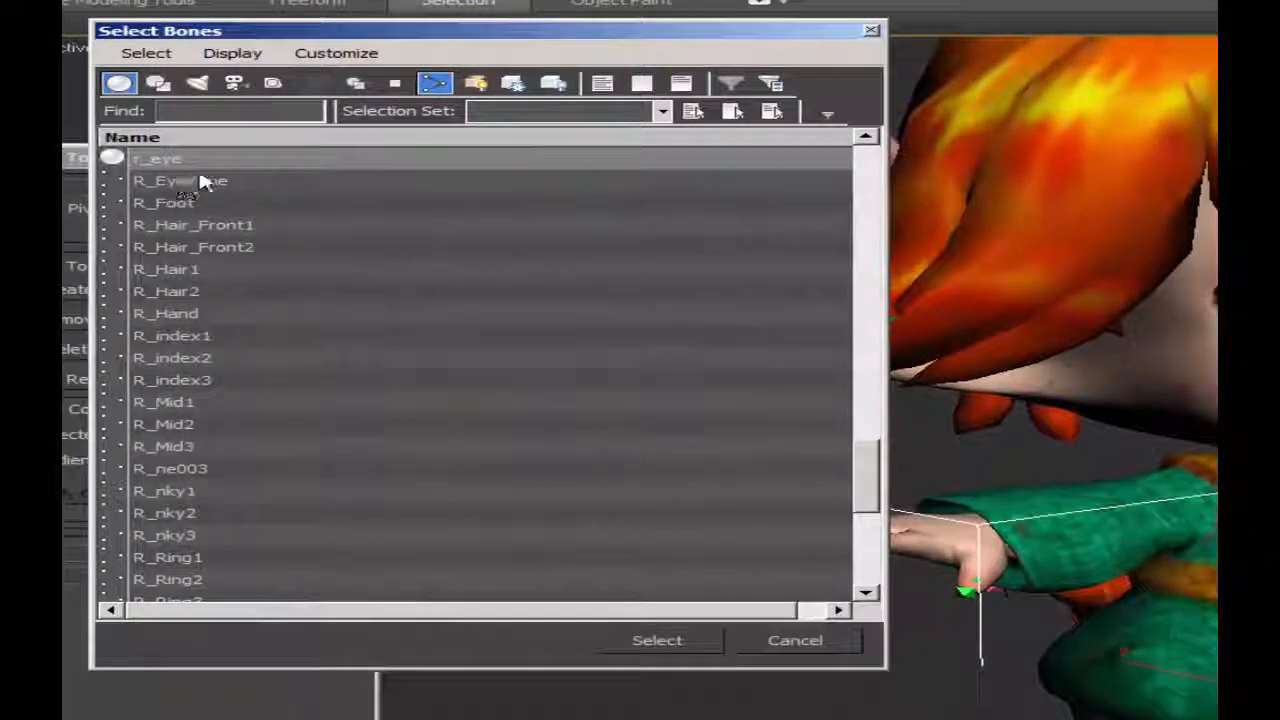
pyautogui.scroll(-2, 116, 84)
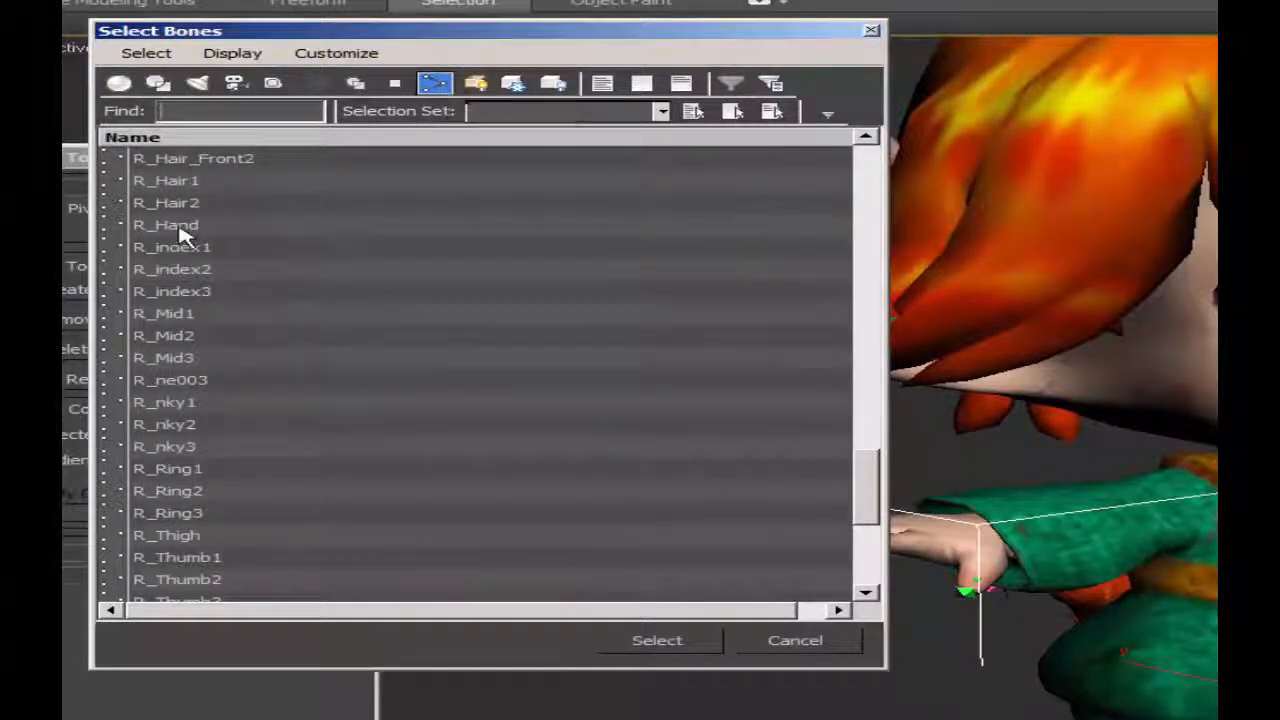
pyautogui.click(180, 230)
pyautogui.keyDown('ctrl'); pyautogui.click(194, 248); pyautogui.keyUp('ctrl')
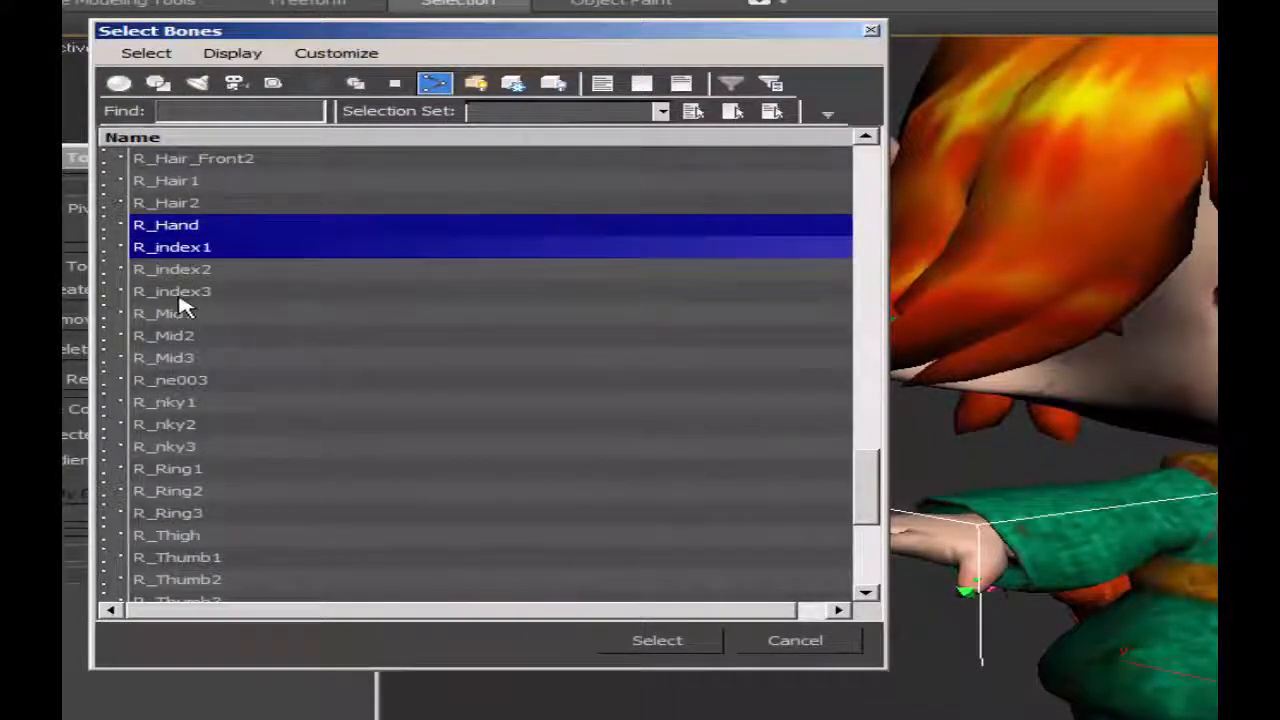
pyautogui.keyDown('ctrl'); pyautogui.click(186, 293); pyautogui.keyUp('ctrl')
pyautogui.keyDown('ctrl'); pyautogui.click(184, 271); pyautogui.keyUp('ctrl')
pyautogui.click(170, 380)
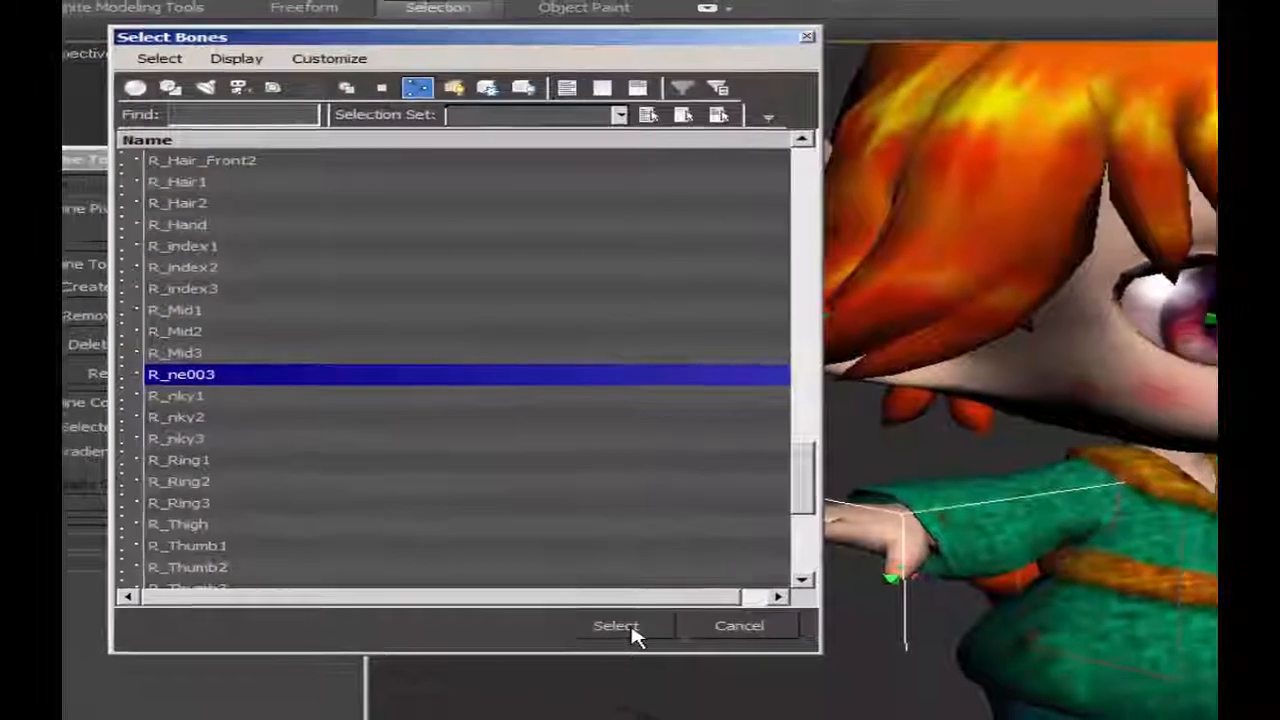
pyautogui.click(617, 626)
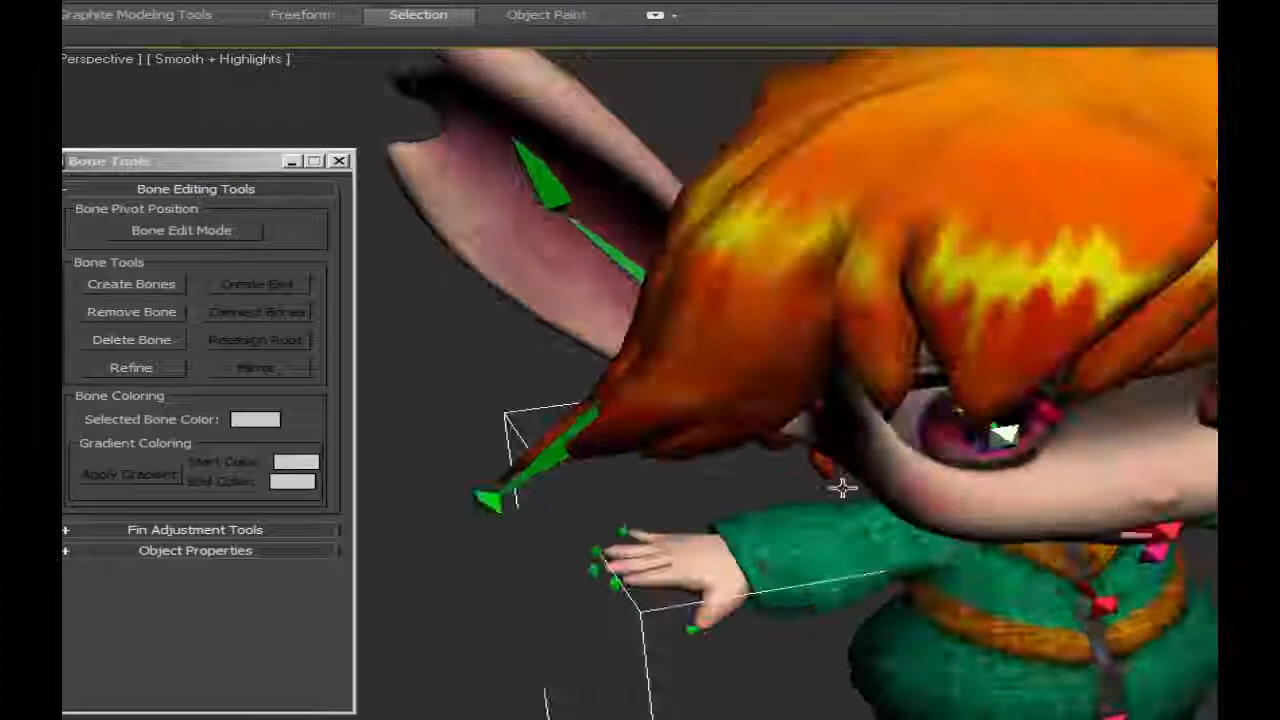
# Limit selection to bones, show the model in wireframe and compare the finger bones of both hands.
pyautogui.keyDown('alt'); pyautogui.moveTo(842, 487); pyautogui.dragTo(668, 429, button='middle'); pyautogui.keyUp('alt')
pyautogui.click(228, 3)
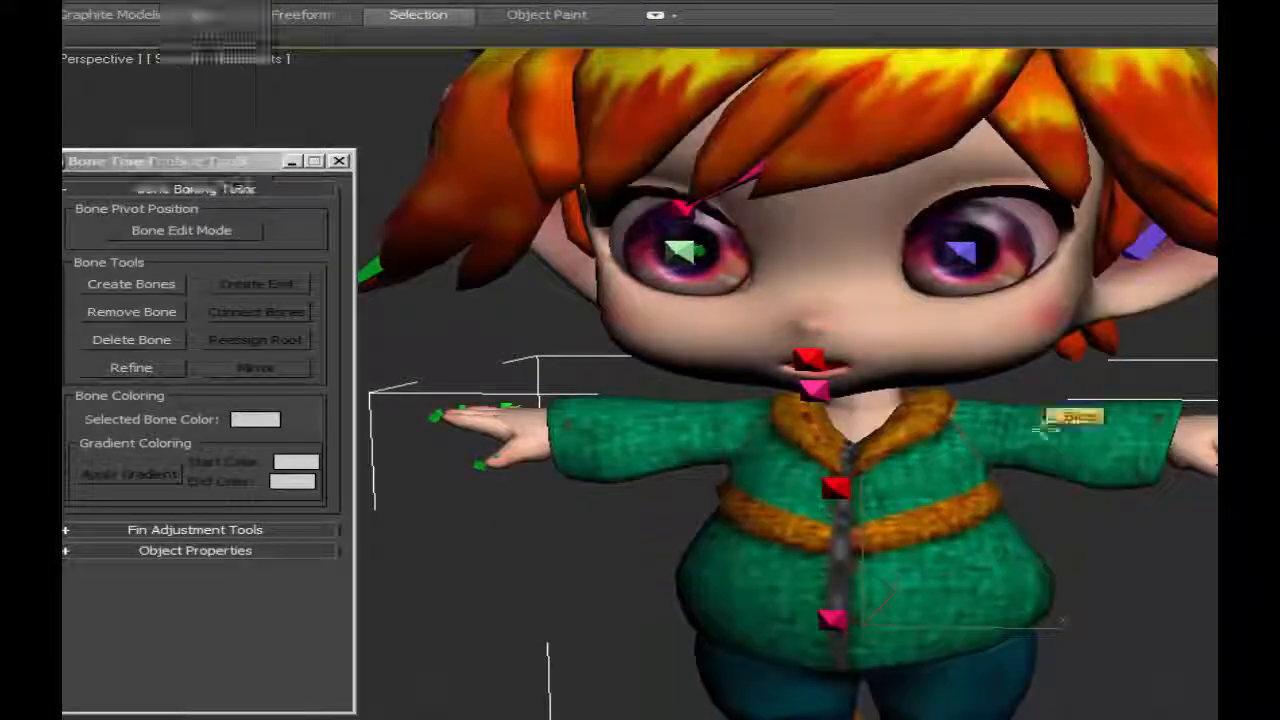
pyautogui.press('F3')
pyautogui.scroll(4, 1060, 430)
pyautogui.click(1052, 458)
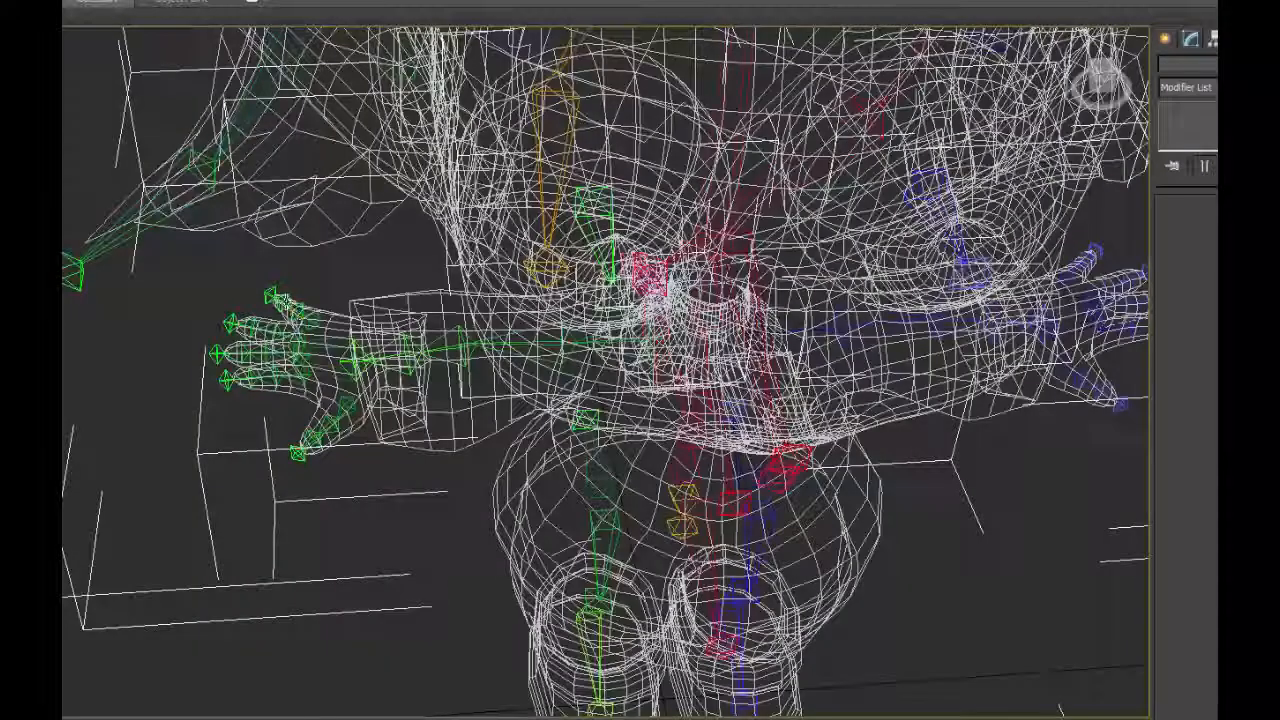
pyautogui.click(291, 306)
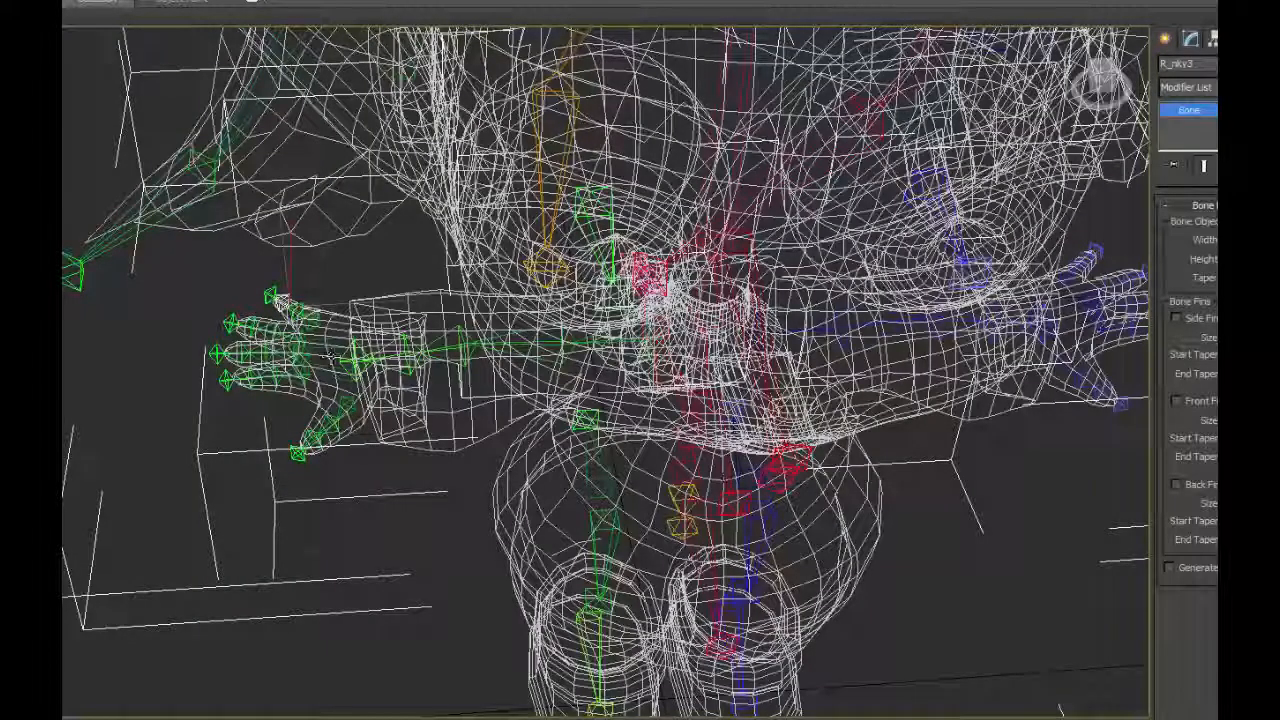
pyautogui.moveTo(1097, 272); pyautogui.dragTo(846, 290, button='middle')
pyautogui.click(721, 276)
pyautogui.click(731, 265)
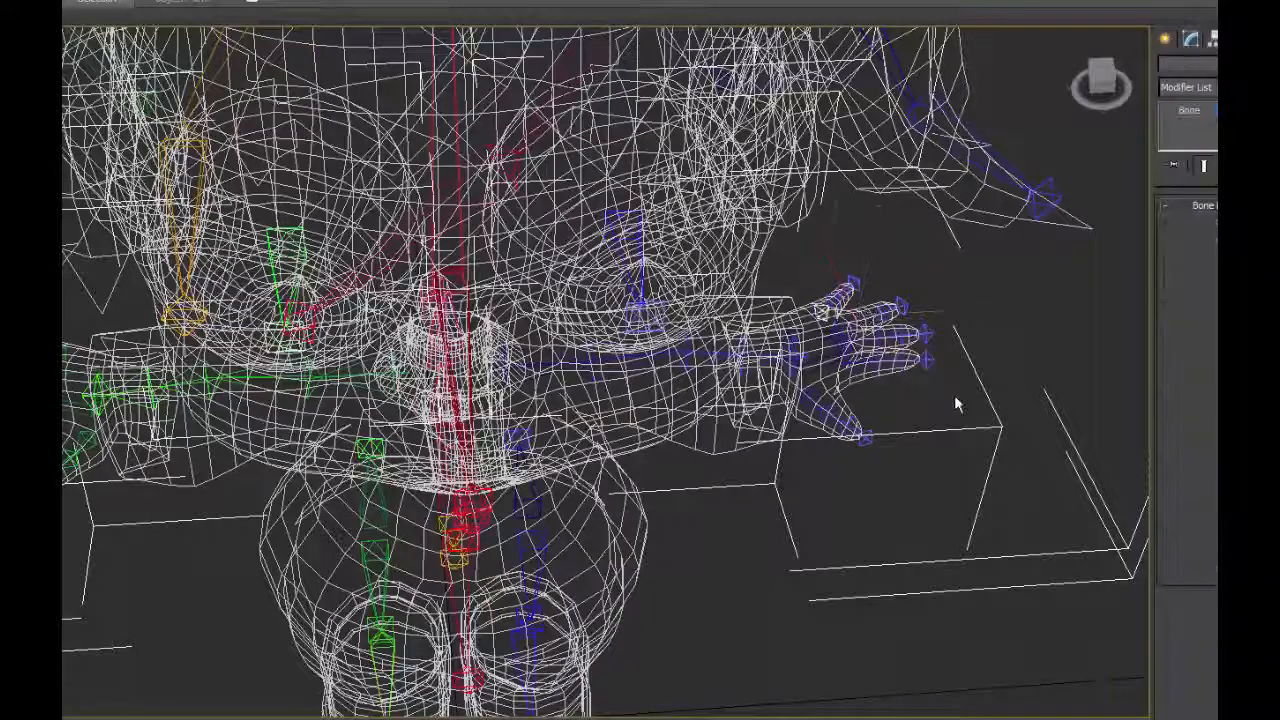
# Rename the right hand's little-finger bones as R_Pinky1, R_Pinky2 and R_Pinky3.
pyautogui.scroll(4, 954, 403)
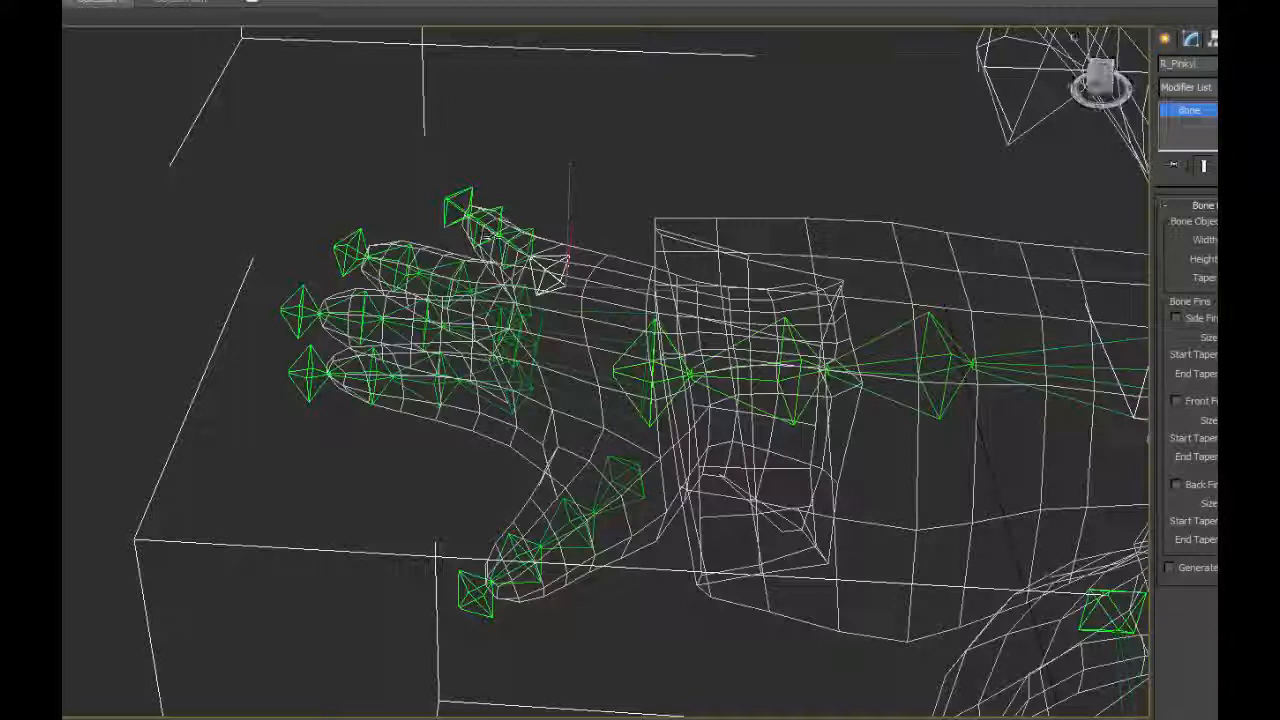
pyautogui.click(513, 238)
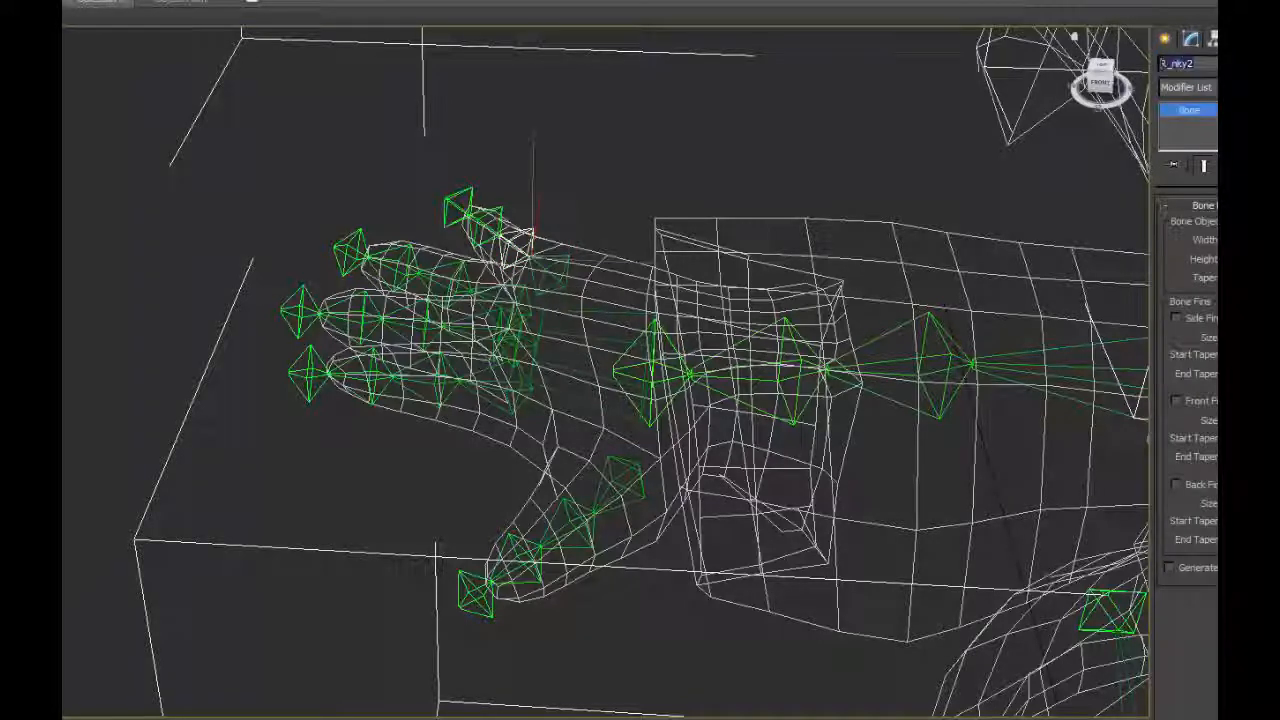
pyautogui.click(497, 209)
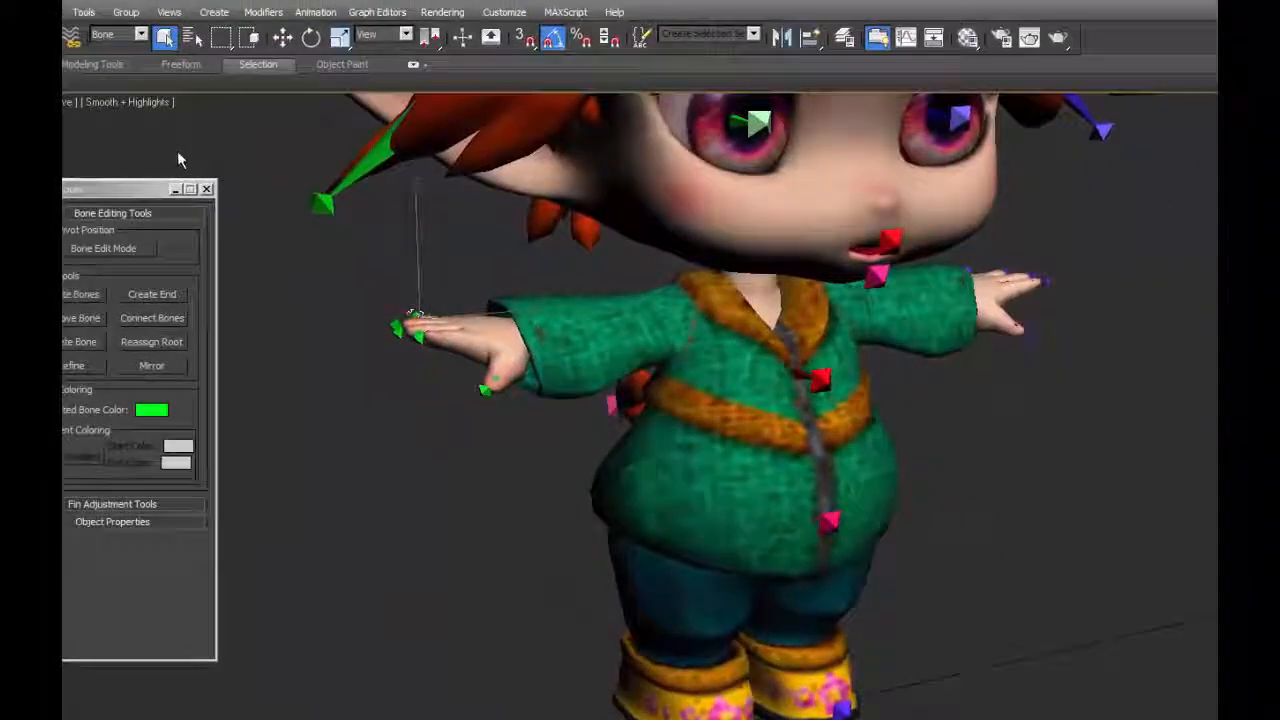
# Limit selection to geometry, select the Body mesh and recheck the right-hand bone names in its Skin bone list.
pyautogui.click(108, 21)
pyautogui.click(86, 48)
pyautogui.click(584, 386)
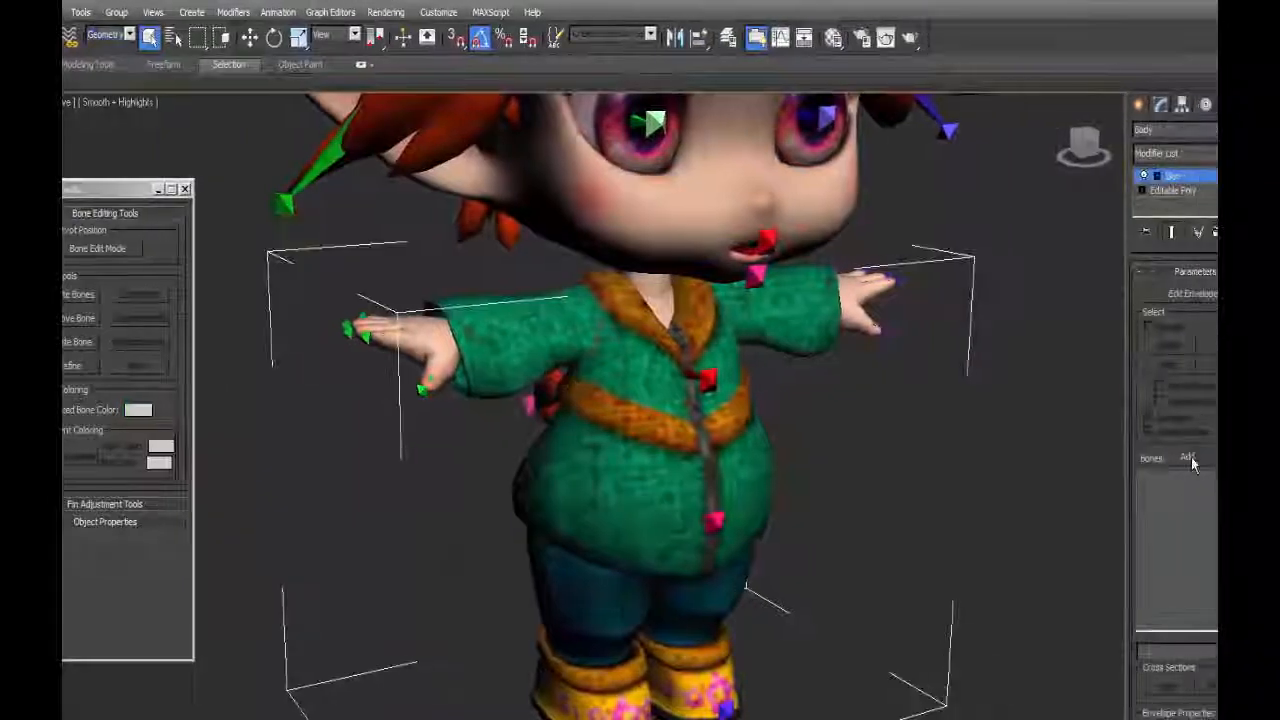
pyautogui.click(1188, 457)
pyautogui.click(113, 247)
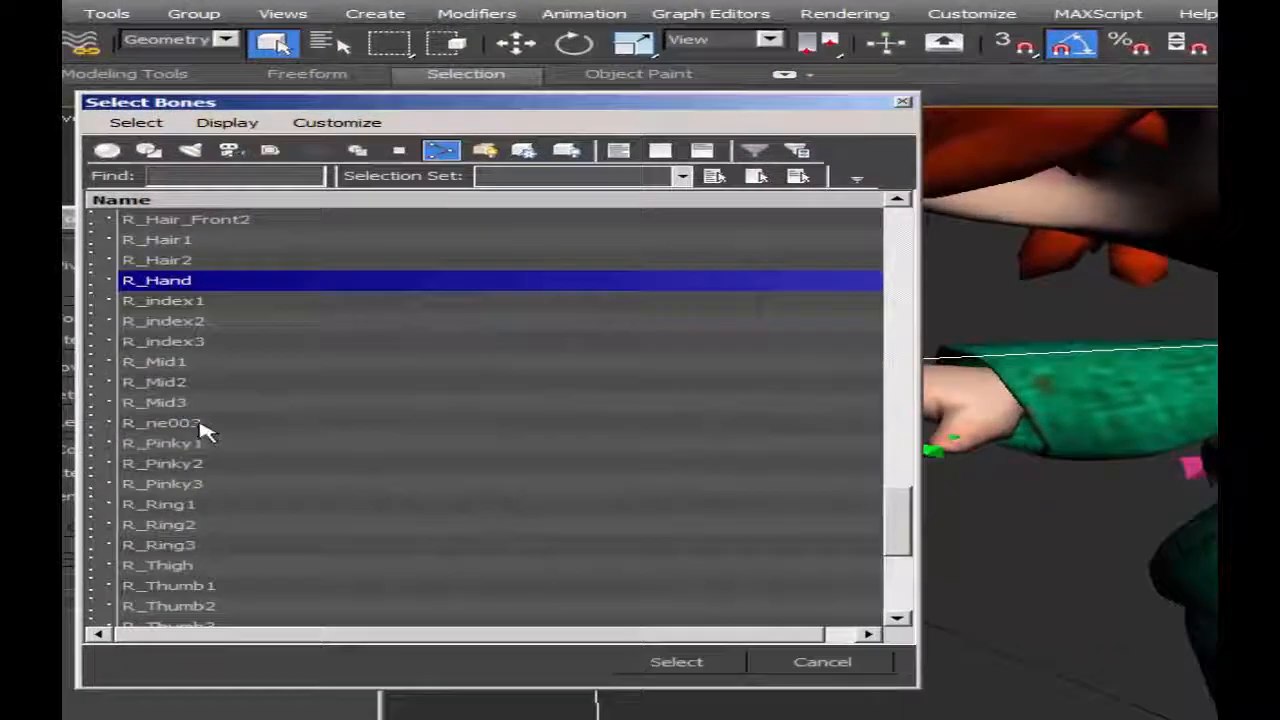
pyautogui.press('Return')
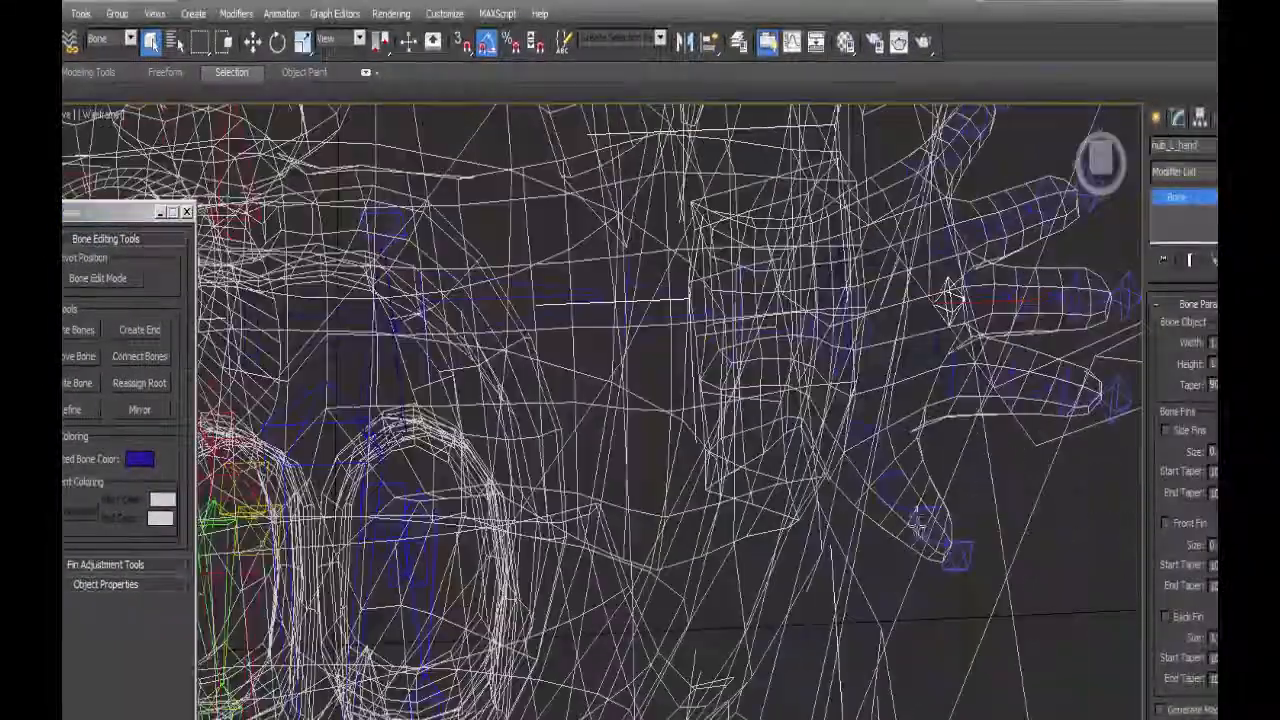
# Inspect the left hand's end bone, then reselect the shaded Body mesh with the Geometry filter and open its Skin bone list.
pyautogui.moveTo(955, 318); pyautogui.dragTo(890, 345, button='middle')
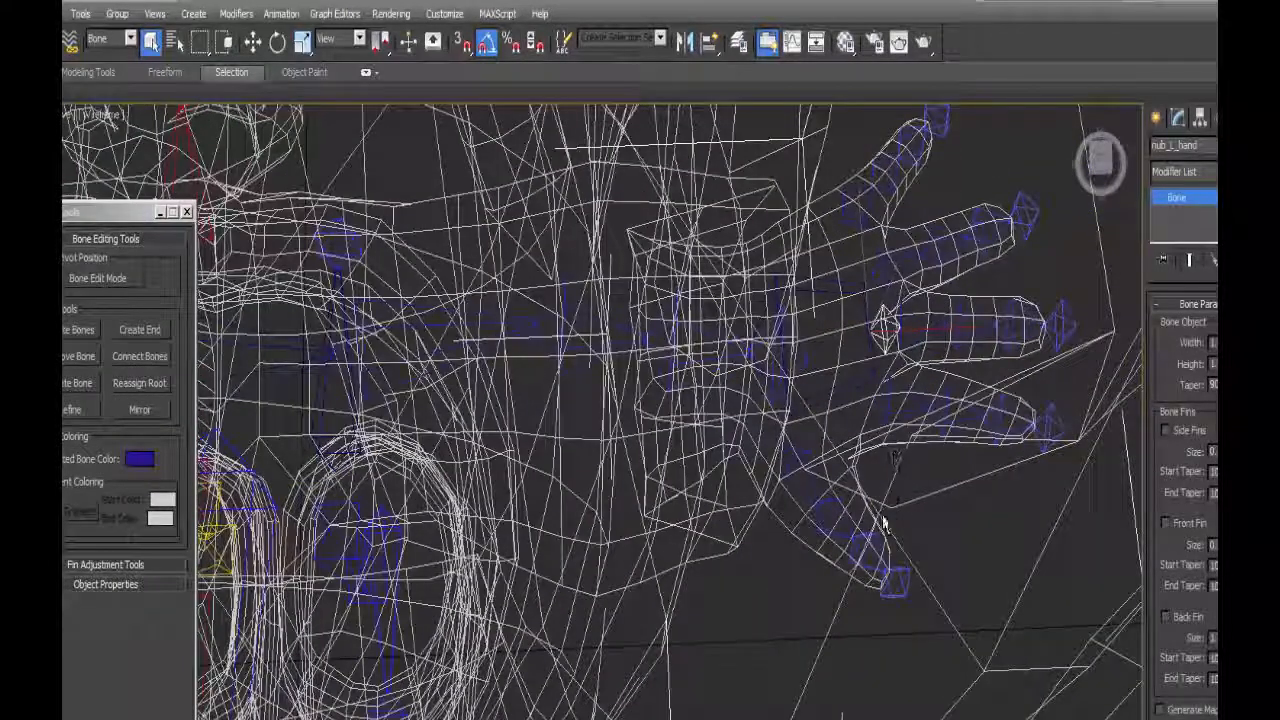
pyautogui.keyDown('alt'); pyautogui.moveTo(884, 524); pyautogui.dragTo(780, 490, button='middle'); pyautogui.keyUp('alt')
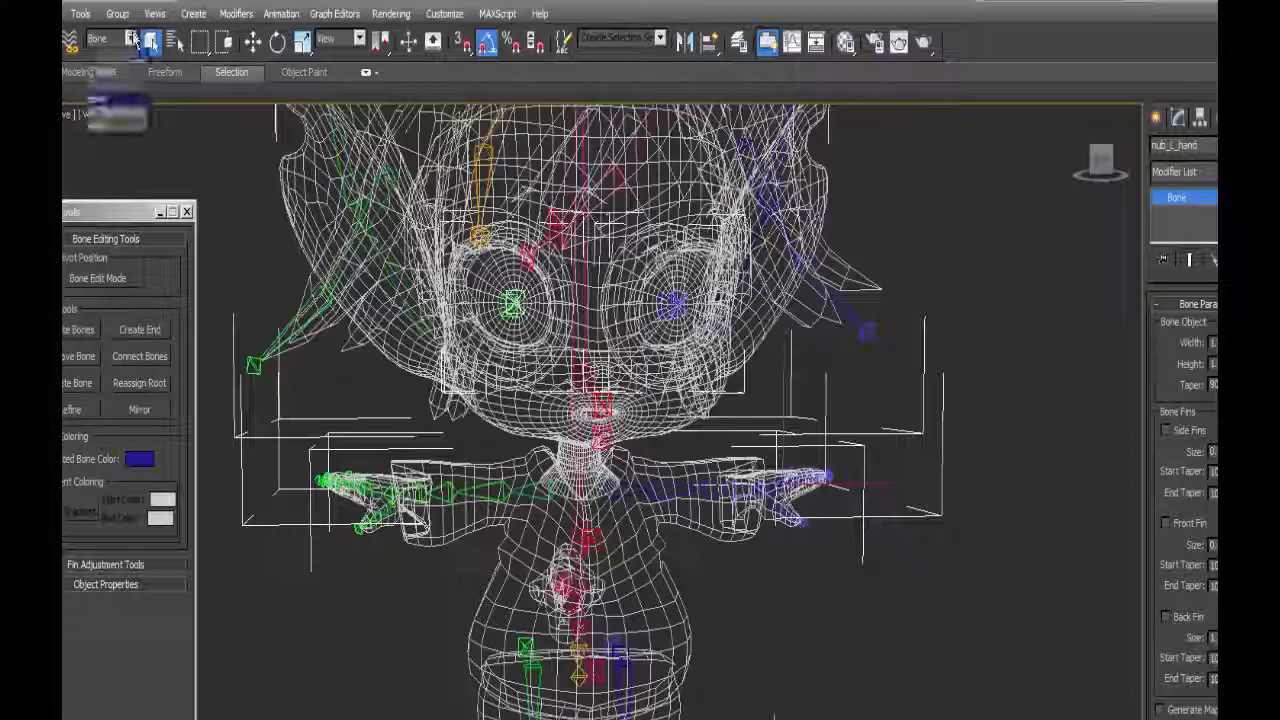
pyautogui.click(133, 39)
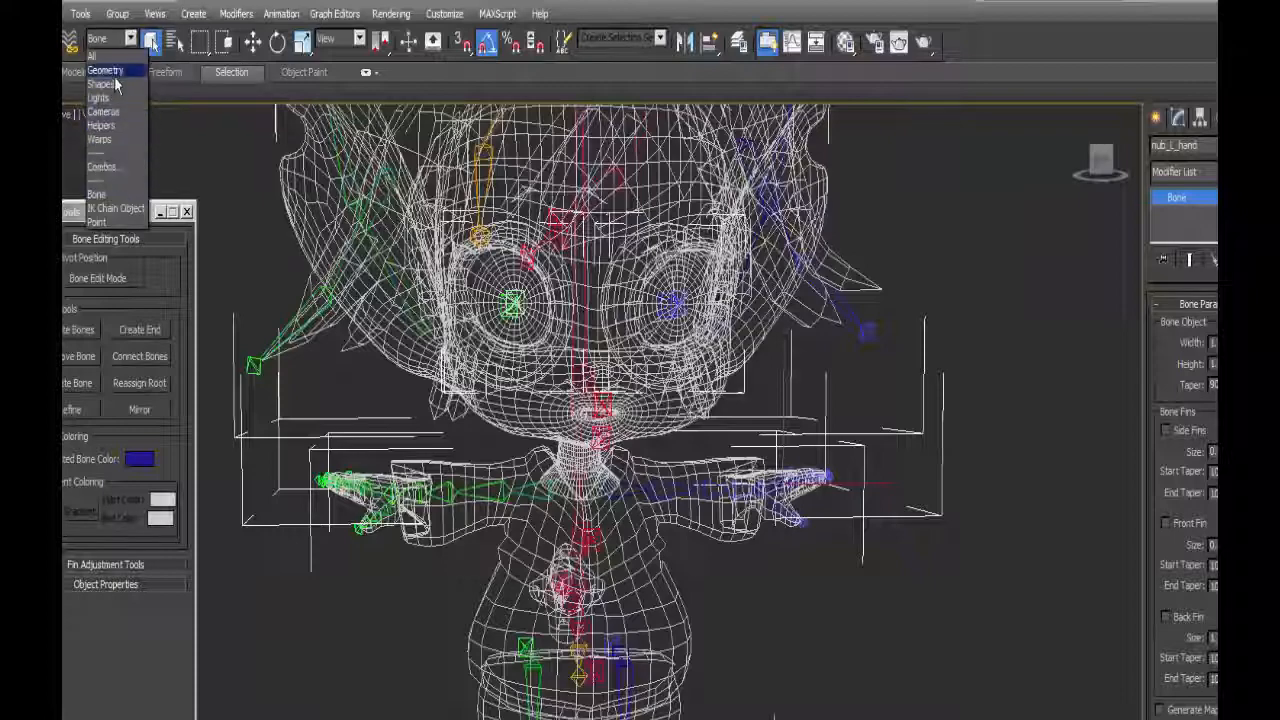
pyautogui.click(100, 71)
pyautogui.press('F3')
pyautogui.click(677, 490)
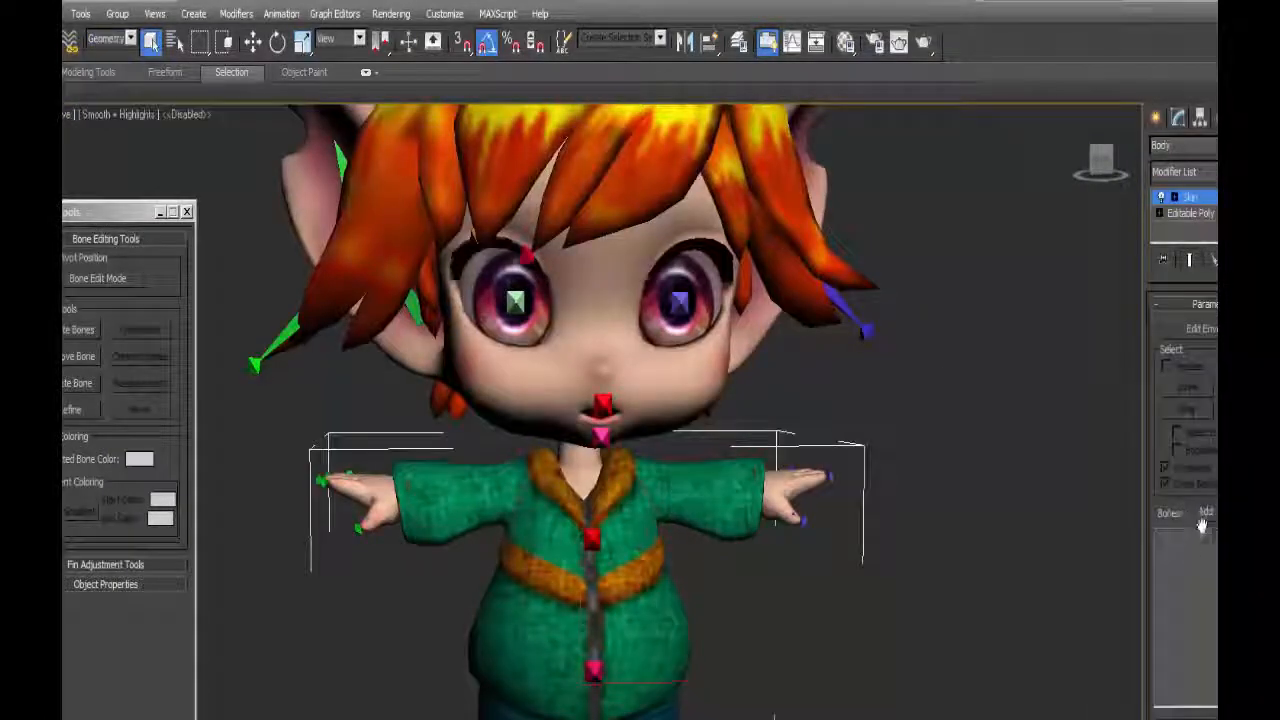
pyautogui.click(1199, 518)
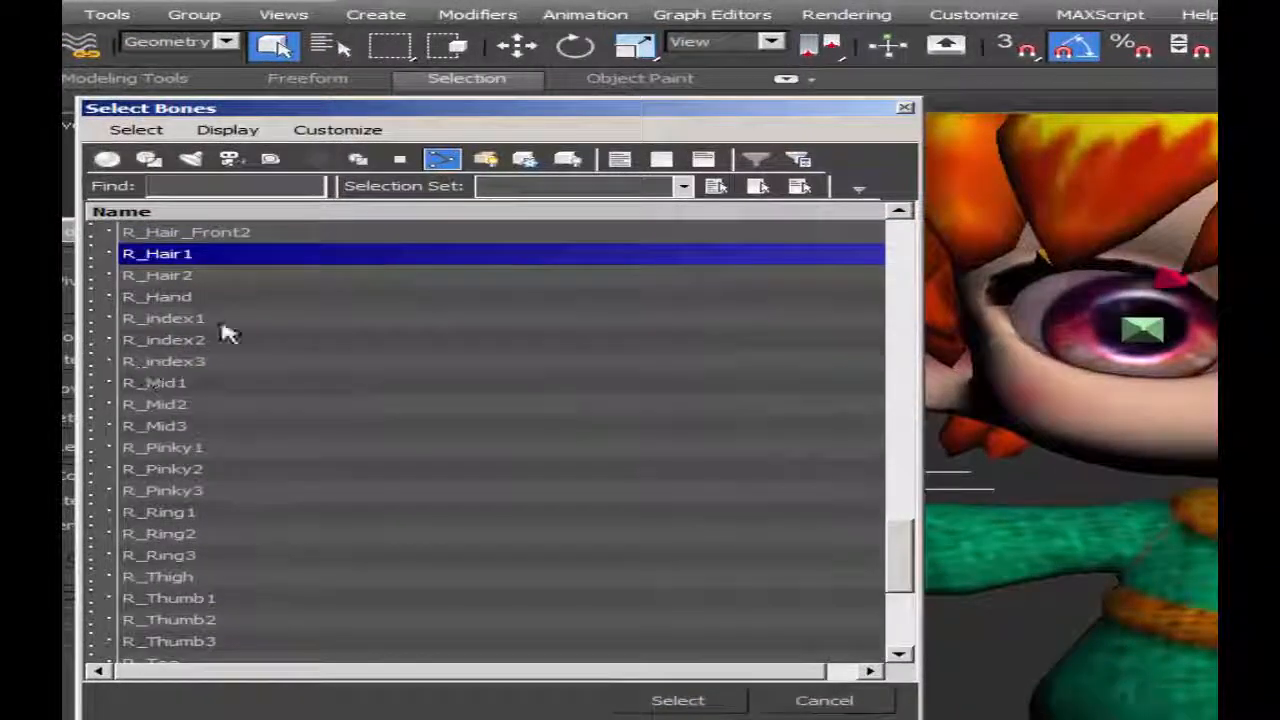
# Try to select the bones from R_Hand through R_Wrist2 plus Root_Pelvis for the Body's Skin modifier.
pyautogui.click(150, 384)
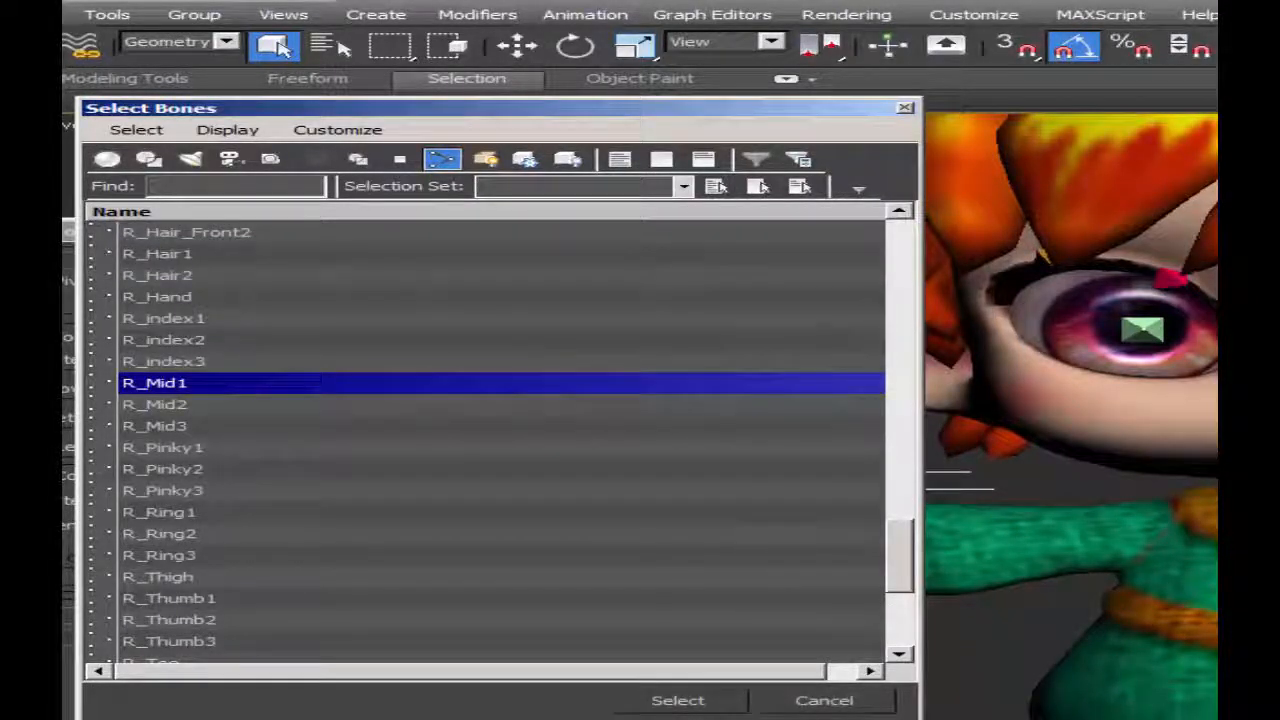
pyautogui.click(152, 296)
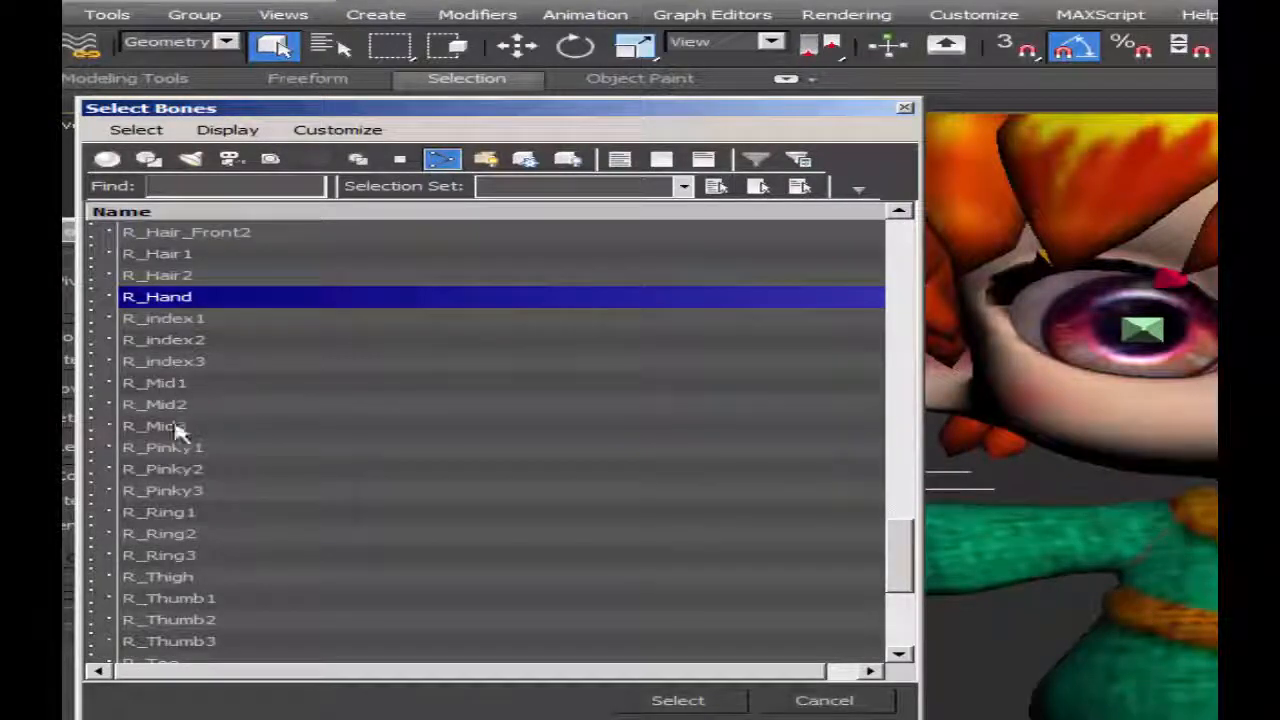
pyautogui.keyDown('shift'); pyautogui.click(180, 643); pyautogui.keyUp('shift')
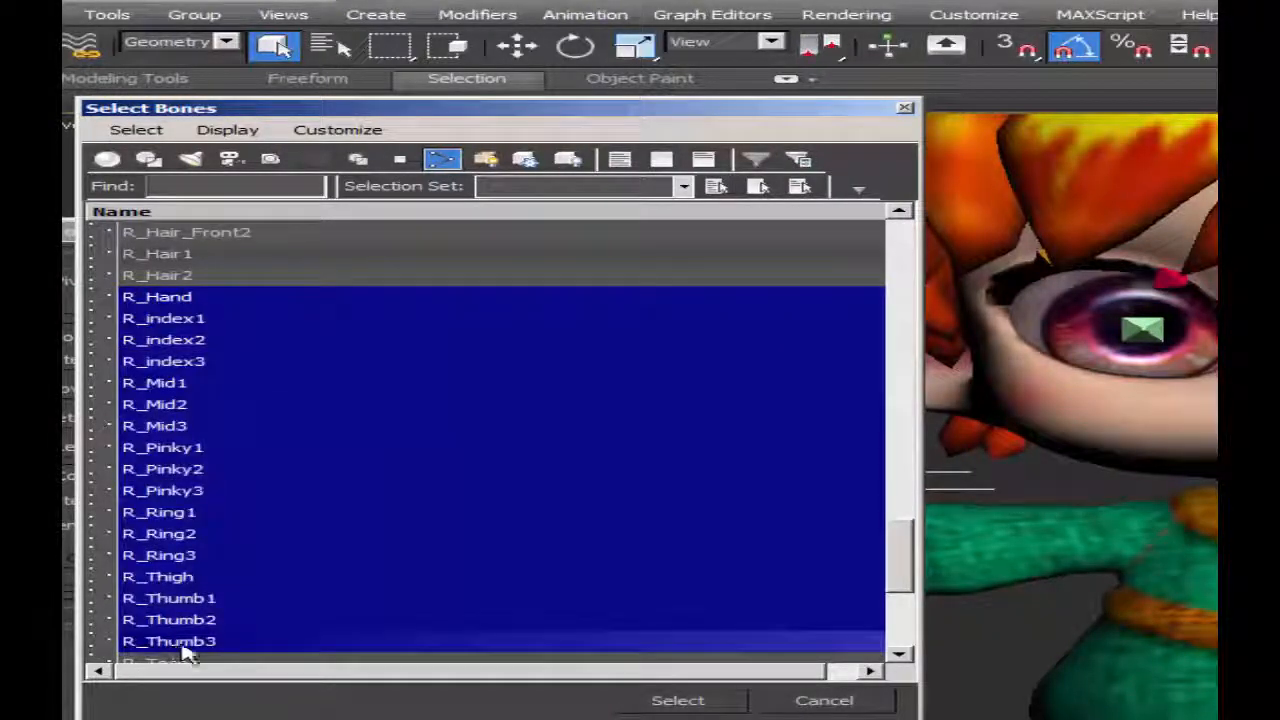
pyautogui.scroll(-5, 168, 408)
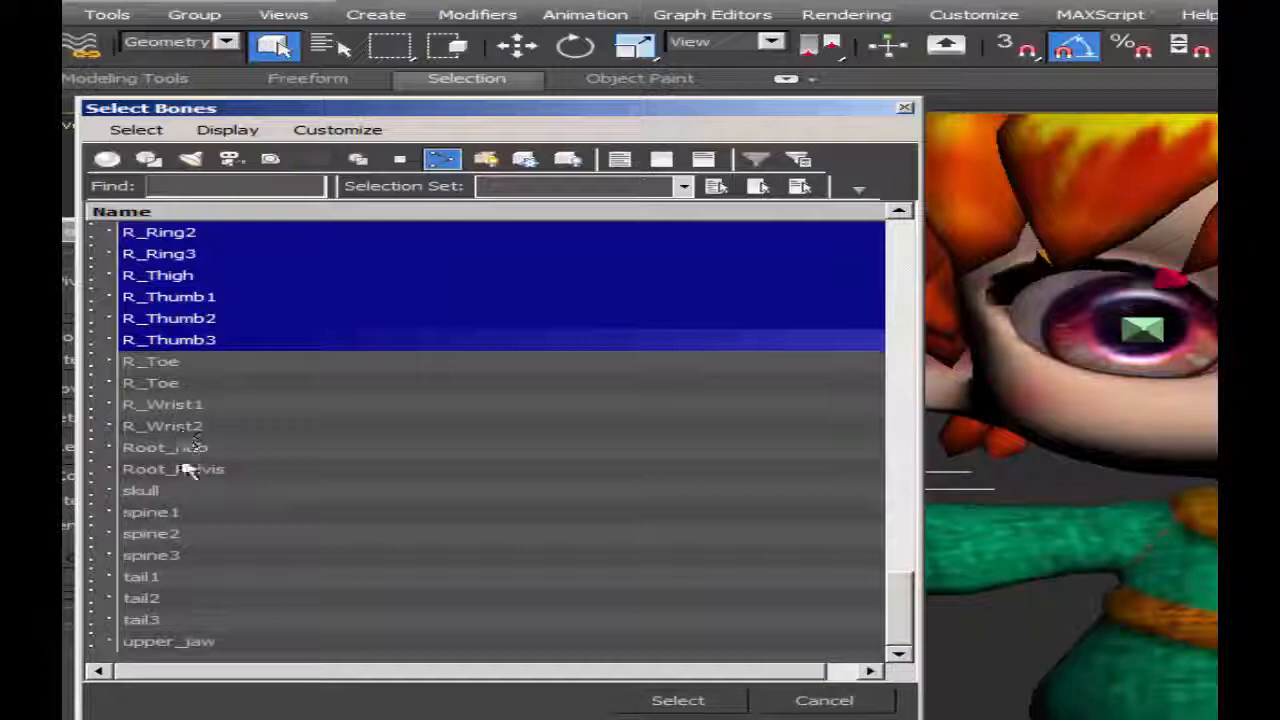
pyautogui.keyDown('shift'); pyautogui.click(178, 427); pyautogui.keyUp('shift')
pyautogui.keyDown('ctrl'); pyautogui.click(220, 470); pyautogui.keyUp('ctrl')
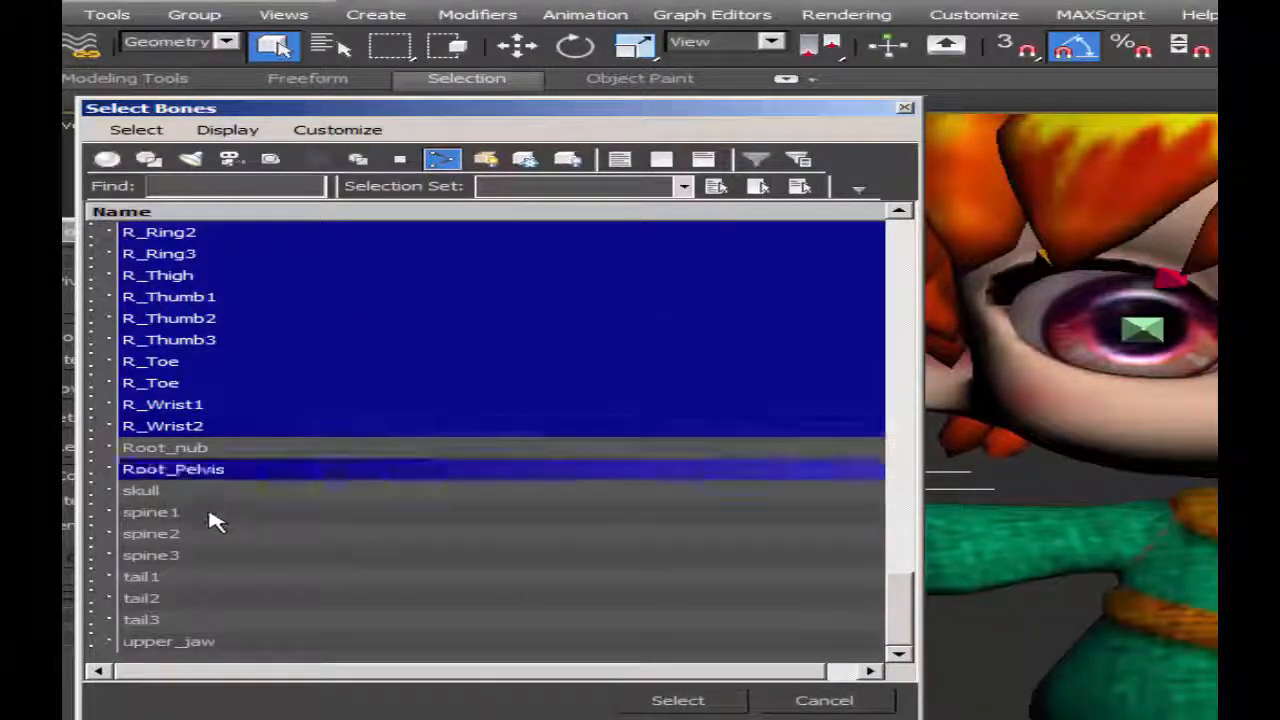
# Check the Skin bone list for leftover bones such as Root_nub, Bone001, Bone005 and Bone006.
pyautogui.click(171, 449)
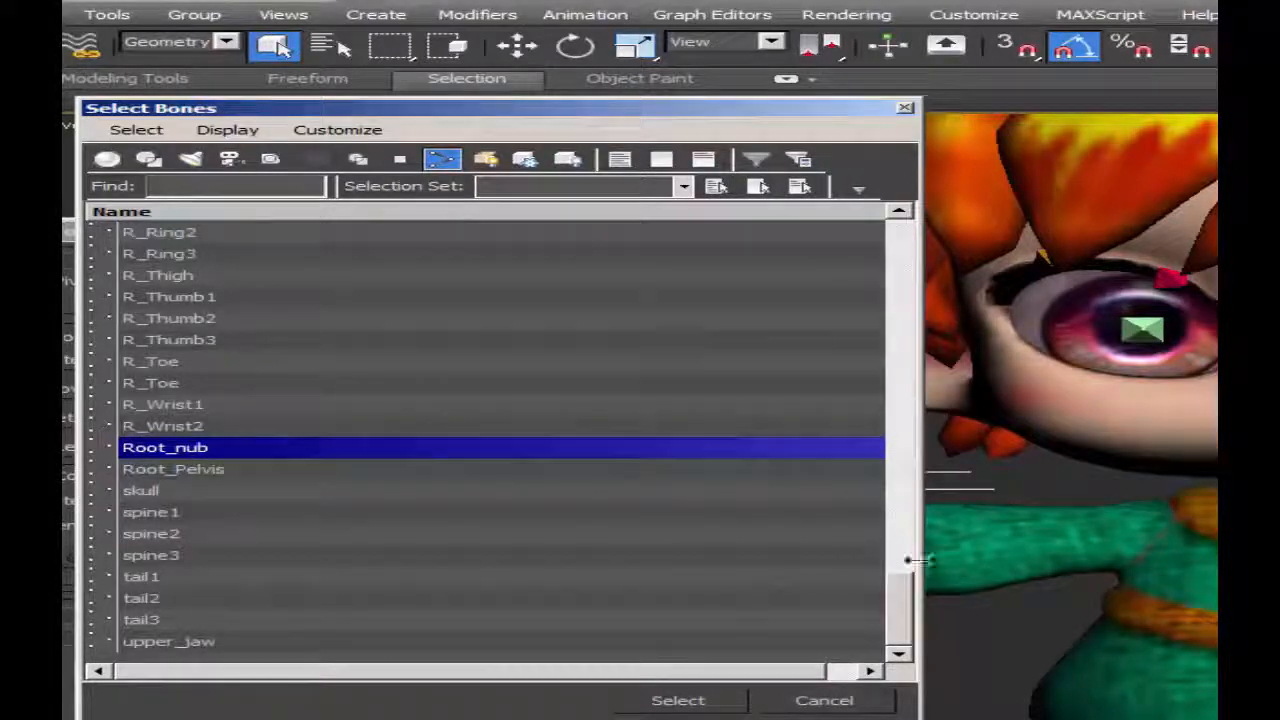
pyautogui.moveTo(906, 604); pyautogui.dragTo(920, 232)
pyautogui.click(165, 276)
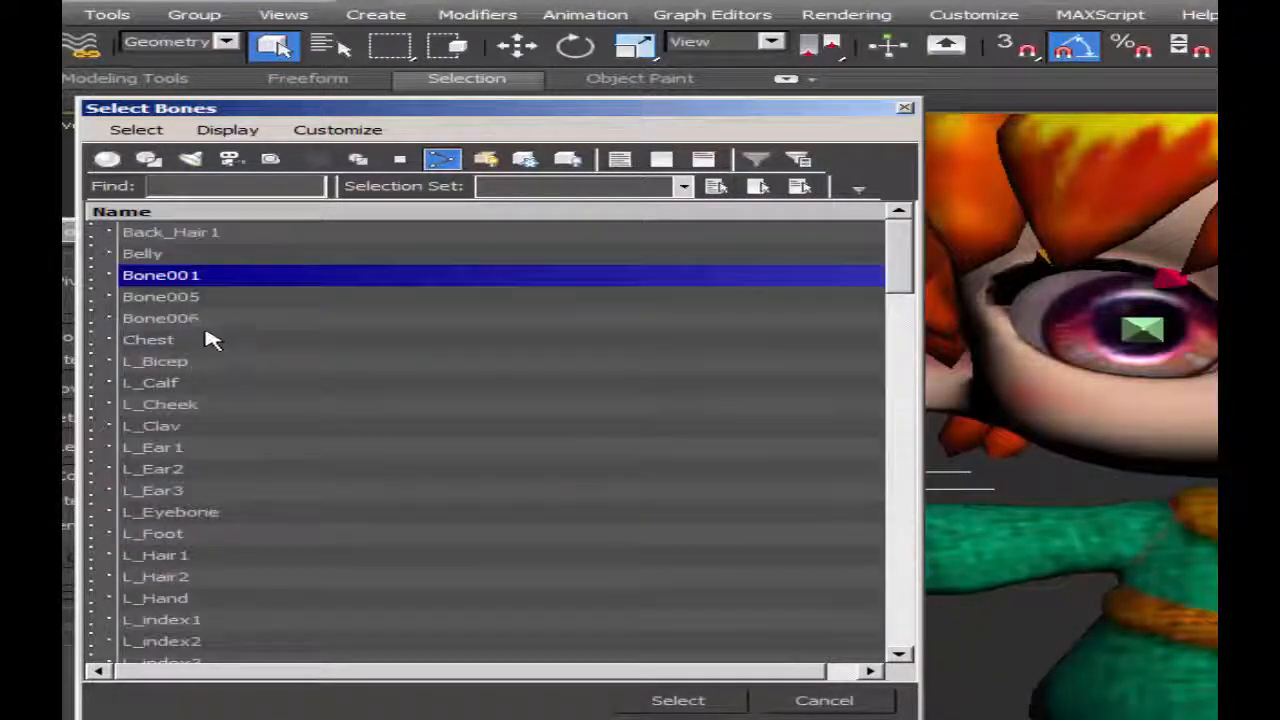
pyautogui.click(168, 307)
pyautogui.click(186, 322)
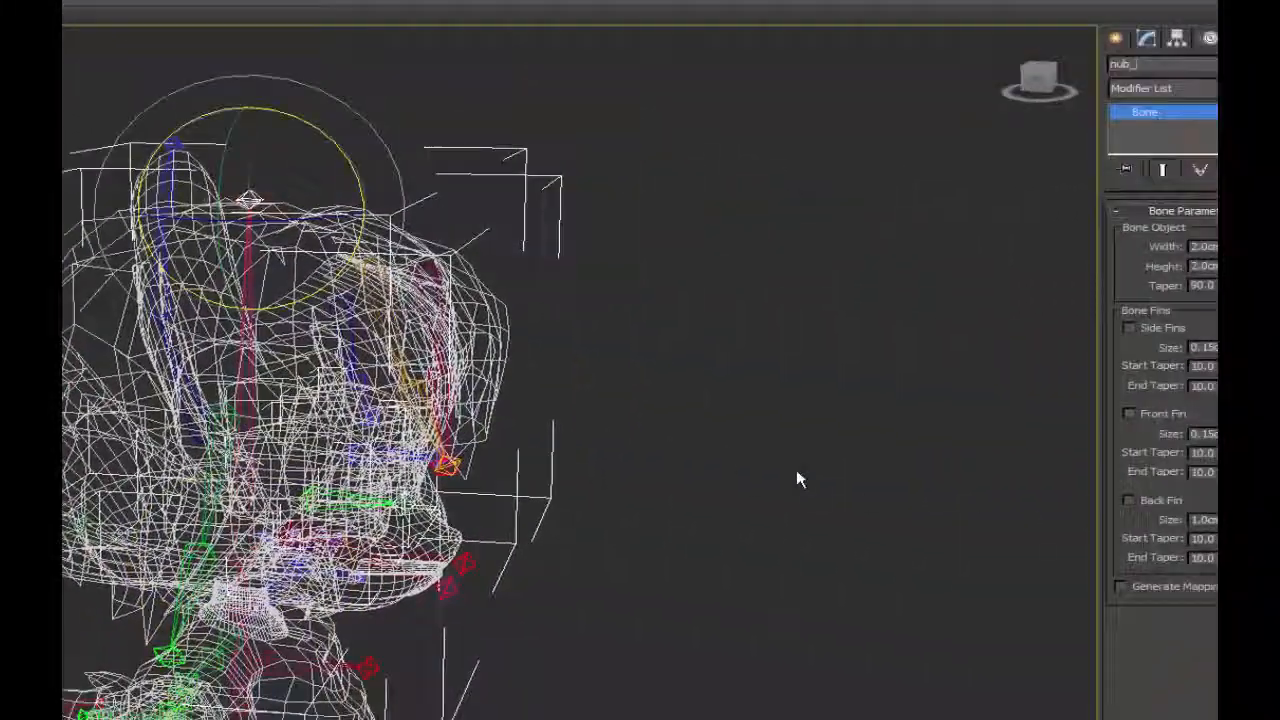
# Name the skull's end bone nub_skull and check the naming of the left ear's end bone.
pyautogui.click(798, 479)
pyautogui.click(245, 190)
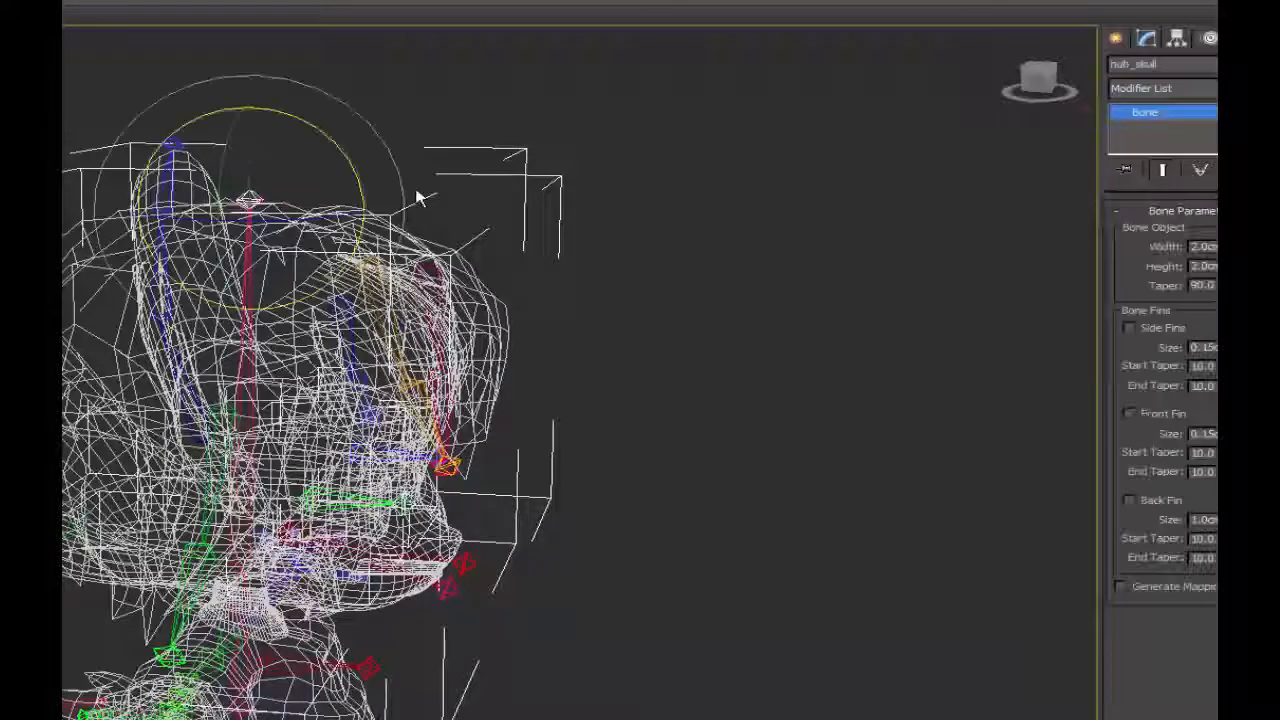
pyautogui.click(820, 246)
pyautogui.click(173, 146)
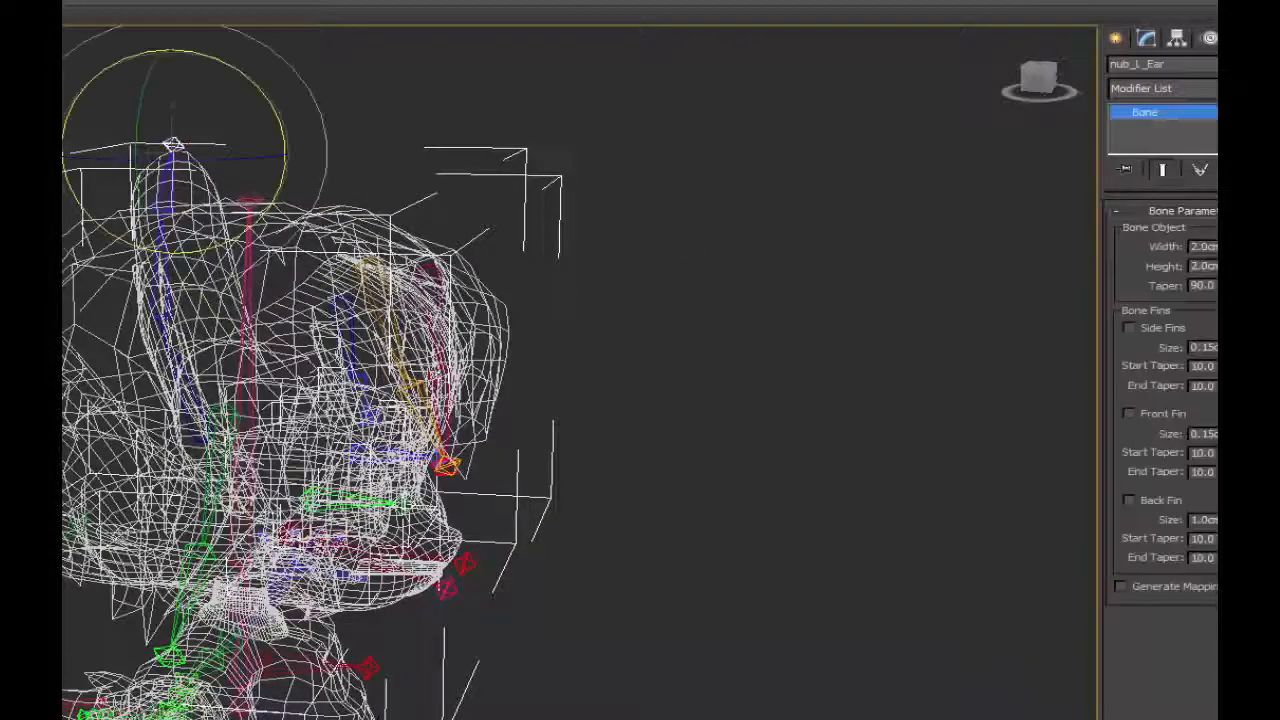
pyautogui.press('h')
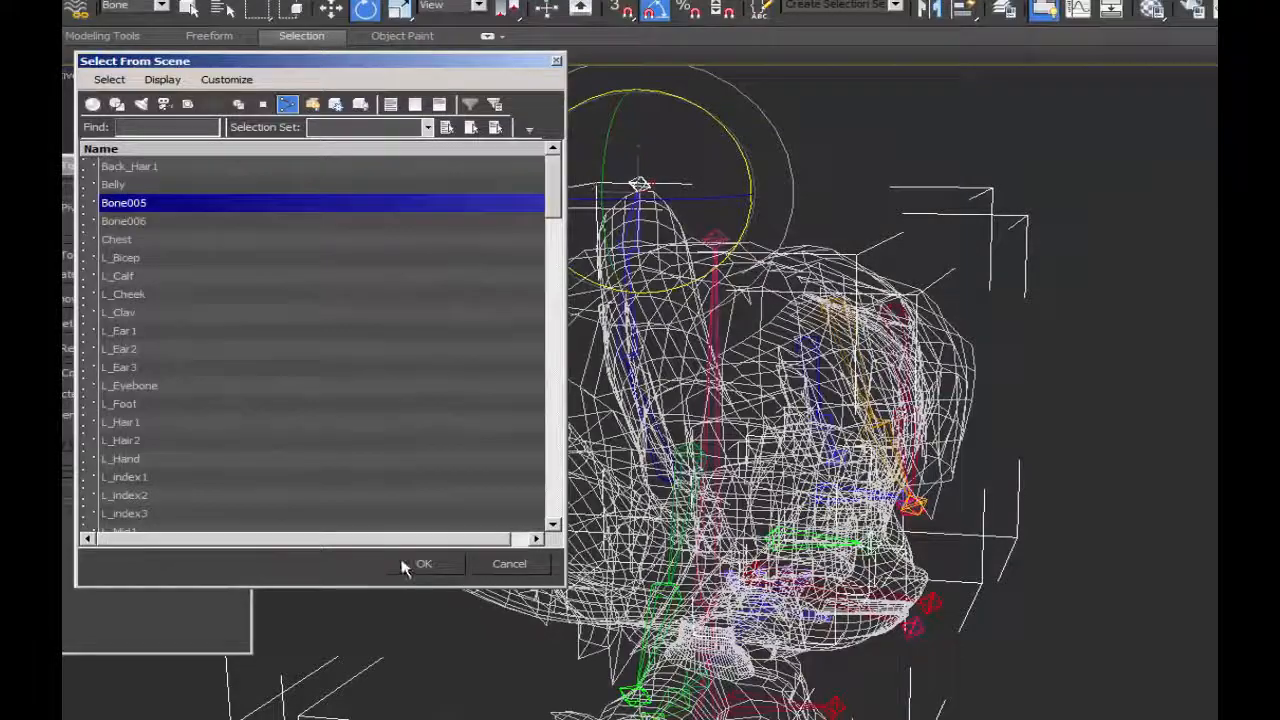
pyautogui.click(420, 564)
# Rename the mouth end bones Bone005 and Bone006 as nub_upperlip and nub_lower_jaw.
pyautogui.press('z')
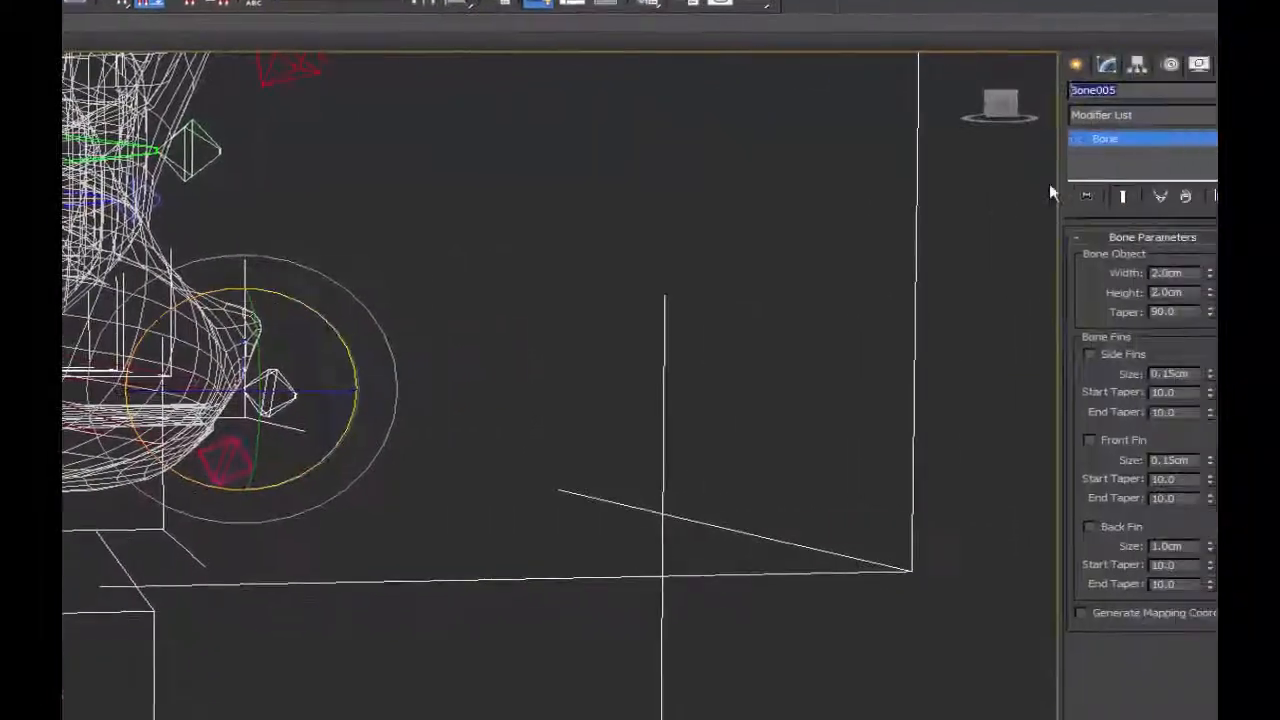
pyautogui.write('nub_upperlip')
pyautogui.click(228, 462)
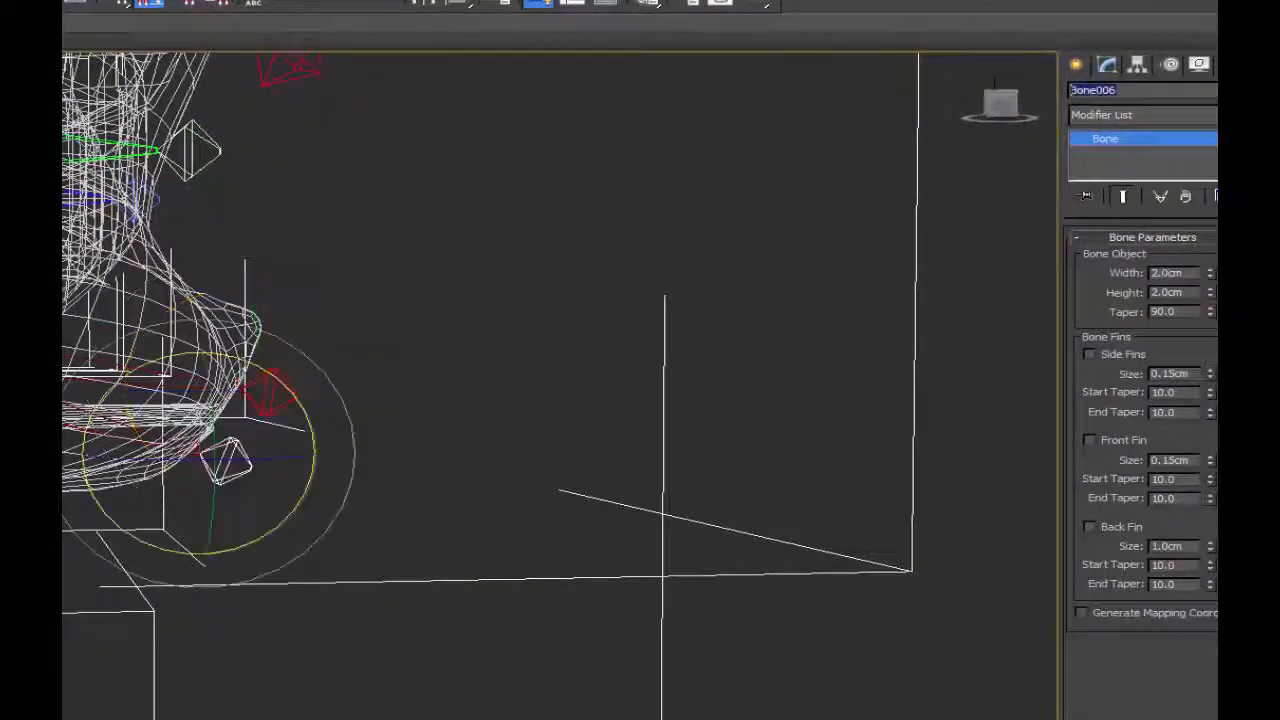
pyautogui.write('nub_lower_jaw')
# Rename the Root_nub bone at the base of the pelvis, starting its new name with Pelv.
pyautogui.moveTo(160, 660); pyautogui.dragTo(338, 341, button='middle')
pyautogui.click(181, 425)
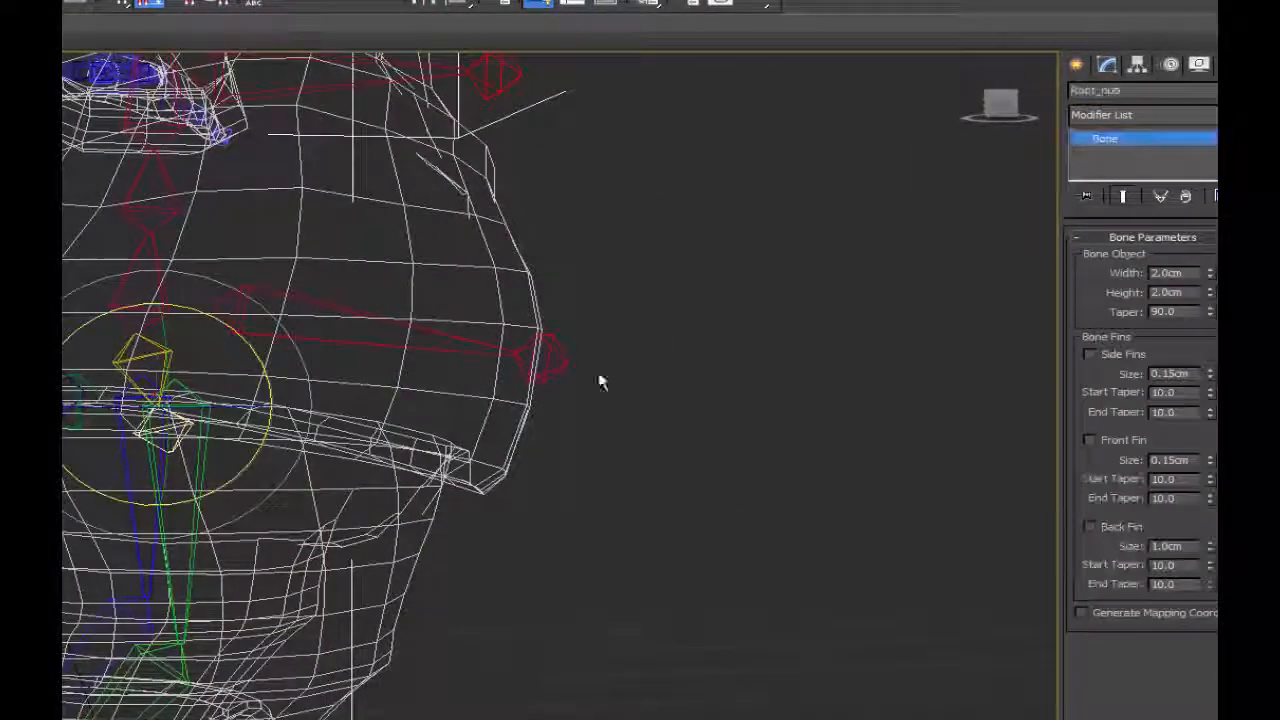
pyautogui.doubleClick(1158, 90)
pyautogui.write('Pelv')
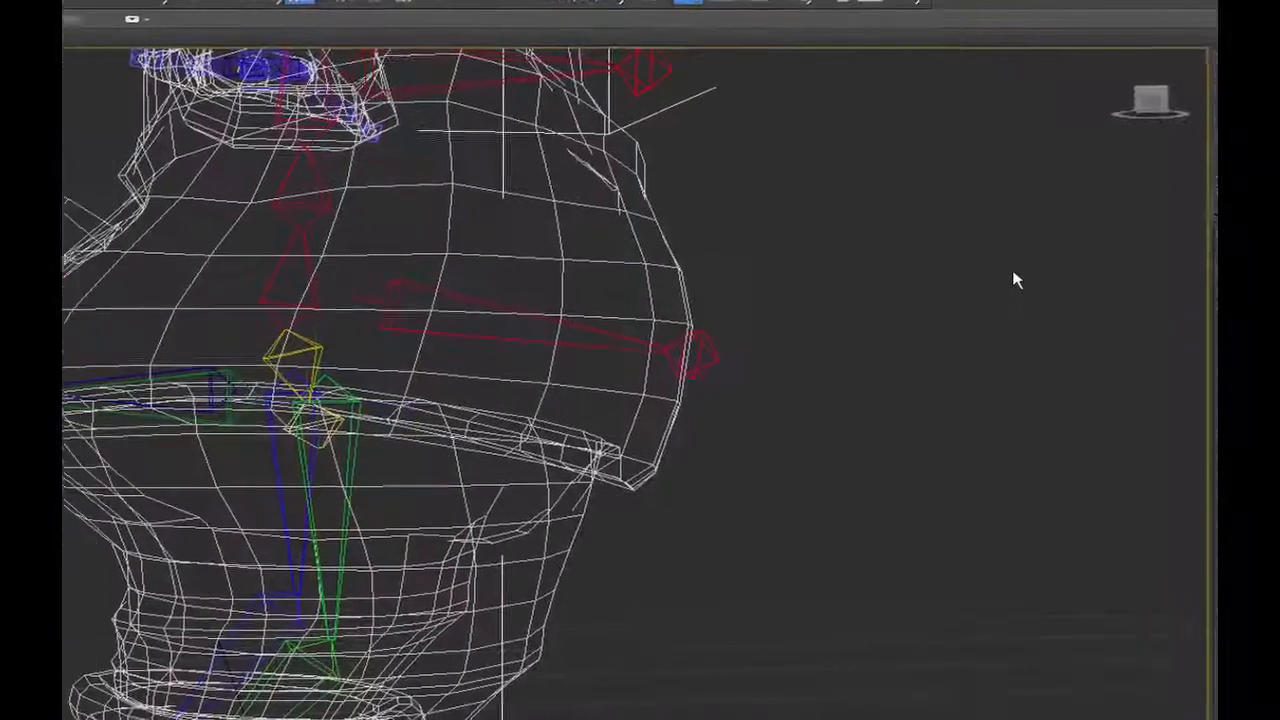
# Add L_Foot, L_Hand and the left index finger bones L_index1 to L_index3 to the Skin bone selection.
pyautogui.keyDown('ctrl'); pyautogui.click(115, 341); pyautogui.keyUp('ctrl')
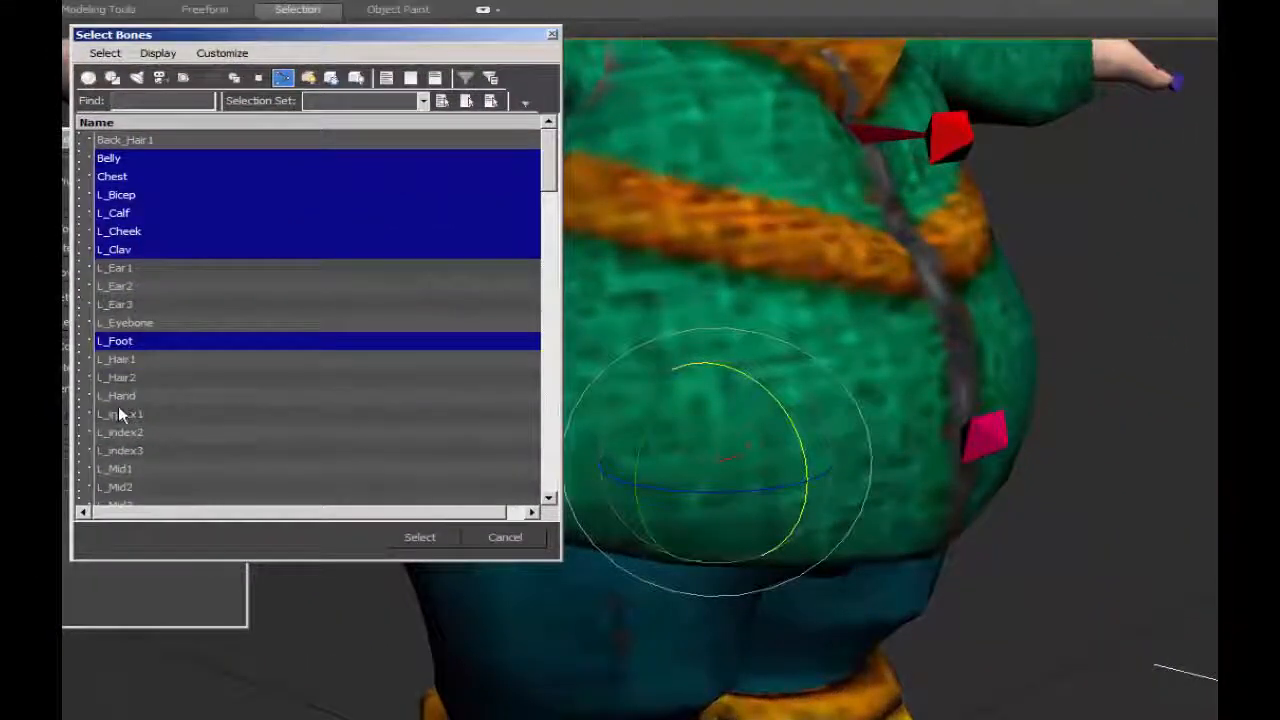
pyautogui.keyDown('ctrl'); pyautogui.click(118, 395); pyautogui.keyUp('ctrl')
pyautogui.keyDown('ctrl'); pyautogui.click(130, 418); pyautogui.keyUp('ctrl')
pyautogui.keyDown('ctrl'); pyautogui.click(132, 434); pyautogui.keyUp('ctrl')
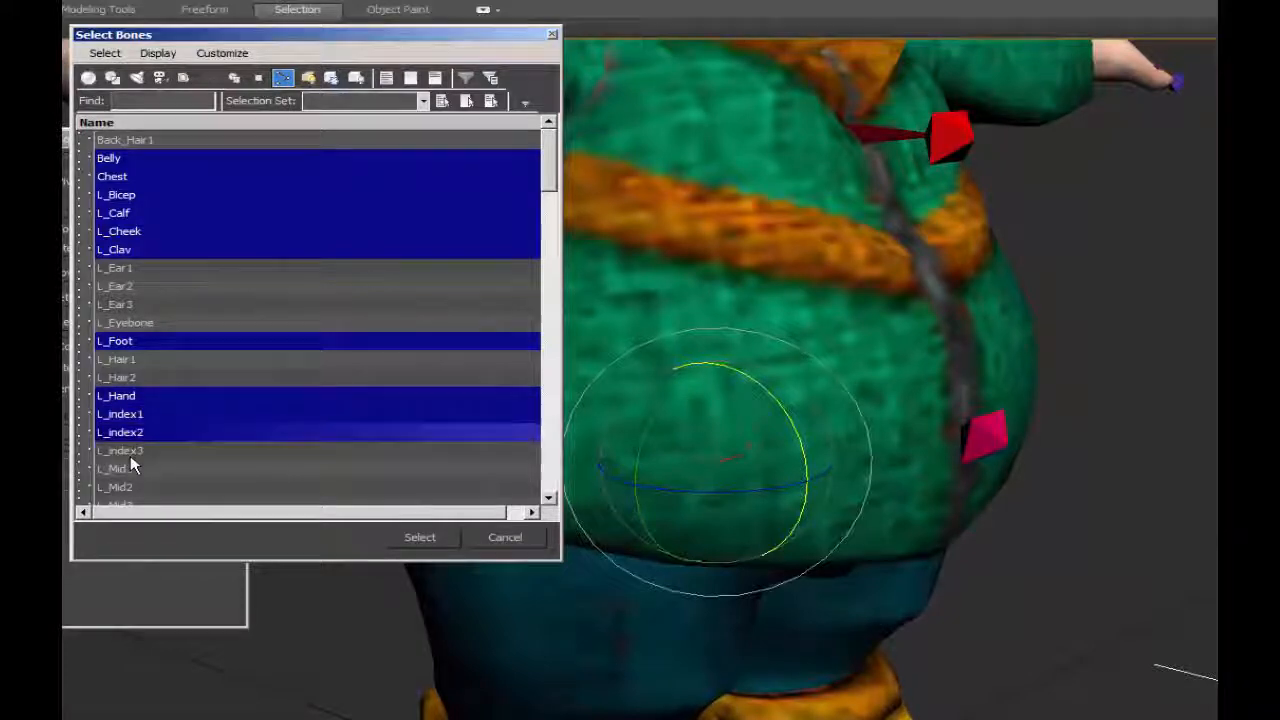
pyautogui.keyDown('ctrl'); pyautogui.click(132, 451); pyautogui.keyUp('ctrl')
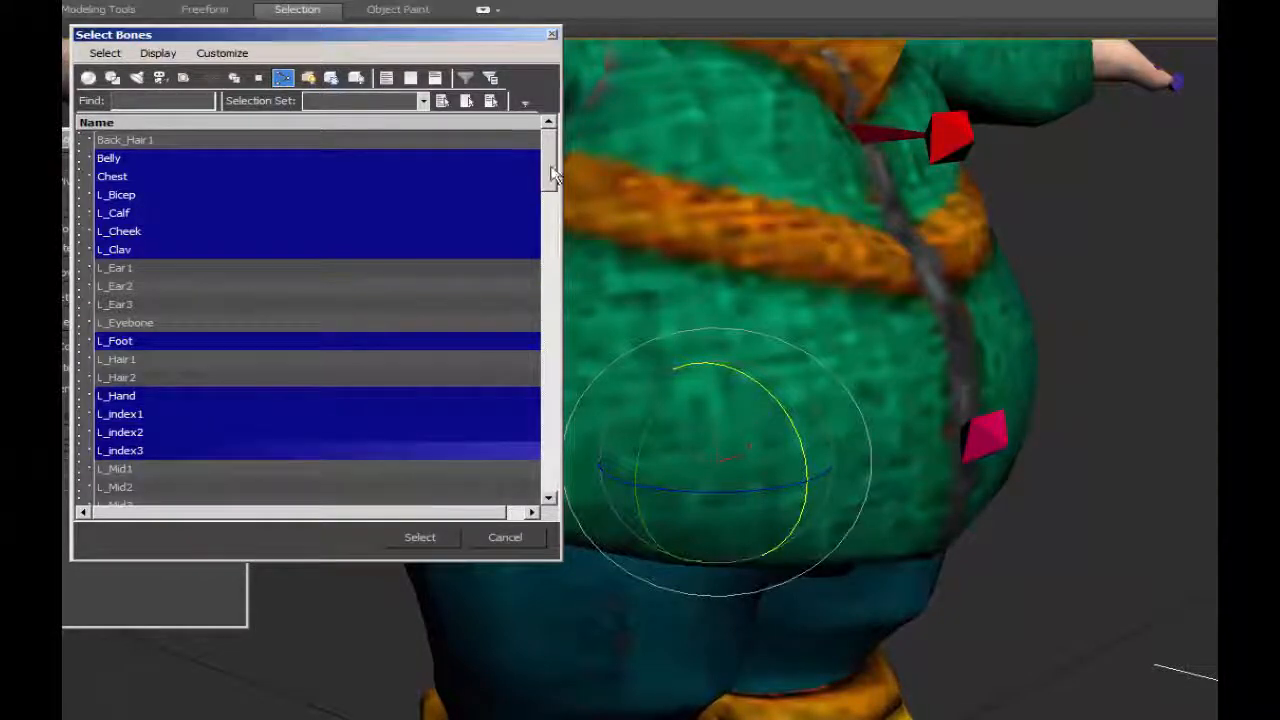
# Add the left middle, pinky and ring finger bones, L_Mid1–3, L_Pinky1–3 and L_Ring1–3, to the bone selection.
pyautogui.moveTo(553, 172); pyautogui.dragTo(545, 215)
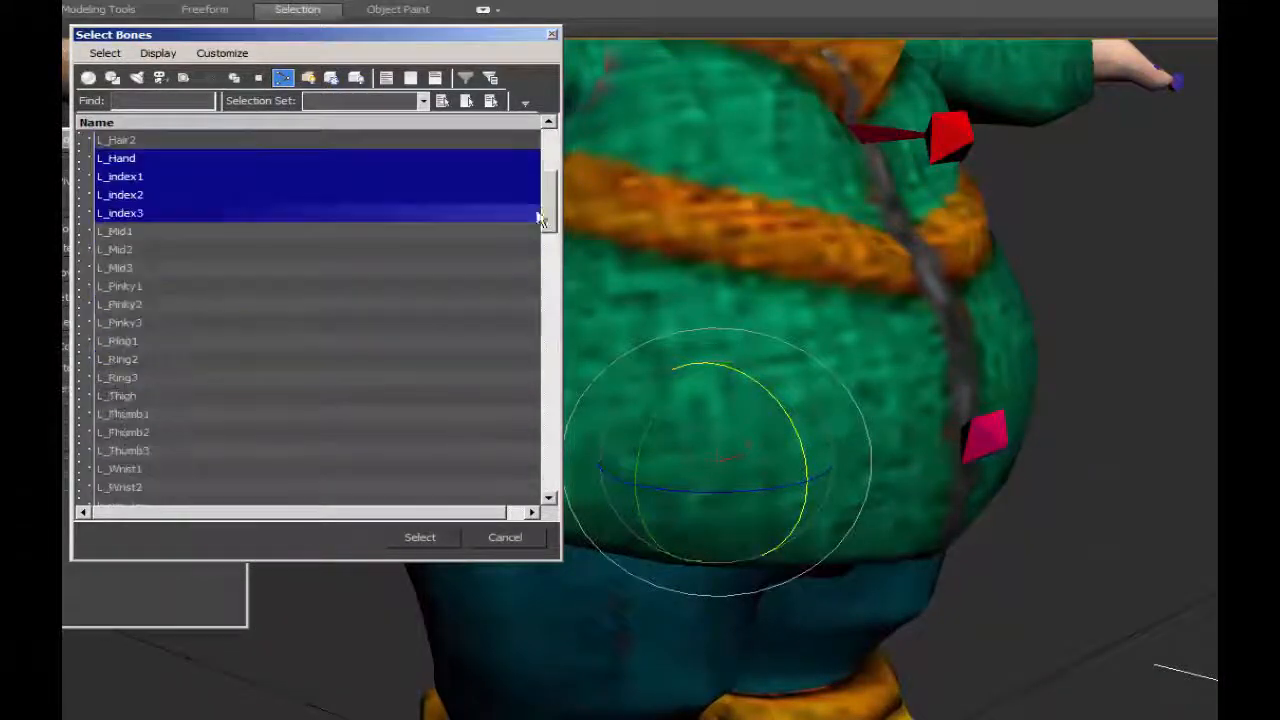
pyautogui.keyDown('ctrl'); pyautogui.click(122, 233); pyautogui.keyUp('ctrl')
pyautogui.keyDown('ctrl'); pyautogui.click(124, 250); pyautogui.keyUp('ctrl')
pyautogui.keyDown('ctrl'); pyautogui.click(124, 268); pyautogui.keyUp('ctrl')
pyautogui.keyDown('ctrl'); pyautogui.click(125, 287); pyautogui.keyUp('ctrl')
pyautogui.keyDown('ctrl'); pyautogui.click(124, 304); pyautogui.keyUp('ctrl')
pyautogui.keyDown('ctrl'); pyautogui.click(122, 323); pyautogui.keyUp('ctrl')
pyautogui.keyDown('ctrl'); pyautogui.click(120, 341); pyautogui.keyUp('ctrl')
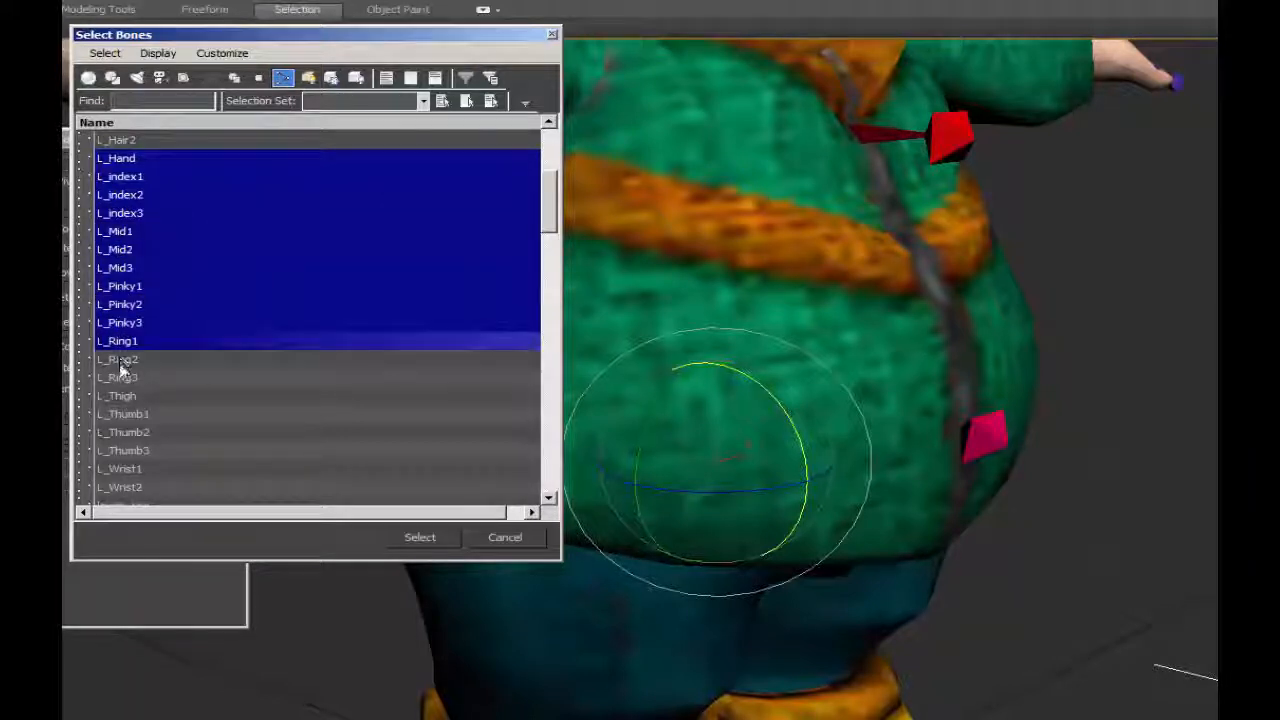
pyautogui.keyDown('ctrl'); pyautogui.click(120, 360); pyautogui.keyUp('ctrl')
pyautogui.keyDown('ctrl'); pyautogui.click(120, 377); pyautogui.keyUp('ctrl')
# Include L_Thigh, the thumb bones L_Thumb1 to L_Thumb3, and L_Wrist1 and L_Wrist2 in the bone selection.
pyautogui.keyDown('ctrl'); pyautogui.click(120, 396); pyautogui.keyUp('ctrl')
pyautogui.keyDown('ctrl'); pyautogui.click(122, 414); pyautogui.keyUp('ctrl')
pyautogui.keyDown('ctrl'); pyautogui.click(124, 432); pyautogui.keyUp('ctrl')
pyautogui.keyDown('ctrl'); pyautogui.click(125, 450); pyautogui.keyUp('ctrl')
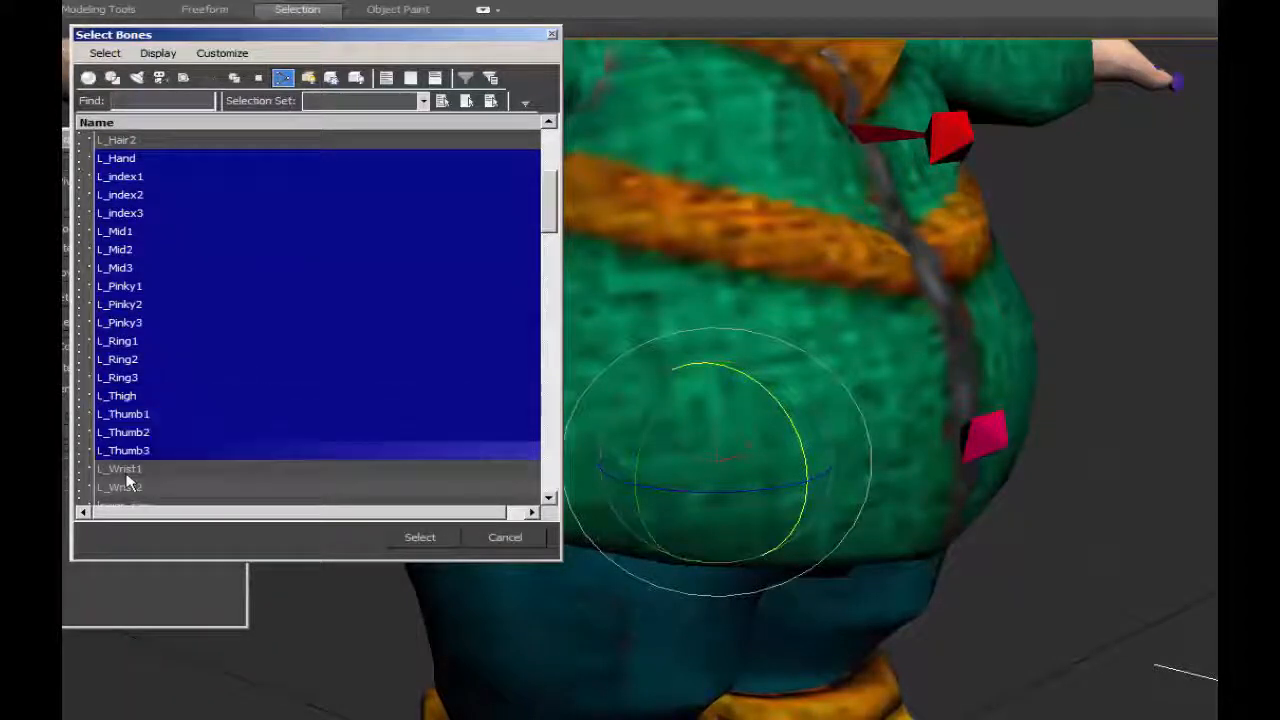
pyautogui.keyDown('ctrl'); pyautogui.click(120, 469); pyautogui.keyUp('ctrl')
pyautogui.keyDown('ctrl'); pyautogui.click(127, 487); pyautogui.keyUp('ctrl')
pyautogui.scroll(-6, 549, 500)
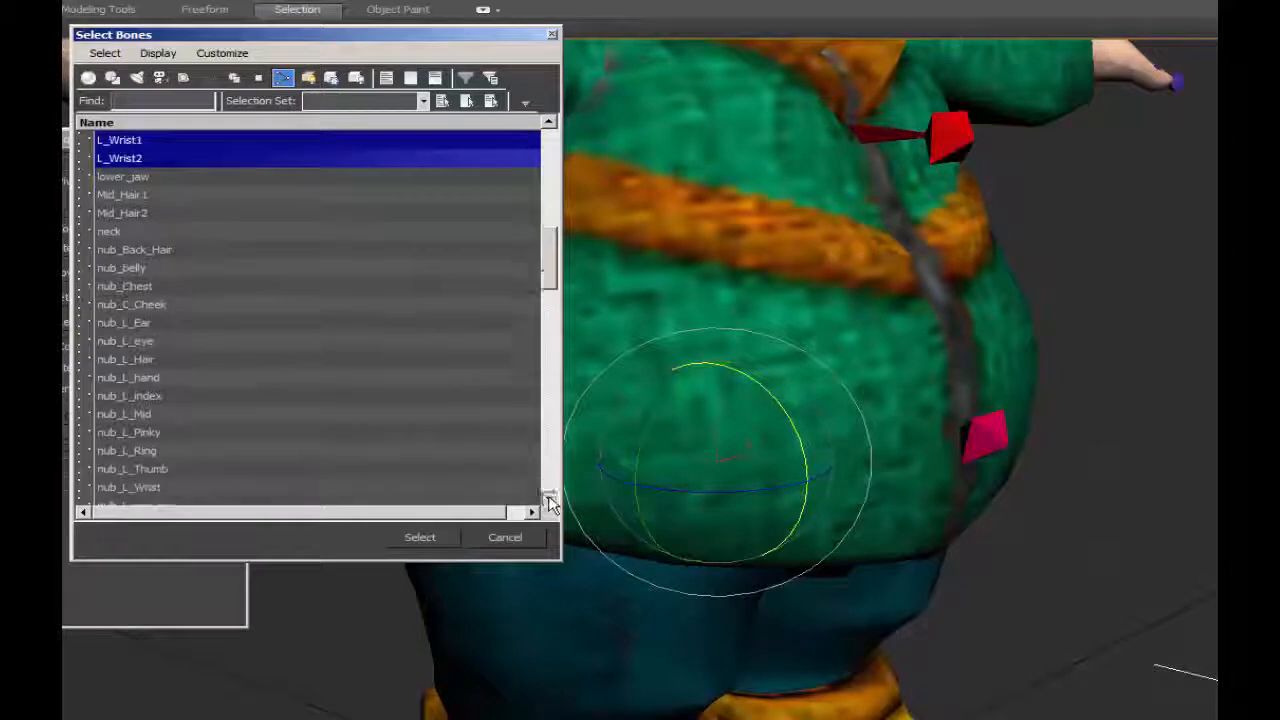
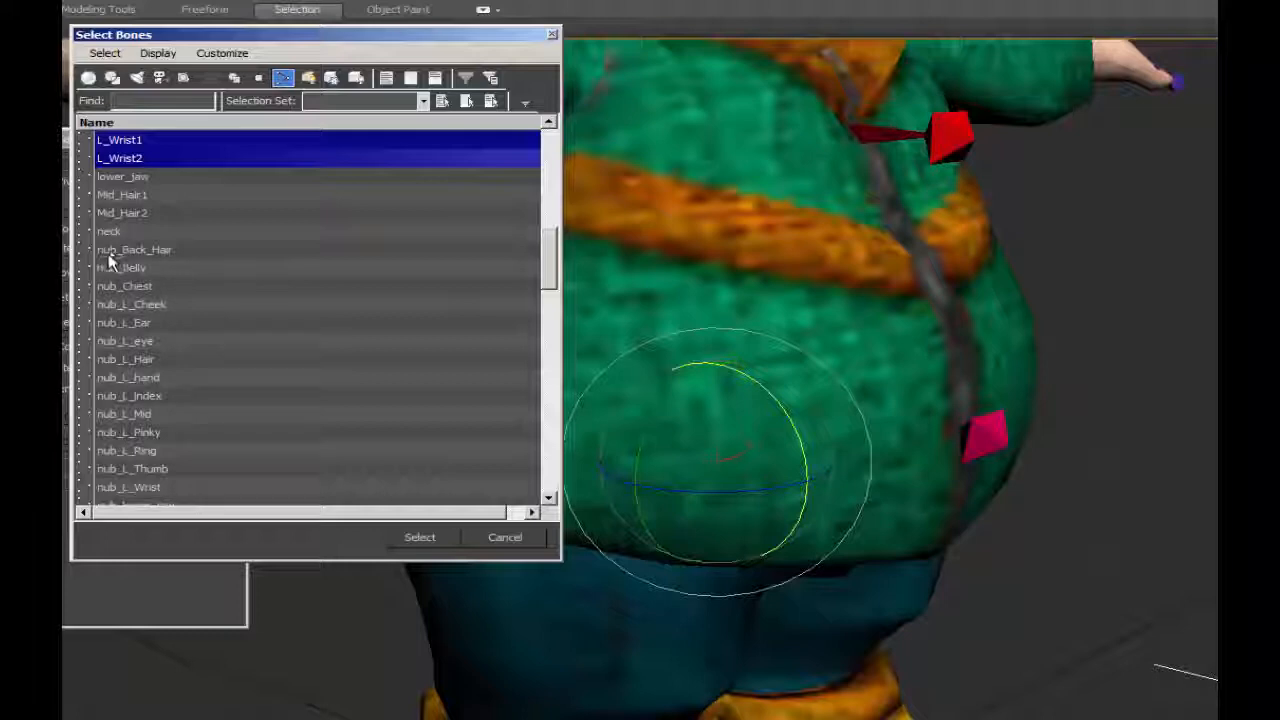
# Add R_Bicep, R_Calf, R_Cheek, R_Clav, R_Ear1 to R_Ear3, R_Foot and R_index1 to the Skin bone selection.
pyautogui.scroll(-12, 177, 317)
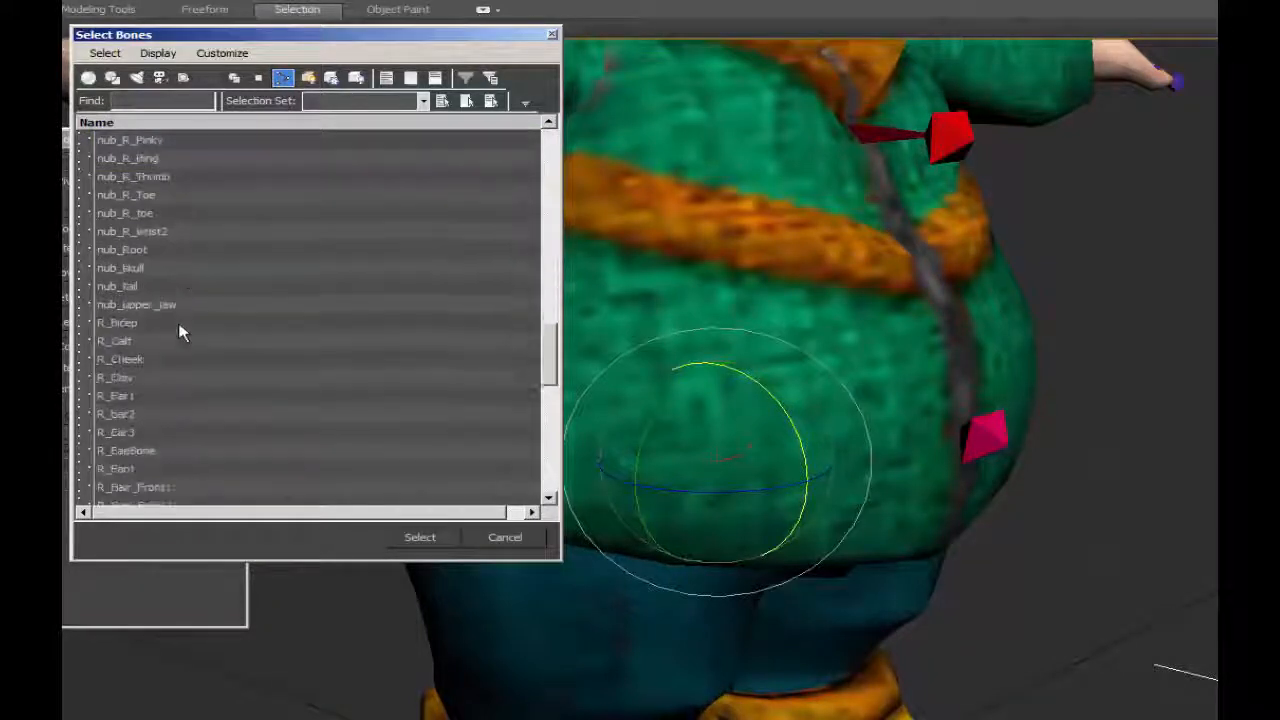
pyautogui.keyDown('ctrl'); pyautogui.click(117, 213); pyautogui.keyUp('ctrl')
pyautogui.moveTo(117, 232); pyautogui.dragTo(115, 337)
pyautogui.keyDown('ctrl'); pyautogui.click(128, 358); pyautogui.keyUp('ctrl')
pyautogui.keyDown('ctrl'); pyautogui.click(130, 469); pyautogui.keyUp('ctrl')
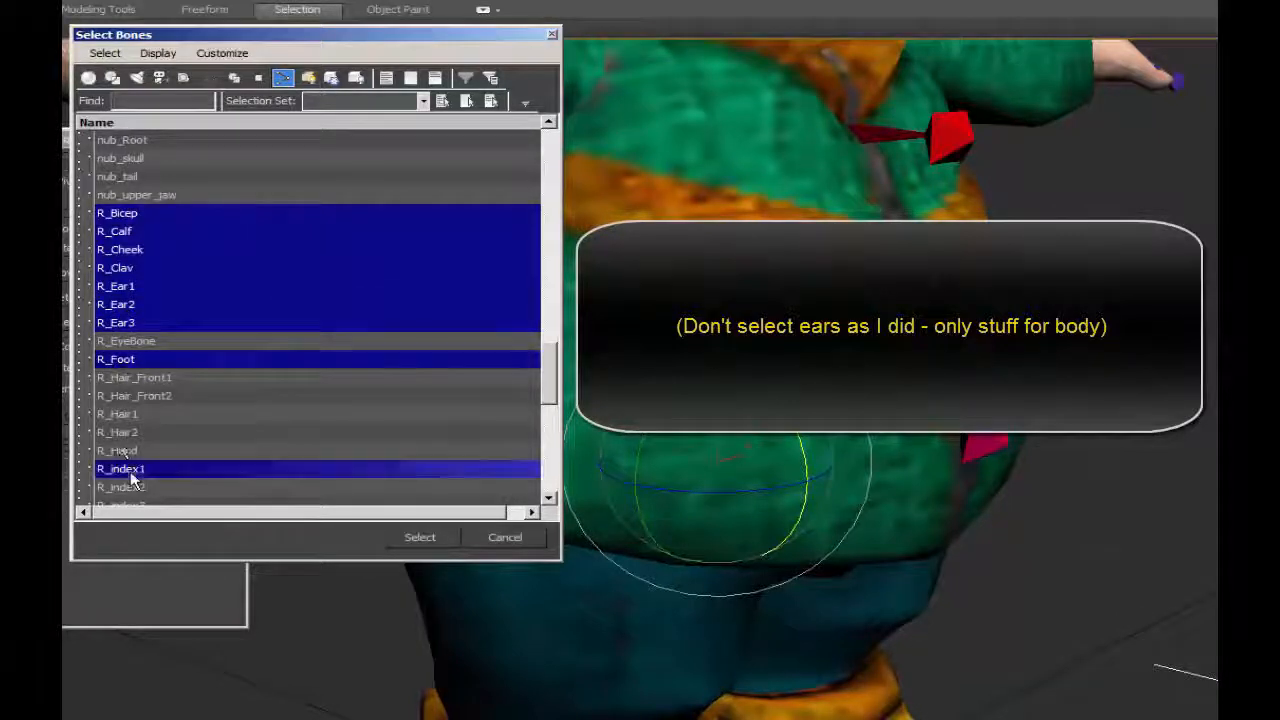
# Include the remaining right finger and thumb bones, R_Thigh, both R_Toe bones, R_Wrist1 and R_Wrist2 in the bone selection.
pyautogui.scroll(-6, 122, 455)
pyautogui.moveTo(120, 158); pyautogui.dragTo(371, 451)
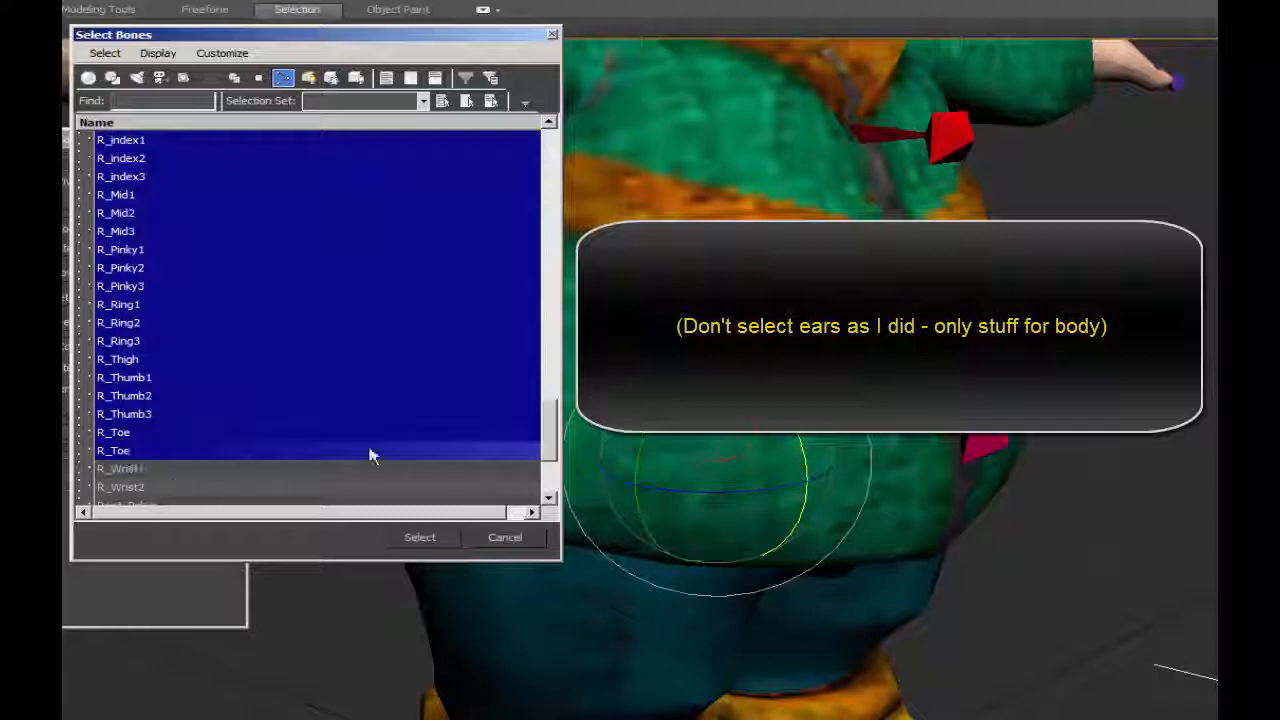
pyautogui.scroll(-3, 369, 455)
pyautogui.keyDown('ctrl'); pyautogui.click(133, 309); pyautogui.keyUp('ctrl')
pyautogui.keyDown('ctrl'); pyautogui.click(132, 324); pyautogui.keyUp('ctrl')
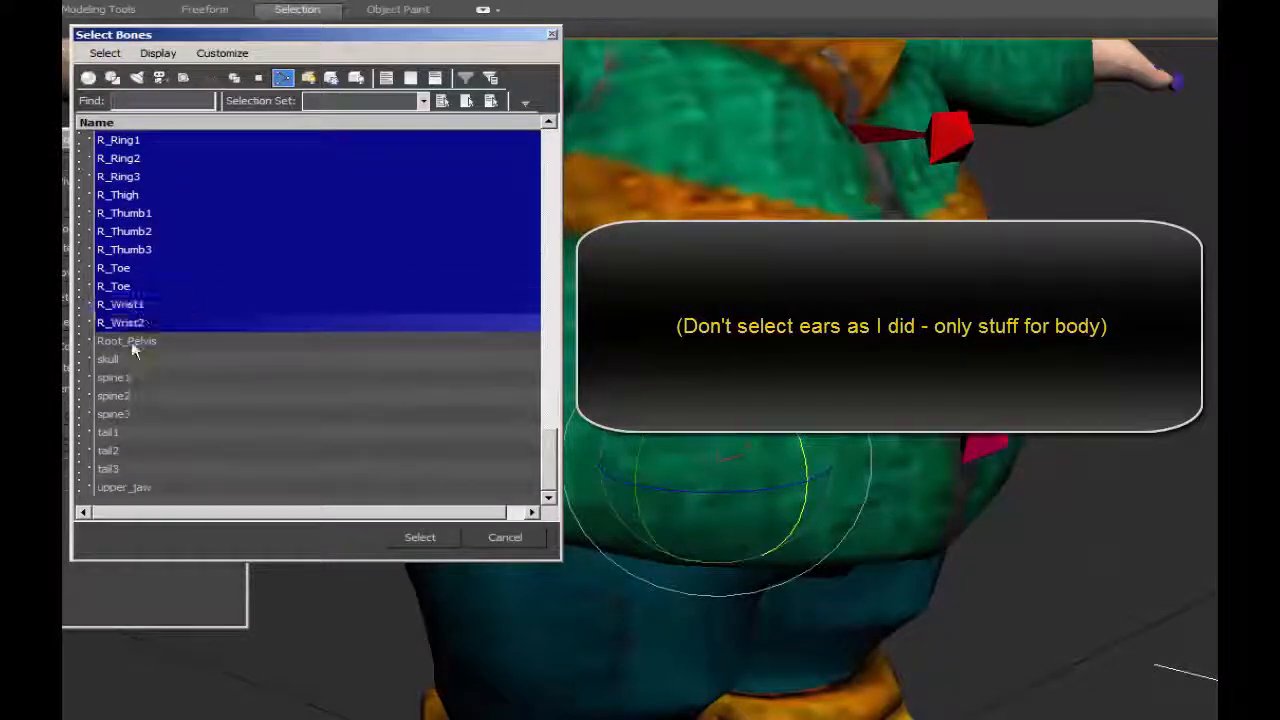
# Add Root_Pelvis and spine1 to spine3 to the bone selection, leaving skull out.
pyautogui.keyDown('ctrl'); pyautogui.click(131, 343); pyautogui.keyUp('ctrl')
pyautogui.keyDown('ctrl'); pyautogui.click(115, 360); pyautogui.keyUp('ctrl')
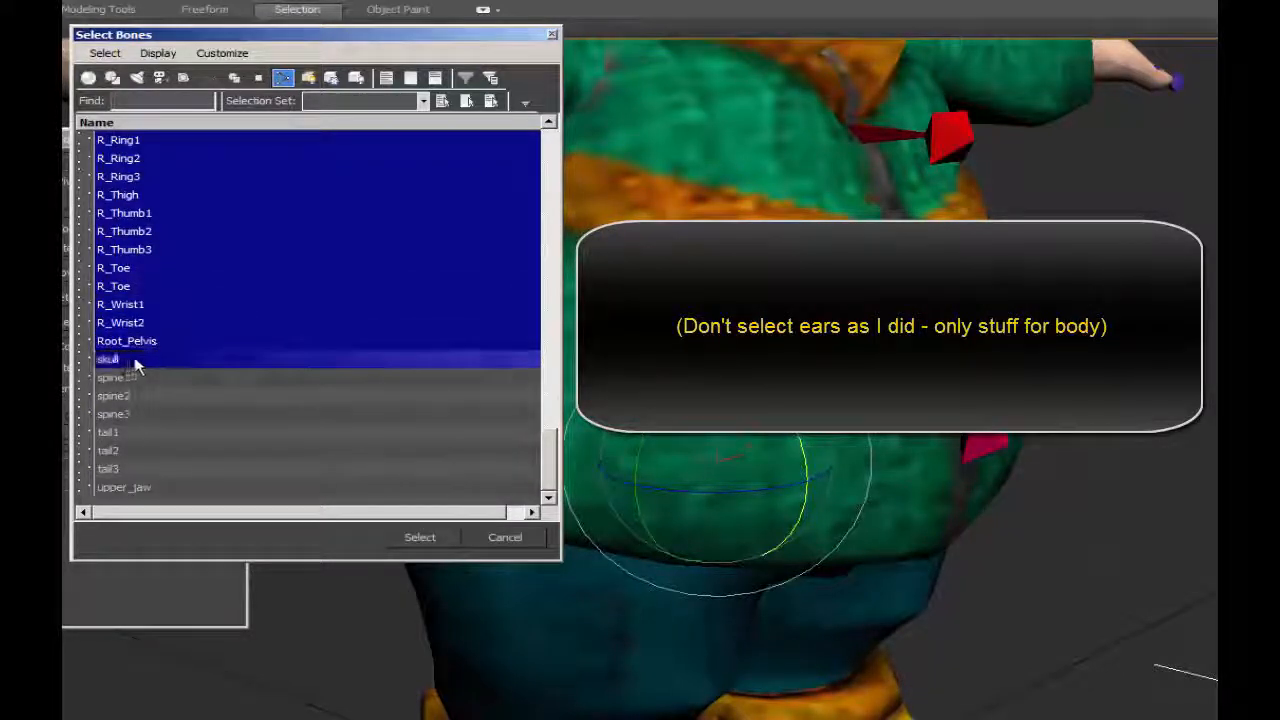
pyautogui.keyDown('ctrl'); pyautogui.click(123, 360); pyautogui.keyUp('ctrl')
pyautogui.keyDown('ctrl'); pyautogui.click(122, 378); pyautogui.keyUp('ctrl')
pyautogui.keyDown('ctrl'); pyautogui.click(126, 396); pyautogui.keyUp('ctrl')
pyautogui.keyDown('ctrl'); pyautogui.click(128, 414); pyautogui.keyUp('ctrl')
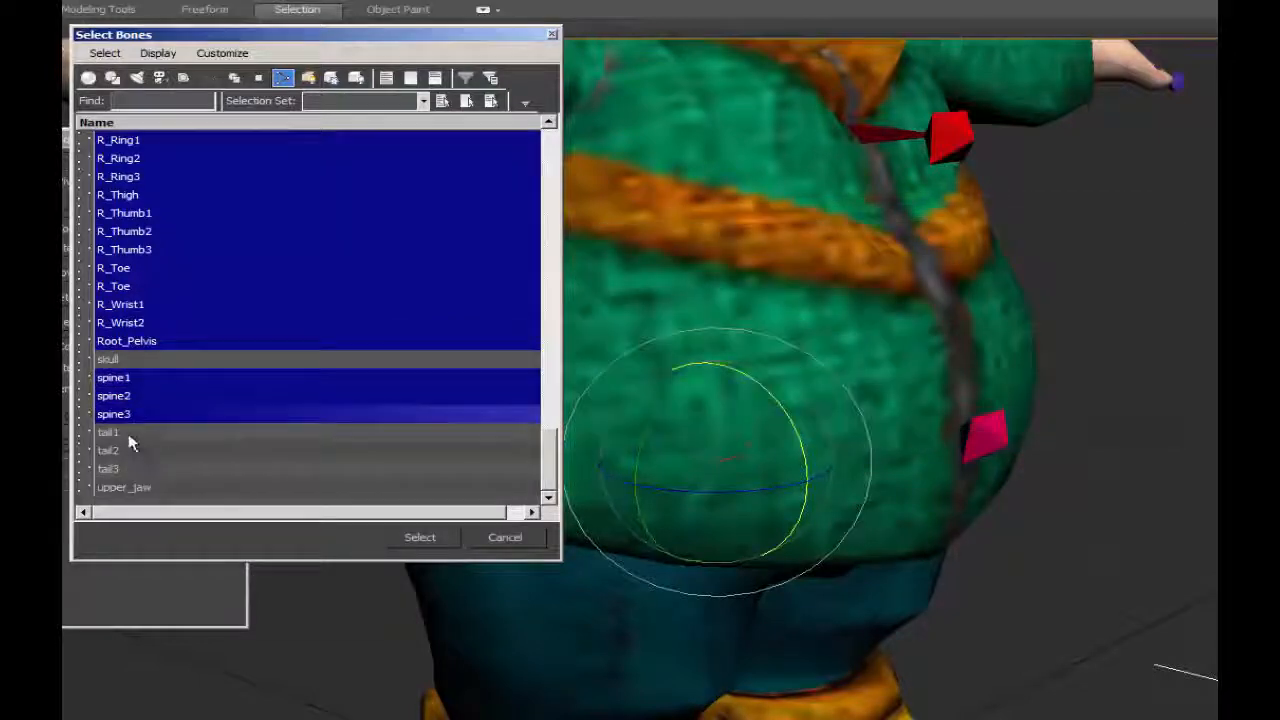
# Include tail1 to tail3 and load all the selected bones into the Body's Skin modifier.
pyautogui.keyDown('ctrl'); pyautogui.click(128, 433); pyautogui.keyUp('ctrl')
pyautogui.keyDown('ctrl'); pyautogui.click(122, 451); pyautogui.keyUp('ctrl')
pyautogui.keyDown('ctrl'); pyautogui.click(120, 469); pyautogui.keyUp('ctrl')
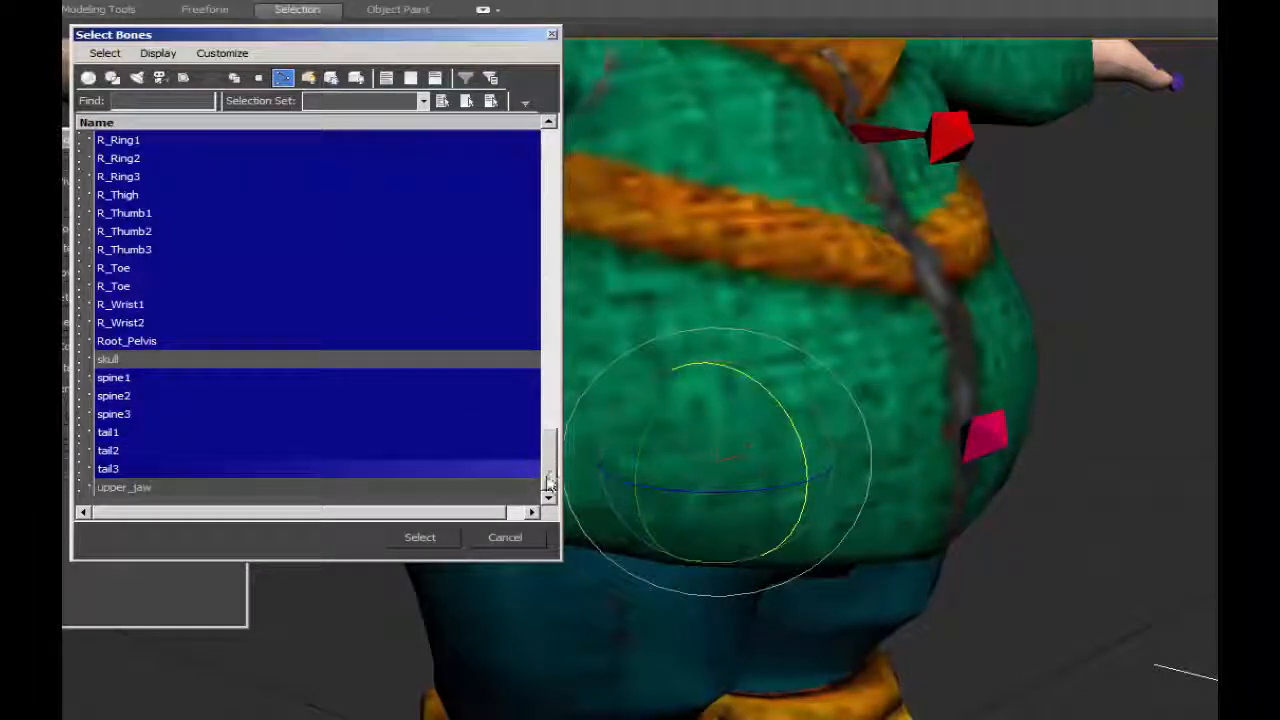
pyautogui.moveTo(548, 482); pyautogui.dragTo(549, 180)
pyautogui.click(408, 539)
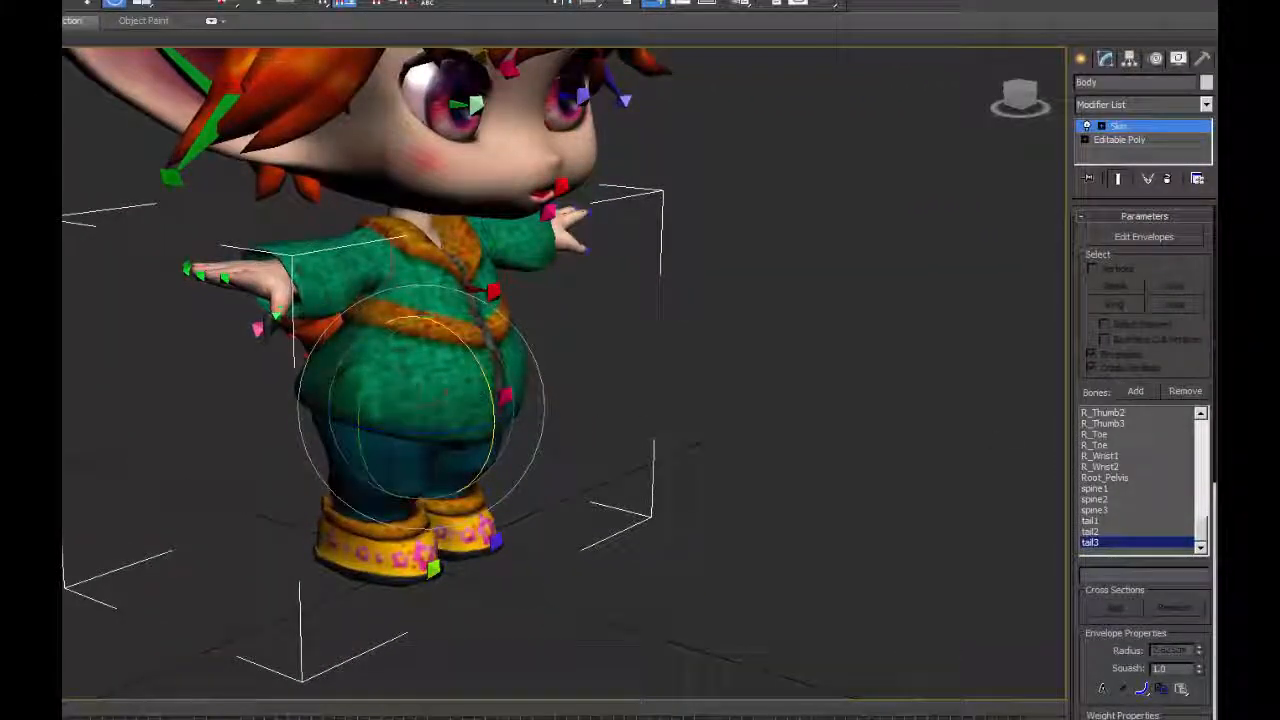
# Test-rotate the spine1 bone to check how the body mesh follows, and cancel the rotation.
pyautogui.press('F3')
pyautogui.click(421, 355)
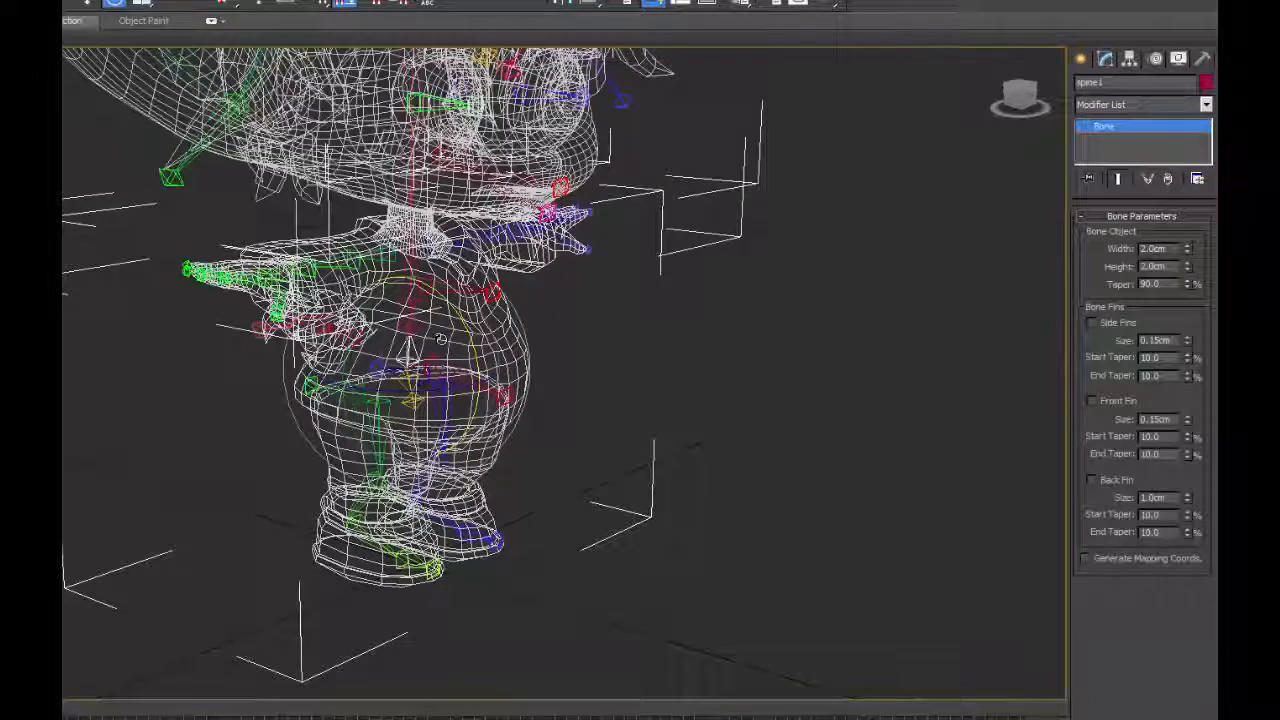
pyautogui.press('F3')
pyautogui.moveTo(467, 335)
pyautogui.mouseDown()
pyautogui.moveTo(456, 357)
pyautogui.moveTo(472, 378)
pyautogui.moveTo(438, 323)
pyautogui.moveTo(448, 334)
pyautogui.mouseUp()
pyautogui.rightClick(448, 334)
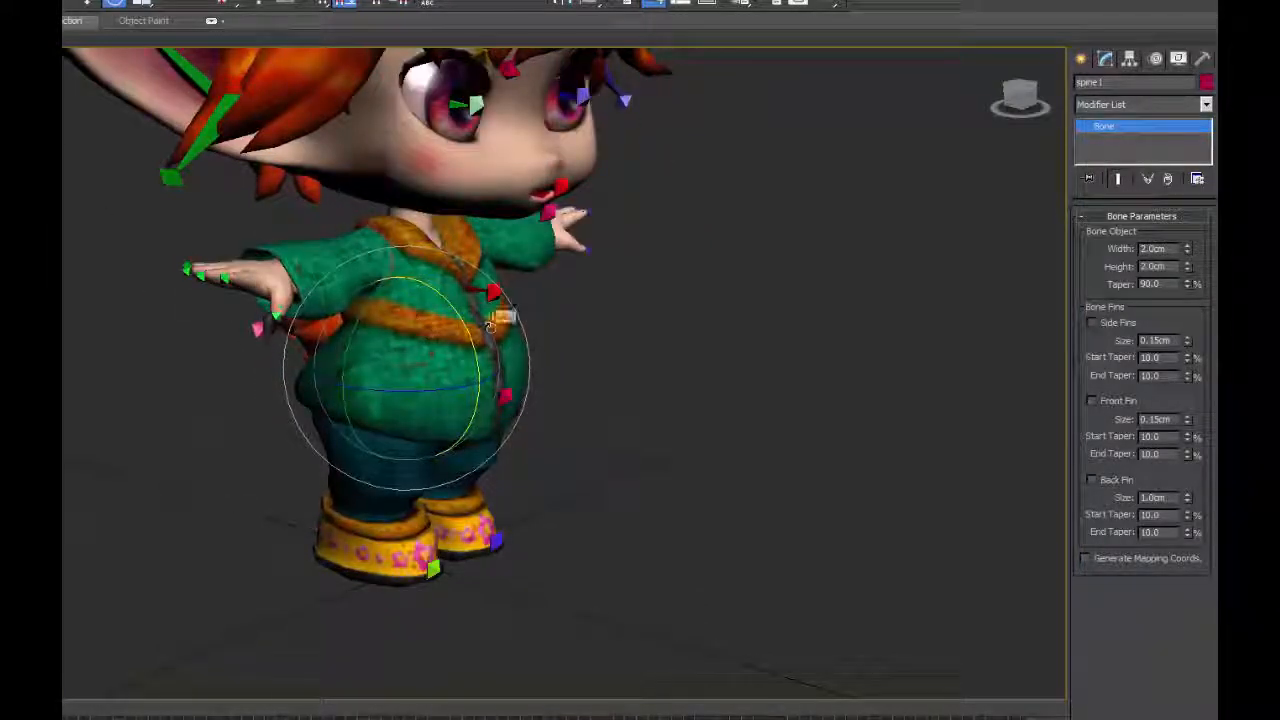
# Enter envelope editing on the Body's Skin modifier and select the R_Toe envelope at the front of the right boot.
pyautogui.click(488, 330)
pyautogui.click(1170, 238)
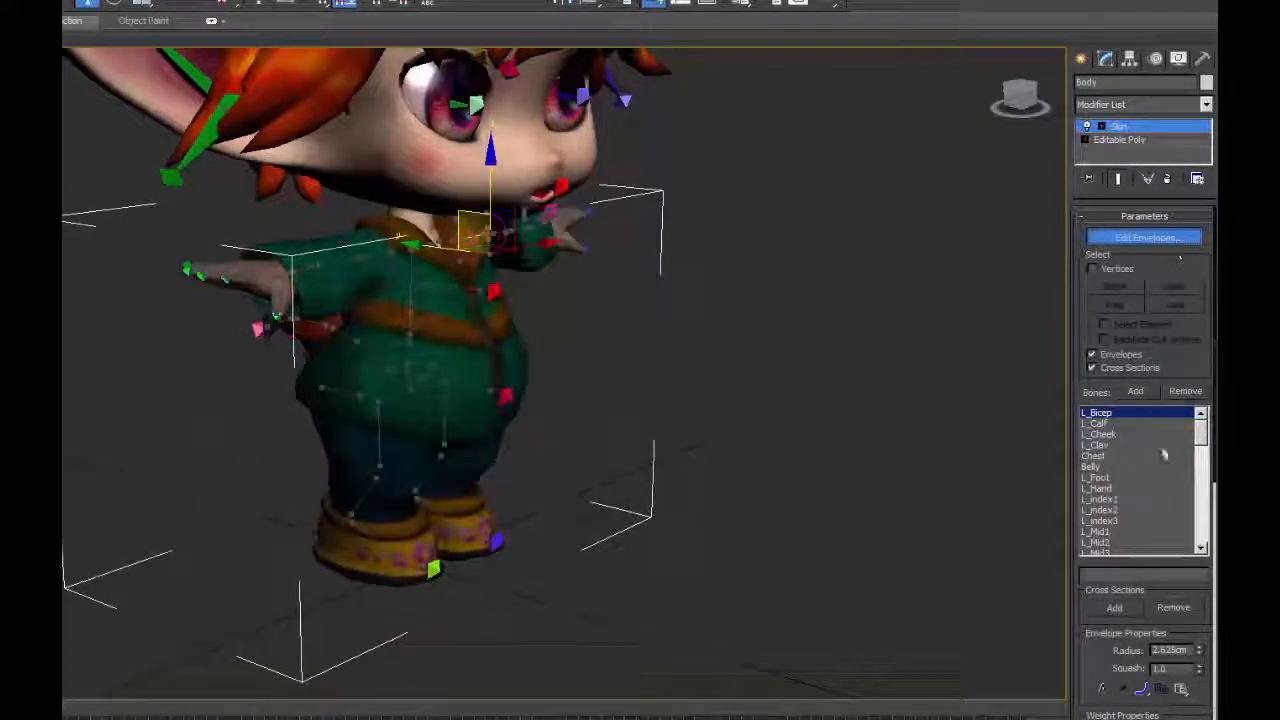
pyautogui.scroll(-15, 1163, 467)
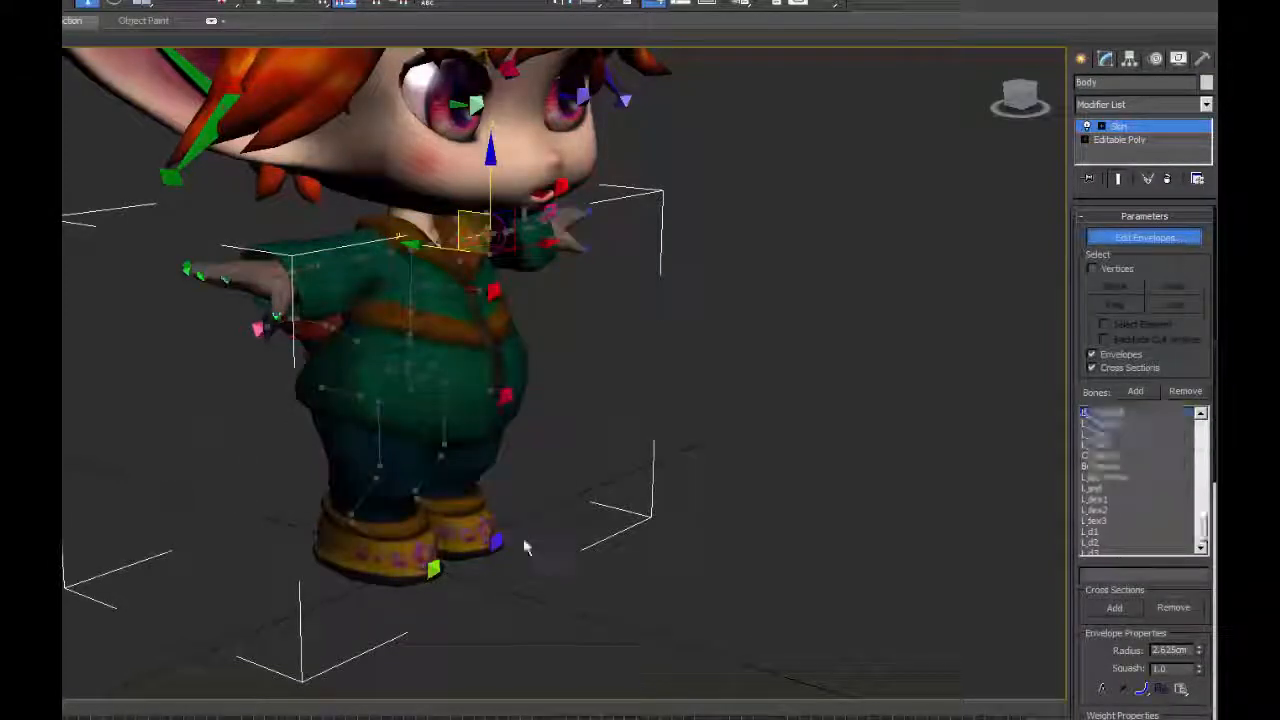
pyautogui.click(412, 562)
# Enlarge the outer envelope at the tip of R_Toe to a radius of about 4.94 cm.
pyautogui.scroll(10, 540, 365)
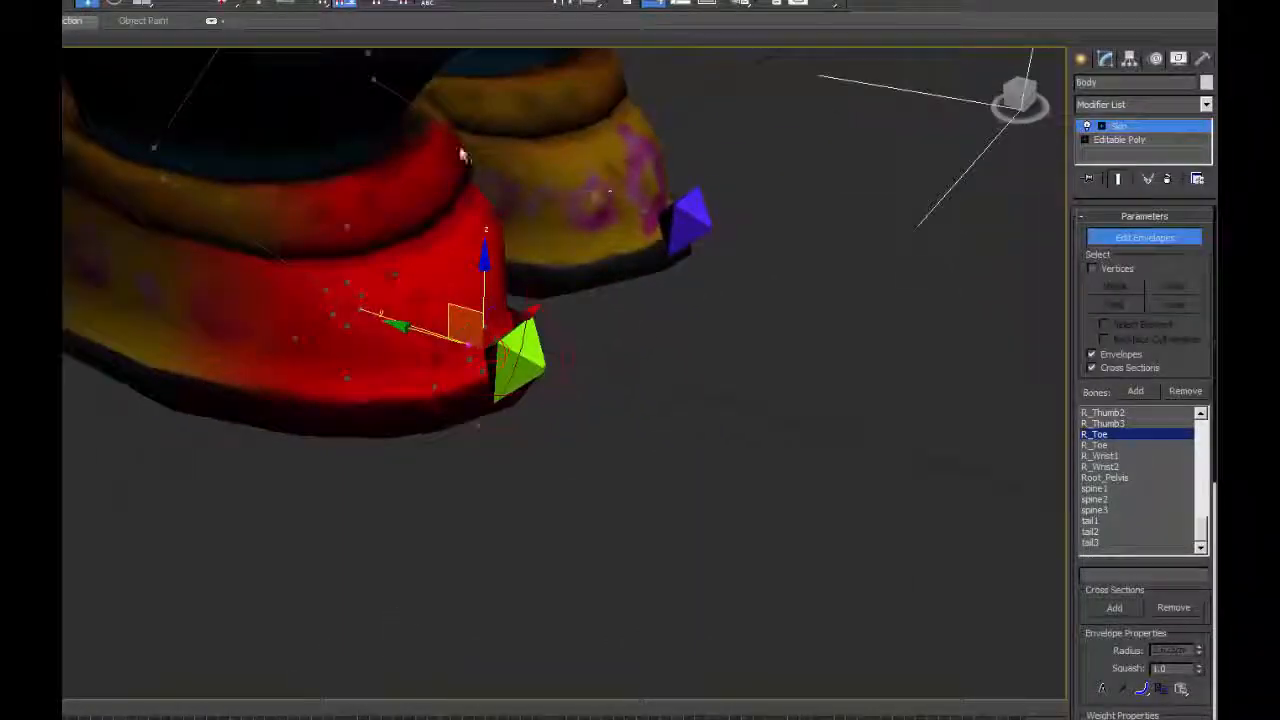
pyautogui.moveTo(490, 383); pyautogui.dragTo(490, 418, button='middle')
pyautogui.click(432, 422)
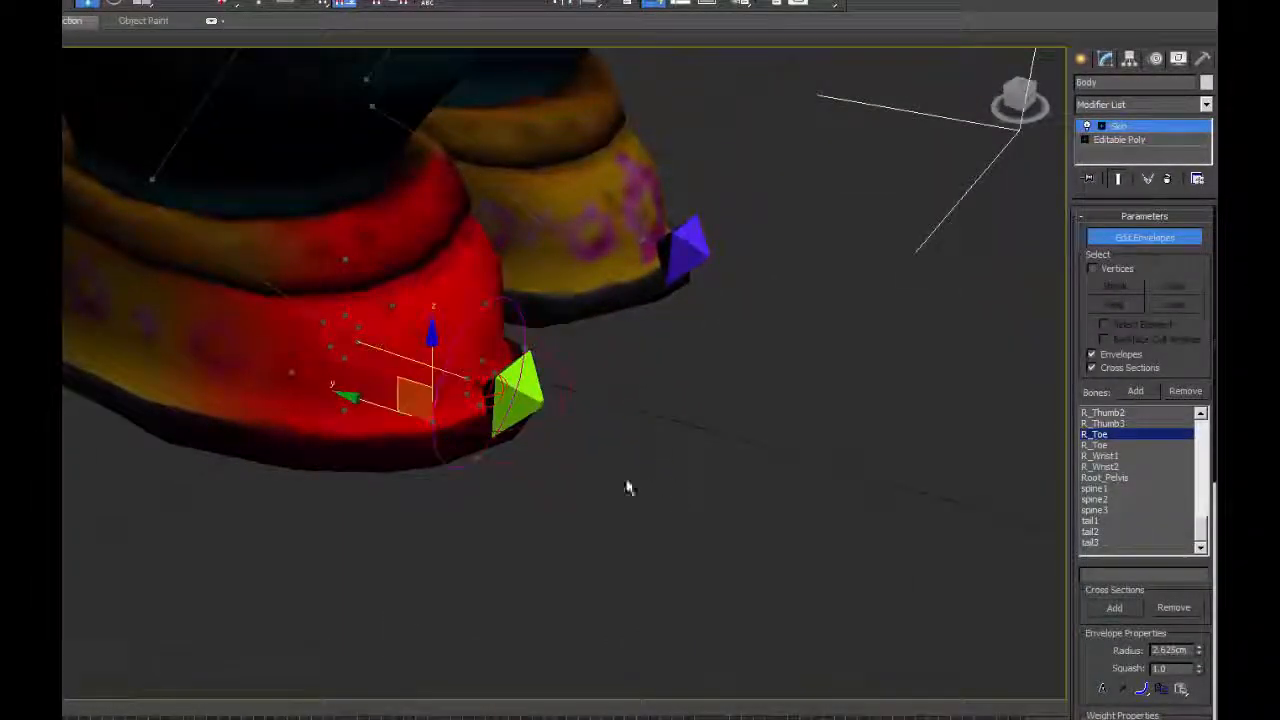
pyautogui.keyDown('alt'); pyautogui.moveTo(629, 486); pyautogui.dragTo(580, 480, button='middle'); pyautogui.keyUp('alt')
pyautogui.click(507, 420)
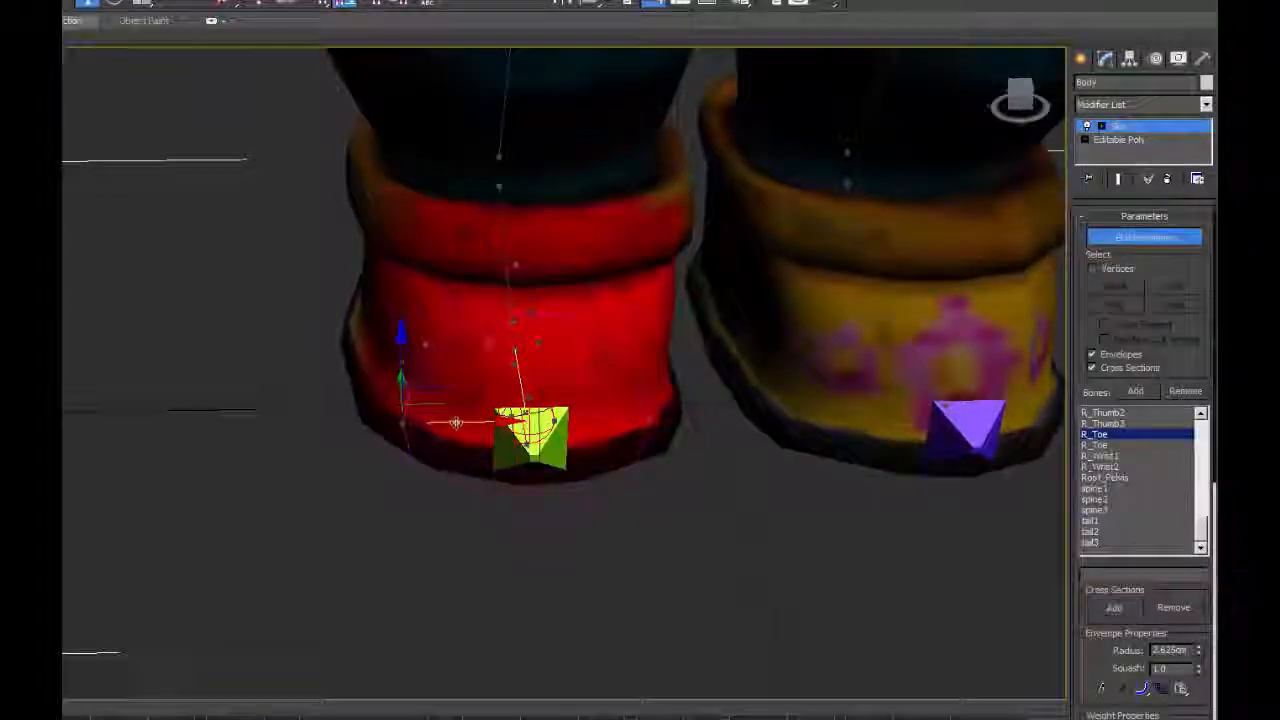
pyautogui.keyDown('alt'); pyautogui.moveTo(507, 420); pyautogui.dragTo(557, 386, button='middle'); pyautogui.keyUp('alt')
pyautogui.scroll(-5, 1158, 440)
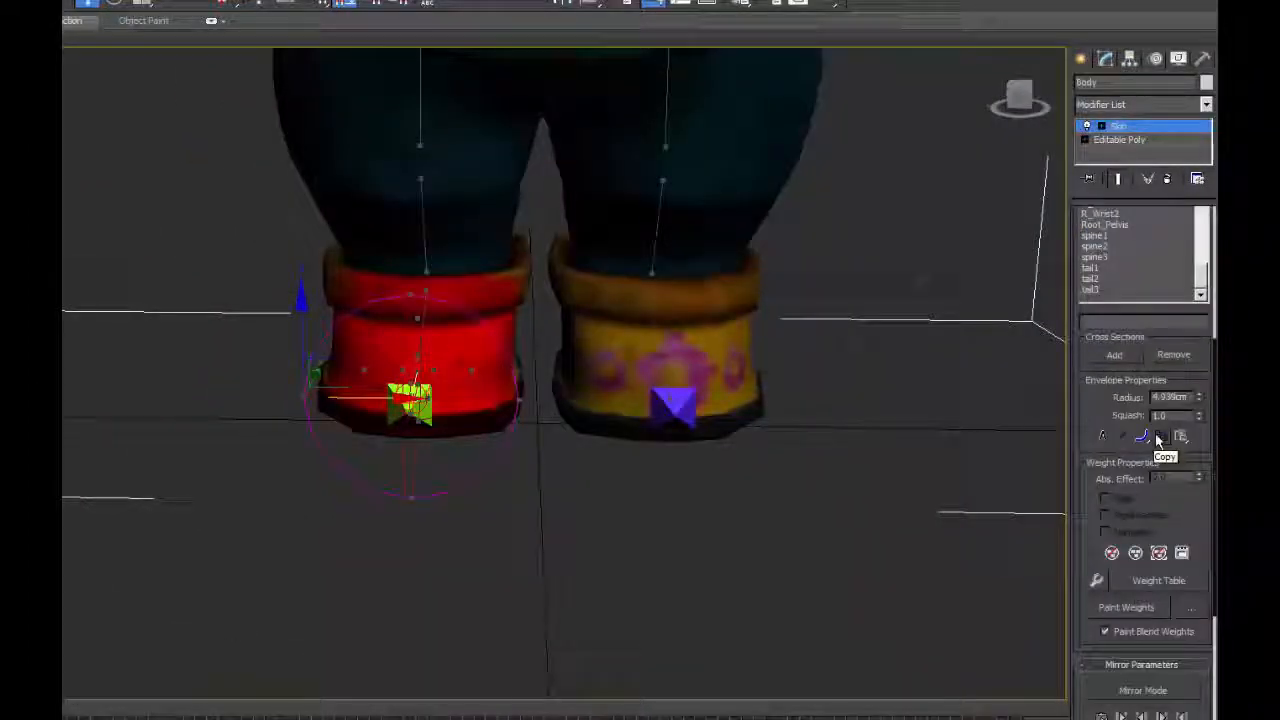
# Open the Skin Weight Table for the Body mesh, view the vertex weights per bone, and close it.
pyautogui.keyDown('alt'); pyautogui.moveTo(675, 397); pyautogui.dragTo(760, 410, button='middle'); pyautogui.keyUp('alt')
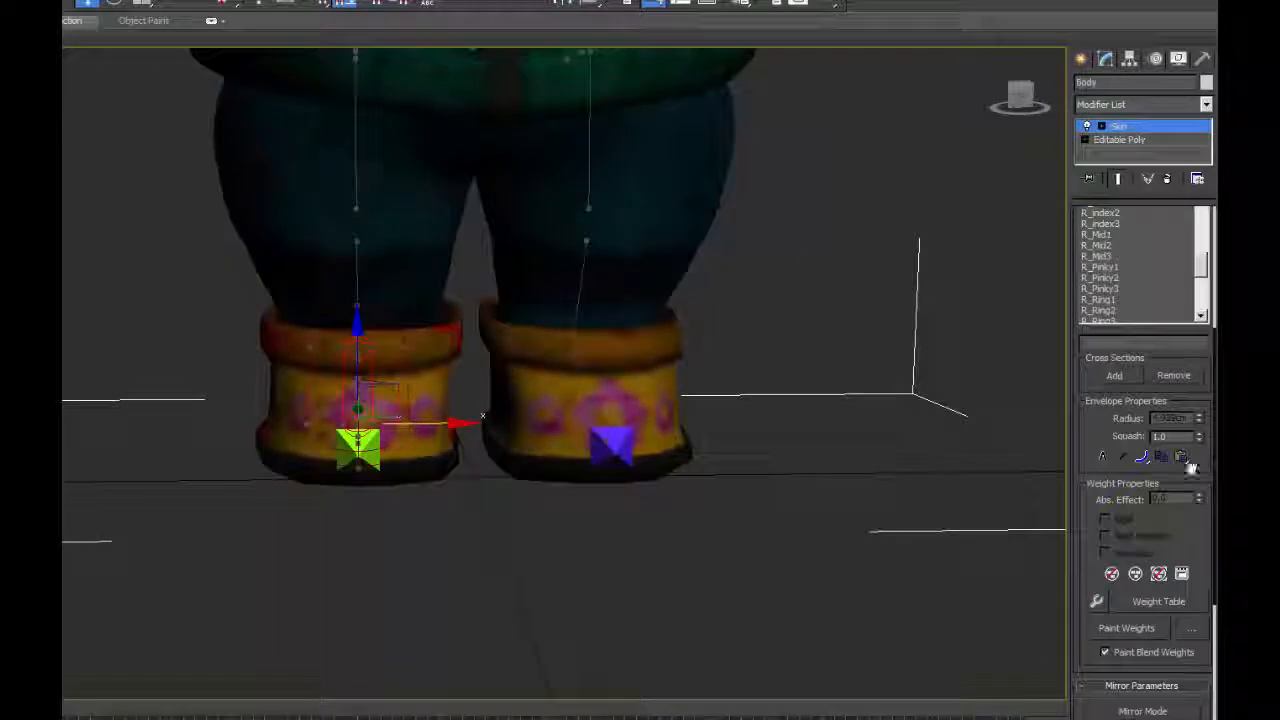
pyautogui.moveTo(1216, 445); pyautogui.dragTo(1217, 282)
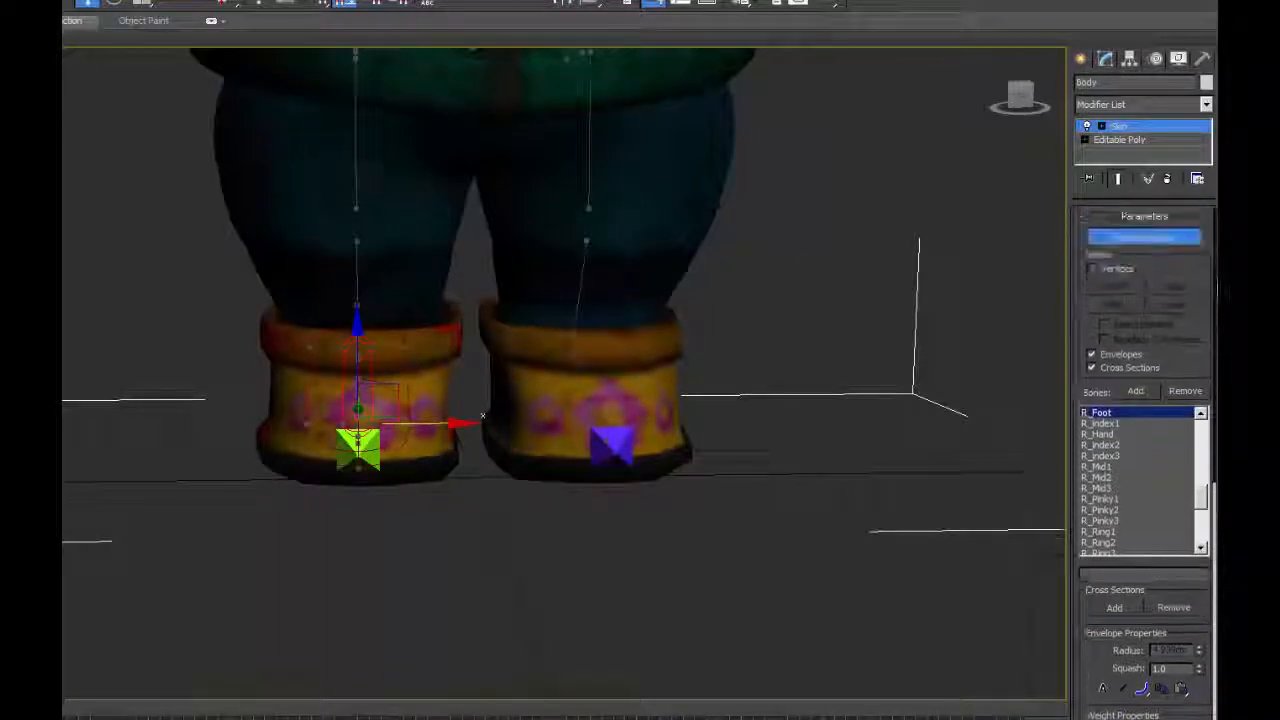
pyautogui.scroll(-5, 1148, 515)
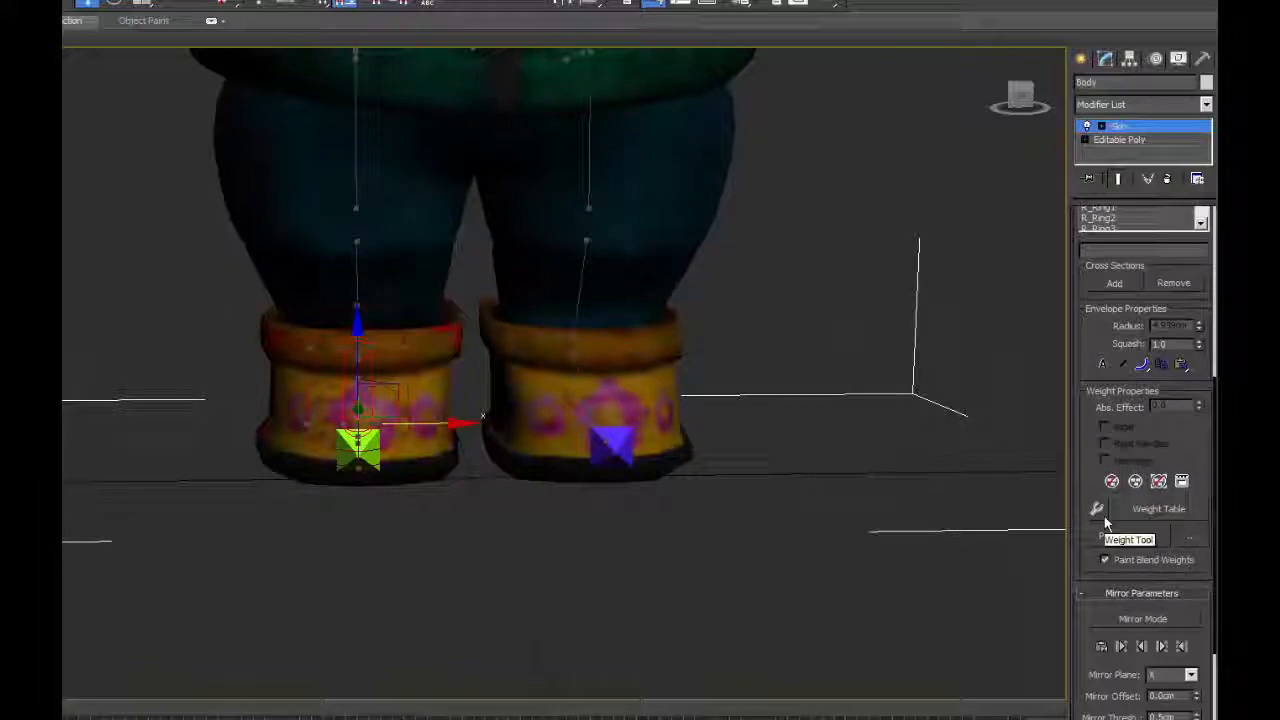
pyautogui.click(1158, 509)
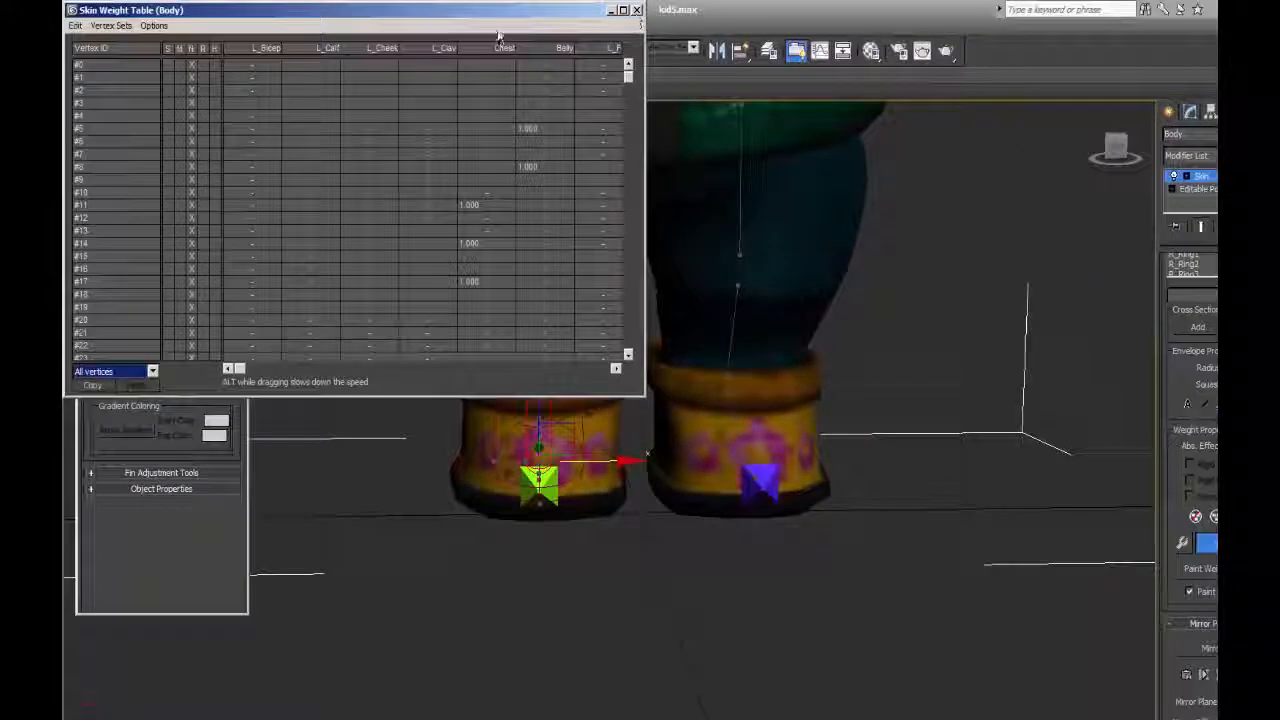
pyautogui.moveTo(502, 28); pyautogui.dragTo(517, 67)
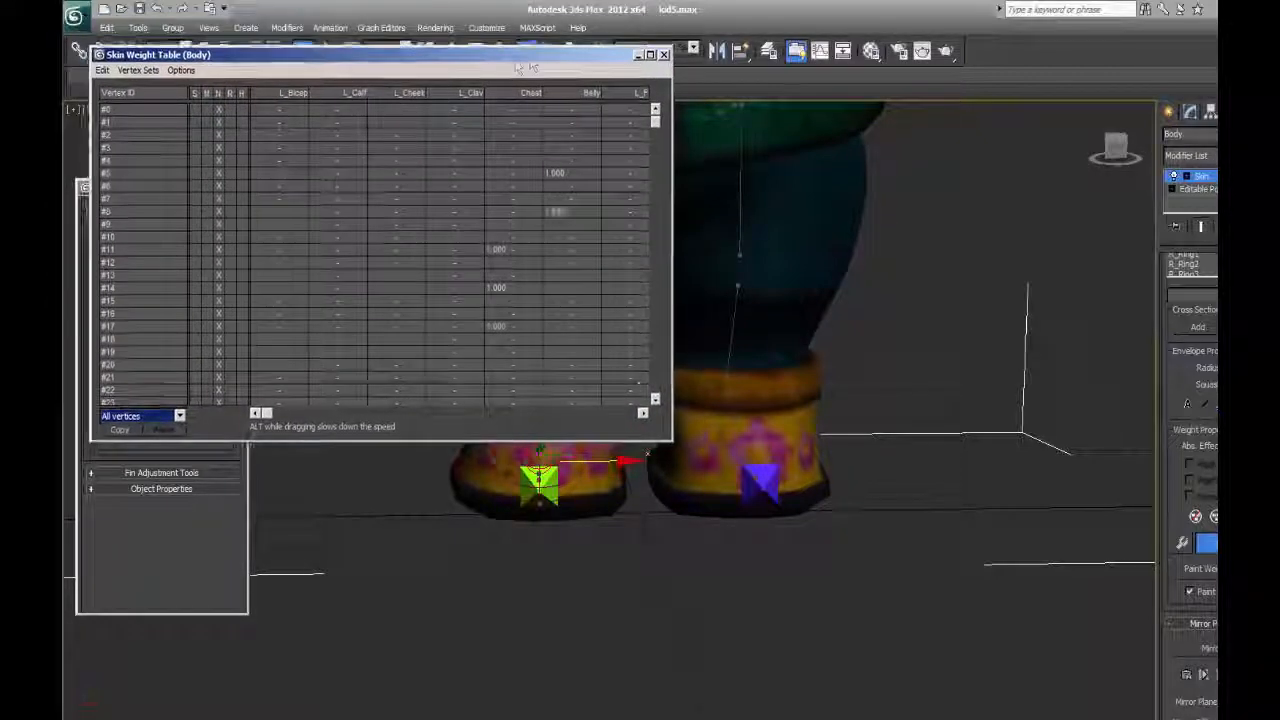
pyautogui.click(654, 55)
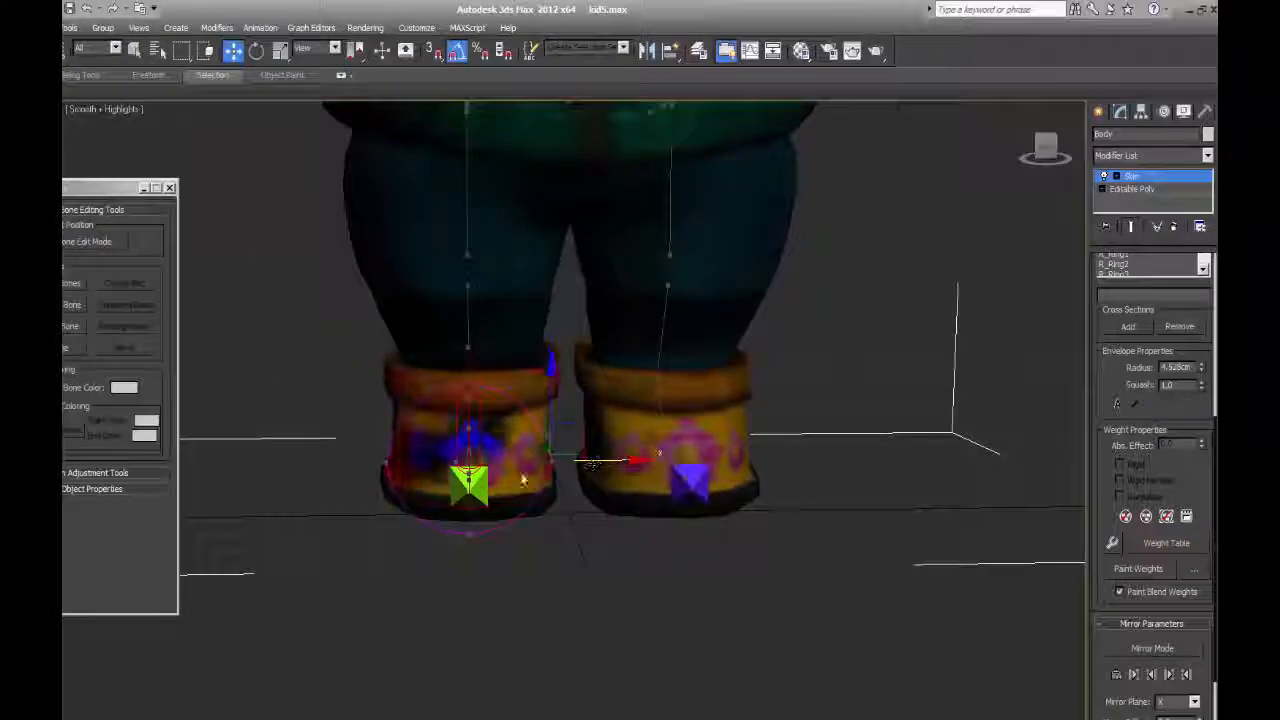
# Enlarge the R_Foot envelope at the heel to a radius of about 7.24 cm and adjust its front end.
pyautogui.moveTo(580, 477)
pyautogui.keyDown('alt'); pyautogui.mouseDown(button='middle')
pyautogui.moveTo(627, 492)
pyautogui.moveTo(591, 489)
pyautogui.moveTo(563, 506)
pyautogui.moveTo(577, 483)
pyautogui.moveTo(577, 496)
pyautogui.mouseUp(button='middle'); pyautogui.keyUp('alt')
pyautogui.click(404, 402)
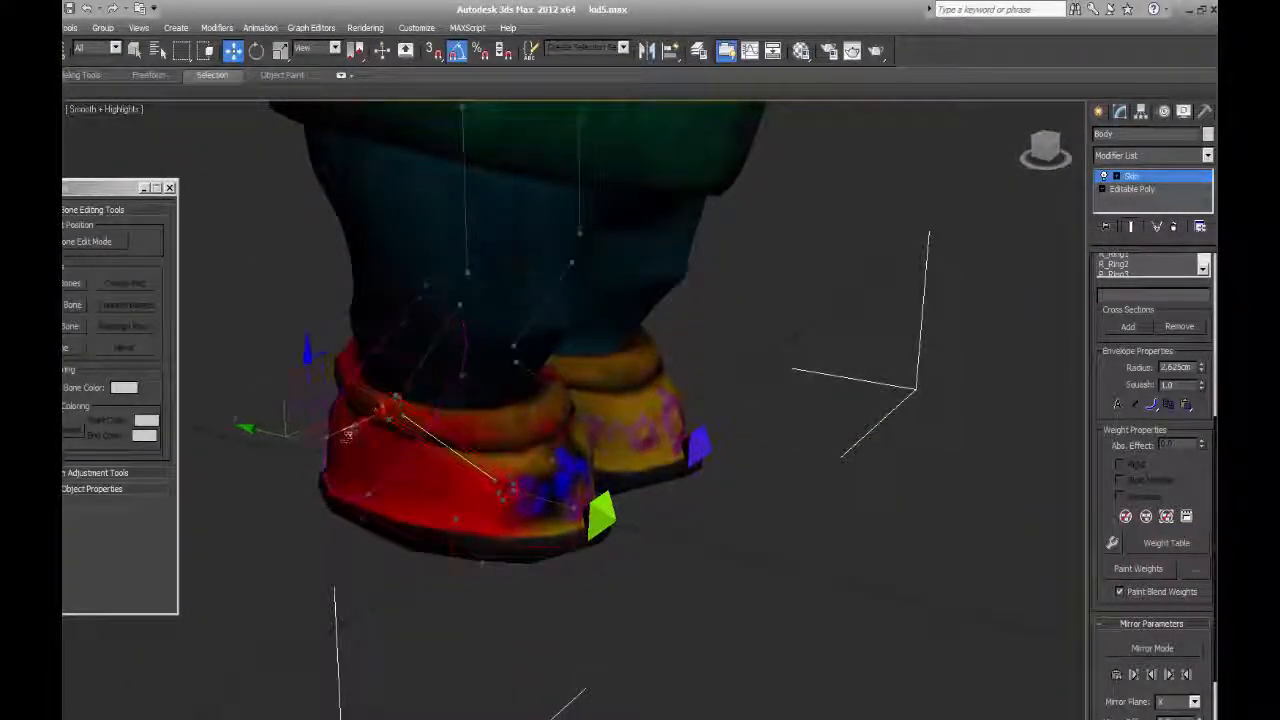
pyautogui.moveTo(668, 505)
pyautogui.keyDown('alt'); pyautogui.mouseDown(button='middle')
pyautogui.moveTo(663, 534)
pyautogui.moveTo(609, 491)
pyautogui.moveTo(672, 487)
pyautogui.mouseUp(button='middle'); pyautogui.keyUp('alt')
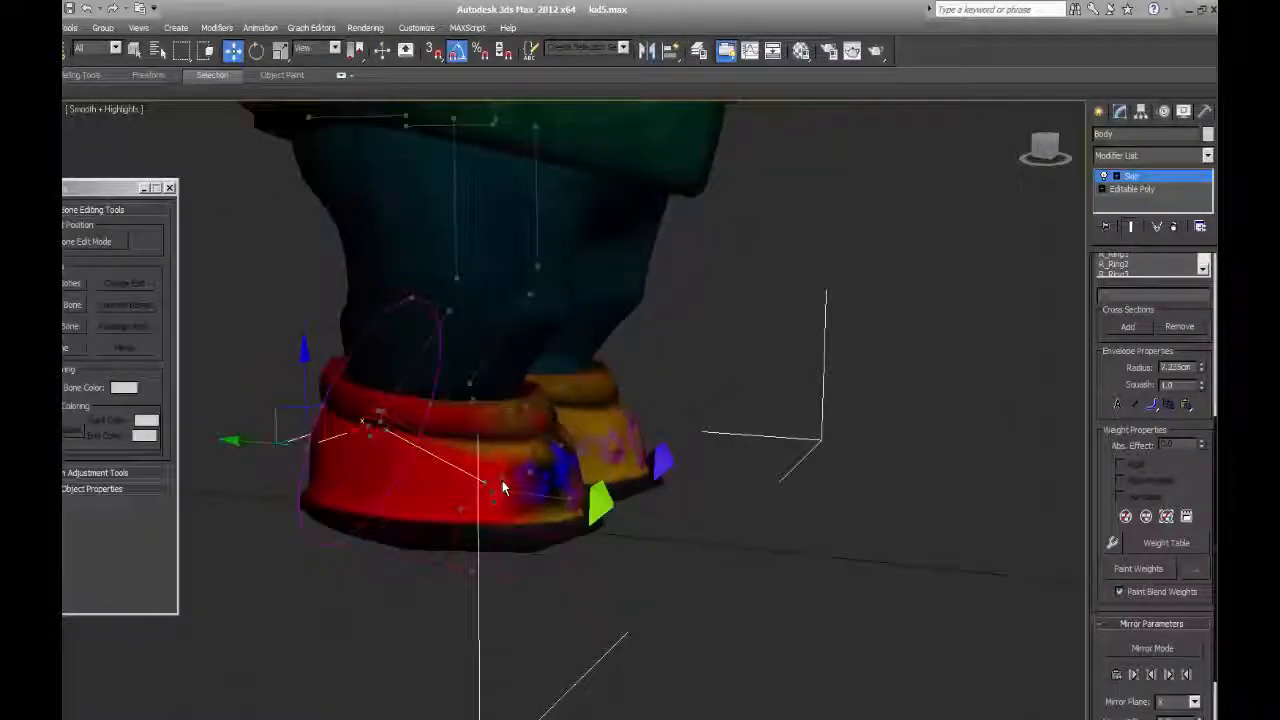
pyautogui.click(502, 483)
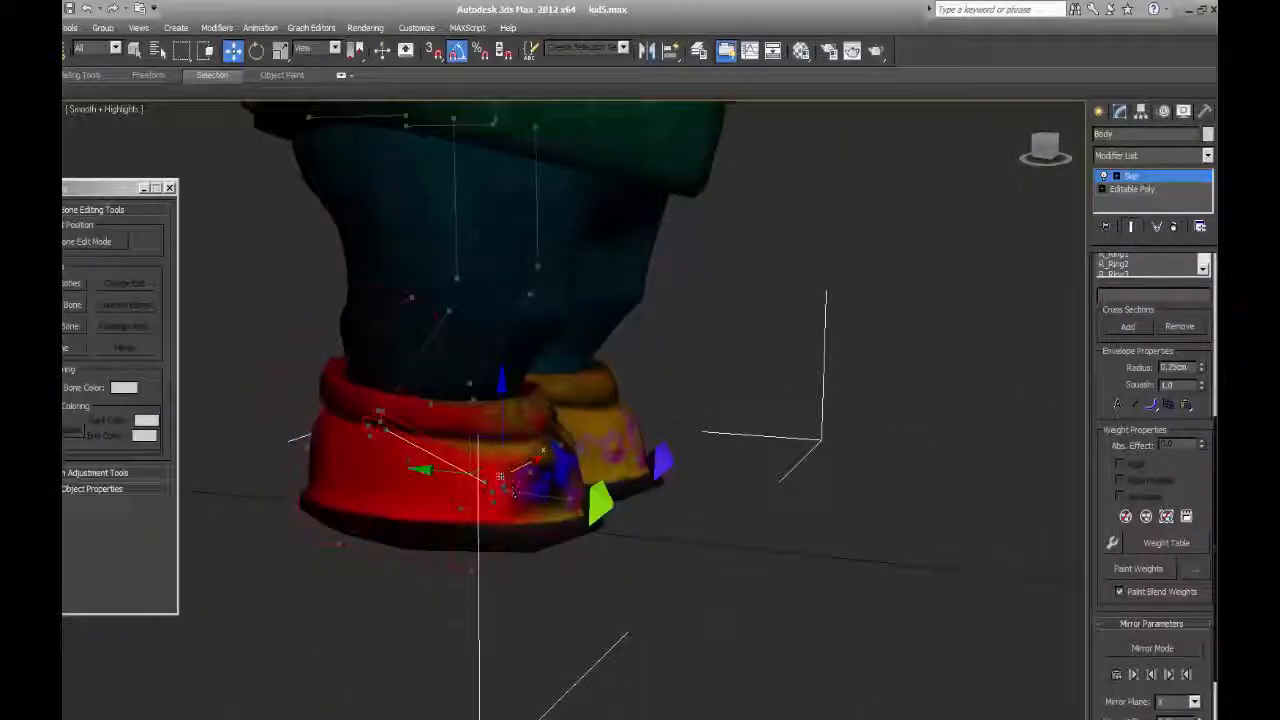
pyautogui.keyDown('alt'); pyautogui.moveTo(528, 466); pyautogui.dragTo(404, 311, button='middle'); pyautogui.keyUp('alt')
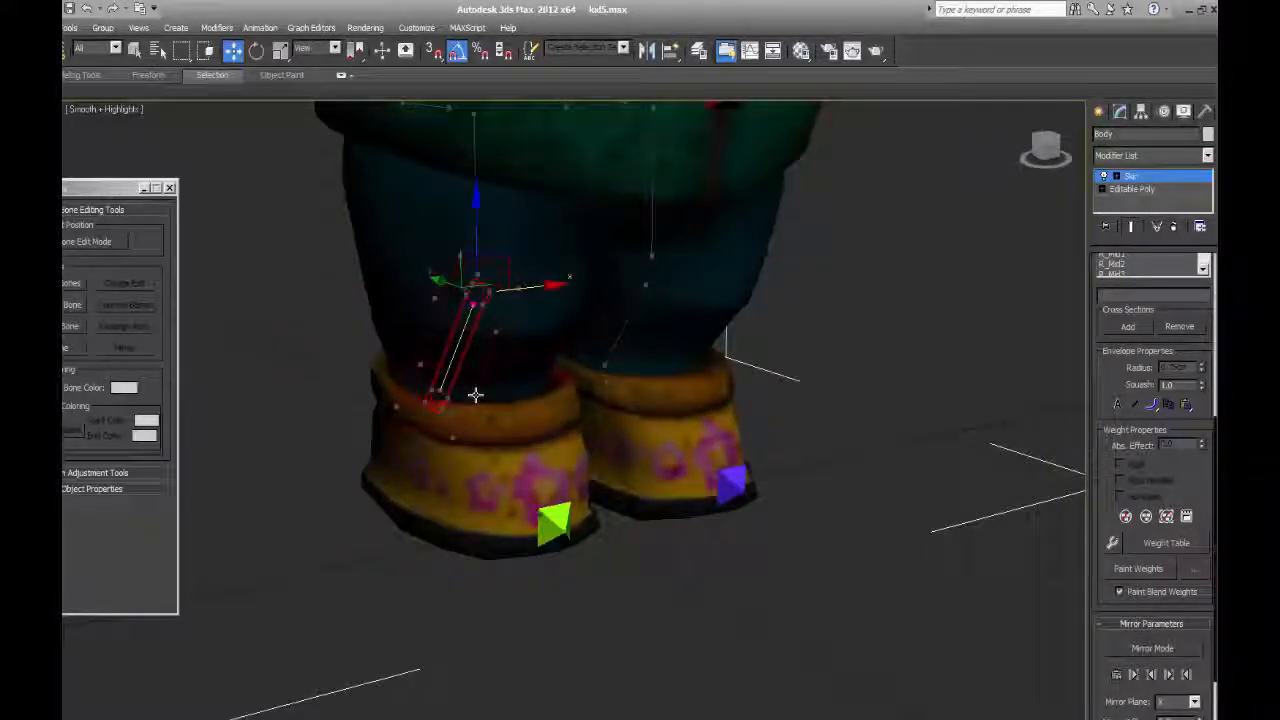
# Enlarge the right calf envelope's ankle end to an outer radius of about 6.25 cm and an inner radius of about 2.02 cm.
pyautogui.click(394, 408)
pyautogui.moveTo(450, 401); pyautogui.dragTo(393, 429)
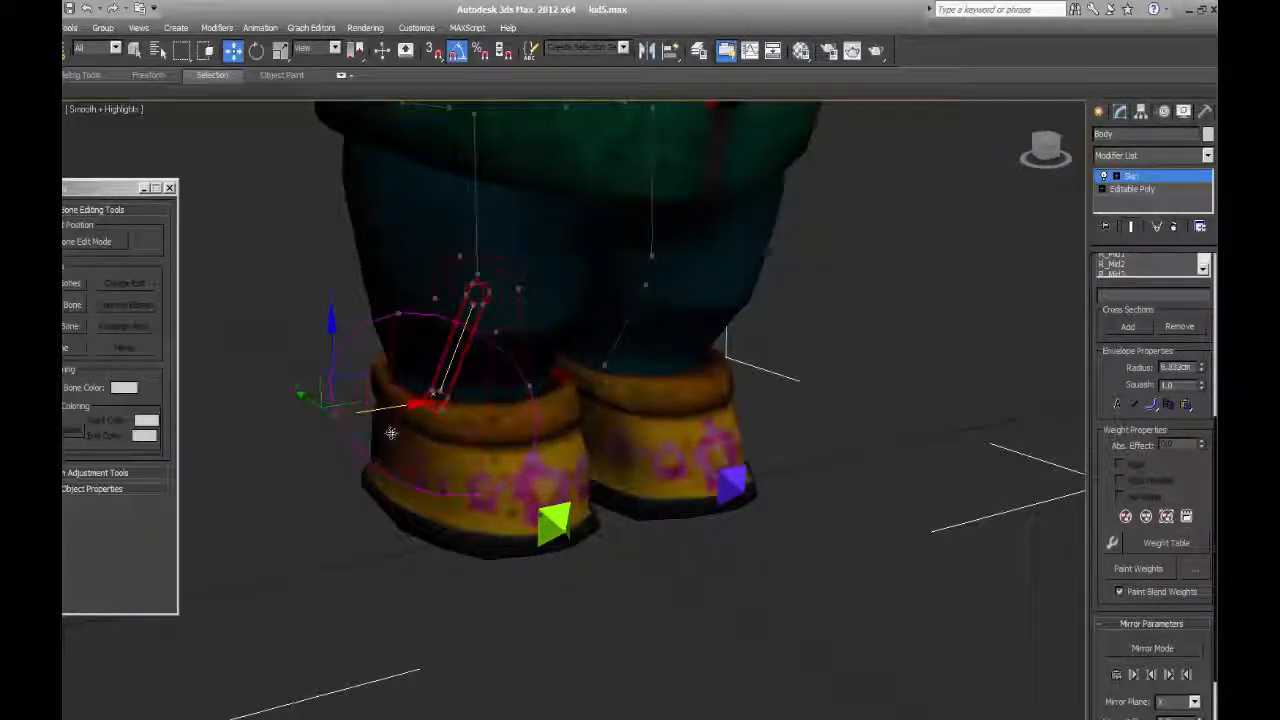
pyautogui.moveTo(486, 423)
pyautogui.keyDown('alt'); pyautogui.mouseDown(button='middle')
pyautogui.moveTo(507, 433)
pyautogui.moveTo(499, 423)
pyautogui.mouseUp(button='middle'); pyautogui.keyUp('alt')
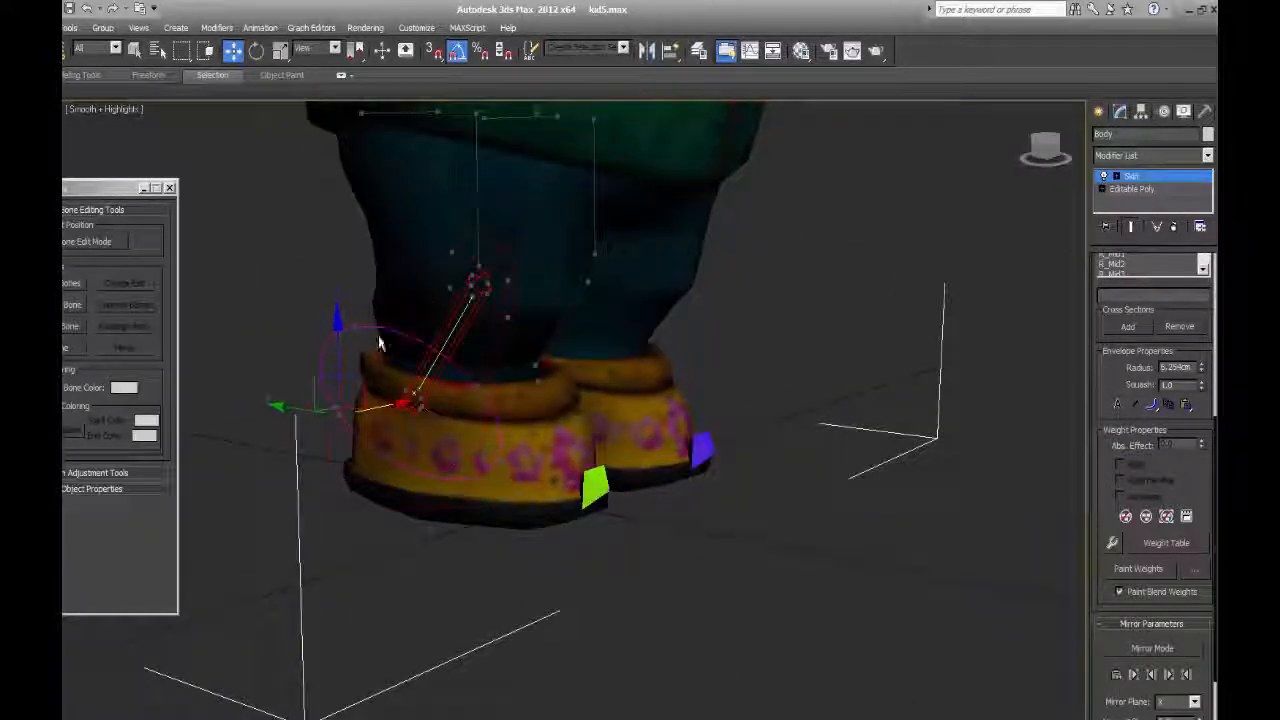
pyautogui.click(406, 390)
pyautogui.moveTo(395, 384); pyautogui.dragTo(350, 385)
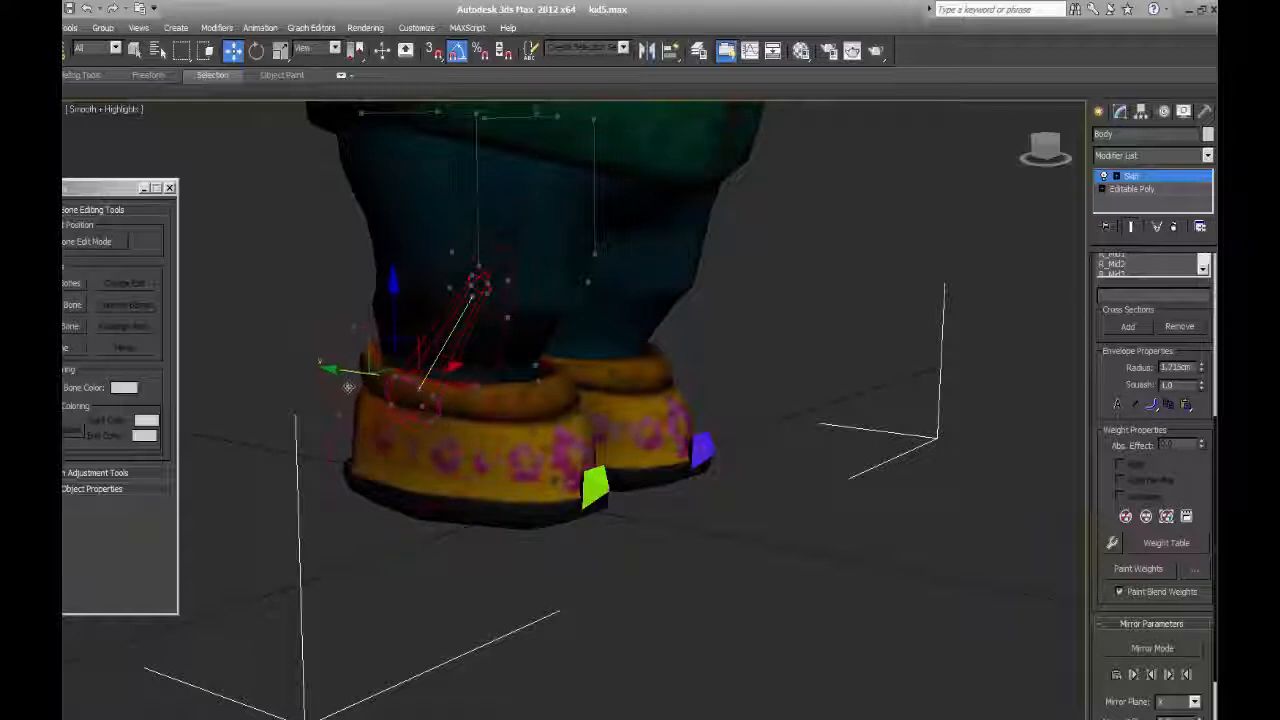
pyautogui.keyDown('alt'); pyautogui.moveTo(360, 392); pyautogui.dragTo(556, 392, button='middle'); pyautogui.keyUp('alt')
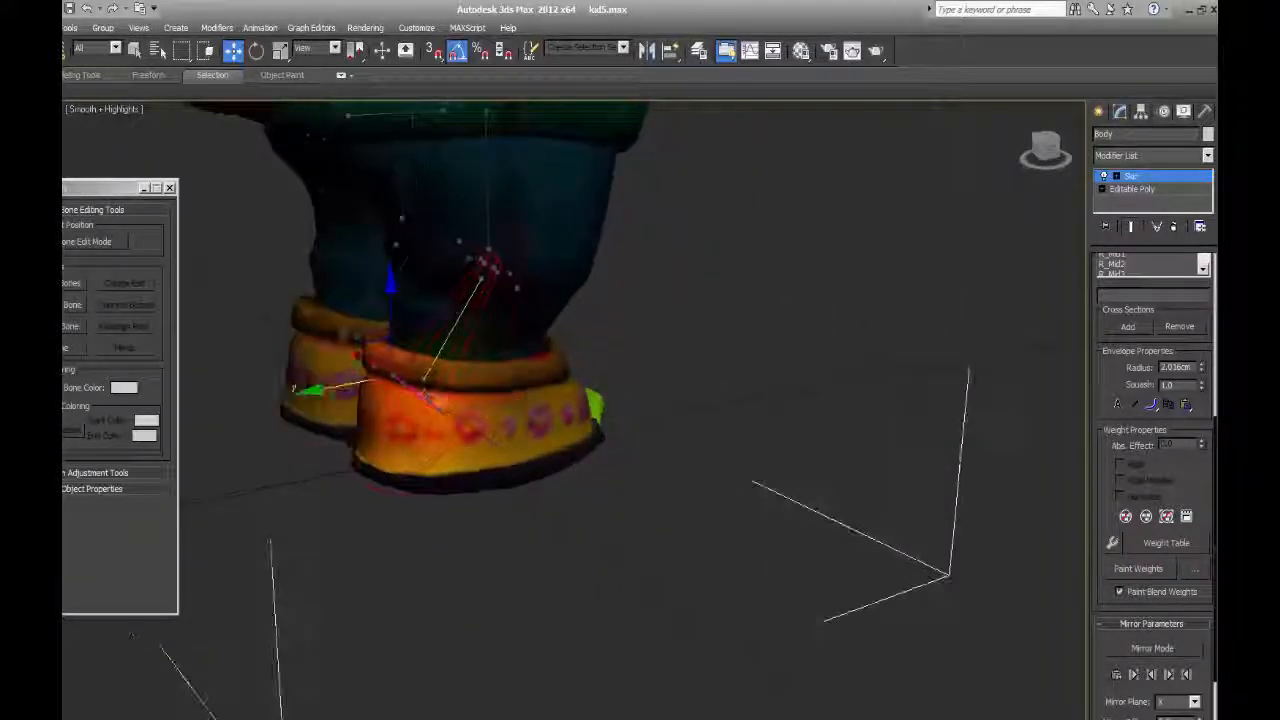
# Display edged faces on the mesh and inspect the right calf envelope's influence around the boot.
pyautogui.moveTo(890, 412); pyautogui.dragTo(949, 512, button='middle')
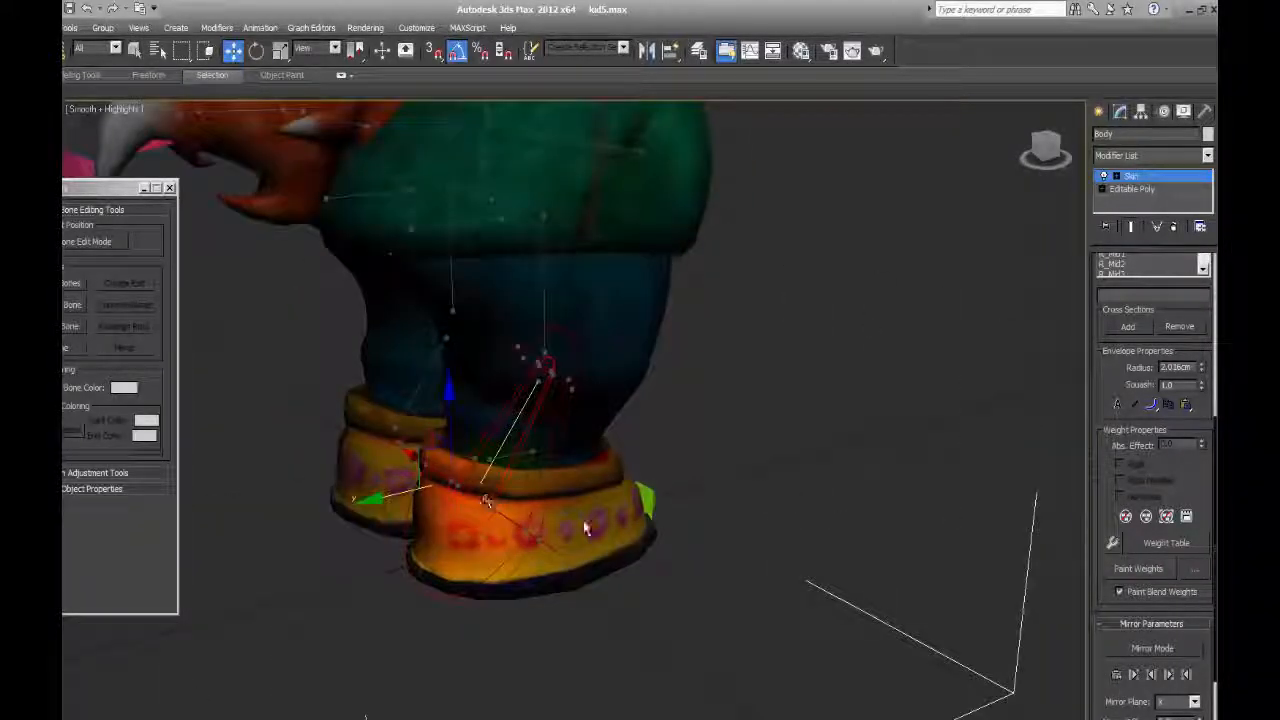
pyautogui.moveTo(587, 528)
pyautogui.keyDown('alt'); pyautogui.mouseDown(button='middle')
pyautogui.moveTo(709, 509)
pyautogui.moveTo(670, 515)
pyautogui.mouseUp(button='middle'); pyautogui.keyUp('alt')
pyautogui.press('F4')
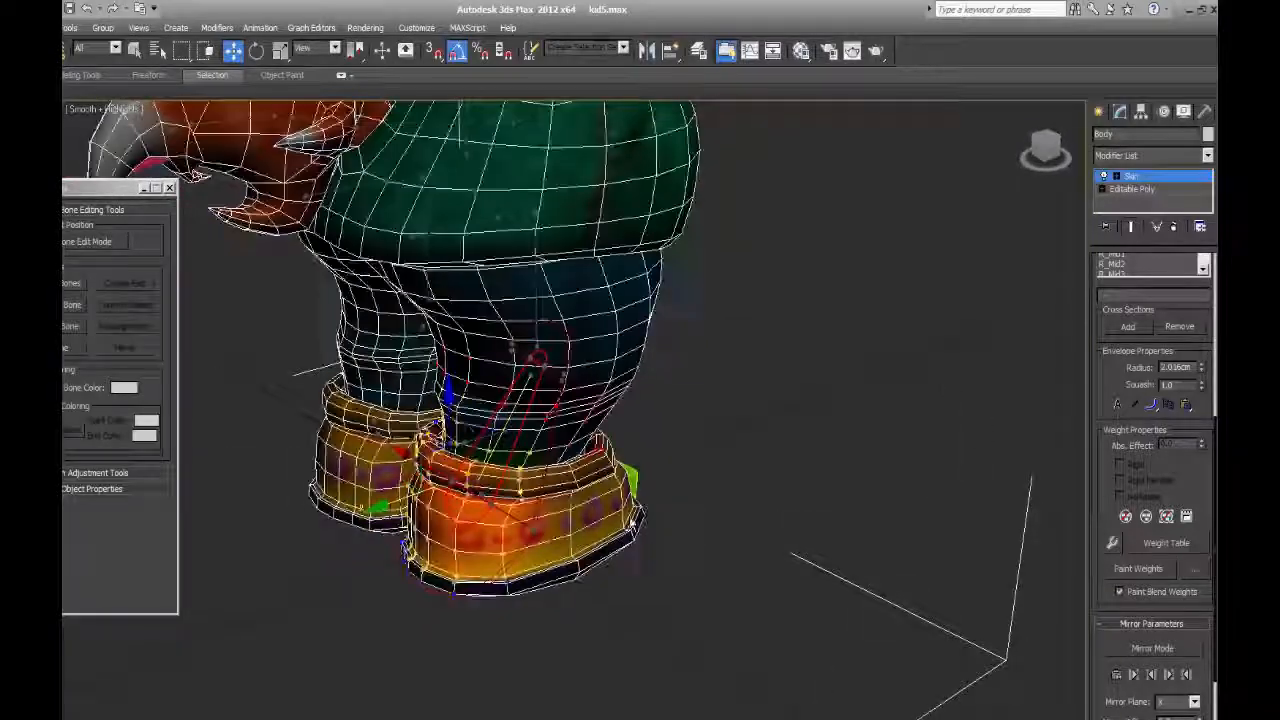
pyautogui.keyDown('alt'); pyautogui.moveTo(490, 430); pyautogui.dragTo(440, 420, button='middle'); pyautogui.keyUp('alt')
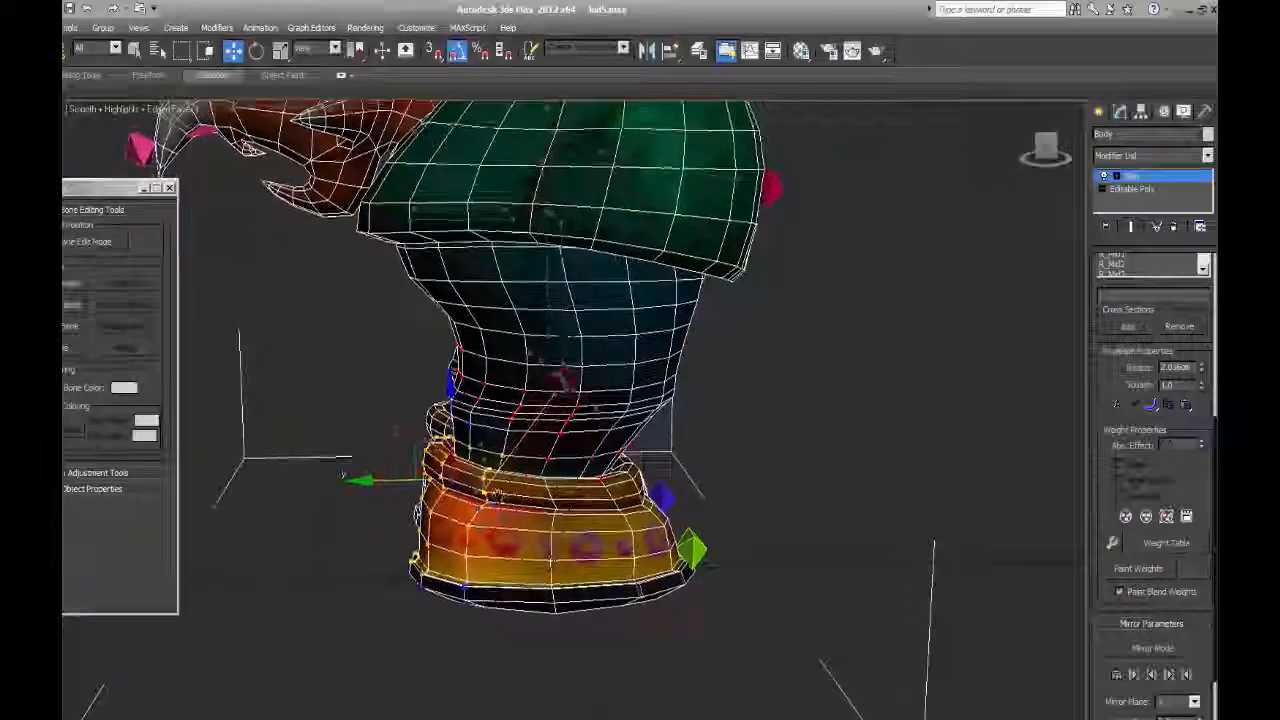
pyautogui.moveTo(497, 495); pyautogui.dragTo(505, 470, button='middle')
# Enlarge the left foot's envelope over the whole boot, to a radius of about 7.34 cm.
pyautogui.click(581, 467)
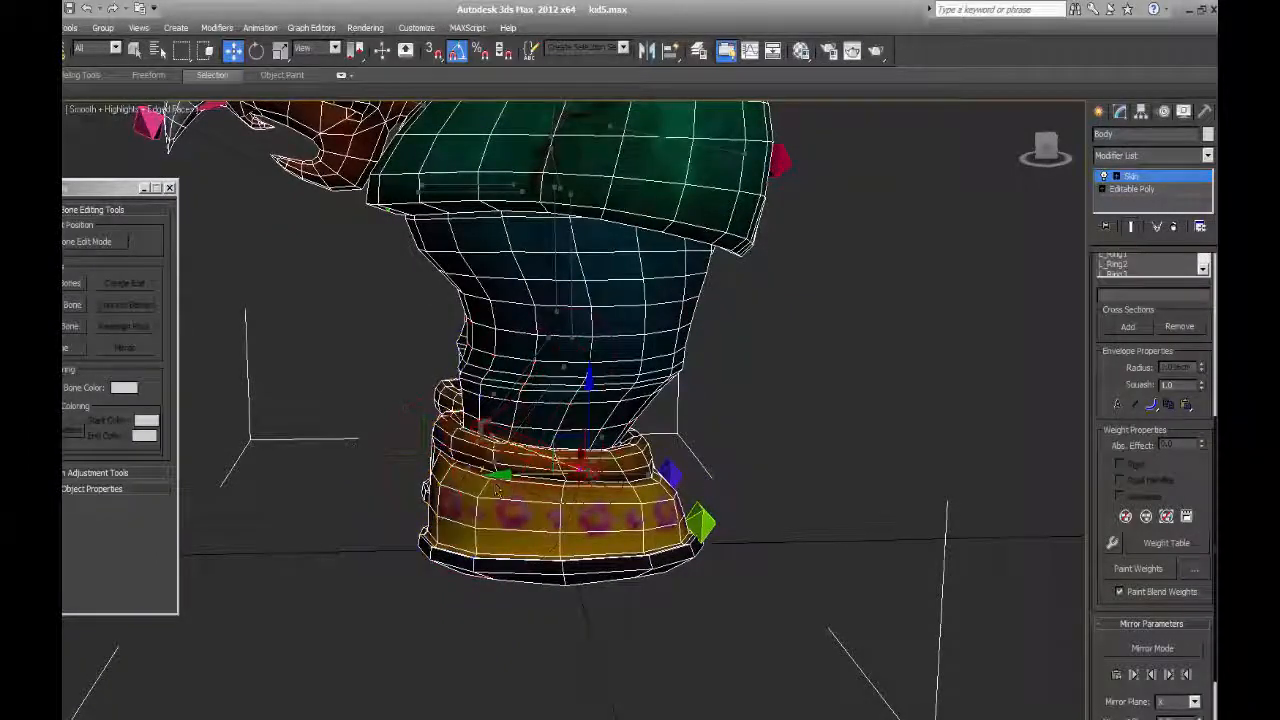
pyautogui.click(491, 397)
pyautogui.keyDown('alt'); pyautogui.moveTo(468, 466); pyautogui.dragTo(538, 468, button='middle'); pyautogui.keyUp('alt')
pyautogui.click(546, 435)
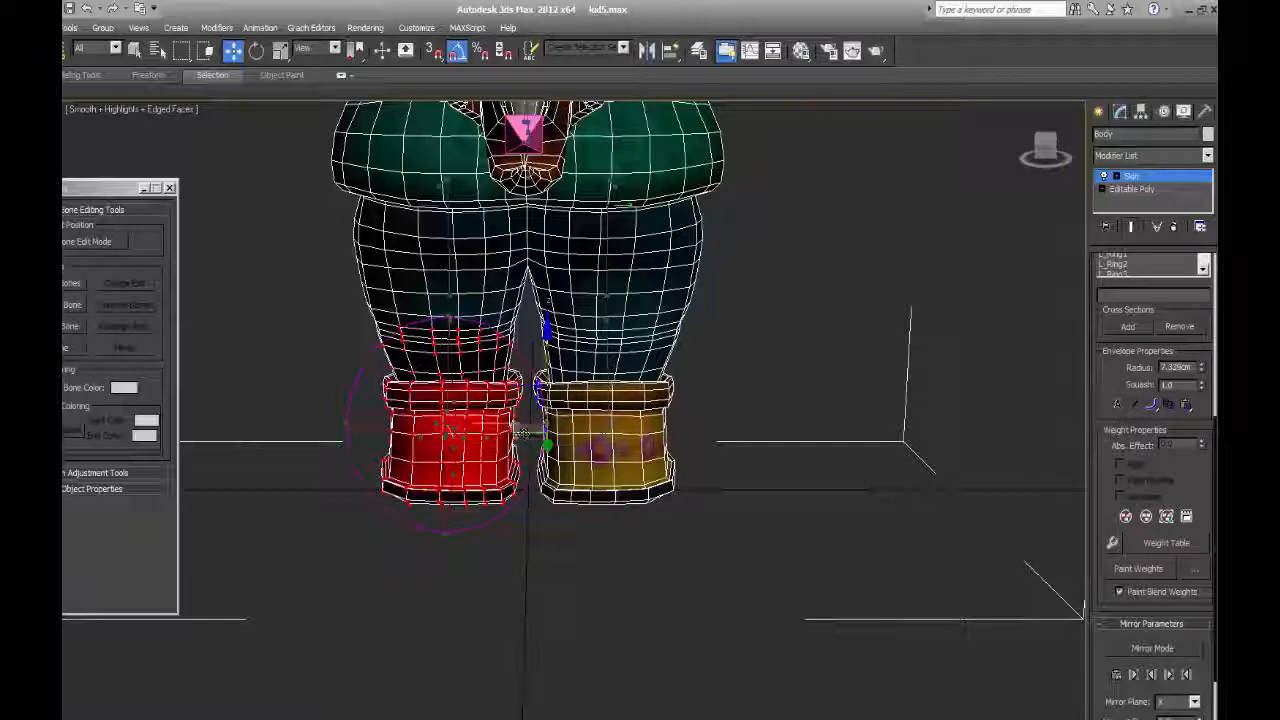
# Adjust the left calf envelope's ankle end to a radius of about 6.18 cm and check the right calf envelope from the side.
pyautogui.moveTo(518, 431); pyautogui.dragTo(504, 439)
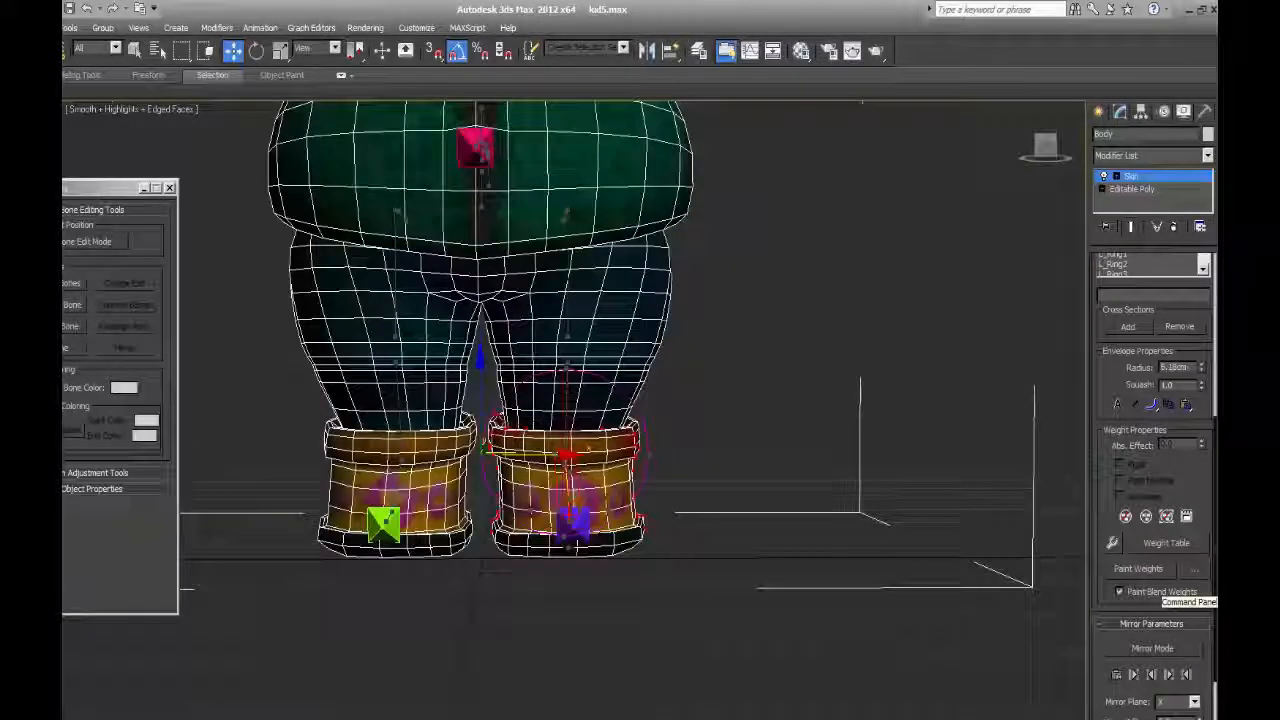
pyautogui.scroll(-2, 1134, 476)
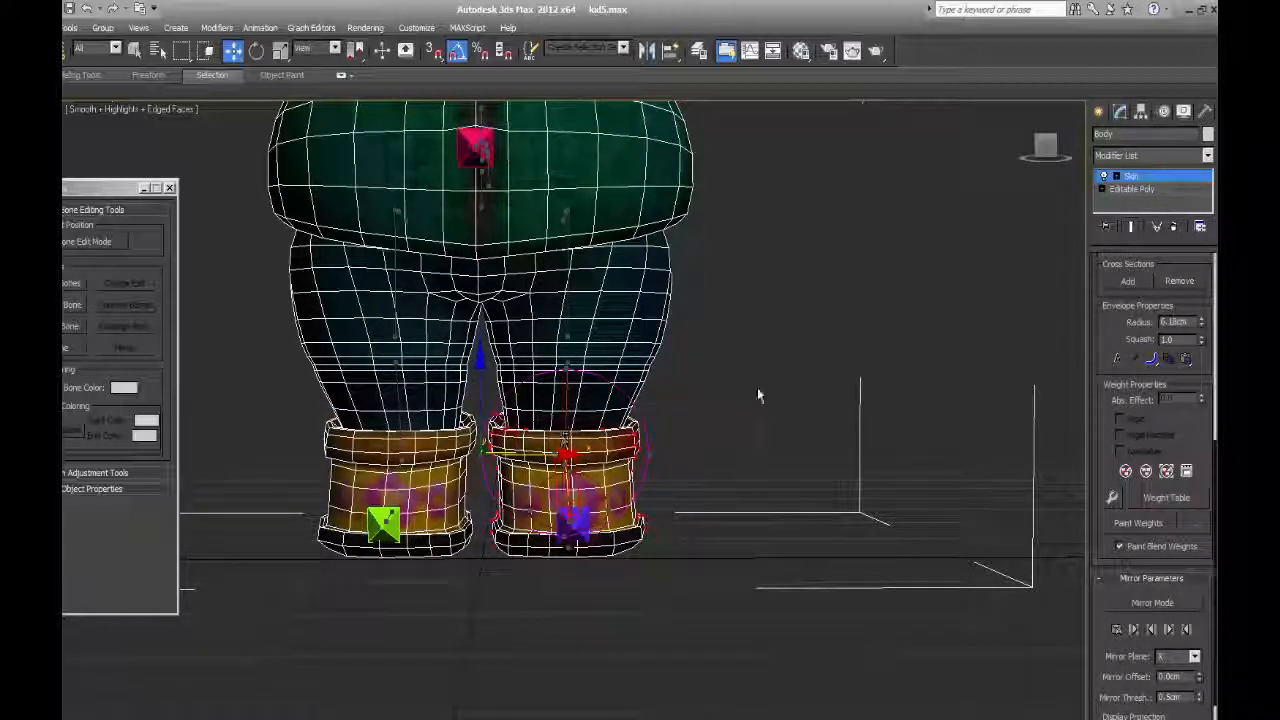
pyautogui.moveTo(788, 467); pyautogui.dragTo(802, 522, button='middle')
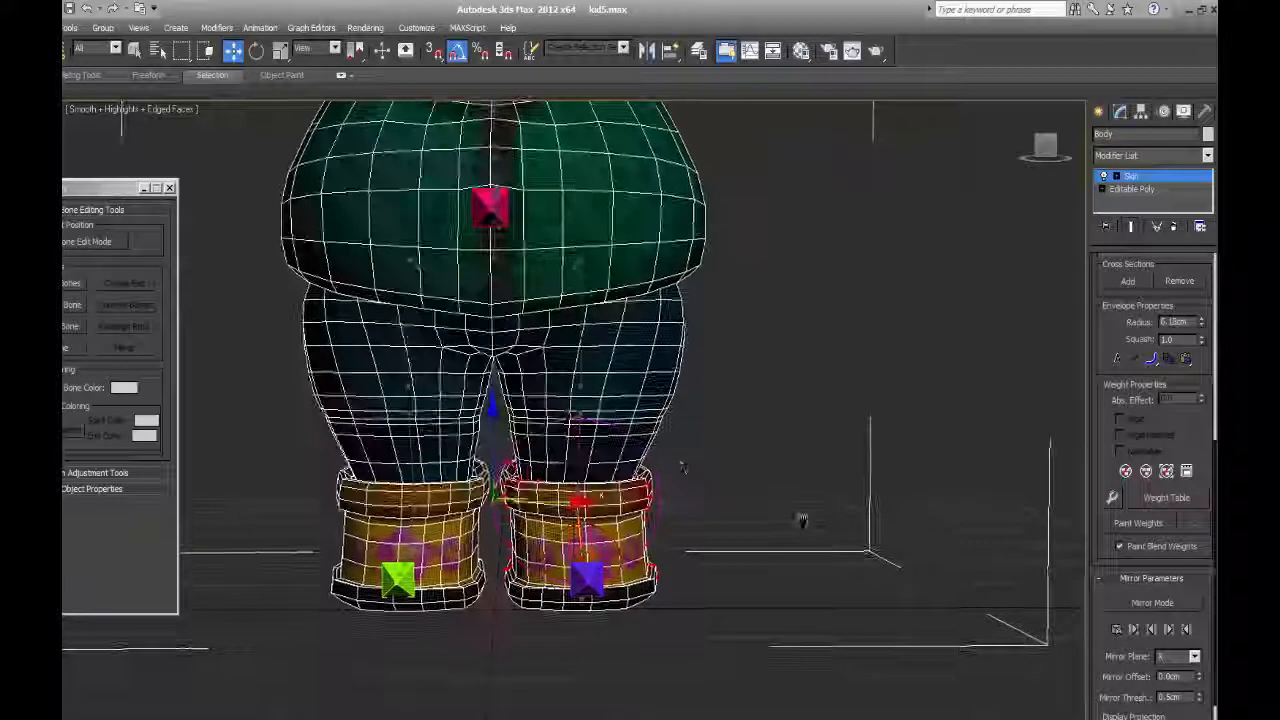
pyautogui.click(417, 517)
pyautogui.keyDown('alt'); pyautogui.moveTo(424, 519); pyautogui.dragTo(423, 457, button='middle'); pyautogui.keyUp('alt')
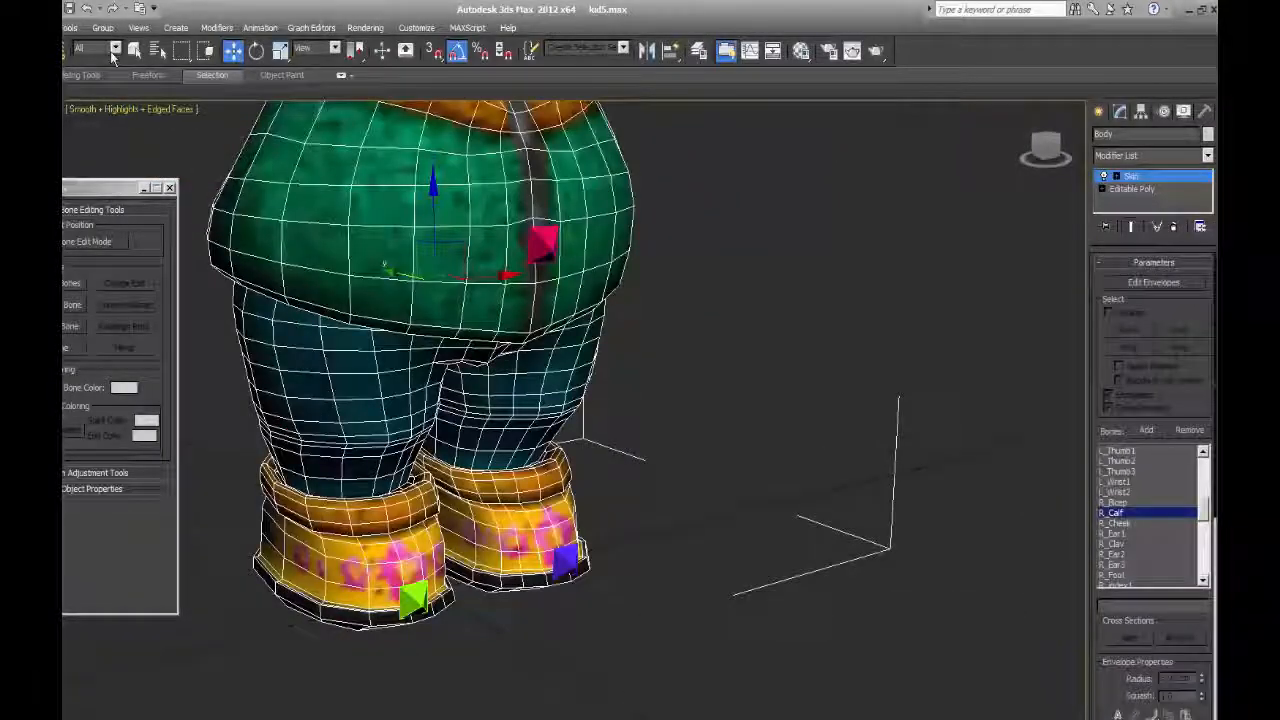
# Restrict selection to bones, test-rotate the R_Foot bone to check how the boot deforms, and undo the rotation.
pyautogui.click(114, 49)
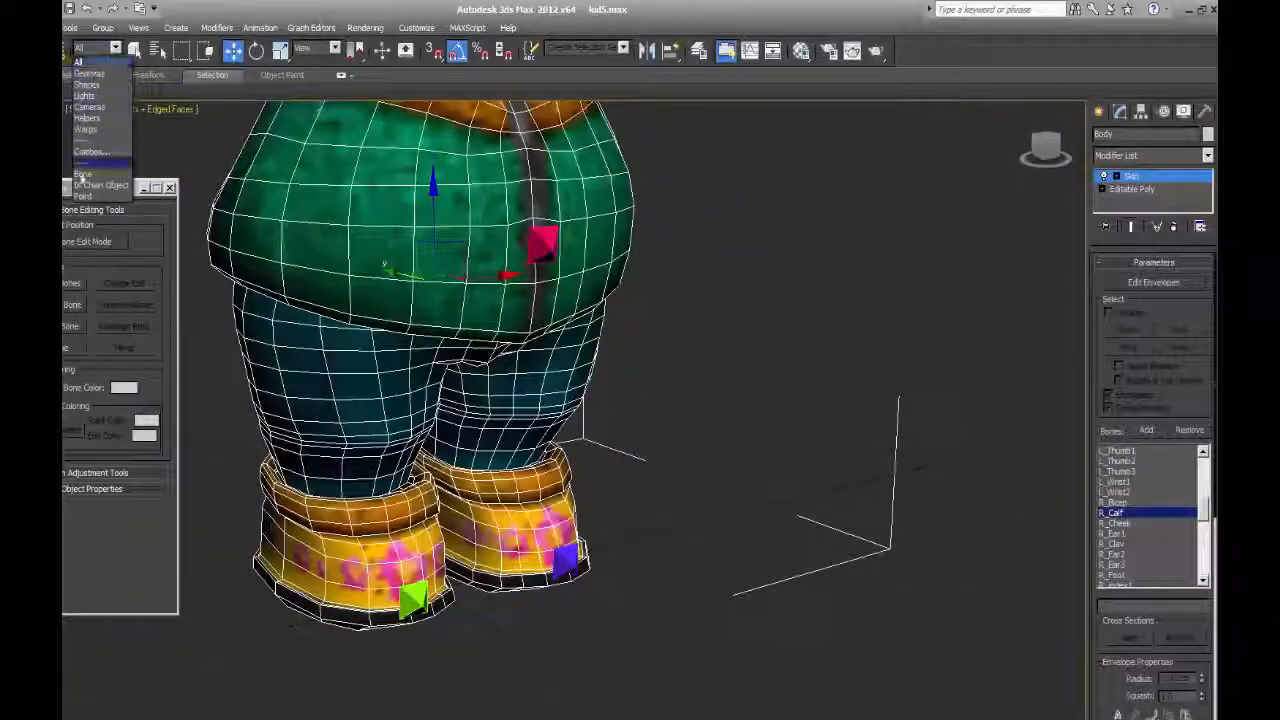
pyautogui.click(92, 163)
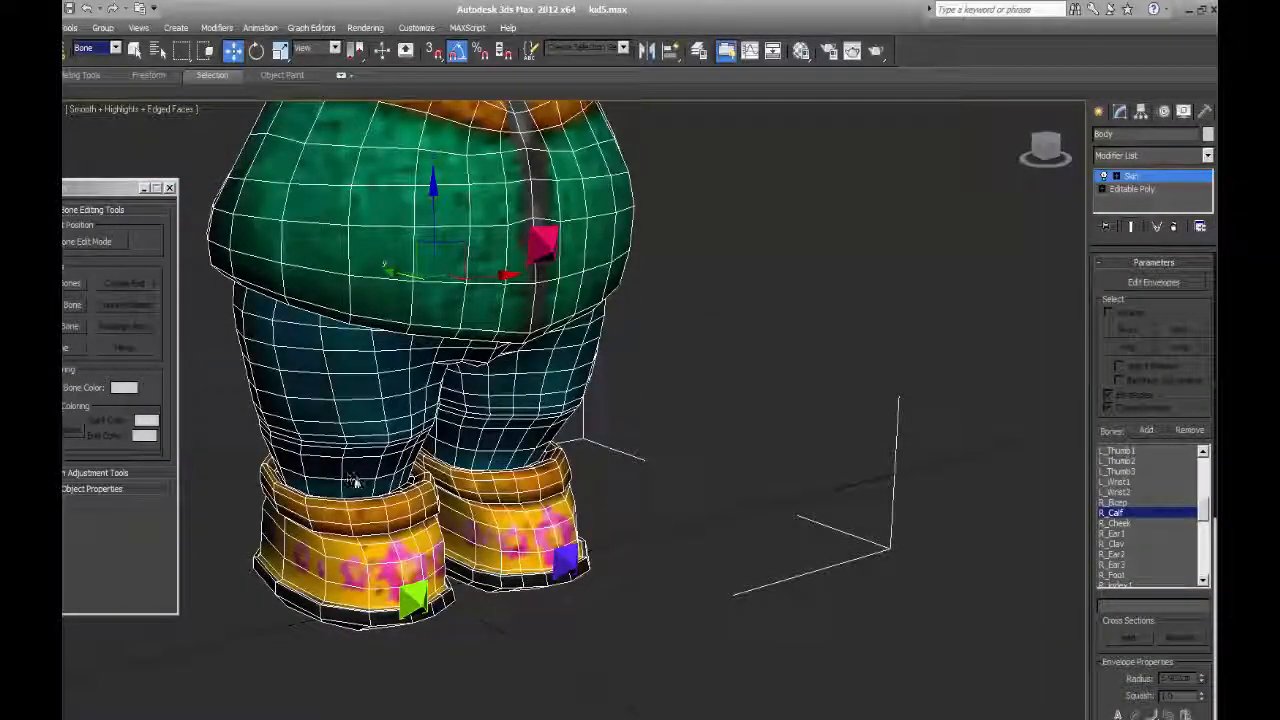
pyautogui.moveTo(449, 414)
pyautogui.mouseDown()
pyautogui.moveTo(452, 450)
pyautogui.moveTo(446, 368)
pyautogui.moveTo(450, 426)
pyautogui.moveTo(446, 390)
pyautogui.mouseUp()
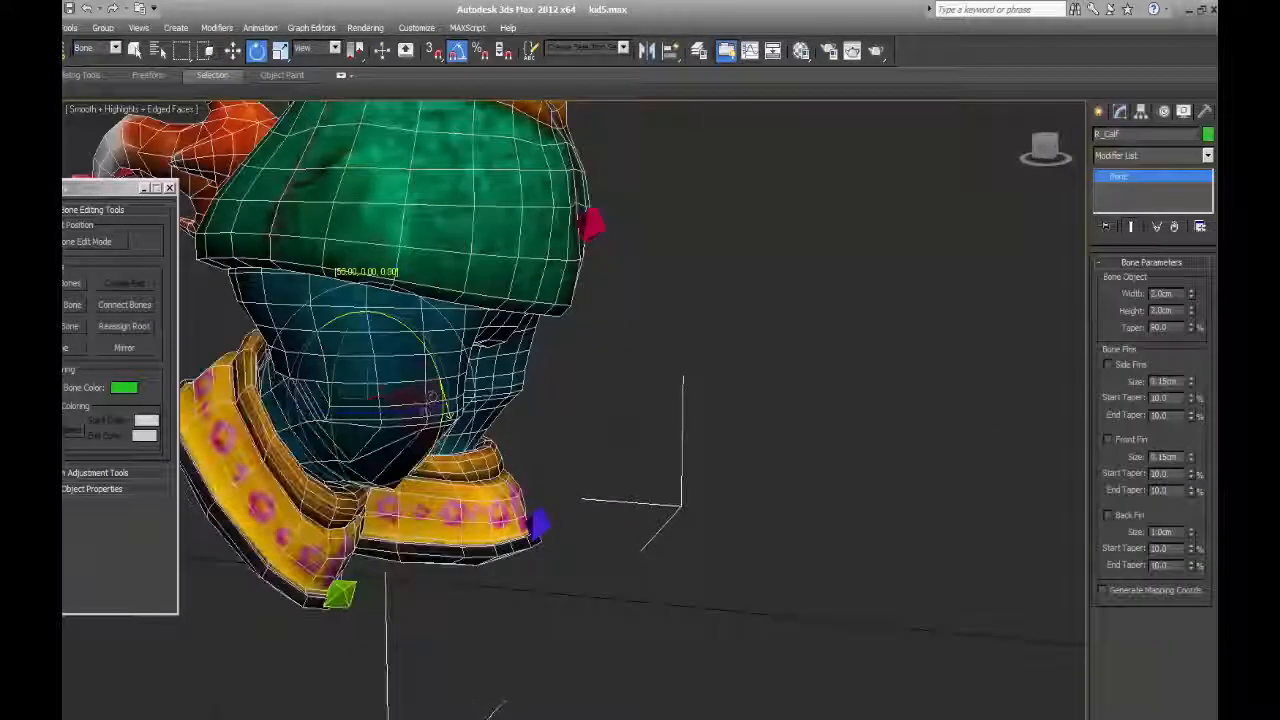
pyautogui.click(345, 526)
pyautogui.moveTo(363, 466)
pyautogui.mouseDown()
pyautogui.moveTo(366, 508)
pyautogui.moveTo(362, 462)
pyautogui.moveTo(364, 495)
pyautogui.moveTo(364, 482)
pyautogui.mouseUp()
pyautogui.moveTo(362, 498)
pyautogui.mouseDown()
pyautogui.moveTo(362, 522)
pyautogui.moveTo(367, 508)
pyautogui.mouseUp()
pyautogui.hotkey('ctrl', 'z')
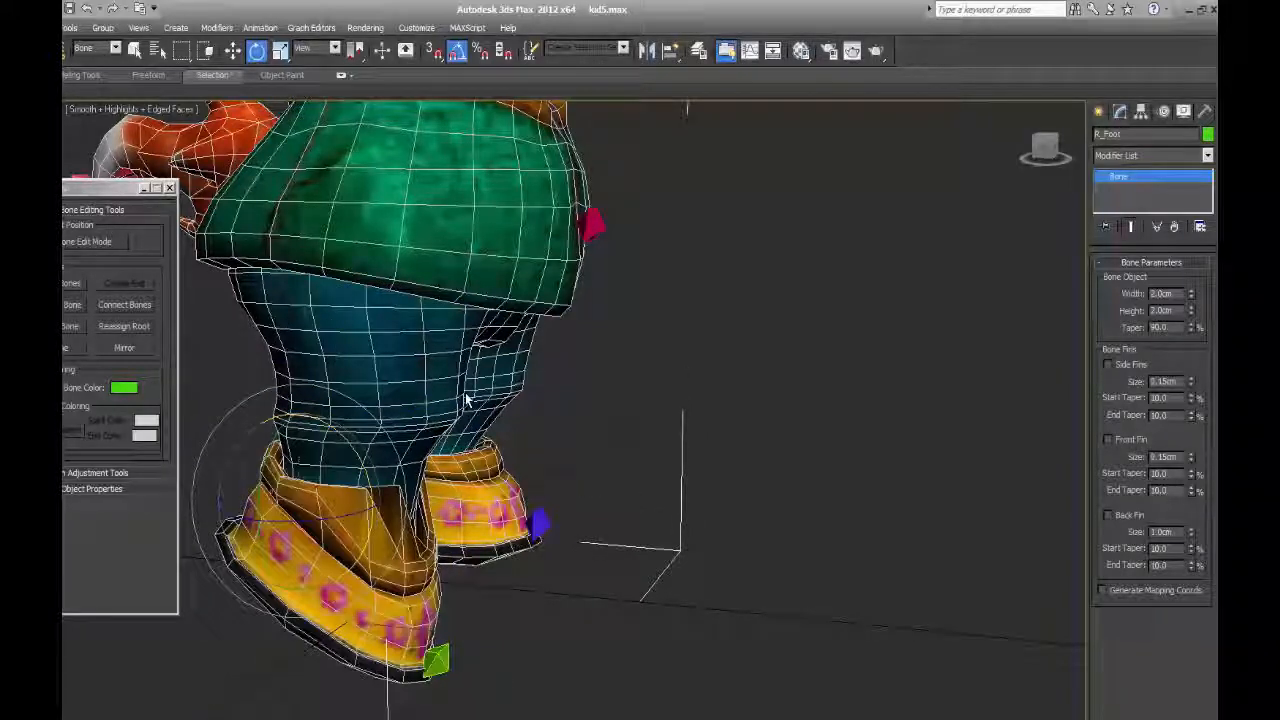
pyautogui.hotkey('ctrl', 'z')
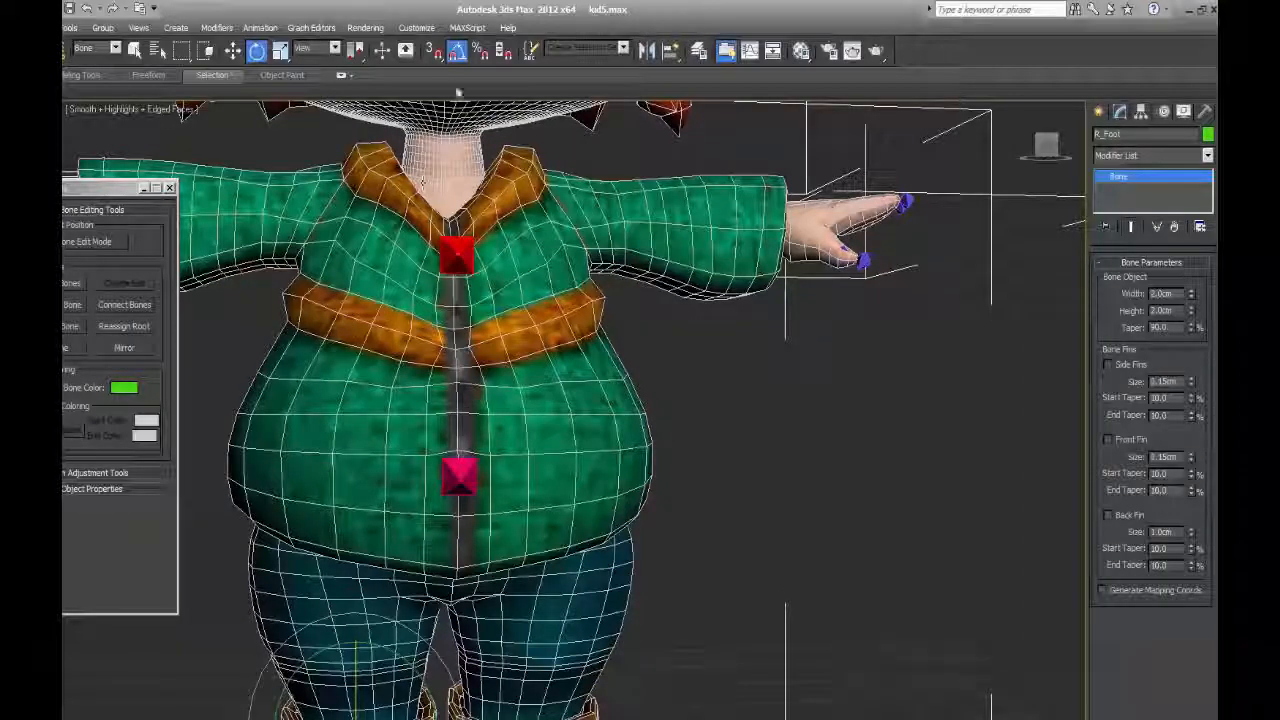
# Switch from rotating to plain selection and select the right thigh bone, R_Thigh.
pyautogui.moveTo(423, 181); pyautogui.dragTo(454, 497, button='middle')
pyautogui.scroll(-4, 454, 497)
pyautogui.moveTo(456, 368); pyautogui.dragTo(456, 215, button='middle')
pyautogui.scroll(4, 470, 390)
pyautogui.moveTo(486, 395); pyautogui.dragTo(508, 328, button='middle')
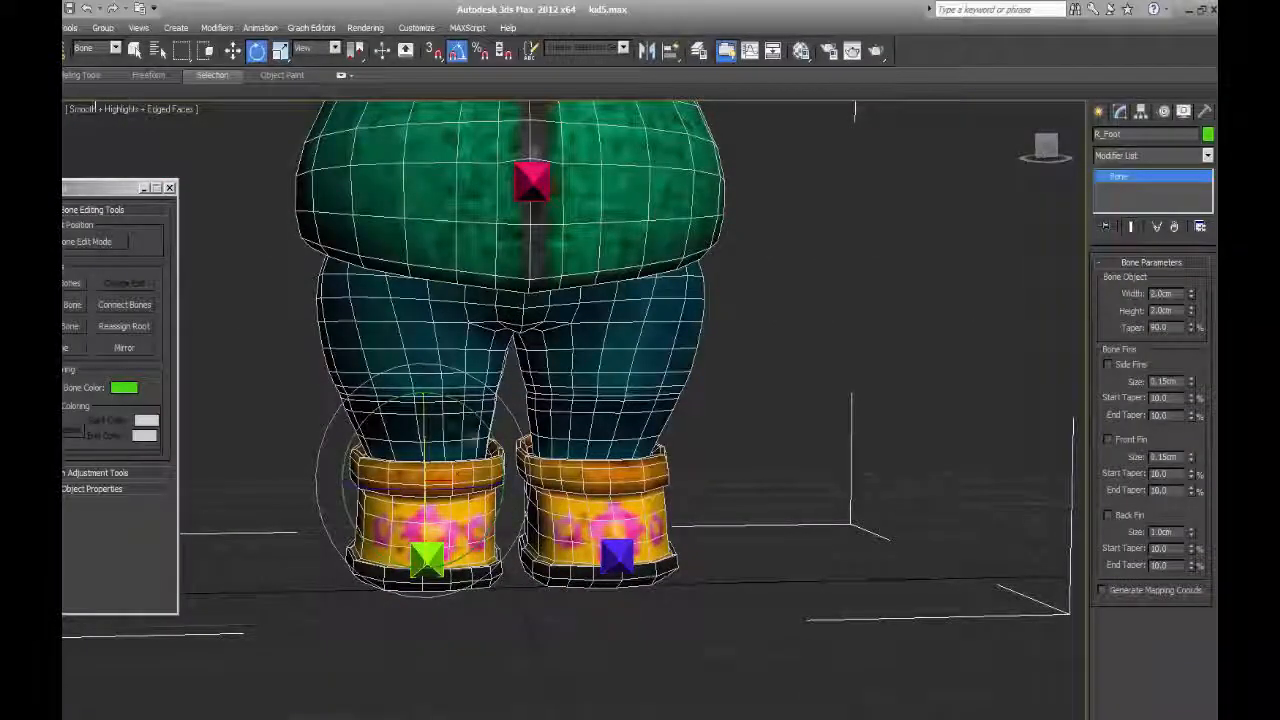
pyautogui.moveTo(500, 300); pyautogui.dragTo(500, 448, button='middle')
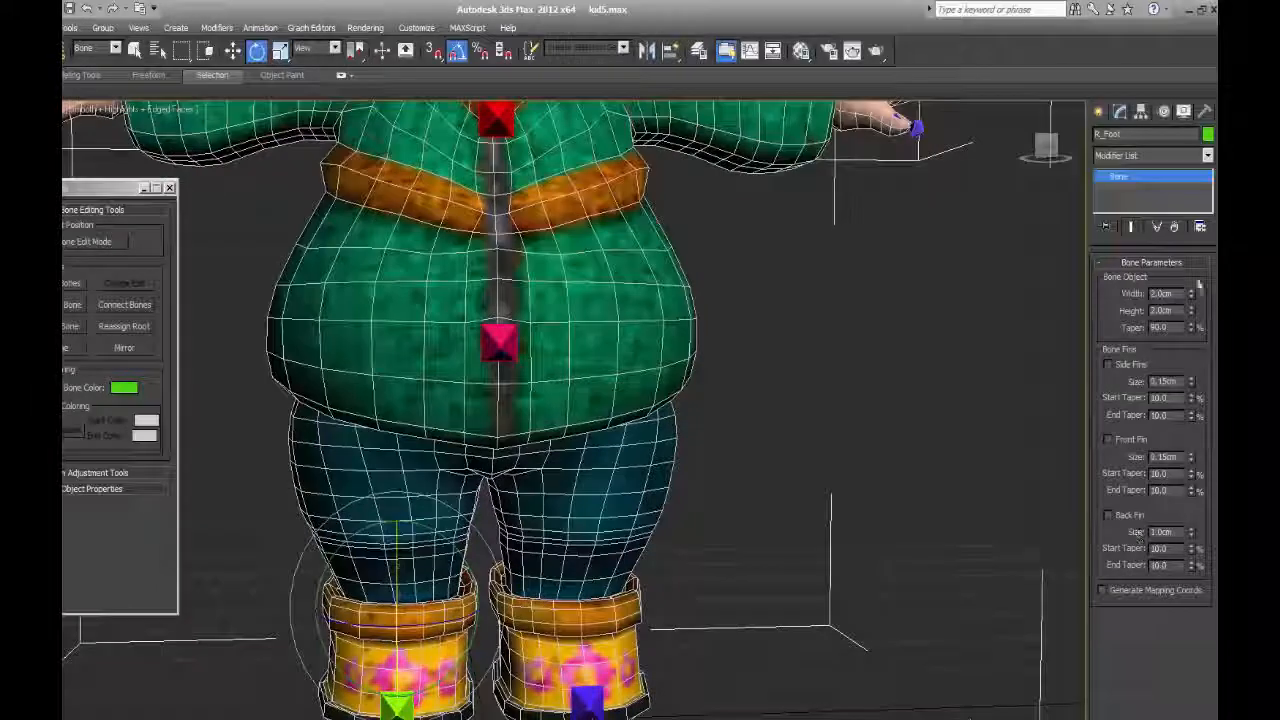
pyautogui.click(1101, 112)
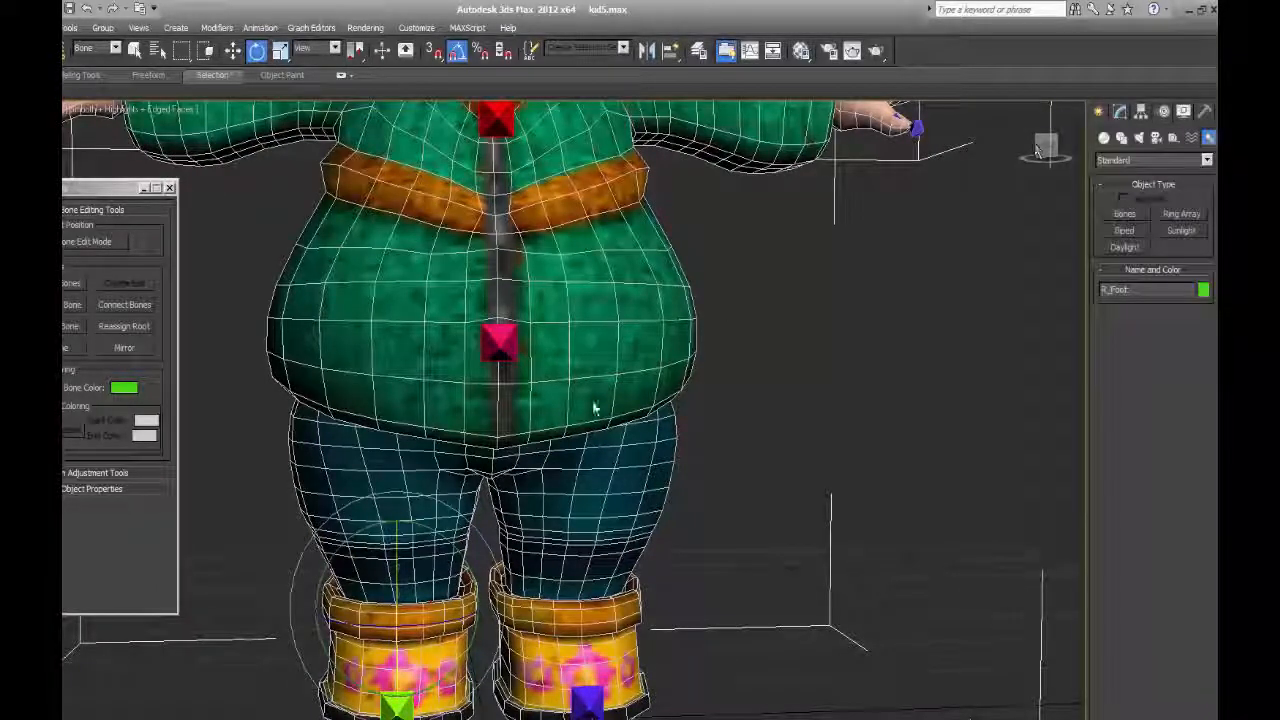
pyautogui.click(136, 52)
pyautogui.click(406, 390)
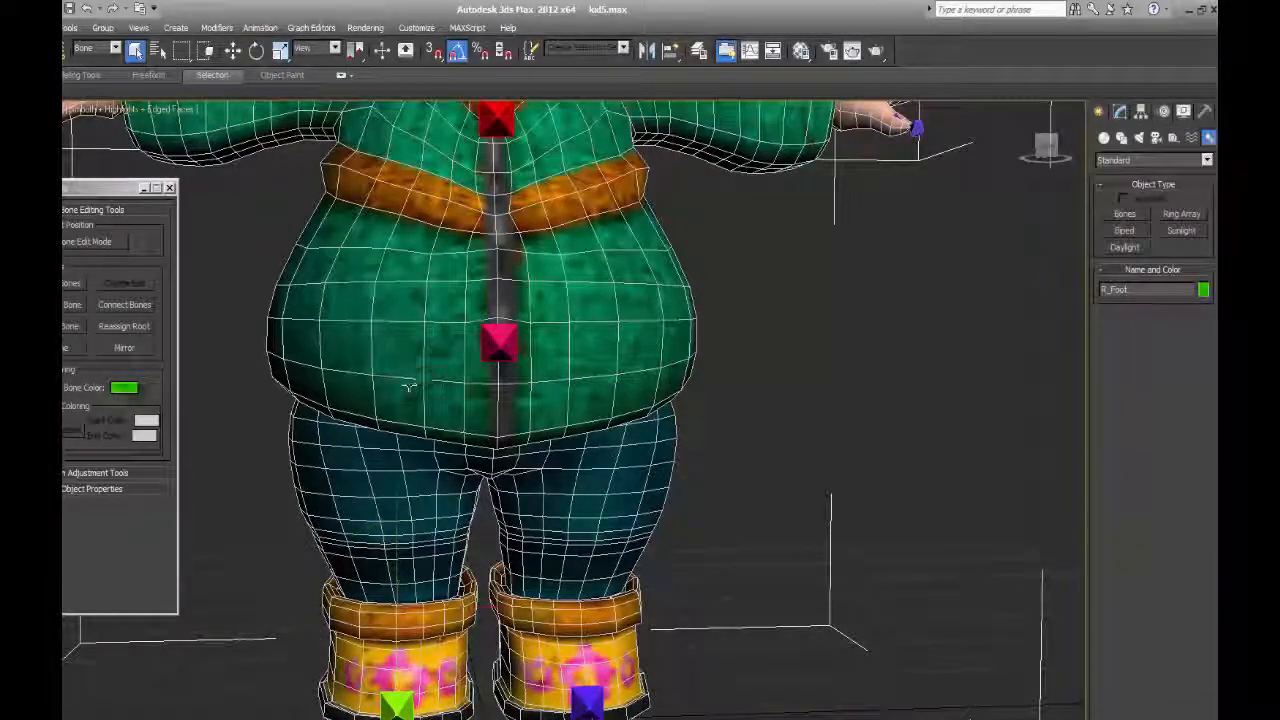
# Examine the head, hair and ears with their bones from several angles, toggling the selection brackets off and on.
pyautogui.moveTo(688, 370); pyautogui.dragTo(675, 670, button='middle')
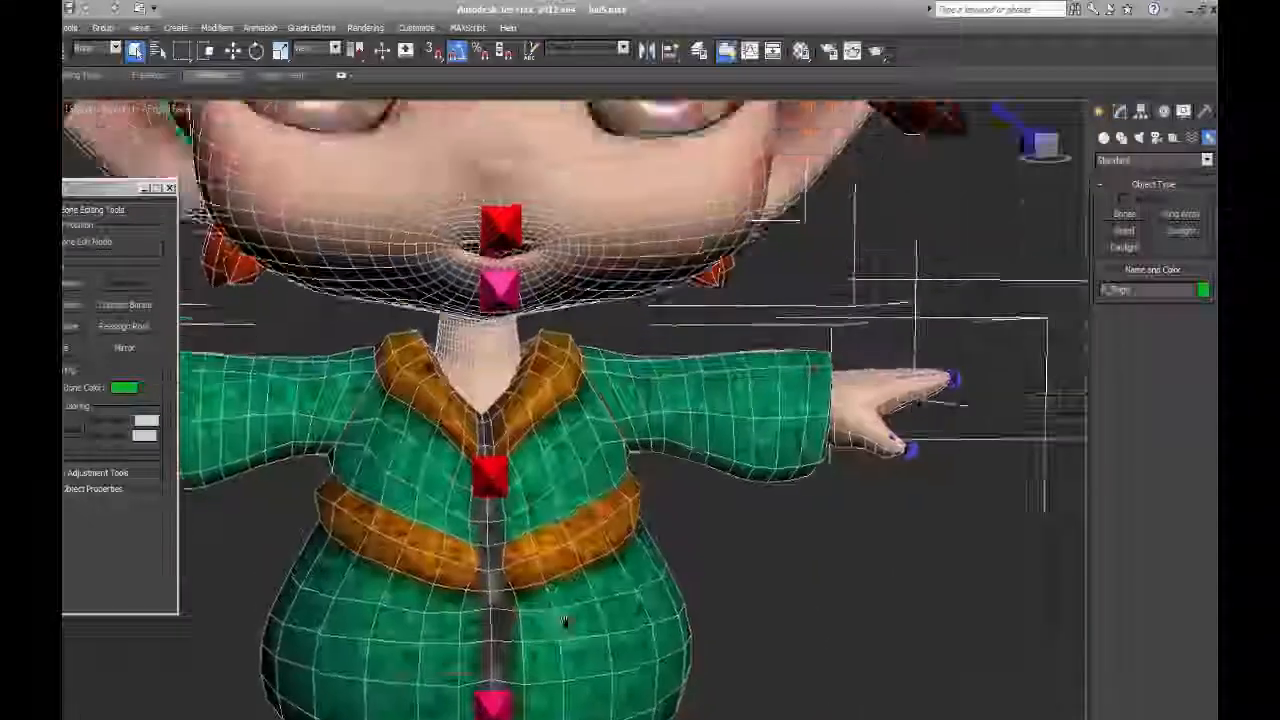
pyautogui.scroll(5, 562, 390)
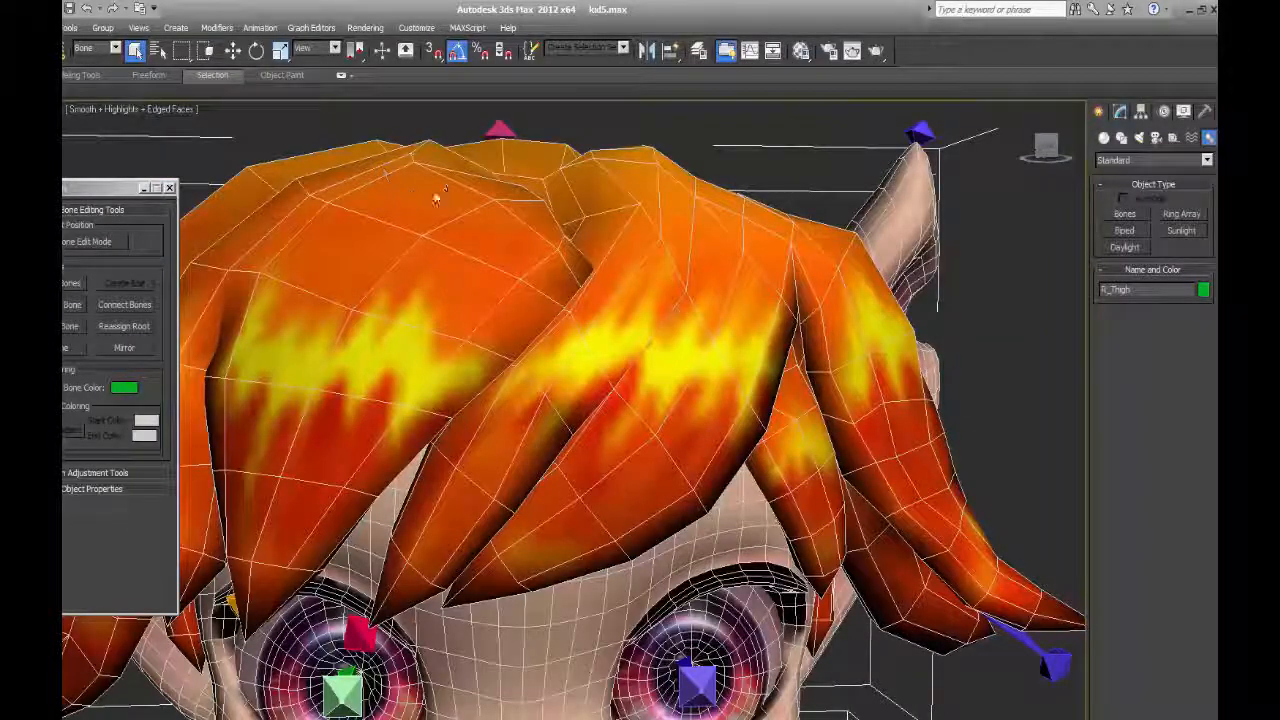
pyautogui.keyDown('alt'); pyautogui.moveTo(436, 198); pyautogui.dragTo(751, 414, button='middle'); pyautogui.keyUp('alt')
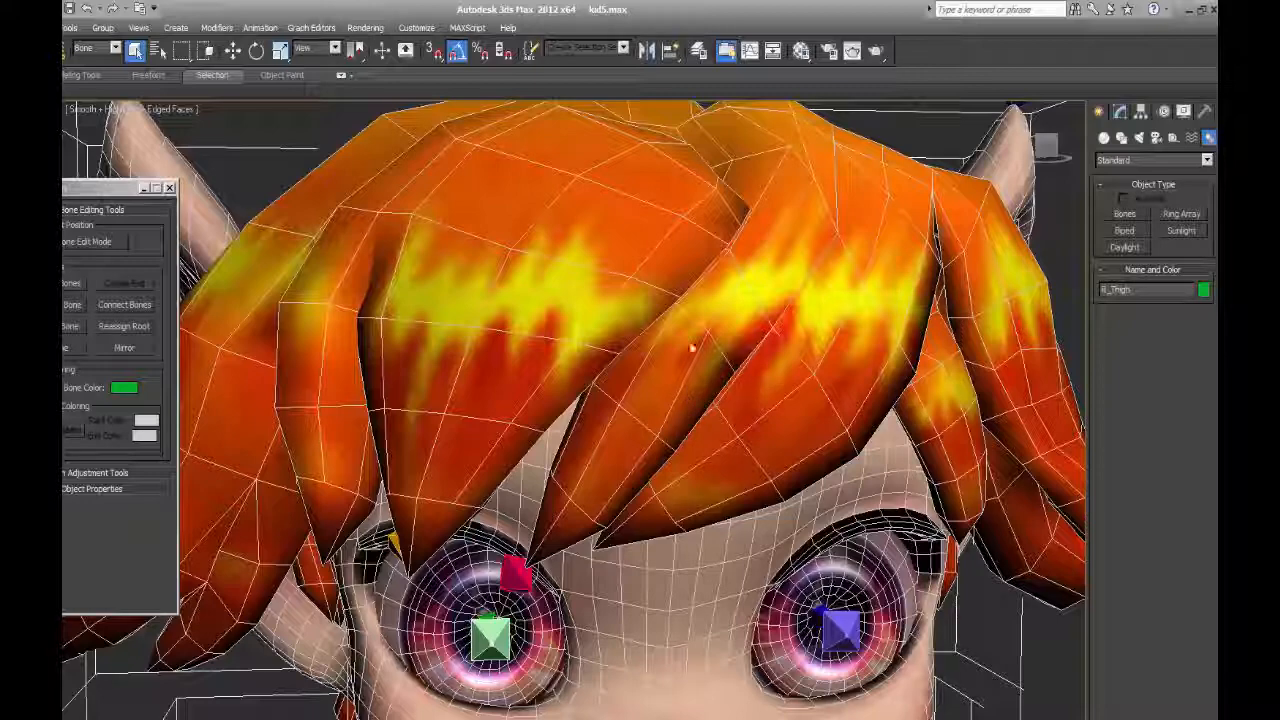
pyautogui.scroll(-6, 691, 347)
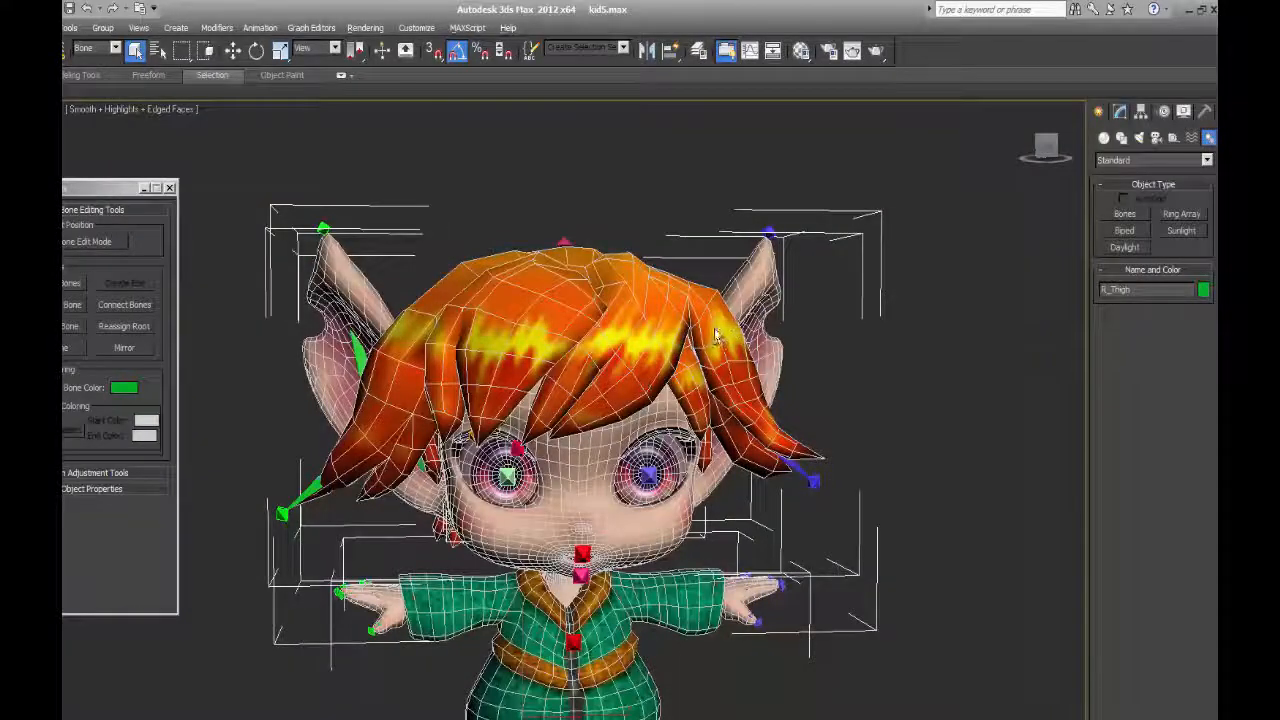
pyautogui.keyDown('alt'); pyautogui.moveTo(720, 341); pyautogui.dragTo(715, 368, button='middle'); pyautogui.keyUp('alt')
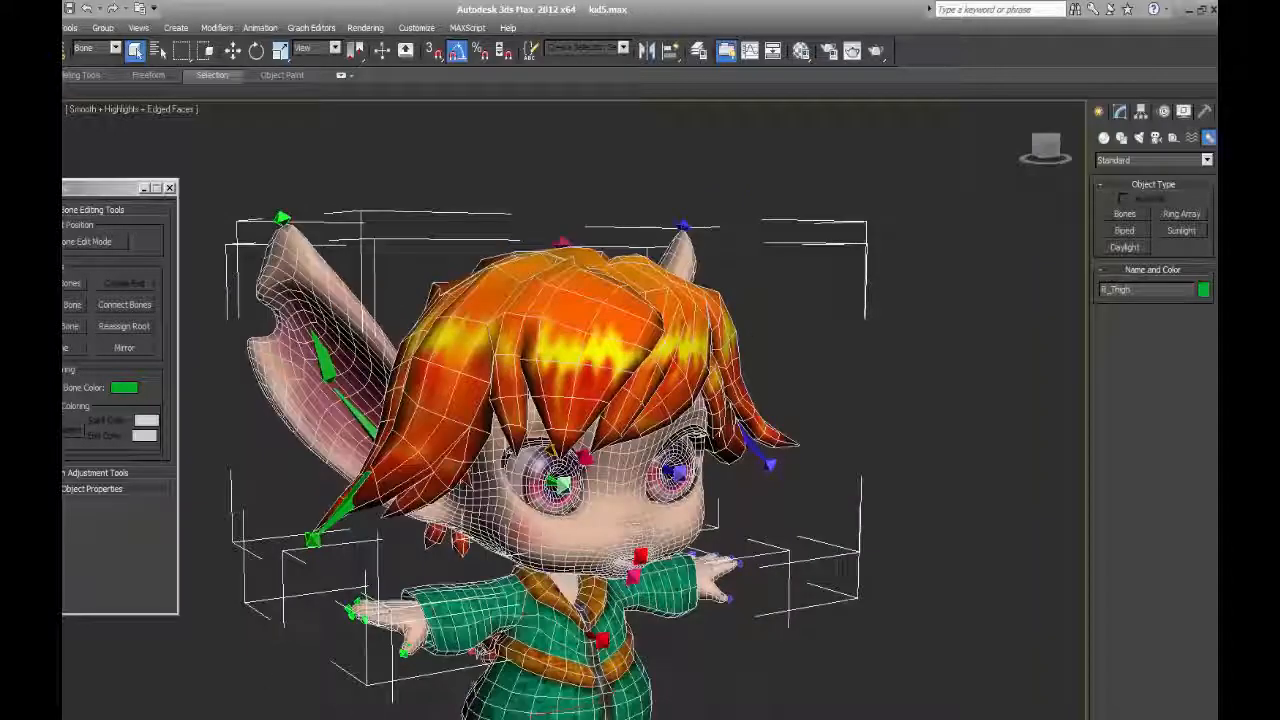
pyautogui.press('j')
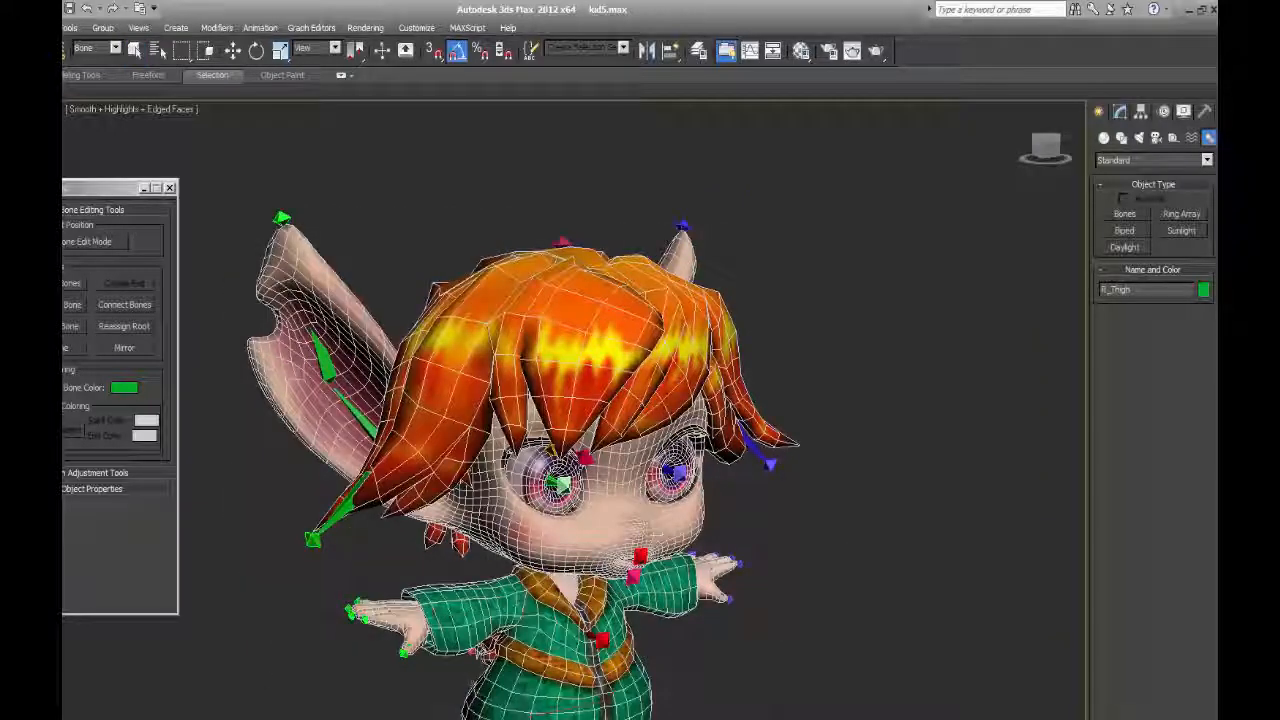
pyautogui.press('q')
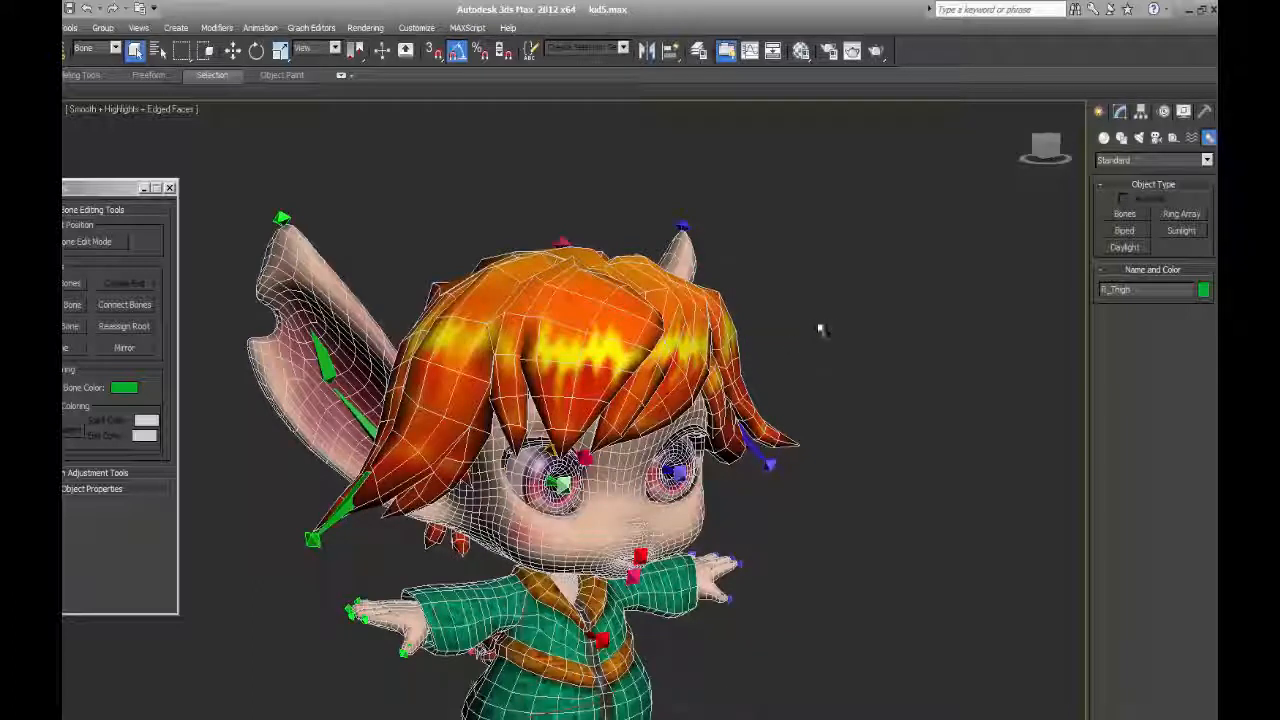
pyautogui.press('j')
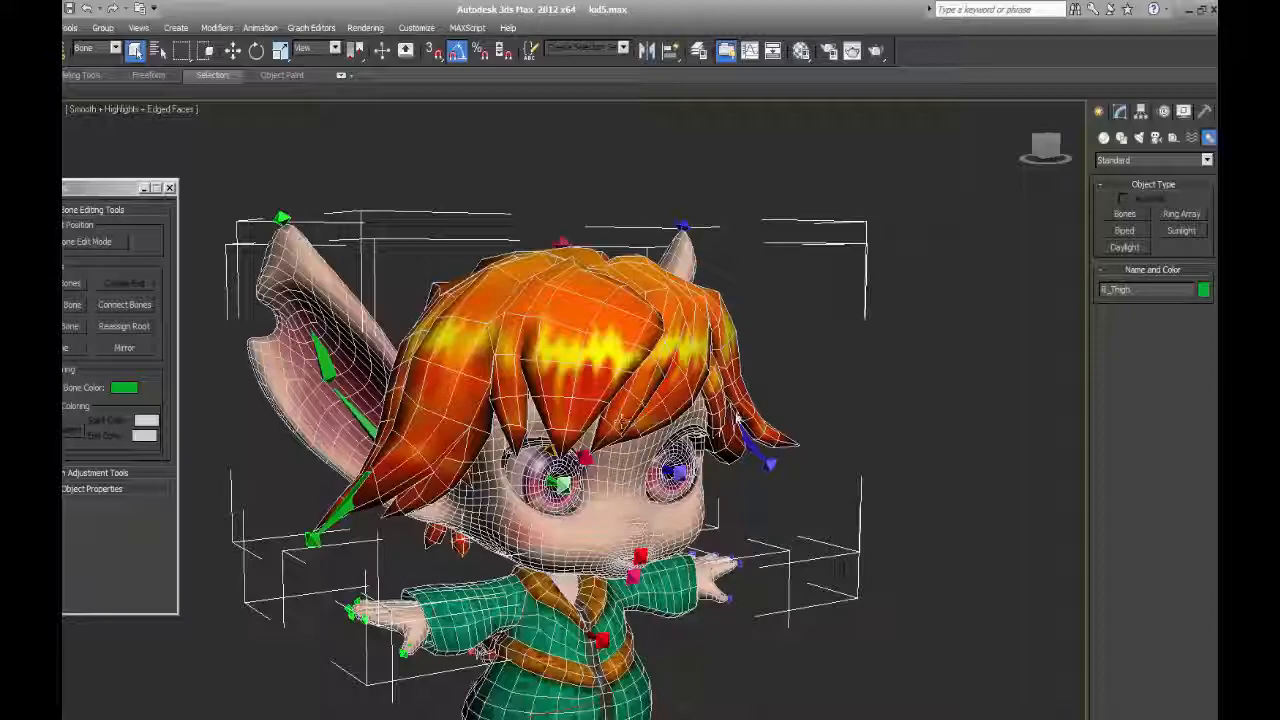
pyautogui.keyDown('alt'); pyautogui.moveTo(738, 418); pyautogui.dragTo(605, 316, button='middle'); pyautogui.keyUp('alt')
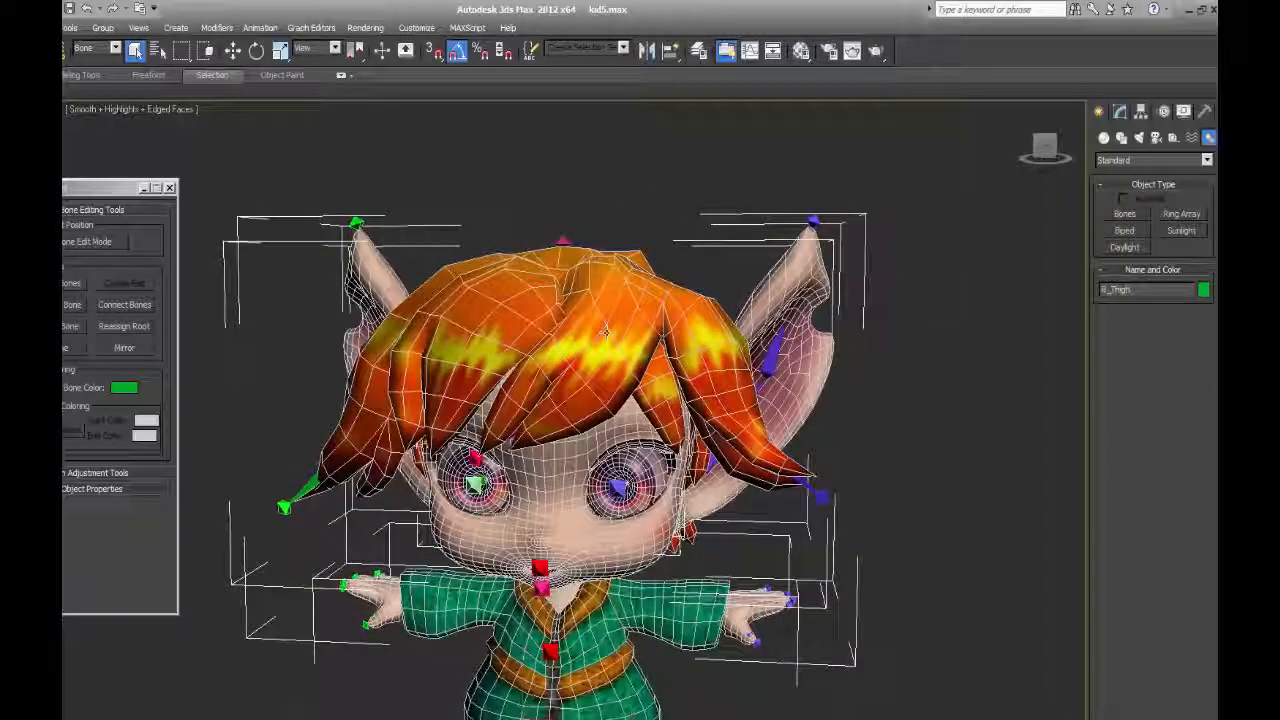